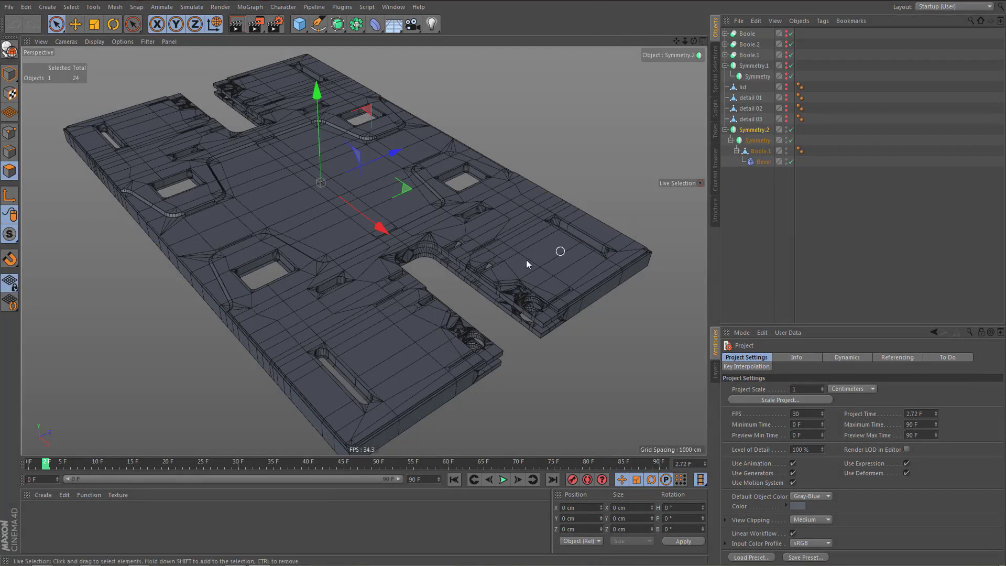
# - Group the three Boole objects into a hidden null named "backup" and delete the Symmetry.1 object
pyautogui.click(754, 32)
pyautogui.keyDown('shift'); pyautogui.click(748, 56); pyautogui.keyUp('shift')
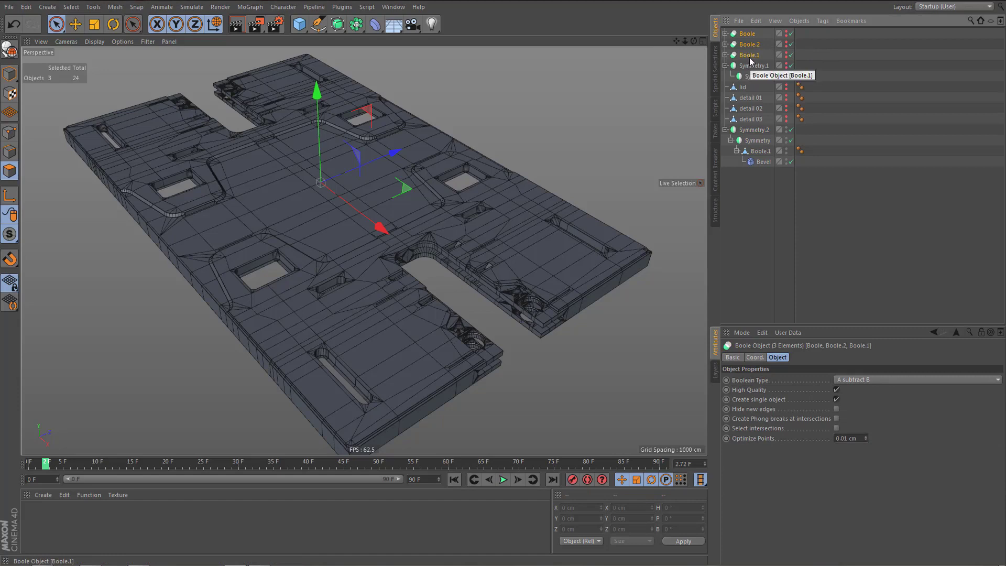
pyautogui.hotkey('alt', 'g')
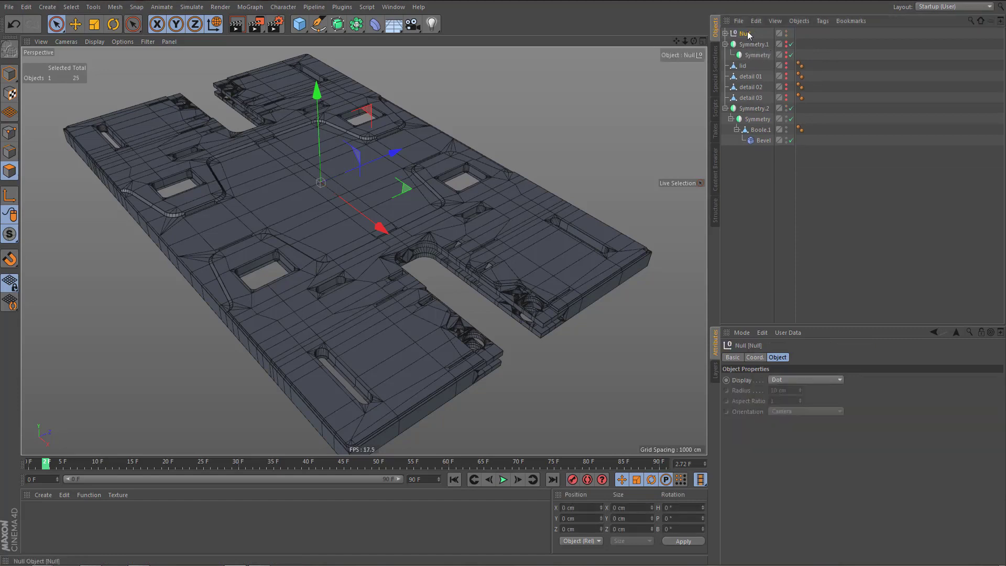
pyautogui.doubleClick(747, 34)
pyautogui.write('backup')
pyautogui.press('Return')
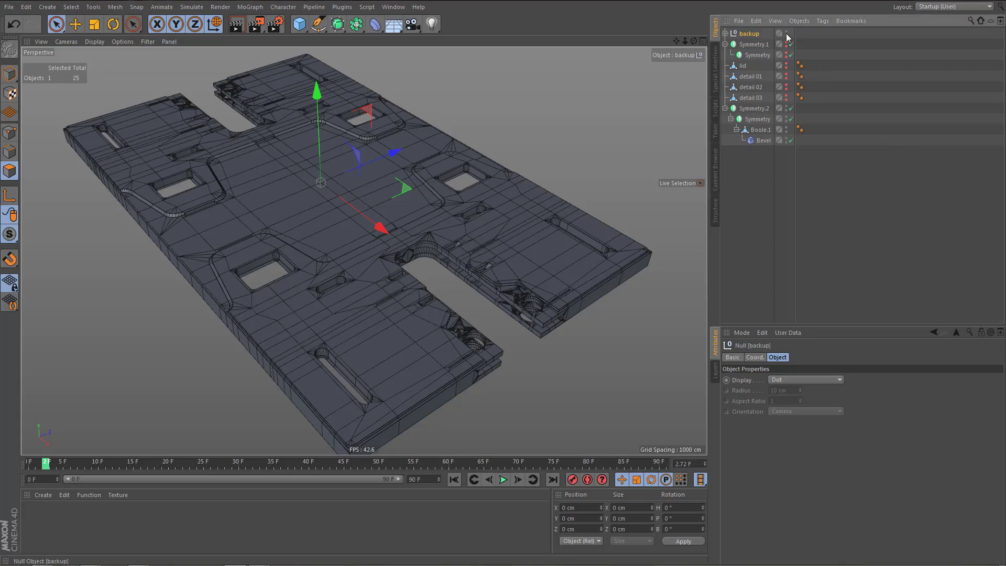
pyautogui.click(751, 45)
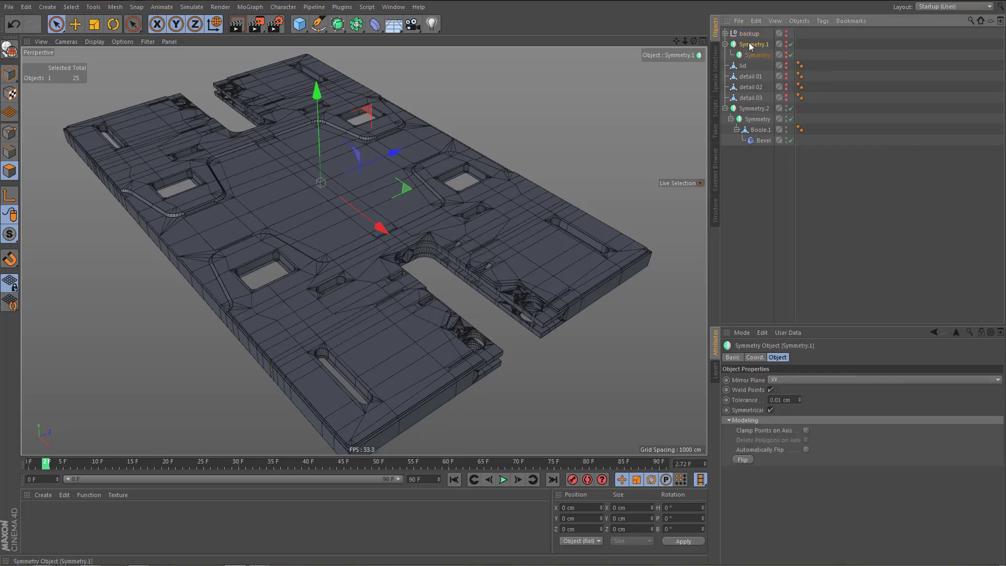
pyautogui.press('Delete')
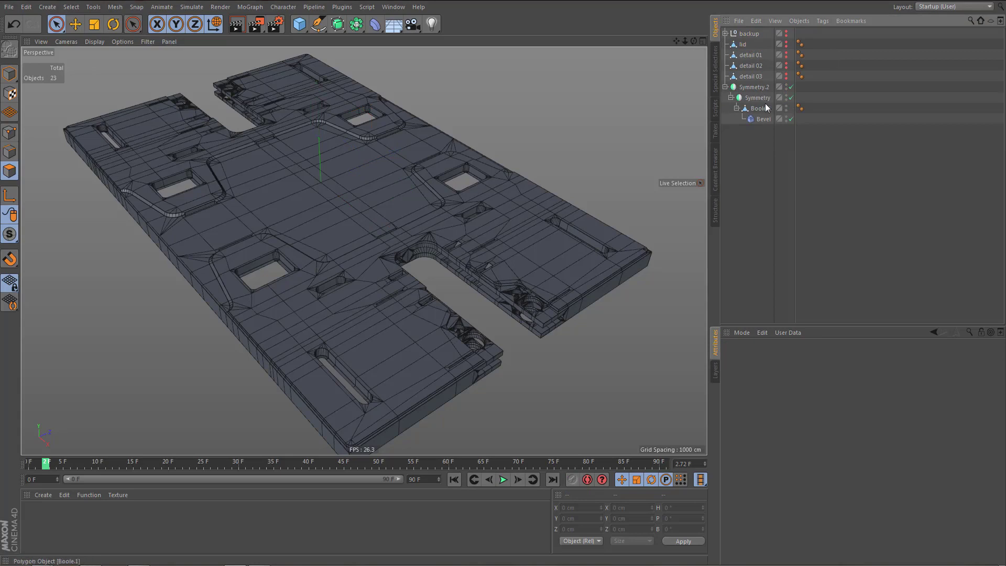
# - Nest lid, detail 01 and detail 02 under the Boole.1 polygon object and reset their visibility to default
pyautogui.click(745, 45)
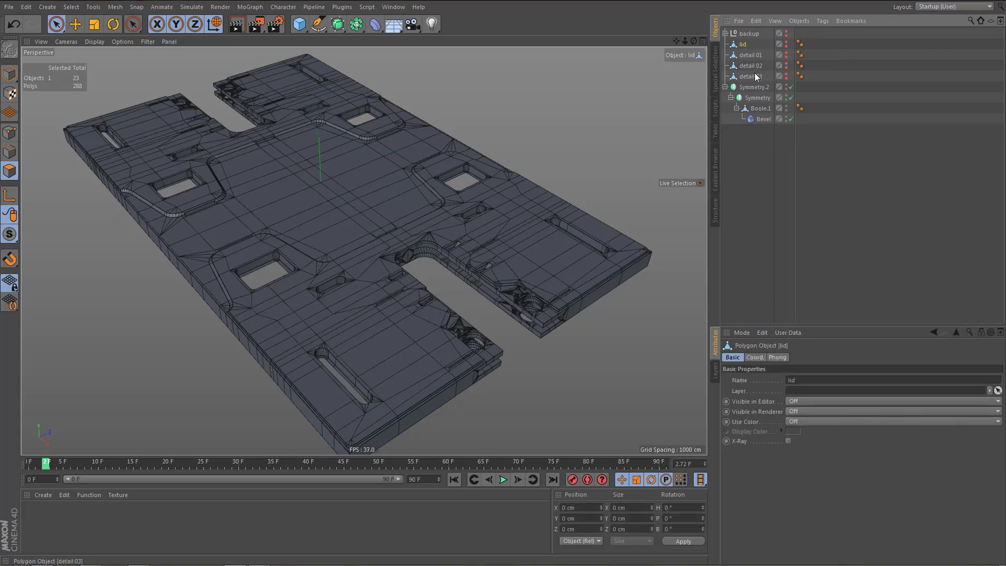
pyautogui.keyDown('shift'); pyautogui.click(767, 67); pyautogui.keyUp('shift')
pyautogui.moveTo(767, 66); pyautogui.dragTo(765, 109)
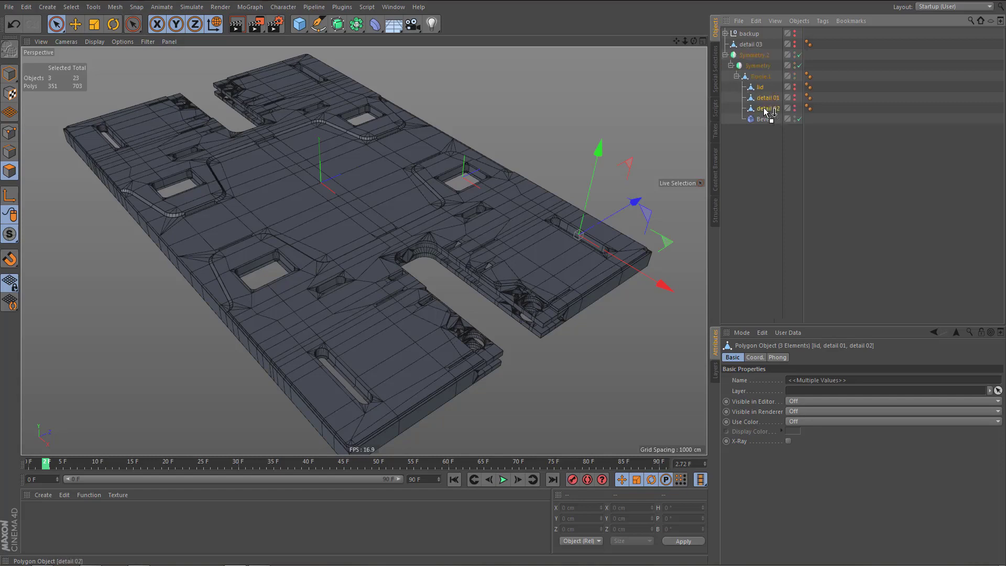
pyautogui.keyDown('ctrl'); pyautogui.click(795, 87); pyautogui.keyUp('ctrl')
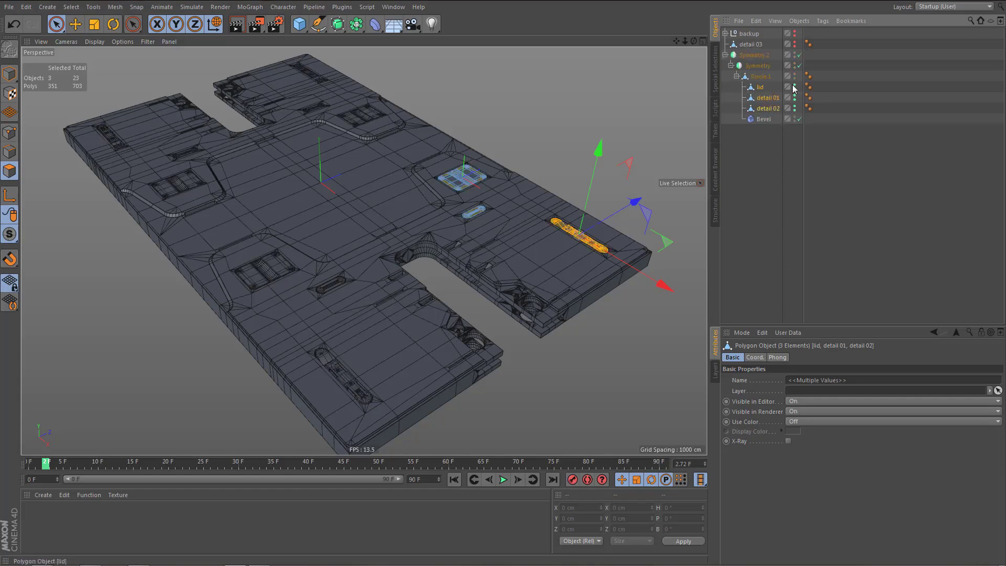
pyautogui.keyDown('alt'); pyautogui.click(795, 99); pyautogui.keyUp('alt')
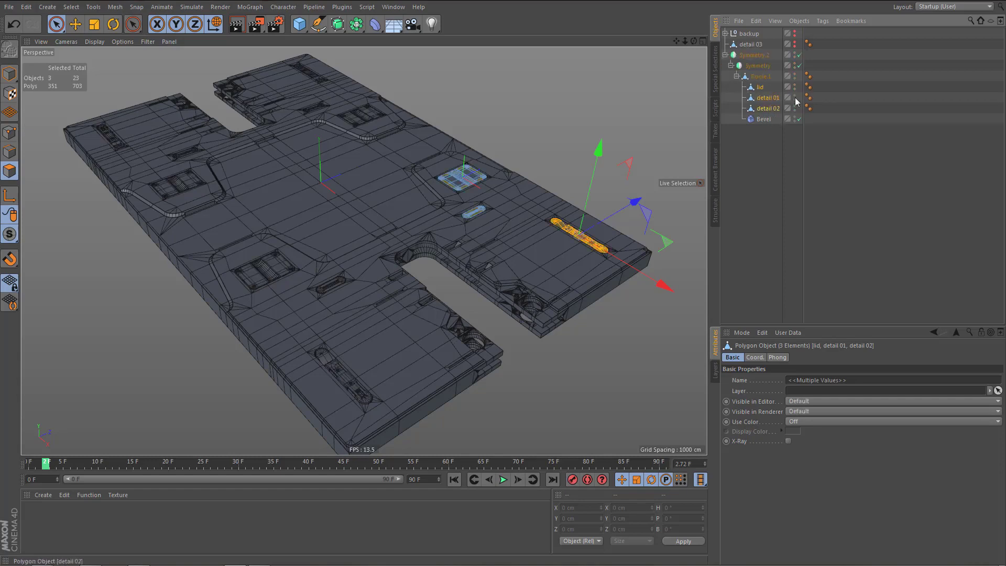
# - Rename the Boole.1 polygon object as "panel base"
pyautogui.doubleClick(761, 77)
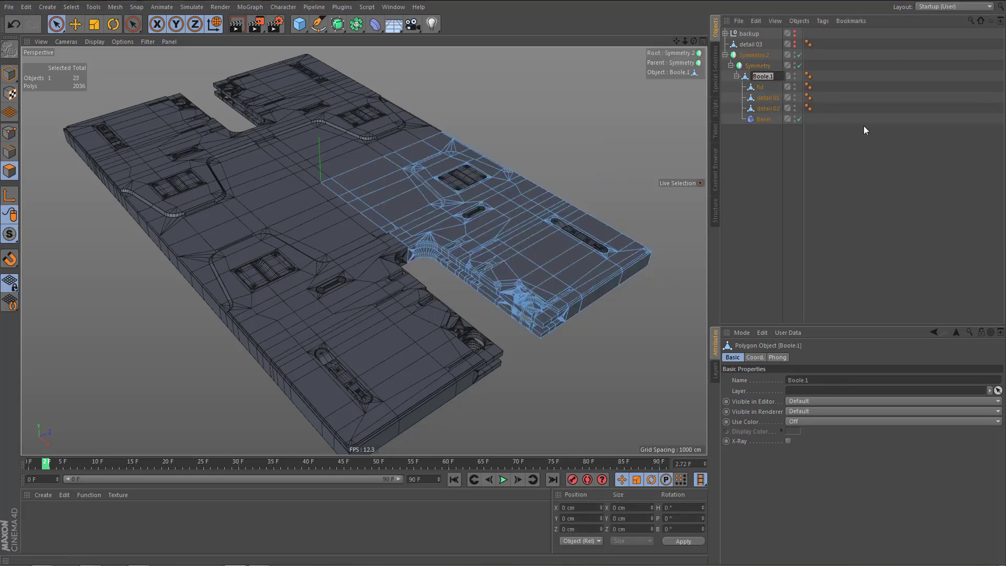
pyautogui.write('panel base')
pyautogui.press('Return')
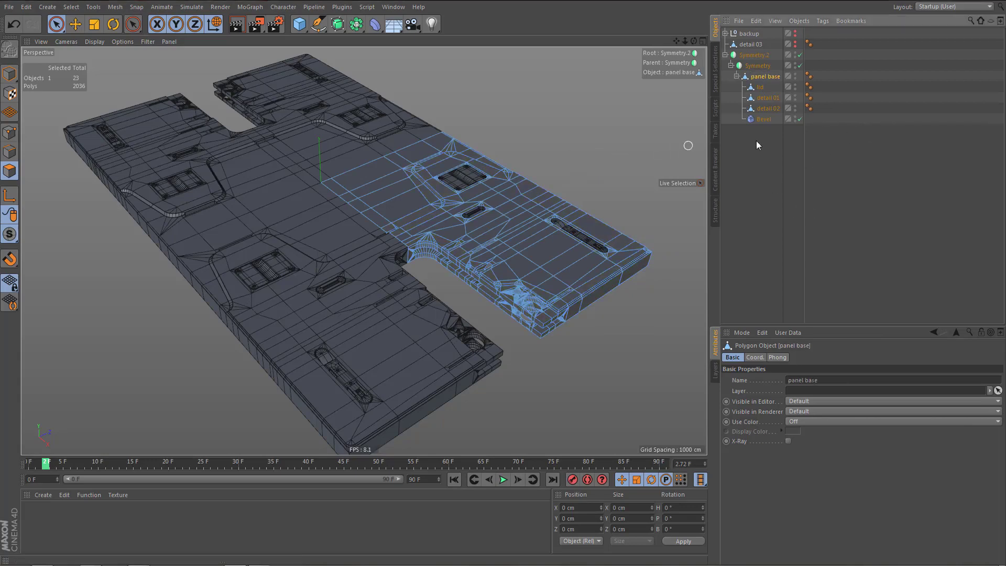
# - Check the panel's Bevel deformer settings and preview-render the slot detail up close to examine the bevelled edges
pyautogui.click(765, 120)
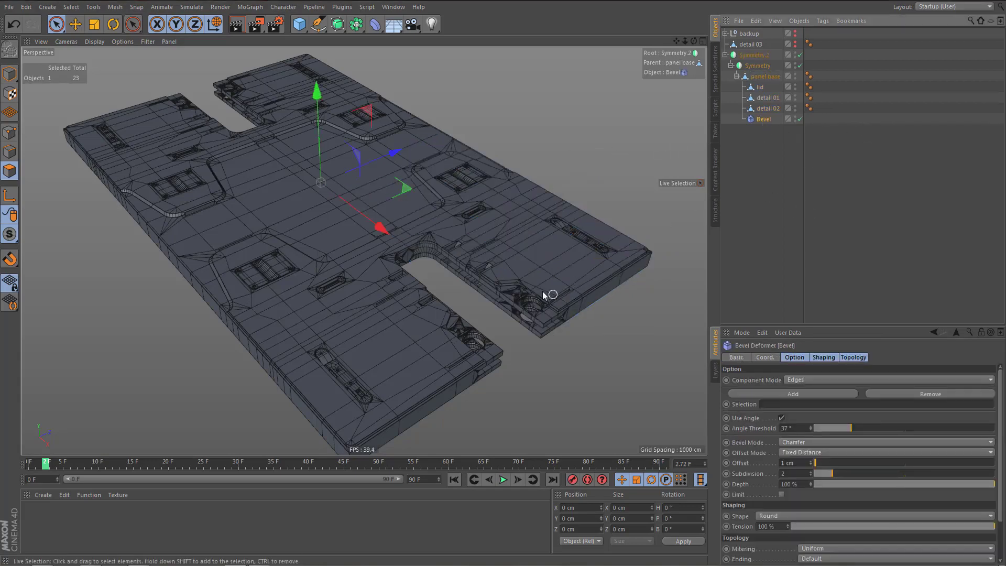
pyautogui.scroll(8, 543, 292)
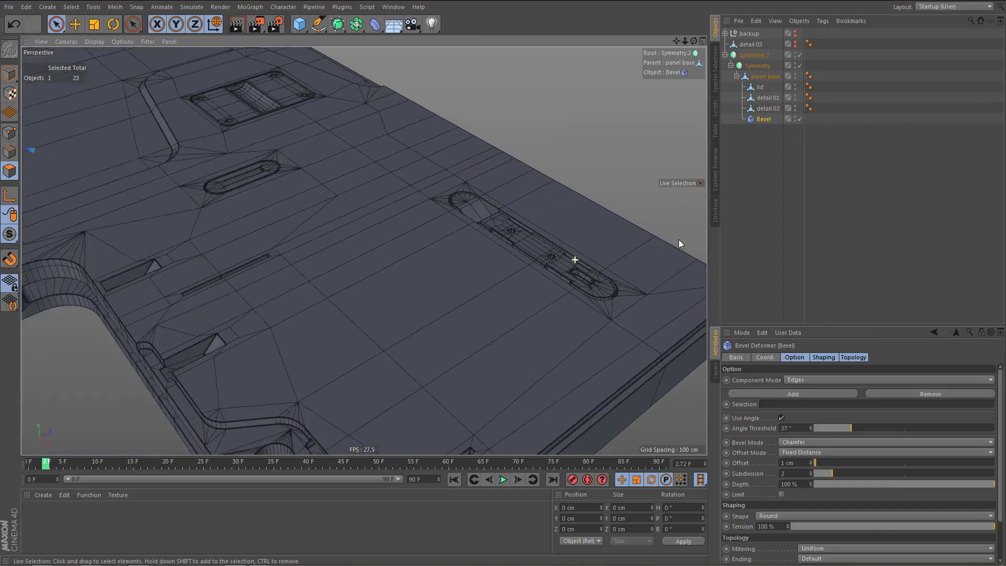
pyautogui.scroll(3, 575, 261)
pyautogui.hotkey('ctrl', 'r')
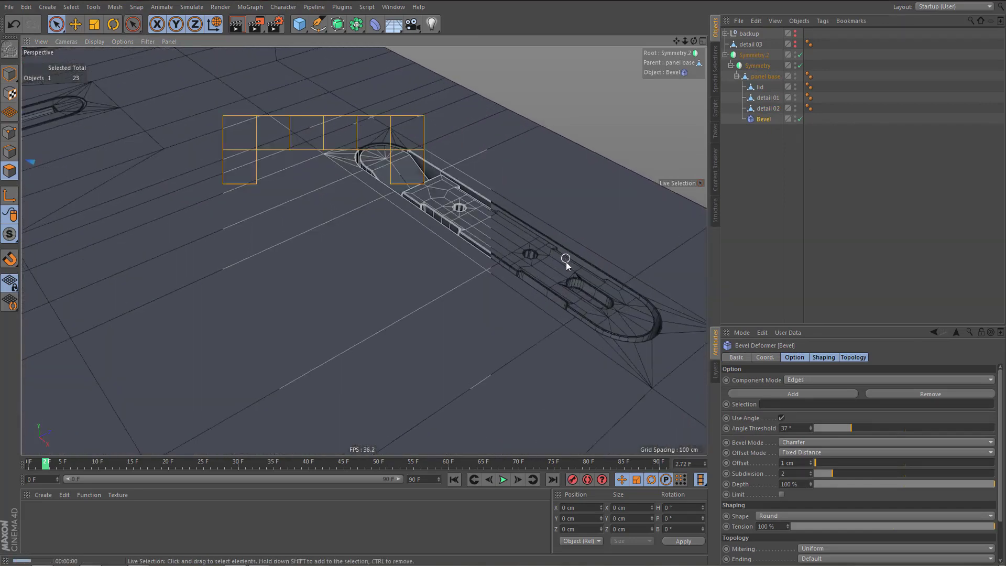
pyautogui.keyDown('alt'); pyautogui.moveTo(576, 255); pyautogui.dragTo(486, 323, button='right'); pyautogui.keyUp('alt')
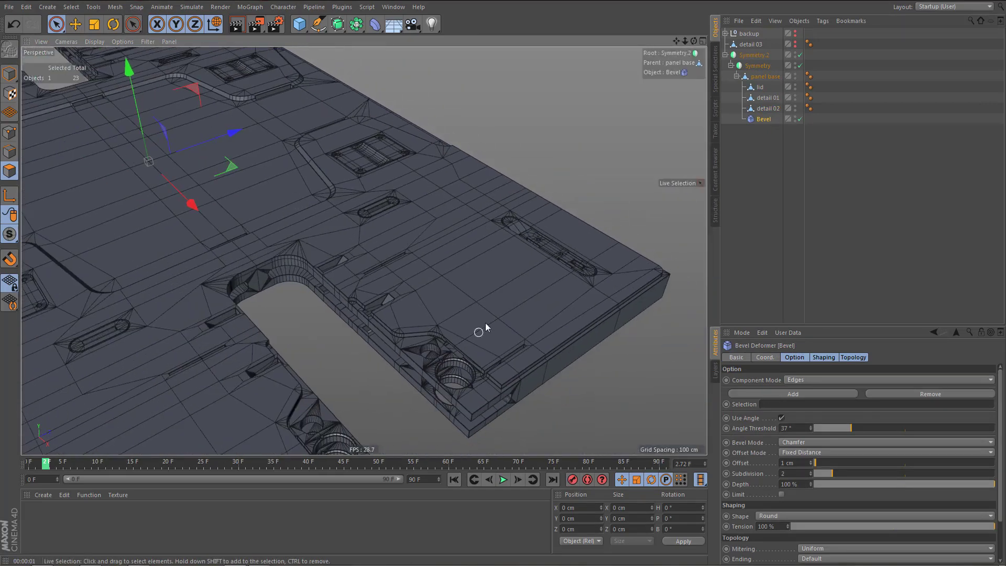
pyautogui.hotkey('ctrl', 'b')
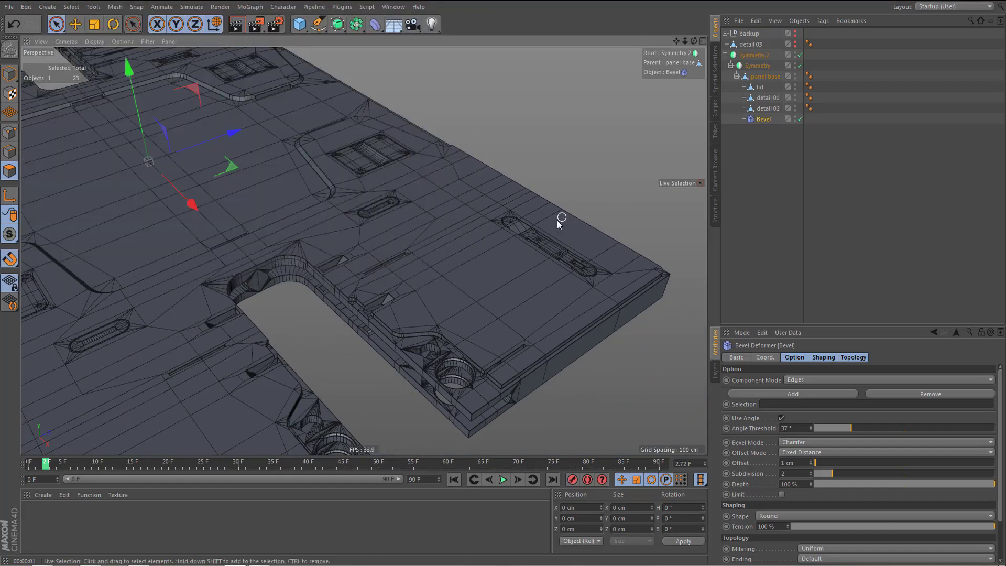
pyautogui.keyDown('alt'); pyautogui.moveTo(558, 220); pyautogui.dragTo(691, 149); pyautogui.keyUp('alt')
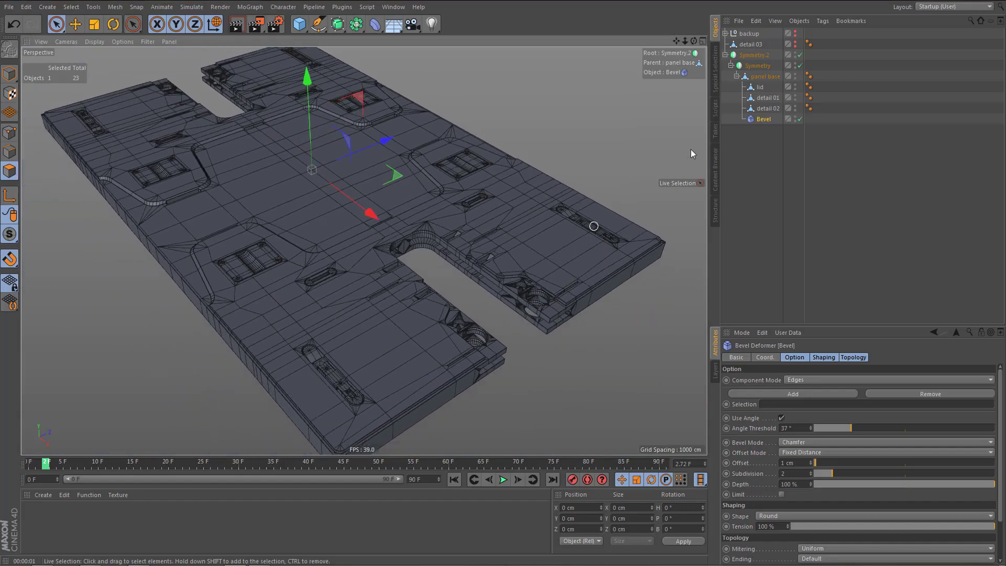
# - Rename the outer Symmetry.2 object as "floor panel XY" to match its mirror plane
pyautogui.click(753, 54)
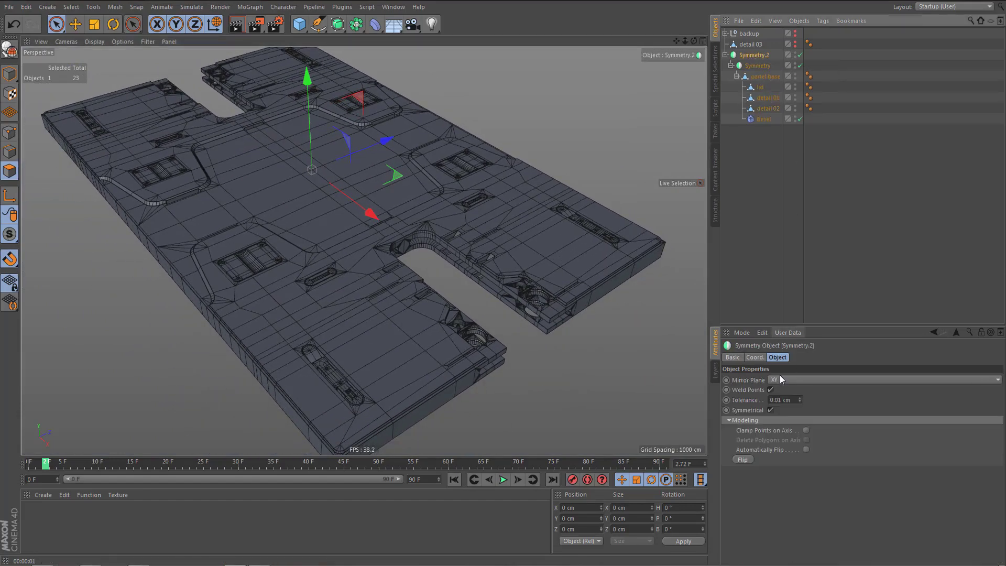
pyautogui.click(800, 56)
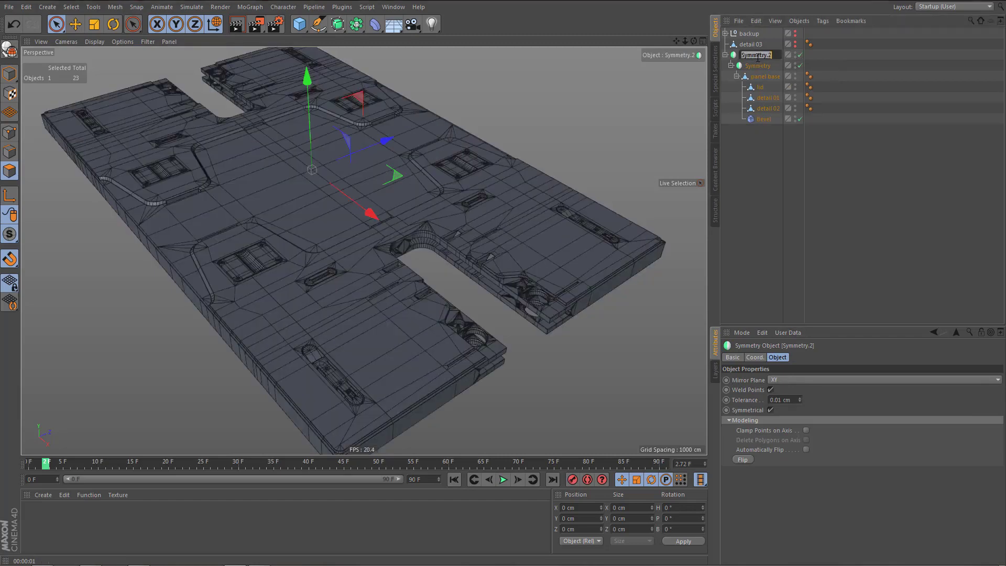
pyautogui.write('floor panel left')
pyautogui.press('BackSpace')
pyautogui.press('BackSpace')
pyautogui.press('BackSpace')
pyautogui.press('BackSpace')
pyautogui.press('BackSpace')
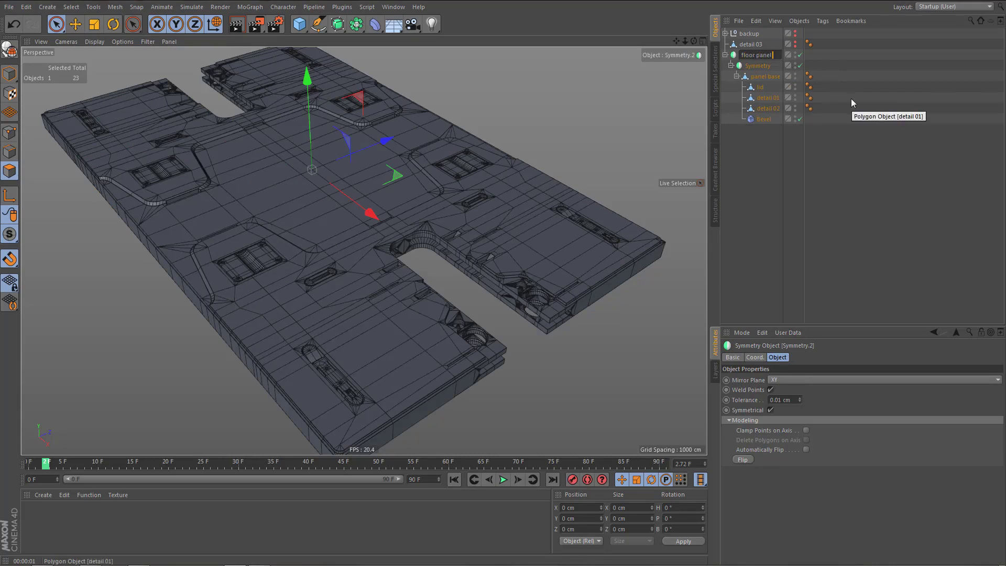
pyautogui.write('XY')
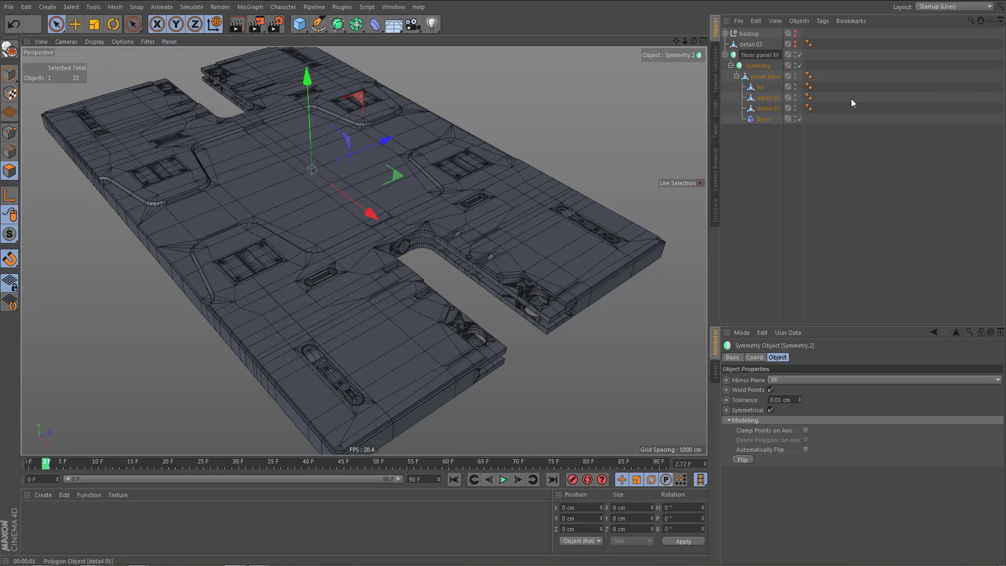
# - Rename the nested Symmetry object as "floor panel ZY", reusing the copied base name
pyautogui.press('Left')
pyautogui.press('Left')
pyautogui.press('Left')
pyautogui.hotkey('ctrl', 'shift', 'Left')
pyautogui.hotkey('ctrl', 'shift', 'Left')
pyautogui.hotkey('ctrl', 'c')
pyautogui.press('Tab')
pyautogui.hotkey('ctrl', 'v')
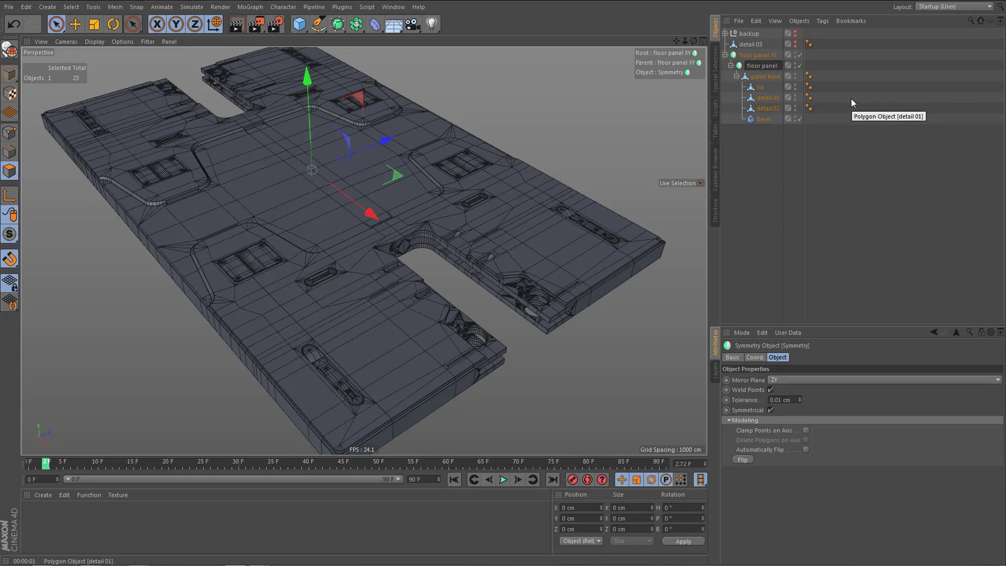
pyautogui.write('ZY')
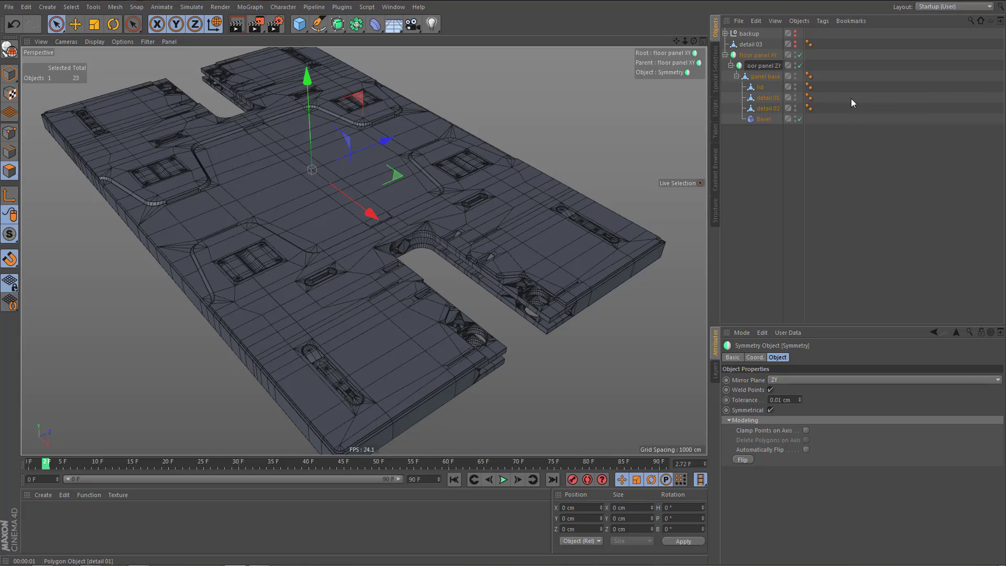
pyautogui.press('Return')
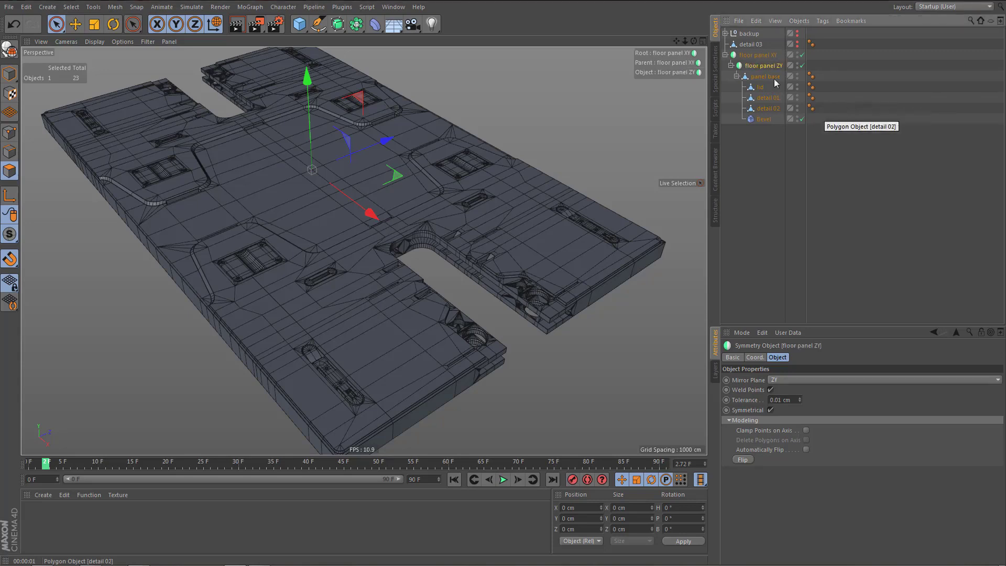
# - Collapse the floor panel XY hierarchy and move detail 03 below it in the object list
pyautogui.click(726, 55)
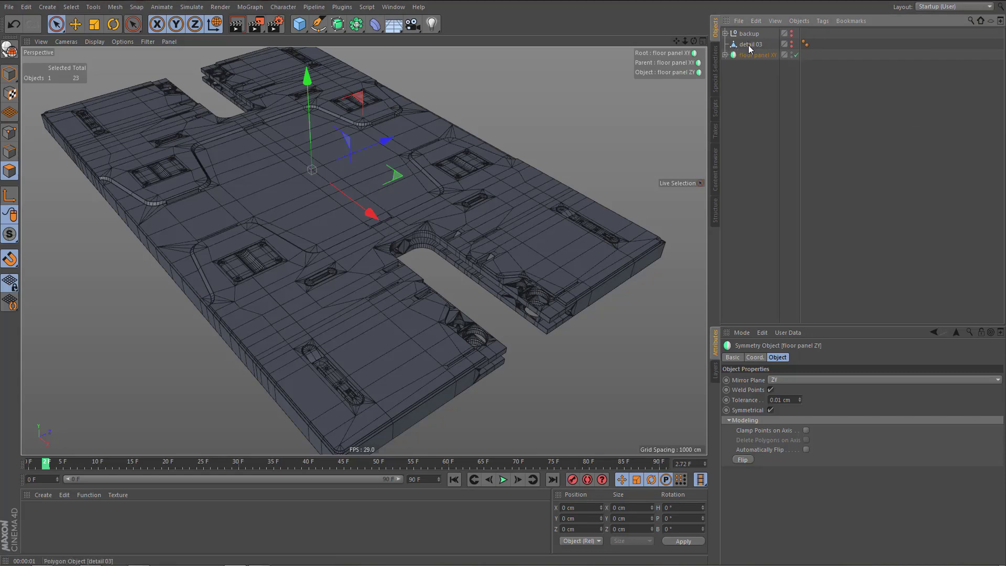
pyautogui.click(750, 45)
pyautogui.moveTo(750, 45); pyautogui.dragTo(734, 93)
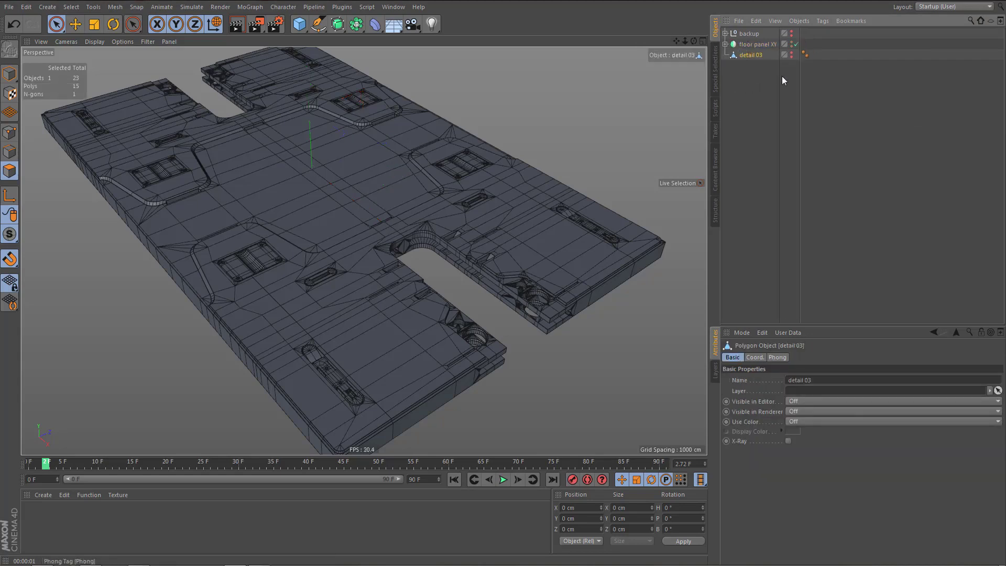
# - Reset the visibility of detail 03 to default and hide floor panel XY
pyautogui.click(792, 55)
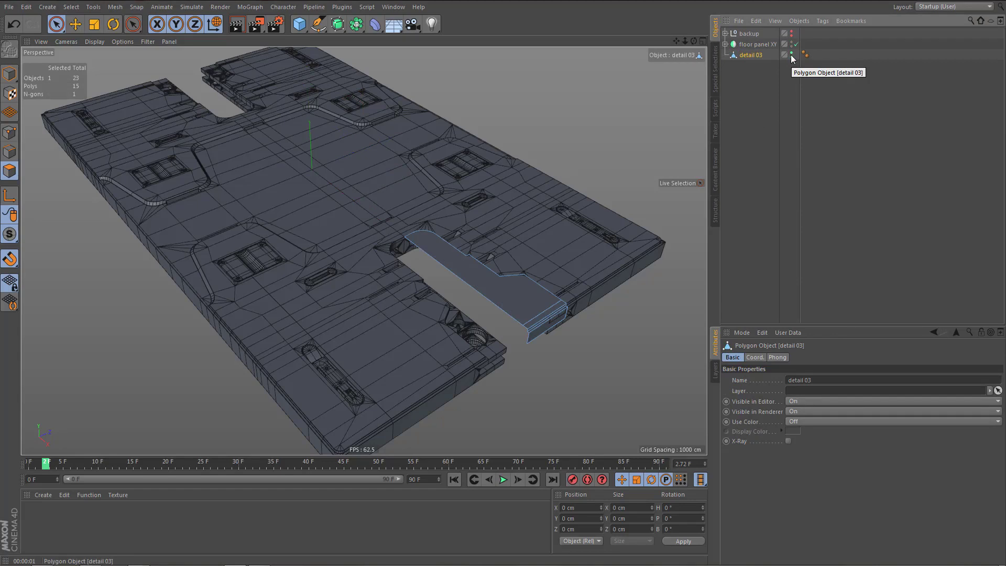
pyautogui.click(792, 55)
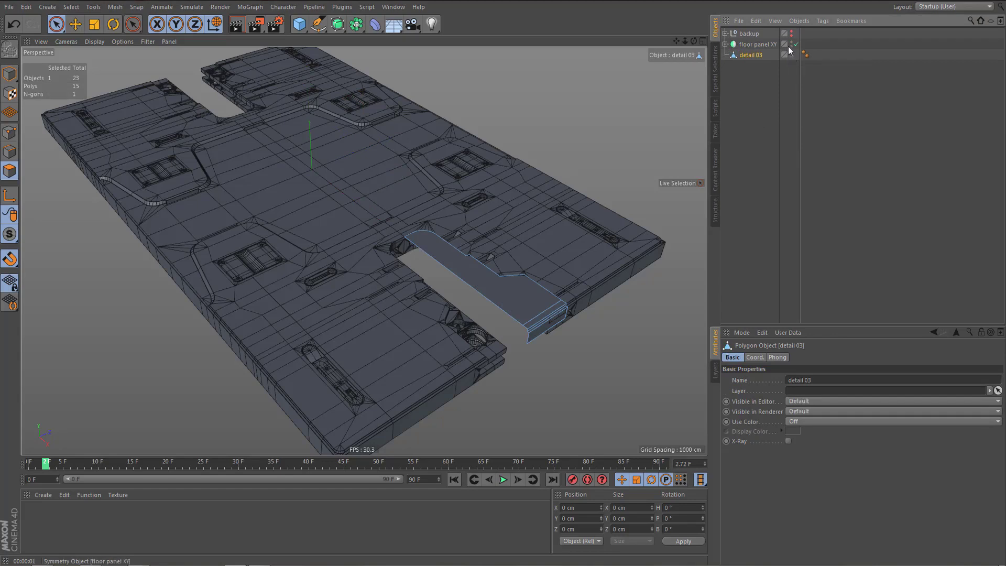
pyautogui.click(790, 46)
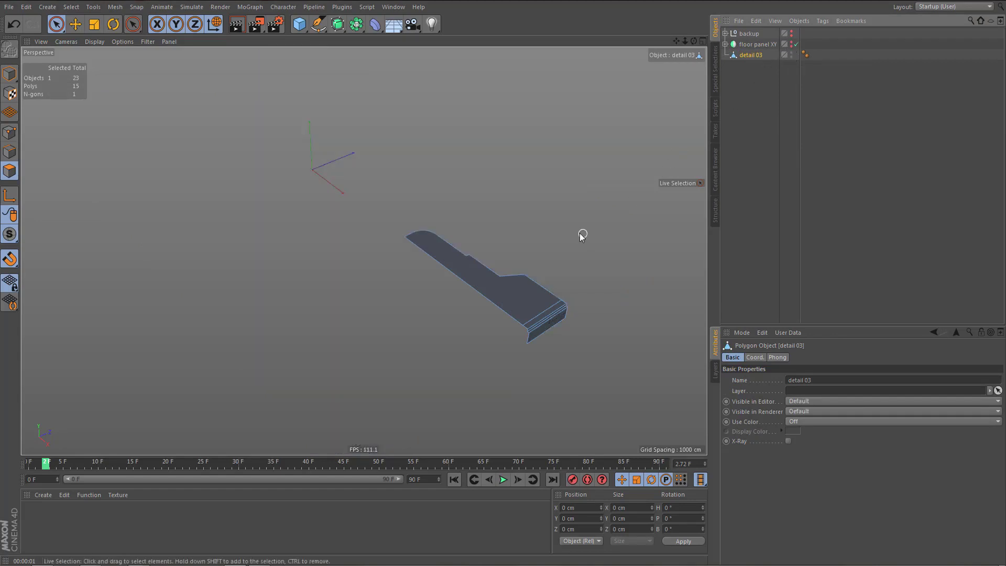
# - Inset the large flat top polygon of detail 03 by 3 cm with Extrude Inner, working in the top view
pyautogui.click(532, 289)
pyautogui.press('F2')
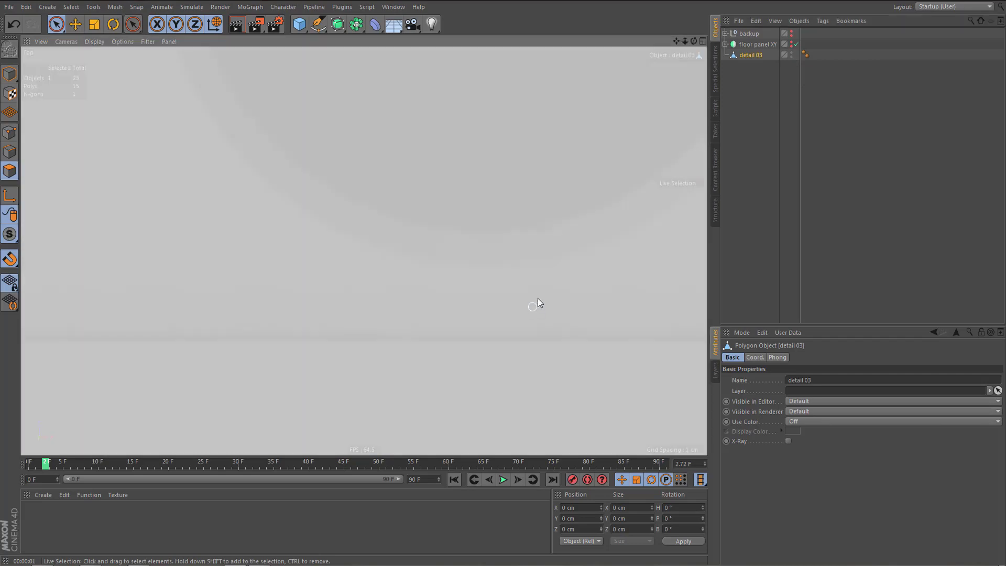
pyautogui.keyDown('alt'); pyautogui.moveTo(430, 267); pyautogui.dragTo(417, 370, button='right'); pyautogui.keyUp('alt')
pyautogui.keyDown('alt'); pyautogui.moveTo(439, 328); pyautogui.dragTo(507, 307, button='middle'); pyautogui.keyUp('alt')
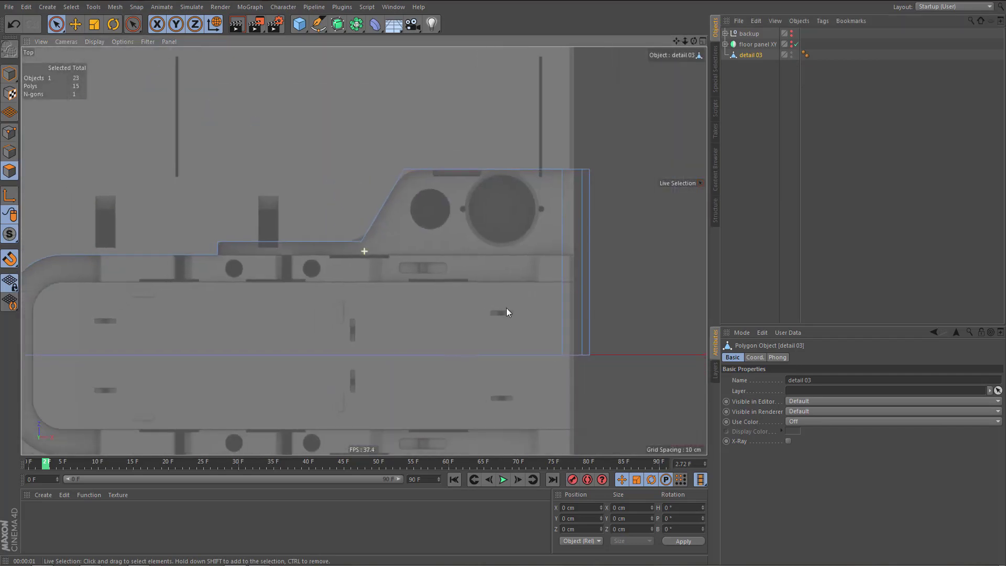
pyautogui.keyDown('alt'); pyautogui.moveTo(497, 303); pyautogui.dragTo(494, 315, button='right'); pyautogui.keyUp('alt')
pyautogui.scroll(-3, 552, 289)
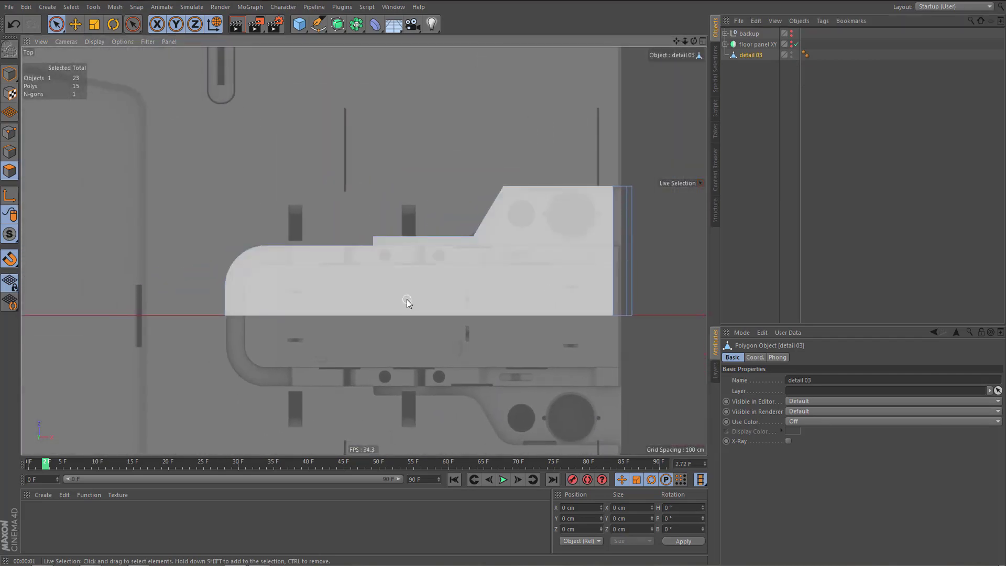
pyautogui.click(428, 303)
pyautogui.scroll(5, 412, 286)
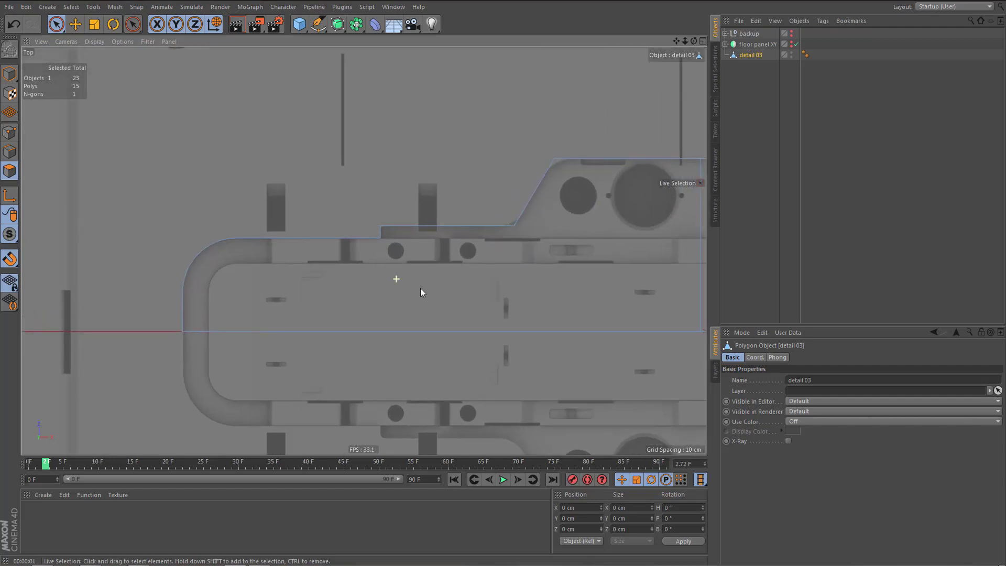
pyautogui.click(430, 286)
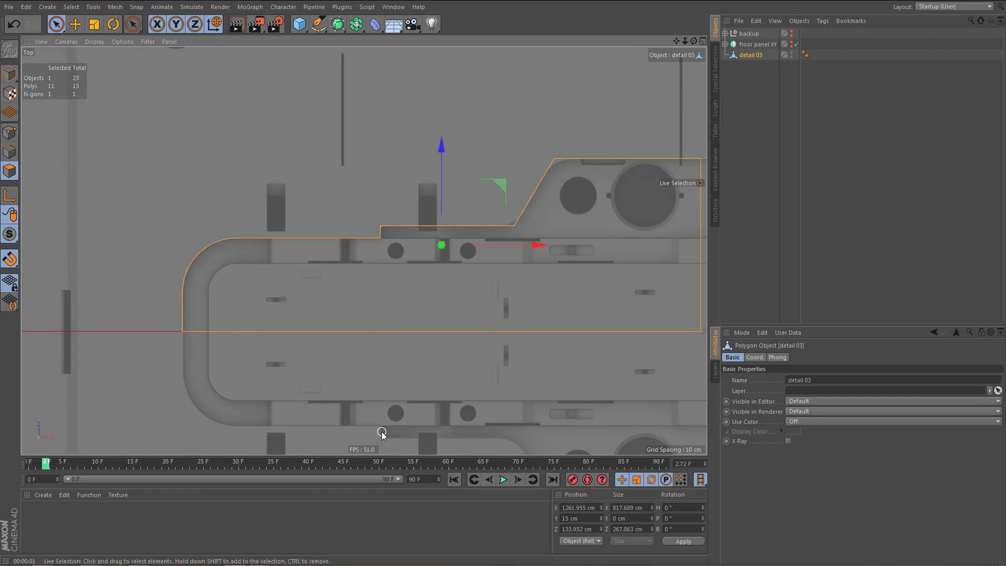
pyautogui.press('i')
pyautogui.scroll(6, 216, 256)
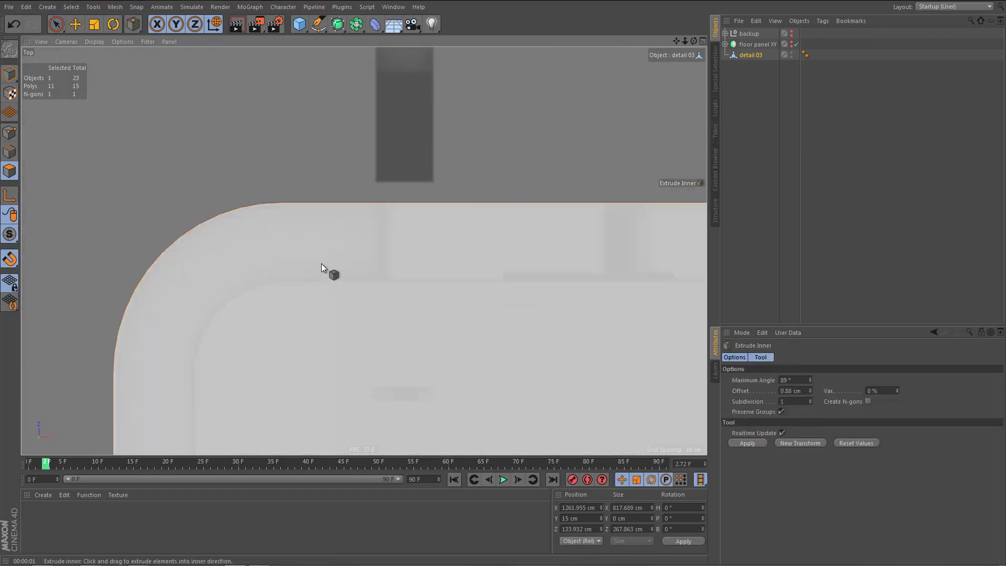
pyautogui.moveTo(322, 263); pyautogui.dragTo(341, 263)
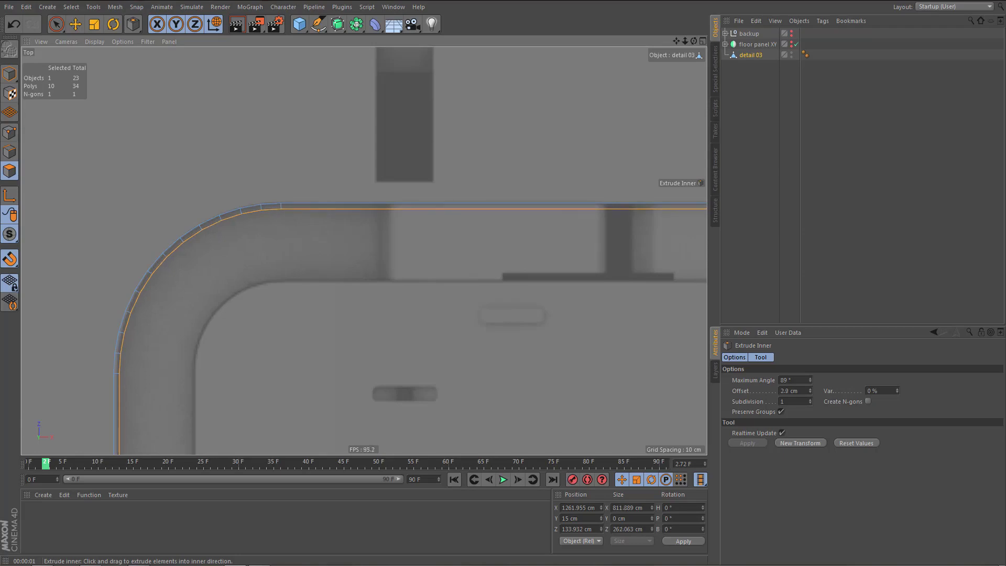
pyautogui.moveTo(321, 271); pyautogui.dragTo(302, 276)
pyautogui.scroll(2, 309, 273)
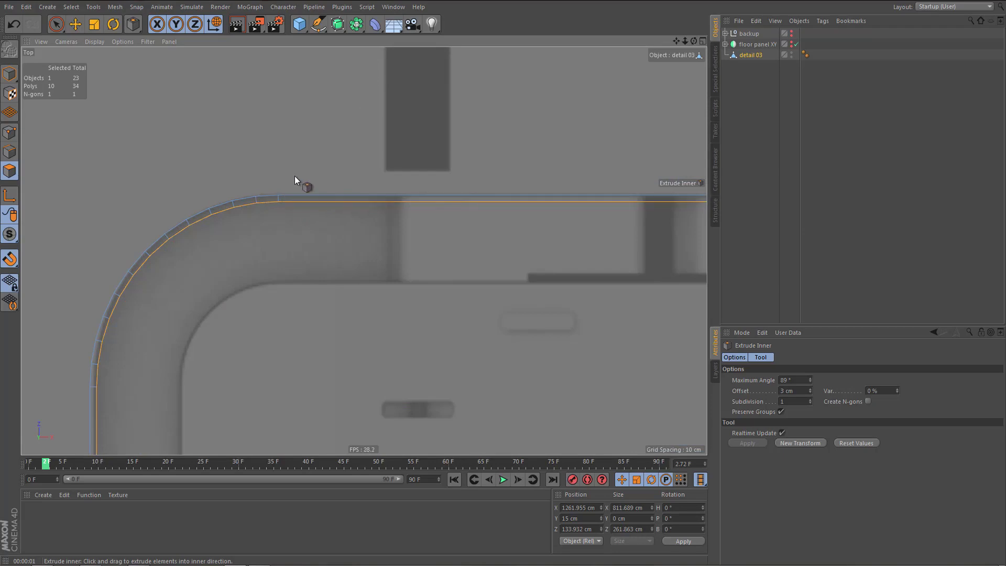
# - Cut detail 03 with a straight lengthwise Line Cut from the inner corner of the small step through the folded end
pyautogui.scroll(-2, 298, 256)
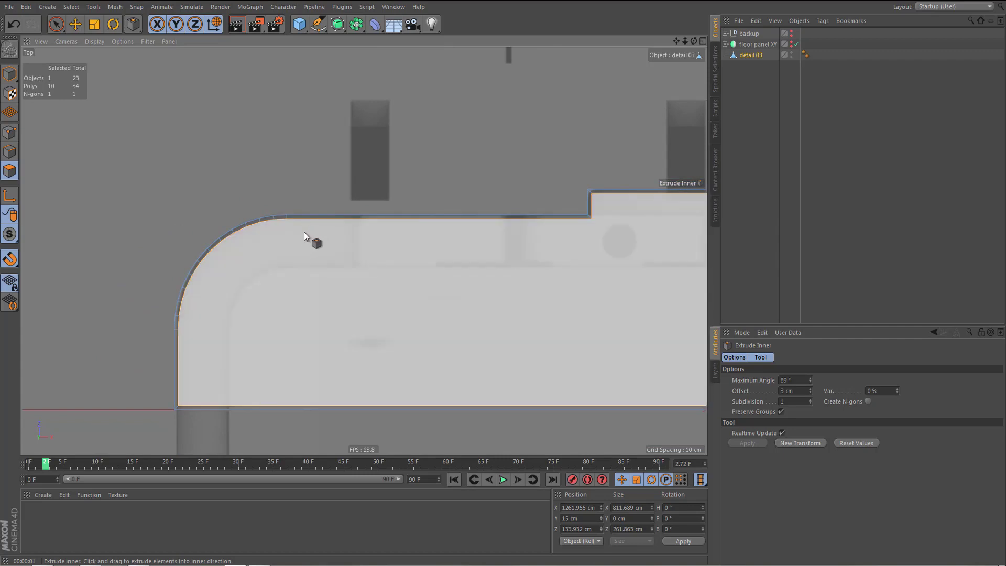
pyautogui.scroll(-3, 304, 237)
pyautogui.scroll(2, 304, 254)
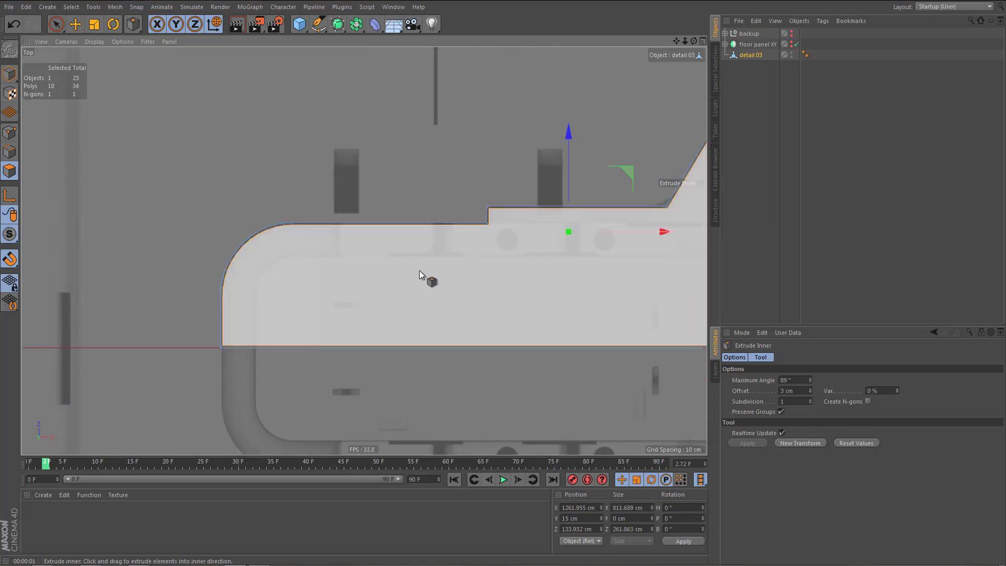
pyautogui.keyDown('alt'); pyautogui.moveTo(419, 271); pyautogui.dragTo(240, 334, button='middle'); pyautogui.keyUp('alt')
pyautogui.keyDown('alt'); pyautogui.moveTo(343, 322); pyautogui.dragTo(316, 289, button='middle'); pyautogui.keyUp('alt')
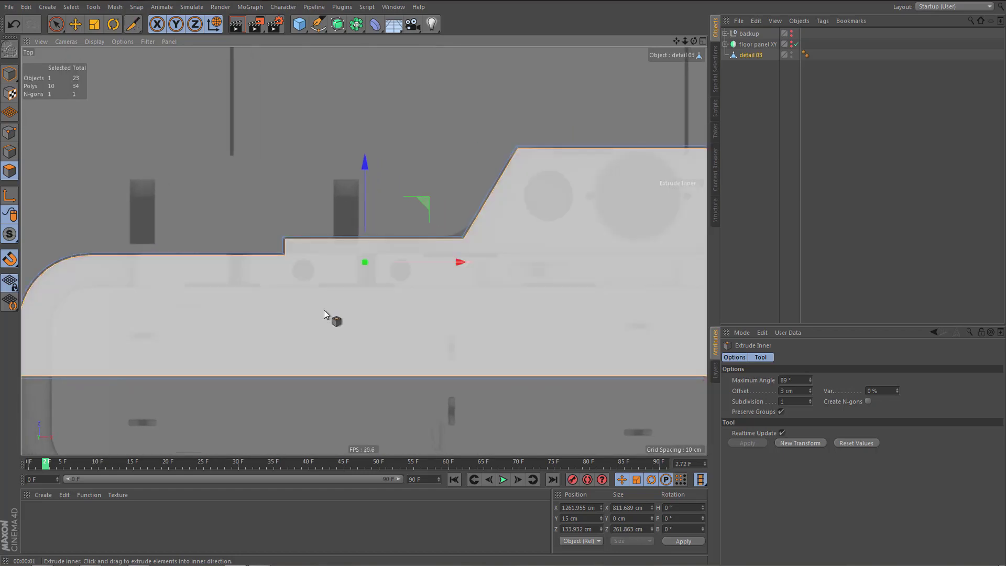
pyautogui.press('k')
pyautogui.press('k')
pyautogui.click(288, 256)
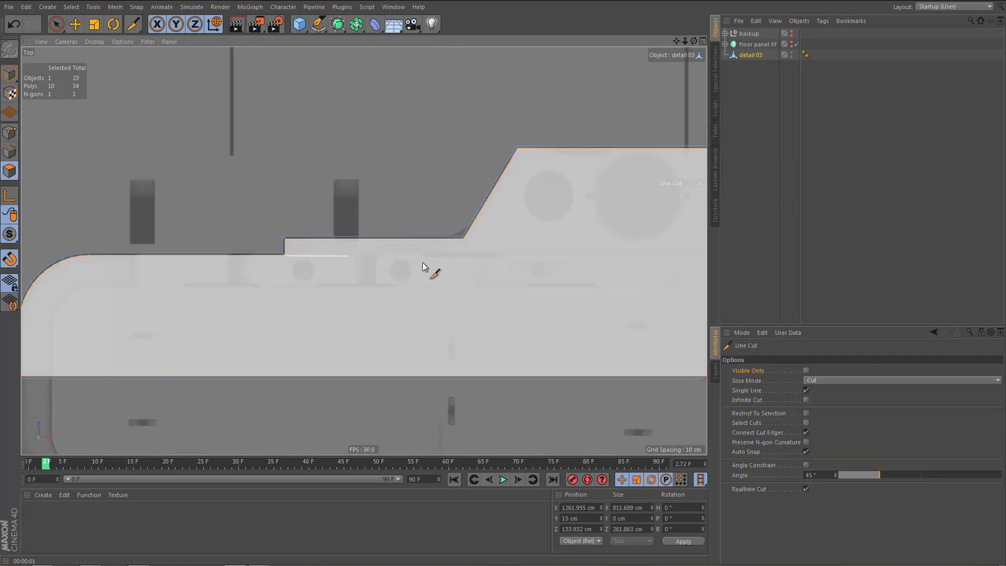
pyautogui.keyDown('alt'); pyautogui.moveTo(456, 263); pyautogui.dragTo(314, 244, button='middle'); pyautogui.keyUp('alt')
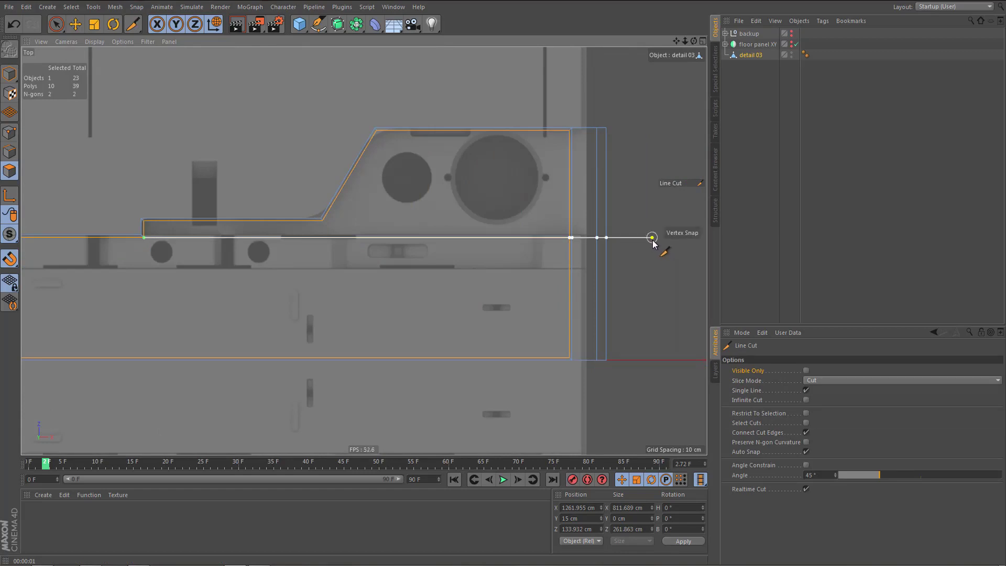
pyautogui.press('e')
pyautogui.keyDown('alt'); pyautogui.moveTo(495, 272); pyautogui.dragTo(473, 273, button='right'); pyautogui.keyUp('alt')
pyautogui.keyDown('alt'); pyautogui.moveTo(473, 272); pyautogui.dragTo(497, 273, button='middle'); pyautogui.keyUp('alt')
pyautogui.press('Return')
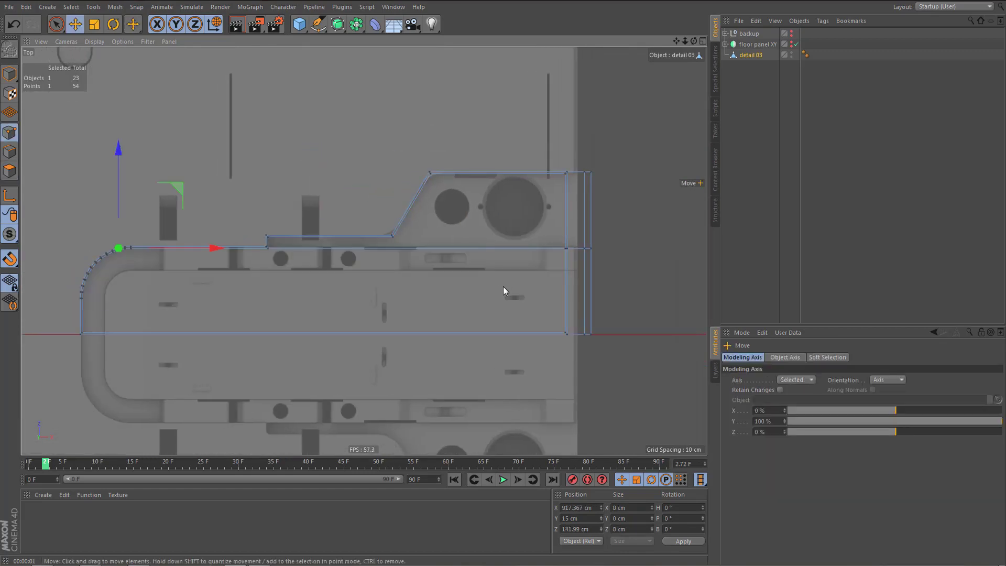
pyautogui.scroll(2, 142, 314)
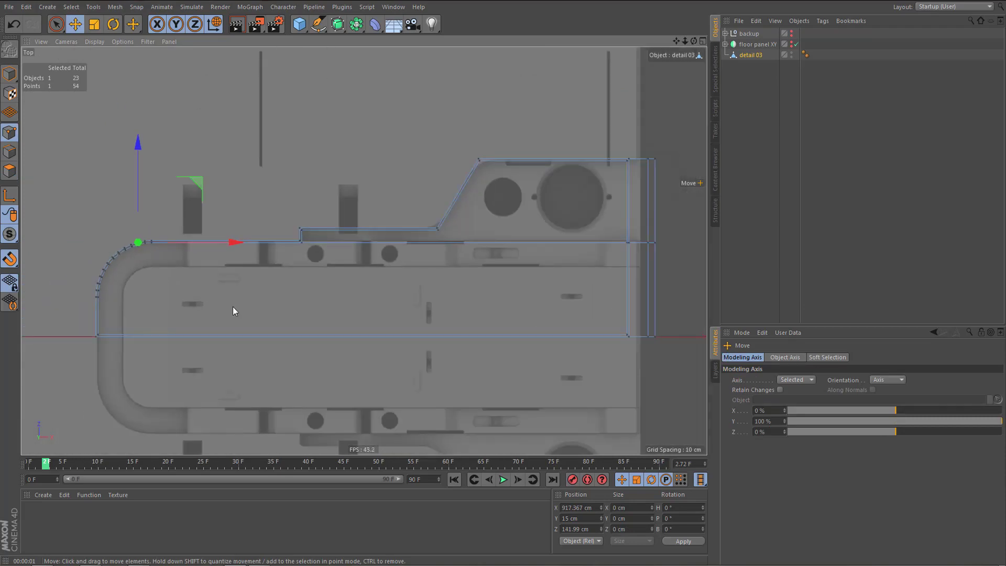
# - Select the long rounded strip with its folded end faces, invert the selection, and delete the remaining polygons of detail 03
pyautogui.press('Return')
pyautogui.press('Return')
pyautogui.press('1')
pyautogui.press('l')
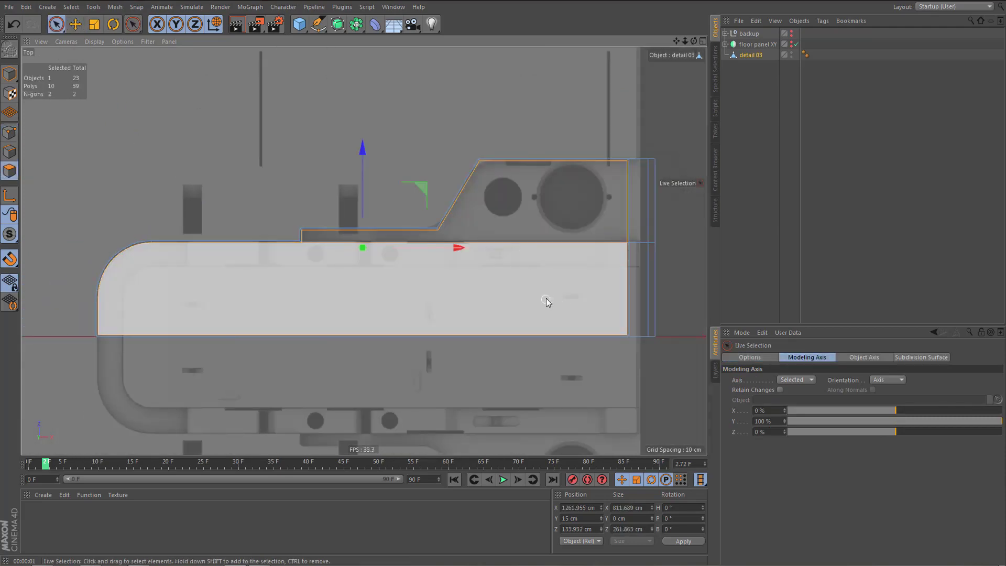
pyautogui.moveTo(546, 300); pyautogui.dragTo(661, 302)
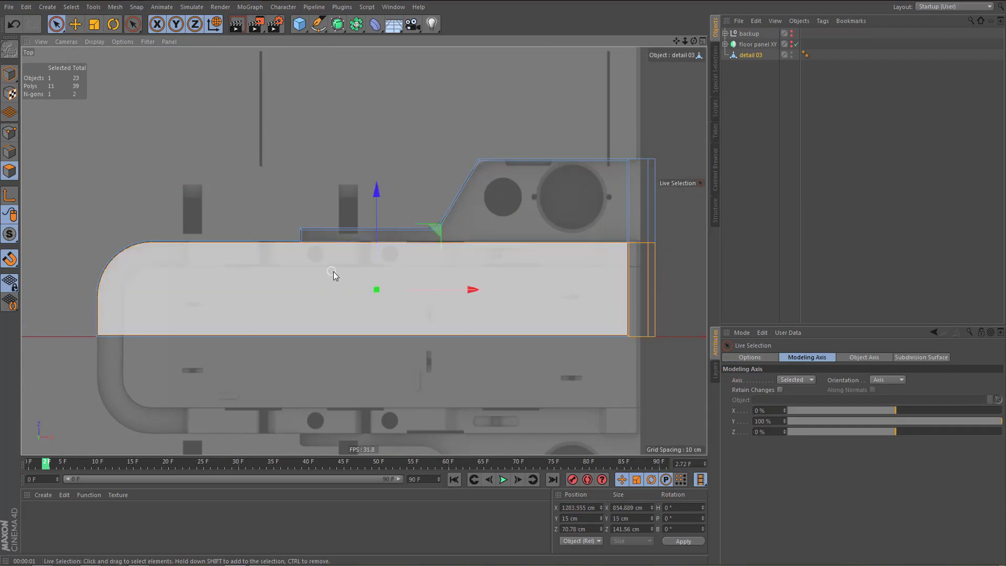
pyautogui.press('F1')
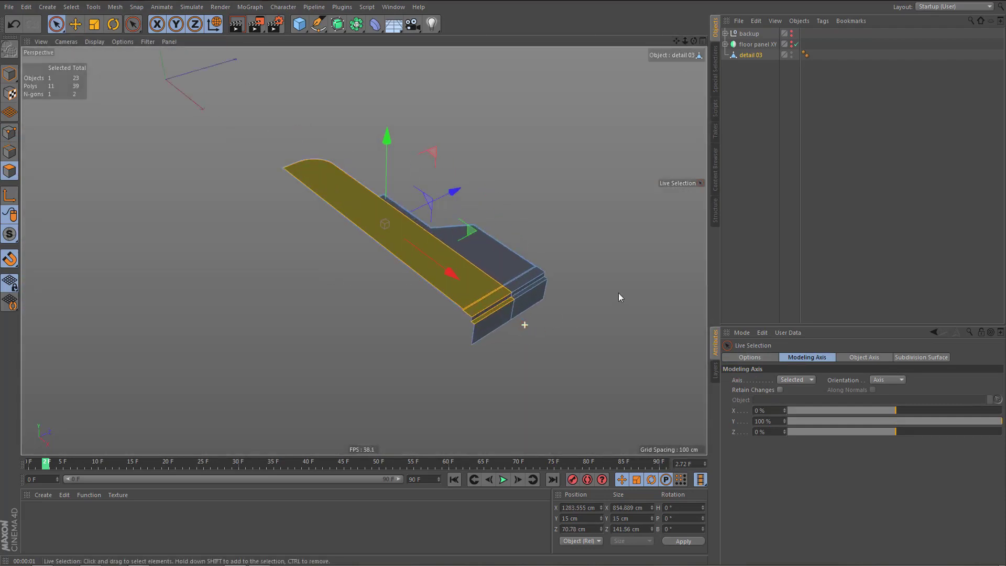
pyautogui.keyDown('alt'); pyautogui.moveTo(618, 293); pyautogui.dragTo(650, 289, button='right'); pyautogui.keyUp('alt')
pyautogui.keyDown('shift'); pyautogui.moveTo(487, 337); pyautogui.dragTo(478, 313); pyautogui.keyUp('shift')
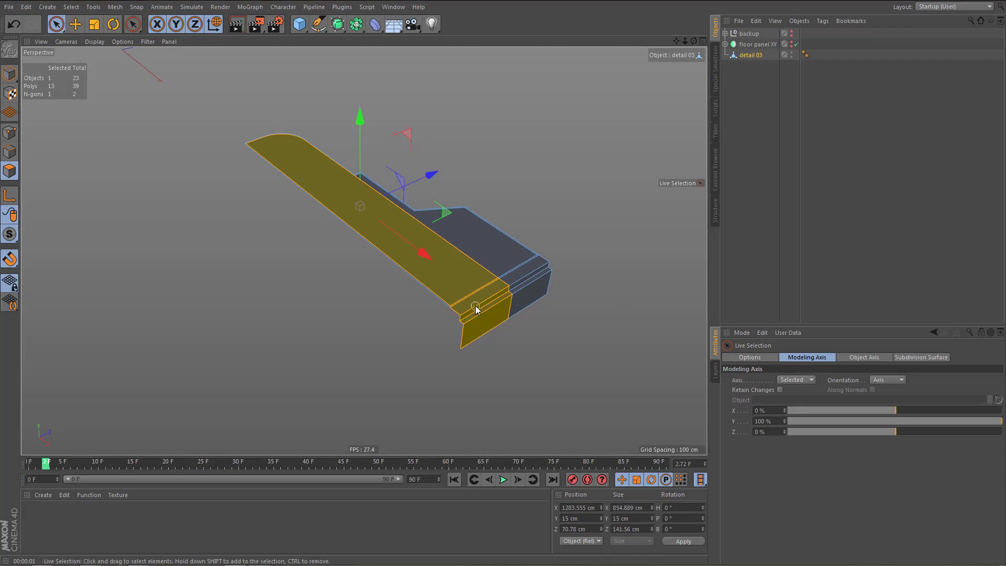
pyautogui.press('u')
pyautogui.press('i')
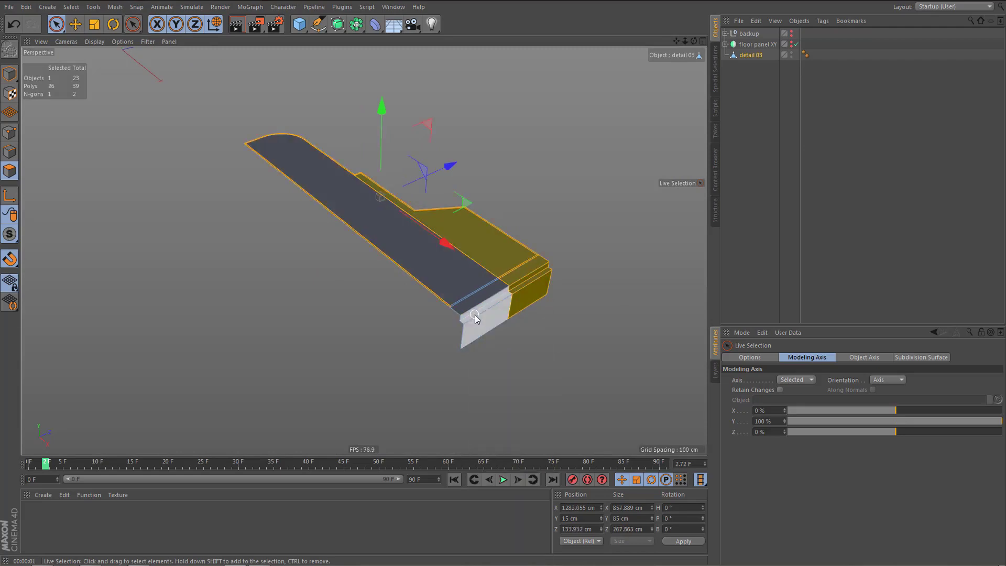
pyautogui.press('Delete')
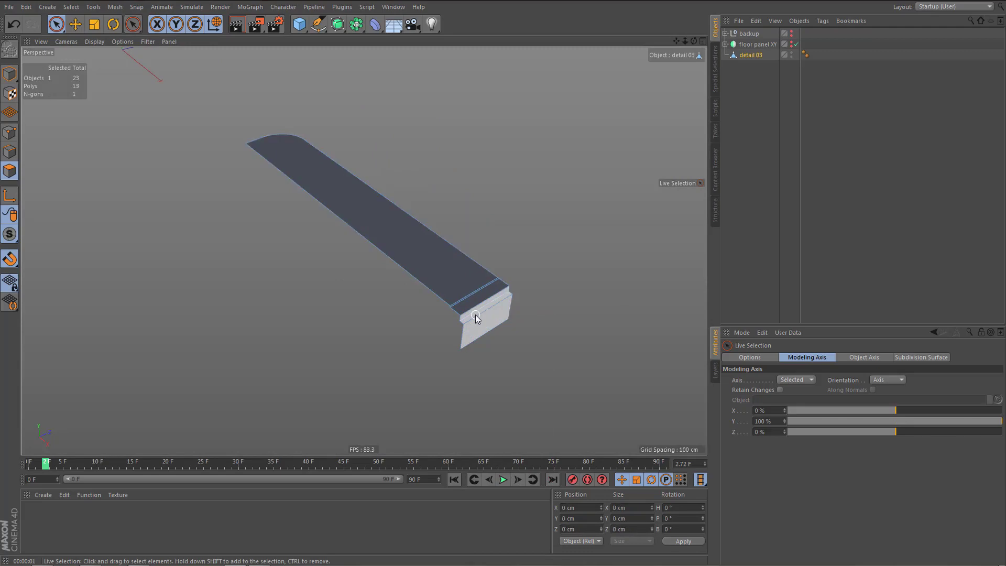
# - Set the Z position of the strip's long centre-line edge to 0 cm
pyautogui.press('Return')
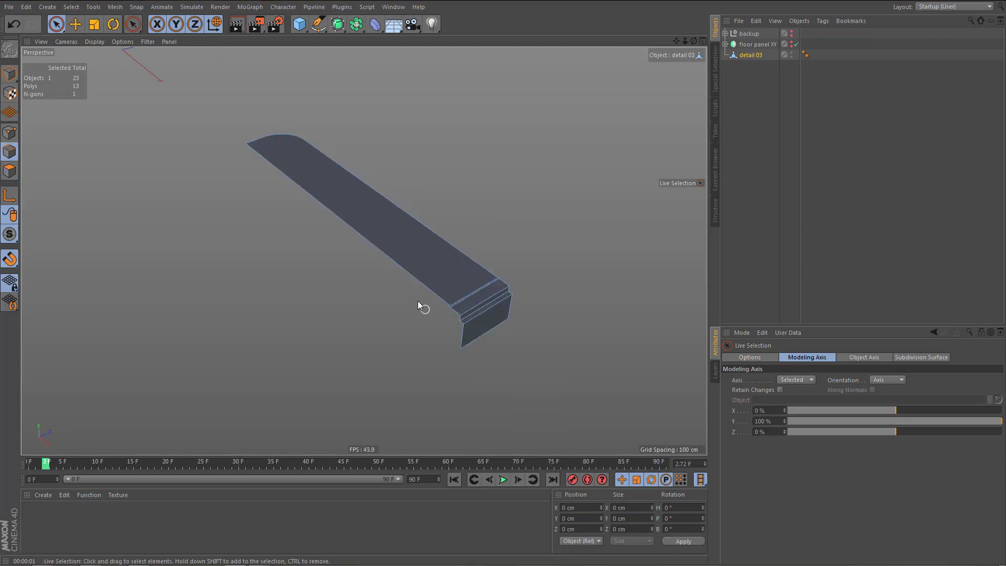
pyautogui.click(415, 276)
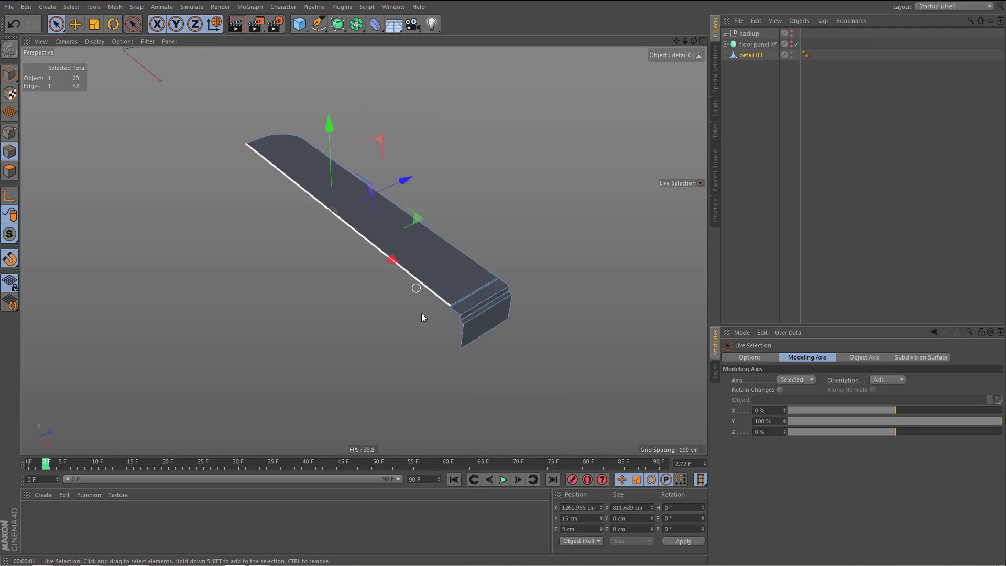
pyautogui.doubleClick(581, 529)
pyautogui.write('0')
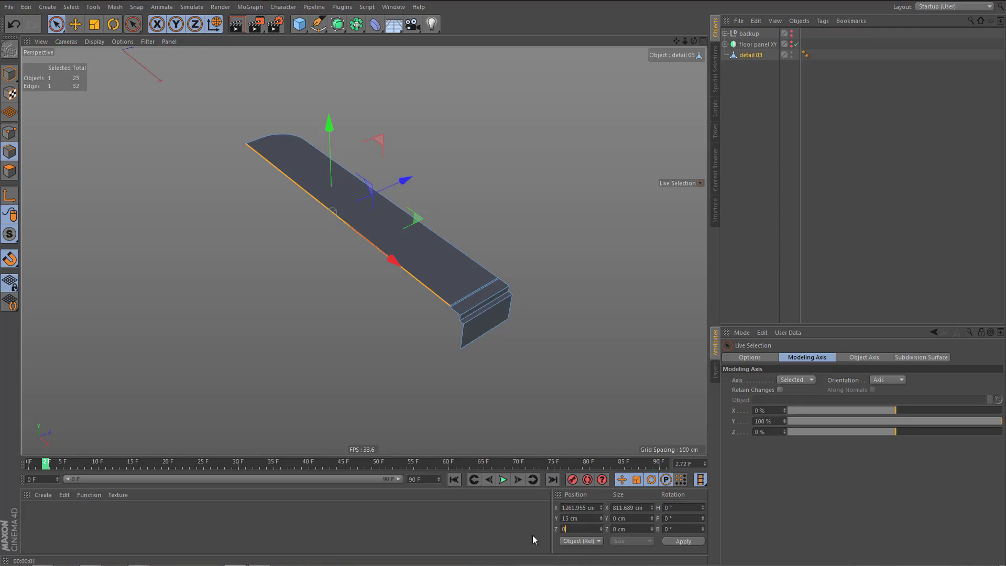
pyautogui.press('Return')
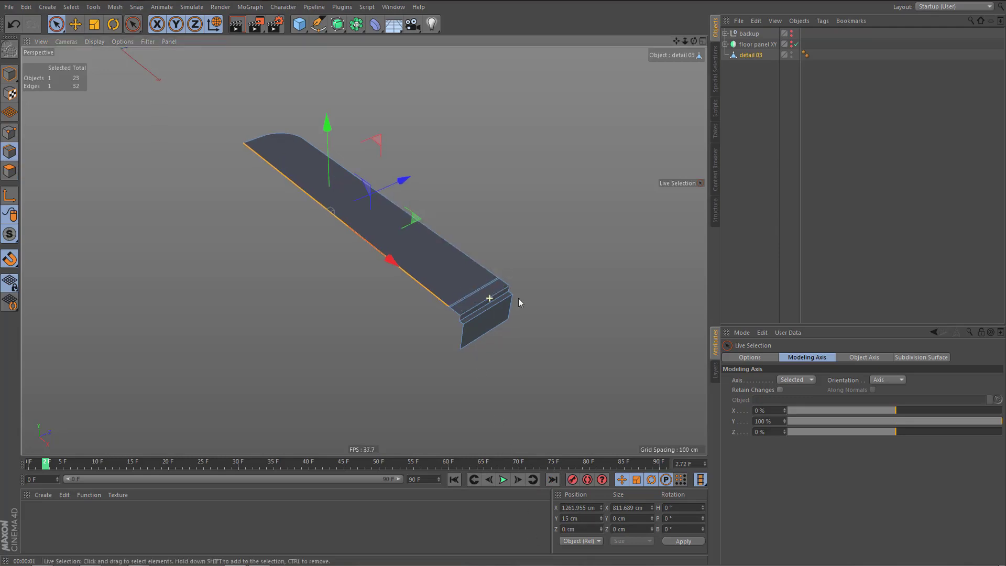
# - Dissolve the two closely spaced crosswise edges near the strip's stepped end
pyautogui.scroll(3, 616, 275)
pyautogui.scroll(1, 453, 310)
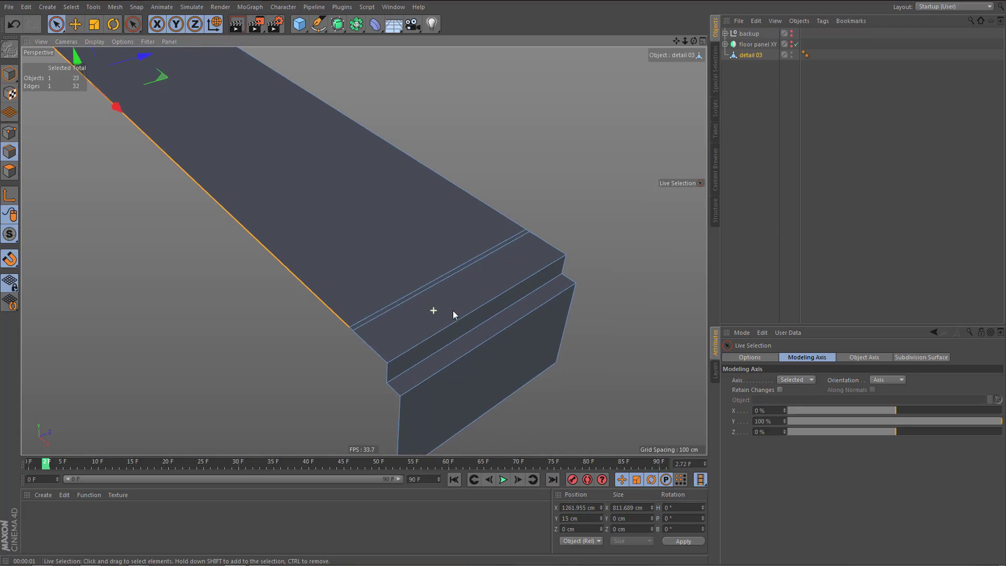
pyautogui.middleClick(496, 288)
pyautogui.middleClick(555, 183)
pyautogui.scroll(5, 530, 270)
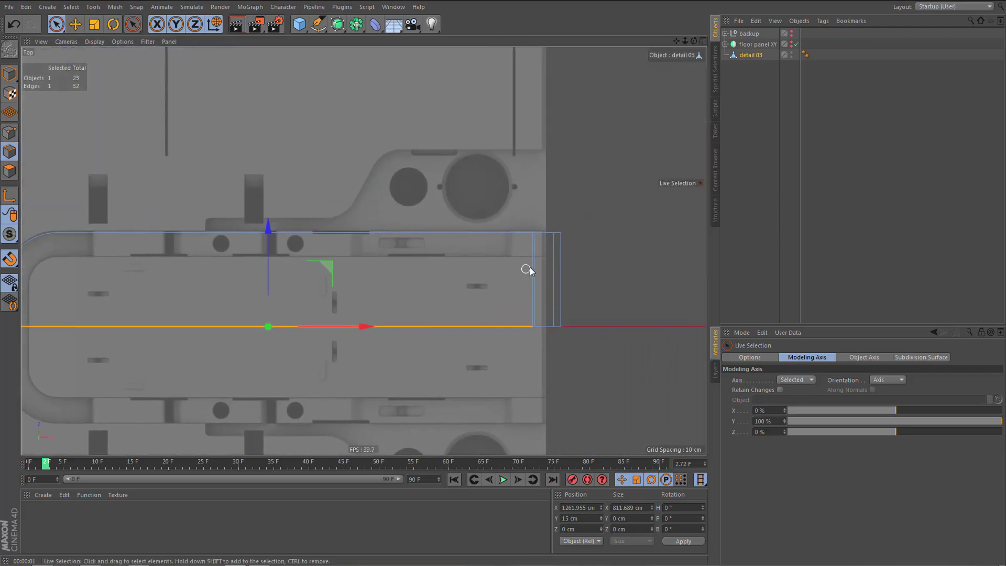
pyautogui.click(508, 304)
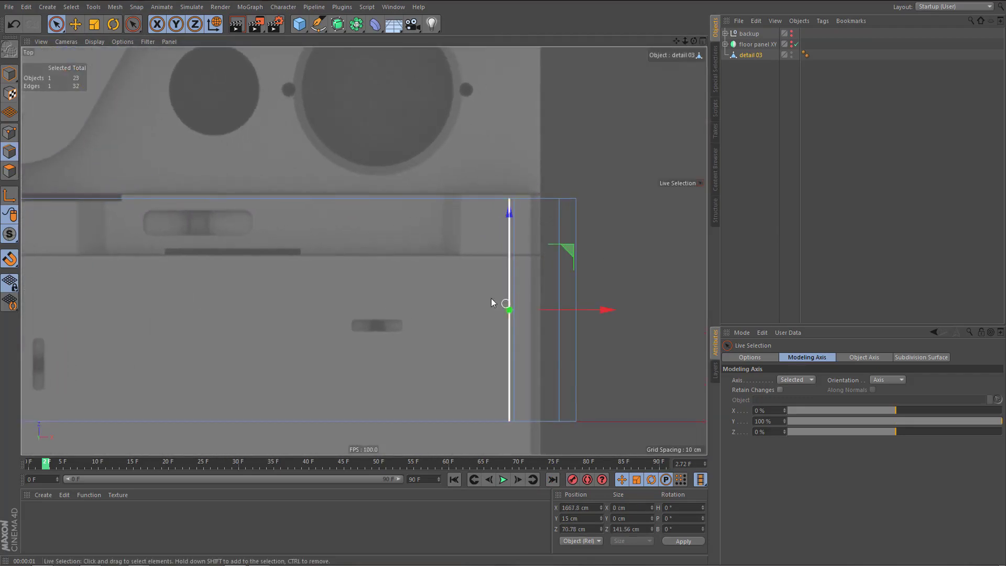
pyautogui.middleClick(475, 289)
pyautogui.middleClick(255, 210)
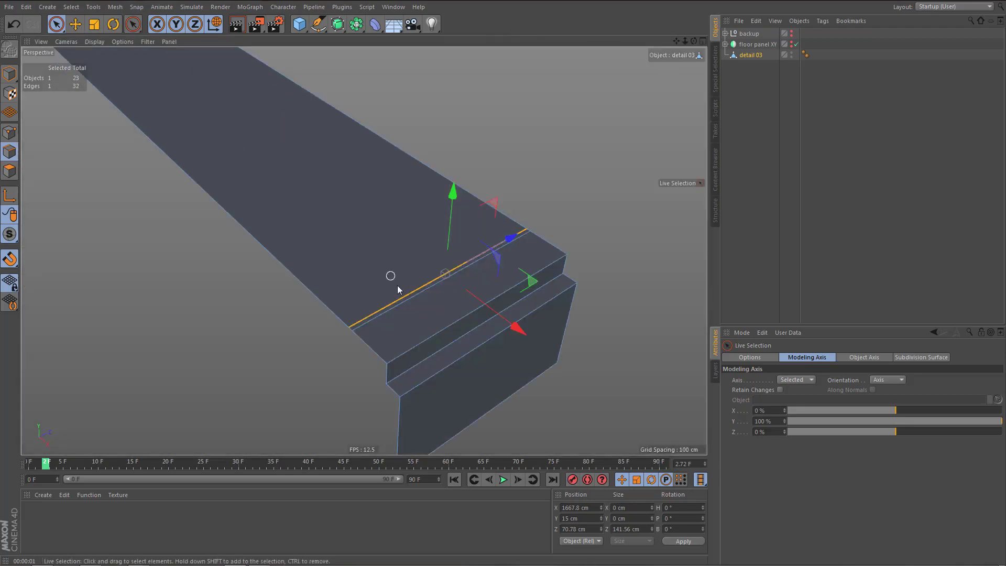
pyautogui.keyDown('alt'); pyautogui.moveTo(400, 286); pyautogui.dragTo(414, 294, button='right'); pyautogui.keyUp('alt')
pyautogui.keyDown('shift'); pyautogui.click(390, 310); pyautogui.keyUp('shift')
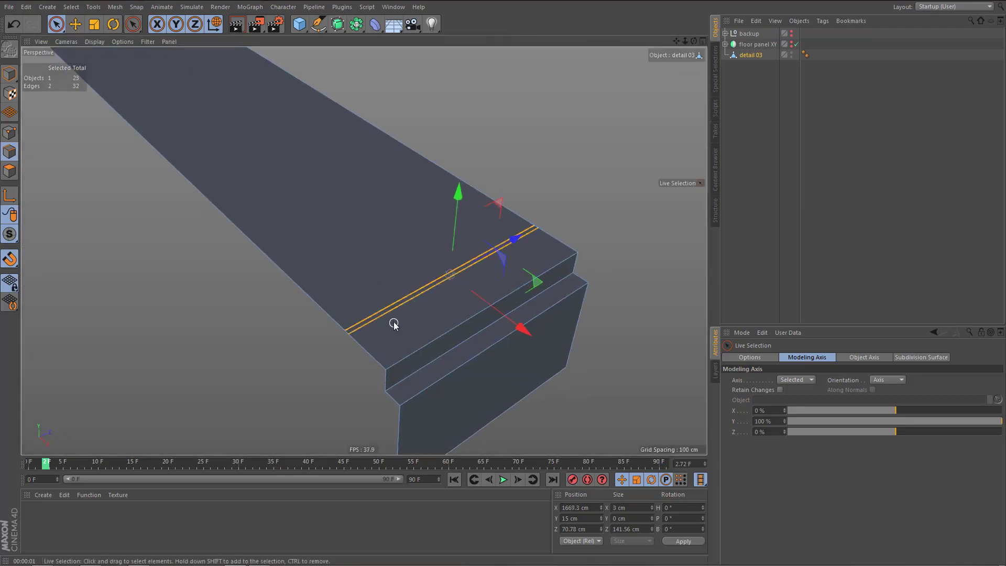
pyautogui.press('Delete')
# - Examine how the strip's outline and rounded corner line up with the reference image in the top view
pyautogui.middleClick(407, 313)
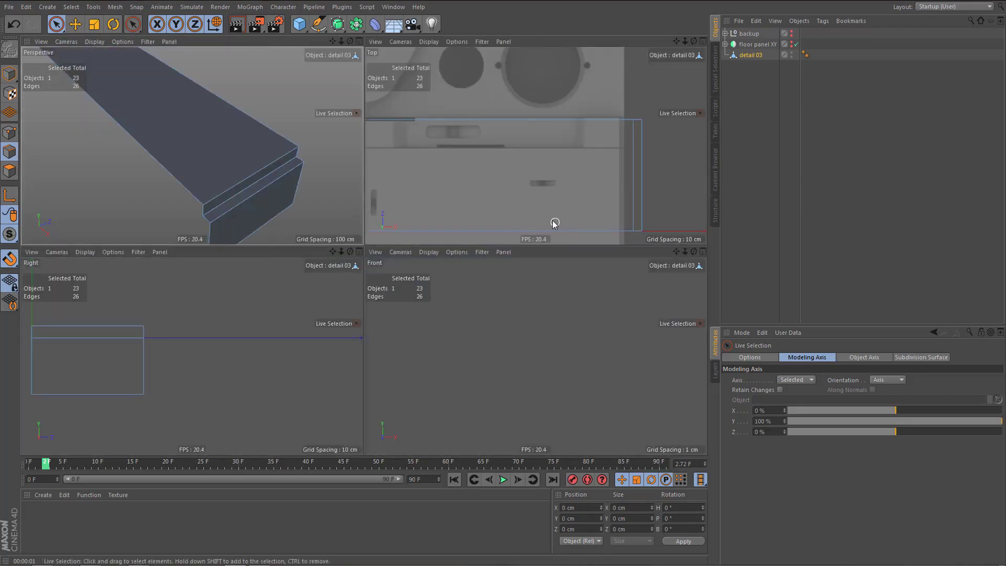
pyautogui.middleClick(551, 225)
pyautogui.scroll(-5, 505, 260)
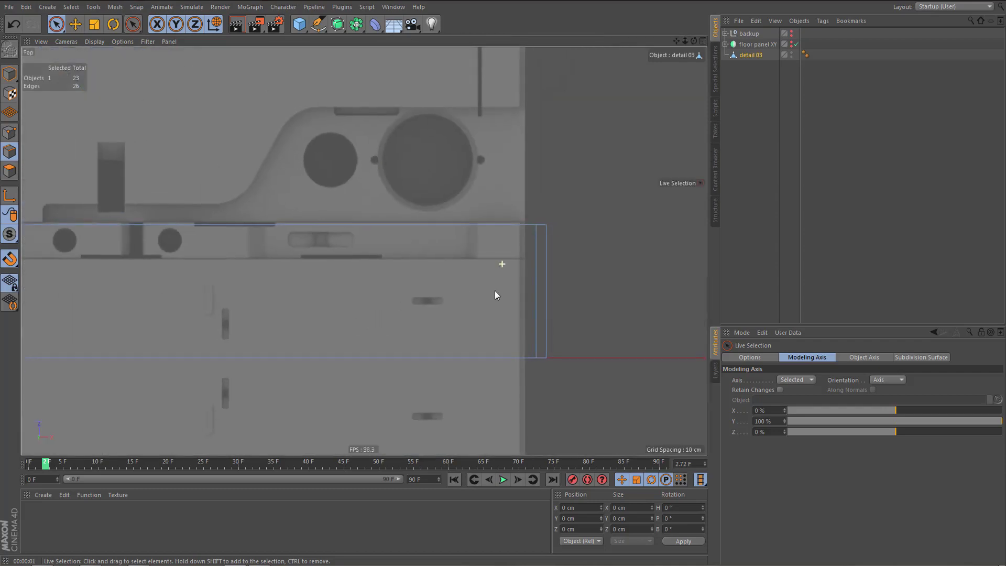
pyautogui.scroll(-5, 565, 250)
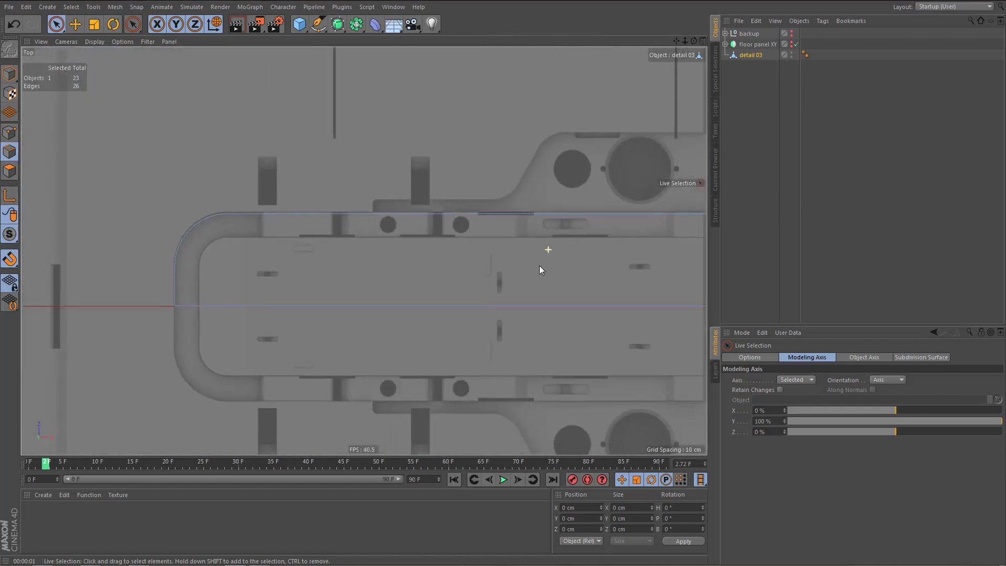
pyautogui.scroll(3, 283, 294)
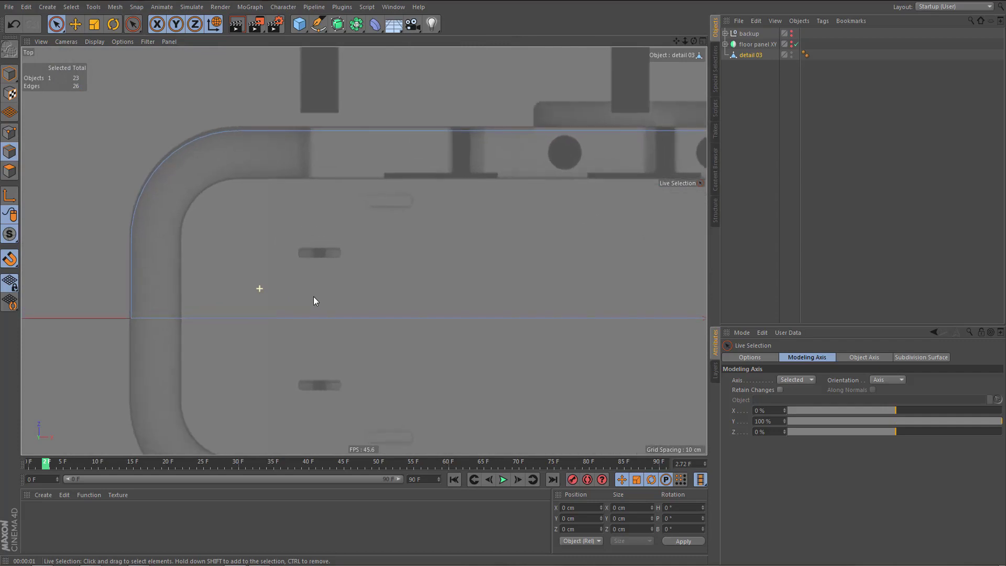
pyautogui.scroll(-5, 313, 297)
pyautogui.keyDown('alt'); pyautogui.moveTo(353, 308); pyautogui.dragTo(318, 306, button='middle'); pyautogui.keyUp('alt')
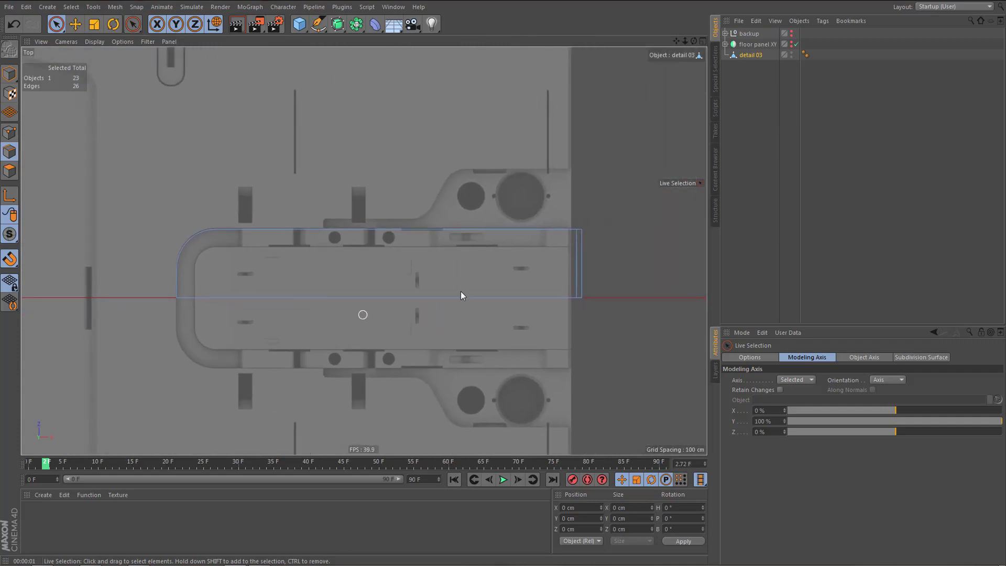
# - Select the long rounded top face of detail 03 in polygon mode
pyautogui.scroll(3, 439, 268)
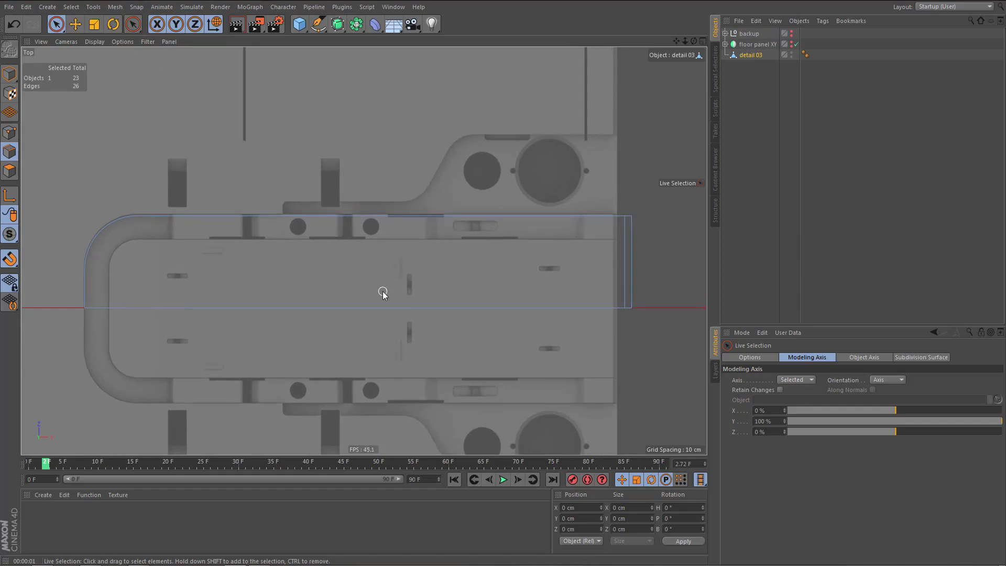
pyautogui.press('Return')
pyautogui.click(398, 279)
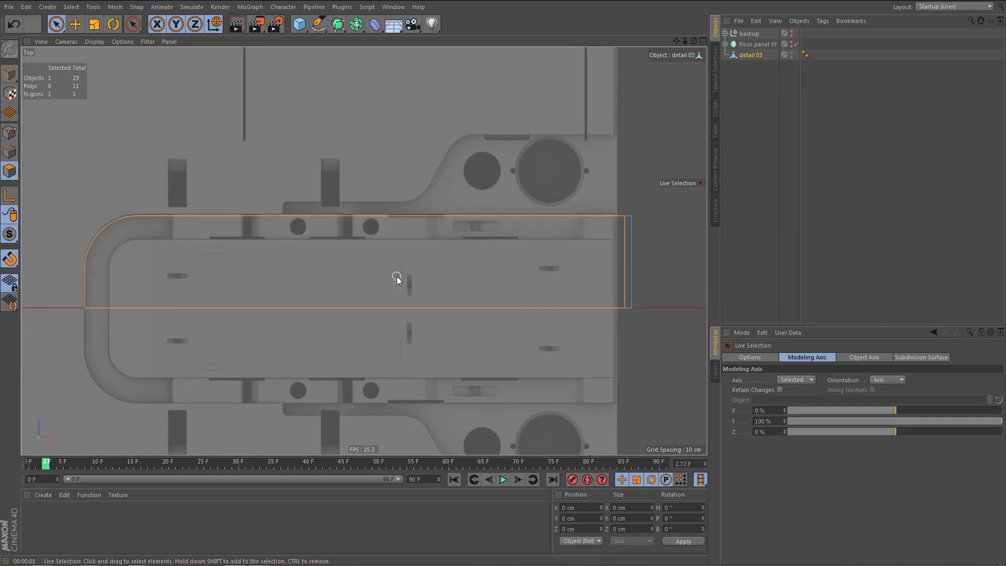
pyautogui.click(575, 190)
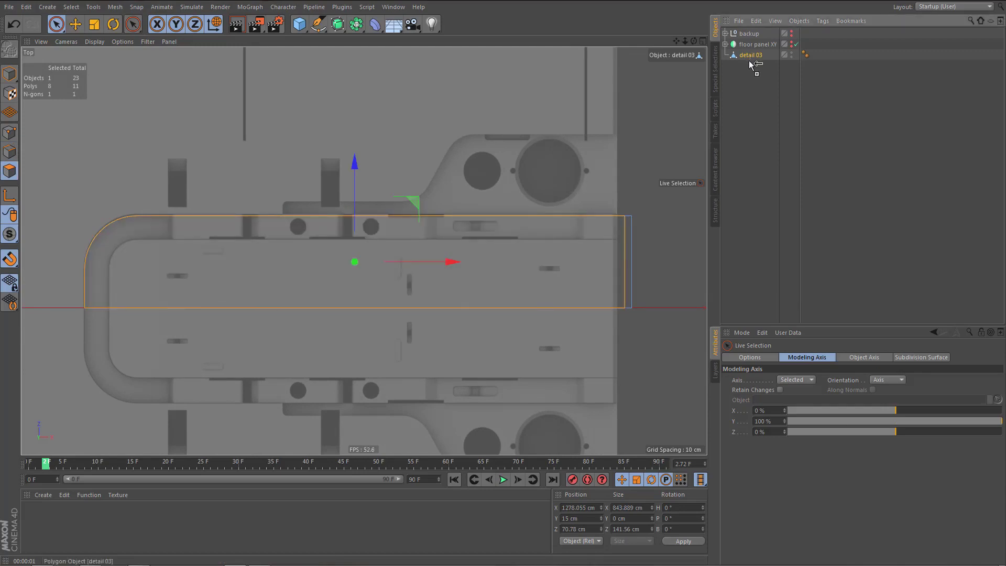
pyautogui.keyDown('ctrl'); pyautogui.moveTo(750, 61); pyautogui.dragTo(751, 61); pyautogui.keyUp('ctrl')
pyautogui.doubleClick(764, 65)
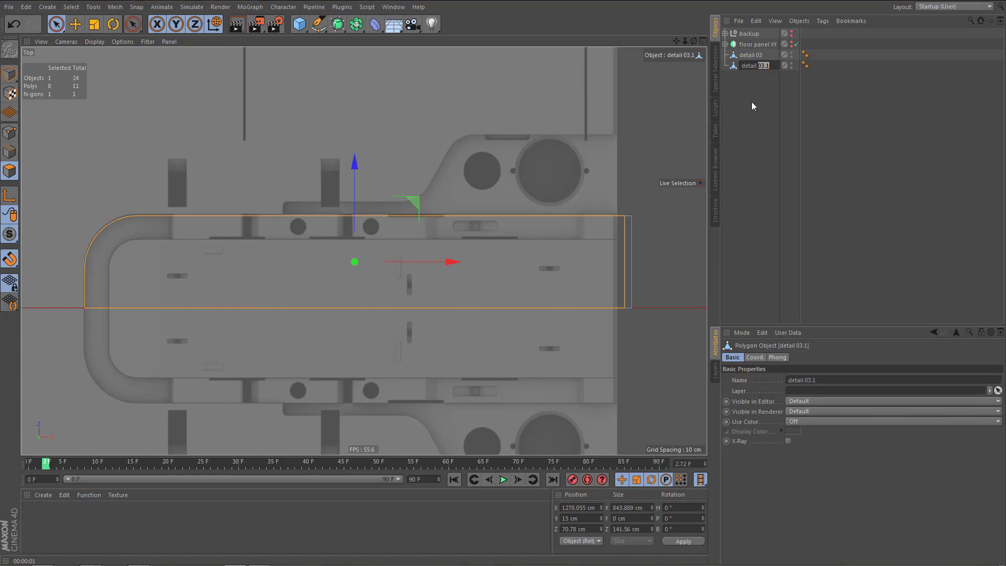
pyautogui.write('04')
pyautogui.press('Return')
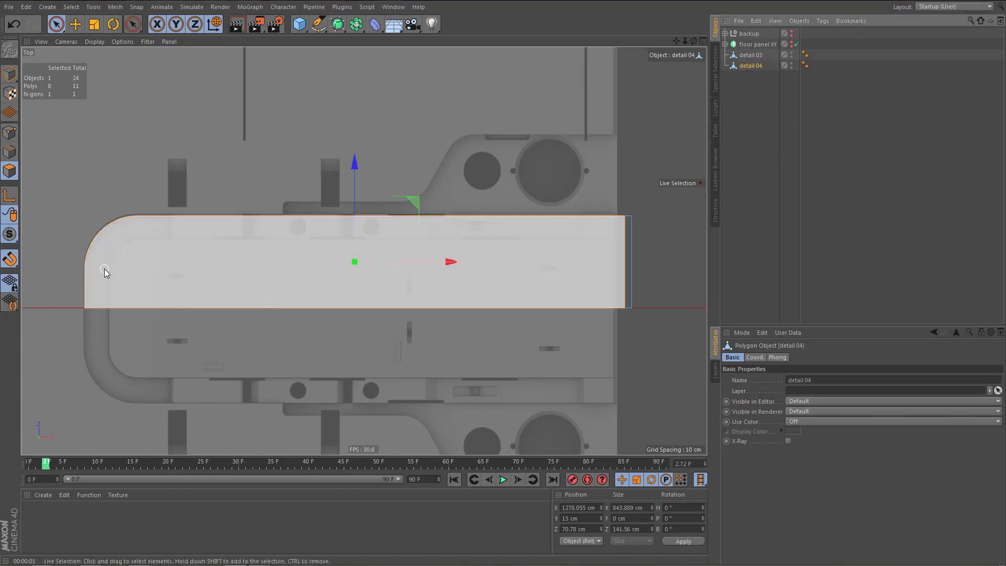
pyautogui.press('Delete')
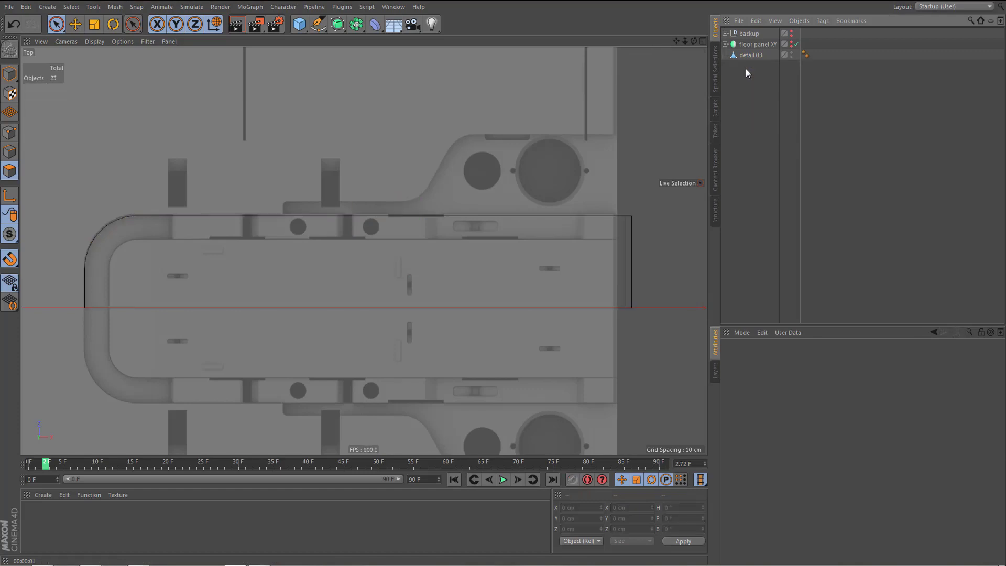
# - Inset detail 03's long top face by 36.5 cm with Extrude Inner so it follows the inner outline of the reference rim
pyautogui.click(242, 295)
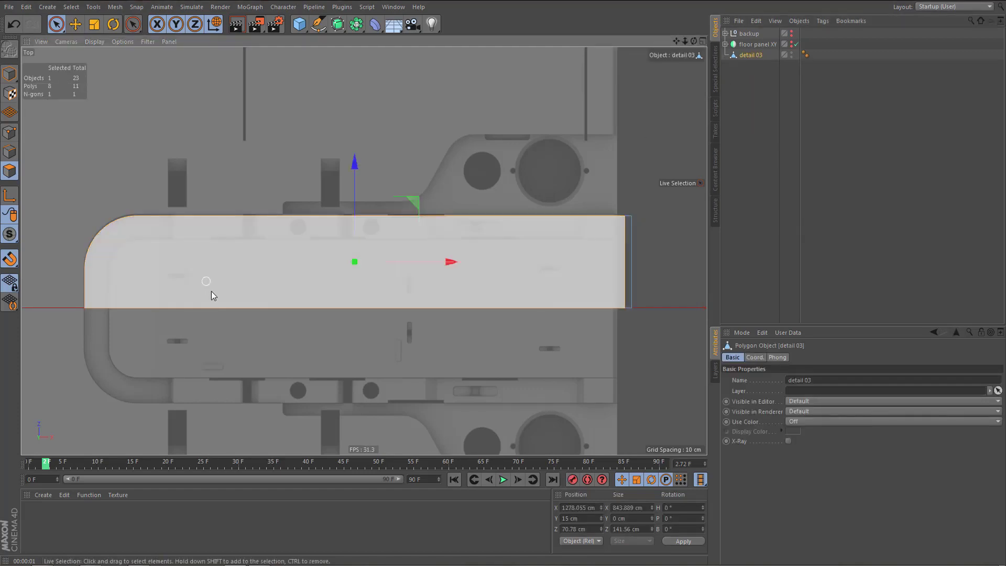
pyautogui.scroll(-2, 220, 268)
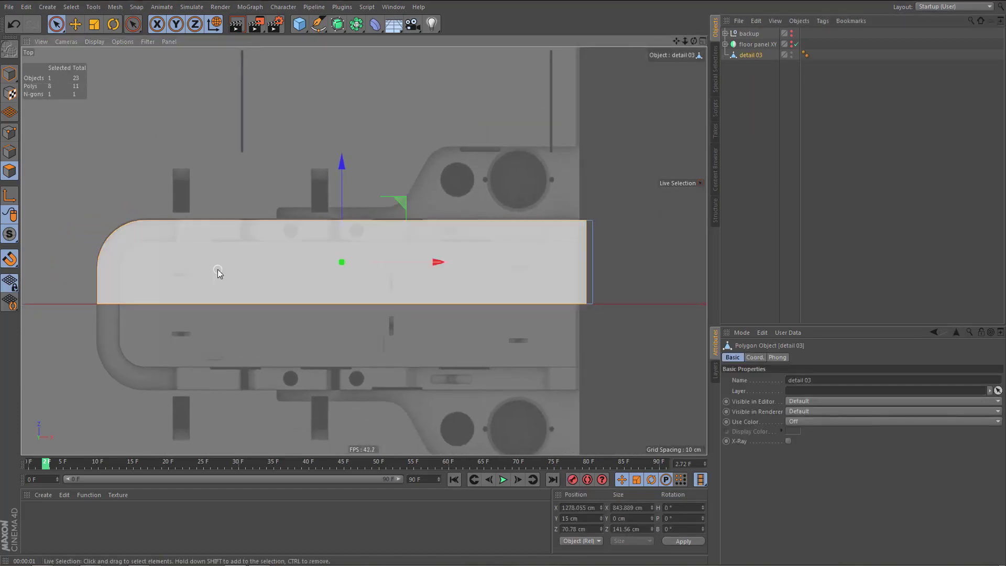
pyautogui.middleClick(216, 268)
pyautogui.middleClick(220, 153)
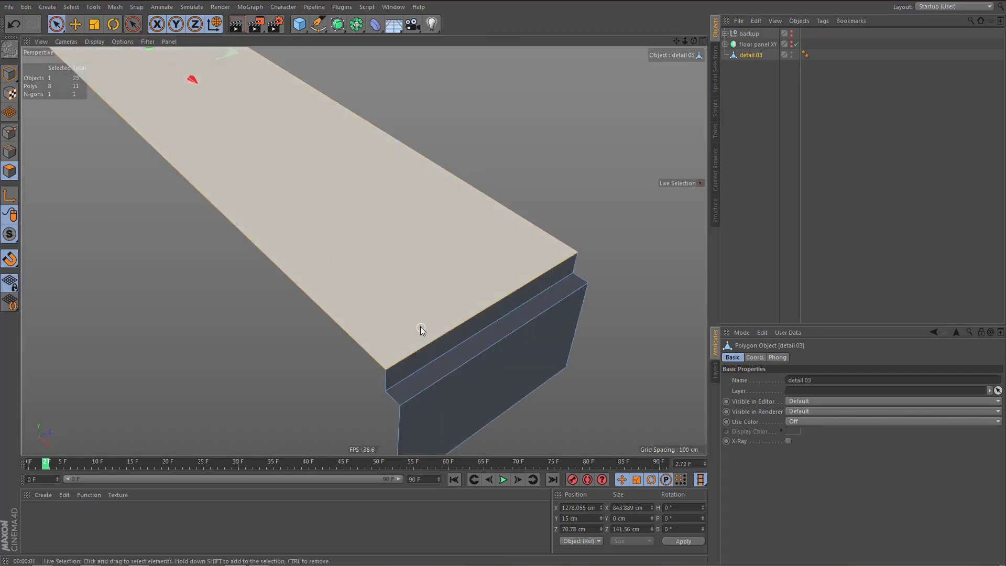
pyautogui.keyDown('alt'); pyautogui.moveTo(430, 328); pyautogui.dragTo(426, 322, button='right'); pyautogui.keyUp('alt')
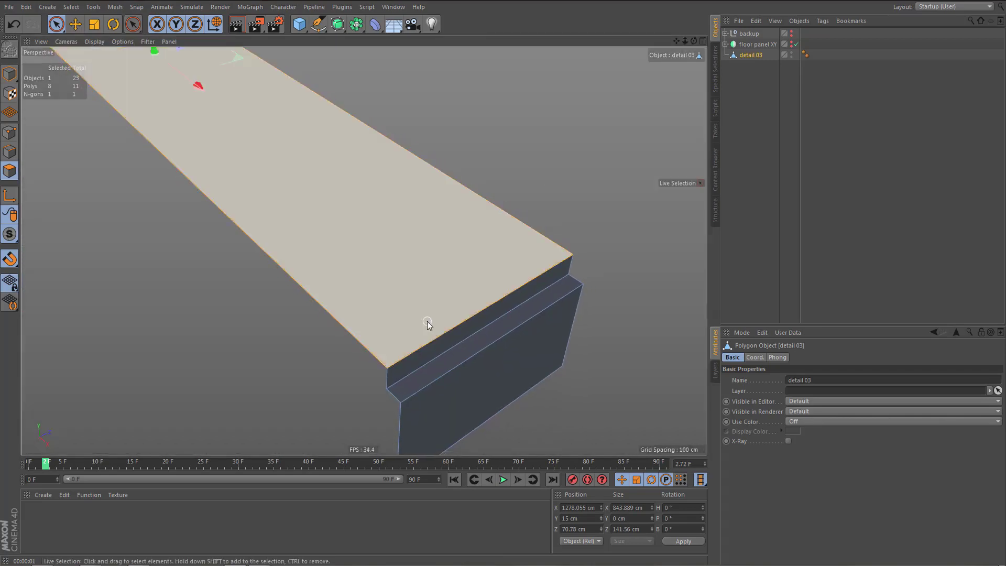
pyautogui.middleClick(426, 320)
pyautogui.middleClick(530, 187)
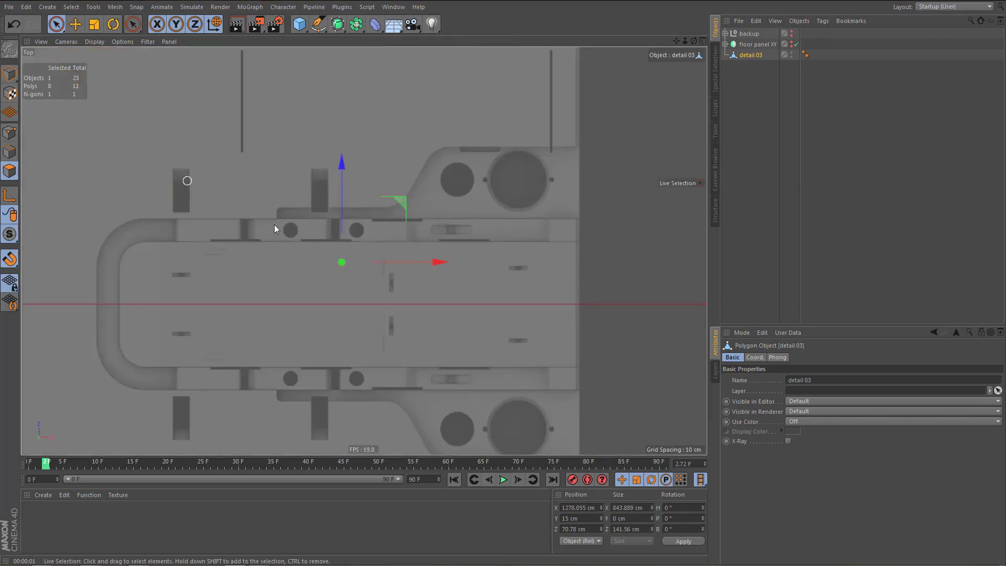
pyautogui.scroll(5, 176, 294)
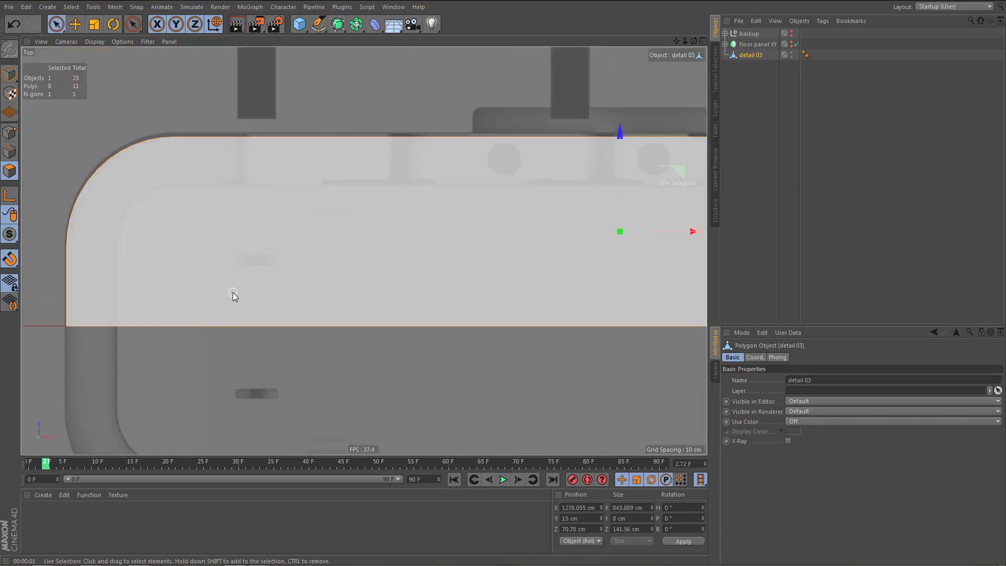
pyautogui.press('i')
pyautogui.moveTo(270, 287); pyautogui.dragTo(335, 291)
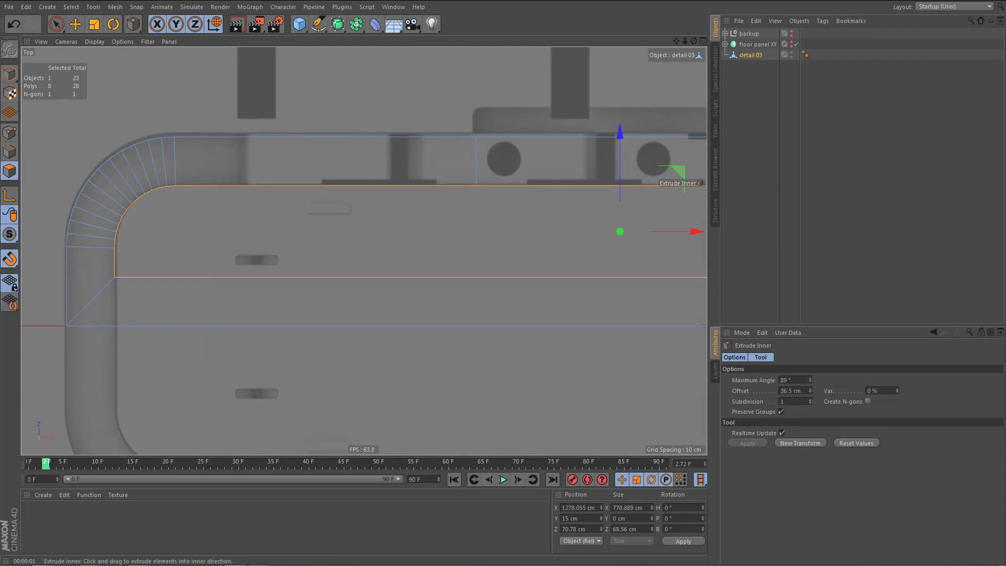
# - Cut a straight line from the inset's square corner near the stepped end across the rim to the strip's long outer edge
pyautogui.scroll(-5, 237, 323)
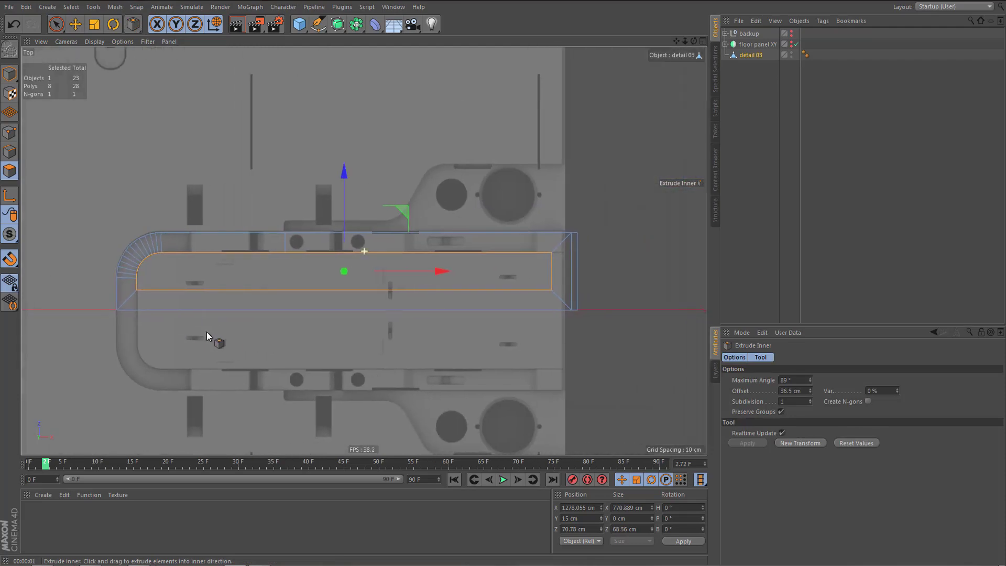
pyautogui.press('k')
pyautogui.press('k')
pyautogui.scroll(2, 570, 284)
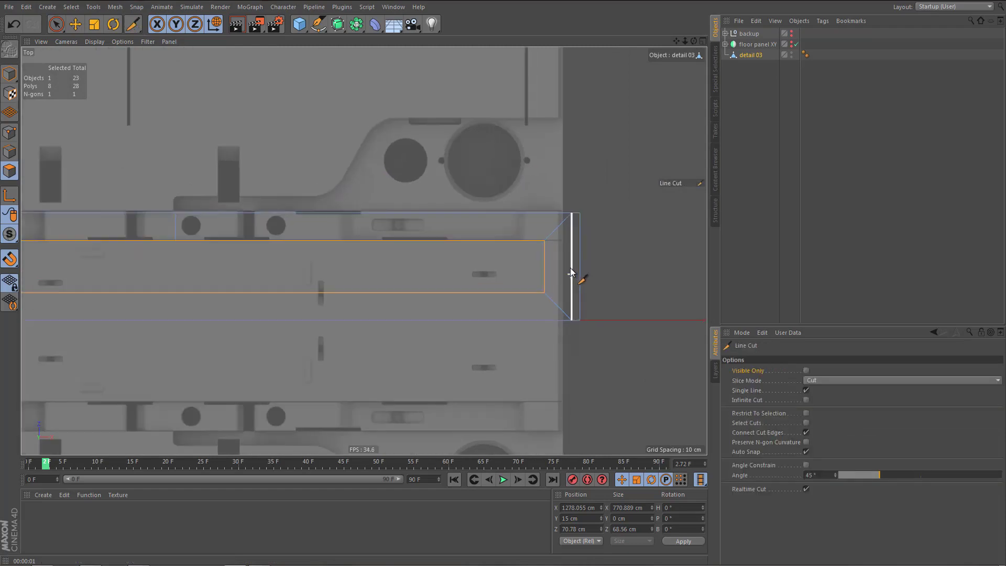
pyautogui.click(539, 241)
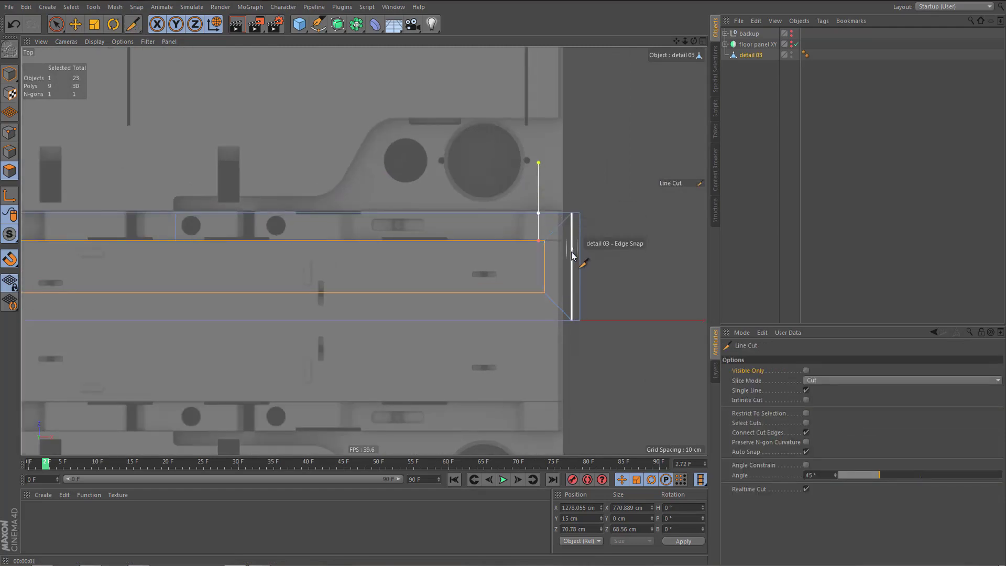
pyautogui.hotkey('ctrl', 'z')
pyautogui.click(544, 240)
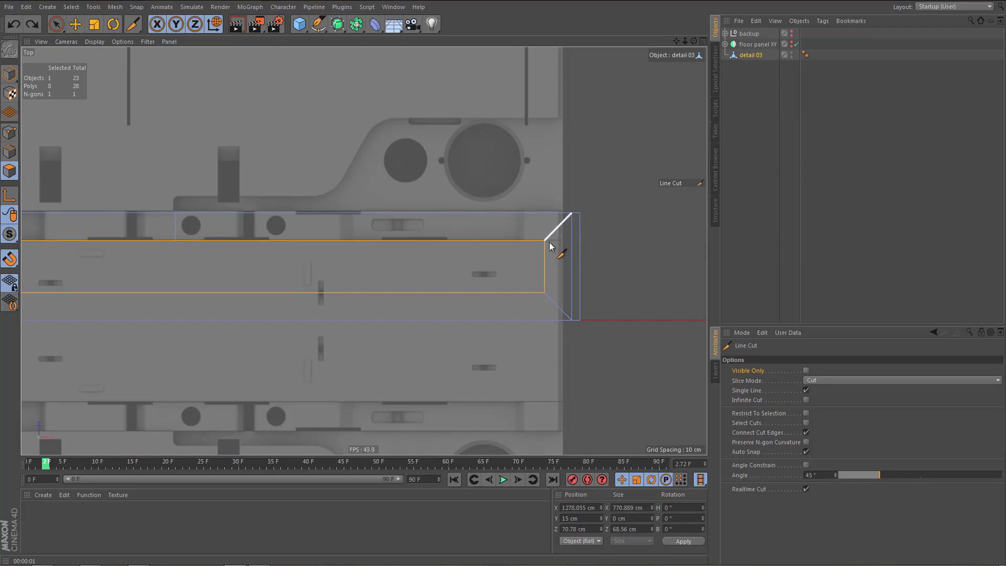
pyautogui.click(545, 159)
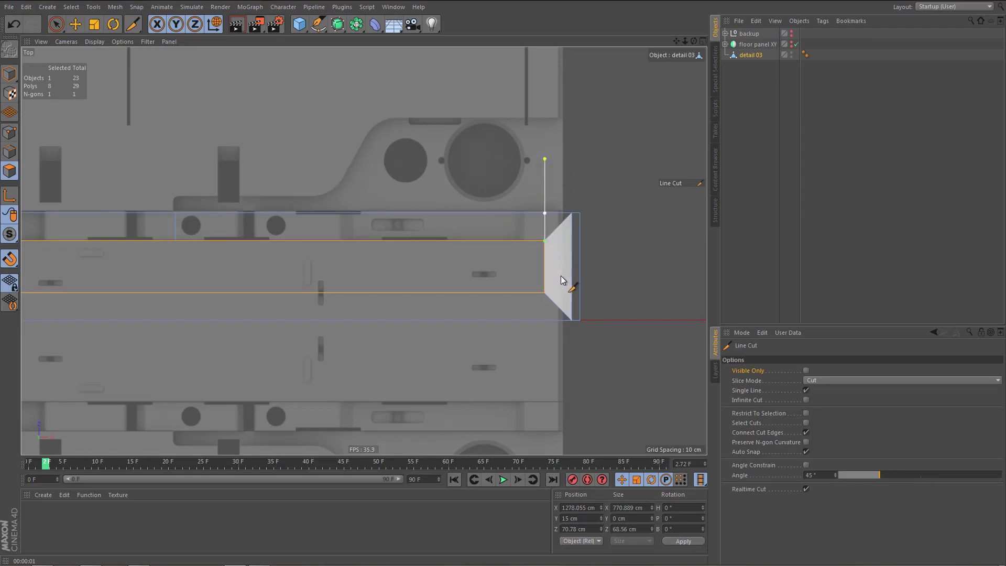
pyautogui.press('space')
pyautogui.press('space')
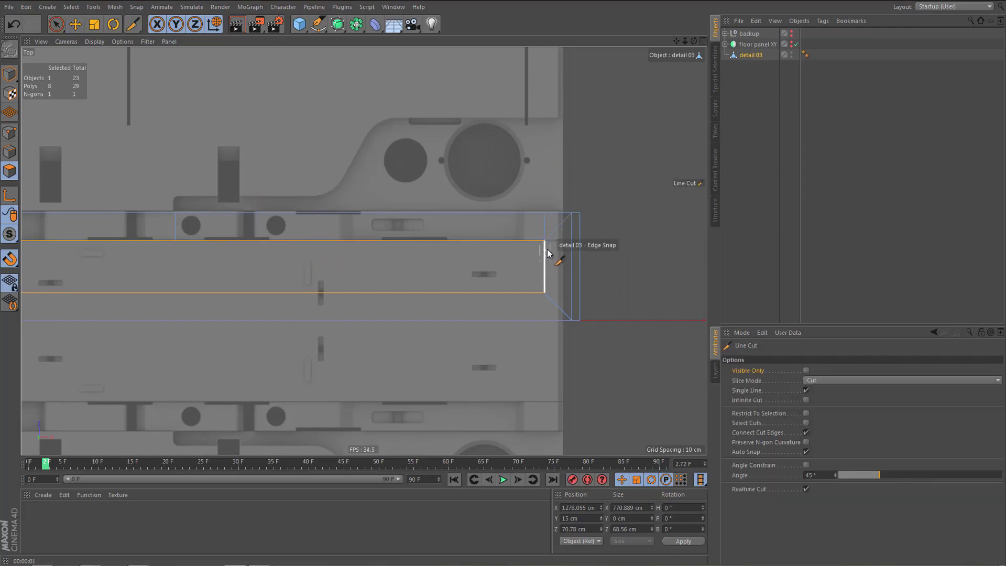
# - Cut a lengthwise line from the same inset corner out across the strip's stepped end
pyautogui.click(545, 241)
pyautogui.click(646, 242)
pyautogui.press('Return')
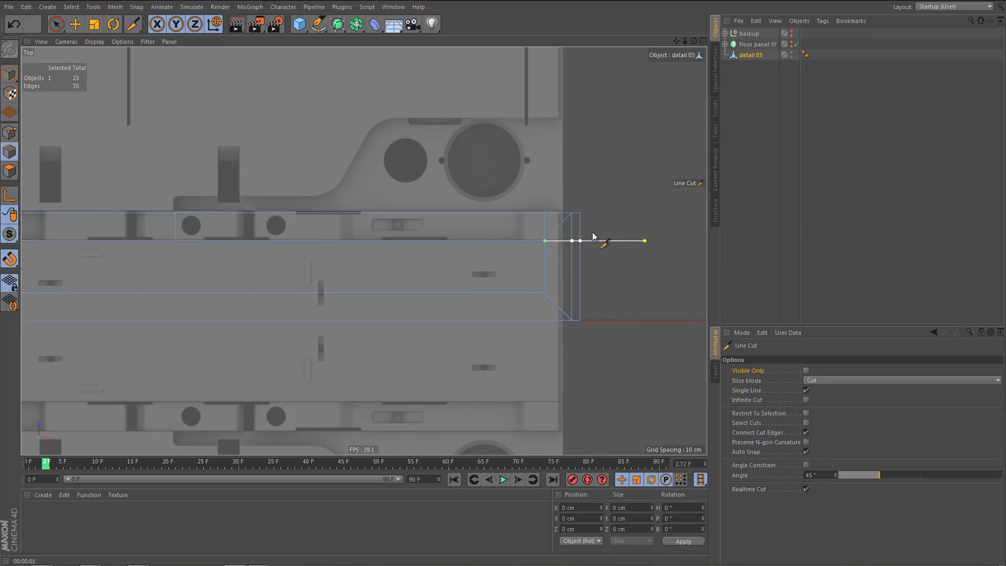
pyautogui.press('space')
# - Remove the diagonal edge at the inset's square corner and the outer edge along the centre line
pyautogui.click(564, 227)
pyautogui.press('Delete')
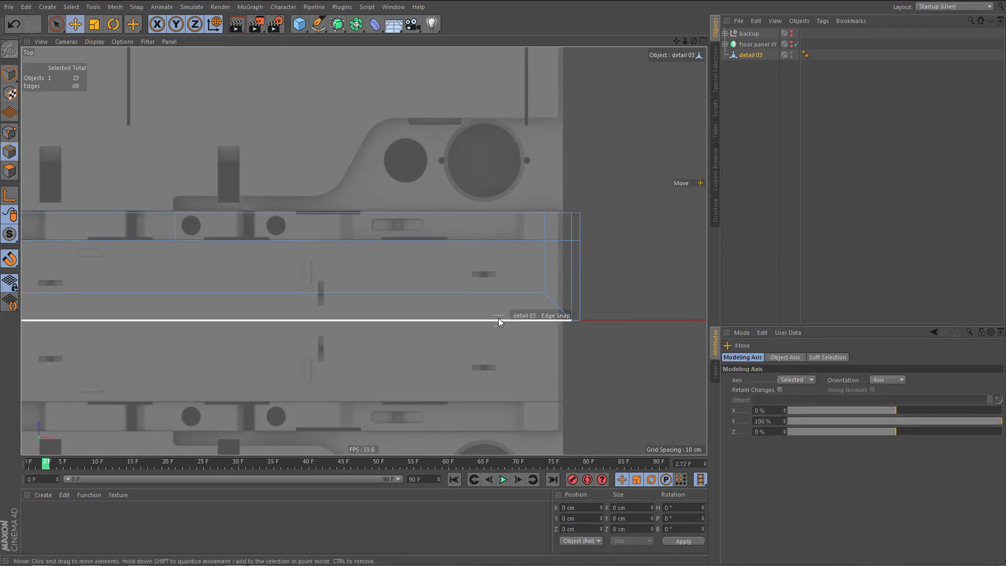
pyautogui.click(499, 321)
pyautogui.press('Delete')
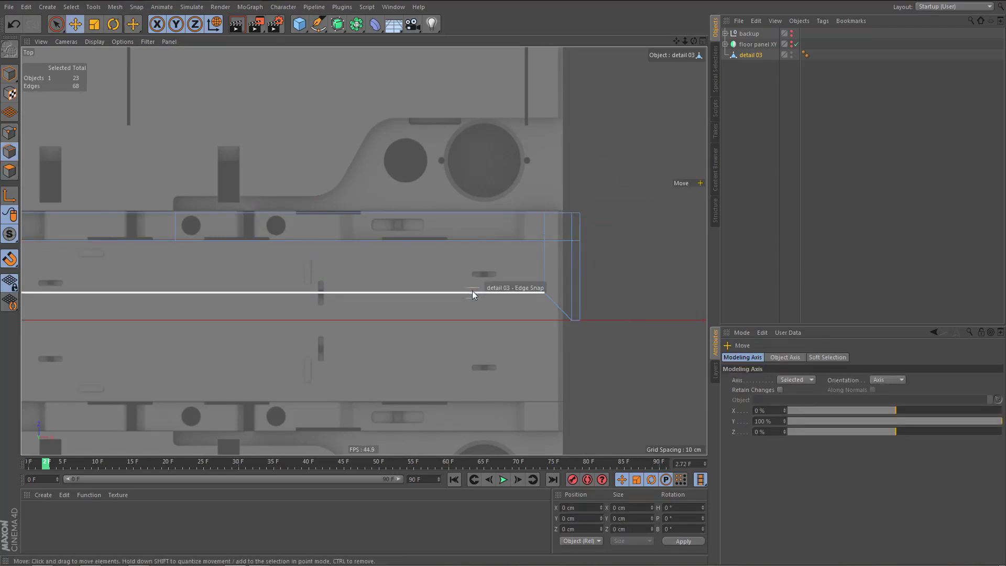
# - Set the Z position of the inset's long lower edge to 0 cm
pyautogui.click(474, 293)
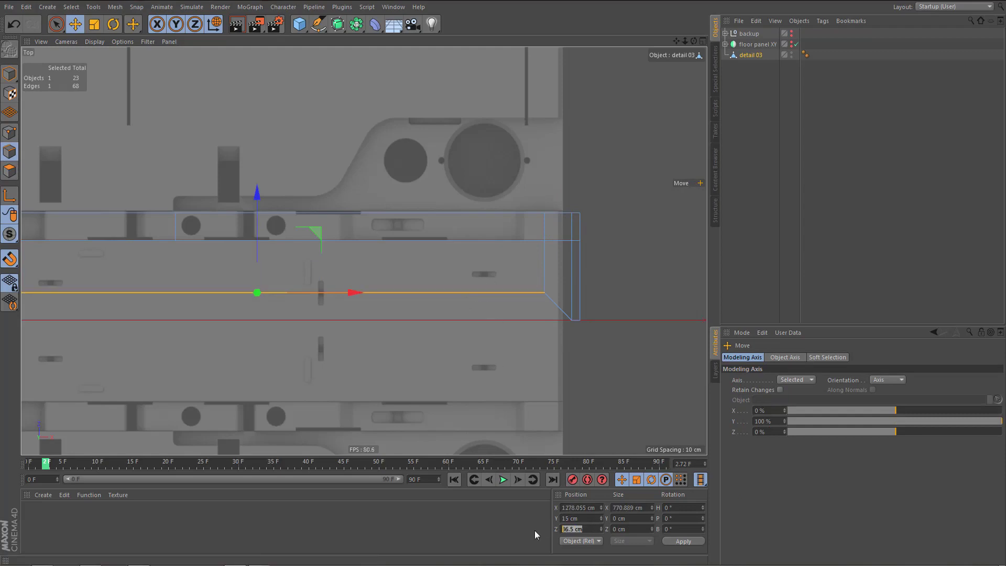
pyautogui.write('0')
pyautogui.press('Return')
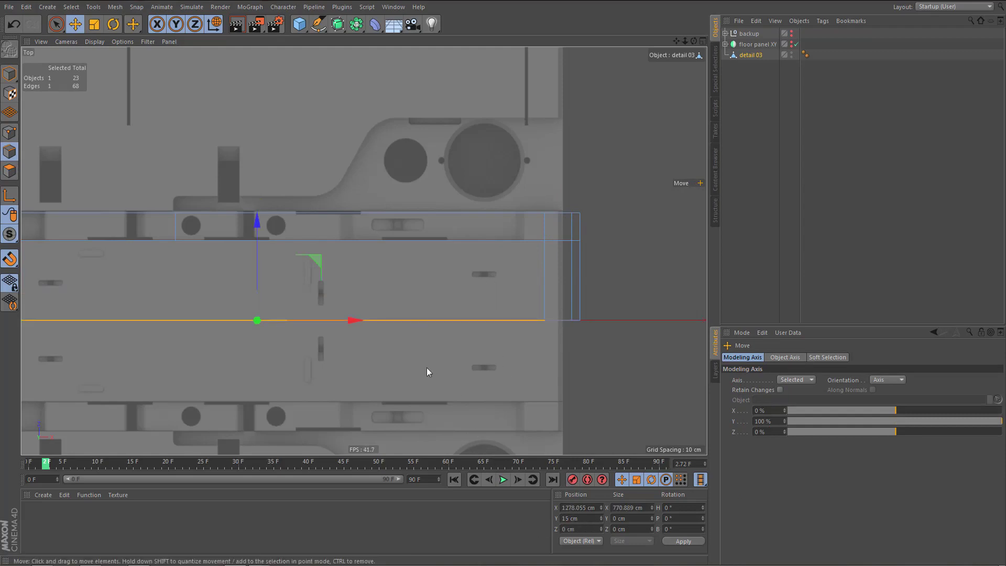
# - Duplicate detail 03 and name the copy detail 04
pyautogui.keyDown('alt'); pyautogui.moveTo(380, 285); pyautogui.dragTo(602, 283, button='middle'); pyautogui.keyUp('alt')
pyautogui.keyDown('alt'); pyautogui.moveTo(383, 295); pyautogui.dragTo(223, 283, button='middle'); pyautogui.keyUp('alt')
pyautogui.keyDown('ctrl'); pyautogui.moveTo(746, 55); pyautogui.dragTo(781, 66); pyautogui.keyUp('ctrl')
pyautogui.doubleClick(762, 65)
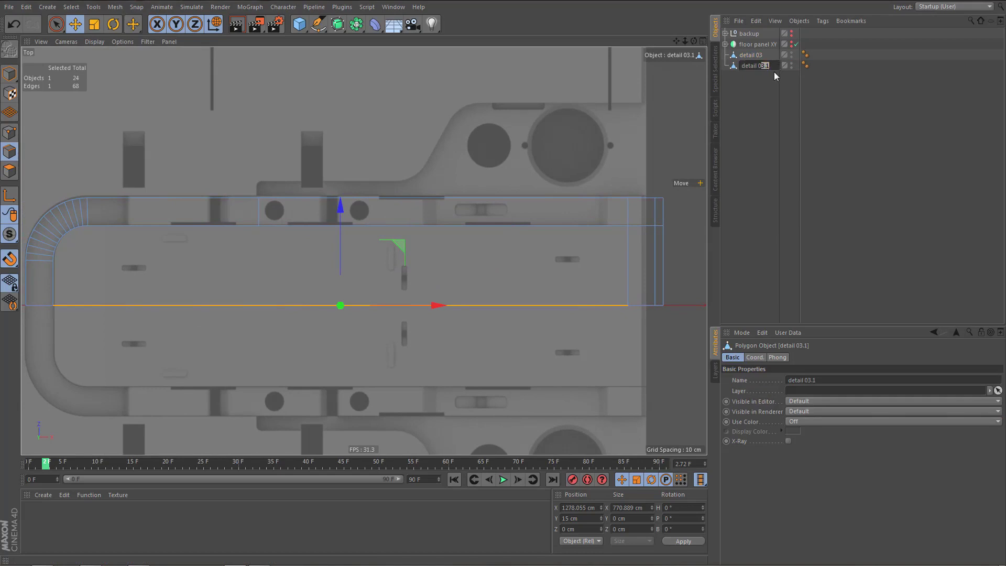
pyautogui.write('5')
pyautogui.press('Return')
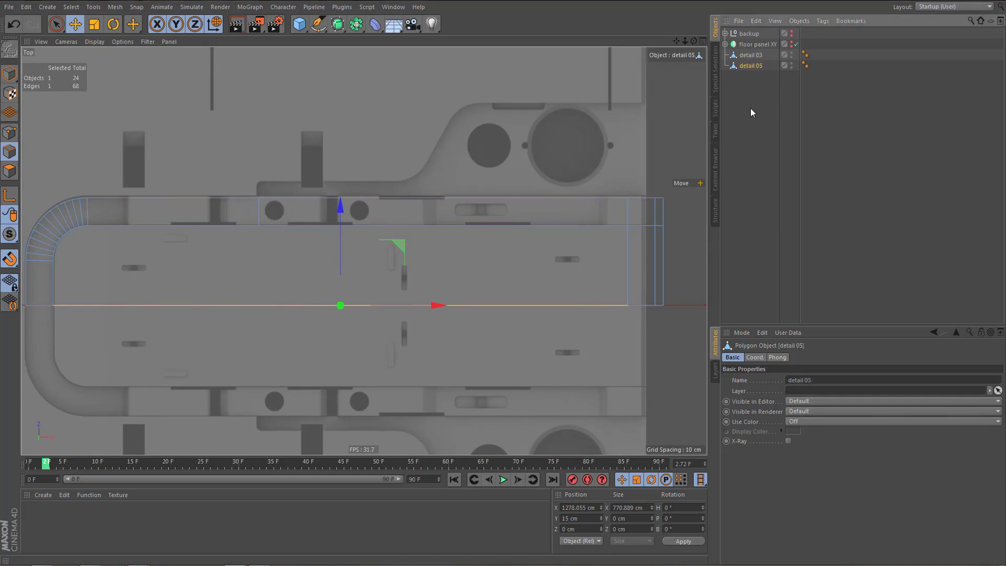
pyautogui.doubleClick(762, 67)
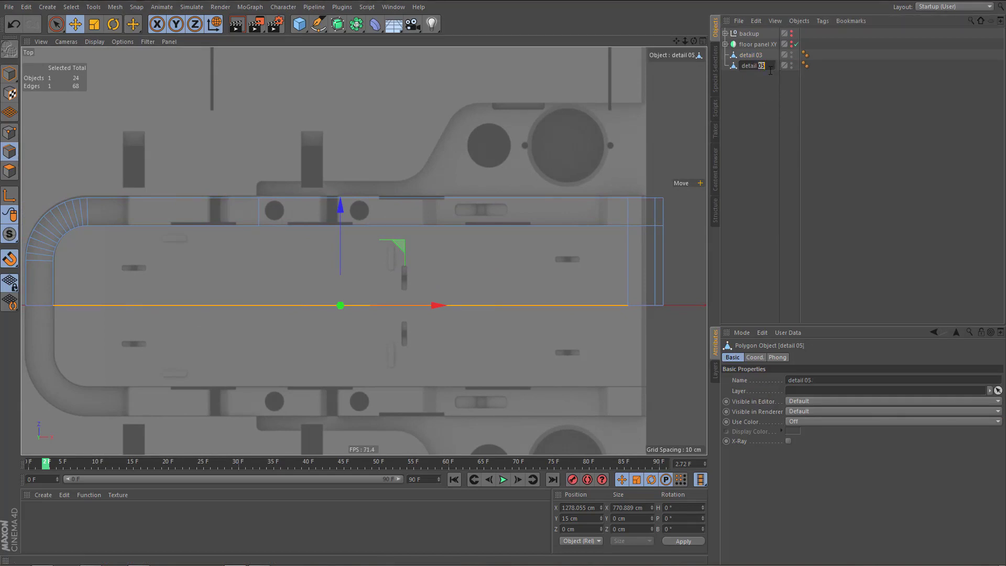
pyautogui.press('Return')
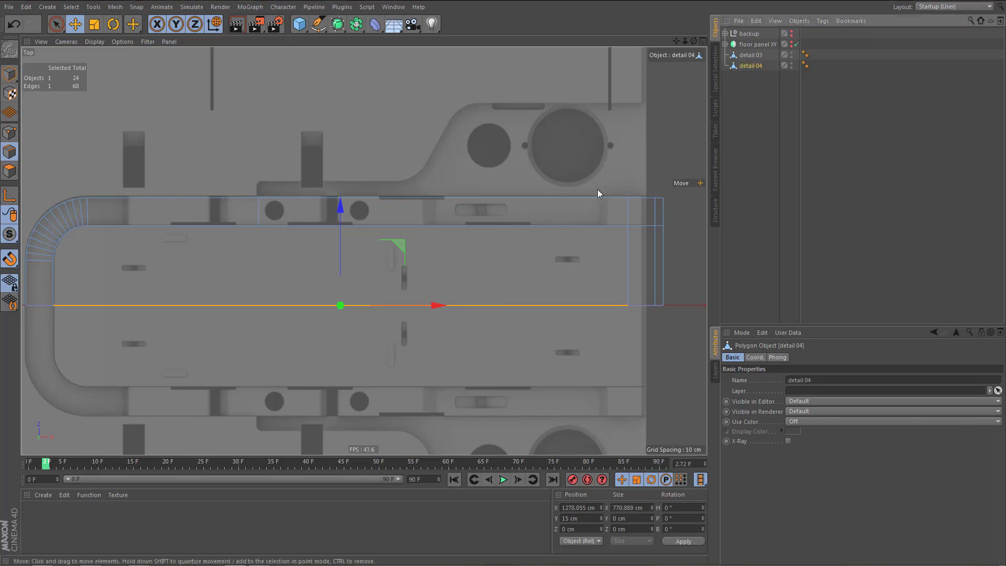
# - Select the outer rim of detail 04 as a polygon ring and delete it
pyautogui.keyDown('alt'); pyautogui.moveTo(525, 224); pyautogui.dragTo(599, 231, button='middle'); pyautogui.keyUp('alt')
pyautogui.press('Return')
pyautogui.click(428, 267)
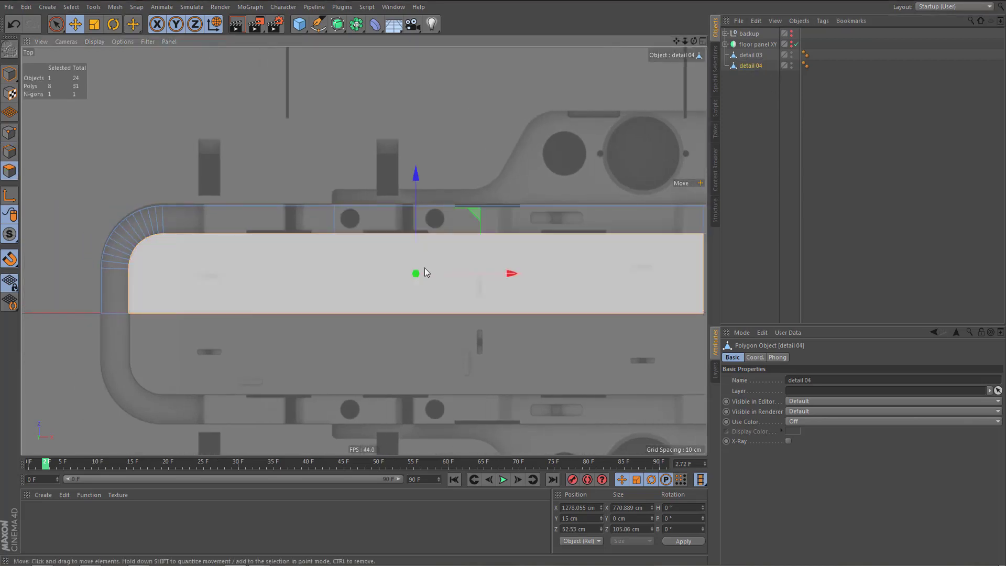
pyautogui.scroll(-3, 424, 271)
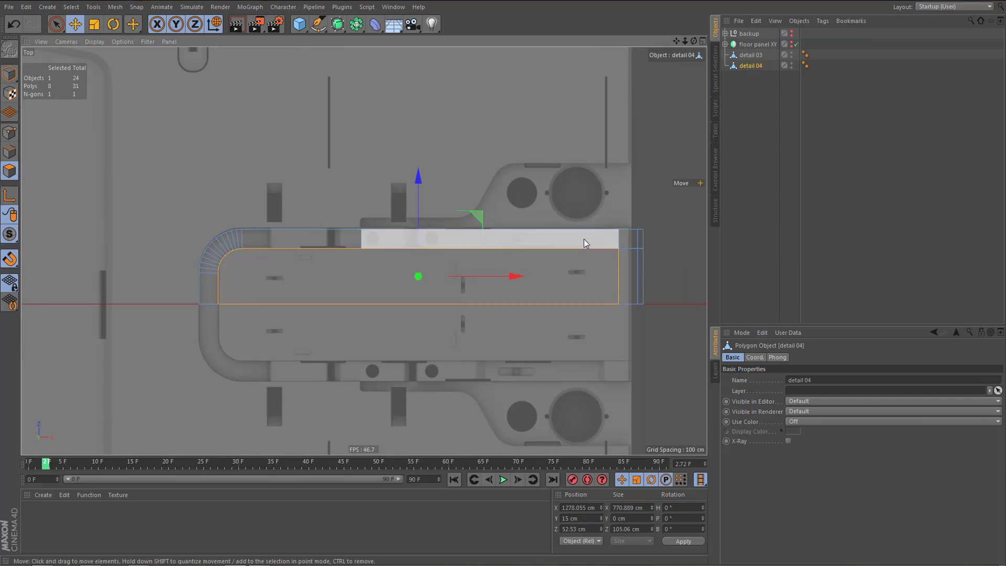
pyautogui.press('u')
pyautogui.press('b')
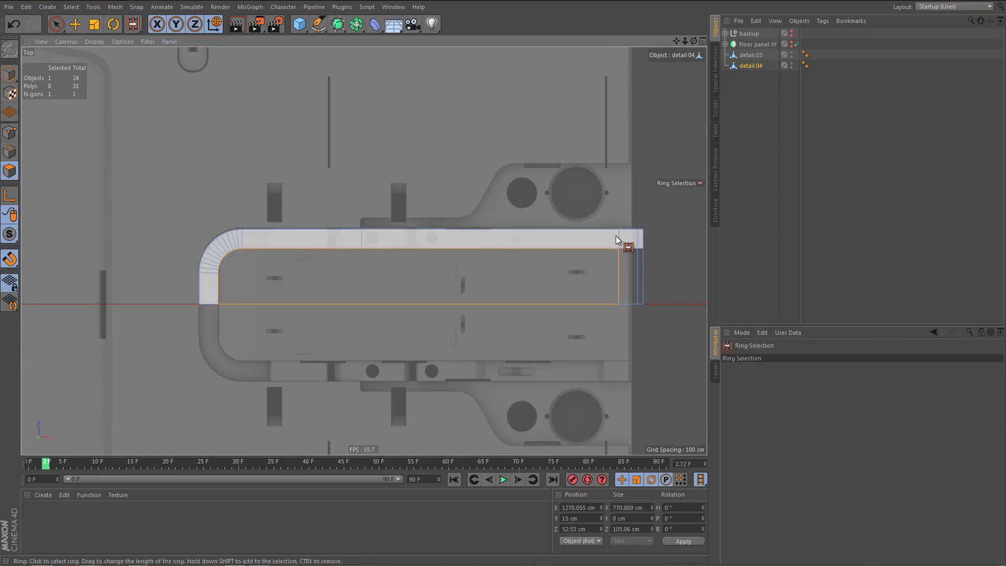
pyautogui.click(615, 235)
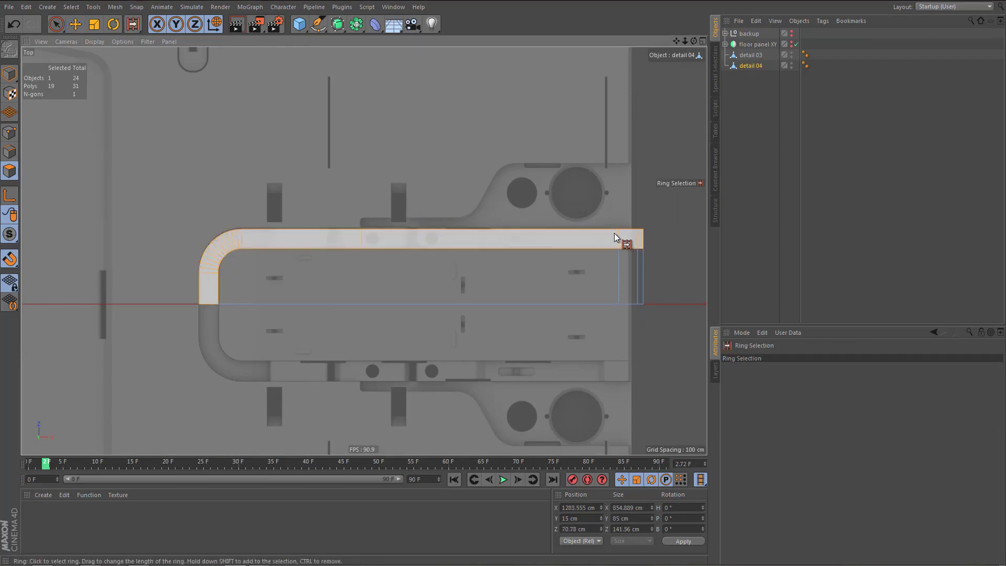
pyautogui.press('Delete')
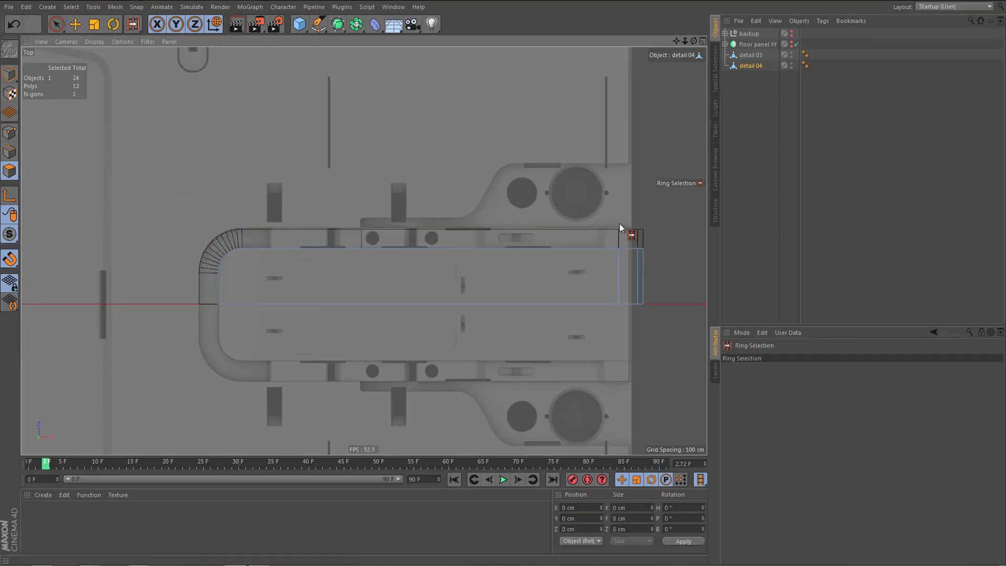
# - Hide detail 03 in the viewport and select the long rounded top face of detail 04
pyautogui.keyDown('alt'); pyautogui.doubleClick(791, 57); pyautogui.keyUp('alt')
pyautogui.keyDown('alt'); pyautogui.moveTo(580, 233); pyautogui.dragTo(592, 238, button='right'); pyautogui.keyUp('alt')
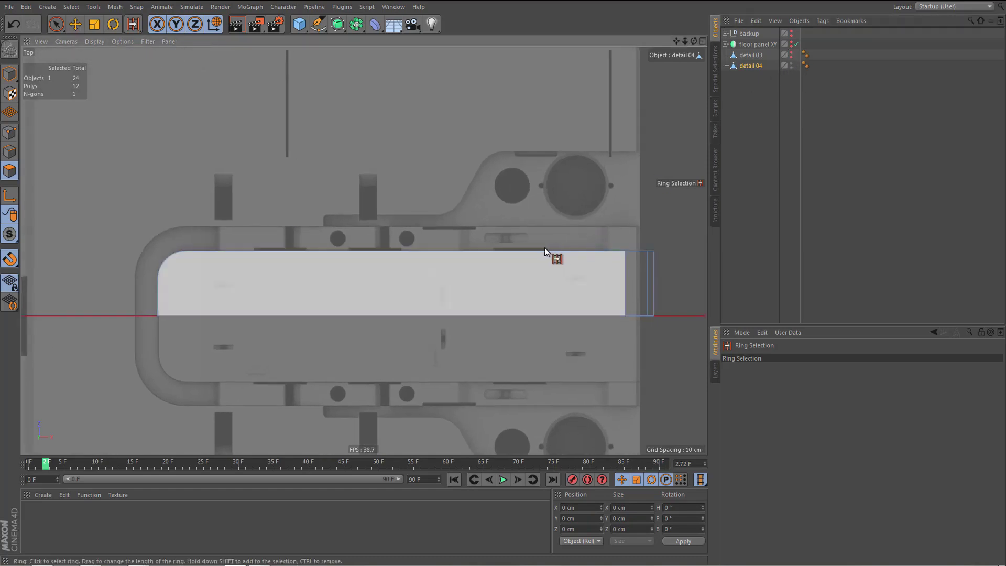
pyautogui.click(383, 287)
pyautogui.press('9')
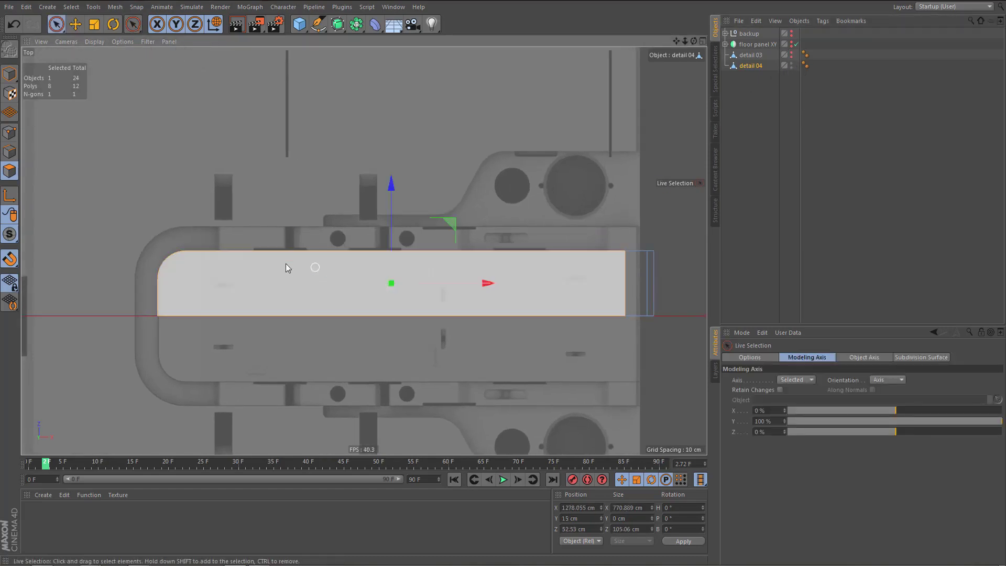
# - Inset detail 04's selected rounded top face with Extrude Inner at a 3 cm offset
pyautogui.press('i')
pyautogui.moveTo(240, 294); pyautogui.dragTo(252, 291)
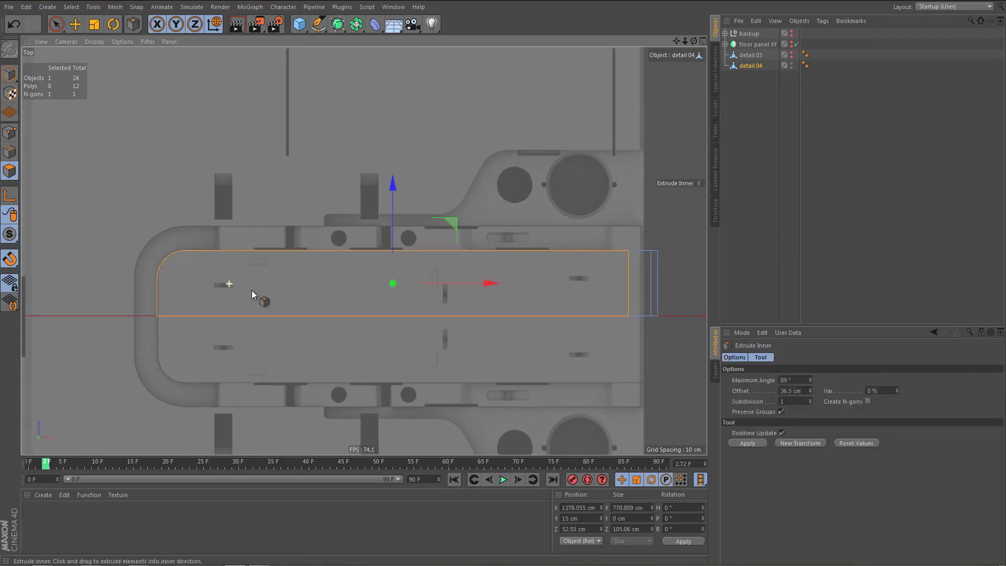
pyautogui.scroll(6, 252, 290)
pyautogui.moveTo(810, 391); pyautogui.dragTo(810, 377)
pyautogui.moveTo(262, 291); pyautogui.dragTo(263, 290)
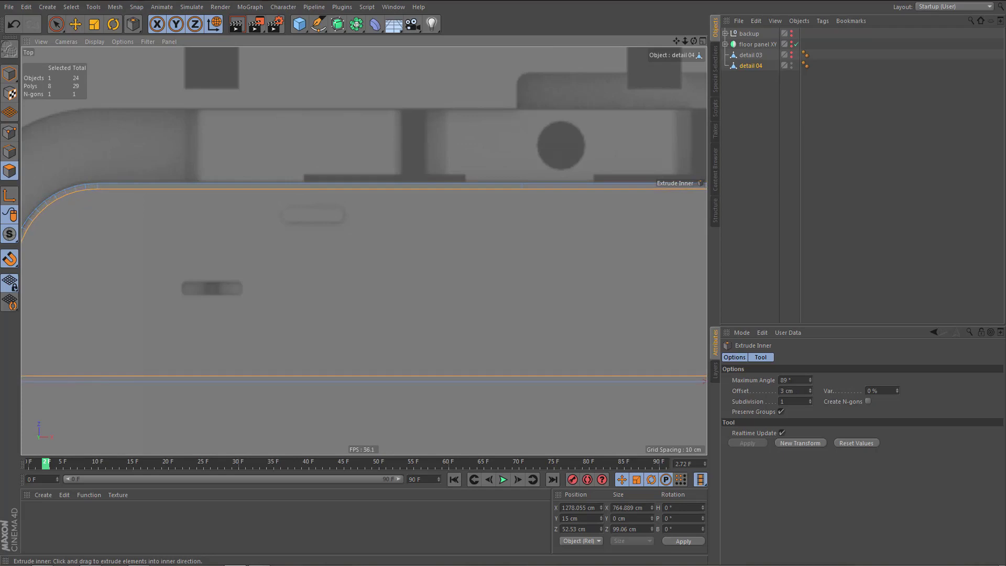
pyautogui.scroll(-6, 220, 283)
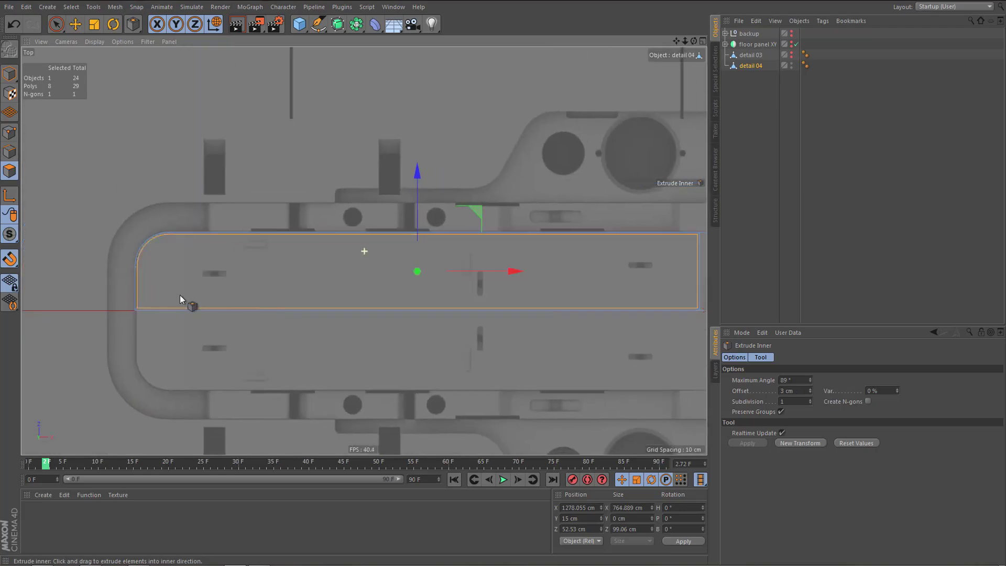
# - Cut straight lines from the inset's square corner outward across the stepped end and up through the long rim with Line Cut
pyautogui.scroll(3, 354, 273)
pyautogui.scroll(3, 483, 251)
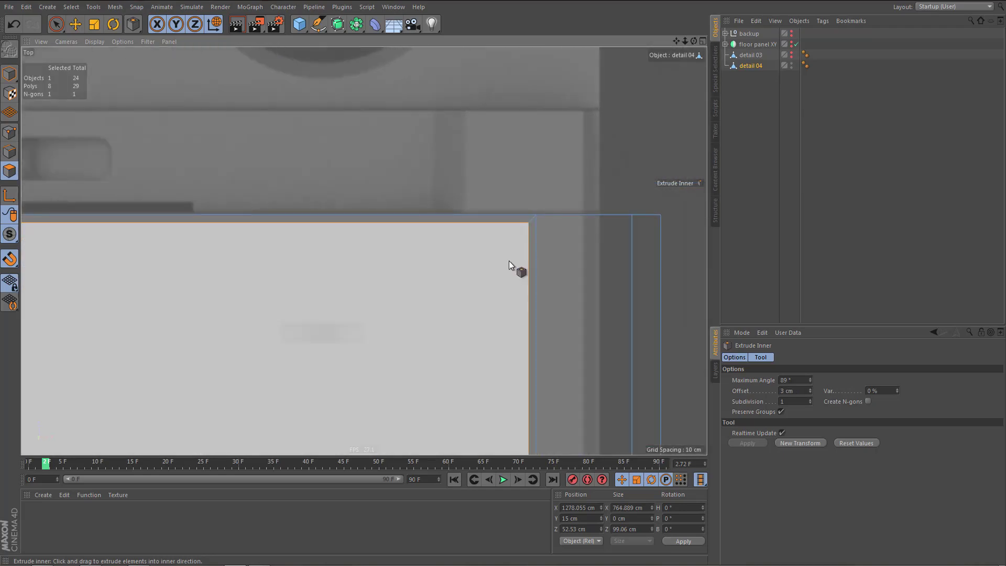
pyautogui.press('k')
pyautogui.press('k')
pyautogui.keyDown('shift'); pyautogui.moveTo(530, 225); pyautogui.dragTo(757, 206); pyautogui.keyUp('shift')
pyautogui.press('space')
pyautogui.press('space')
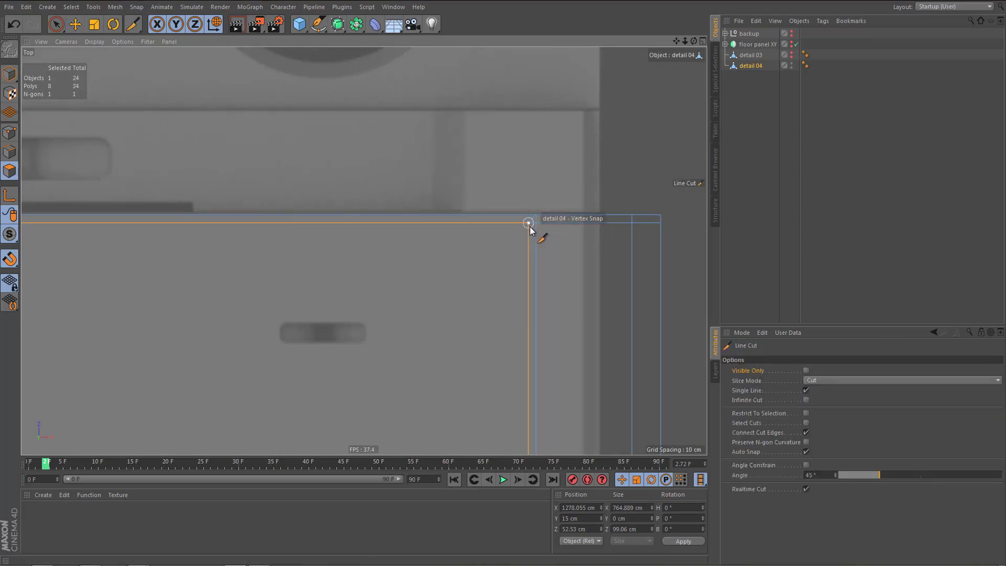
pyautogui.moveTo(530, 225); pyautogui.dragTo(533, 184)
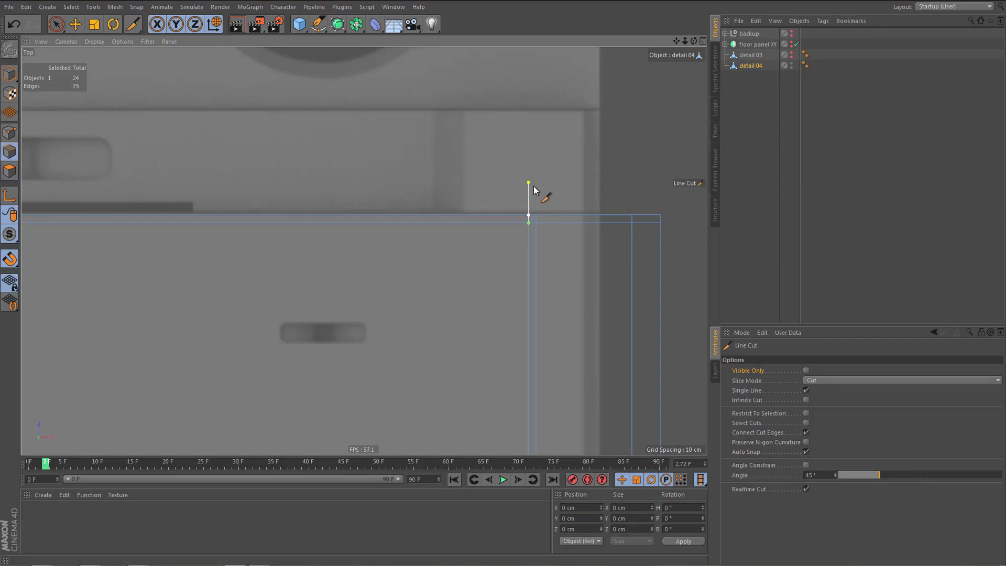
# - Dissolve the diagonal corner edge and the two closely spaced cross edges at the square end of detail 04's inset
pyautogui.press('e')
pyautogui.scroll(2, 532, 218)
pyautogui.click(536, 210)
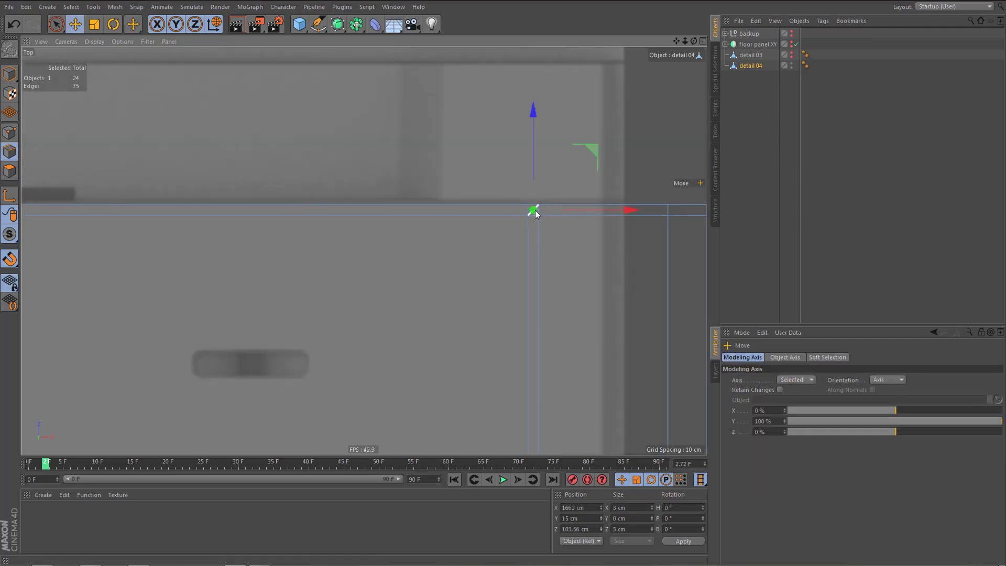
pyautogui.press('Delete')
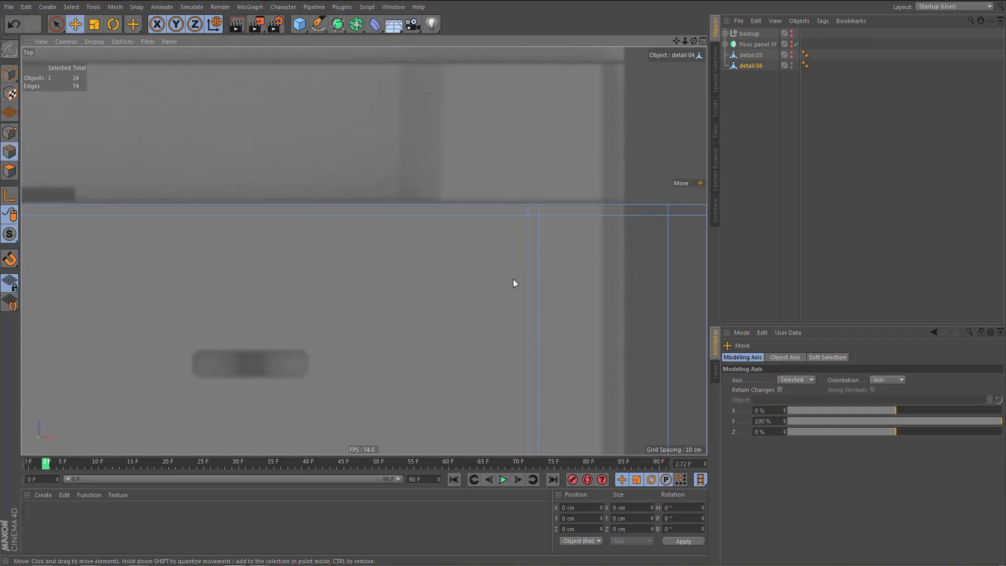
pyautogui.click(528, 285)
pyautogui.press('Delete')
pyautogui.click(539, 287)
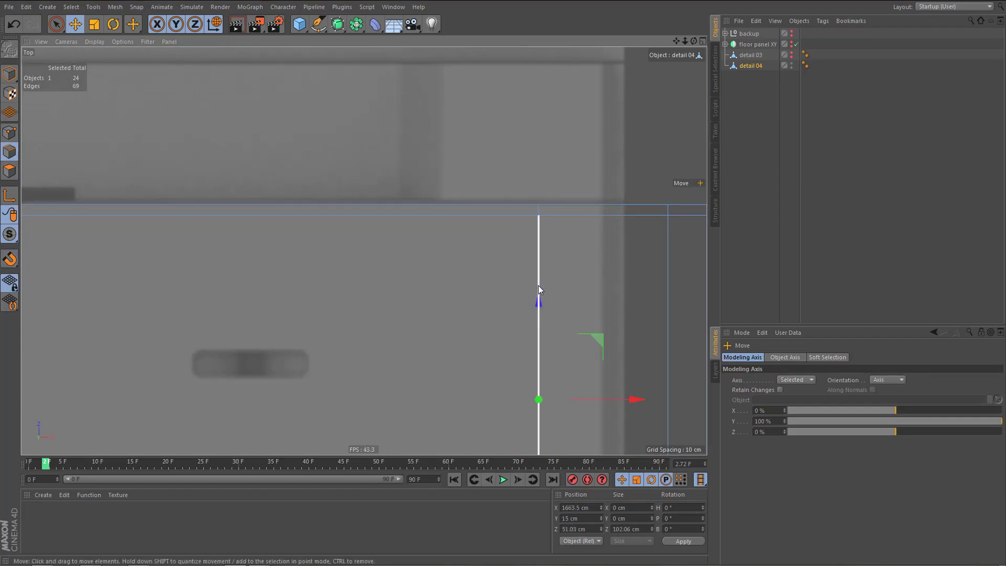
pyautogui.press('Delete')
pyautogui.scroll(-2, 524, 279)
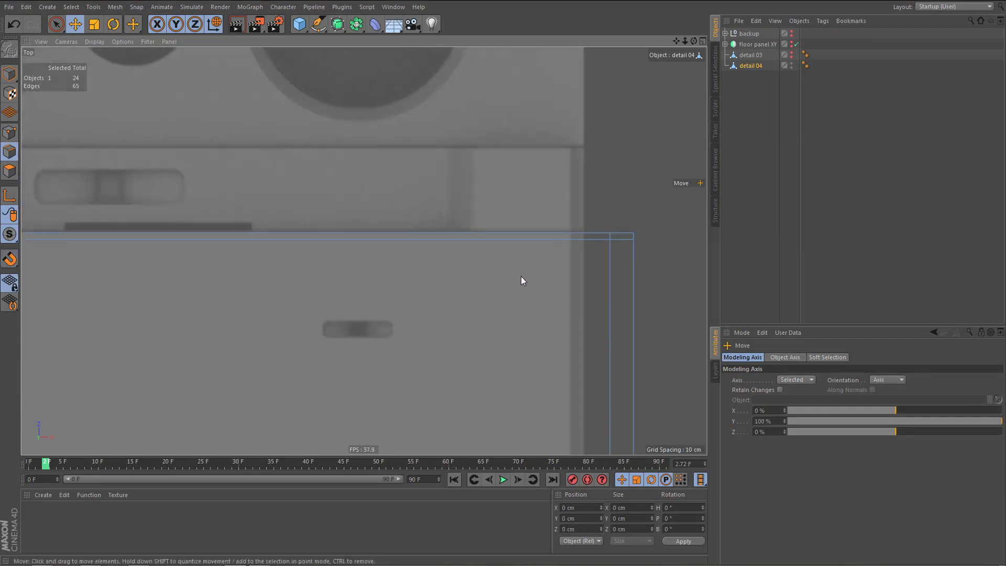
# - Select detail 04's narrow rim strip as a polygon ring and examine the inset's long edges in the perspective view
pyautogui.press('Return')
pyautogui.press('u')
pyautogui.press('b')
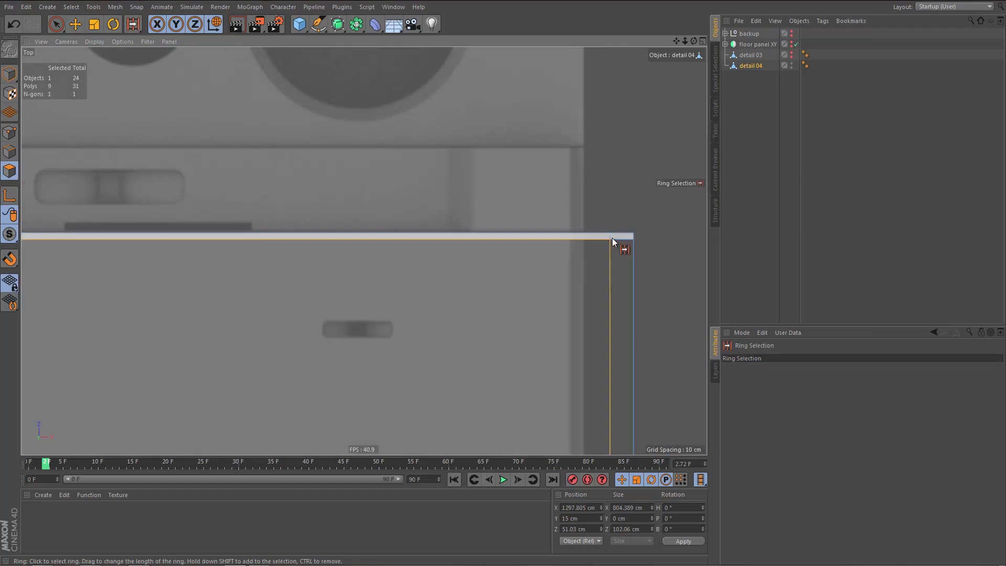
pyautogui.click(614, 237)
pyautogui.scroll(-2, 631, 209)
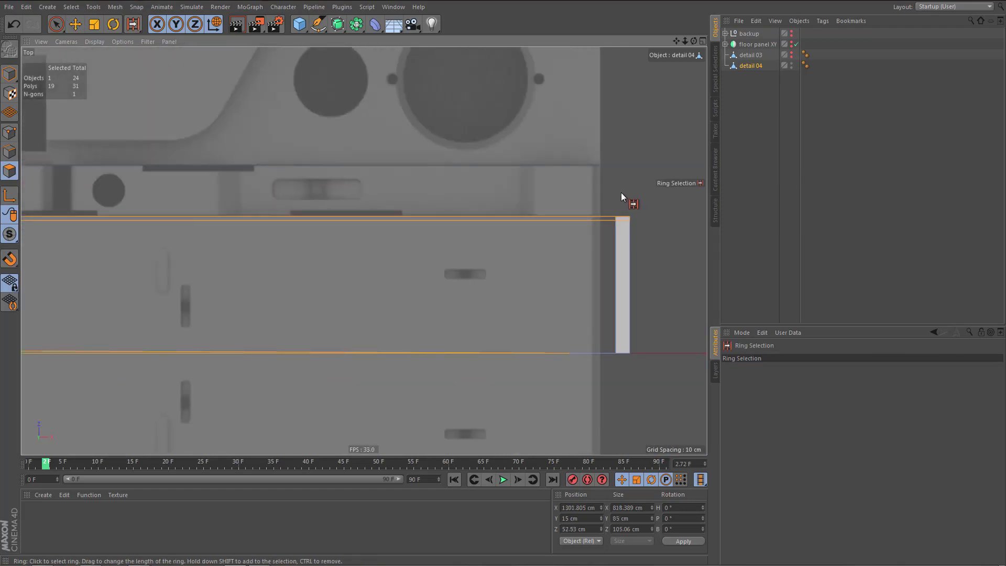
pyautogui.scroll(-2, 622, 193)
pyautogui.middleClick(445, 259)
pyautogui.middleClick(250, 127)
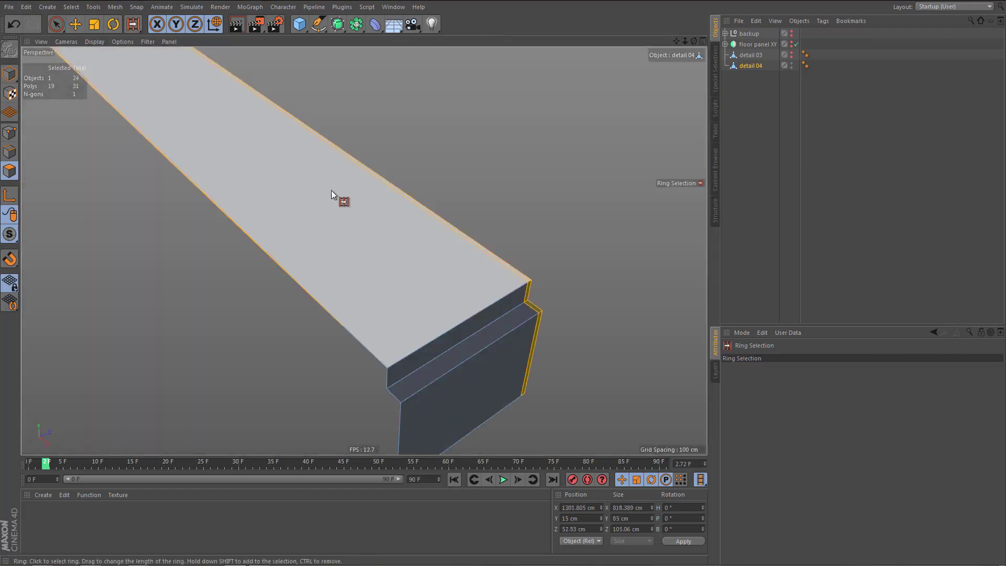
pyautogui.keyDown('alt'); pyautogui.moveTo(332, 190); pyautogui.dragTo(436, 271, button='middle'); pyautogui.keyUp('alt')
pyautogui.keyDown('alt'); pyautogui.moveTo(418, 272); pyautogui.dragTo(370, 294, button='right'); pyautogui.keyUp('alt')
pyautogui.keyDown('alt'); pyautogui.moveTo(286, 189); pyautogui.dragTo(323, 243, button='middle'); pyautogui.keyUp('alt')
pyautogui.moveTo(323, 243)
pyautogui.keyDown('alt'); pyautogui.mouseDown()
pyautogui.moveTo(280, 206)
pyautogui.moveTo(250, 199)
pyautogui.moveTo(222, 218)
pyautogui.moveTo(150, 131)
pyautogui.mouseUp(); pyautogui.keyUp('alt')
pyautogui.keyDown('alt'); pyautogui.moveTo(150, 131); pyautogui.dragTo(336, 160, button='right'); pyautogui.keyUp('alt')
# - Dissolve the outermost long straight edge of detail 04's top face and set the remaining edge's Z position to 0 cm
pyautogui.press('Return')
pyautogui.press('e')
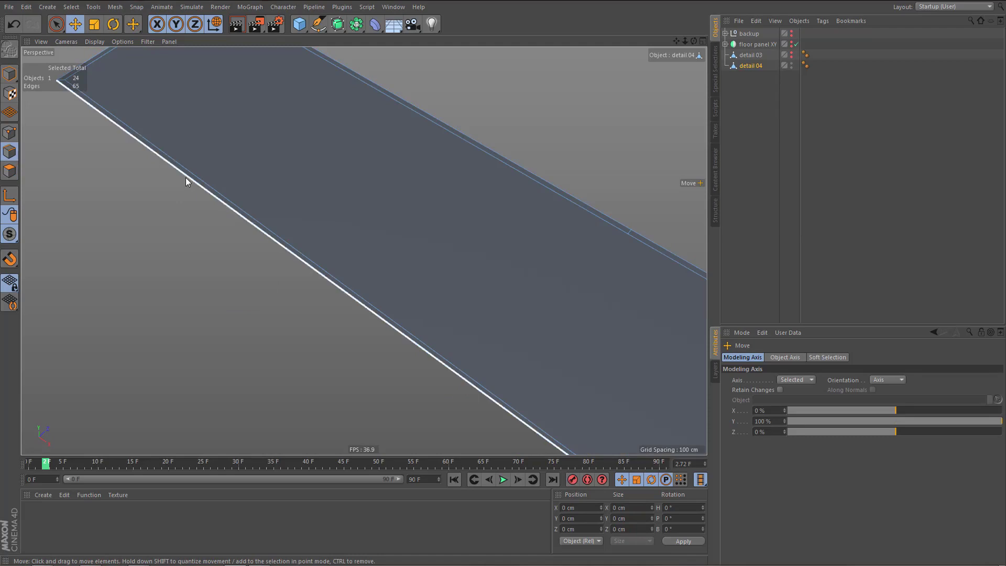
pyautogui.click(182, 179)
pyautogui.press('Delete')
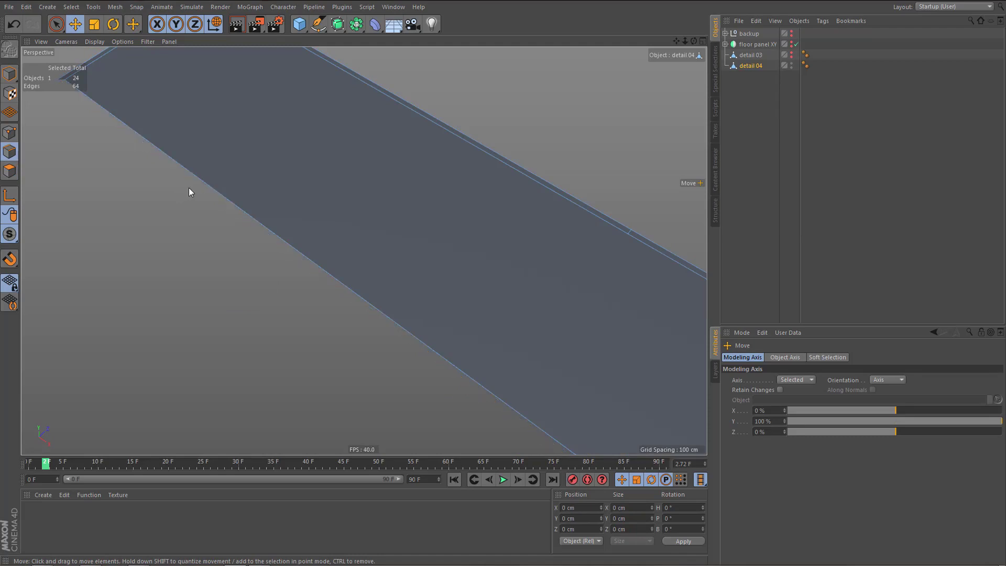
pyautogui.click(200, 182)
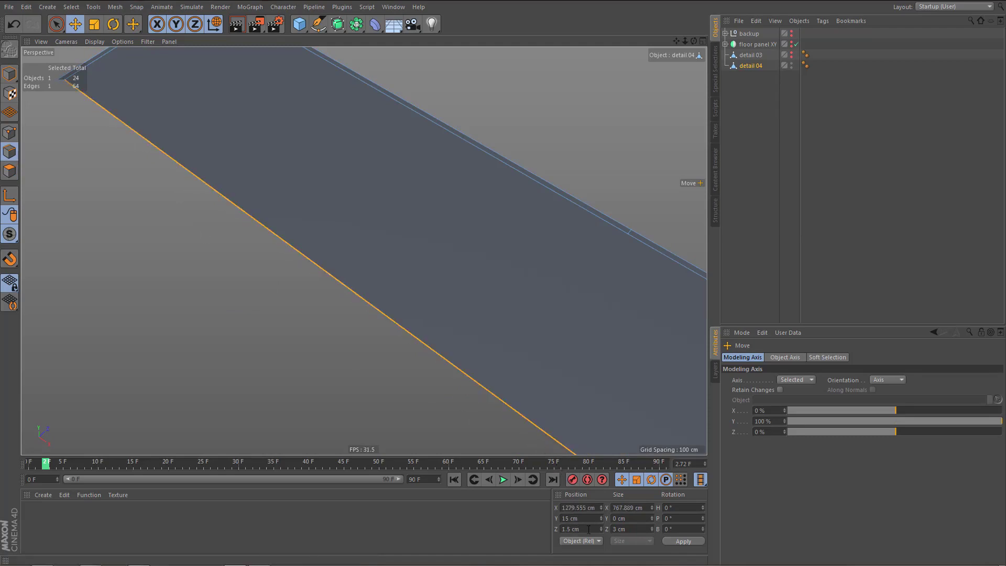
pyautogui.write('0')
pyautogui.press('Return')
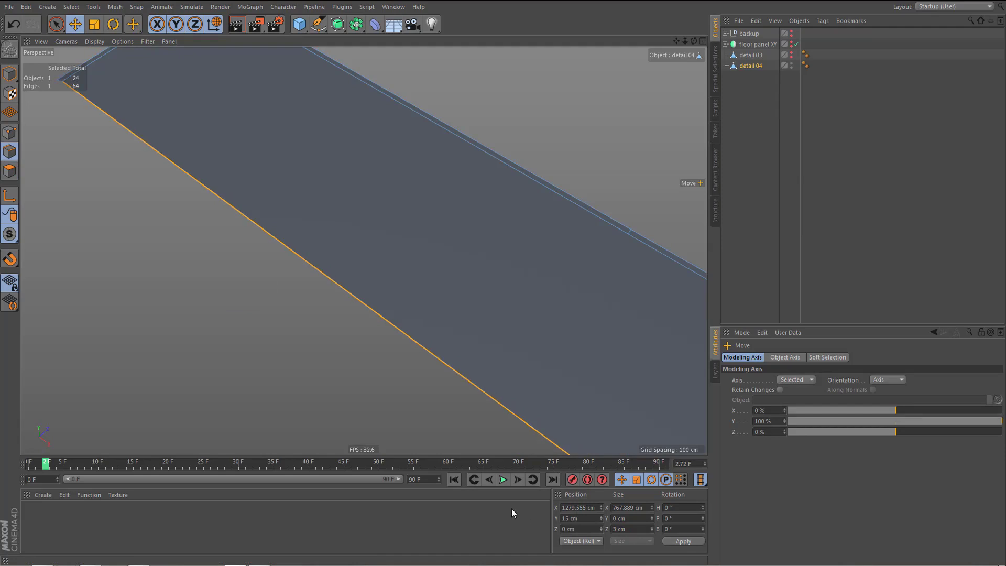
# - Ring-select detail 04's rim strip and examine where the strip is interrupted along its straight side
pyautogui.press('Return')
pyautogui.keyDown('alt'); pyautogui.moveTo(536, 245); pyautogui.dragTo(503, 246); pyautogui.keyUp('alt')
pyautogui.press('u')
pyautogui.press('b')
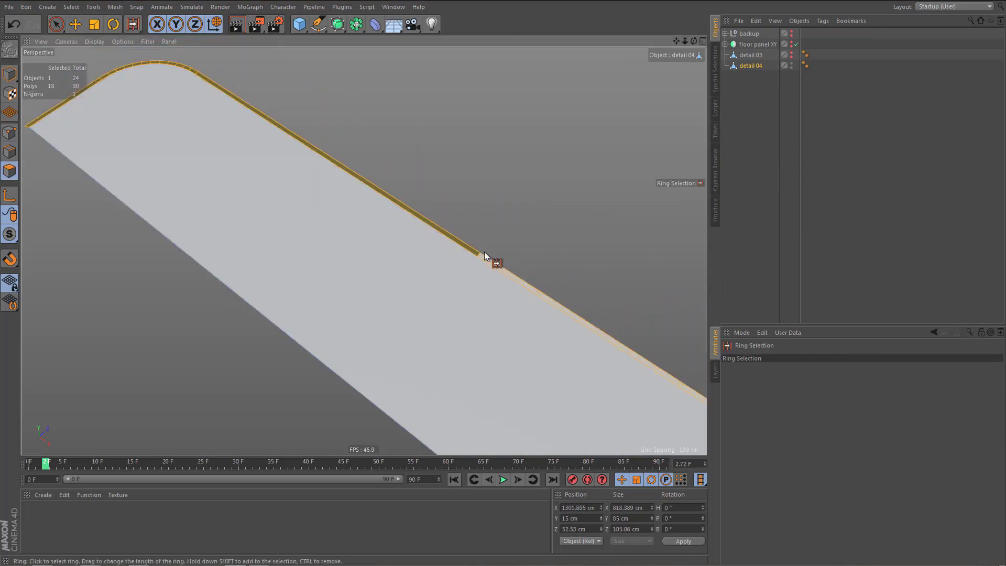
pyautogui.click(478, 251)
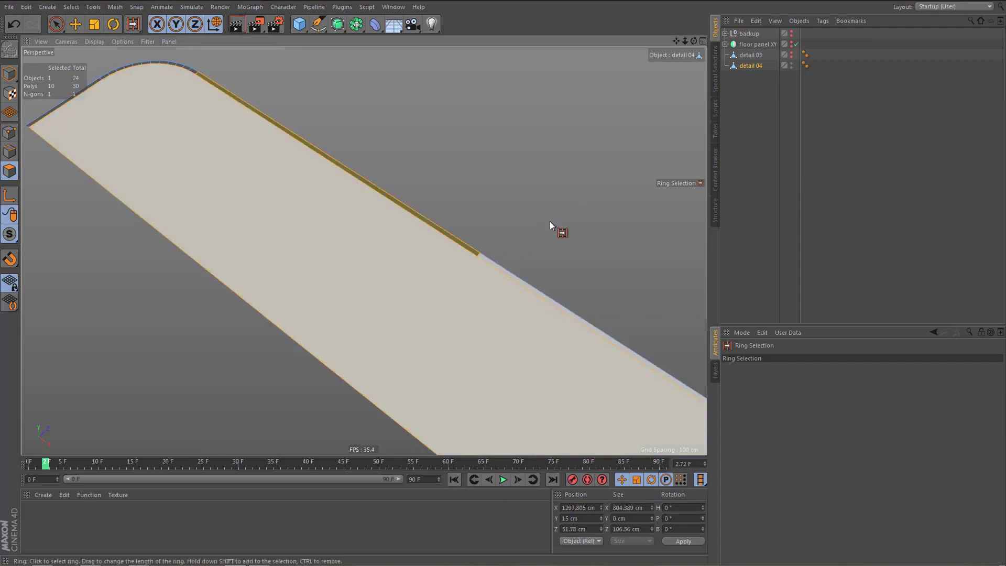
pyautogui.scroll(-3, 435, 249)
pyautogui.keyDown('alt'); pyautogui.moveTo(426, 281); pyautogui.dragTo(498, 331); pyautogui.keyUp('alt')
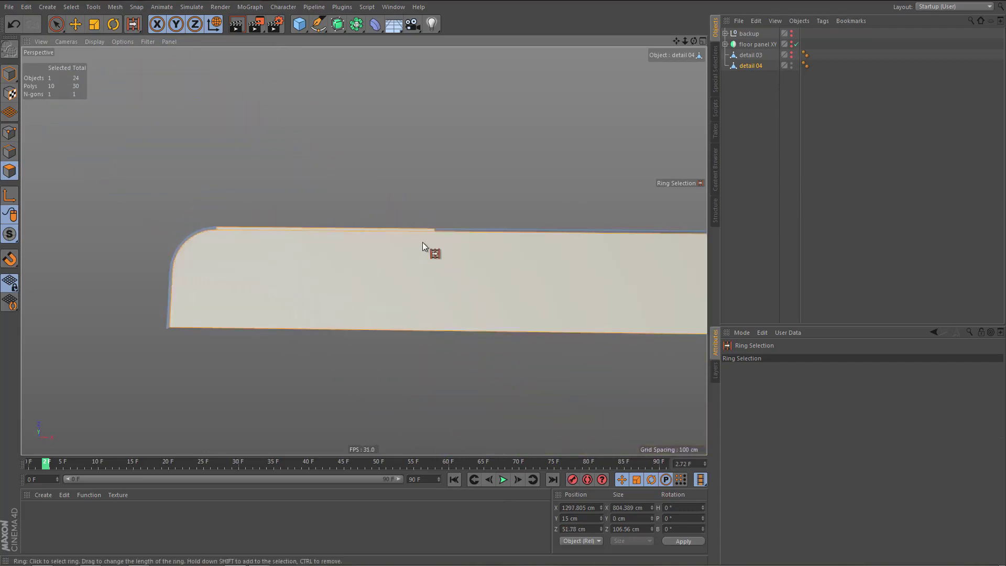
pyautogui.keyDown('alt'); pyautogui.moveTo(423, 242); pyautogui.dragTo(509, 239, button='right'); pyautogui.keyUp('alt')
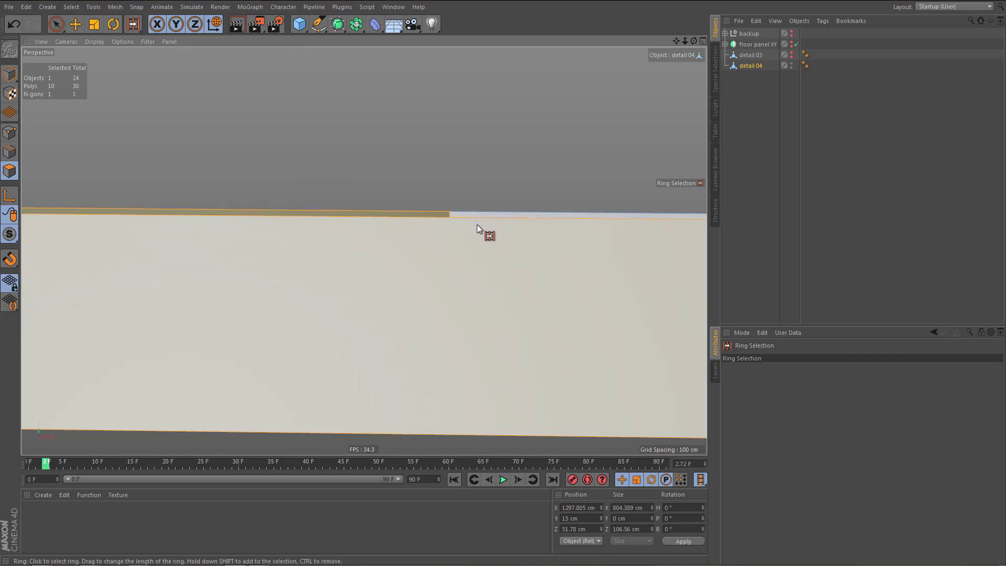
# - Select the short cross edge in detail 04's long rim strip with tolerant rectangle selection off and dissolve it
pyautogui.press('Return')
pyautogui.press('0')
pyautogui.moveTo(442, 200); pyautogui.dragTo(464, 269)
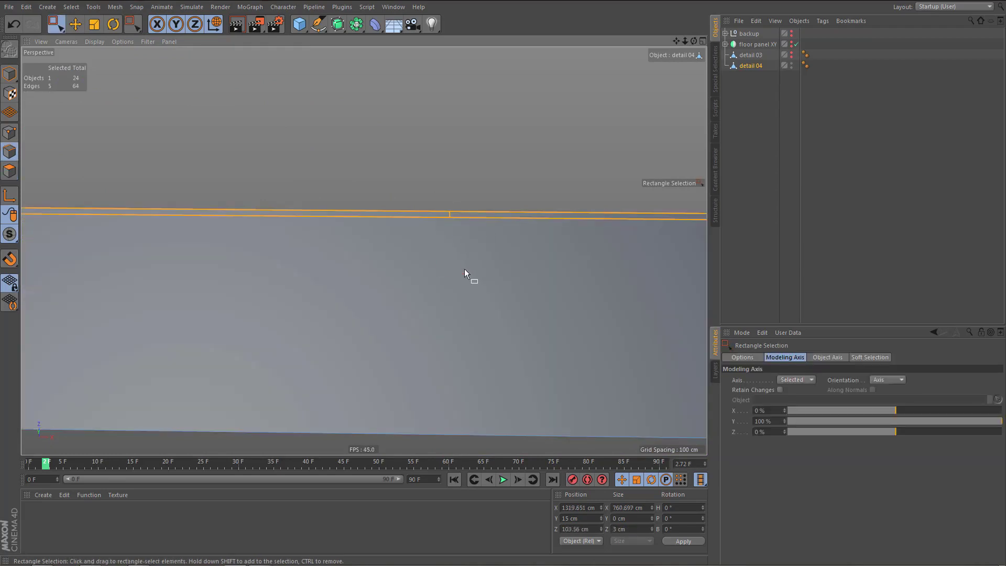
pyautogui.click(741, 359)
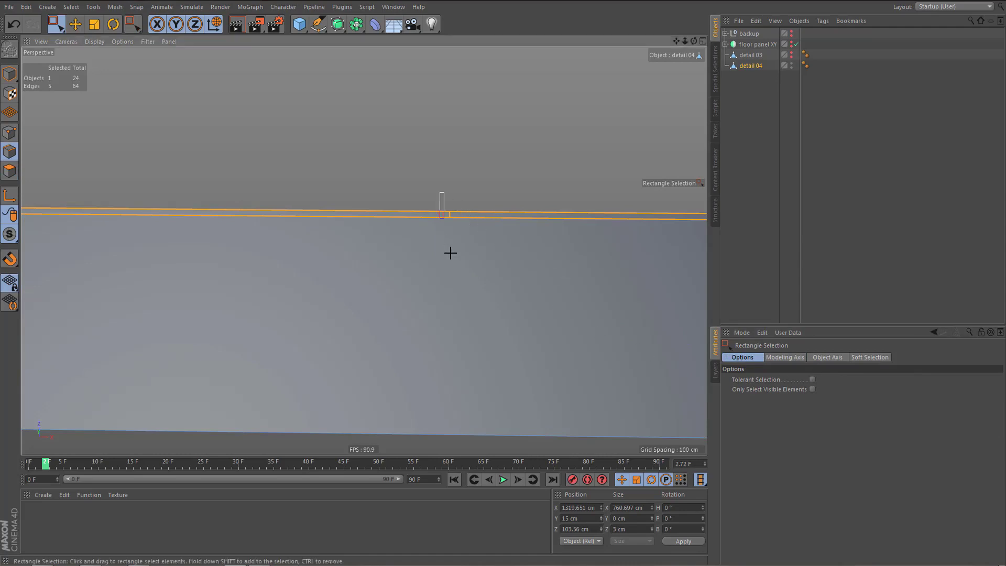
pyautogui.press('Delete')
# - Ring-select the rim strip at detail 04's rounded corner and check how far it runs toward the stepped end
pyautogui.press('Return')
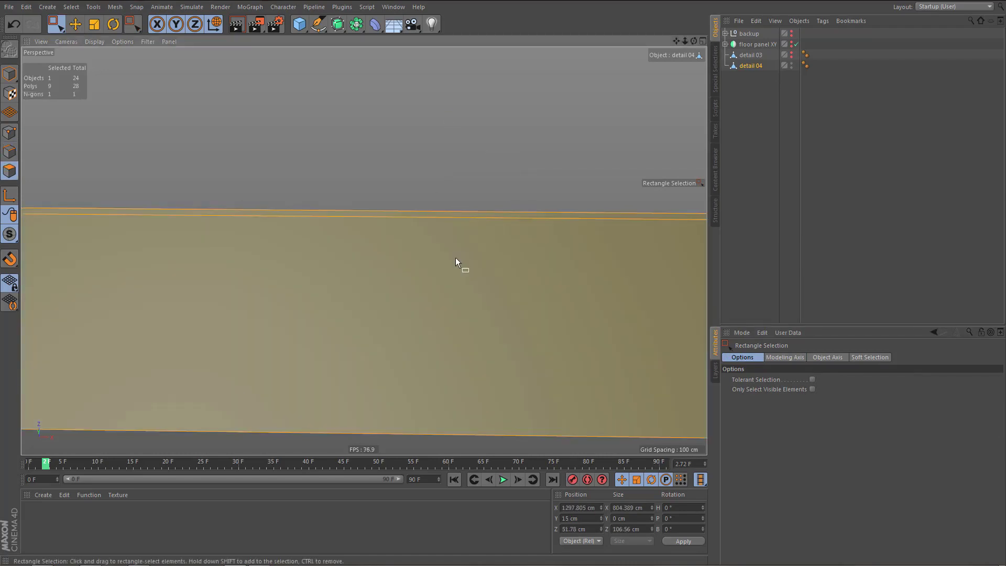
pyautogui.press('u')
pyautogui.press('b')
pyautogui.keyDown('alt'); pyautogui.moveTo(432, 270); pyautogui.dragTo(502, 287, button='right'); pyautogui.keyUp('alt')
pyautogui.keyDown('alt'); pyautogui.moveTo(363, 252); pyautogui.dragTo(520, 274, button='middle'); pyautogui.keyUp('alt')
pyautogui.scroll(2, 275, 295)
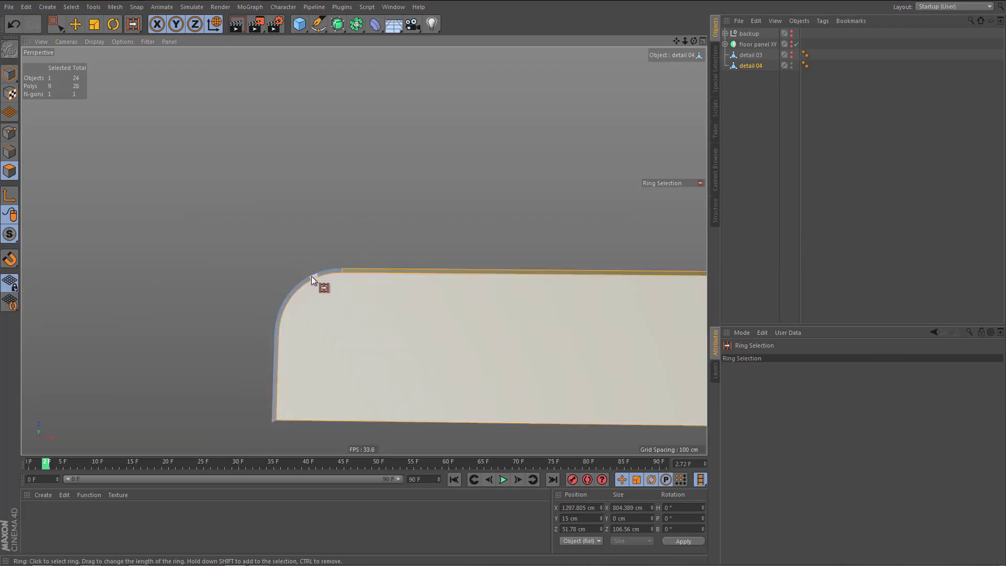
pyautogui.click(317, 275)
pyautogui.keyDown('alt'); pyautogui.moveTo(260, 279); pyautogui.dragTo(166, 283, button='right'); pyautogui.keyUp('alt')
pyautogui.keyDown('alt'); pyautogui.moveTo(166, 283); pyautogui.dragTo(32, 251, button='middle'); pyautogui.keyUp('alt')
pyautogui.keyDown('alt'); pyautogui.moveTo(399, 294); pyautogui.dragTo(415, 332); pyautogui.keyUp('alt')
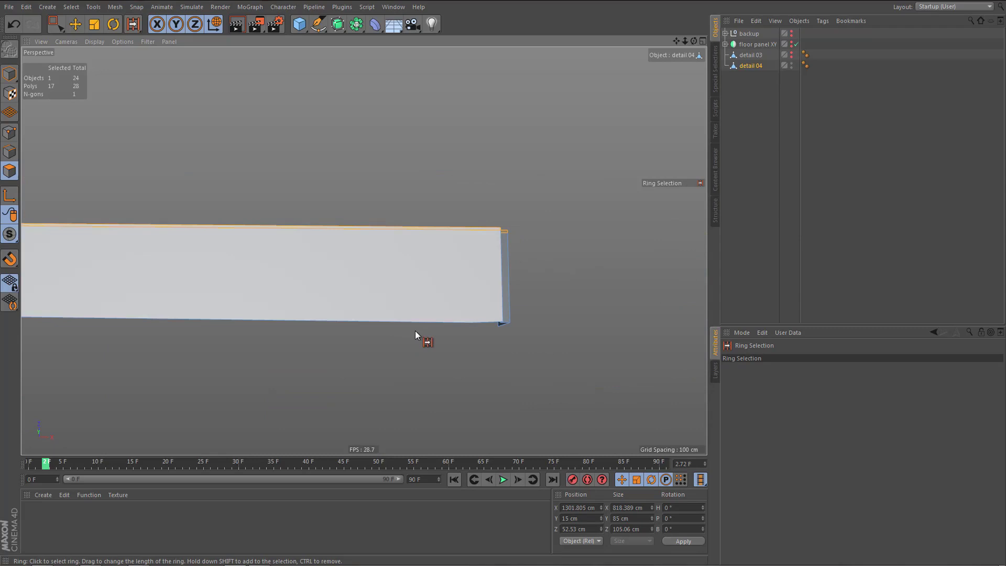
pyautogui.click(449, 323)
# - Set the viewport display to Gouraud Shading (Lines) and view the whole of detail 04
pyautogui.press('n')
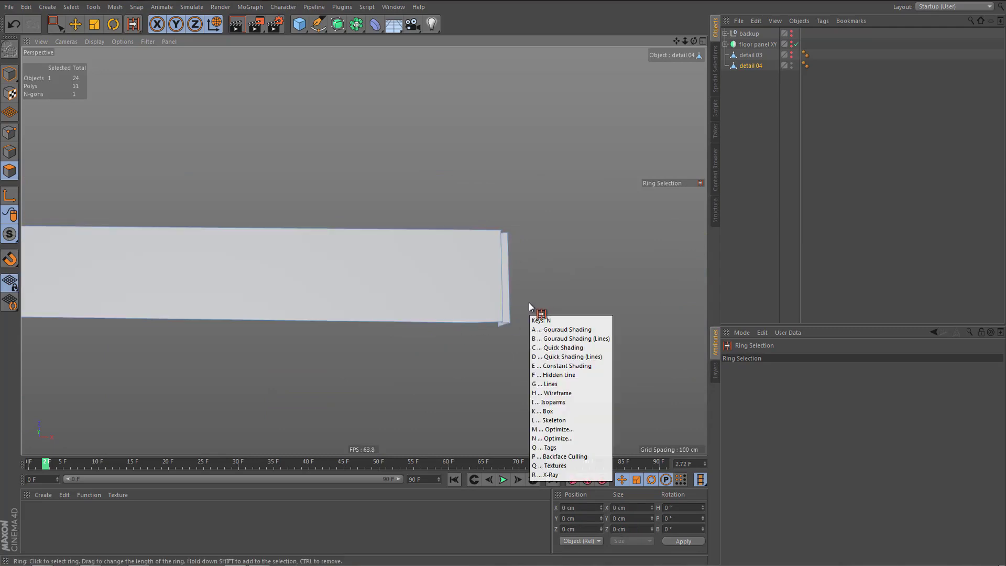
pyautogui.press('b')
pyautogui.middleClick(525, 302)
pyautogui.middleClick(305, 195)
pyautogui.keyDown('alt'); pyautogui.moveTo(408, 221); pyautogui.dragTo(284, 199); pyautogui.keyUp('alt')
pyautogui.keyDown('alt'); pyautogui.moveTo(361, 225); pyautogui.dragTo(383, 236, button='middle'); pyautogui.keyUp('alt')
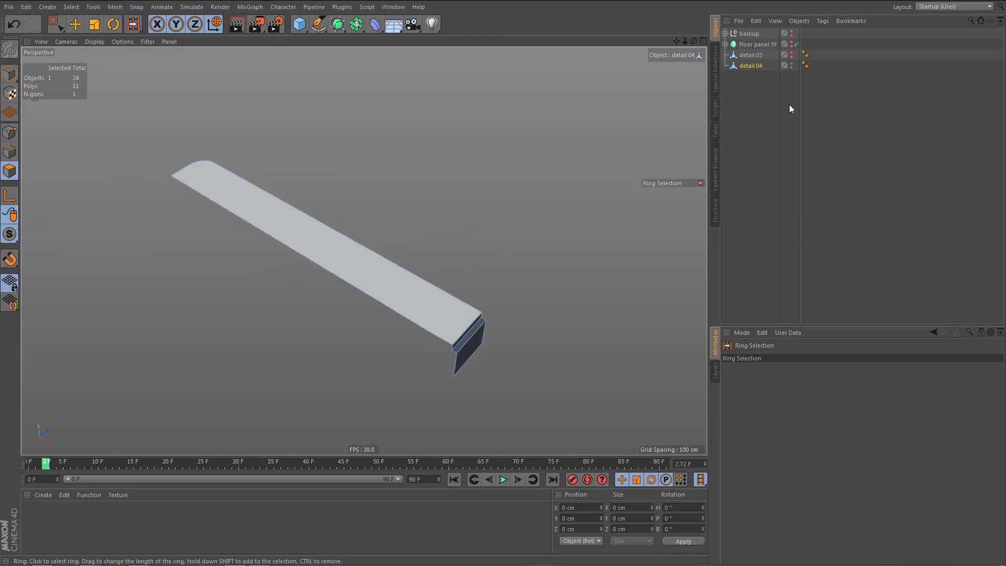
# - Hide detail 04 in the viewport, show detail 03 and select it
pyautogui.keyDown('alt'); pyautogui.click(792, 67); pyautogui.keyUp('alt')
pyautogui.keyDown('alt'); pyautogui.click(792, 67); pyautogui.keyUp('alt')
pyautogui.click(792, 54)
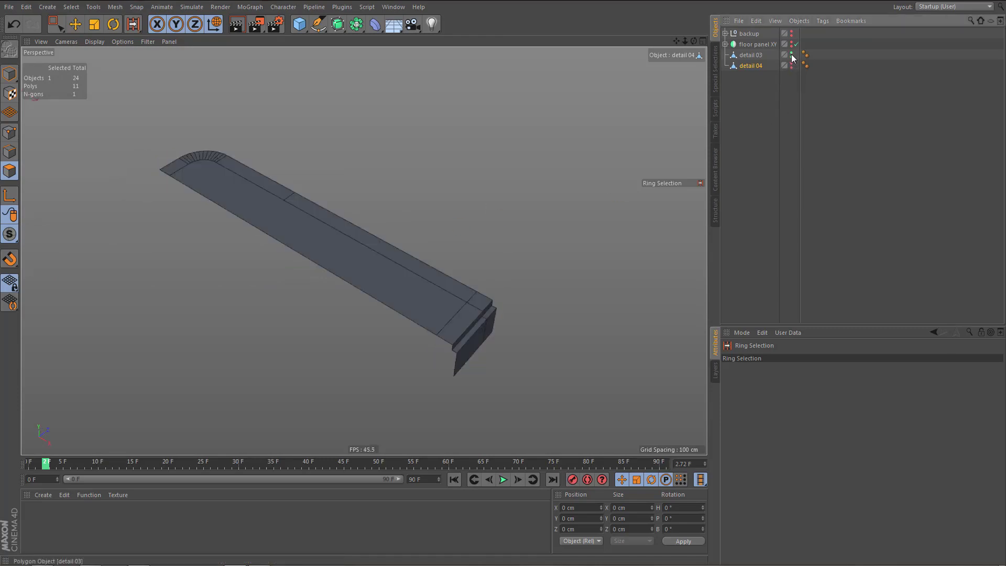
pyautogui.click(767, 55)
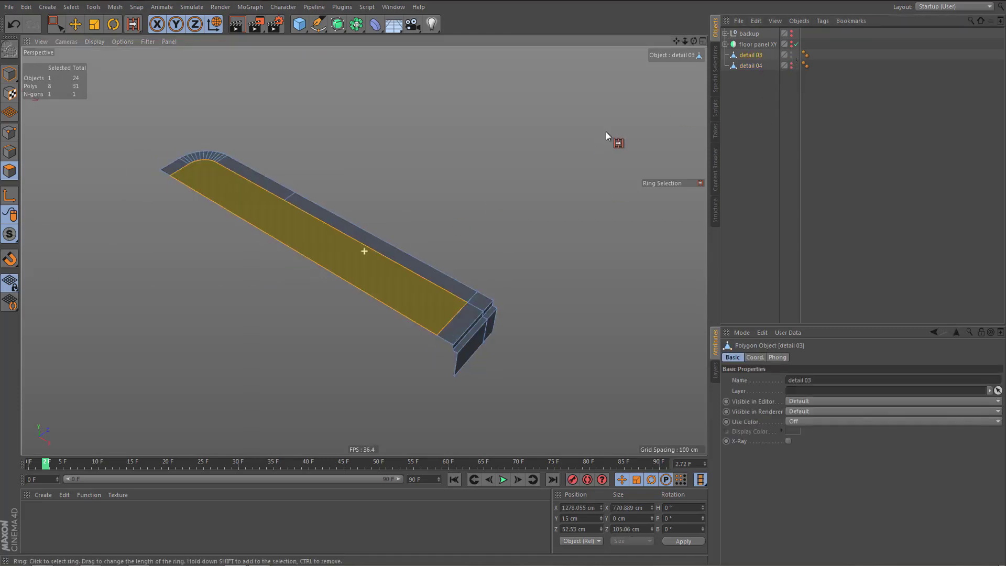
# - Add the end faces in line with detail 03's inner top face to the selection and delete them all
pyautogui.press('9')
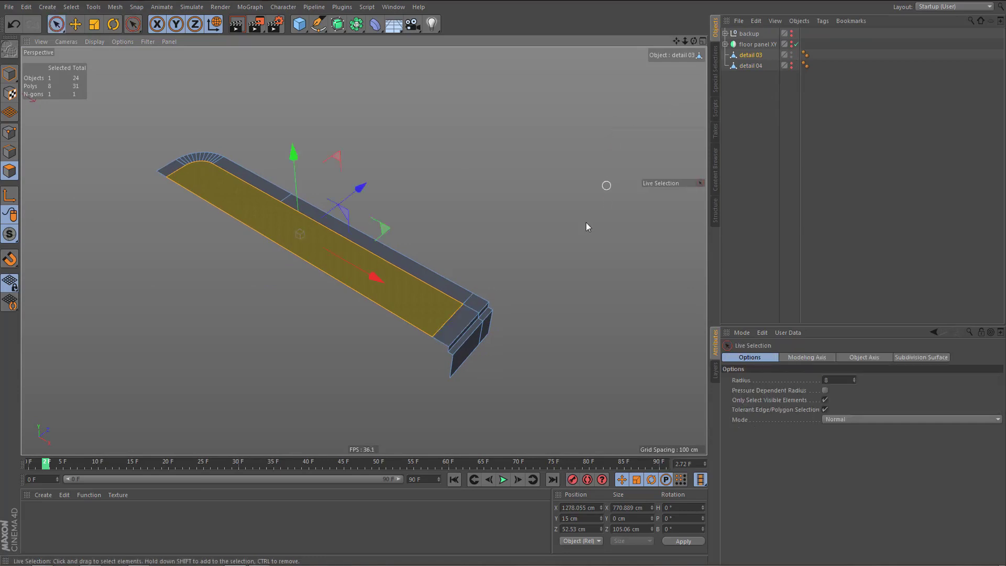
pyautogui.keyDown('shift'); pyautogui.click(457, 362); pyautogui.keyUp('shift')
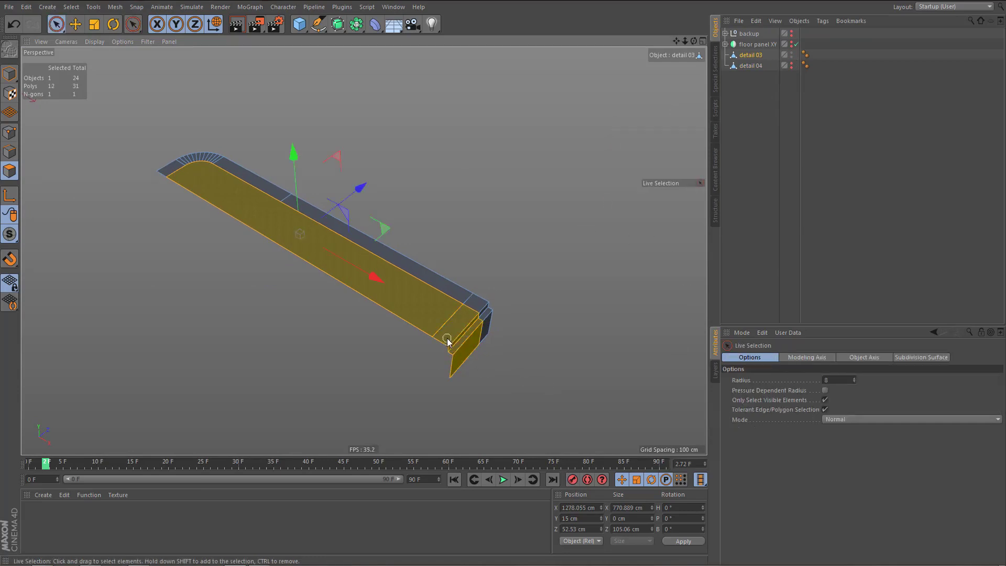
pyautogui.press('Delete')
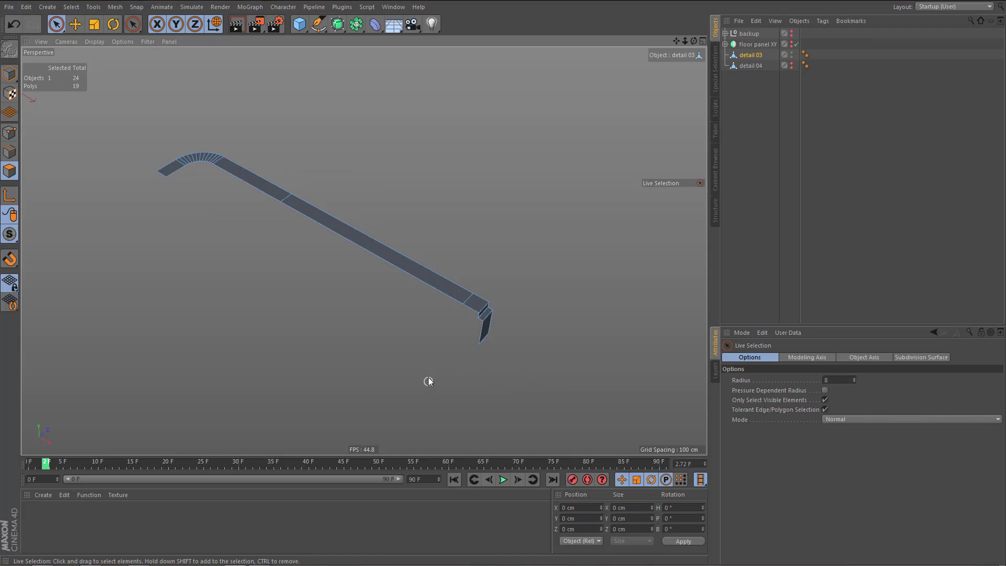
# - Dissolve the two short cross edges on detail 03's long straight strip and show detail 04 again
pyautogui.press('Return')
pyautogui.press('e')
pyautogui.keyDown('alt'); pyautogui.moveTo(176, 204); pyautogui.dragTo(228, 187, button='right'); pyautogui.keyUp('alt')
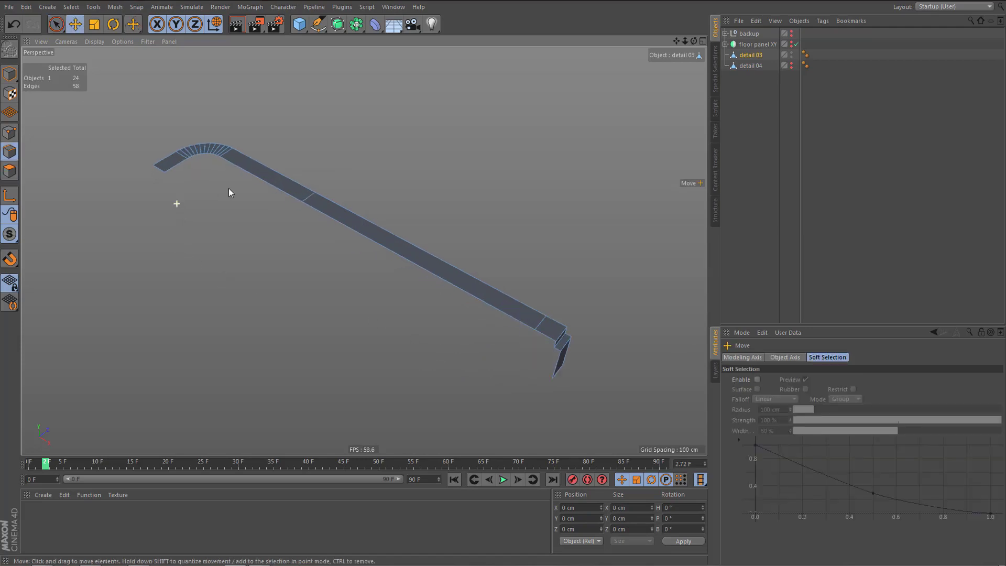
pyautogui.click(542, 323)
pyautogui.press('Delete')
pyautogui.click(791, 65)
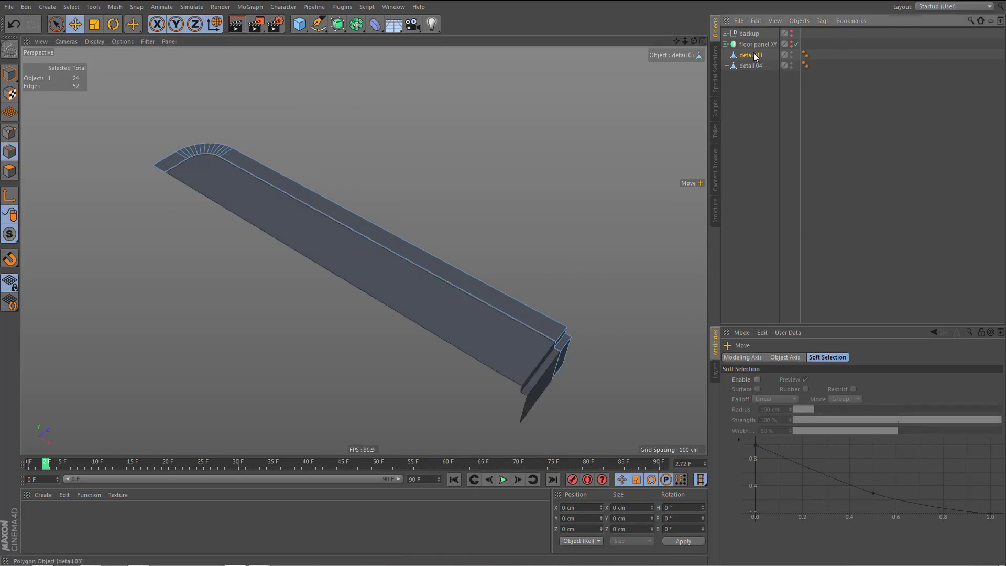
# - Select detail 03 and detail 04 together, show the floor panel and disable the Bevel deformer under panel base
pyautogui.keyDown('ctrl'); pyautogui.click(752, 66); pyautogui.keyUp('ctrl')
pyautogui.click(791, 42)
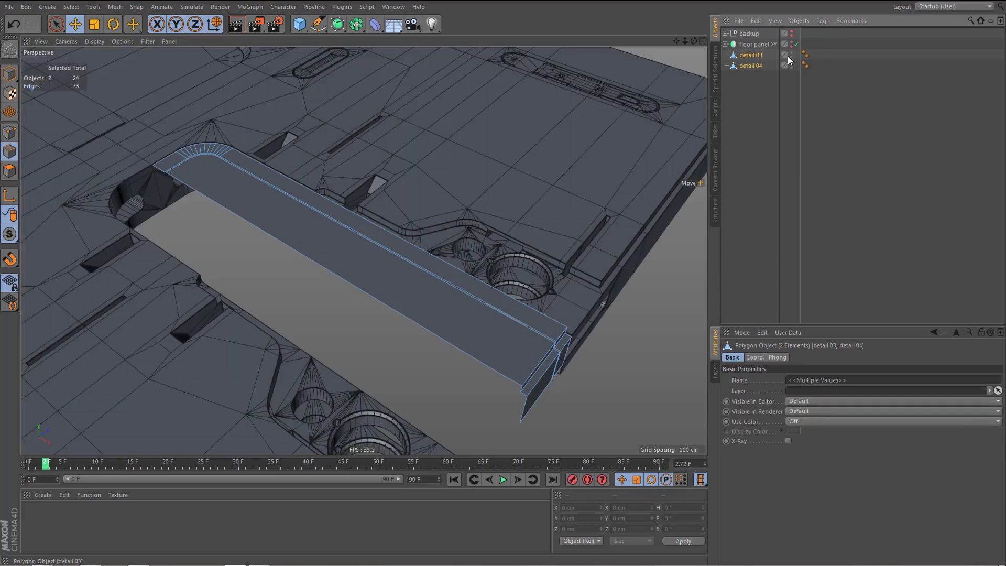
pyautogui.scroll(-3, 448, 175)
pyautogui.keyDown('alt'); pyautogui.moveTo(485, 237); pyautogui.dragTo(425, 203); pyautogui.keyUp('alt')
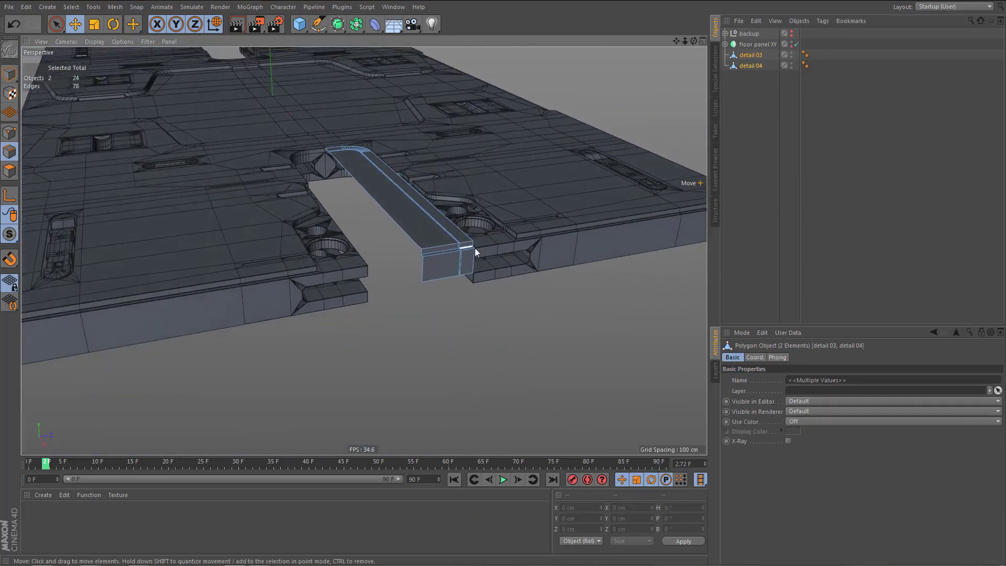
pyautogui.scroll(3, 475, 248)
pyautogui.click(726, 44)
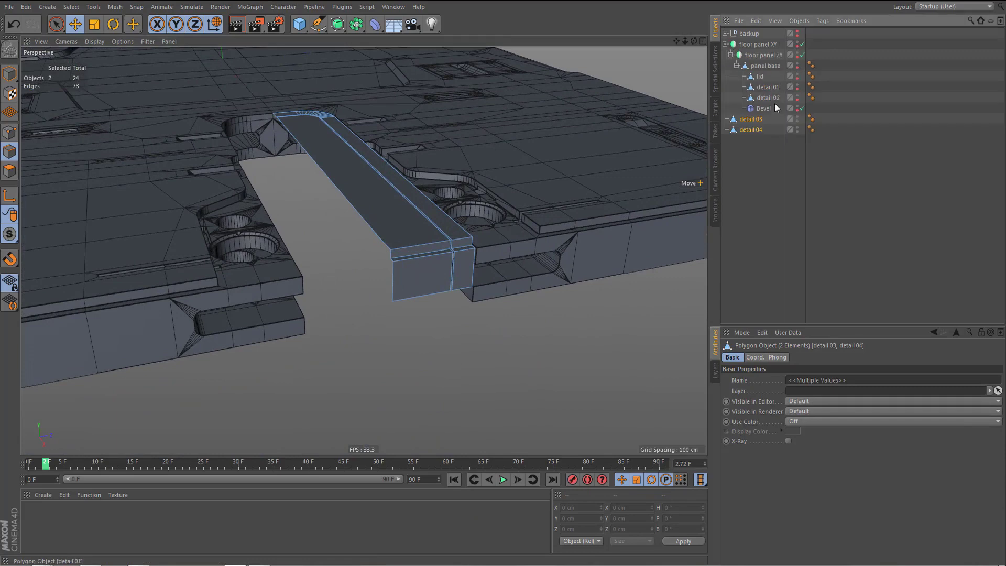
pyautogui.click(802, 109)
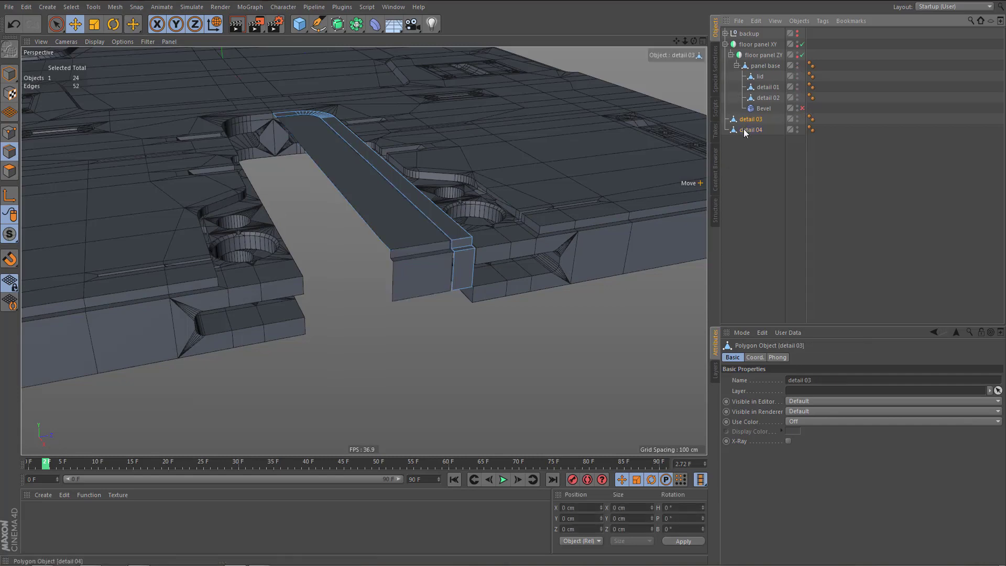
# - Select the lower edges of both details' end faces and snap them down to the height of the floor panel's underside
pyautogui.scroll(5, 453, 288)
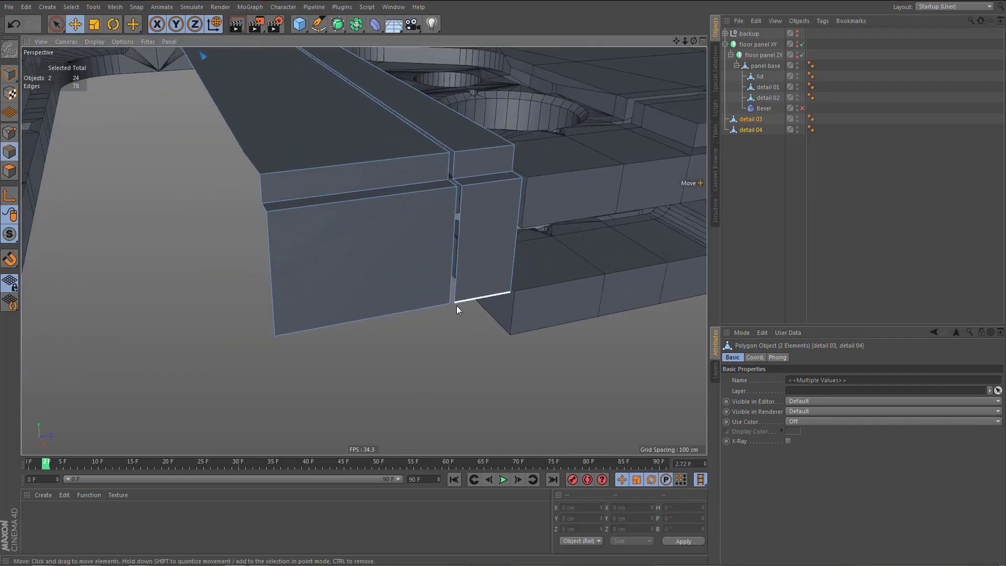
pyautogui.press('9')
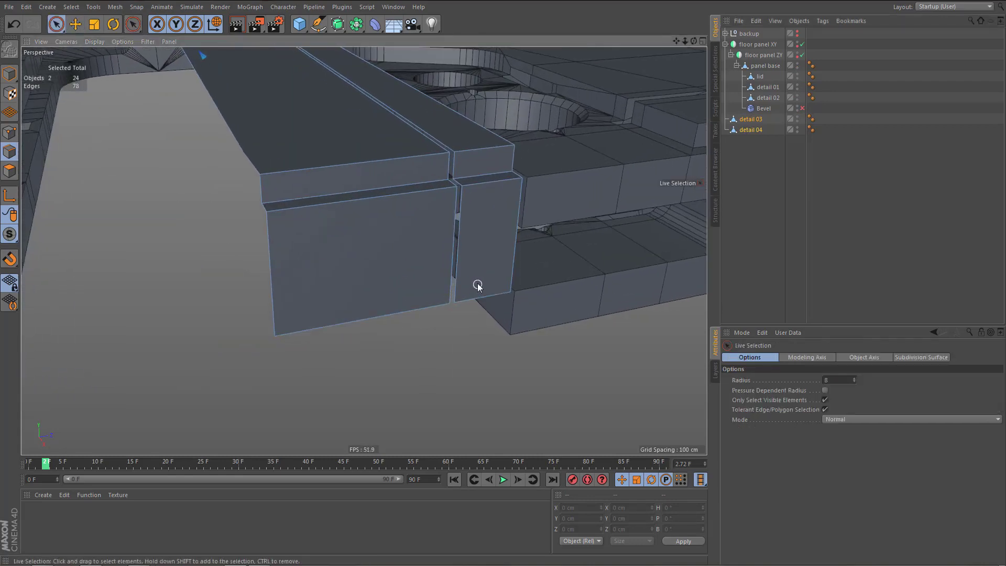
pyautogui.moveTo(478, 286); pyautogui.dragTo(450, 317)
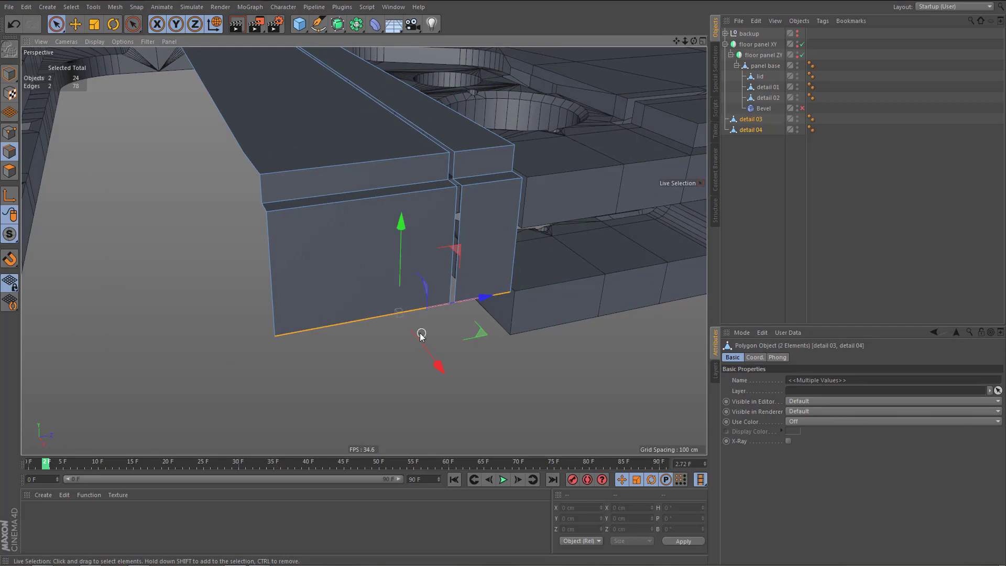
pyautogui.rightClick(398, 225)
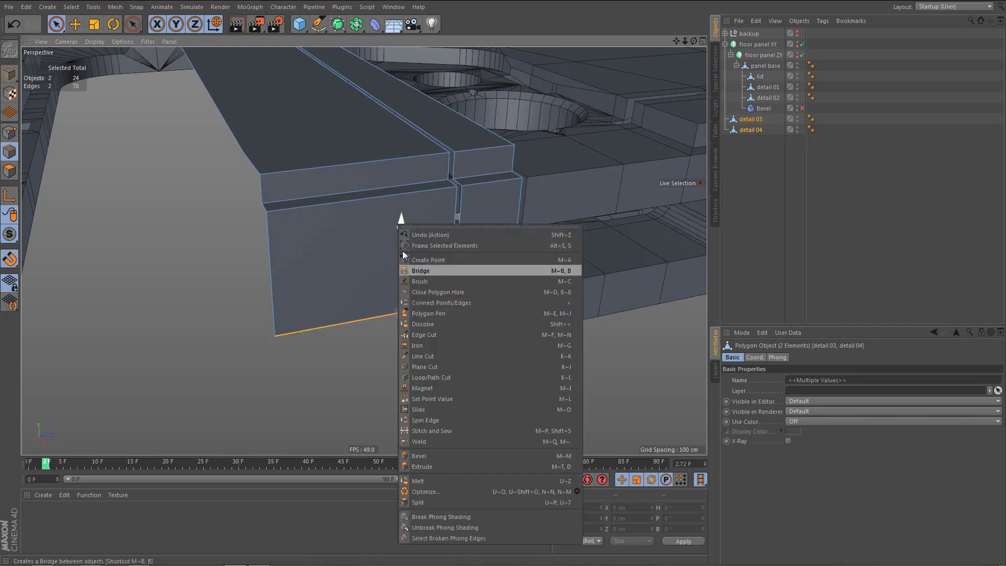
pyautogui.press('Escape')
pyautogui.press('e')
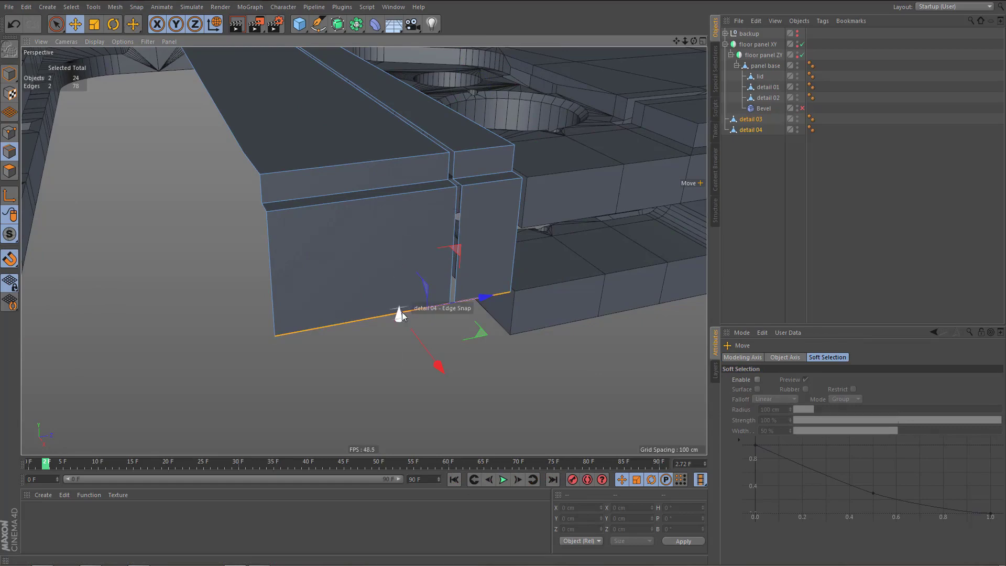
pyautogui.moveTo(402, 312); pyautogui.dragTo(517, 335)
pyautogui.moveTo(555, 284)
pyautogui.keyDown('alt'); pyautogui.mouseDown()
pyautogui.moveTo(501, 257)
pyautogui.moveTo(568, 287)
pyautogui.mouseUp(); pyautogui.keyUp('alt')
pyautogui.keyDown('alt'); pyautogui.moveTo(495, 271); pyautogui.dragTo(459, 324); pyautogui.keyUp('alt')
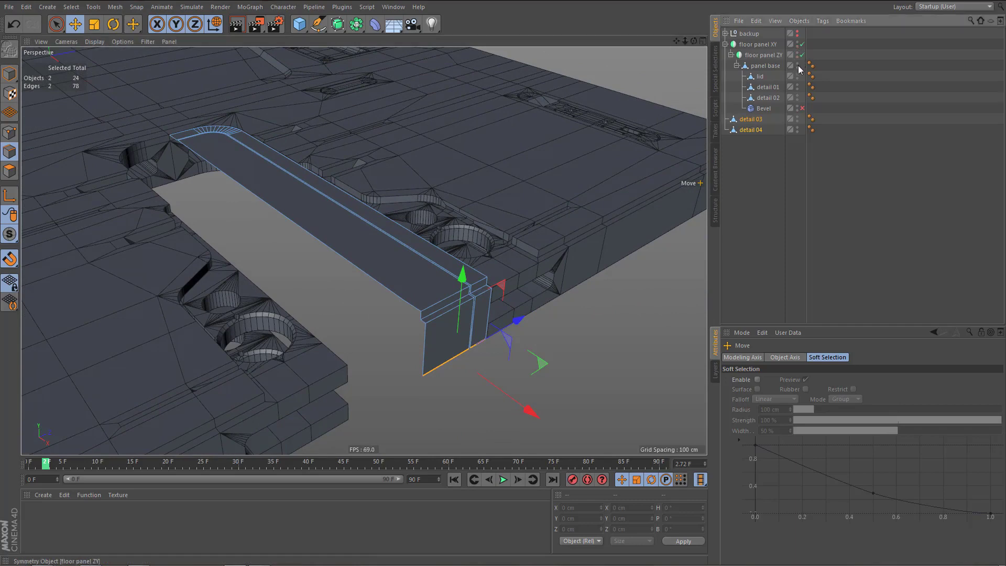
# - Hide the floor panel and detail 04 in the viewport and collapse the panel's hierarchy, keeping only detail 03 visible
pyautogui.click(798, 44)
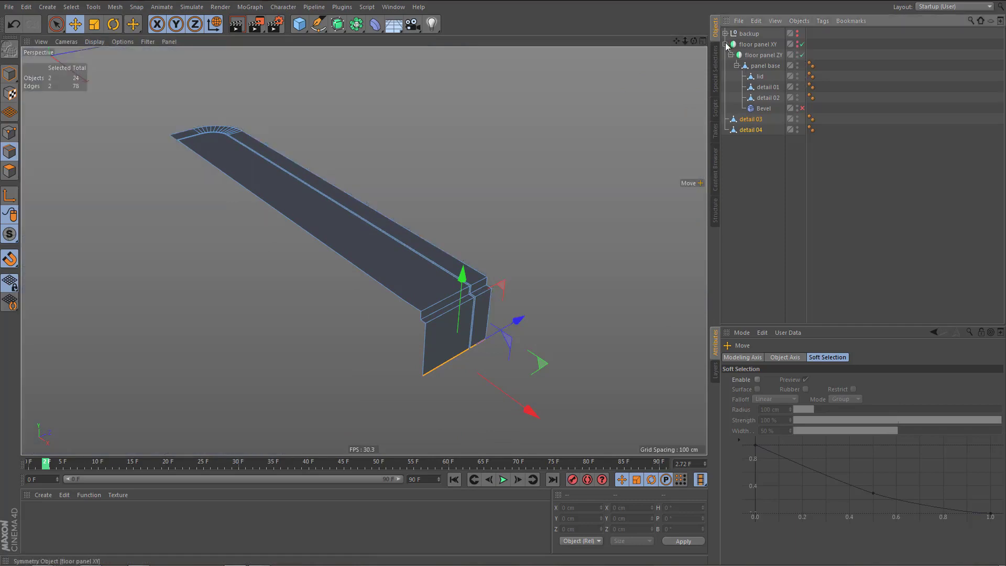
pyautogui.click(726, 44)
pyautogui.click(750, 99)
pyautogui.keyDown('alt'); pyautogui.click(792, 65); pyautogui.keyUp('alt')
pyautogui.click(748, 54)
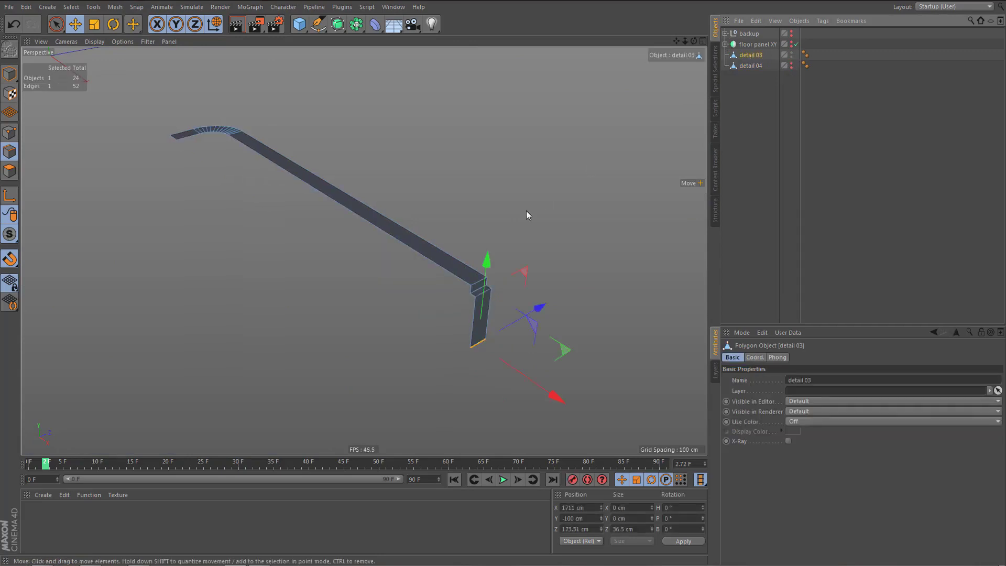
pyautogui.hotkey('ctrl', 'shift', 'z')
pyautogui.hotkey('ctrl', 'z')
pyautogui.hotkey('ctrl', 'shift', 'z')
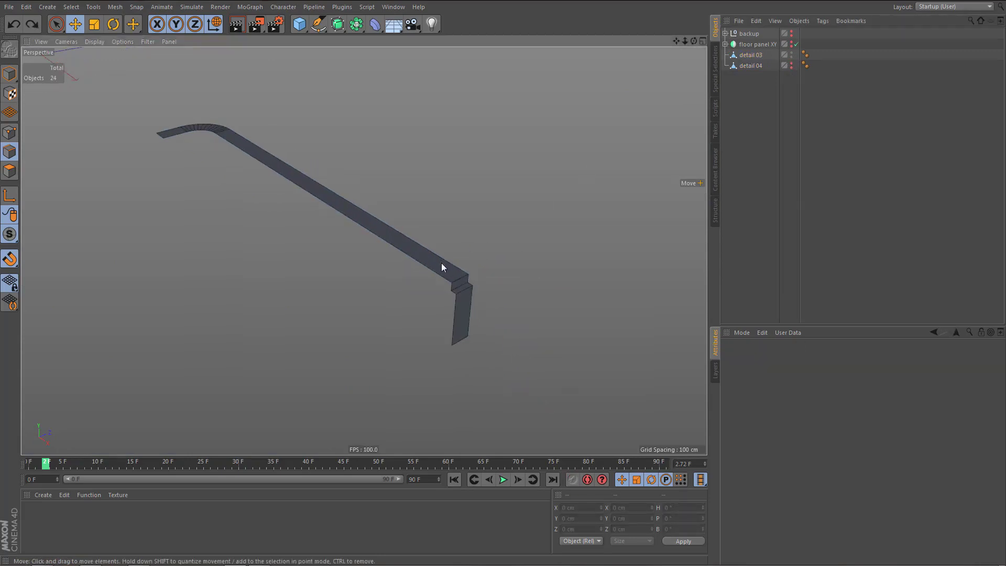
# - In the Top view, make a straight Line Cut across detail 03's strip at the reference's shading boundary near the outer end
pyautogui.middleClick(442, 263)
pyautogui.middleClick(530, 168)
pyautogui.moveTo(498, 206); pyautogui.dragTo(450, 228, button='middle')
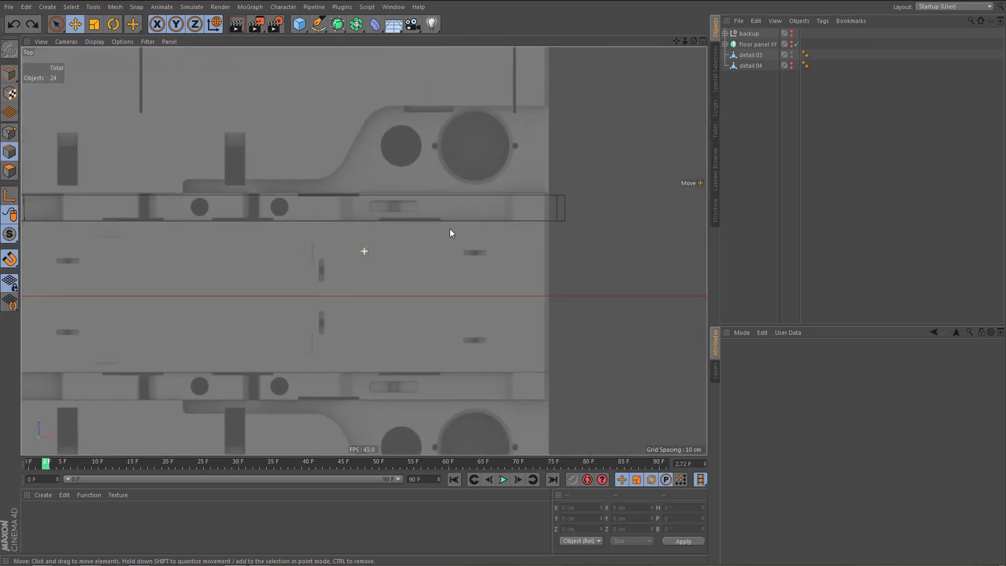
pyautogui.click(449, 225)
pyautogui.scroll(3, 541, 197)
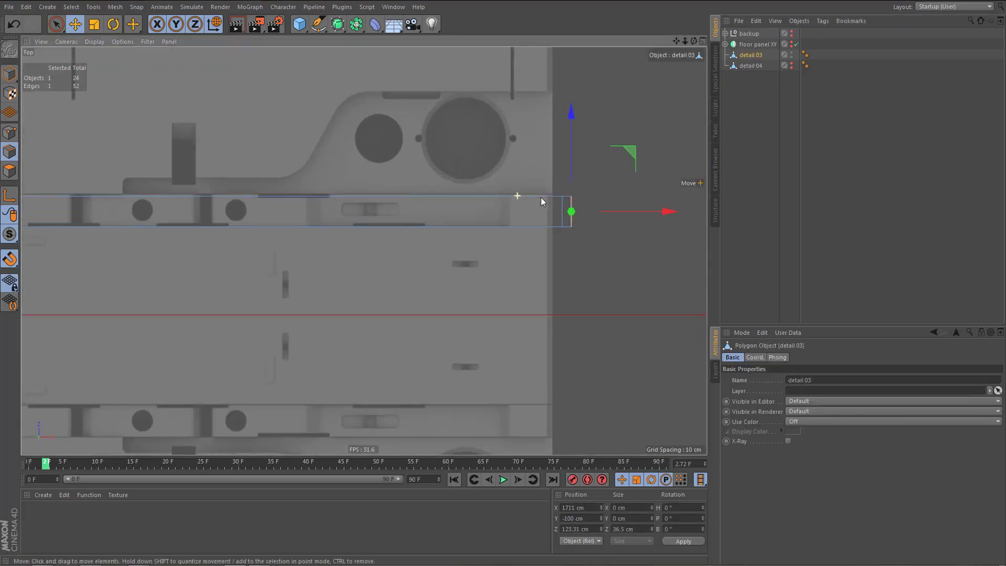
pyautogui.press('k')
pyautogui.press('k')
pyautogui.scroll(2, 495, 214)
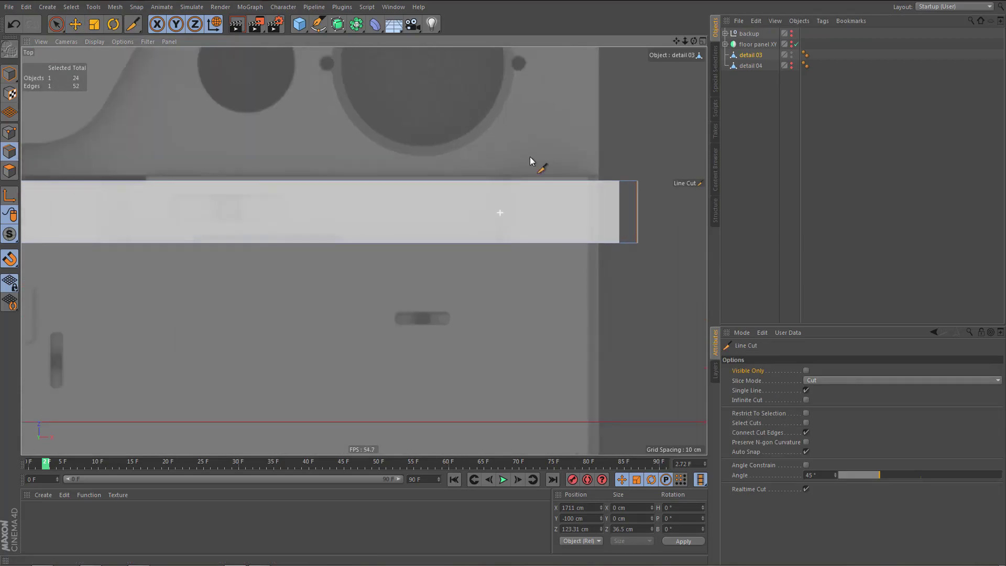
pyautogui.moveTo(513, 158); pyautogui.dragTo(513, 260)
pyautogui.click(522, 286)
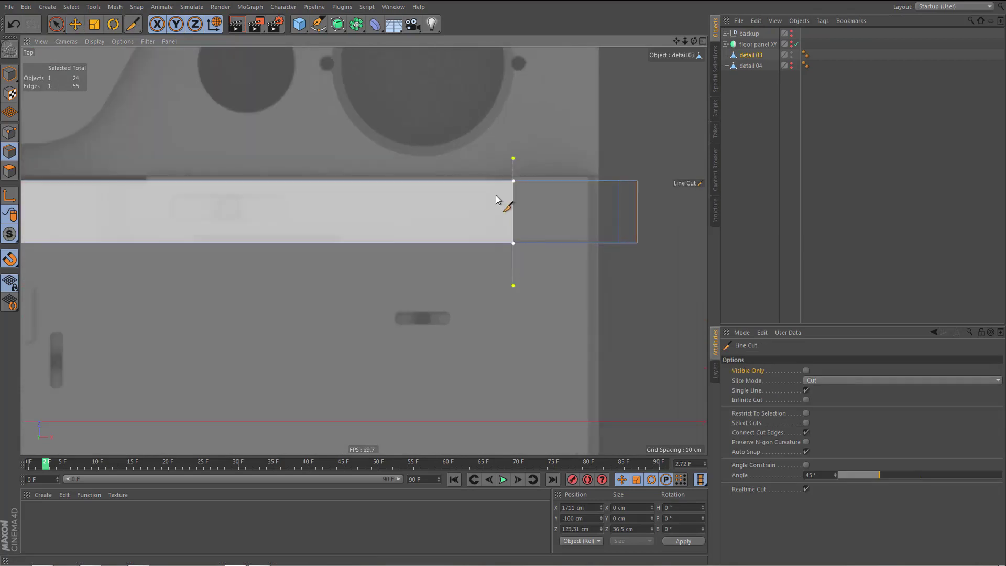
# - Cut across detail 03's strip on both sides of the shaded slope between the slot and the nearest round hole
pyautogui.keyDown('alt'); pyautogui.moveTo(353, 287); pyautogui.dragTo(533, 318, button='middle'); pyautogui.keyUp('alt')
pyautogui.click(305, 196)
pyautogui.moveTo(311, 276); pyautogui.dragTo(305, 306)
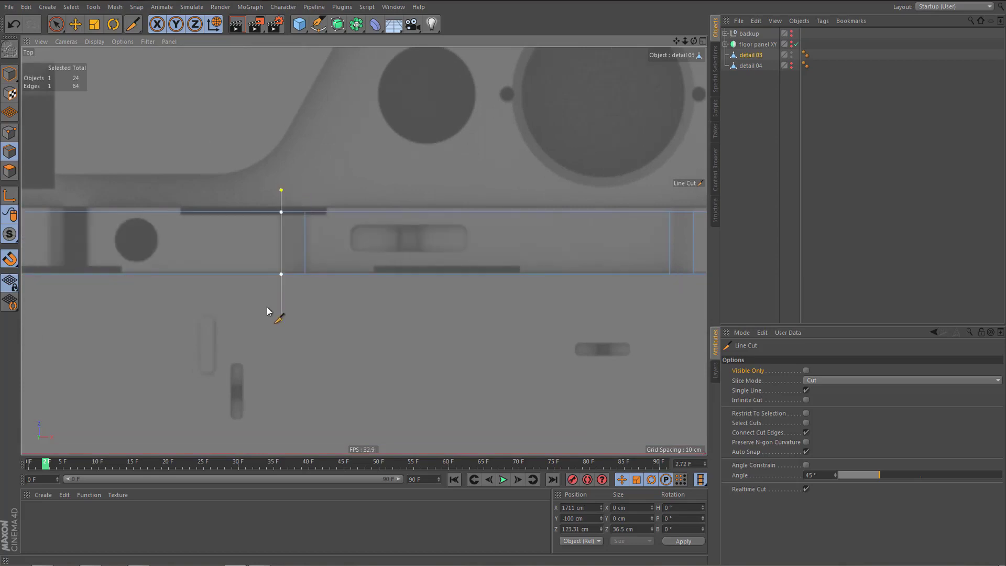
pyautogui.keyDown('alt'); pyautogui.moveTo(268, 311); pyautogui.dragTo(598, 293, button='middle'); pyautogui.keyUp('alt')
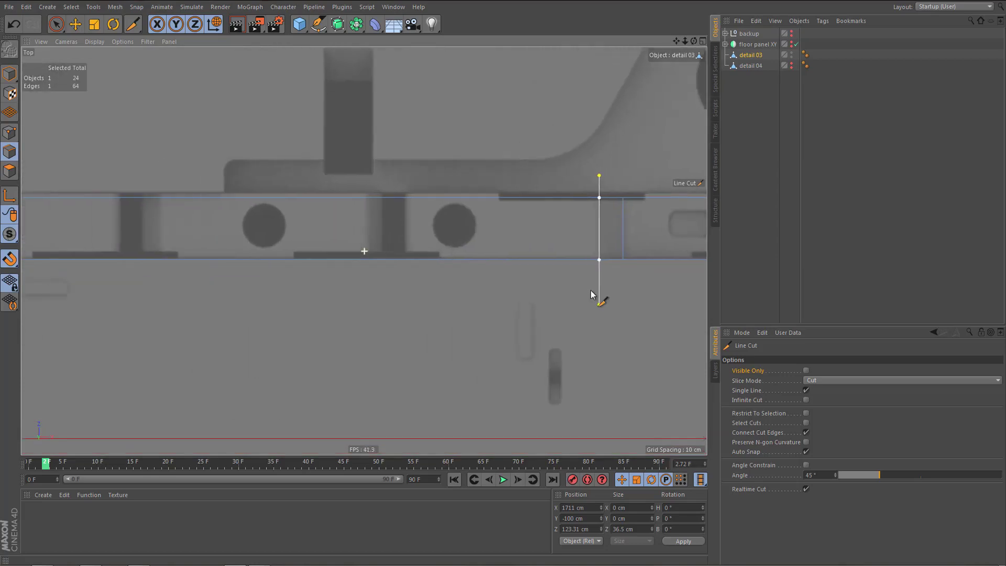
# - Cut across detail 03's strip on both sides of the dark groove between the two round holes
pyautogui.click(374, 174)
pyautogui.click(374, 289)
pyautogui.click(416, 170)
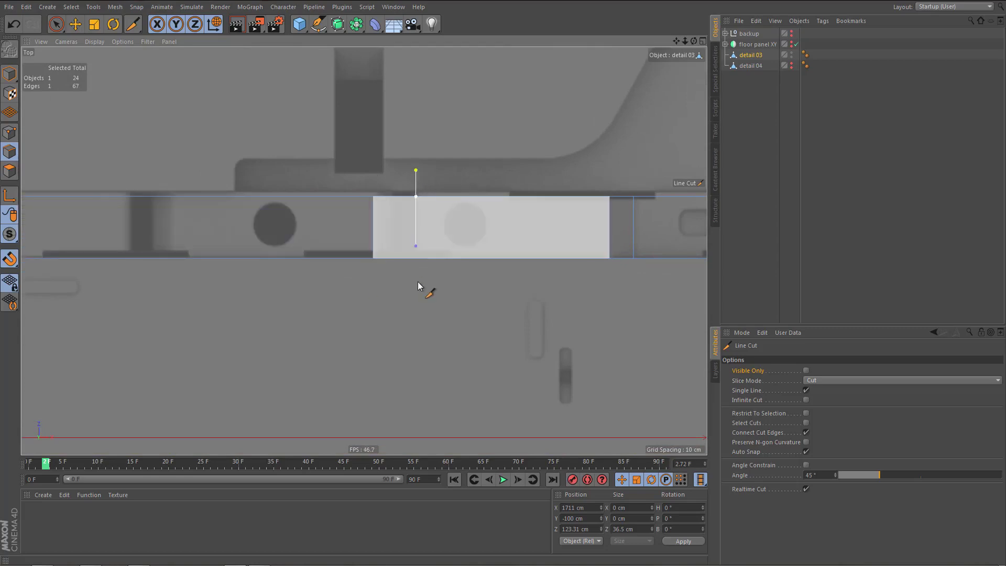
pyautogui.moveTo(418, 286); pyautogui.dragTo(420, 299)
# - Cut across detail 03's strip on both sides of the second dark groove and twice near the start of the rounded corner
pyautogui.keyDown('alt'); pyautogui.moveTo(226, 273); pyautogui.dragTo(393, 285, button='middle'); pyautogui.keyUp('alt')
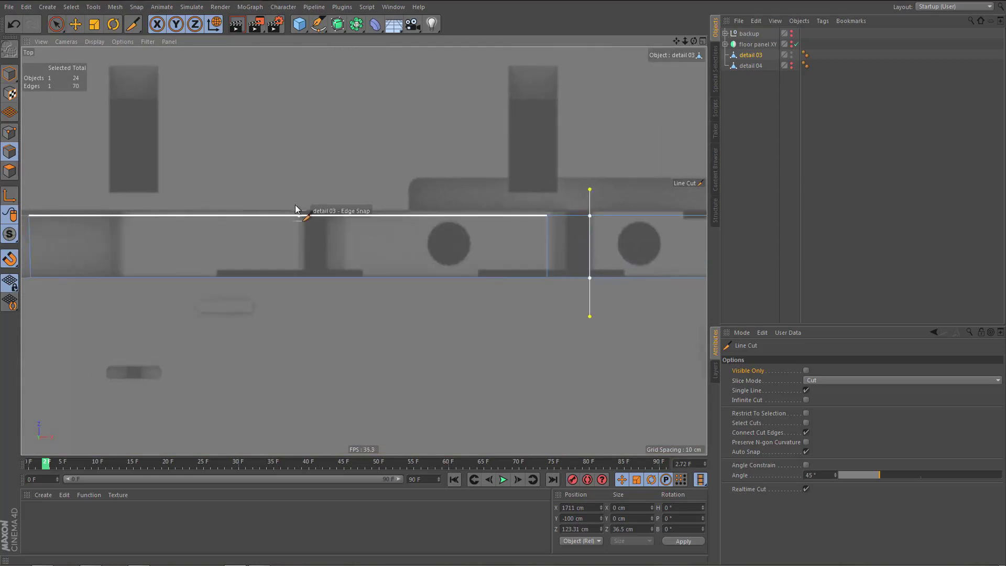
pyautogui.moveTo(296, 203); pyautogui.dragTo(303, 326)
pyautogui.moveTo(346, 197); pyautogui.dragTo(354, 326)
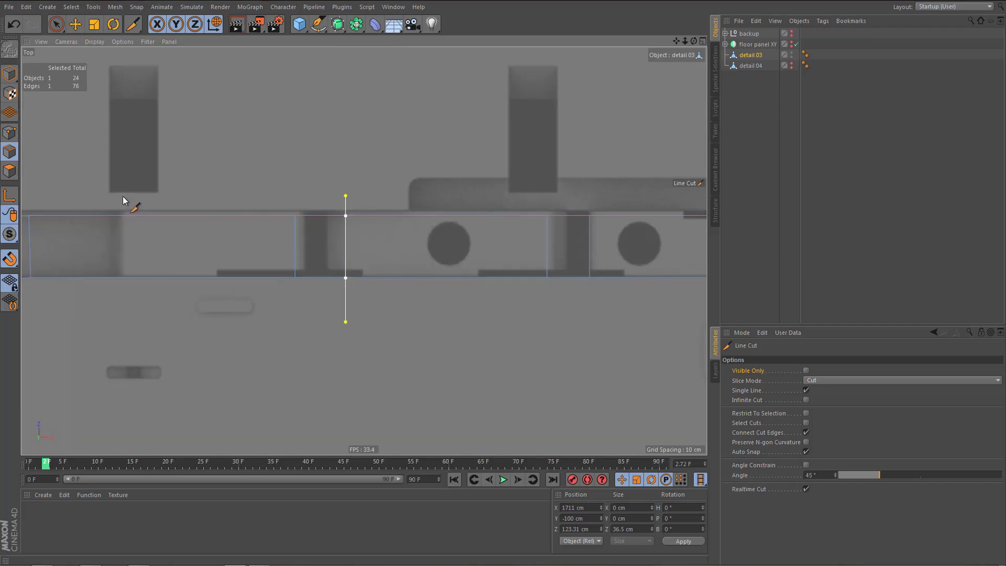
pyautogui.moveTo(123, 197); pyautogui.dragTo(124, 306)
pyautogui.moveTo(110, 201); pyautogui.dragTo(110, 306)
# - Select the face over the reference's slot on detail 03's strip and lower it to about Y -2.5 cm
pyautogui.scroll(-2, 109, 283)
pyautogui.scroll(-3, 110, 284)
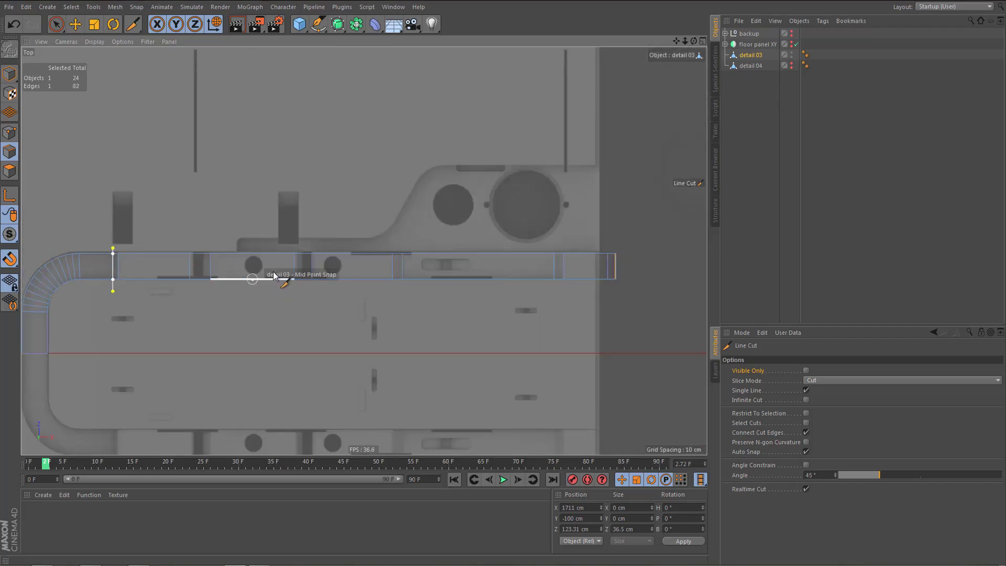
pyautogui.keyDown('alt'); pyautogui.moveTo(285, 276); pyautogui.dragTo(212, 252, button='middle'); pyautogui.keyUp('alt')
pyautogui.scroll(2, 357, 265)
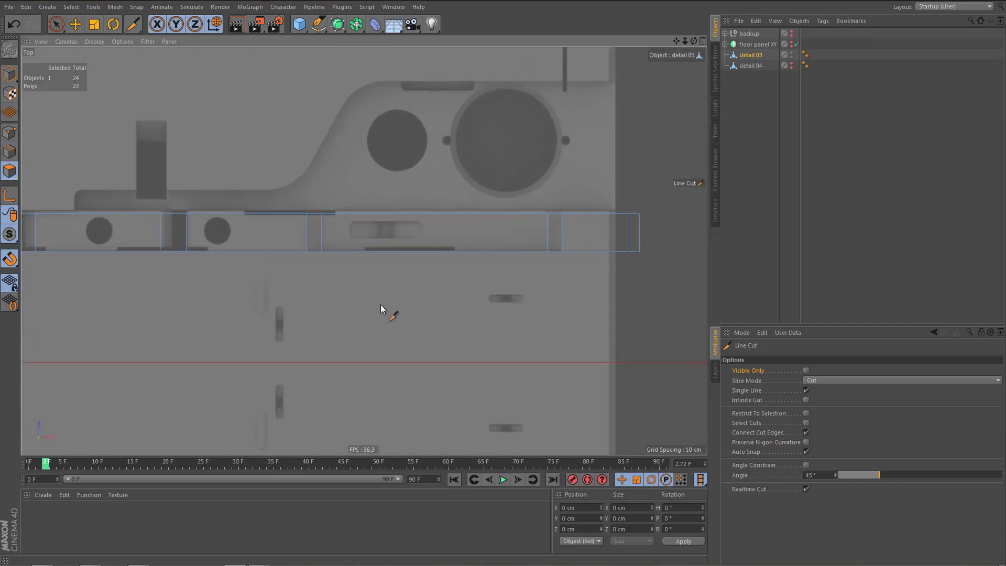
pyautogui.scroll(1, 460, 282)
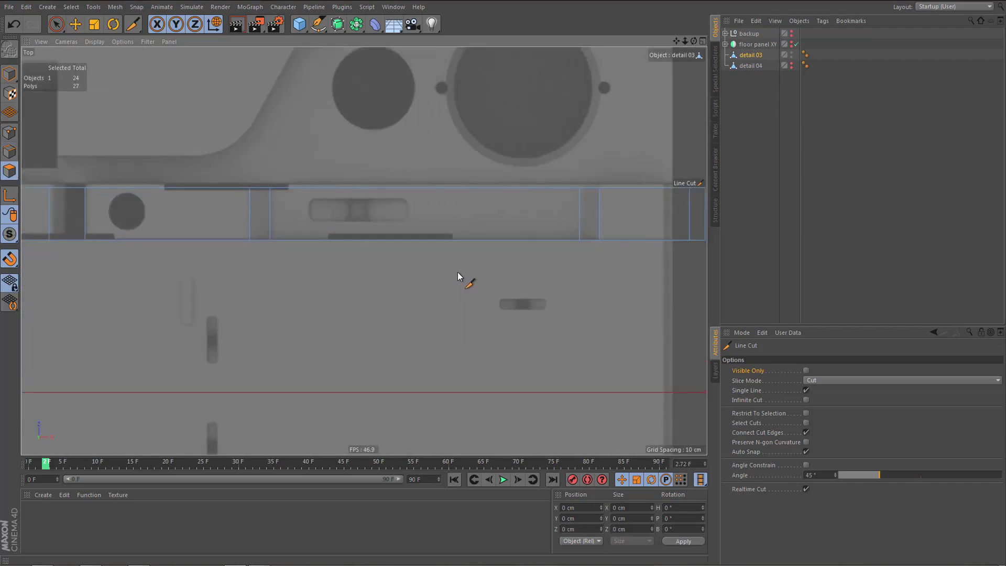
pyautogui.press('e')
pyautogui.click(473, 210)
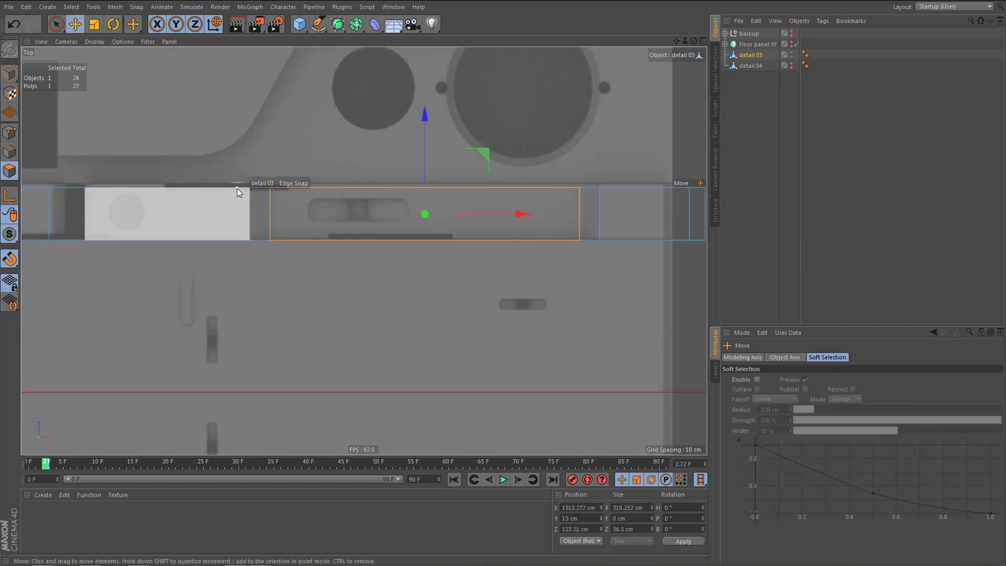
pyautogui.middleClick(237, 187)
pyautogui.middleClick(210, 130)
pyautogui.keyDown('alt'); pyautogui.moveTo(299, 209); pyautogui.dragTo(405, 189); pyautogui.keyUp('alt')
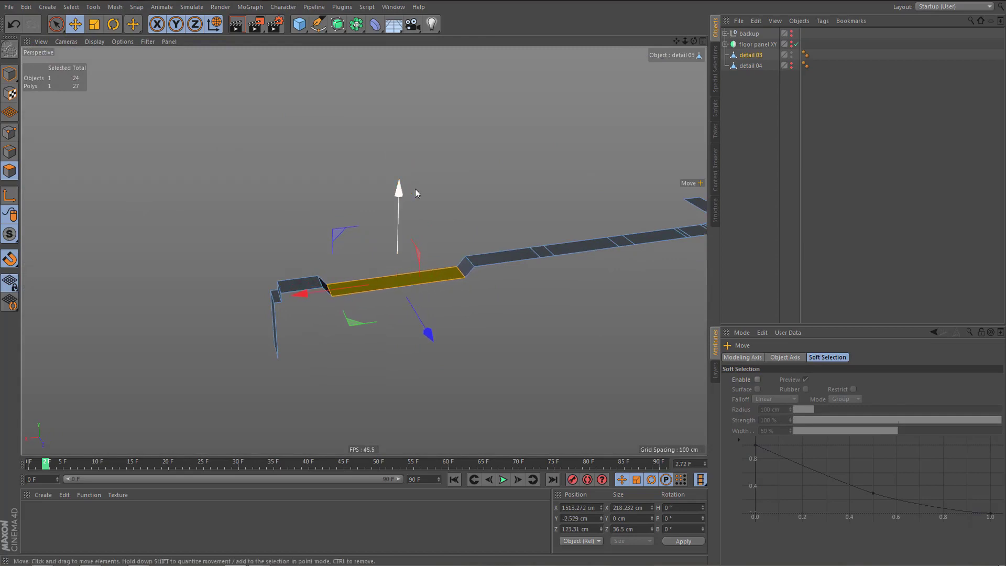
# - Show the floor panel again and check the lowered face of detail 03 against the surrounding panel
pyautogui.click(792, 45)
pyautogui.keyDown('alt'); pyautogui.moveTo(431, 279); pyautogui.dragTo(508, 301, button='right'); pyautogui.keyUp('alt')
pyautogui.keyDown('alt'); pyautogui.moveTo(508, 301); pyautogui.dragTo(634, 295); pyautogui.keyUp('alt')
pyautogui.keyDown('alt'); pyautogui.moveTo(392, 271); pyautogui.dragTo(476, 262, button='right'); pyautogui.keyUp('alt')
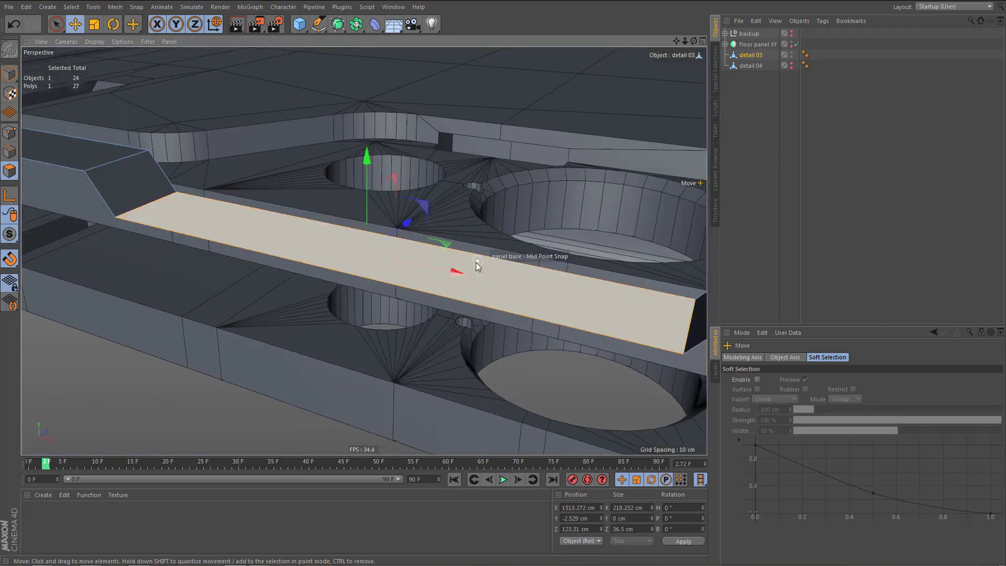
pyautogui.keyDown('alt'); pyautogui.moveTo(476, 262); pyautogui.dragTo(453, 259); pyautogui.keyUp('alt')
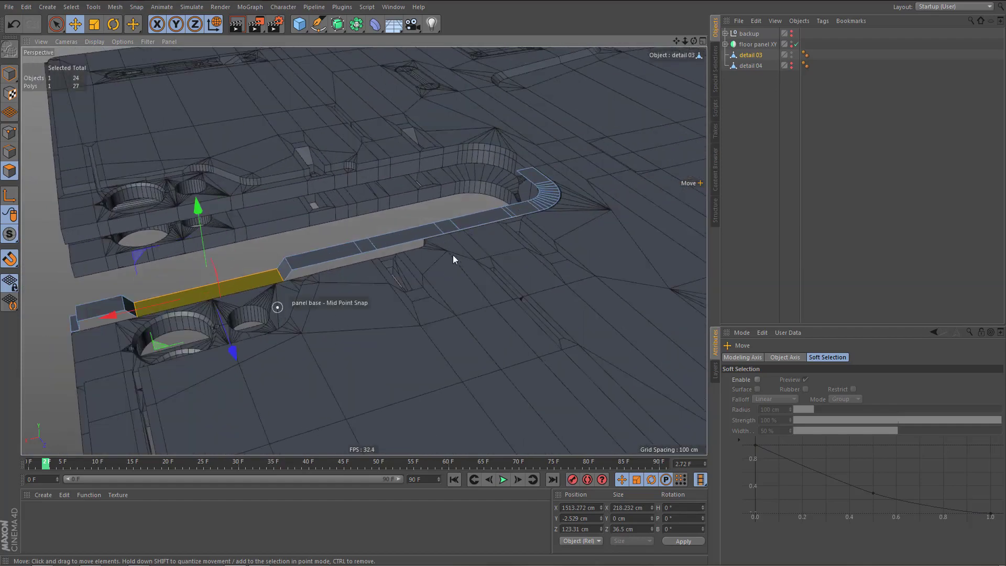
# - Select the two narrow faces over the dark grooves on detail 03's strip in the top view
pyautogui.middleClick(493, 215)
pyautogui.middleClick(531, 122)
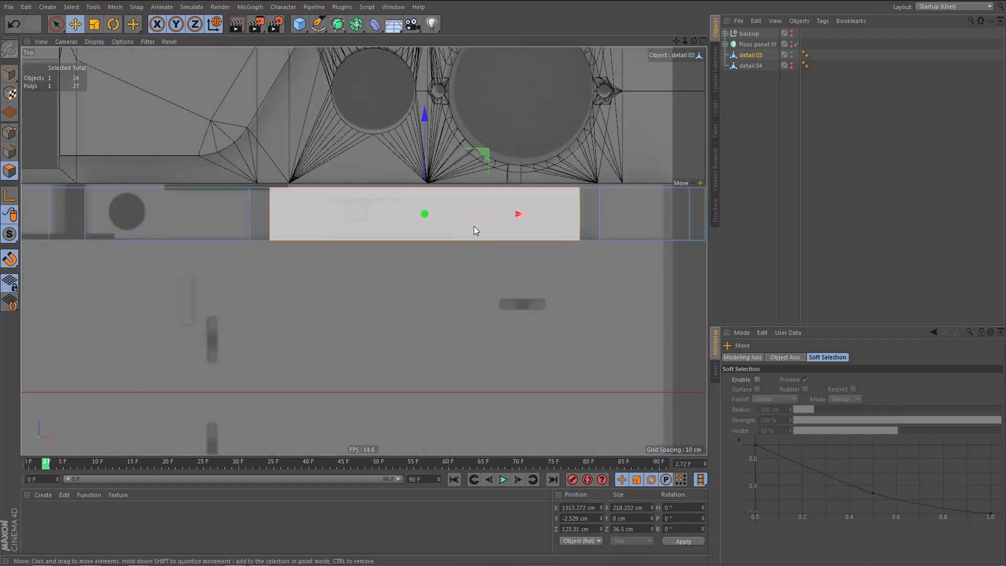
pyautogui.scroll(-2, 474, 225)
pyautogui.moveTo(445, 277); pyautogui.dragTo(576, 283, button='middle')
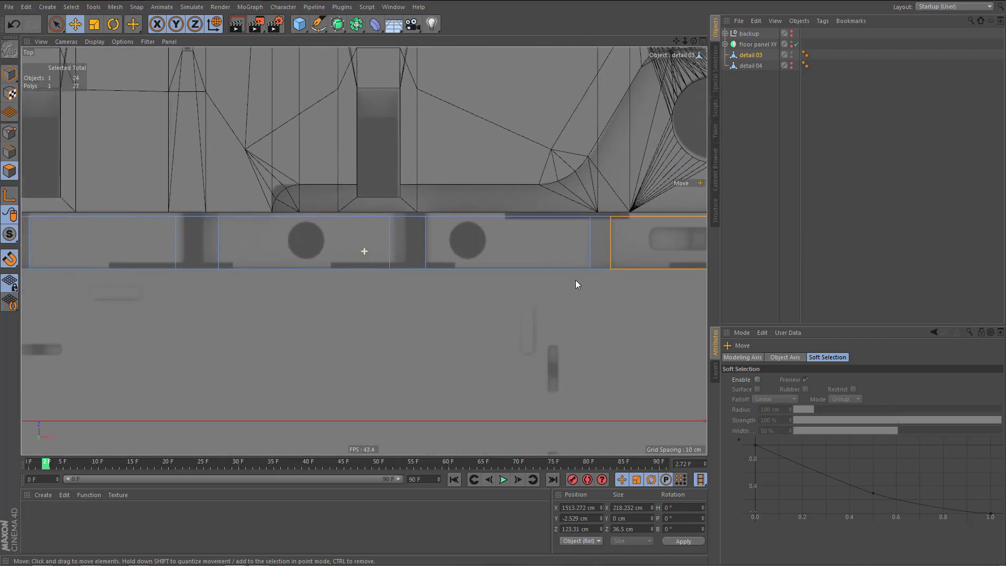
pyautogui.click(414, 242)
pyautogui.keyDown('shift'); pyautogui.click(203, 243); pyautogui.keyUp('shift')
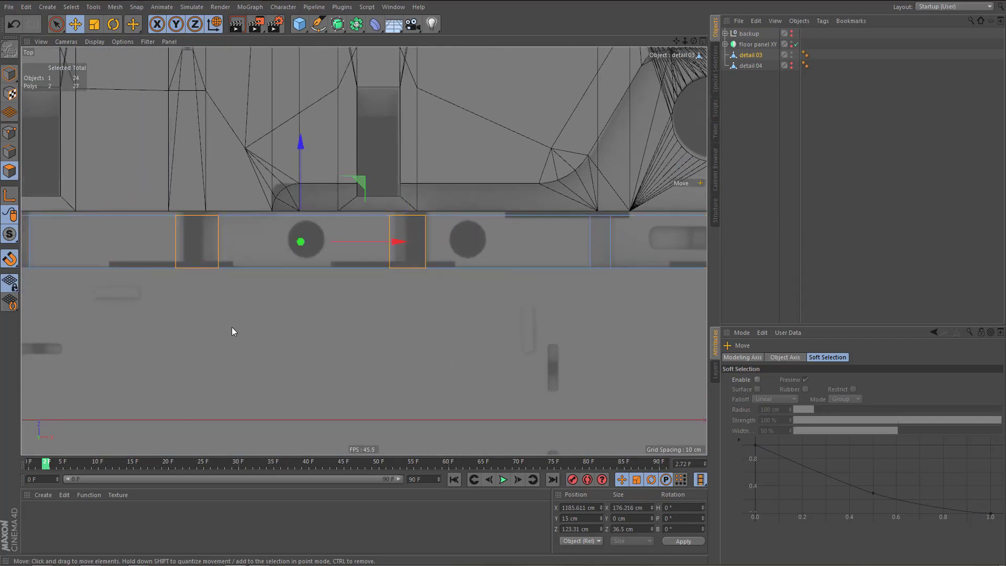
pyautogui.scroll(-3, 366, 276)
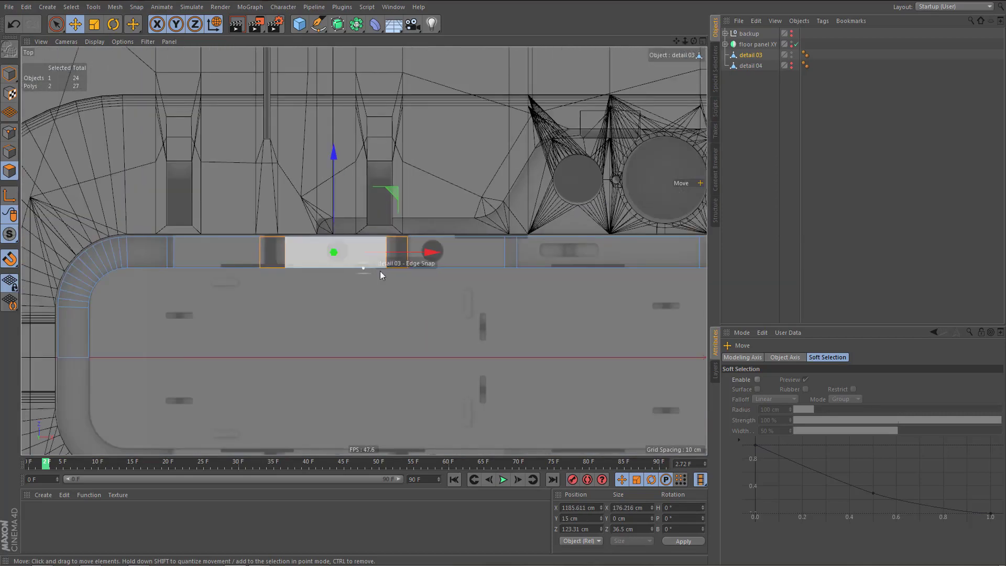
pyautogui.moveTo(379, 271)
pyautogui.mouseDown(button='middle')
pyautogui.moveTo(407, 275)
pyautogui.moveTo(400, 275)
pyautogui.mouseUp(button='middle')
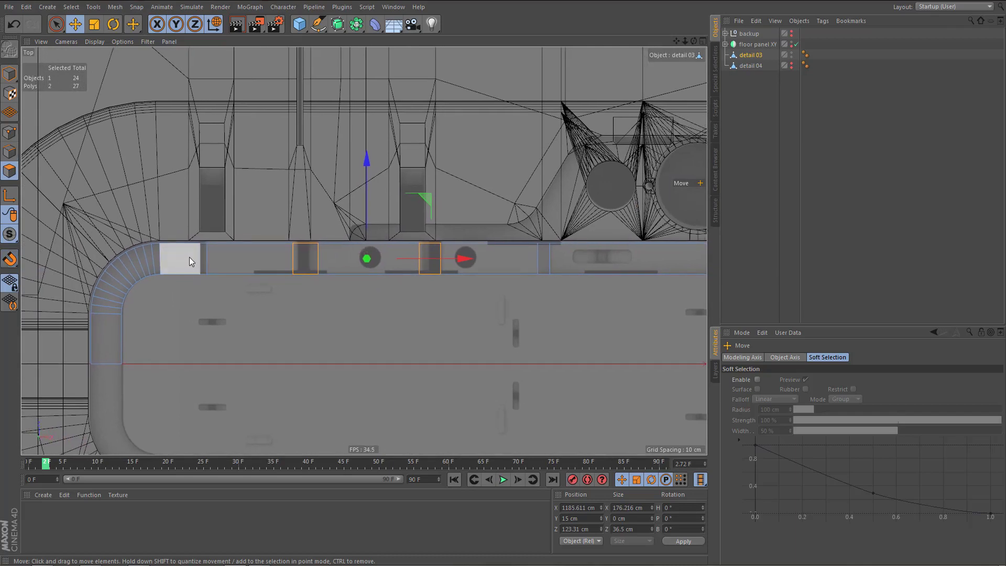
# - Select detail 03's rounded corner faces with the short straight faces at both ends and lower them to about Y -0.6 cm
pyautogui.press('9')
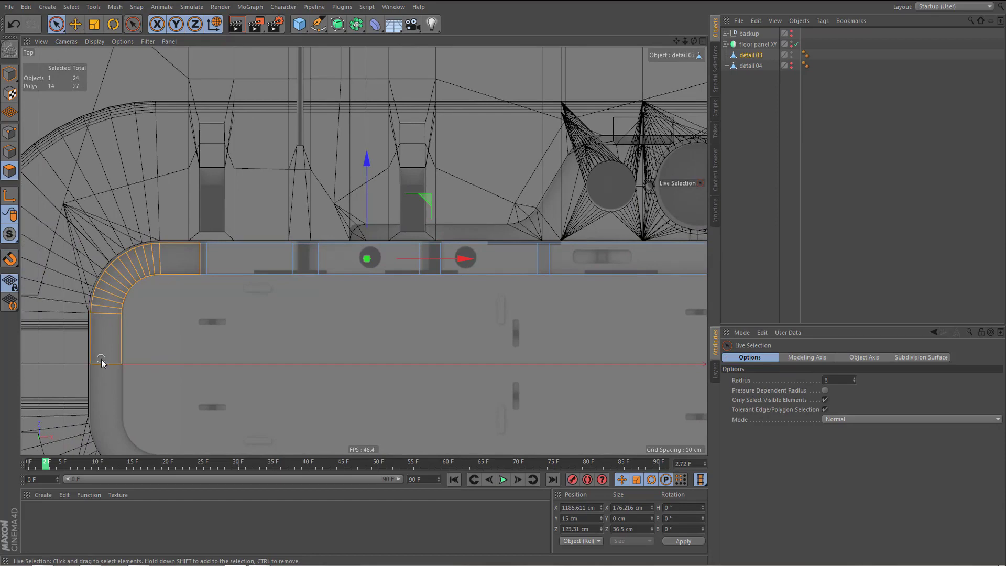
pyautogui.moveTo(102, 359); pyautogui.dragTo(103, 356)
pyautogui.middleClick(173, 209)
pyautogui.middleClick(175, 176)
pyautogui.keyDown('alt'); pyautogui.moveTo(262, 226); pyautogui.dragTo(158, 263, button='middle'); pyautogui.keyUp('alt')
pyautogui.keyDown('alt'); pyautogui.moveTo(380, 241); pyautogui.dragTo(364, 233); pyautogui.keyUp('alt')
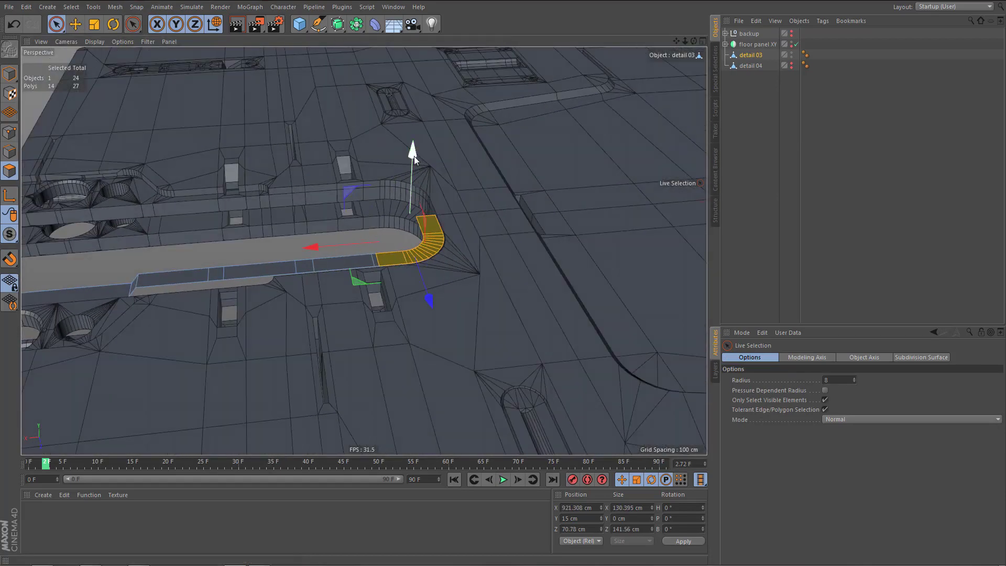
pyautogui.moveTo(414, 156); pyautogui.dragTo(420, 167)
pyautogui.scroll(3, 414, 273)
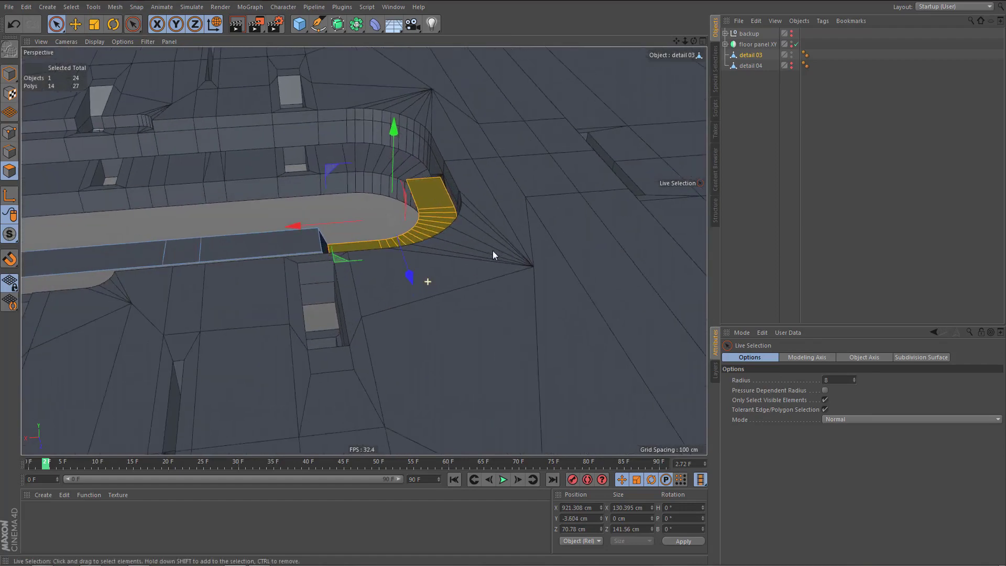
pyautogui.keyDown('alt'); pyautogui.moveTo(493, 256); pyautogui.dragTo(520, 246); pyautogui.keyUp('alt')
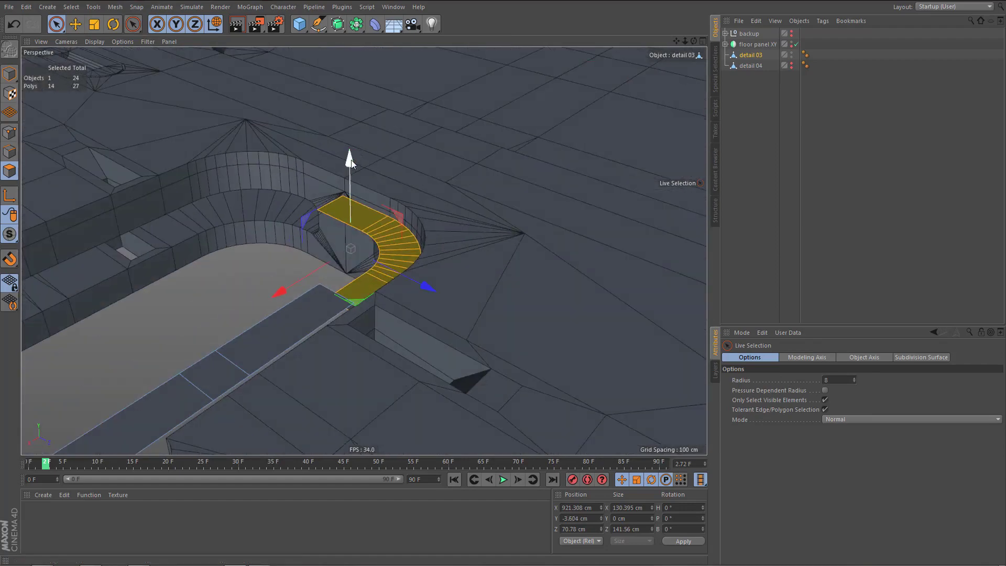
pyautogui.moveTo(351, 159); pyautogui.dragTo(354, 156)
# - Move the edge at the foot of the slope before the rounded corner along X to about 981.3 cm
pyautogui.keyDown('alt'); pyautogui.moveTo(388, 225); pyautogui.dragTo(262, 319); pyautogui.keyUp('alt')
pyautogui.keyDown('alt'); pyautogui.moveTo(400, 301); pyautogui.dragTo(446, 295, button='right'); pyautogui.keyUp('alt')
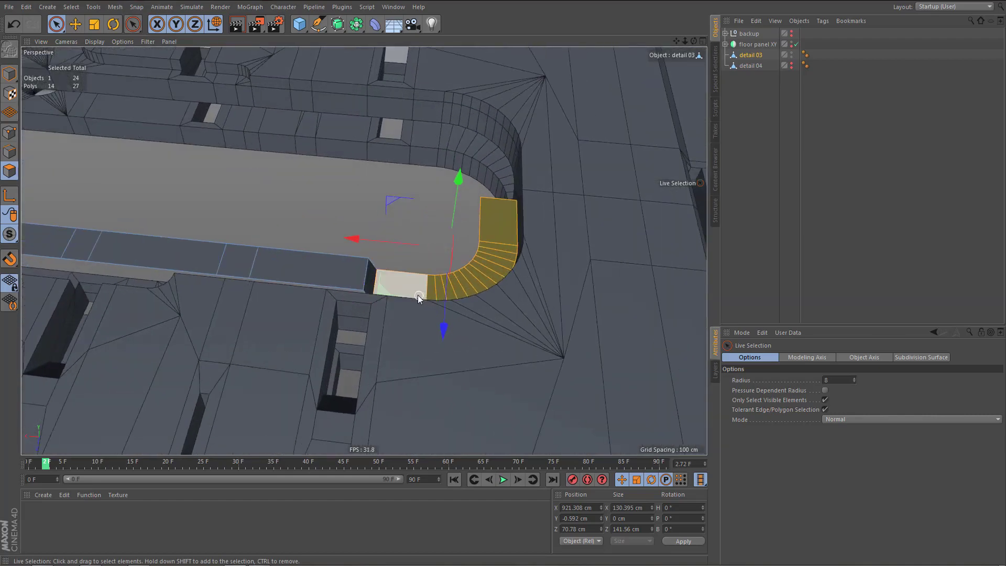
pyautogui.press('Return')
pyautogui.click(401, 275)
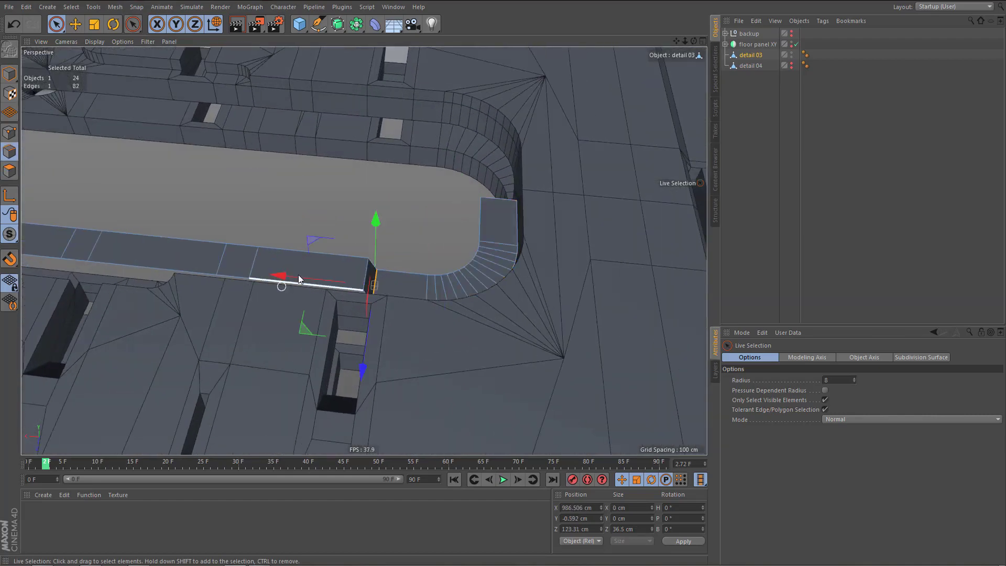
pyautogui.moveTo(288, 280); pyautogui.dragTo(293, 284)
pyautogui.moveTo(393, 292)
pyautogui.keyDown('alt'); pyautogui.mouseDown()
pyautogui.moveTo(438, 288)
pyautogui.moveTo(268, 276)
pyautogui.moveTo(409, 281)
pyautogui.mouseUp(); pyautogui.keyUp('alt')
pyautogui.keyDown('alt'); pyautogui.moveTo(409, 281); pyautogui.dragTo(302, 338, button='right'); pyautogui.keyUp('alt')
pyautogui.keyDown('alt'); pyautogui.moveTo(301, 338); pyautogui.dragTo(413, 320, button='middle'); pyautogui.keyUp('alt')
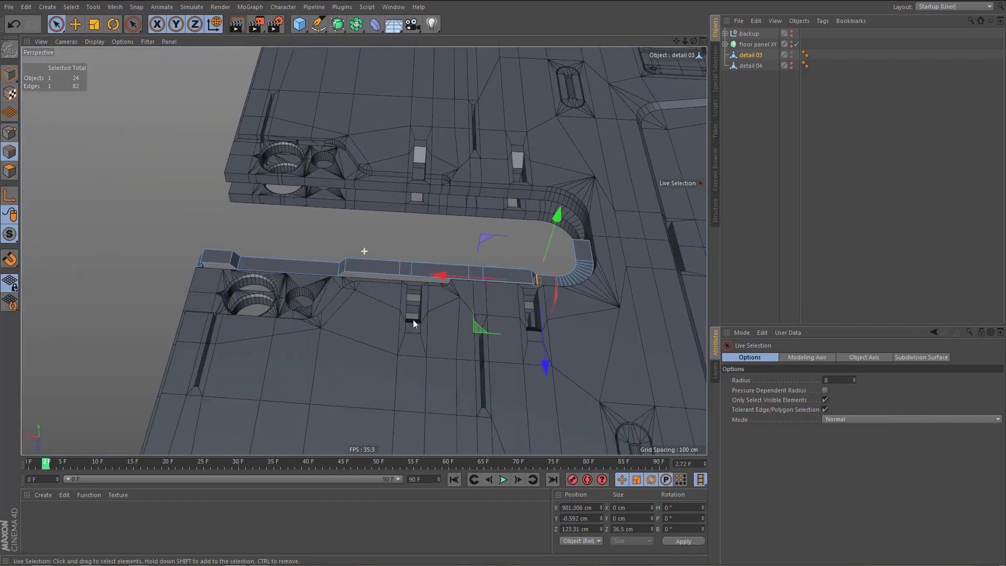
pyautogui.keyDown('alt'); pyautogui.moveTo(413, 324); pyautogui.dragTo(414, 294); pyautogui.keyUp('alt')
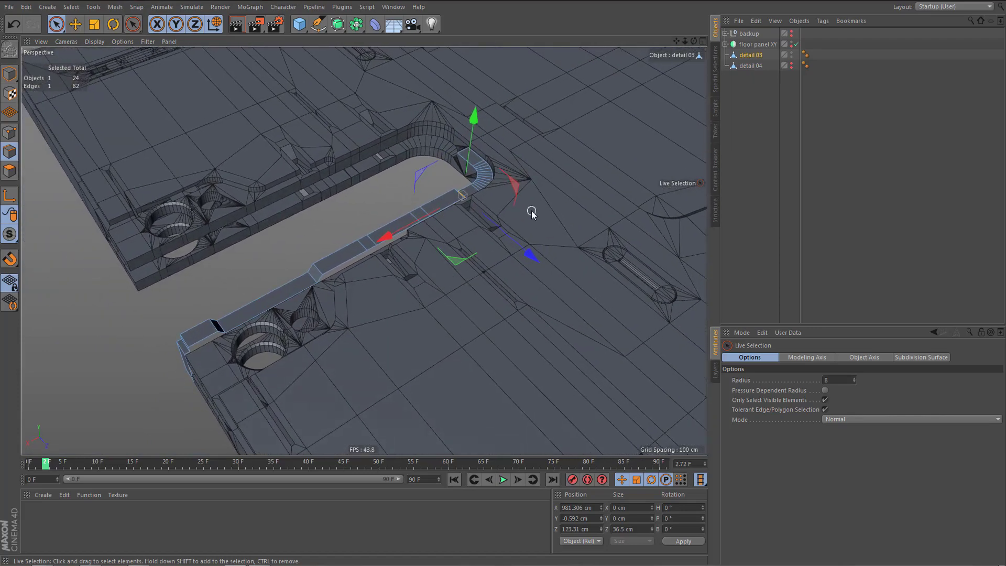
# - Hide the floor panel and compare detail 03's strip with the reference in the top view
pyautogui.press('F2')
pyautogui.scroll(-3, 398, 281)
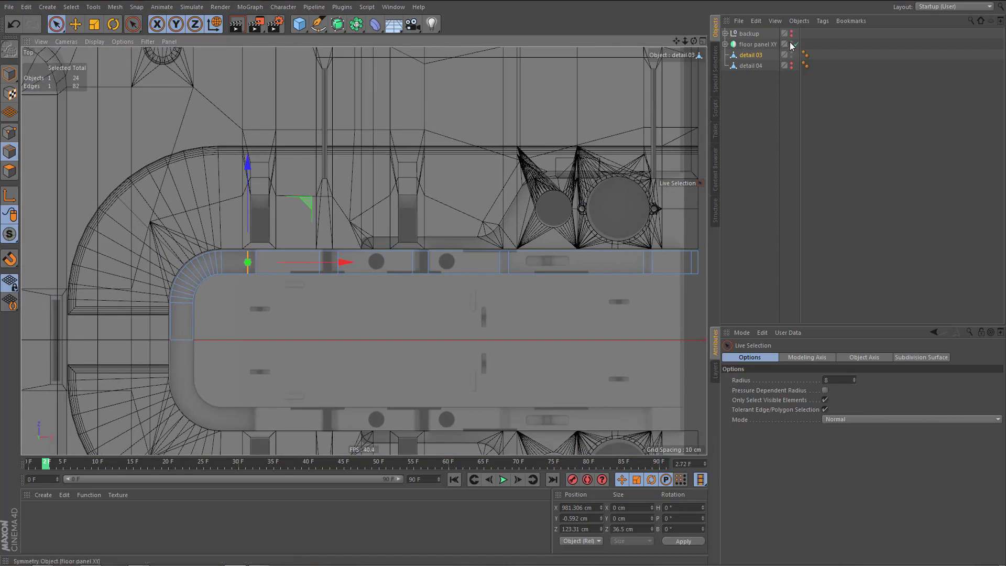
pyautogui.keyDown('alt'); pyautogui.moveTo(494, 198); pyautogui.dragTo(485, 178, button='middle'); pyautogui.keyUp('alt')
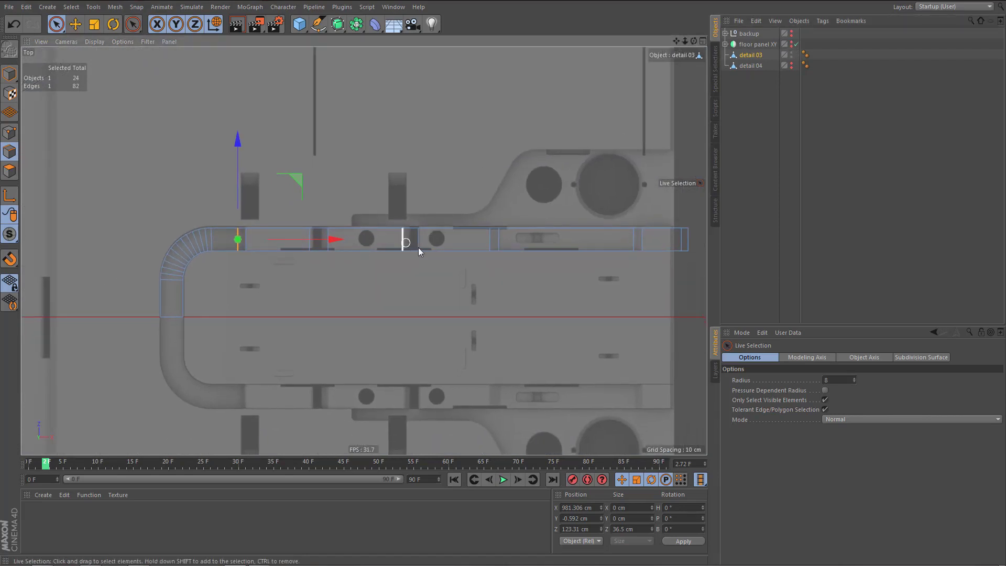
pyautogui.scroll(3, 424, 251)
pyautogui.scroll(-3, 428, 261)
pyautogui.scroll(3, 435, 259)
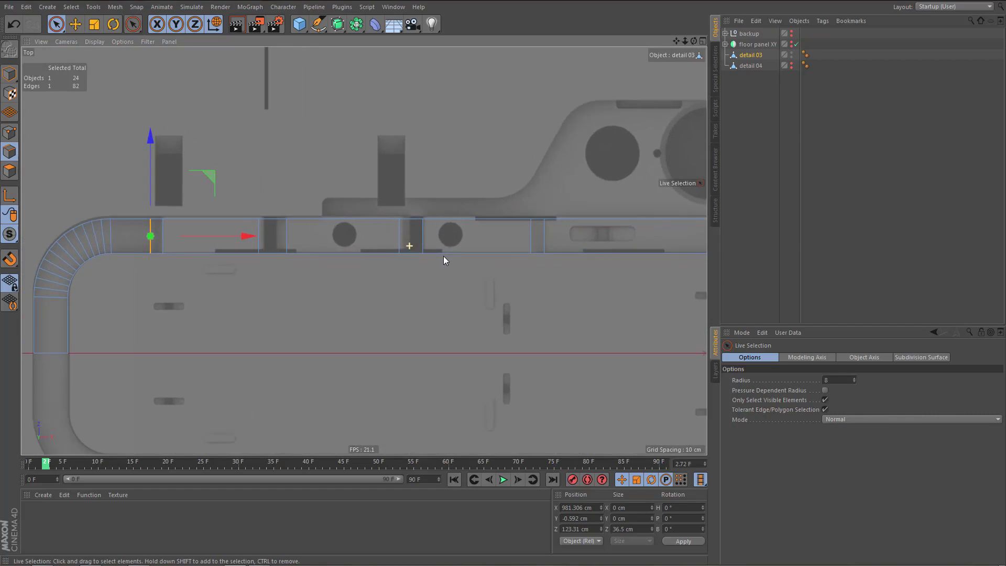
pyautogui.scroll(-3, 443, 258)
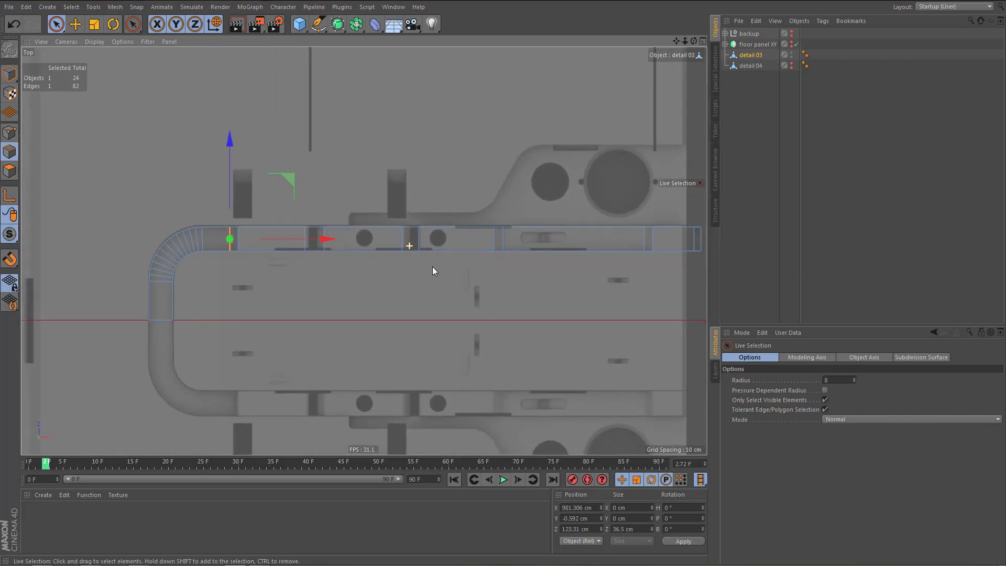
# - Select both long edges of detail 03's raised end section and extrude them down about 10.9 cm
pyautogui.press('F1')
pyautogui.keyDown('alt'); pyautogui.moveTo(422, 205); pyautogui.dragTo(422, 147, button='middle'); pyautogui.keyUp('alt')
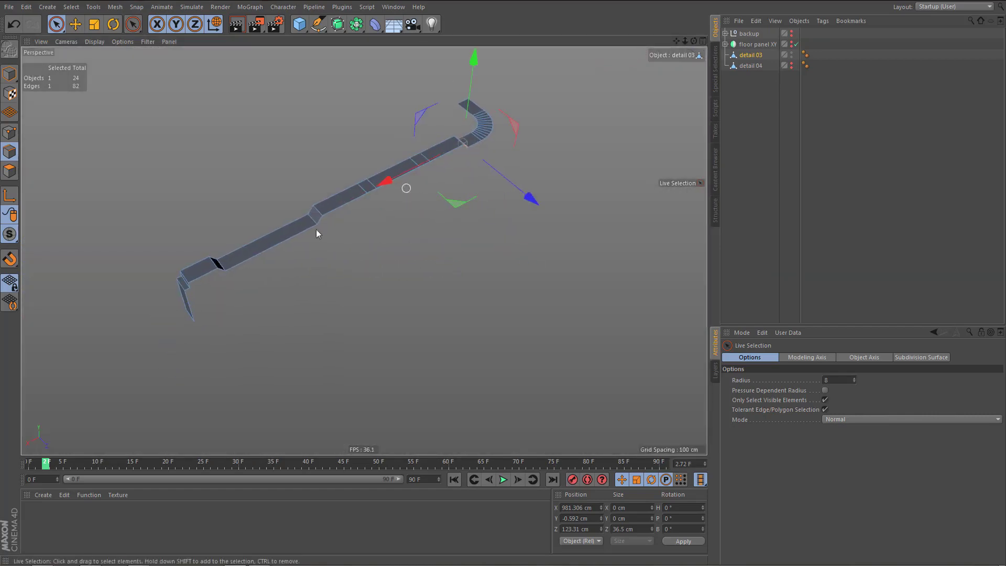
pyautogui.keyDown('alt'); pyautogui.moveTo(224, 264); pyautogui.dragTo(194, 266); pyautogui.keyUp('alt')
pyautogui.scroll(4, 199, 273)
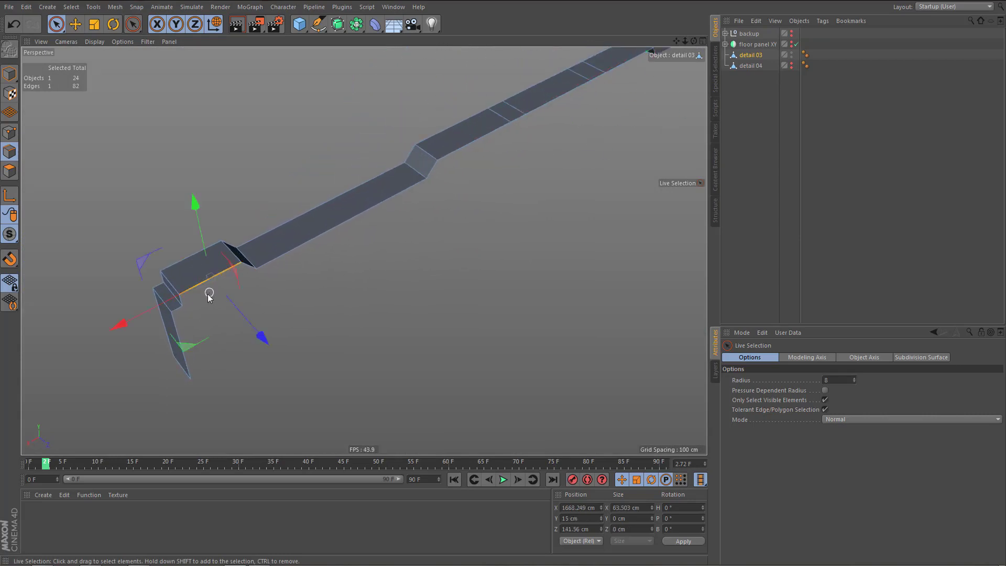
pyautogui.keyDown('alt'); pyautogui.moveTo(227, 267); pyautogui.dragTo(362, 247, button='middle'); pyautogui.keyUp('alt')
pyautogui.scroll(3, 293, 252)
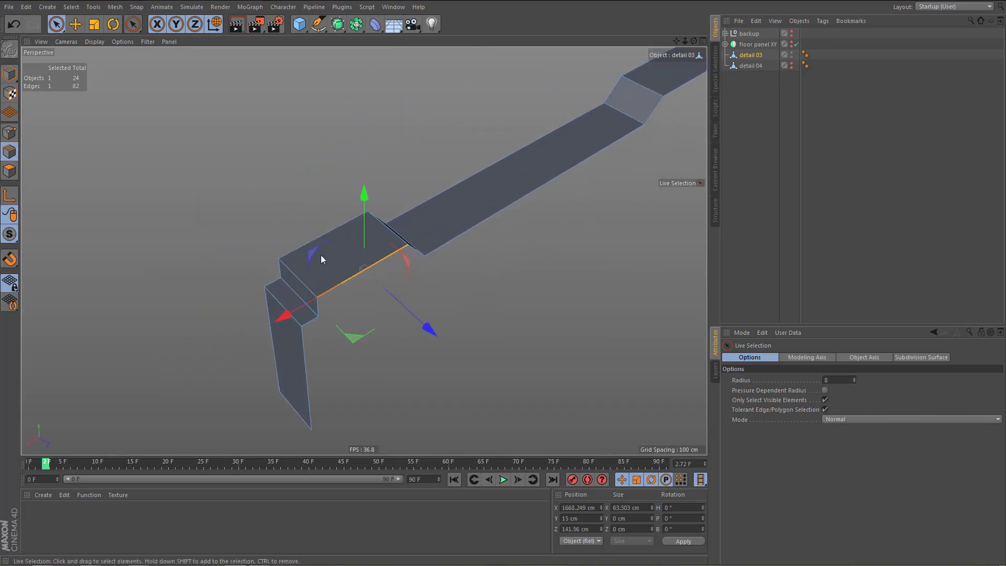
pyautogui.keyDown('alt'); pyautogui.moveTo(344, 292); pyautogui.dragTo(276, 260); pyautogui.keyUp('alt')
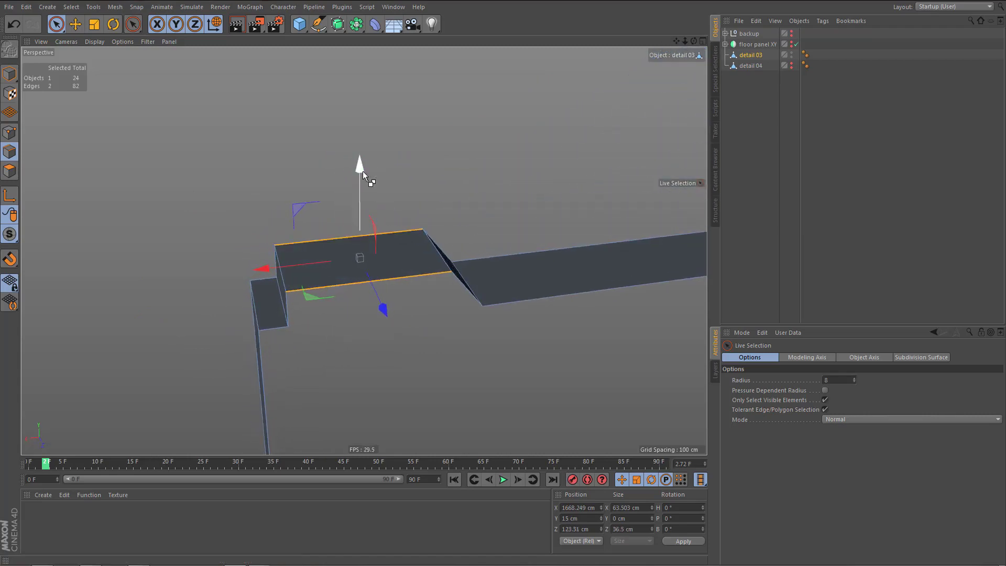
pyautogui.keyDown('ctrl'); pyautogui.moveTo(358, 169); pyautogui.dragTo(368, 193); pyautogui.keyUp('ctrl')
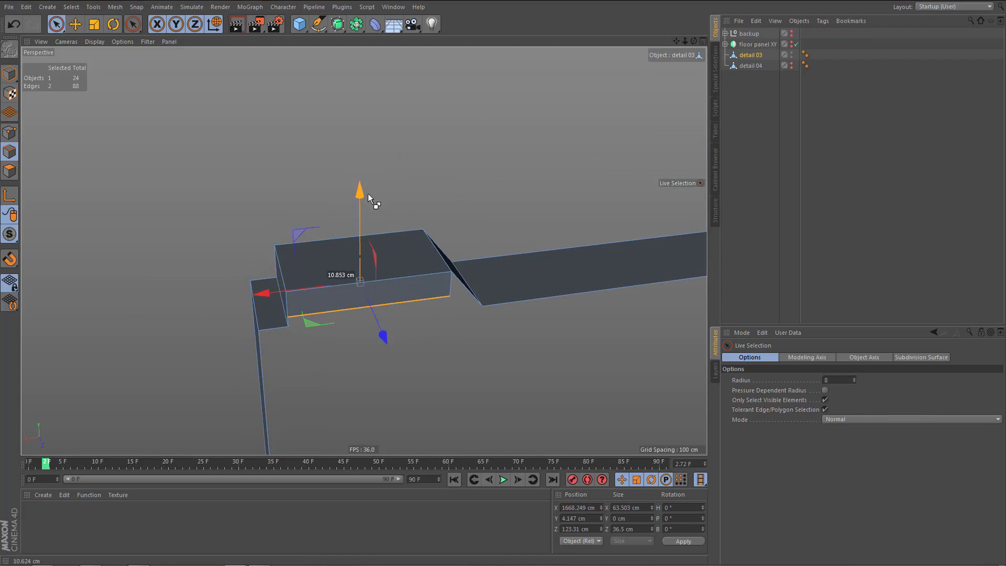
# - Lower the extruded bottom edges of the raised end section to Y 0 cm, level with the small step beside it
pyautogui.middleClick(437, 311)
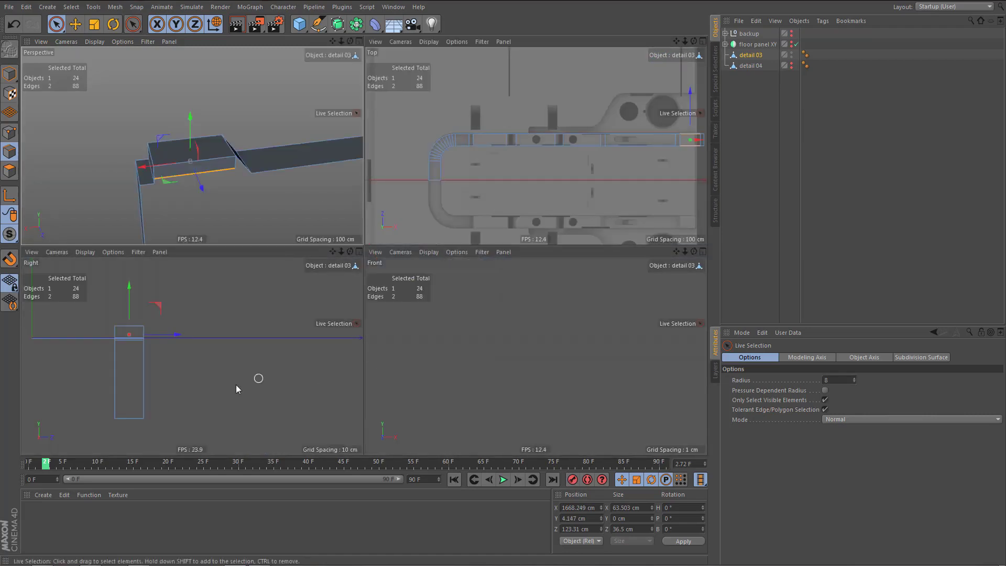
pyautogui.middleClick(237, 389)
pyautogui.moveTo(265, 218)
pyautogui.keyDown('alt'); pyautogui.mouseDown(button='right')
pyautogui.moveTo(339, 213)
pyautogui.moveTo(365, 249)
pyautogui.mouseUp(button='right'); pyautogui.keyUp('alt')
pyautogui.press('e')
pyautogui.moveTo(279, 130); pyautogui.dragTo(283, 206)
pyautogui.scroll(2, 276, 165)
pyautogui.middleClick(232, 171)
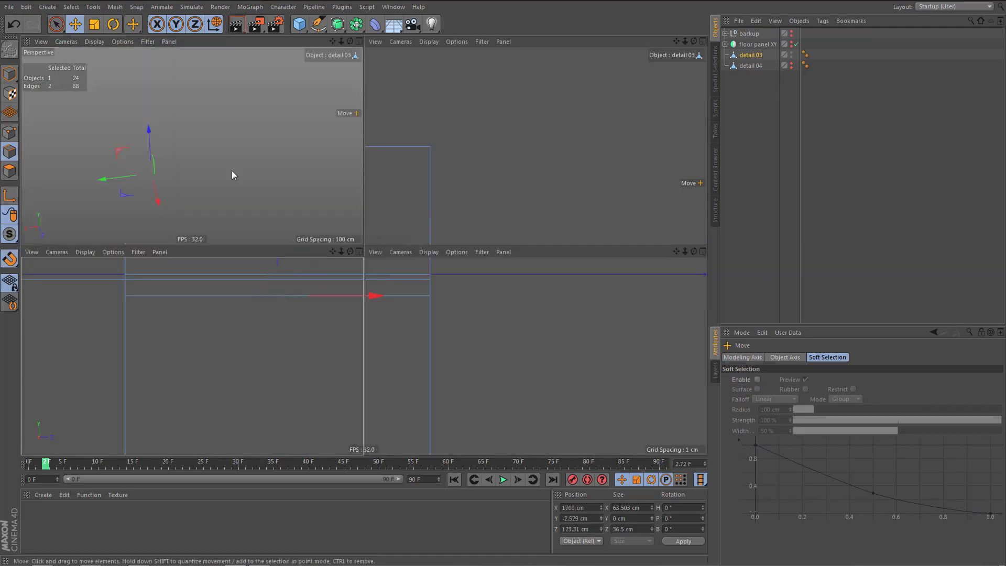
pyautogui.middleClick(203, 145)
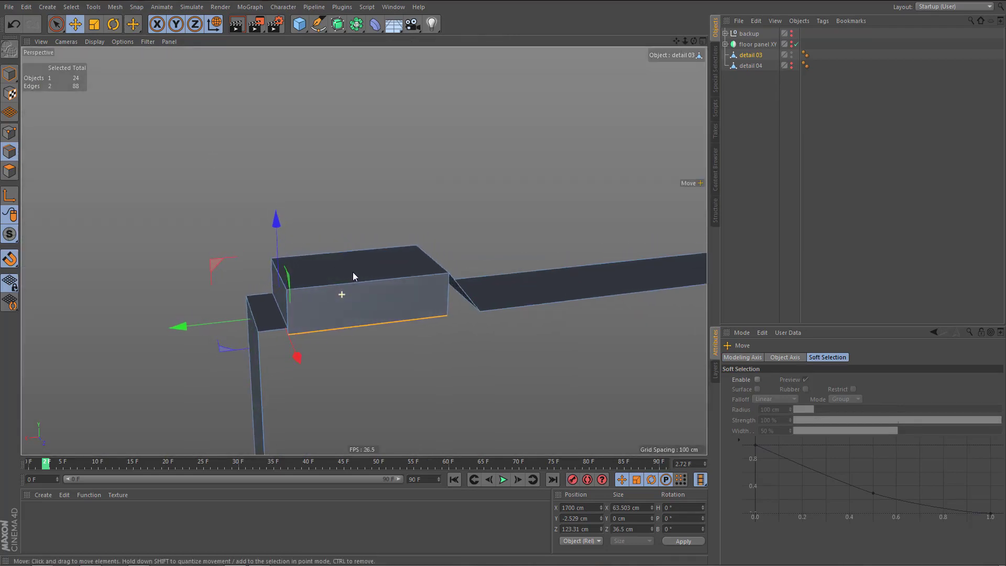
pyautogui.keyDown('alt'); pyautogui.moveTo(353, 272); pyautogui.dragTo(386, 268); pyautogui.keyUp('alt')
pyautogui.keyDown('alt'); pyautogui.moveTo(260, 320); pyautogui.dragTo(301, 303, button='right'); pyautogui.keyUp('alt')
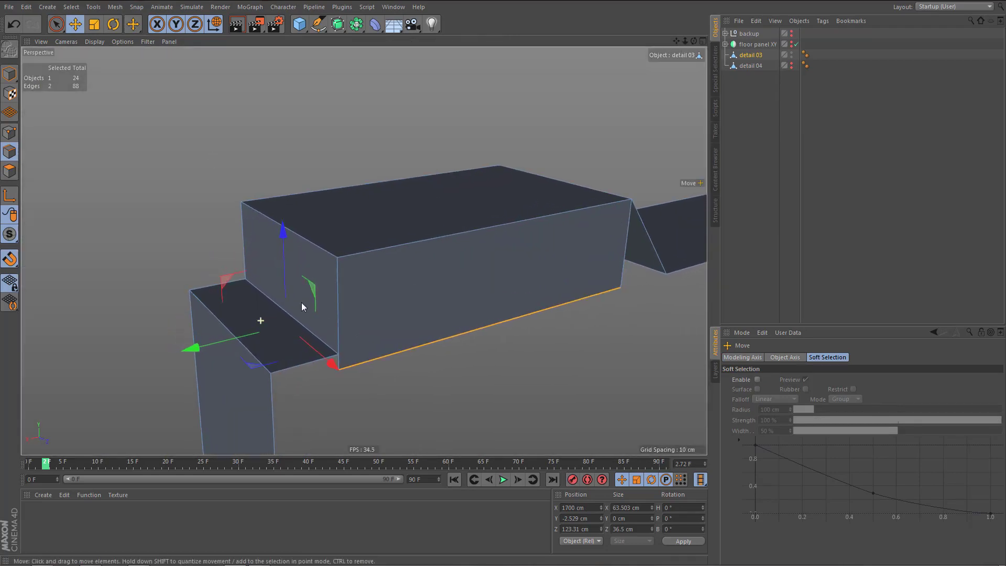
pyautogui.moveTo(287, 243); pyautogui.dragTo(286, 228)
pyautogui.keyDown('alt'); pyautogui.moveTo(278, 240); pyautogui.dragTo(278, 247, button='right'); pyautogui.keyUp('alt')
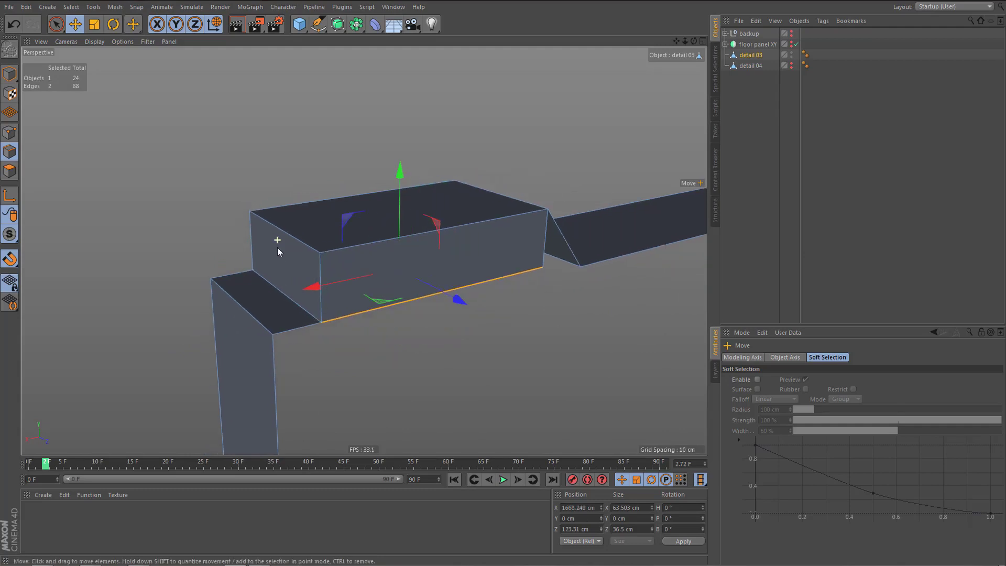
# - Weld the lower corners of both new side walls to the foot of the sloped face with the Polygon Pen
pyautogui.keyDown('alt'); pyautogui.moveTo(304, 250); pyautogui.dragTo(220, 310); pyautogui.keyUp('alt')
pyautogui.press('m')
pyautogui.press('e')
pyautogui.moveTo(391, 285); pyautogui.dragTo(431, 290)
pyautogui.moveTo(337, 264)
pyautogui.keyDown('alt'); pyautogui.mouseDown()
pyautogui.moveTo(514, 272)
pyautogui.moveTo(386, 326)
pyautogui.moveTo(348, 322)
pyautogui.moveTo(506, 301)
pyautogui.mouseUp(); pyautogui.keyUp('alt')
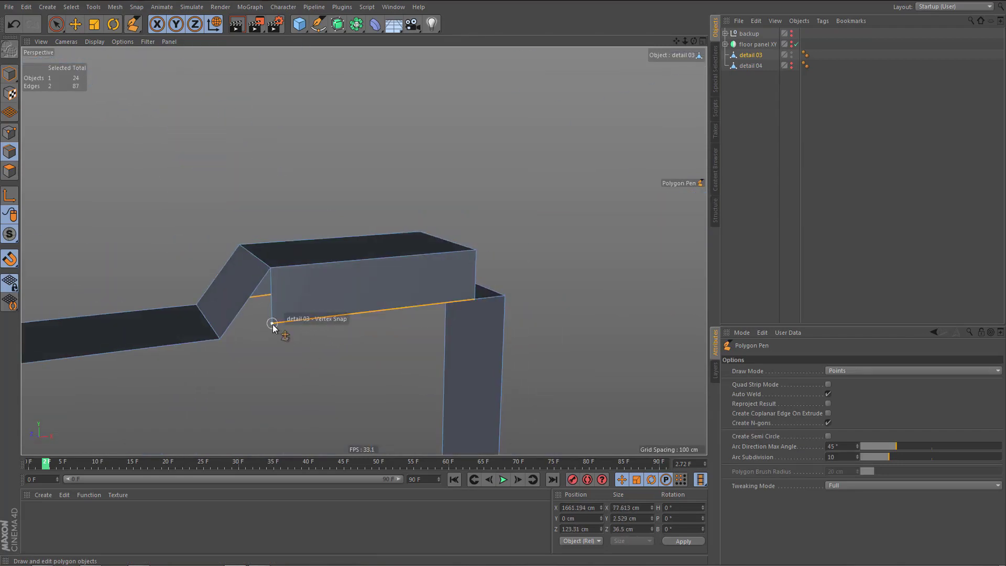
pyautogui.moveTo(273, 324); pyautogui.dragTo(215, 340)
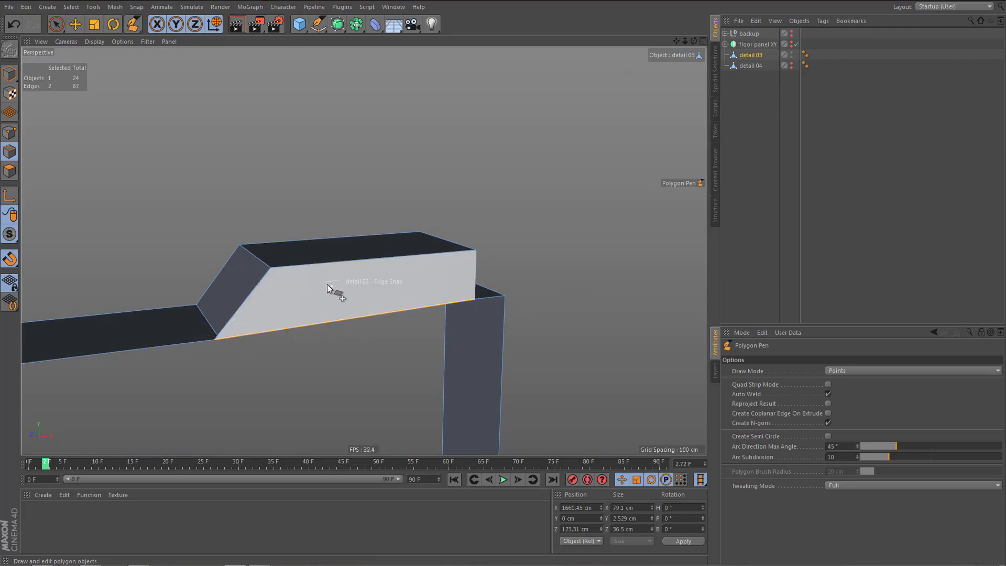
pyautogui.keyDown('alt'); pyautogui.moveTo(328, 288); pyautogui.dragTo(270, 310); pyautogui.keyUp('alt')
pyautogui.hotkey('ctrl', 'z')
pyautogui.scroll(3, 287, 322)
pyautogui.scroll(-3, 341, 318)
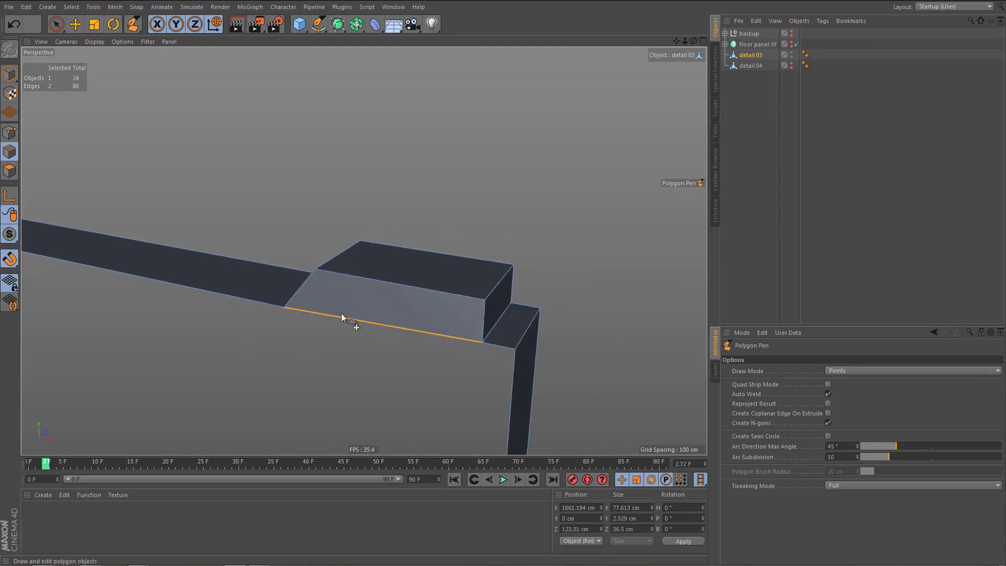
# - Select the edge where the raised end section meets the small step and check its Y position
pyautogui.keyDown('alt'); pyautogui.moveTo(342, 317); pyautogui.dragTo(380, 314); pyautogui.keyUp('alt')
pyautogui.press('e')
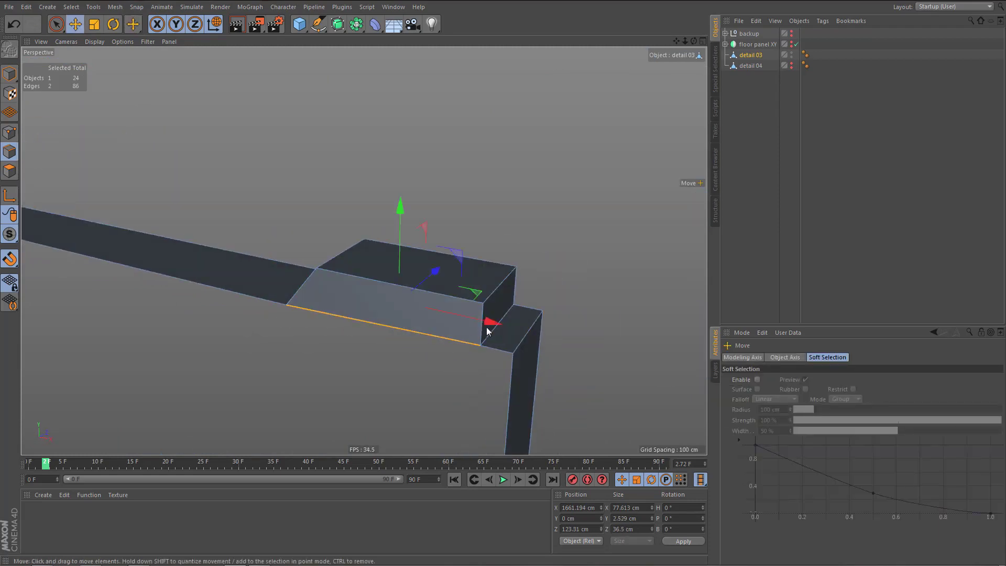
pyautogui.click(504, 320)
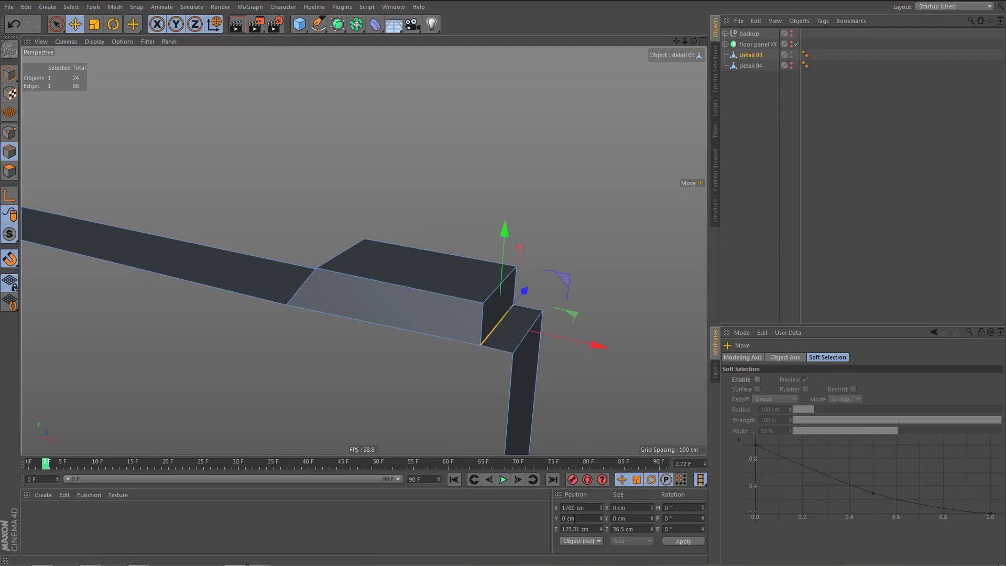
pyautogui.keyDown('alt'); pyautogui.moveTo(433, 369); pyautogui.dragTo(346, 335); pyautogui.keyUp('alt')
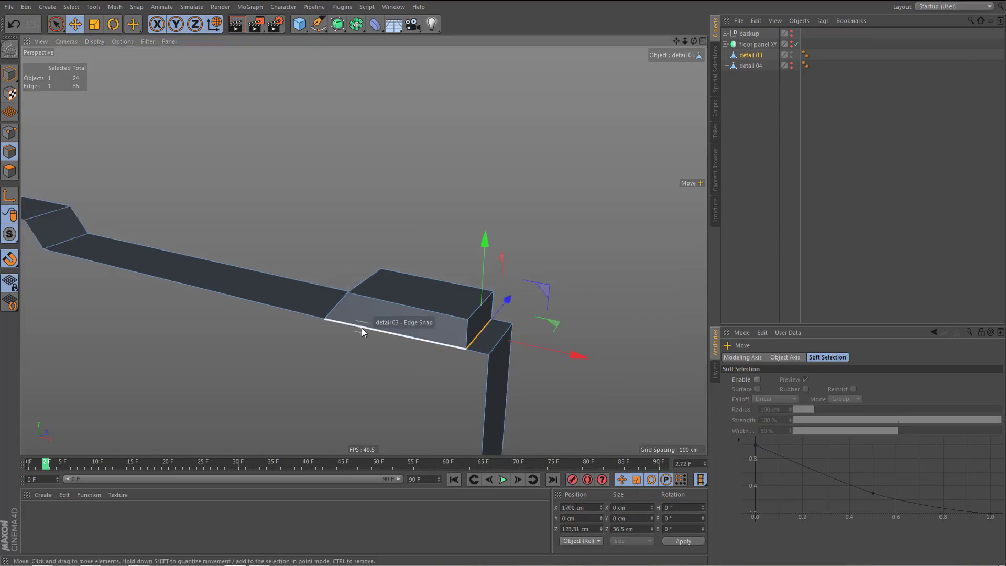
# - Select the lower long edges of detail 03's raised end section and adjoining recessed section on both sides, and set their Y size to 0 cm
pyautogui.click(361, 328)
pyautogui.keyDown('alt'); pyautogui.moveTo(260, 317); pyautogui.dragTo(481, 363, button='middle'); pyautogui.keyUp('alt')
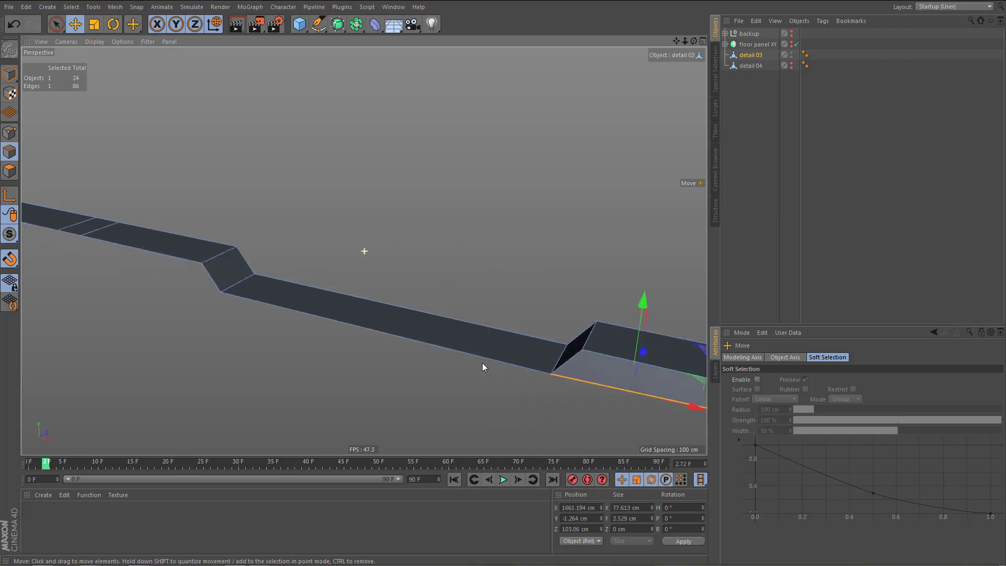
pyautogui.keyDown('shift'); pyautogui.click(314, 319); pyautogui.keyUp('shift')
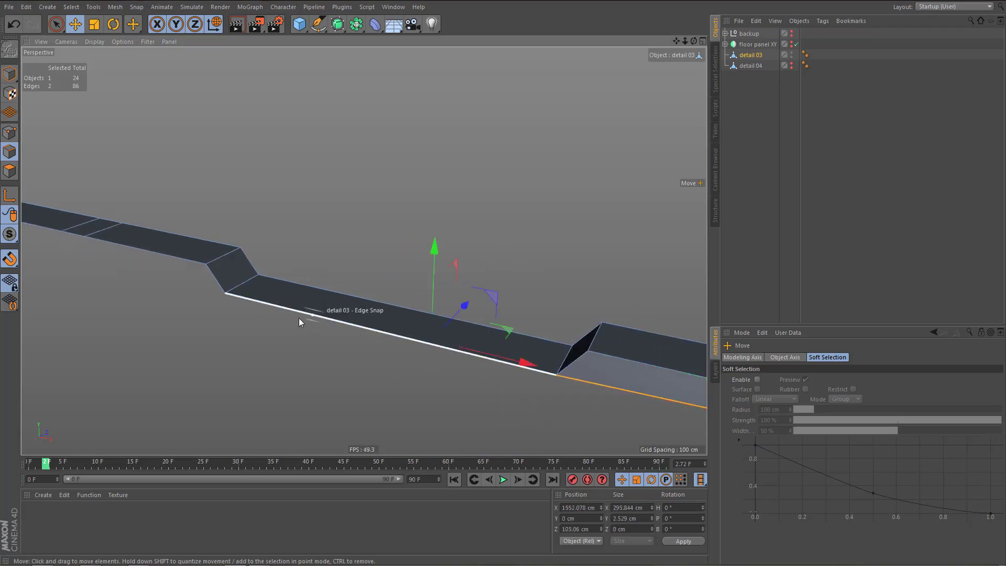
pyautogui.keyDown('shift'); pyautogui.click(278, 281); pyautogui.keyUp('shift')
pyautogui.keyDown('alt'); pyautogui.moveTo(278, 281); pyautogui.dragTo(147, 315); pyautogui.keyUp('alt')
pyautogui.keyDown('alt'); pyautogui.moveTo(147, 315); pyautogui.dragTo(320, 317, button='middle'); pyautogui.keyUp('alt')
pyautogui.keyDown('shift'); pyautogui.click(253, 351); pyautogui.keyUp('shift')
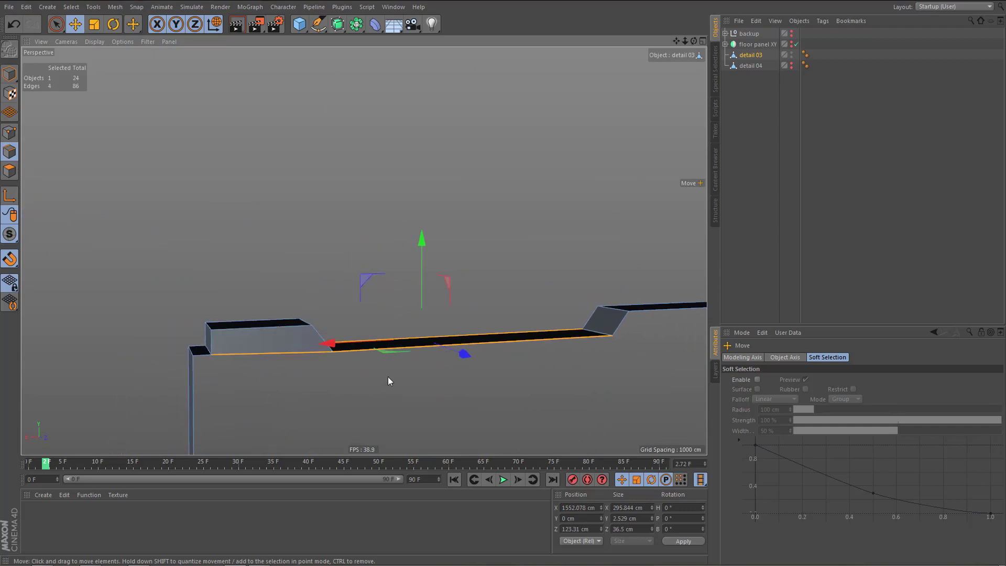
pyautogui.scroll(1, 388, 376)
pyautogui.click(643, 517)
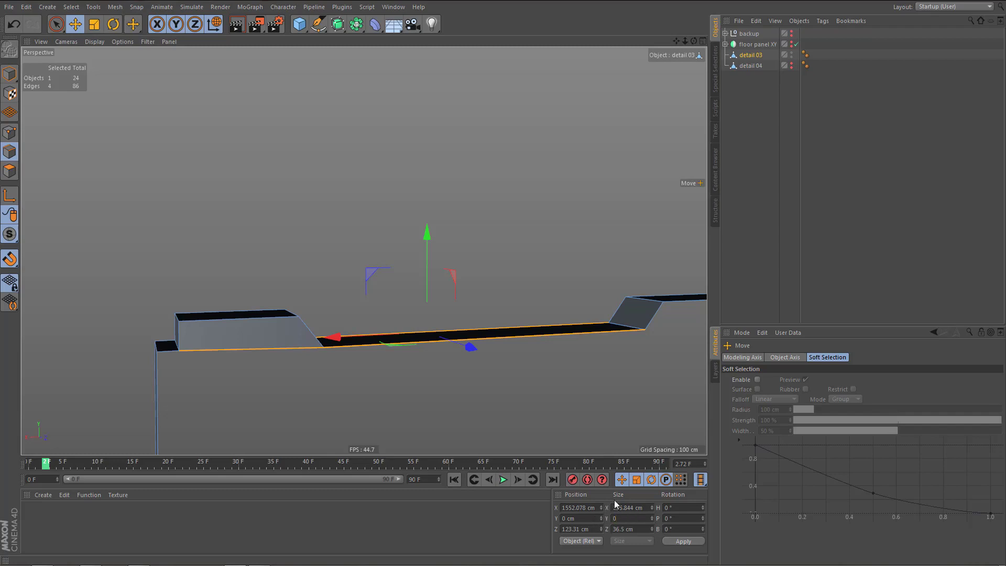
pyautogui.write('0')
pyautogui.press('Return')
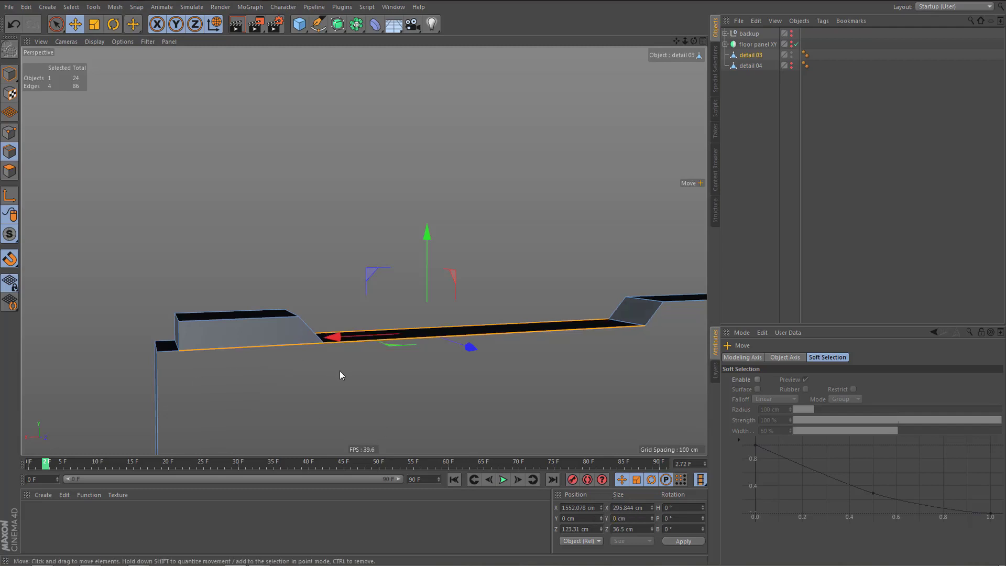
# - Select both long edge runs of detail 03's middle raised section and extrude them down about 12 cm
pyautogui.keyDown('alt'); pyautogui.moveTo(340, 372); pyautogui.dragTo(376, 317); pyautogui.keyUp('alt')
pyautogui.click(378, 301)
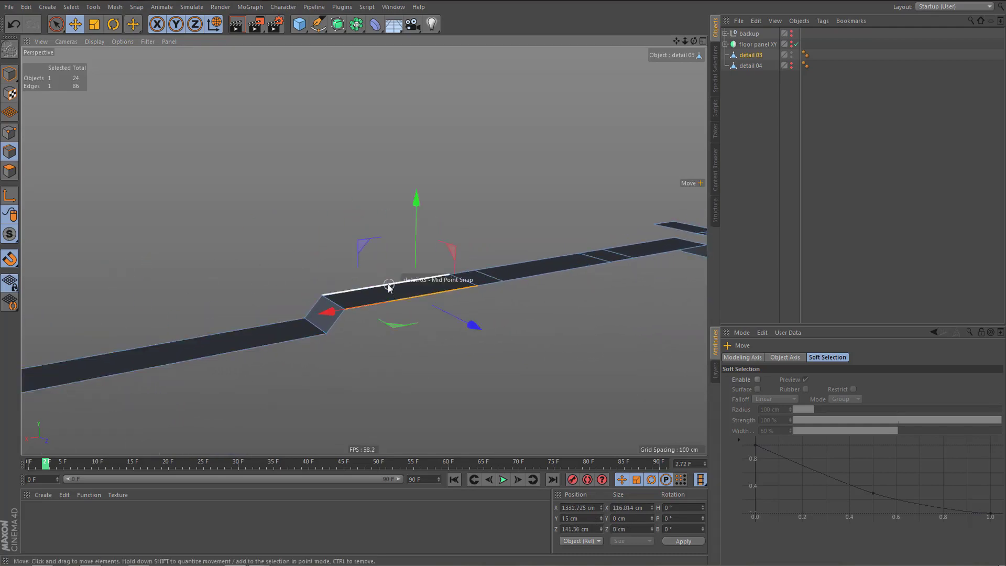
pyautogui.keyDown('shift'); pyautogui.click(389, 287); pyautogui.keyUp('shift')
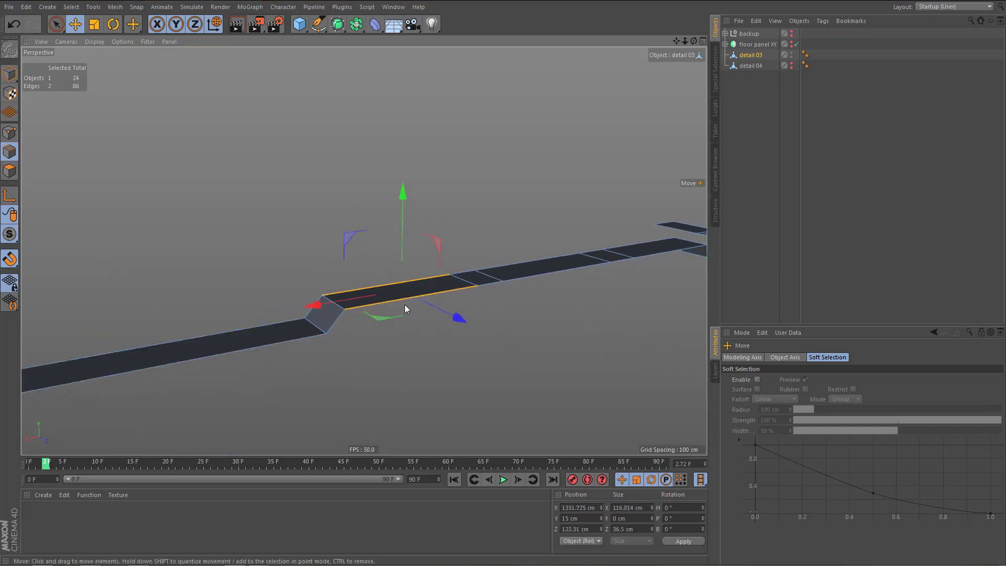
pyautogui.doubleClick(518, 261)
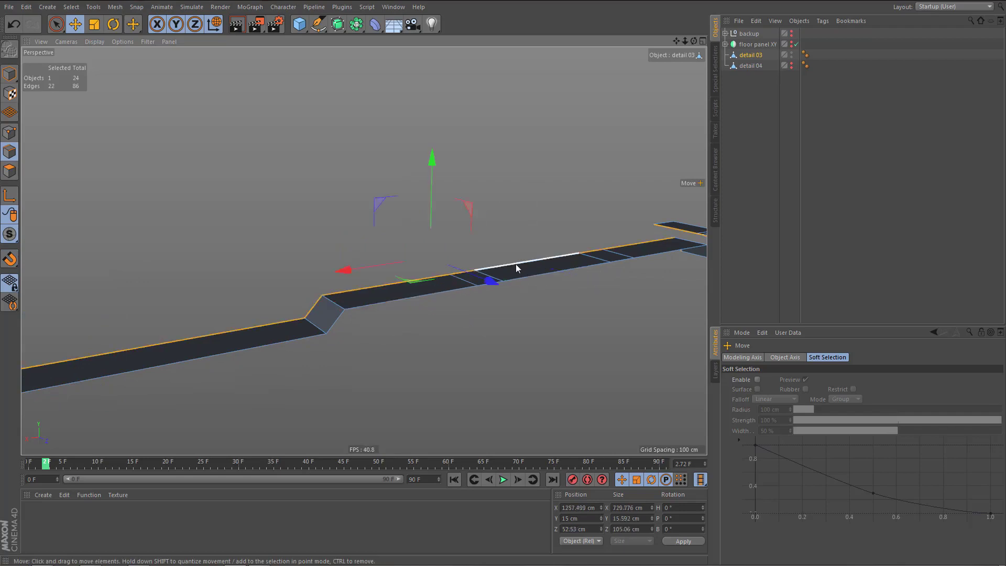
pyautogui.click(354, 292)
pyautogui.keyDown('ctrl'); pyautogui.keyDown('shift'); pyautogui.click(647, 244); pyautogui.keyUp('shift'); pyautogui.keyUp('ctrl')
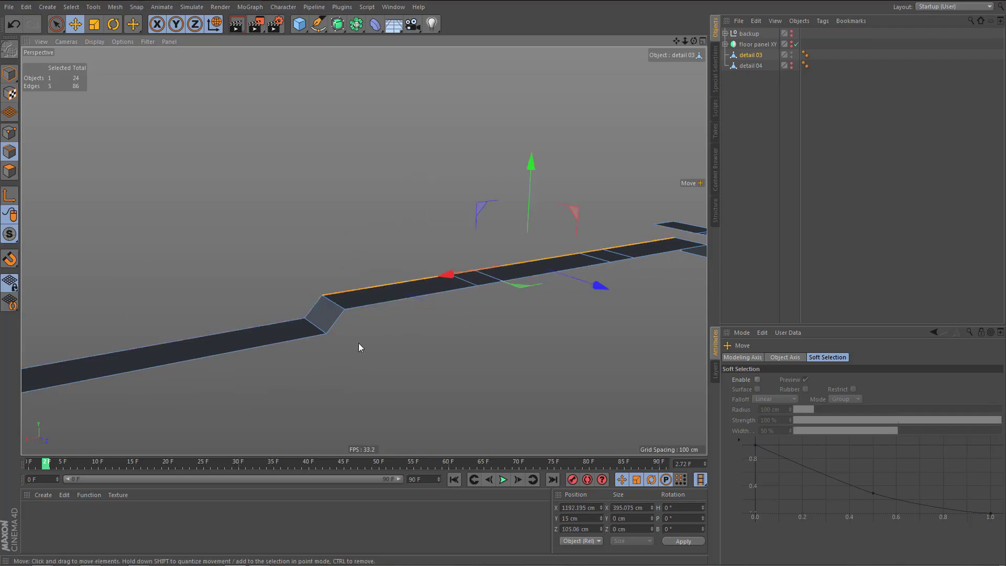
pyautogui.keyDown('shift'); pyautogui.click(393, 298); pyautogui.keyUp('shift')
pyautogui.keyDown('ctrl'); pyautogui.keyDown('shift'); pyautogui.click(666, 251); pyautogui.keyUp('shift'); pyautogui.keyUp('ctrl')
pyautogui.keyDown('alt'); pyautogui.moveTo(457, 323); pyautogui.dragTo(427, 323, button='right'); pyautogui.keyUp('alt')
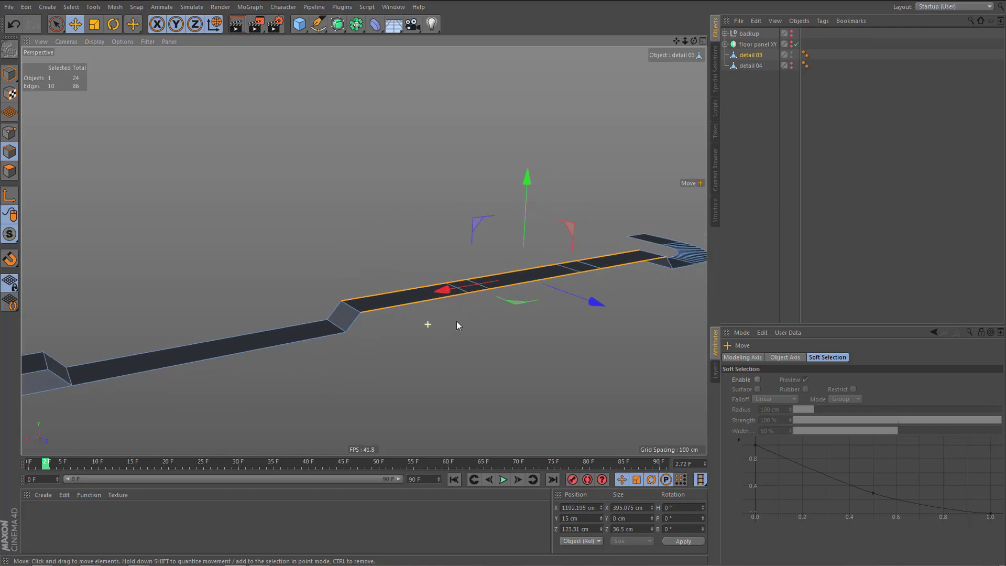
pyautogui.keyDown('alt'); pyautogui.moveTo(445, 320); pyautogui.dragTo(383, 340, button='middle'); pyautogui.keyUp('alt')
pyautogui.keyDown('ctrl'); pyautogui.moveTo(472, 214); pyautogui.dragTo(464, 216); pyautogui.keyUp('ctrl')
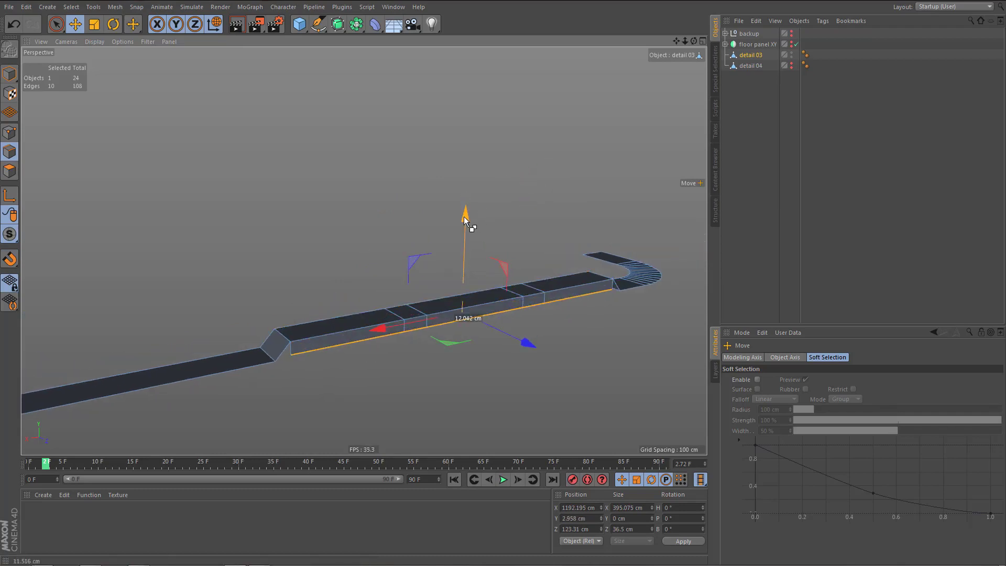
# - Set the Y position of the middle raised section's extruded bottom edges to 0 cm
pyautogui.click(589, 521)
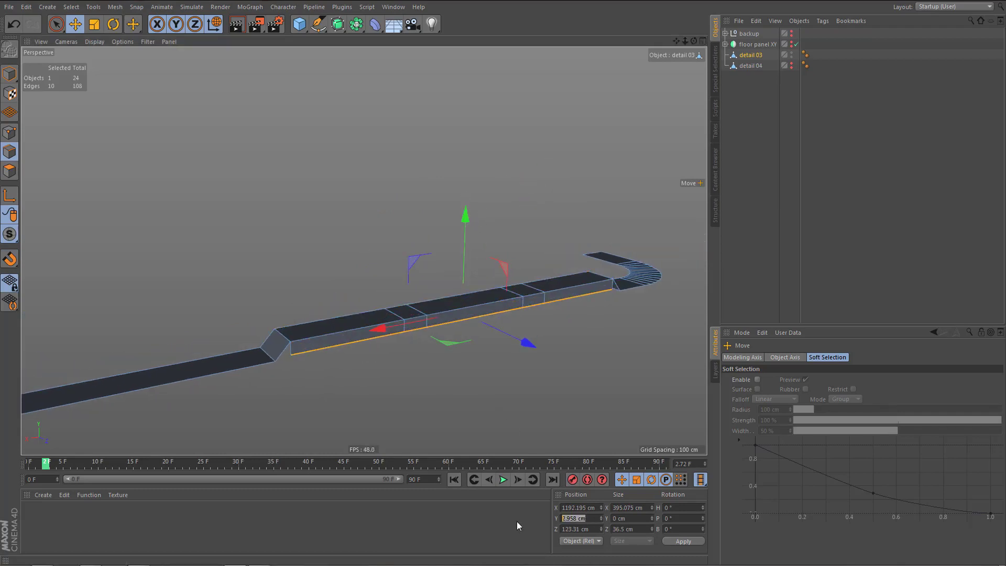
pyautogui.write('0')
pyautogui.press('Return')
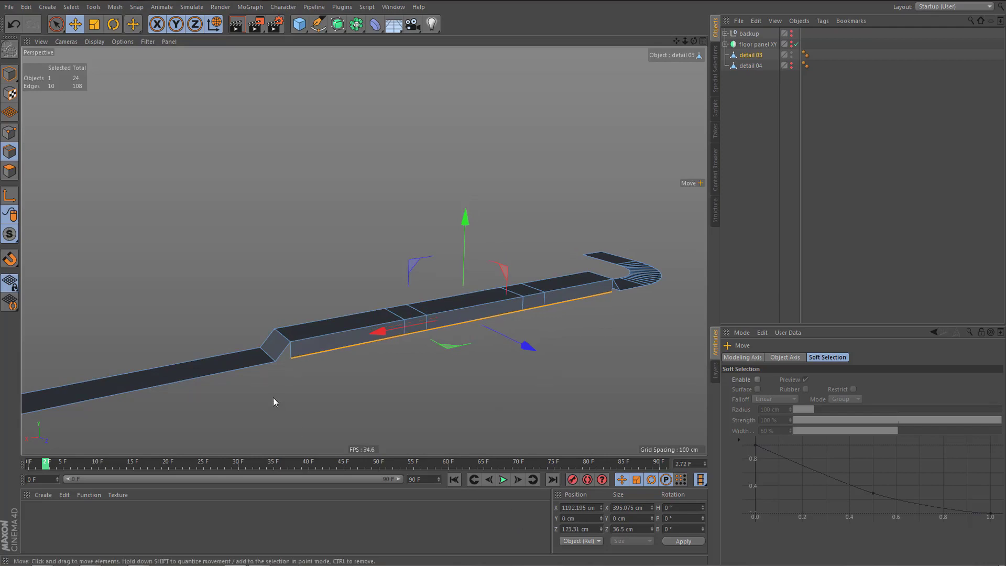
# - Weld the lower side-wall corners to the foot of the sloped face beside the straight recessed section with the Polygon Pen
pyautogui.keyDown('alt'); pyautogui.moveTo(278, 356); pyautogui.dragTo(456, 364, button='right'); pyautogui.keyUp('alt')
pyautogui.press('m')
pyautogui.press('e')
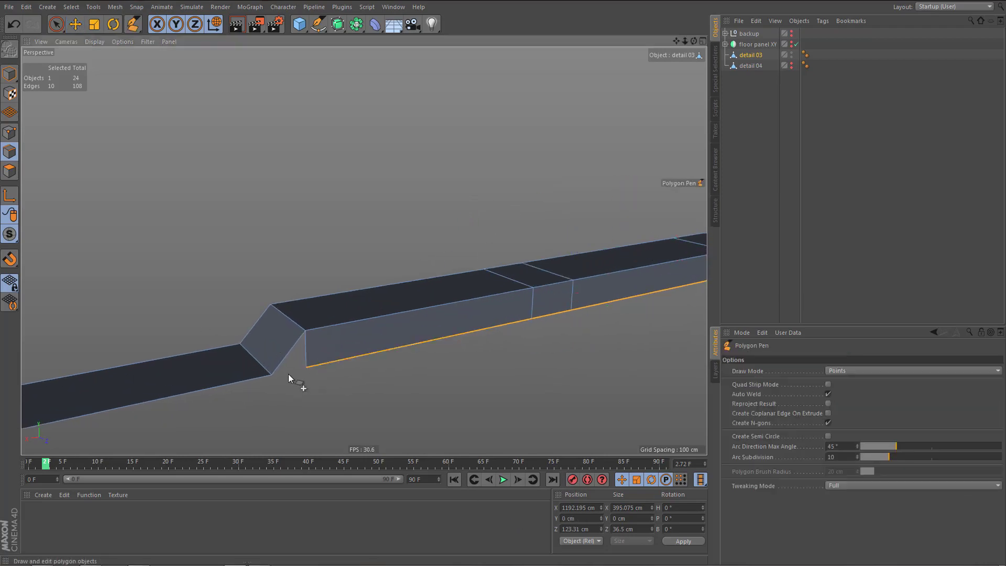
pyautogui.moveTo(306, 369); pyautogui.dragTo(272, 374)
pyautogui.keyDown('alt'); pyautogui.moveTo(309, 339); pyautogui.dragTo(488, 337); pyautogui.keyUp('alt')
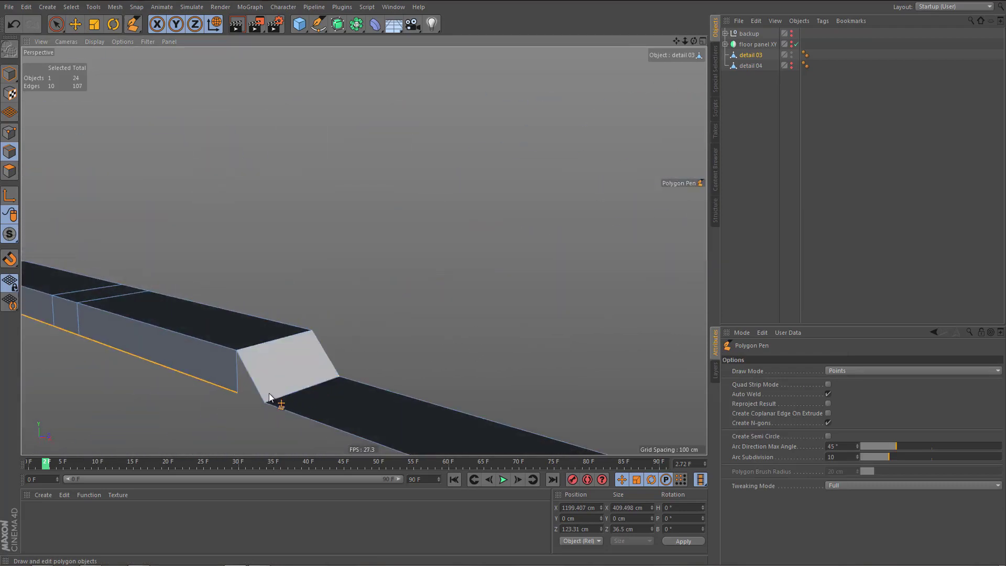
pyautogui.moveTo(237, 392); pyautogui.dragTo(265, 407)
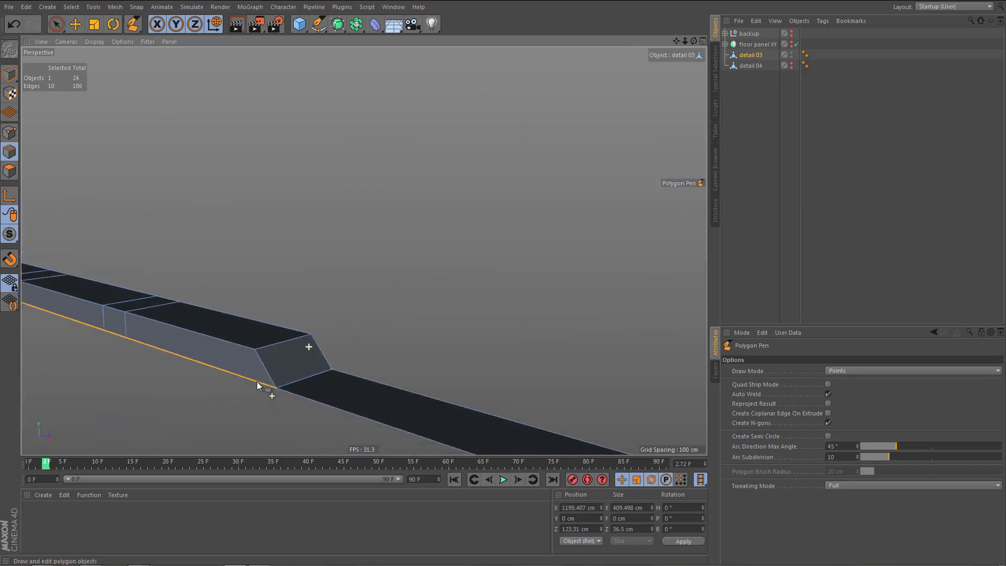
# - Weld the lower side-wall corners at the curved end to the foot of the sloped face there
pyautogui.keyDown('alt'); pyautogui.moveTo(257, 386); pyautogui.dragTo(744, 428, button='middle'); pyautogui.keyUp('alt')
pyautogui.keyDown('alt'); pyautogui.moveTo(250, 313); pyautogui.dragTo(391, 336, button='right'); pyautogui.keyUp('alt')
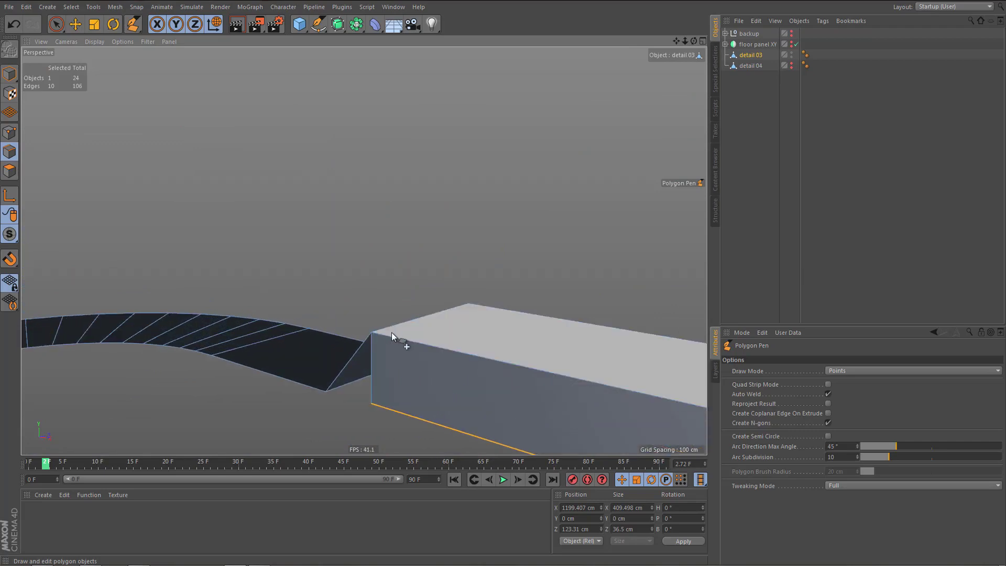
pyautogui.keyDown('alt'); pyautogui.moveTo(392, 336); pyautogui.dragTo(437, 397); pyautogui.keyUp('alt')
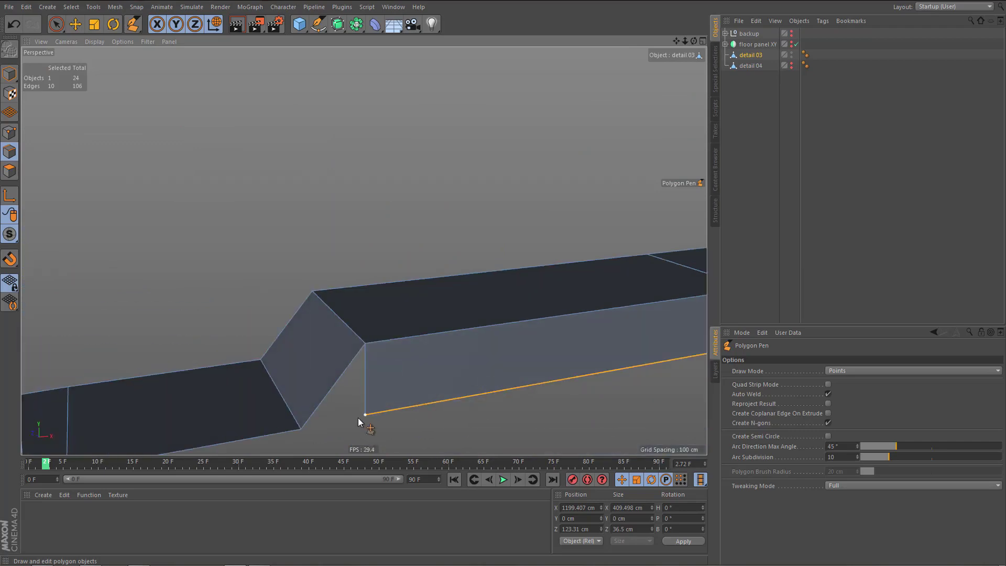
pyautogui.moveTo(359, 418); pyautogui.dragTo(305, 434)
pyautogui.keyDown('alt'); pyautogui.moveTo(292, 341); pyautogui.dragTo(346, 373); pyautogui.keyUp('alt')
pyautogui.moveTo(258, 371); pyautogui.dragTo(315, 365)
# - Clear the edge selection and move detail 03's axis to the object's bottom at Z 0 cm using Axis Center with Y at -100%
pyautogui.keyDown('alt'); pyautogui.moveTo(353, 321); pyautogui.dragTo(317, 381, button='right'); pyautogui.keyUp('alt')
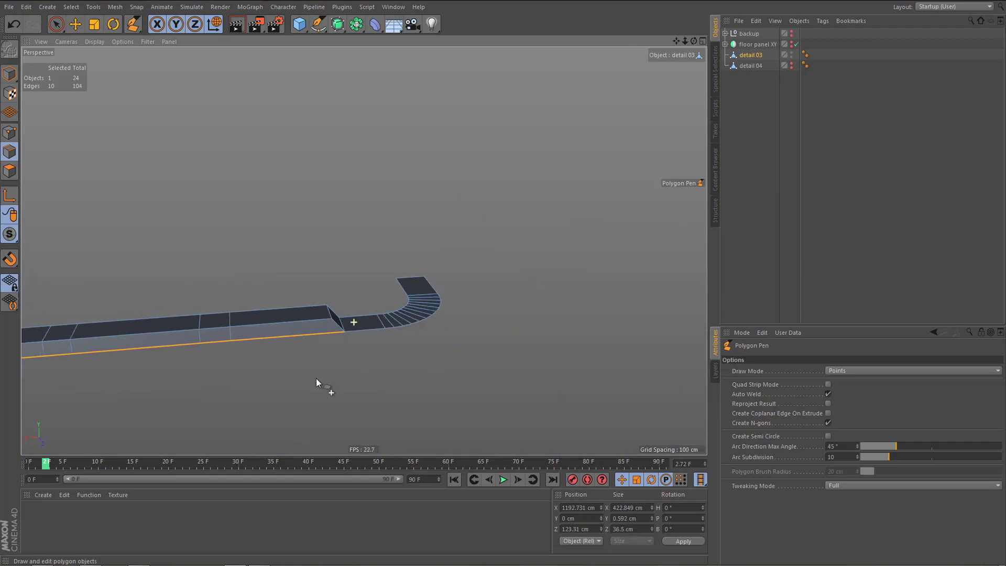
pyautogui.keyDown('alt'); pyautogui.moveTo(359, 328); pyautogui.dragTo(527, 276, button='middle'); pyautogui.keyUp('alt')
pyautogui.keyDown('alt'); pyautogui.moveTo(497, 288); pyautogui.dragTo(475, 327, button='right'); pyautogui.keyUp('alt')
pyautogui.keyDown('alt'); pyautogui.moveTo(526, 361); pyautogui.dragTo(348, 341); pyautogui.keyUp('alt')
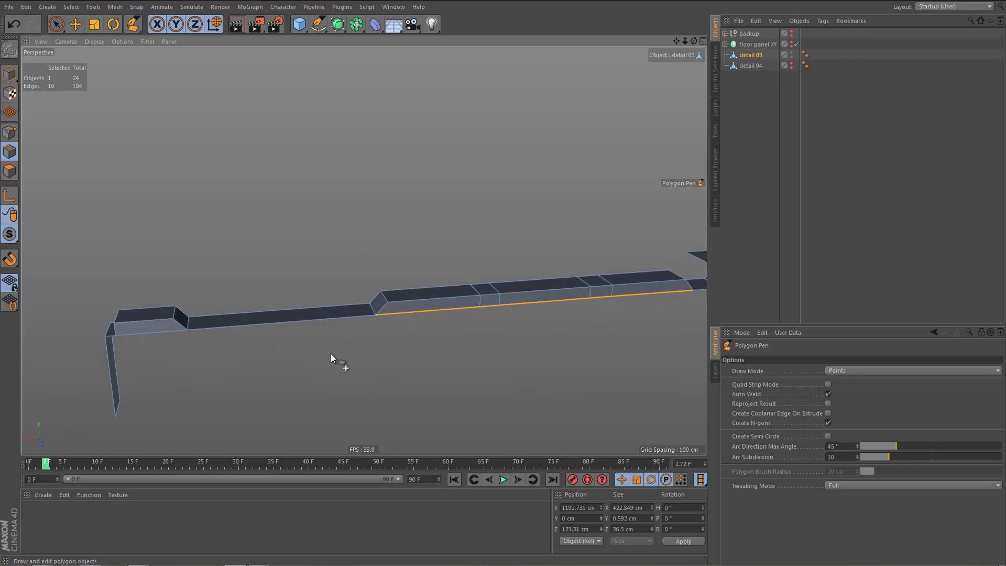
pyautogui.keyDown('alt'); pyautogui.moveTo(259, 299); pyautogui.dragTo(290, 346); pyautogui.keyUp('alt')
pyautogui.scroll(-2, 291, 344)
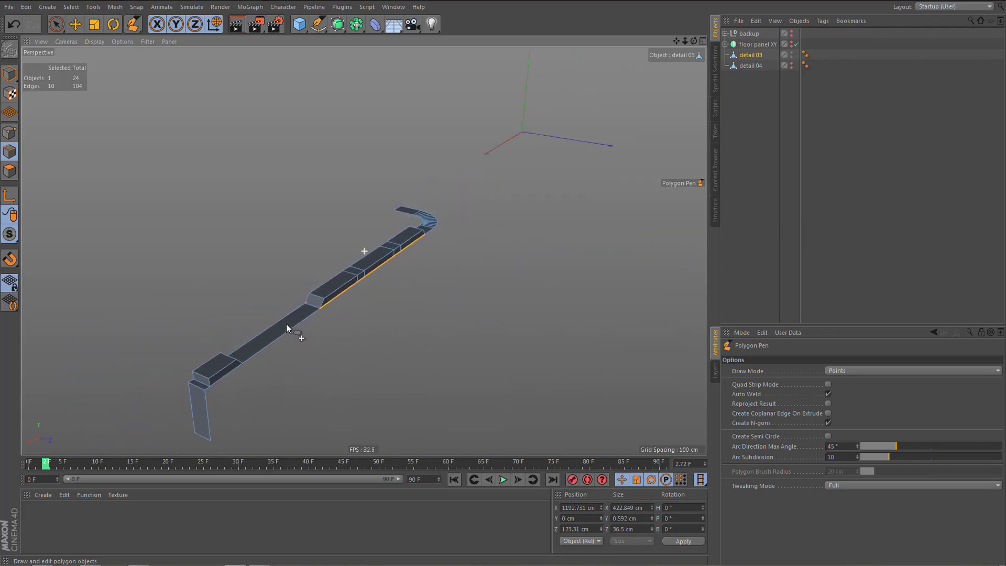
pyautogui.keyDown('alt'); pyautogui.moveTo(291, 342); pyautogui.dragTo(288, 331, button='middle'); pyautogui.keyUp('alt')
pyautogui.hotkey('ctrl', 'shift', 'a')
pyautogui.press('Return')
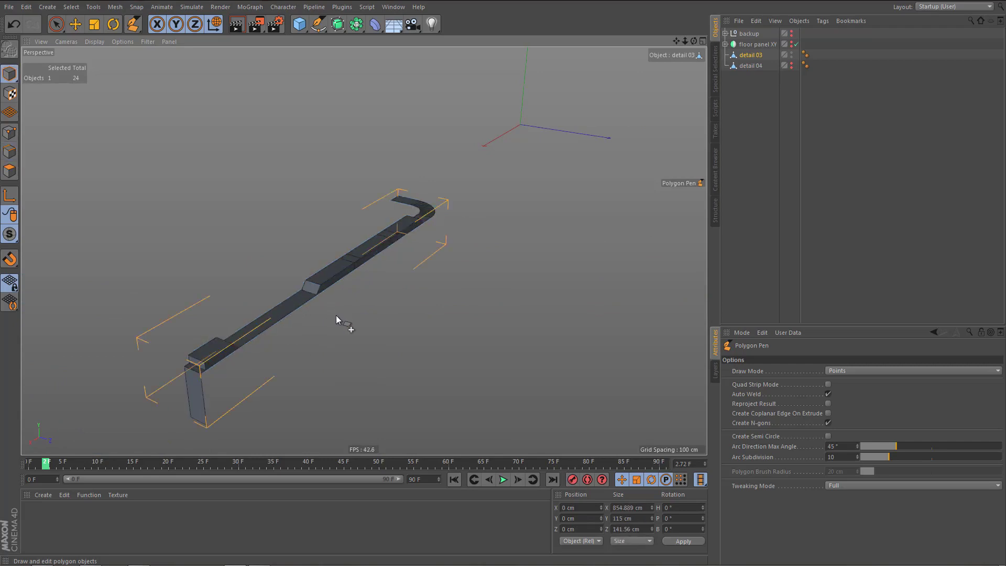
pyautogui.hotkey('shift', 'a')
pyautogui.press('a')
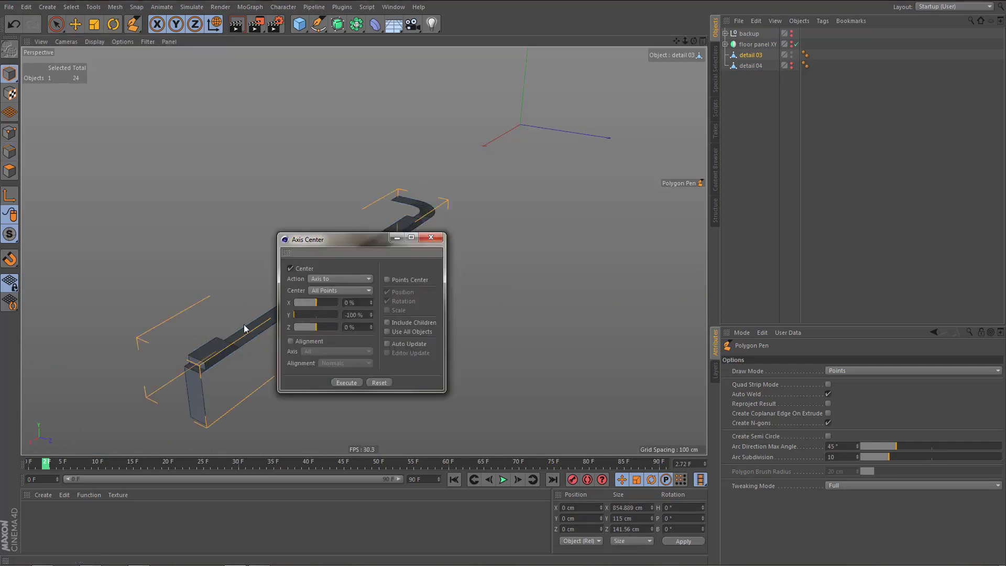
pyautogui.moveTo(276, 327); pyautogui.dragTo(277, 327)
pyautogui.click(432, 239)
pyautogui.press('e')
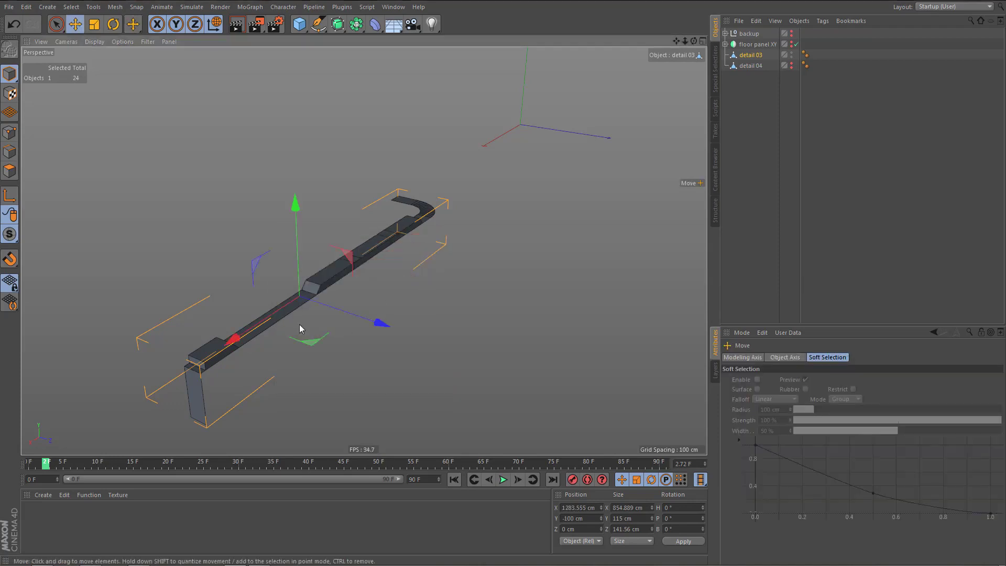
# - Select the lower border edges along both sides of detail 03, including the curved end, and extrude them down about 35 cm
pyautogui.moveTo(315, 307)
pyautogui.keyDown('alt'); pyautogui.mouseDown()
pyautogui.moveTo(414, 304)
pyautogui.moveTo(304, 304)
pyautogui.mouseUp(); pyautogui.keyUp('alt')
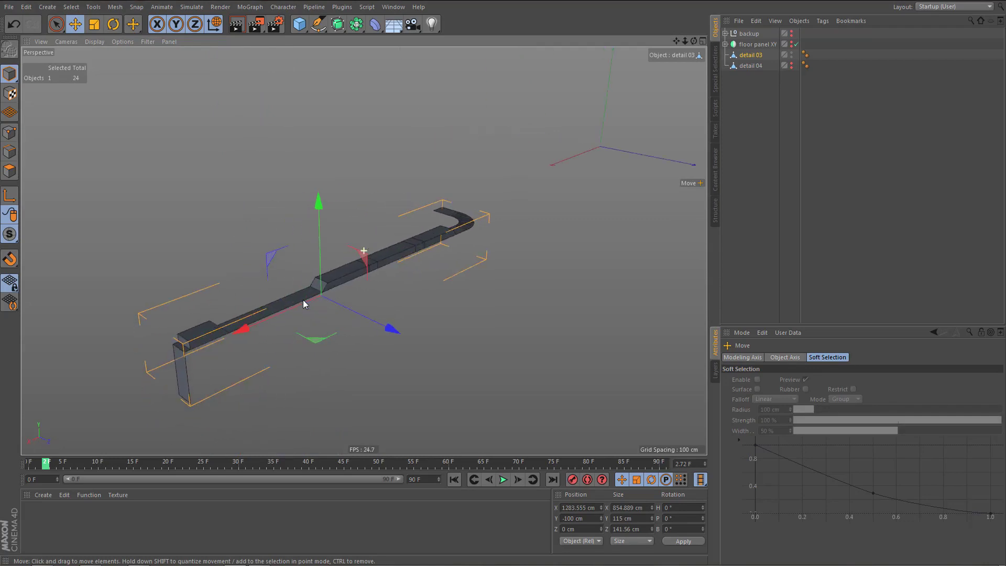
pyautogui.press('Return')
pyautogui.scroll(3, 283, 330)
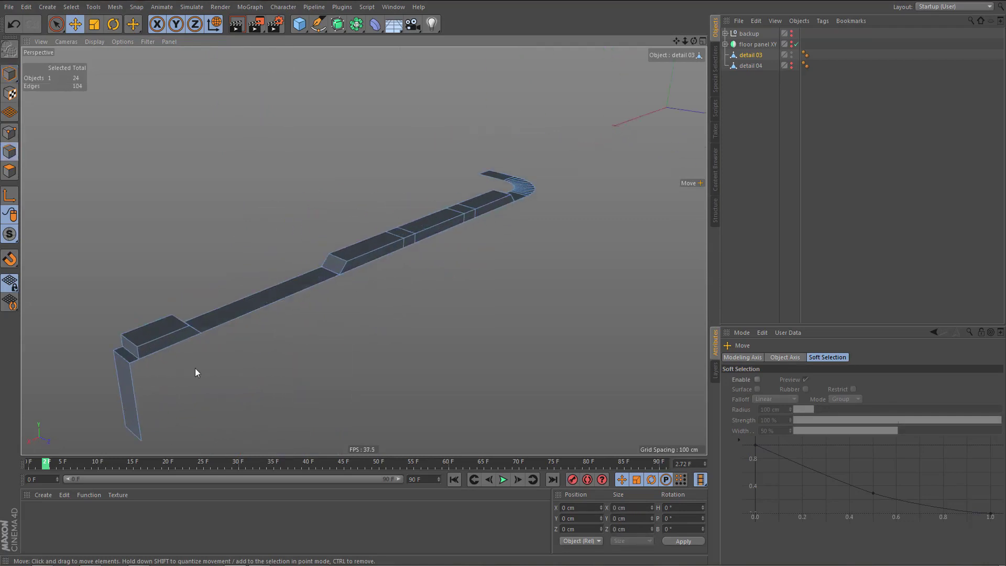
pyautogui.click(253, 312)
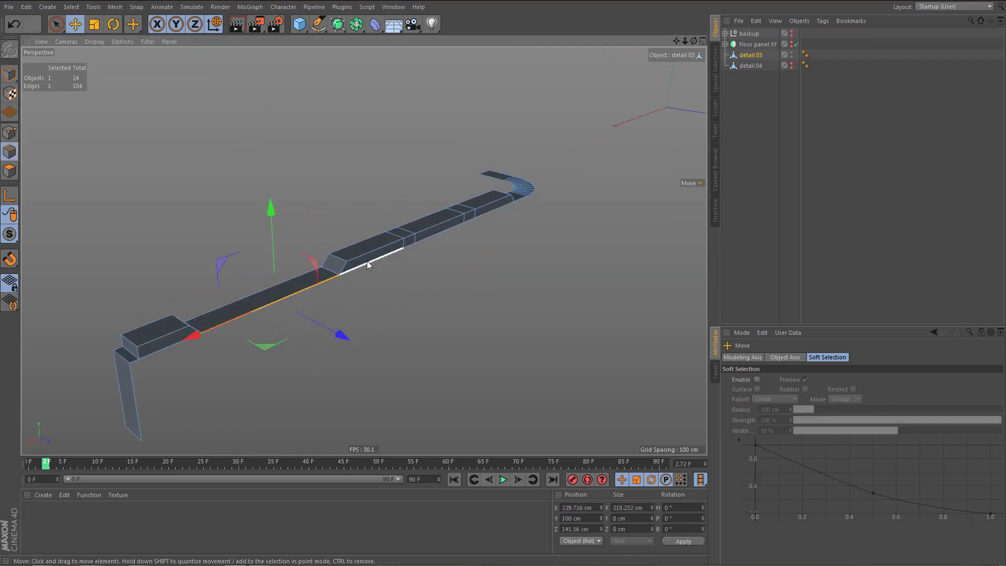
pyautogui.keyDown('shift'); pyautogui.moveTo(366, 260); pyautogui.dragTo(494, 213); pyautogui.keyUp('shift')
pyautogui.keyDown('shift'); pyautogui.click(521, 199); pyautogui.keyUp('shift')
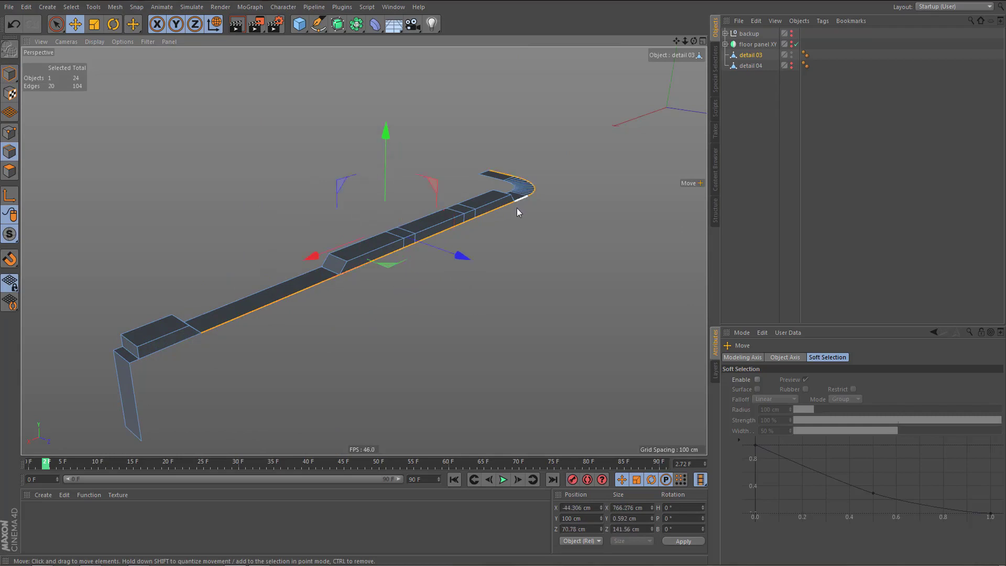
pyautogui.keyDown('shift'); pyautogui.click(164, 348); pyautogui.keyUp('shift')
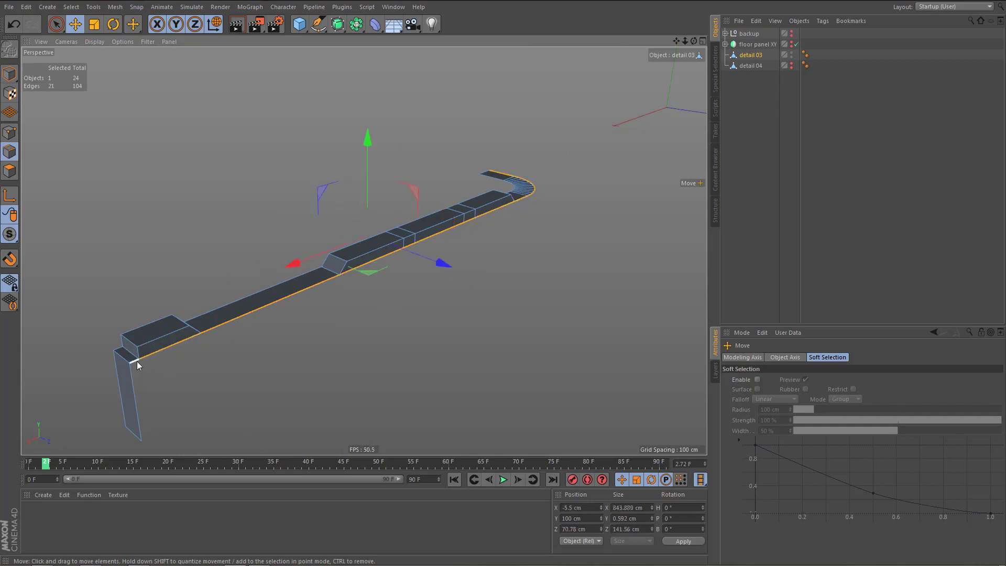
pyautogui.keyDown('shift'); pyautogui.click(136, 361); pyautogui.keyUp('shift')
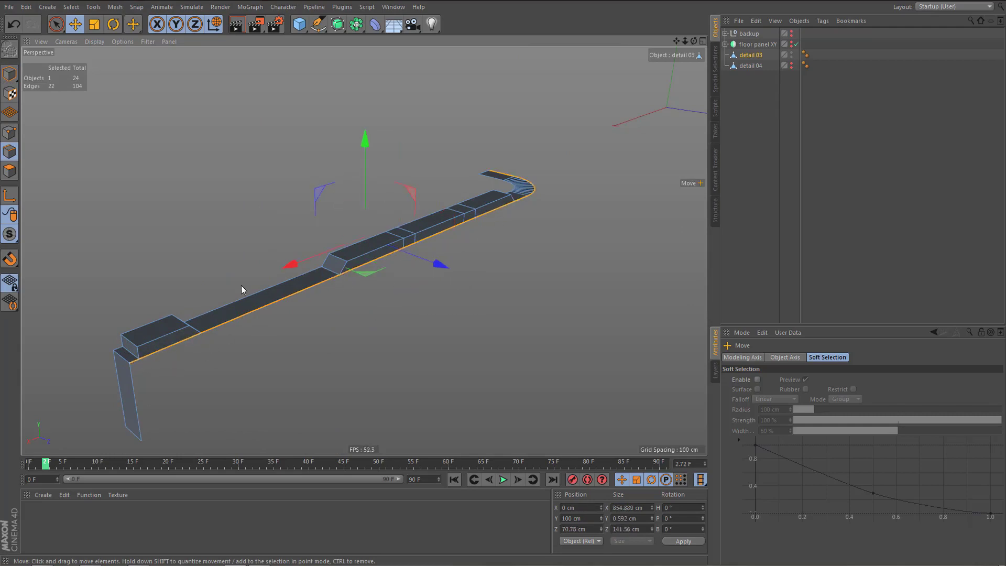
pyautogui.keyDown('shift'); pyautogui.click(488, 179); pyautogui.keyUp('shift')
pyautogui.moveTo(351, 281)
pyautogui.keyDown('alt'); pyautogui.mouseDown()
pyautogui.moveTo(504, 243)
pyautogui.moveTo(369, 279)
pyautogui.mouseUp(); pyautogui.keyUp('alt')
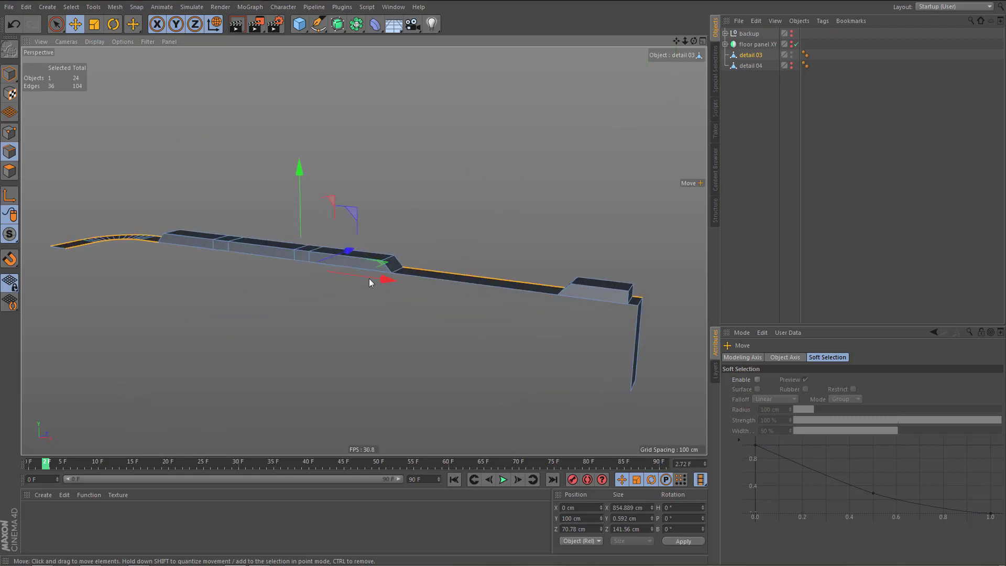
pyautogui.keyDown('shift'); pyautogui.click(253, 254); pyautogui.keyUp('shift')
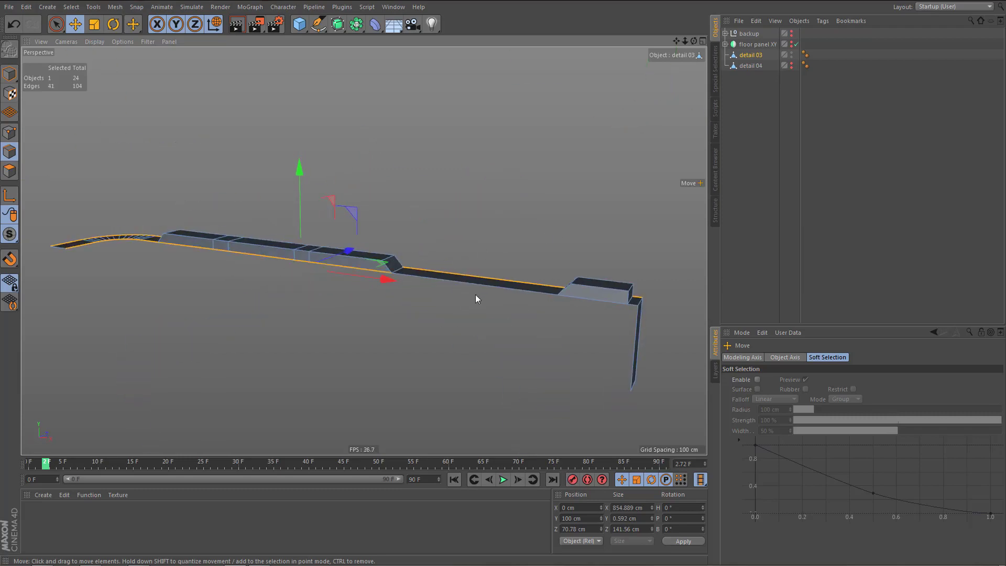
pyautogui.keyDown('shift'); pyautogui.click(558, 307); pyautogui.keyUp('shift')
pyautogui.keyDown('ctrl'); pyautogui.moveTo(303, 177); pyautogui.dragTo(301, 197); pyautogui.keyUp('ctrl')
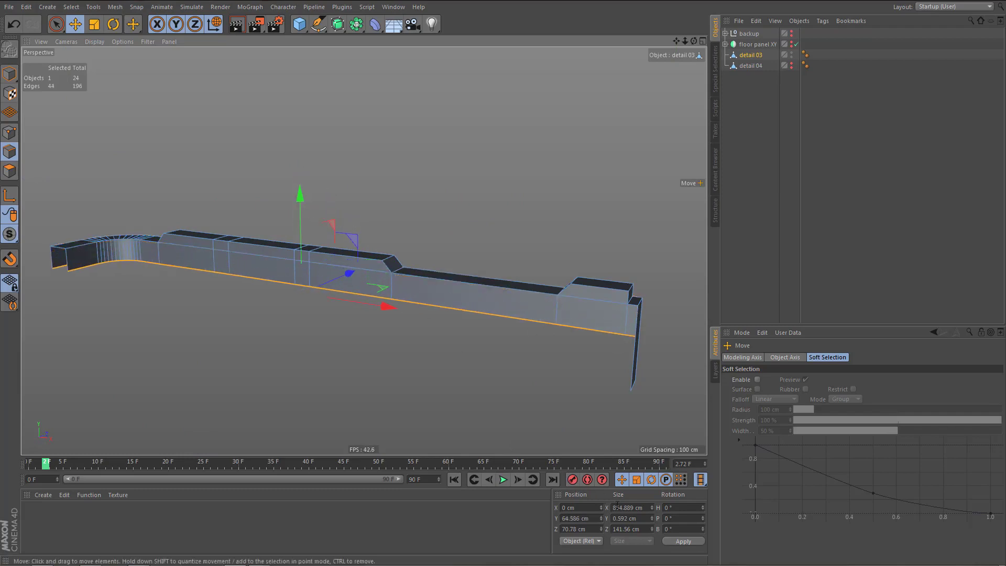
# - Set the Y position of detail 03's extruded lower border edges to 0 cm, level with the end wall's base
pyautogui.click(598, 518)
pyautogui.write('0')
pyautogui.press('Return')
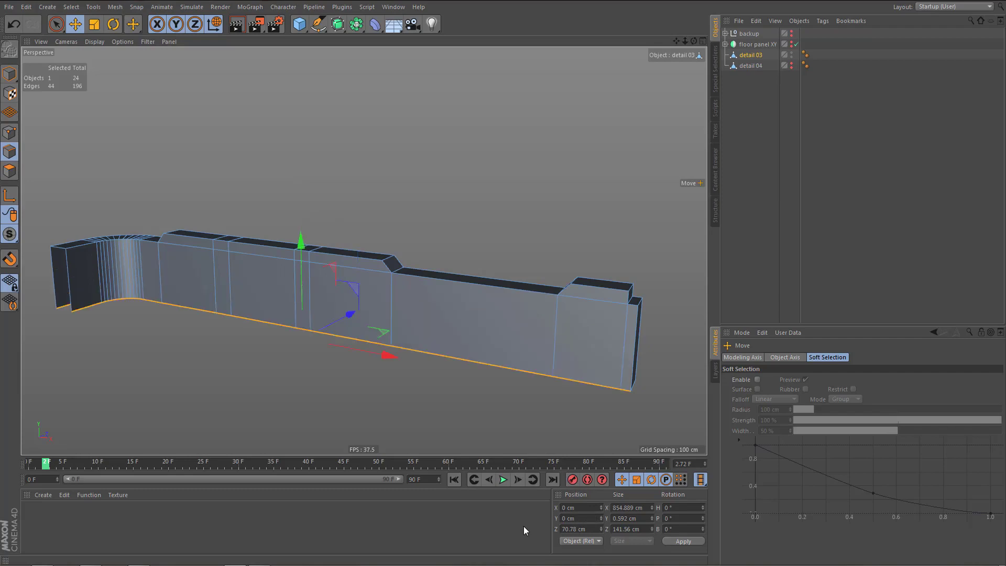
# - Clear detail 03's edge selection and switch to the four-view layout with the top-view reference
pyautogui.scroll(-2, 383, 344)
pyautogui.scroll(-1, 397, 336)
pyautogui.keyDown('alt'); pyautogui.moveTo(306, 339); pyautogui.dragTo(293, 321); pyautogui.keyUp('alt')
pyautogui.click(316, 342)
pyautogui.middleClick(402, 299)
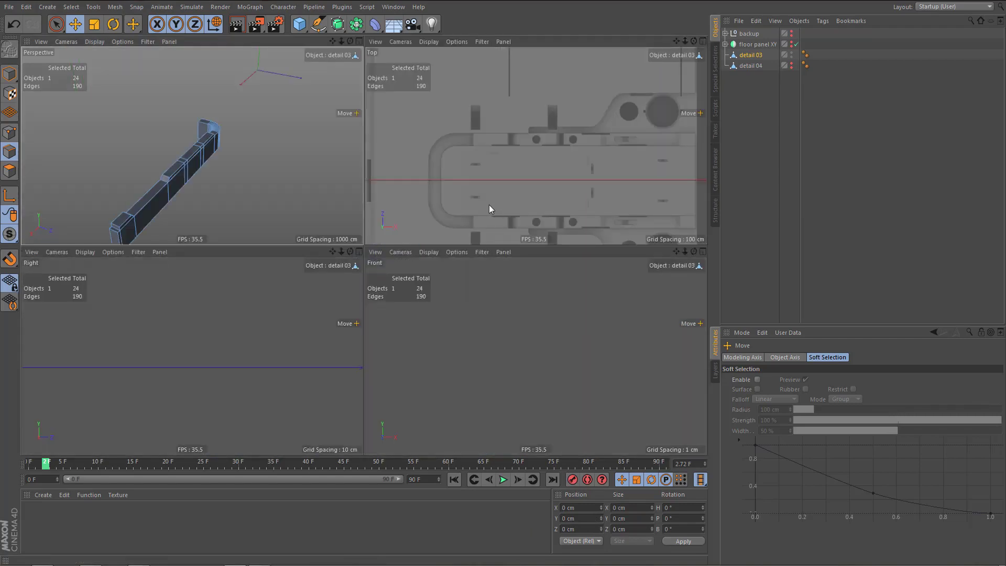
# - Ring-select the vertical edges of detail 03's outer walls and connect them with a horizontal edge loop along the full length
pyautogui.middleClick(489, 207)
pyautogui.scroll(5, 392, 284)
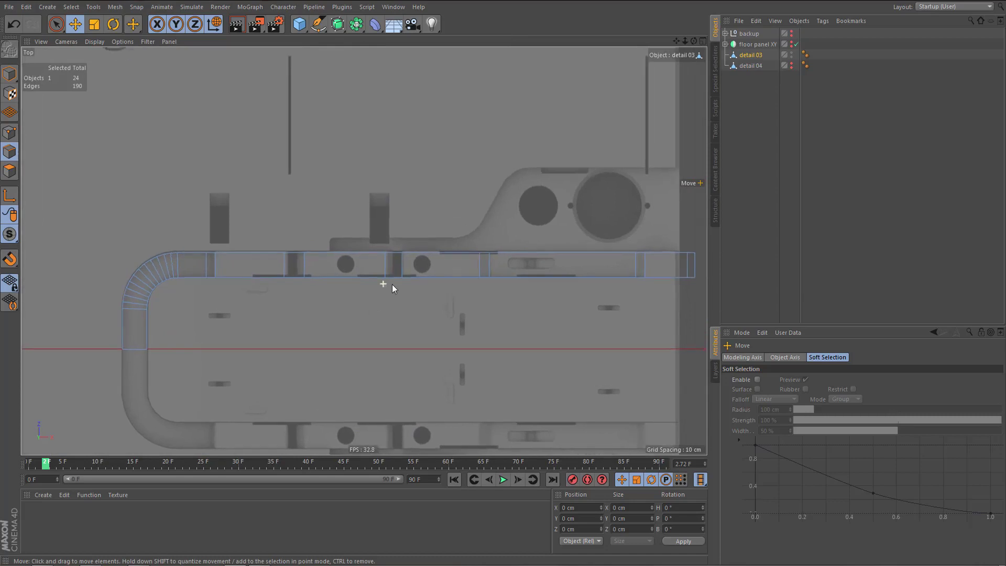
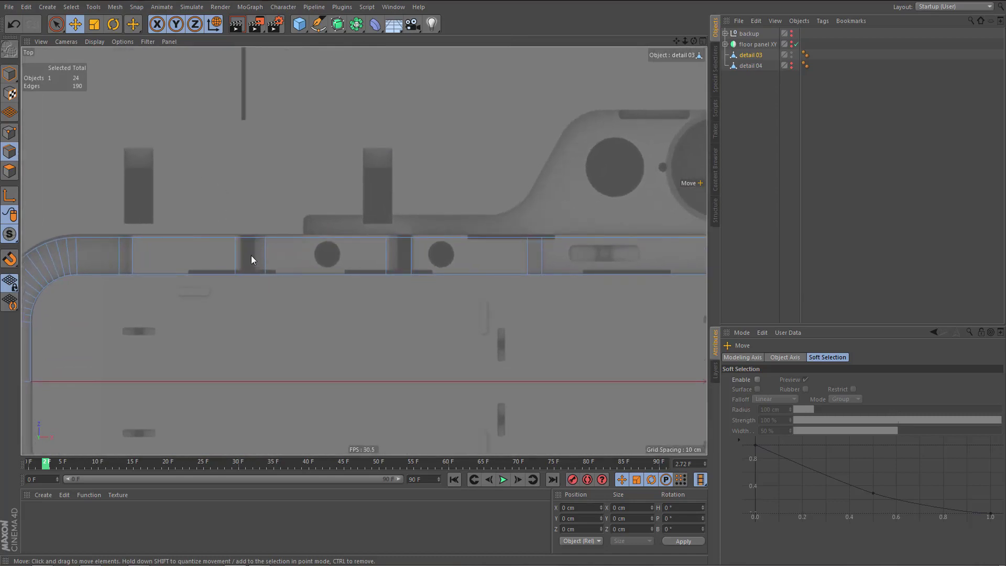
pyautogui.middleClick(310, 257)
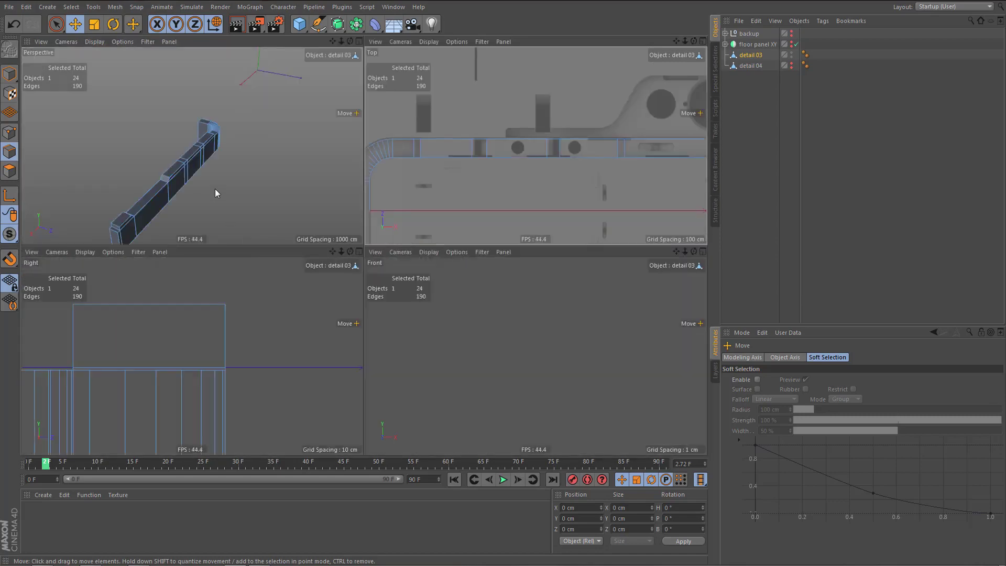
pyautogui.middleClick(215, 189)
pyautogui.keyDown('alt'); pyautogui.moveTo(341, 240); pyautogui.dragTo(338, 290); pyautogui.keyUp('alt')
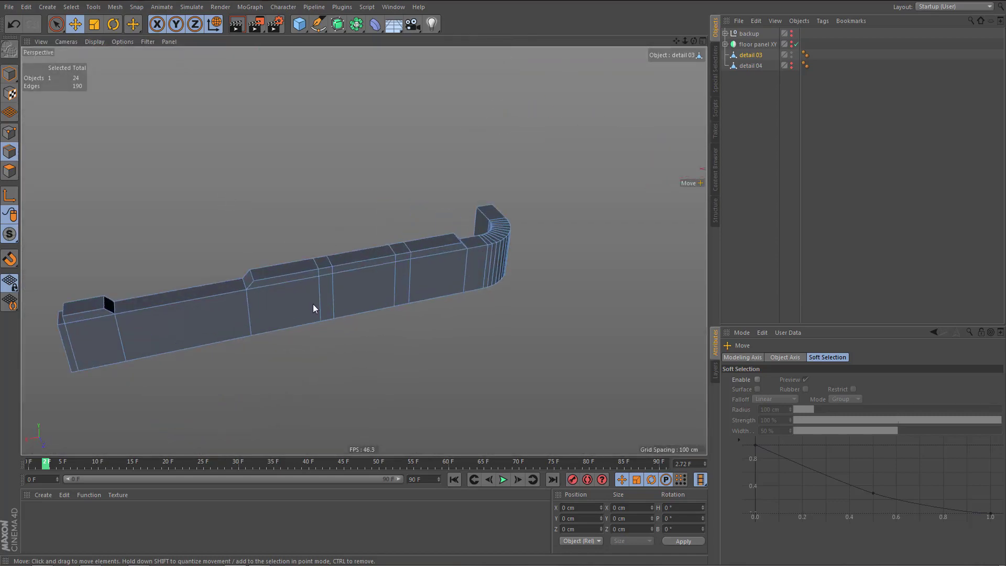
pyautogui.press('u')
pyautogui.press('b')
pyautogui.click(252, 317)
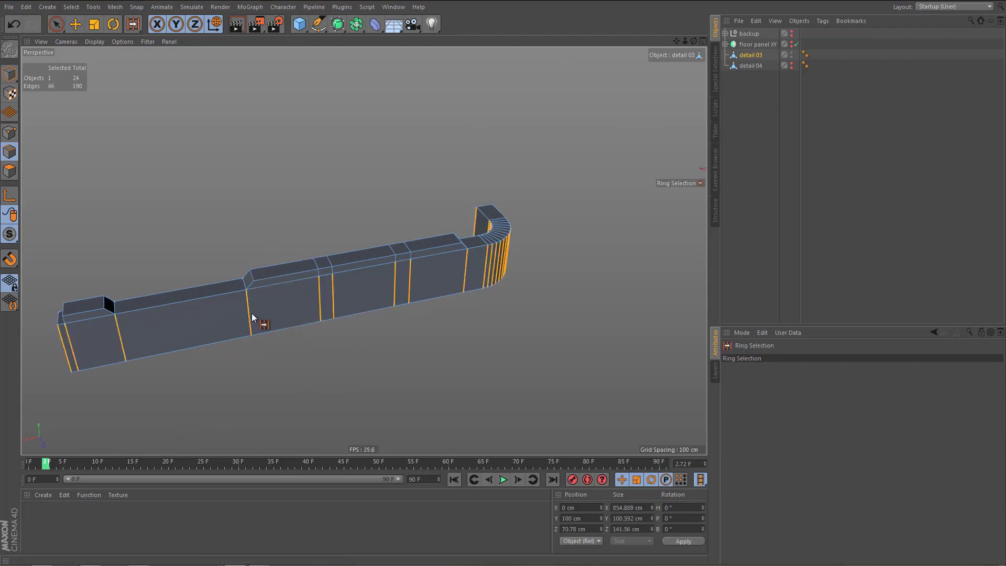
pyautogui.press('m')
pyautogui.press('m')
pyautogui.keyDown('alt'); pyautogui.moveTo(347, 285); pyautogui.dragTo(412, 276, button='right'); pyautogui.keyUp('alt')
pyautogui.keyDown('alt'); pyautogui.moveTo(388, 275); pyautogui.dragTo(464, 254, button='middle'); pyautogui.keyUp('alt')
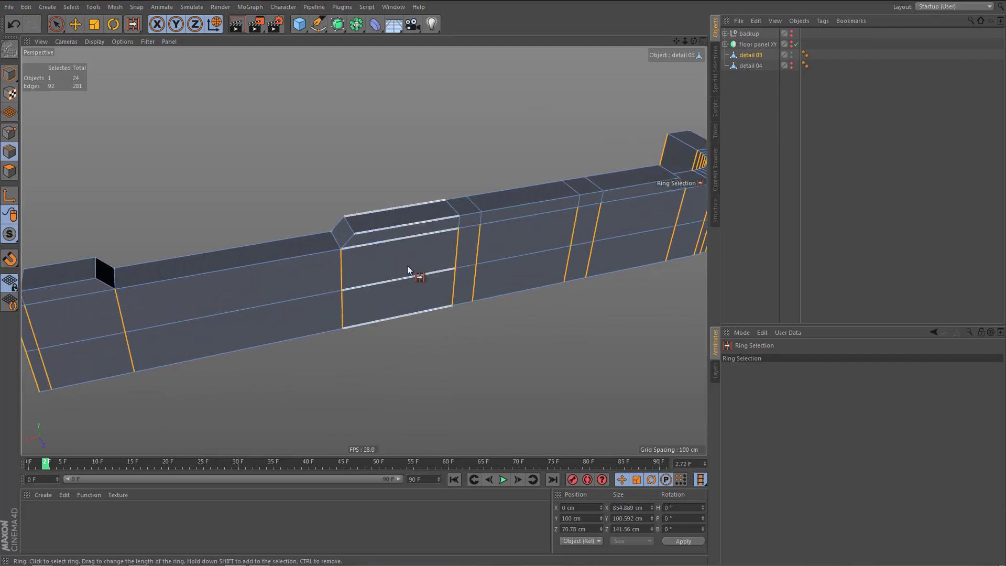
# - Select the new horizontal edge loop around detail 03's walls and raise it to about Y 67.6 cm
pyautogui.keyDown('alt'); pyautogui.moveTo(409, 265); pyautogui.dragTo(419, 253); pyautogui.keyUp('alt')
pyautogui.keyDown('alt'); pyautogui.moveTo(397, 280); pyautogui.dragTo(395, 291, button='right'); pyautogui.keyUp('alt')
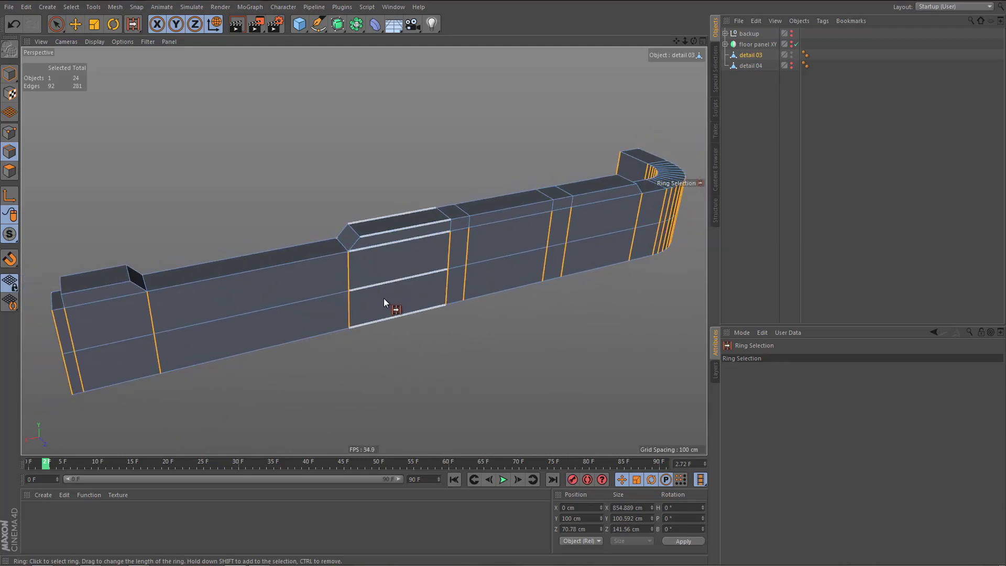
pyautogui.press('e')
pyautogui.doubleClick(388, 286)
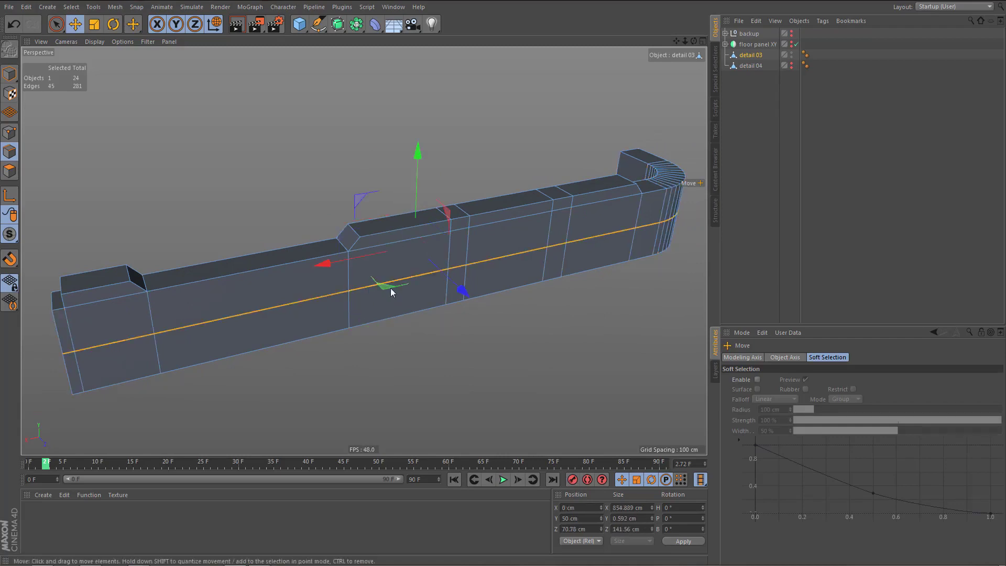
pyautogui.keyDown('alt'); pyautogui.moveTo(391, 288); pyautogui.dragTo(395, 253); pyautogui.keyUp('alt')
pyautogui.moveTo(417, 163); pyautogui.dragTo(419, 149)
pyautogui.keyDown('alt'); pyautogui.moveTo(419, 150); pyautogui.dragTo(467, 194); pyautogui.keyUp('alt')
pyautogui.keyDown('alt'); pyautogui.moveTo(535, 251); pyautogui.dragTo(629, 249, button='right'); pyautogui.keyUp('alt')
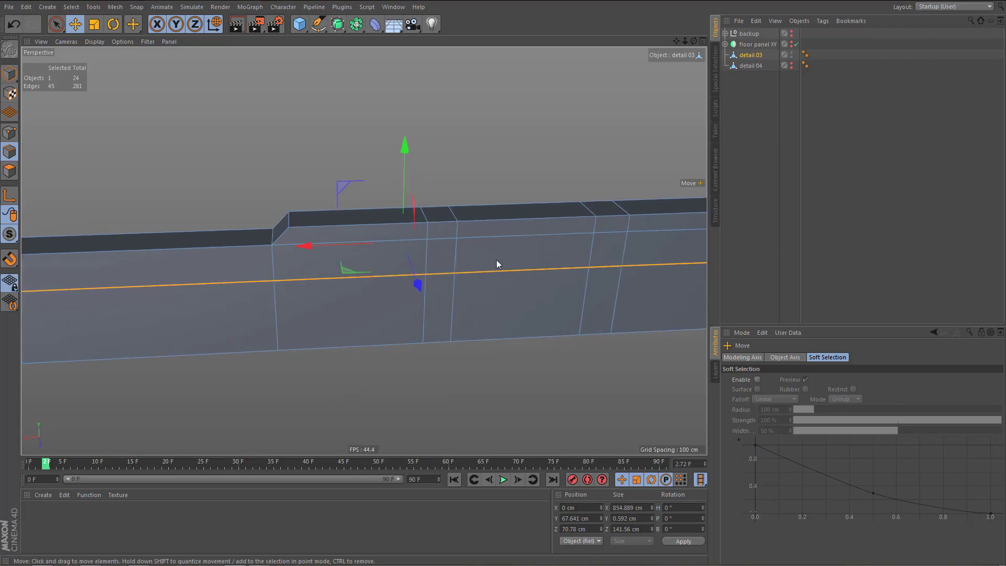
# - Select the top and upper side polygons of the two narrow segments between detail 03's raised blocks and delete them to open two notches
pyautogui.press('Return')
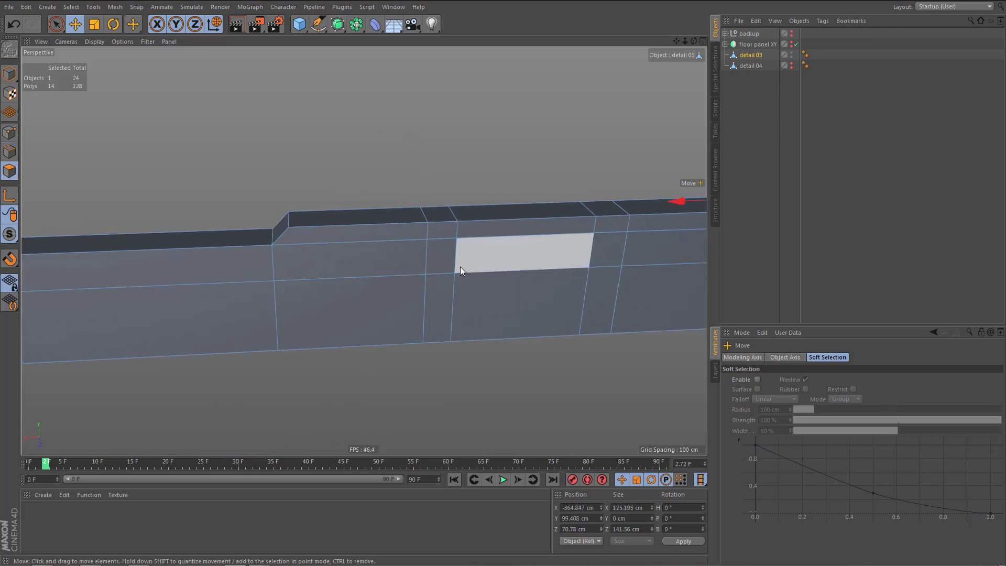
pyautogui.press('space')
pyautogui.moveTo(445, 234); pyautogui.dragTo(687, 210)
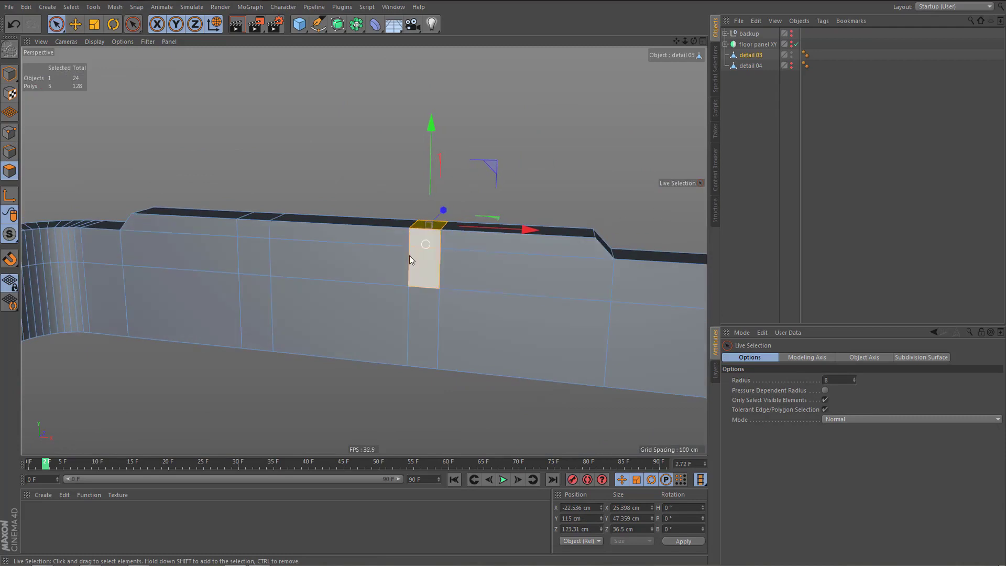
pyautogui.keyDown('shift'); pyautogui.moveTo(254, 225); pyautogui.dragTo(168, 270); pyautogui.keyUp('shift')
pyautogui.keyDown('shift'); pyautogui.moveTo(359, 254); pyautogui.dragTo(368, 261); pyautogui.keyUp('shift')
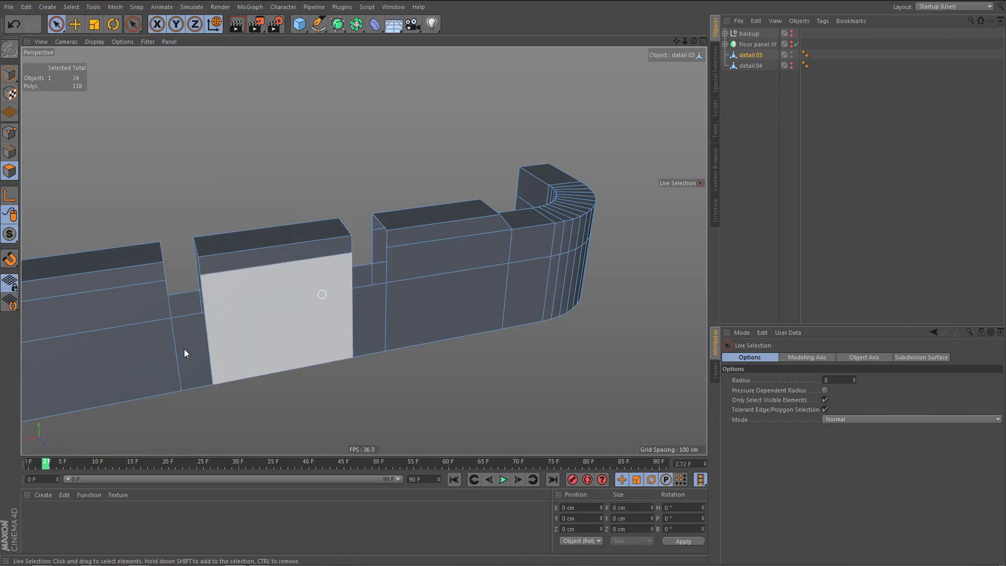
# - Bridge the lower side edges of one notch with the Polygon Pen to form its floor, undoing the stray point on the other notch
pyautogui.keyDown('alt'); pyautogui.moveTo(184, 349); pyautogui.dragTo(168, 279); pyautogui.keyUp('alt')
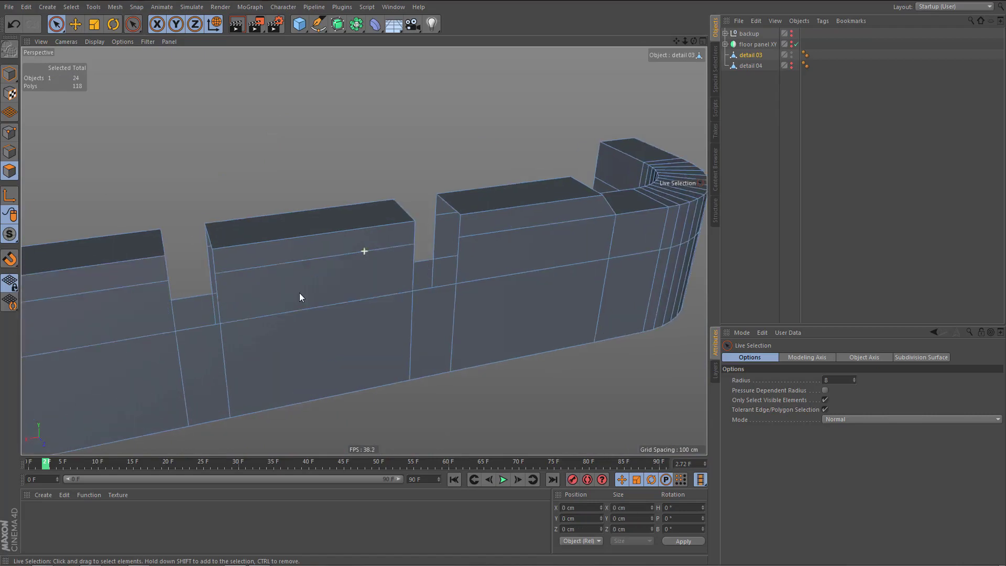
pyautogui.scroll(3, 300, 294)
pyautogui.moveTo(285, 279)
pyautogui.keyDown('alt'); pyautogui.mouseDown()
pyautogui.moveTo(255, 292)
pyautogui.moveTo(270, 282)
pyautogui.mouseUp(); pyautogui.keyUp('alt')
pyautogui.press('m')
pyautogui.press('e')
pyautogui.keyDown('ctrl'); pyautogui.moveTo(259, 341); pyautogui.dragTo(264, 295); pyautogui.keyUp('ctrl')
pyautogui.keyDown('ctrl'); pyautogui.click(581, 334); pyautogui.keyUp('ctrl')
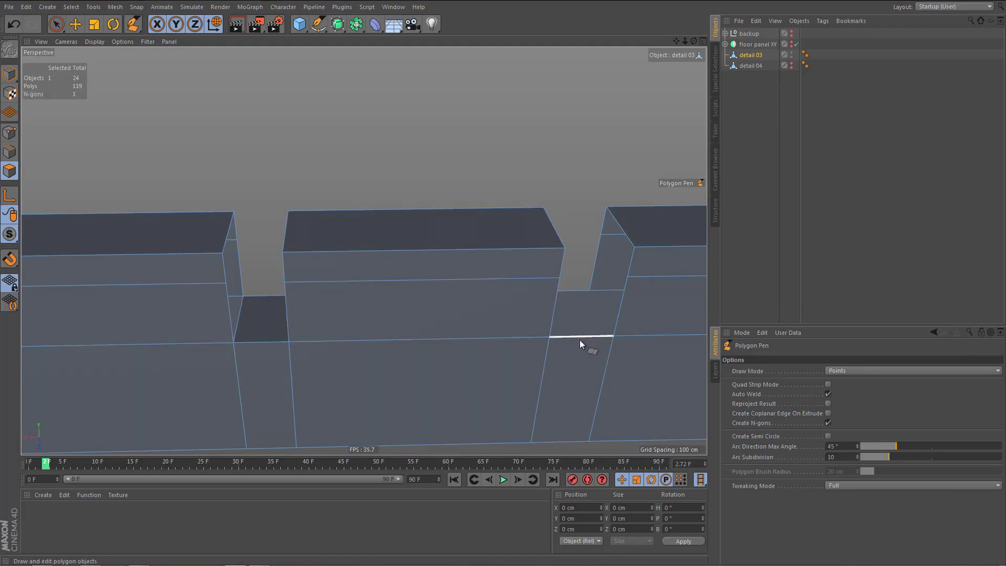
pyautogui.hotkey('ctrl', 'z')
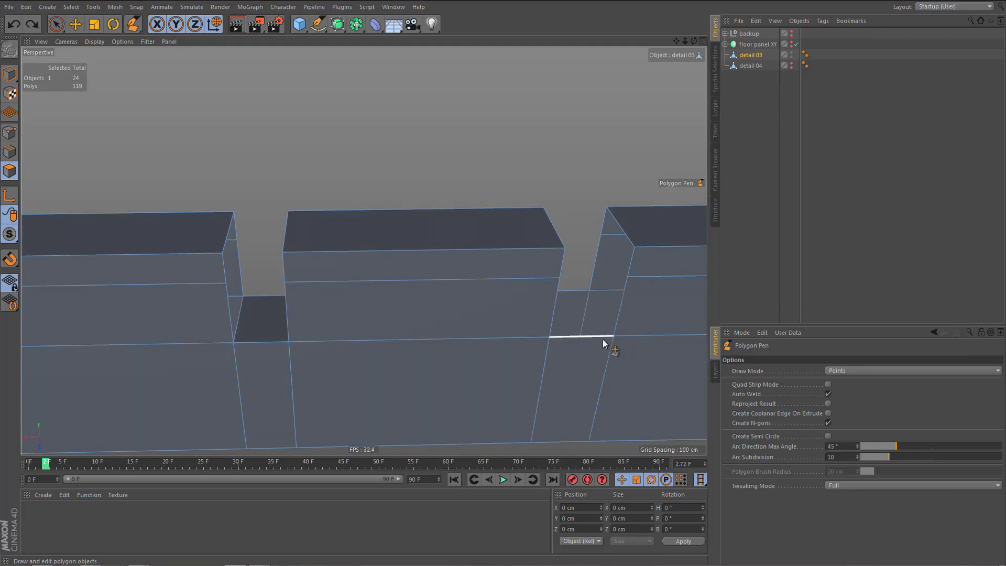
# - Fill the other notch's floor with the Polygon Pen and begin closing the open side walls of the notches
pyautogui.keyDown('alt'); pyautogui.moveTo(603, 339); pyautogui.dragTo(559, 280); pyautogui.keyUp('alt')
pyautogui.keyDown('alt'); pyautogui.moveTo(489, 319); pyautogui.dragTo(552, 265); pyautogui.keyUp('alt')
pyautogui.keyDown('alt'); pyautogui.moveTo(618, 307); pyautogui.dragTo(637, 305); pyautogui.keyUp('alt')
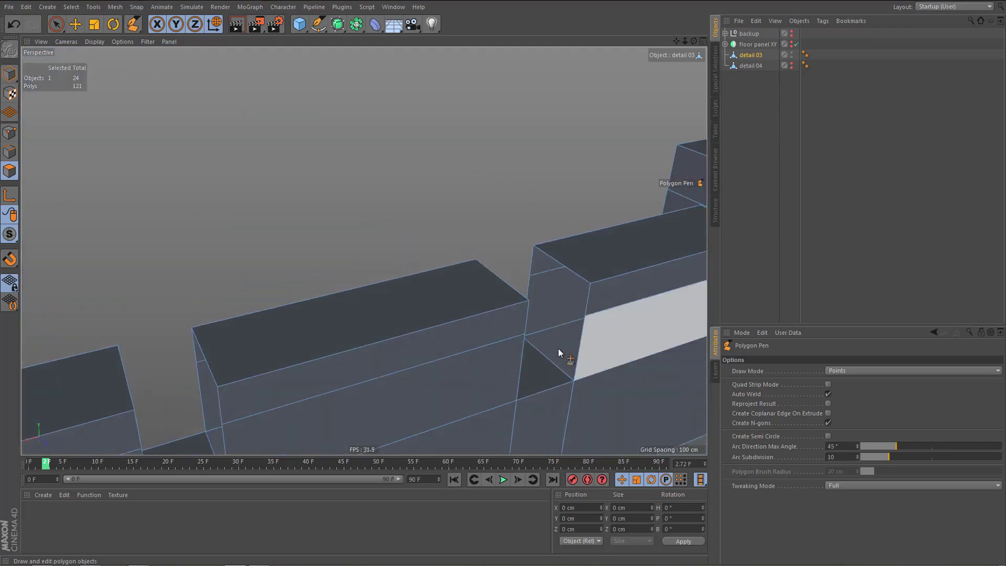
pyautogui.keyDown('alt'); pyautogui.moveTo(488, 371); pyautogui.dragTo(476, 368); pyautogui.keyUp('alt')
pyautogui.keyDown('ctrl'); pyautogui.moveTo(594, 357); pyautogui.dragTo(581, 278); pyautogui.keyUp('ctrl')
pyautogui.keyDown('alt'); pyautogui.moveTo(448, 330); pyautogui.dragTo(420, 340); pyautogui.keyUp('alt')
pyautogui.keyDown('ctrl'); pyautogui.moveTo(552, 369); pyautogui.dragTo(544, 338); pyautogui.keyUp('ctrl')
# - Close the remaining open side walls inside the notches with the Polygon Pen, undoing the misplaced polygons and extruding their edges again
pyautogui.keyDown('alt'); pyautogui.moveTo(359, 320); pyautogui.dragTo(526, 363, button='middle'); pyautogui.keyUp('alt')
pyautogui.keyDown('alt'); pyautogui.moveTo(445, 321); pyautogui.dragTo(474, 330, button='right'); pyautogui.keyUp('alt')
pyautogui.keyDown('ctrl'); pyautogui.moveTo(412, 305); pyautogui.dragTo(437, 232); pyautogui.keyUp('ctrl')
pyautogui.hotkey('ctrl', 'z')
pyautogui.moveTo(477, 299)
pyautogui.keyDown('alt'); pyautogui.mouseDown()
pyautogui.moveTo(553, 303)
pyautogui.moveTo(478, 309)
pyautogui.mouseUp(); pyautogui.keyUp('alt')
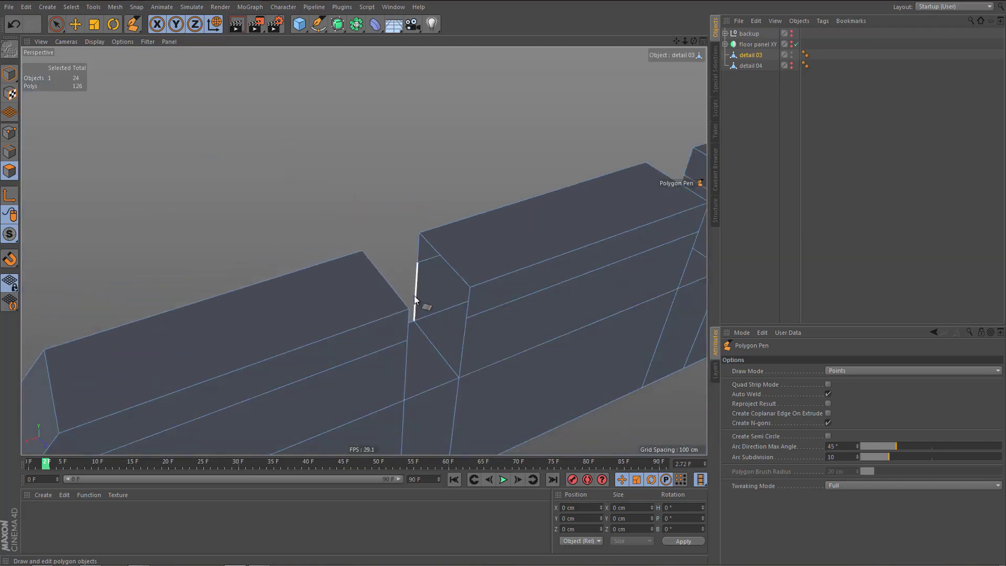
pyautogui.keyDown('ctrl'); pyautogui.moveTo(416, 301); pyautogui.dragTo(471, 341); pyautogui.keyUp('ctrl')
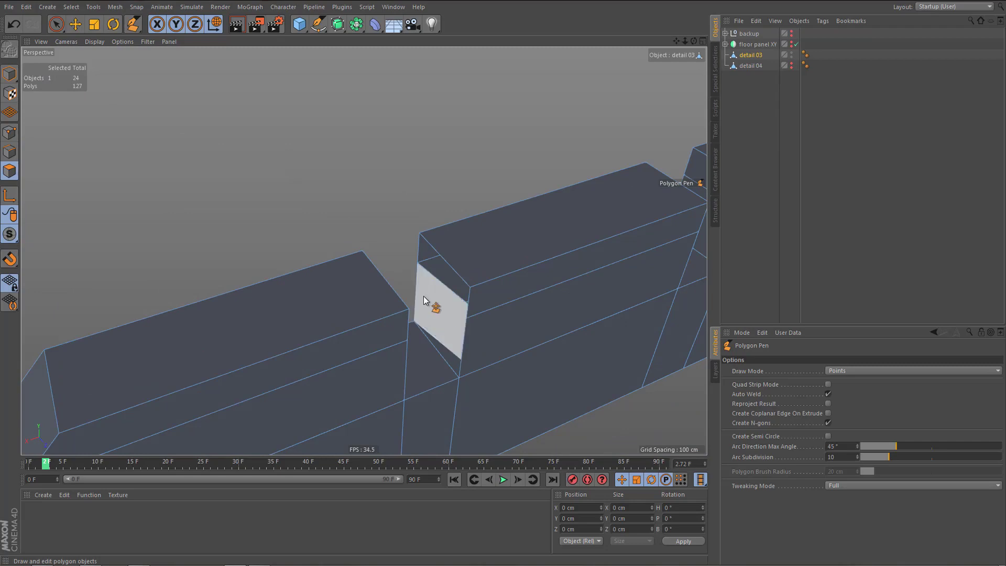
pyautogui.hotkey('ctrl', 'z')
pyautogui.keyDown('ctrl'); pyautogui.moveTo(436, 315); pyautogui.dragTo(474, 362); pyautogui.keyUp('ctrl')
pyautogui.keyDown('ctrl'); pyautogui.moveTo(449, 291); pyautogui.dragTo(457, 273); pyautogui.keyUp('ctrl')
pyautogui.scroll(-3, 451, 298)
pyautogui.keyDown('alt'); pyautogui.moveTo(443, 320); pyautogui.dragTo(395, 336); pyautogui.keyUp('alt')
pyautogui.keyDown('alt'); pyautogui.moveTo(394, 335); pyautogui.dragTo(376, 326, button='right'); pyautogui.keyUp('alt')
pyautogui.keyDown('alt'); pyautogui.moveTo(376, 326); pyautogui.dragTo(480, 328); pyautogui.keyUp('alt')
# - Select the two crosswise edge loops bounding the long low section around the slot in the top view and scale them to about 97% along X
pyautogui.middleClick(484, 324)
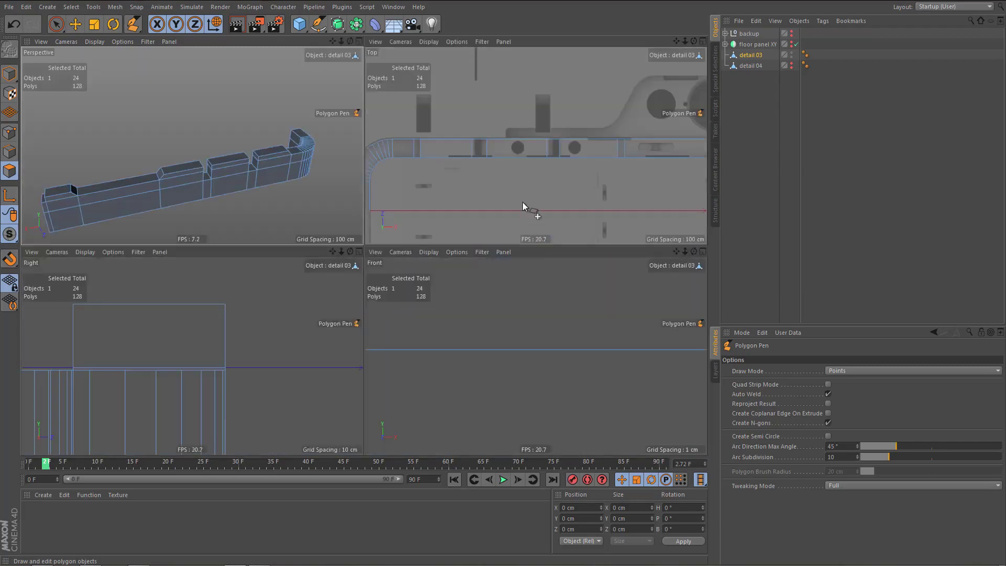
pyautogui.middleClick(523, 204)
pyautogui.scroll(-3, 397, 309)
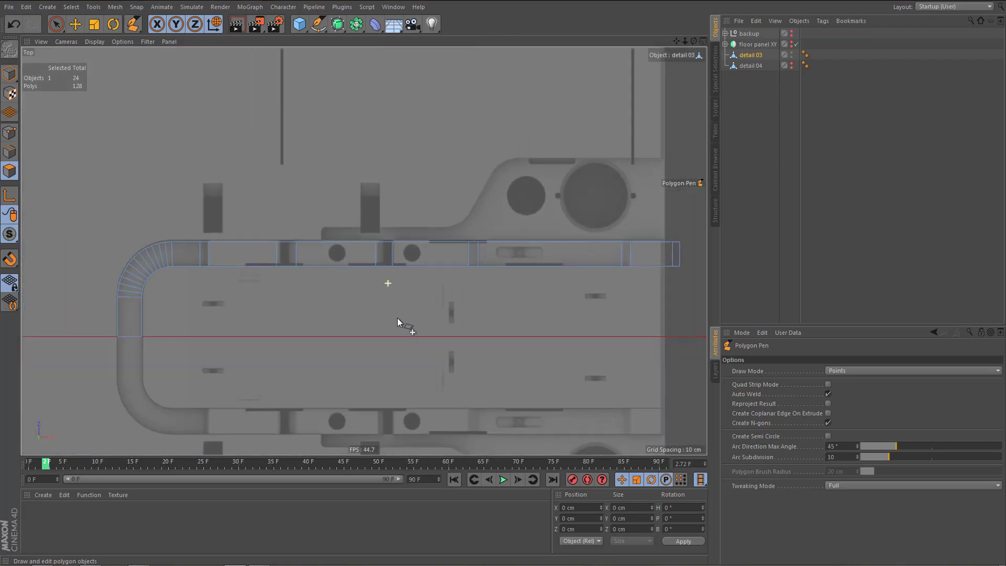
pyautogui.scroll(5, 505, 300)
pyautogui.keyDown('alt'); pyautogui.moveTo(561, 288); pyautogui.dragTo(571, 288, button='right'); pyautogui.keyUp('alt')
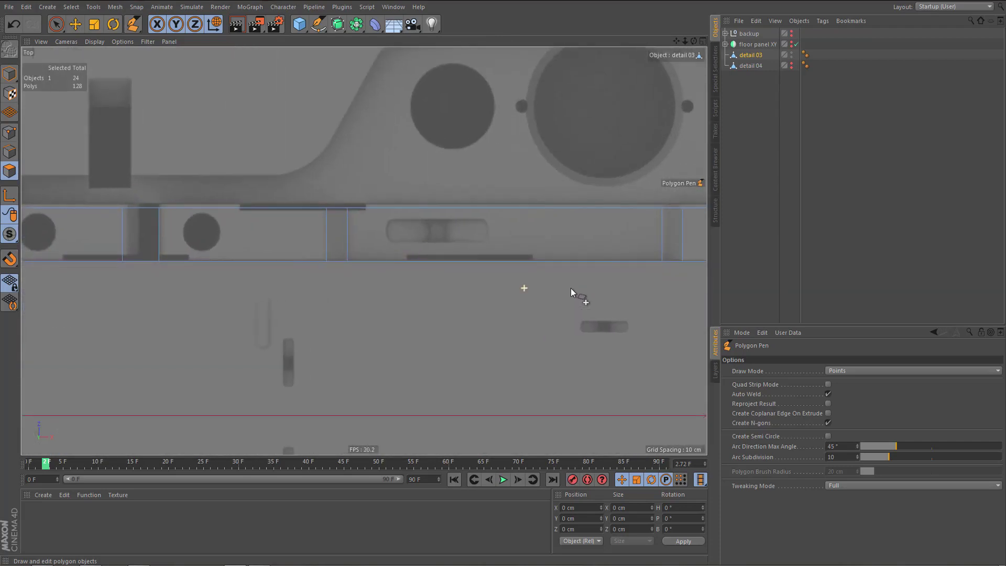
pyautogui.keyDown('alt'); pyautogui.moveTo(476, 312); pyautogui.dragTo(434, 323, button='middle'); pyautogui.keyUp('alt')
pyautogui.press('Return')
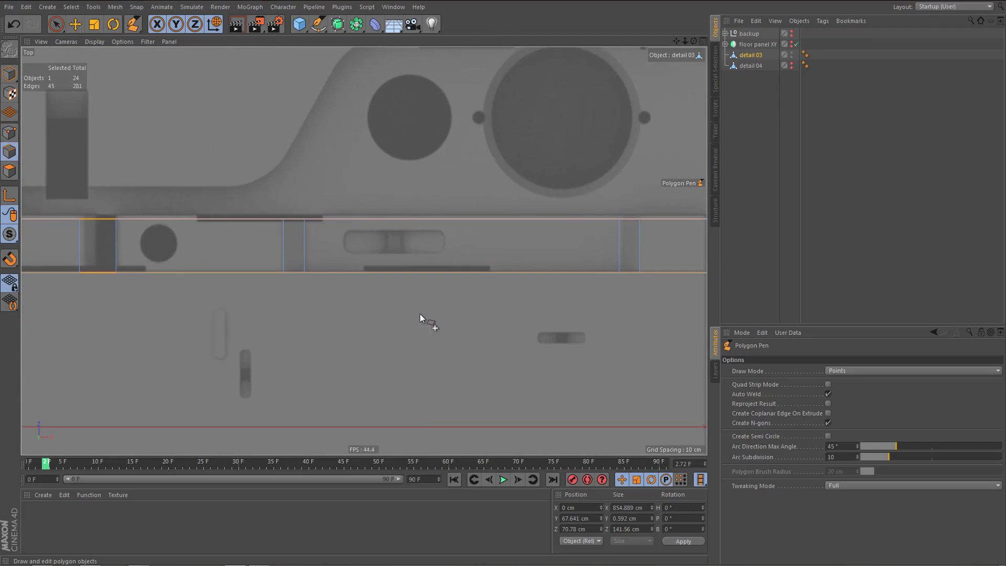
pyautogui.press('0')
pyautogui.moveTo(301, 213); pyautogui.dragTo(324, 284)
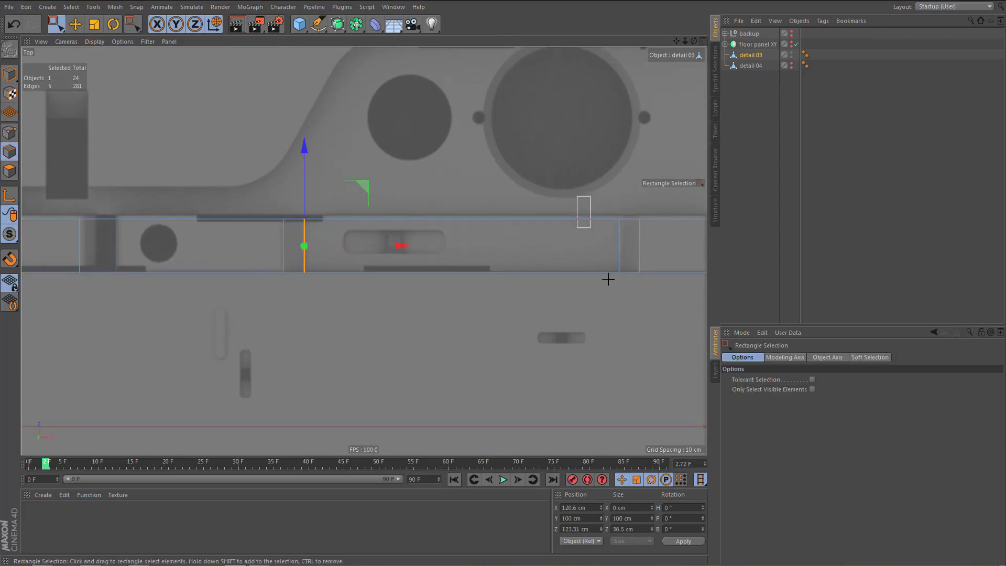
pyautogui.keyDown('shift'); pyautogui.moveTo(608, 280); pyautogui.dragTo(628, 298); pyautogui.keyUp('shift')
pyautogui.press('t')
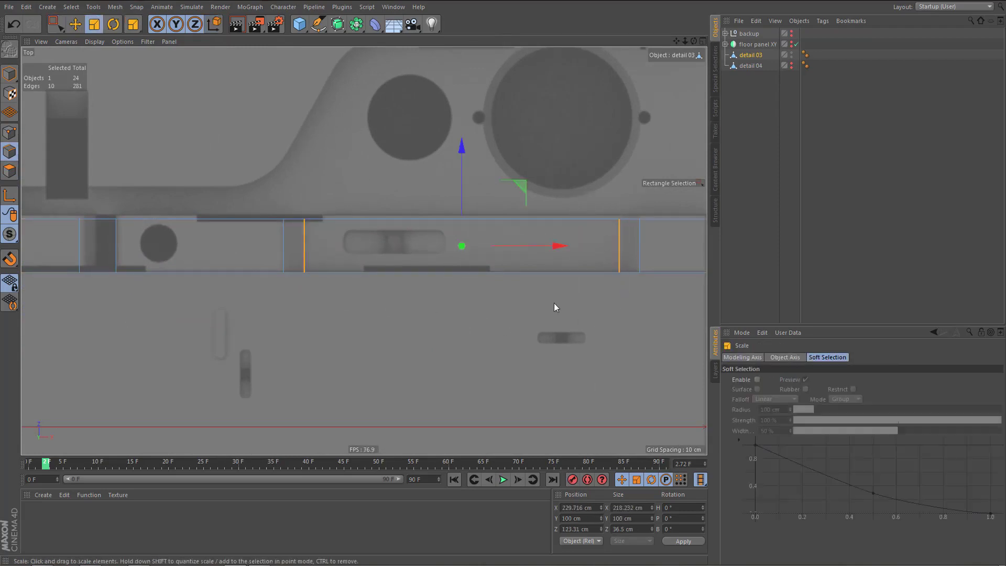
pyautogui.moveTo(562, 247); pyautogui.dragTo(559, 247)
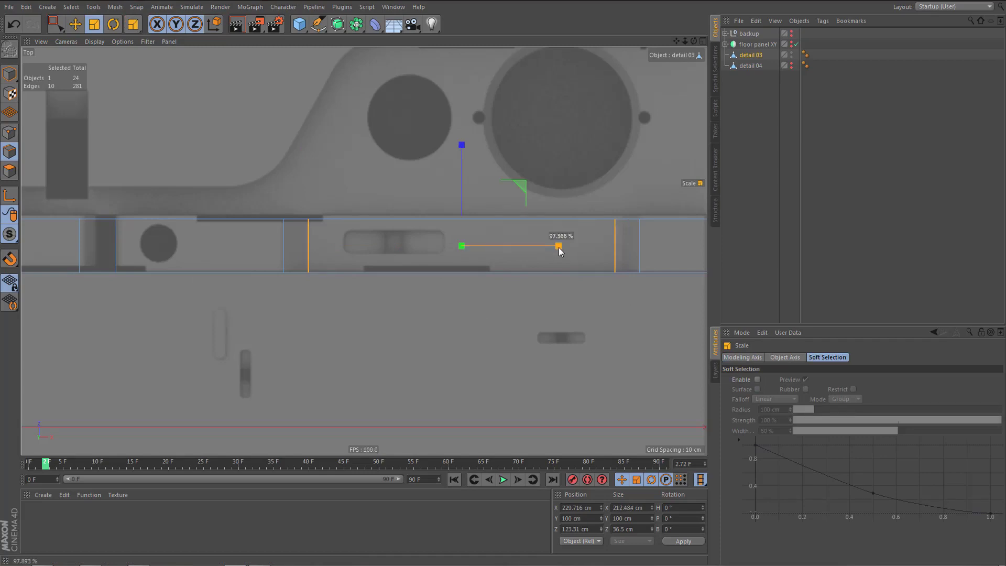
# - Try to ring-select the lengthwise edges across both notches and connect them with a dividing edge line in each
pyautogui.keyDown('alt'); pyautogui.moveTo(399, 320); pyautogui.dragTo(479, 340, button='middle'); pyautogui.keyUp('alt')
pyautogui.keyDown('alt'); pyautogui.moveTo(426, 289); pyautogui.dragTo(453, 296, button='right'); pyautogui.keyUp('alt')
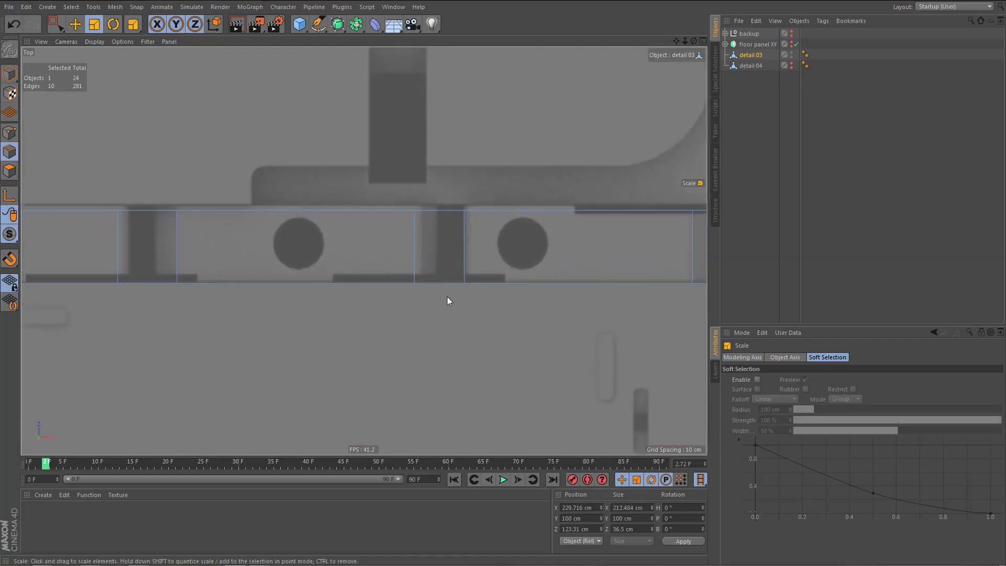
pyautogui.moveTo(447, 297)
pyautogui.keyDown('alt'); pyautogui.mouseDown(button='middle')
pyautogui.moveTo(489, 311)
pyautogui.moveTo(479, 318)
pyautogui.mouseUp(button='middle'); pyautogui.keyUp('alt')
pyautogui.press('u')
pyautogui.press('b')
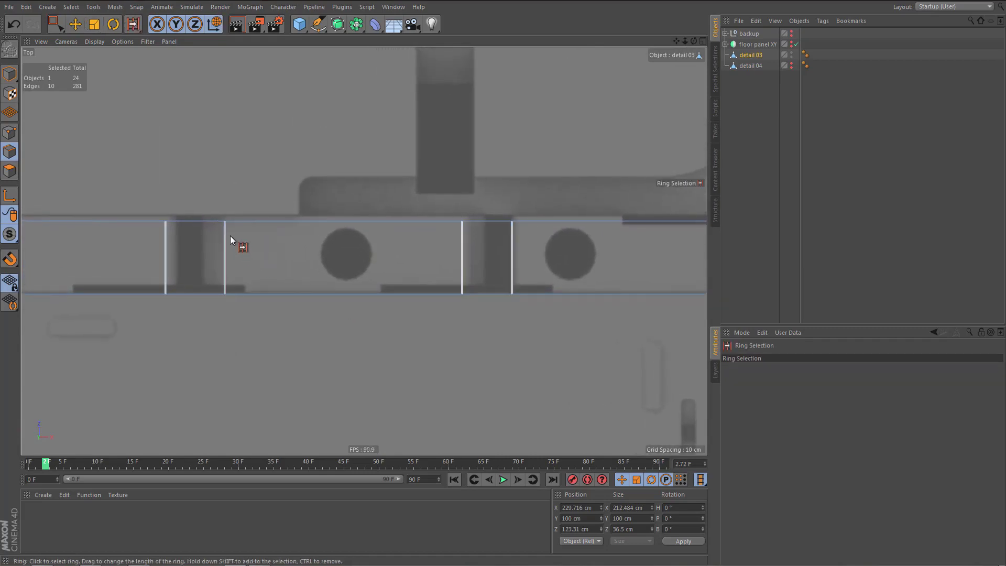
pyautogui.click(194, 218)
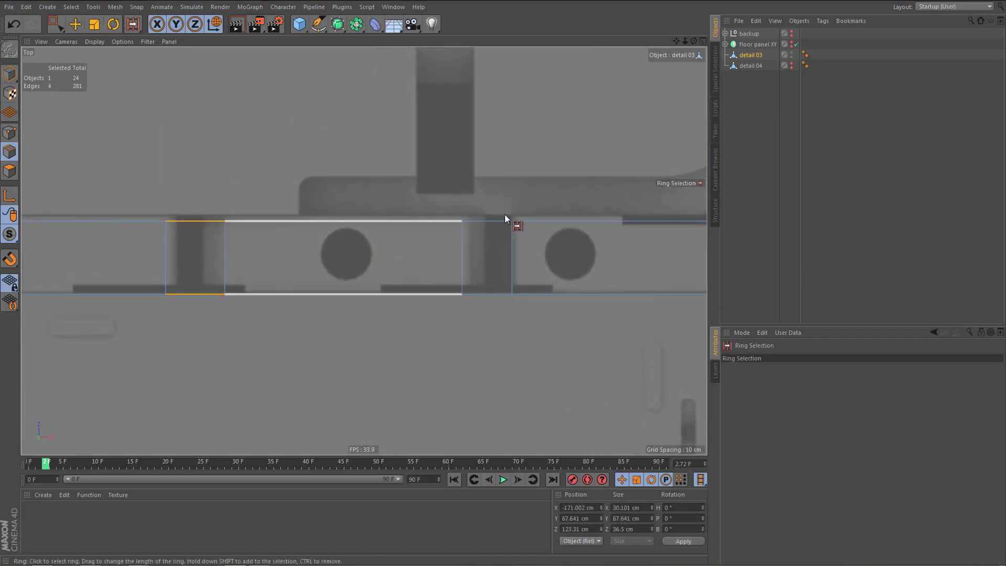
pyautogui.press('m')
pyautogui.press('m')
# - Check the notch subdivisions in the perspective view and undo the last connect operation
pyautogui.keyDown('alt'); pyautogui.moveTo(456, 324); pyautogui.dragTo(481, 325, button='middle'); pyautogui.keyUp('alt')
pyautogui.middleClick(480, 325)
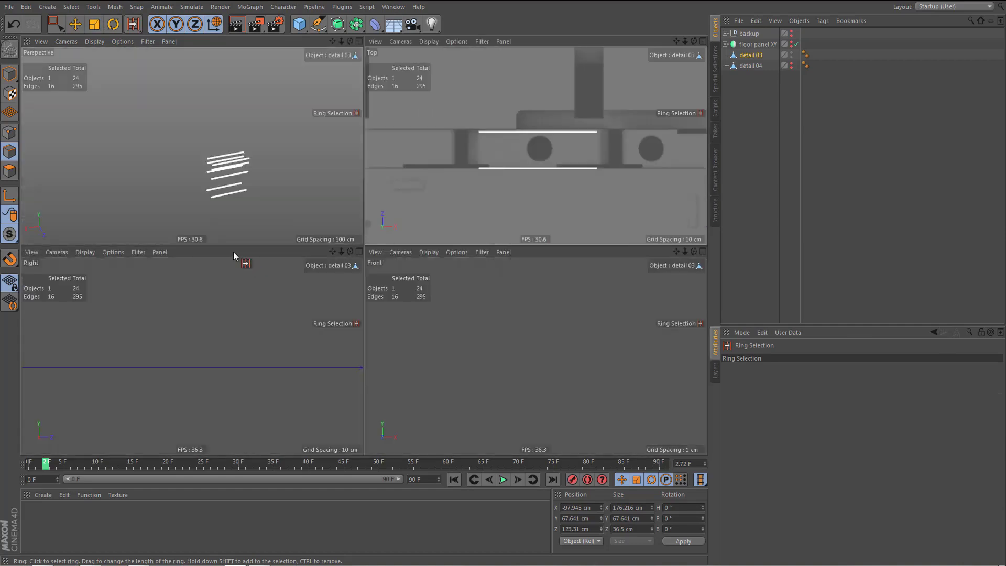
pyautogui.middleClick(233, 194)
pyautogui.keyDown('alt'); pyautogui.moveTo(468, 256); pyautogui.dragTo(565, 269, button='right'); pyautogui.keyUp('alt')
pyautogui.keyDown('alt'); pyautogui.moveTo(565, 264); pyautogui.dragTo(493, 288); pyautogui.keyUp('alt')
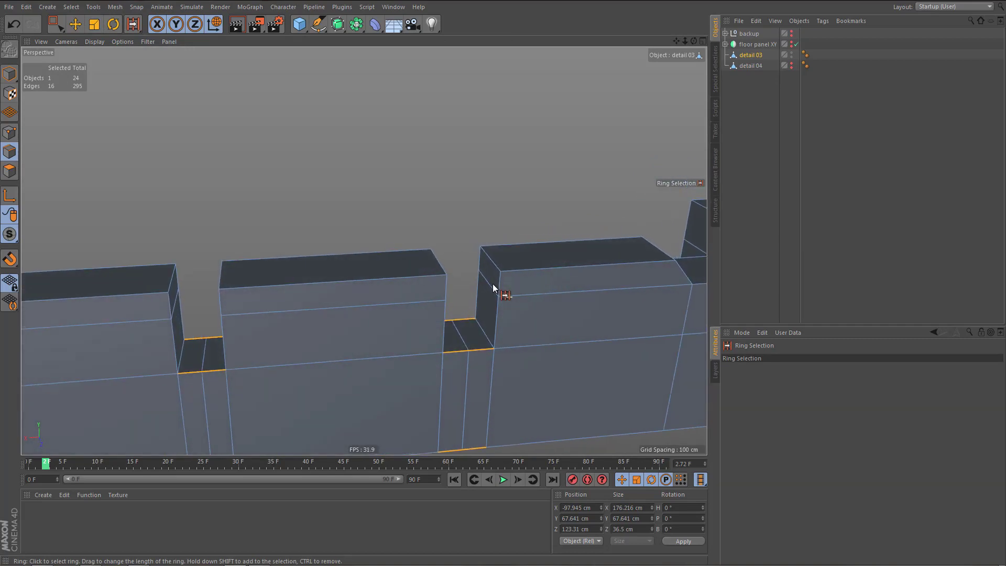
pyautogui.keyDown('alt'); pyautogui.moveTo(489, 328); pyautogui.dragTo(516, 322, button='right'); pyautogui.keyUp('alt')
pyautogui.middleClick(515, 322)
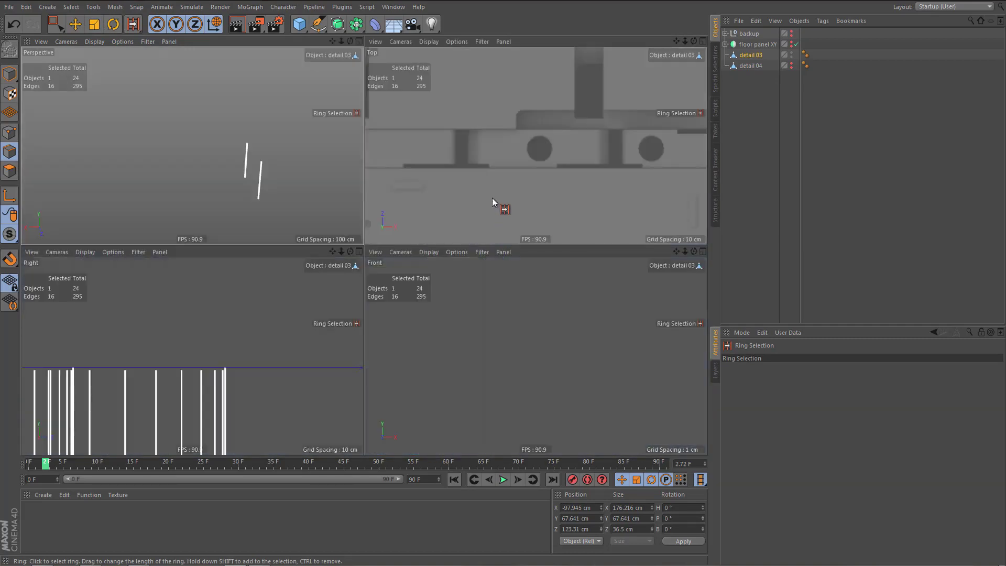
pyautogui.middleClick(492, 197)
pyautogui.hotkey('ctrl', 'z')
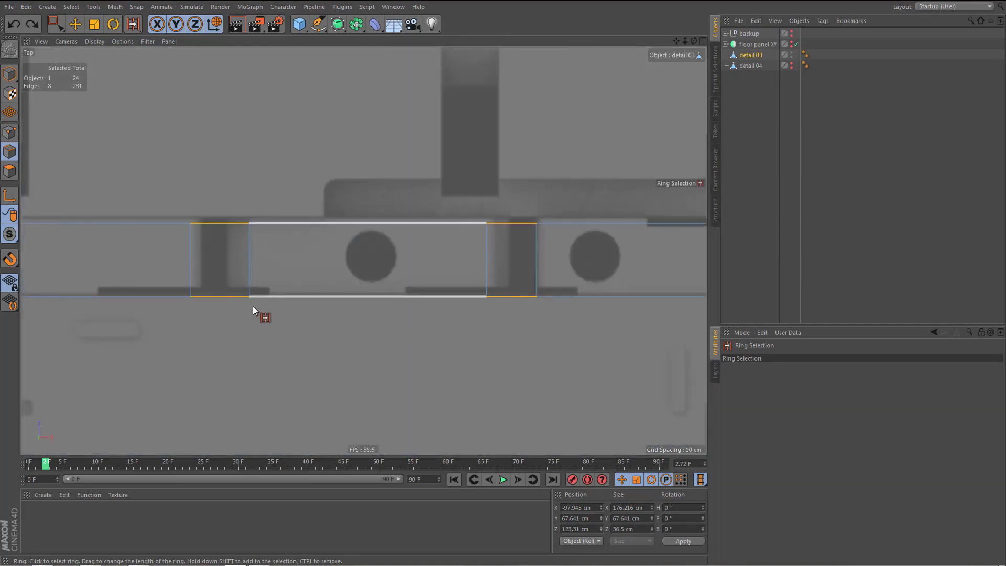
# - Select only the two short top edges at the ends of detail 03's middle raised block, between the two notches
pyautogui.press('space')
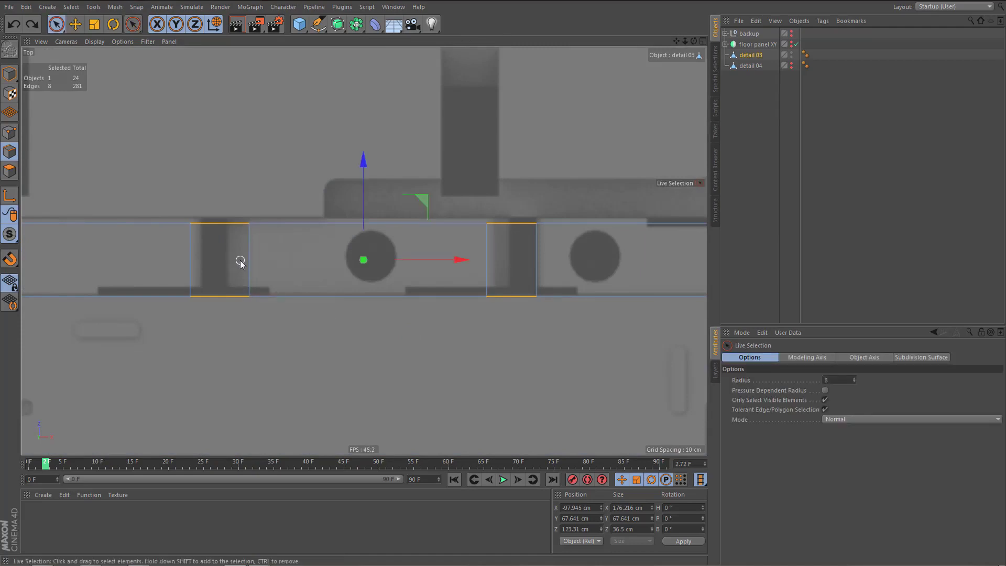
pyautogui.click(249, 264)
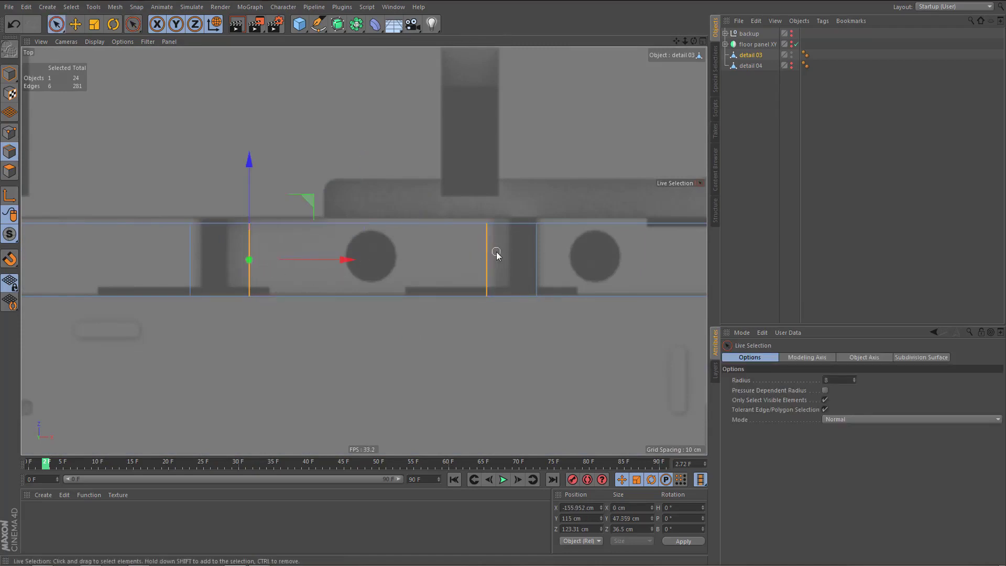
pyautogui.middleClick(348, 289)
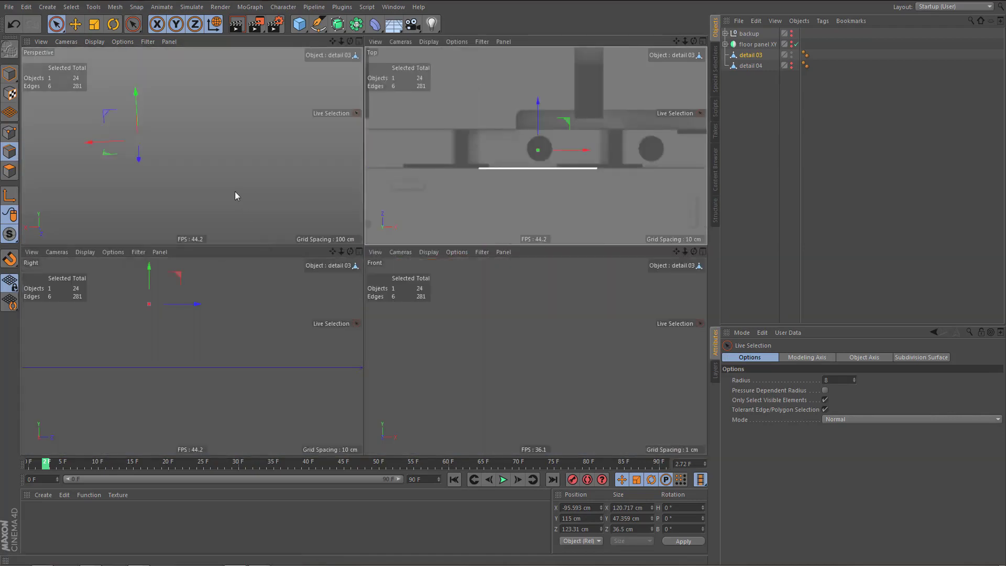
pyautogui.middleClick(235, 192)
pyautogui.keyDown('alt'); pyautogui.moveTo(374, 310); pyautogui.dragTo(549, 293, button='middle'); pyautogui.keyUp('alt')
pyautogui.keyDown('alt'); pyautogui.moveTo(374, 317); pyautogui.dragTo(390, 315); pyautogui.keyUp('alt')
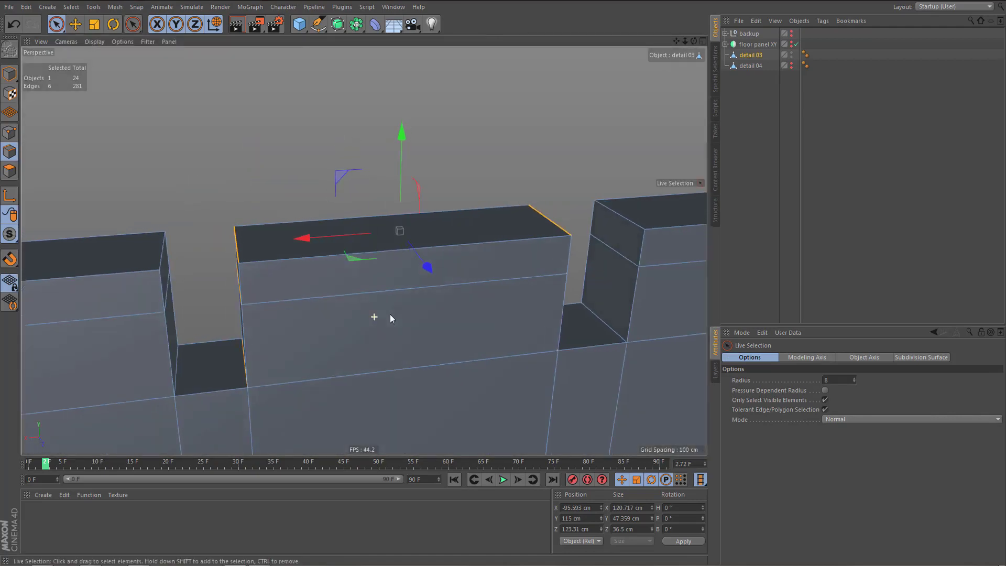
pyautogui.click(232, 254)
pyautogui.keyDown('shift'); pyautogui.click(536, 219); pyautogui.keyUp('shift')
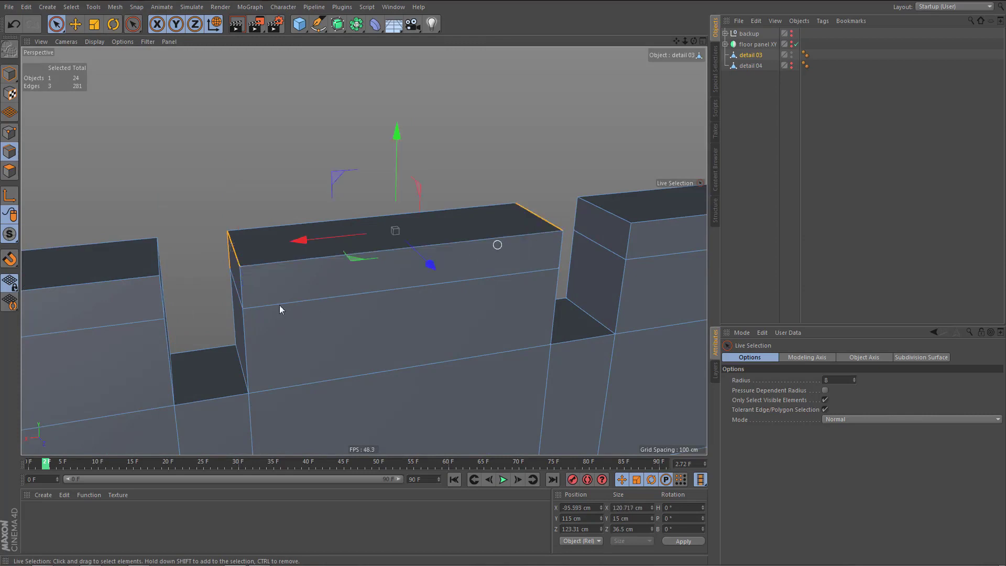
pyautogui.keyDown('ctrl'); pyautogui.click(229, 259); pyautogui.keyUp('ctrl')
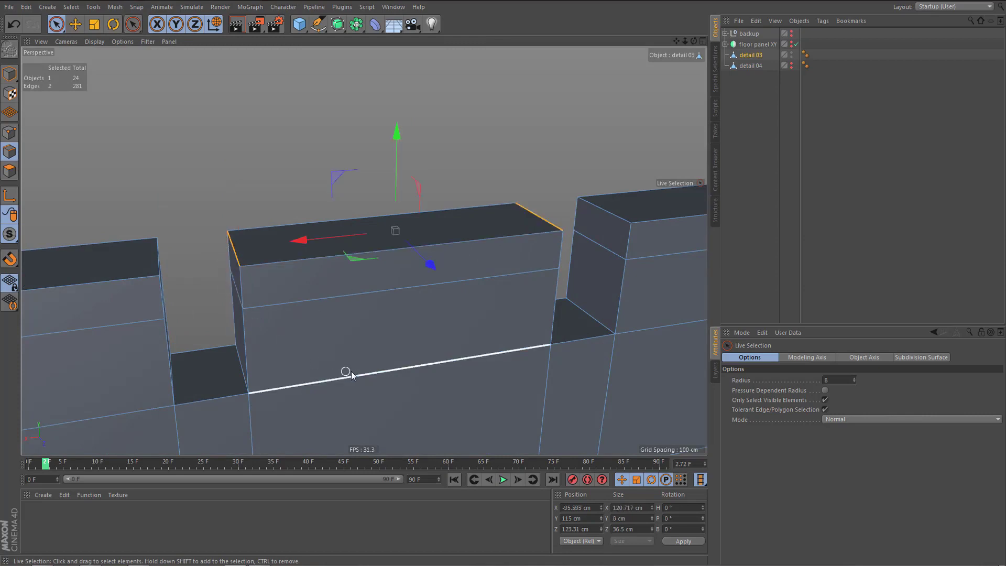
# - Bevel the two selected end edges with a 17 cm chamfer offset, undoing a first 9.7 cm bevel
pyautogui.rightClick(367, 371)
pyautogui.click(395, 369)
pyautogui.moveTo(394, 370); pyautogui.dragTo(420, 370)
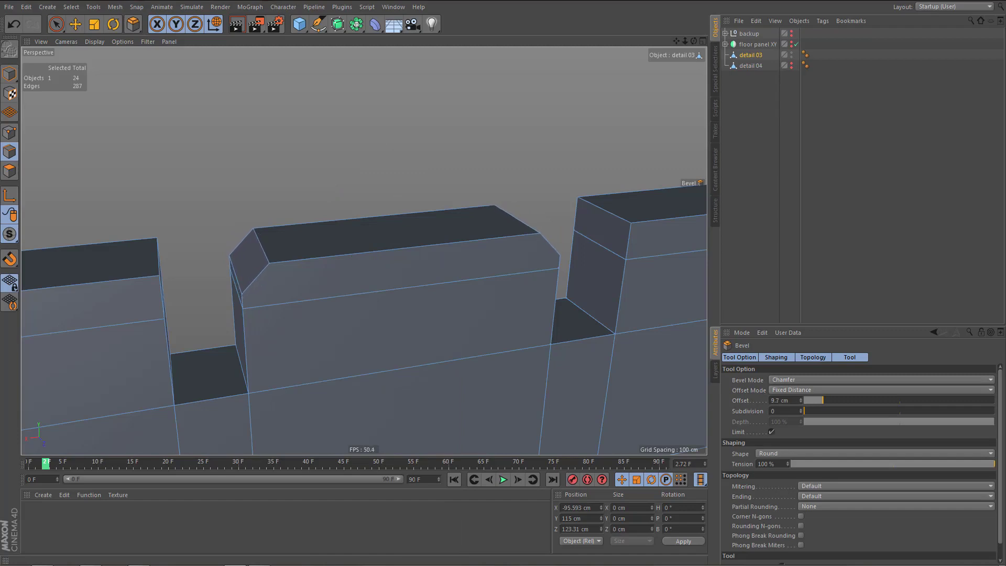
pyautogui.middleClick(421, 180)
pyautogui.middleClick(483, 190)
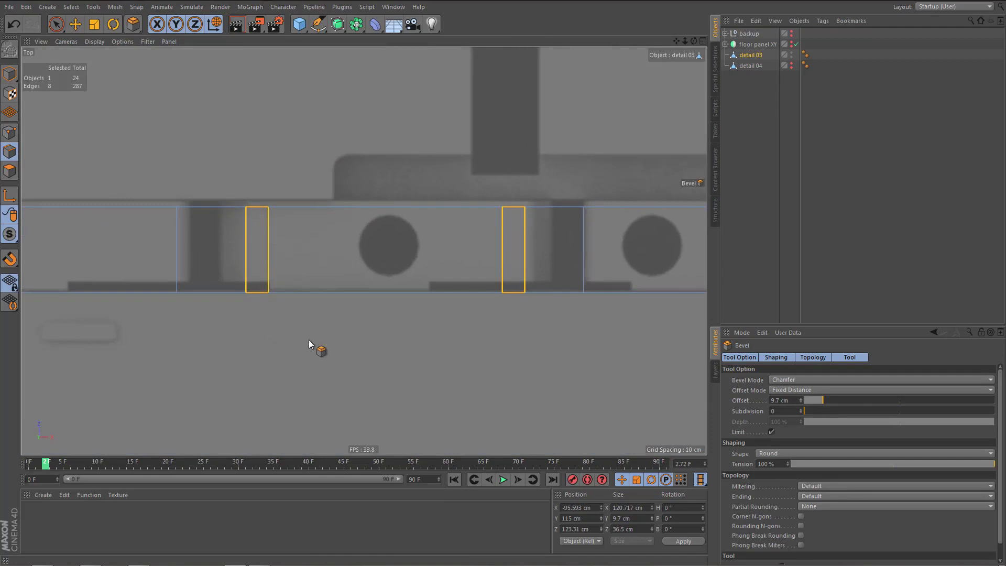
pyautogui.hotkey('ctrl', 'z')
pyautogui.moveTo(314, 334)
pyautogui.mouseDown()
pyautogui.moveTo(358, 334)
pyautogui.moveTo(309, 337)
pyautogui.mouseUp()
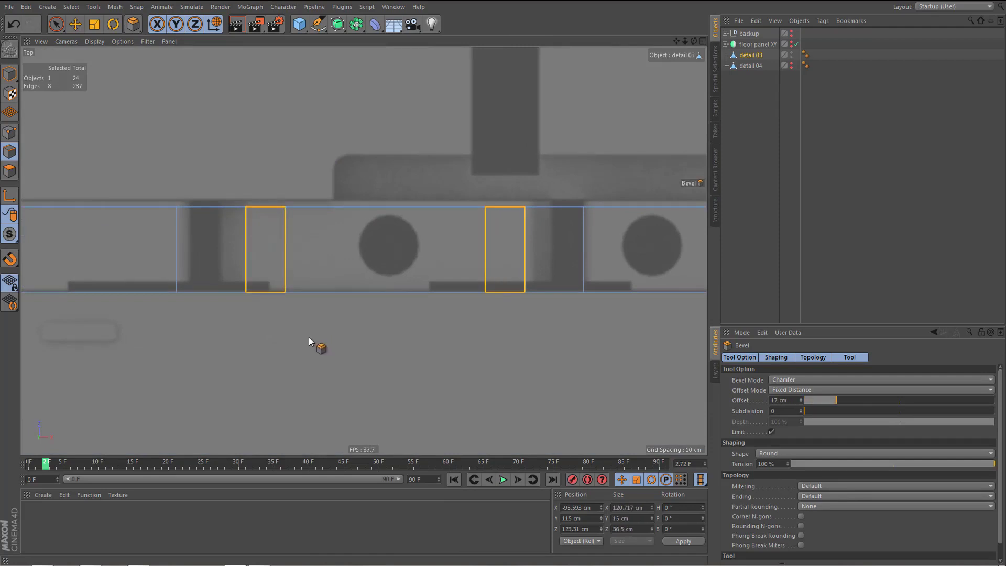
# - Move the block's two chamfer strips outward along X in the top view to match the notch sides in the reference
pyautogui.press('0')
pyautogui.moveTo(218, 189); pyautogui.dragTo(313, 328)
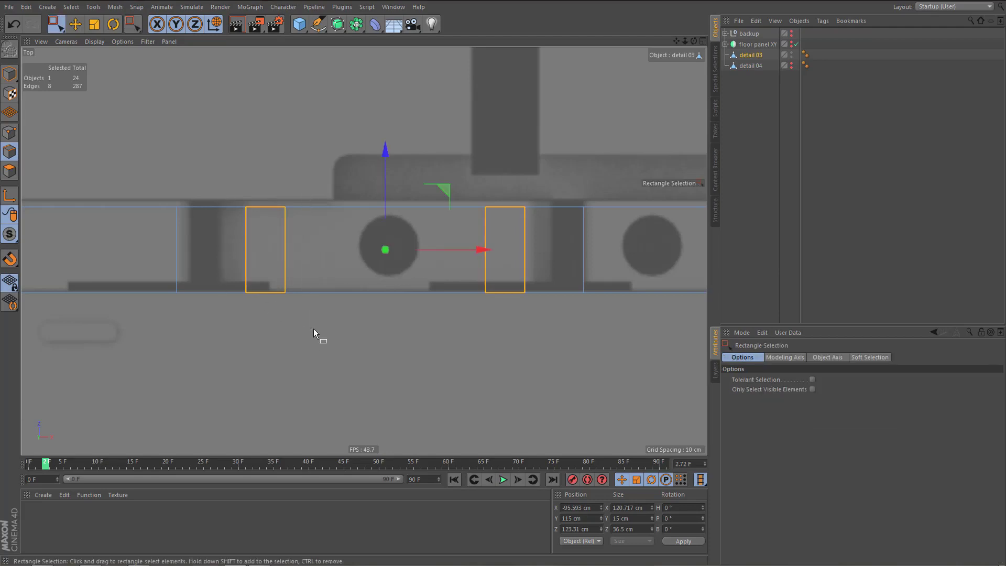
pyautogui.moveTo(361, 250); pyautogui.dragTo(337, 254)
pyautogui.moveTo(465, 184); pyautogui.dragTo(557, 324)
pyautogui.moveTo(601, 249); pyautogui.dragTo(630, 252)
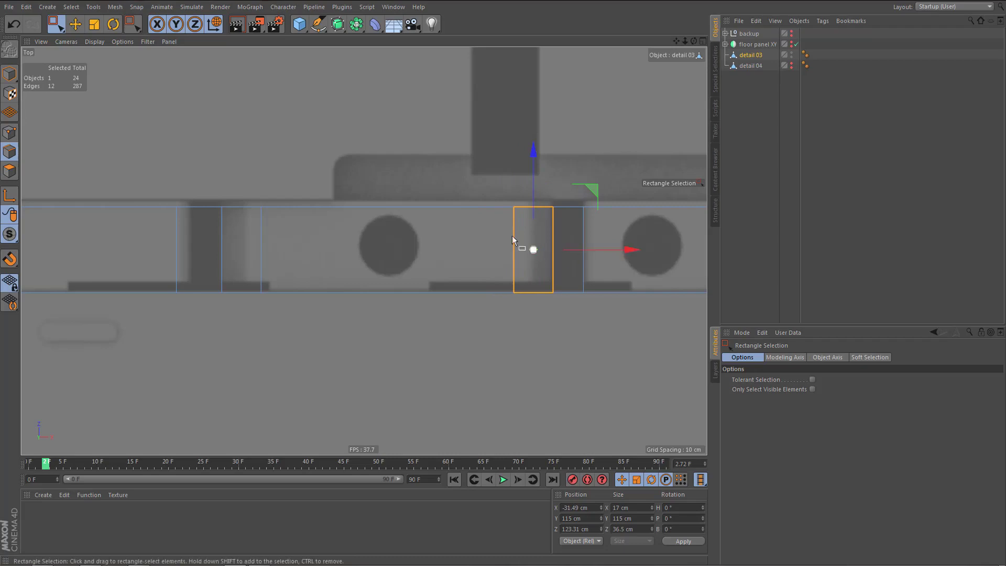
# - Select the edges of the block's top face and scale them along X to about 123.8 cm
pyautogui.moveTo(244, 193); pyautogui.dragTo(538, 318)
pyautogui.press('t')
pyautogui.moveTo(487, 250); pyautogui.dragTo(500, 251)
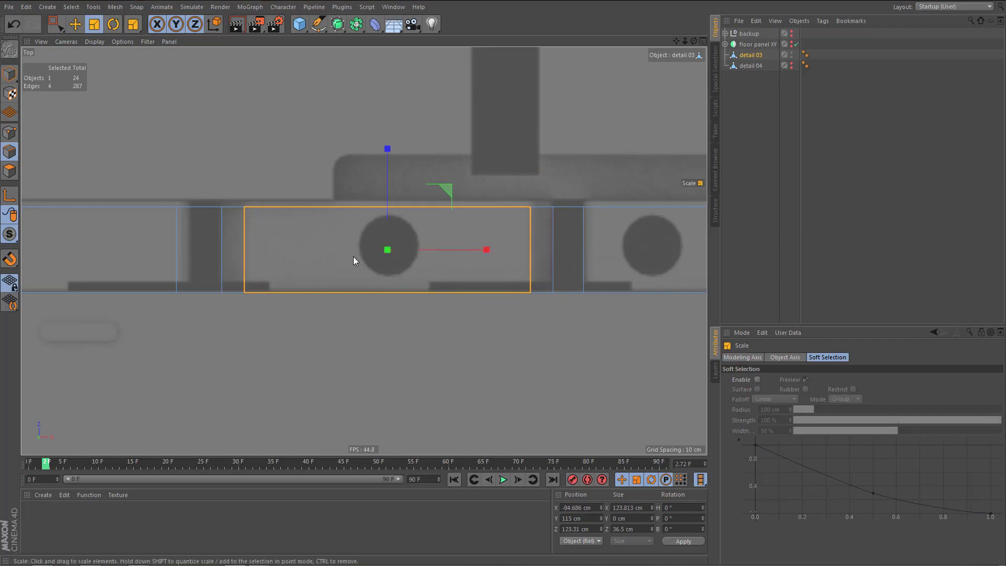
# - Examine the chamfered middle block and the overall profile of detail 03 in the perspective view
pyautogui.middleClick(353, 256)
pyautogui.middleClick(209, 178)
pyautogui.scroll(-5, 314, 229)
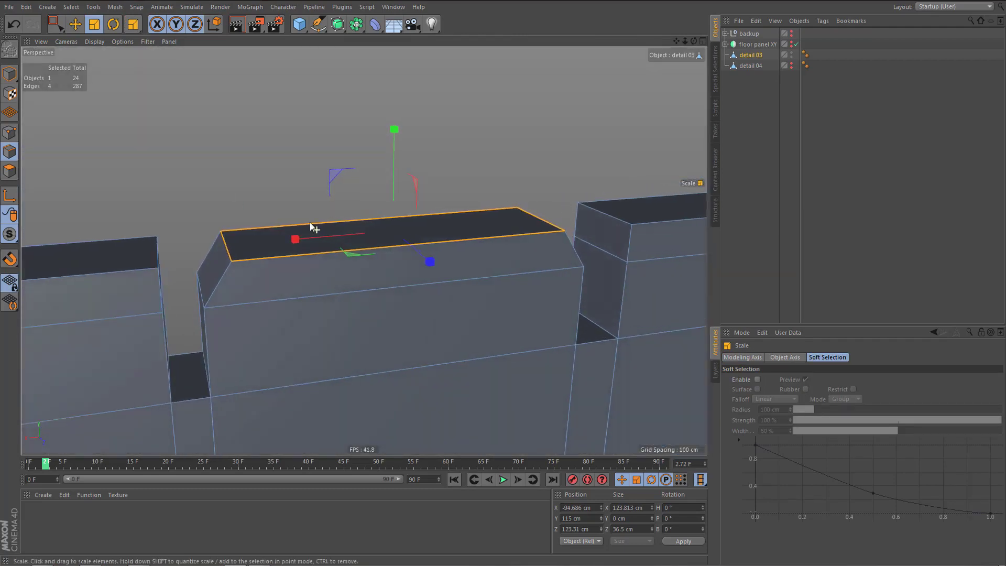
pyautogui.keyDown('alt'); pyautogui.moveTo(286, 289); pyautogui.dragTo(303, 301); pyautogui.keyUp('alt')
pyautogui.keyDown('alt'); pyautogui.moveTo(303, 298); pyautogui.dragTo(411, 285, button='middle'); pyautogui.keyUp('alt')
pyautogui.keyDown('alt'); pyautogui.moveTo(411, 285); pyautogui.dragTo(355, 319, button='right'); pyautogui.keyUp('alt')
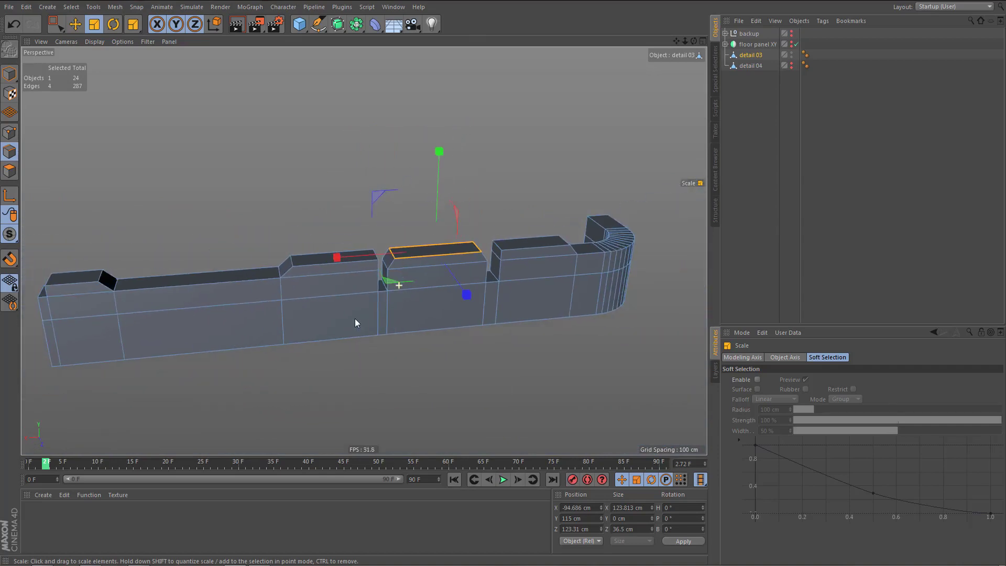
pyautogui.keyDown('alt'); pyautogui.moveTo(358, 309); pyautogui.dragTo(387, 311); pyautogui.keyUp('alt')
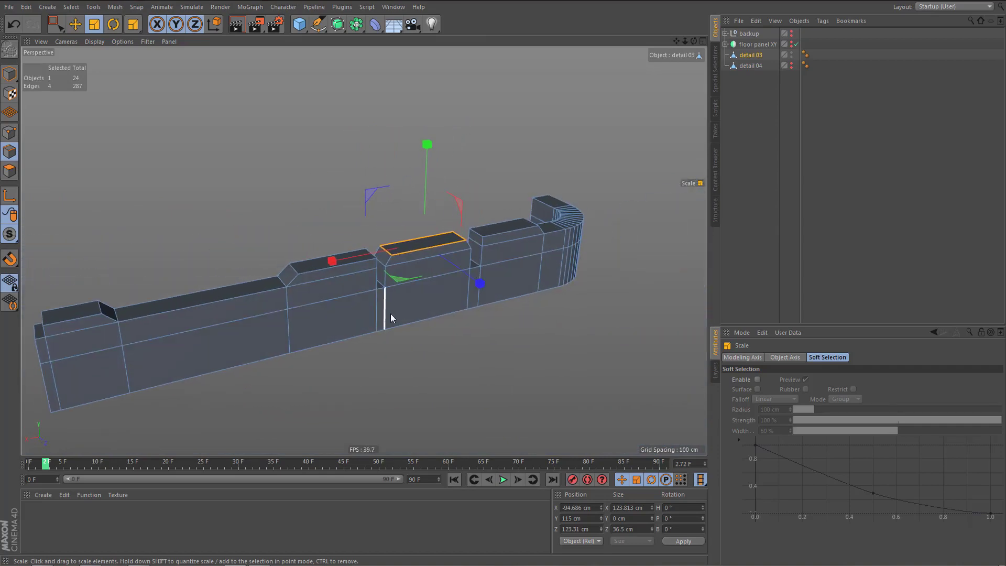
# - Compare detail 03's edges with the dark recesses along the strip in the top-view reference
pyautogui.middleClick(391, 314)
pyautogui.middleClick(508, 201)
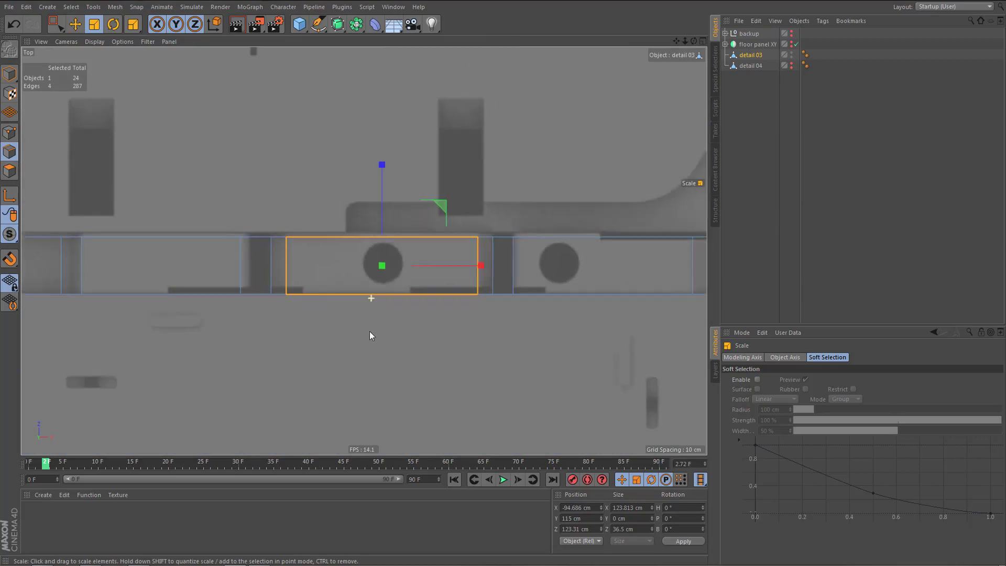
pyautogui.keyDown('alt'); pyautogui.moveTo(370, 331); pyautogui.dragTo(366, 351, button='right'); pyautogui.keyUp('alt')
pyautogui.keyDown('alt'); pyautogui.moveTo(355, 348); pyautogui.dragTo(206, 356, button='middle'); pyautogui.keyUp('alt')
pyautogui.keyDown('alt'); pyautogui.moveTo(377, 289); pyautogui.dragTo(441, 286, button='right'); pyautogui.keyUp('alt')
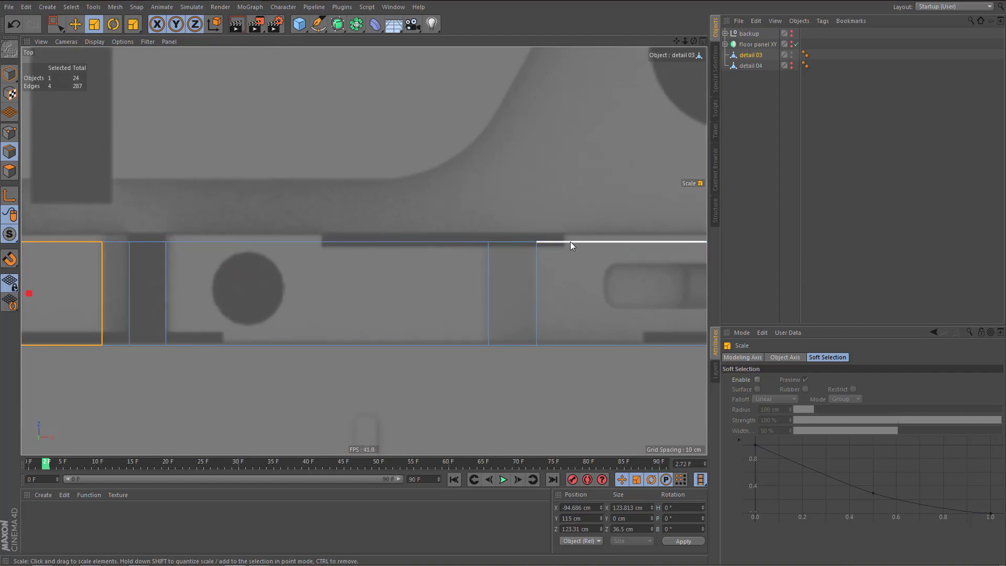
pyautogui.scroll(3, 570, 242)
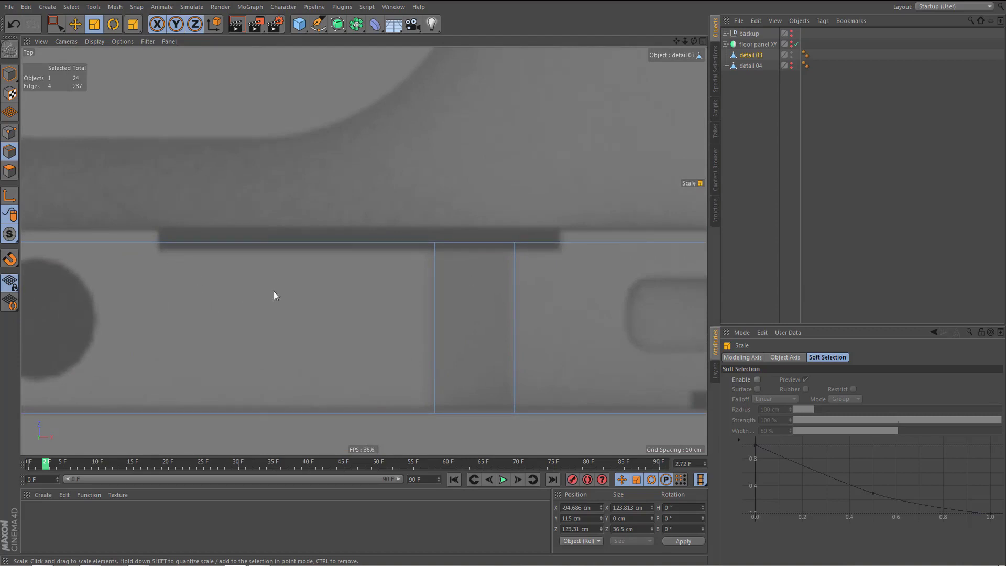
pyautogui.scroll(-5, 283, 299)
pyautogui.scroll(-4, 336, 299)
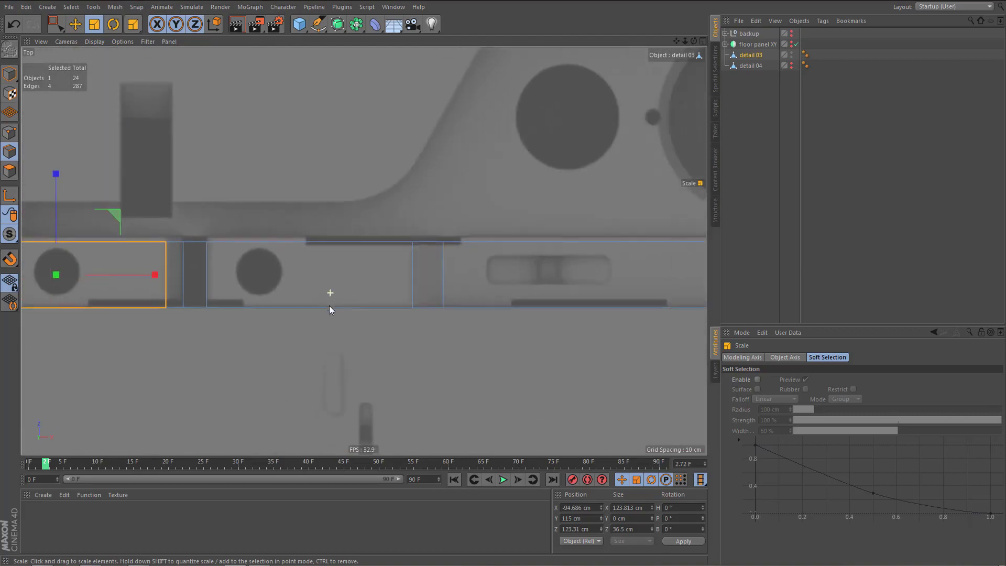
# - Ring-select the crosswise edges along detail 03 and cut them with Edge Cut at 2 subdivisions and 228% scale
pyautogui.press('u')
pyautogui.press('b')
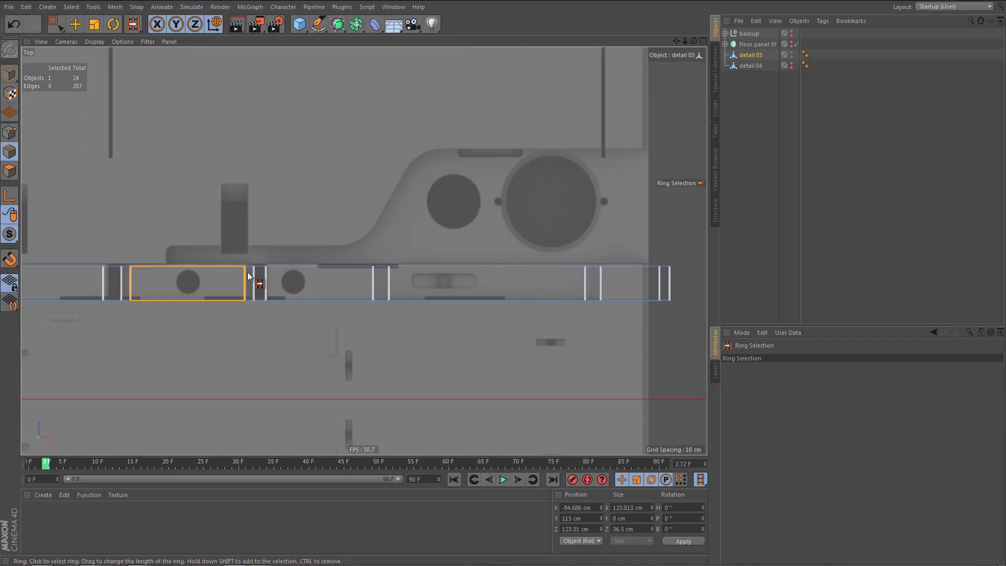
pyautogui.click(257, 277)
pyautogui.scroll(5, 294, 330)
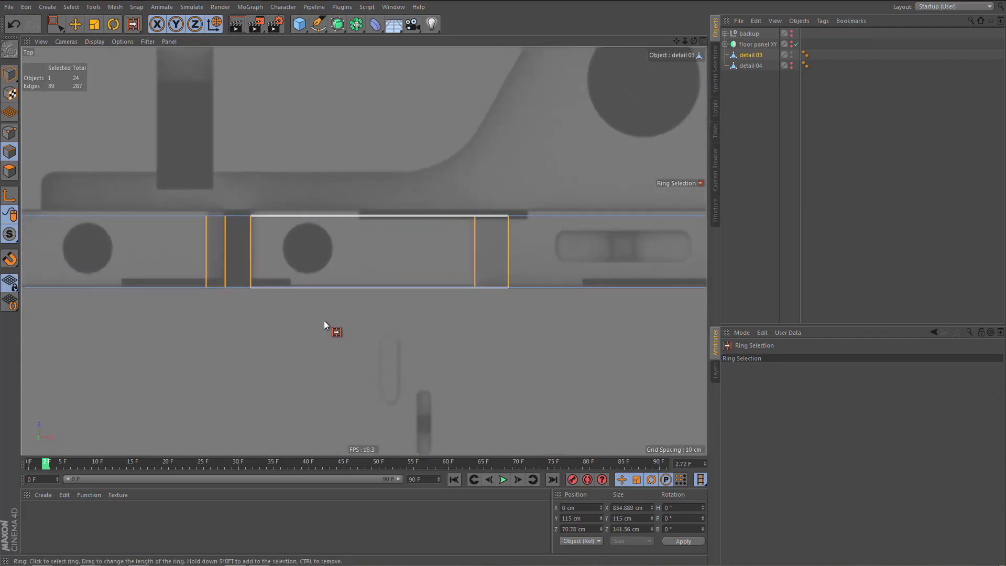
pyautogui.press('m')
pyautogui.press('f')
pyautogui.moveTo(325, 338); pyautogui.dragTo(360, 338)
pyautogui.hotkey('ctrl', 'z')
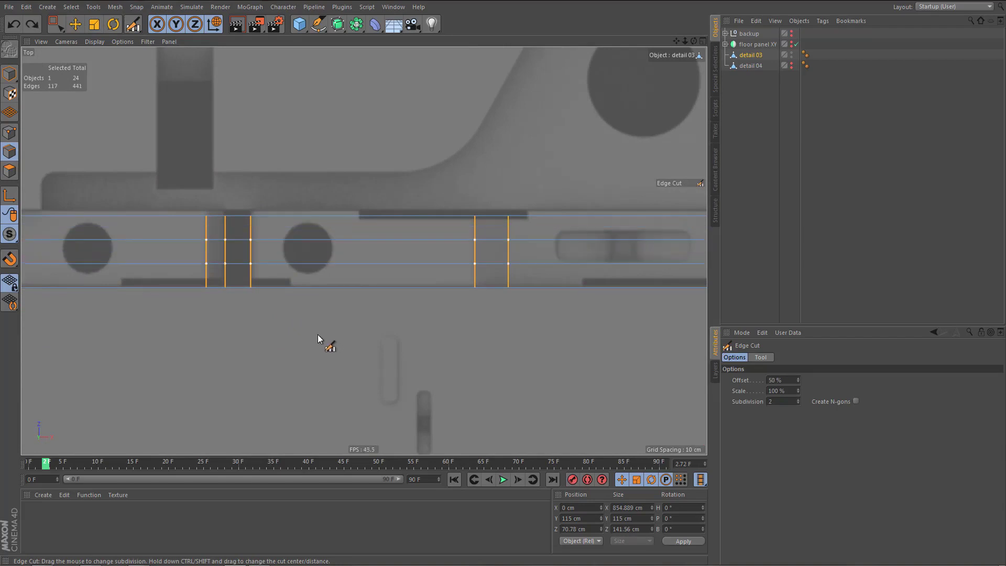
pyautogui.keyDown('shift'); pyautogui.moveTo(318, 335); pyautogui.dragTo(373, 335); pyautogui.keyUp('shift')
# - Make three crosswise line cuts through the strip near the ends of the first dark lower recesses, with Visible Only off
pyautogui.keyDown('alt'); pyautogui.moveTo(273, 314); pyautogui.dragTo(253, 344, button='right'); pyautogui.keyUp('alt')
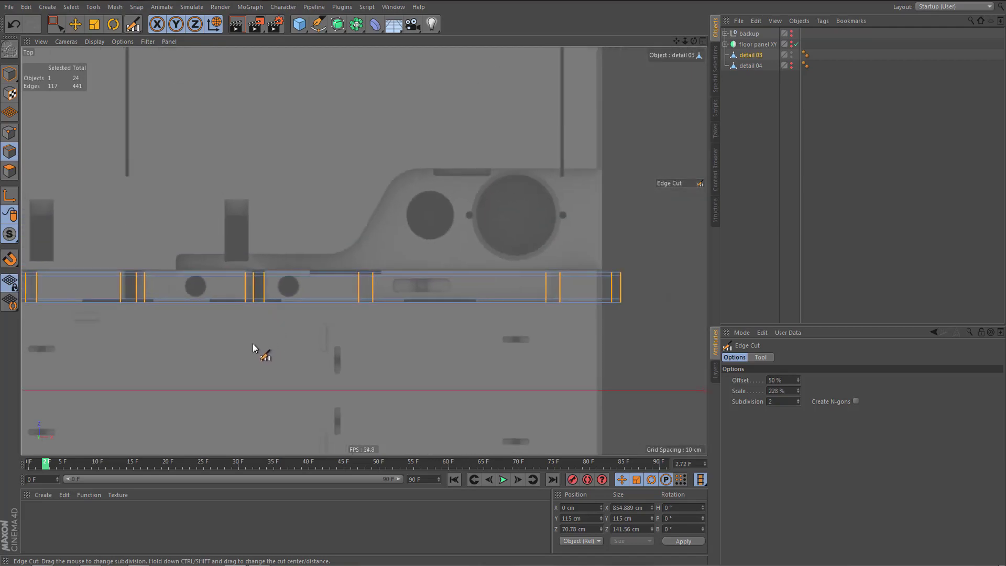
pyautogui.keyDown('alt'); pyautogui.moveTo(253, 344); pyautogui.dragTo(313, 333, button='middle'); pyautogui.keyUp('alt')
pyautogui.scroll(1, 265, 329)
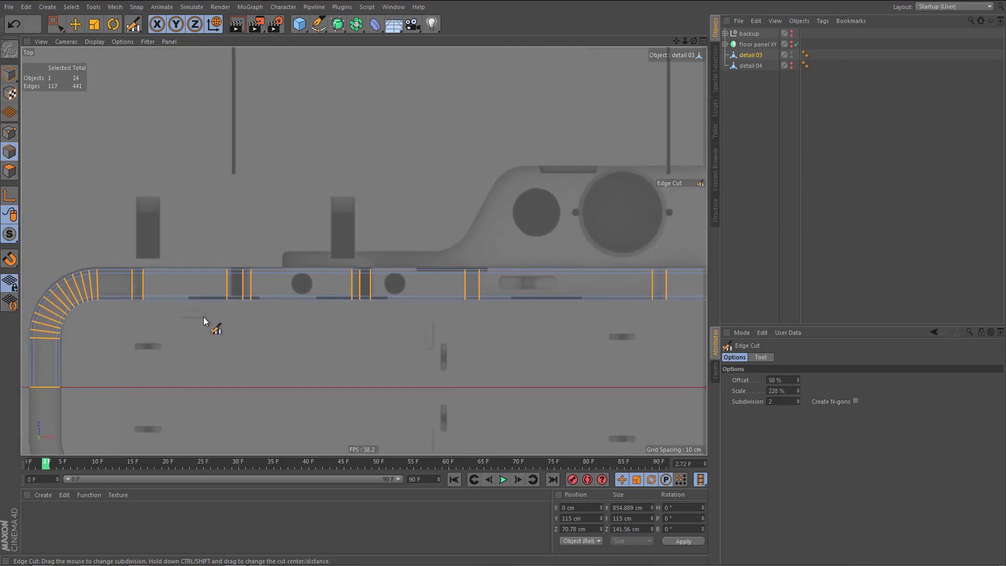
pyautogui.scroll(5, 209, 321)
pyautogui.press('k')
pyautogui.press('k')
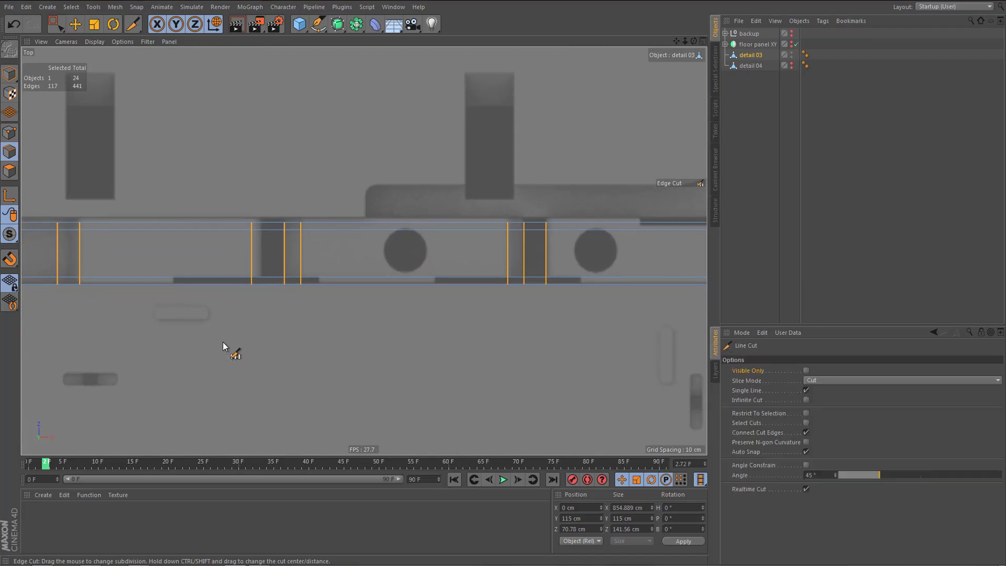
pyautogui.keyDown('alt'); pyautogui.moveTo(125, 321); pyautogui.dragTo(153, 329, button='middle'); pyautogui.keyUp('alt')
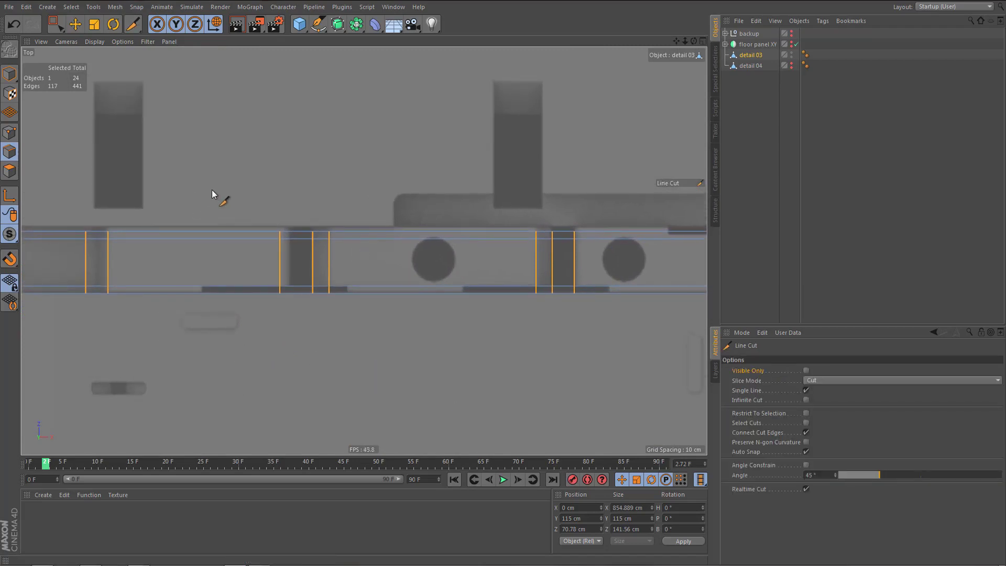
pyautogui.moveTo(206, 206); pyautogui.dragTo(209, 329)
pyautogui.moveTo(346, 206); pyautogui.dragTo(360, 337)
pyautogui.moveTo(467, 206); pyautogui.dragTo(470, 325)
# - Add three more crosswise line cuts, one at the next lower recess end and two at the ends of the long upper recess
pyautogui.keyDown('alt'); pyautogui.moveTo(634, 241); pyautogui.dragTo(508, 253, button='middle'); pyautogui.keyUp('alt')
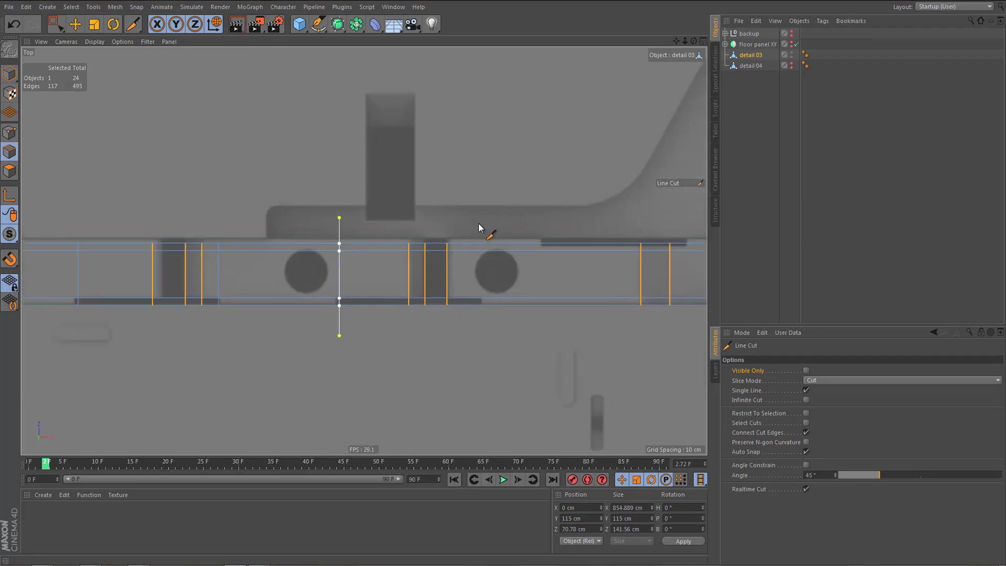
pyautogui.moveTo(478, 224); pyautogui.dragTo(483, 334)
pyautogui.moveTo(538, 223); pyautogui.dragTo(538, 364)
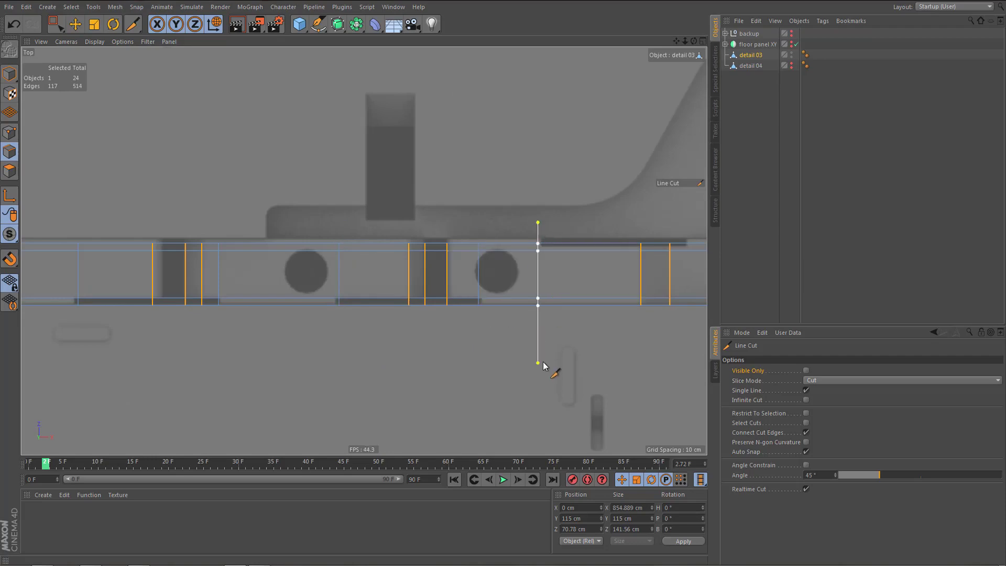
pyautogui.keyDown('alt'); pyautogui.moveTo(476, 333); pyautogui.dragTo(290, 359, button='middle'); pyautogui.keyUp('alt')
pyautogui.keyDown('shift'); pyautogui.moveTo(497, 248); pyautogui.dragTo(515, 382); pyautogui.keyUp('shift')
pyautogui.keyDown('alt'); pyautogui.moveTo(452, 352); pyautogui.dragTo(430, 343, button='middle'); pyautogui.keyUp('alt')
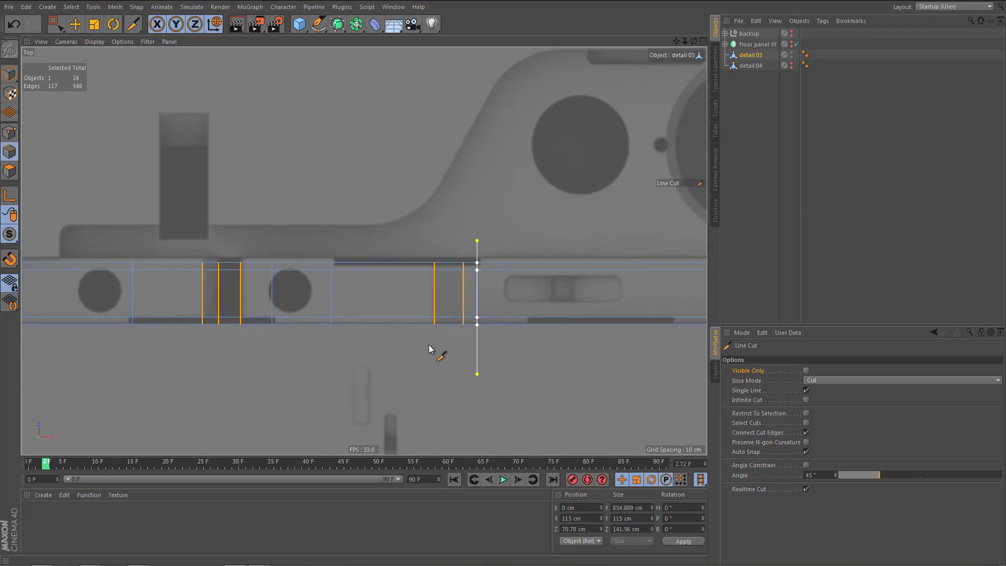
# - Move the two cut lines at the long dark upper recess along X to its ends, placing the one nearer the circle at about 46 cm
pyautogui.press('space')
pyautogui.scroll(3, 489, 284)
pyautogui.moveTo(465, 246); pyautogui.dragTo(512, 381)
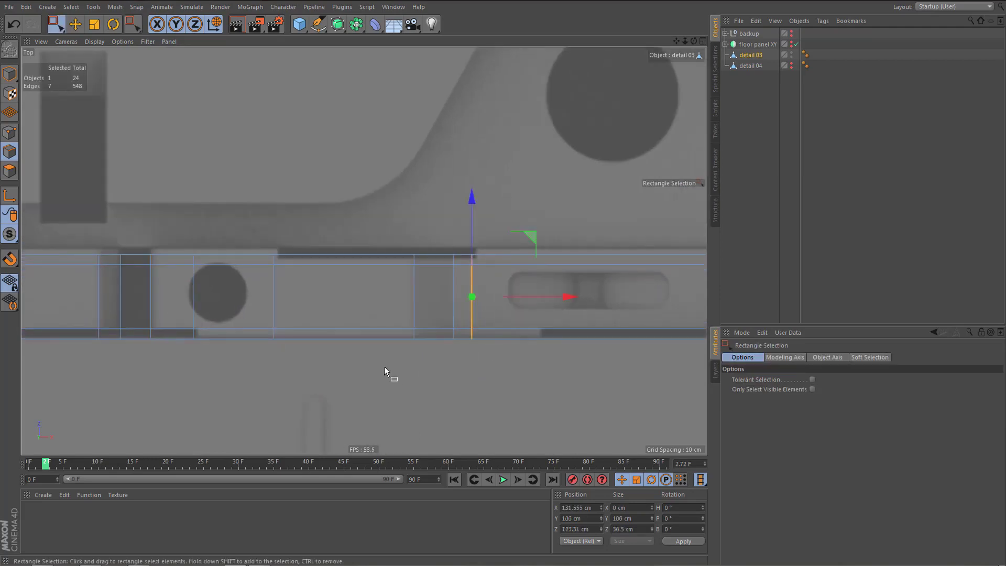
pyautogui.moveTo(565, 297); pyautogui.dragTo(572, 294)
pyautogui.moveTo(268, 232); pyautogui.dragTo(314, 399)
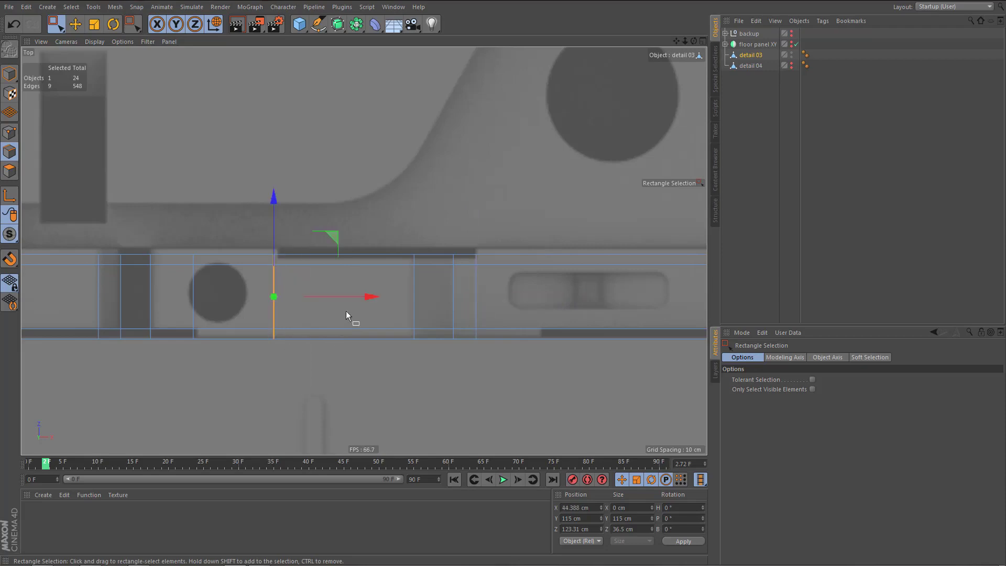
pyautogui.moveTo(367, 296); pyautogui.dragTo(371, 297)
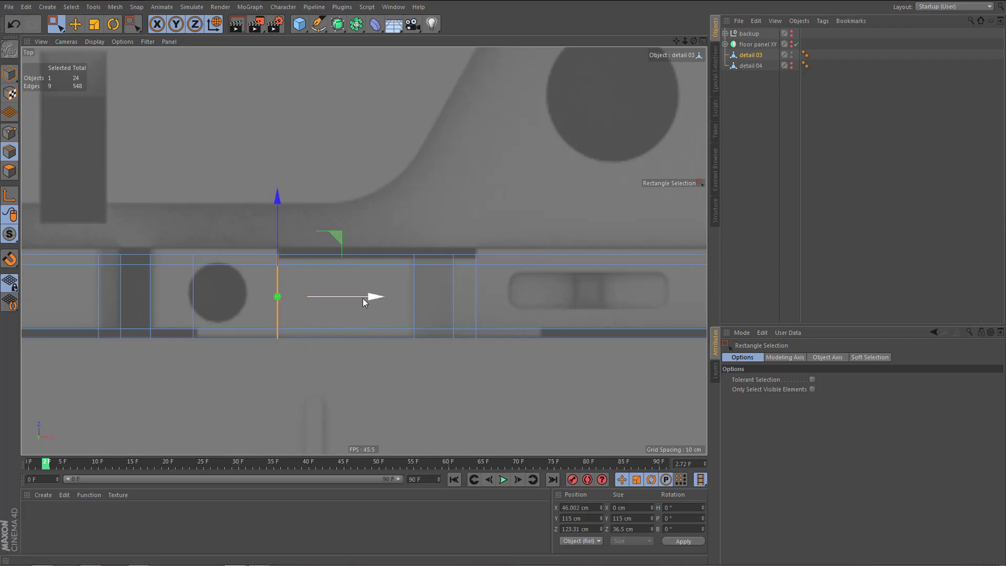
# - Align three cut lines with the ends of the dark lower recesses along X, placing the first at about 11.3 cm and the last at about -145.8 cm
pyautogui.keyDown('alt'); pyautogui.moveTo(432, 301); pyautogui.dragTo(645, 280, button='middle'); pyautogui.keyUp('alt')
pyautogui.moveTo(391, 211); pyautogui.dragTo(434, 374)
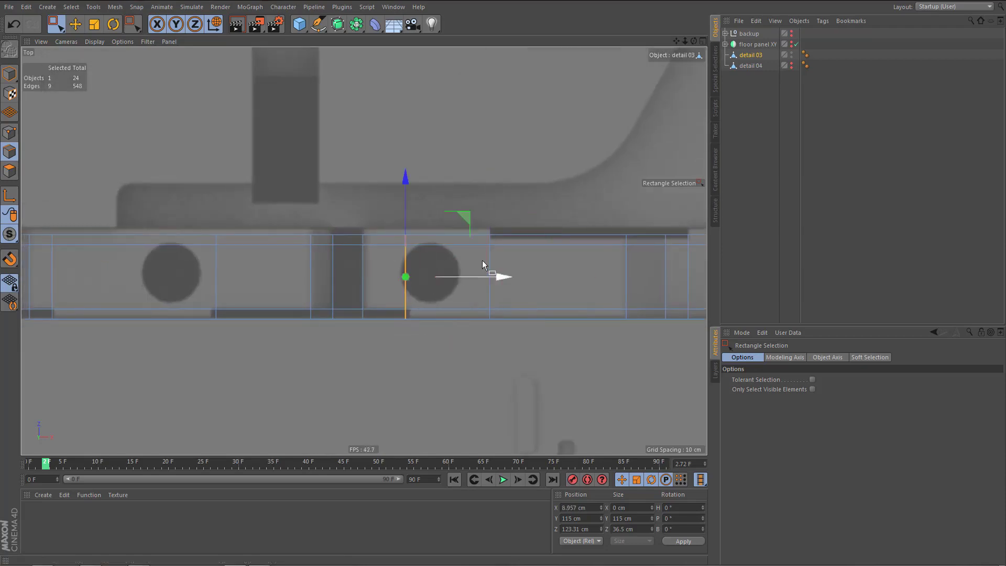
pyautogui.moveTo(493, 282); pyautogui.dragTo(504, 278)
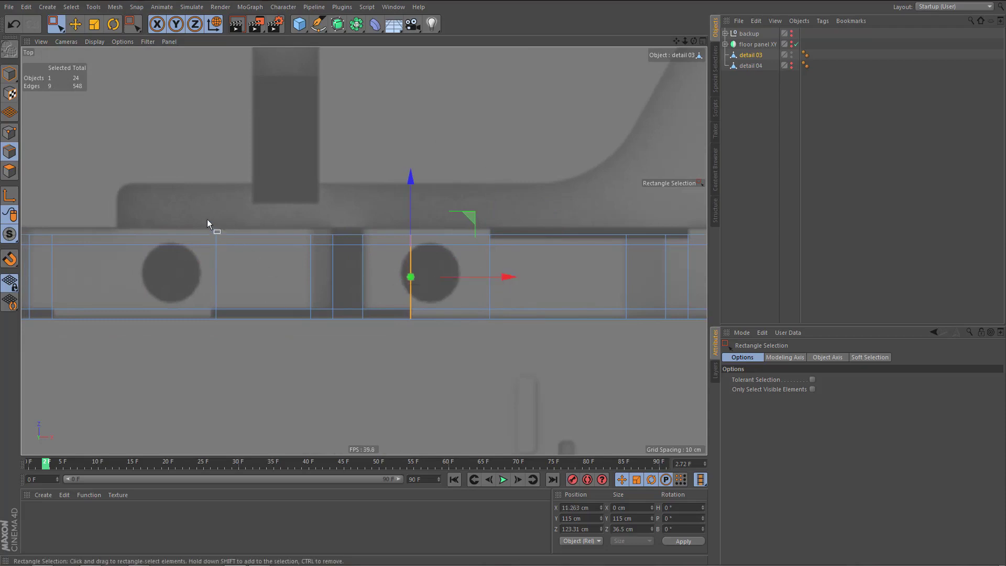
pyautogui.moveTo(192, 216); pyautogui.dragTo(268, 371)
pyautogui.moveTo(309, 278); pyautogui.dragTo(306, 277)
pyautogui.keyDown('alt'); pyautogui.moveTo(153, 295); pyautogui.dragTo(323, 264, button='middle'); pyautogui.keyUp('alt')
pyautogui.moveTo(304, 219); pyautogui.dragTo(355, 348)
pyautogui.moveTo(411, 280); pyautogui.dragTo(413, 285)
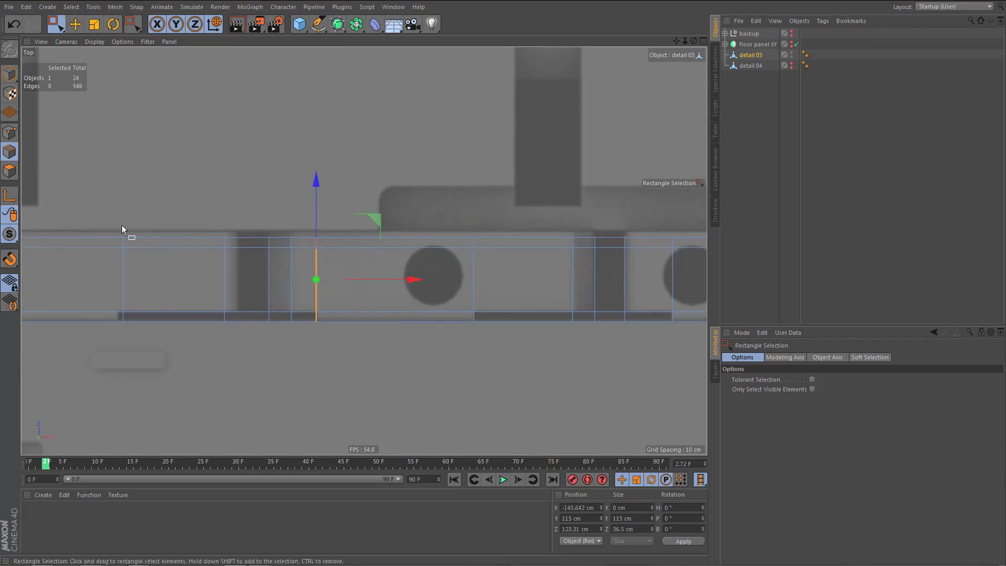
# - Move the cut line at the outer end of the dark lower recess nearest the curved corner to about -233.4 cm in X
pyautogui.moveTo(111, 225); pyautogui.dragTo(169, 373)
pyautogui.moveTo(215, 279); pyautogui.dragTo(208, 281)
pyautogui.scroll(-2, 162, 332)
pyautogui.keyDown('alt'); pyautogui.moveTo(163, 332); pyautogui.dragTo(131, 341, button='right'); pyautogui.keyUp('alt')
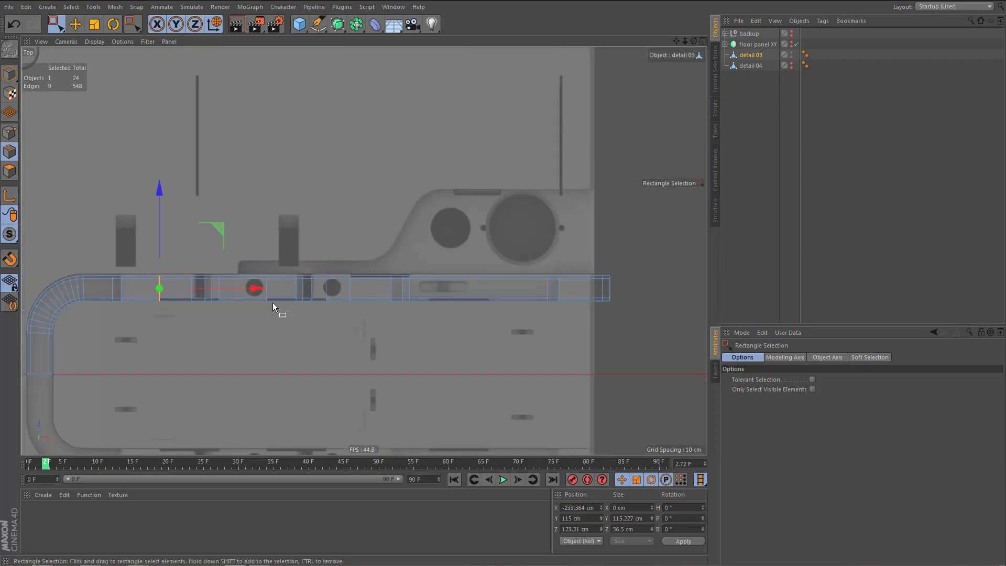
# - Make two crosswise line cuts through the strip at the ends of the dark lower recess beneath the rounded slot
pyautogui.keyDown('alt'); pyautogui.moveTo(273, 303); pyautogui.dragTo(185, 309, button='middle'); pyautogui.keyUp('alt')
pyautogui.keyDown('alt'); pyautogui.moveTo(366, 316); pyautogui.dragTo(417, 312, button='right'); pyautogui.keyUp('alt')
pyautogui.press('k')
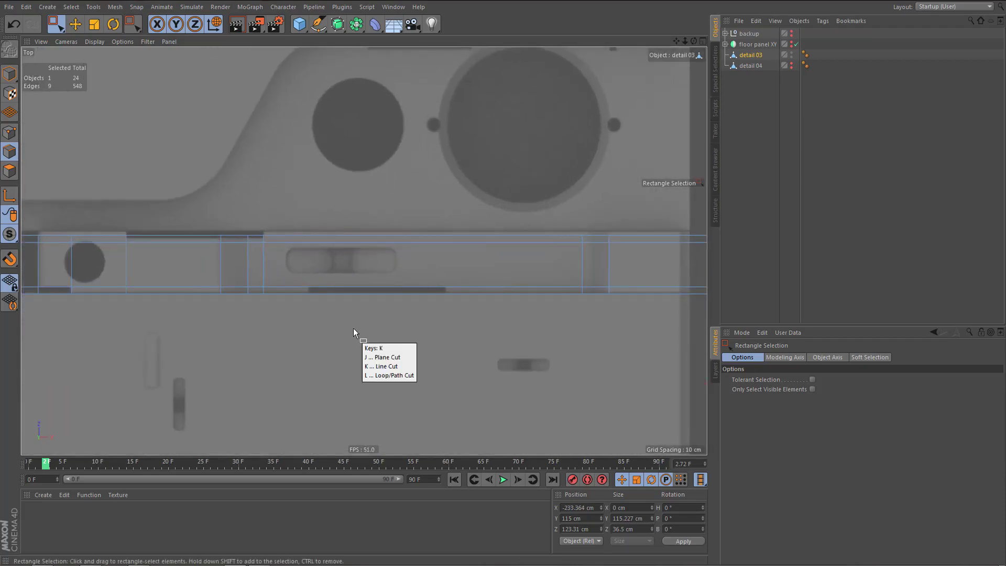
pyautogui.press('k')
pyautogui.moveTo(308, 220); pyautogui.dragTo(307, 272)
pyautogui.keyDown('shift'); pyautogui.moveTo(321, 313); pyautogui.dragTo(321, 328); pyautogui.keyUp('shift')
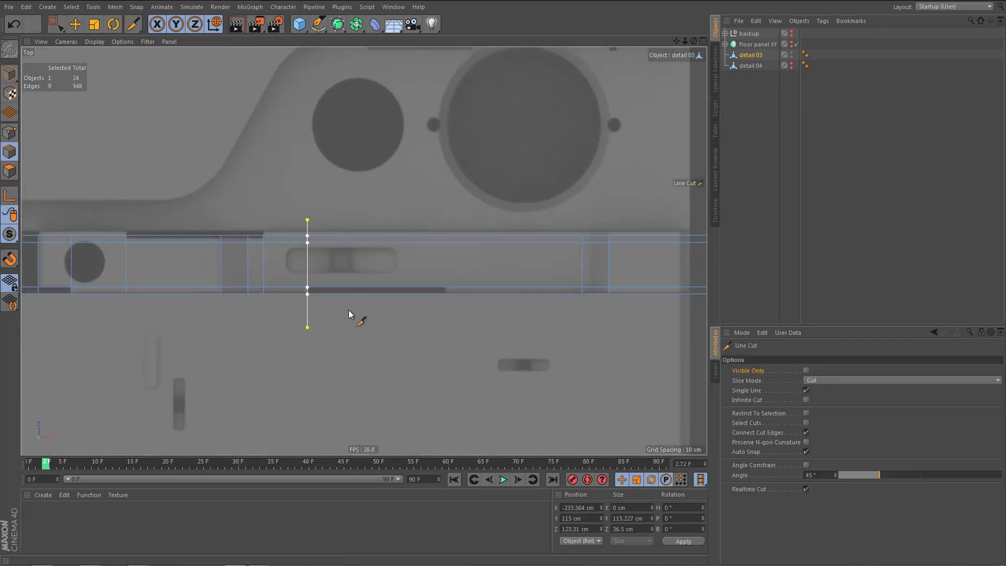
pyautogui.keyDown('shift'); pyautogui.moveTo(445, 213); pyautogui.dragTo(456, 331); pyautogui.keyUp('shift')
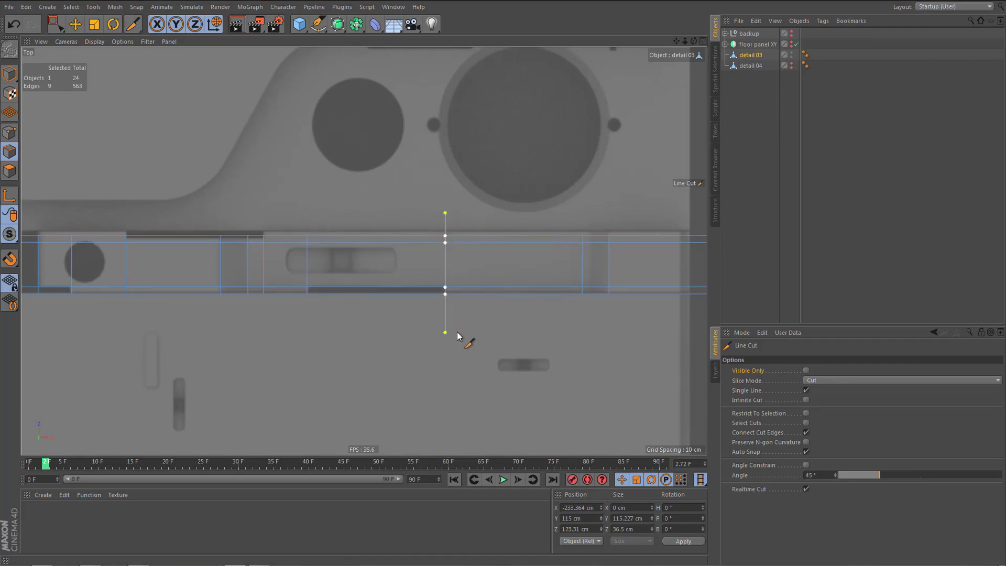
pyautogui.scroll(3, 424, 327)
pyautogui.press('e')
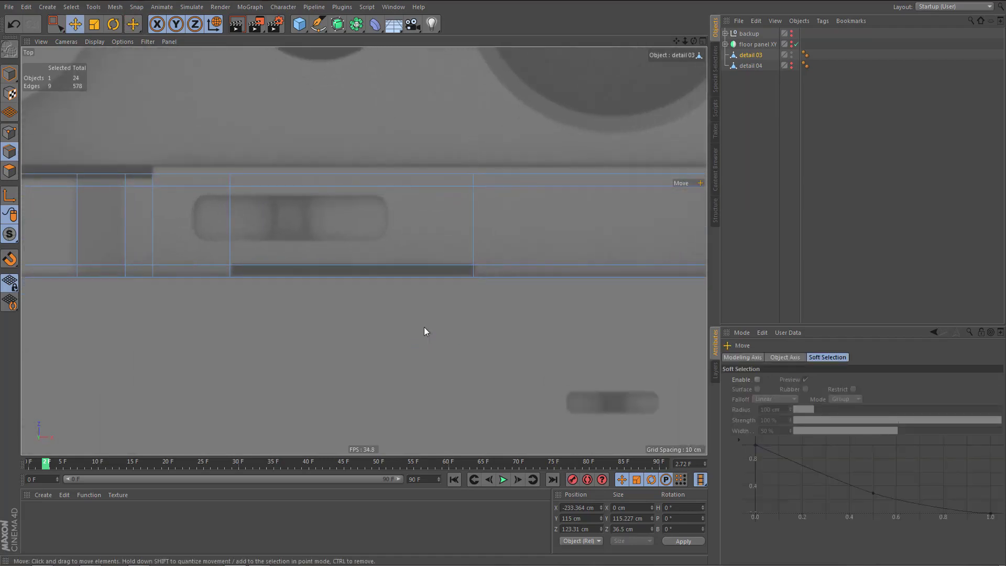
# - Add two crosswise line cuts through the strip, one just outside each end of the rounded slot
pyautogui.scroll(-4, 413, 330)
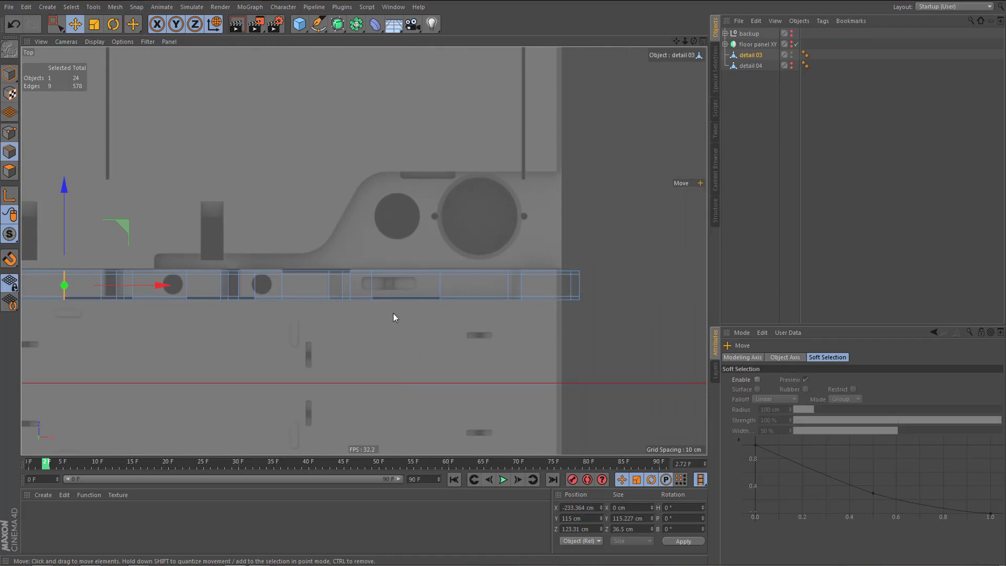
pyautogui.scroll(4, 403, 317)
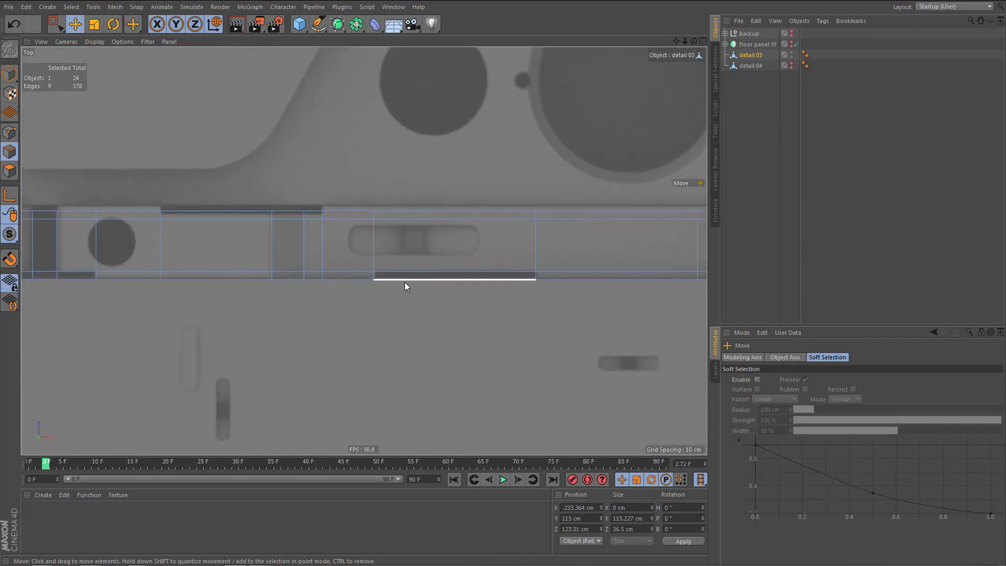
pyautogui.scroll(-5, 405, 283)
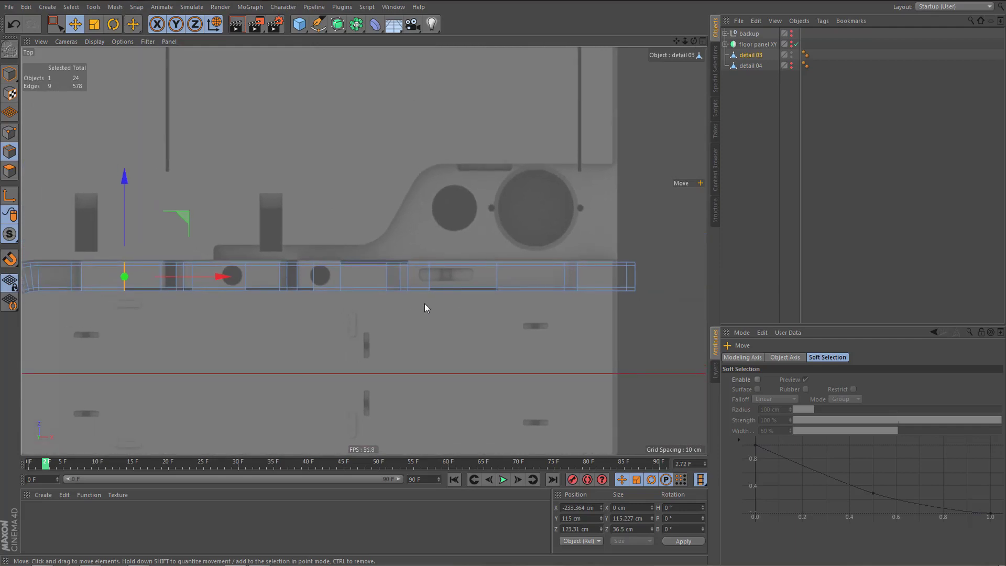
pyautogui.scroll(5, 440, 307)
pyautogui.scroll(3, 439, 303)
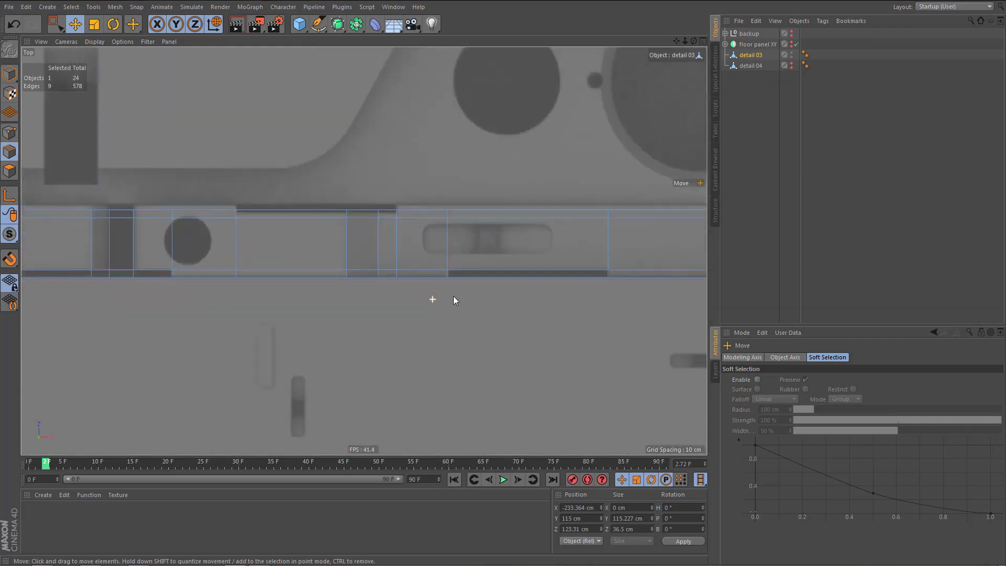
pyautogui.press('k')
pyautogui.press('k')
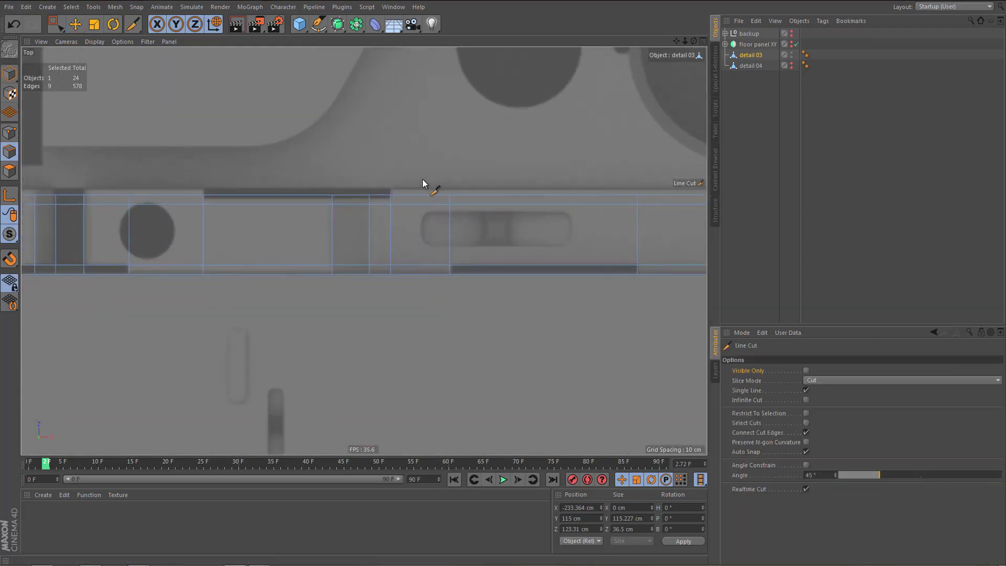
pyautogui.moveTo(413, 176); pyautogui.dragTo(413, 289)
pyautogui.moveTo(579, 175); pyautogui.dragTo(580, 318)
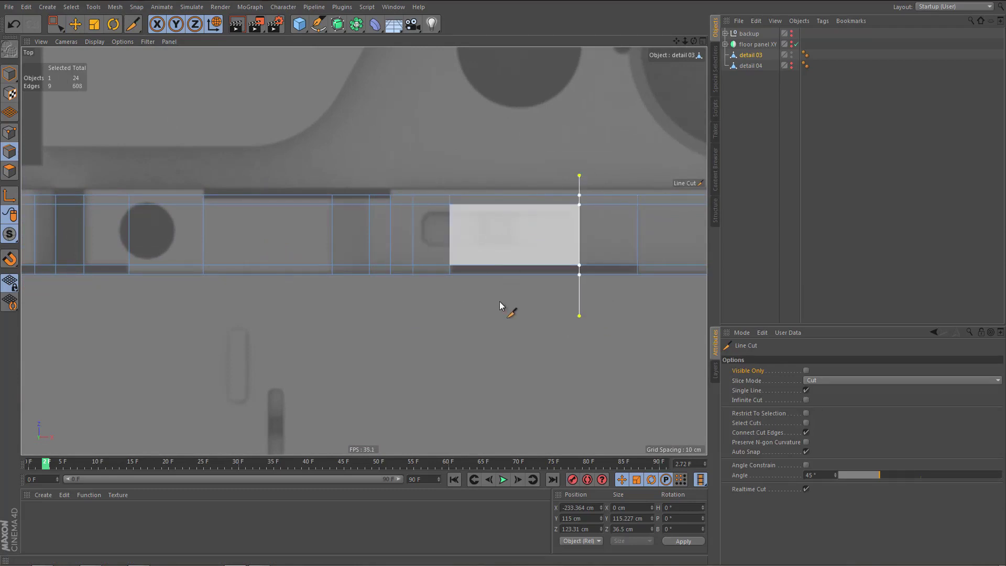
pyautogui.scroll(2, 527, 292)
pyautogui.scroll(2, 542, 295)
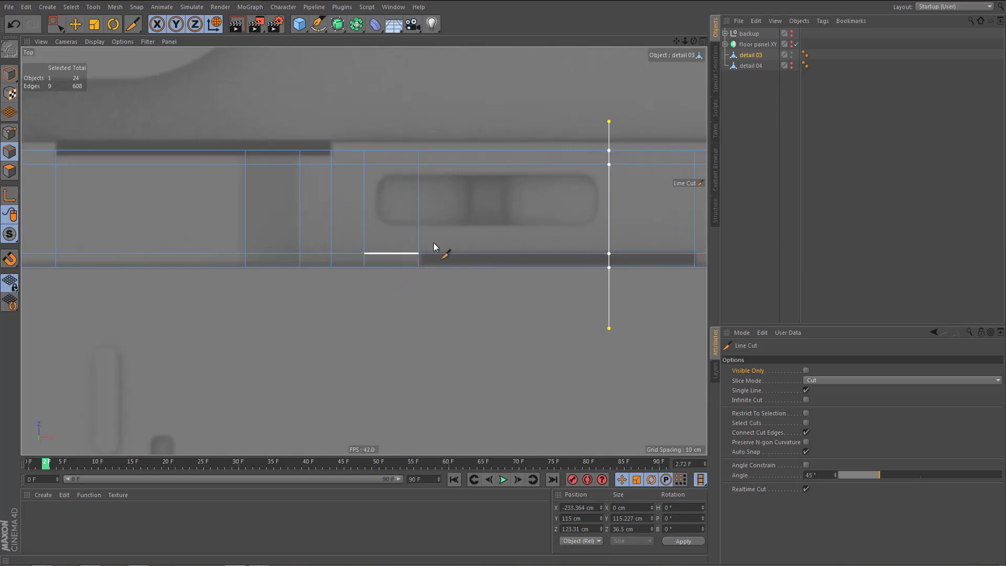
pyautogui.scroll(1, 379, 199)
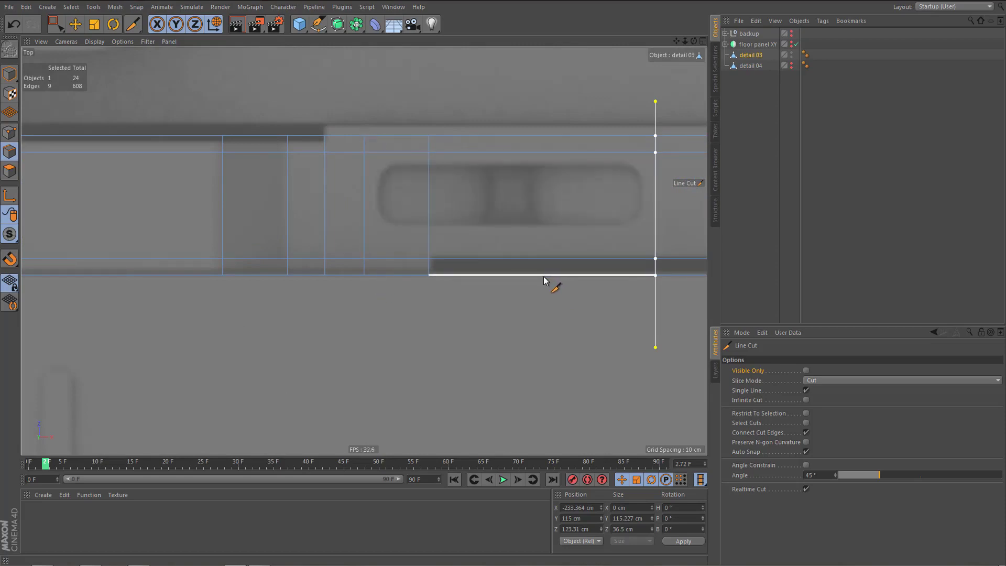
pyautogui.press('e')
pyautogui.scroll(-2, 461, 309)
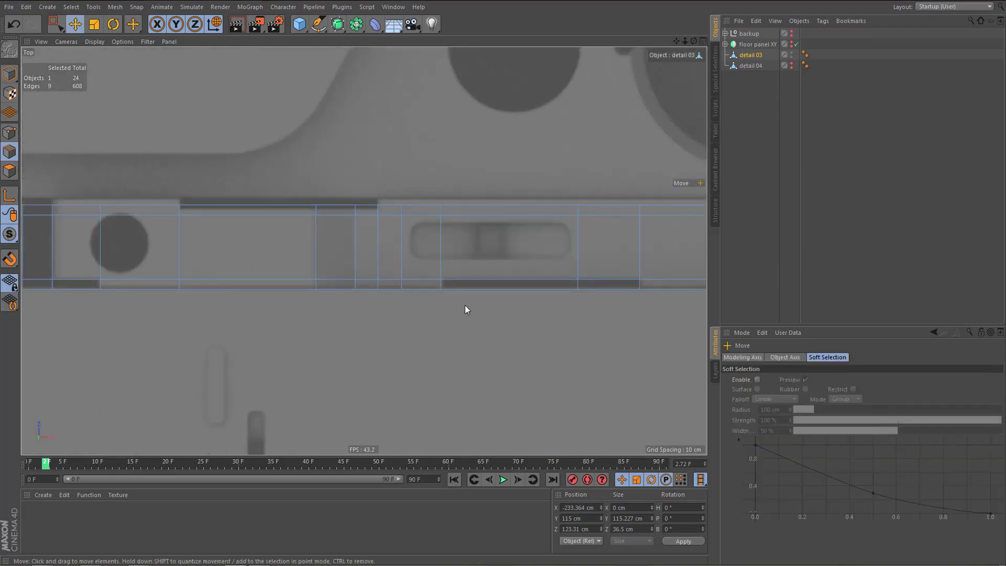
pyautogui.scroll(-3, 464, 305)
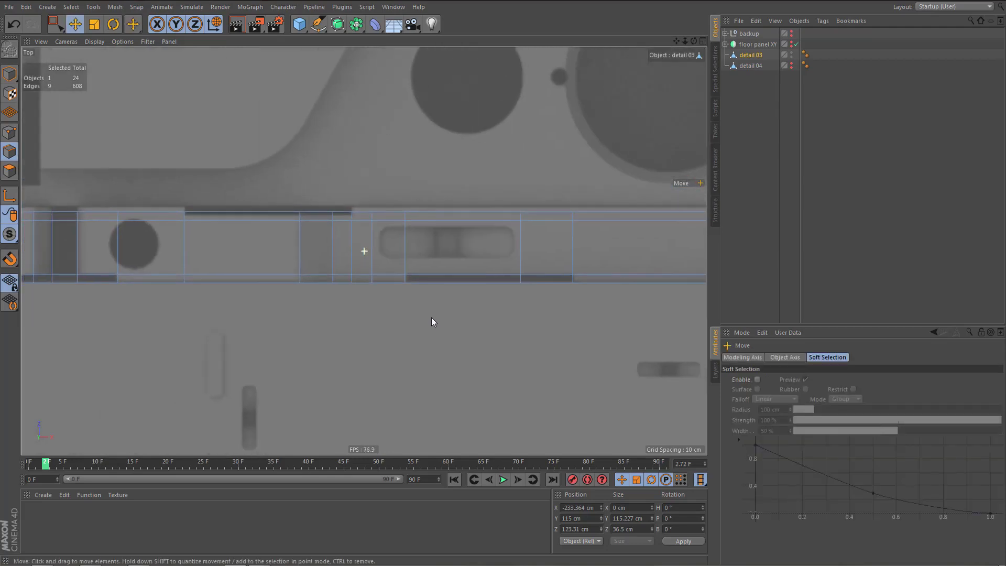
# - Delete detail 03's polygons over the long dark upper recess and the three dark lower recesses
pyautogui.press('Return')
pyautogui.press('0')
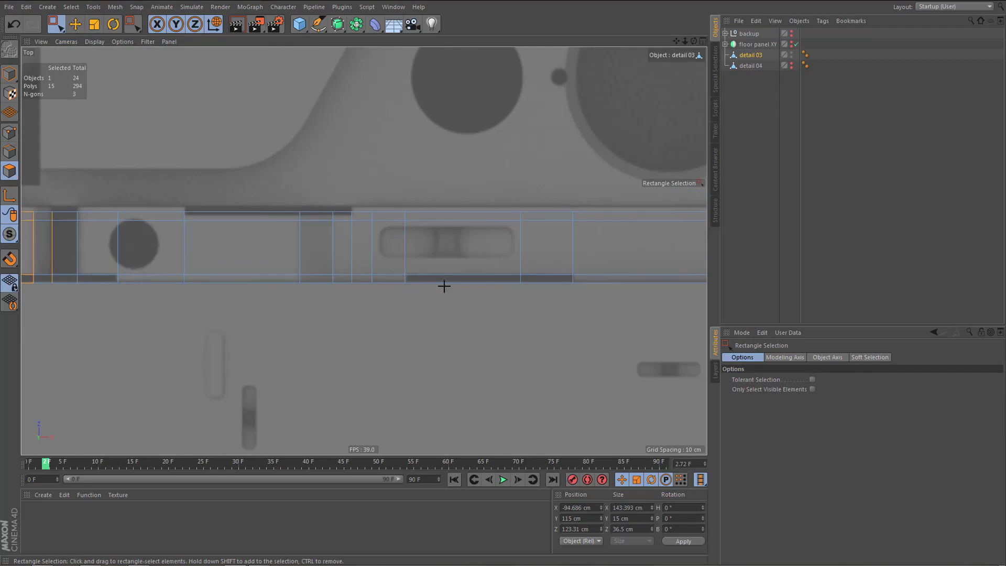
pyautogui.moveTo(400, 270); pyautogui.dragTo(574, 327)
pyautogui.keyDown('alt'); pyautogui.moveTo(384, 373); pyautogui.dragTo(508, 383, button='middle'); pyautogui.keyUp('alt')
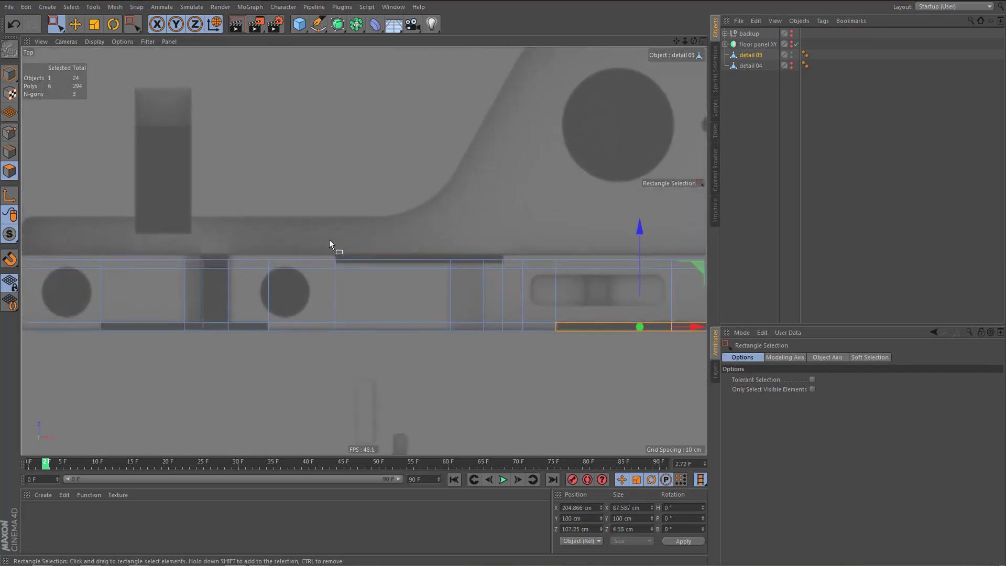
pyautogui.moveTo(320, 243); pyautogui.dragTo(509, 263)
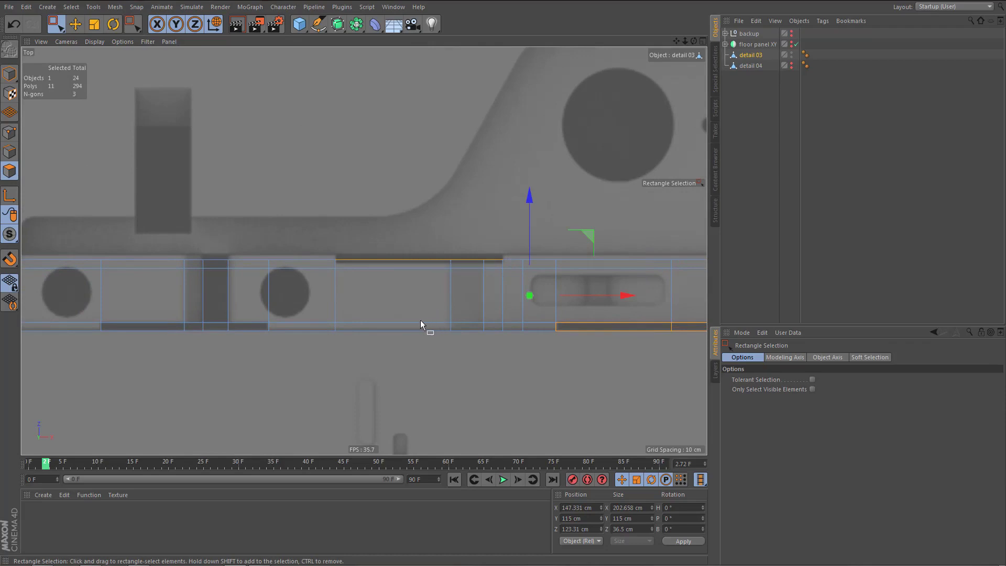
pyautogui.hotkey('ctrl', 'z')
pyautogui.moveTo(330, 255); pyautogui.dragTo(505, 274)
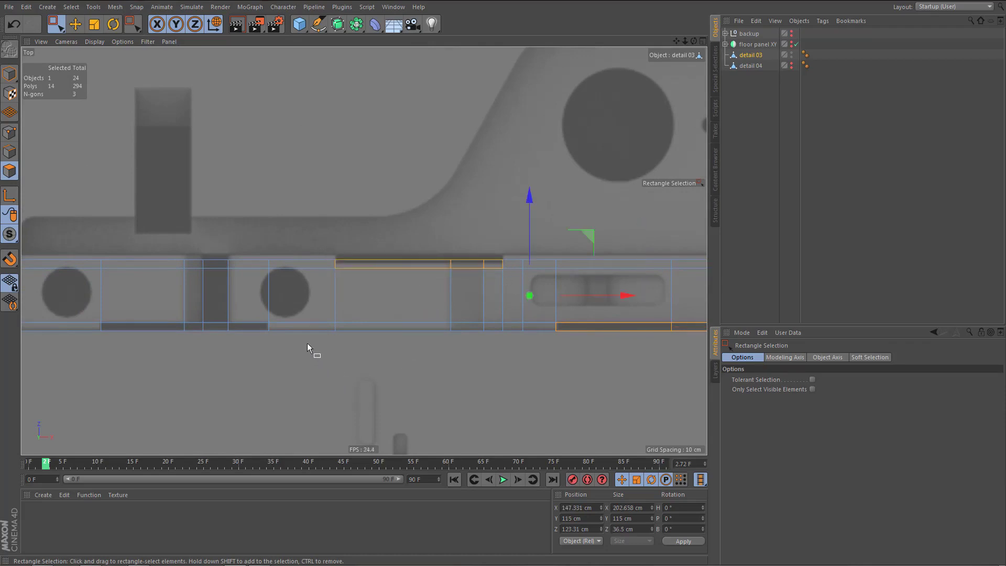
pyautogui.moveTo(307, 342); pyautogui.dragTo(435, 338, button='middle')
pyautogui.keyDown('shift'); pyautogui.moveTo(268, 333); pyautogui.dragTo(447, 370); pyautogui.keyUp('shift')
pyautogui.keyDown('alt'); pyautogui.moveTo(320, 291); pyautogui.dragTo(515, 283, button='middle'); pyautogui.keyUp('alt')
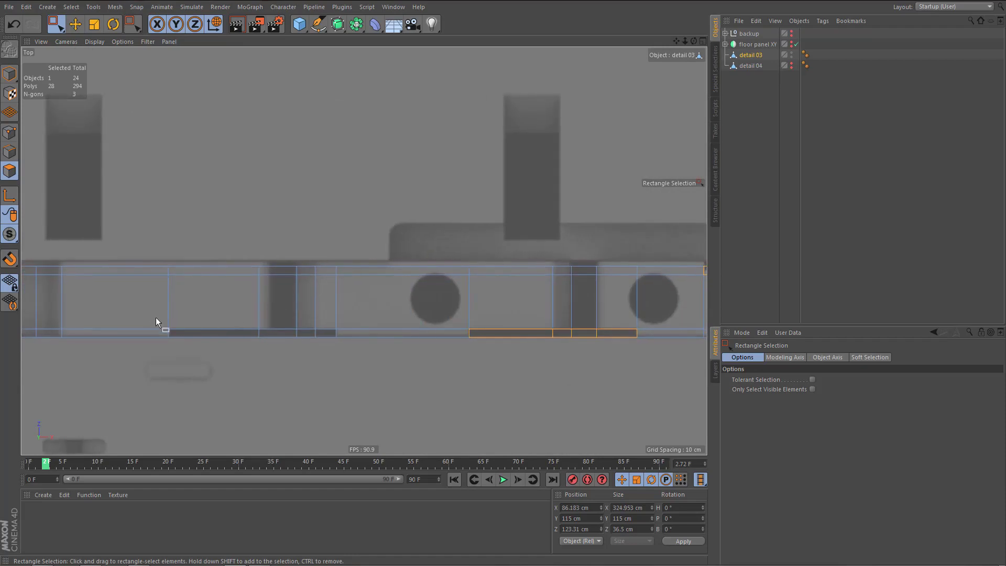
pyautogui.keyDown('shift'); pyautogui.moveTo(156, 321); pyautogui.dragTo(347, 358); pyautogui.keyUp('shift')
pyautogui.press('Delete')
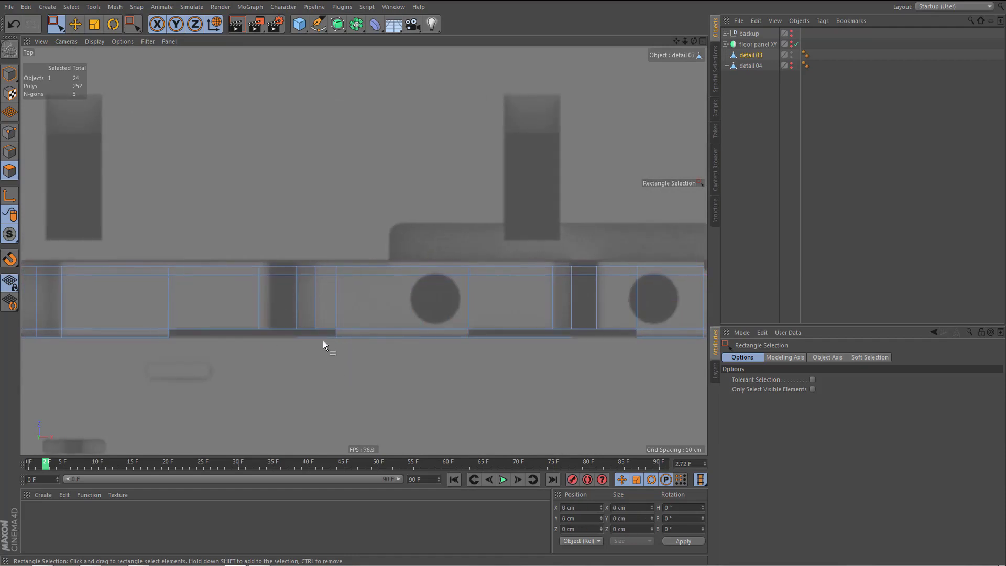
# - Inspect the notched strip in the perspective view and optimize detail 03's mesh
pyautogui.middleClick(323, 340)
pyautogui.middleClick(211, 223)
pyautogui.keyDown('alt'); pyautogui.moveTo(331, 263); pyautogui.dragTo(329, 296); pyautogui.keyUp('alt')
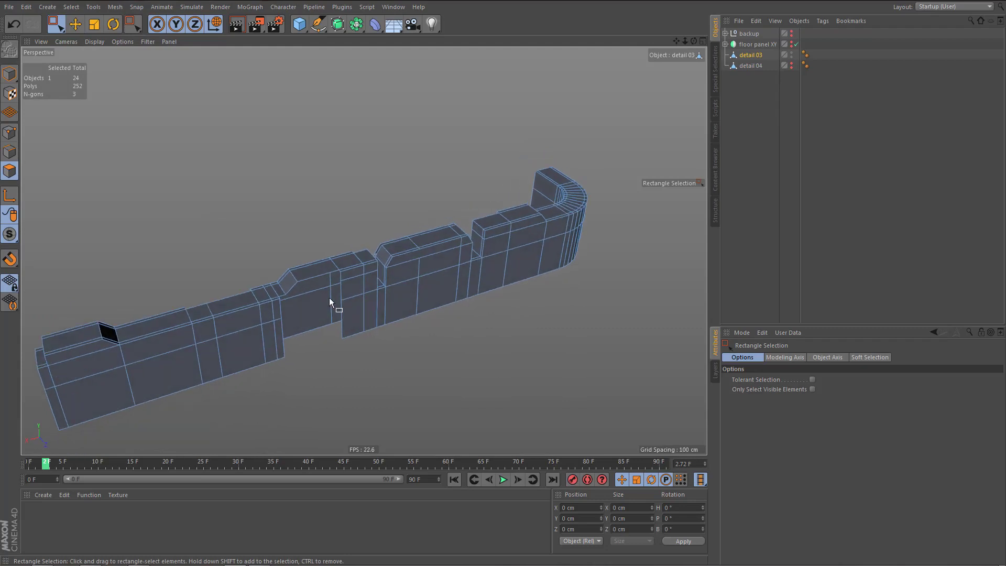
pyautogui.press('u')
pyautogui.press('o')
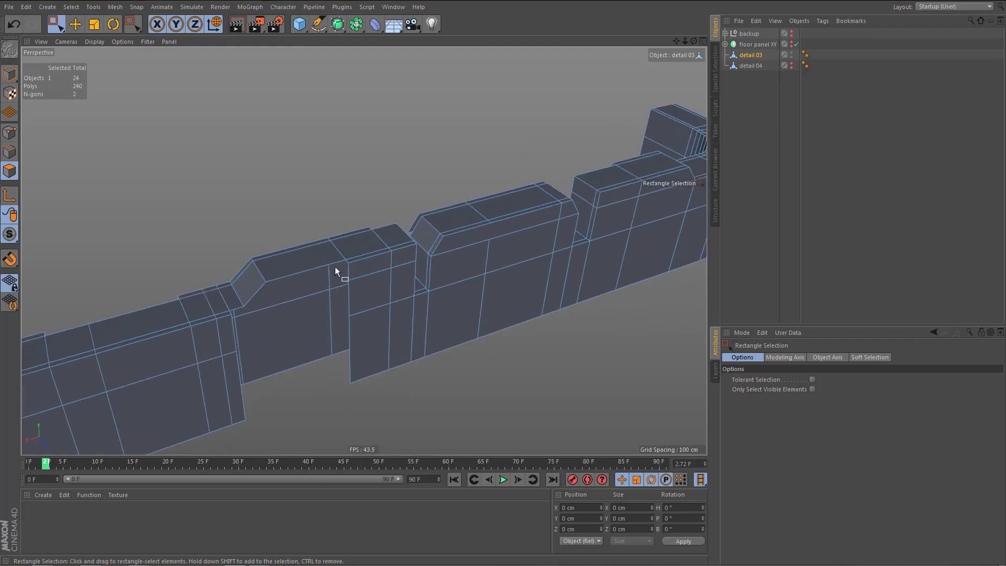
# - Select the four upper border edges around the notch cut at the dark lower recess beneath the rounded slot
pyautogui.keyDown('alt'); pyautogui.moveTo(334, 266); pyautogui.dragTo(361, 269); pyautogui.keyUp('alt')
pyautogui.keyDown('alt'); pyautogui.moveTo(270, 318); pyautogui.dragTo(293, 319, button='right'); pyautogui.keyUp('alt')
pyautogui.press('e')
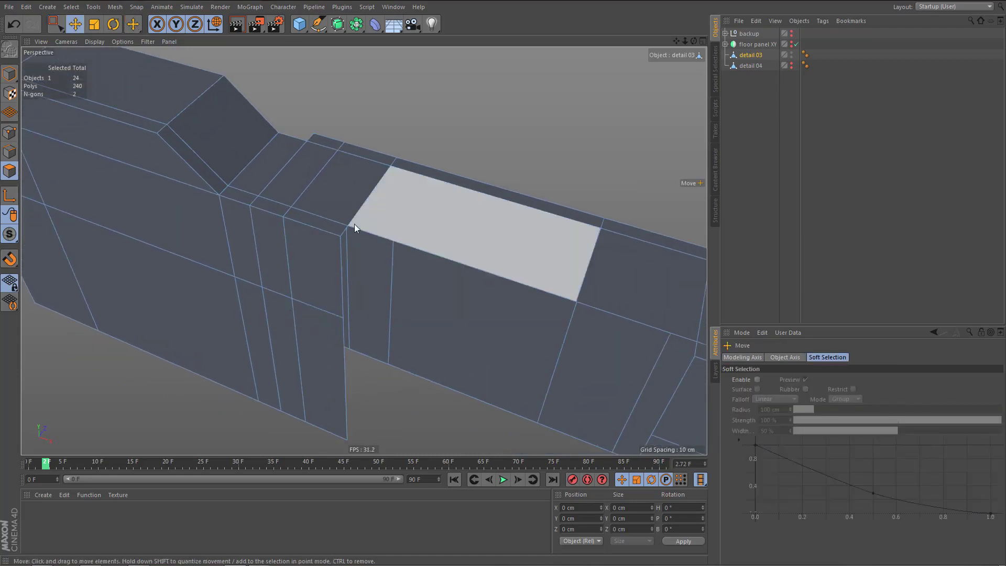
pyautogui.press('Return')
pyautogui.click(344, 232)
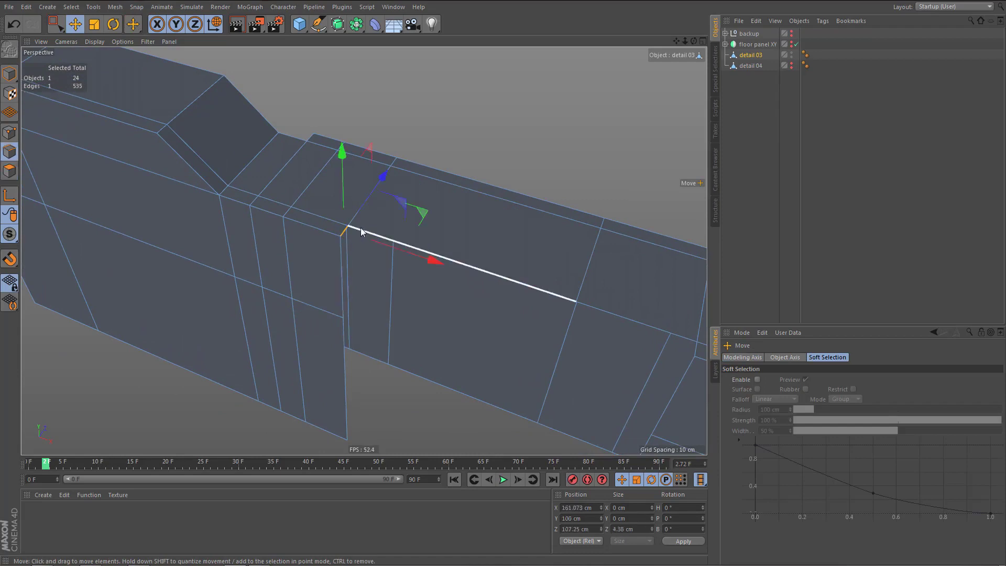
pyautogui.keyDown('shift'); pyautogui.click(369, 234); pyautogui.keyUp('shift')
pyautogui.keyDown('shift'); pyautogui.click(612, 311); pyautogui.keyUp('shift')
pyautogui.keyDown('alt'); pyautogui.moveTo(580, 315); pyautogui.dragTo(478, 304, button='right'); pyautogui.keyUp('alt')
pyautogui.keyDown('alt'); pyautogui.moveTo(559, 328); pyautogui.dragTo(540, 335); pyautogui.keyUp('alt')
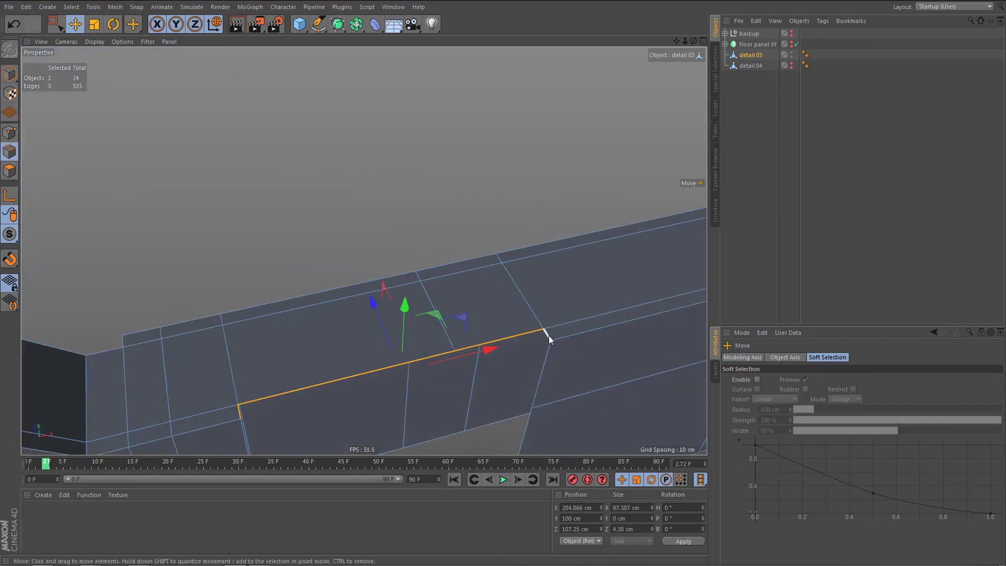
pyautogui.keyDown('shift'); pyautogui.click(549, 336); pyautogui.keyUp('shift')
pyautogui.keyDown('alt'); pyautogui.moveTo(565, 322); pyautogui.dragTo(550, 213, button='middle'); pyautogui.keyUp('alt')
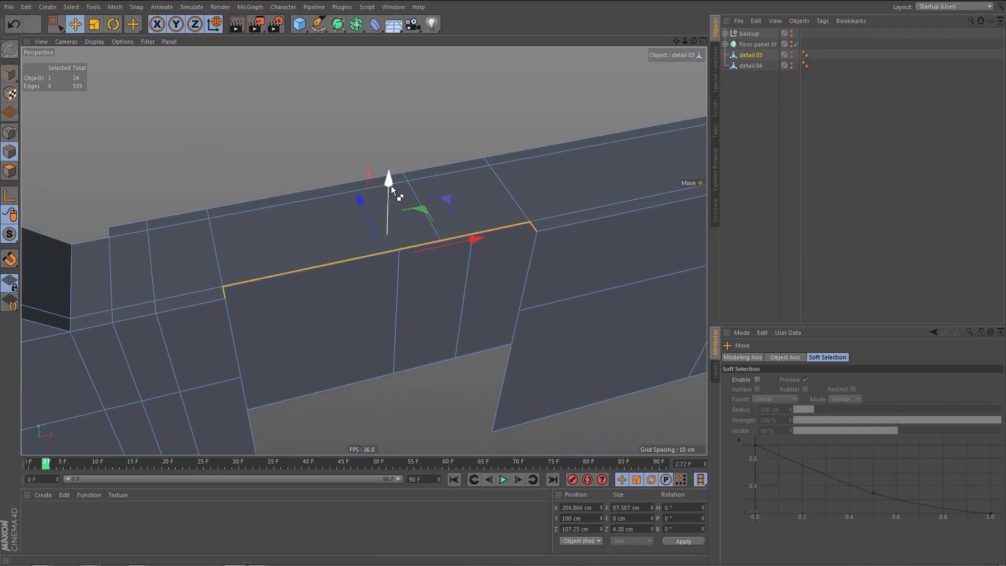
# - Extrude the four selected recess edges of detail 03 downward and snap them to the panel's horizontal edge line in the front view
pyautogui.keyDown('ctrl'); pyautogui.moveTo(391, 186); pyautogui.dragTo(410, 286); pyautogui.keyUp('ctrl')
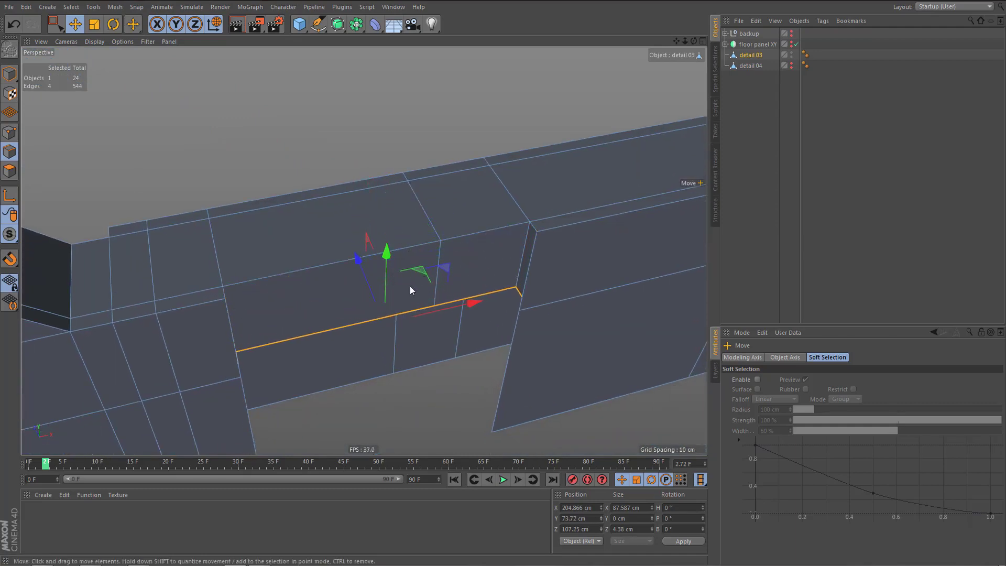
pyautogui.middleClick(410, 285)
pyautogui.middleClick(527, 382)
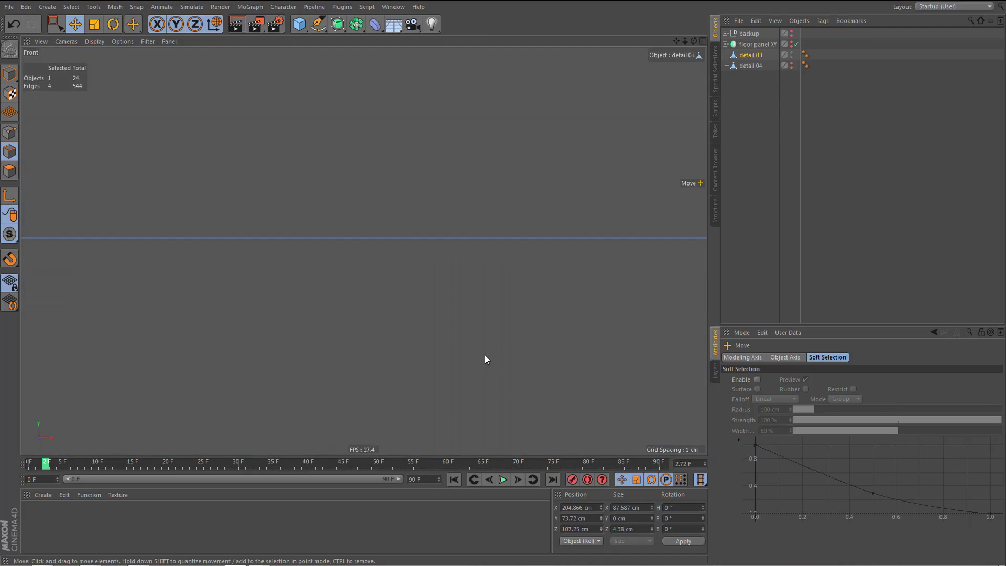
pyautogui.press('s')
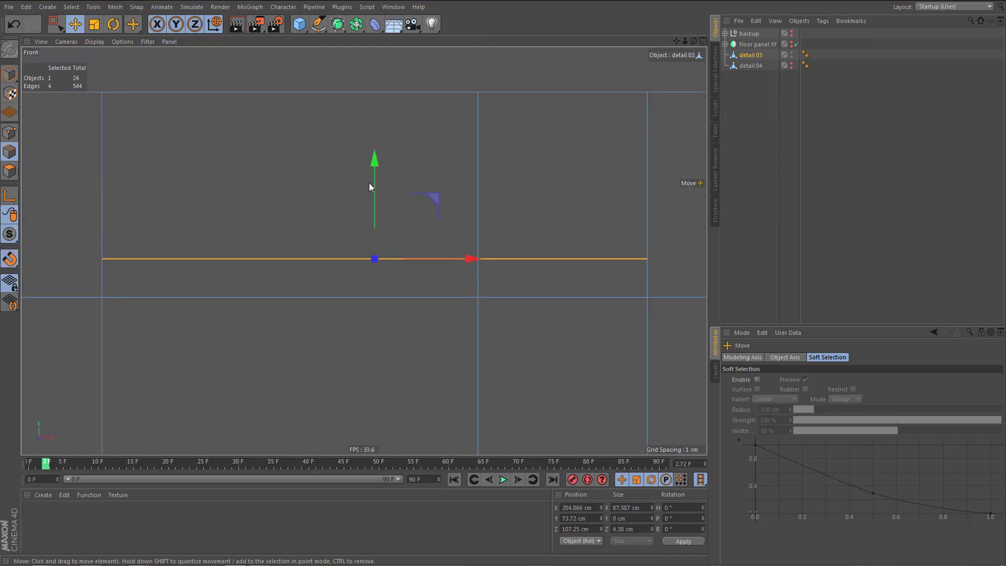
pyautogui.moveTo(372, 165); pyautogui.dragTo(421, 271)
# - Extrude the recess edges again toward the panel's bottom, set their Y position to 0 cm and clear the selection
pyautogui.scroll(-3, 403, 237)
pyautogui.scroll(-3, 422, 294)
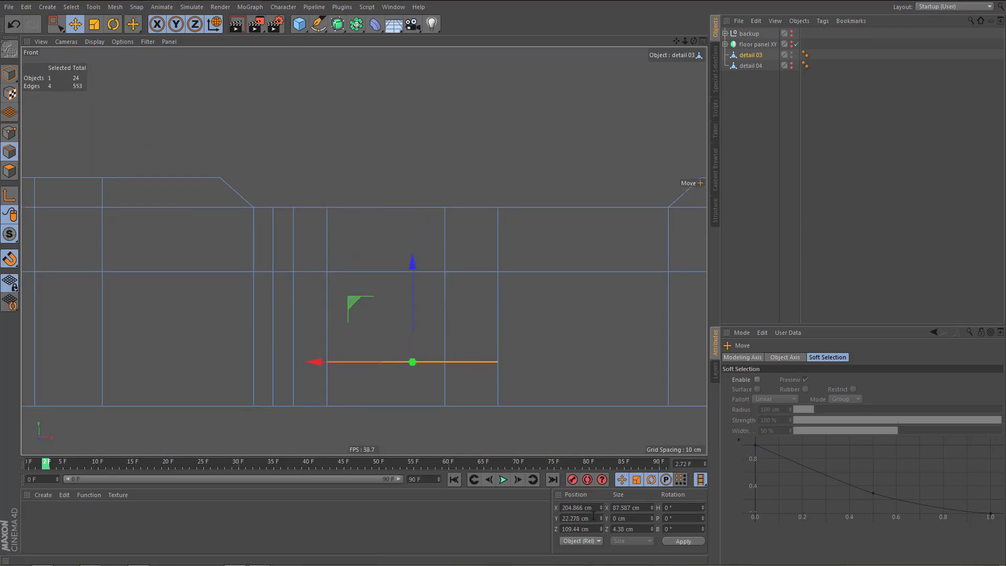
pyautogui.write('0')
pyautogui.press('Return')
pyautogui.press('Delete')
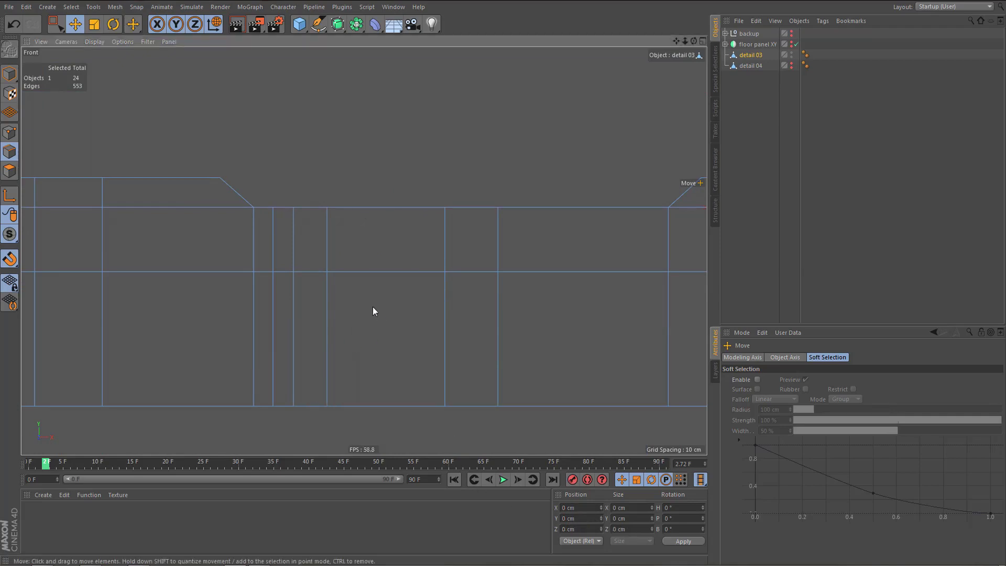
# - Examine the filled recess and the neighbouring notched sections of detail 03 in the perspective view
pyautogui.press('F5')
pyautogui.middleClick(260, 204)
pyautogui.keyDown('alt'); pyautogui.moveTo(349, 240); pyautogui.dragTo(339, 276, button='right'); pyautogui.keyUp('alt')
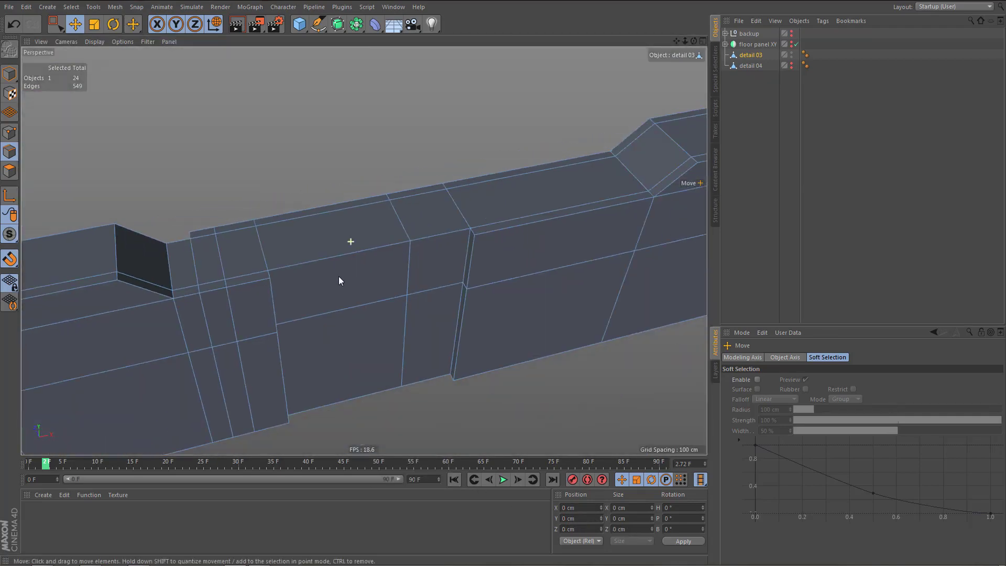
pyautogui.keyDown('alt'); pyautogui.moveTo(335, 271); pyautogui.dragTo(279, 283); pyautogui.keyUp('alt')
pyautogui.keyDown('alt'); pyautogui.moveTo(270, 299); pyautogui.dragTo(260, 328, button='right'); pyautogui.keyUp('alt')
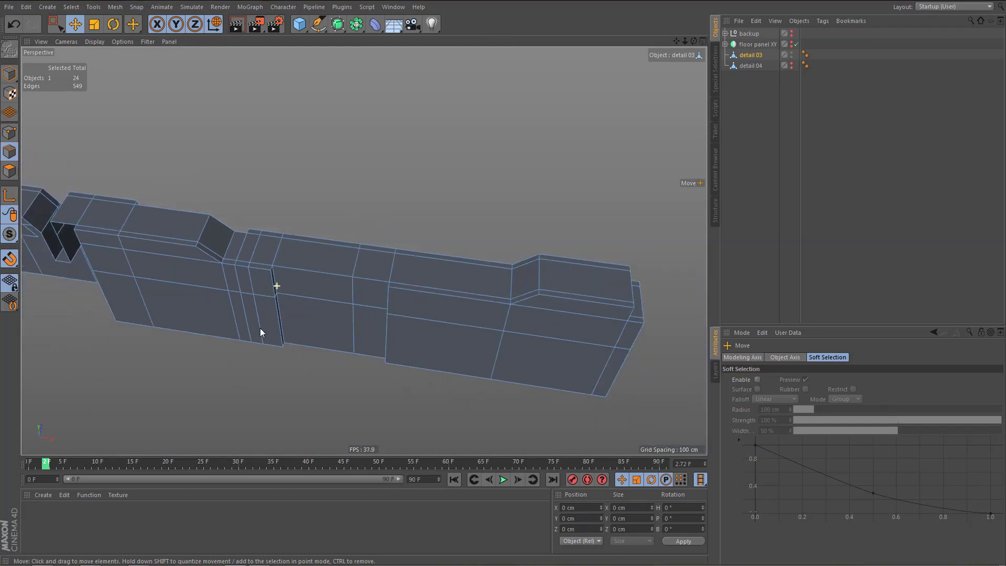
pyautogui.keyDown('alt'); pyautogui.moveTo(260, 328); pyautogui.dragTo(521, 314, button='middle'); pyautogui.keyUp('alt')
pyautogui.keyDown('alt'); pyautogui.moveTo(520, 313); pyautogui.dragTo(426, 288); pyautogui.keyUp('alt')
pyautogui.keyDown('alt'); pyautogui.moveTo(451, 276); pyautogui.dragTo(550, 259, button='right'); pyautogui.keyUp('alt')
pyautogui.keyDown('alt'); pyautogui.moveTo(466, 262); pyautogui.dragTo(503, 241); pyautogui.keyUp('alt')
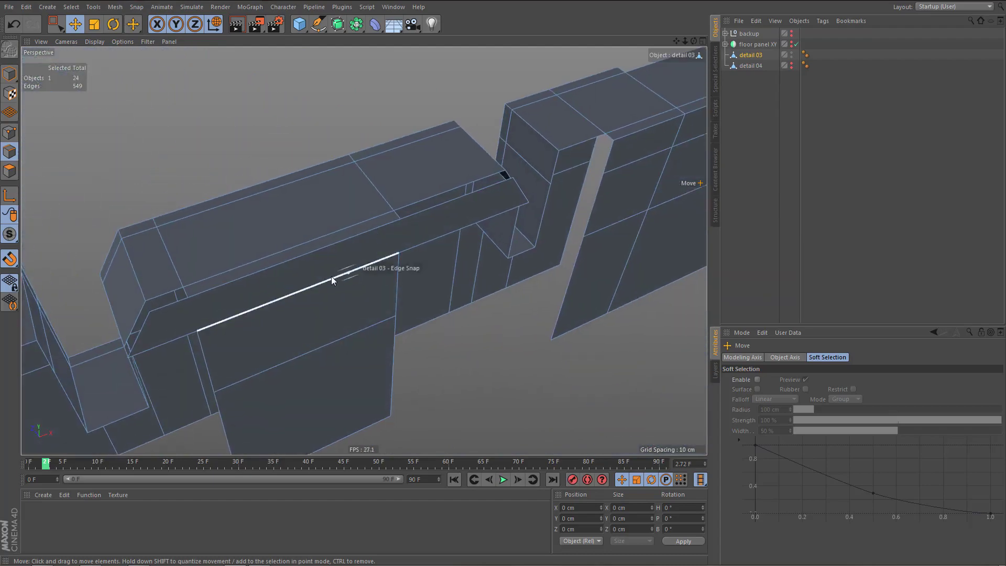
# - Connect the upper and lower points on the raised section's front strip to separate its two end pieces from the middle
pyautogui.keyDown('alt'); pyautogui.moveTo(331, 276); pyautogui.dragTo(460, 196); pyautogui.keyUp('alt')
pyautogui.scroll(3, 465, 238)
pyautogui.press('Return')
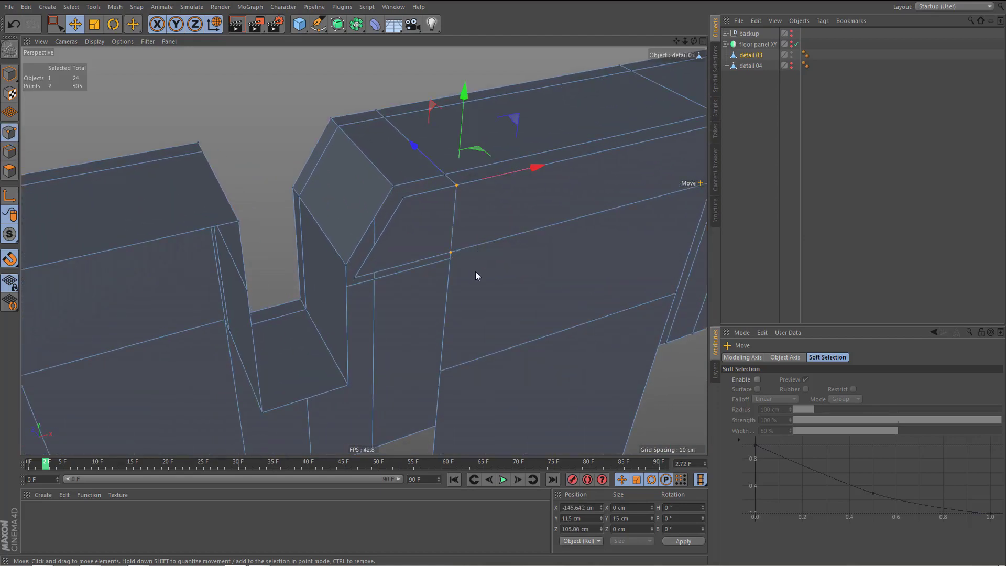
pyautogui.keyDown('alt'); pyautogui.moveTo(468, 260); pyautogui.dragTo(537, 257); pyautogui.keyUp('alt')
pyautogui.keyDown('alt'); pyautogui.moveTo(568, 205); pyautogui.dragTo(456, 224); pyautogui.keyUp('alt')
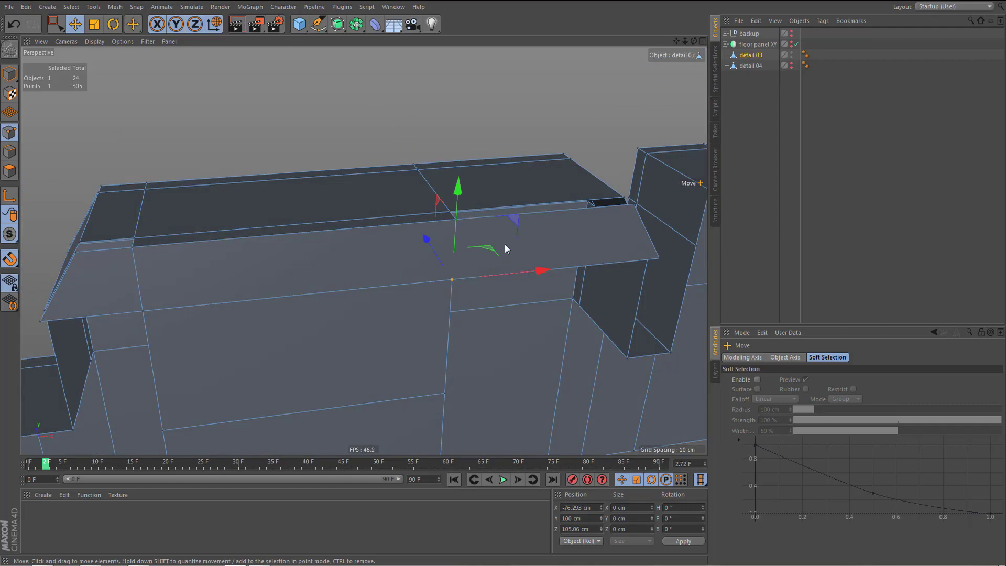
pyautogui.scroll(3, 496, 243)
pyautogui.click(442, 212)
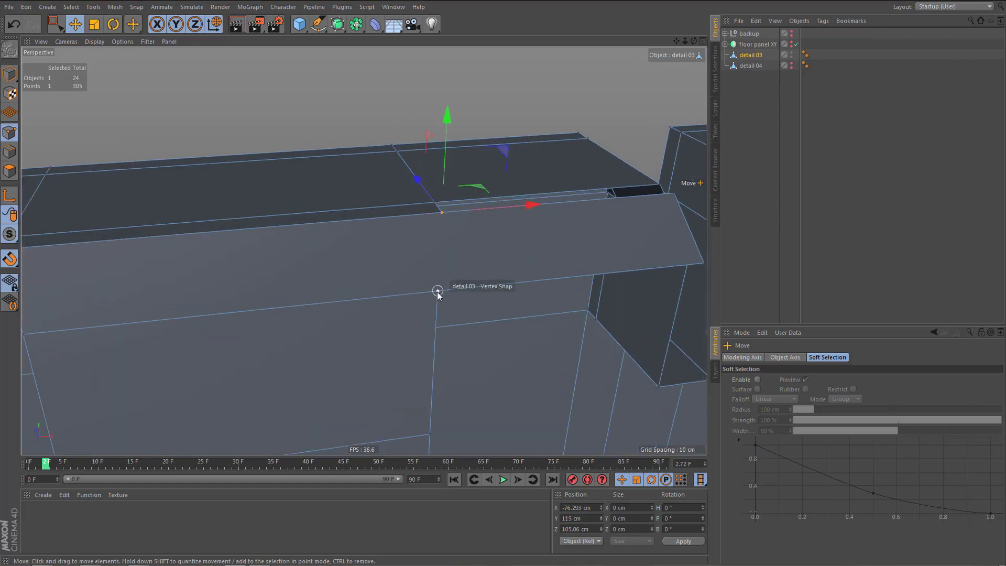
pyautogui.keyDown('alt'); pyautogui.moveTo(567, 239); pyautogui.dragTo(490, 285); pyautogui.keyUp('alt')
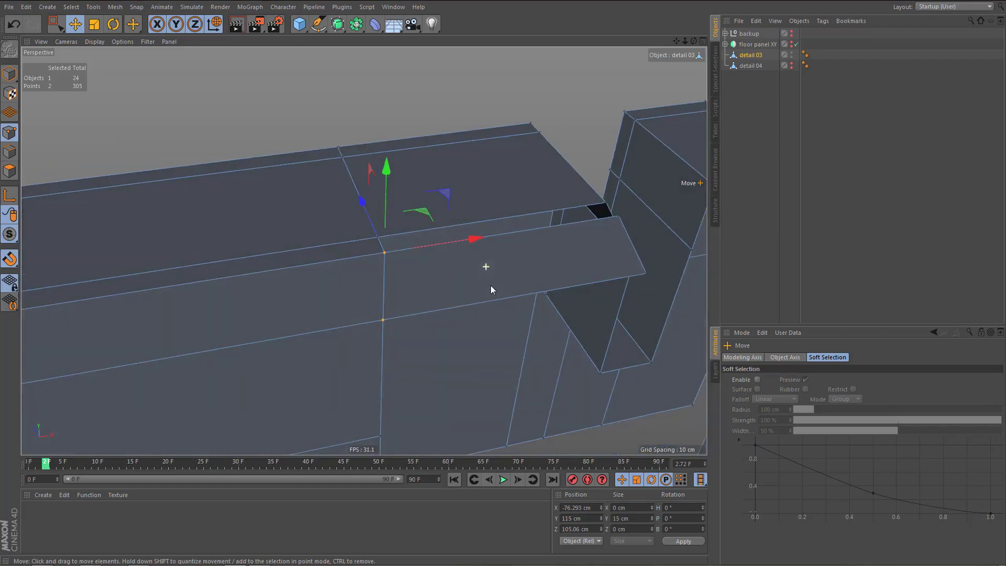
pyautogui.press('m')
pyautogui.press('e')
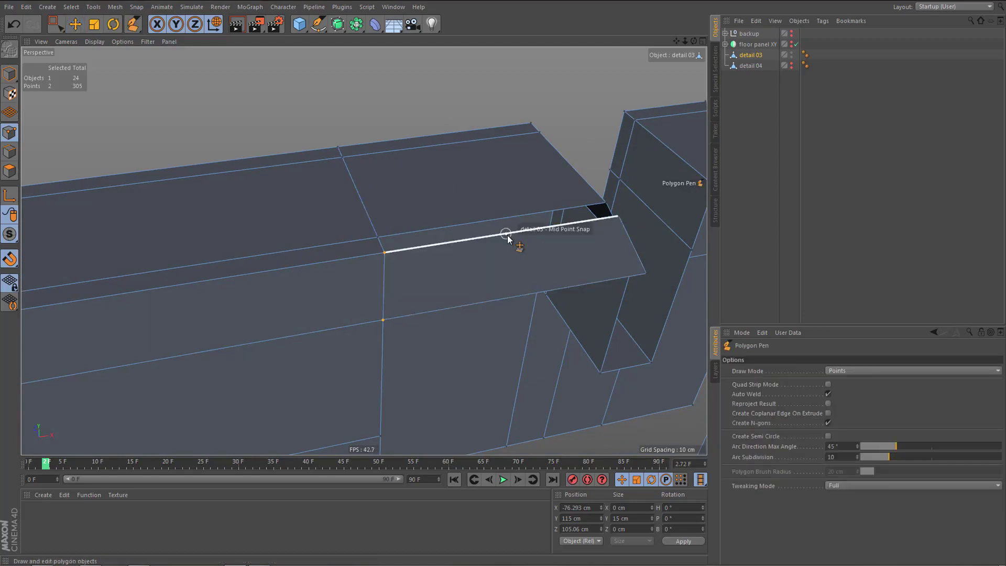
pyautogui.keyDown('alt'); pyautogui.moveTo(488, 267); pyautogui.dragTo(490, 281); pyautogui.keyUp('alt')
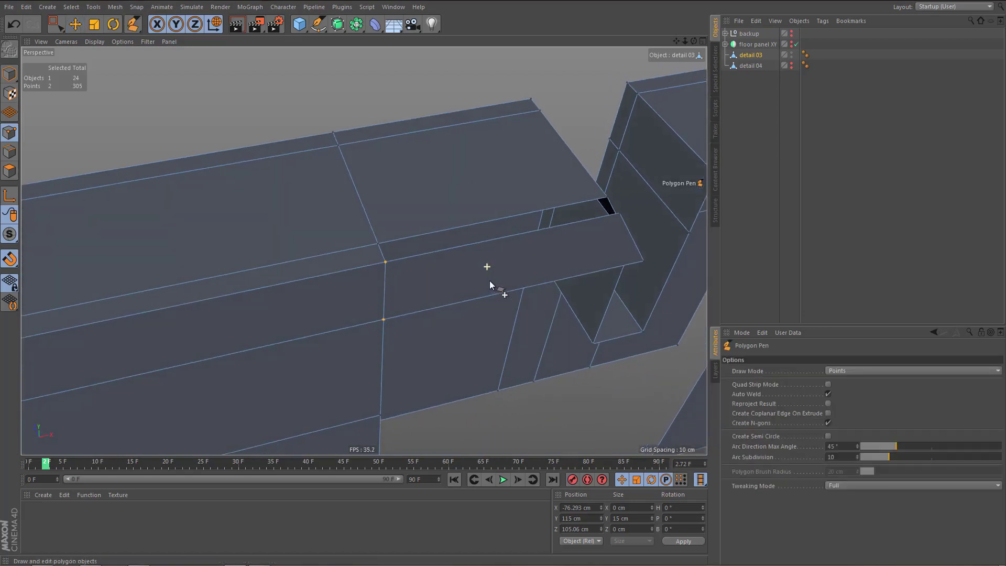
pyautogui.keyDown('alt'); pyautogui.moveTo(463, 283); pyautogui.dragTo(435, 325, button='right'); pyautogui.keyUp('alt')
pyautogui.moveTo(435, 325)
pyautogui.keyDown('alt'); pyautogui.mouseDown()
pyautogui.moveTo(433, 339)
pyautogui.moveTo(449, 312)
pyautogui.mouseUp(); pyautogui.keyUp('alt')
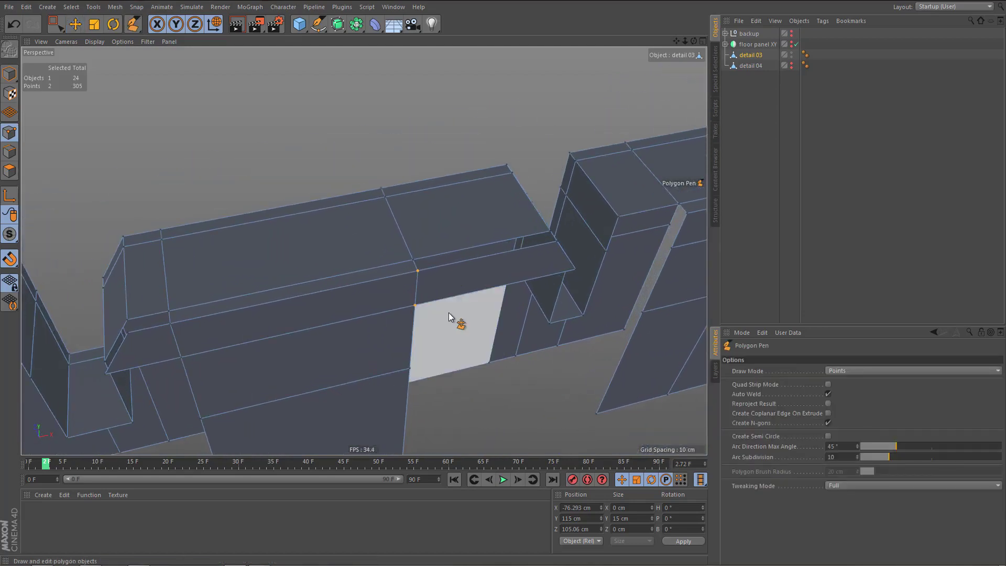
# - Delete the two overhanging end polygons of the raised section's front strip, beside the notches
pyautogui.press('9')
pyautogui.click(439, 281)
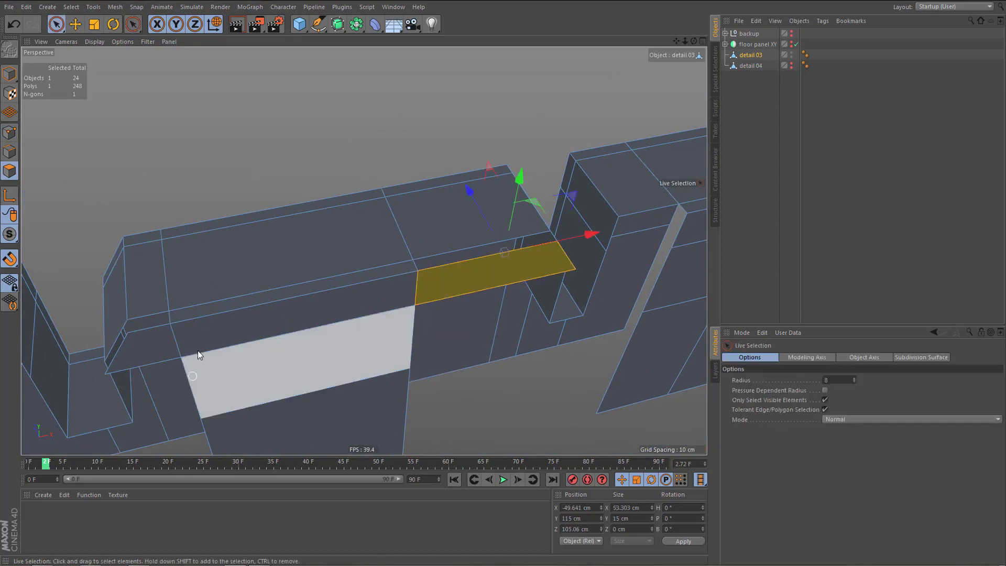
pyautogui.keyDown('alt'); pyautogui.moveTo(211, 342); pyautogui.dragTo(327, 337, button='middle'); pyautogui.keyUp('alt')
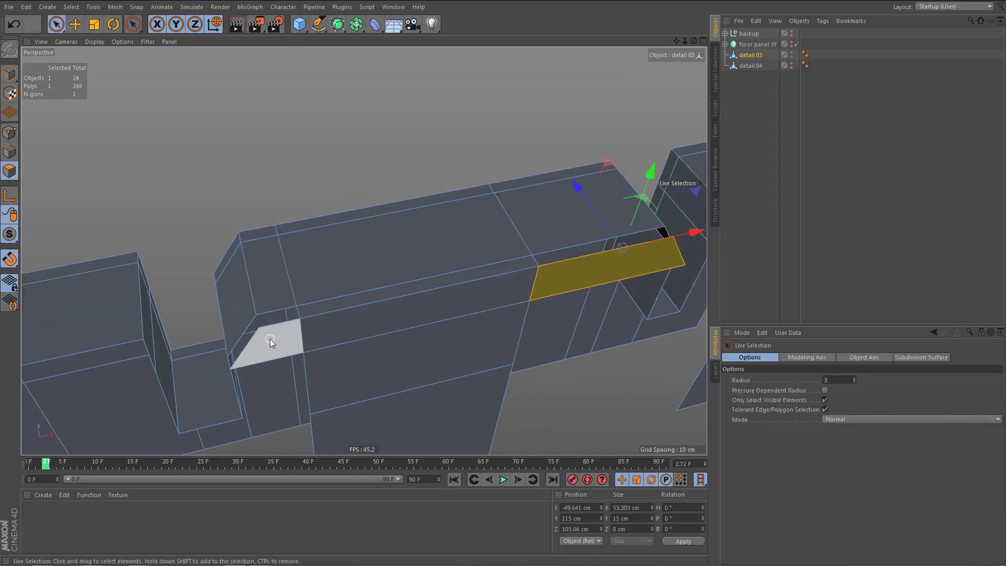
pyautogui.press('m')
pyautogui.press('e')
pyautogui.keyDown('alt'); pyautogui.moveTo(269, 338); pyautogui.dragTo(259, 338); pyautogui.keyUp('alt')
pyautogui.scroll(2, 259, 339)
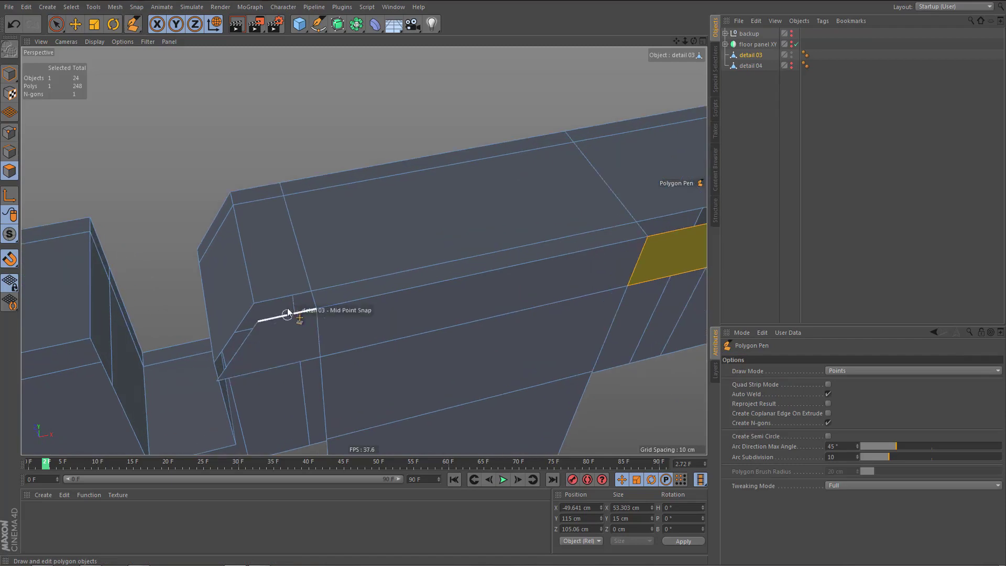
pyautogui.press('9')
pyautogui.keyDown('shift'); pyautogui.click(283, 350); pyautogui.keyUp('shift')
pyautogui.press('Delete')
pyautogui.scroll(-3, 283, 352)
pyautogui.keyDown('alt'); pyautogui.moveTo(376, 327); pyautogui.dragTo(366, 268); pyautogui.keyUp('alt')
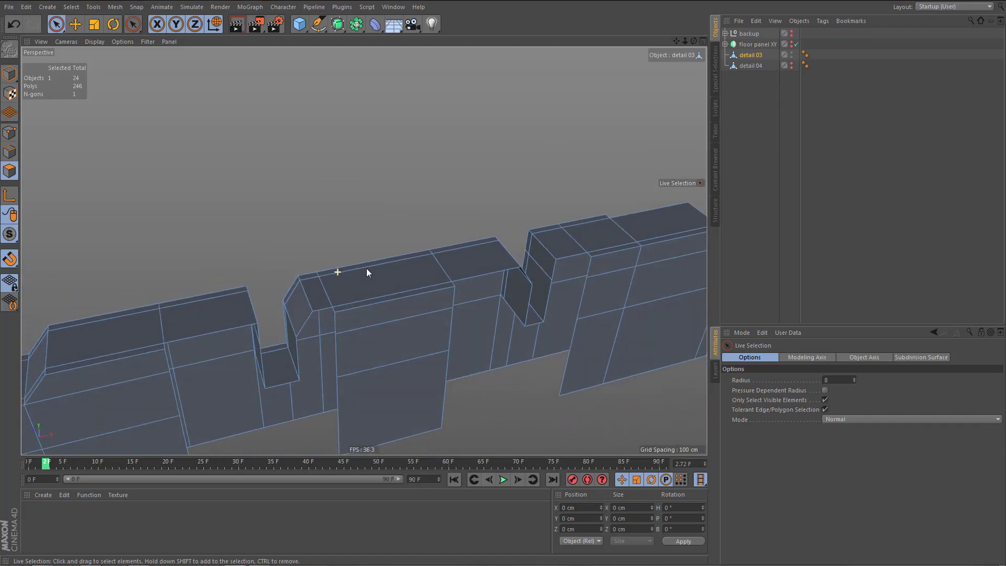
# - Select the open edges bordering the gaps on both sides of the notch, including the short corner edges and the sloped edge
pyautogui.keyDown('alt'); pyautogui.moveTo(359, 325); pyautogui.dragTo(430, 309, button='right'); pyautogui.keyUp('alt')
pyautogui.keyDown('alt'); pyautogui.moveTo(353, 304); pyautogui.dragTo(445, 257, button='middle'); pyautogui.keyUp('alt')
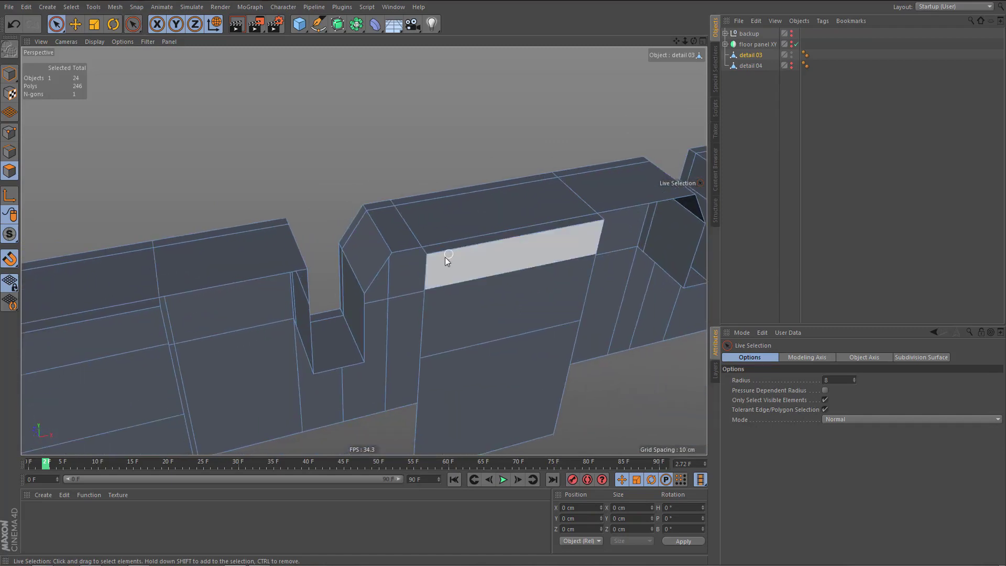
pyautogui.keyDown('alt'); pyautogui.moveTo(442, 257); pyautogui.dragTo(191, 309); pyautogui.keyUp('alt')
pyautogui.scroll(-3, 416, 266)
pyautogui.keyDown('alt'); pyautogui.moveTo(192, 309); pyautogui.dragTo(482, 295, button='middle'); pyautogui.keyUp('alt')
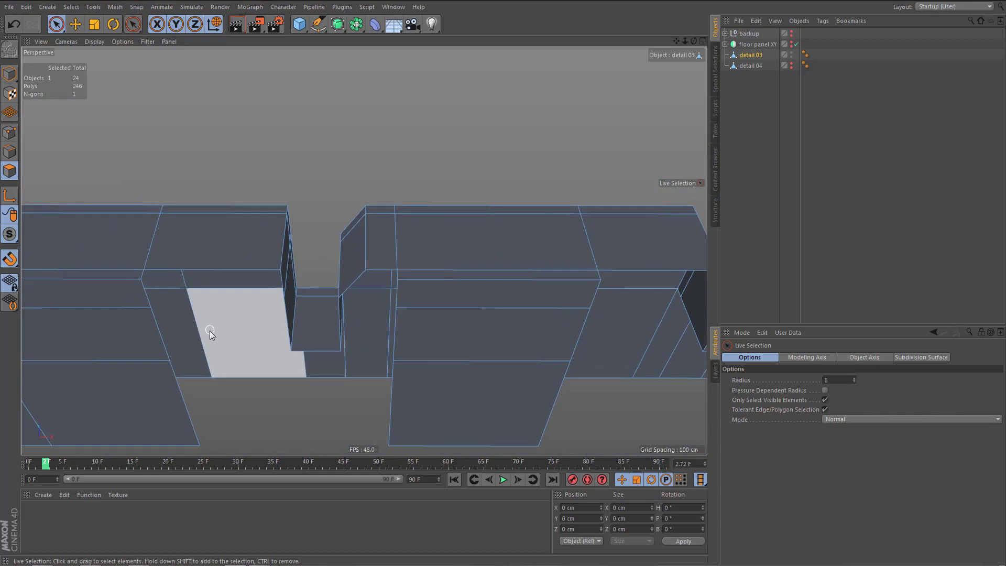
pyautogui.press('Return')
pyautogui.press('e')
pyautogui.scroll(3, 156, 295)
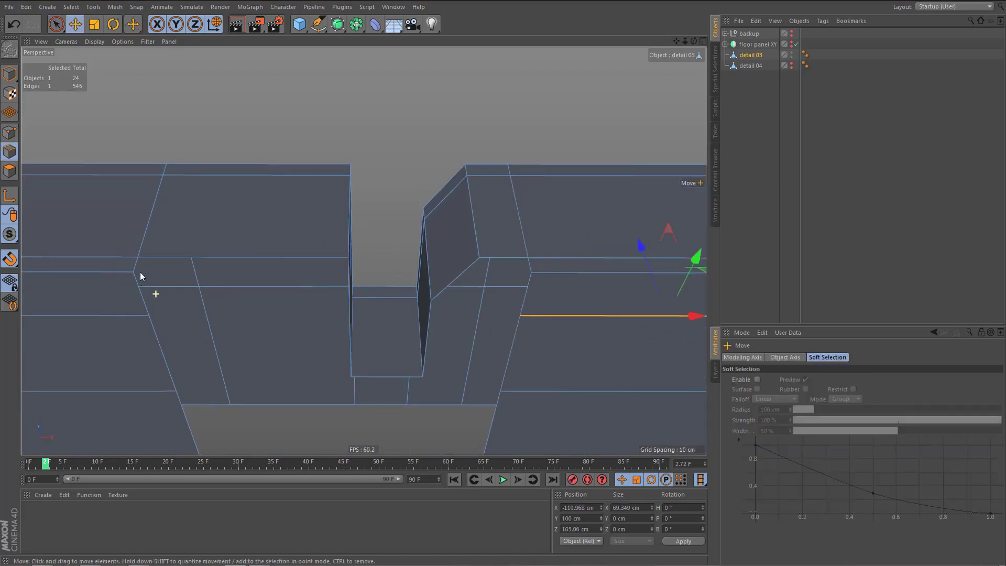
pyautogui.keyDown('shift'); pyautogui.click(263, 257); pyautogui.keyUp('shift')
pyautogui.keyDown('alt'); pyautogui.moveTo(495, 240); pyautogui.dragTo(509, 216); pyautogui.keyUp('alt')
pyautogui.keyDown('shift'); pyautogui.click(470, 277); pyautogui.keyUp('shift')
pyautogui.keyDown('shift'); pyautogui.click(519, 249); pyautogui.keyUp('shift')
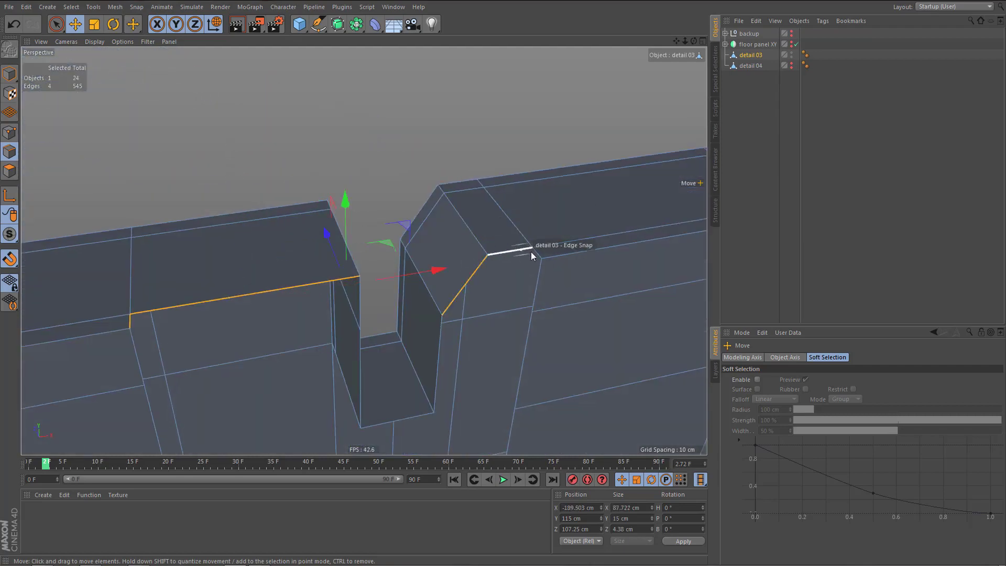
pyautogui.keyDown('shift'); pyautogui.click(531, 251); pyautogui.keyUp('shift')
# - Add the remaining open edges along the raised section and beyond the next notch to the selection, and extrude all nine edges downward
pyautogui.keyDown('alt'); pyautogui.moveTo(539, 252); pyautogui.dragTo(322, 312); pyautogui.keyUp('alt')
pyautogui.keyDown('alt'); pyautogui.moveTo(329, 310); pyautogui.dragTo(431, 296, button='right'); pyautogui.keyUp('alt')
pyautogui.keyDown('shift'); pyautogui.click(383, 315); pyautogui.keyUp('shift')
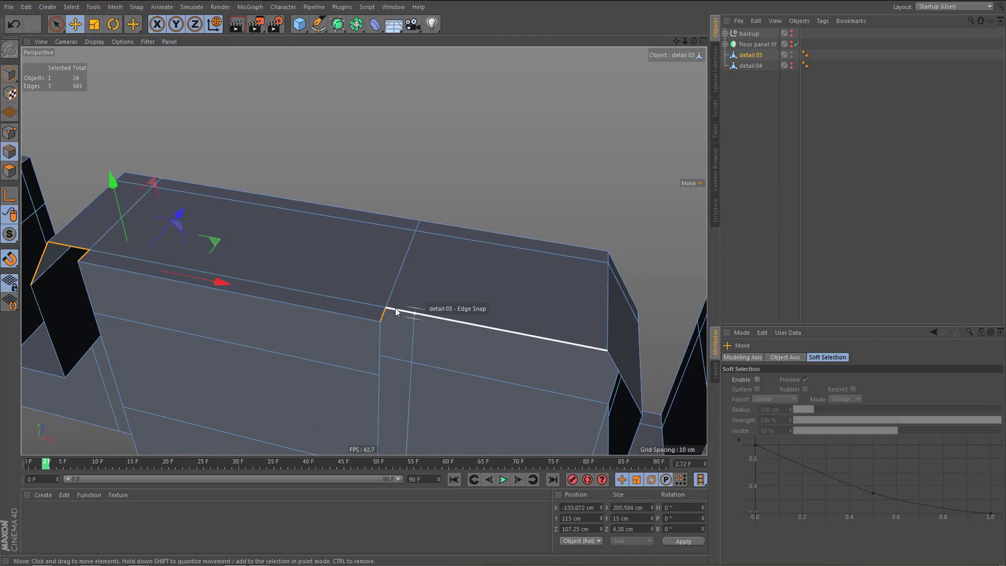
pyautogui.keyDown('alt'); pyautogui.moveTo(370, 312); pyautogui.dragTo(340, 314, button='right'); pyautogui.keyUp('alt')
pyautogui.keyDown('alt'); pyautogui.moveTo(543, 343); pyautogui.dragTo(332, 312, button='middle'); pyautogui.keyUp('alt')
pyautogui.keyDown('alt'); pyautogui.moveTo(462, 341); pyautogui.dragTo(500, 333); pyautogui.keyUp('alt')
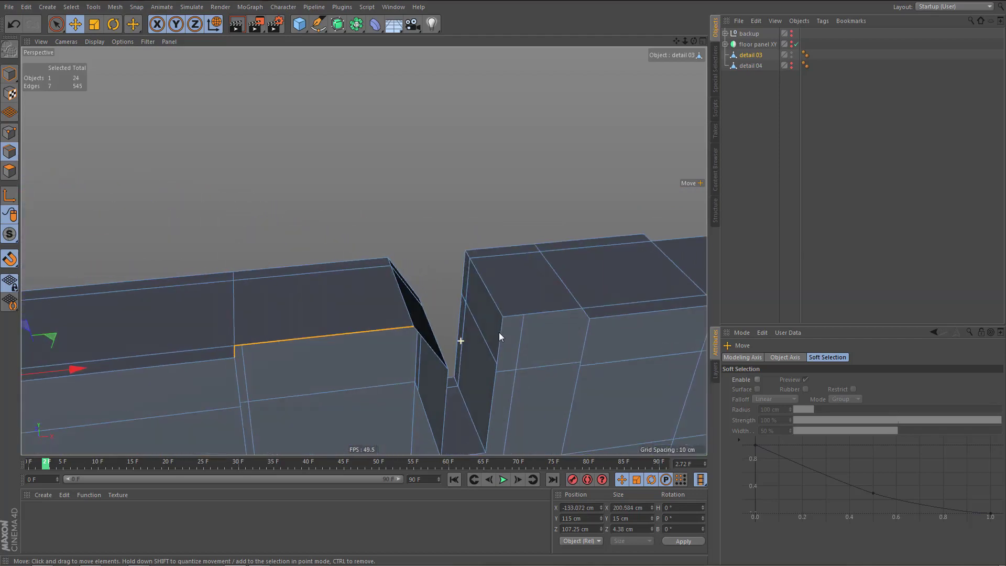
pyautogui.keyDown('shift'); pyautogui.click(561, 312); pyautogui.keyUp('shift')
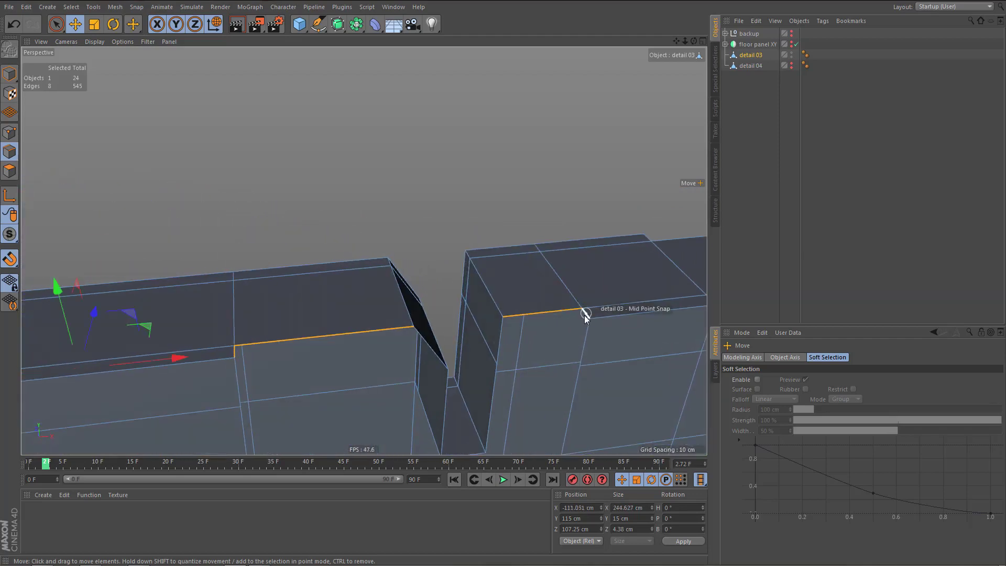
pyautogui.keyDown('alt'); pyautogui.moveTo(287, 318); pyautogui.dragTo(253, 324, button='right'); pyautogui.keyUp('alt')
pyautogui.keyDown('alt'); pyautogui.moveTo(253, 324); pyautogui.dragTo(366, 295, button='middle'); pyautogui.keyUp('alt')
pyautogui.moveTo(238, 247); pyautogui.dragTo(245, 282)
# - Snap the extruded edges vertically to the horizontal edge line at Y 100 cm in the front view
pyautogui.middleClick(344, 326)
pyautogui.middleClick(499, 347)
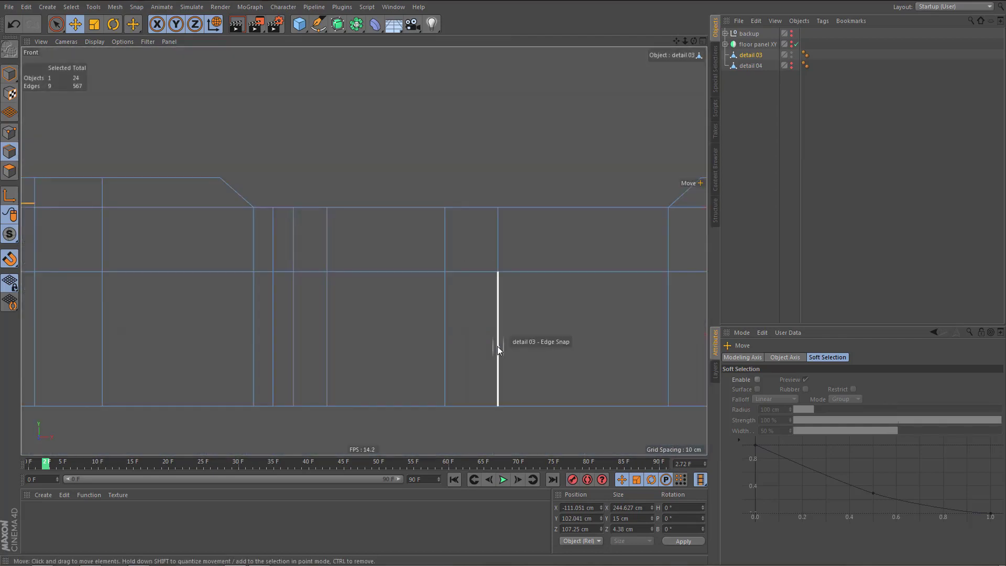
pyautogui.press('s')
pyautogui.keyDown('alt'); pyautogui.moveTo(302, 353); pyautogui.dragTo(323, 395, button='middle'); pyautogui.keyUp('alt')
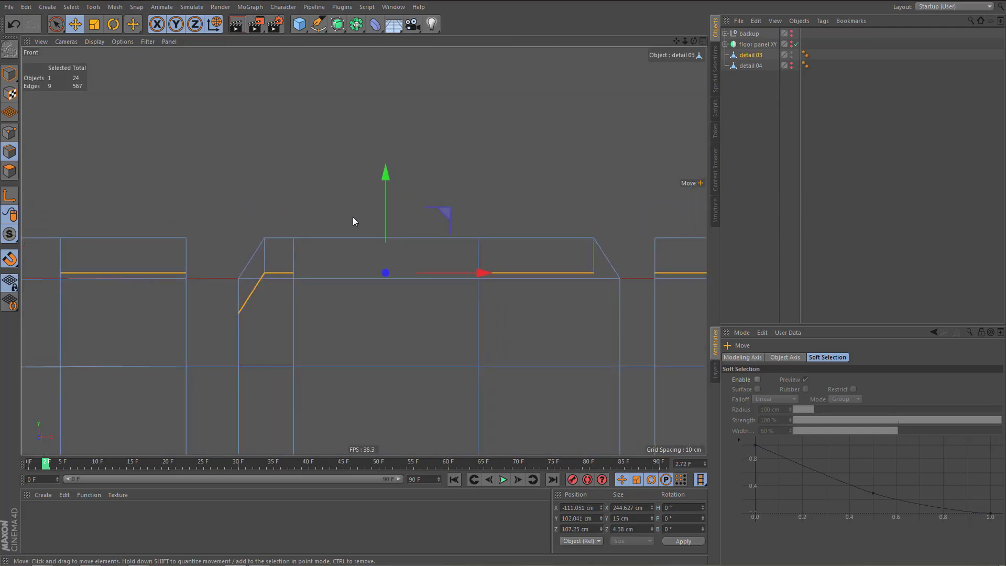
pyautogui.moveTo(386, 189); pyautogui.dragTo(384, 185)
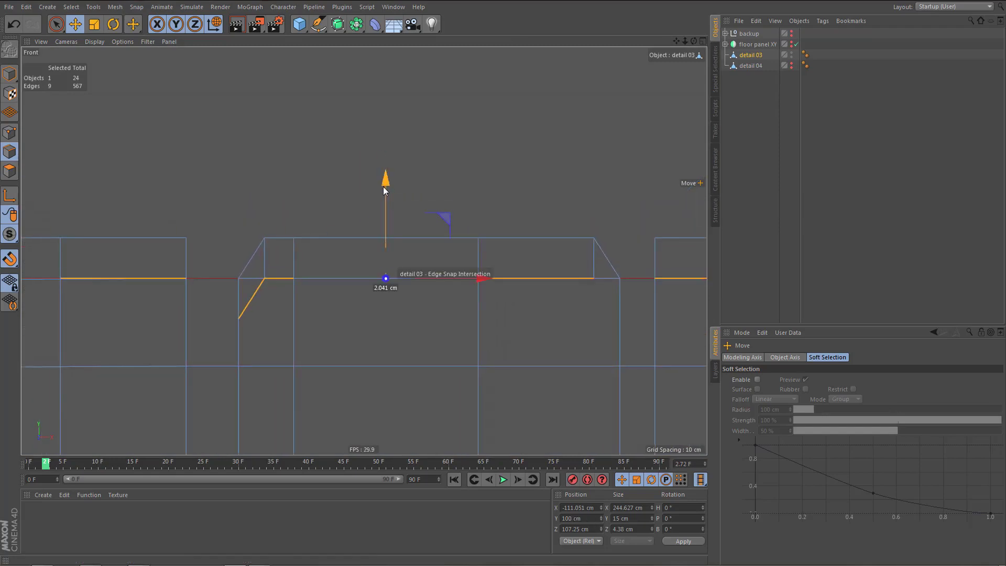
# - Flatten the nine extruded edges to 0 cm in Y, align them at Y 100 cm and return to the perspective view
pyautogui.keyDown('alt'); pyautogui.moveTo(343, 267); pyautogui.dragTo(438, 266, button='middle'); pyautogui.keyUp('alt')
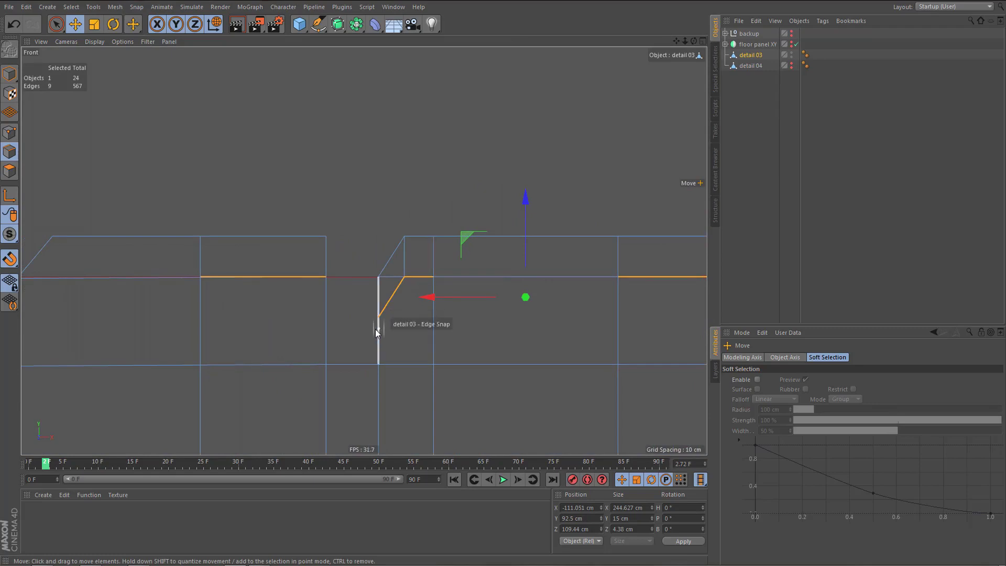
pyautogui.keyDown('alt'); pyautogui.moveTo(369, 328); pyautogui.dragTo(267, 337, button='middle'); pyautogui.keyUp('alt')
pyautogui.press('t')
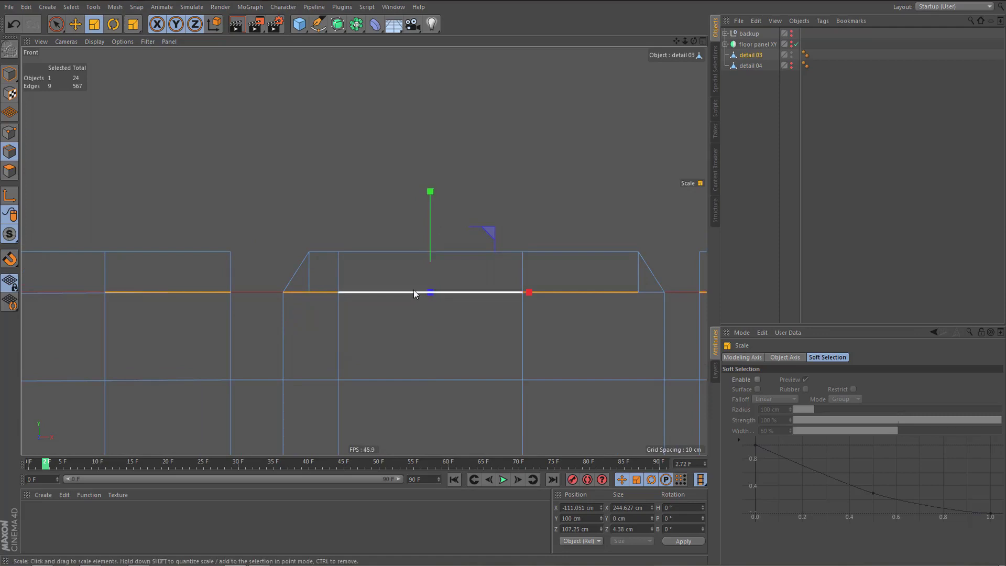
pyautogui.press('e')
pyautogui.moveTo(430, 194)
pyautogui.mouseDown()
pyautogui.moveTo(432, 209)
pyautogui.moveTo(433, 190)
pyautogui.mouseUp()
pyautogui.hotkey('shift', 's')
pyautogui.middleClick(249, 199)
pyautogui.middleClick(248, 201)
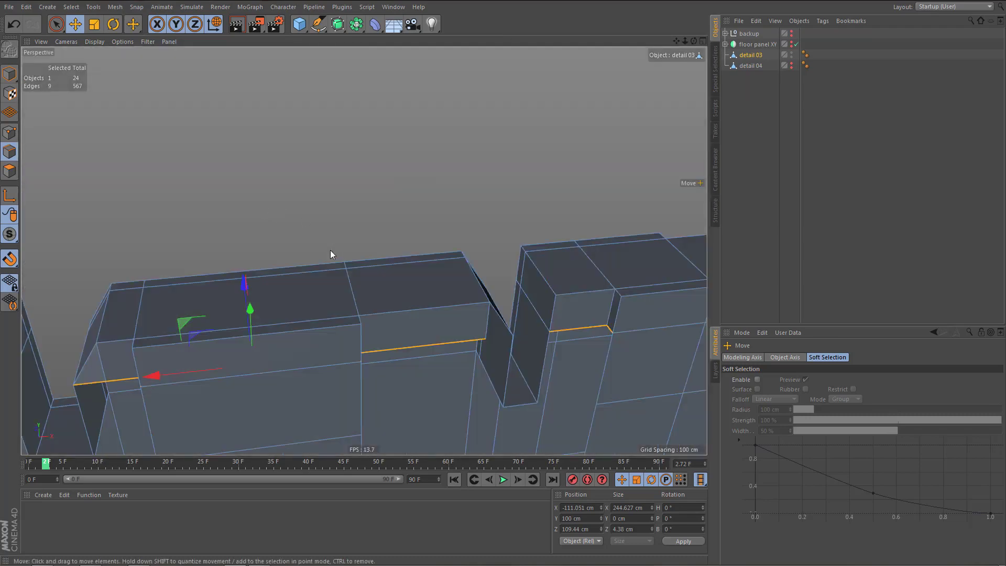
# - Weld the loose end points of the extruded edges to the sloped corner vertices beside both notches using the Polygon Pen
pyautogui.keyDown('alt'); pyautogui.moveTo(276, 283); pyautogui.dragTo(303, 326); pyautogui.keyUp('alt')
pyautogui.press('m')
pyautogui.press('e')
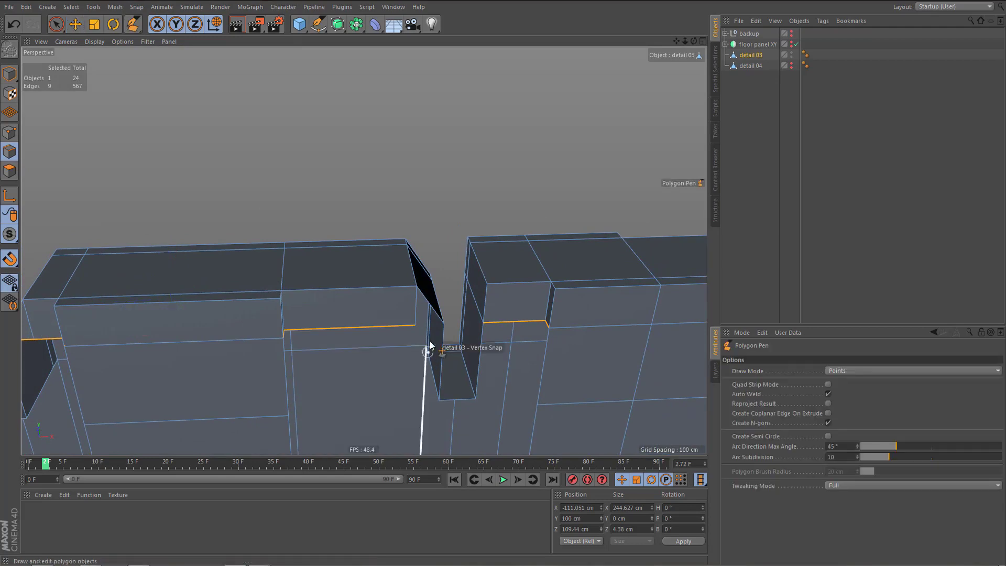
pyautogui.moveTo(415, 325); pyautogui.dragTo(442, 325)
pyautogui.keyDown('alt'); pyautogui.moveTo(360, 297); pyautogui.dragTo(301, 306); pyautogui.keyUp('alt')
pyautogui.keyDown('alt'); pyautogui.moveTo(301, 306); pyautogui.dragTo(532, 293, button='middle'); pyautogui.keyUp('alt')
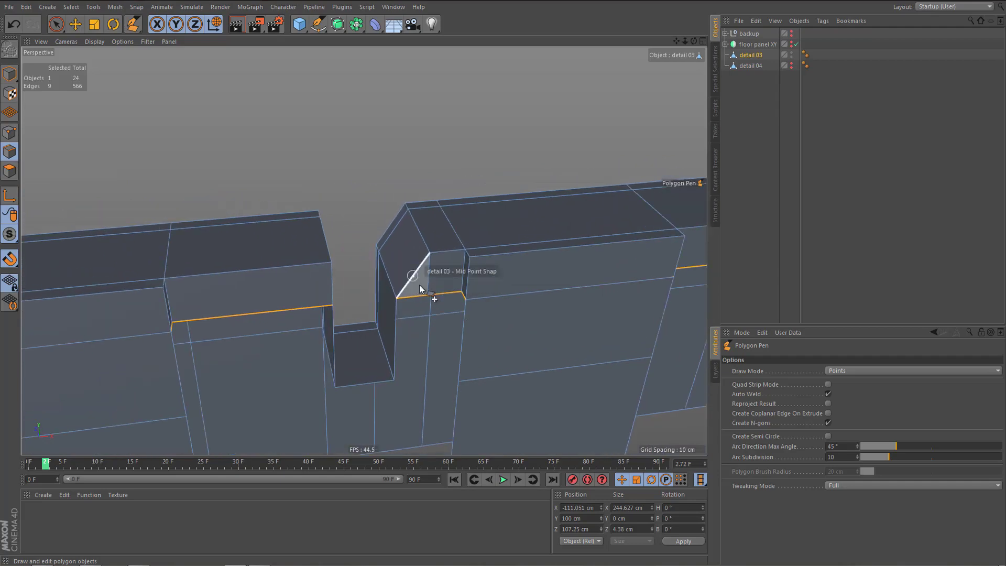
pyautogui.keyDown('alt'); pyautogui.moveTo(420, 288); pyautogui.dragTo(456, 299, button='right'); pyautogui.keyUp('alt')
pyautogui.moveTo(456, 298)
pyautogui.keyDown('alt'); pyautogui.mouseDown()
pyautogui.moveTo(471, 304)
pyautogui.moveTo(390, 318)
pyautogui.mouseUp(); pyautogui.keyUp('alt')
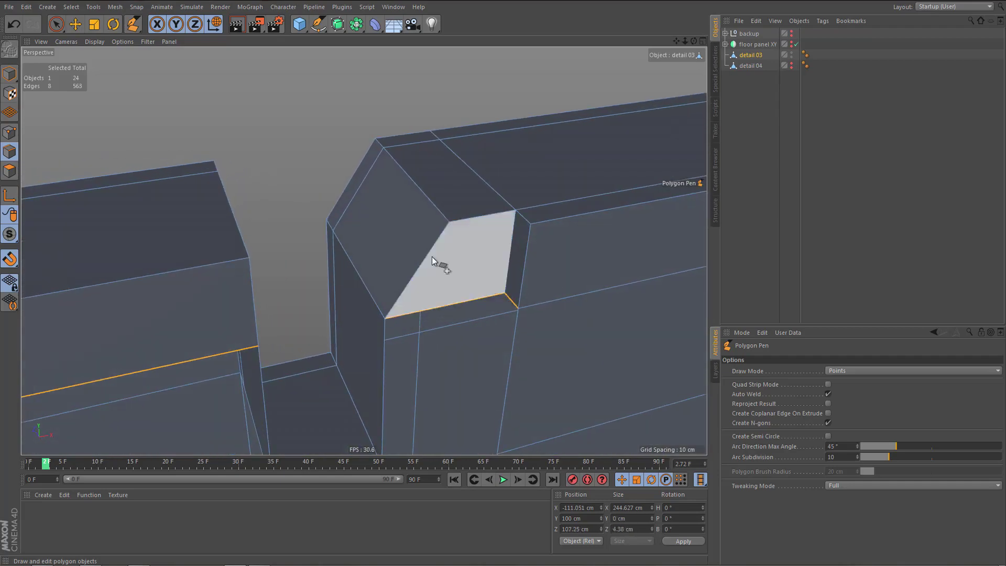
pyautogui.scroll(-3, 425, 258)
pyautogui.keyDown('alt'); pyautogui.moveTo(465, 277); pyautogui.dragTo(417, 280); pyautogui.keyUp('alt')
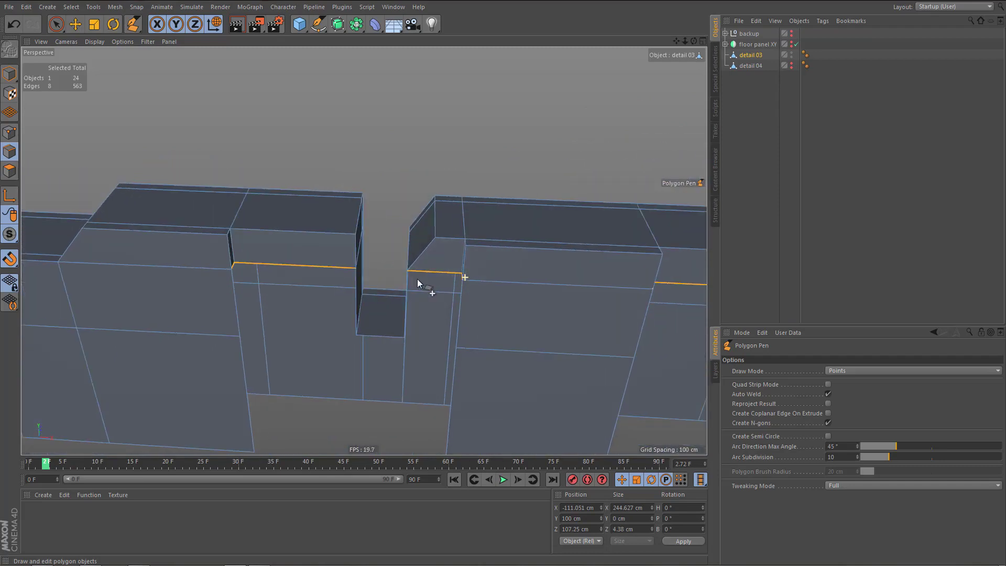
# - Extrude the eight selected edges downward and snap them vertically to the horizontal edge line at Y 67.641 cm in the front view
pyautogui.press('e')
pyautogui.scroll(-3, 395, 301)
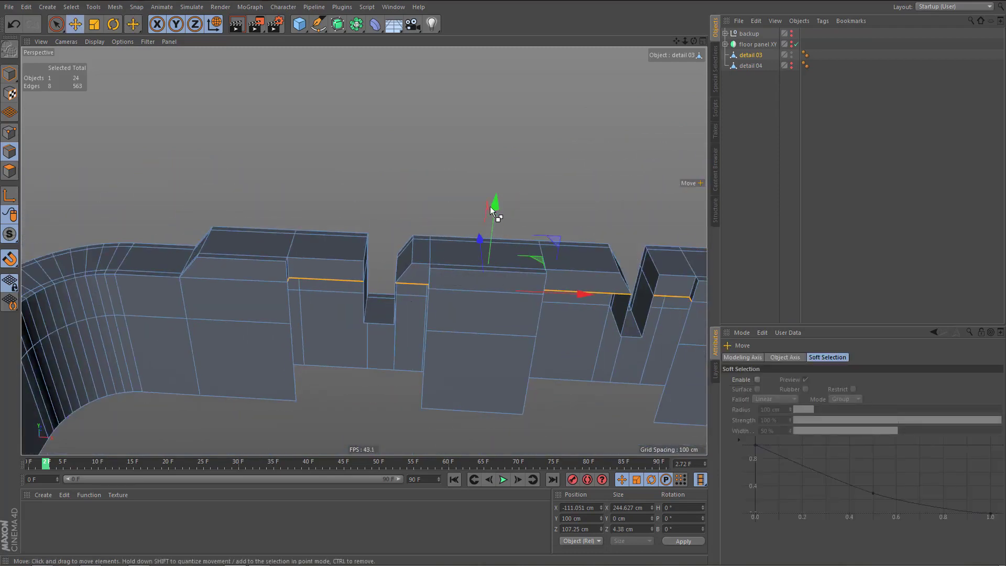
pyautogui.keyDown('ctrl'); pyautogui.moveTo(496, 206); pyautogui.dragTo(498, 253); pyautogui.keyUp('ctrl')
pyautogui.middleClick(505, 357)
pyautogui.middleClick(517, 398)
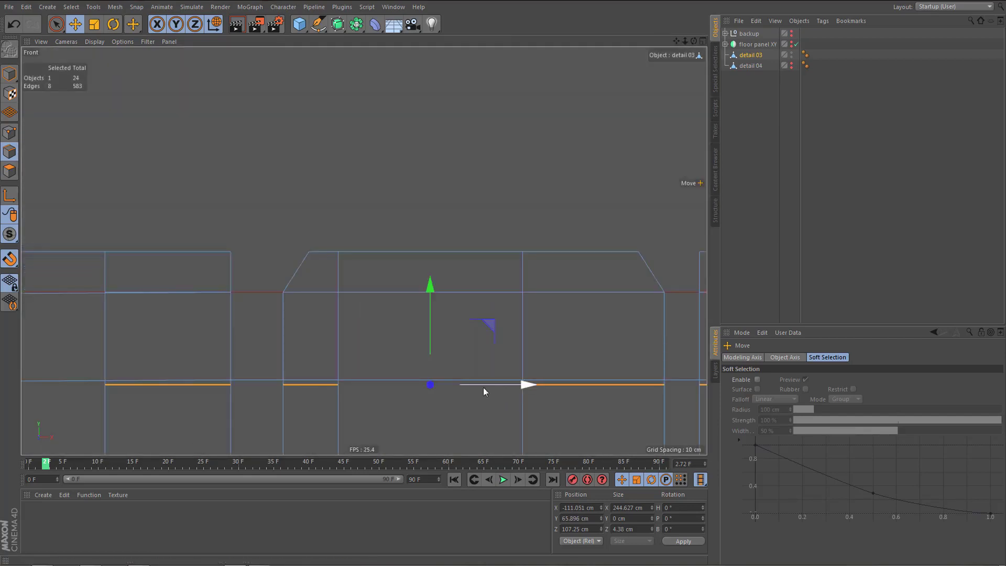
pyautogui.scroll(2, 412, 388)
pyautogui.moveTo(445, 288); pyautogui.dragTo(444, 282)
pyautogui.keyDown('alt'); pyautogui.moveTo(420, 301); pyautogui.dragTo(405, 346, button='right'); pyautogui.keyUp('alt')
pyautogui.keyDown('alt'); pyautogui.moveTo(405, 346); pyautogui.dragTo(405, 298, button='middle'); pyautogui.keyUp('alt')
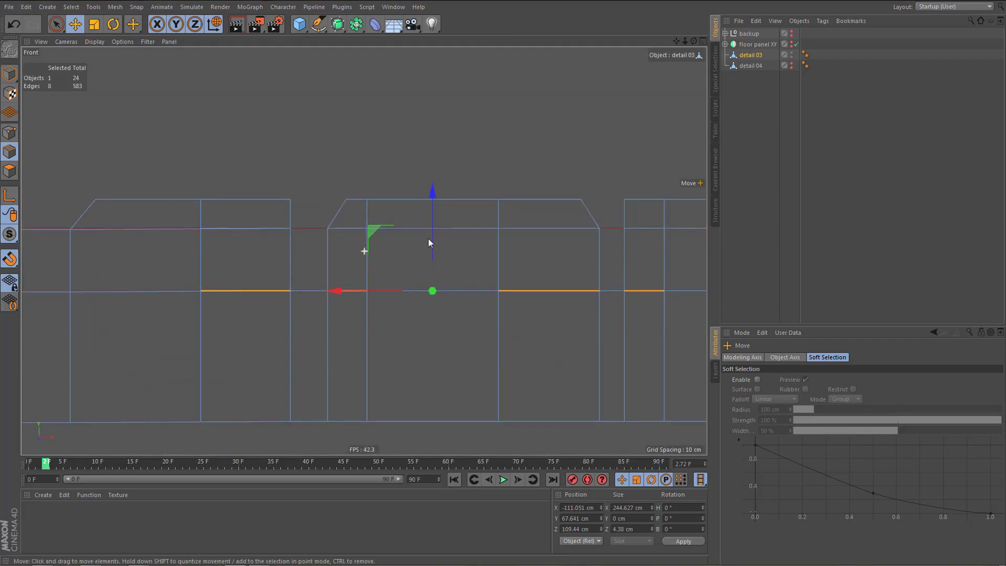
# - Extrude the eight edges down again to Y 0 cm, deselect them and return to the perspective view
pyautogui.keyDown('ctrl'); pyautogui.moveTo(433, 198); pyautogui.dragTo(437, 272); pyautogui.keyUp('ctrl')
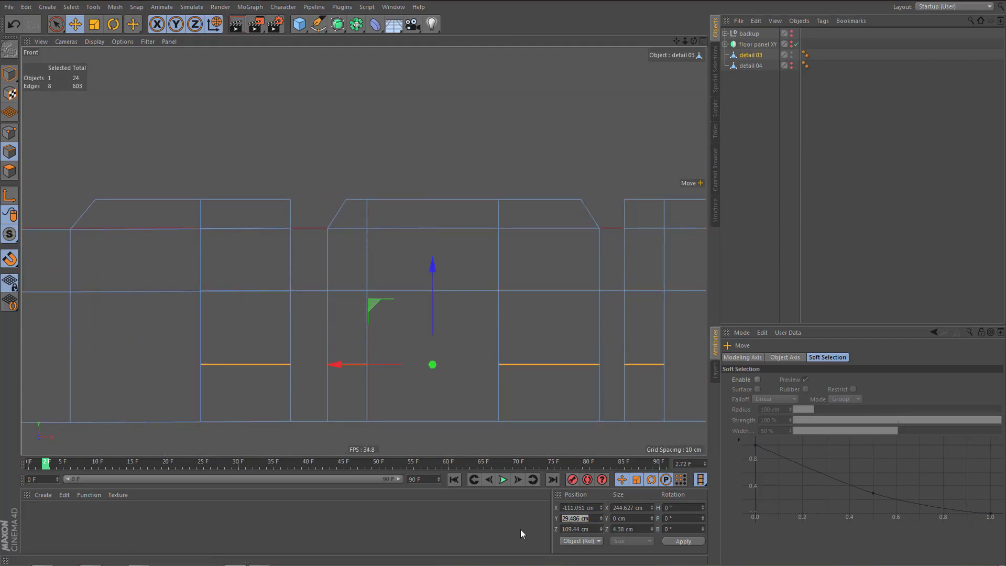
pyautogui.write('0')
pyautogui.press('Return')
pyautogui.click(375, 361)
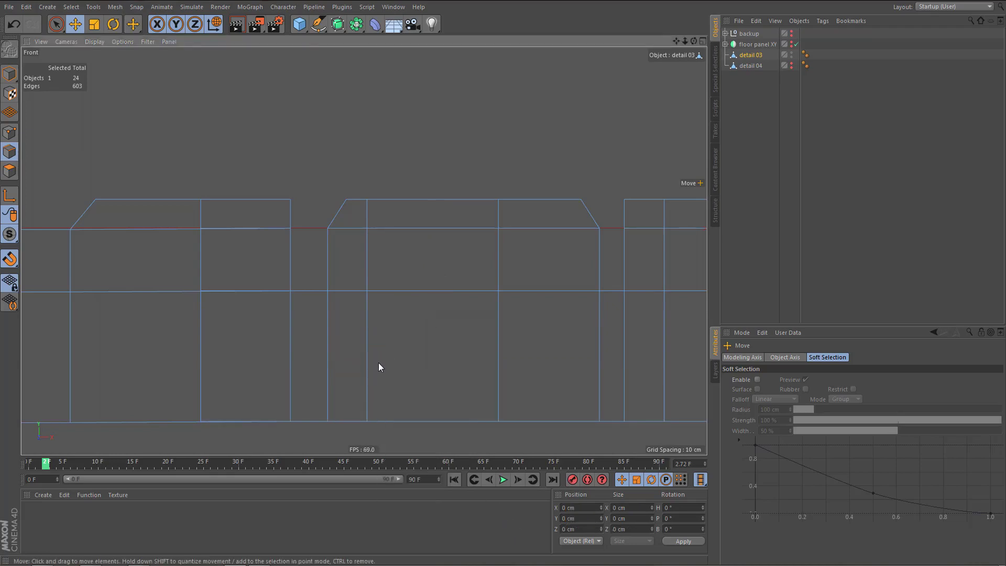
pyautogui.middleClick(381, 353)
pyautogui.middleClick(209, 209)
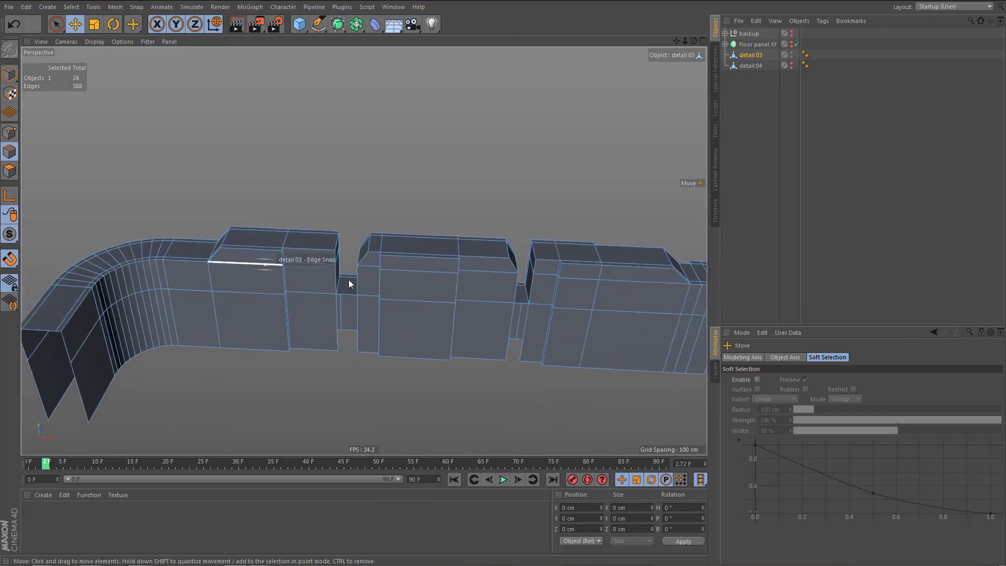
# - Select the two horizontal edges above the open gaps beneath both notches
pyautogui.keyDown('alt'); pyautogui.moveTo(349, 283); pyautogui.dragTo(329, 286); pyautogui.keyUp('alt')
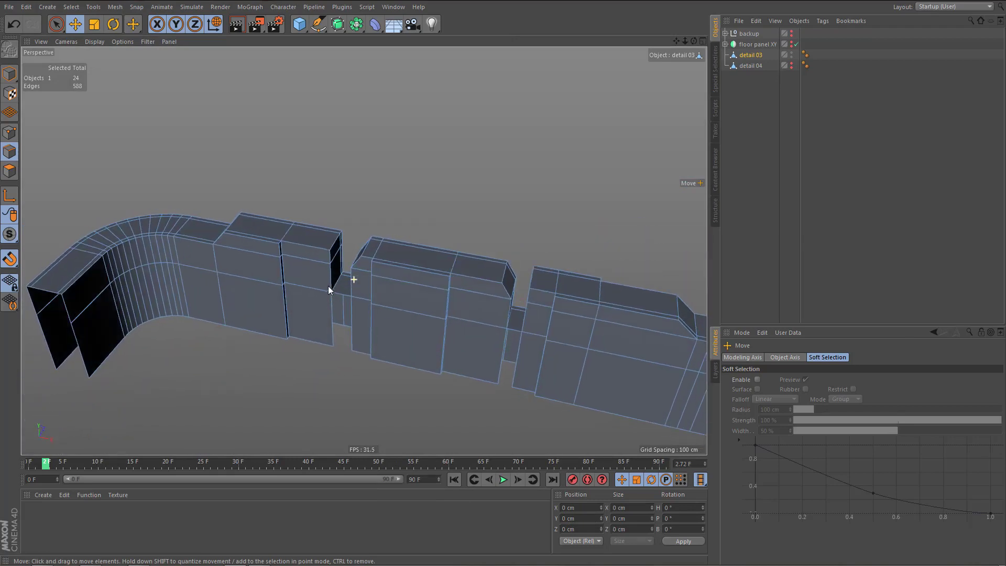
pyautogui.scroll(10, 637, 344)
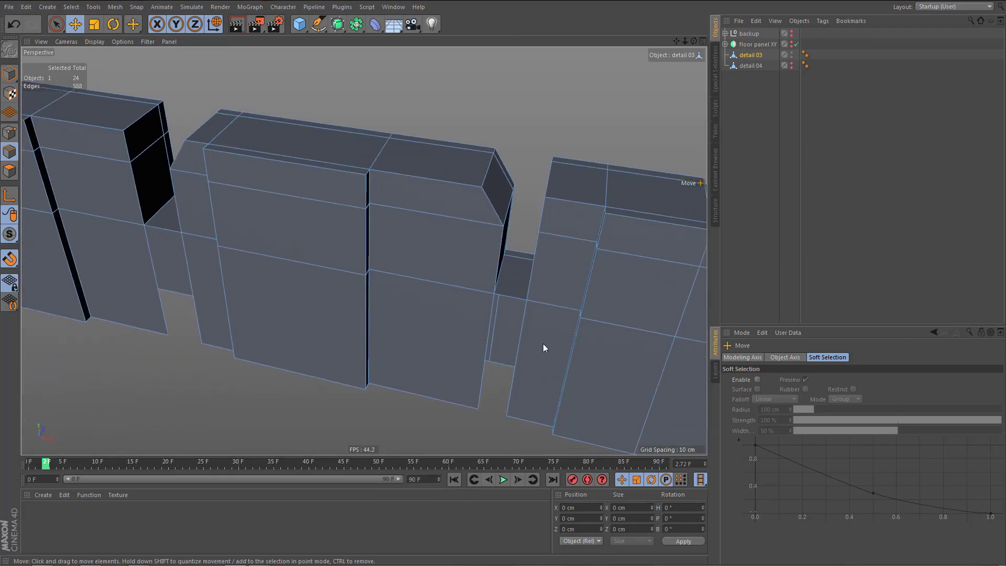
pyautogui.keyDown('alt'); pyautogui.moveTo(539, 336); pyautogui.dragTo(622, 315); pyautogui.keyUp('alt')
pyautogui.keyDown('alt'); pyautogui.moveTo(269, 439); pyautogui.dragTo(325, 272, button='middle'); pyautogui.keyUp('alt')
pyautogui.keyDown('alt'); pyautogui.moveTo(364, 252); pyautogui.dragTo(282, 269); pyautogui.keyUp('alt')
pyautogui.click(275, 263)
pyautogui.keyDown('alt'); pyautogui.moveTo(237, 326); pyautogui.dragTo(373, 326, button='right'); pyautogui.keyUp('alt')
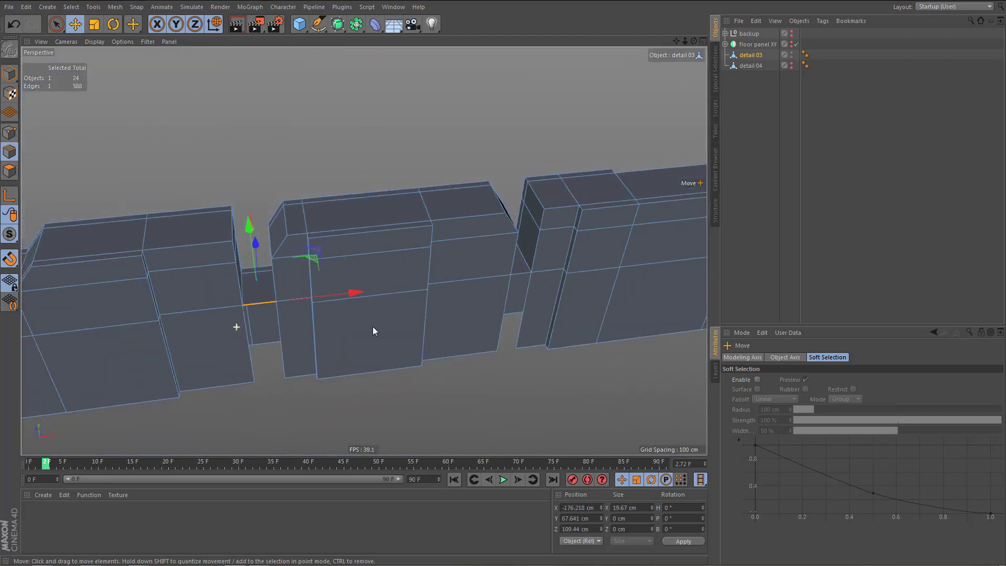
pyautogui.keyDown('alt'); pyautogui.moveTo(373, 326); pyautogui.dragTo(261, 332, button='middle'); pyautogui.keyUp('alt')
pyautogui.scroll(3, 413, 282)
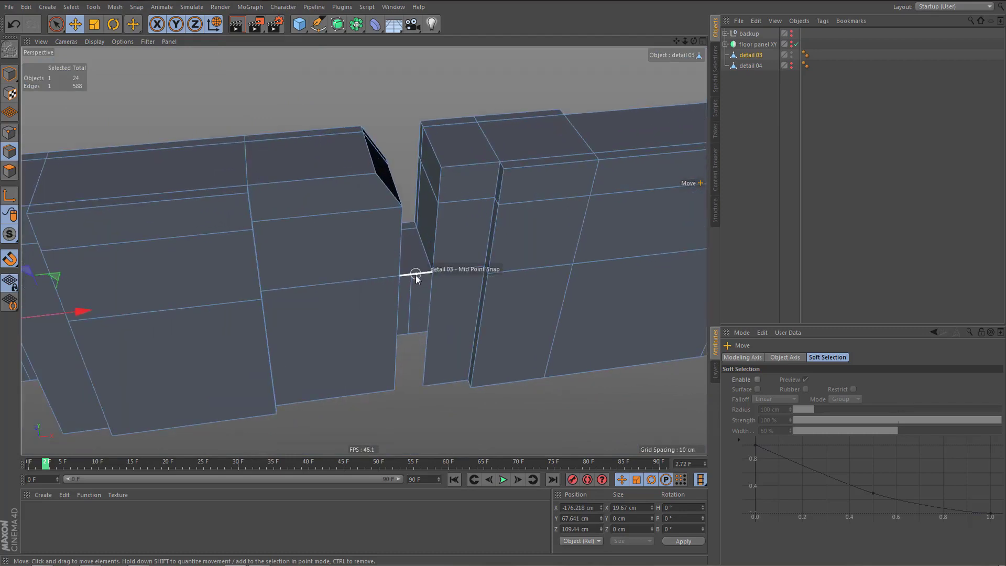
pyautogui.keyDown('shift'); pyautogui.click(416, 275); pyautogui.keyUp('shift')
# - Extrude the two gap edges down to the panel's bottom line at Y 0 cm and deselect them
pyautogui.keyDown('alt'); pyautogui.moveTo(416, 275); pyautogui.dragTo(243, 249, button='right'); pyautogui.keyUp('alt')
pyautogui.moveTo(231, 225); pyautogui.dragTo(250, 272)
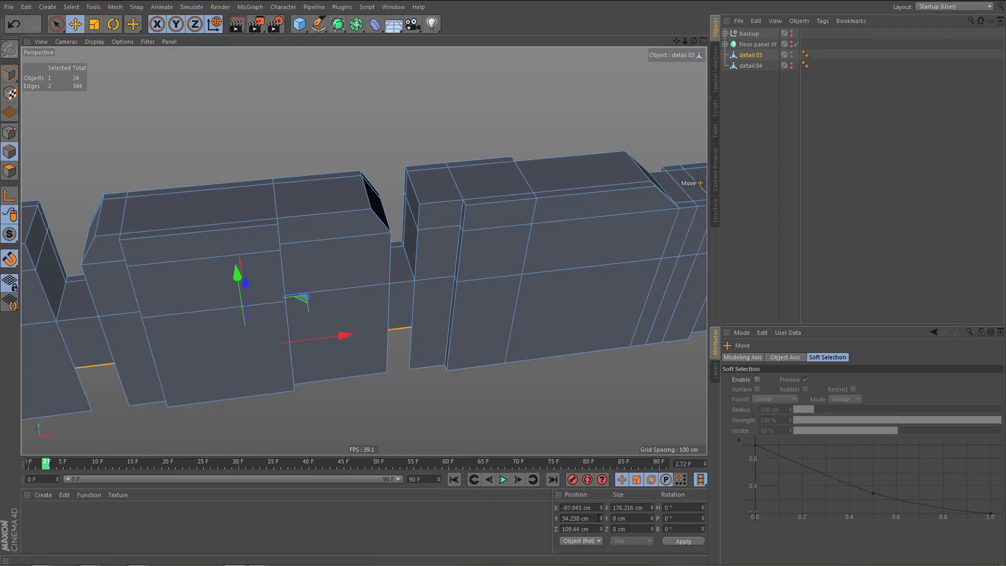
pyautogui.press('Return')
pyautogui.click(386, 383)
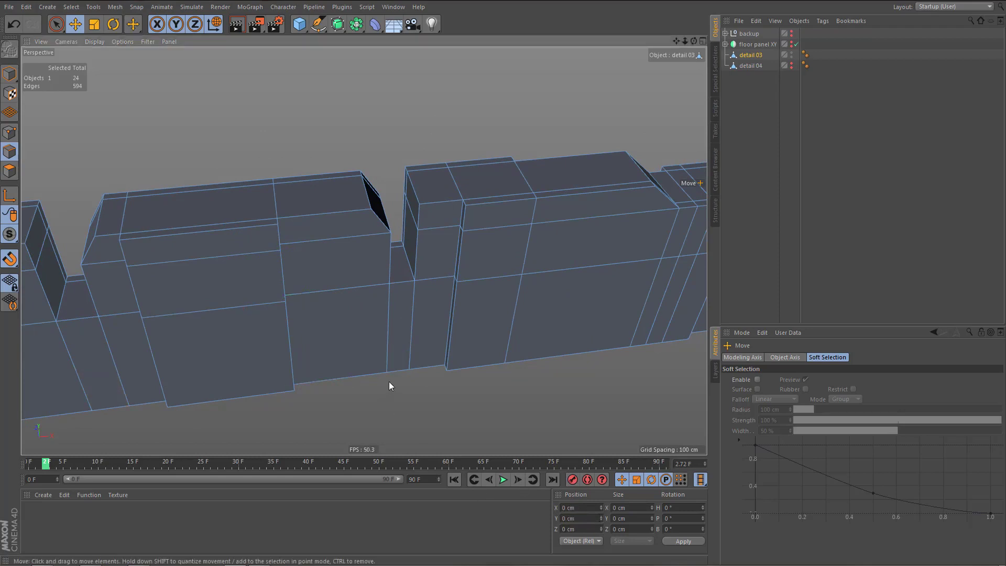
# - Render the perspective view to check the filled wall below the notches, and look at the panel's other end
pyautogui.scroll(-3, 406, 376)
pyautogui.moveTo(403, 352)
pyautogui.keyDown('alt'); pyautogui.mouseDown()
pyautogui.moveTo(360, 326)
pyautogui.moveTo(423, 334)
pyautogui.moveTo(363, 398)
pyautogui.mouseUp(); pyautogui.keyUp('alt')
pyautogui.hotkey('ctrl', 'r')
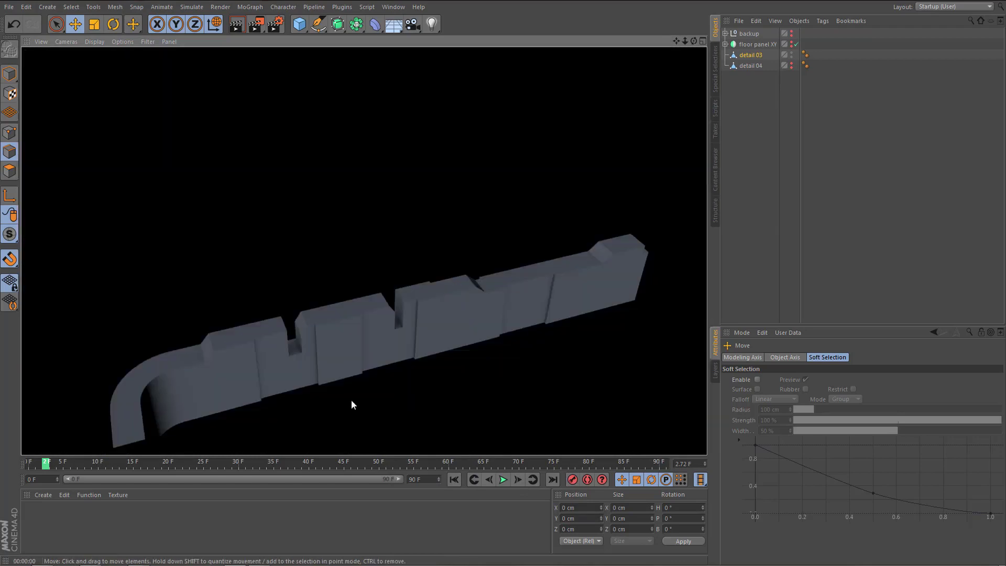
pyautogui.keyDown('alt'); pyautogui.moveTo(365, 351); pyautogui.dragTo(557, 348); pyautogui.keyUp('alt')
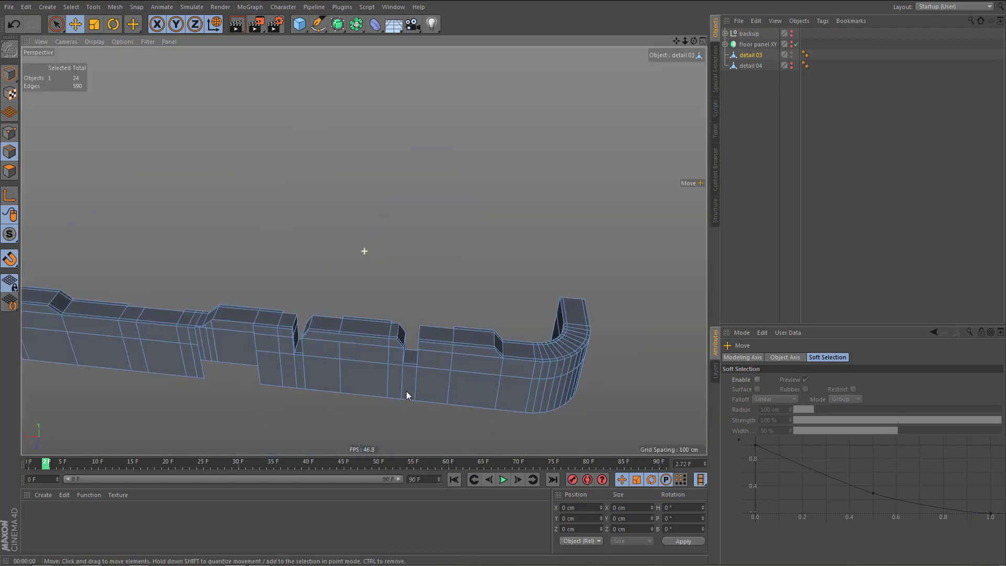
# - Select the open long edge of the next raised section and its short corner edge, and extrude both downward
pyautogui.keyDown('alt'); pyautogui.moveTo(407, 391); pyautogui.dragTo(330, 339); pyautogui.keyUp('alt')
pyautogui.keyDown('alt'); pyautogui.moveTo(328, 334); pyautogui.dragTo(439, 335, button='right'); pyautogui.keyUp('alt')
pyautogui.keyDown('alt'); pyautogui.moveTo(395, 330); pyautogui.dragTo(441, 328); pyautogui.keyUp('alt')
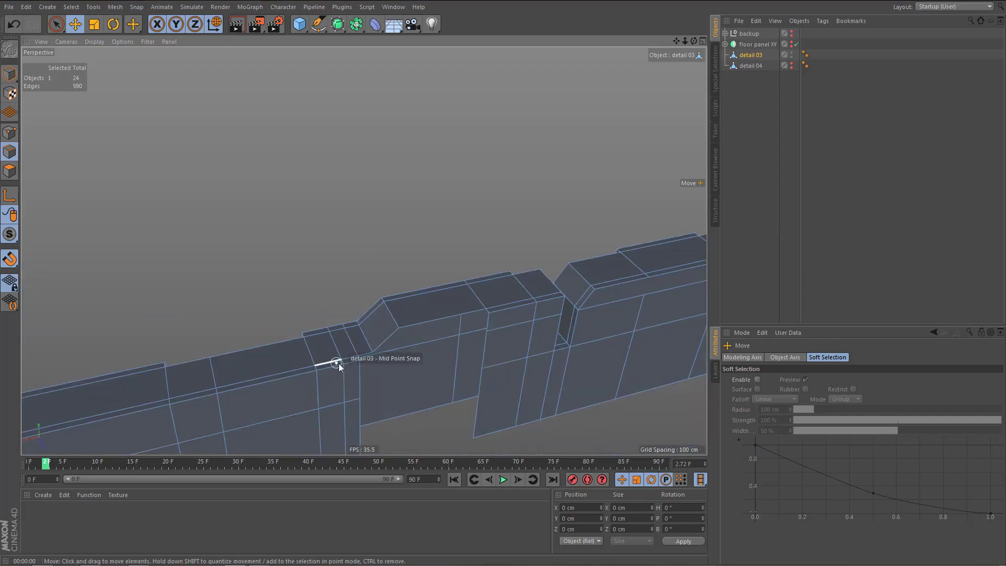
pyautogui.keyDown('alt'); pyautogui.moveTo(334, 364); pyautogui.dragTo(397, 361, button='right'); pyautogui.keyUp('alt')
pyautogui.scroll(2, 376, 398)
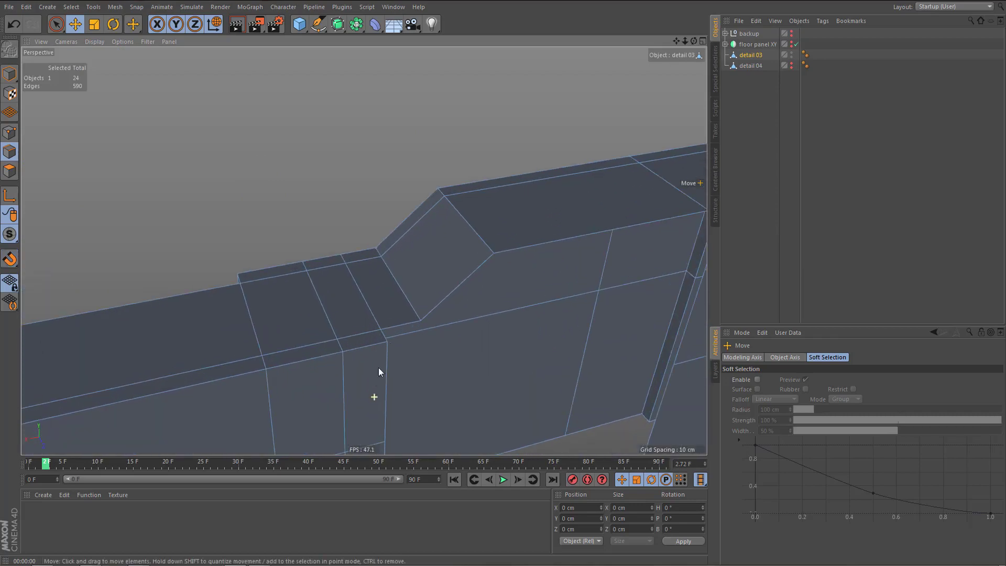
pyautogui.click(385, 335)
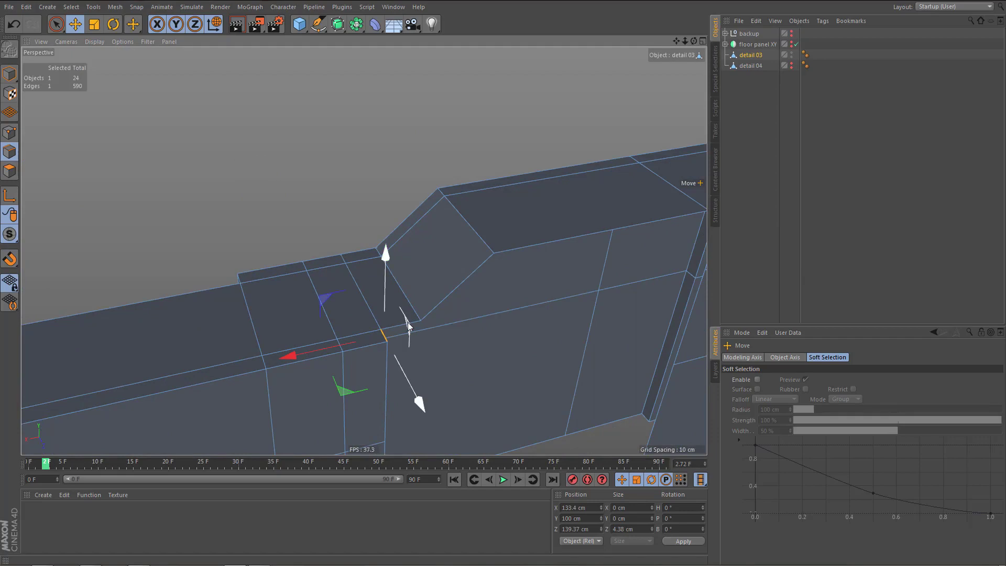
pyautogui.keyDown('alt'); pyautogui.moveTo(411, 248); pyautogui.dragTo(315, 272, button='middle'); pyautogui.keyUp('alt')
pyautogui.scroll(-2, 435, 262)
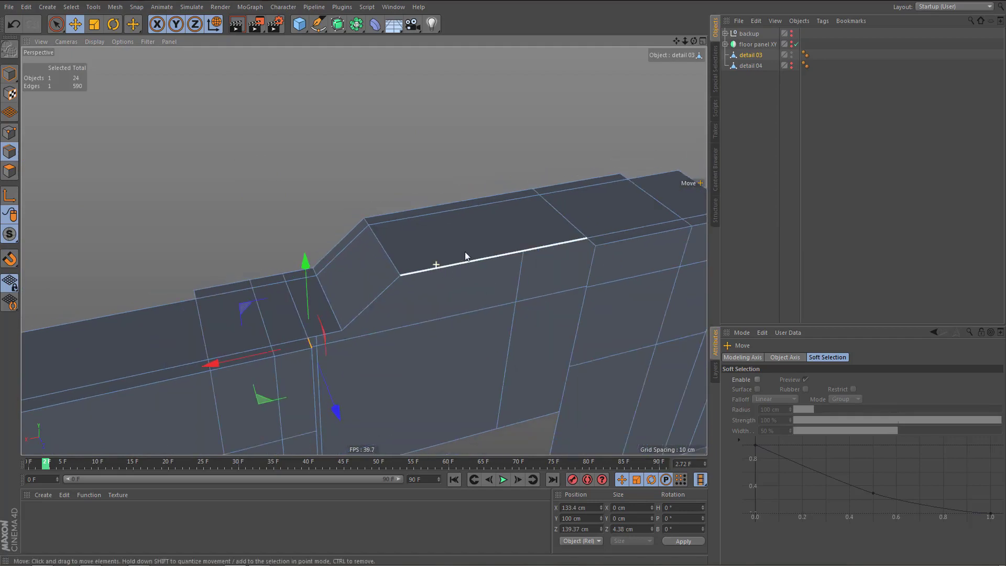
pyautogui.keyDown('alt'); pyautogui.moveTo(406, 258); pyautogui.dragTo(364, 251, button='middle'); pyautogui.keyUp('alt')
pyautogui.keyDown('alt'); pyautogui.moveTo(413, 241); pyautogui.dragTo(405, 248); pyautogui.keyUp('alt')
pyautogui.keyDown('alt'); pyautogui.moveTo(376, 300); pyautogui.dragTo(380, 280); pyautogui.keyUp('alt')
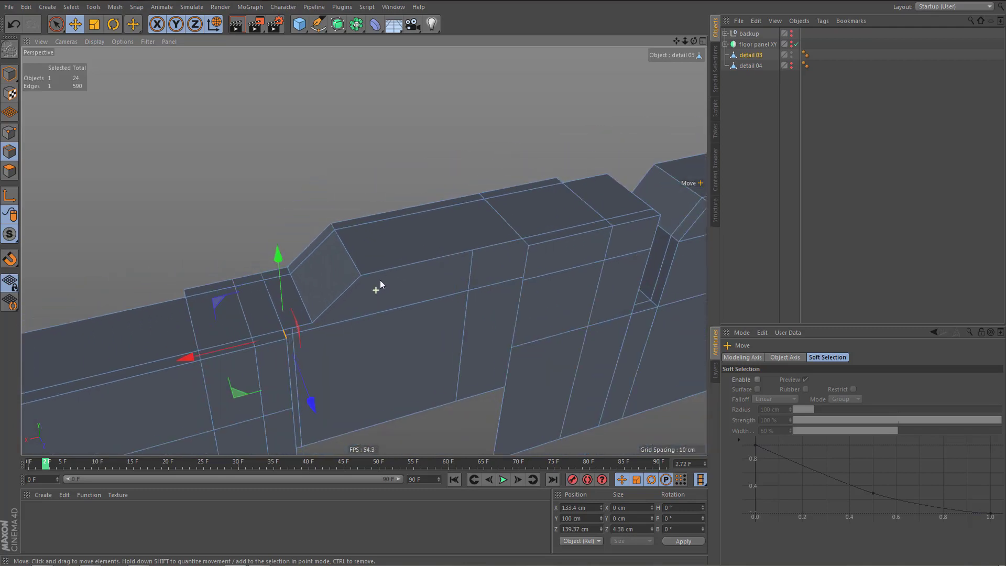
pyautogui.click(392, 269)
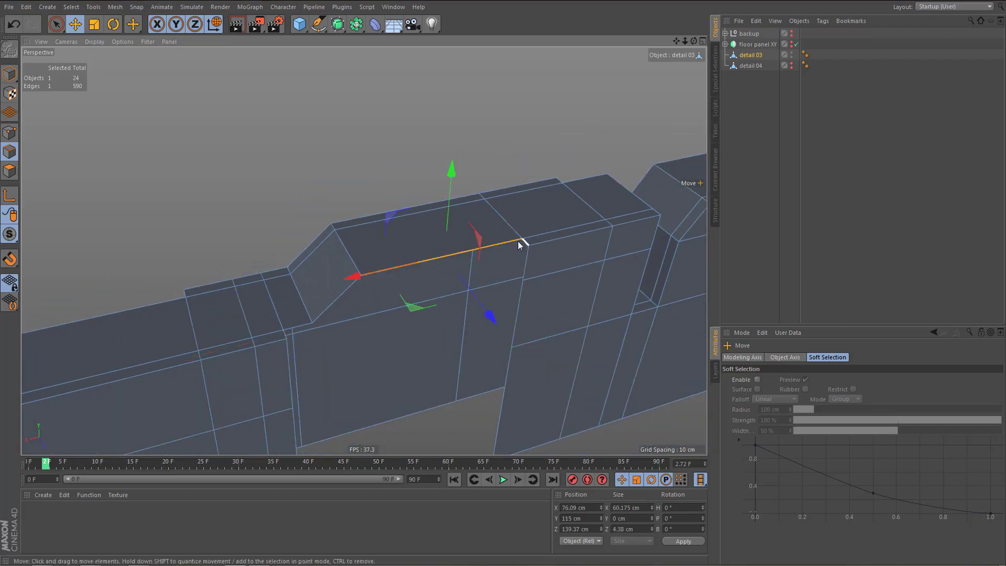
pyautogui.keyDown('ctrl'); pyautogui.moveTo(454, 191); pyautogui.dragTo(444, 240); pyautogui.keyUp('ctrl')
# - Snap the two extruded edges vertically to the edge line at Y 100 cm in the front view and return to the perspective view
pyautogui.middleClick(501, 391)
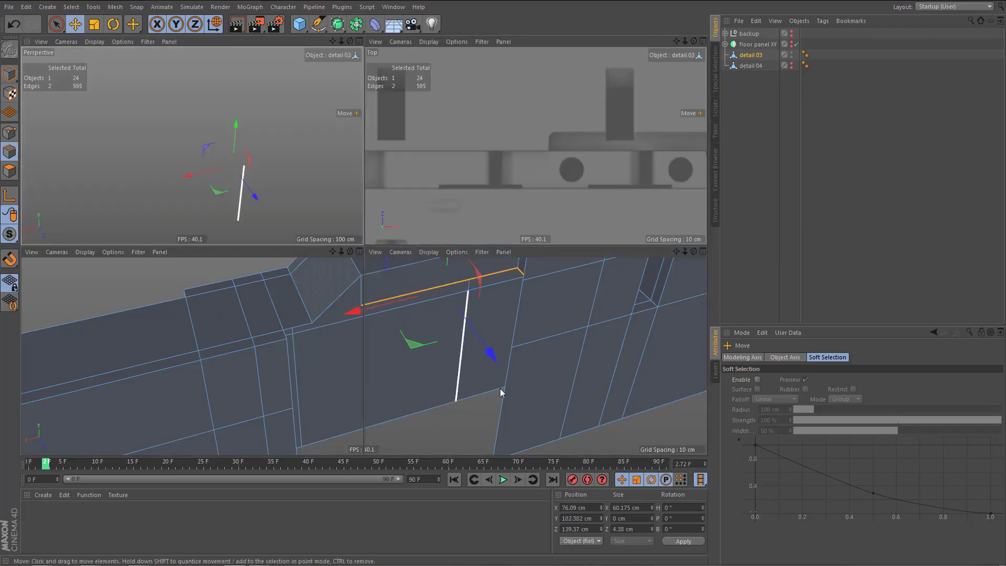
pyautogui.middleClick(500, 387)
pyautogui.press('s')
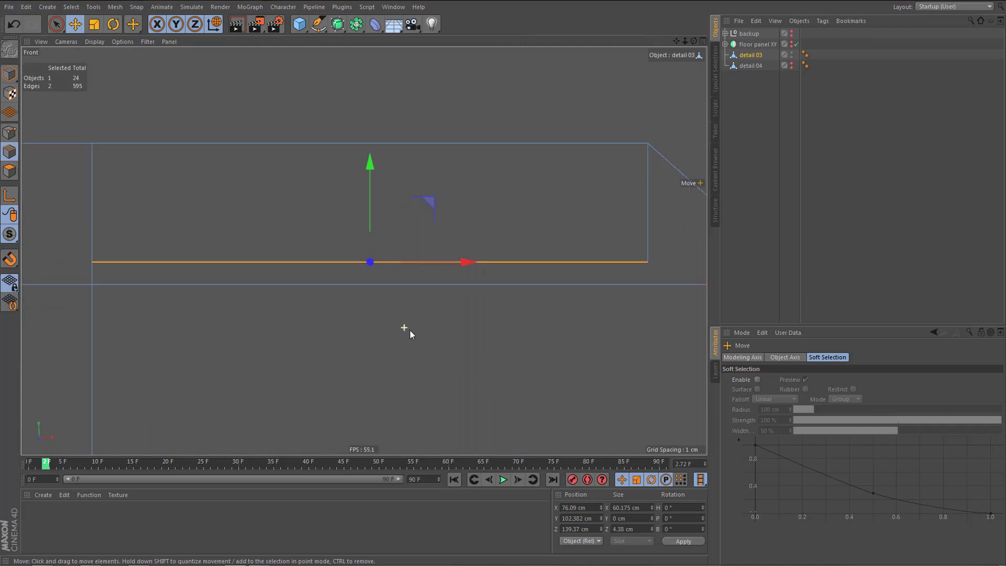
pyautogui.scroll(-3, 411, 338)
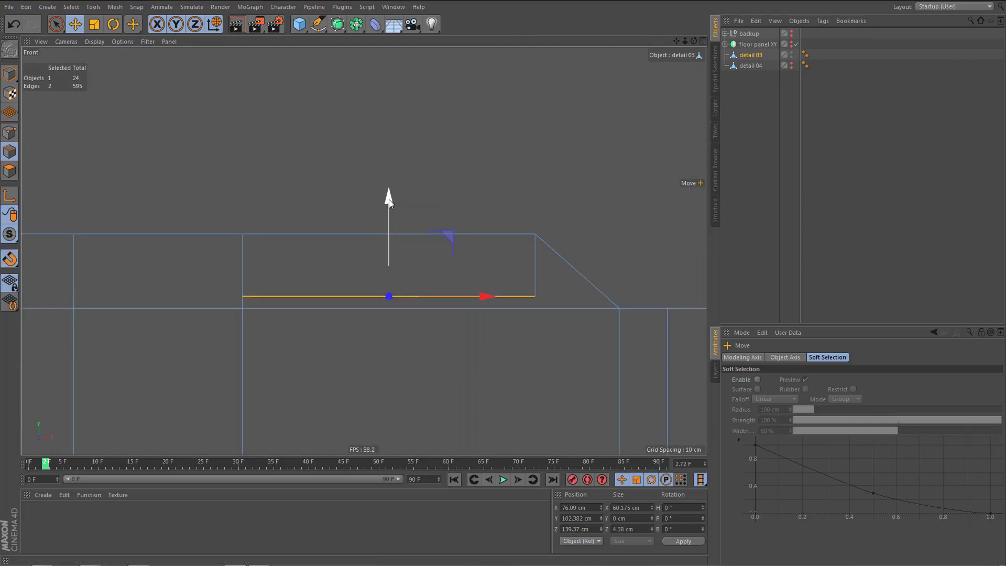
pyautogui.moveTo(389, 199); pyautogui.dragTo(389, 212)
pyautogui.press('F5')
pyautogui.middleClick(325, 172)
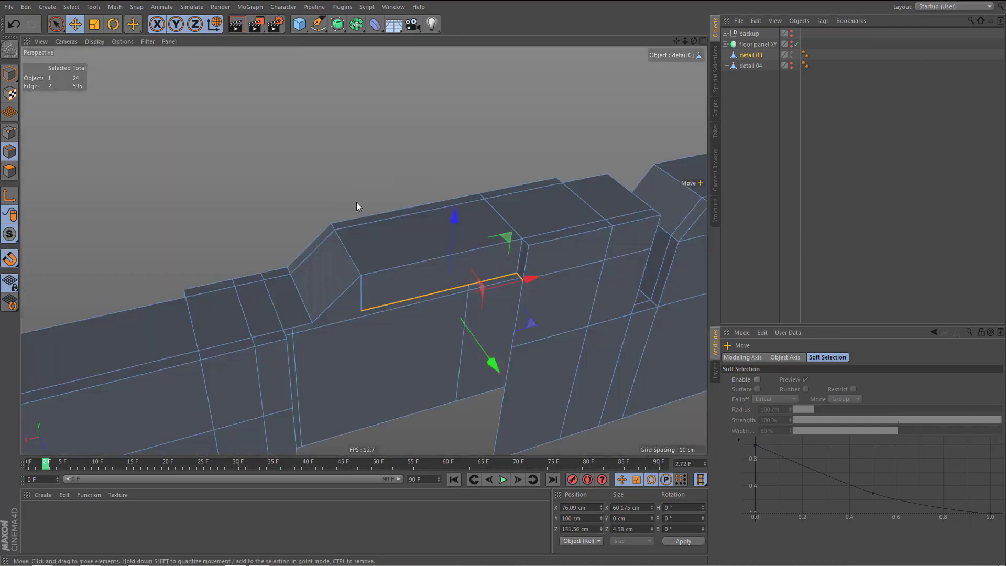
# - Weld the loose end point of the extruded long edge to the foot of the slope using the Polygon Pen
pyautogui.keyDown('alt'); pyautogui.moveTo(378, 306); pyautogui.dragTo(390, 301, button='middle'); pyautogui.keyUp('alt')
pyautogui.press('m')
pyautogui.press('e')
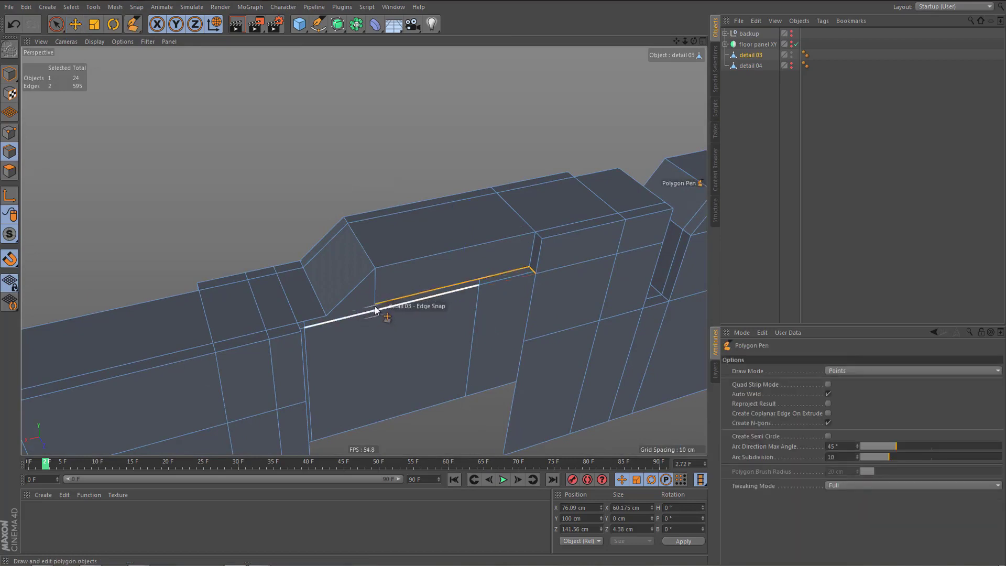
pyautogui.moveTo(375, 303); pyautogui.dragTo(332, 314)
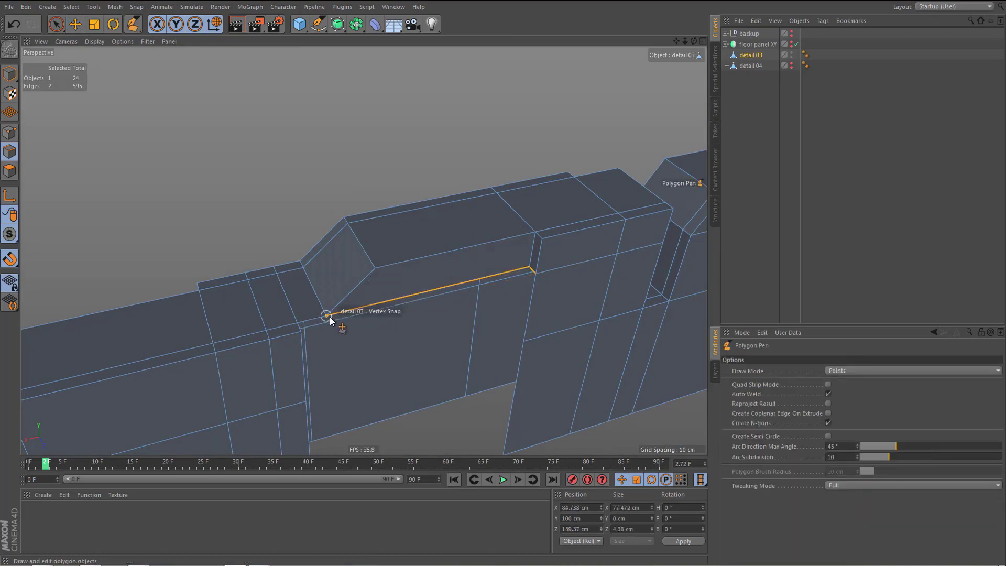
# - Add the two adjoining short edges past the foot of the slope to the selection and extrude all four edges downward
pyautogui.keyDown('alt'); pyautogui.moveTo(387, 273); pyautogui.dragTo(301, 317); pyautogui.keyUp('alt')
pyautogui.press('e')
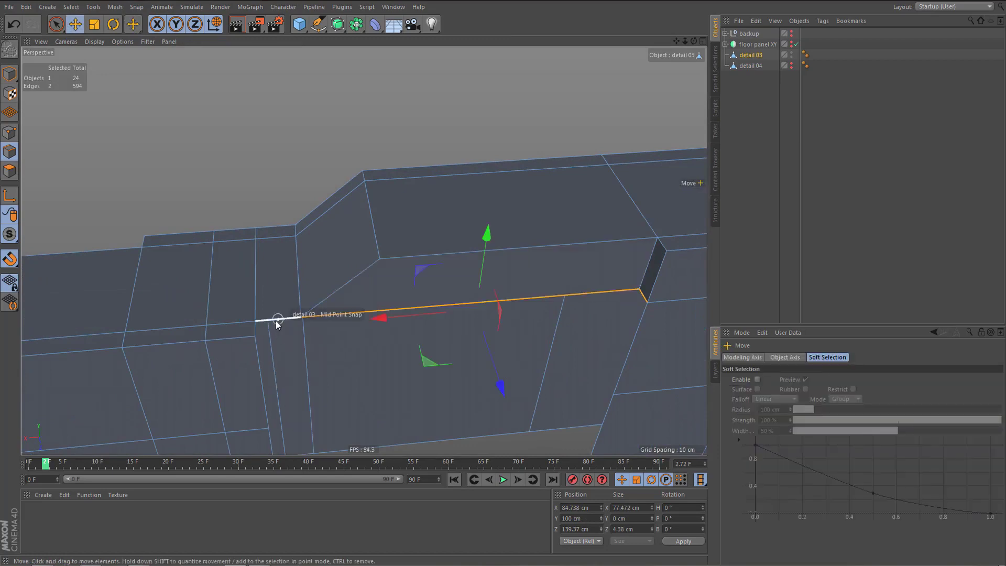
pyautogui.keyDown('shift'); pyautogui.click(277, 320); pyautogui.keyUp('shift')
pyautogui.keyDown('shift'); pyautogui.click(255, 327); pyautogui.keyUp('shift')
pyautogui.scroll(-5, 357, 327)
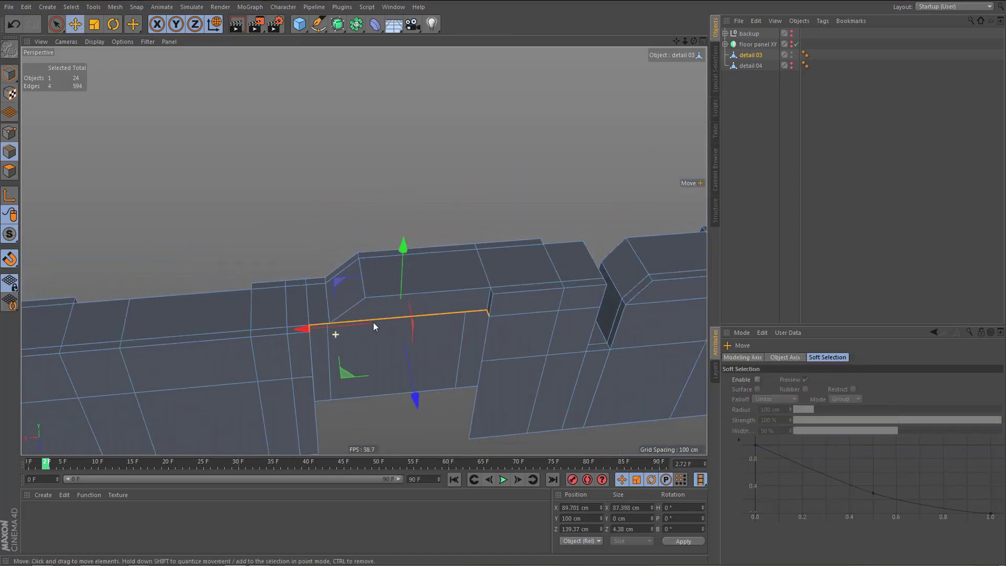
pyautogui.moveTo(401, 251); pyautogui.dragTo(400, 296)
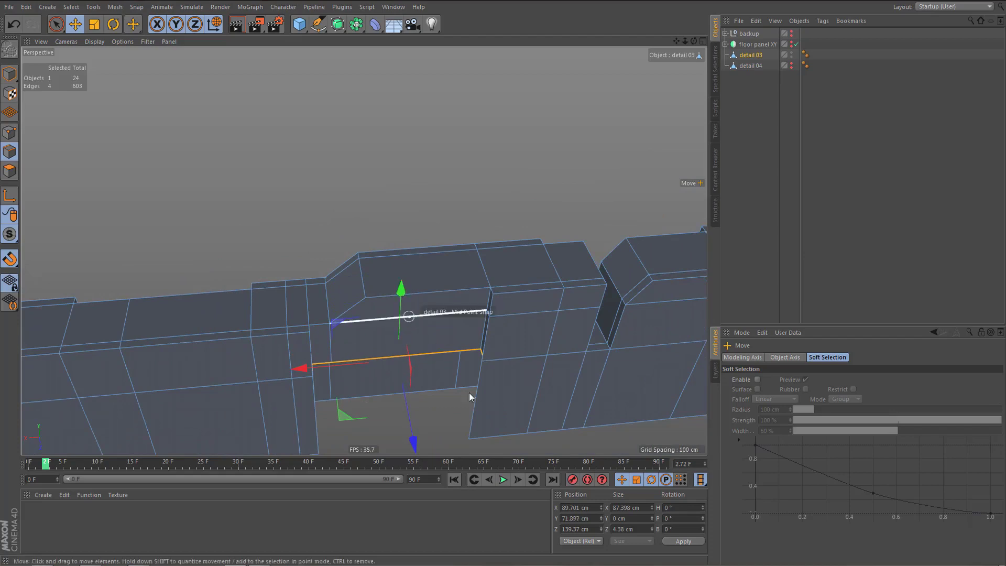
# - Snap the four extruded edges vertically to the horizontal edge line at Y 67.641 cm in the front view
pyautogui.middleClick(497, 395)
pyautogui.middleClick(496, 393)
pyautogui.keyDown('alt'); pyautogui.moveTo(438, 355); pyautogui.dragTo(405, 244, button='middle'); pyautogui.keyUp('alt')
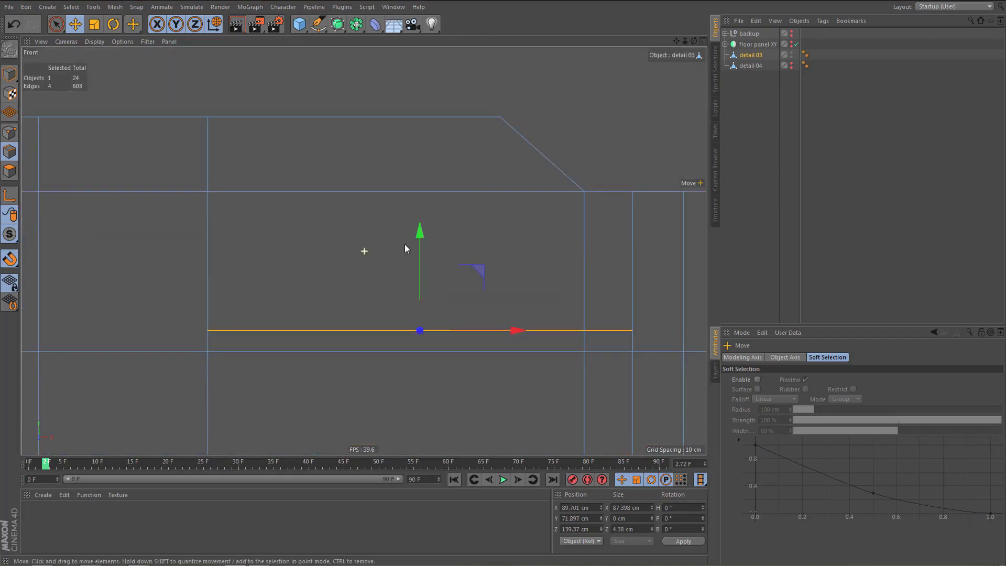
pyautogui.moveTo(427, 244); pyautogui.dragTo(426, 261)
pyautogui.scroll(-5, 380, 291)
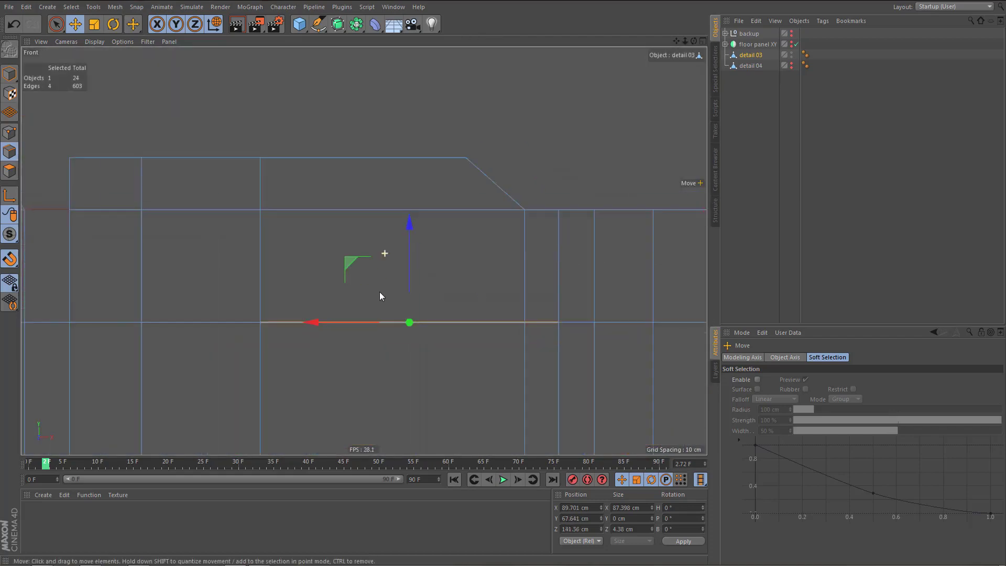
# - Extrude the four selected edges downward and set their Y position to 0 cm
pyautogui.moveTo(396, 193); pyautogui.dragTo(412, 276)
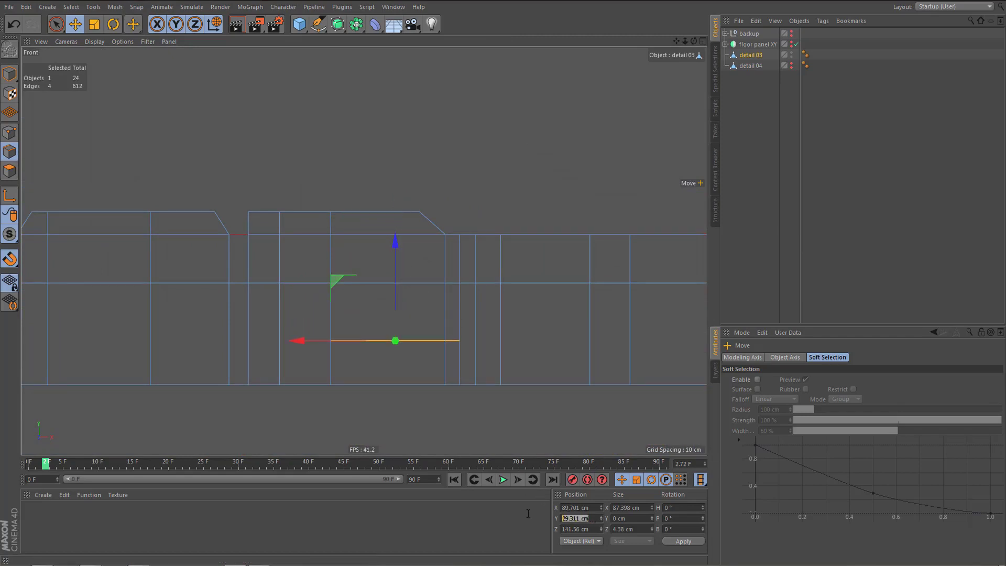
pyautogui.write('0')
pyautogui.press('Return')
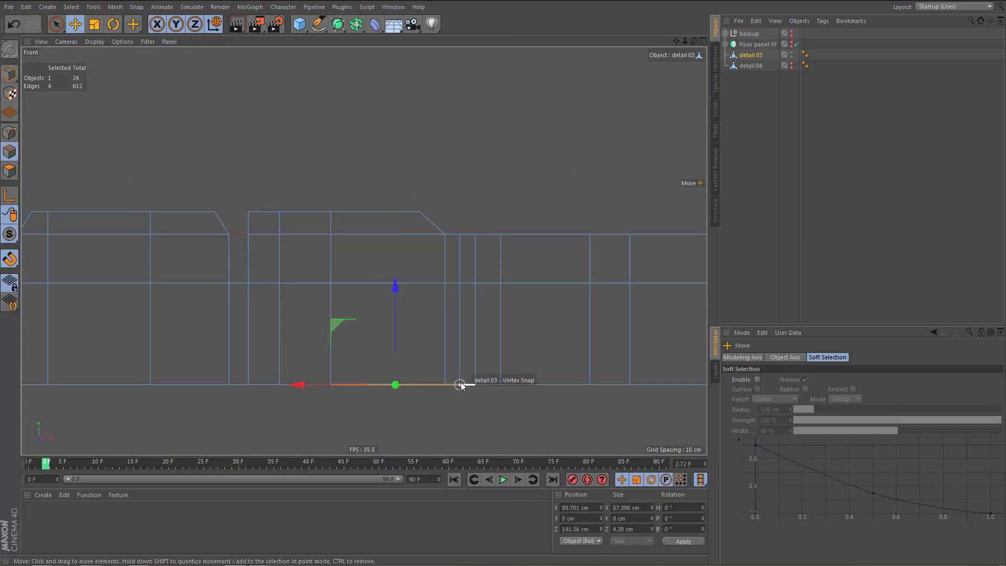
# - Clear the edge selection and optimize the mesh to merge the duplicate points along its base
pyautogui.press('Delete')
pyautogui.press('n')
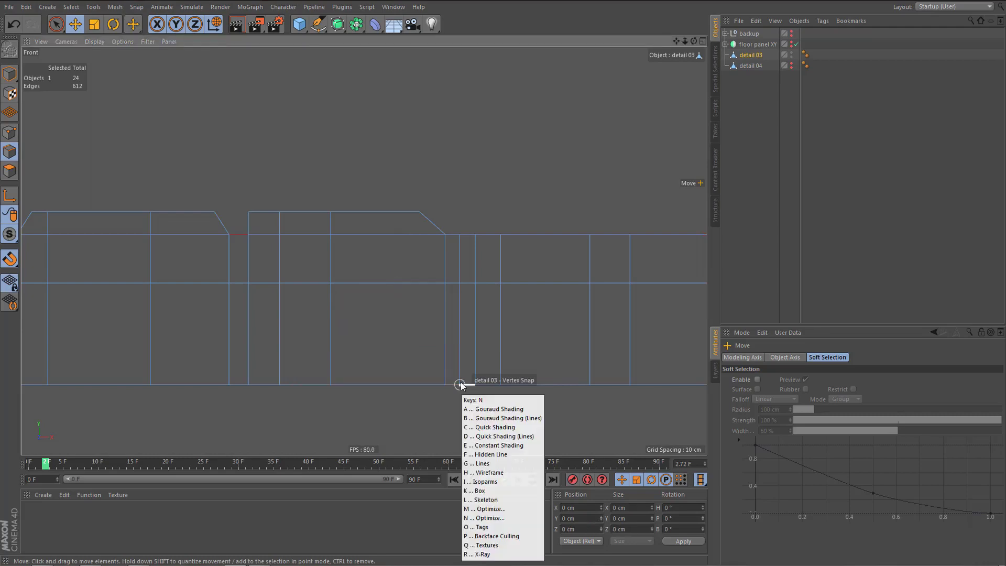
pyautogui.scroll(-3, 387, 331)
# - Inspect the filled detail 03 strip from both sides in the perspective view, including a preview render
pyautogui.middleClick(387, 330)
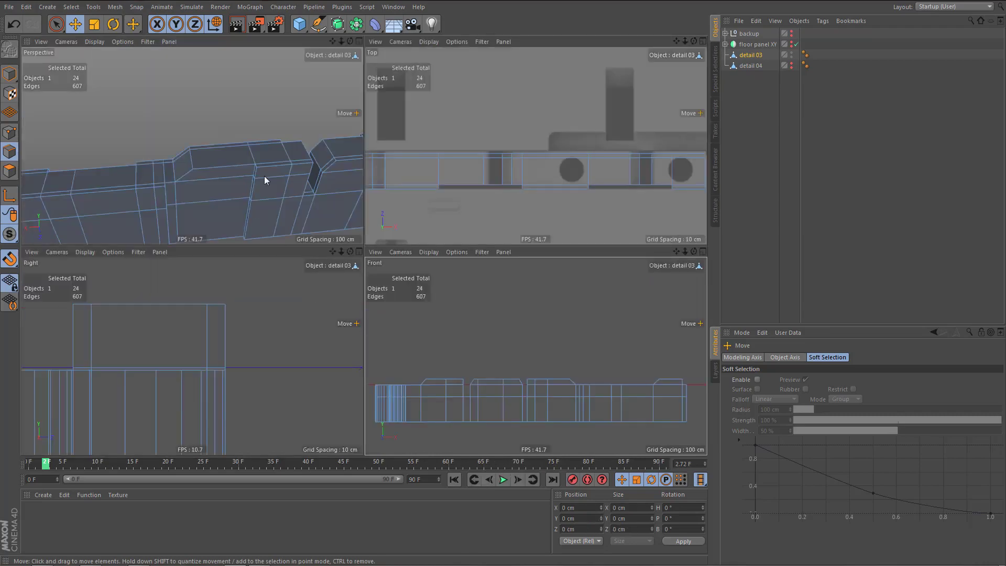
pyautogui.middleClick(264, 175)
pyautogui.keyDown('alt'); pyautogui.moveTo(307, 225); pyautogui.dragTo(283, 340, button='right'); pyautogui.keyUp('alt')
pyautogui.keyDown('alt'); pyautogui.moveTo(307, 313); pyautogui.dragTo(344, 322); pyautogui.keyUp('alt')
pyautogui.hotkey('ctrl', 'r')
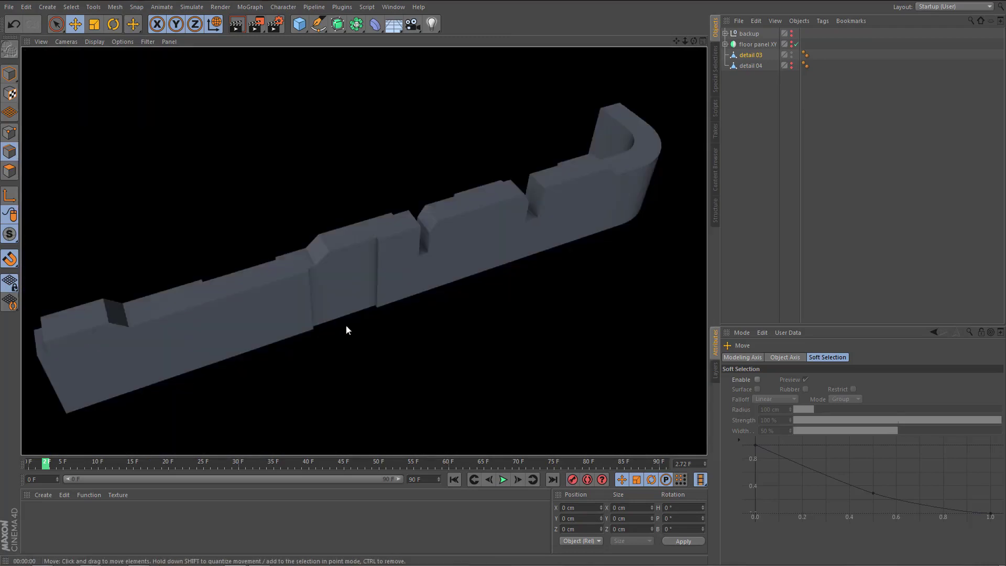
pyautogui.moveTo(396, 300)
pyautogui.keyDown('alt'); pyautogui.mouseDown()
pyautogui.moveTo(459, 275)
pyautogui.moveTo(549, 259)
pyautogui.mouseUp(); pyautogui.keyUp('alt')
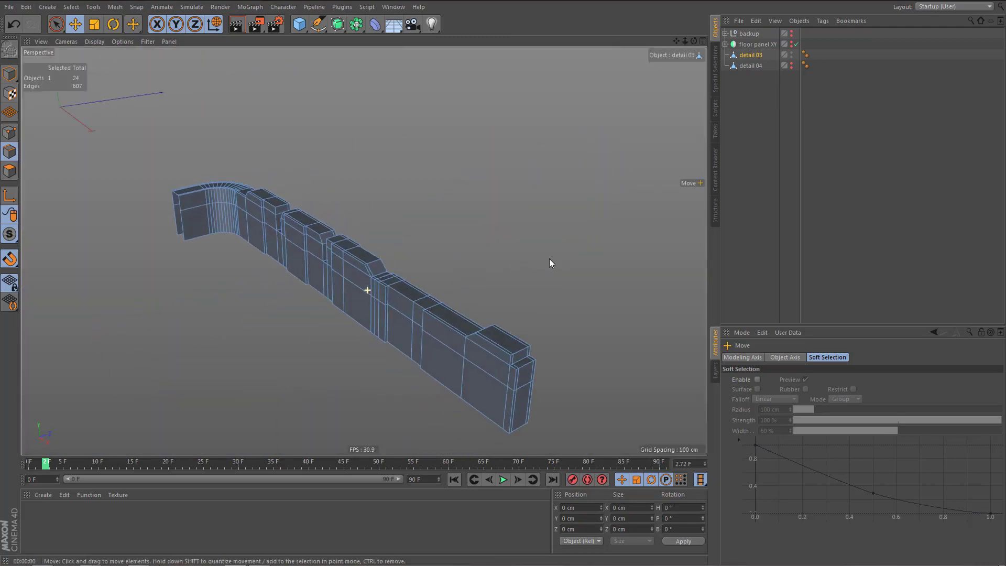
pyautogui.hotkey('ctrl', 'r')
pyautogui.scroll(3, 445, 288)
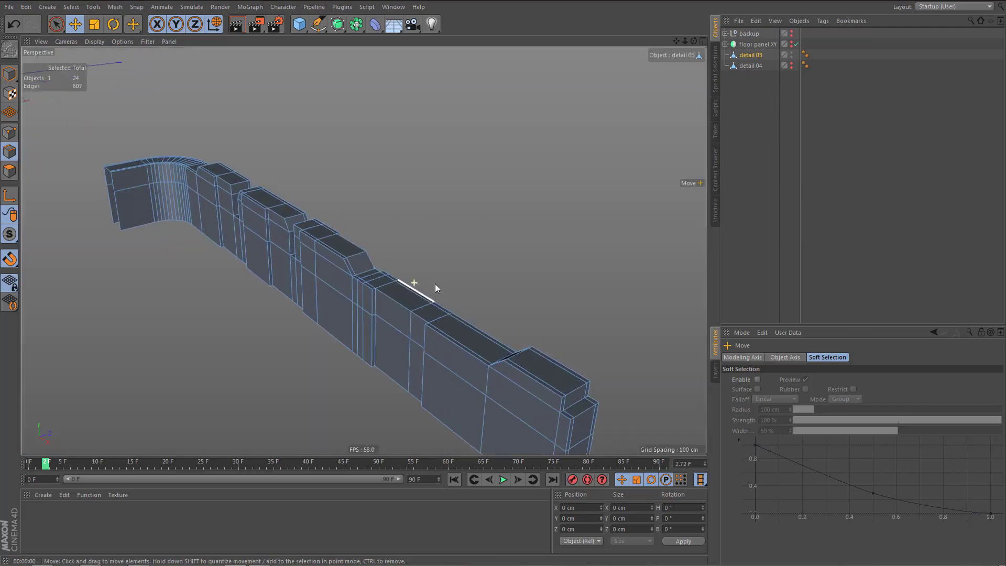
pyautogui.scroll(2, 436, 284)
pyautogui.keyDown('alt'); pyautogui.moveTo(384, 302); pyautogui.dragTo(421, 313); pyautogui.keyUp('alt')
# - In the top view, line-cut straight across the strip through the centre of the first round hole and just left of that hole
pyautogui.middleClick(454, 280)
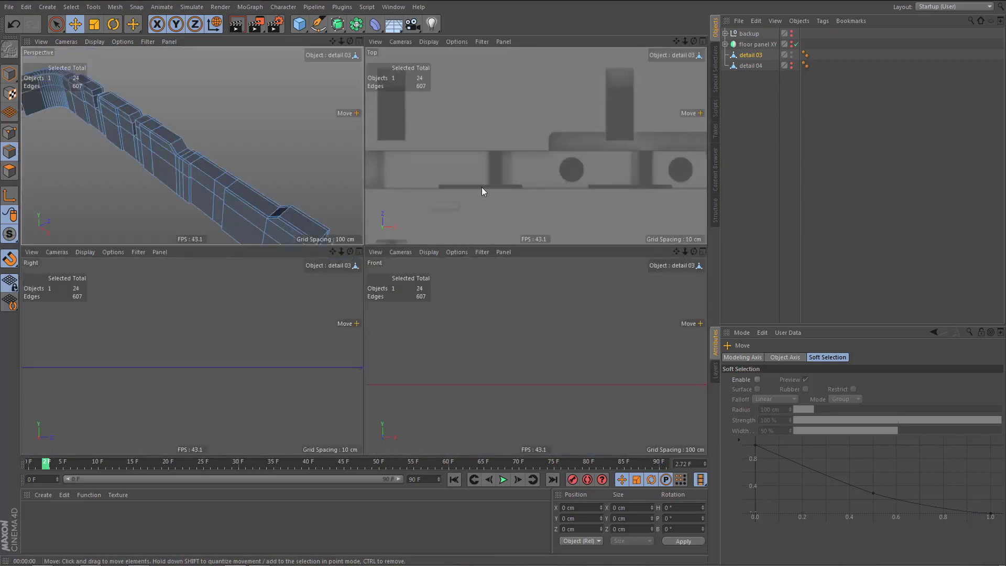
pyautogui.middleClick(482, 191)
pyautogui.press('k')
pyautogui.press('k')
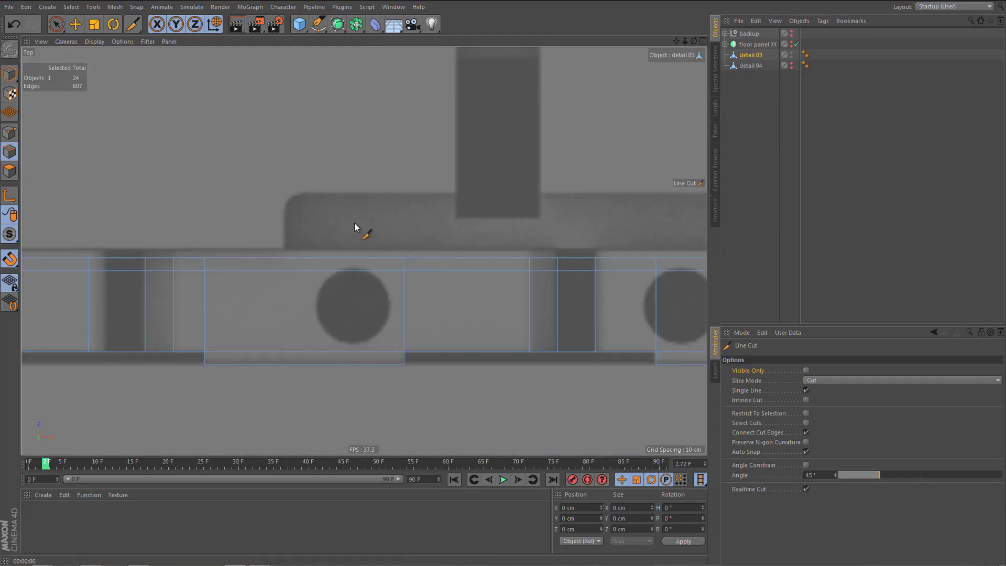
pyautogui.moveTo(353, 226); pyautogui.dragTo(369, 401)
pyautogui.moveTo(300, 210); pyautogui.dragTo(330, 445)
# - Line-cut straight across the strip on both sides of the second round hole
pyautogui.scroll(-3, 297, 395)
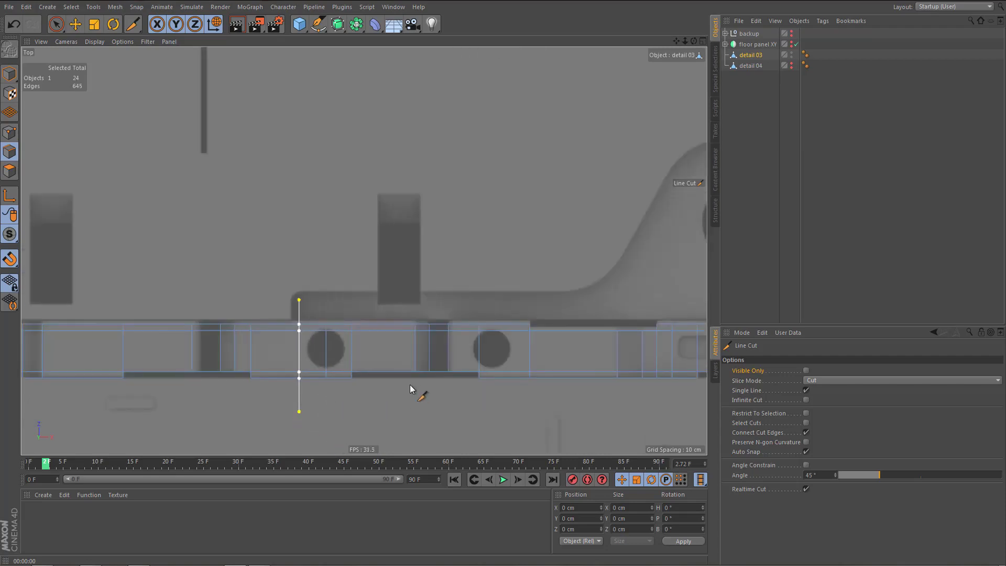
pyautogui.keyDown('alt'); pyautogui.moveTo(479, 382); pyautogui.dragTo(397, 362, button='middle'); pyautogui.keyUp('alt')
pyautogui.keyDown('alt'); pyautogui.moveTo(403, 355); pyautogui.dragTo(474, 357, button='right'); pyautogui.keyUp('alt')
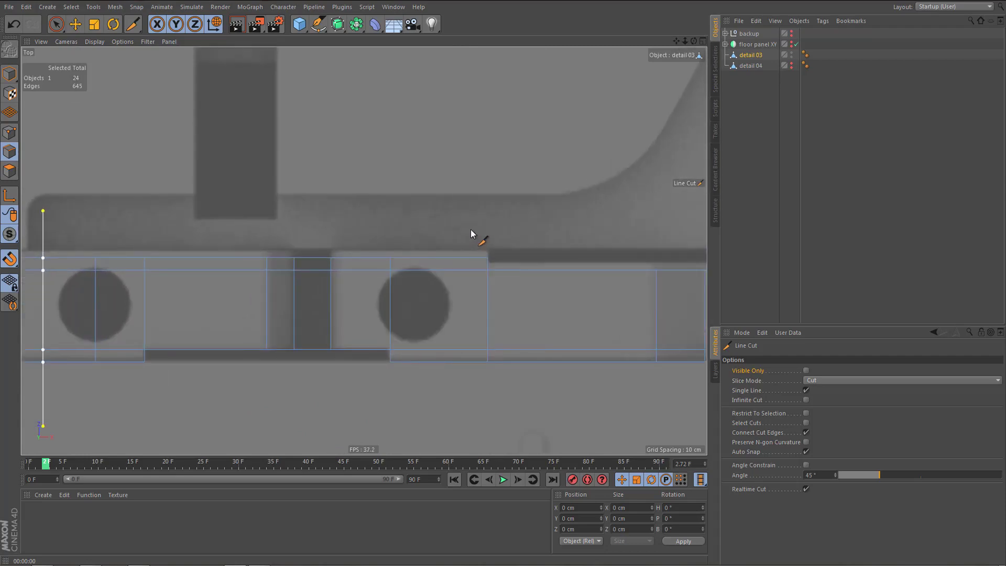
pyautogui.moveTo(471, 229); pyautogui.dragTo(481, 390)
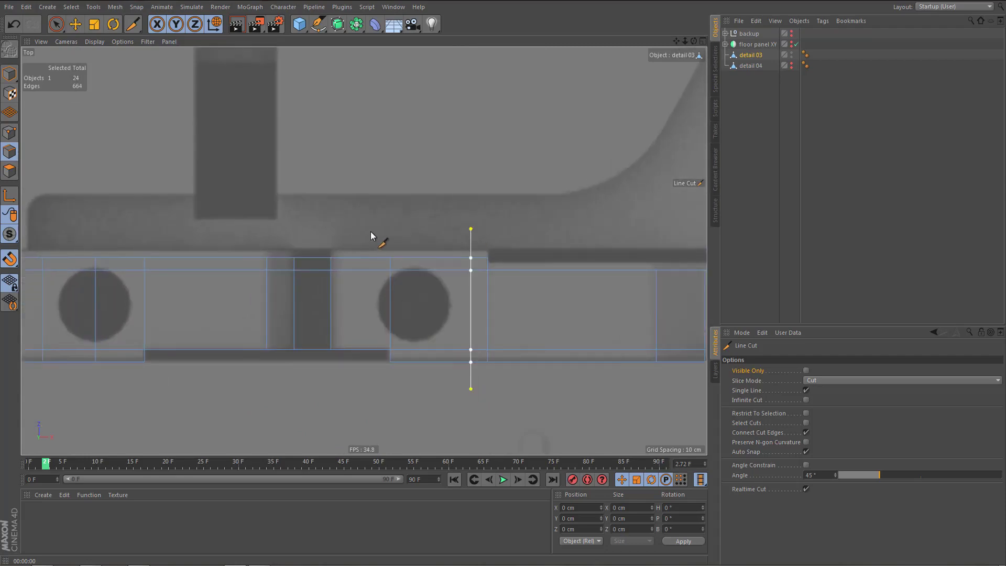
pyautogui.moveTo(364, 231); pyautogui.dragTo(380, 401)
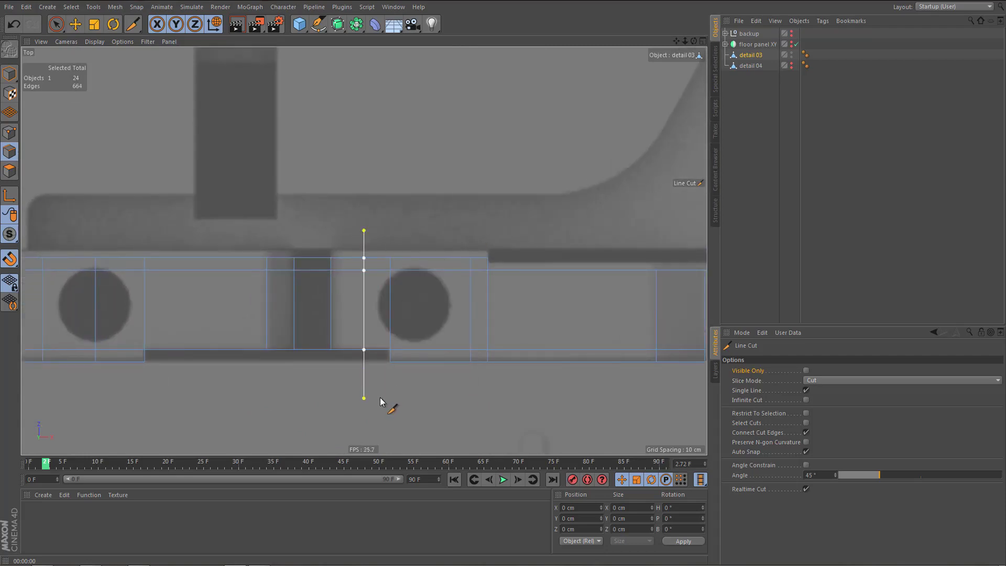
# - Select the off-centre edges crossing the second round hole and dissolve them
pyautogui.scroll(2, 397, 352)
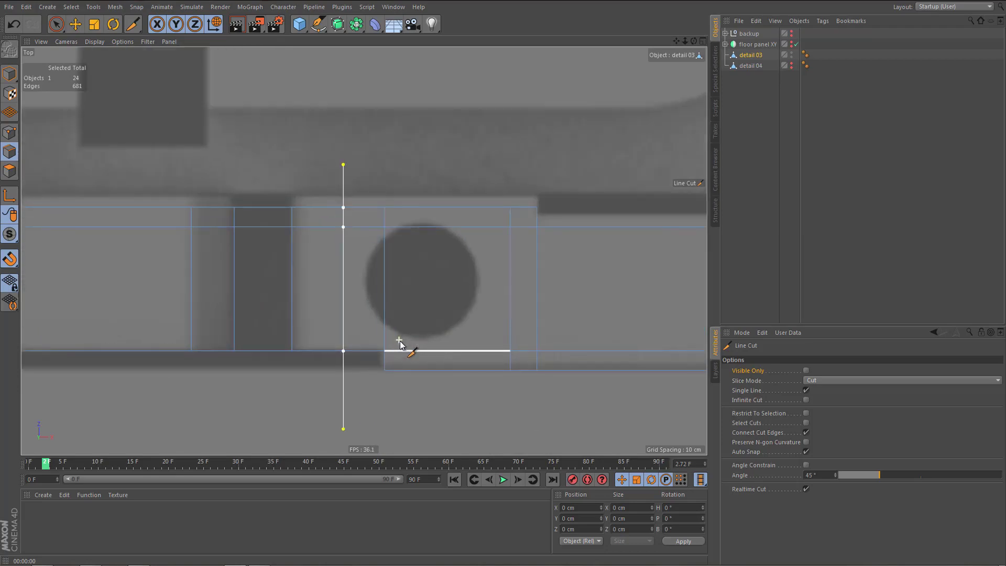
pyautogui.press('e')
pyautogui.click(386, 283)
pyautogui.moveTo(382, 252); pyautogui.dragTo(385, 218)
pyautogui.hotkey('ctrl', 'BackSpace')
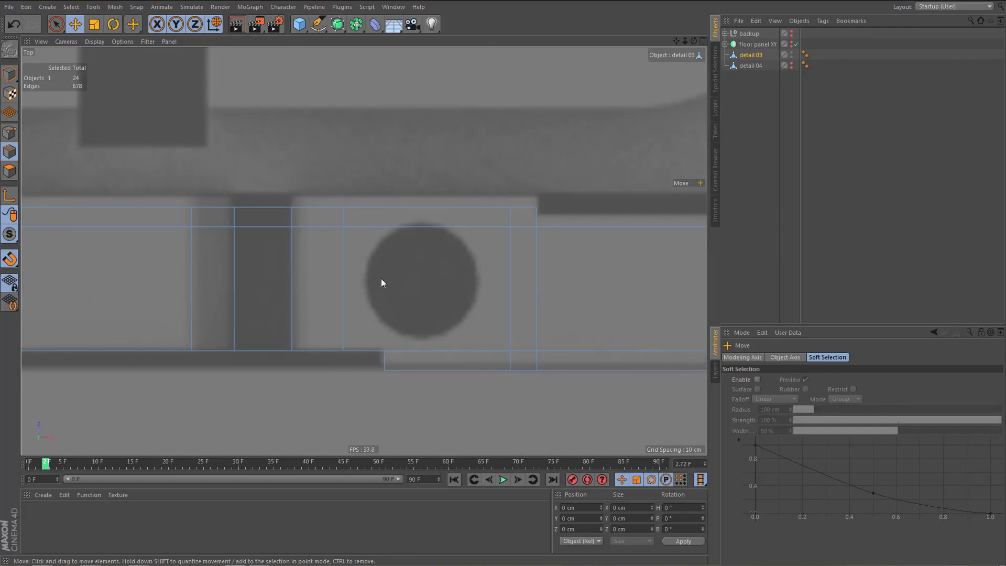
# - Line-cut straight across the strip through the centre of the second round hole
pyautogui.scroll(-3, 390, 309)
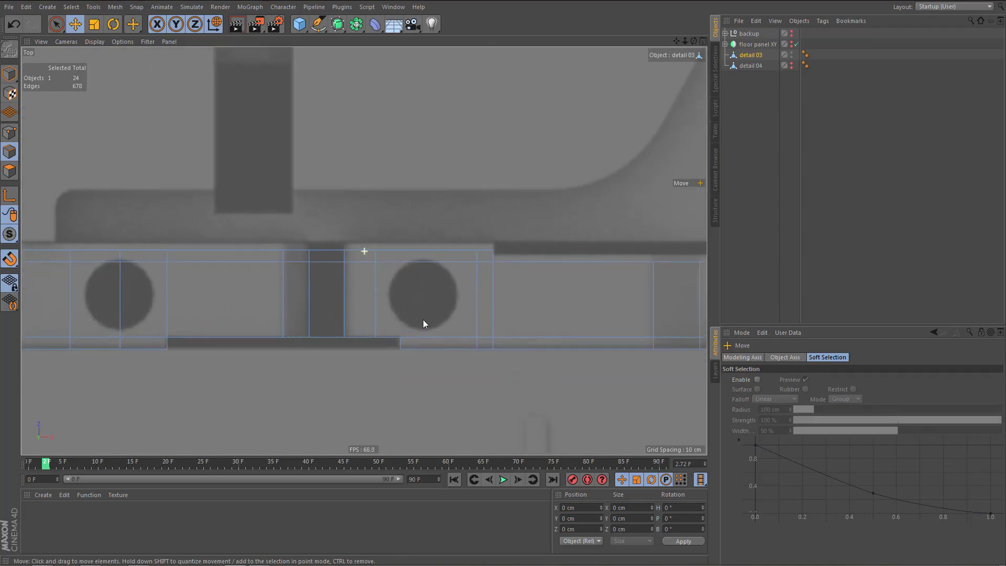
pyautogui.press('k')
pyautogui.press('k')
pyautogui.moveTo(421, 231); pyautogui.dragTo(432, 411)
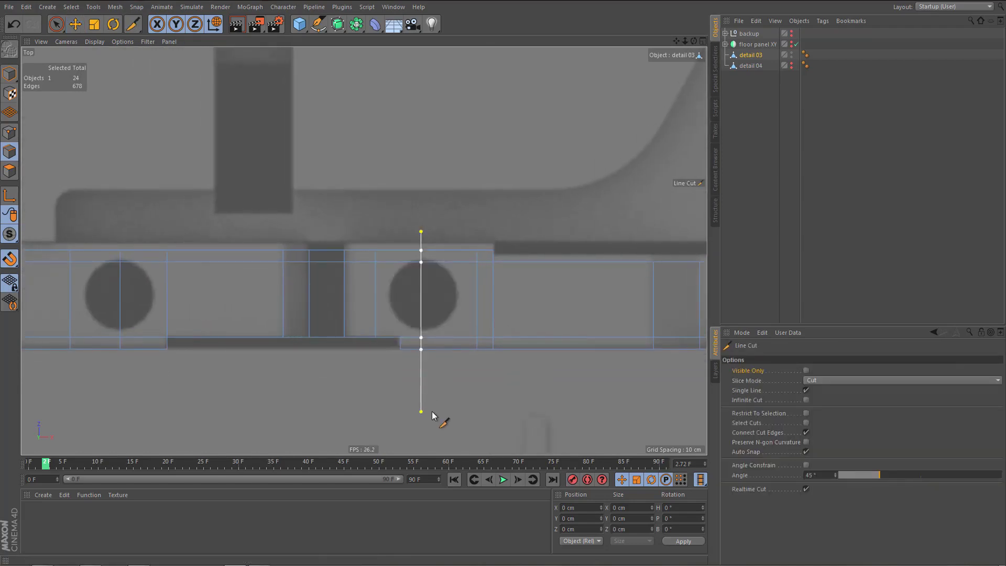
pyautogui.press('e')
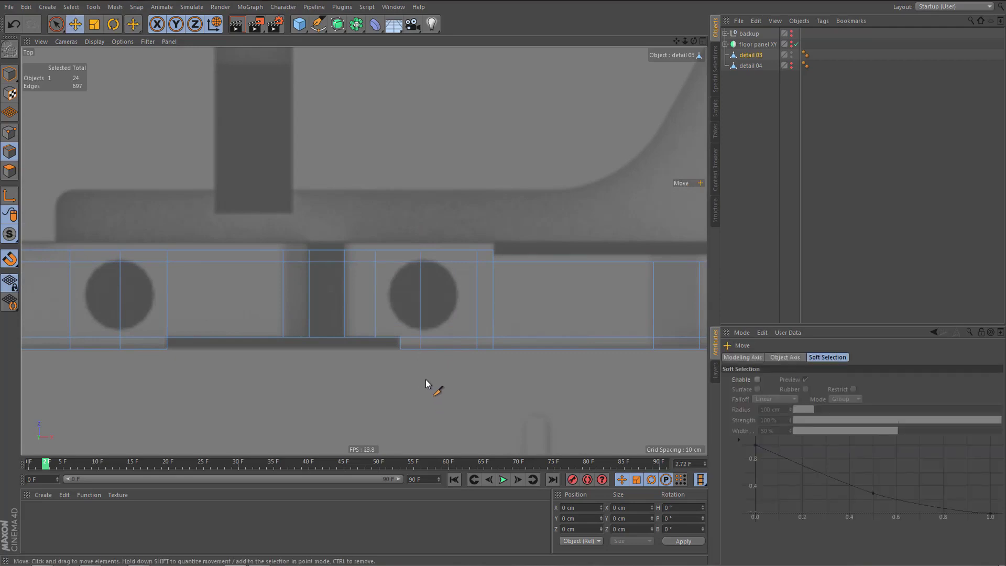
# - Ring-select the crosswise edges of the strip and split them at the middle to add a lengthwise centre loop
pyautogui.press('u')
pyautogui.press('b')
pyautogui.click(476, 289)
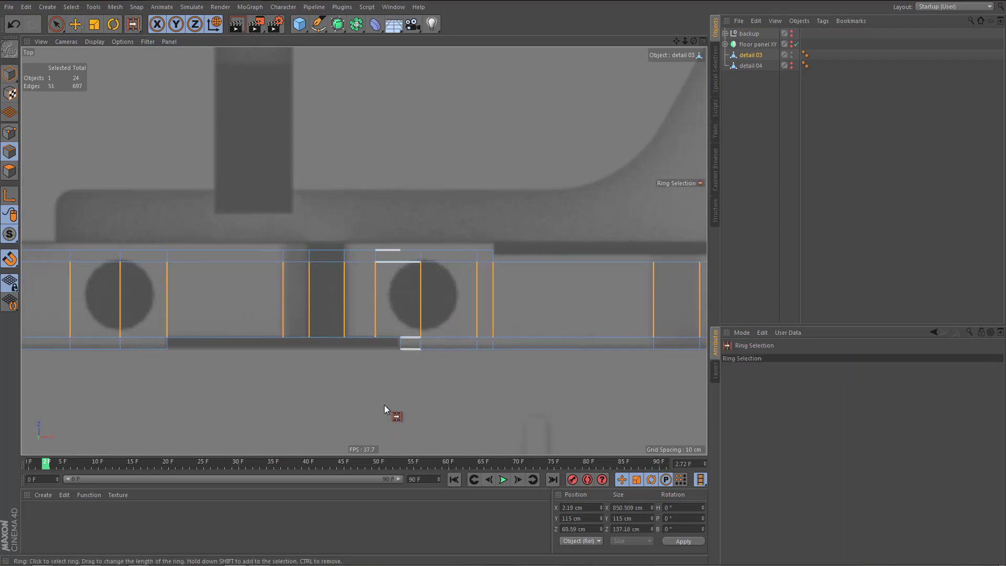
pyautogui.press('m')
pyautogui.press('m')
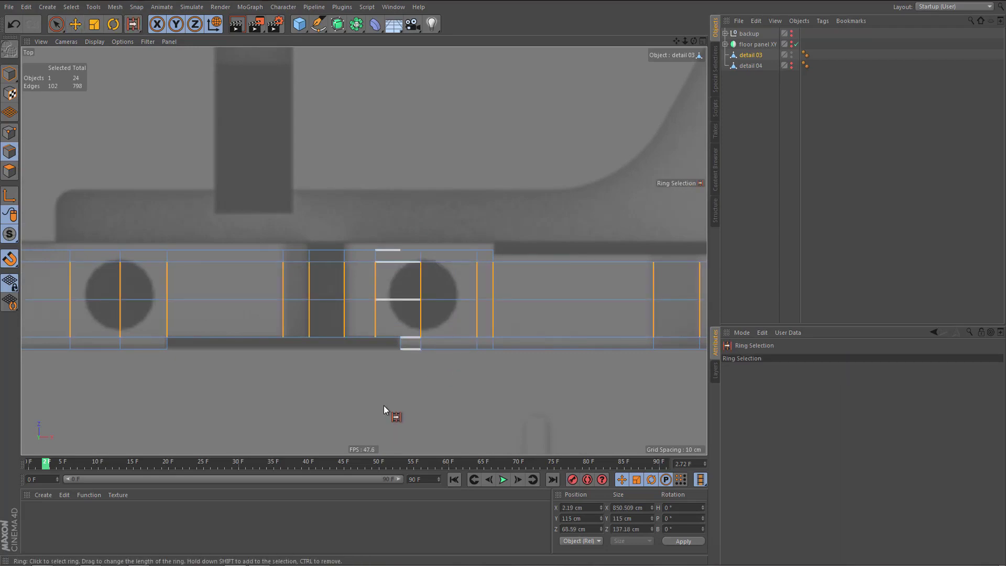
# - Examine how the strip's edges line up with the round holes and the rounded slot in the reference image
pyautogui.scroll(-5, 385, 365)
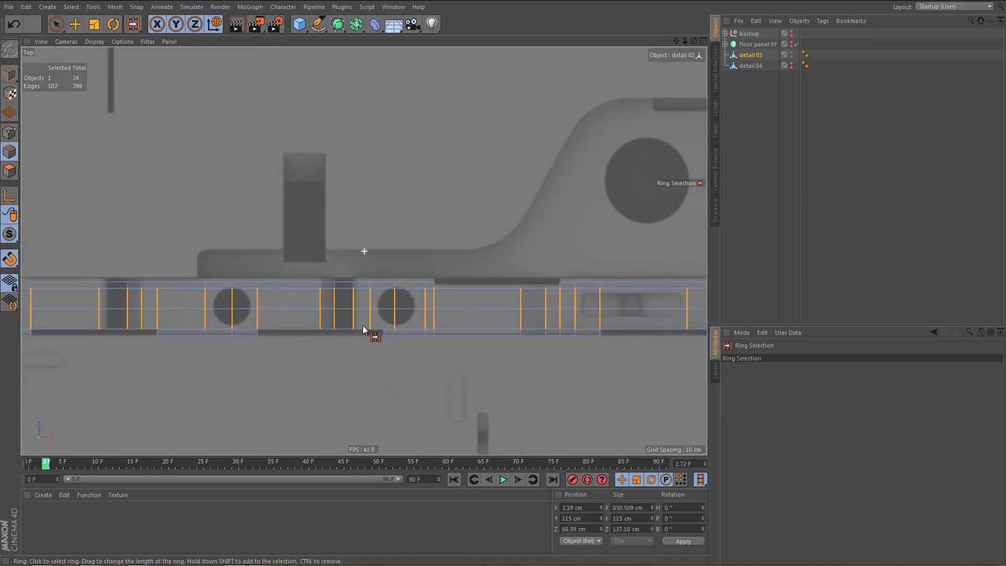
pyautogui.scroll(1, 353, 340)
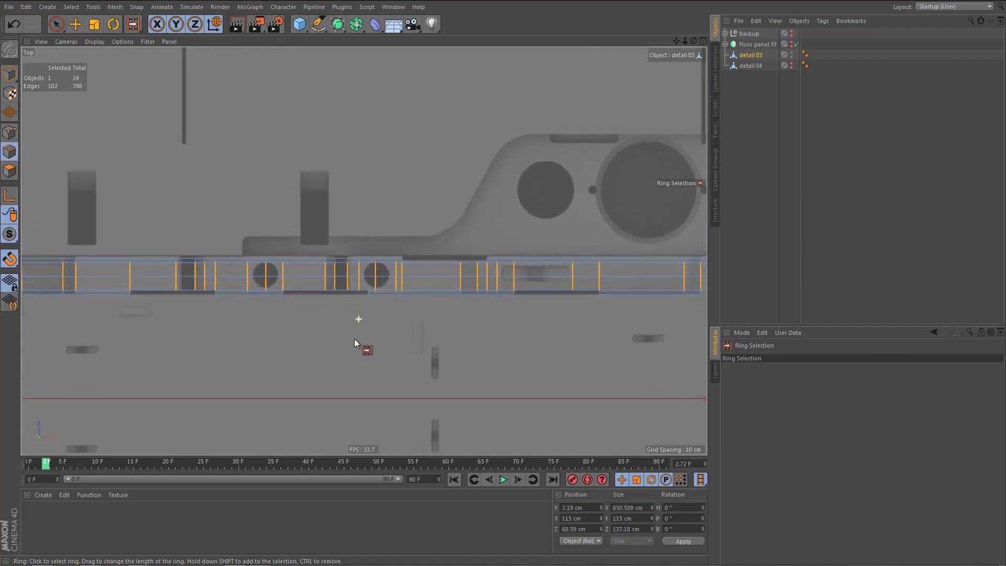
pyautogui.keyDown('alt'); pyautogui.moveTo(393, 337); pyautogui.dragTo(314, 354, button='middle'); pyautogui.keyUp('alt')
pyautogui.scroll(5, 529, 291)
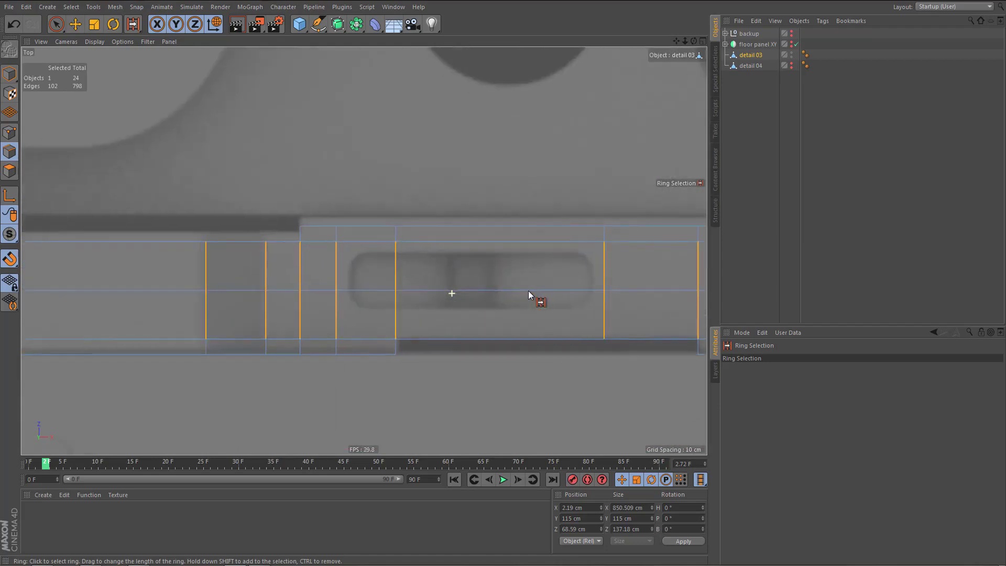
pyautogui.scroll(-3, 528, 298)
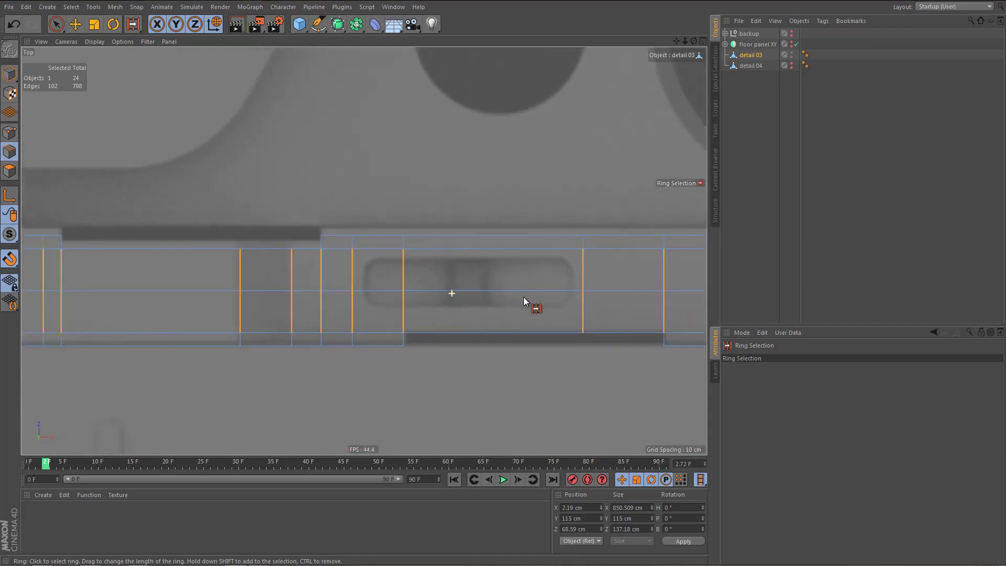
pyautogui.scroll(-1, 519, 305)
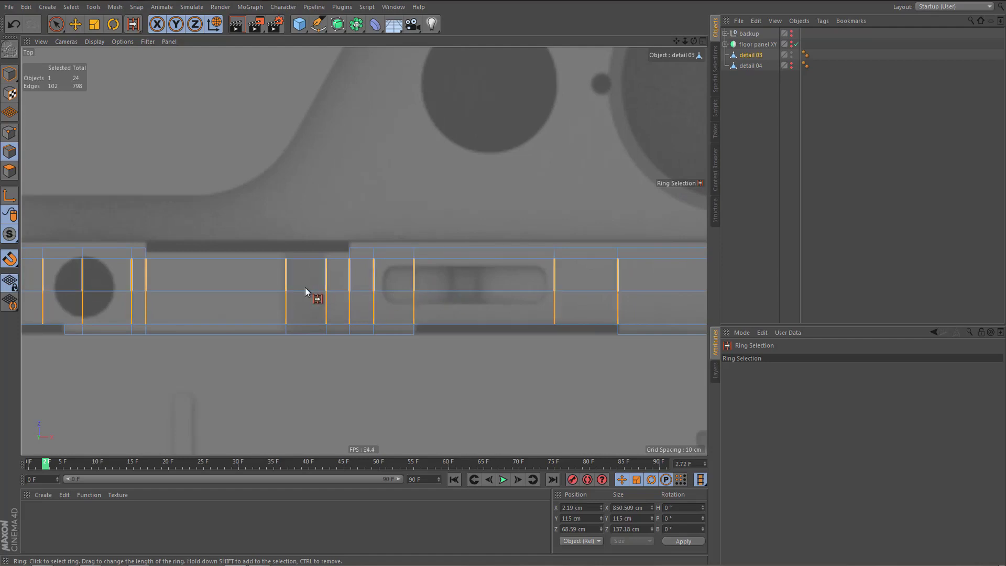
pyautogui.keyDown('alt'); pyautogui.moveTo(325, 283); pyautogui.dragTo(444, 281, button='middle'); pyautogui.keyUp('alt')
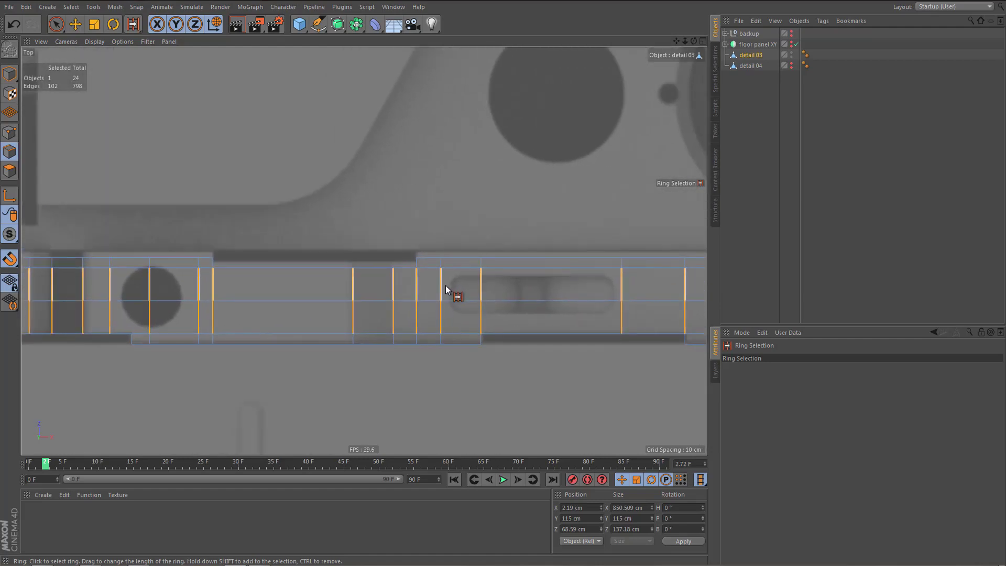
pyautogui.scroll(-4, 446, 285)
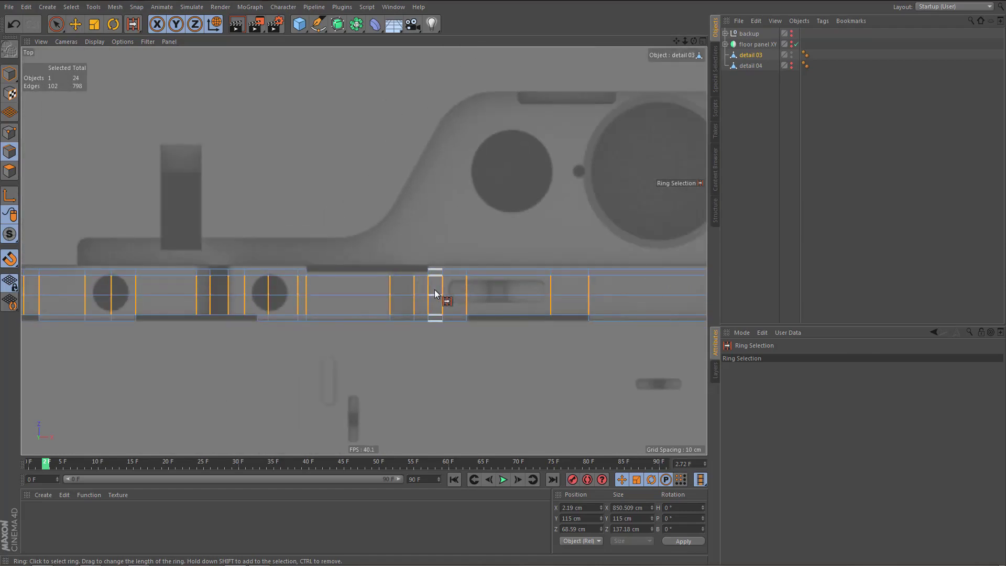
pyautogui.moveTo(453, 284); pyautogui.dragTo(429, 301, button='middle')
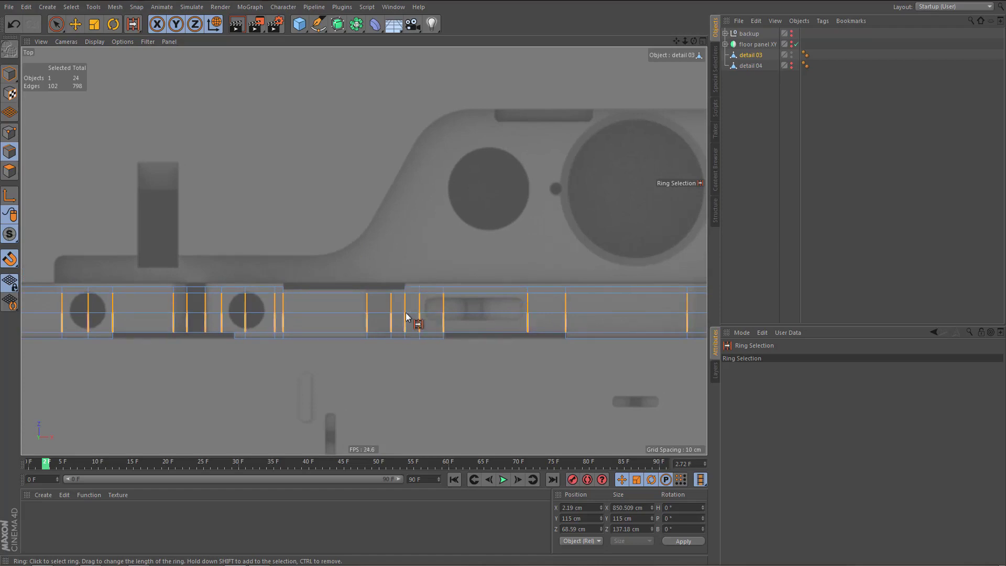
pyautogui.moveTo(411, 321); pyautogui.dragTo(506, 312, button='middle')
pyautogui.moveTo(378, 310)
pyautogui.mouseDown(button='middle')
pyautogui.moveTo(555, 272)
pyautogui.moveTo(221, 299)
pyautogui.mouseUp(button='middle')
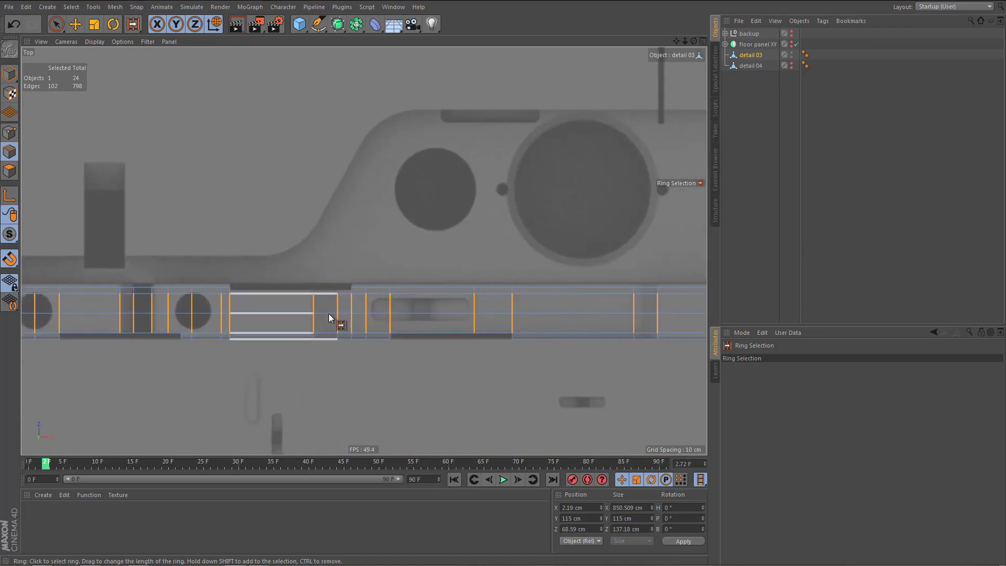
pyautogui.scroll(5, 383, 311)
pyautogui.scroll(-7, 205, 370)
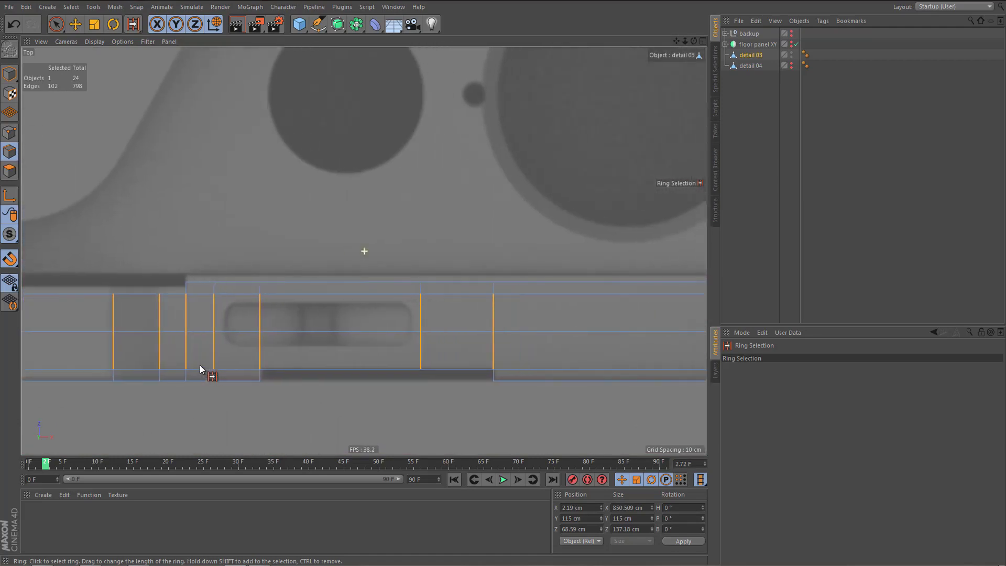
pyautogui.keyDown('alt'); pyautogui.moveTo(196, 372); pyautogui.dragTo(263, 366, button='middle'); pyautogui.keyUp('alt')
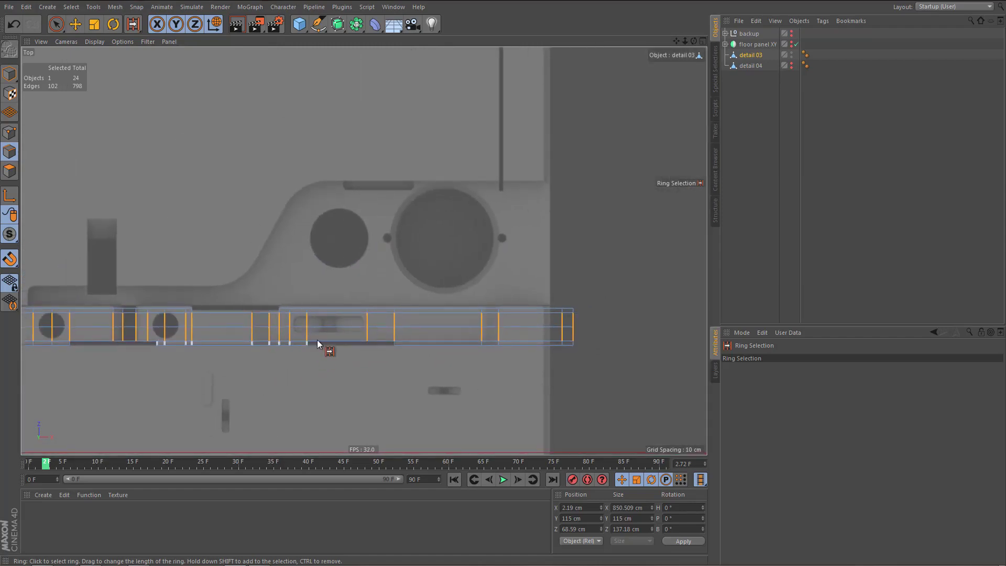
# - Select the four polygons covering the rounded slot and inset them with Extrude Inner at a 7 cm offset
pyautogui.scroll(5, 316, 340)
pyautogui.press('Return')
pyautogui.click(347, 344)
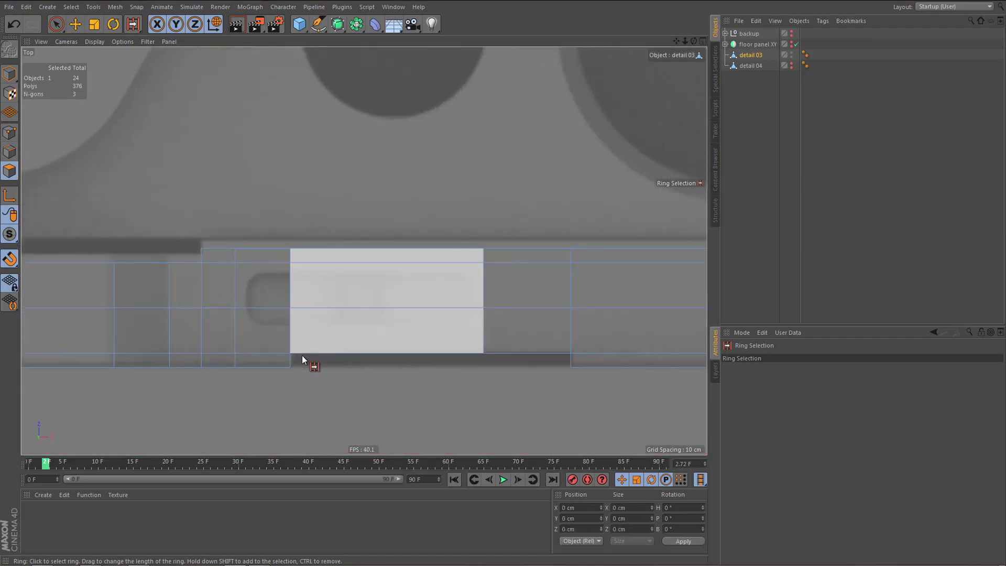
pyautogui.scroll(4, 315, 341)
pyautogui.click(237, 272)
pyautogui.press('9')
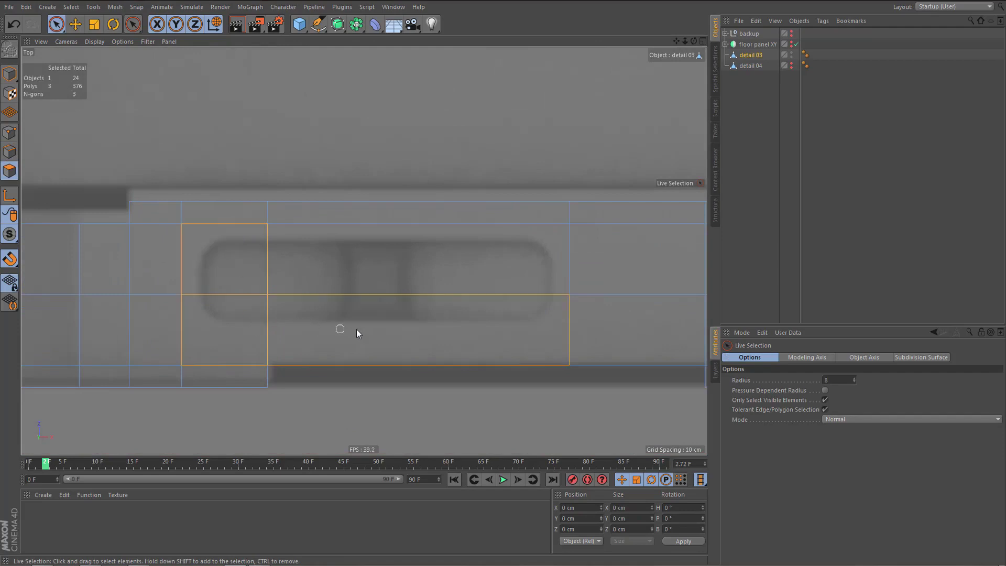
pyautogui.keyDown('shift'); pyautogui.click(415, 281); pyautogui.keyUp('shift')
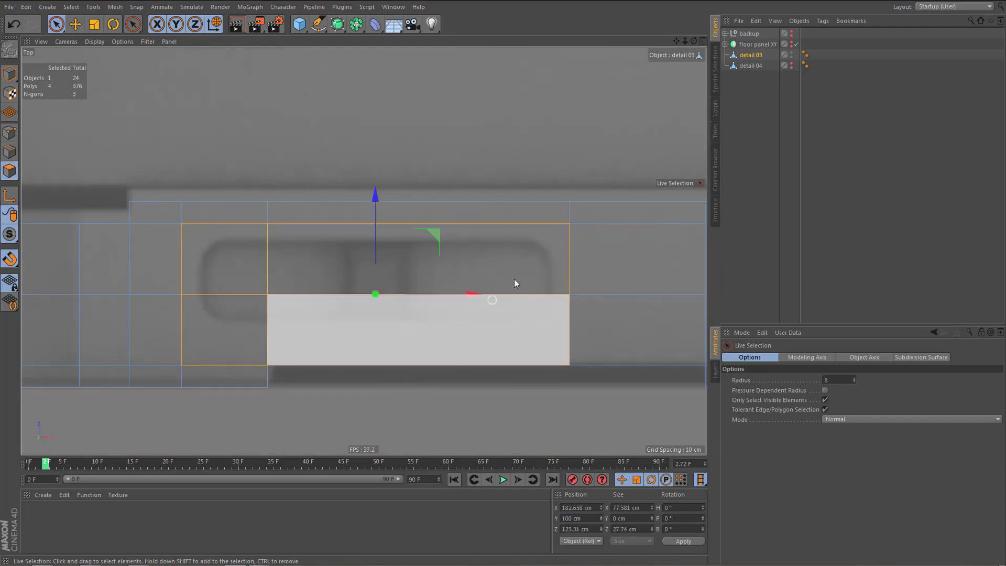
pyautogui.press('i')
pyautogui.moveTo(576, 271); pyautogui.dragTo(606, 273)
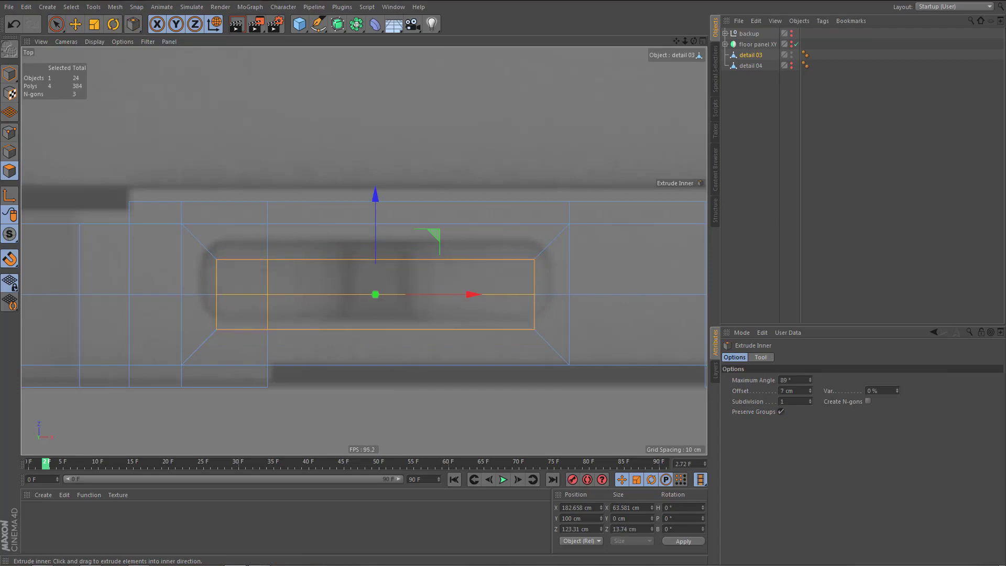
# - Scale the four inset slot polygons lengthwise to about 70.9 cm so they match the slot in the reference
pyautogui.press('t')
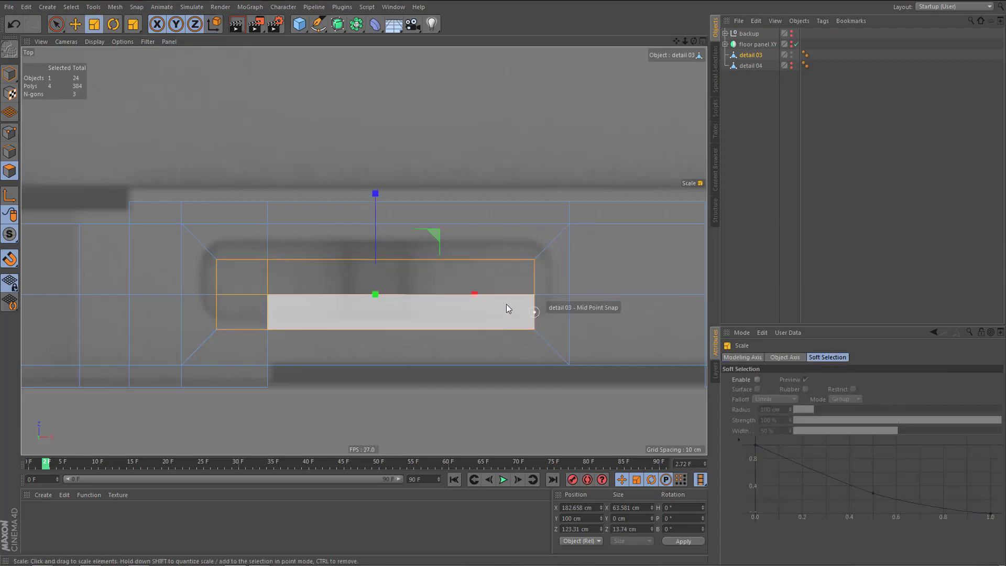
pyautogui.moveTo(475, 294); pyautogui.dragTo(490, 295)
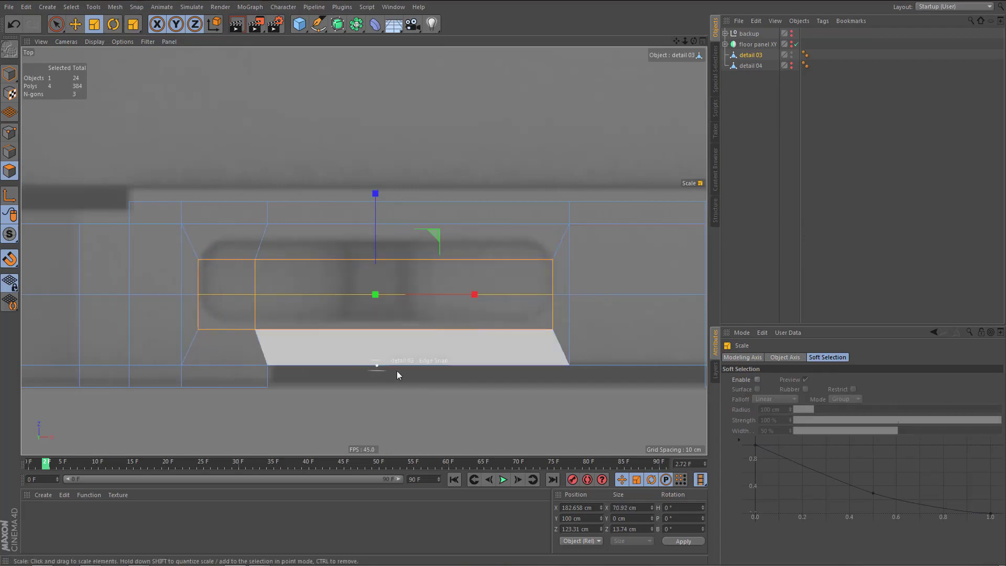
pyautogui.moveTo(382, 321)
pyautogui.keyDown('alt'); pyautogui.mouseDown(button='middle')
pyautogui.moveTo(442, 312)
pyautogui.moveTo(398, 316)
pyautogui.mouseUp(button='middle'); pyautogui.keyUp('alt')
# - Extrude the four slot polygons inward with an offset of about -7.3 cm to form the slot recess
pyautogui.middleClick(350, 266)
pyautogui.middleClick(257, 158)
pyautogui.keyDown('alt'); pyautogui.moveTo(371, 278); pyautogui.dragTo(440, 276, button='right'); pyautogui.keyUp('alt')
pyautogui.press('d')
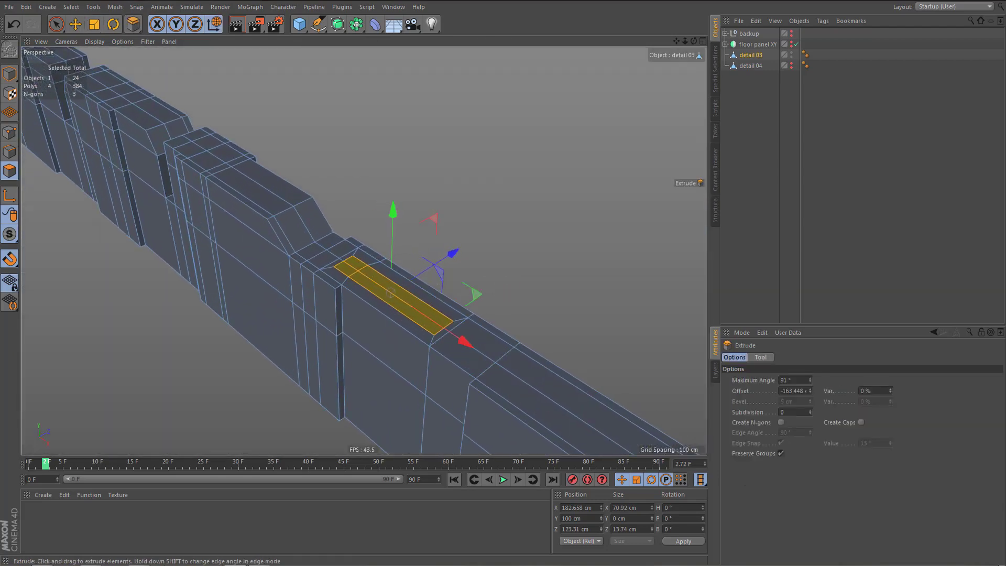
pyautogui.moveTo(428, 291); pyautogui.dragTo(390, 303)
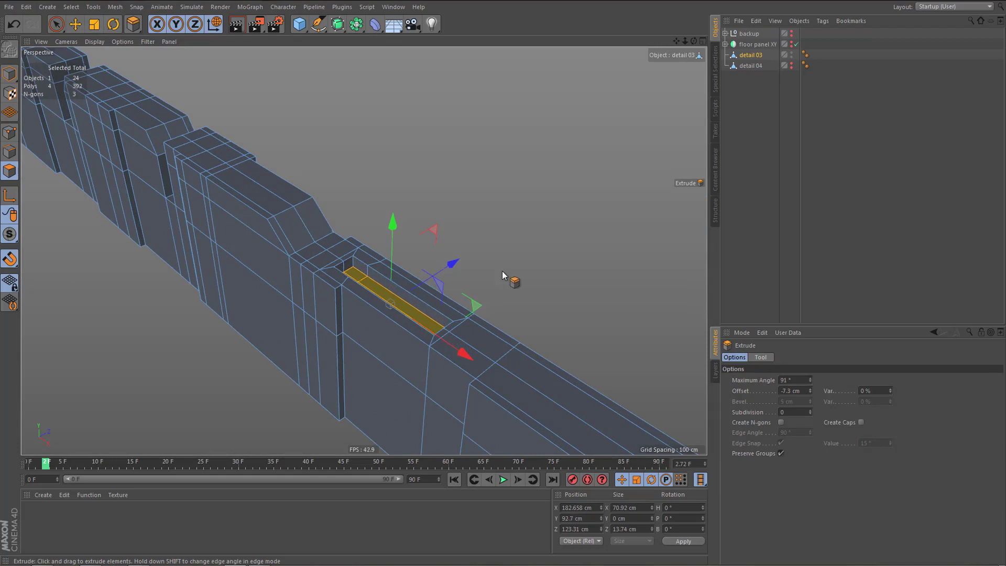
pyautogui.press('F2')
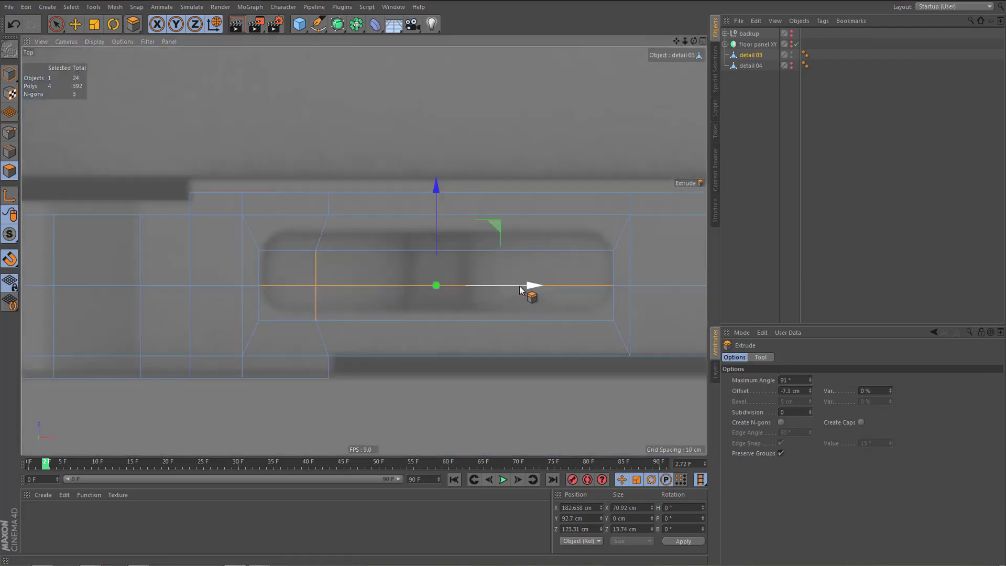
pyautogui.press('F1')
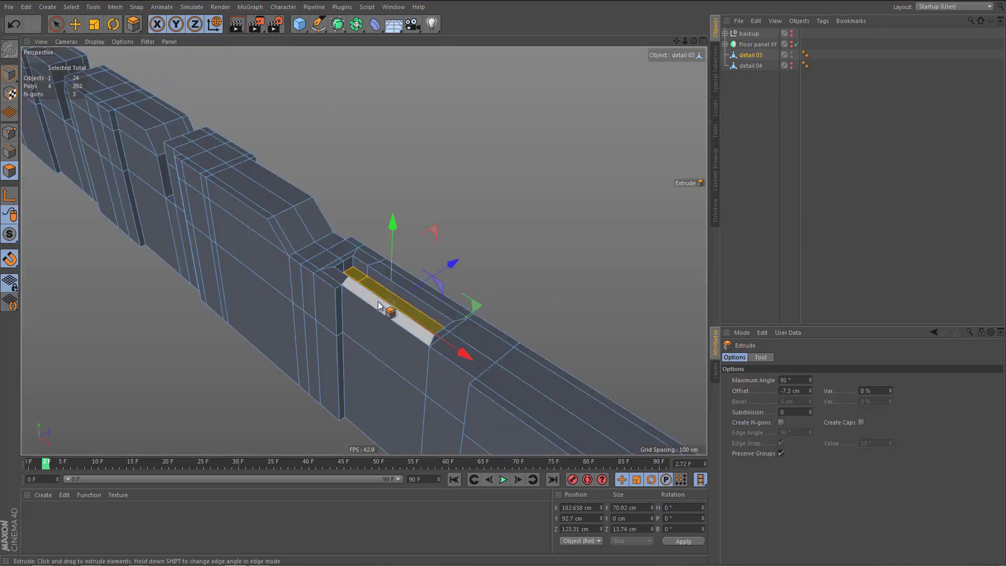
pyautogui.scroll(8, 402, 292)
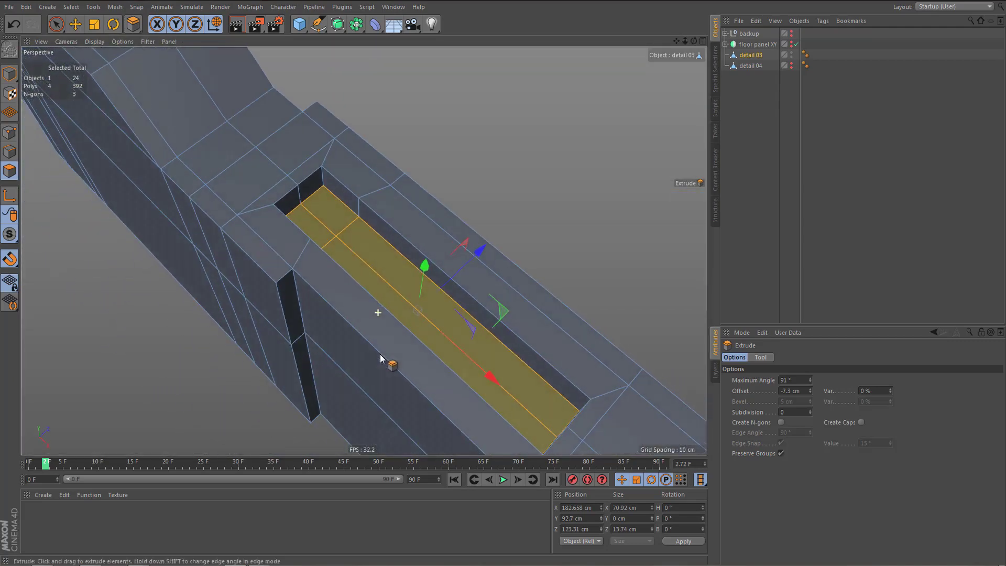
pyautogui.moveTo(370, 336)
pyautogui.keyDown('alt'); pyautogui.mouseDown()
pyautogui.moveTo(209, 305)
pyautogui.moveTo(374, 316)
pyautogui.mouseUp(); pyautogui.keyUp('alt')
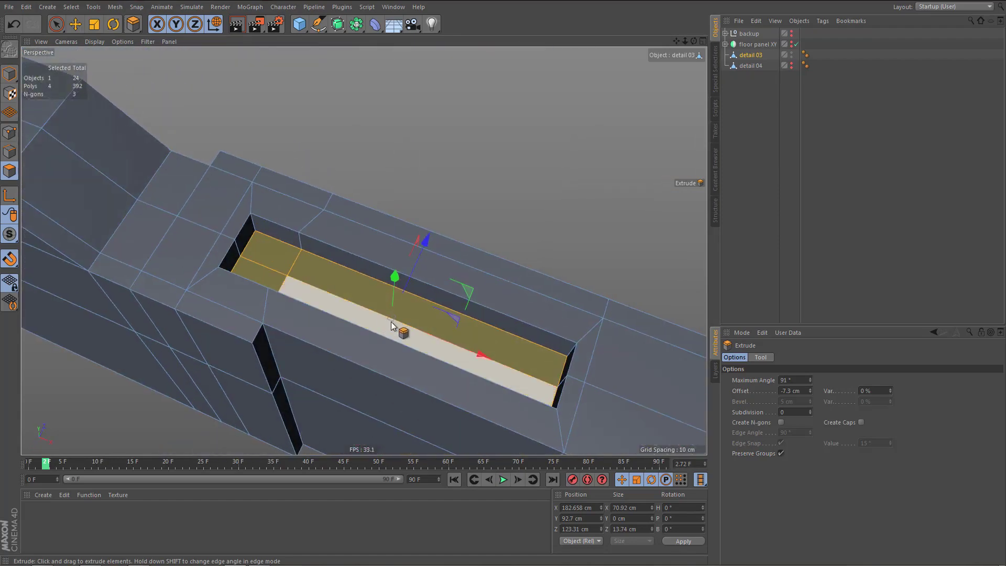
# - Ring-select the lengthwise edges of the slot's long segment and cut them with two closely spaced crosswise loops using Edge Cut at subdivision 2
pyautogui.middleClick(438, 298)
pyautogui.middleClick(486, 177)
pyautogui.scroll(3, 448, 304)
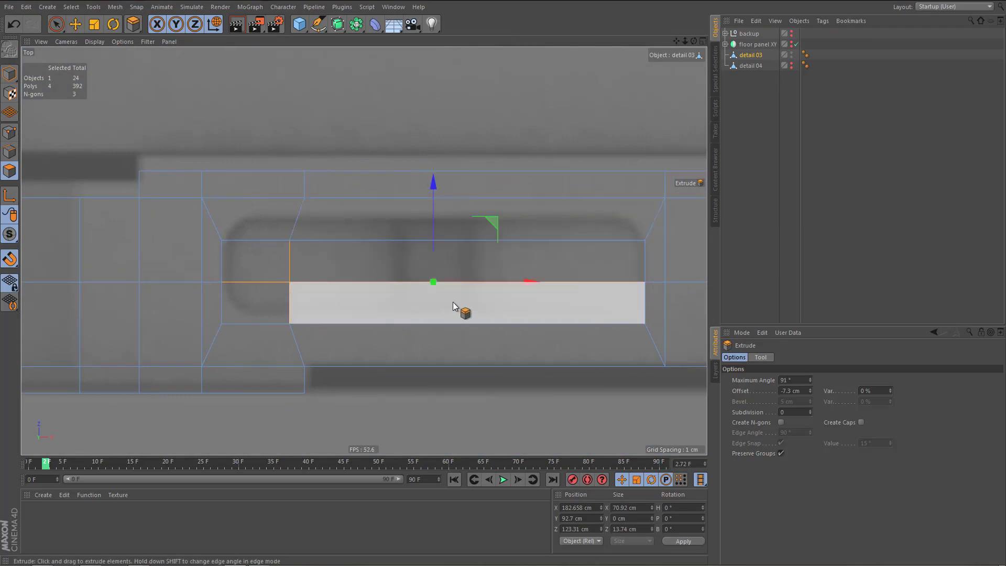
pyautogui.keyDown('alt'); pyautogui.moveTo(454, 301); pyautogui.dragTo(449, 332, button='right'); pyautogui.keyUp('alt')
pyautogui.keyDown('alt'); pyautogui.moveTo(449, 324); pyautogui.dragTo(447, 288, button='middle'); pyautogui.keyUp('alt')
pyautogui.press('u')
pyautogui.press('b')
pyautogui.press('Return')
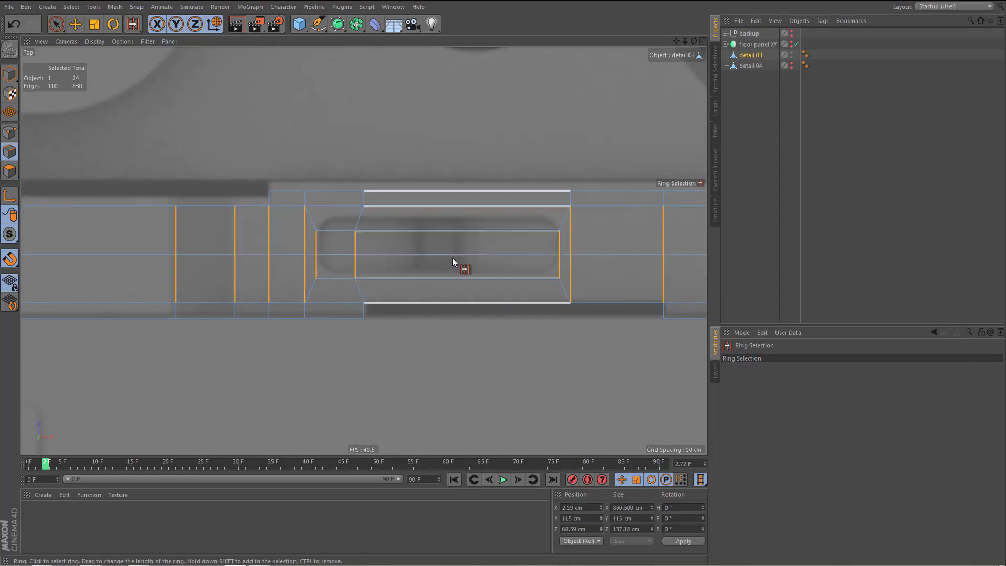
pyautogui.click(454, 260)
pyautogui.press('m')
pyautogui.press('e')
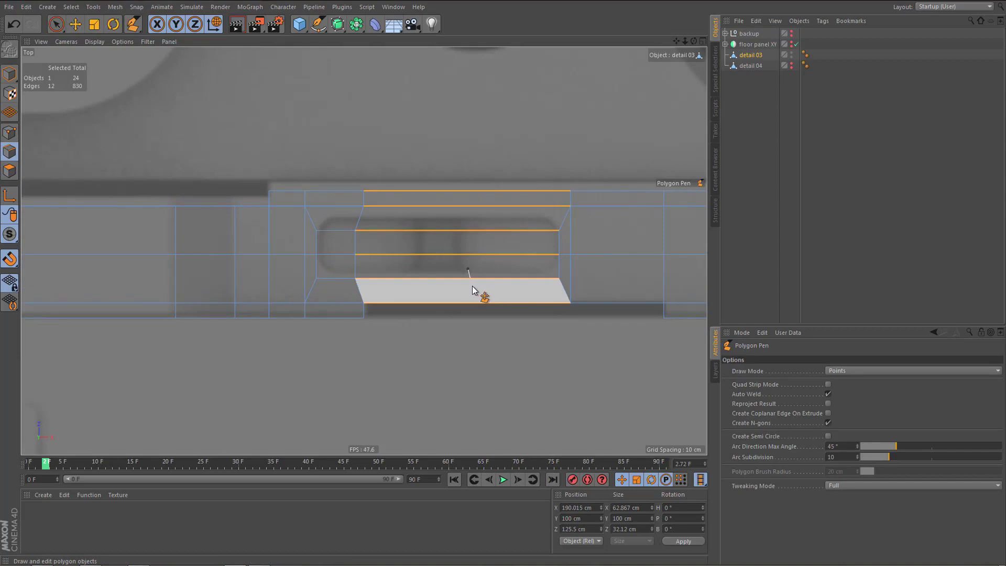
pyautogui.press('m')
pyautogui.press('f')
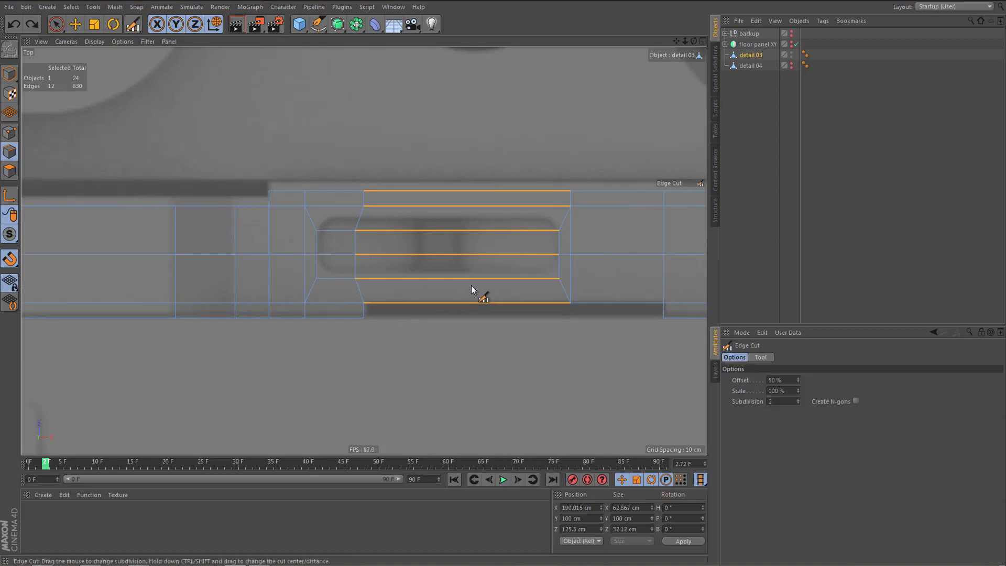
pyautogui.keyDown('shift'); pyautogui.moveTo(471, 286); pyautogui.dragTo(452, 286); pyautogui.keyUp('shift')
# - Straighten each of the two new crosswise loops by scaling it to 0% along the X axis
pyautogui.doubleClick(437, 242)
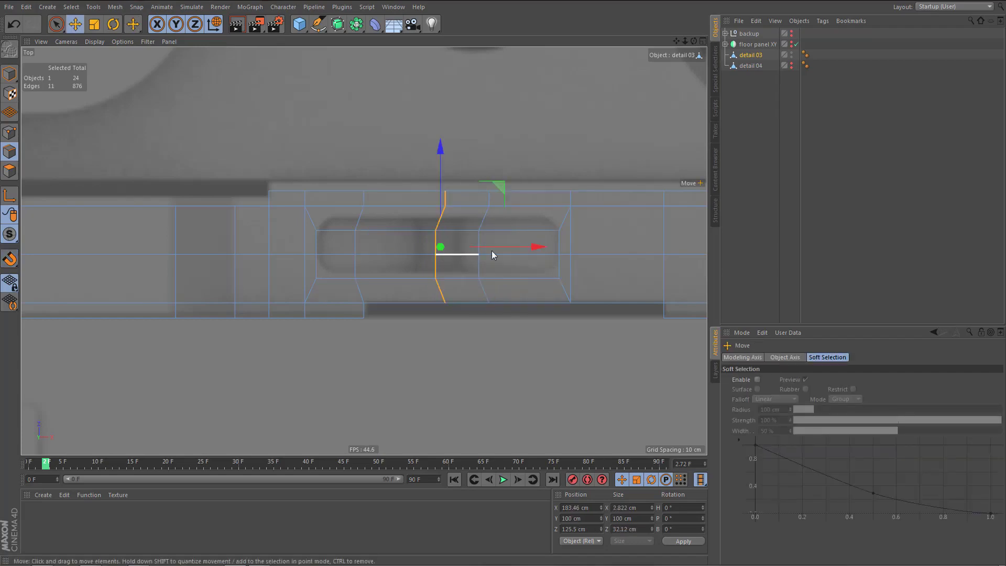
pyautogui.press('t')
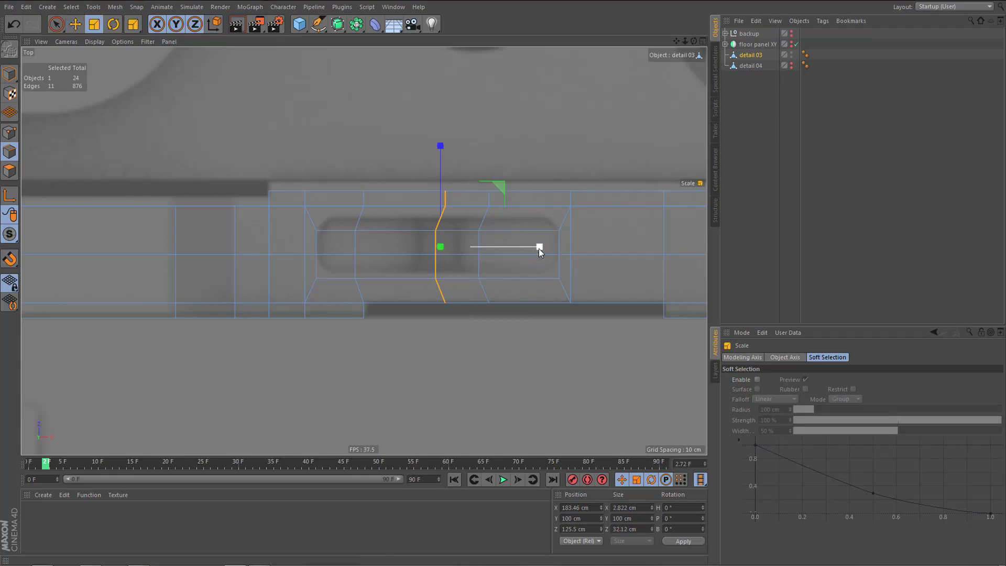
pyautogui.moveTo(539, 249); pyautogui.dragTo(444, 257)
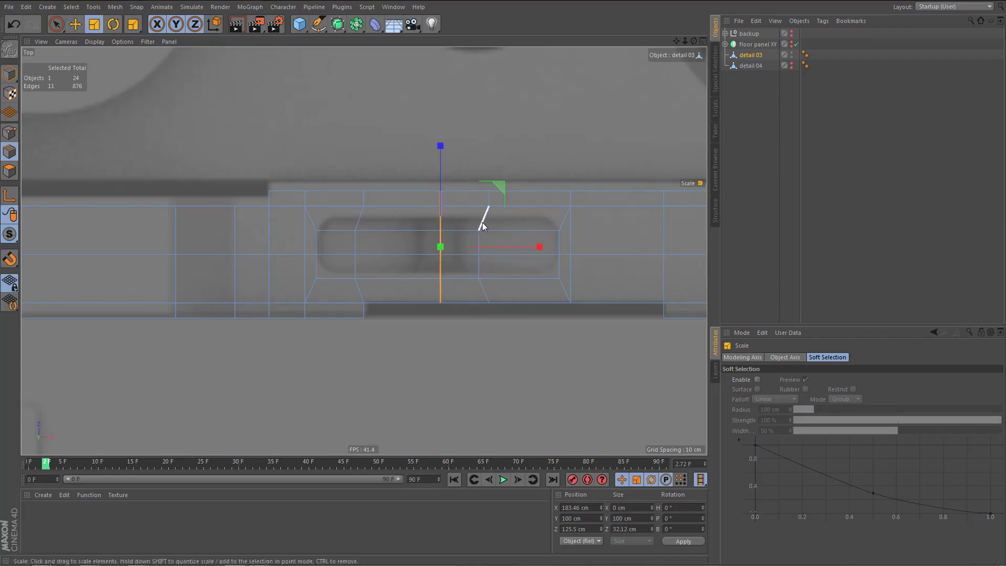
pyautogui.doubleClick(483, 235)
pyautogui.moveTo(581, 247); pyautogui.dragTo(485, 255)
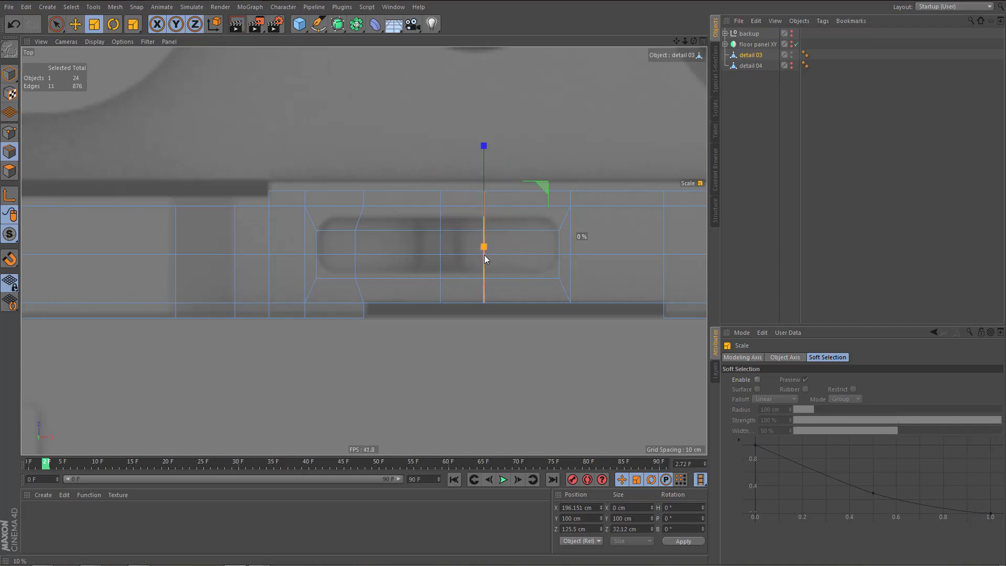
# - Select both crosswise loops, move them about 7 cm onto the slot's dark middle section, and spread them to about 13.9 cm apart
pyautogui.press('0')
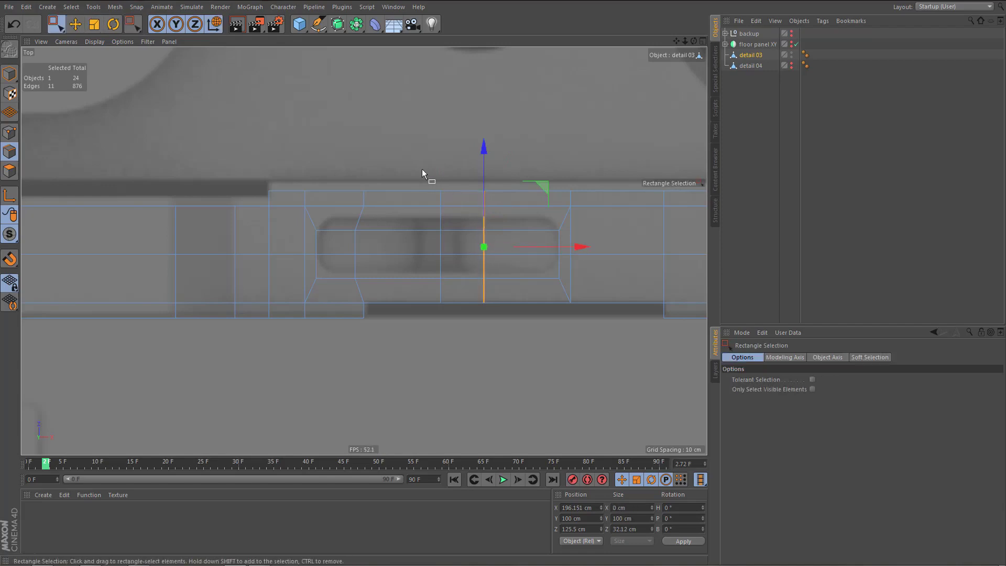
pyautogui.moveTo(423, 173); pyautogui.dragTo(514, 361)
pyautogui.moveTo(559, 247); pyautogui.dragTo(539, 252)
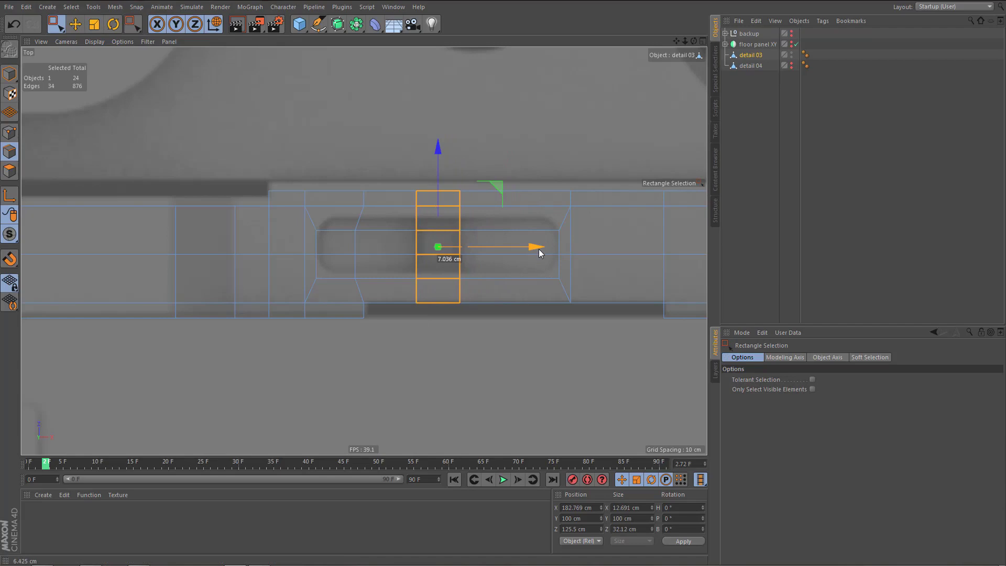
pyautogui.press('t')
pyautogui.moveTo(538, 248); pyautogui.dragTo(547, 247)
# - Select the two recess floor polygons between the crosswise loops and extrude them further down to form a deeper rectangular pocket
pyautogui.middleClick(488, 252)
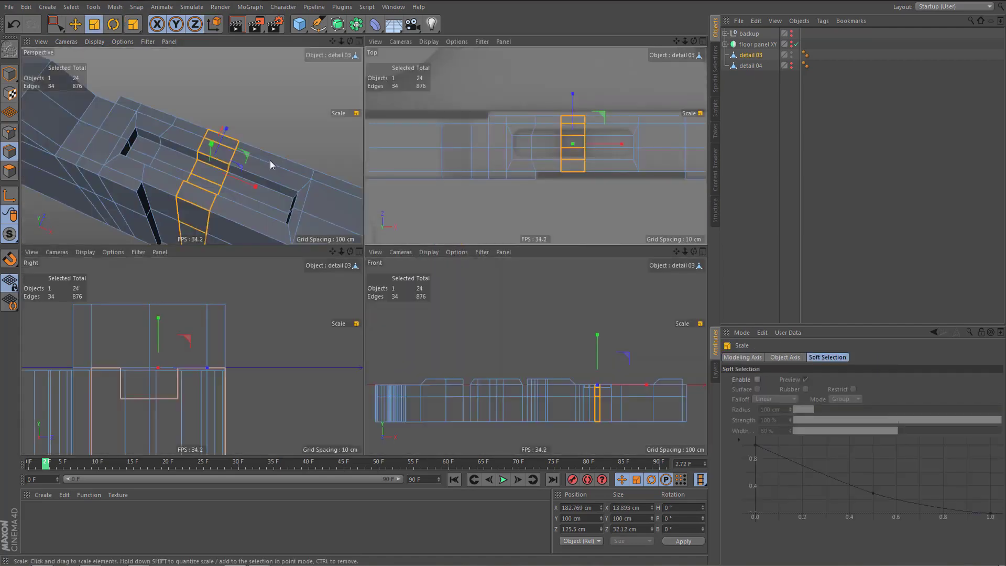
pyautogui.middleClick(270, 161)
pyautogui.keyDown('alt'); pyautogui.moveTo(393, 304); pyautogui.dragTo(411, 316, button='right'); pyautogui.keyUp('alt')
pyautogui.keyDown('alt'); pyautogui.moveTo(396, 311); pyautogui.dragTo(331, 329); pyautogui.keyUp('alt')
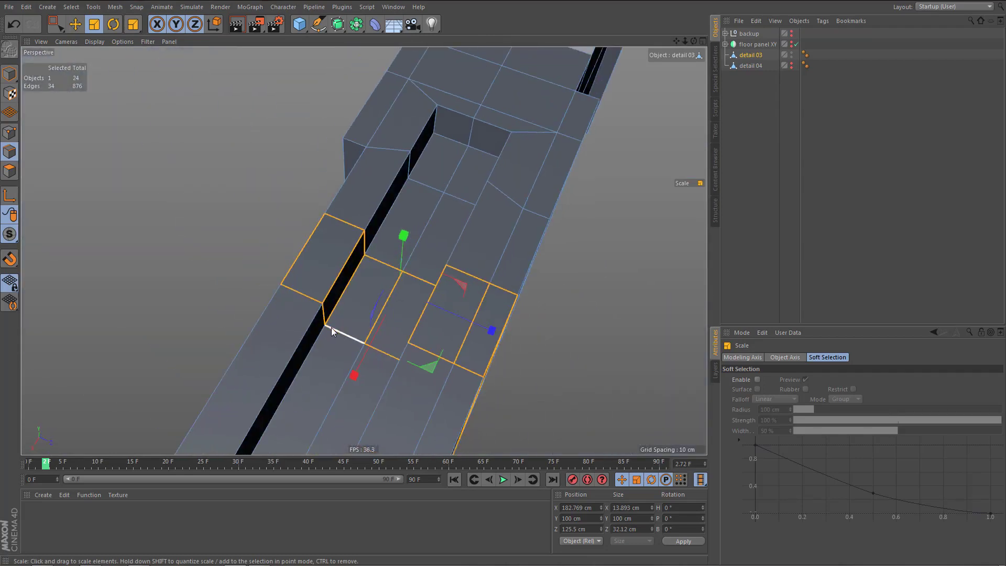
pyautogui.press('Return')
pyautogui.click(369, 311)
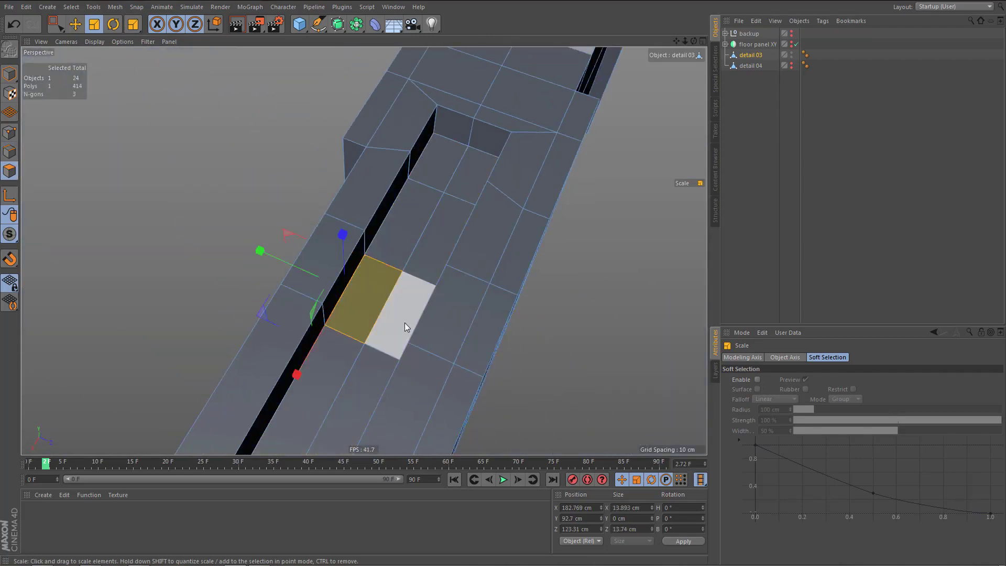
pyautogui.keyDown('shift'); pyautogui.click(405, 323); pyautogui.keyUp('shift')
pyautogui.press('d')
pyautogui.moveTo(481, 309); pyautogui.dragTo(370, 348)
# - Render the perspective view, compare the slot and its deeper pocket with the top reference image, and examine the pocket up close
pyautogui.hotkey('ctrl', 'r')
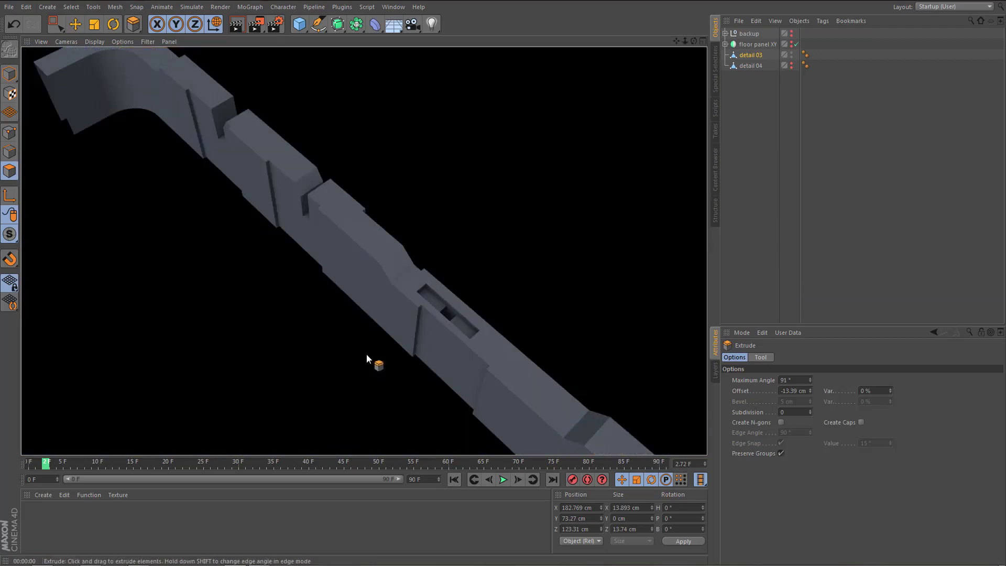
pyautogui.middleClick(430, 330)
pyautogui.middleClick(482, 212)
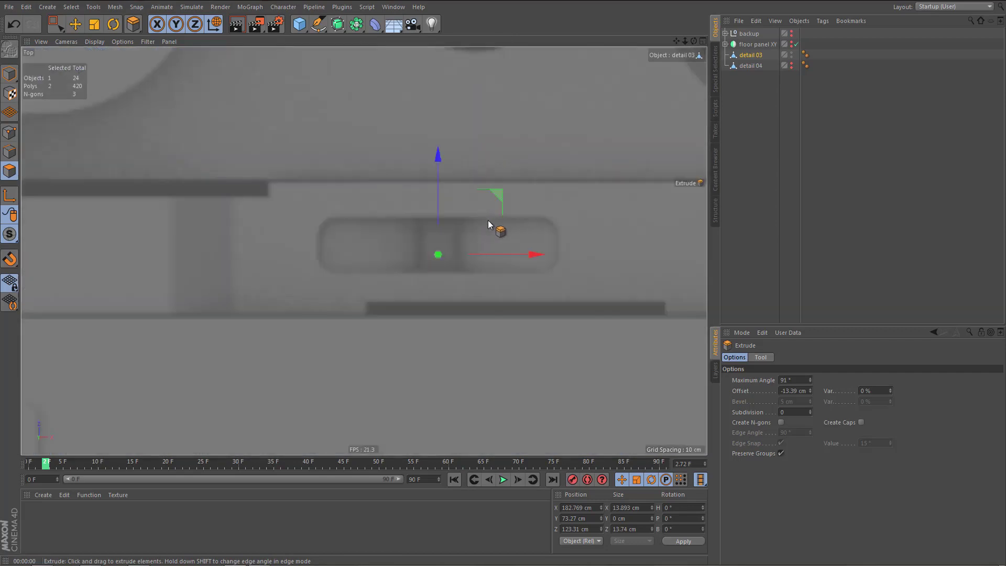
pyautogui.keyDown('alt'); pyautogui.moveTo(436, 248); pyautogui.dragTo(491, 262, button='right'); pyautogui.keyUp('alt')
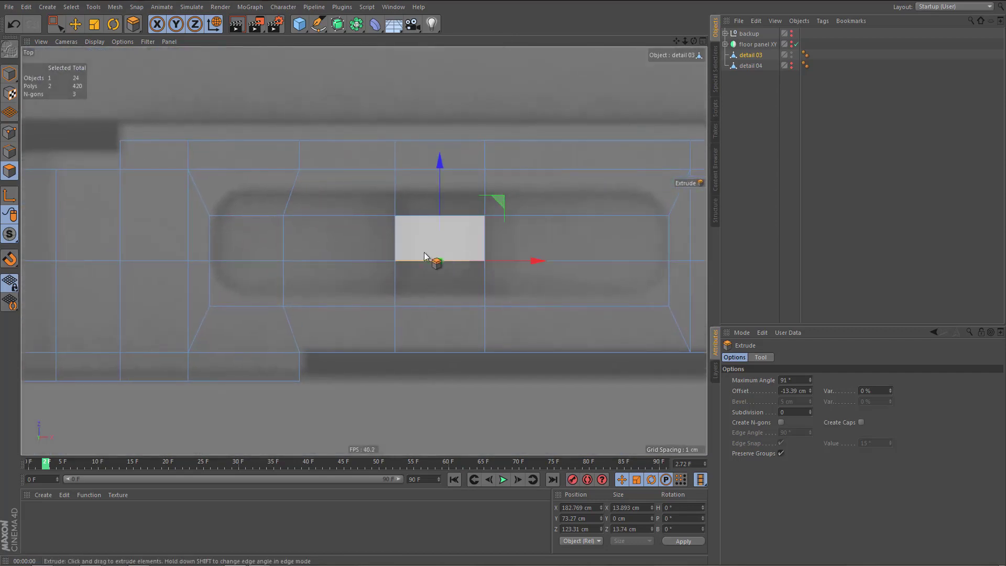
pyautogui.middleClick(486, 249)
pyautogui.middleClick(344, 204)
pyautogui.press('s')
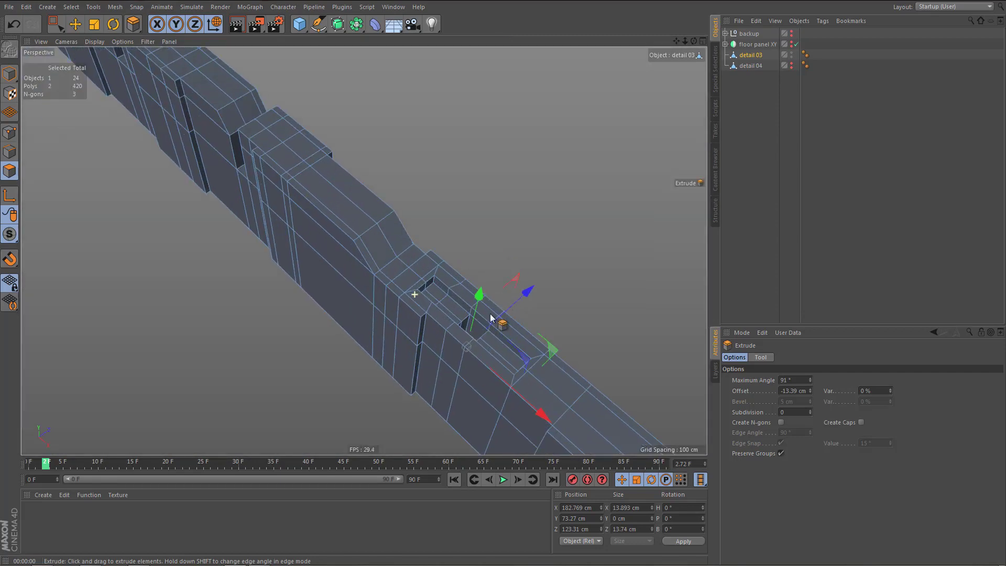
pyautogui.keyDown('alt'); pyautogui.moveTo(450, 326); pyautogui.dragTo(378, 276, button='middle'); pyautogui.keyUp('alt')
pyautogui.keyDown('alt'); pyautogui.moveTo(385, 283); pyautogui.dragTo(500, 258, button='right'); pyautogui.keyUp('alt')
pyautogui.keyDown('alt'); pyautogui.moveTo(410, 245); pyautogui.dragTo(259, 263); pyautogui.keyUp('alt')
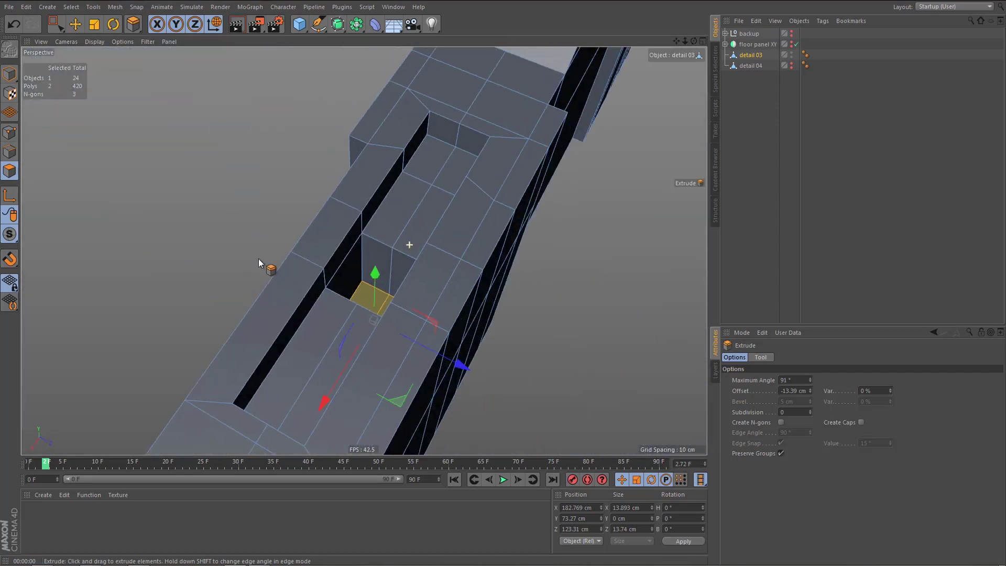
pyautogui.keyDown('alt'); pyautogui.moveTo(413, 227); pyautogui.dragTo(431, 233, button='right'); pyautogui.keyUp('alt')
# - Select the upper crosswise edges at both ends of the deeper pocket and bevel them with a 4.5 cm offset
pyautogui.press('Return')
pyautogui.press('Return')
pyautogui.press('e')
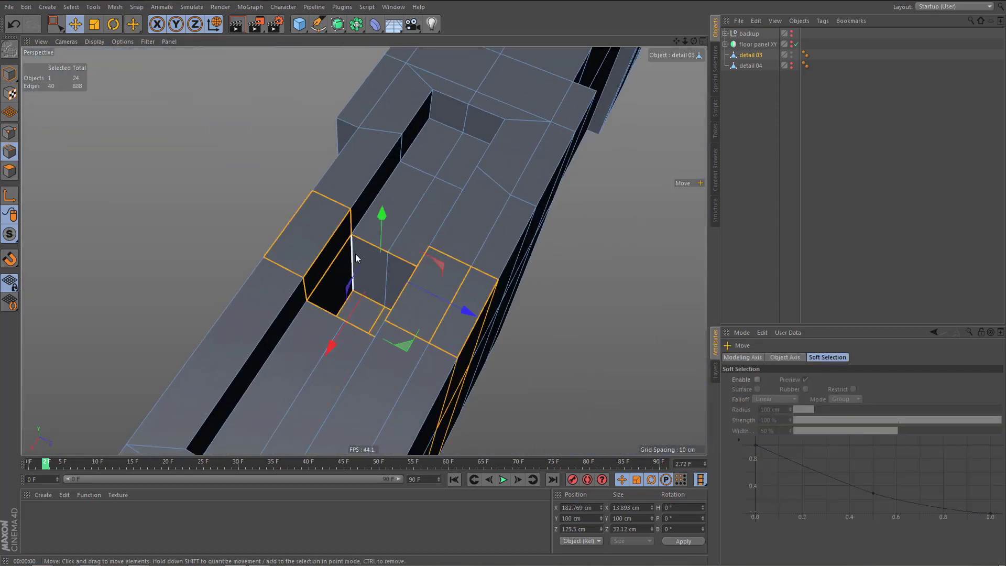
pyautogui.click(367, 242)
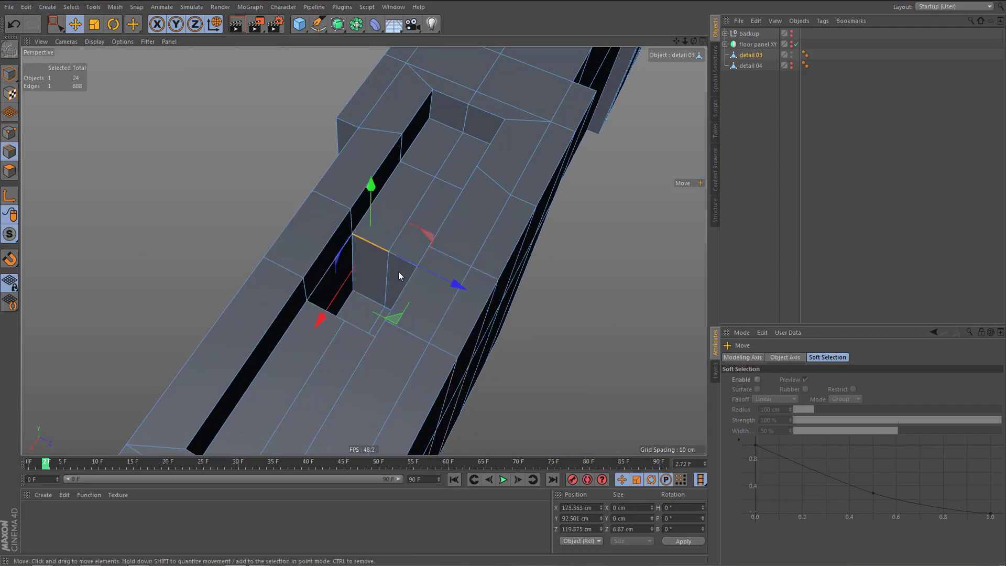
pyautogui.moveTo(398, 276); pyautogui.dragTo(379, 295)
pyautogui.keyDown('shift'); pyautogui.click(354, 329); pyautogui.keyUp('shift')
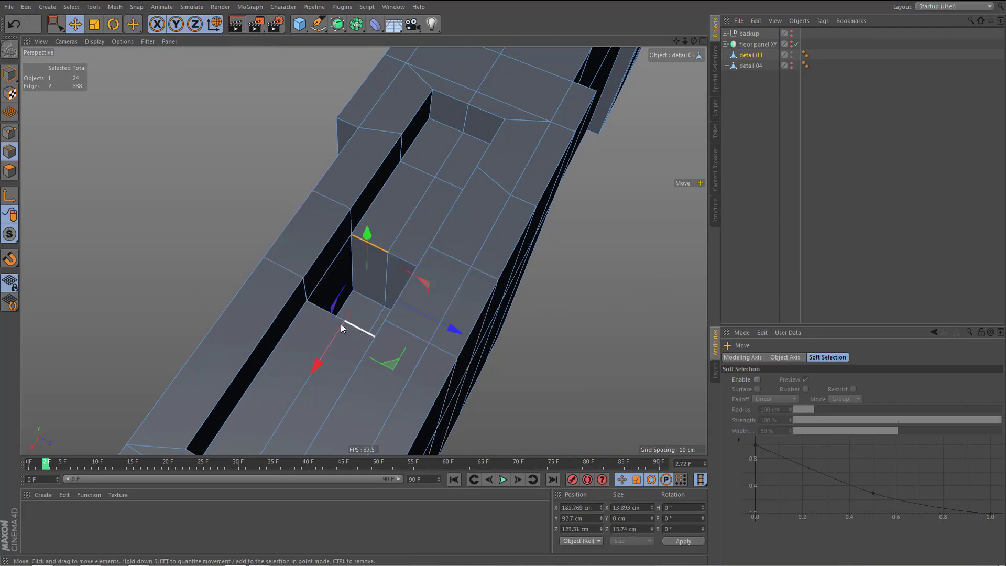
pyautogui.keyDown('shift'); pyautogui.click(403, 260); pyautogui.keyUp('shift')
pyautogui.press('m')
pyautogui.press('s')
pyautogui.scroll(2, 409, 285)
pyautogui.moveTo(427, 270)
pyautogui.mouseDown()
pyautogui.moveTo(479, 268)
pyautogui.moveTo(434, 277)
pyautogui.mouseUp()
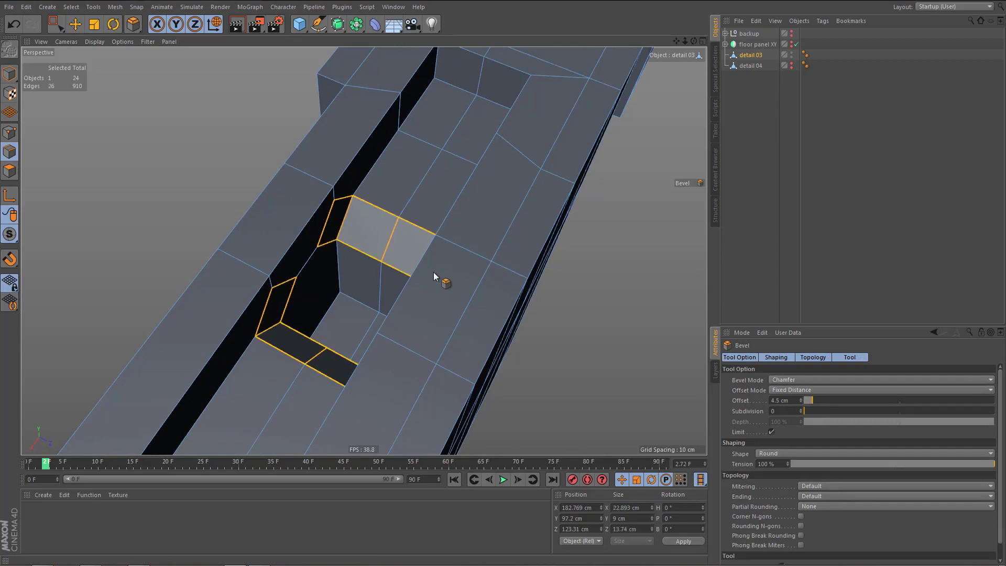
# - Round the pocket's bevels with 5 subdivisions and set their offset to 6.5 cm
pyautogui.click(803, 408)
pyautogui.click(804, 408)
pyautogui.click(802, 408)
pyautogui.click(802, 409)
pyautogui.click(802, 408)
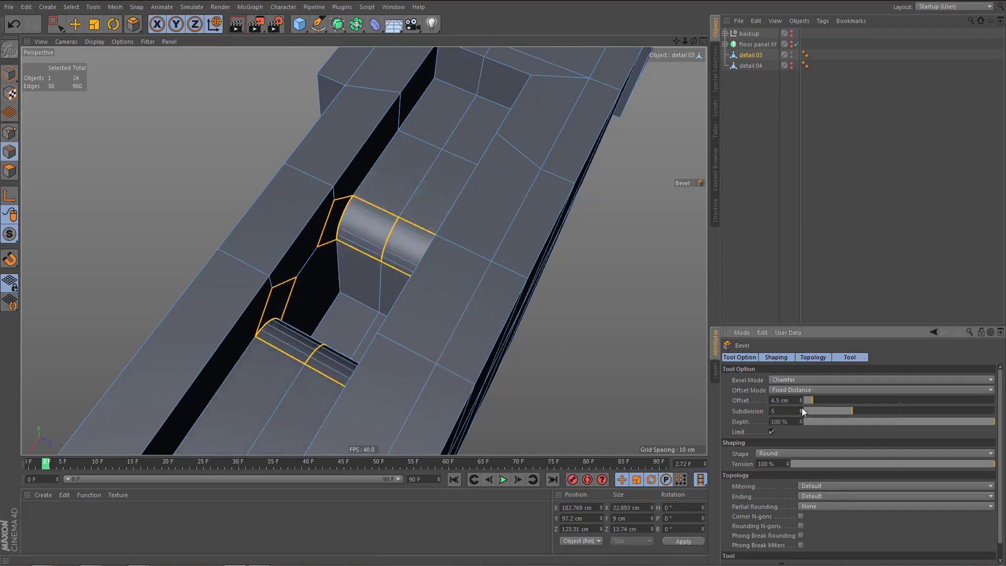
pyautogui.keyDown('alt'); pyautogui.moveTo(321, 231); pyautogui.dragTo(320, 254); pyautogui.keyUp('alt')
pyautogui.scroll(1, 803, 400)
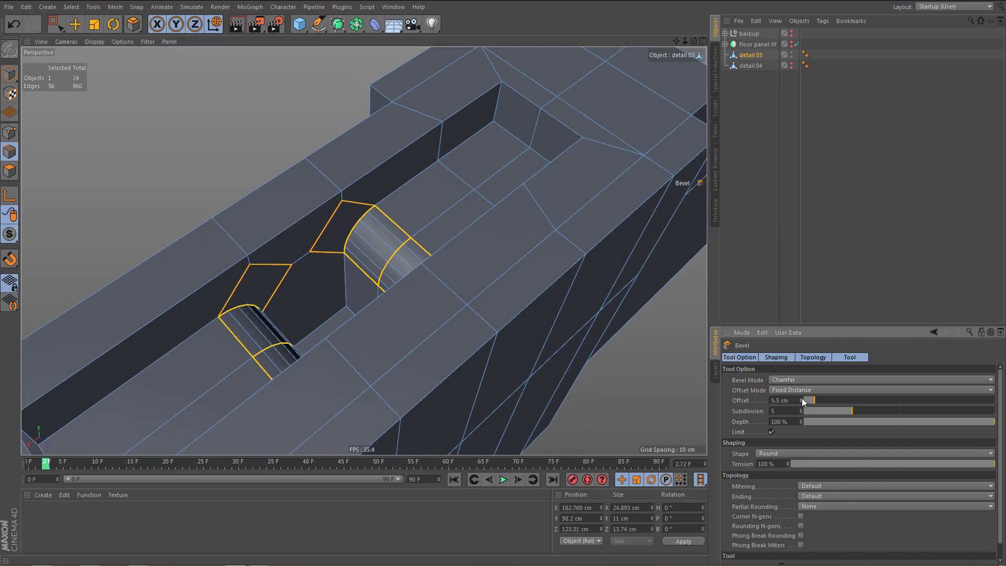
pyautogui.scroll(1, 803, 402)
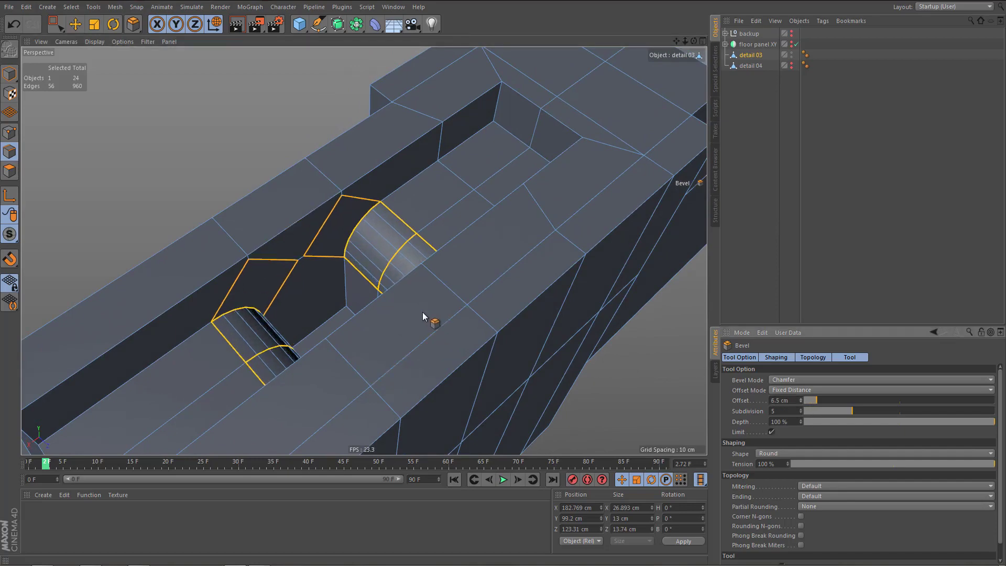
# - Compare the width of the rounded pocket edges with the slot in the top reference image
pyautogui.keyDown('alt'); pyautogui.moveTo(423, 317); pyautogui.dragTo(478, 312); pyautogui.keyUp('alt')
pyautogui.middleClick(465, 278)
pyautogui.middleClick(497, 206)
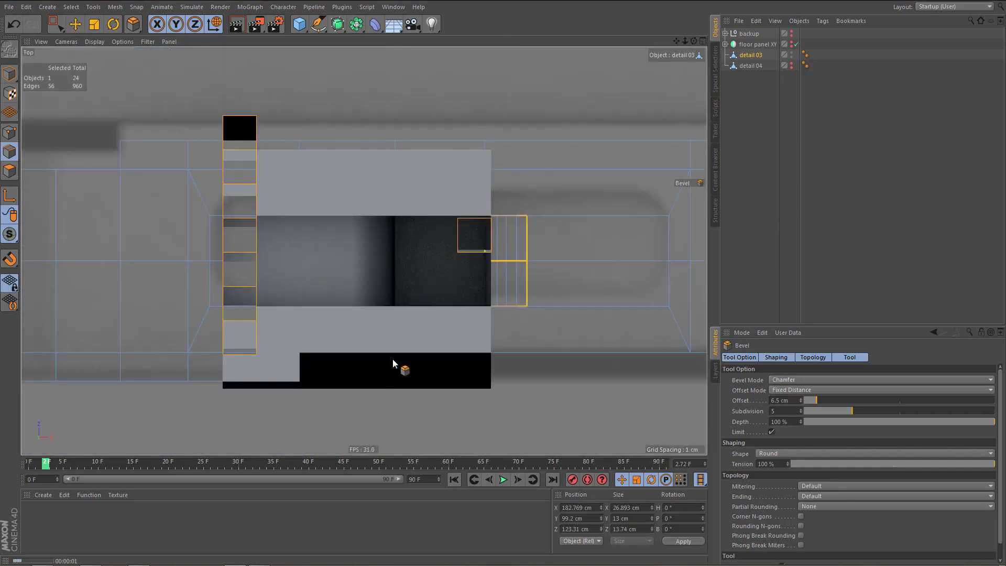
pyautogui.scroll(-3, 418, 292)
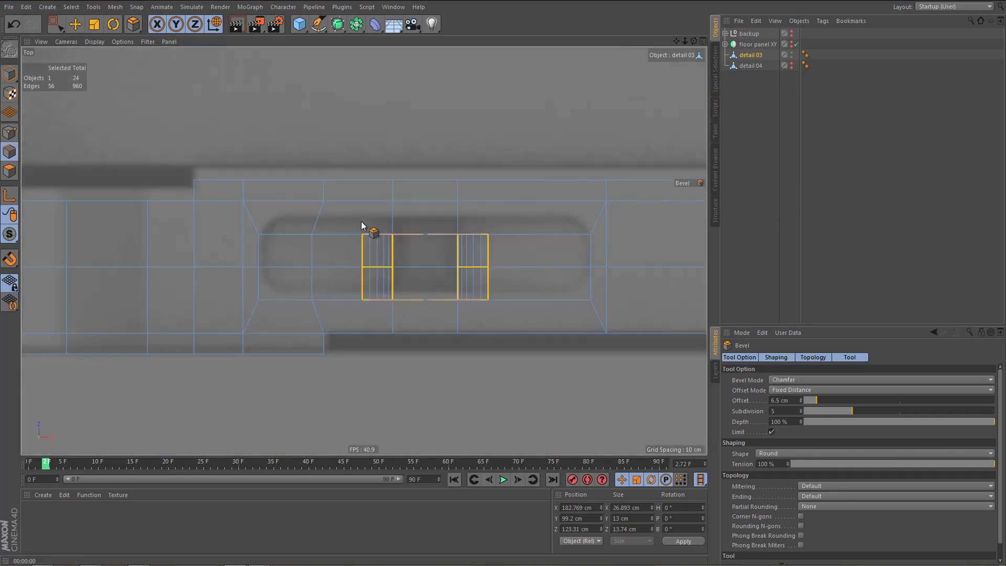
# - Use the Polygon Pen to snap the loose upper points of the pocket's side walls onto the slot's rim points on both sides
pyautogui.middleClick(363, 226)
pyautogui.middleClick(287, 142)
pyautogui.keyDown('alt'); pyautogui.moveTo(348, 243); pyautogui.dragTo(477, 266); pyautogui.keyUp('alt')
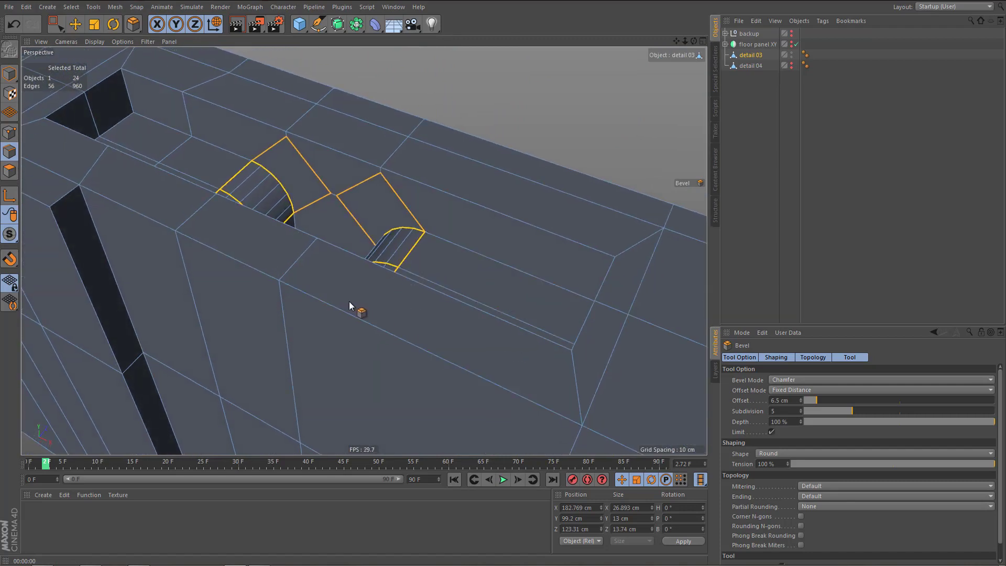
pyautogui.press('m')
pyautogui.press('e')
pyautogui.scroll(2, 266, 118)
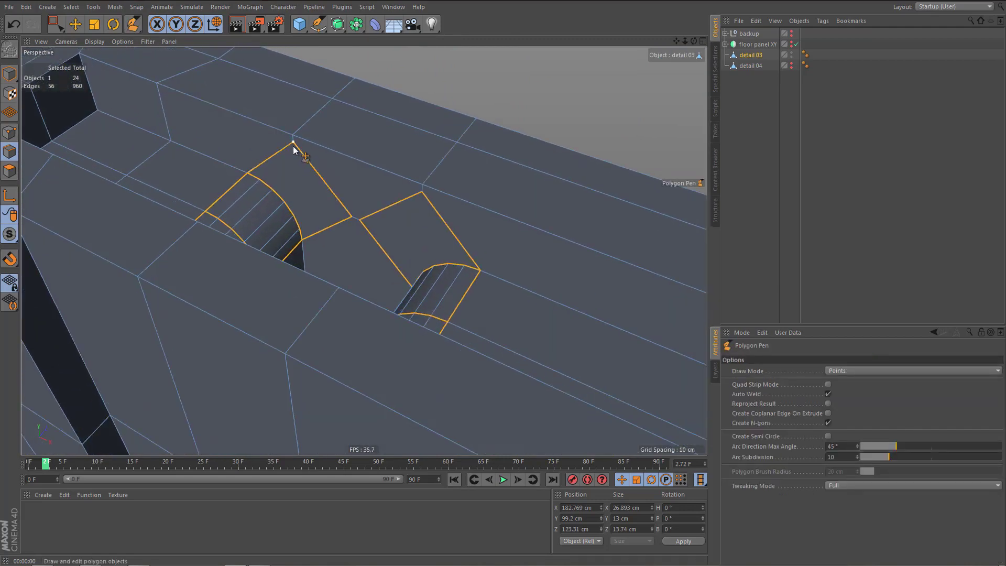
pyautogui.moveTo(293, 142); pyautogui.dragTo(294, 135)
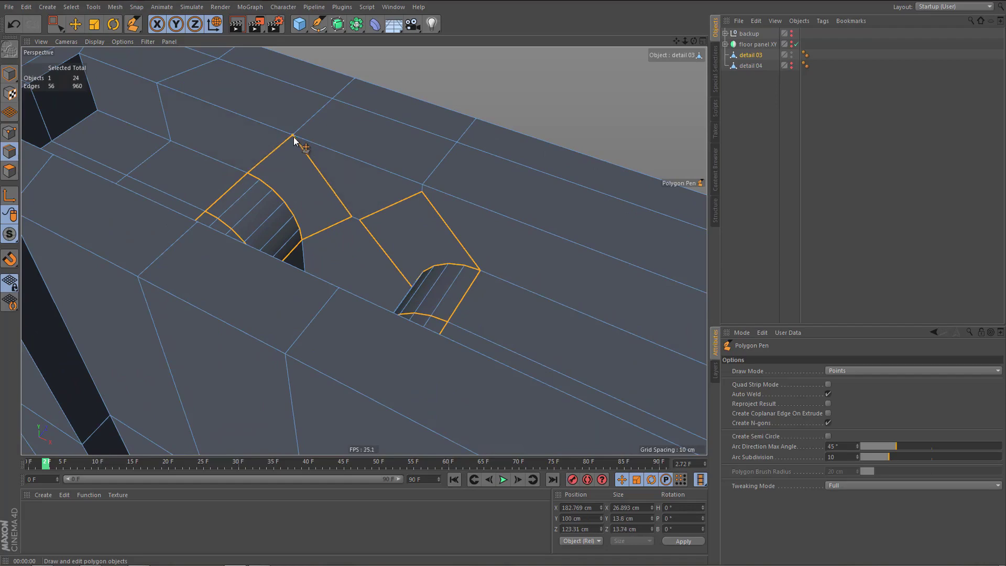
pyautogui.moveTo(420, 193); pyautogui.dragTo(422, 185)
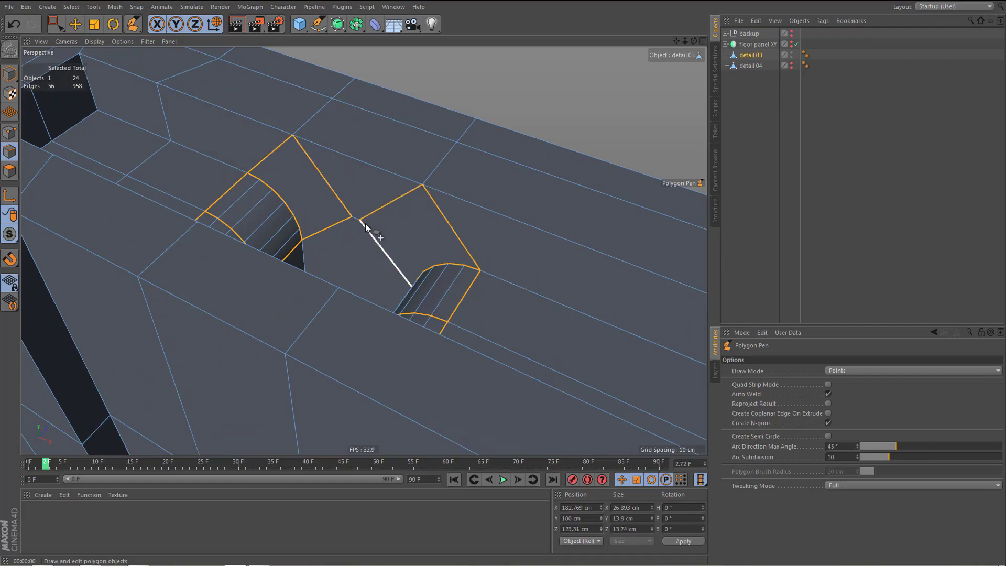
pyautogui.keyDown('alt'); pyautogui.moveTo(366, 224); pyautogui.dragTo(253, 105); pyautogui.keyUp('alt')
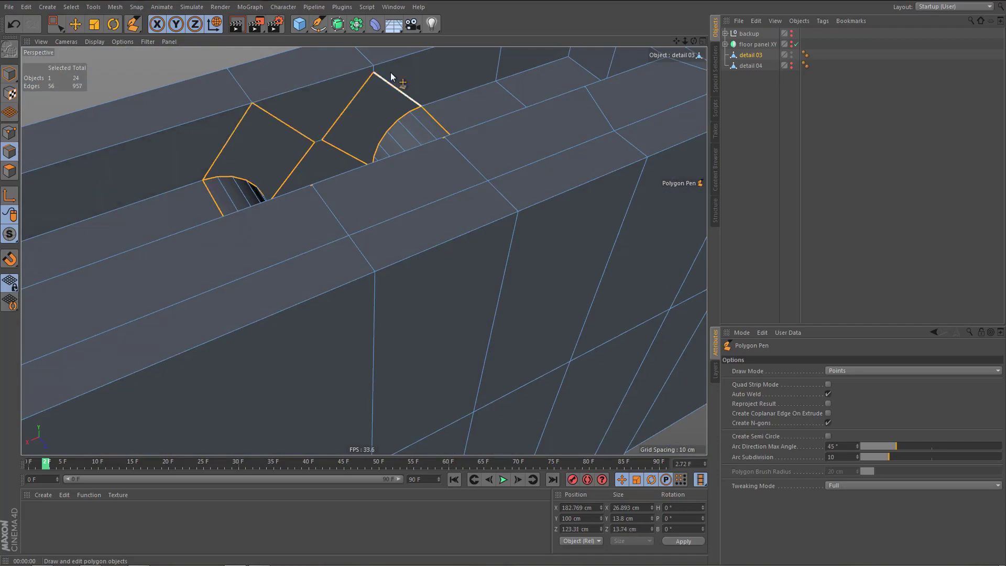
pyautogui.moveTo(371, 74); pyautogui.dragTo(370, 66)
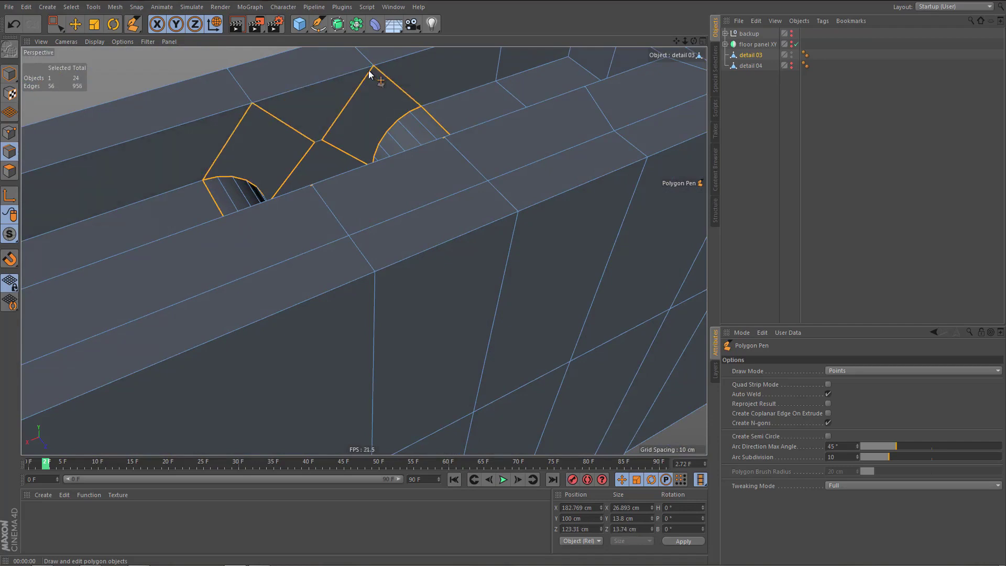
# - Weld the two neighbouring points at the middle of each pocket side wall into a single point
pyautogui.press('0')
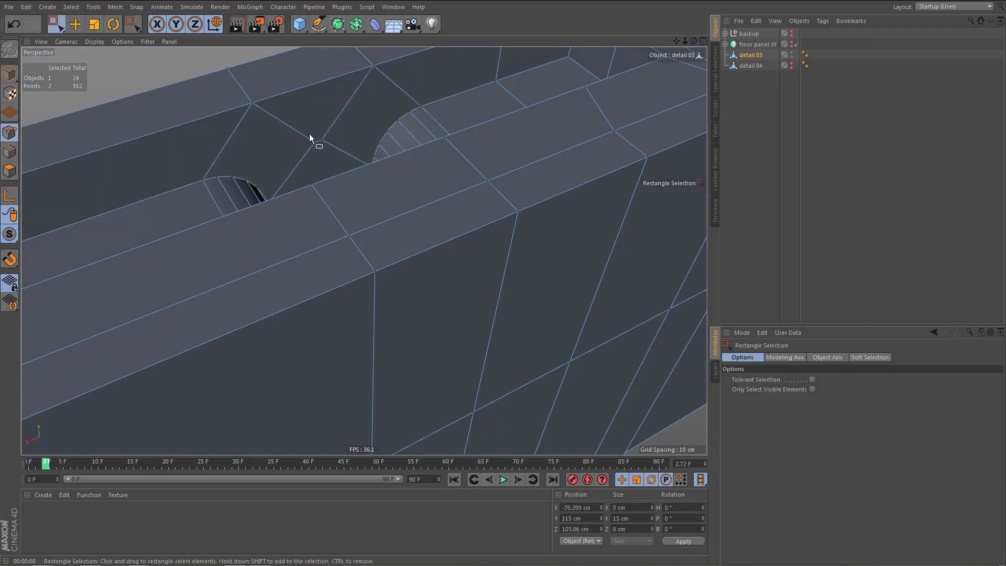
pyautogui.moveTo(310, 135); pyautogui.dragTo(486, 223)
pyautogui.press('m')
pyautogui.press('q')
pyautogui.click(324, 163)
pyautogui.press('space')
pyautogui.press('space')
pyautogui.click(470, 240)
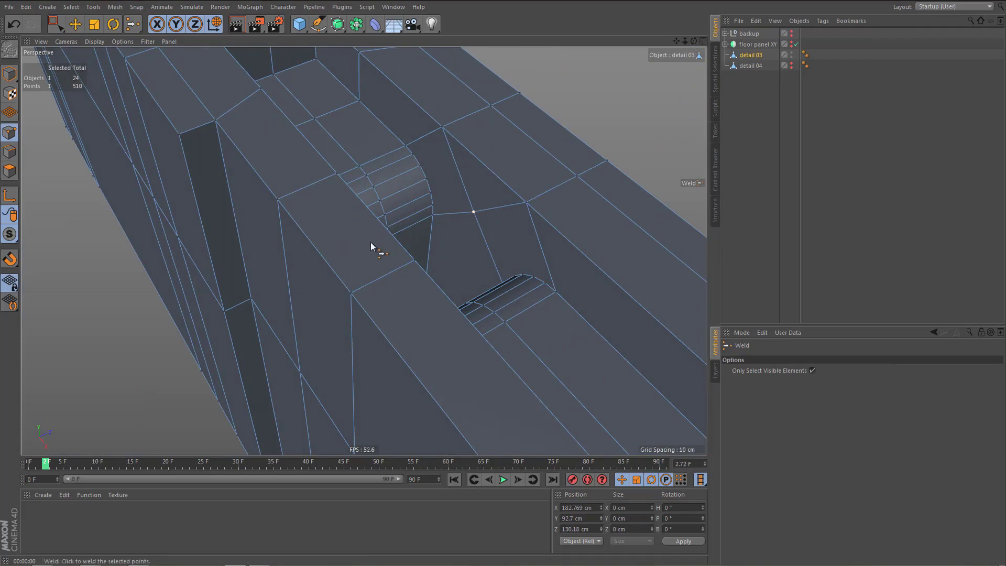
# - Select the two curved-edge n-gons on one side wall of the pocket
pyautogui.keyDown('alt'); pyautogui.moveTo(372, 246); pyautogui.dragTo(237, 288); pyautogui.keyUp('alt')
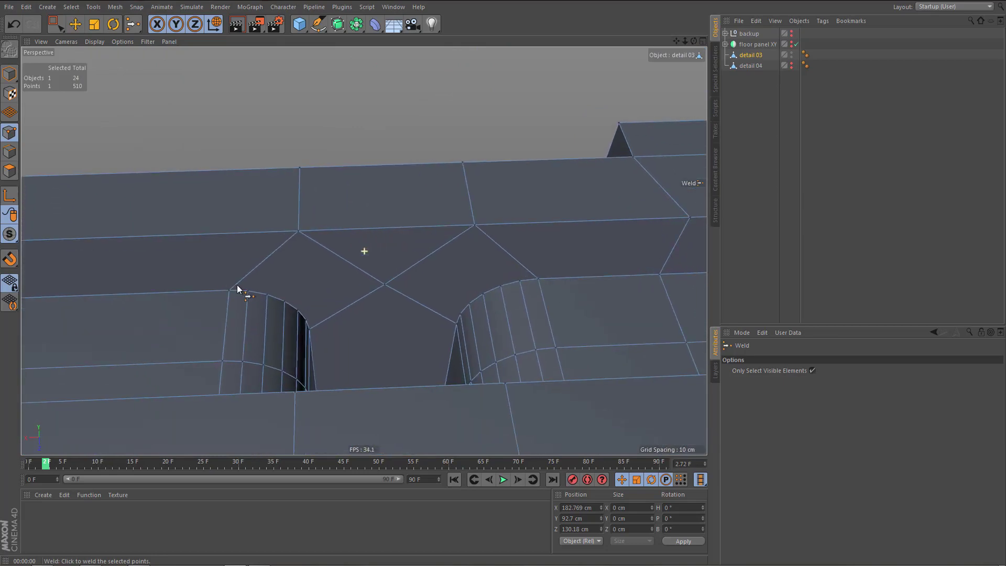
pyautogui.press('Return')
pyautogui.press('space')
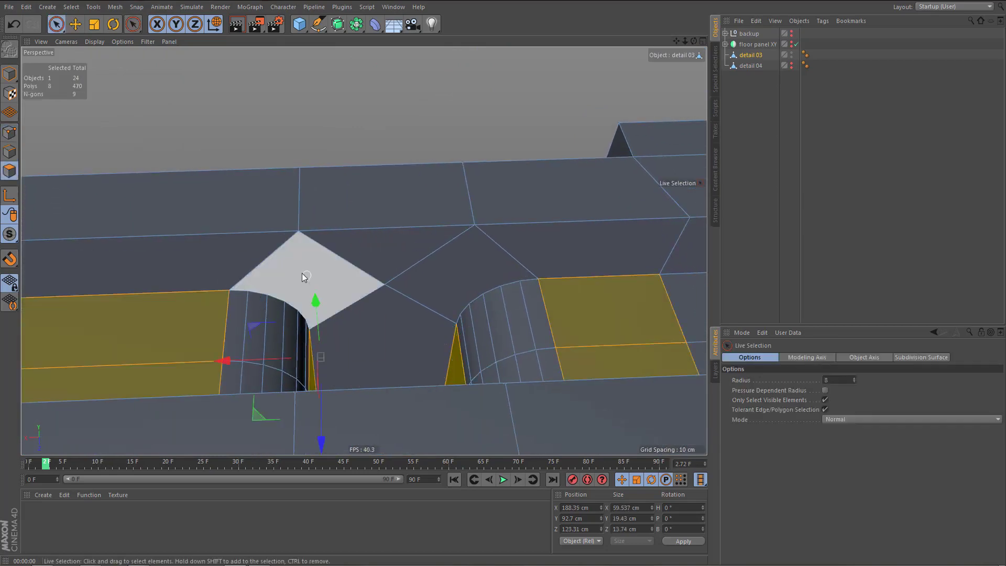
pyautogui.click(302, 273)
pyautogui.keyDown('shift'); pyautogui.click(420, 273); pyautogui.keyUp('shift')
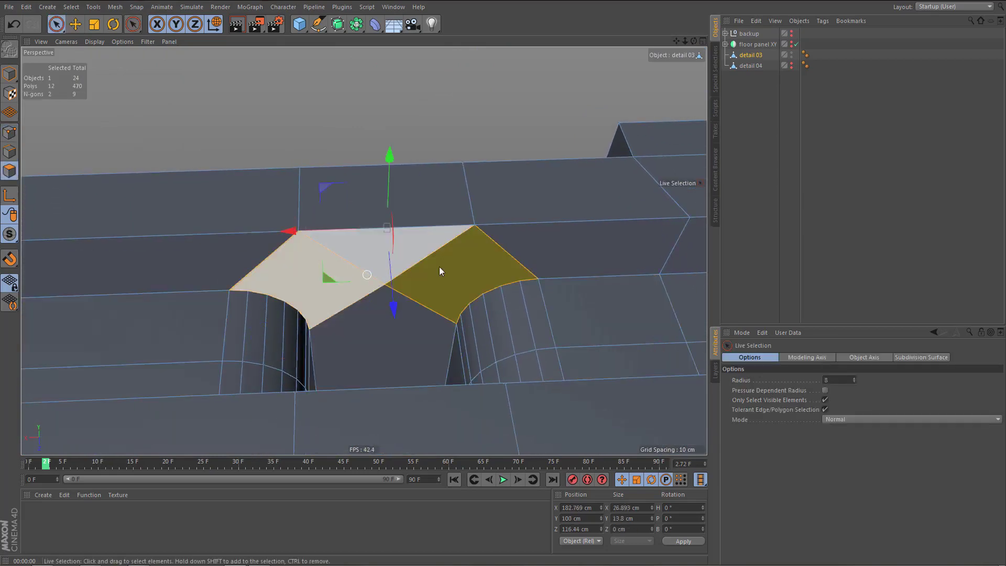
pyautogui.press('Return')
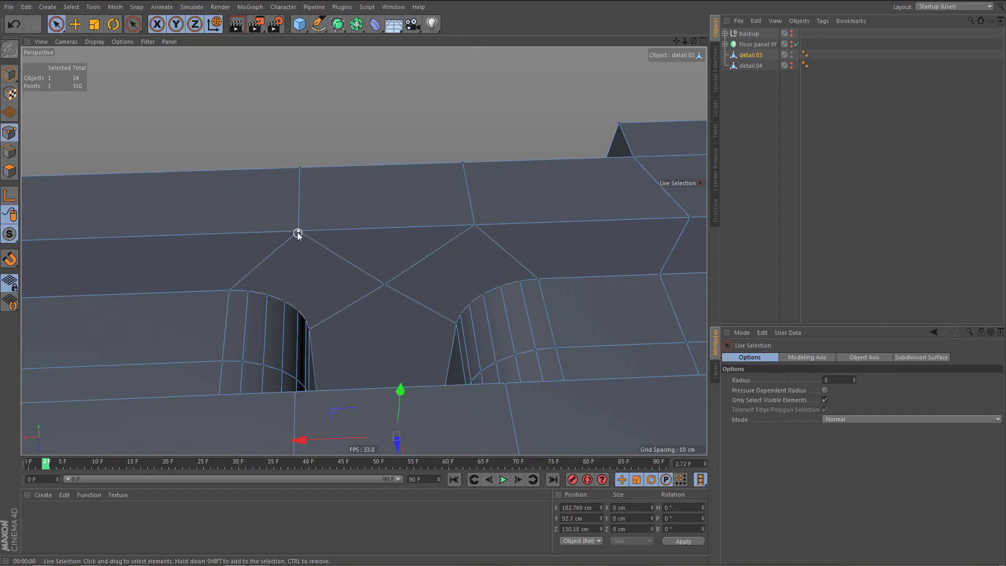
# - Weld the two rim points above the pocket into one midpoint on each long side of the slot
pyautogui.keyDown('shift'); pyautogui.click(472, 230); pyautogui.keyUp('shift')
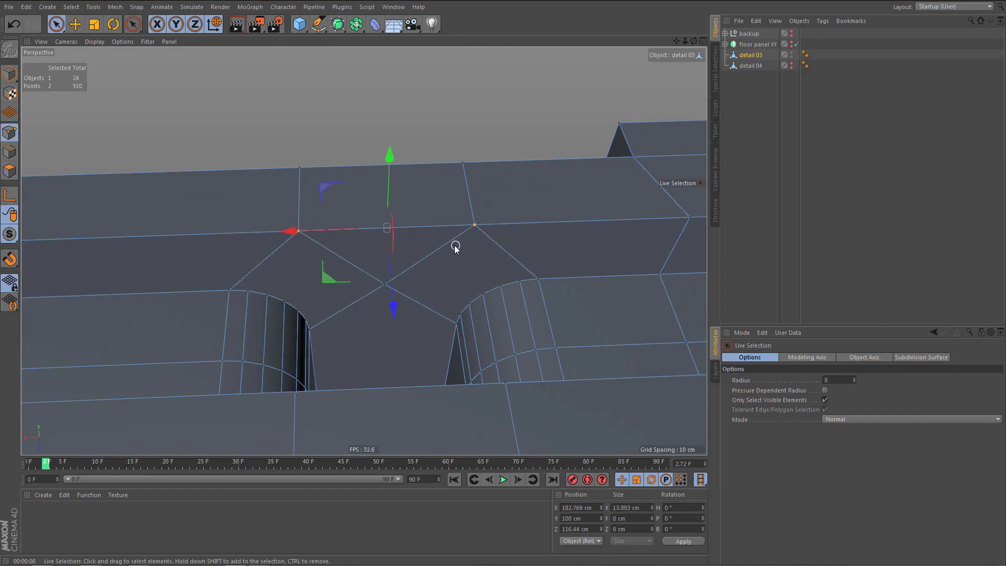
pyautogui.press('m')
pyautogui.press('q')
pyautogui.click(394, 291)
pyautogui.keyDown('alt'); pyautogui.moveTo(376, 289); pyautogui.dragTo(636, 293); pyautogui.keyUp('alt')
pyautogui.press('space')
pyautogui.keyDown('alt'); pyautogui.moveTo(518, 221); pyautogui.dragTo(541, 218, button='right'); pyautogui.keyUp('alt')
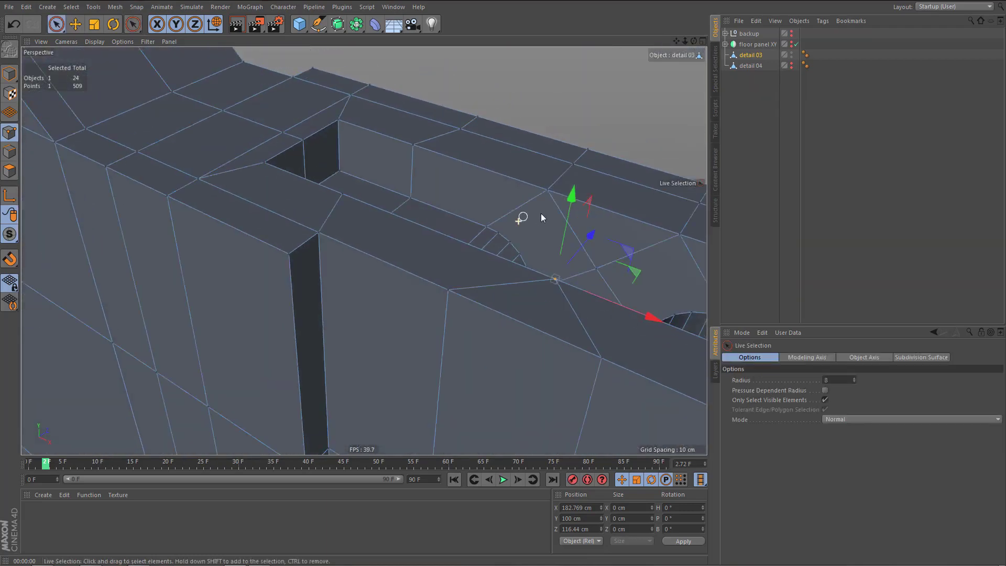
pyautogui.keyDown('alt'); pyautogui.moveTo(542, 217); pyautogui.dragTo(545, 192); pyautogui.keyUp('alt')
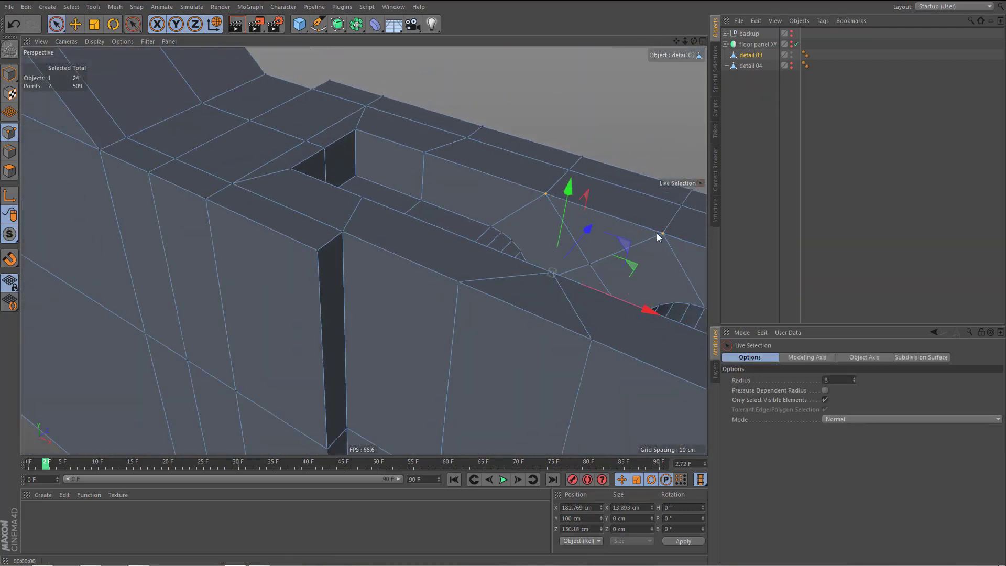
pyautogui.press('m')
pyautogui.press('q')
pyautogui.click(640, 253)
pyautogui.keyDown('alt'); pyautogui.moveTo(622, 274); pyautogui.dragTo(539, 230); pyautogui.keyUp('alt')
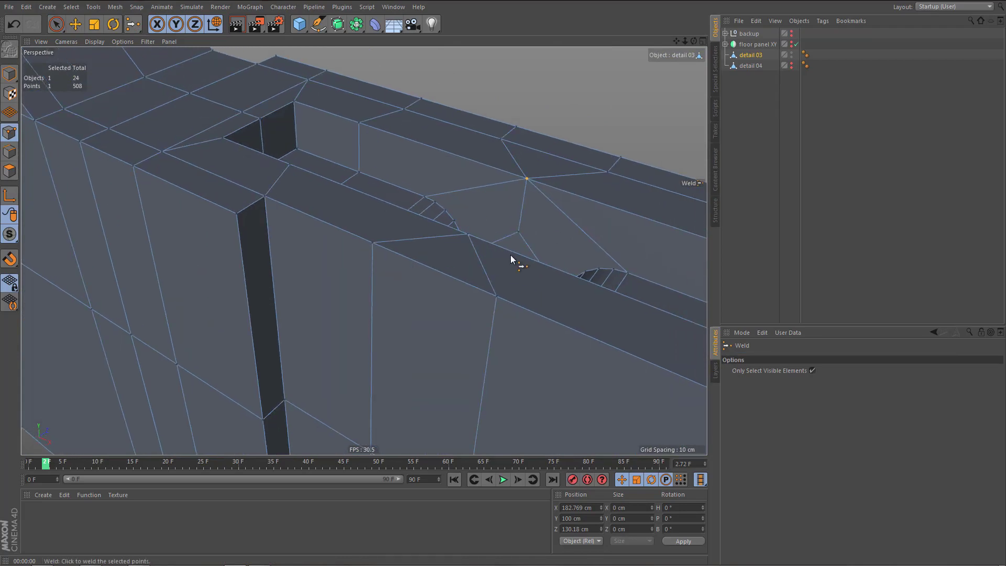
# - Collapse the paired edges running outward from both welded rim points by setting their X size to 0
pyautogui.press('Tab')
pyautogui.press('w')
pyautogui.press('e')
pyautogui.doubleClick(370, 300)
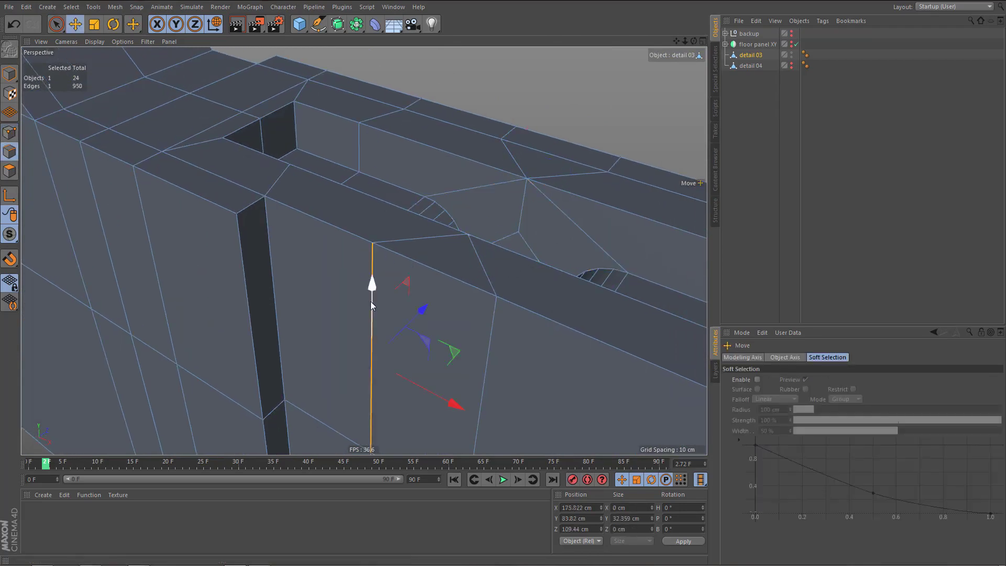
pyautogui.keyDown('shift'); pyautogui.doubleClick(489, 350); pyautogui.keyUp('shift')
pyautogui.keyDown('shift'); pyautogui.click(492, 331); pyautogui.keyUp('shift')
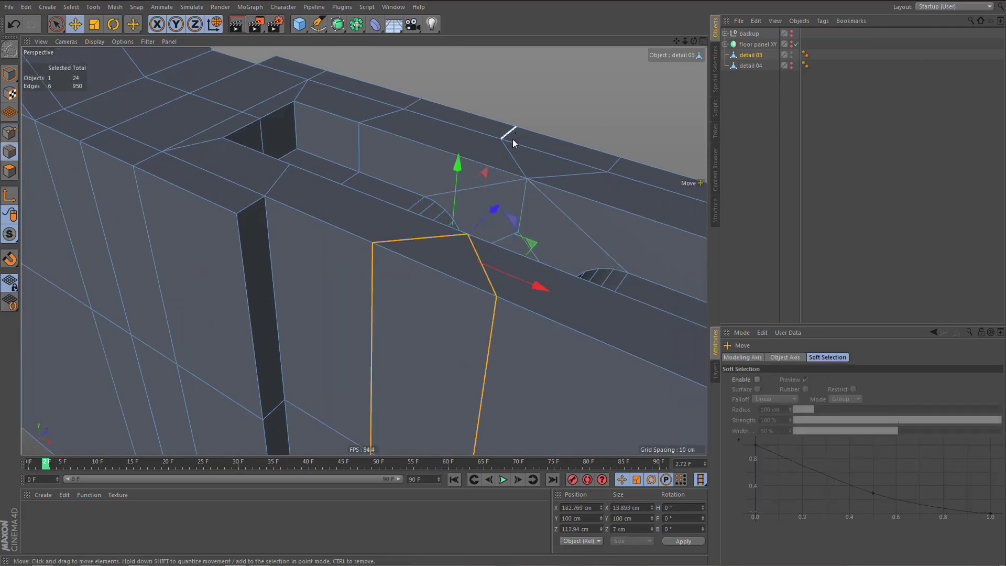
pyautogui.keyDown('shift'); pyautogui.click(514, 131); pyautogui.keyUp('shift')
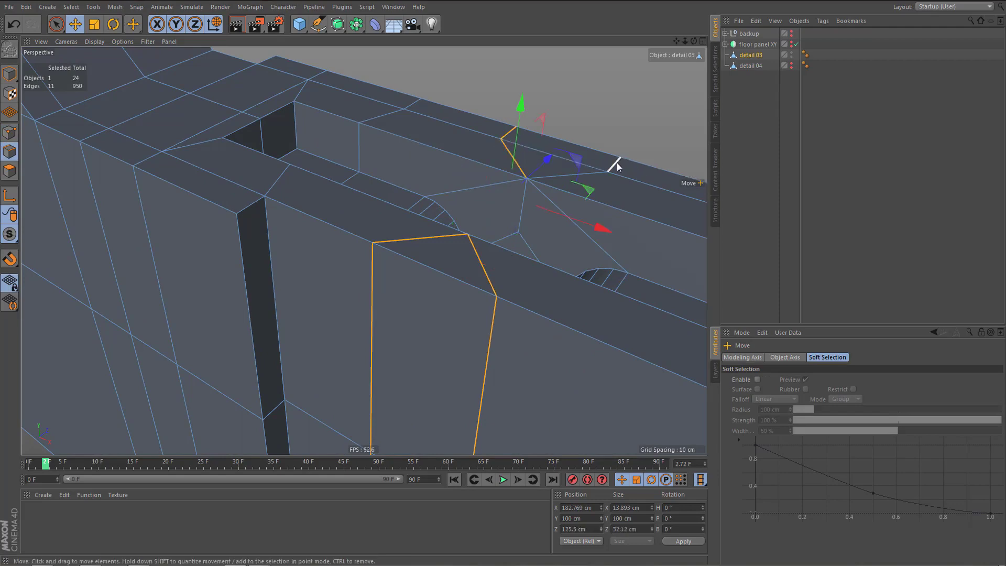
pyautogui.keyDown('shift'); pyautogui.click(616, 165); pyautogui.keyUp('shift')
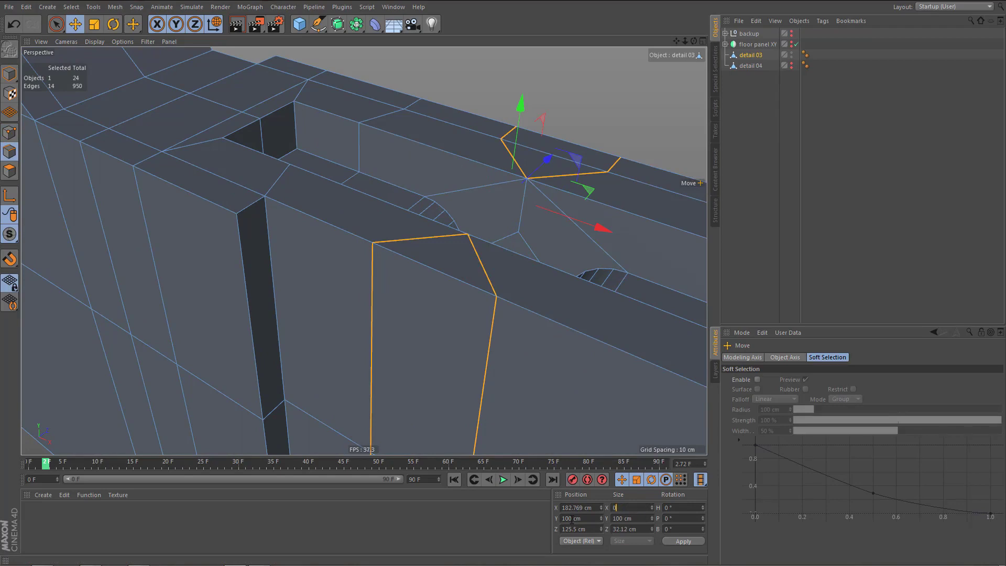
pyautogui.write('0')
pyautogui.press('Return')
pyautogui.click(410, 345)
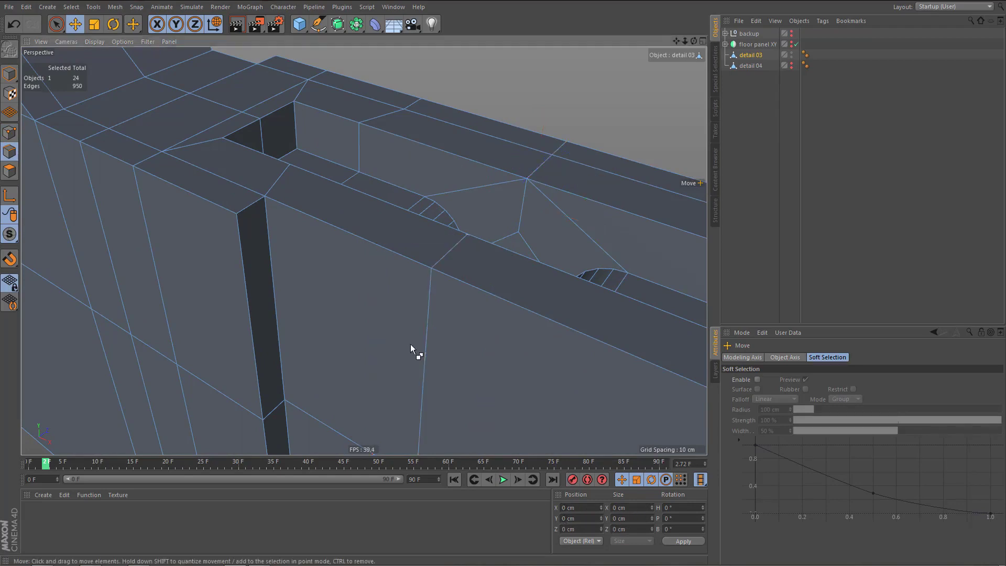
# - Optimize the mesh to merge the coincident points along the collapsed edges
pyautogui.press('u')
pyautogui.press('o')
pyautogui.scroll(-3, 435, 331)
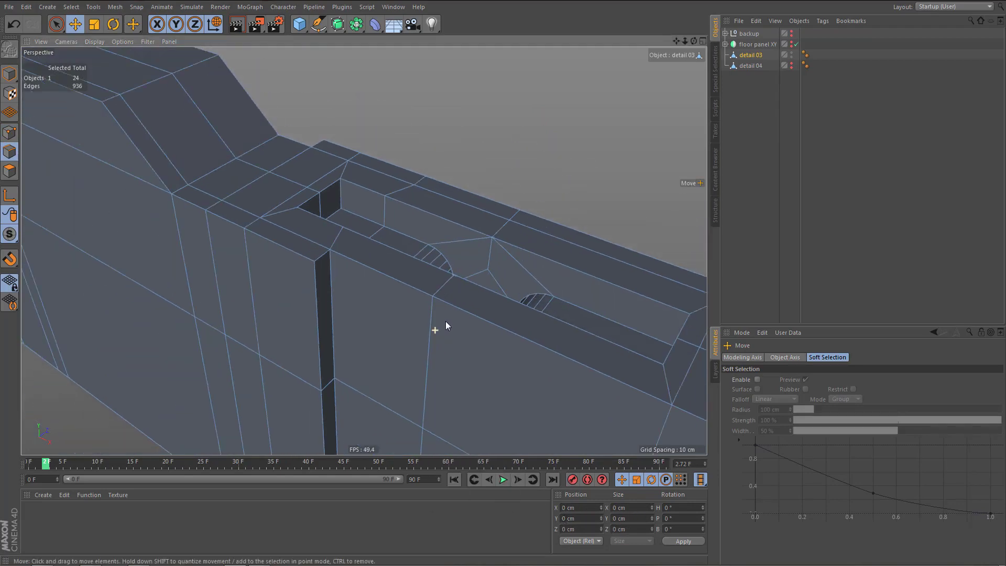
# - Use the Polygon Pen to merge the centre point of each pocket side wall into the rim point above it
pyautogui.moveTo(441, 320)
pyautogui.keyDown('alt'); pyautogui.mouseDown()
pyautogui.moveTo(404, 341)
pyautogui.moveTo(425, 326)
pyautogui.mouseUp(); pyautogui.keyUp('alt')
pyautogui.keyDown('alt'); pyautogui.moveTo(364, 252); pyautogui.dragTo(386, 322); pyautogui.keyUp('alt')
pyautogui.keyDown('alt'); pyautogui.moveTo(475, 285); pyautogui.dragTo(546, 282, button='right'); pyautogui.keyUp('alt')
pyautogui.keyDown('alt'); pyautogui.moveTo(544, 285); pyautogui.dragTo(573, 319); pyautogui.keyUp('alt')
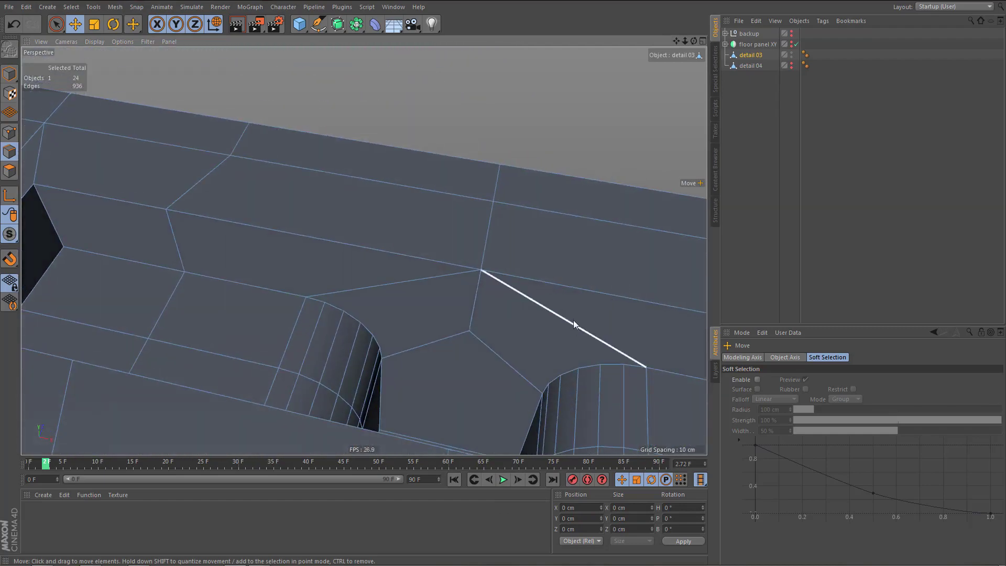
pyautogui.keyDown('alt'); pyautogui.moveTo(545, 342); pyautogui.dragTo(544, 295, button='middle'); pyautogui.keyUp('alt')
pyautogui.keyDown('alt'); pyautogui.moveTo(512, 306); pyautogui.dragTo(531, 306); pyautogui.keyUp('alt')
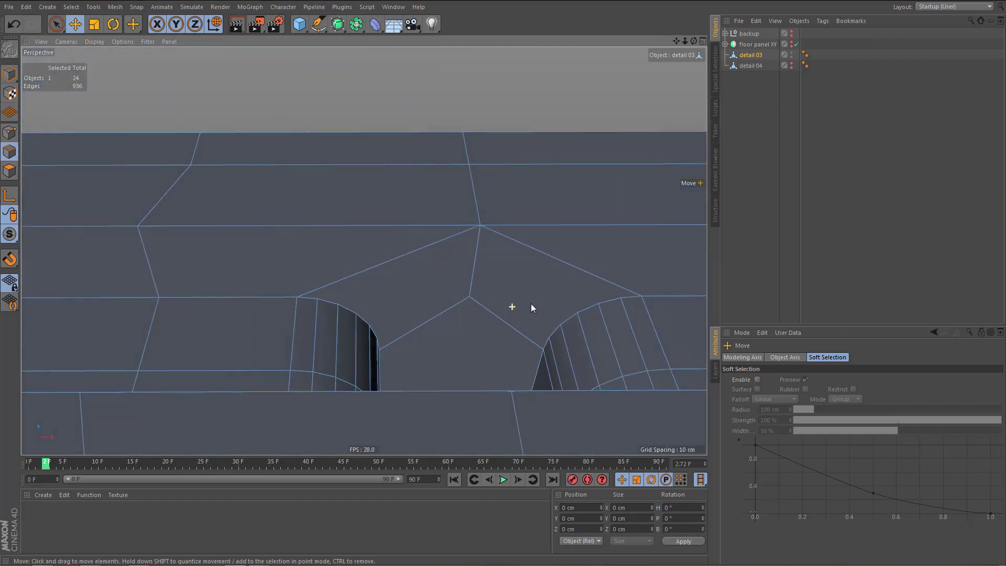
pyautogui.press('m')
pyautogui.press('e')
pyautogui.moveTo(471, 297); pyautogui.dragTo(480, 226)
pyautogui.keyDown('alt'); pyautogui.moveTo(489, 269); pyautogui.dragTo(550, 225); pyautogui.keyUp('alt')
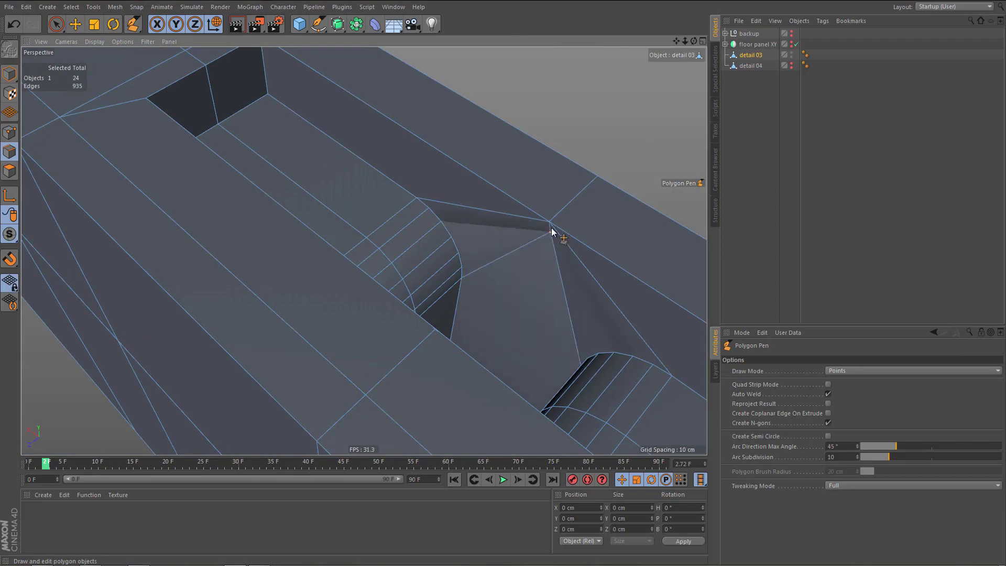
# - Select the curved-edge n-gons on both pocket side walls and convert them to triangle fans with Remove N-gons
pyautogui.press('Return')
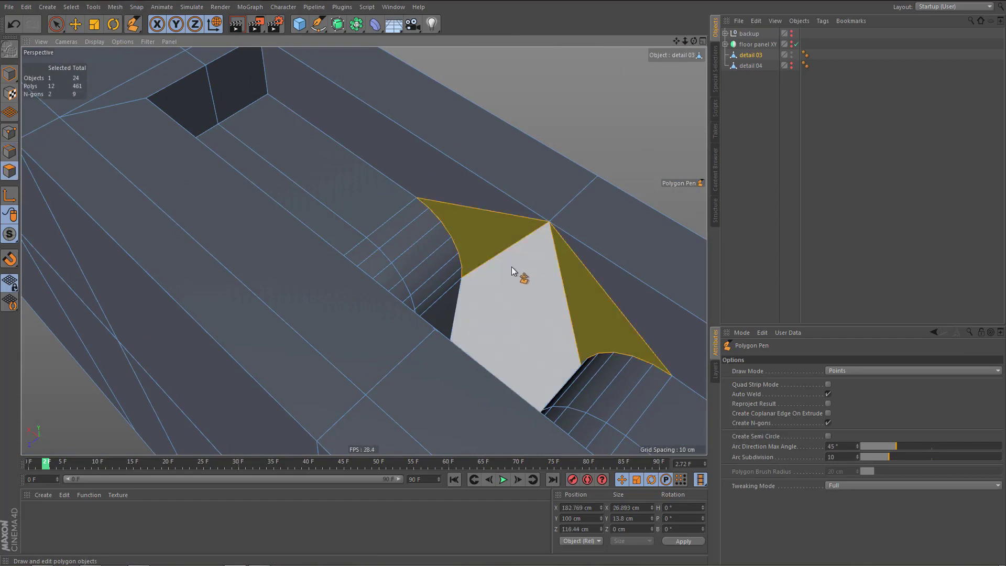
pyautogui.keyDown('alt'); pyautogui.moveTo(512, 270); pyautogui.dragTo(351, 212); pyautogui.keyUp('alt')
pyautogui.press('space')
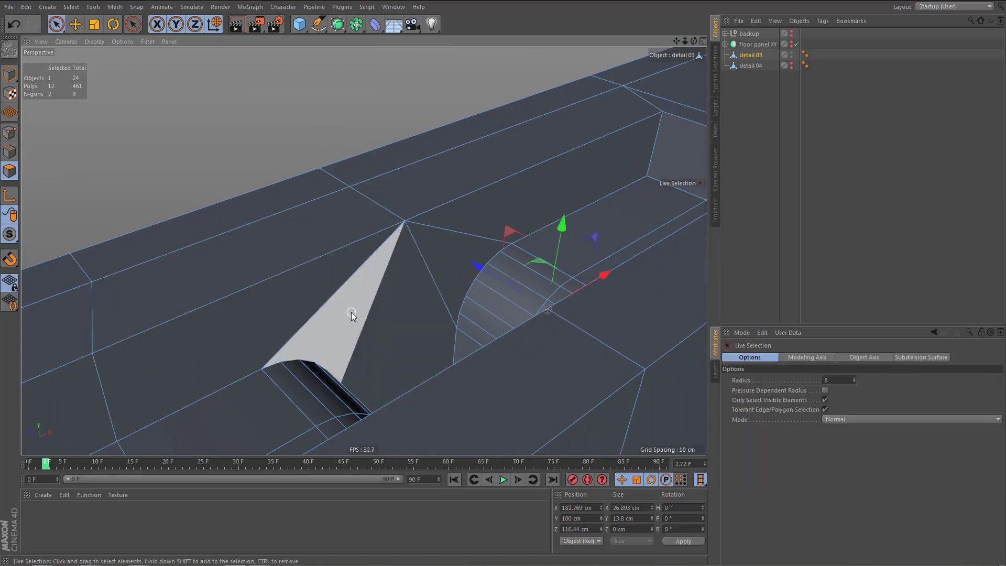
pyautogui.keyDown('shift'); pyautogui.click(351, 314); pyautogui.keyUp('shift')
pyautogui.keyDown('shift'); pyautogui.click(453, 273); pyautogui.keyUp('shift')
pyautogui.rightClick(533, 271)
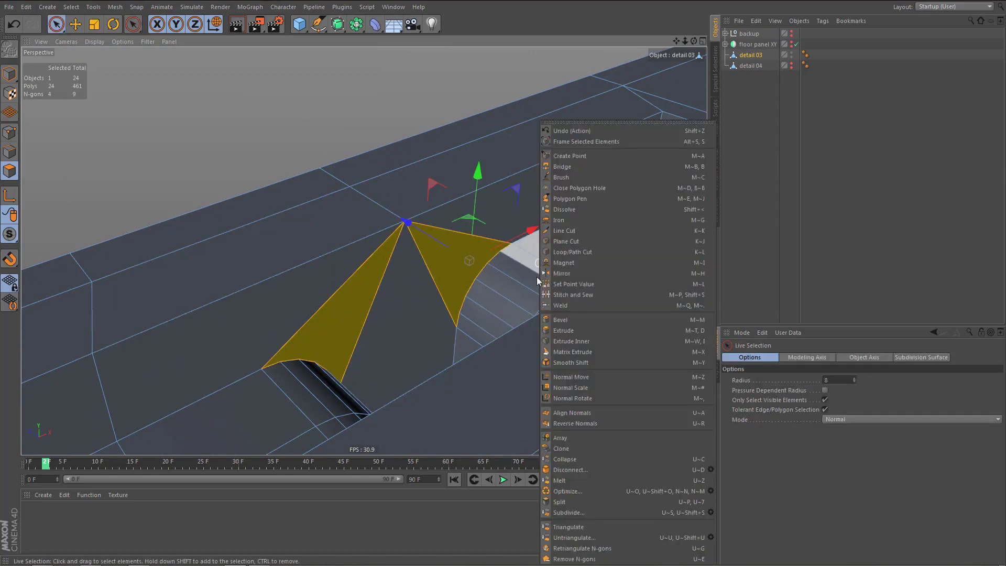
pyautogui.click(593, 559)
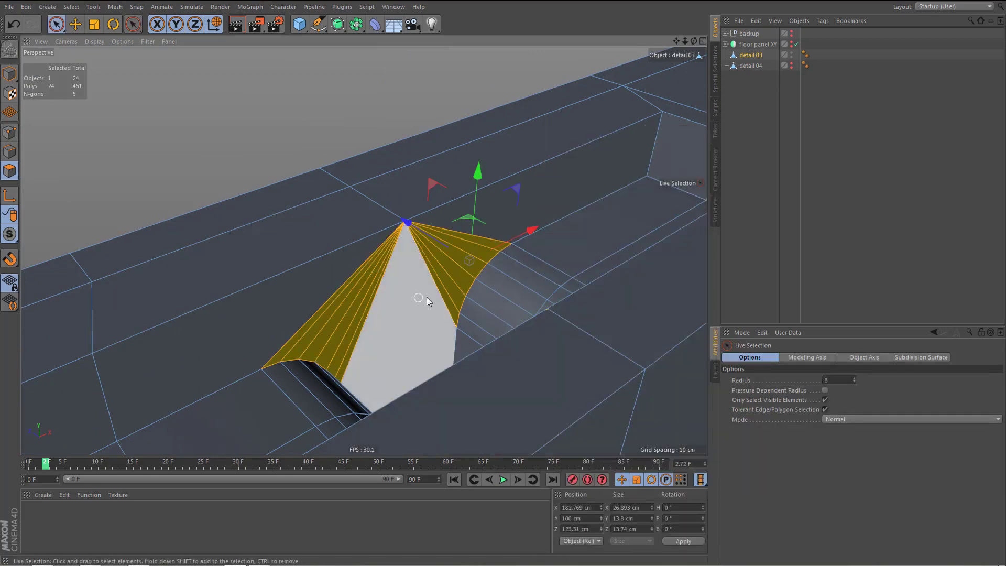
# - Dissolve alternate edges of both triangle fans on the first pocket side wall with the Polygon Pen to merge triangle pairs into quads
pyautogui.scroll(2, 414, 322)
pyautogui.press('Delete')
pyautogui.press('space')
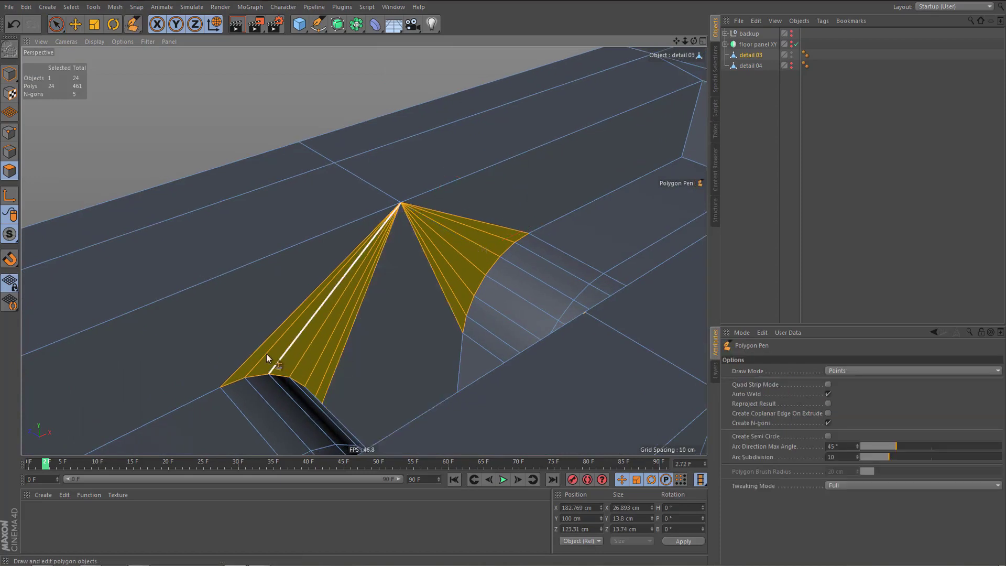
pyautogui.keyDown('ctrl'); pyautogui.click(298, 365); pyautogui.keyUp('ctrl')
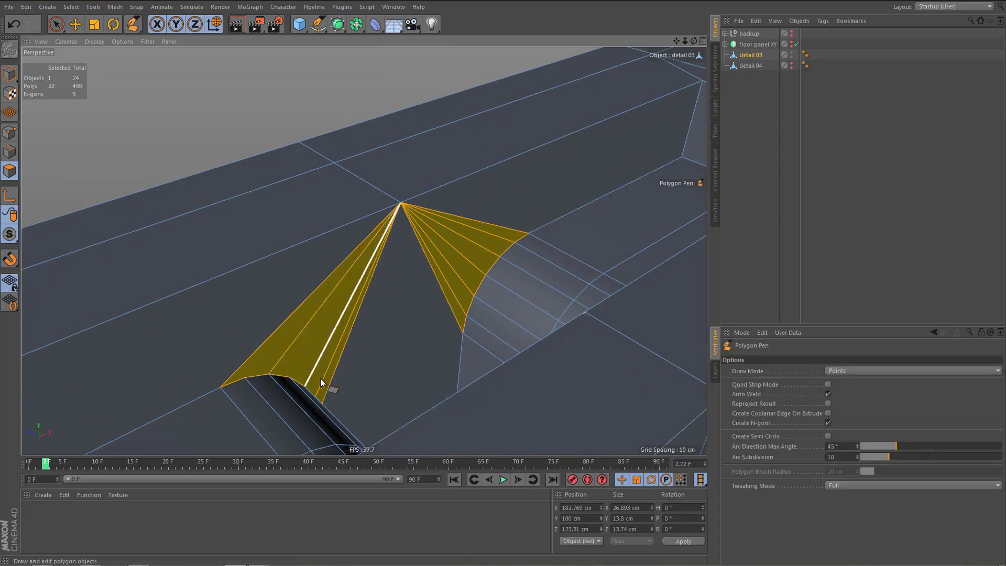
pyautogui.keyDown('ctrl'); pyautogui.click(322, 379); pyautogui.keyUp('ctrl')
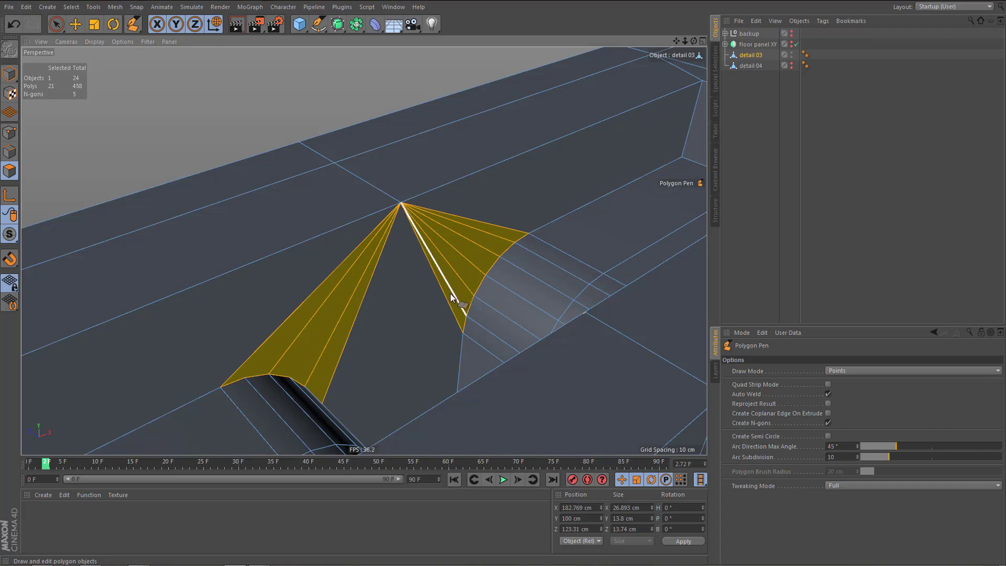
pyautogui.keyDown('ctrl'); pyautogui.click(451, 293); pyautogui.keyUp('ctrl')
pyautogui.keyDown('ctrl'); pyautogui.click(470, 265); pyautogui.keyUp('ctrl')
pyautogui.keyDown('ctrl'); pyautogui.click(487, 231); pyautogui.keyUp('ctrl')
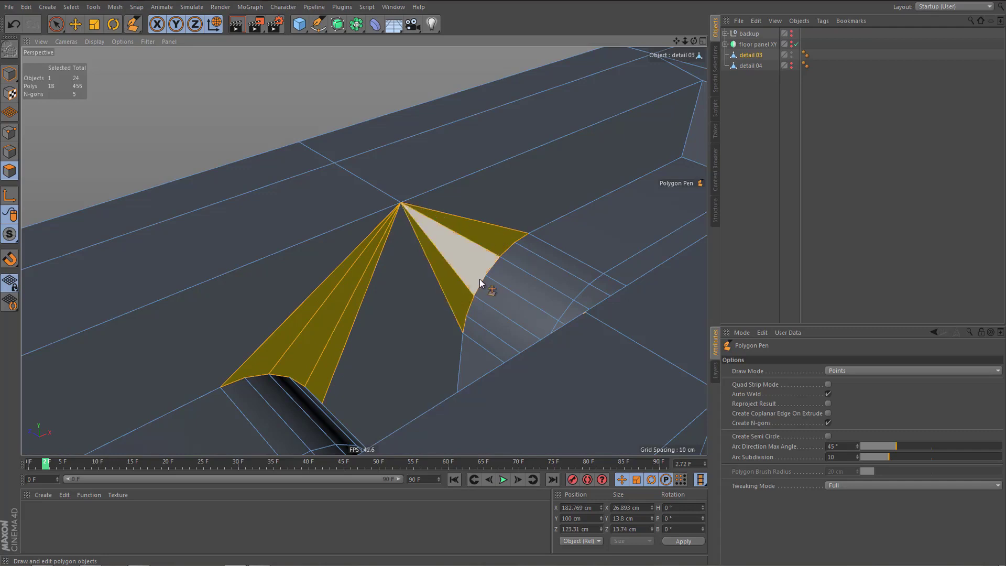
# - Dissolve alternate fan edges on the opposite pocket side wall with the Polygon Pen, turning those triangle pairs into quads
pyautogui.keyDown('alt'); pyautogui.moveTo(480, 279); pyautogui.dragTo(475, 310); pyautogui.keyUp('alt')
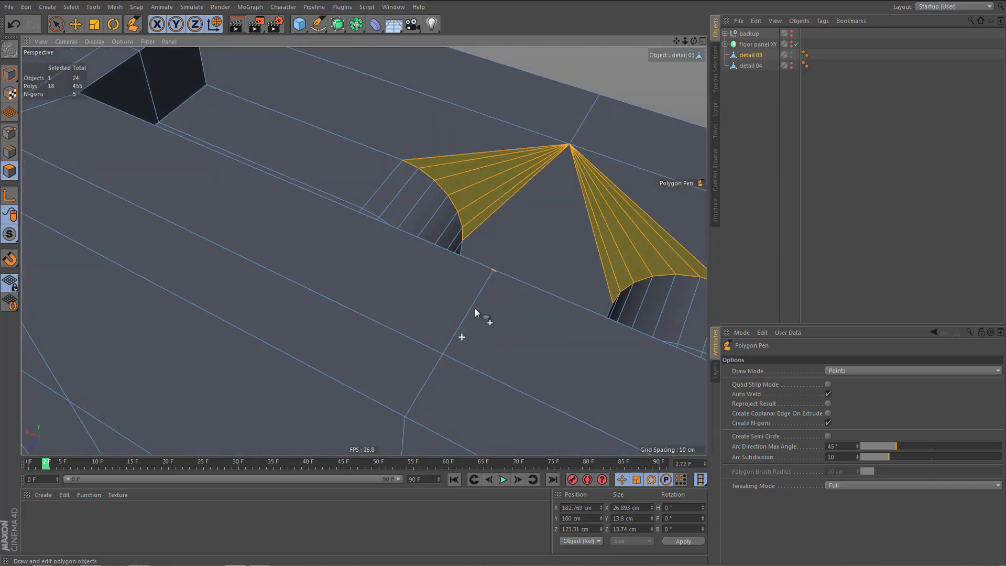
pyautogui.keyDown('ctrl'); pyautogui.click(446, 163); pyautogui.keyUp('ctrl')
pyautogui.keyDown('ctrl'); pyautogui.click(467, 187); pyautogui.keyUp('ctrl')
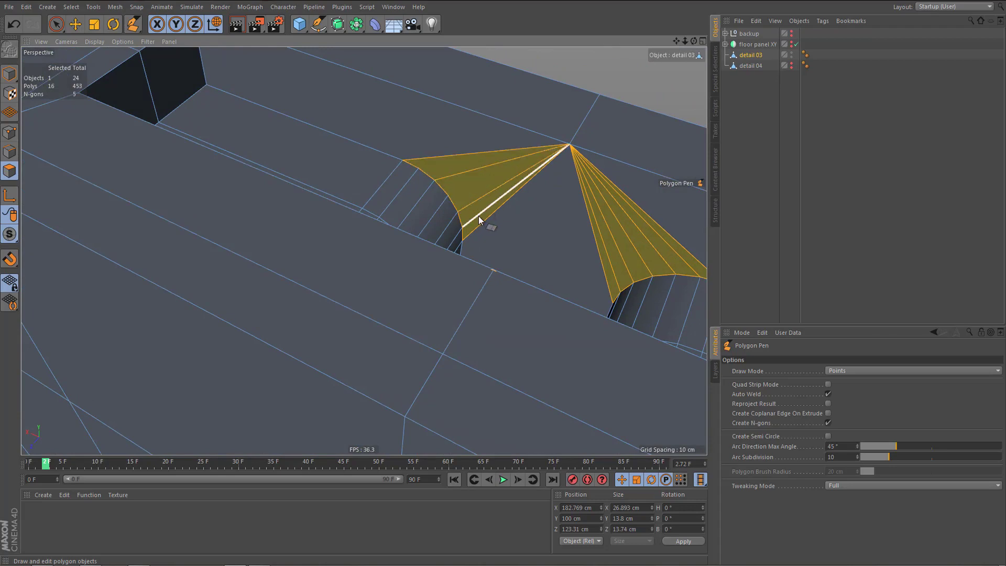
pyautogui.keyDown('ctrl'); pyautogui.click(479, 215); pyautogui.keyUp('ctrl')
pyautogui.keyDown('ctrl'); pyautogui.keyDown('shift'); pyautogui.click(605, 249); pyautogui.keyUp('shift'); pyautogui.keyUp('ctrl')
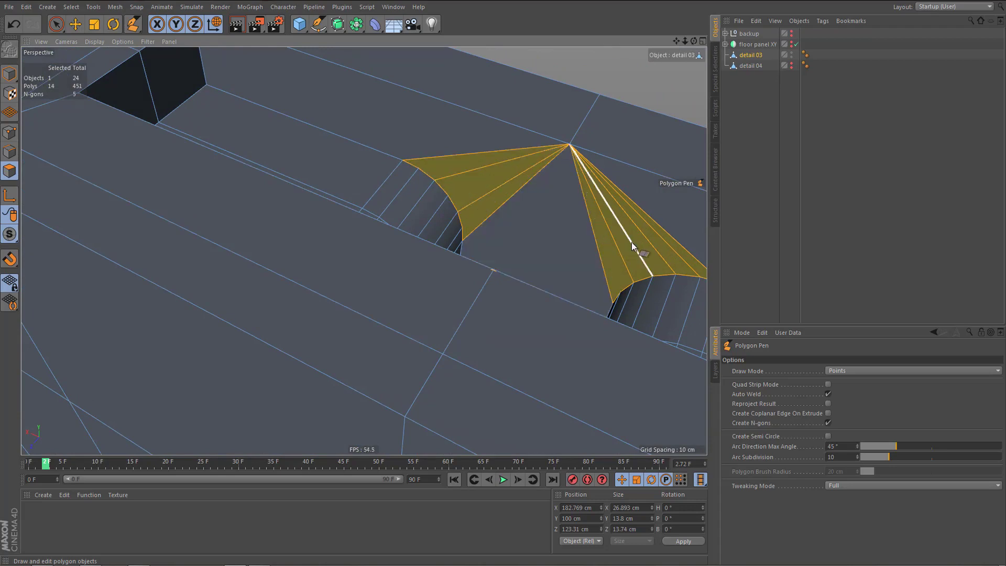
pyautogui.keyDown('ctrl'); pyautogui.keyDown('shift'); pyautogui.click(645, 233); pyautogui.keyUp('shift'); pyautogui.keyUp('ctrl')
pyautogui.keyDown('ctrl'); pyautogui.click(652, 227); pyautogui.keyUp('ctrl')
# - Clear the polygon selection, select all n-gons in the mesh and locate the ones on the pocket's side walls
pyautogui.keyDown('alt'); pyautogui.moveTo(379, 278); pyautogui.dragTo(342, 304, button='right'); pyautogui.keyUp('alt')
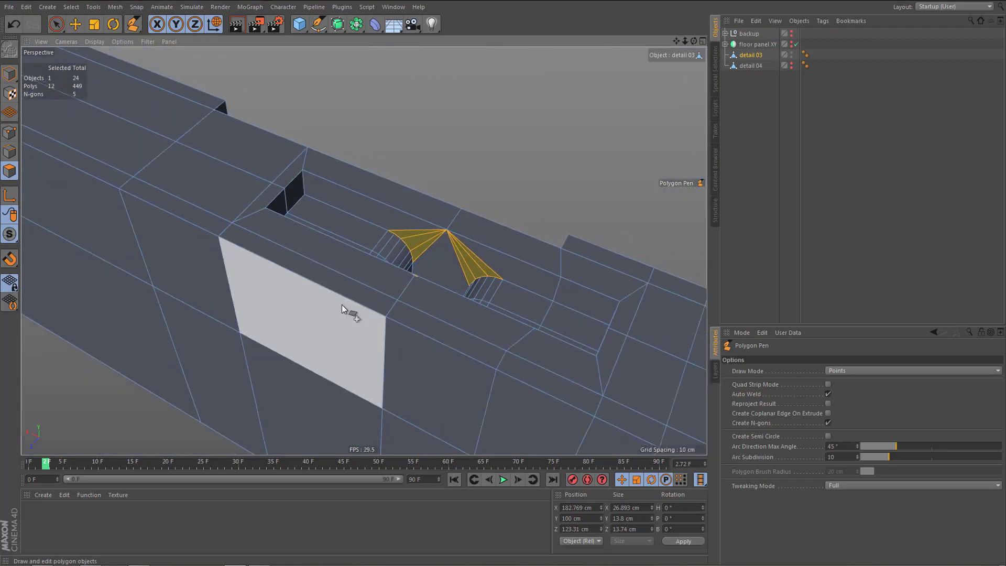
pyautogui.keyDown('alt'); pyautogui.moveTo(341, 304); pyautogui.dragTo(376, 313); pyautogui.keyUp('alt')
pyautogui.hotkey('ctrl', 'shift', 'a')
pyautogui.moveTo(410, 316)
pyautogui.keyDown('alt'); pyautogui.mouseDown(button='right')
pyautogui.moveTo(423, 297)
pyautogui.moveTo(411, 307)
pyautogui.mouseUp(button='right'); pyautogui.keyUp('alt')
pyautogui.keyDown('alt'); pyautogui.moveTo(370, 316); pyautogui.dragTo(375, 341, button='middle'); pyautogui.keyUp('alt')
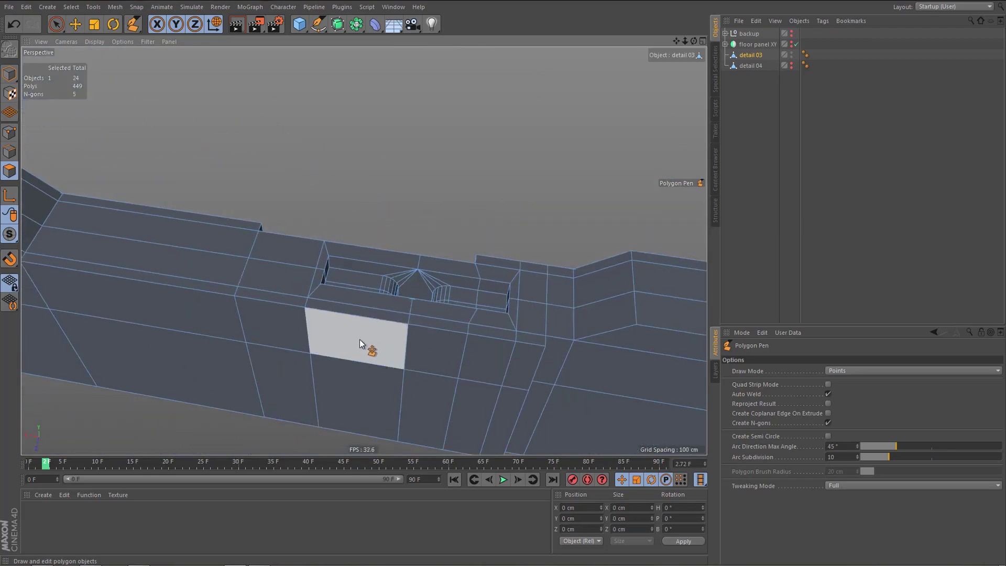
pyautogui.keyDown('alt'); pyautogui.moveTo(233, 253); pyautogui.dragTo(94, 162); pyautogui.keyUp('alt')
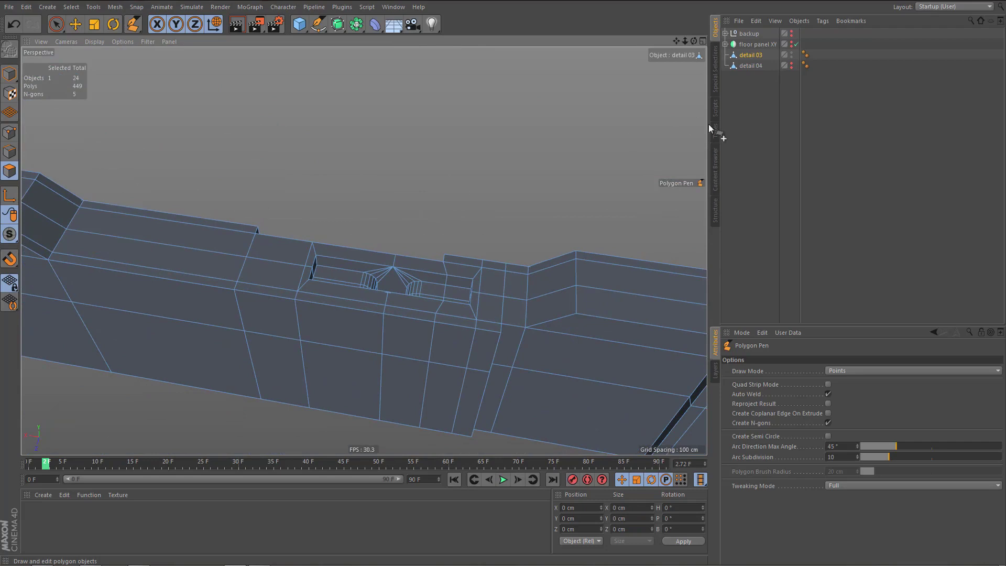
pyautogui.click(716, 78)
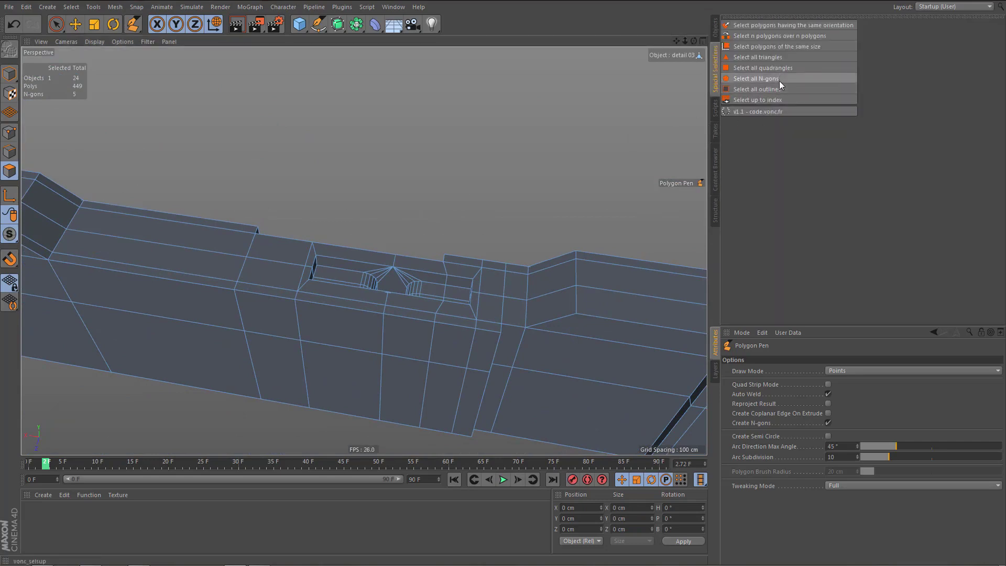
pyautogui.click(757, 78)
pyautogui.scroll(1, 493, 317)
pyautogui.keyDown('alt'); pyautogui.moveTo(493, 317); pyautogui.dragTo(524, 322, button='right'); pyautogui.keyUp('alt')
pyautogui.keyDown('alt'); pyautogui.moveTo(387, 324); pyautogui.dragTo(438, 346, button='middle'); pyautogui.keyUp('alt')
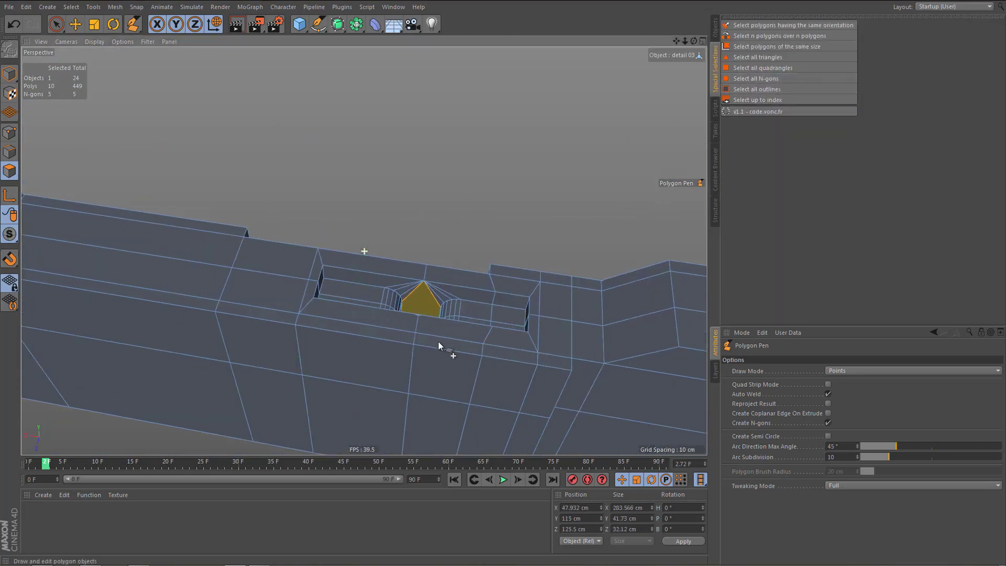
pyautogui.keyDown('alt'); pyautogui.moveTo(417, 326); pyautogui.dragTo(671, 315); pyautogui.keyUp('alt')
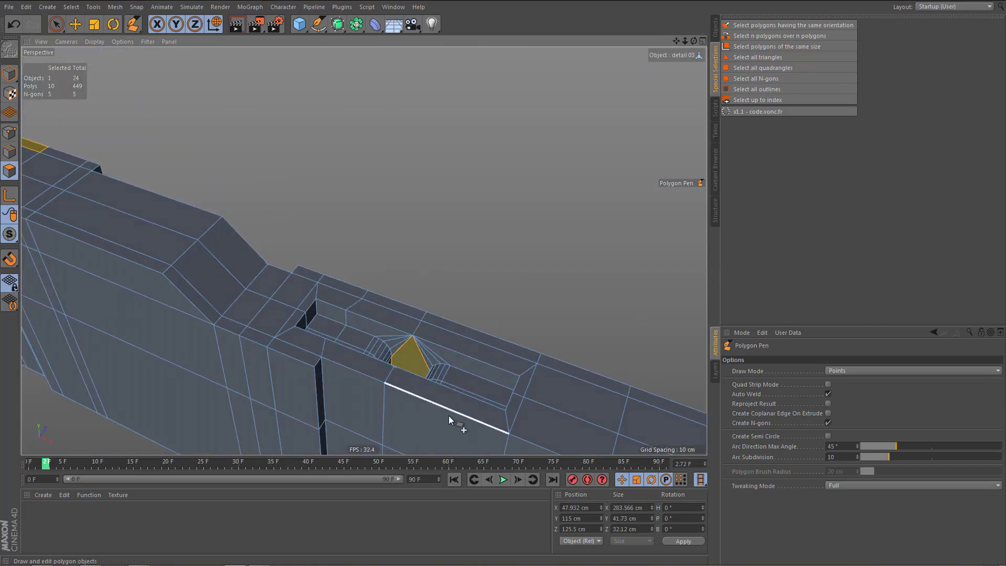
# - Connect the lower end points of the two curves with a straight edge across the n-gon on each pocket side wall
pyautogui.keyDown('alt'); pyautogui.moveTo(417, 379); pyautogui.dragTo(445, 345, button='middle'); pyautogui.keyUp('alt')
pyautogui.keyDown('alt'); pyautogui.moveTo(417, 335); pyautogui.dragTo(587, 341, button='right'); pyautogui.keyUp('alt')
pyautogui.keyDown('alt'); pyautogui.moveTo(436, 366); pyautogui.dragTo(448, 399); pyautogui.keyUp('alt')
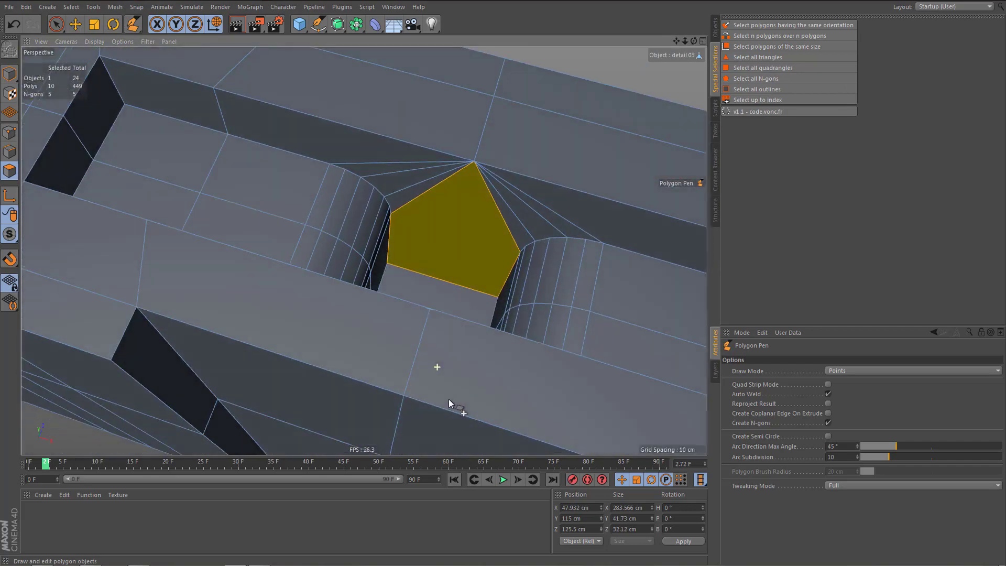
pyautogui.keyDown('alt'); pyautogui.moveTo(393, 277); pyautogui.dragTo(448, 282, button='right'); pyautogui.keyUp('alt')
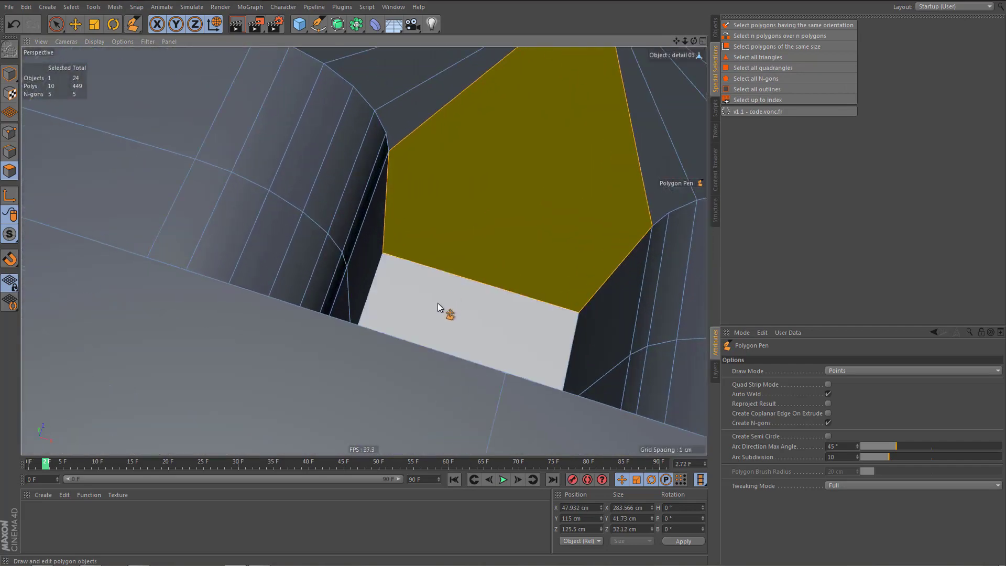
pyautogui.press('Return')
pyautogui.press('space')
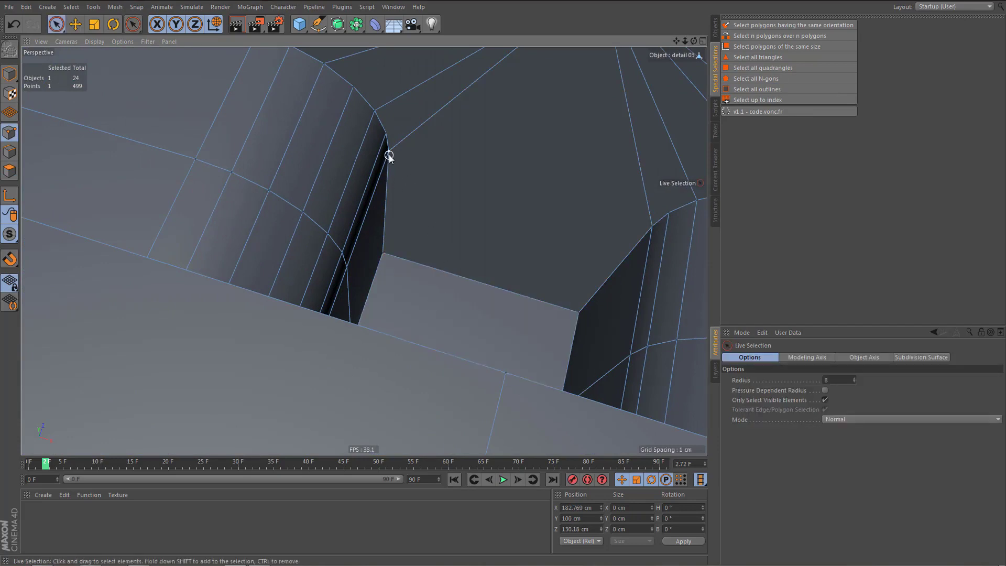
pyautogui.click(653, 225)
pyautogui.keyDown('alt'); pyautogui.moveTo(407, 206); pyautogui.dragTo(319, 279); pyautogui.keyUp('alt')
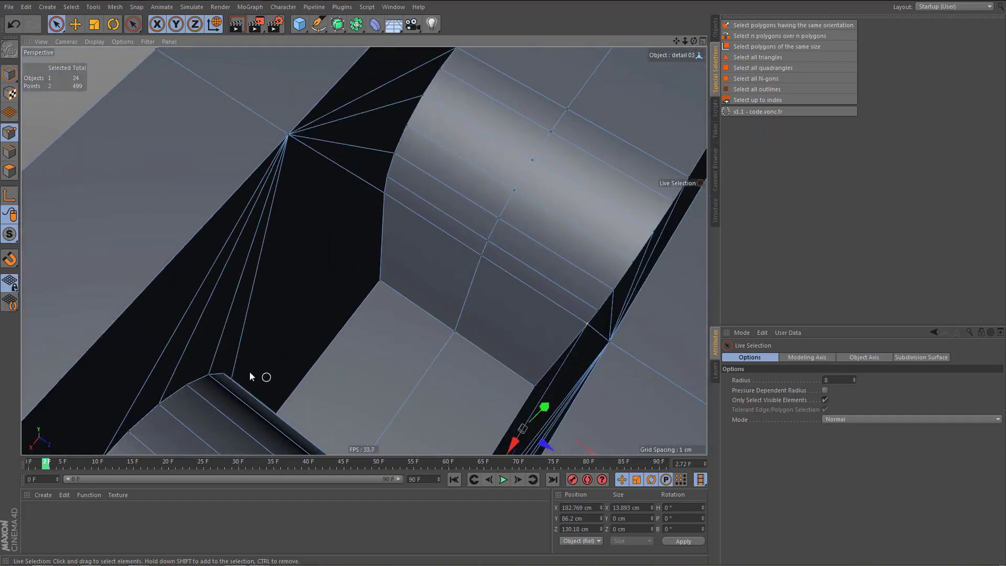
pyautogui.keyDown('alt'); pyautogui.moveTo(250, 377); pyautogui.dragTo(202, 370); pyautogui.keyUp('alt')
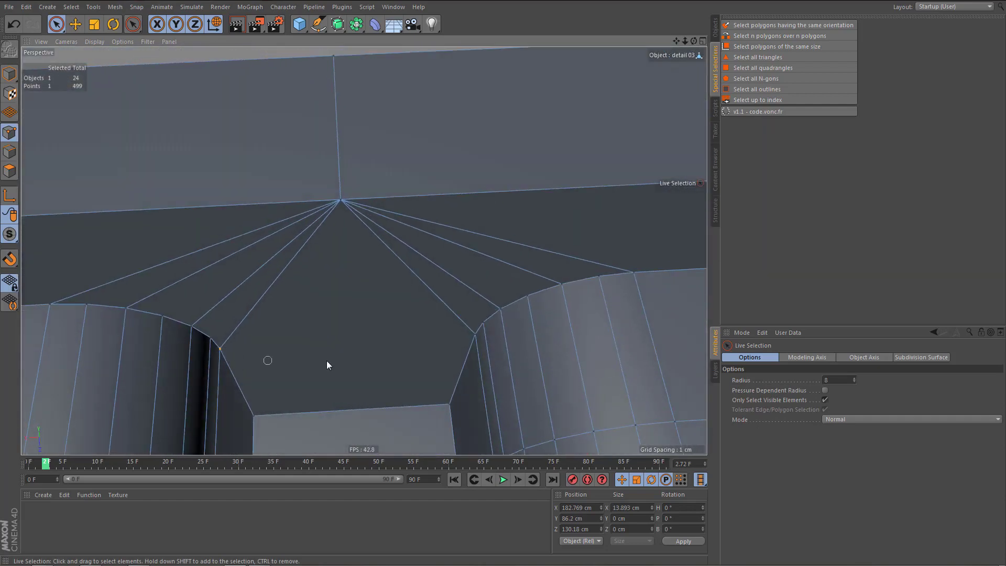
pyautogui.keyDown('shift'); pyautogui.click(476, 336); pyautogui.keyUp('shift')
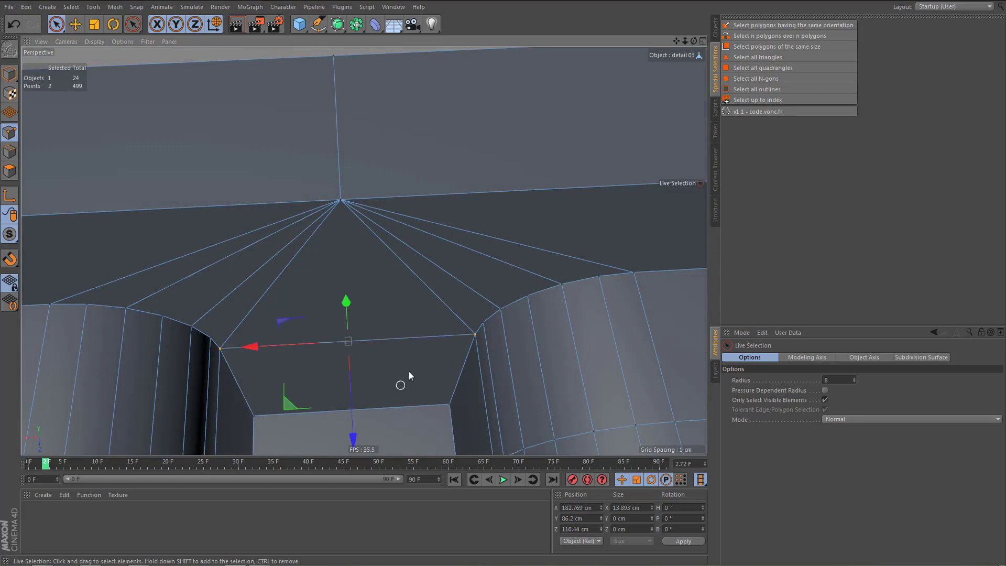
pyautogui.press('Return')
pyautogui.press('Return')
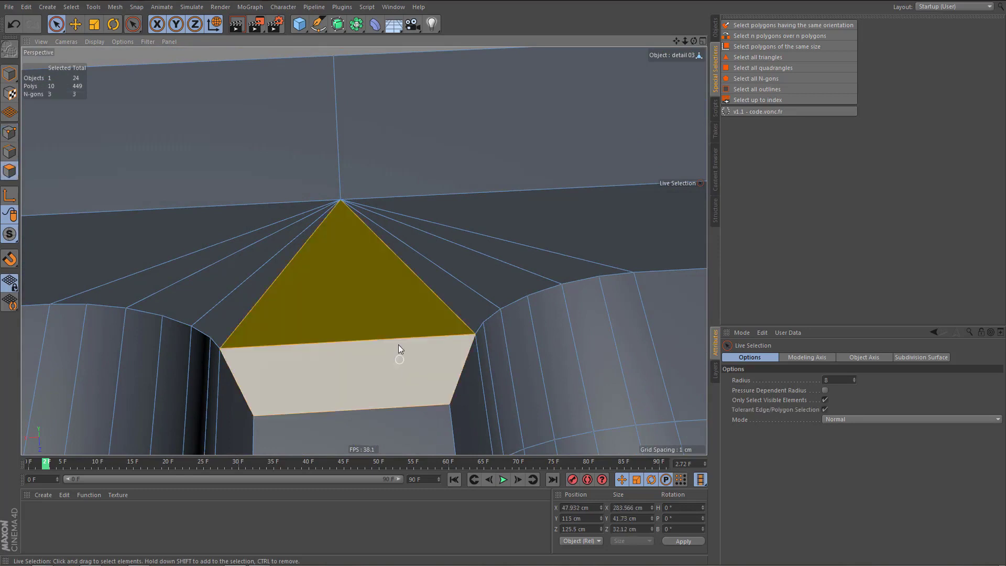
# - Select the parallel edges along both pocket side walls and the pocket floor, and connect them through their midpoints
pyautogui.press('Return')
pyautogui.press('Return')
pyautogui.click(365, 337)
pyautogui.keyDown('shift'); pyautogui.click(381, 408); pyautogui.keyUp('shift')
pyautogui.keyDown('alt'); pyautogui.moveTo(393, 401); pyautogui.dragTo(347, 425); pyautogui.keyUp('alt')
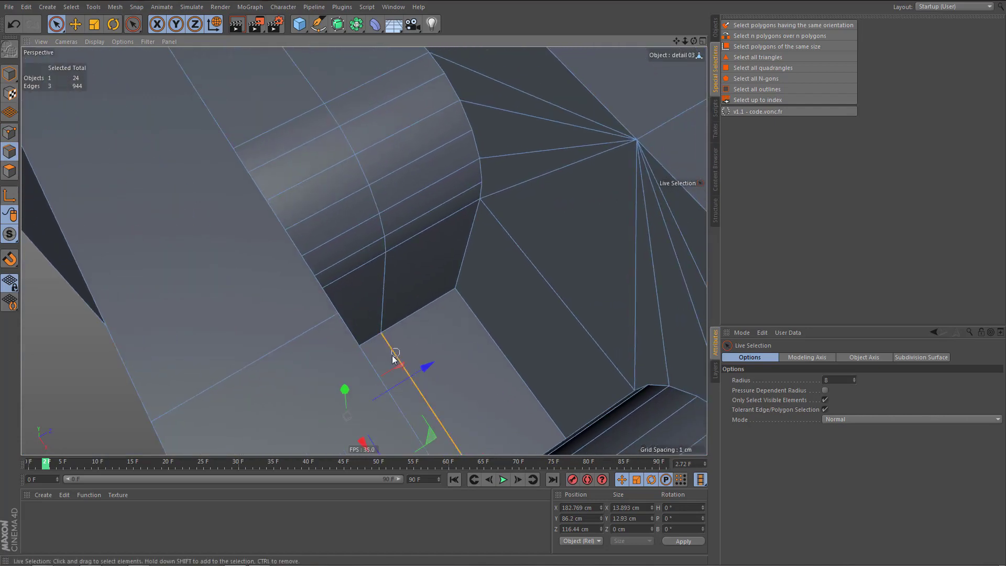
pyautogui.press('m')
pyautogui.press('m')
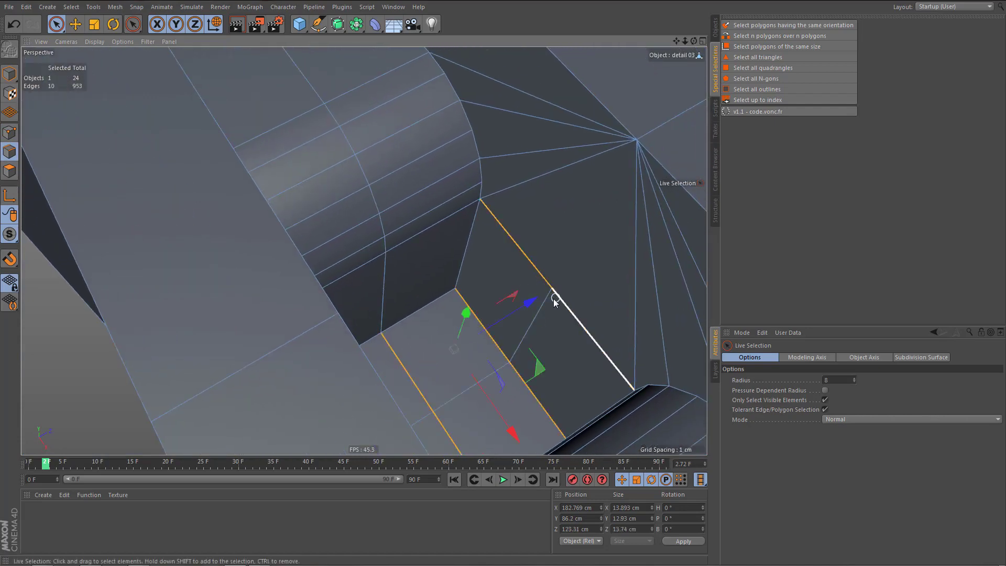
# - Move the midpoints of the new cross edges on both pocket side walls down to about Y 81.2 cm
pyautogui.press('Return')
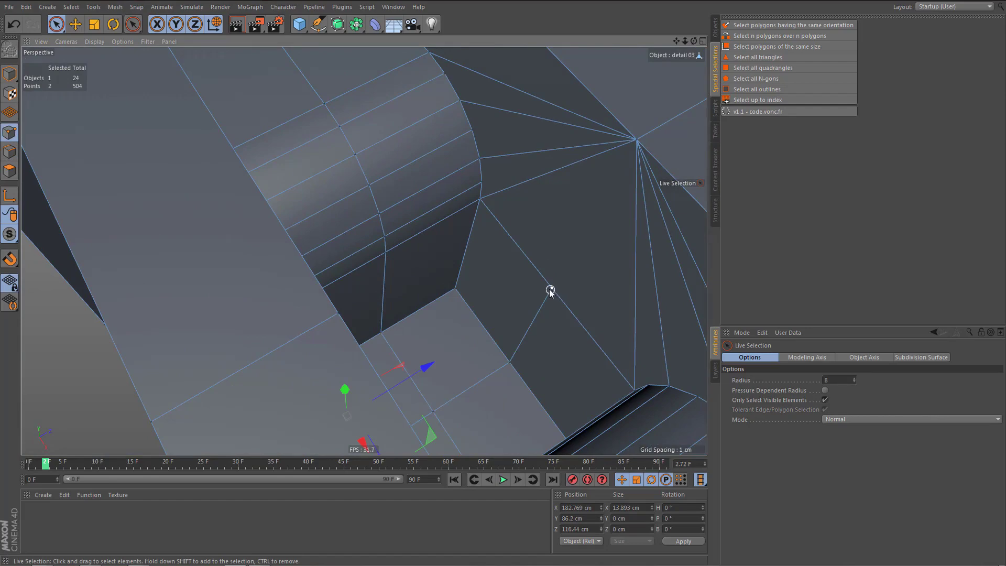
pyautogui.click(551, 290)
pyautogui.keyDown('alt'); pyautogui.moveTo(493, 347); pyautogui.dragTo(384, 346); pyautogui.keyUp('alt')
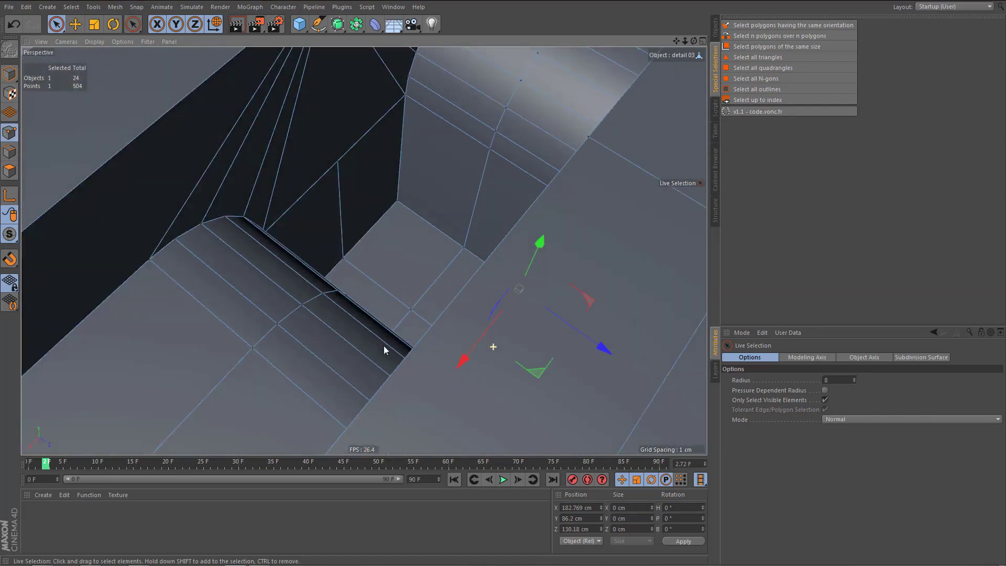
pyautogui.keyDown('shift'); pyautogui.click(339, 165); pyautogui.keyUp('shift')
pyautogui.moveTo(435, 174); pyautogui.dragTo(450, 216)
pyautogui.keyDown('alt'); pyautogui.moveTo(373, 236); pyautogui.dragTo(322, 278); pyautogui.keyUp('alt')
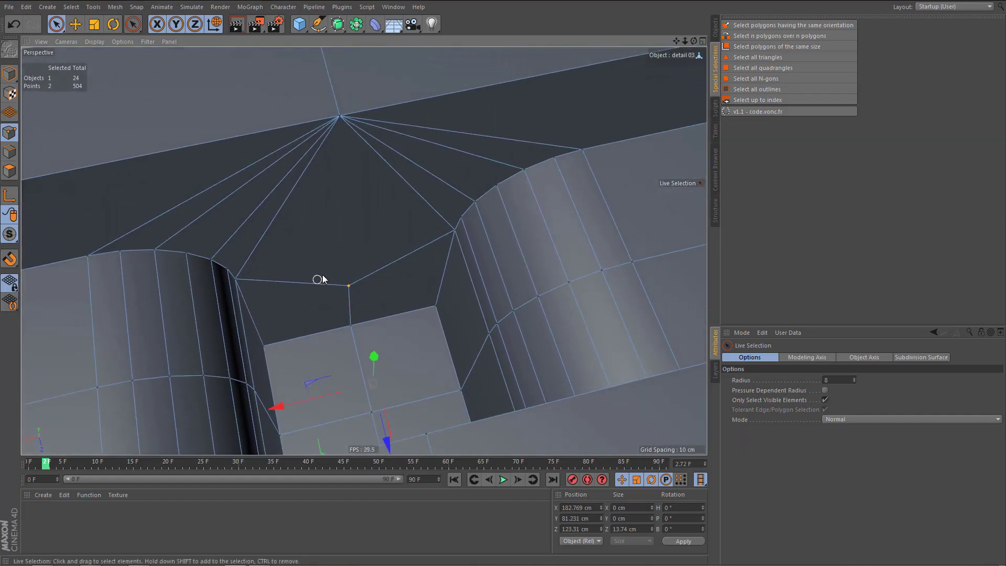
# - Clear the point selection, select all remaining n-gons in polygon mode and examine where they lie along the panel
pyautogui.keyDown('alt'); pyautogui.moveTo(322, 276); pyautogui.dragTo(262, 335, button='right'); pyautogui.keyUp('alt')
pyautogui.press('Return')
pyautogui.hotkey('ctrl', 'shift', 'a')
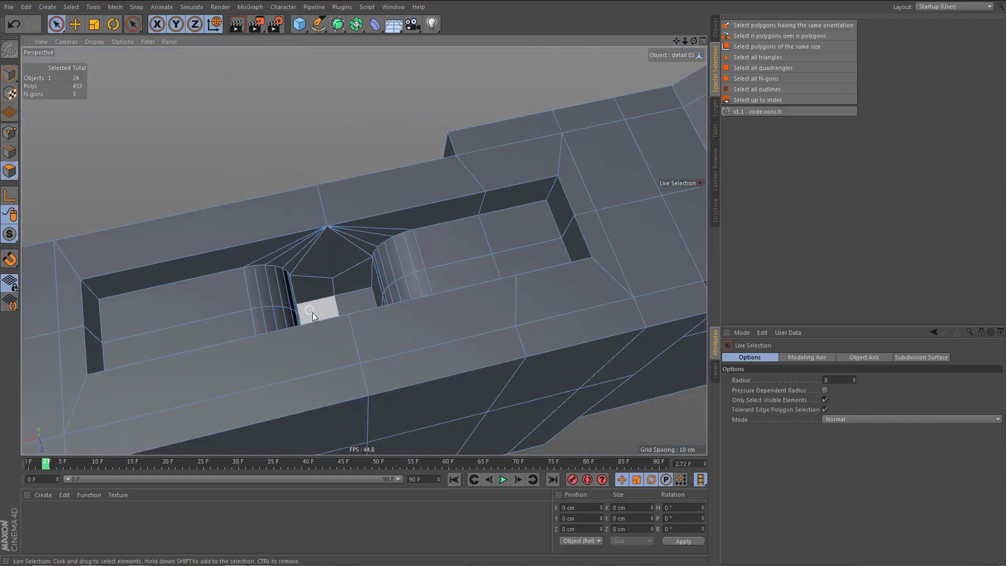
pyautogui.click(773, 79)
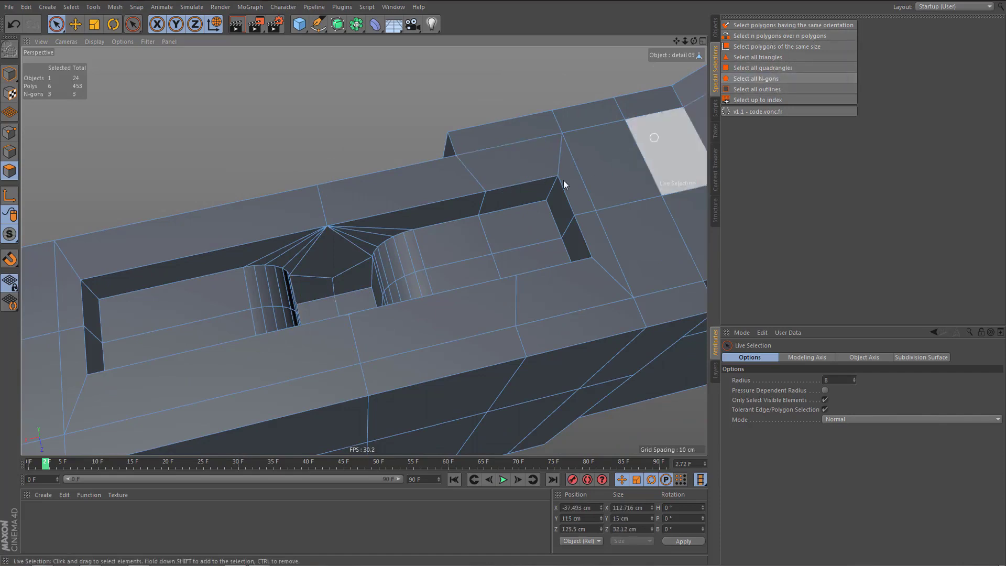
pyautogui.keyDown('alt'); pyautogui.moveTo(514, 199); pyautogui.dragTo(398, 282, button='right'); pyautogui.keyUp('alt')
pyautogui.keyDown('alt'); pyautogui.moveTo(608, 225); pyautogui.dragTo(408, 301, button='middle'); pyautogui.keyUp('alt')
pyautogui.keyDown('alt'); pyautogui.moveTo(444, 272); pyautogui.dragTo(409, 233); pyautogui.keyUp('alt')
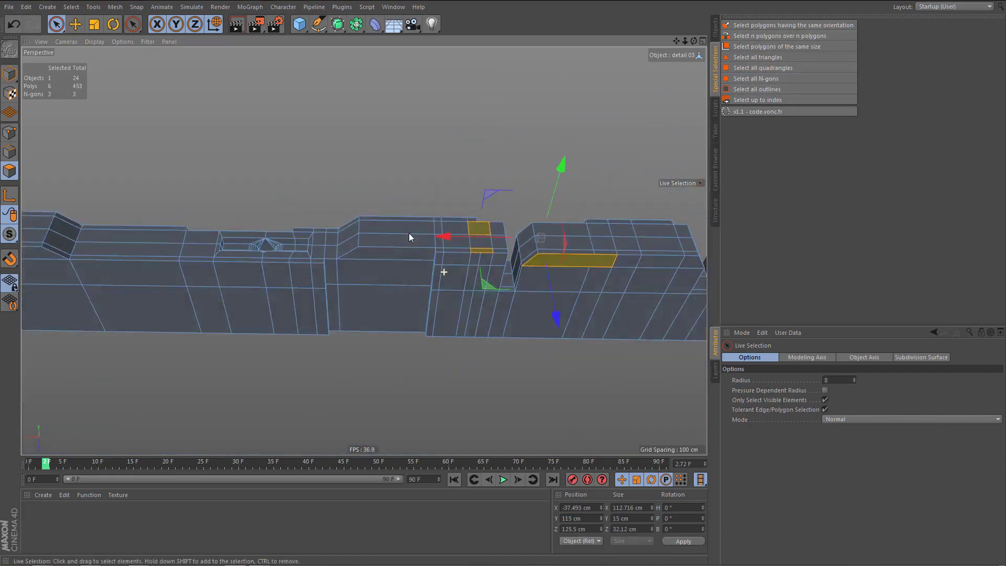
pyautogui.keyDown('alt'); pyautogui.moveTo(513, 263); pyautogui.dragTo(669, 269); pyautogui.keyUp('alt')
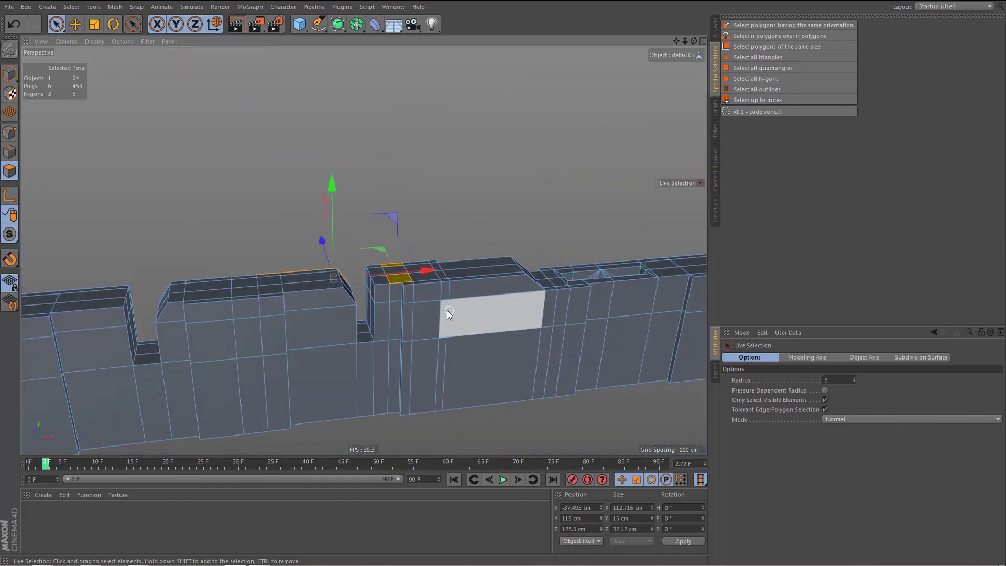
pyautogui.scroll(8, 448, 311)
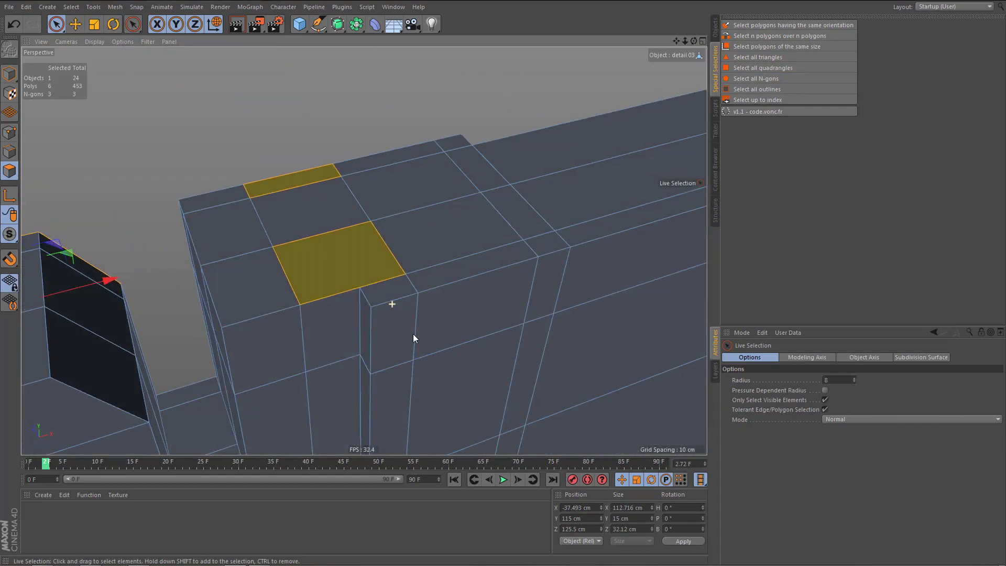
pyautogui.keyDown('alt'); pyautogui.moveTo(413, 334); pyautogui.dragTo(372, 328); pyautogui.keyUp('alt')
pyautogui.keyDown('alt'); pyautogui.moveTo(426, 299); pyautogui.dragTo(367, 351, button='right'); pyautogui.keyUp('alt')
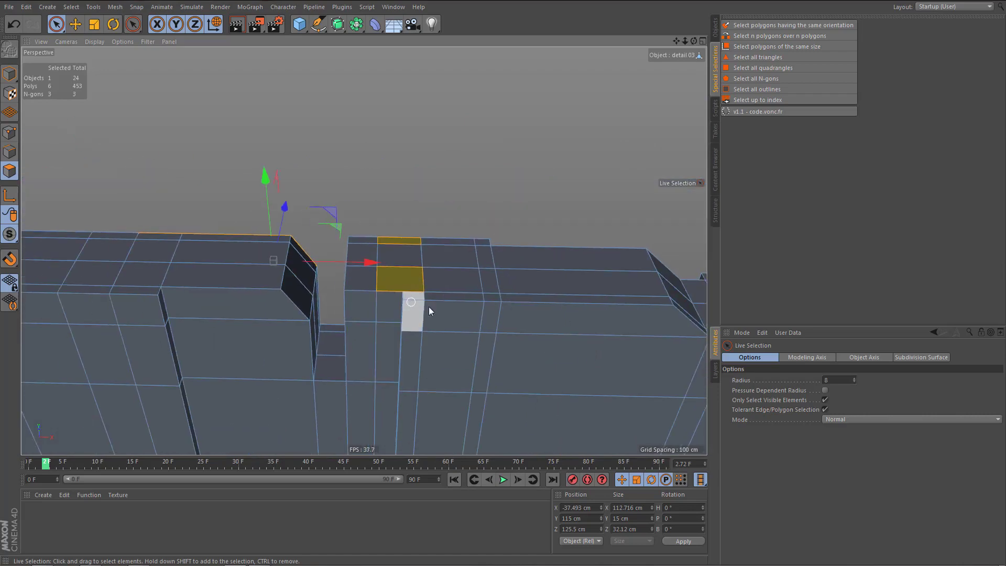
pyautogui.keyDown('alt'); pyautogui.moveTo(429, 311); pyautogui.dragTo(463, 265); pyautogui.keyUp('alt')
# - Switch to the top view and compare the selected n-gons with the round holes in the reference image
pyautogui.middleClick(463, 287)
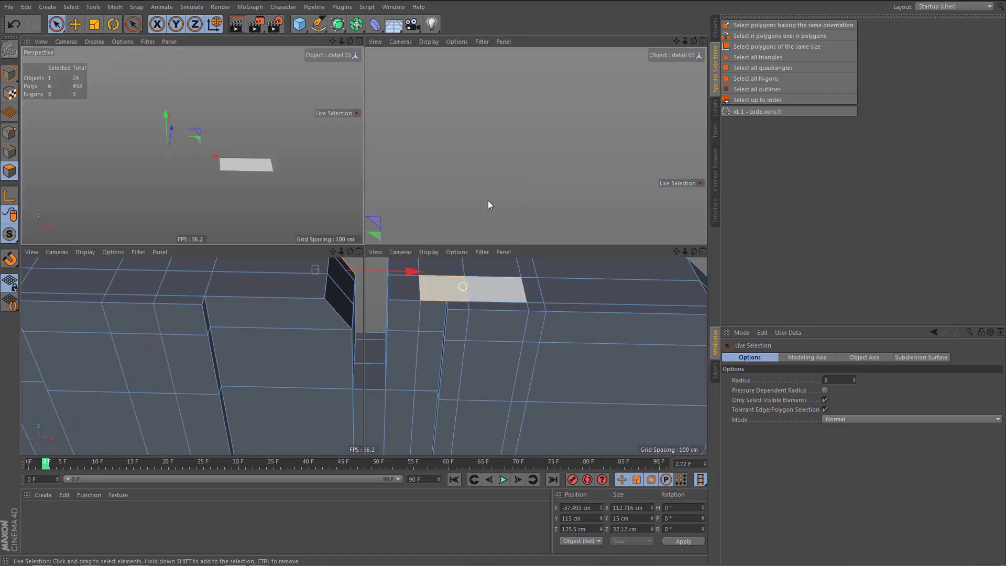
pyautogui.middleClick(489, 200)
pyautogui.keyDown('alt'); pyautogui.moveTo(442, 266); pyautogui.dragTo(437, 269, button='right'); pyautogui.keyUp('alt')
pyautogui.keyDown('alt'); pyautogui.moveTo(364, 250); pyautogui.dragTo(521, 287, button='middle'); pyautogui.keyUp('alt')
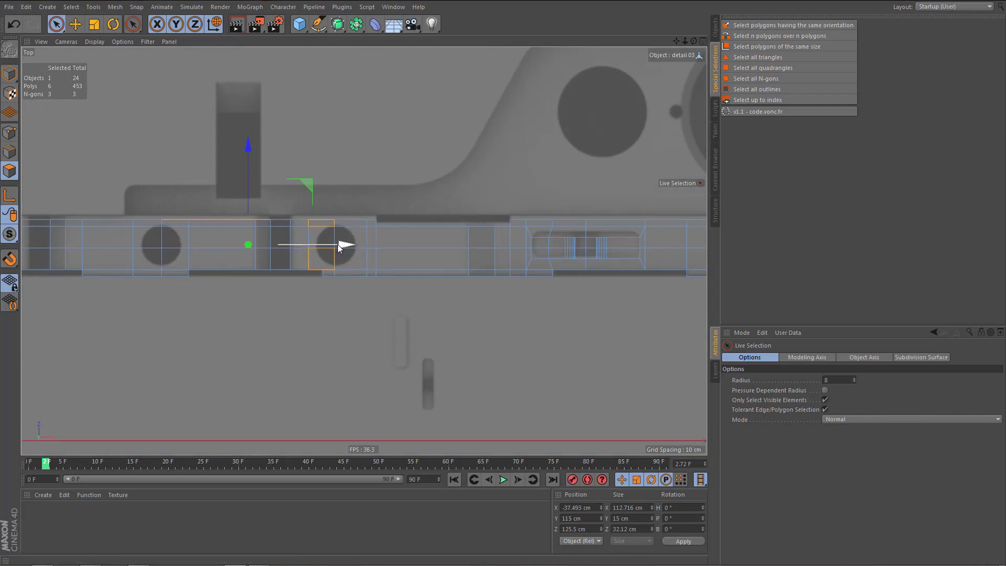
pyautogui.scroll(3, 322, 265)
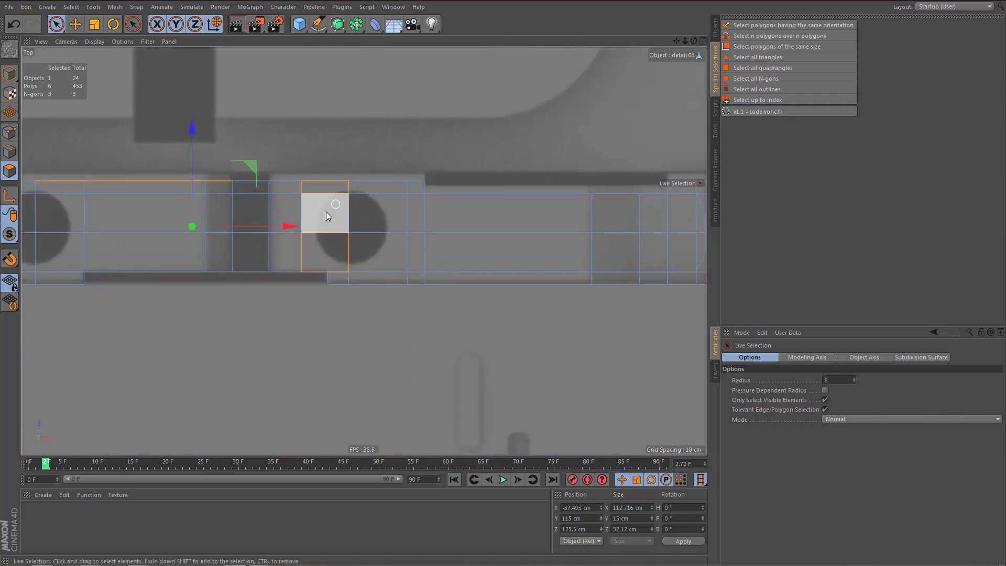
pyautogui.keyDown('alt'); pyautogui.moveTo(342, 230); pyautogui.dragTo(517, 266, button='middle'); pyautogui.keyUp('alt')
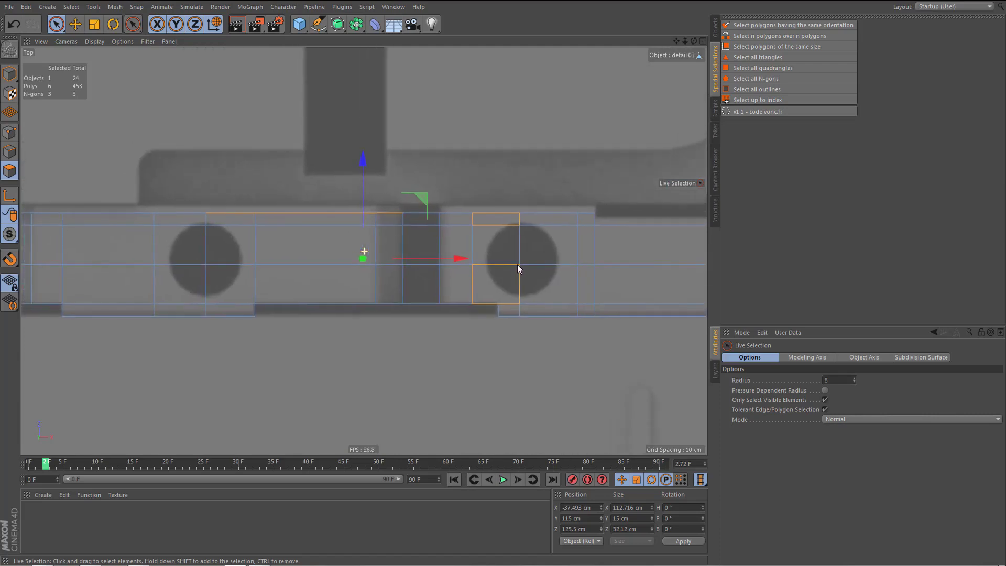
# - Connect the point on the middle block's upper front edge to the open edge end directly below it
pyautogui.middleClick(299, 219)
pyautogui.middleClick(216, 153)
pyautogui.keyDown('alt'); pyautogui.moveTo(264, 222); pyautogui.dragTo(420, 320); pyautogui.keyUp('alt')
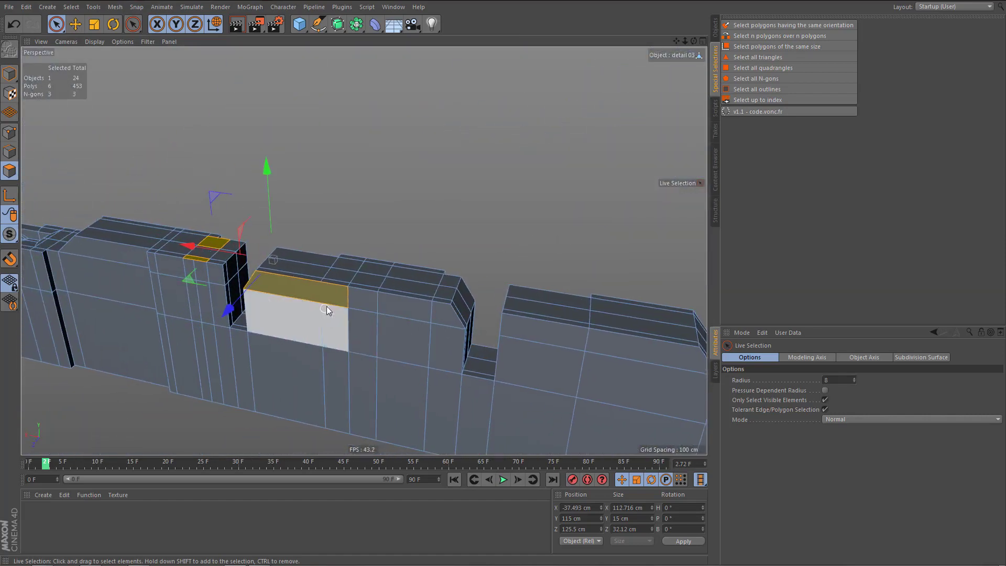
pyautogui.keyDown('alt'); pyautogui.moveTo(328, 307); pyautogui.dragTo(393, 294); pyautogui.keyUp('alt')
pyautogui.keyDown('alt'); pyautogui.moveTo(317, 292); pyautogui.dragTo(461, 281, button='right'); pyautogui.keyUp('alt')
pyautogui.press('Tab')
pyautogui.press('w')
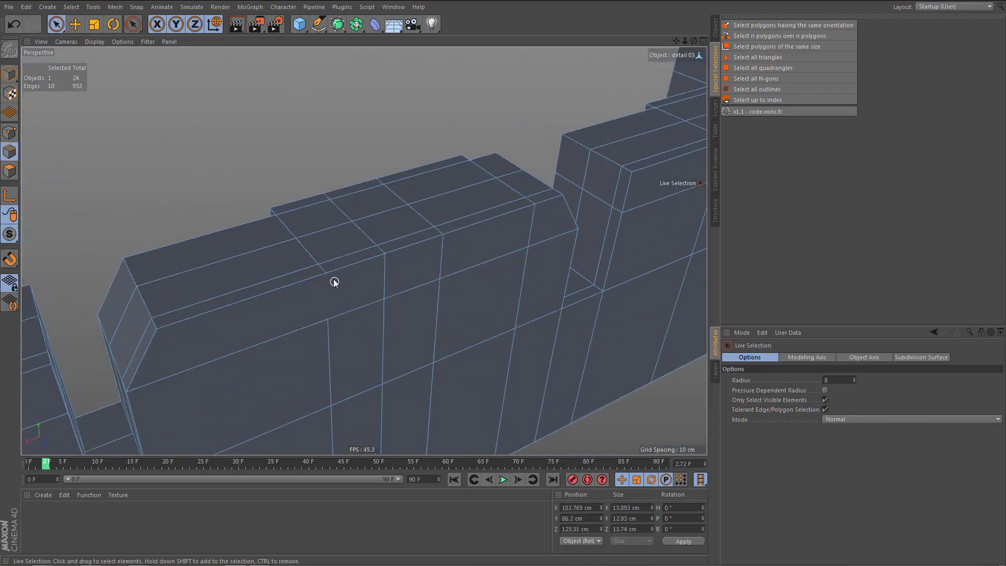
pyautogui.press('q')
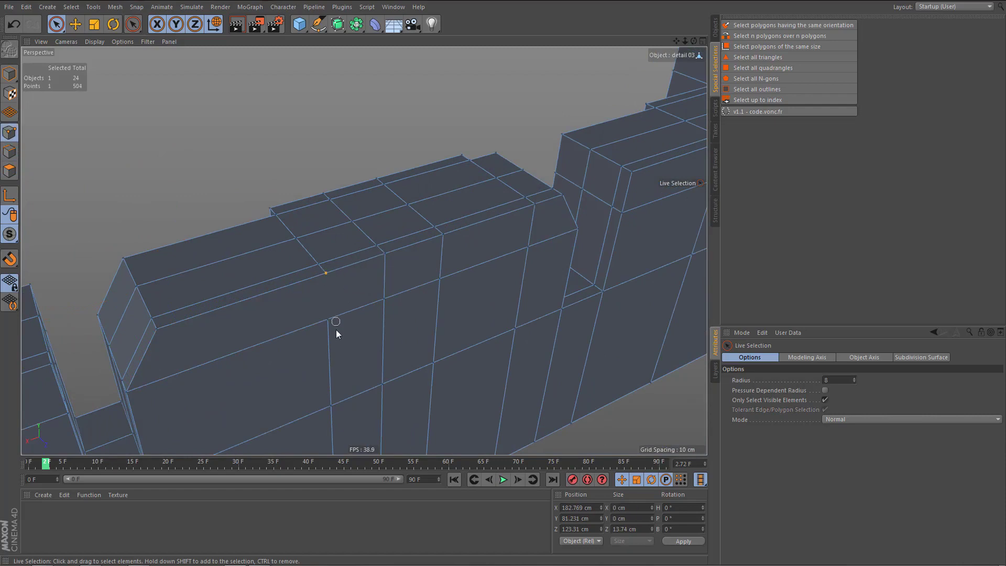
pyautogui.press('m')
pyautogui.press('m')
pyautogui.click(299, 357)
# - Compare the notches on both sides of the middle block with the reference image in the top view
pyautogui.keyDown('alt'); pyautogui.moveTo(308, 326); pyautogui.dragTo(280, 362, button='right'); pyautogui.keyUp('alt')
pyautogui.keyDown('alt'); pyautogui.moveTo(280, 362); pyautogui.dragTo(311, 307, button='middle'); pyautogui.keyUp('alt')
pyautogui.moveTo(310, 307)
pyautogui.keyDown('alt'); pyautogui.mouseDown()
pyautogui.moveTo(323, 309)
pyautogui.moveTo(294, 310)
pyautogui.mouseUp(); pyautogui.keyUp('alt')
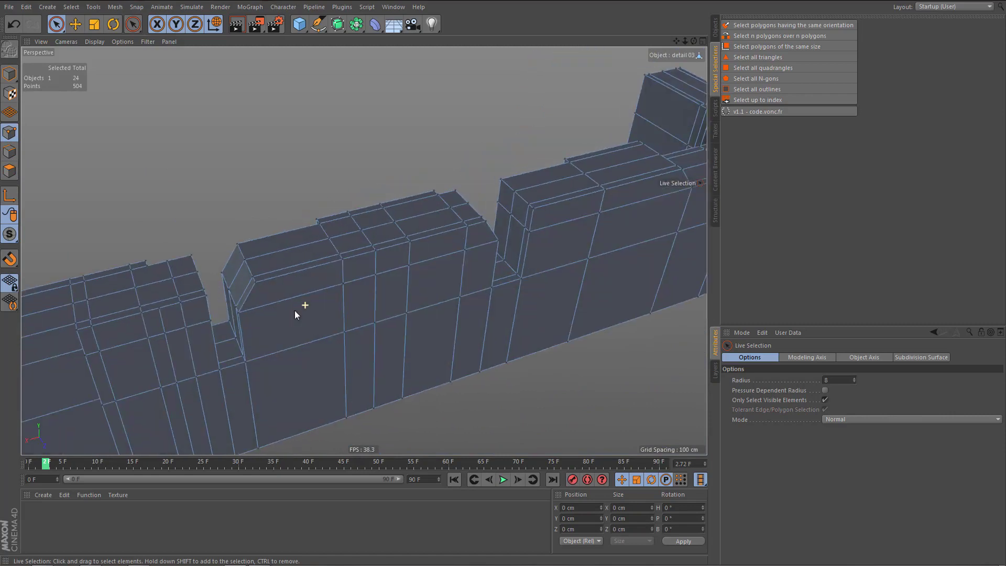
pyautogui.middleClick(393, 299)
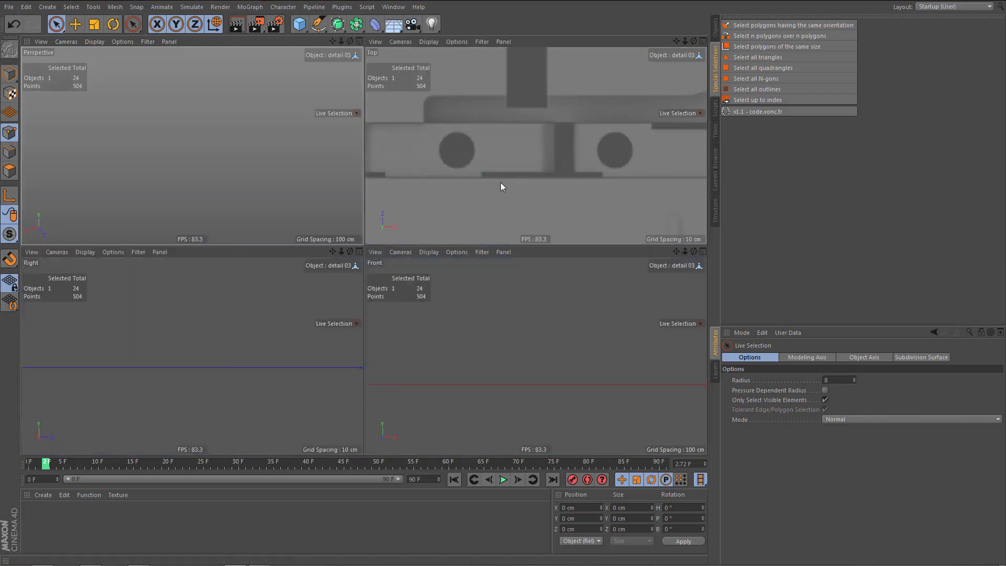
pyautogui.middleClick(476, 214)
pyautogui.keyDown('alt'); pyautogui.moveTo(407, 313); pyautogui.dragTo(414, 314, button='right'); pyautogui.keyUp('alt')
pyautogui.keyDown('alt'); pyautogui.moveTo(414, 313); pyautogui.dragTo(433, 326, button='middle'); pyautogui.keyUp('alt')
pyautogui.moveTo(396, 269); pyautogui.dragTo(285, 259)
pyautogui.middleClick(332, 251)
pyautogui.middleClick(270, 157)
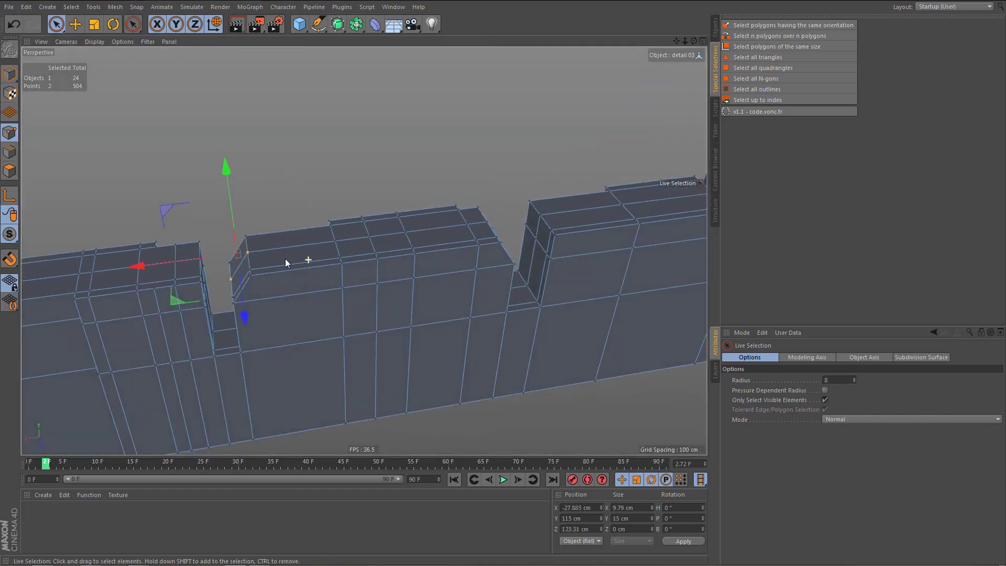
# - Select the upper corner edges on the outer walls of both notches and check them against the top reference
pyautogui.keyDown('alt'); pyautogui.moveTo(186, 275); pyautogui.dragTo(213, 300); pyautogui.keyUp('alt')
pyautogui.press('Return')
pyautogui.doubleClick(224, 283)
pyautogui.press('e')
pyautogui.scroll(-3, 214, 301)
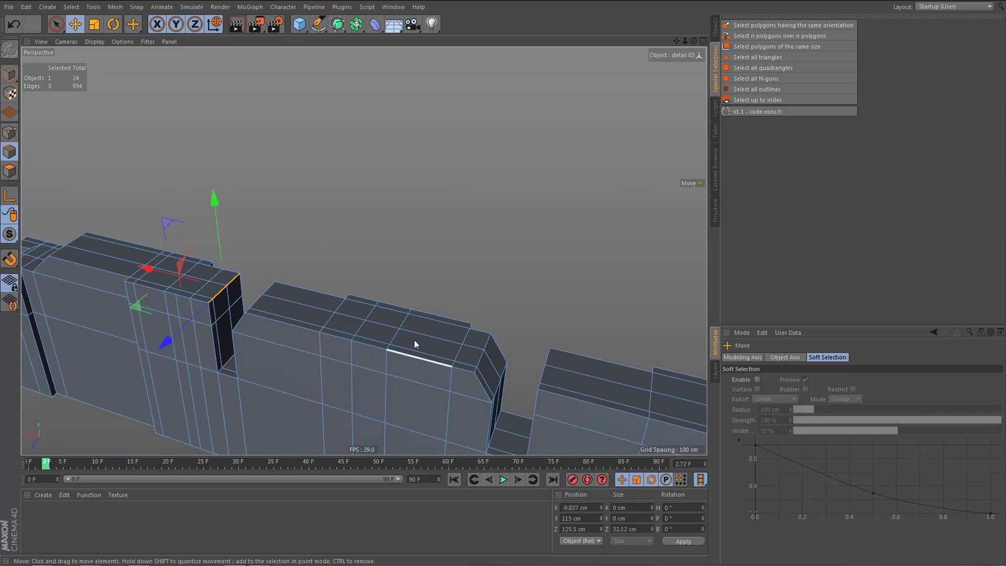
pyautogui.keyDown('alt'); pyautogui.moveTo(414, 344); pyautogui.dragTo(445, 352); pyautogui.keyUp('alt')
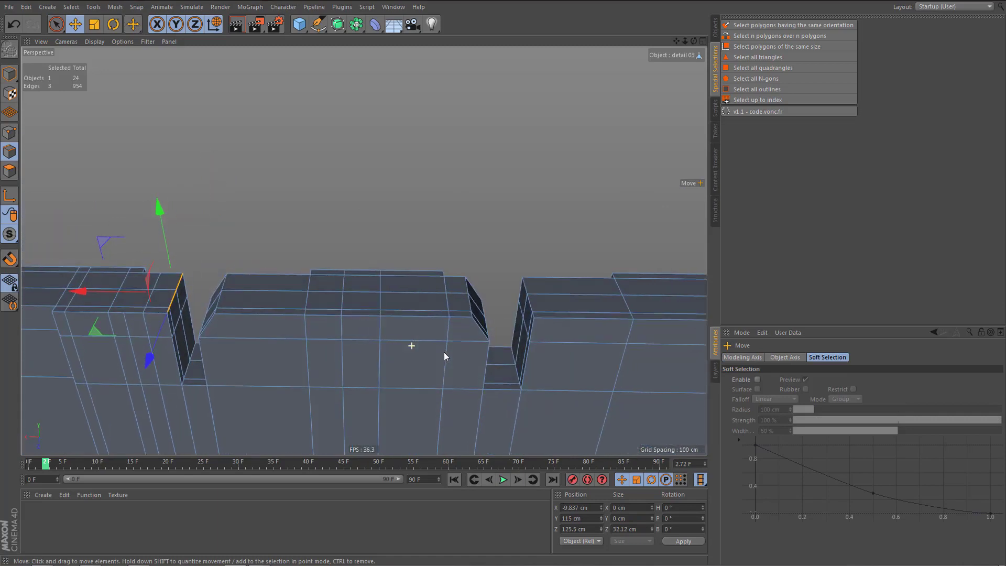
pyautogui.keyDown('shift'); pyautogui.doubleClick(530, 304); pyautogui.keyUp('shift')
pyautogui.middleClick(370, 321)
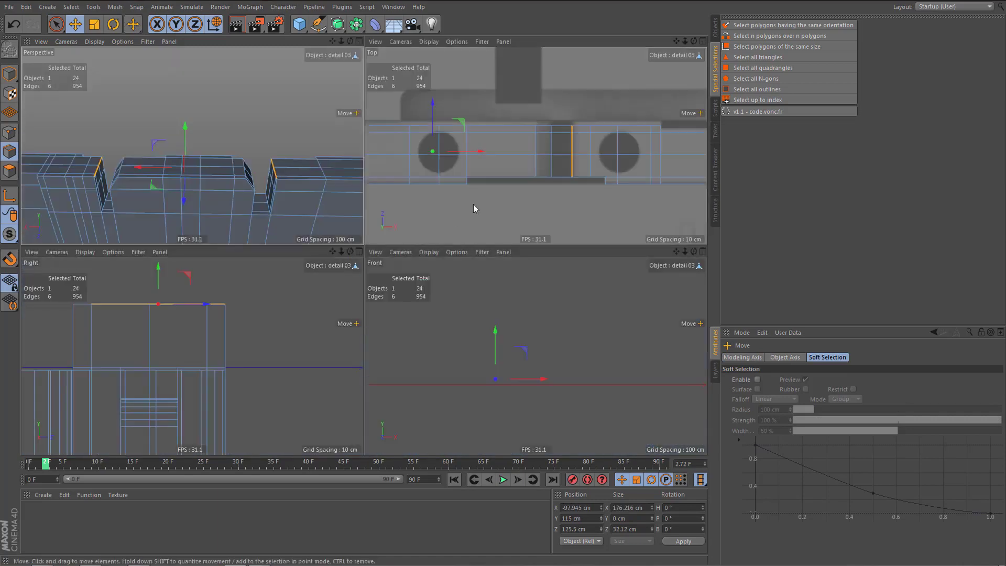
pyautogui.middleClick(473, 205)
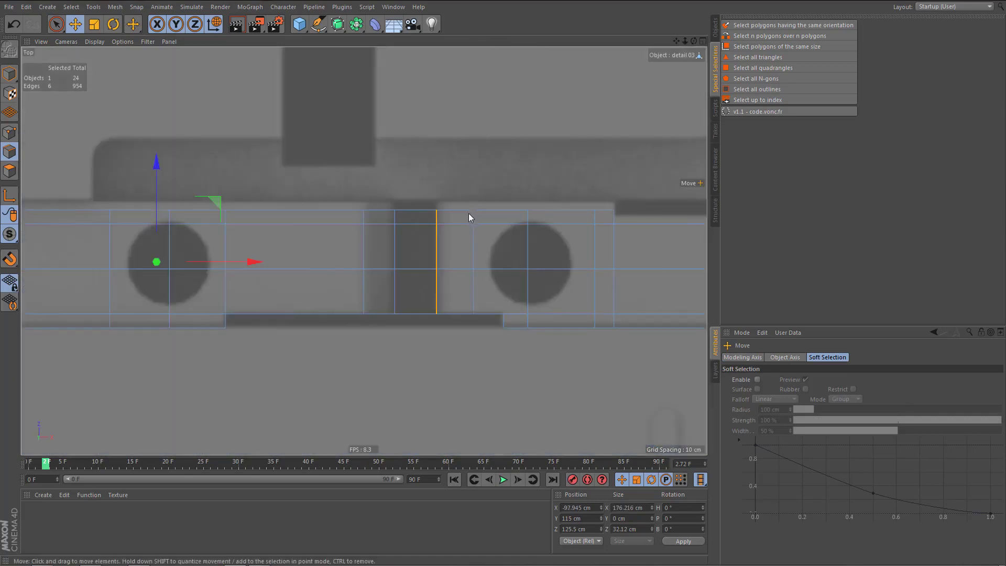
pyautogui.middleClick(453, 254)
pyautogui.middleClick(235, 190)
pyautogui.keyDown('alt'); pyautogui.moveTo(375, 289); pyautogui.dragTo(394, 278); pyautogui.keyUp('alt')
# - Bevel the selected corner edges with a 15.9 cm offset, 5 subdivisions and a round shape, and clear the selection
pyautogui.press('m')
pyautogui.press('s')
pyautogui.keyDown('alt'); pyautogui.moveTo(350, 311); pyautogui.dragTo(388, 299, button='middle'); pyautogui.keyUp('alt')
pyautogui.keyDown('alt'); pyautogui.moveTo(320, 317); pyautogui.dragTo(350, 279, button='middle'); pyautogui.keyUp('alt')
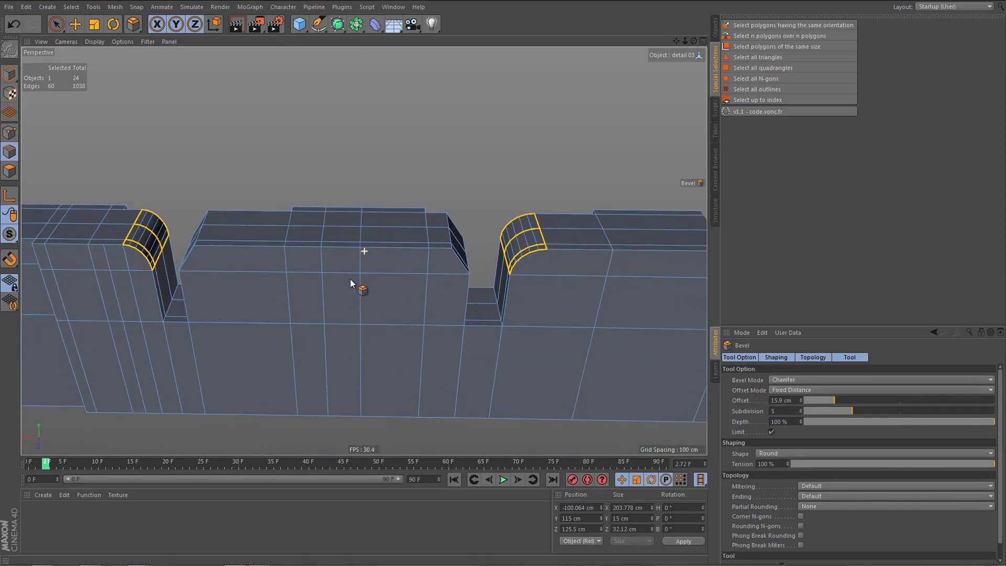
pyautogui.hotkey('ctrl', 'shift', 'a')
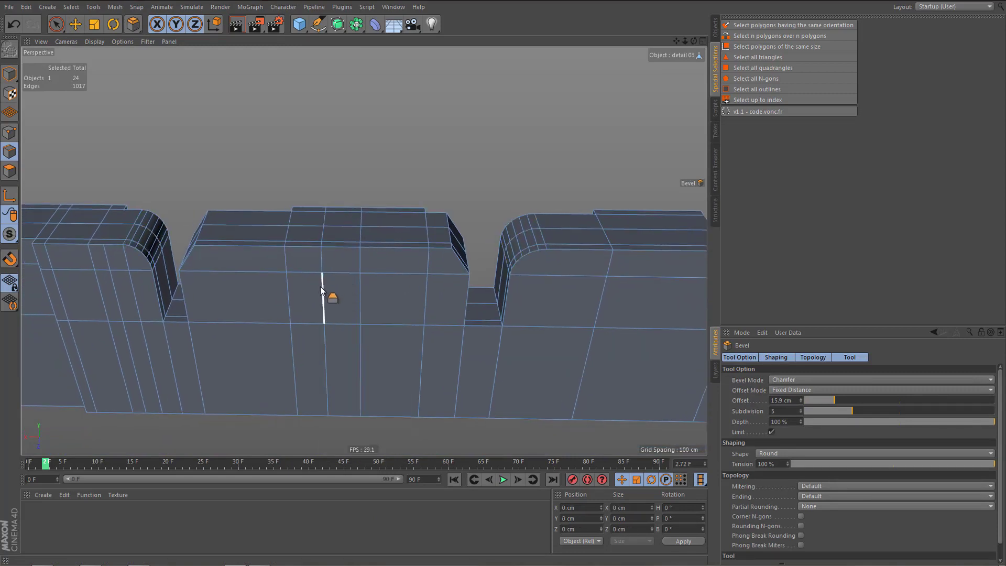
# - Select the n-gons on both side faces of the first rounded corner and apply Remove N-gons to them
pyautogui.keyDown('alt'); pyautogui.moveTo(262, 312); pyautogui.dragTo(377, 318, button='middle'); pyautogui.keyUp('alt')
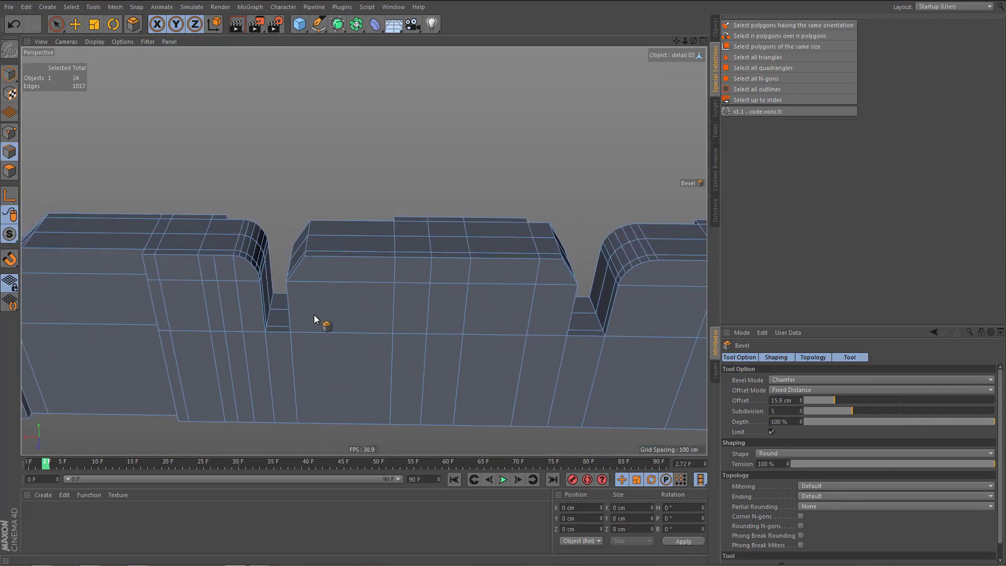
pyautogui.press('Return')
pyautogui.scroll(3, 230, 284)
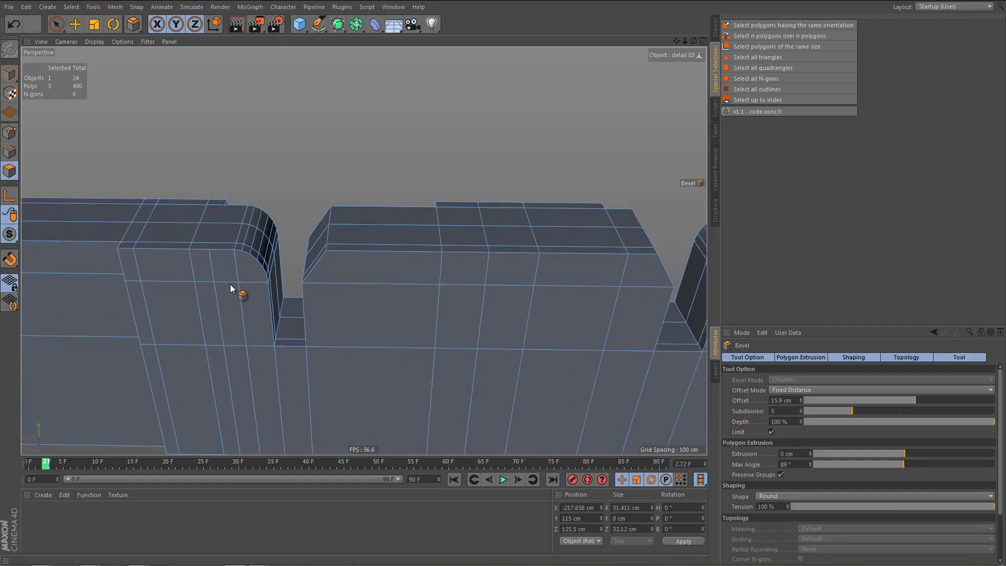
pyautogui.press('e')
pyautogui.click(246, 274)
pyautogui.keyDown('alt'); pyautogui.moveTo(269, 287); pyautogui.dragTo(79, 273); pyautogui.keyUp('alt')
pyautogui.keyDown('shift'); pyautogui.click(248, 316); pyautogui.keyUp('shift')
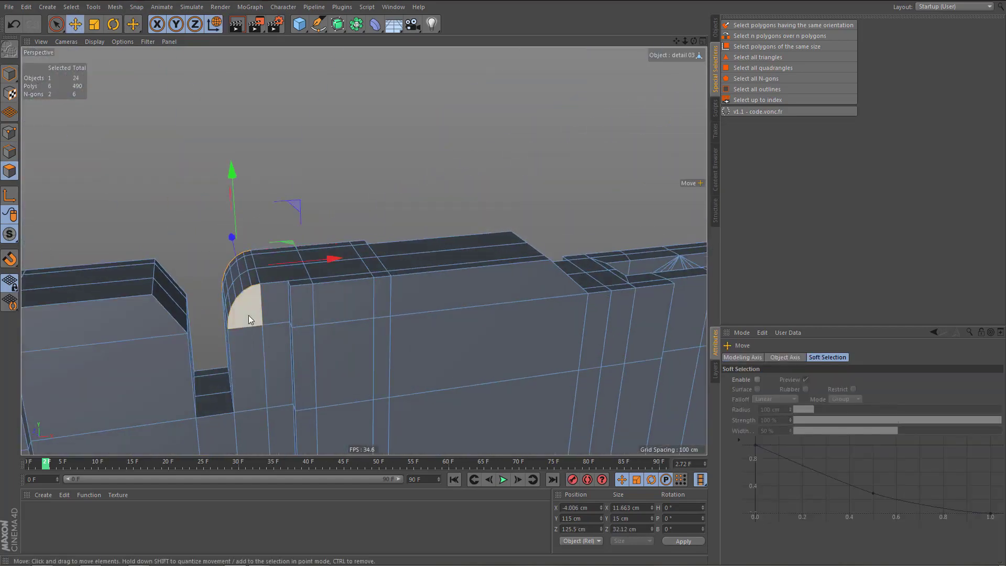
pyautogui.rightClick(335, 370)
pyautogui.click(381, 548)
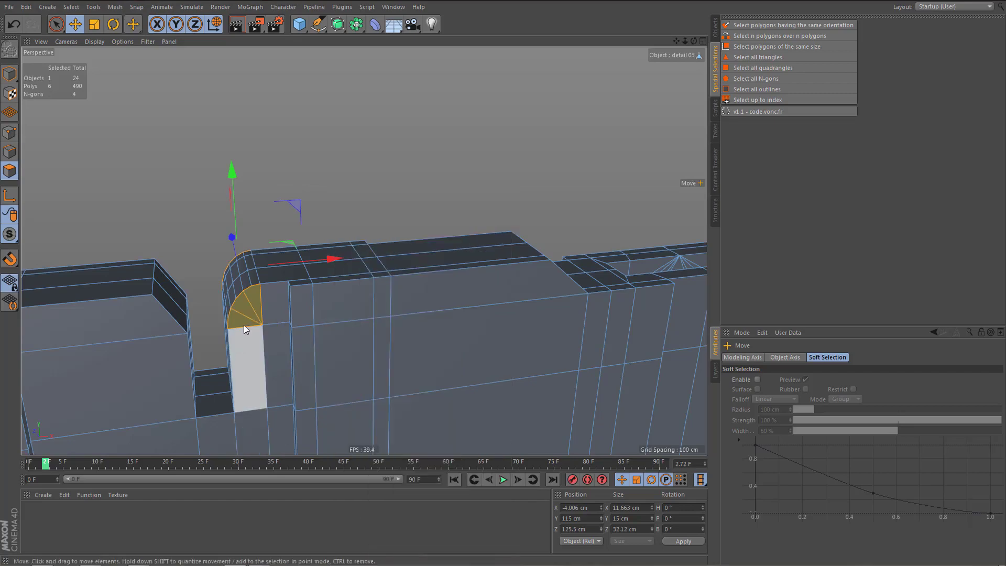
# - Examine the second rounded corner and locate its adjoining top face in the top view
pyautogui.keyDown('alt'); pyautogui.moveTo(243, 325); pyautogui.dragTo(462, 302); pyautogui.keyUp('alt')
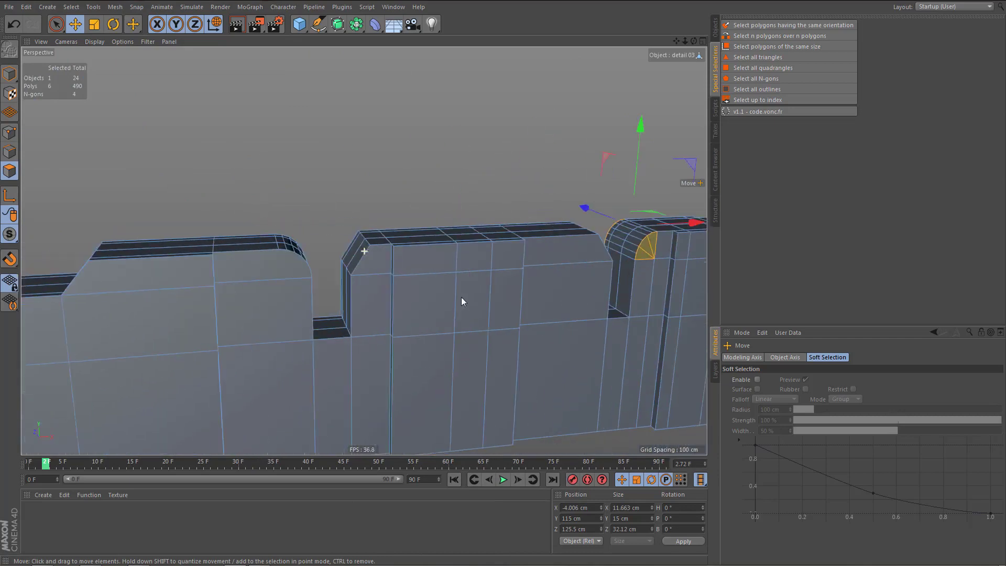
pyautogui.keyDown('alt'); pyautogui.moveTo(462, 298); pyautogui.dragTo(478, 297, button='middle'); pyautogui.keyUp('alt')
pyautogui.keyDown('alt'); pyautogui.moveTo(285, 316); pyautogui.dragTo(300, 300); pyautogui.keyUp('alt')
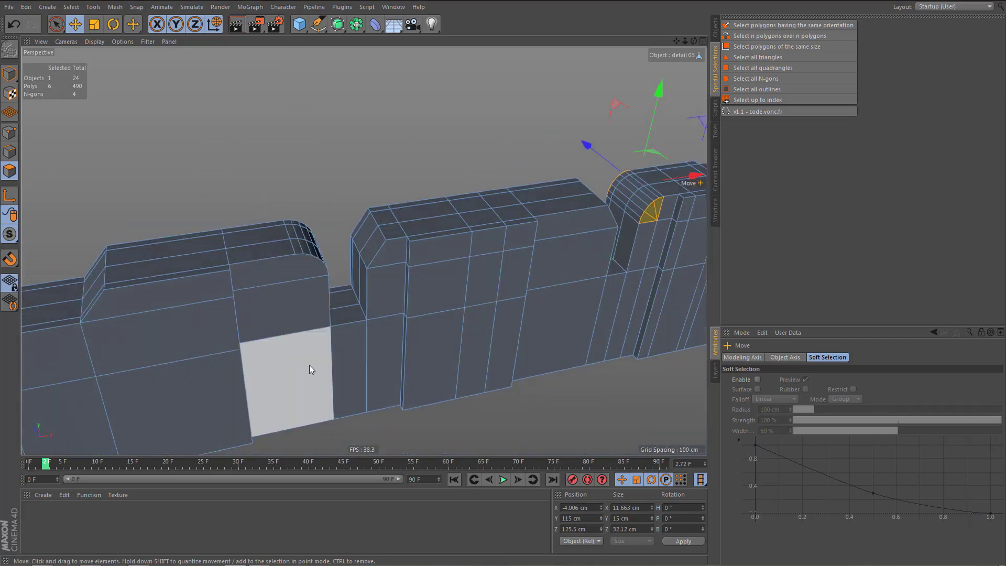
pyautogui.middleClick(292, 258)
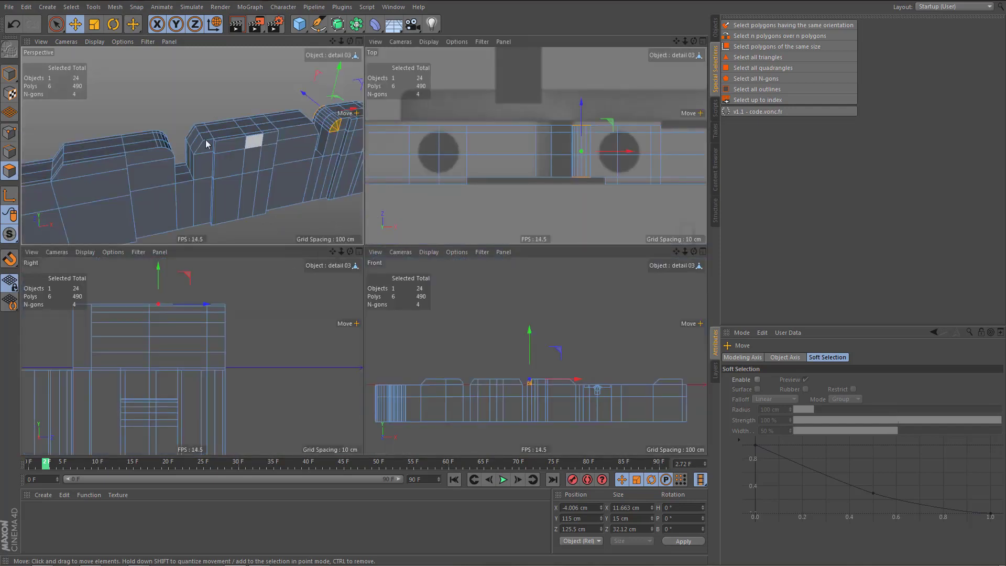
pyautogui.click(154, 139)
pyautogui.middleClick(415, 220)
pyautogui.keyDown('alt'); pyautogui.moveTo(394, 227); pyautogui.dragTo(378, 243, button='right'); pyautogui.keyUp('alt')
pyautogui.keyDown('alt'); pyautogui.moveTo(433, 259); pyautogui.dragTo(640, 266, button='middle'); pyautogui.keyUp('alt')
pyautogui.keyDown('alt'); pyautogui.moveTo(296, 277); pyautogui.dragTo(363, 295, button='middle'); pyautogui.keyUp('alt')
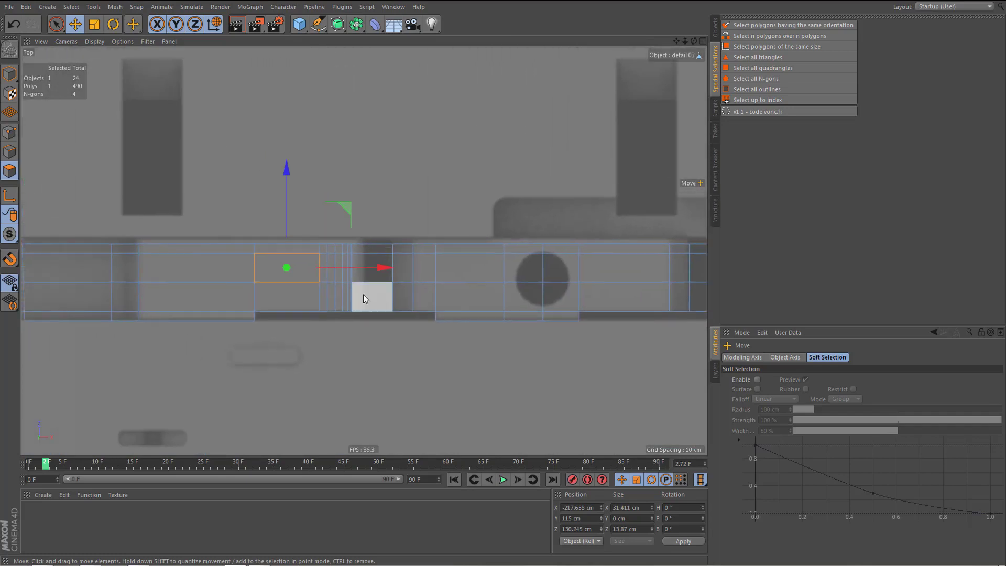
# - Line-cut straight from the second rounded corner's inner edge line across the remaining top strip to past the panel's edge
pyautogui.press('k')
pyautogui.press('k')
pyautogui.scroll(3, 322, 240)
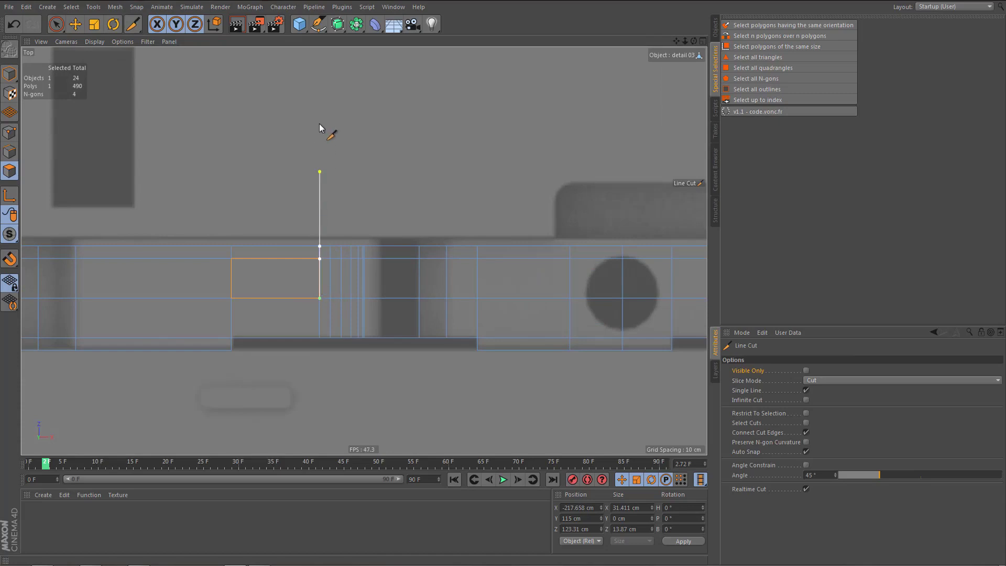
pyautogui.press('space')
pyautogui.press('space')
pyautogui.press('space')
pyautogui.middleClick(296, 269)
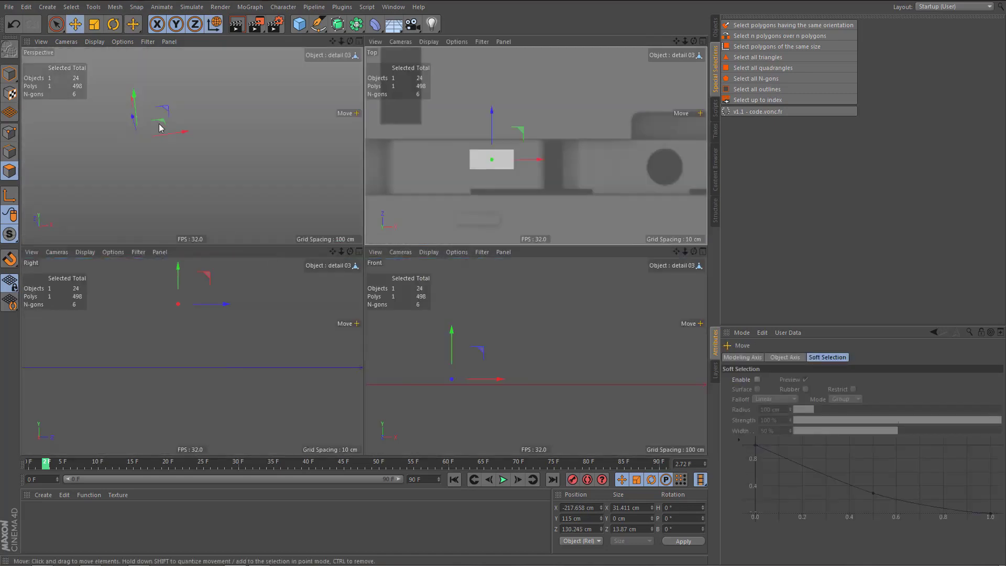
pyautogui.middleClick(162, 129)
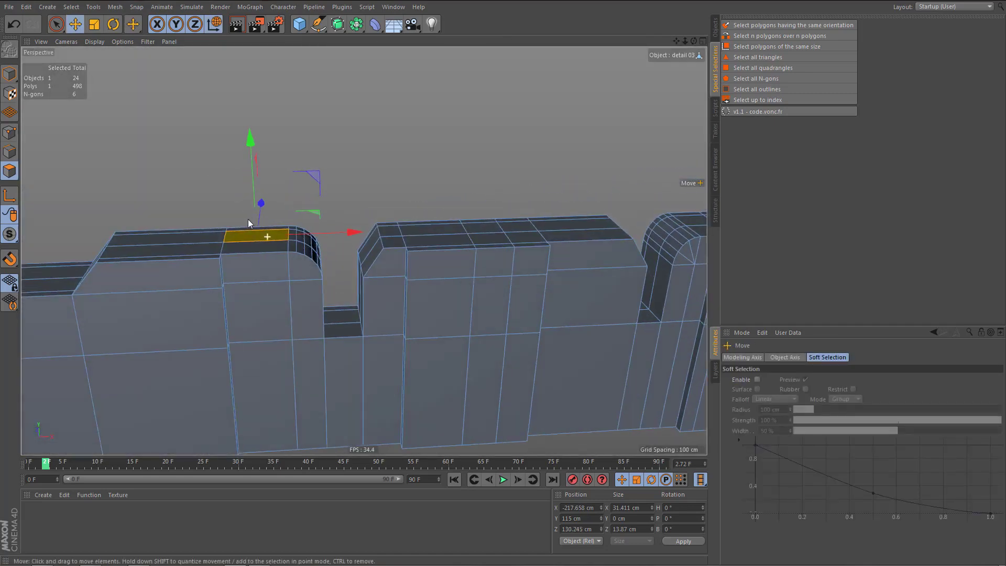
# - Select the n-gons on both side faces of the second rounded corner and apply Remove N-gons to them
pyautogui.click(298, 272)
pyautogui.keyDown('alt'); pyautogui.moveTo(298, 272); pyautogui.dragTo(184, 297); pyautogui.keyUp('alt')
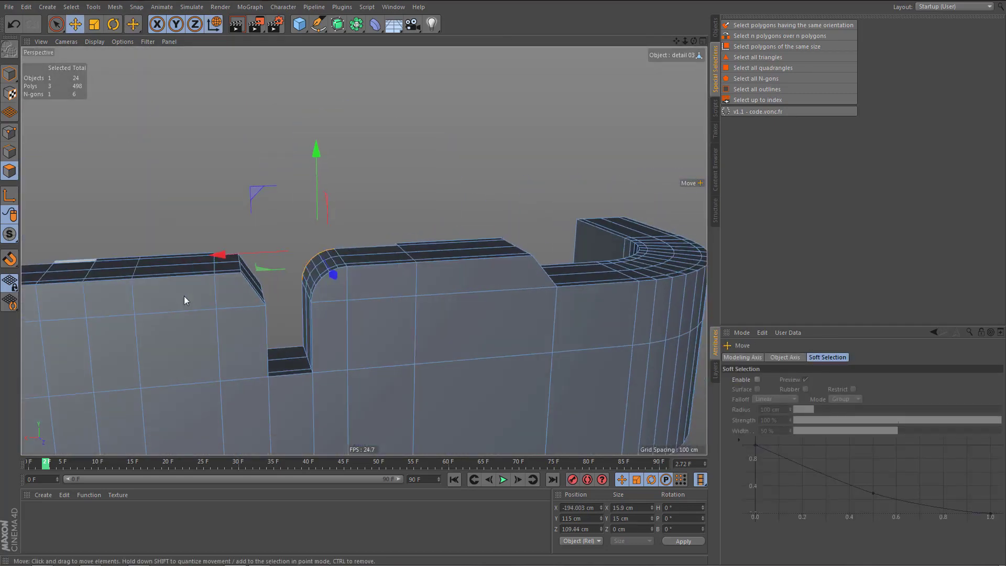
pyautogui.keyDown('shift'); pyautogui.click(319, 296); pyautogui.keyUp('shift')
pyautogui.rightClick(408, 320)
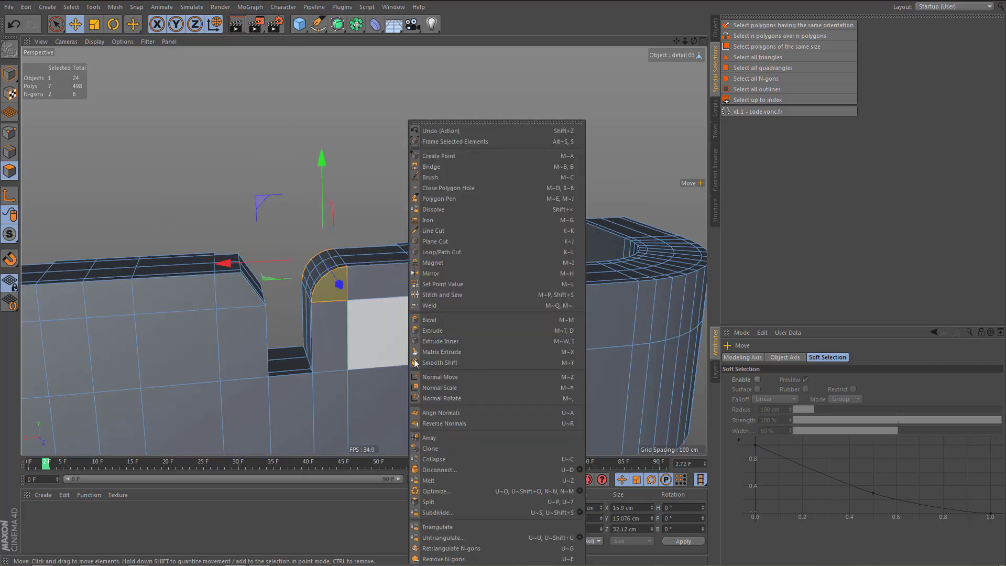
pyautogui.click(464, 559)
# - Examine the triangulation on both side faces of the second rounded corner
pyautogui.scroll(5, 417, 283)
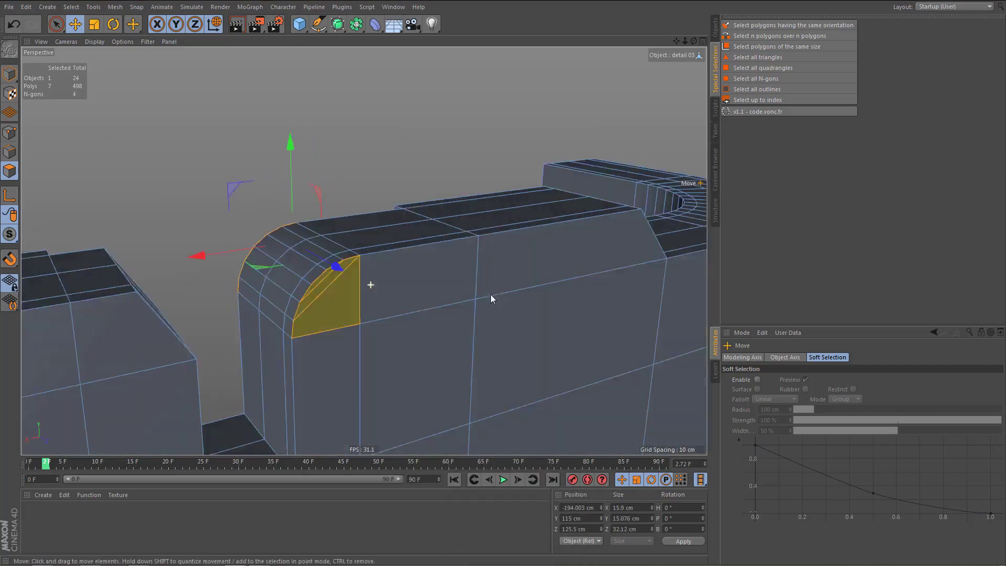
pyautogui.keyDown('alt'); pyautogui.moveTo(492, 299); pyautogui.dragTo(581, 298); pyautogui.keyUp('alt')
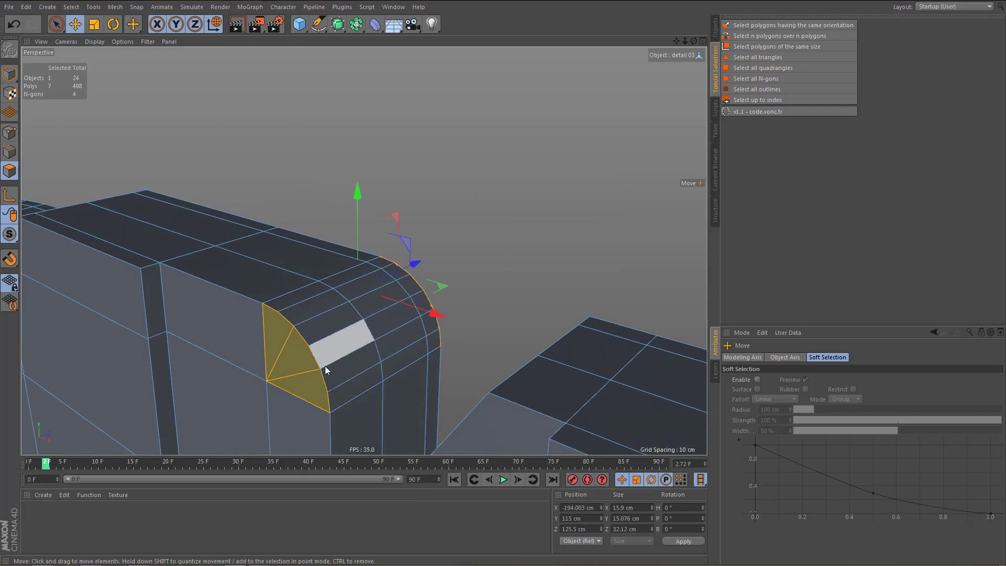
pyautogui.keyDown('alt'); pyautogui.moveTo(321, 341); pyautogui.dragTo(279, 348); pyautogui.keyUp('alt')
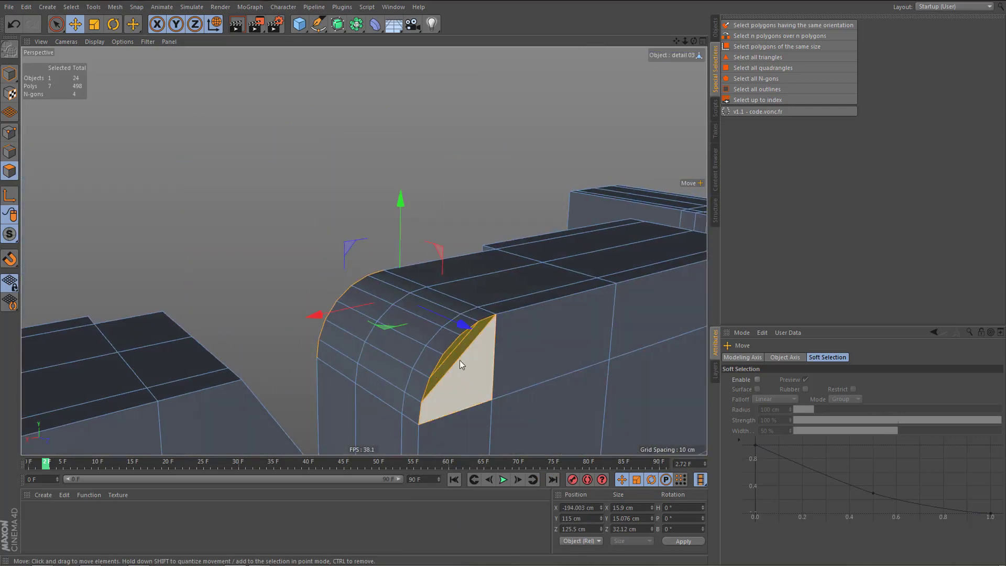
pyautogui.moveTo(460, 360); pyautogui.dragTo(462, 354)
pyautogui.hotkey('ctrl', 'z')
# - Select and delete the unevenly split face on the side of the second rounded corner
pyautogui.press('space')
pyautogui.click(477, 372)
pyautogui.moveTo(476, 367)
pyautogui.keyDown('shift'); pyautogui.mouseDown()
pyautogui.moveTo(462, 339)
pyautogui.moveTo(462, 356)
pyautogui.mouseUp(); pyautogui.keyUp('shift')
pyautogui.scroll(2, 477, 389)
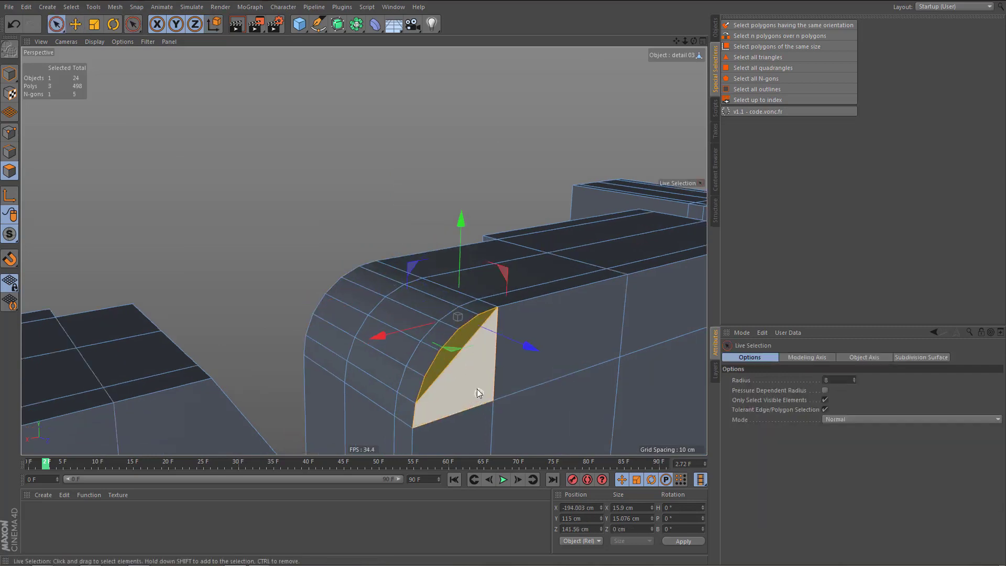
pyautogui.press('Return')
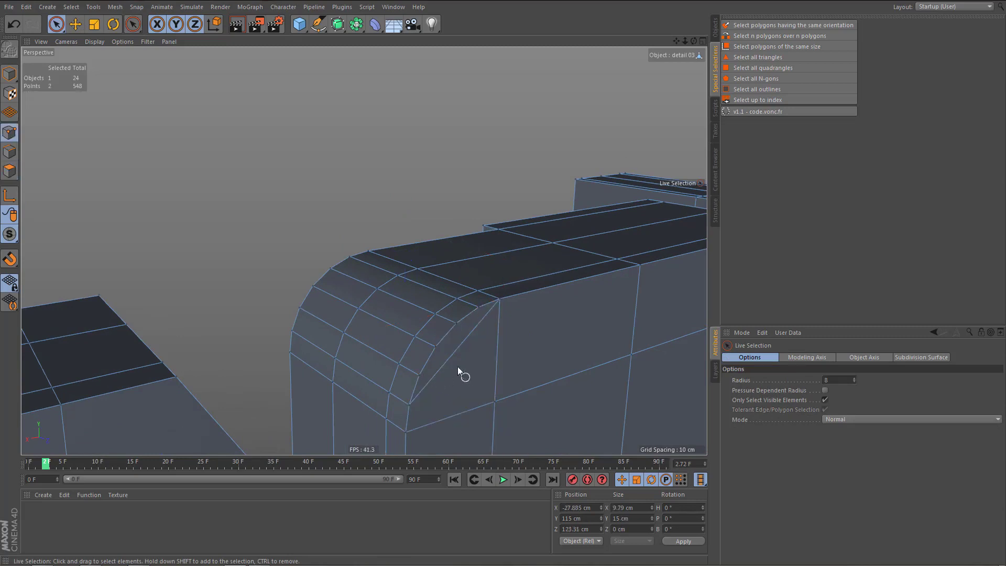
pyautogui.press('Return')
pyautogui.press('Return')
pyautogui.click(455, 360)
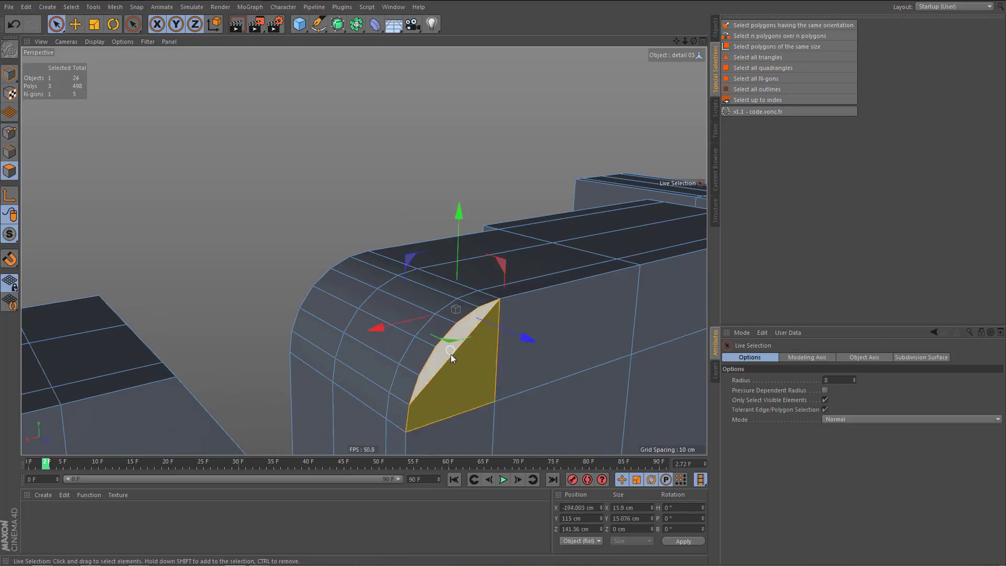
pyautogui.press('Delete')
# - Delete the leftover piece along the rounded edge so the corner's whole side face is open
pyautogui.moveTo(504, 351)
pyautogui.keyDown('alt'); pyautogui.mouseDown()
pyautogui.moveTo(505, 379)
pyautogui.moveTo(502, 365)
pyautogui.mouseUp(); pyautogui.keyUp('alt')
pyautogui.press('Return')
pyautogui.press('Return')
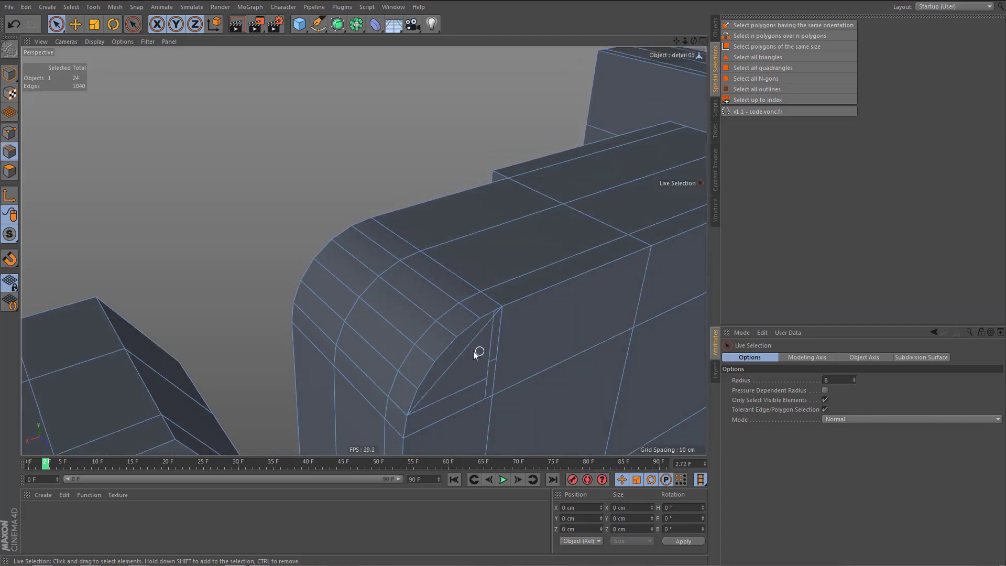
pyautogui.click(467, 351)
pyautogui.press('Delete')
# - Fill the open side face of the second rounded corner with Close Polygon Hole
pyautogui.press('m')
pyautogui.press('d')
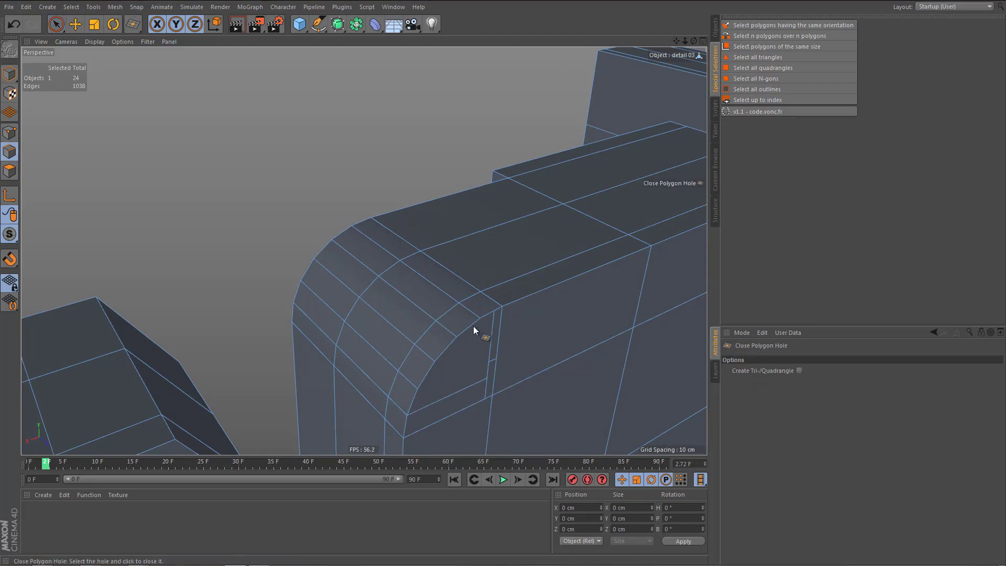
pyautogui.click(488, 373)
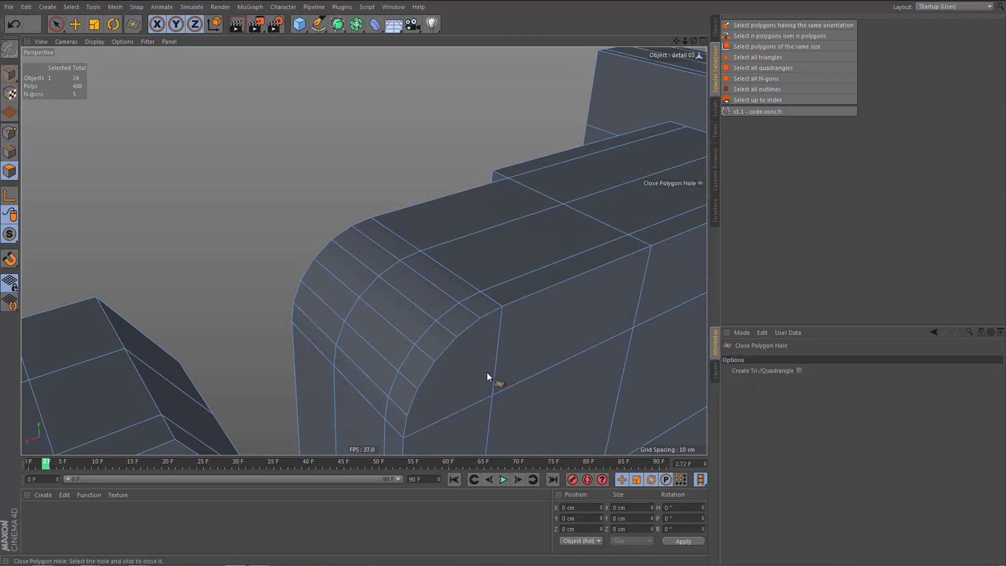
# - Try to split the side face of the second rounded corner with Remove N-gons
pyautogui.press('space')
pyautogui.rightClick(474, 375)
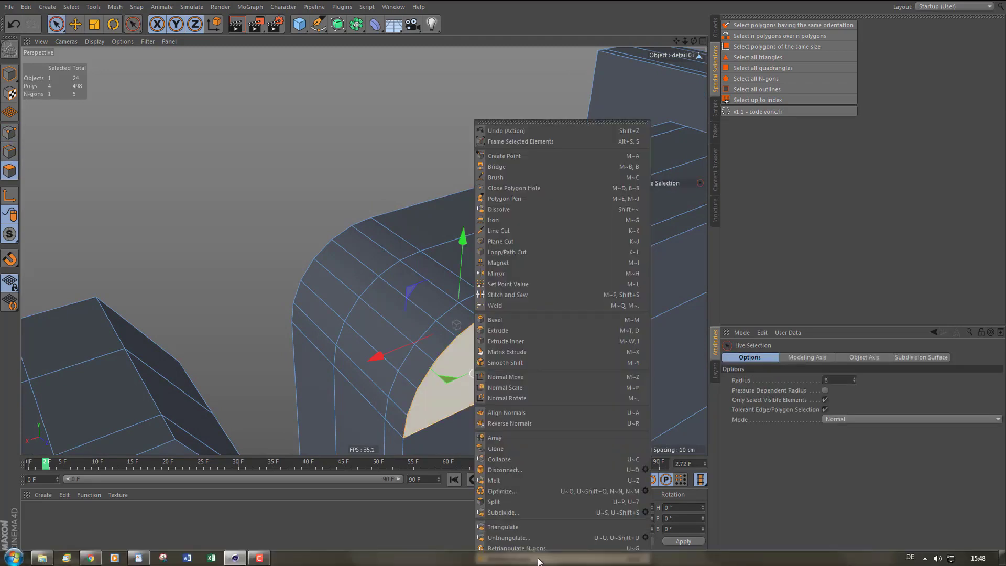
pyautogui.click(506, 65)
pyautogui.rightClick(507, 64)
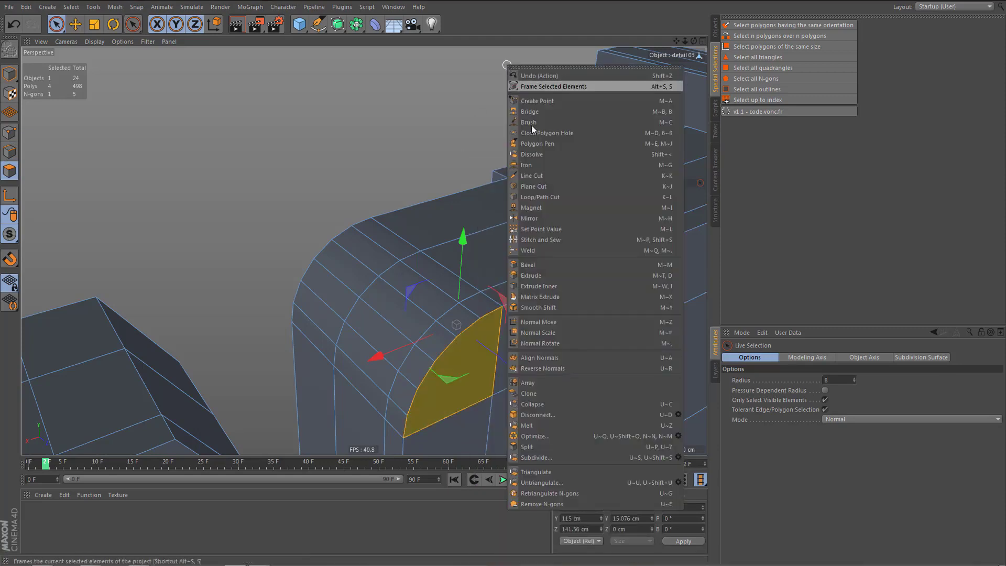
pyautogui.click(533, 504)
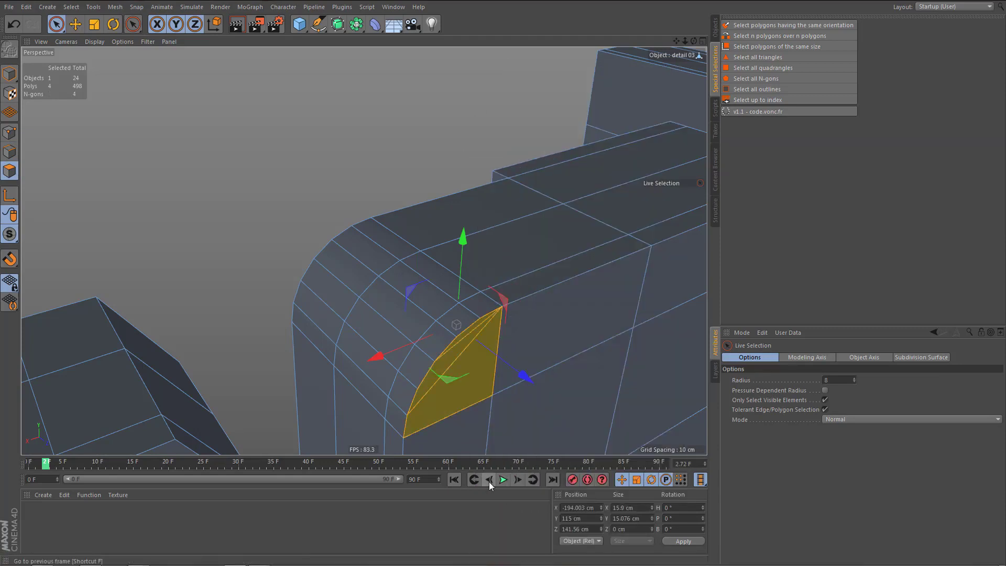
pyautogui.hotkey('ctrl', 'z')
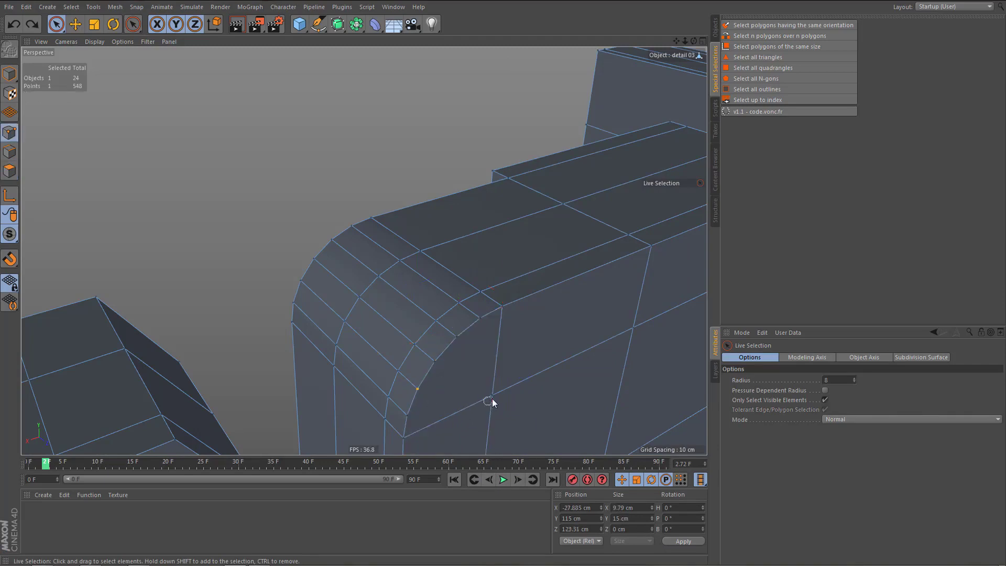
# - Connect two points on the rounded edge to the side face's inner vertex, dividing it into quads, and optimize the mesh
pyautogui.press('m')
pyautogui.press('m')
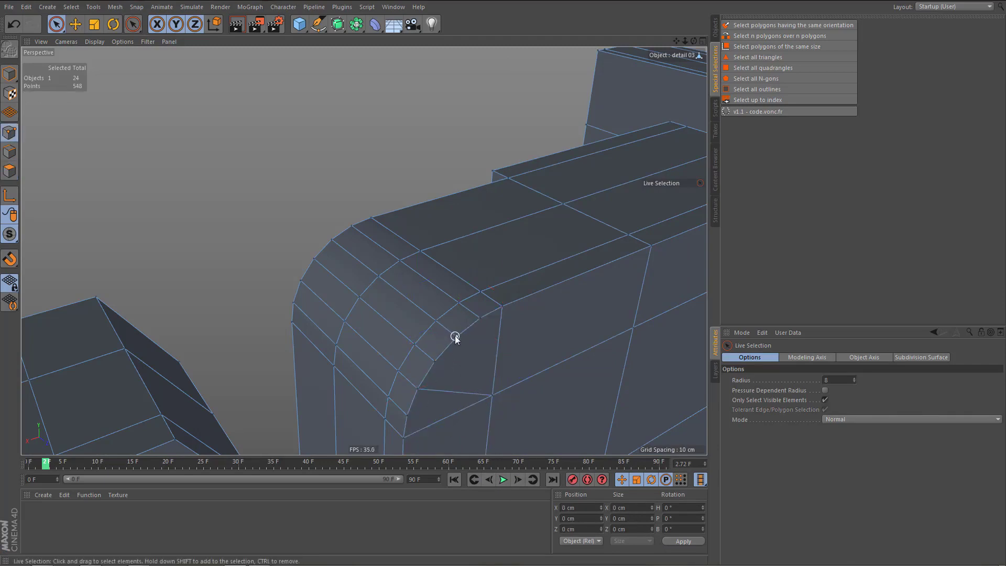
pyautogui.press('m')
pyautogui.press('m')
pyautogui.press('u')
pyautogui.press('o')
# - Select the four curved edge rows running around the second rounded corner, including those on its far side
pyautogui.moveTo(466, 261)
pyautogui.keyDown('alt'); pyautogui.mouseDown()
pyautogui.moveTo(449, 312)
pyautogui.moveTo(448, 292)
pyautogui.moveTo(433, 303)
pyautogui.moveTo(440, 313)
pyautogui.moveTo(409, 304)
pyautogui.moveTo(417, 316)
pyautogui.moveTo(442, 318)
pyautogui.moveTo(448, 349)
pyautogui.moveTo(486, 310)
pyautogui.moveTo(461, 252)
pyautogui.moveTo(489, 270)
pyautogui.moveTo(484, 285)
pyautogui.mouseUp(); pyautogui.keyUp('alt')
pyautogui.press('Return')
pyautogui.press('e')
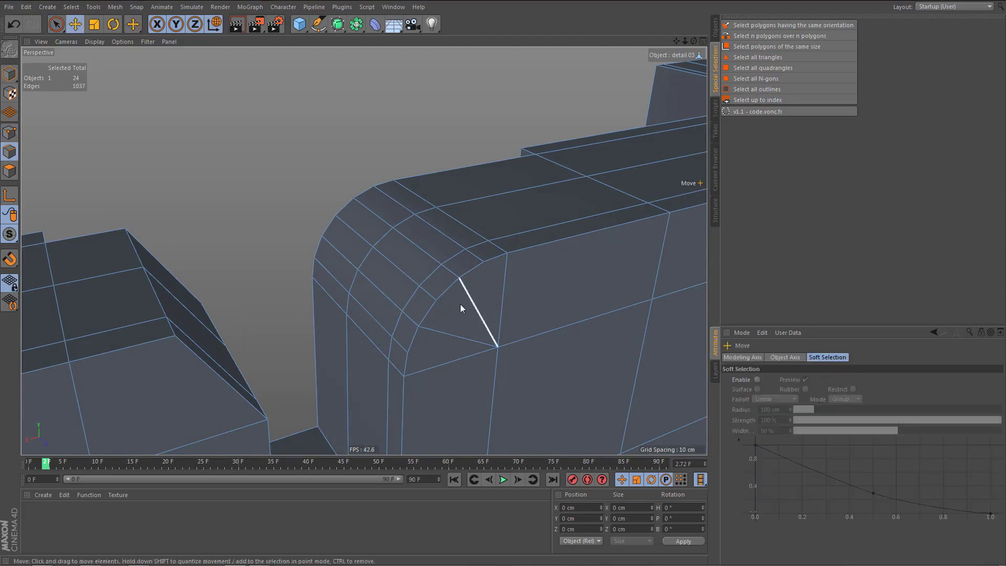
pyautogui.click(408, 360)
pyautogui.doubleClick(490, 256)
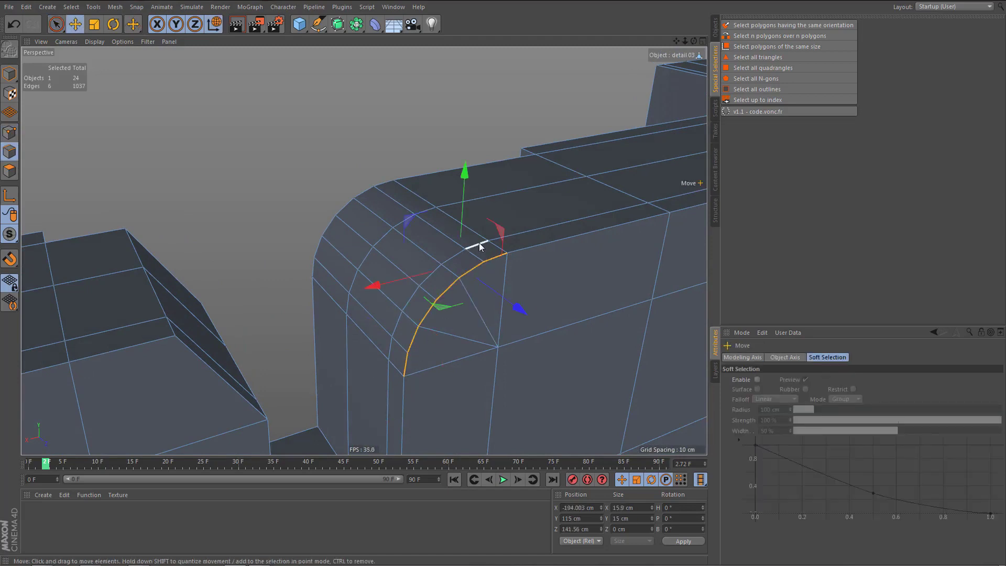
pyautogui.keyDown('ctrl'); pyautogui.keyDown('shift'); pyautogui.click(395, 353); pyautogui.keyUp('shift'); pyautogui.keyUp('ctrl')
pyautogui.keyDown('shift'); pyautogui.click(348, 305); pyautogui.keyUp('shift')
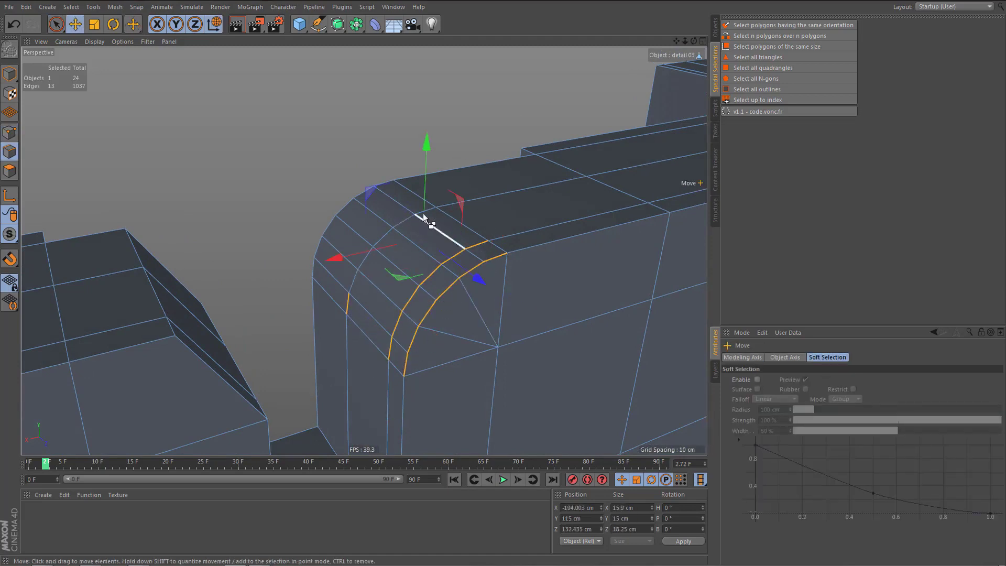
pyautogui.keyDown('ctrl'); pyautogui.keyDown('shift'); pyautogui.click(429, 211); pyautogui.keyUp('shift'); pyautogui.keyUp('ctrl')
pyautogui.keyDown('alt'); pyautogui.moveTo(372, 214); pyautogui.dragTo(616, 246); pyautogui.keyUp('alt')
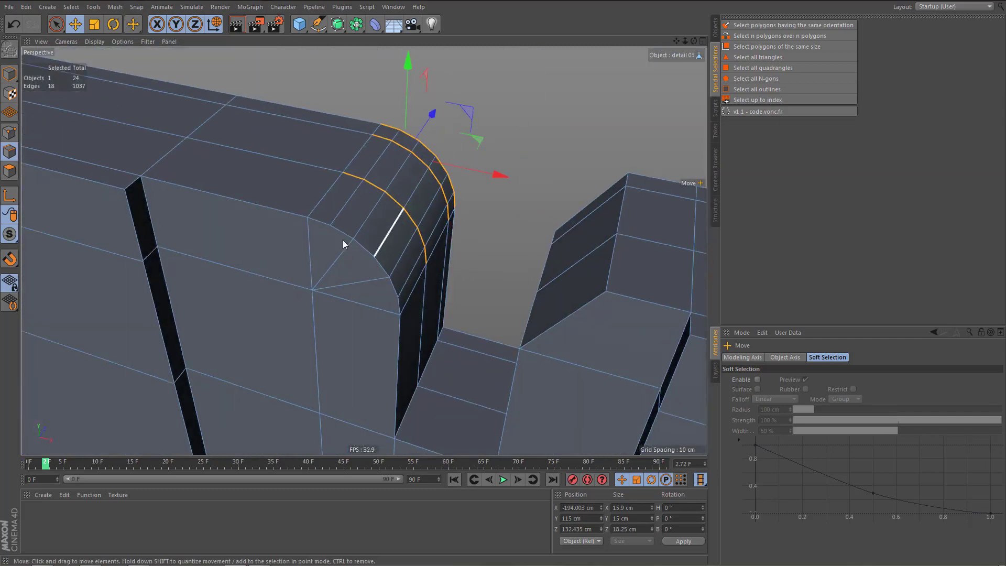
pyautogui.keyDown('shift'); pyautogui.click(318, 222); pyautogui.keyUp('shift')
pyautogui.keyDown('shift'); pyautogui.doubleClick(398, 307); pyautogui.keyUp('shift')
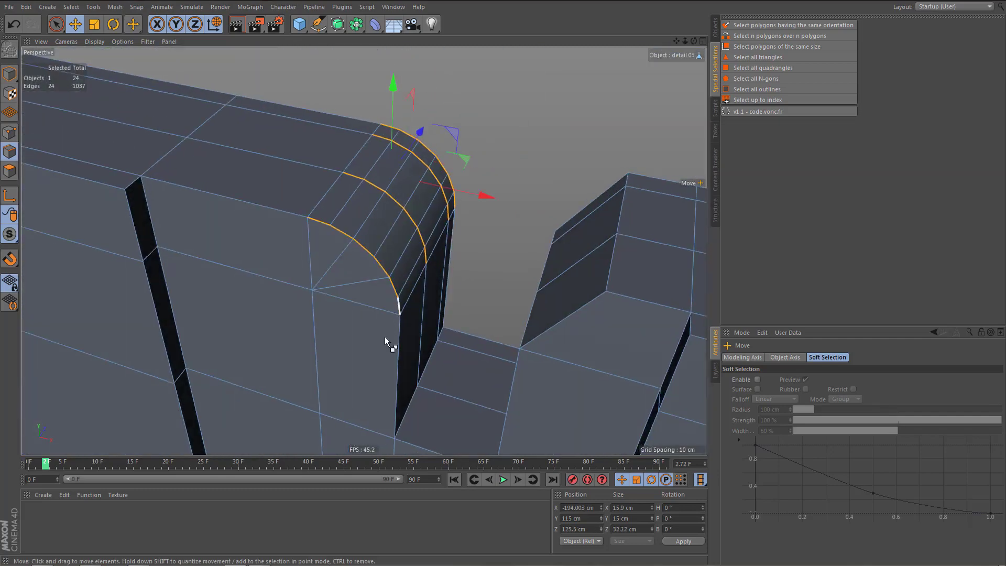
pyautogui.keyDown('shift'); pyautogui.click(407, 321); pyautogui.keyUp('shift')
pyautogui.hotkey('ctrl', 'z')
pyautogui.press('m')
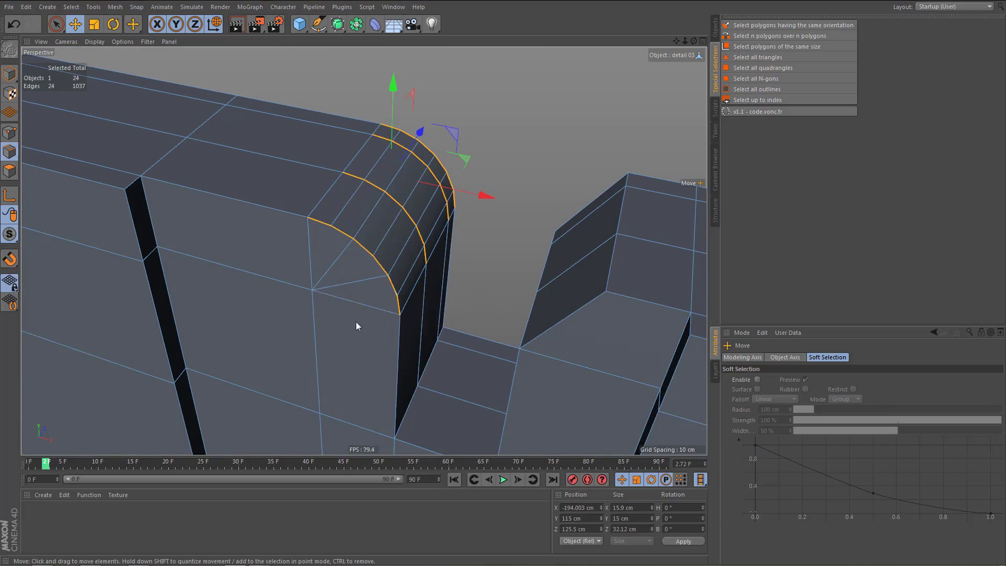
# - Select the four curved edge rows running around the first rounded corner on both of its sides
pyautogui.keyDown('alt'); pyautogui.moveTo(348, 297); pyautogui.dragTo(364, 347, button='right'); pyautogui.keyUp('alt')
pyautogui.keyDown('alt'); pyautogui.moveTo(299, 310); pyautogui.dragTo(53, 260, button='middle'); pyautogui.keyUp('alt')
pyautogui.keyDown('alt'); pyautogui.moveTo(395, 354); pyautogui.dragTo(496, 316); pyautogui.keyUp('alt')
pyautogui.keyDown('alt'); pyautogui.moveTo(496, 316); pyautogui.dragTo(583, 282, button='right'); pyautogui.keyUp('alt')
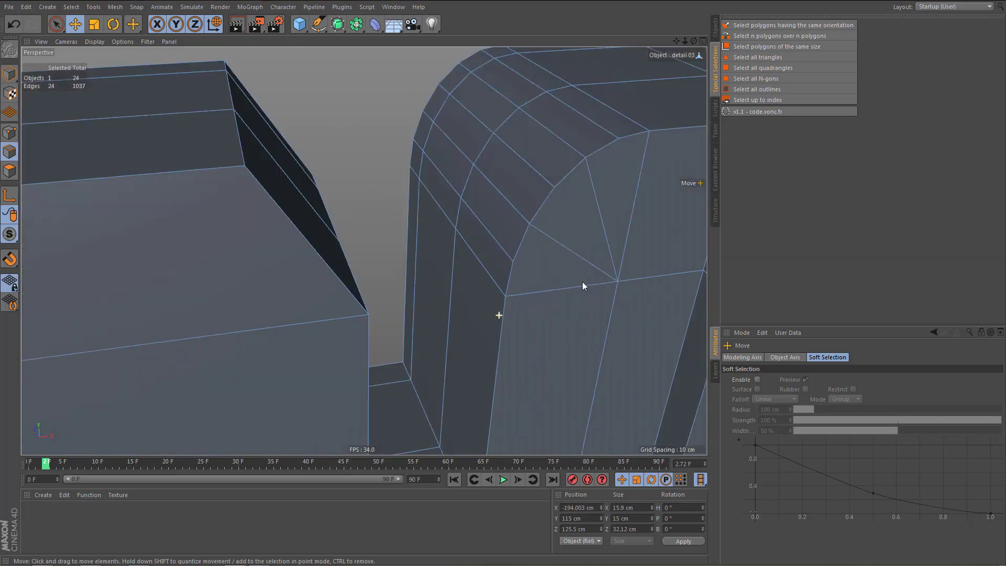
pyautogui.keyDown('alt'); pyautogui.moveTo(583, 282); pyautogui.dragTo(536, 307); pyautogui.keyUp('alt')
pyautogui.keyDown('alt'); pyautogui.moveTo(536, 312); pyautogui.dragTo(502, 327, button='middle'); pyautogui.keyUp('alt')
pyautogui.click(470, 319)
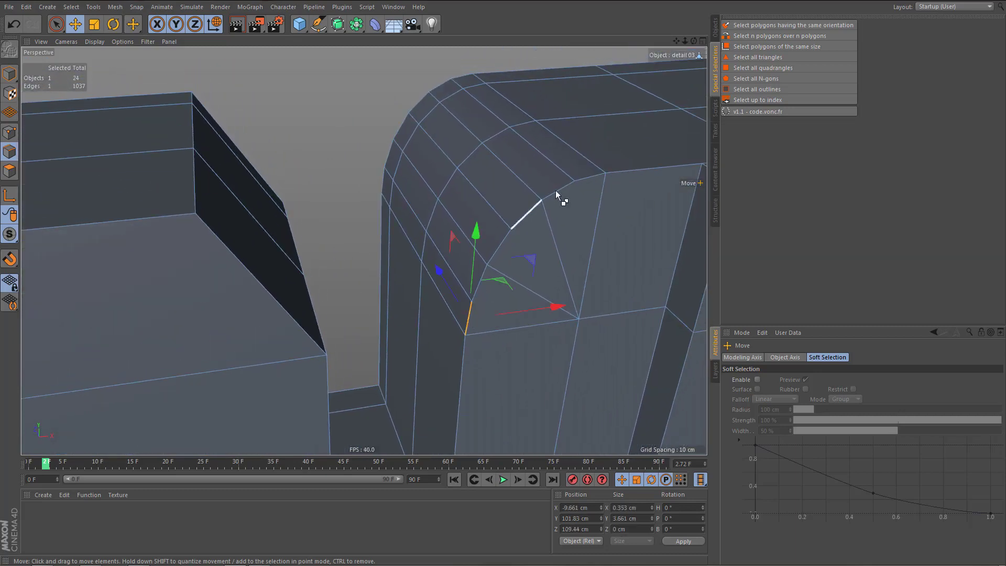
pyautogui.doubleClick(581, 181)
pyautogui.keyDown('shift'); pyautogui.click(522, 129); pyautogui.keyUp('shift')
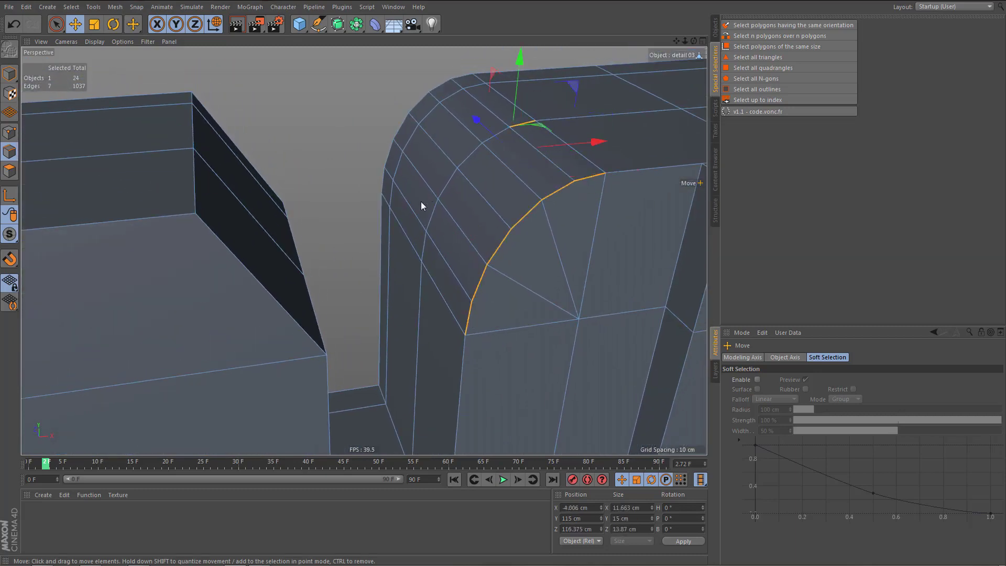
pyautogui.keyDown('ctrl'); pyautogui.keyDown('shift'); pyautogui.click(423, 251); pyautogui.keyUp('shift'); pyautogui.keyUp('ctrl')
pyautogui.keyDown('alt'); pyautogui.moveTo(419, 173); pyautogui.dragTo(682, 215); pyautogui.keyUp('alt')
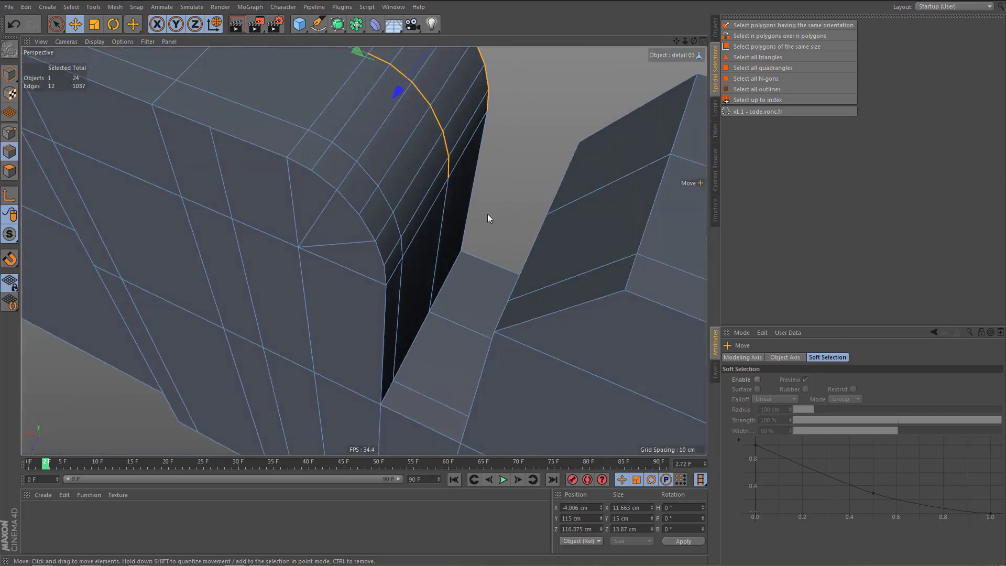
pyautogui.keyDown('shift'); pyautogui.doubleClick(400, 253); pyautogui.keyUp('shift')
pyautogui.keyDown('shift'); pyautogui.click(307, 164); pyautogui.keyUp('shift')
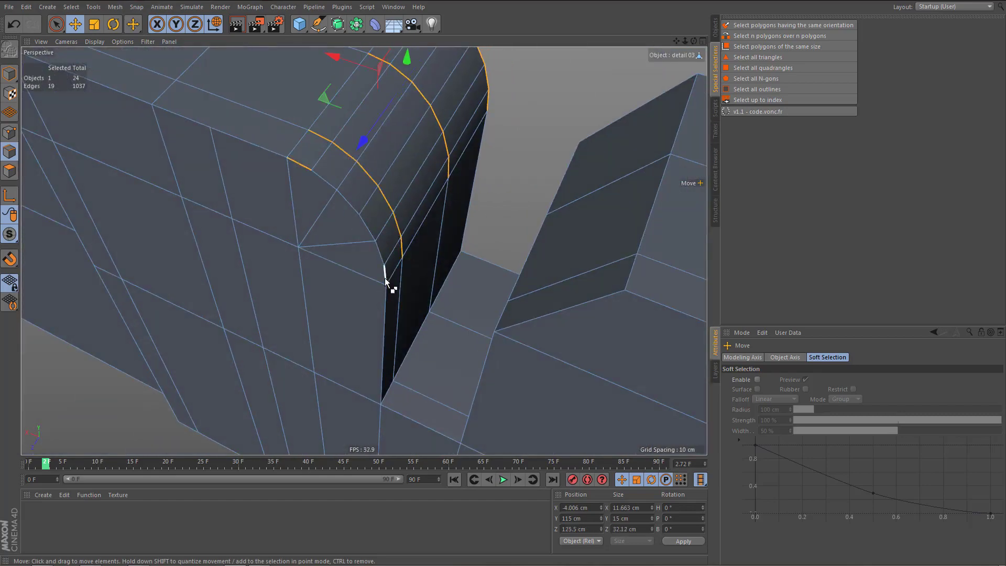
pyautogui.keyDown('shift'); pyautogui.doubleClick(384, 278); pyautogui.keyUp('shift')
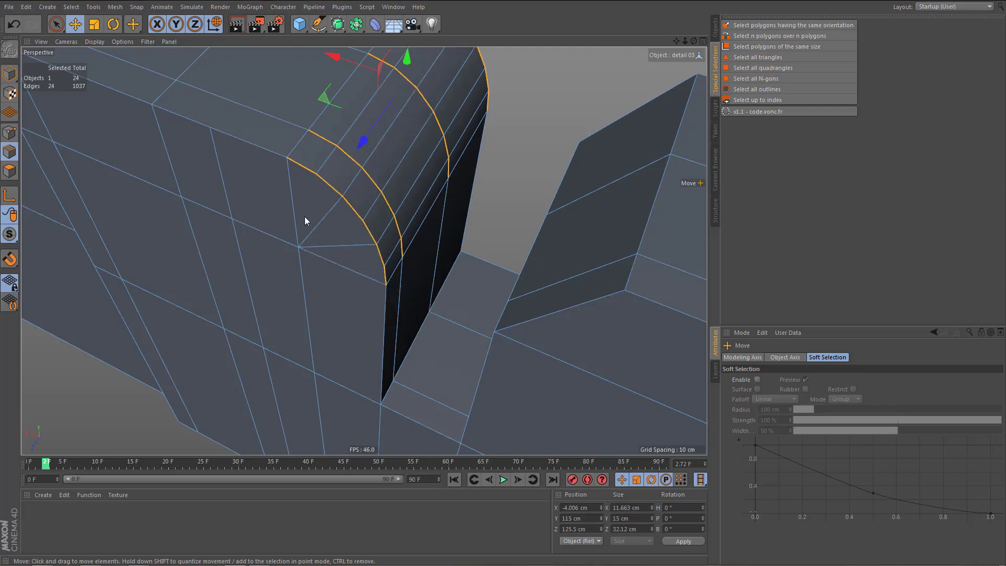
# - Render the whole part in the viewport from opposite sides to check the shading of the rounded corners
pyautogui.scroll(-4, 367, 257)
pyautogui.scroll(-6, 367, 257)
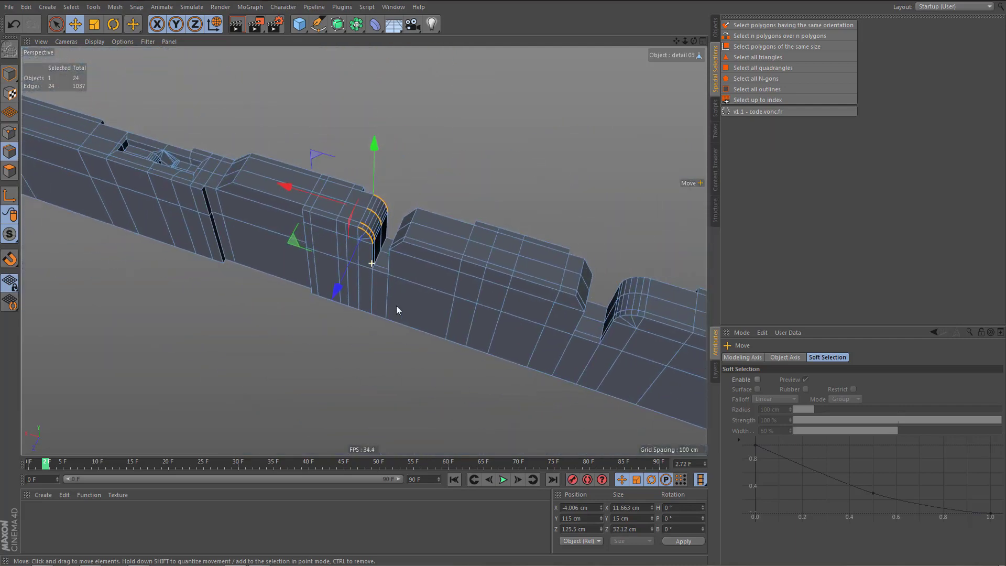
pyautogui.scroll(-1, 340, 327)
pyautogui.hotkey('ctrl', 'r')
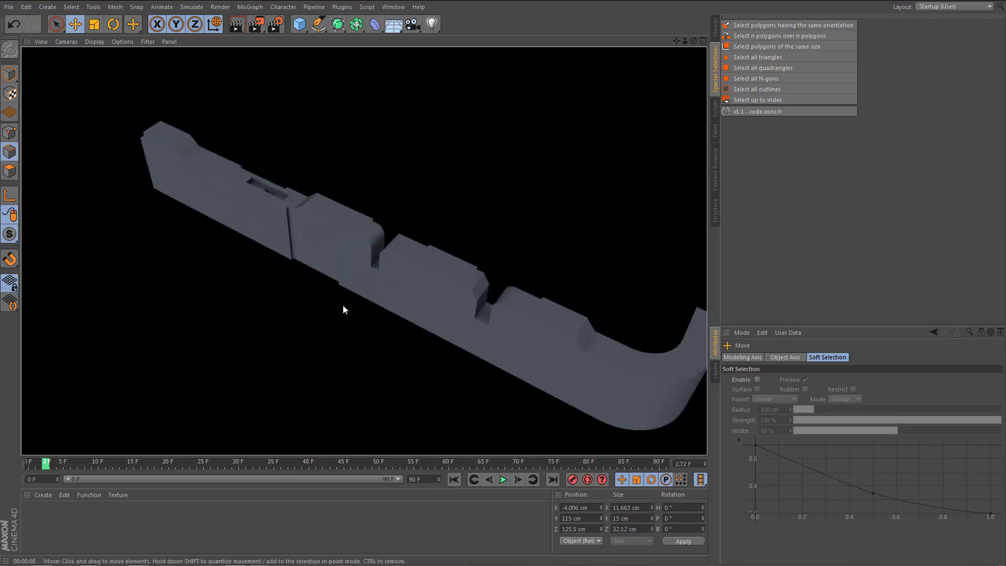
pyautogui.keyDown('alt'); pyautogui.moveTo(343, 306); pyautogui.dragTo(192, 267); pyautogui.keyUp('alt')
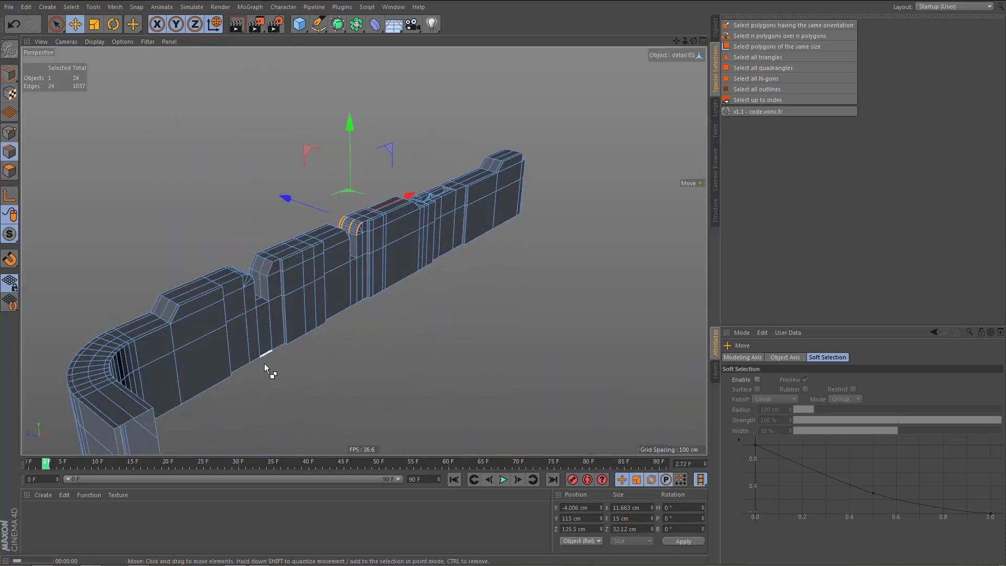
pyautogui.hotkey('ctrl', 'r')
pyautogui.keyDown('alt'); pyautogui.moveTo(317, 310); pyautogui.dragTo(373, 308); pyautogui.keyUp('alt')
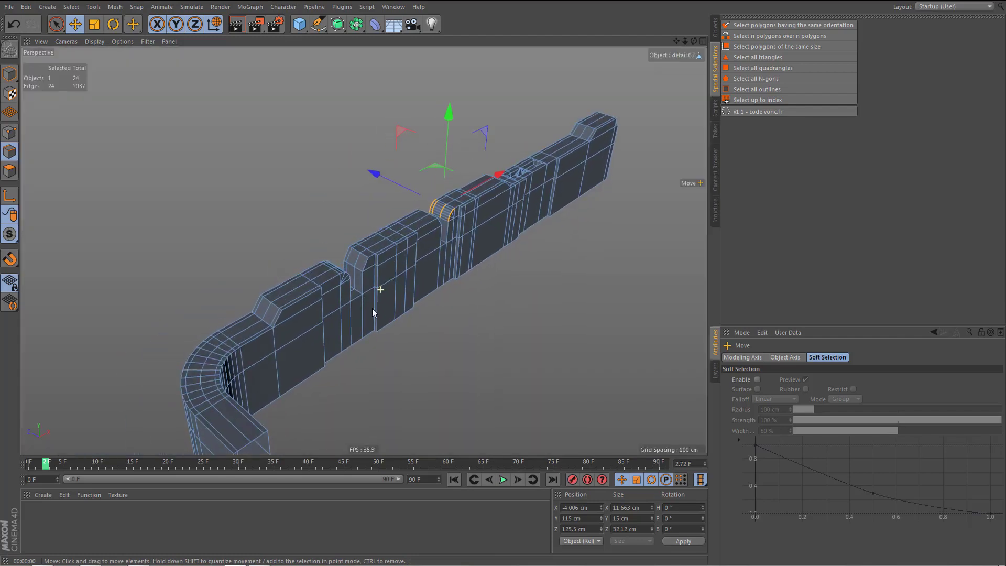
# - Add a cylinder in the top view and place it over the left reference hole, at about X 1189.7 cm, Z 123.3 cm
pyautogui.middleClick(413, 307)
pyautogui.middleClick(526, 201)
pyautogui.scroll(-4, 409, 332)
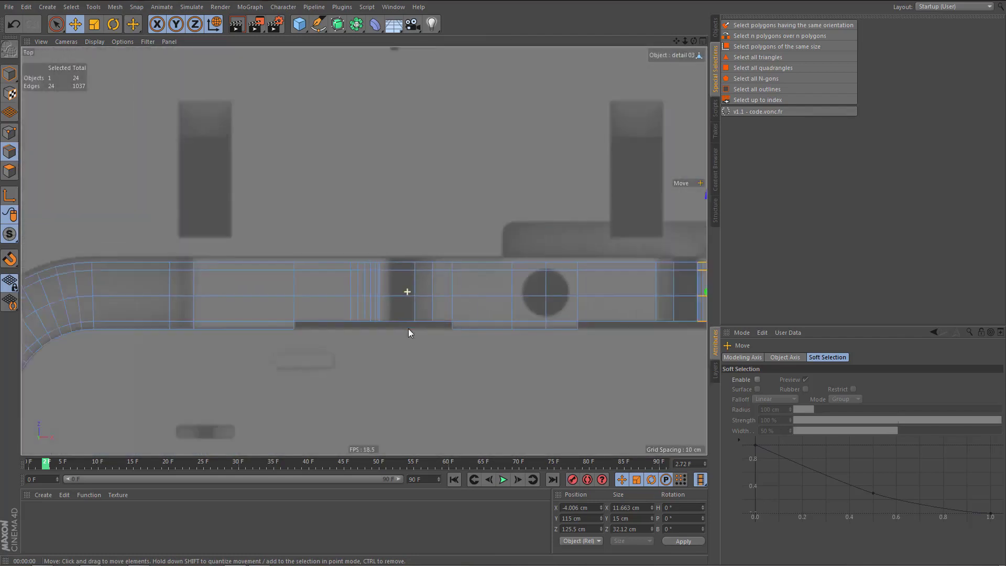
pyautogui.keyDown('alt'); pyautogui.moveTo(408, 332); pyautogui.dragTo(295, 309, button='middle'); pyautogui.keyUp('alt')
pyautogui.keyDown('alt'); pyautogui.moveTo(295, 305); pyautogui.dragTo(325, 342, button='right'); pyautogui.keyUp('alt')
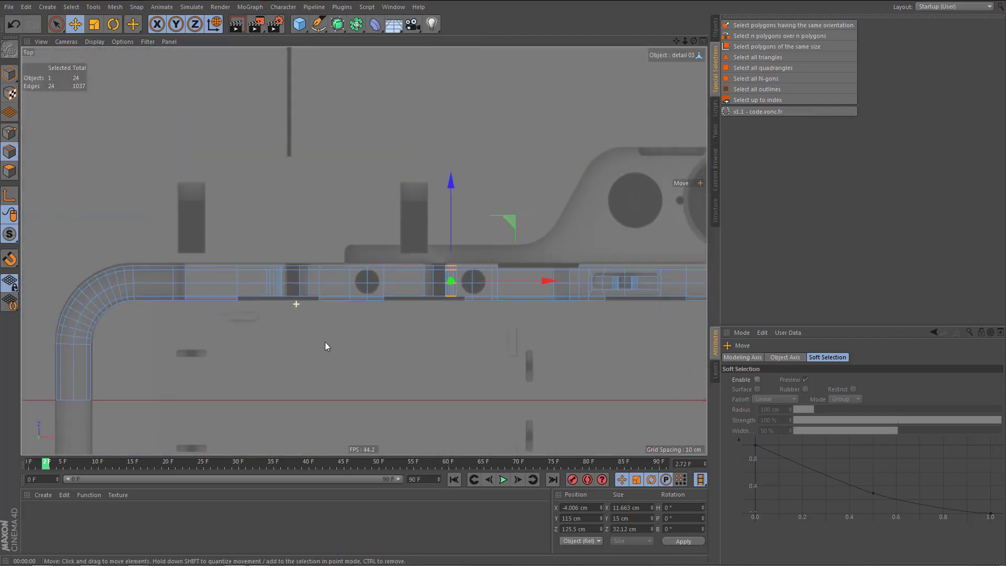
pyautogui.keyDown('alt'); pyautogui.moveTo(379, 335); pyautogui.dragTo(290, 304, button='middle'); pyautogui.keyUp('alt')
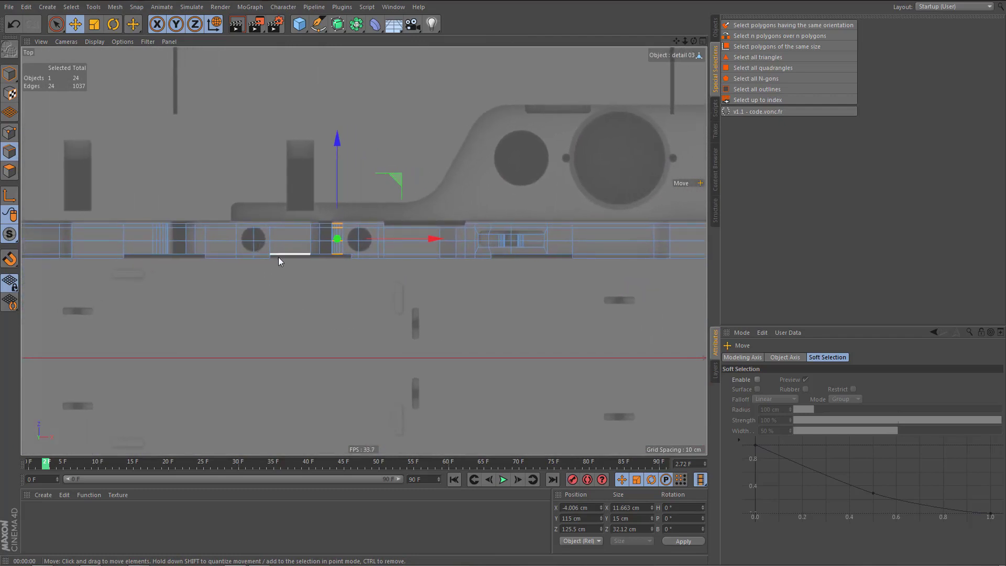
pyautogui.keyDown('alt'); pyautogui.moveTo(278, 256); pyautogui.dragTo(325, 294, button='middle'); pyautogui.keyUp('alt')
pyautogui.click(330, 298)
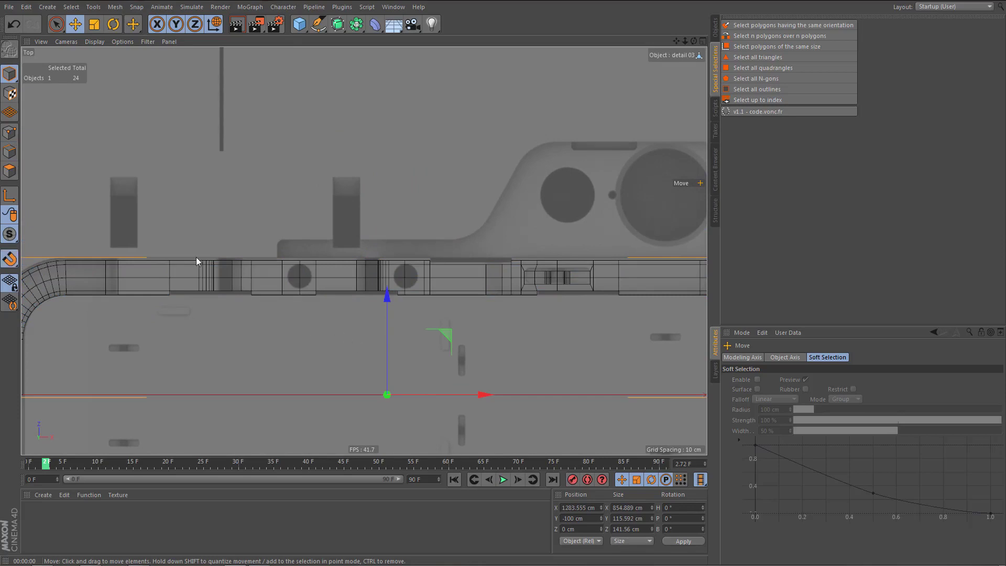
pyautogui.moveTo(301, 24); pyautogui.dragTo(497, 45)
pyautogui.press('e')
pyautogui.moveTo(295, 345); pyautogui.dragTo(294, 270)
# - Scale the cylinder to about 25.5 cm in diameter so it fits the reference hole
pyautogui.scroll(5, 336, 287)
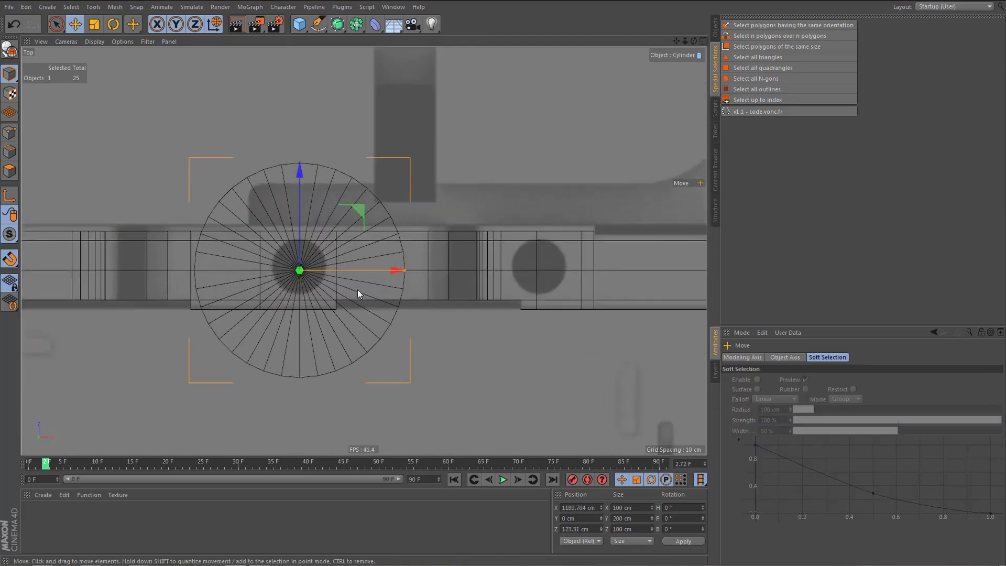
pyautogui.press('t')
pyautogui.moveTo(388, 300); pyautogui.dragTo(147, 432)
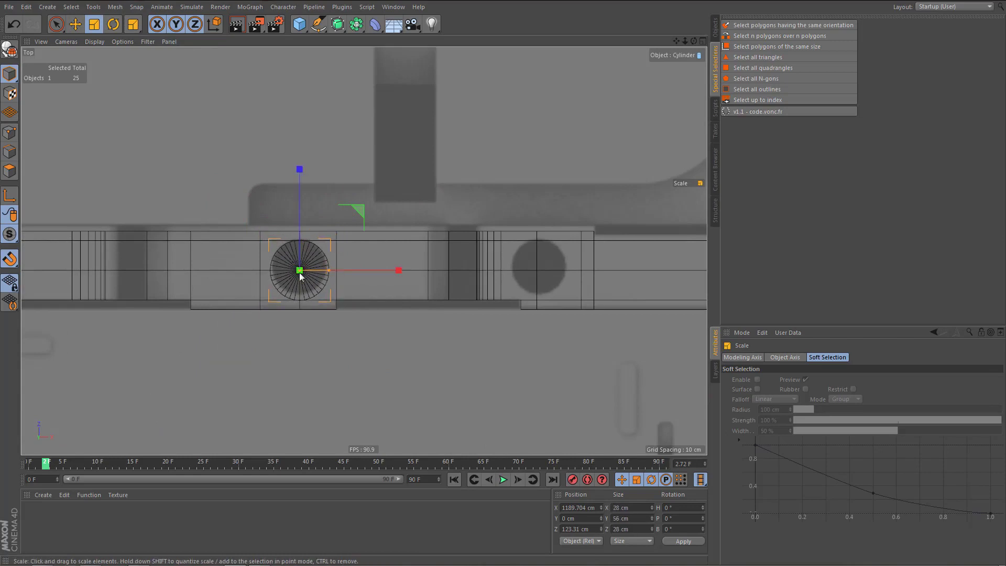
pyautogui.scroll(4, 361, 277)
pyautogui.scroll(3, 367, 271)
pyautogui.moveTo(375, 269); pyautogui.dragTo(355, 294)
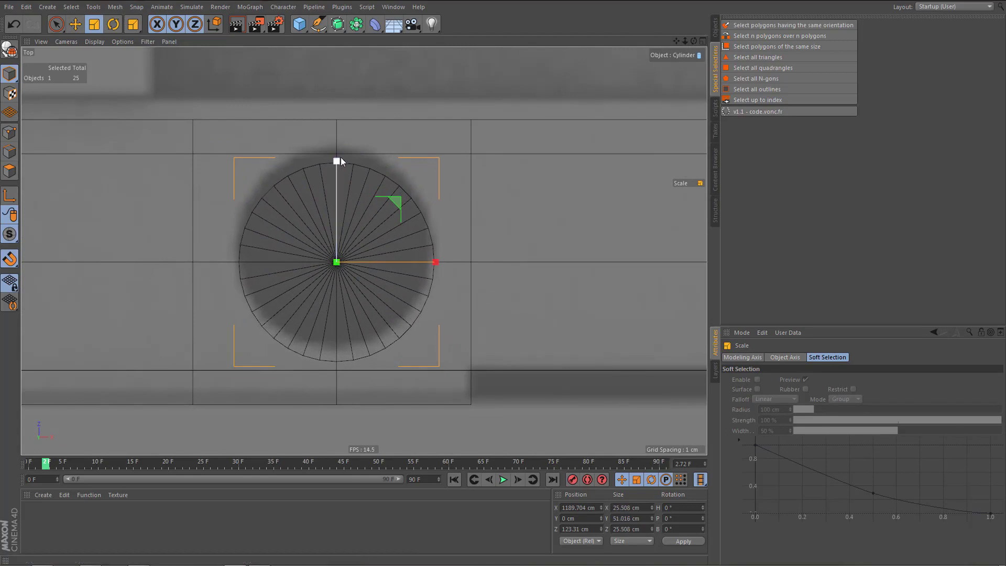
pyautogui.press('e')
pyautogui.moveTo(339, 164)
pyautogui.mouseDown()
pyautogui.moveTo(337, 150)
pyautogui.moveTo(340, 164)
pyautogui.mouseUp()
pyautogui.scroll(-5, 294, 246)
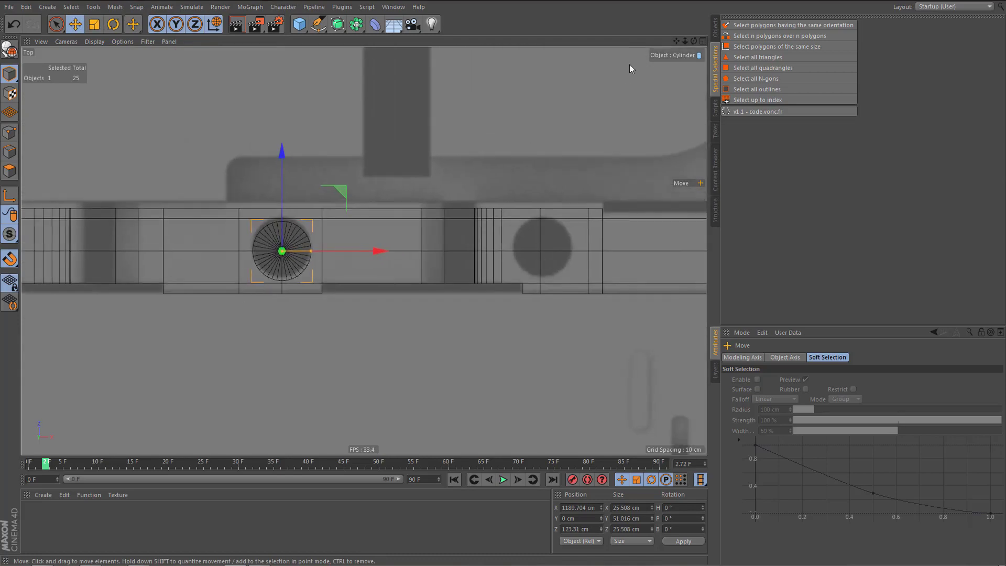
# - Move the cylinder below detail 04 in the object hierarchy and set its rotation segments to 24
pyautogui.click(716, 32)
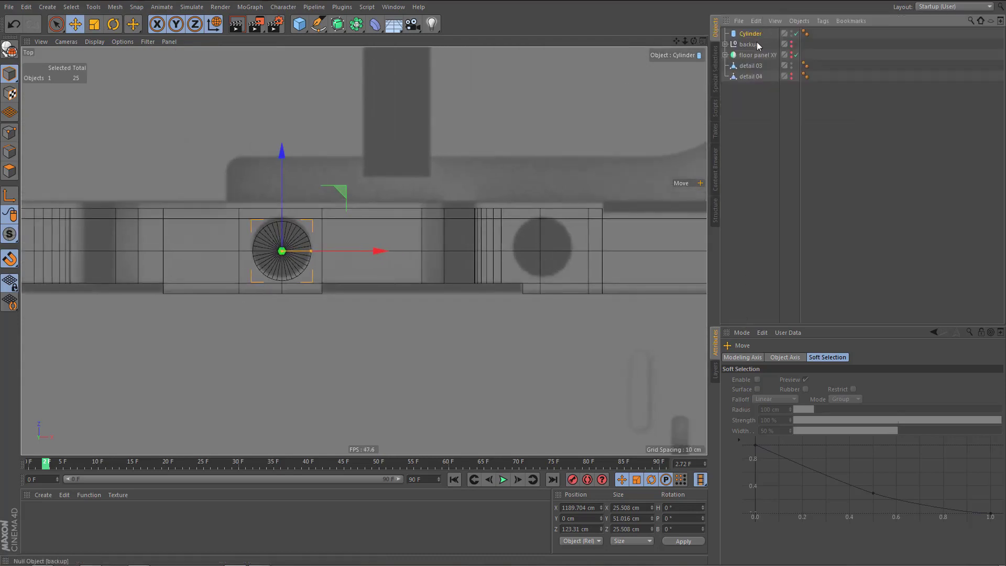
pyautogui.moveTo(753, 34); pyautogui.dragTo(758, 111)
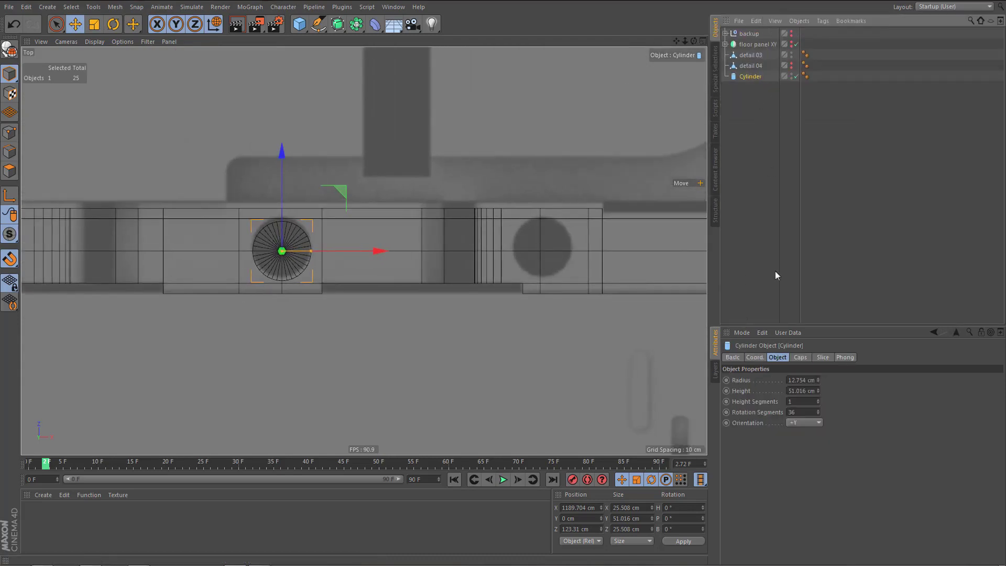
pyautogui.doubleClick(799, 413)
pyautogui.write('24')
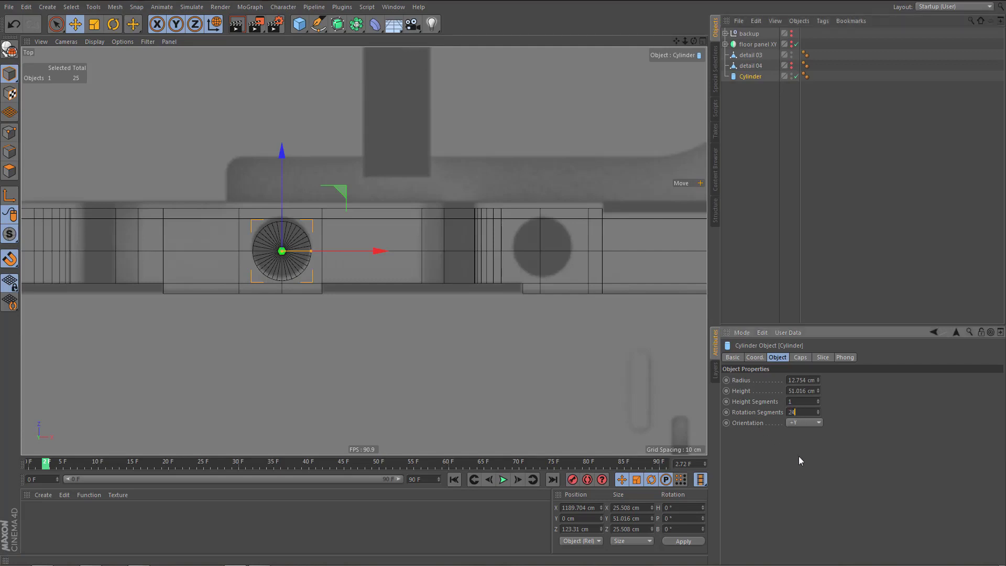
pyautogui.press('Return')
# - Duplicate the cylinder and move the copy along X onto the right reference hole, at about X 1302.4 cm
pyautogui.keyDown('alt'); pyautogui.moveTo(423, 294); pyautogui.dragTo(404, 302, button='middle'); pyautogui.keyUp('alt')
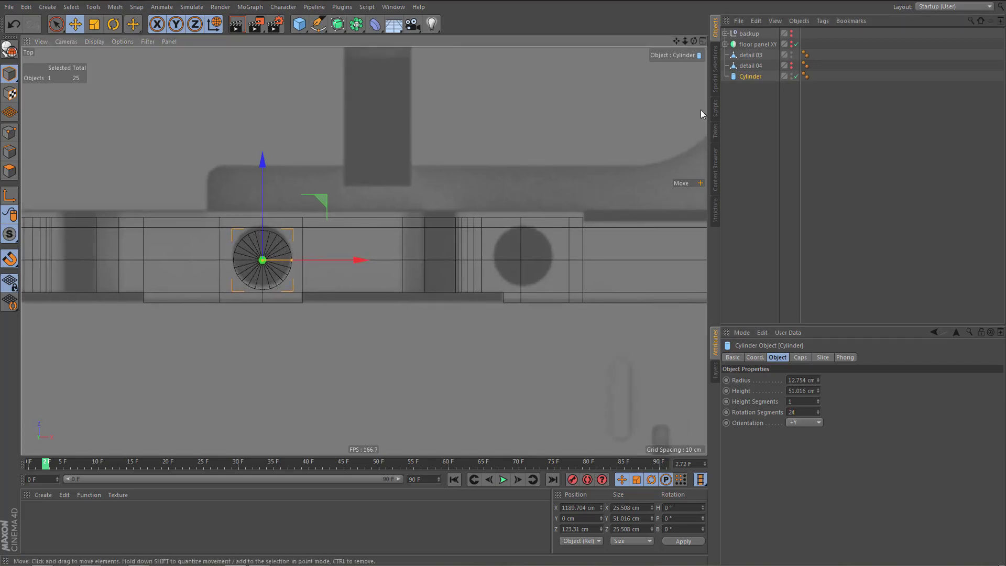
pyautogui.hotkey('ctrl', 'c')
pyautogui.hotkey('ctrl', 'v')
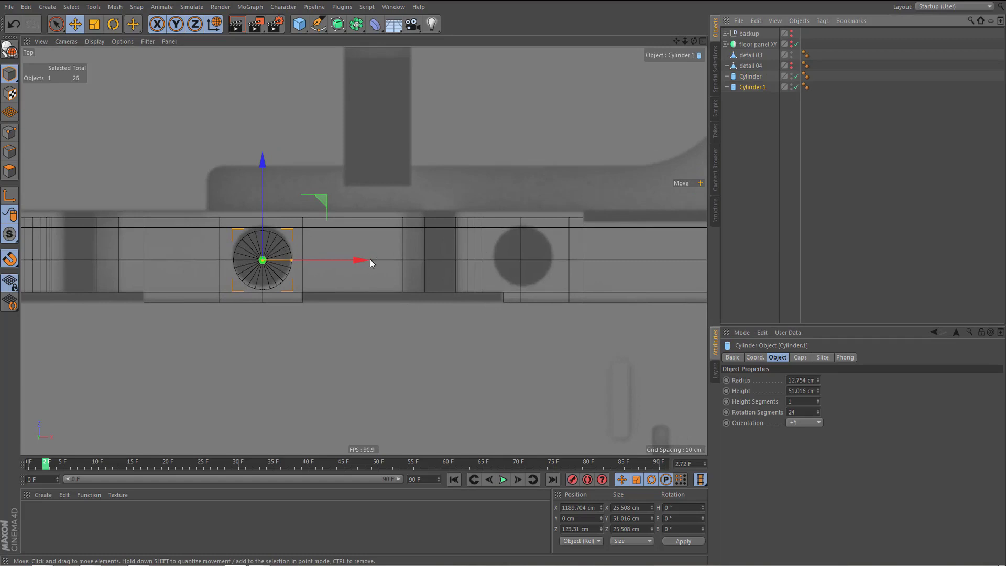
pyautogui.moveTo(370, 262); pyautogui.dragTo(617, 270)
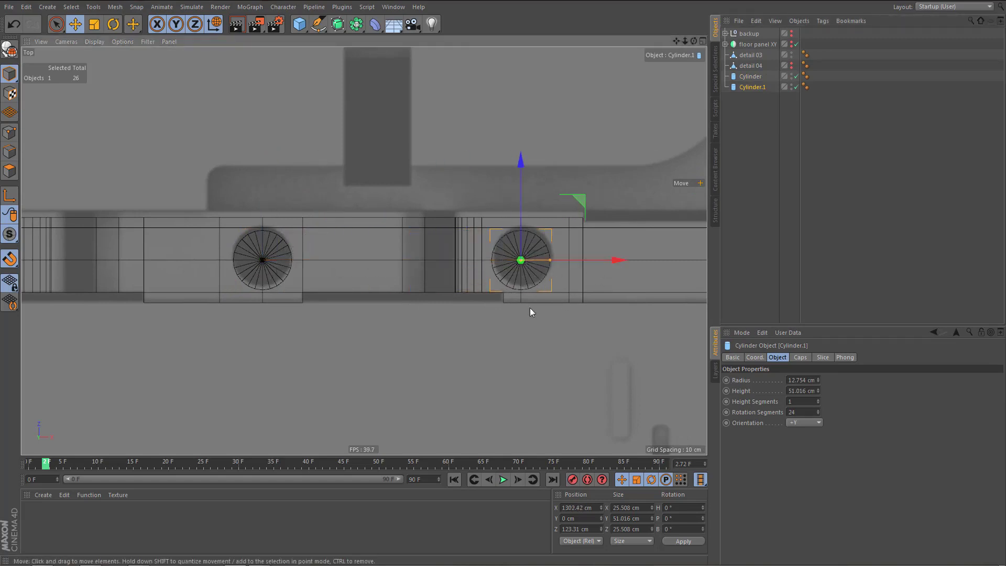
# - Make the right cylinder a child of the left one and place detail 03 inside a new Boole object
pyautogui.keyDown('alt'); pyautogui.moveTo(530, 307); pyautogui.dragTo(561, 324, button='middle'); pyautogui.keyUp('alt')
pyautogui.moveTo(754, 88); pyautogui.dragTo(759, 137)
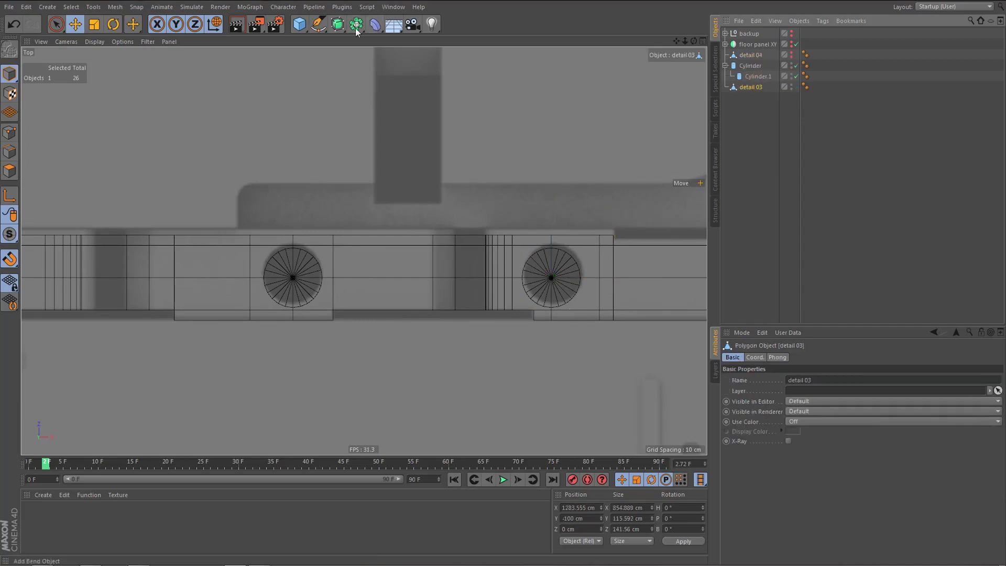
pyautogui.moveTo(356, 24); pyautogui.dragTo(391, 47)
pyautogui.keyDown('alt'); pyautogui.click(534, 39); pyautogui.keyUp('alt')
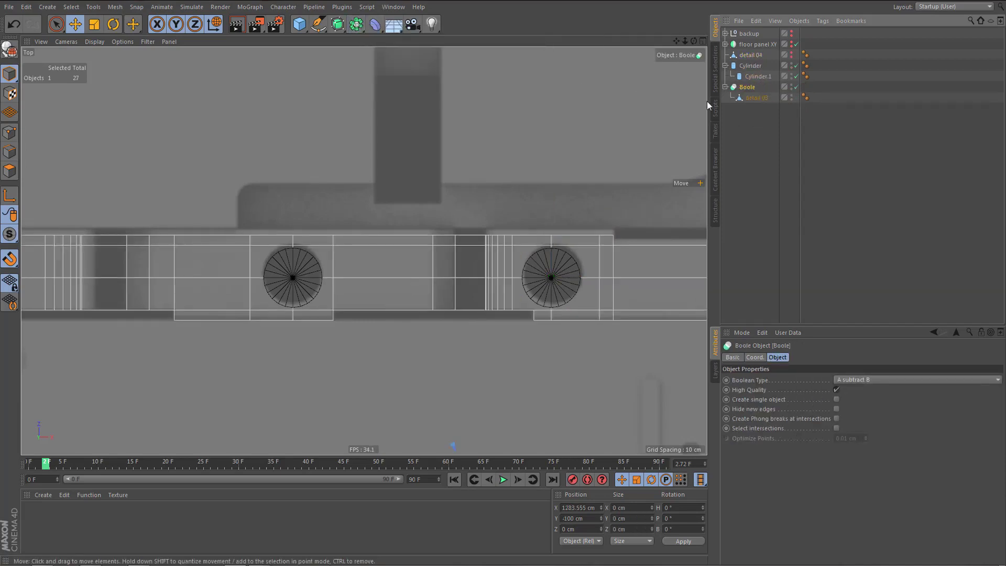
# - Rename the Boole to detail 03 and move the cylinder pair into it below the mesh for subtraction
pyautogui.doubleClick(757, 98)
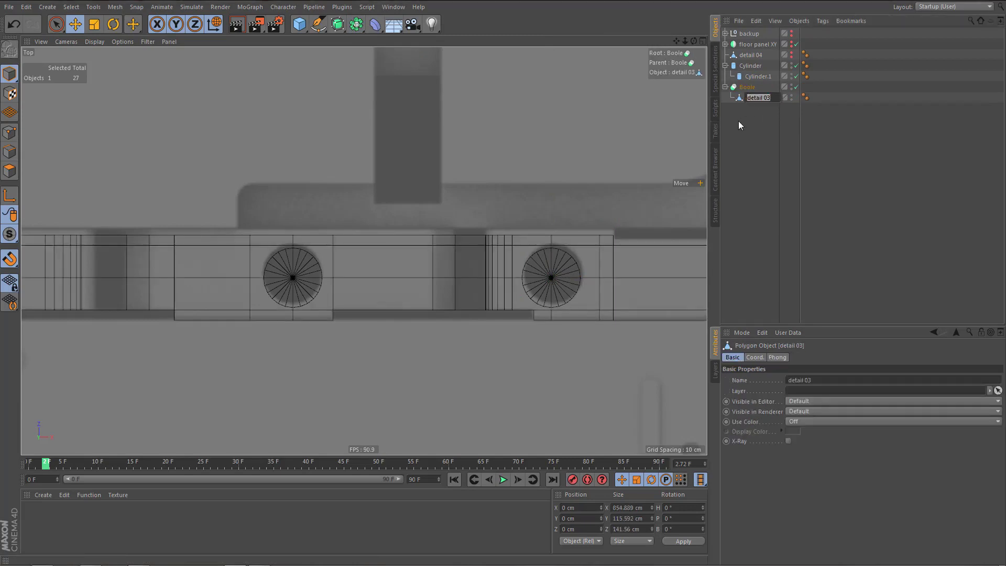
pyautogui.press('Up')
pyautogui.hotkey('ctrl', 'v')
pyautogui.press('Return')
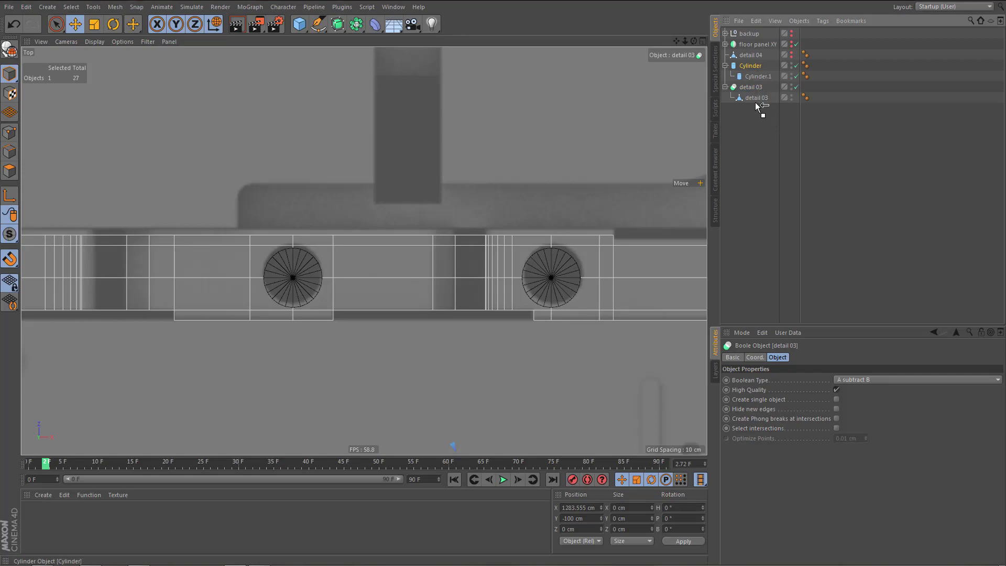
pyautogui.moveTo(756, 102); pyautogui.dragTo(756, 102)
# - Examine both Boole holes and the surrounding edges in the perspective view
pyautogui.middleClick(393, 250)
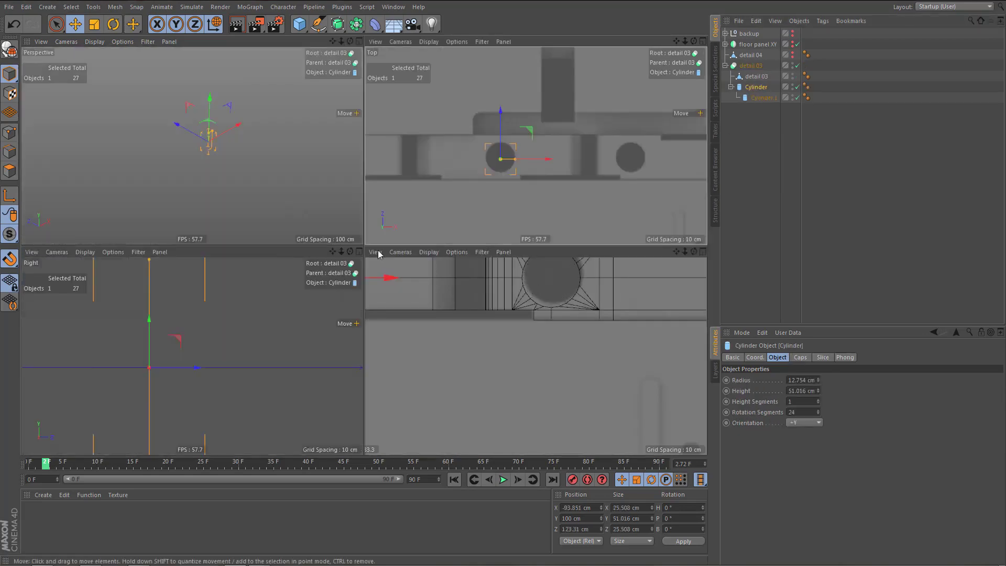
pyautogui.middleClick(306, 191)
pyautogui.scroll(6, 438, 239)
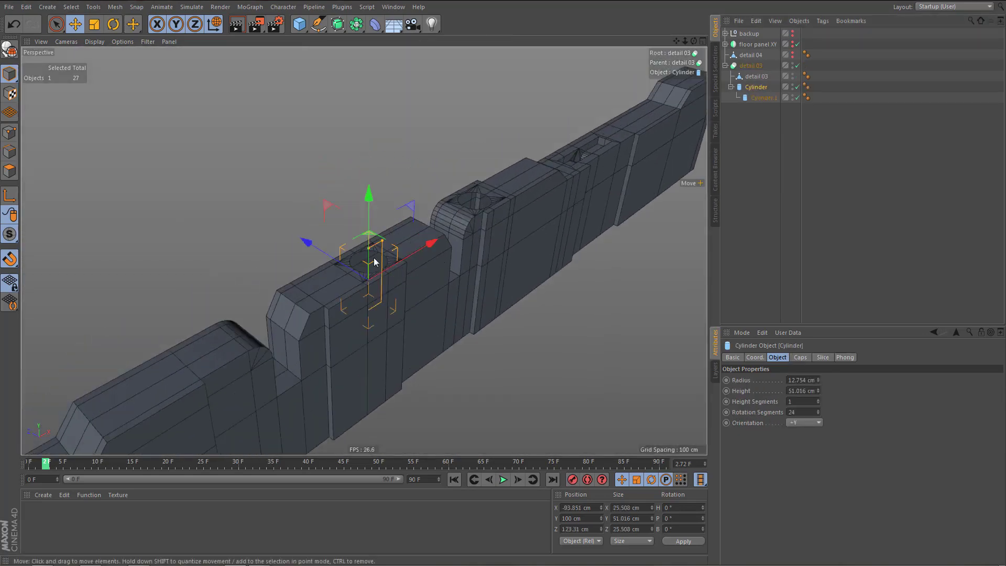
pyautogui.keyDown('alt'); pyautogui.moveTo(483, 238); pyautogui.dragTo(439, 292); pyautogui.keyUp('alt')
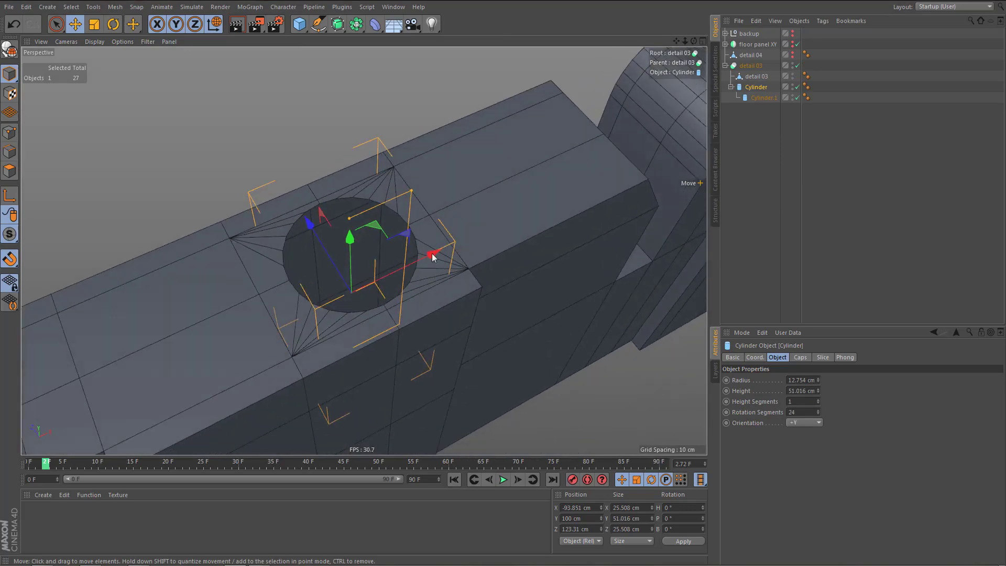
pyautogui.scroll(2, 473, 236)
pyautogui.scroll(3, 473, 241)
pyautogui.keyDown('alt'); pyautogui.moveTo(492, 231); pyautogui.dragTo(458, 272); pyautogui.keyUp('alt')
pyautogui.keyDown('alt'); pyautogui.moveTo(454, 268); pyautogui.dragTo(371, 300, button='middle'); pyautogui.keyUp('alt')
pyautogui.keyDown('alt'); pyautogui.moveTo(371, 298); pyautogui.dragTo(399, 306, button='right'); pyautogui.keyUp('alt')
pyautogui.keyDown('alt'); pyautogui.moveTo(399, 307); pyautogui.dragTo(375, 358, button='middle'); pyautogui.keyUp('alt')
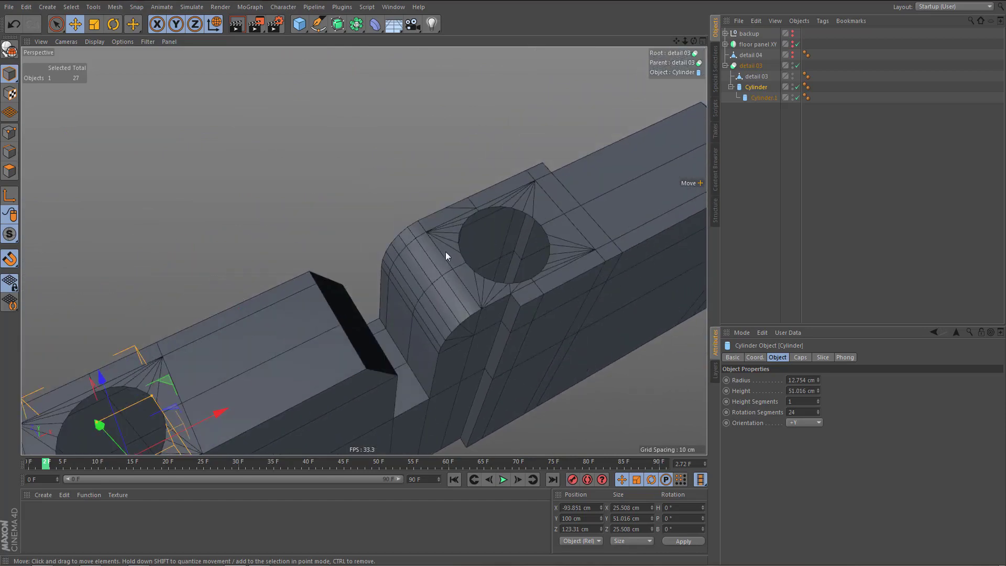
pyautogui.keyDown('alt'); pyautogui.moveTo(450, 214); pyautogui.dragTo(510, 215, button='right'); pyautogui.keyUp('alt')
pyautogui.keyDown('alt'); pyautogui.moveTo(509, 216); pyautogui.dragTo(490, 207); pyautogui.keyUp('alt')
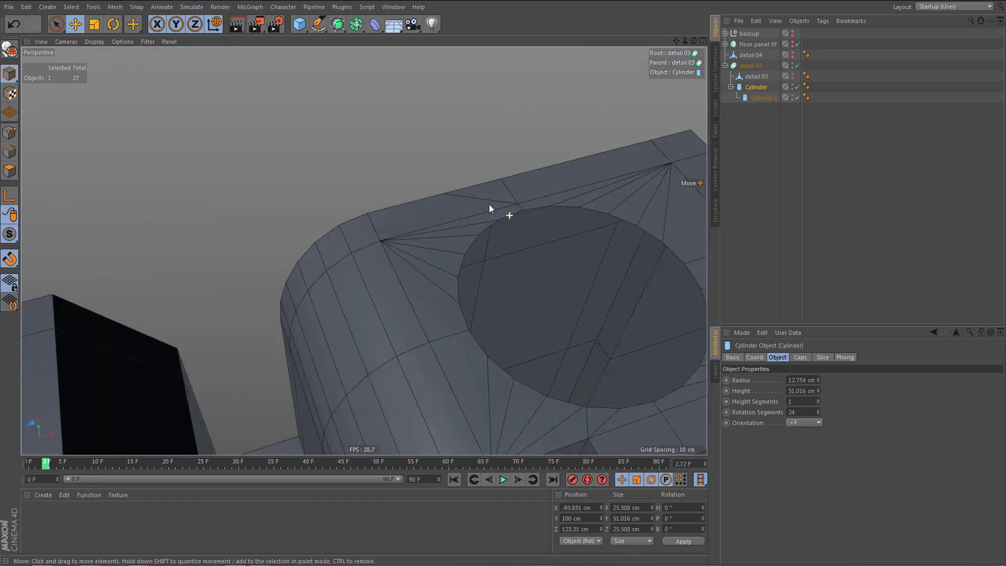
# - Enable Create single object for the detail 03 Boole
pyautogui.click(756, 68)
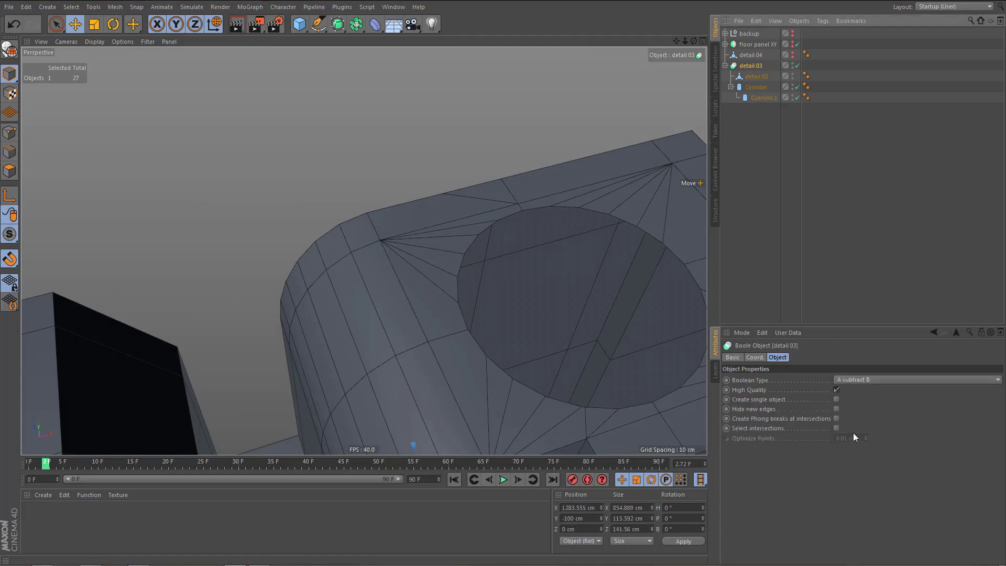
pyautogui.click(837, 399)
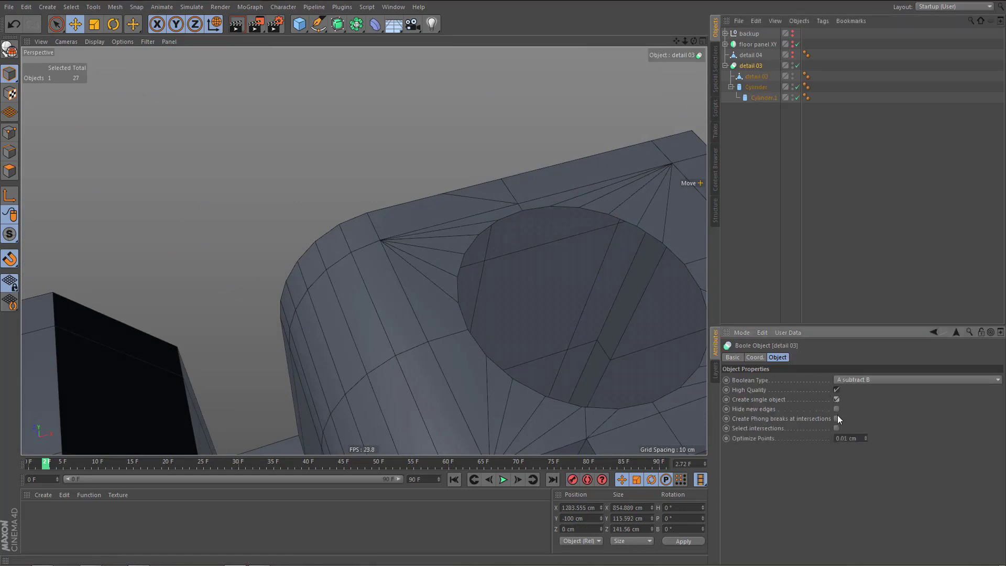
pyautogui.keyDown('alt'); pyautogui.moveTo(377, 223); pyautogui.dragTo(438, 312, button='right'); pyautogui.keyUp('alt')
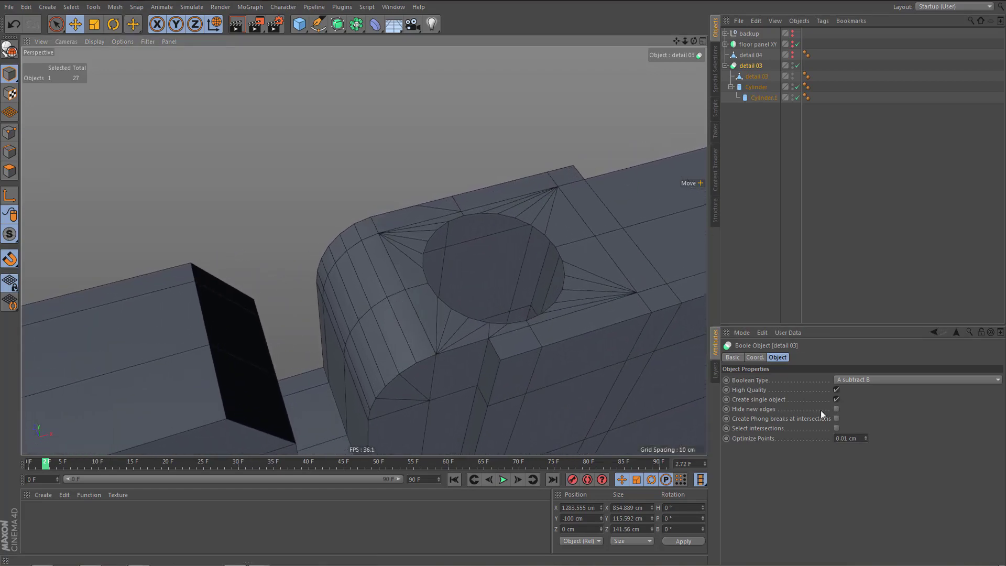
# - Try higher Optimize Points values of 0.223 cm and 3 cm on the detail 03 Boole
pyautogui.moveTo(866, 436); pyautogui.dragTo(867, 423)
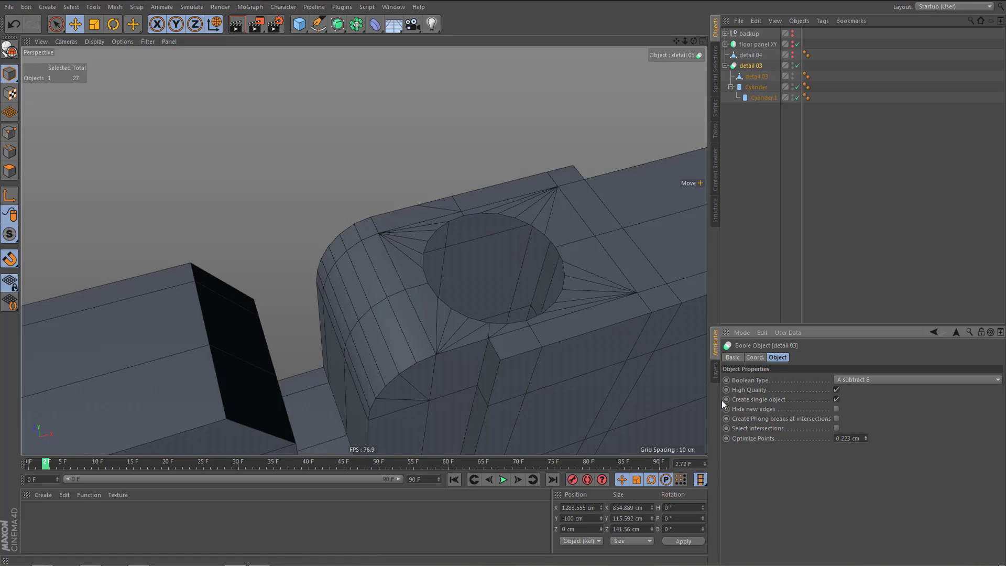
pyautogui.click(846, 438)
pyautogui.write('3')
pyautogui.press('Return')
pyautogui.hotkey('ctrl', 'z')
pyautogui.hotkey('ctrl', 'z')
# - Turn Create single object back on for the Boole, with Optimize Points at 0.01 cm
pyautogui.click(838, 399)
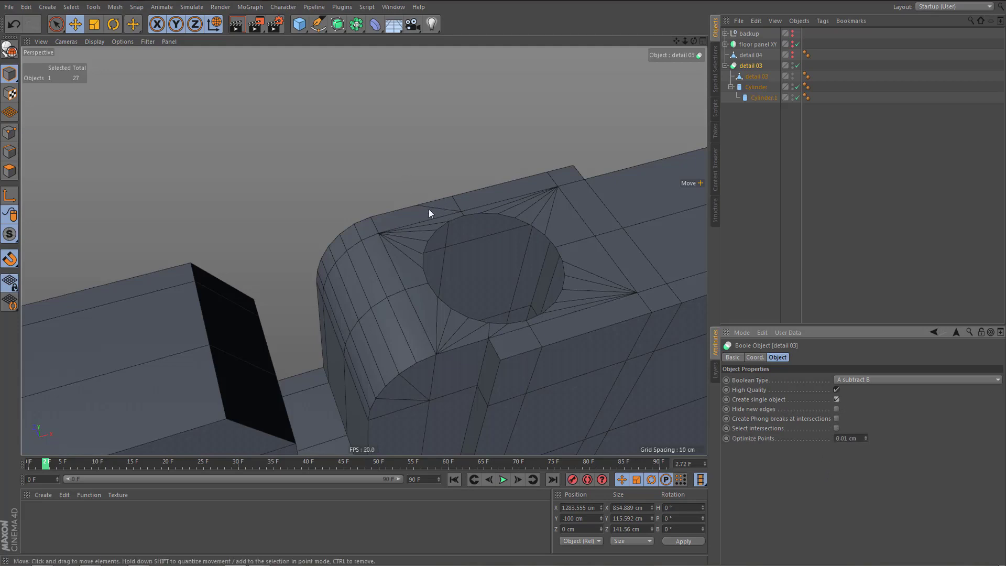
pyautogui.keyDown('alt'); pyautogui.moveTo(413, 216); pyautogui.dragTo(398, 247); pyautogui.keyUp('alt')
pyautogui.keyDown('alt'); pyautogui.moveTo(399, 247); pyautogui.dragTo(395, 271, button='right'); pyautogui.keyUp('alt')
pyautogui.keyDown('alt'); pyautogui.moveTo(366, 252); pyautogui.dragTo(429, 261); pyautogui.keyUp('alt')
# - Store a copy of the detail 03 Boole in the backup group
pyautogui.click(726, 65)
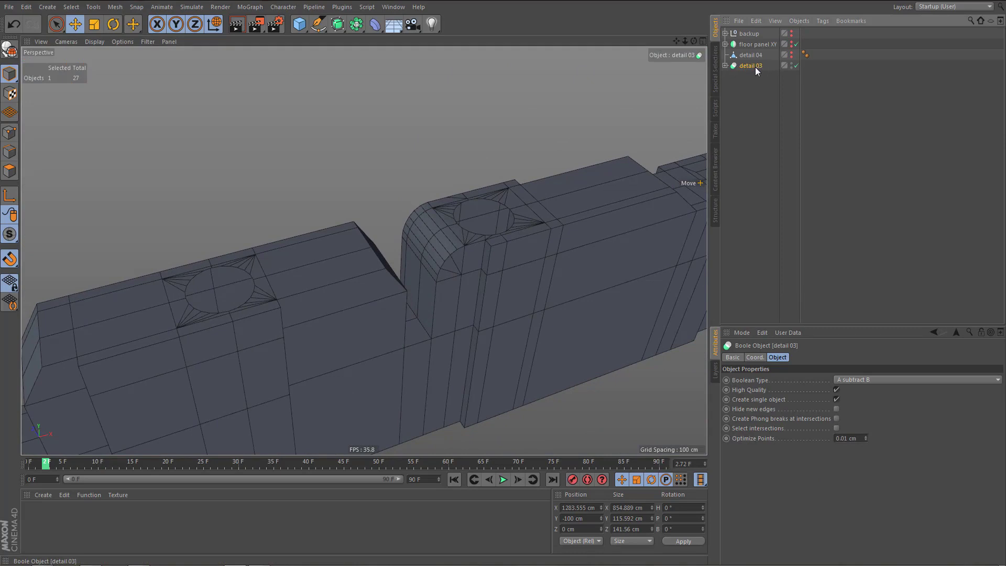
pyautogui.keyDown('ctrl'); pyautogui.moveTo(748, 32); pyautogui.dragTo(748, 34); pyautogui.keyUp('ctrl')
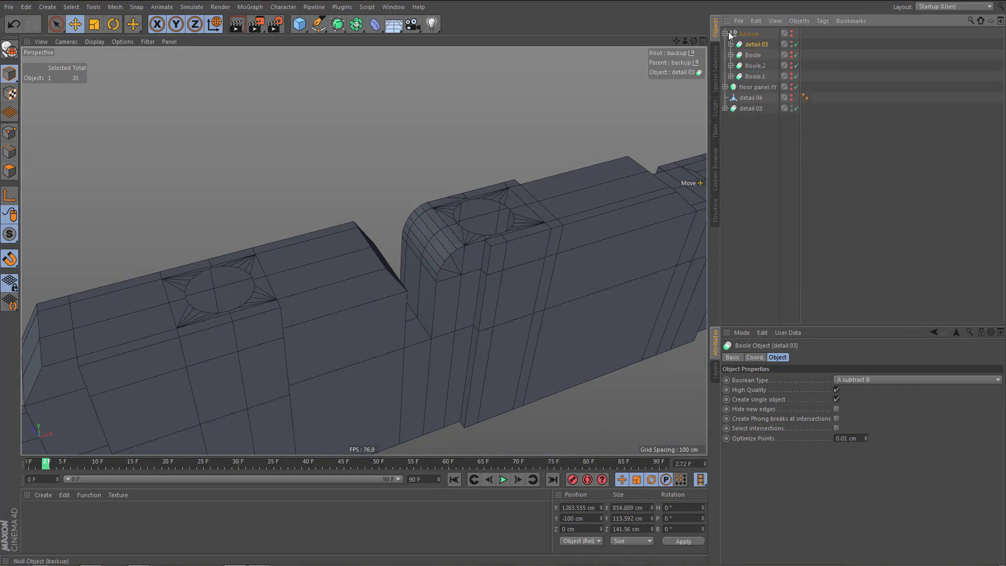
pyautogui.click(726, 33)
# - Convert the working detail 03 Boole to an editable polygon object and delete its edge selection and UVW tags
pyautogui.click(750, 67)
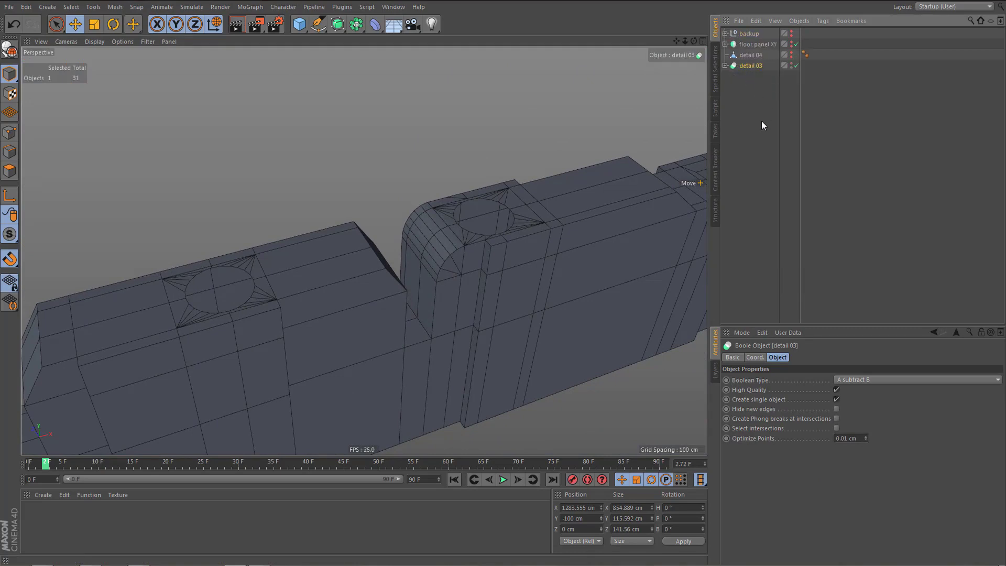
pyautogui.press('c')
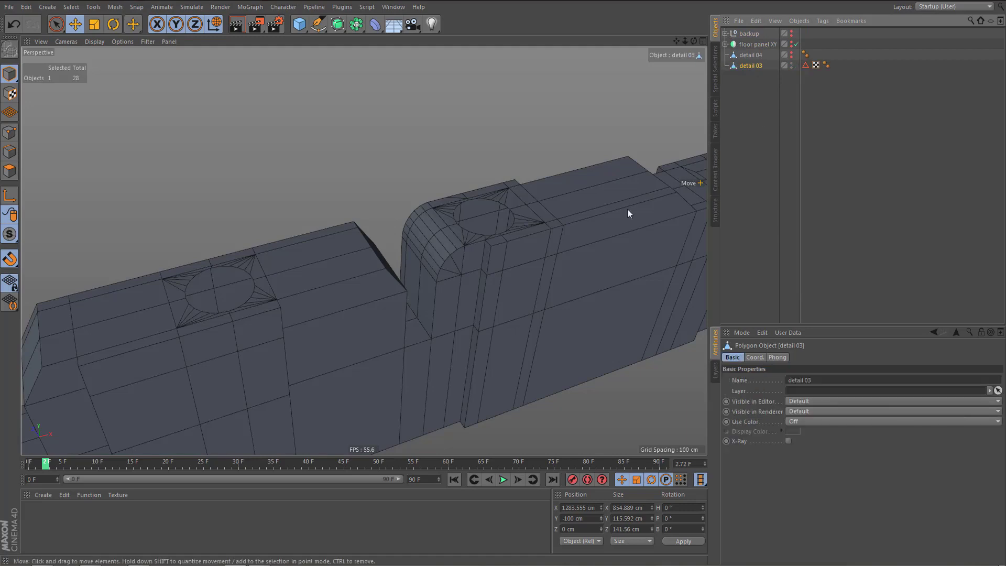
pyautogui.keyDown('alt'); pyautogui.moveTo(627, 209); pyautogui.dragTo(553, 229, button='middle'); pyautogui.keyUp('alt')
pyautogui.click(807, 65)
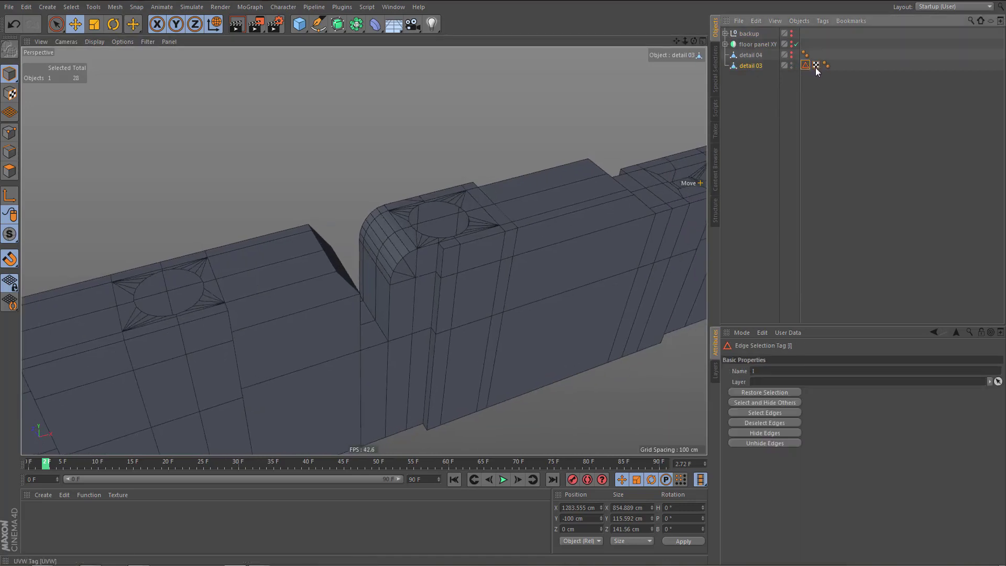
pyautogui.keyDown('ctrl'); pyautogui.click(815, 66); pyautogui.keyUp('ctrl')
pyautogui.press('Delete')
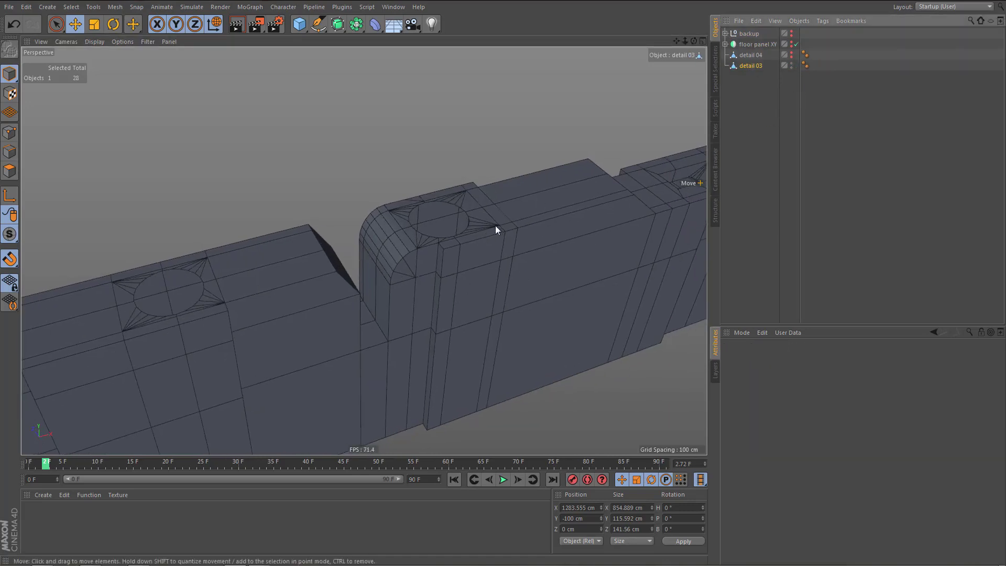
# - Cap both round openings on top of detail 03 with Close Polygon Hole
pyautogui.keyDown('alt'); pyautogui.moveTo(495, 226); pyautogui.dragTo(515, 243, button='middle'); pyautogui.keyUp('alt')
pyautogui.click(753, 65)
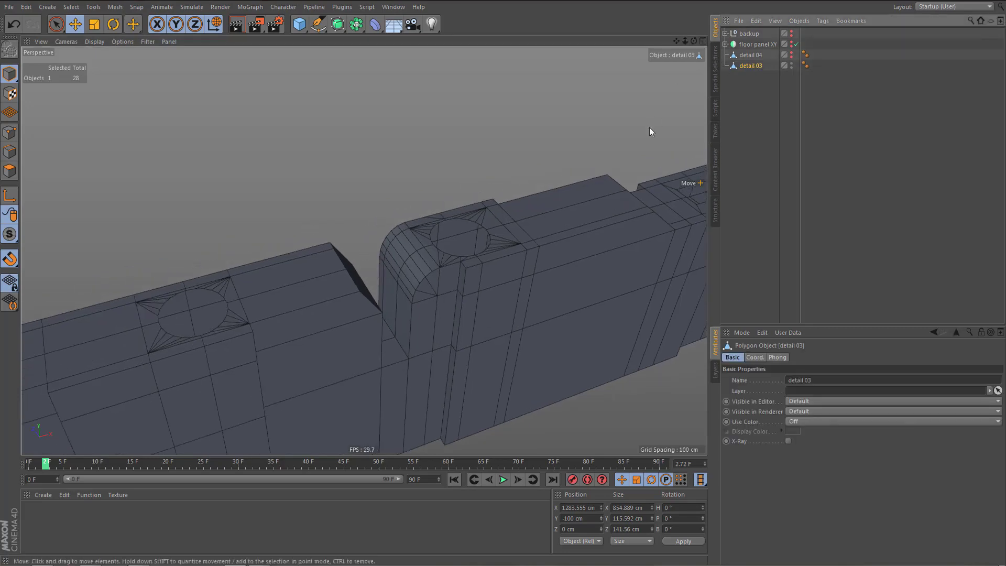
pyautogui.press('Return')
pyautogui.press('m')
pyautogui.press('d')
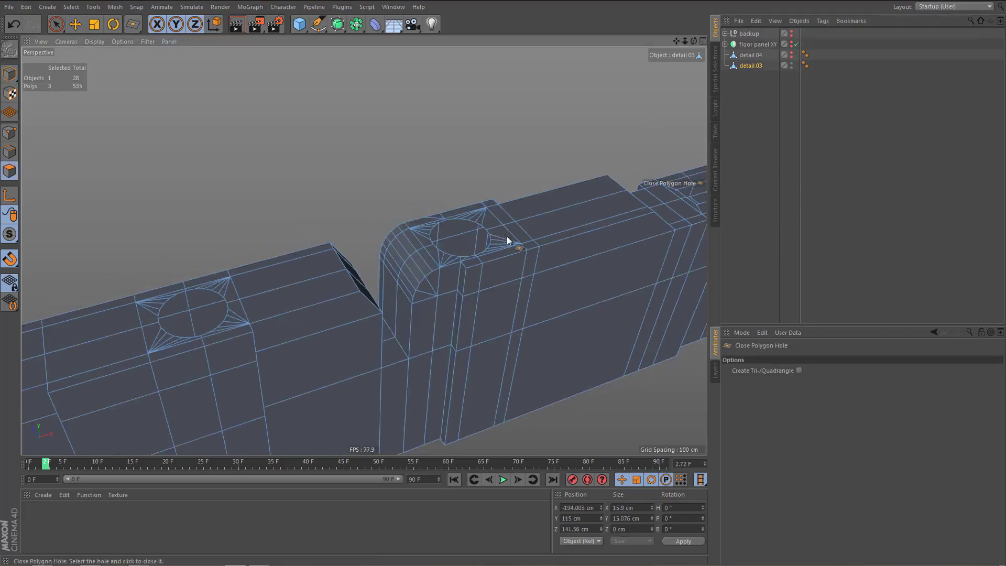
pyautogui.click(487, 227)
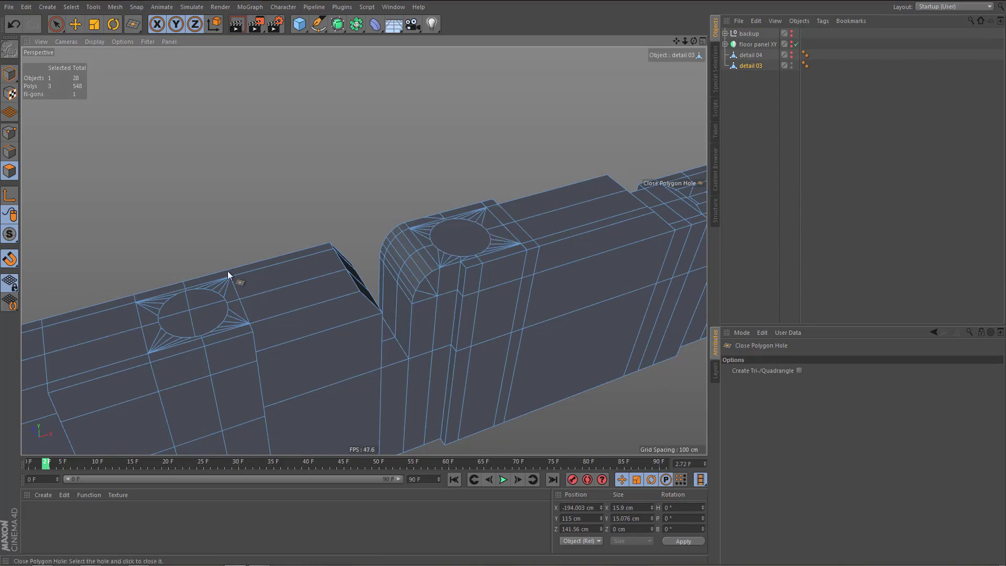
pyautogui.click(198, 296)
# - Examine the closed round caps and the topology around them along the panel
pyautogui.keyDown('alt'); pyautogui.moveTo(286, 317); pyautogui.dragTo(304, 327); pyautogui.keyUp('alt')
pyautogui.keyDown('alt'); pyautogui.moveTo(304, 327); pyautogui.dragTo(360, 293, button='middle'); pyautogui.keyUp('alt')
pyautogui.keyDown('alt'); pyautogui.moveTo(314, 312); pyautogui.dragTo(391, 302, button='right'); pyautogui.keyUp('alt')
pyautogui.keyDown('alt'); pyautogui.moveTo(381, 316); pyautogui.dragTo(333, 379); pyautogui.keyUp('alt')
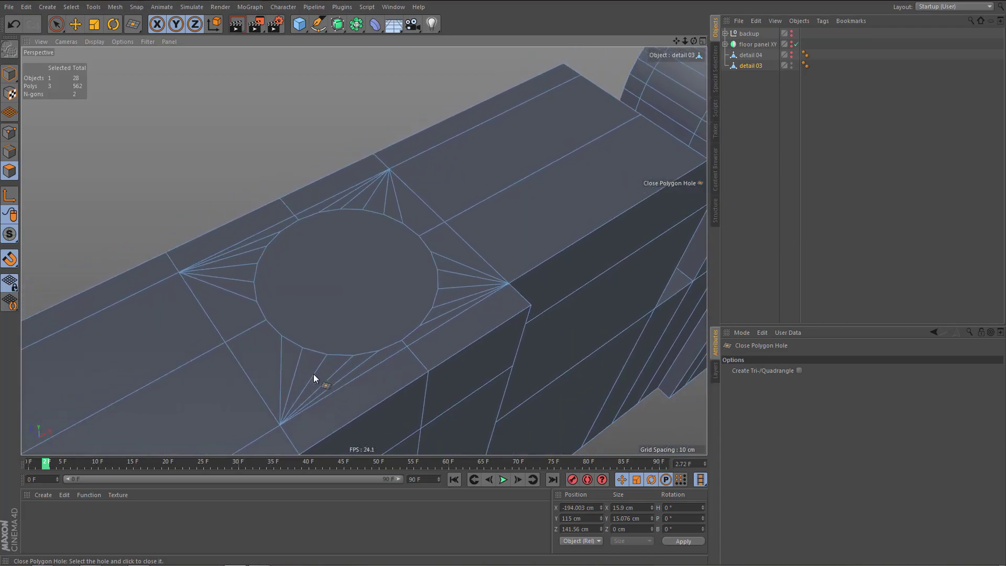
pyautogui.scroll(-4, 322, 275)
pyautogui.moveTo(322, 275)
pyautogui.keyDown('alt'); pyautogui.mouseDown()
pyautogui.moveTo(297, 332)
pyautogui.moveTo(327, 273)
pyautogui.mouseUp(); pyautogui.keyUp('alt')
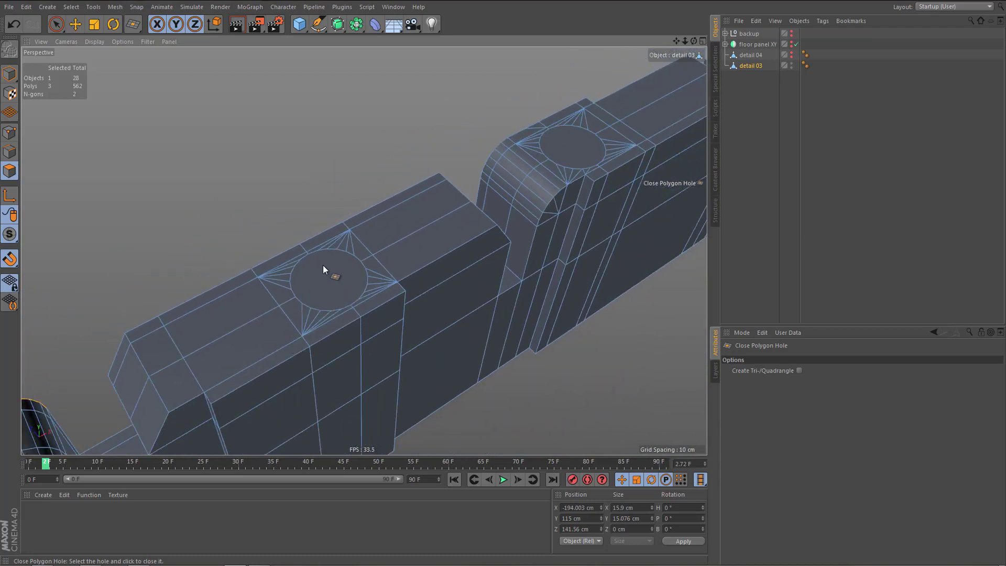
pyautogui.scroll(-5, 317, 266)
pyautogui.keyDown('alt'); pyautogui.moveTo(288, 323); pyautogui.dragTo(313, 305); pyautogui.keyUp('alt')
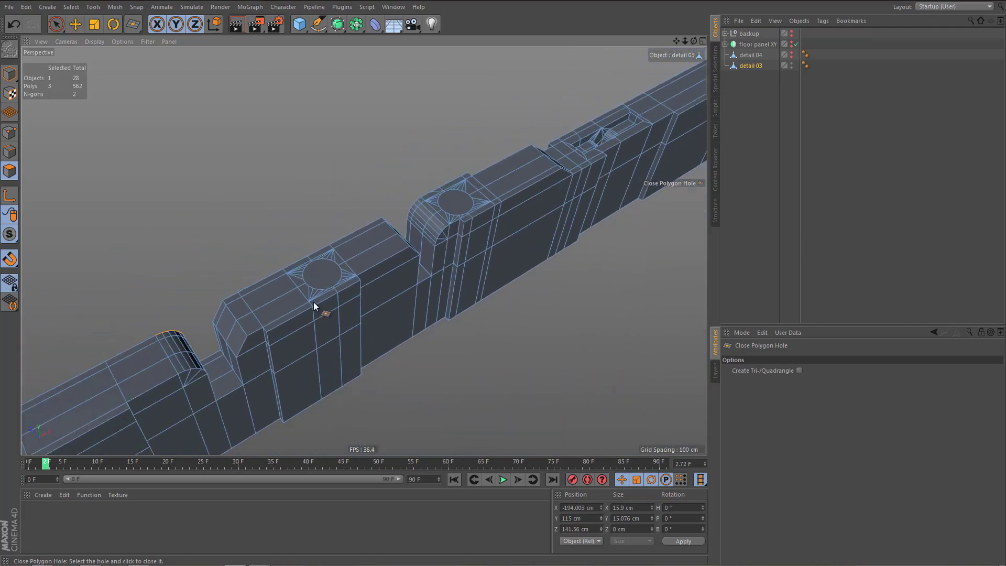
# - Select both round caps and try an Extrude Inner with an offset of about 1.9 cm
pyautogui.moveTo(316, 277)
pyautogui.keyDown('alt'); pyautogui.mouseDown(button='right')
pyautogui.moveTo(410, 271)
pyautogui.moveTo(397, 279)
pyautogui.mouseUp(button='right'); pyautogui.keyUp('alt')
pyautogui.press('space')
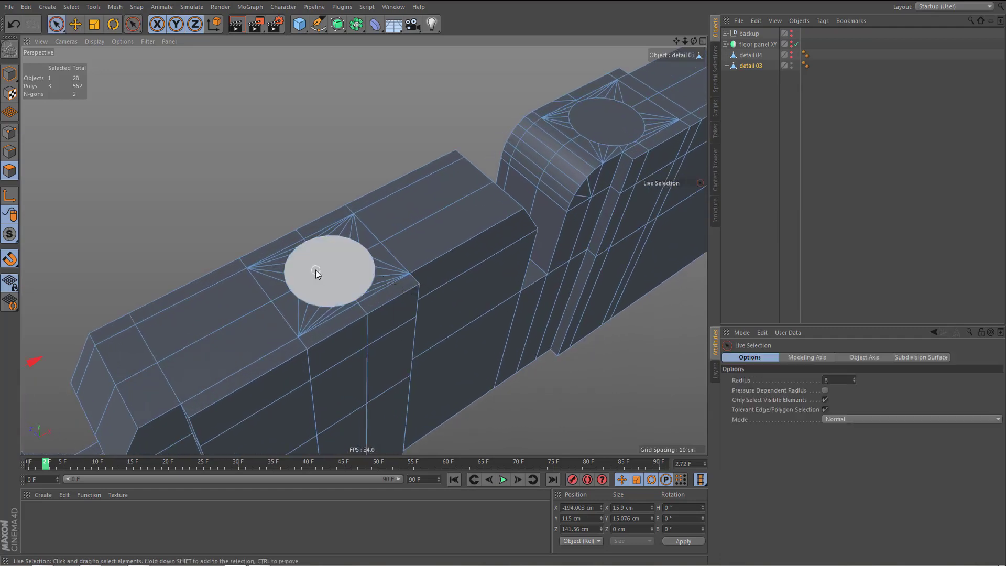
pyautogui.click(317, 274)
pyautogui.keyDown('alt'); pyautogui.moveTo(545, 147); pyautogui.dragTo(463, 207, button='middle'); pyautogui.keyUp('alt')
pyautogui.keyDown('shift'); pyautogui.click(531, 178); pyautogui.keyUp('shift')
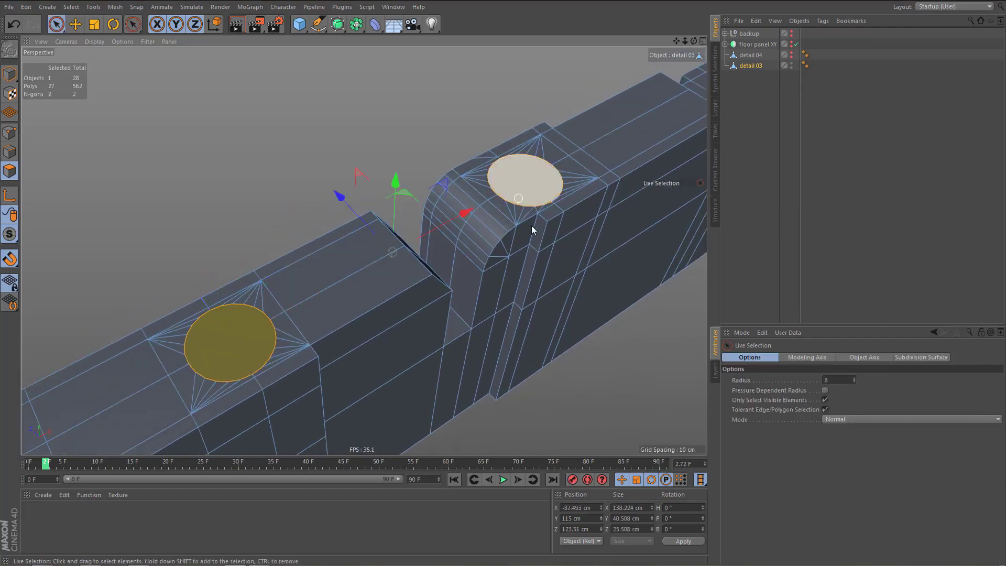
pyautogui.press('i')
pyautogui.moveTo(546, 244); pyautogui.dragTo(569, 244)
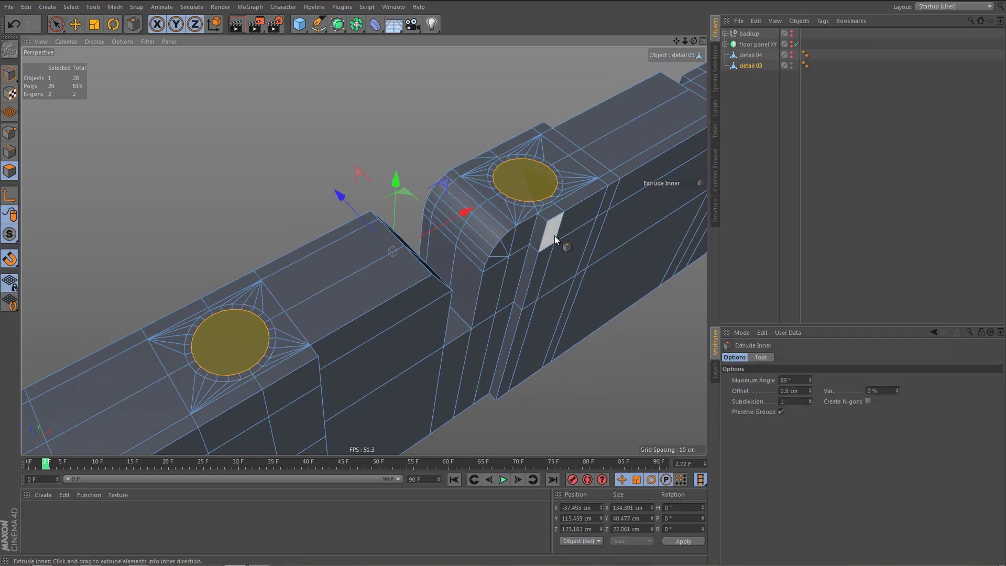
pyautogui.scroll(5, 603, 173)
pyautogui.scroll(2, 561, 231)
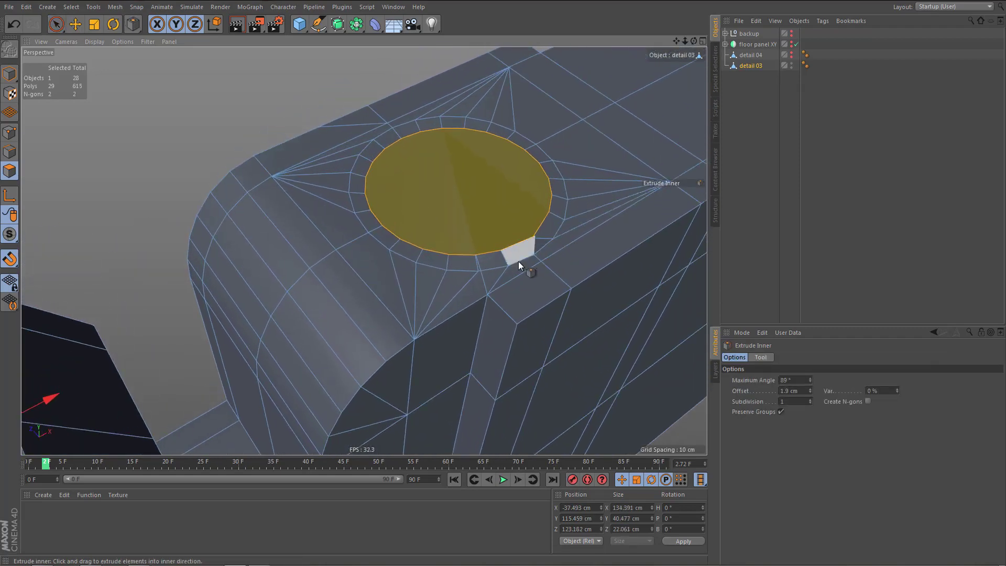
pyautogui.hotkey('ctrl', 'z')
# - Weld the two nearly coincident points on the rim of the round cap on the rounded block
pyautogui.scroll(3, 530, 276)
pyautogui.press('Return')
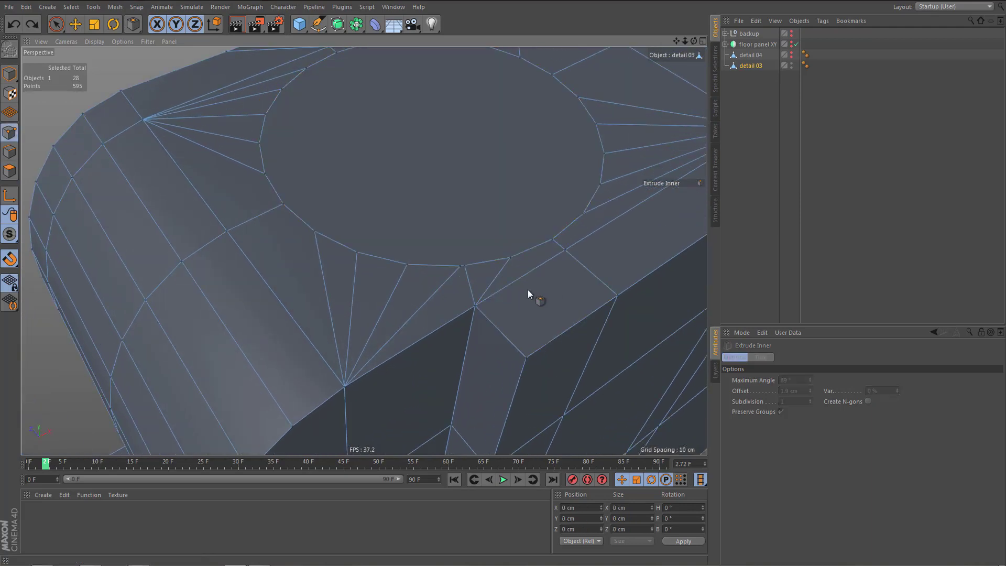
pyautogui.scroll(4, 528, 290)
pyautogui.keyDown('alt'); pyautogui.moveTo(485, 290); pyautogui.dragTo(486, 265, button='middle'); pyautogui.keyUp('alt')
pyautogui.keyDown('alt'); pyautogui.moveTo(486, 266); pyautogui.dragTo(439, 300); pyautogui.keyUp('alt')
pyautogui.press('space')
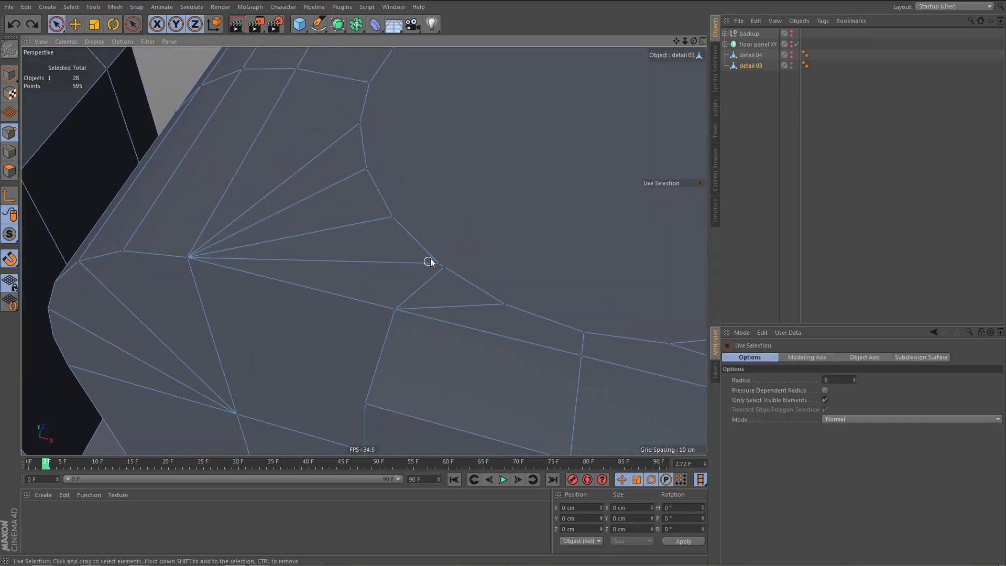
pyautogui.moveTo(430, 258); pyautogui.dragTo(456, 276)
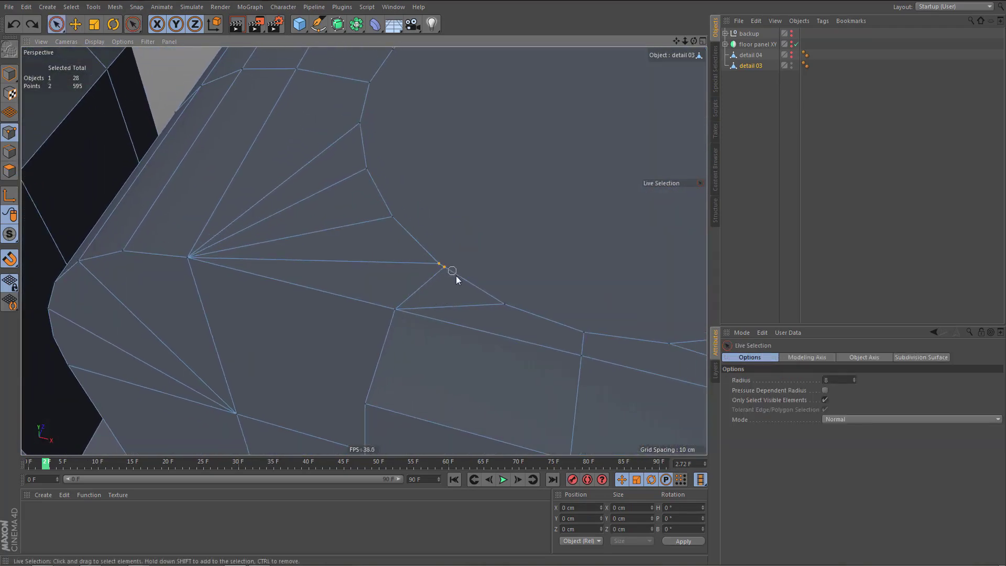
pyautogui.press('m')
pyautogui.press('q')
pyautogui.click(460, 308)
# - Delete the edge line running from the round cap down the side face of the rounded block
pyautogui.keyDown('alt'); pyautogui.moveTo(408, 292); pyautogui.dragTo(379, 352, button='right'); pyautogui.keyUp('alt')
pyautogui.keyDown('alt'); pyautogui.moveTo(431, 291); pyautogui.dragTo(410, 361, button='middle'); pyautogui.keyUp('alt')
pyautogui.keyDown('alt'); pyautogui.moveTo(410, 356); pyautogui.dragTo(650, 247); pyautogui.keyUp('alt')
pyautogui.press('Return')
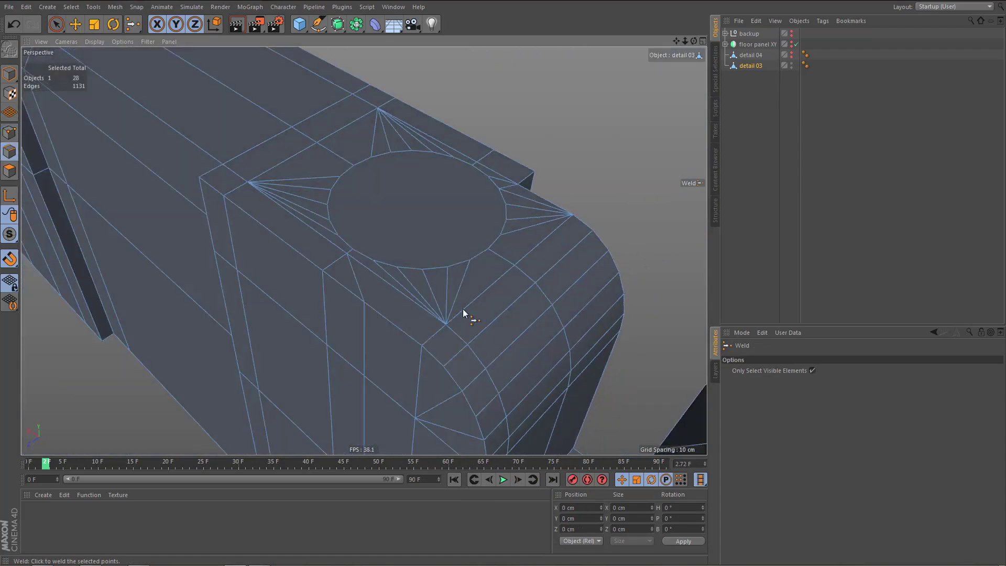
pyautogui.press('e')
pyautogui.doubleClick(366, 335)
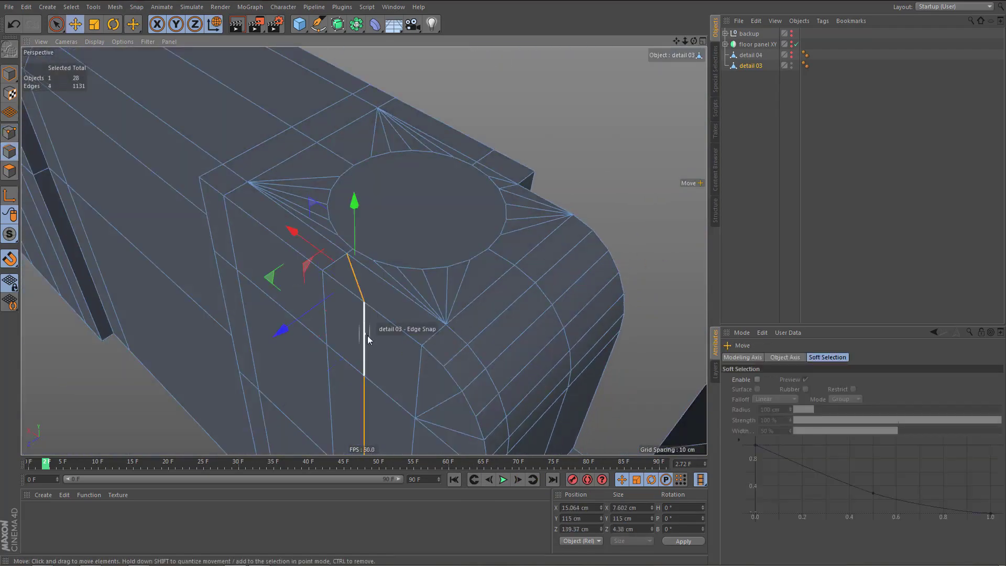
pyautogui.press('Delete')
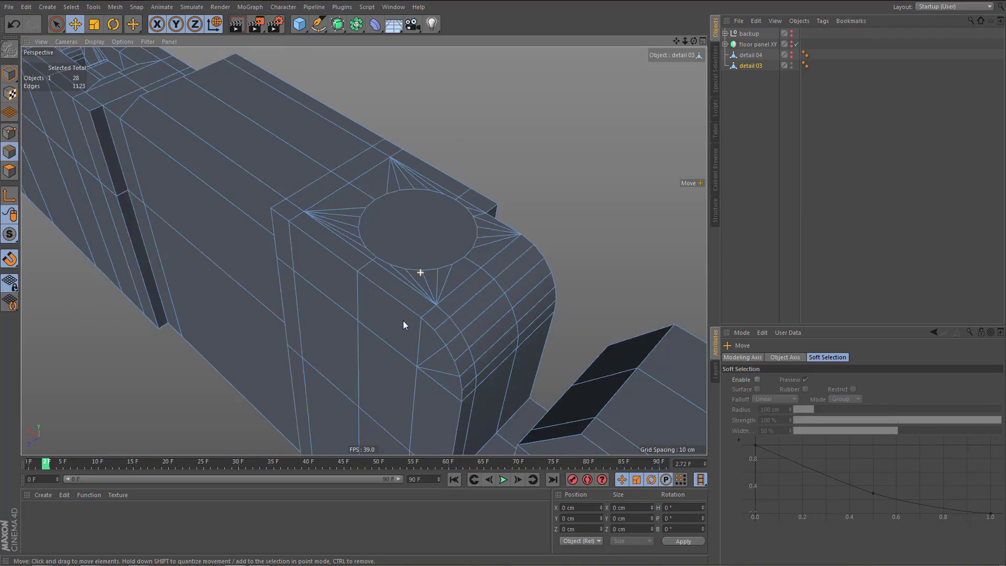
# - Examine the rim points and surrounding edges of the round cap on the rounded block
pyautogui.scroll(-2, 403, 321)
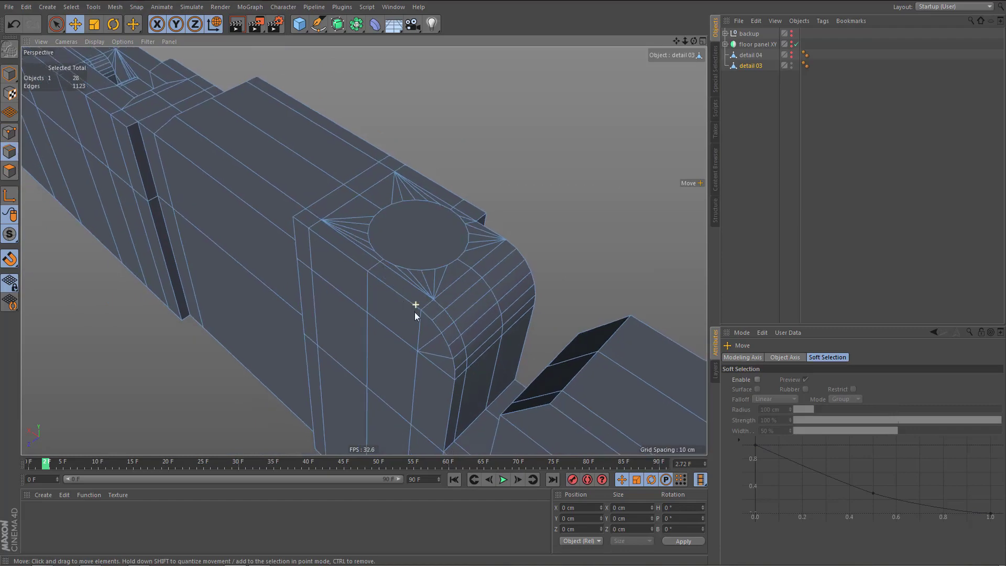
pyautogui.keyDown('alt'); pyautogui.moveTo(414, 312); pyautogui.dragTo(416, 302); pyautogui.keyUp('alt')
pyautogui.press('Return')
pyautogui.scroll(-3, 382, 320)
pyautogui.scroll(5, 421, 272)
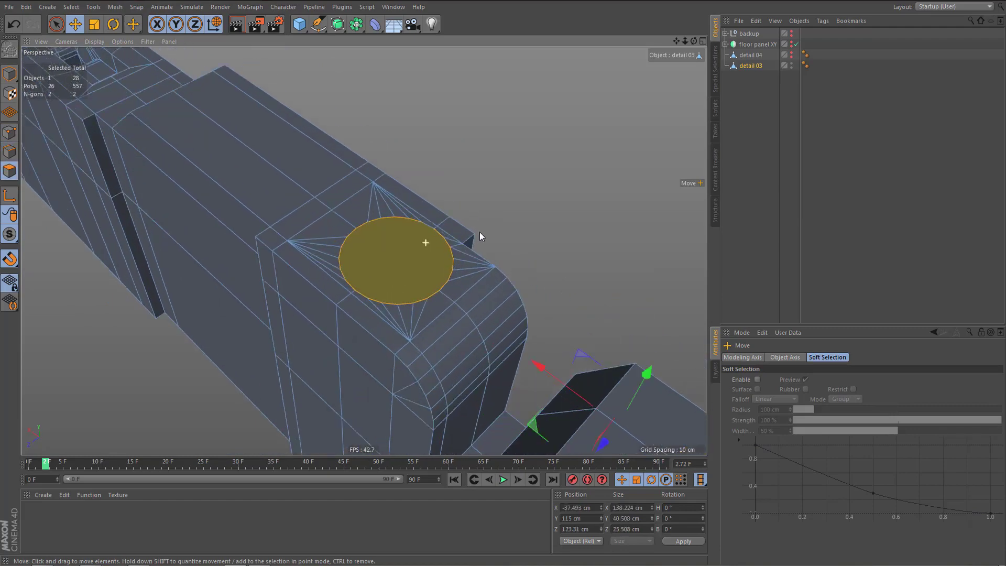
pyautogui.keyDown('alt'); pyautogui.moveTo(436, 240); pyautogui.dragTo(494, 241); pyautogui.keyUp('alt')
pyautogui.scroll(5, 562, 204)
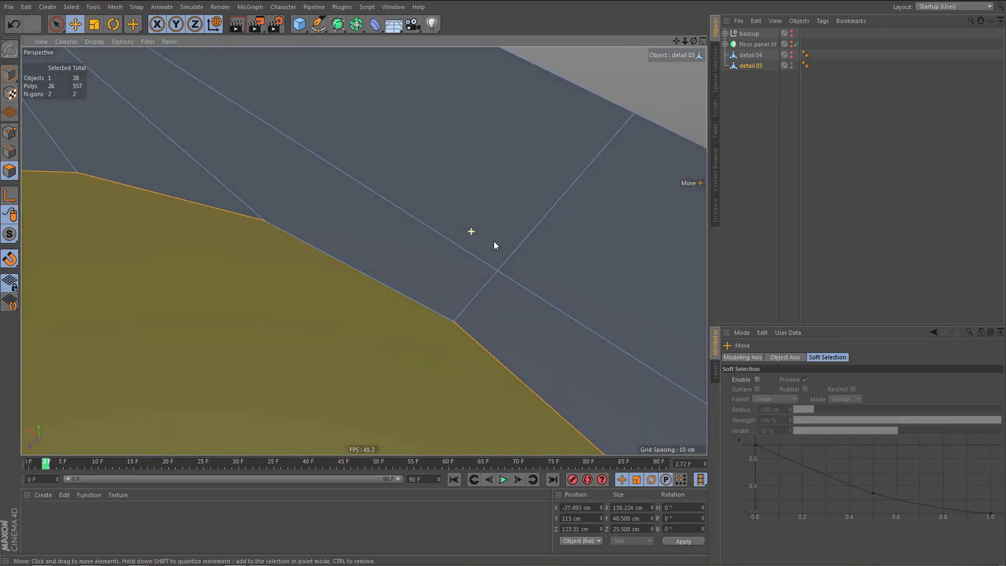
pyautogui.press('Return')
pyautogui.press('0')
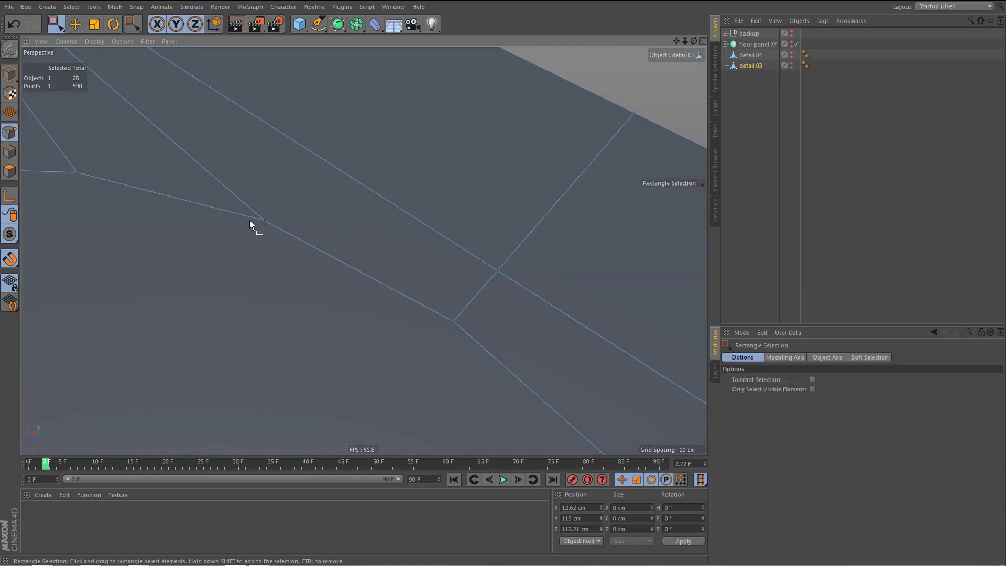
pyautogui.moveTo(294, 256); pyautogui.dragTo(295, 257)
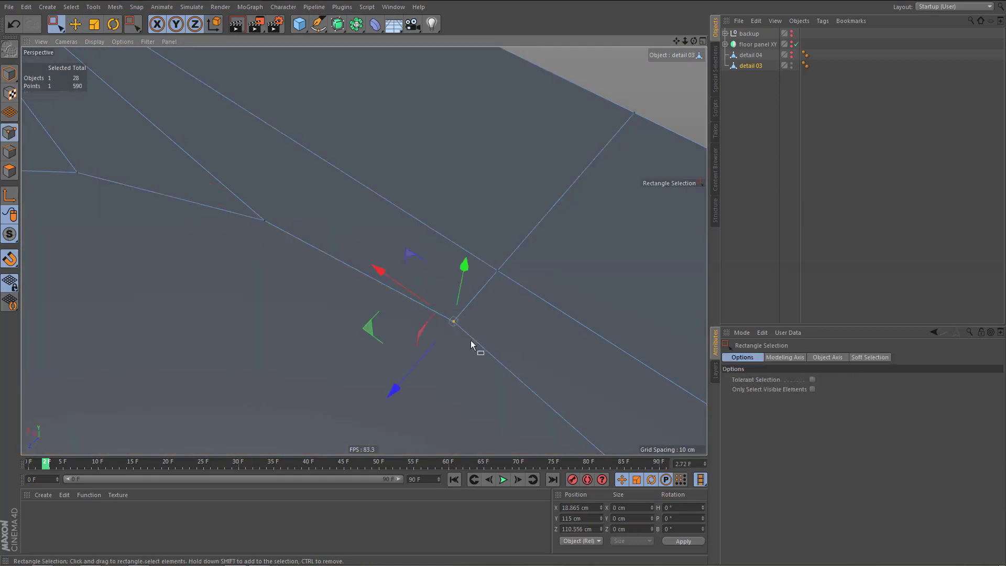
pyautogui.scroll(3, 472, 325)
pyautogui.press('Return')
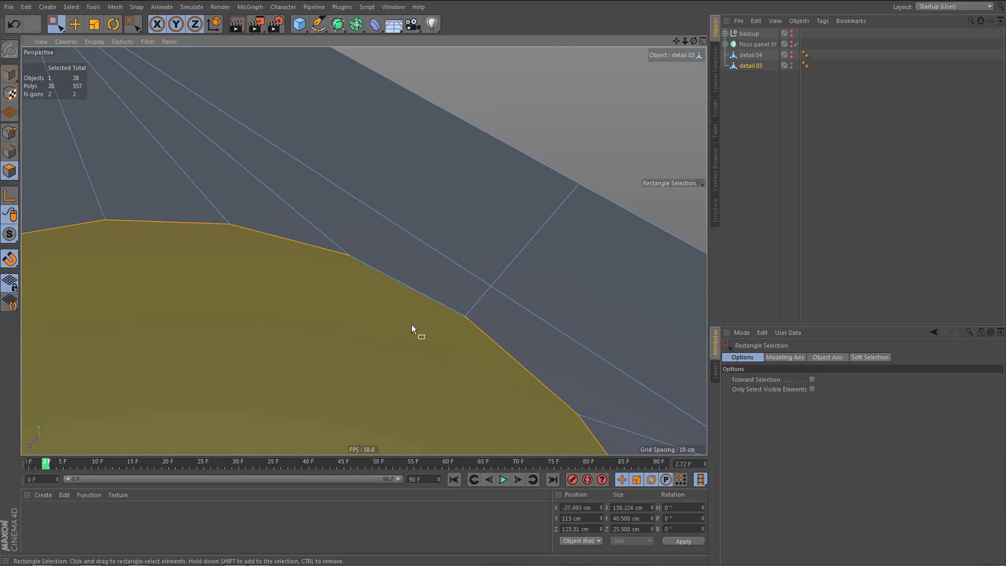
# - Delete both selected round caps and try Close Polygon Hole on the opening in the rounded block
pyautogui.press('Delete')
pyautogui.scroll(-3, 445, 237)
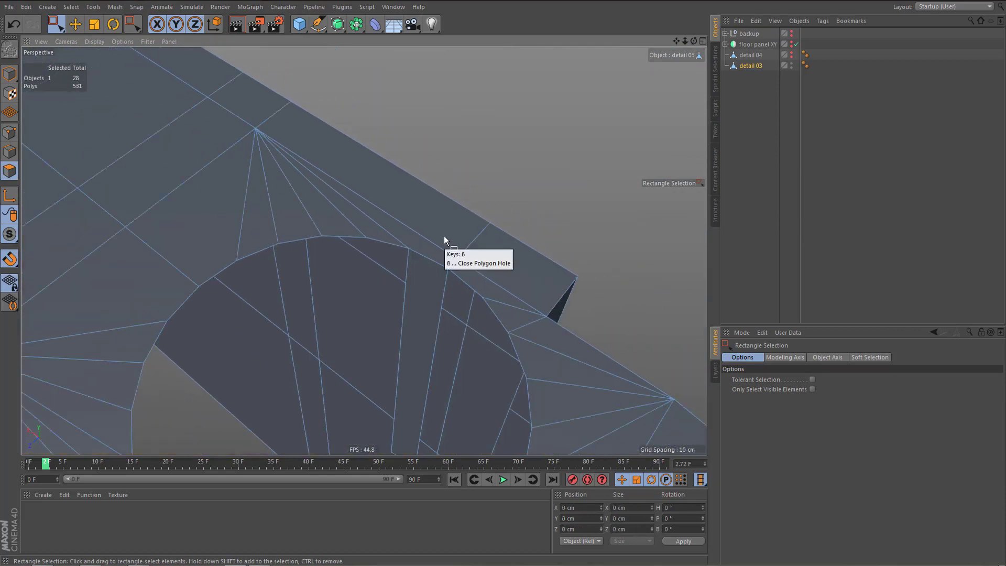
pyautogui.press('ssharp')
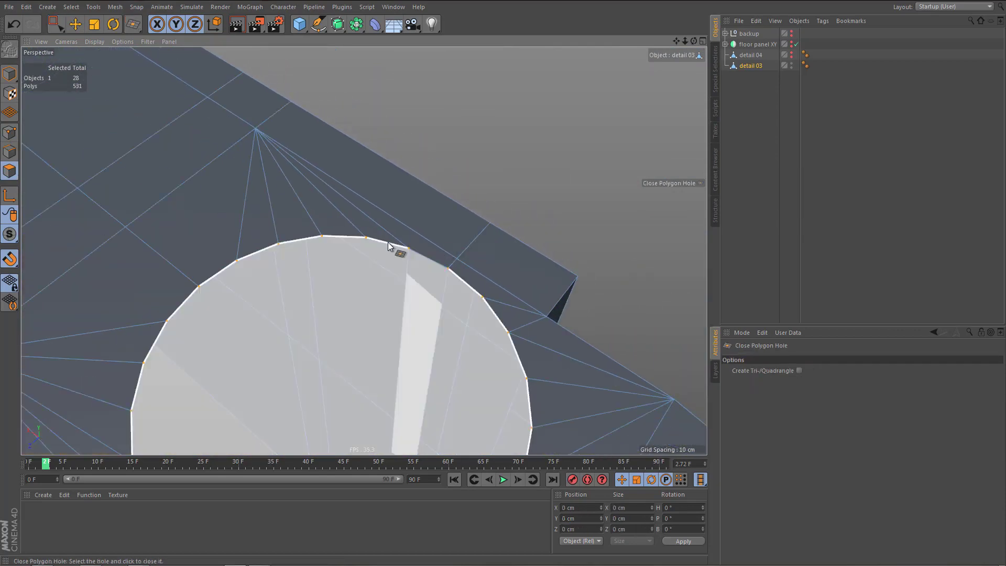
pyautogui.click(389, 243)
pyautogui.keyDown('alt'); pyautogui.moveTo(470, 275); pyautogui.dragTo(468, 214); pyautogui.keyUp('alt')
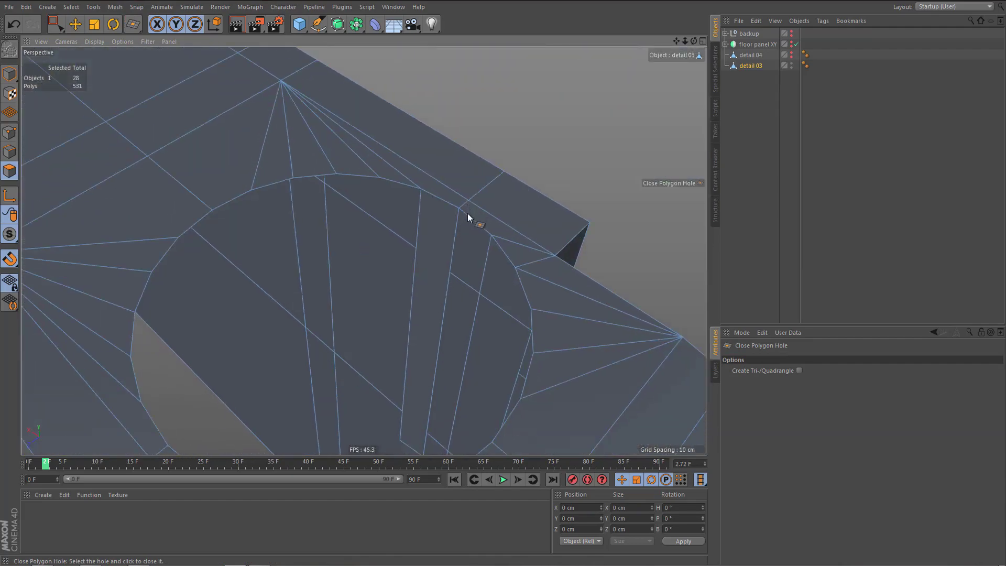
# - Delete the narrow leftover wall polygon inside the round opening of the rounded block
pyautogui.press('e')
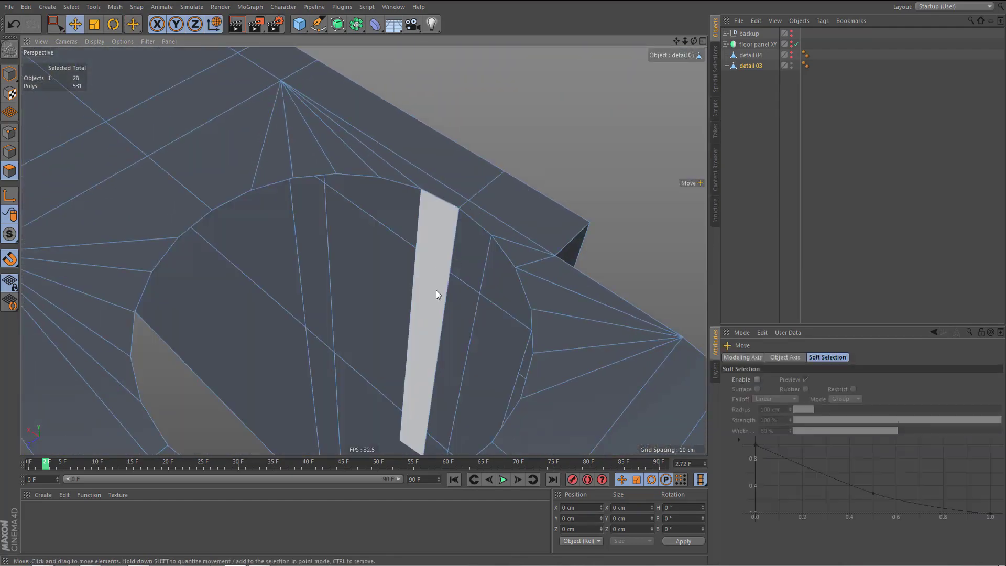
pyautogui.click(434, 274)
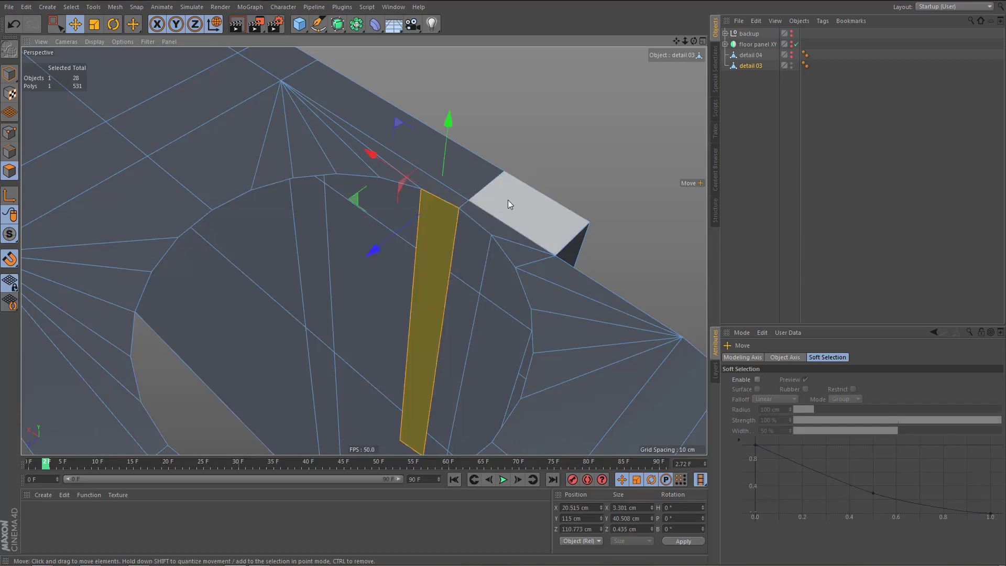
pyautogui.press('Delete')
pyautogui.keyDown('alt'); pyautogui.moveTo(466, 185); pyautogui.dragTo(373, 218); pyautogui.keyUp('alt')
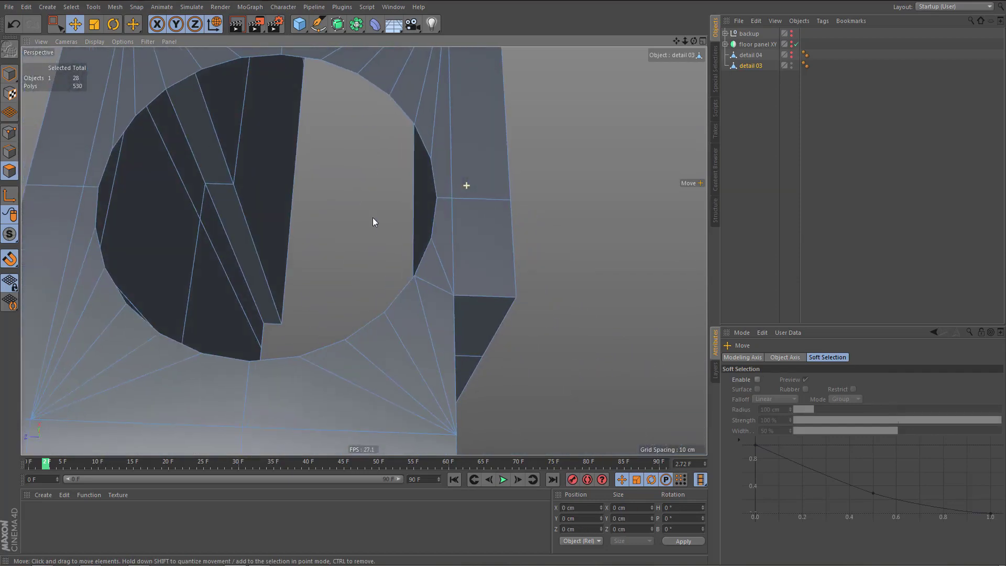
# - Cap the round opening on the rounded block with Close Polygon Hole and select the new cap
pyautogui.scroll(-5, 430, 215)
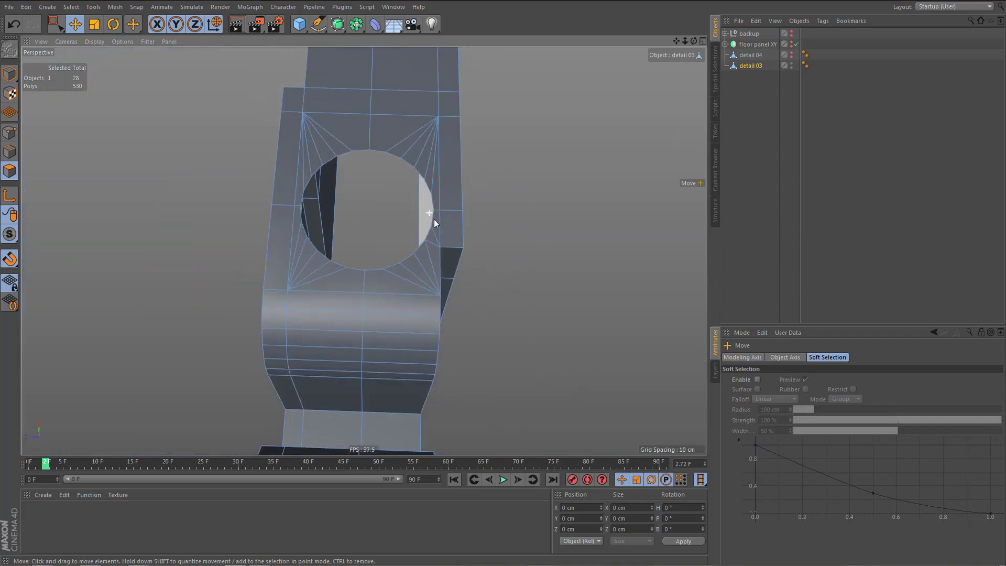
pyautogui.press('m')
pyautogui.press('d')
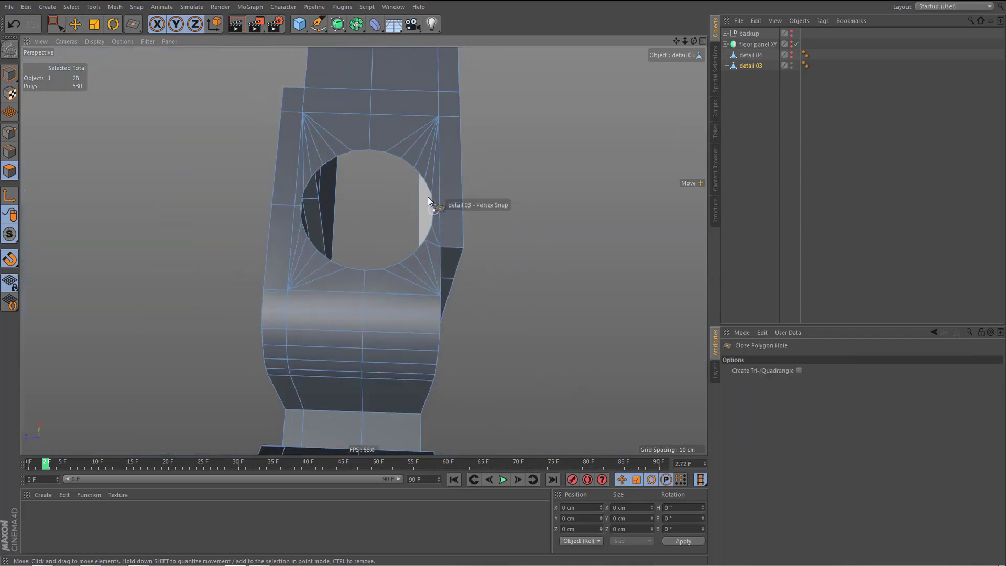
pyautogui.click(433, 213)
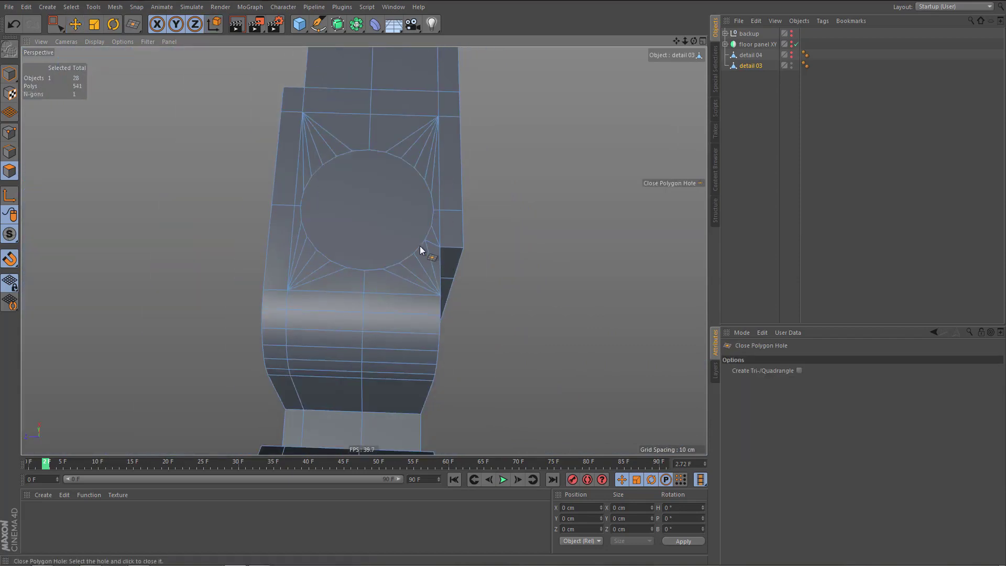
pyautogui.keyDown('alt'); pyautogui.moveTo(420, 246); pyautogui.dragTo(360, 234); pyautogui.keyUp('alt')
pyautogui.press('9')
pyautogui.click(386, 190)
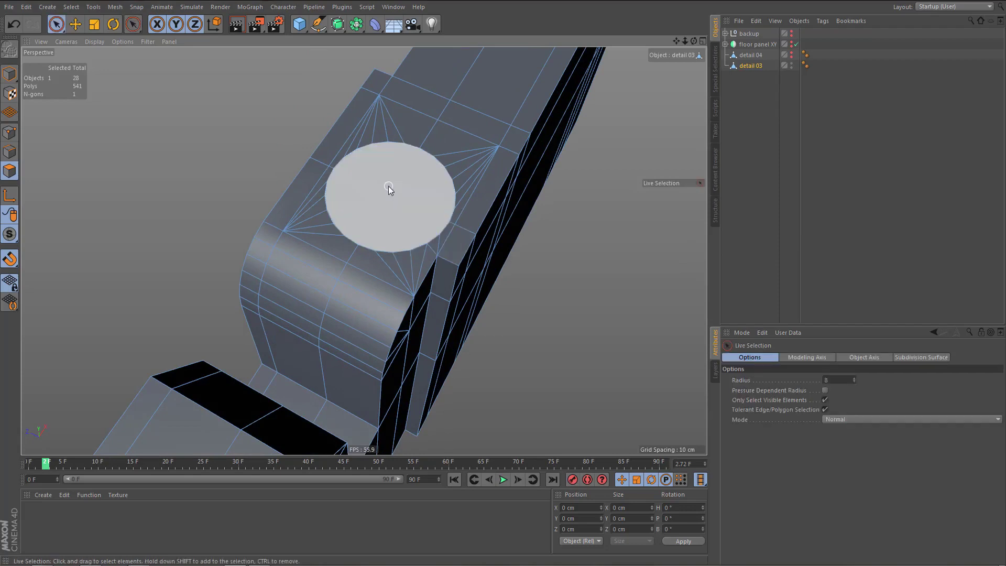
# - Cap the round opening on the neighbouring straight block with Close Polygon Hole
pyautogui.keyDown('alt'); pyautogui.moveTo(388, 187); pyautogui.dragTo(413, 250); pyautogui.keyUp('alt')
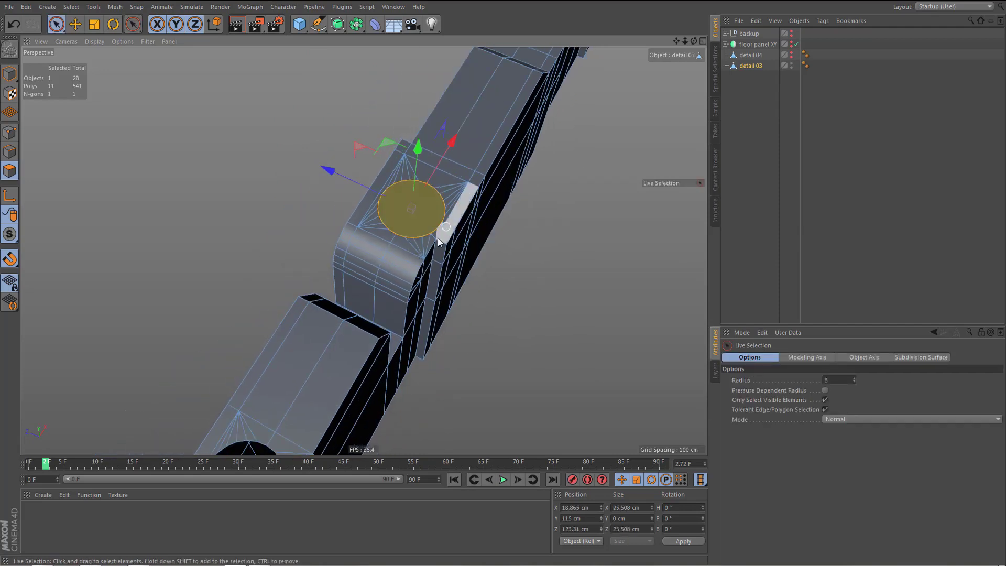
pyautogui.keyDown('alt'); pyautogui.moveTo(438, 238); pyautogui.dragTo(475, 101, button='middle'); pyautogui.keyUp('alt')
pyautogui.press('m')
pyautogui.press('d')
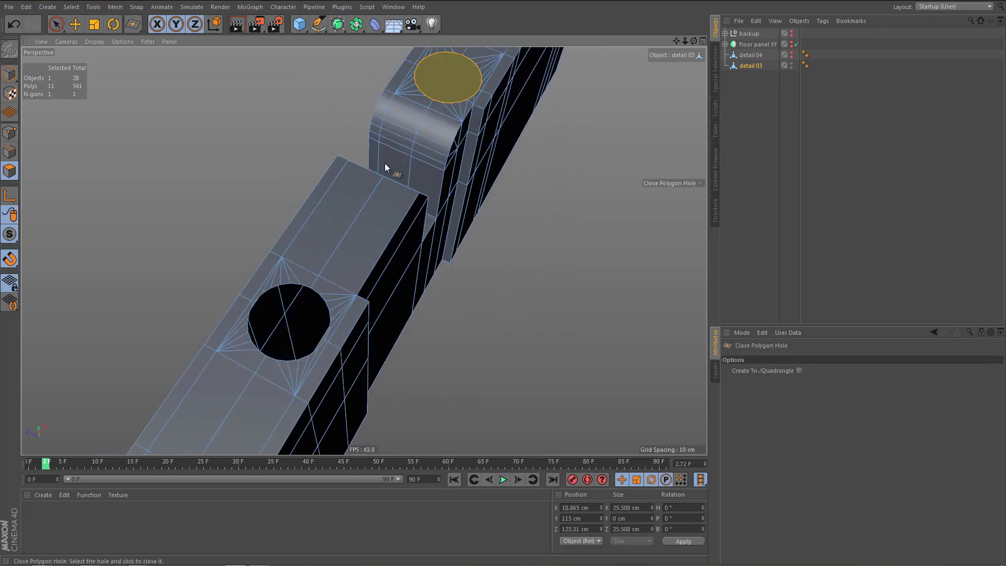
pyautogui.click(314, 288)
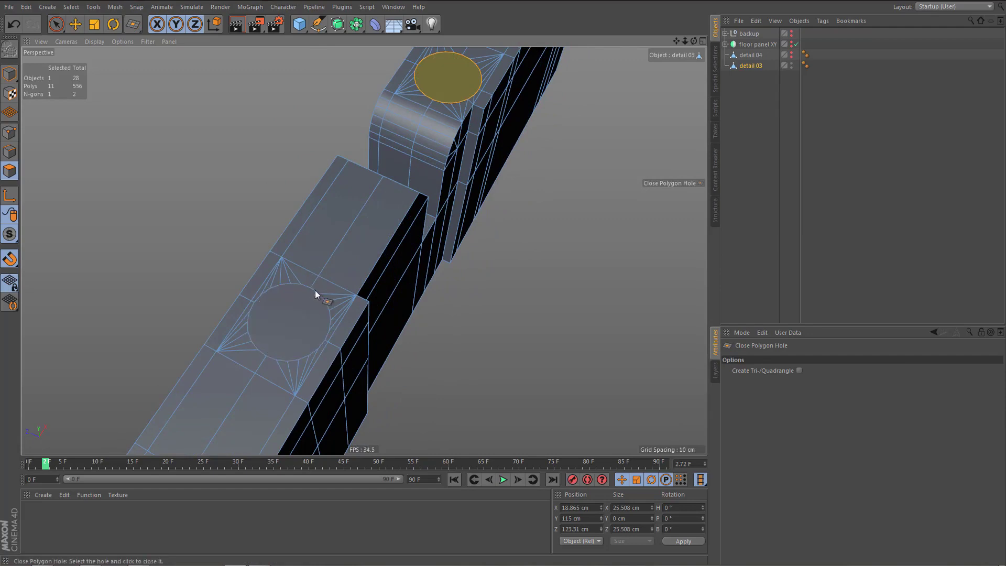
# - Add the circular cap on the nearer block to the existing polygon selection
pyautogui.press('s')
pyautogui.press('l')
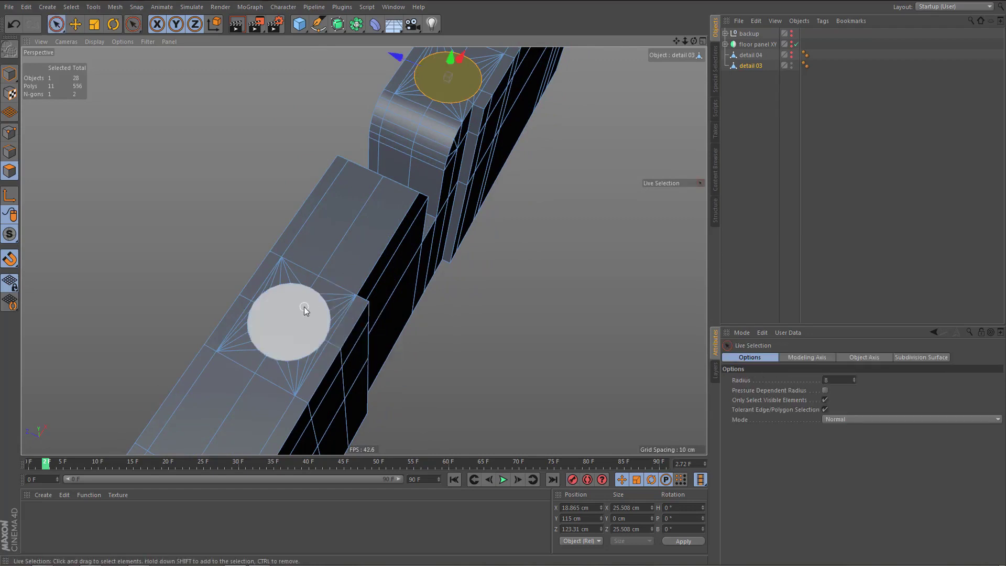
pyautogui.keyDown('shift'); pyautogui.click(304, 308); pyautogui.keyUp('shift')
# - Try insetting both circular caps by 1.9 cm and 2 cm, comparing the result with the reference in the top view
pyautogui.press('i')
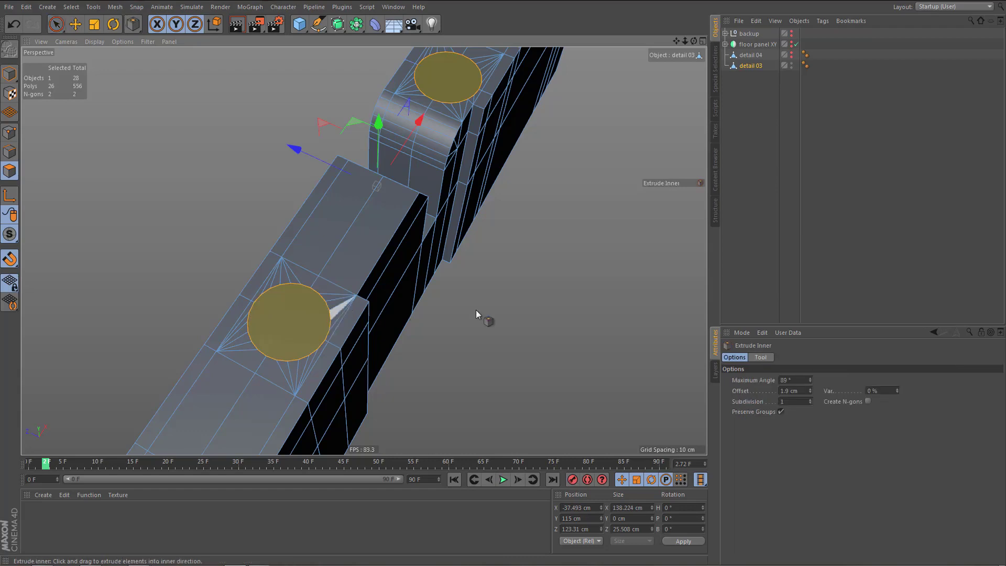
pyautogui.click(761, 357)
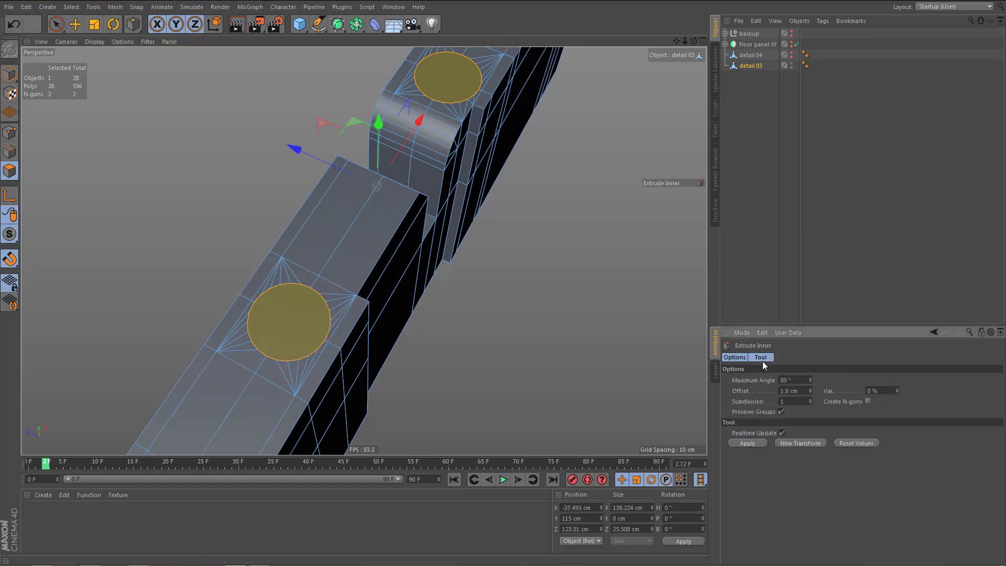
pyautogui.click(756, 442)
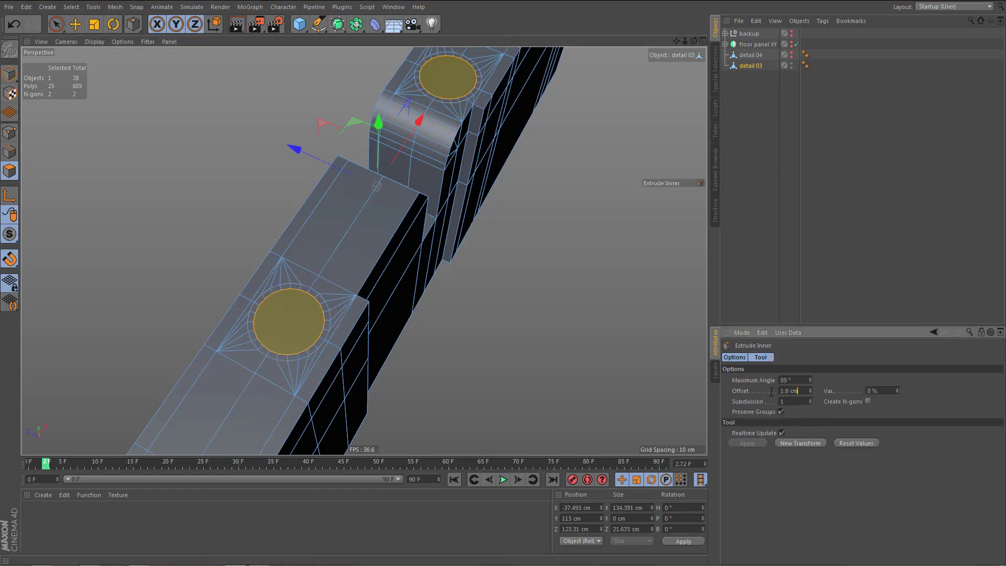
pyautogui.middleClick(329, 303)
pyautogui.middleClick(537, 147)
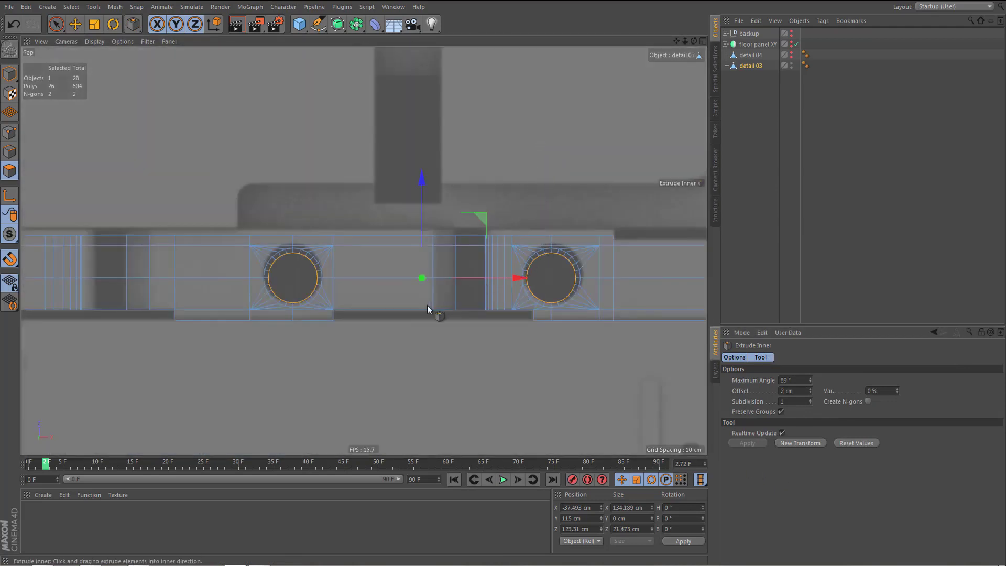
pyautogui.middleClick(433, 265)
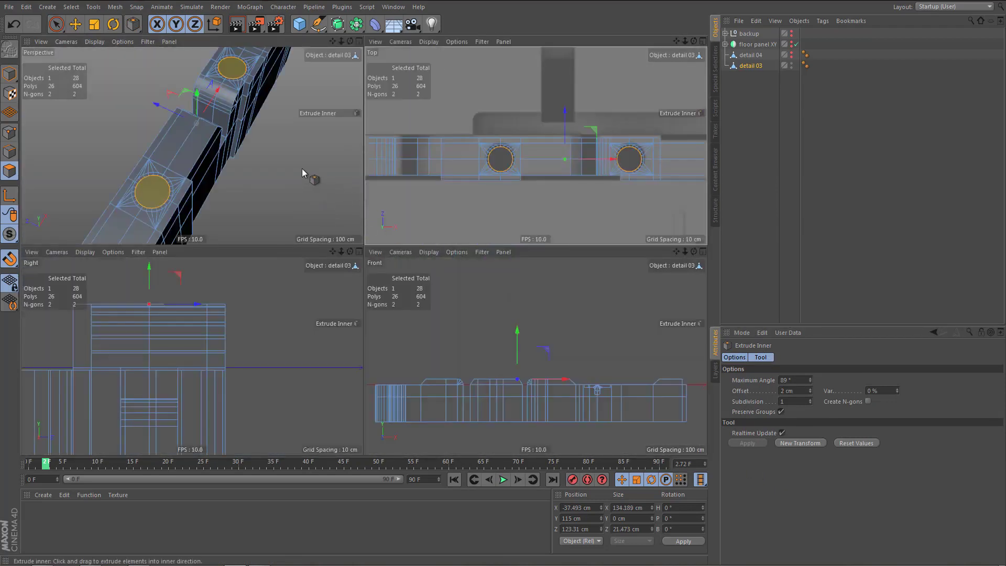
pyautogui.middleClick(302, 169)
pyautogui.keyDown('alt'); pyautogui.moveTo(420, 251); pyautogui.dragTo(442, 222, button='middle'); pyautogui.keyUp('alt')
pyautogui.keyDown('alt'); pyautogui.moveTo(359, 295); pyautogui.dragTo(422, 283, button='right'); pyautogui.keyUp('alt')
pyautogui.keyDown('alt'); pyautogui.moveTo(398, 287); pyautogui.dragTo(367, 275); pyautogui.keyUp('alt')
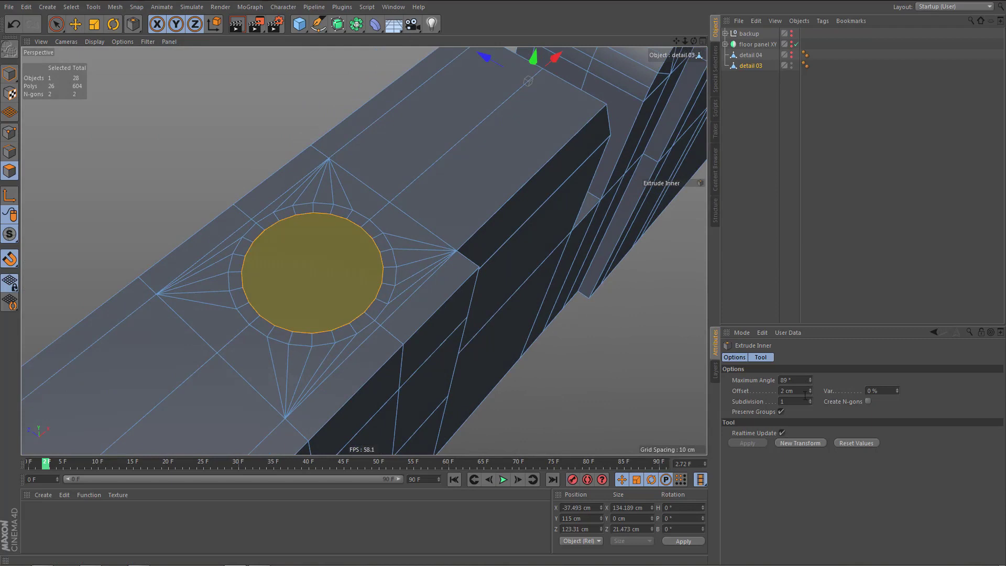
# - Undo the trial inset and inset both circular caps with a 1.5 cm offset
pyautogui.moveTo(811, 394); pyautogui.dragTo(811, 398)
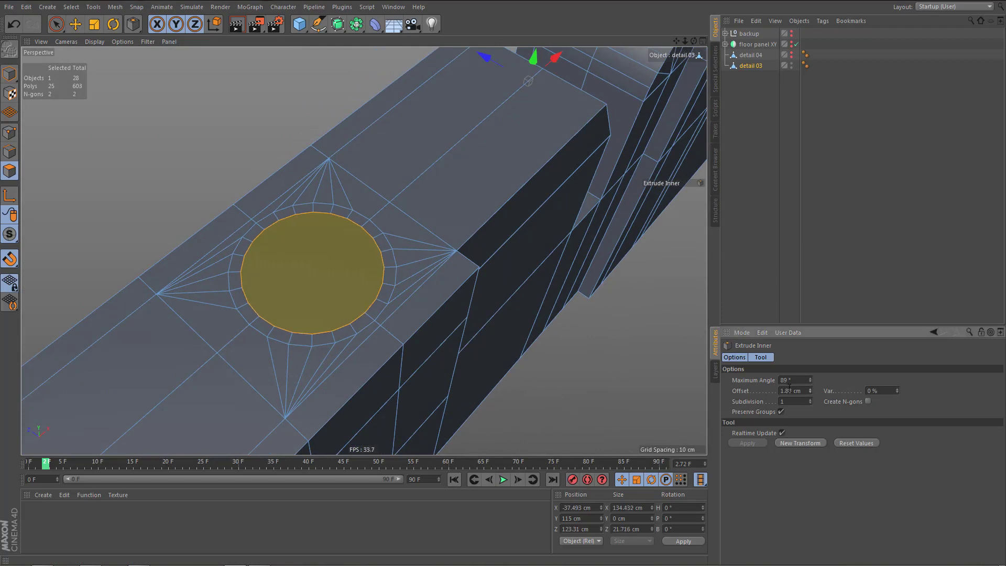
pyautogui.click(816, 443)
pyautogui.hotkey('ctrl', 'z')
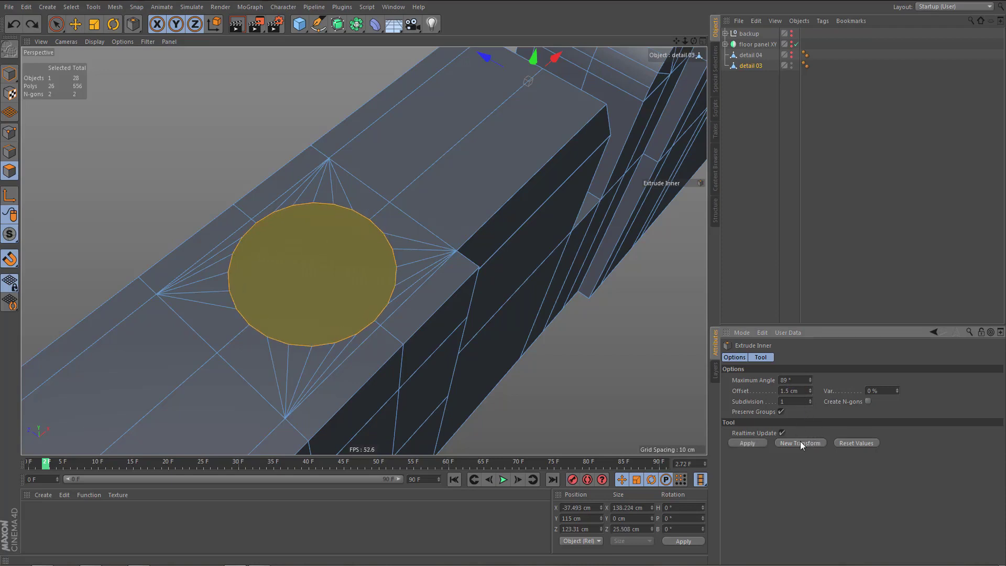
pyautogui.click(801, 443)
# - Extrude both inset caps down into the blocks with an offset of -10 cm
pyautogui.keyDown('alt'); pyautogui.moveTo(474, 254); pyautogui.dragTo(404, 324, button='middle'); pyautogui.keyUp('alt')
pyautogui.scroll(-2, 425, 284)
pyautogui.keyDown('alt'); pyautogui.moveTo(448, 267); pyautogui.dragTo(552, 221, button='middle'); pyautogui.keyUp('alt')
pyautogui.press('d')
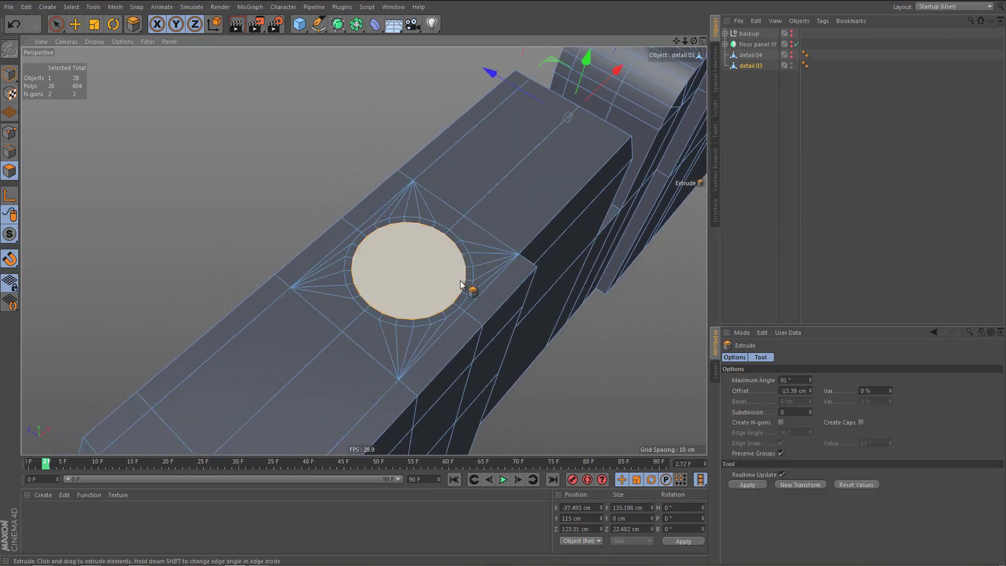
pyautogui.moveTo(476, 281); pyautogui.dragTo(373, 281)
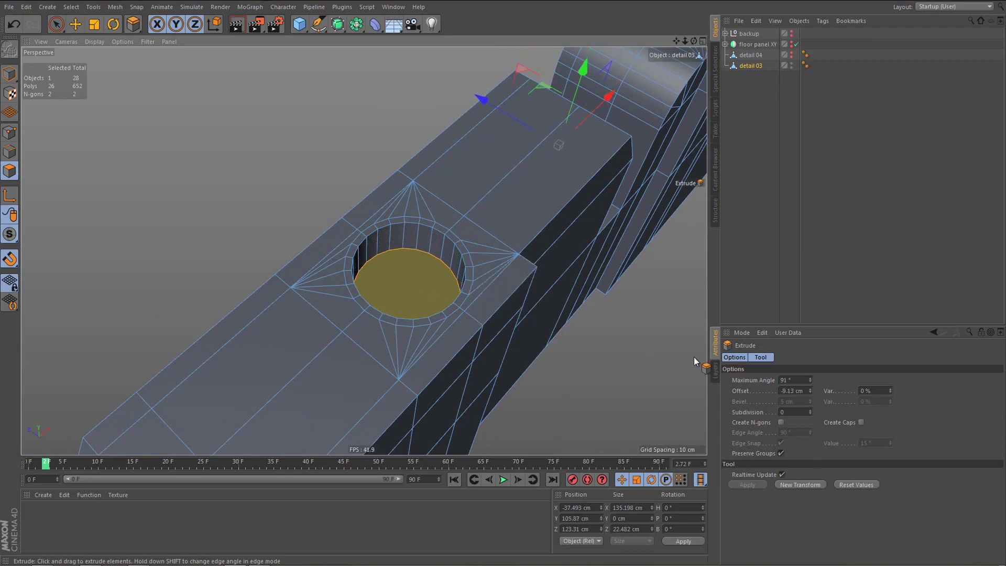
pyautogui.click(784, 392)
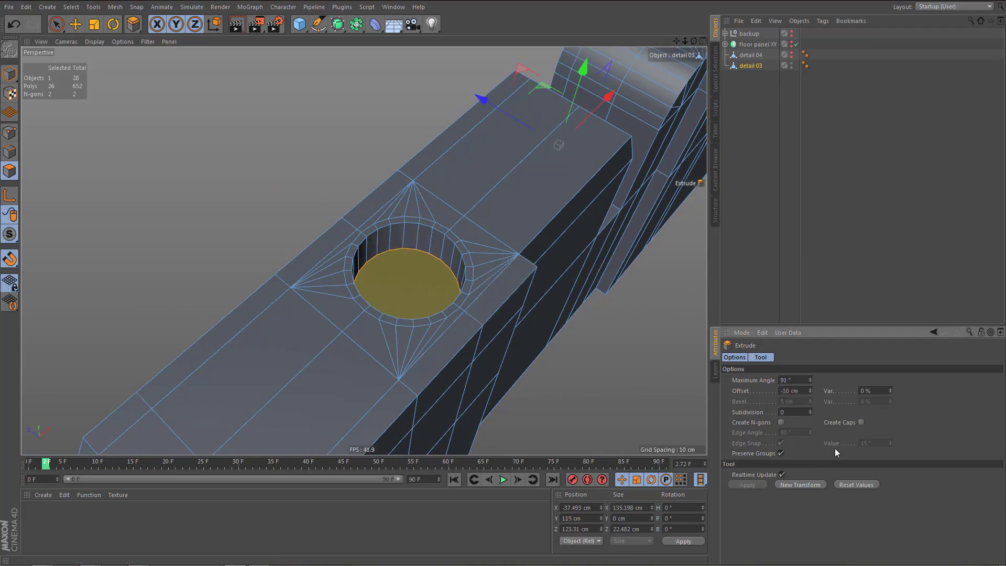
# - Render the perspective view to inspect the two recessed holes along the strip
pyautogui.scroll(-5, 438, 314)
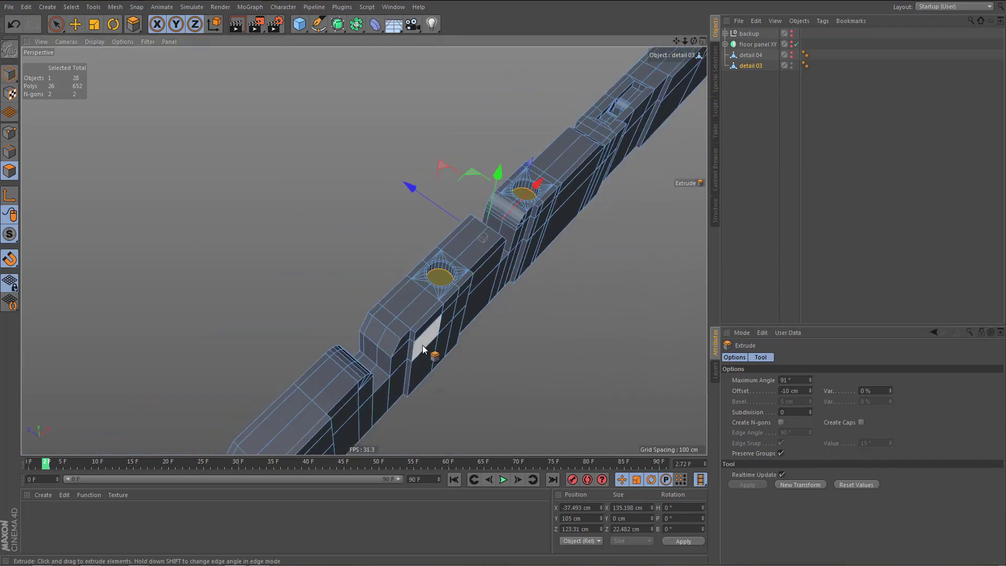
pyautogui.keyDown('alt'); pyautogui.moveTo(424, 349); pyautogui.dragTo(391, 335, button='middle'); pyautogui.keyUp('alt')
pyautogui.hotkey('ctrl', 'r')
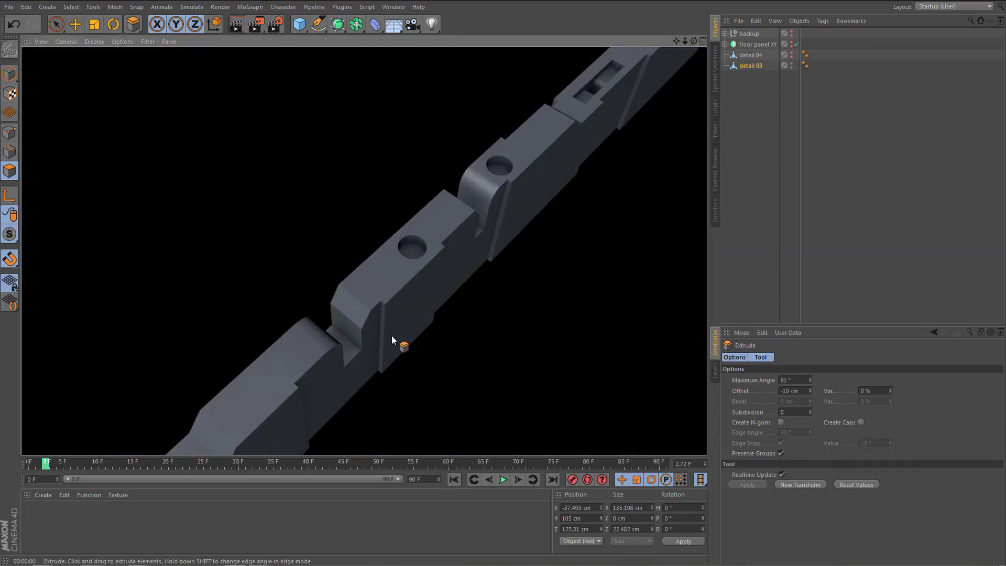
# - Inset the floor polygons of both holes by about 2.15 cm with Extrude Inner
pyautogui.scroll(6, 442, 287)
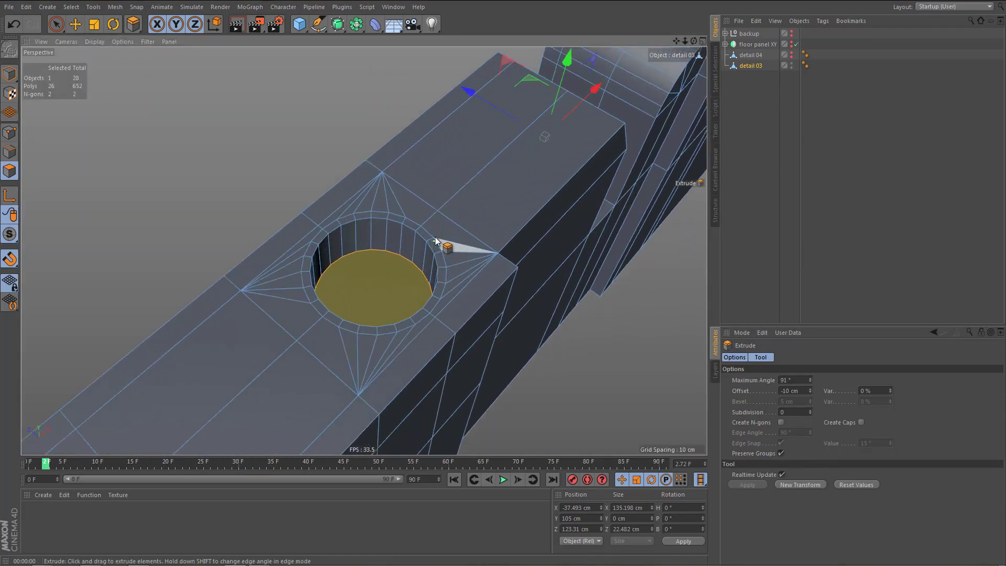
pyautogui.keyDown('alt'); pyautogui.moveTo(436, 253); pyautogui.dragTo(449, 265, button='middle'); pyautogui.keyUp('alt')
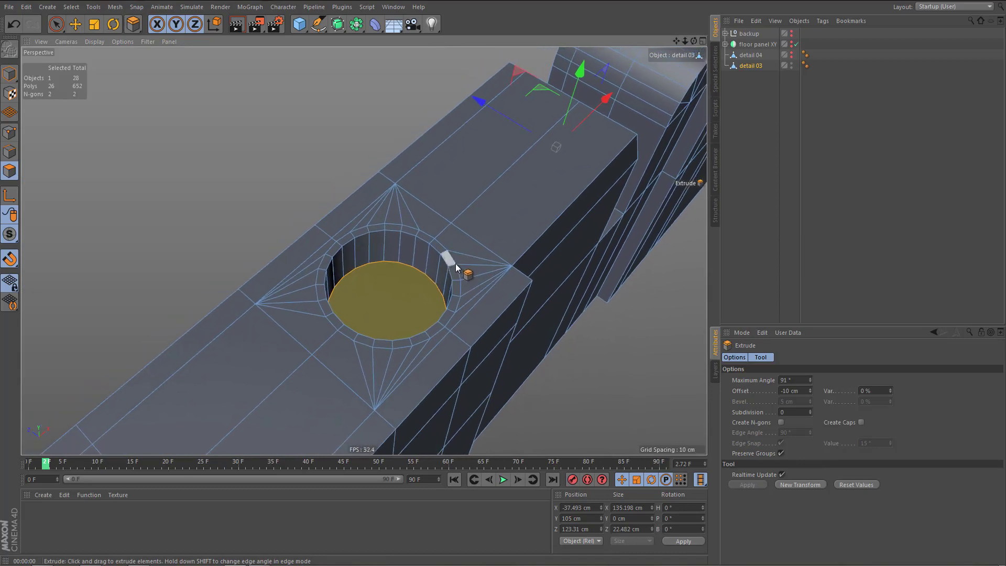
pyautogui.press('i')
pyautogui.moveTo(470, 272); pyautogui.dragTo(521, 256)
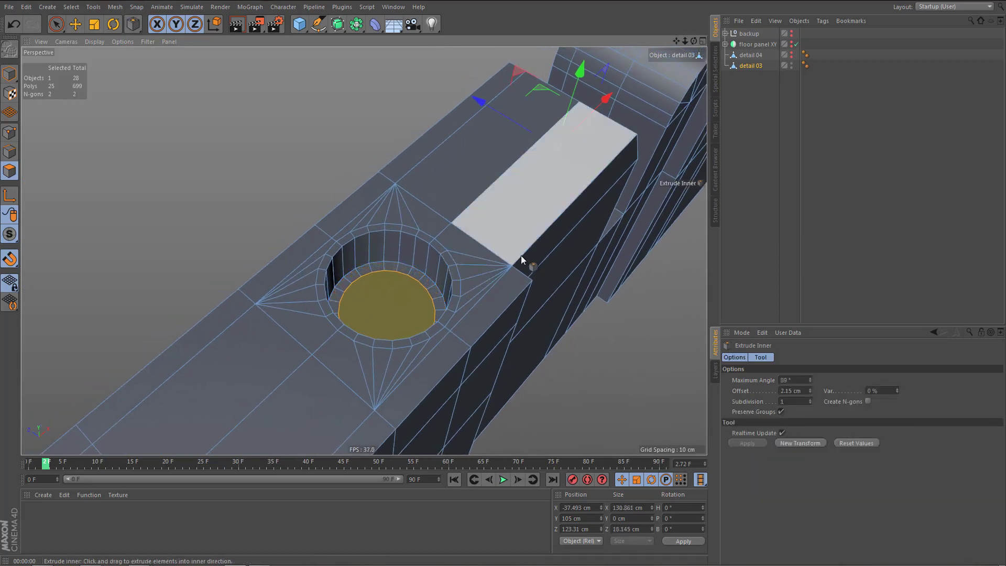
# - Convert the nearer hole's inner floor polygon to a point selection and weld the points at its center
pyautogui.press('9')
pyautogui.click(400, 292)
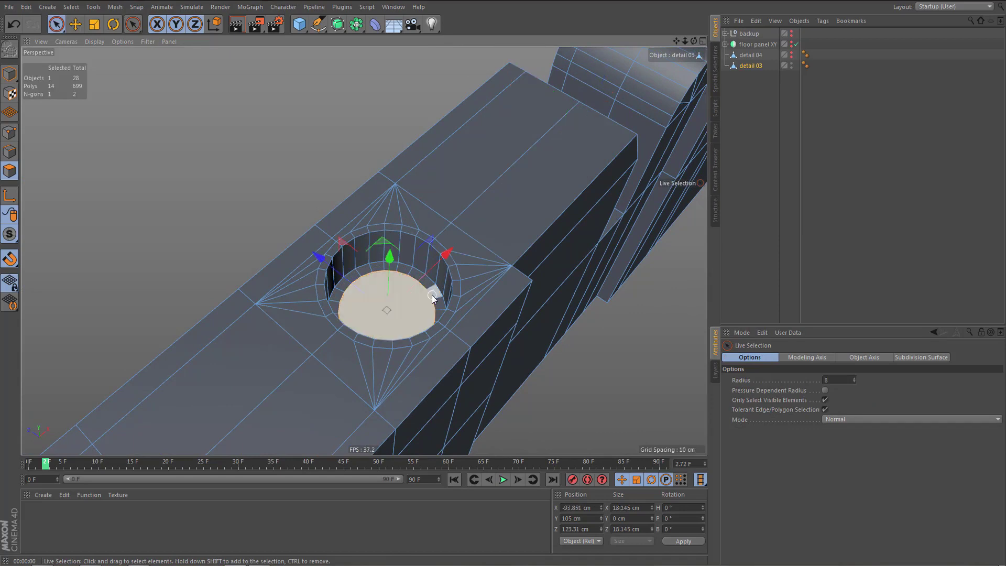
pyautogui.keyDown('ctrl'); pyautogui.click(9, 133); pyautogui.keyUp('ctrl')
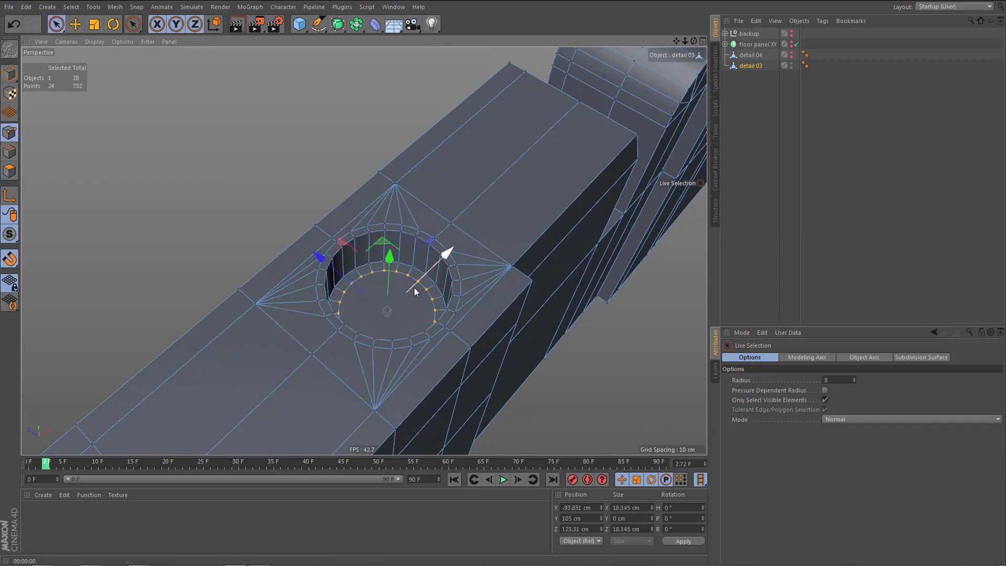
pyautogui.press('m')
pyautogui.press('q')
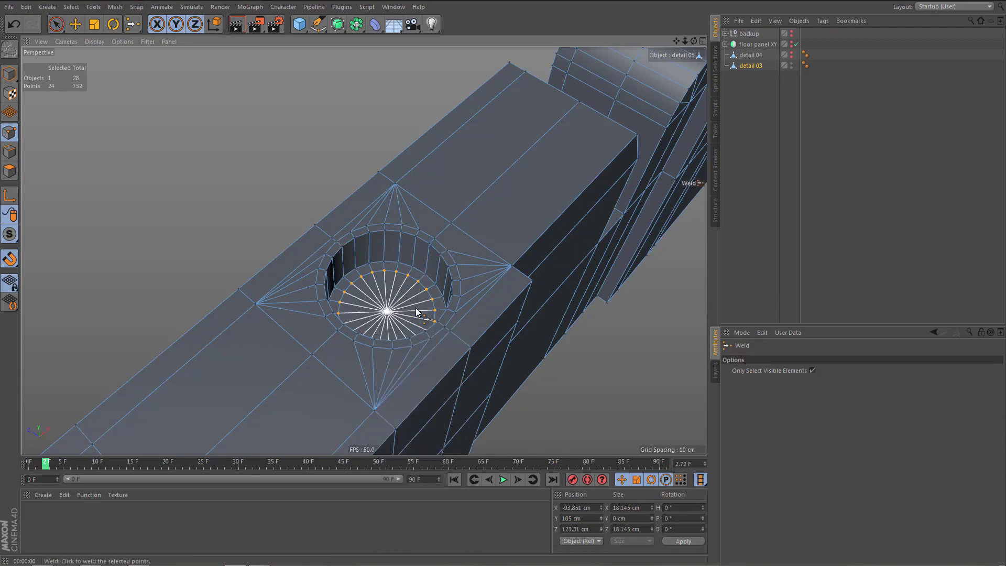
pyautogui.click(526, 414)
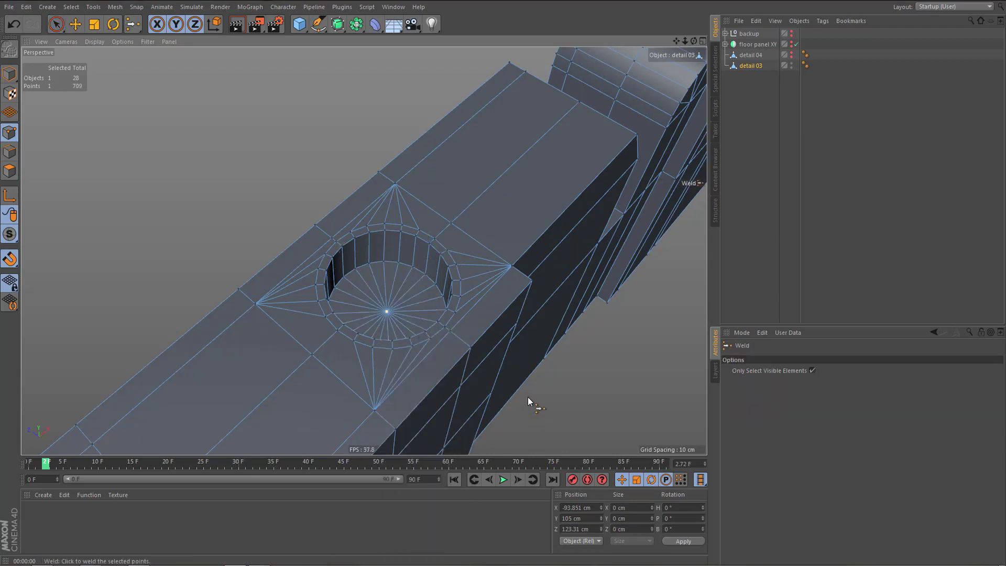
# - Select the inner floor polygon of the hole beside the rounded edge, convert it to points and weld them at its center
pyautogui.keyDown('alt'); pyautogui.moveTo(364, 251); pyautogui.dragTo(89, 466, button='middle'); pyautogui.keyUp('alt')
pyautogui.press('Return')
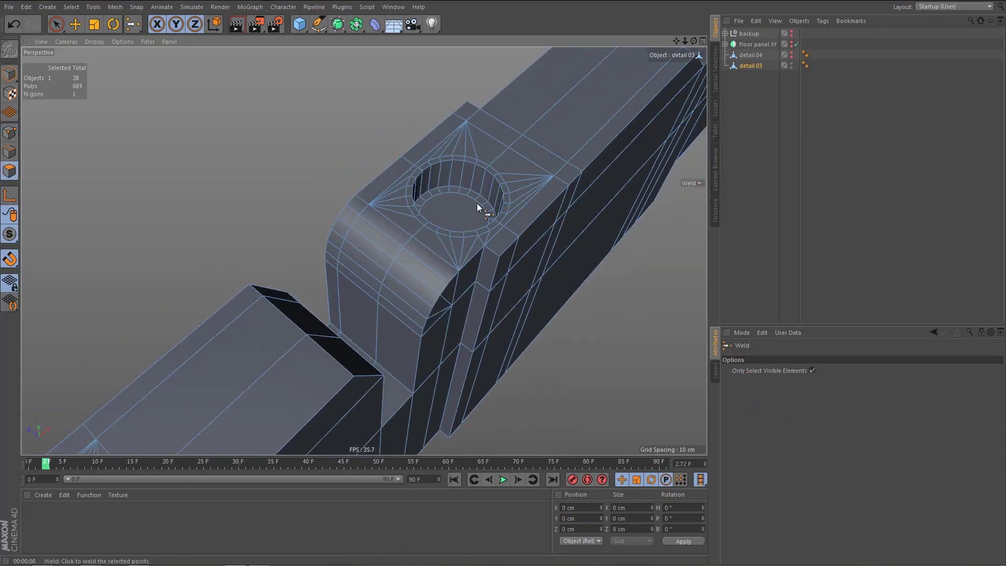
pyautogui.press('9')
pyautogui.click(459, 210)
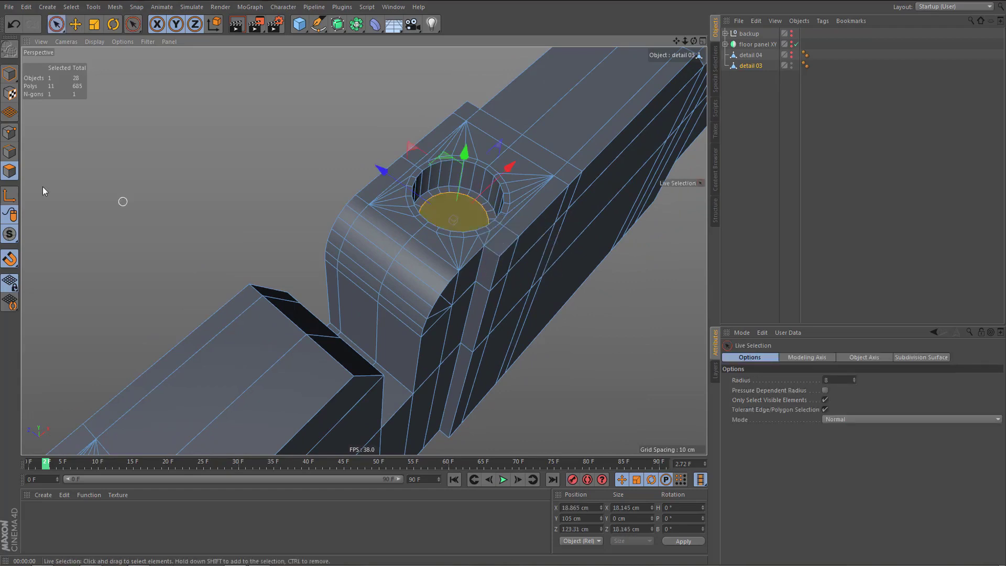
pyautogui.keyDown('ctrl'); pyautogui.click(10, 138); pyautogui.keyUp('ctrl')
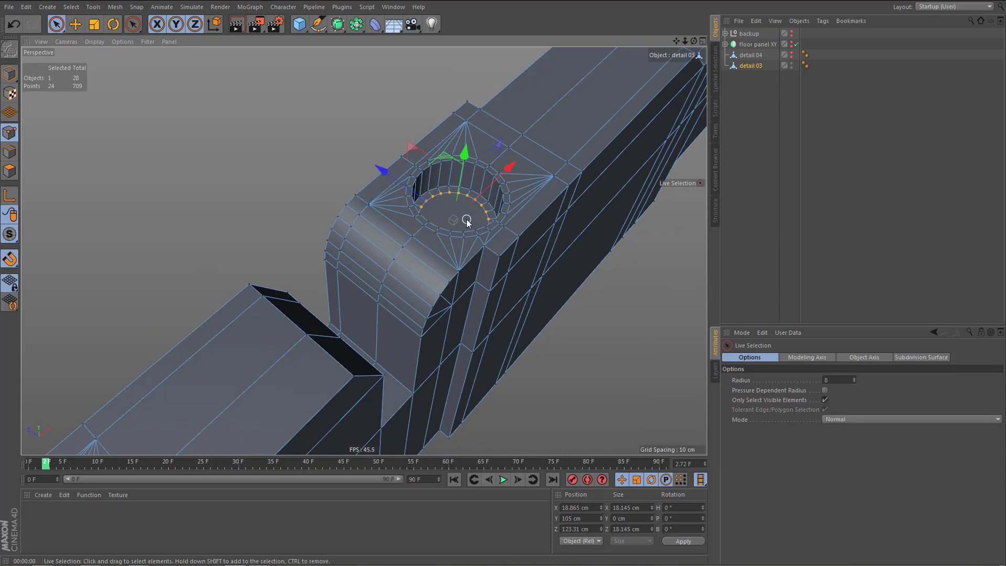
pyautogui.press('m')
pyautogui.press('q')
pyautogui.click(504, 291)
# - In the top view, remove every second radial edge from the floor of the hole beside the rounded edge with the Polygon Pen
pyautogui.scroll(-1, 446, 241)
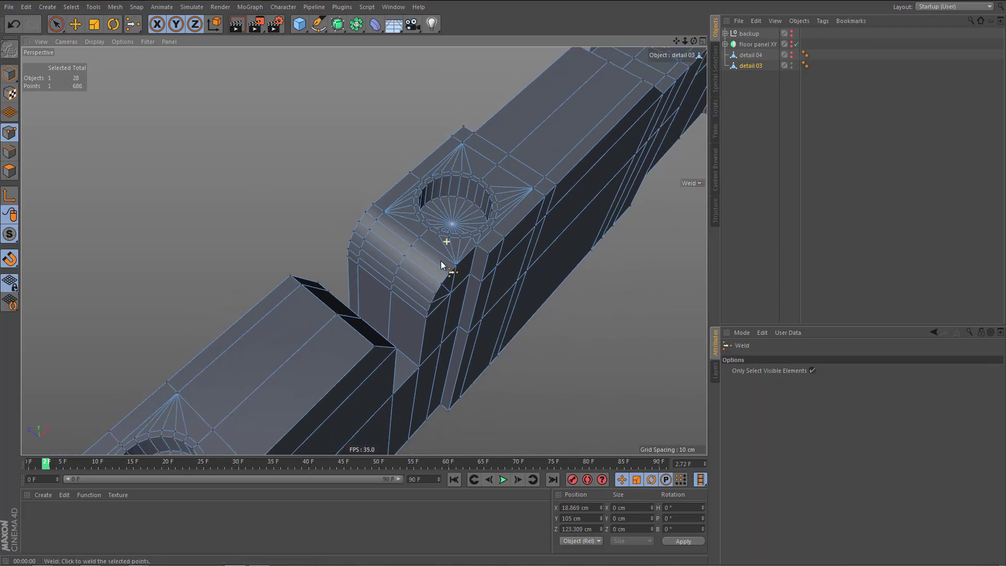
pyautogui.scroll(-1, 441, 244)
pyautogui.scroll(3, 474, 191)
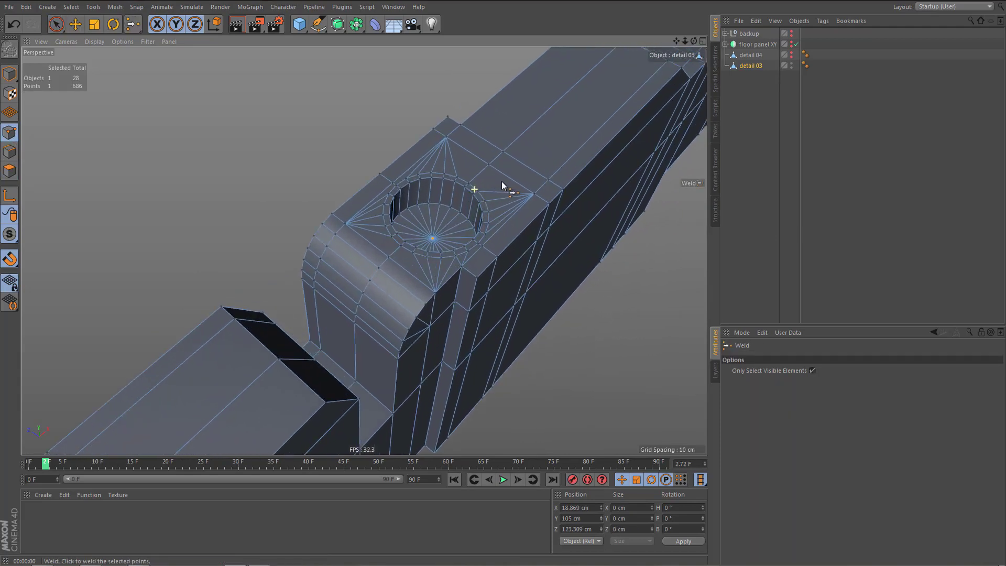
pyautogui.press('Return')
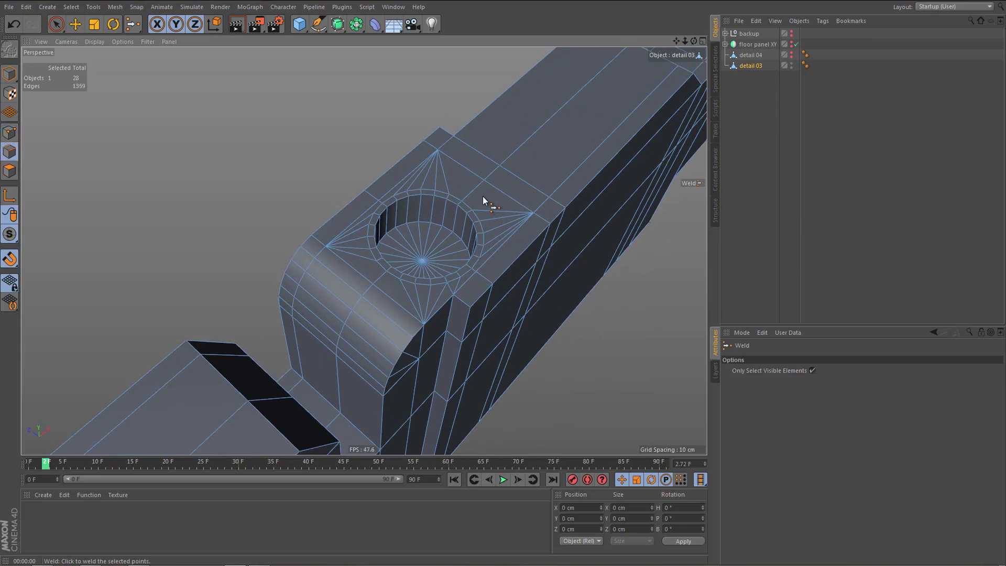
pyautogui.press('e')
pyautogui.rightClick(491, 197)
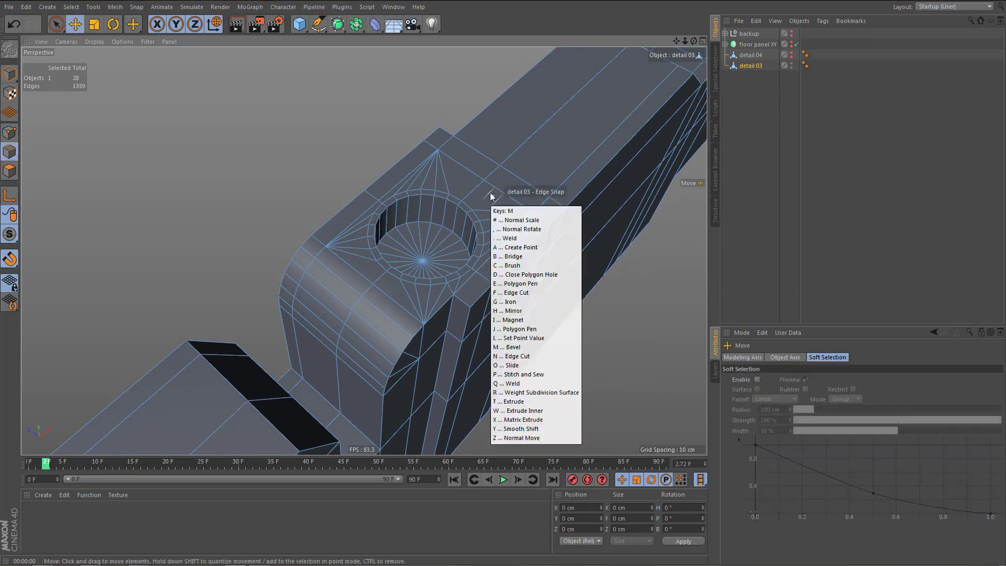
pyautogui.click(501, 197)
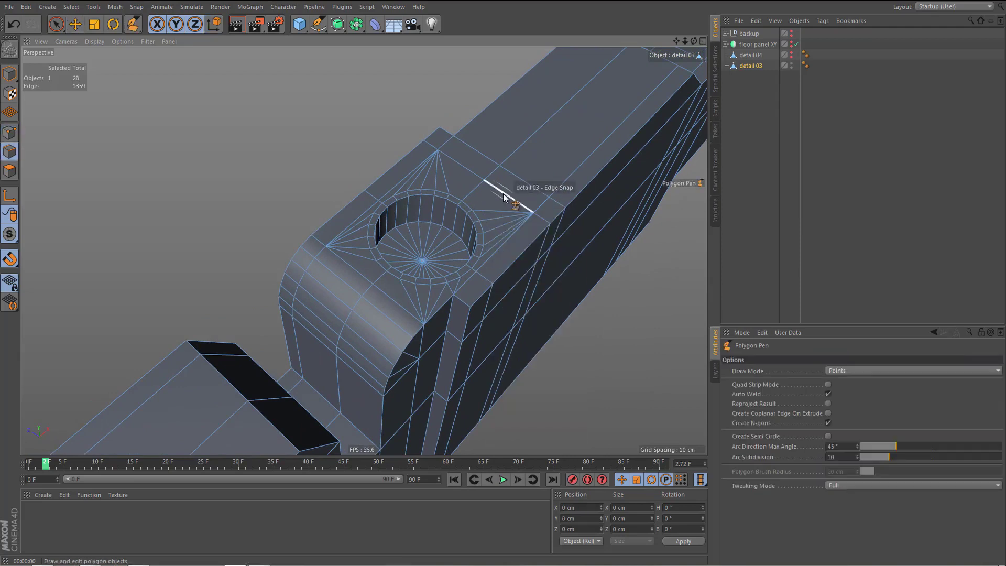
pyautogui.press('F2')
pyautogui.scroll(3, 573, 274)
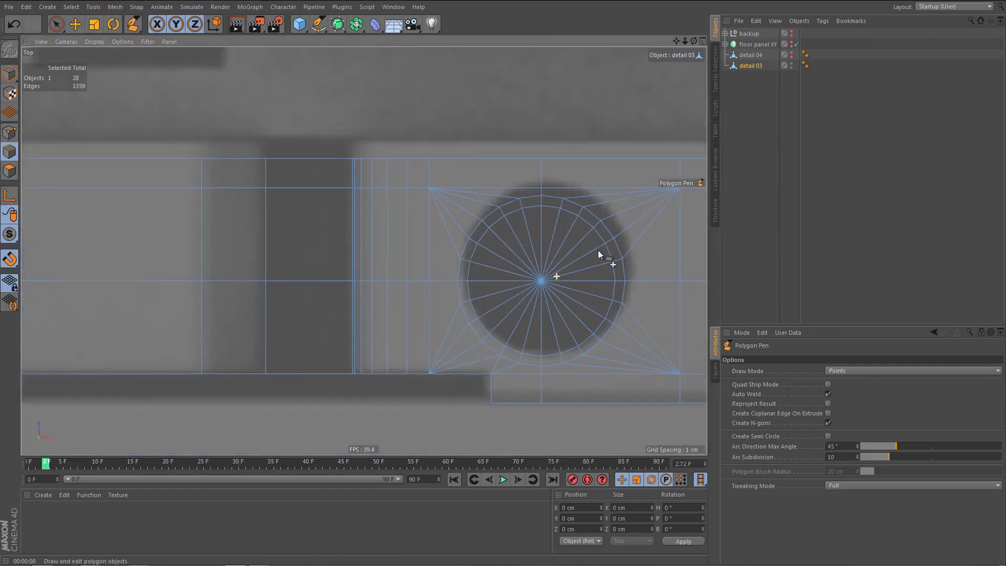
pyautogui.moveTo(588, 256); pyautogui.dragTo(546, 246, button='middle')
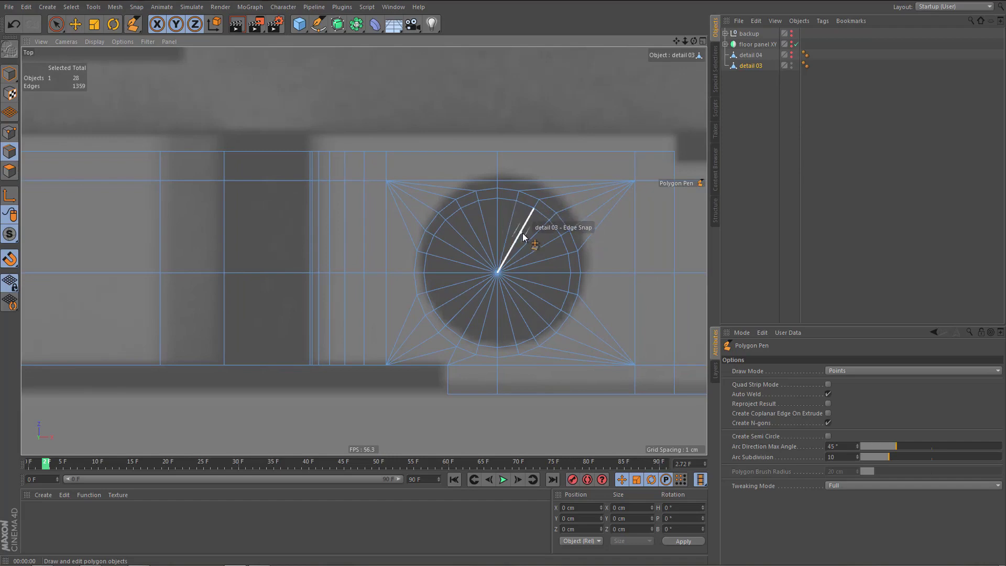
pyautogui.scroll(2, 534, 230)
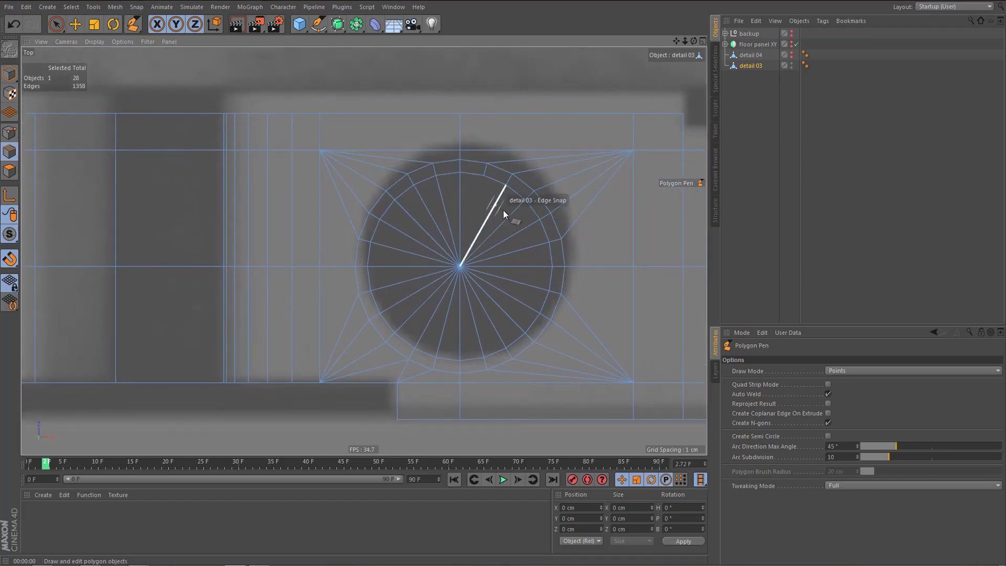
pyautogui.keyDown('ctrl'); pyautogui.click(511, 222); pyautogui.keyUp('ctrl')
pyautogui.keyDown('ctrl'); pyautogui.click(521, 254); pyautogui.keyUp('ctrl')
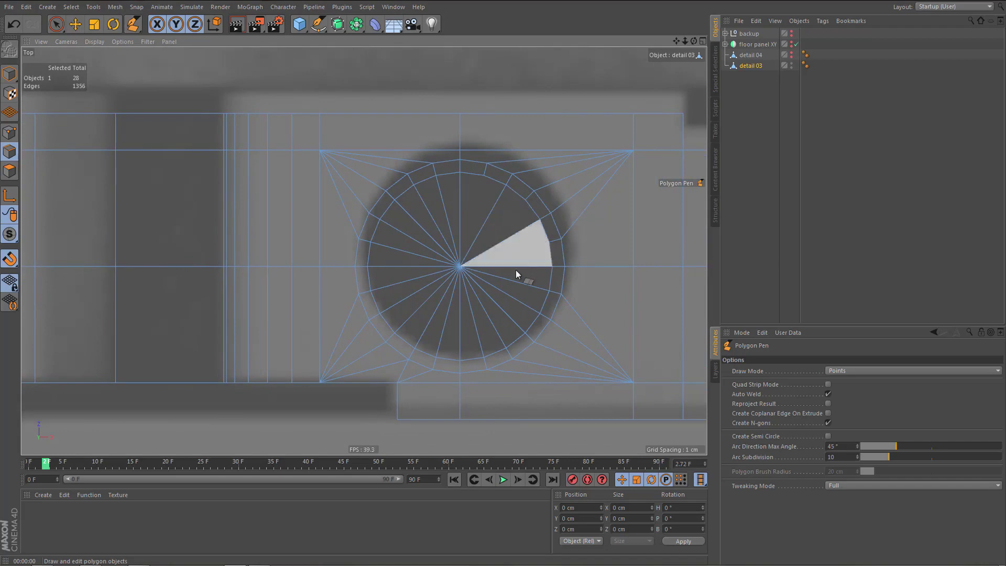
pyautogui.keyDown('ctrl'); pyautogui.click(515, 282); pyautogui.keyUp('ctrl')
pyautogui.keyDown('ctrl'); pyautogui.click(496, 315); pyautogui.keyUp('ctrl')
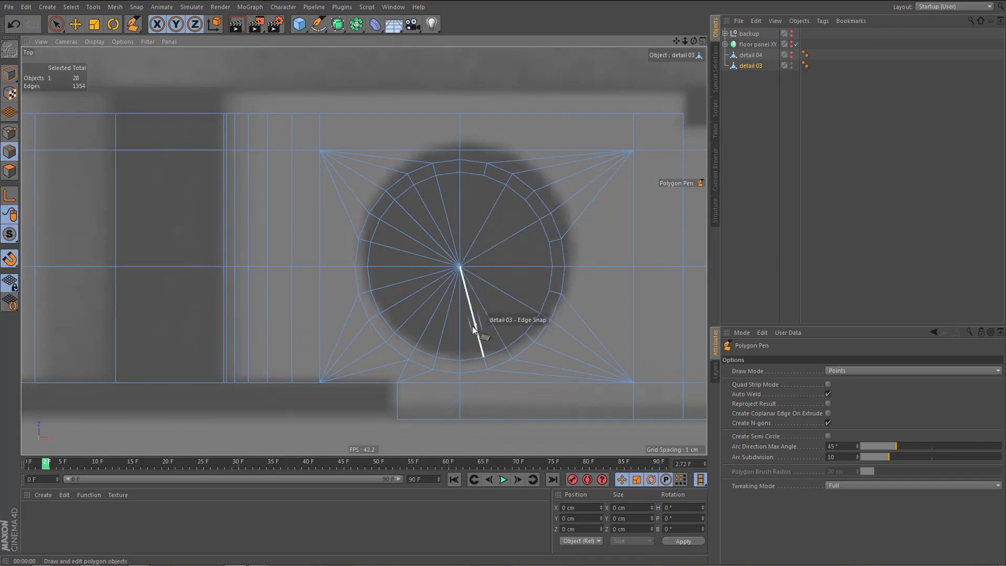
pyautogui.keyDown('ctrl'); pyautogui.keyDown('shift'); pyautogui.click(398, 292); pyautogui.keyUp('shift'); pyautogui.keyUp('ctrl')
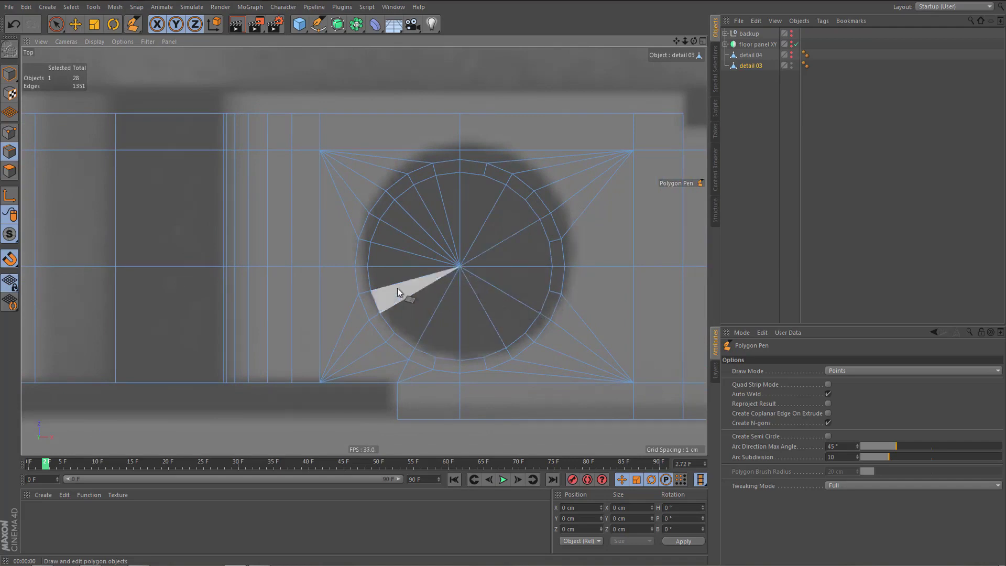
pyautogui.keyDown('ctrl'); pyautogui.keyDown('shift'); pyautogui.click(394, 284); pyautogui.keyUp('shift'); pyautogui.keyUp('ctrl')
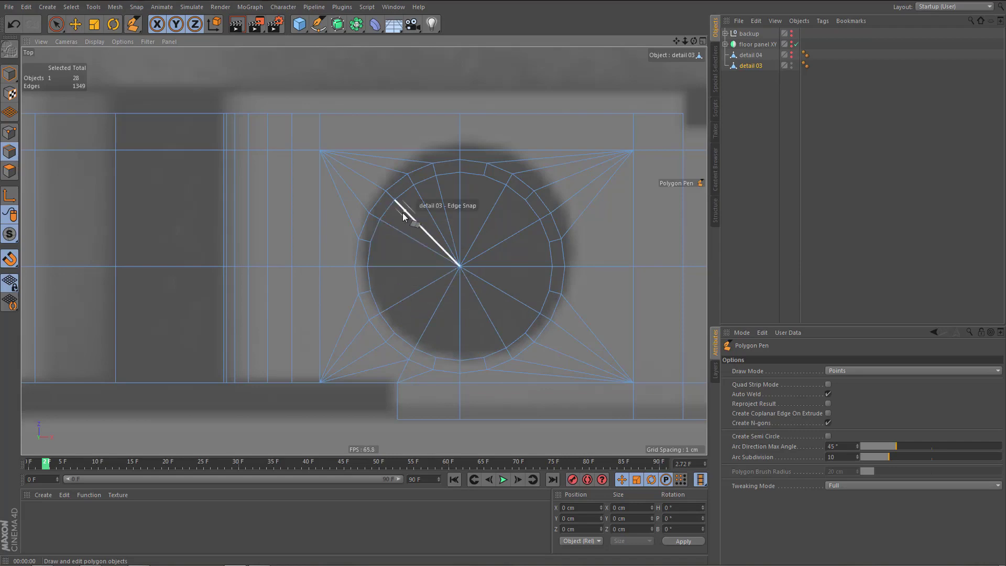
pyautogui.keyDown('ctrl'); pyautogui.keyDown('shift'); pyautogui.click(403, 215); pyautogui.keyUp('shift'); pyautogui.keyUp('ctrl')
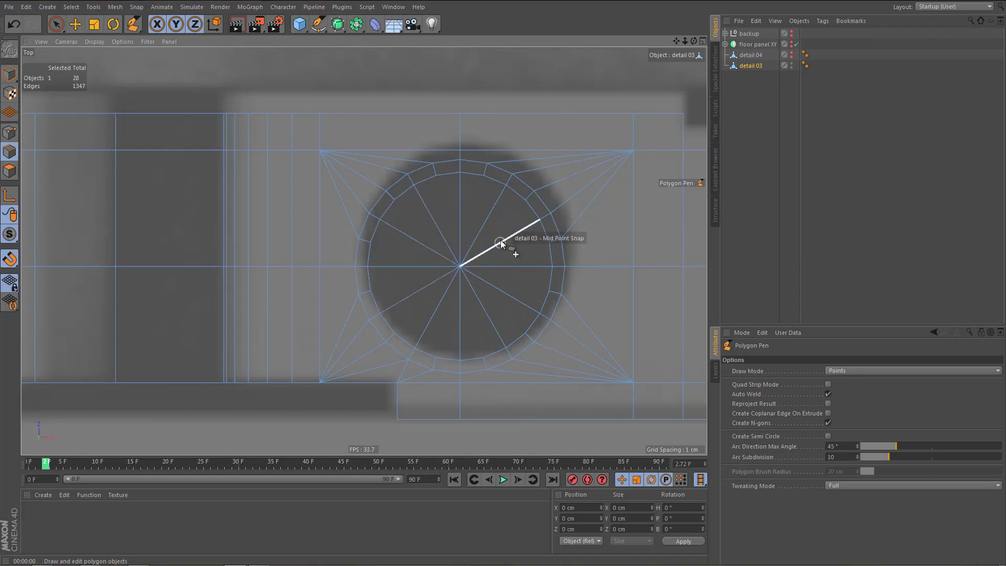
pyautogui.keyDown('ctrl'); pyautogui.keyDown('shift'); pyautogui.click(500, 244); pyautogui.keyUp('shift'); pyautogui.keyUp('ctrl')
# - Remove every second fan edge between this hole's rim and the two corners on the side away from the rounded edge
pyautogui.keyDown('alt'); pyautogui.moveTo(501, 243); pyautogui.dragTo(516, 266, button='middle'); pyautogui.keyUp('alt')
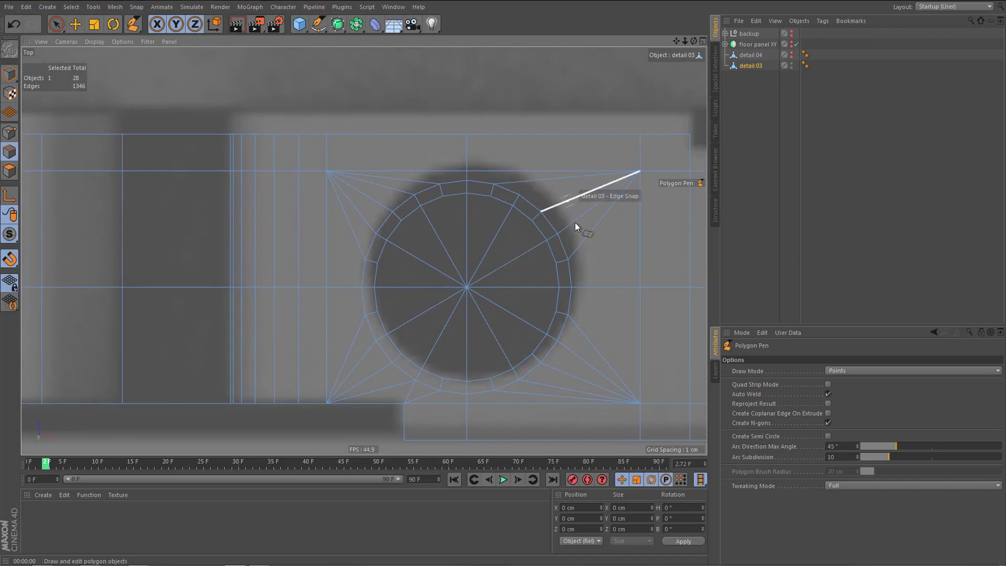
pyautogui.keyDown('ctrl'); pyautogui.keyDown('shift'); pyautogui.click(576, 227); pyautogui.keyUp('shift'); pyautogui.keyUp('ctrl')
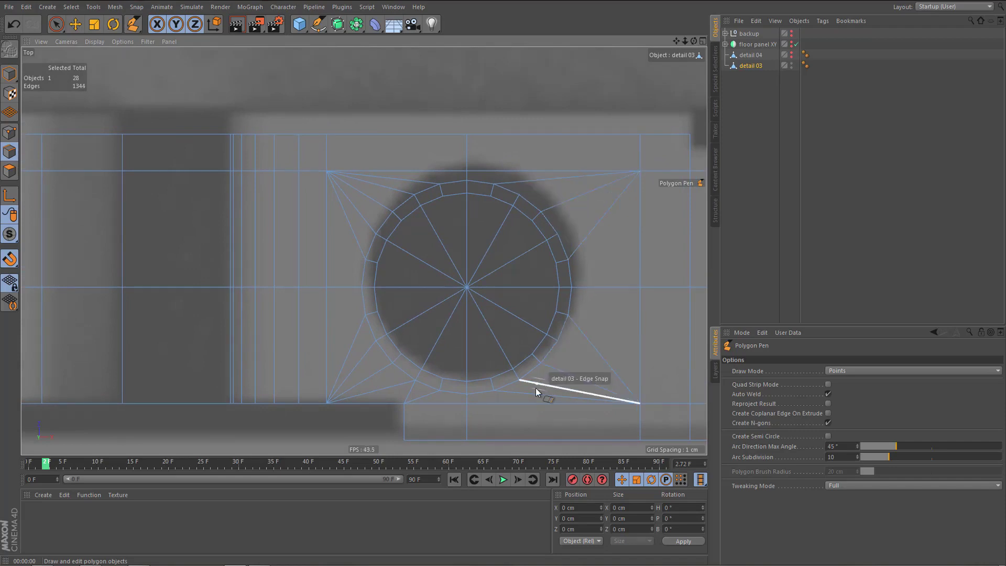
pyautogui.keyDown('ctrl'); pyautogui.click(536, 388); pyautogui.keyUp('ctrl')
# - Try removing the edge between the hole's rim and the corner of the lower ledge, and undo the removal
pyautogui.scroll(5, 420, 399)
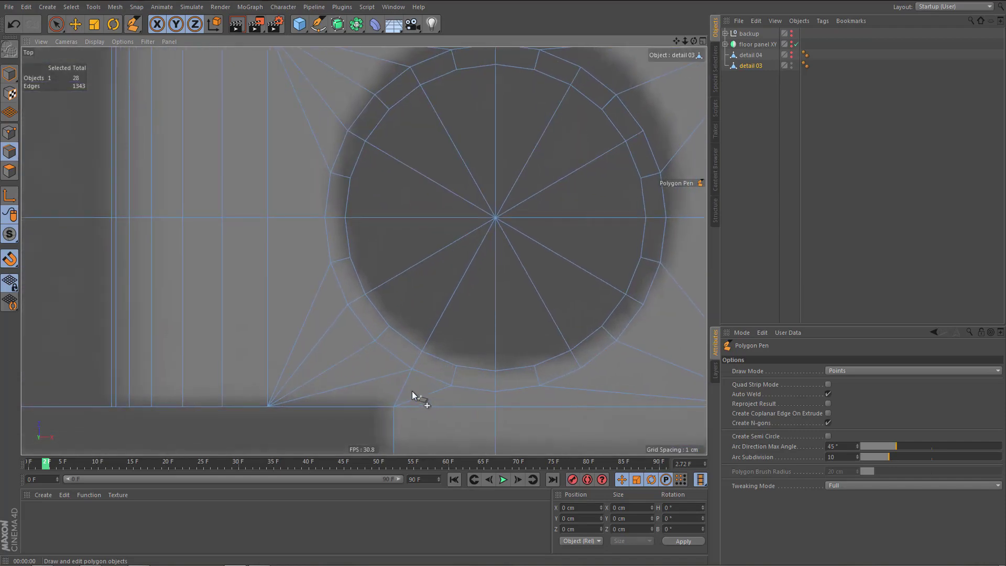
pyautogui.keyDown('ctrl'); pyautogui.keyDown('shift'); pyautogui.click(402, 389); pyautogui.keyUp('shift'); pyautogui.keyUp('ctrl')
pyautogui.keyDown('ctrl'); pyautogui.keyDown('shift'); pyautogui.click(345, 361); pyautogui.keyUp('shift'); pyautogui.keyUp('ctrl')
pyautogui.keyDown('alt'); pyautogui.moveTo(316, 389); pyautogui.dragTo(340, 292, button='middle'); pyautogui.keyUp('alt')
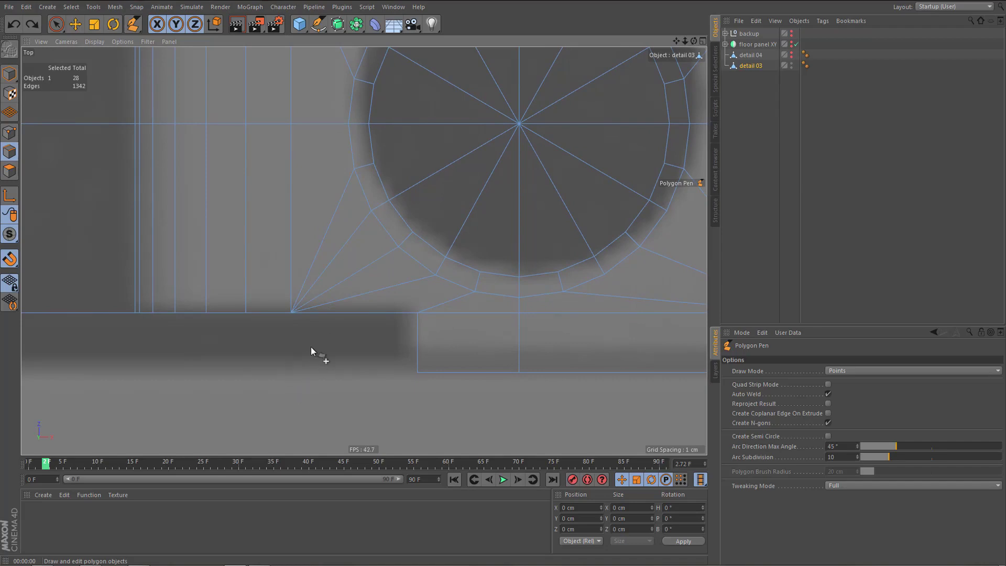
pyautogui.hotkey('ctrl', 'z')
# - Line-cut a vertical edge from the hole's rim vertex through the lower ledge and remove the diagonal edge from that vertex to the ledge corner
pyautogui.press('k')
pyautogui.press('k')
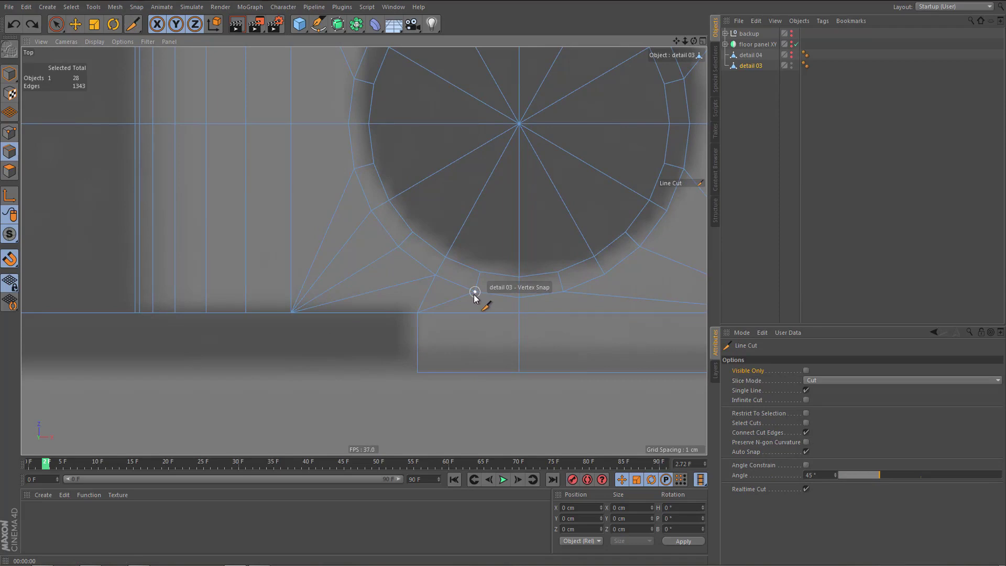
pyautogui.moveTo(474, 293); pyautogui.dragTo(473, 441)
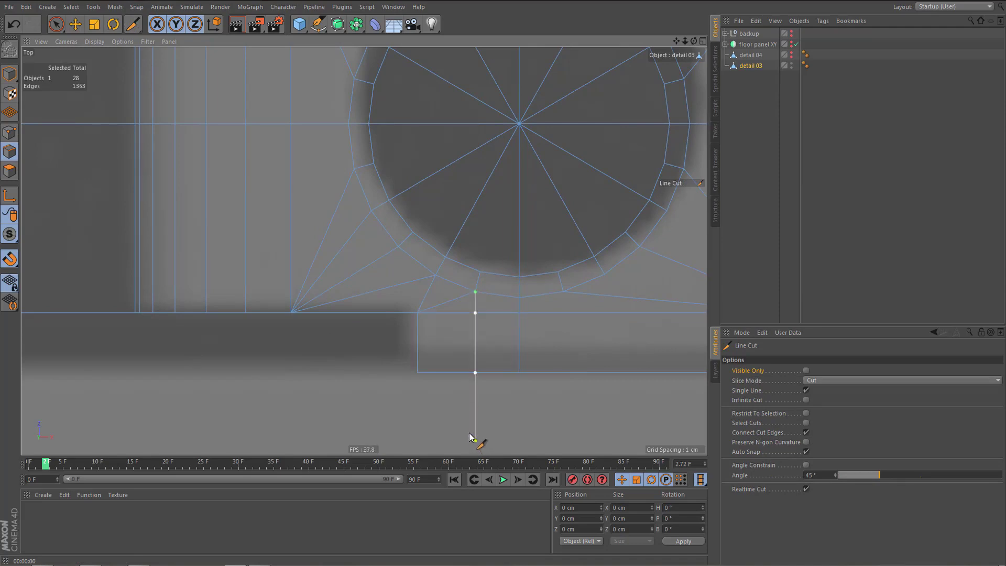
pyautogui.press('m')
pyautogui.press('e')
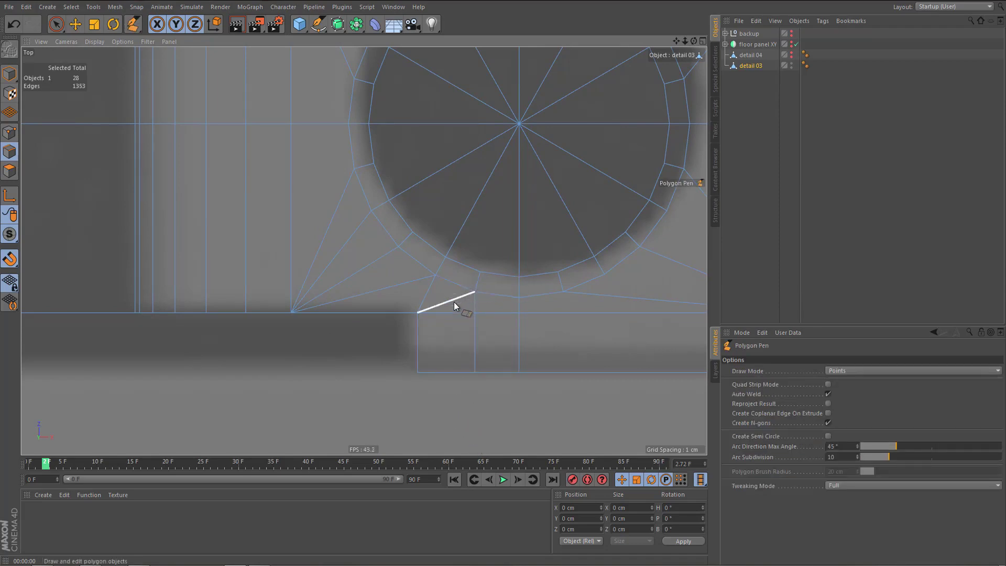
pyautogui.keyDown('ctrl'); pyautogui.click(453, 302); pyautogui.keyUp('ctrl')
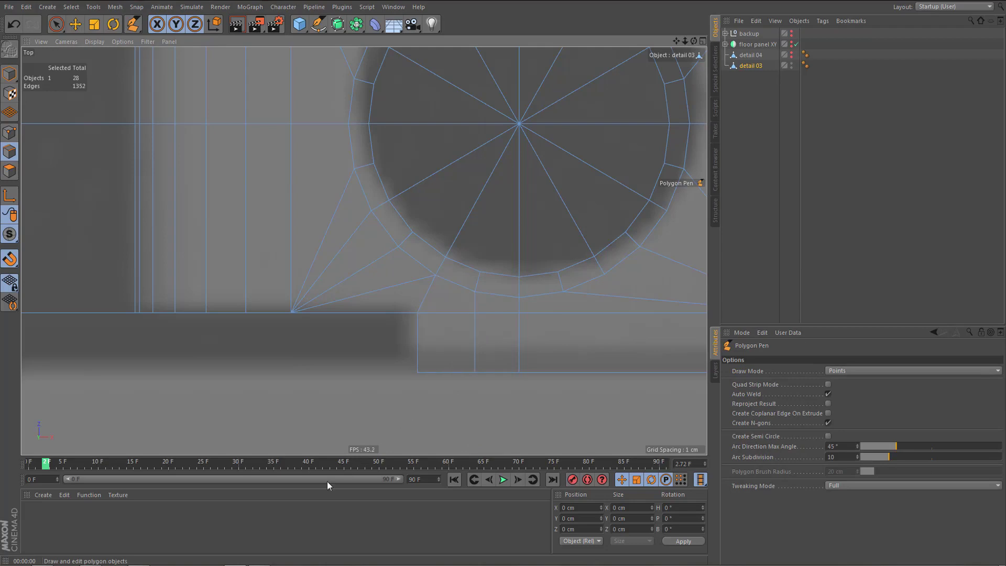
# - Remove every second fan edge between the hole's rim and the two corners facing the rounded edge
pyautogui.keyDown('ctrl'); pyautogui.click(395, 288); pyautogui.keyUp('ctrl')
pyautogui.keyDown('ctrl'); pyautogui.keyDown('shift'); pyautogui.click(352, 237); pyautogui.keyUp('shift'); pyautogui.keyUp('ctrl')
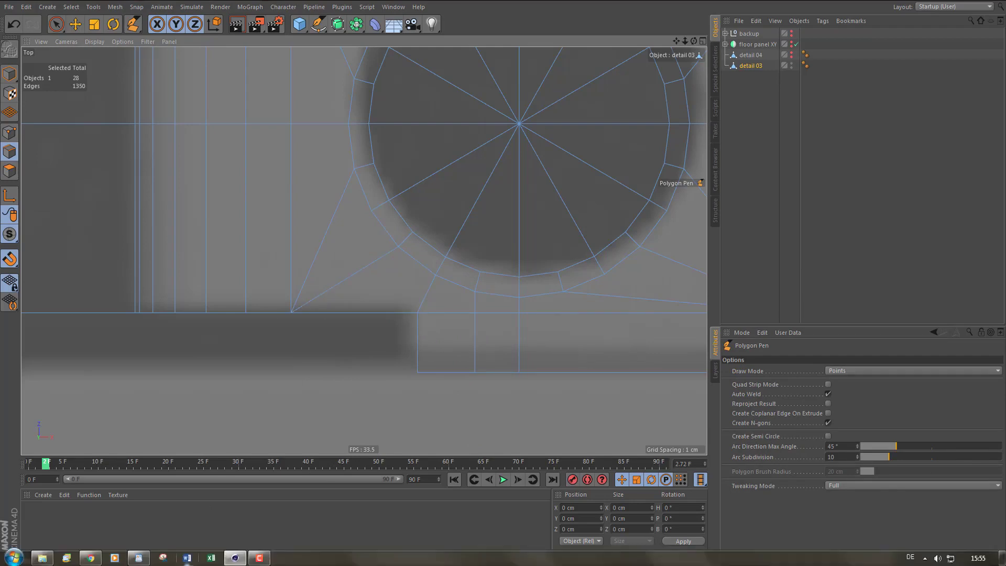
pyautogui.scroll(-3, 359, 316)
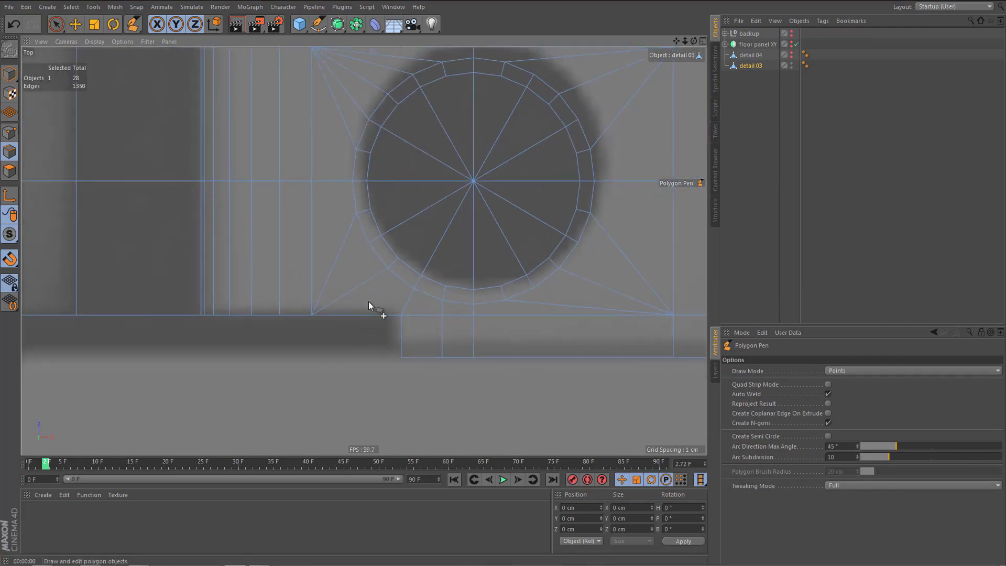
pyautogui.keyDown('alt'); pyautogui.moveTo(341, 181); pyautogui.dragTo(359, 361, button='middle'); pyautogui.keyUp('alt')
pyautogui.keyDown('ctrl'); pyautogui.keyDown('shift'); pyautogui.click(388, 303); pyautogui.keyUp('shift'); pyautogui.keyUp('ctrl')
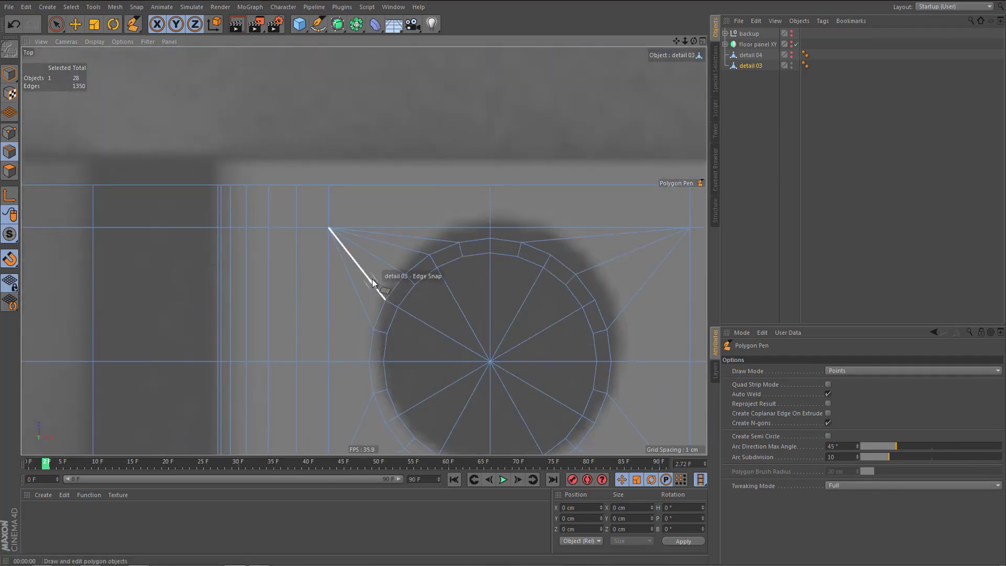
pyautogui.keyDown('ctrl'); pyautogui.keyDown('shift'); pyautogui.click(406, 249); pyautogui.keyUp('shift'); pyautogui.keyUp('ctrl')
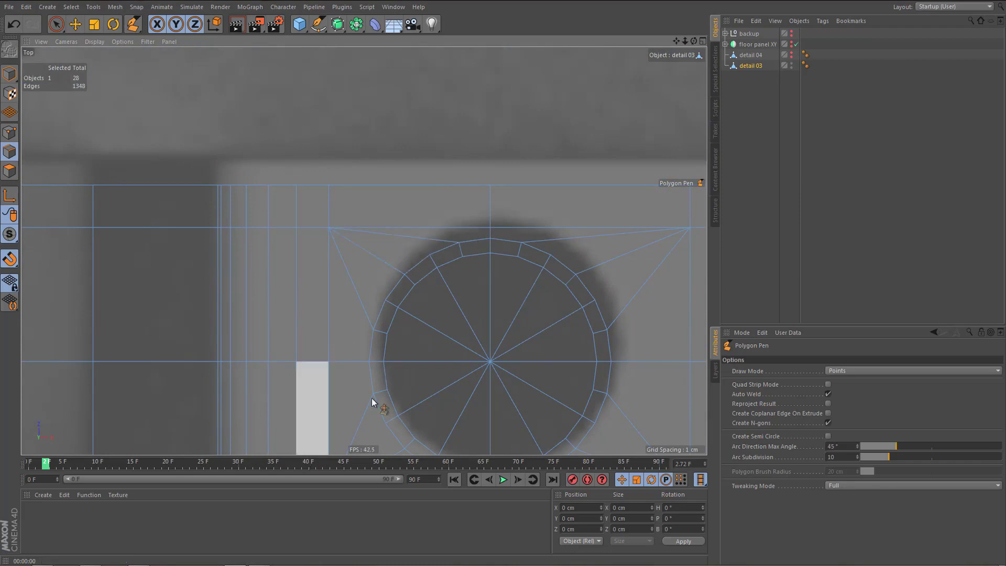
# - Remove every second radial edge from the floor of the other hole along the strip with the Polygon Pen
pyautogui.scroll(-4, 383, 388)
pyautogui.keyDown('alt'); pyautogui.moveTo(380, 348); pyautogui.dragTo(460, 371, button='middle'); pyautogui.keyUp('alt')
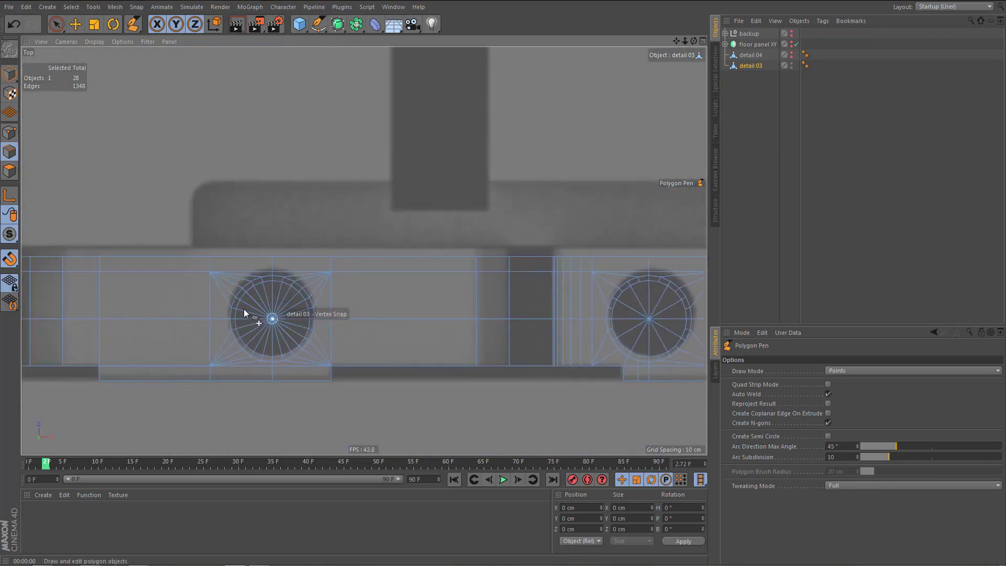
pyautogui.scroll(4, 283, 320)
pyautogui.keyDown('ctrl'); pyautogui.keyDown('shift'); pyautogui.click(329, 278); pyautogui.keyUp('shift'); pyautogui.keyUp('ctrl')
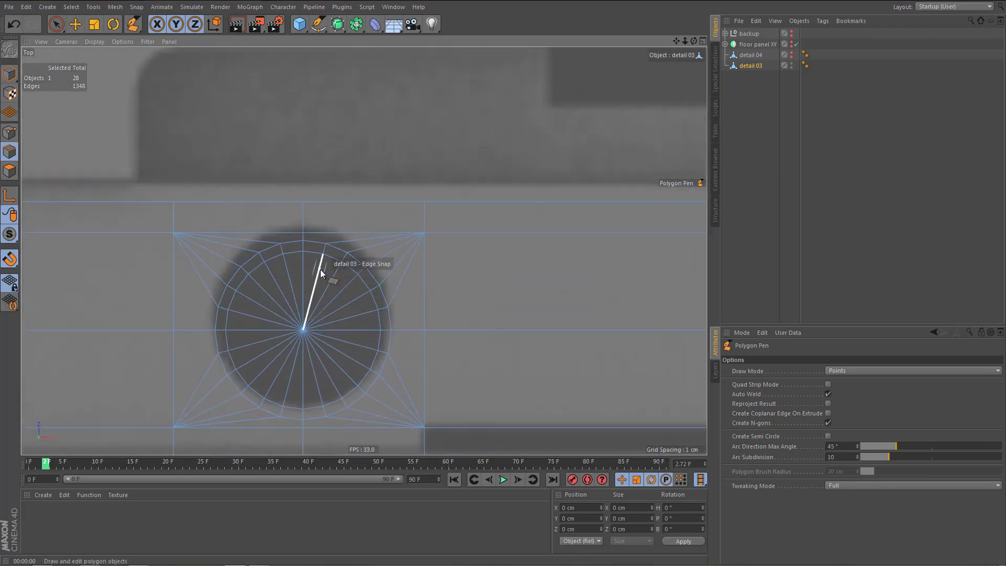
pyautogui.keyDown('ctrl'); pyautogui.keyDown('shift'); pyautogui.click(339, 291); pyautogui.keyUp('shift'); pyautogui.keyUp('ctrl')
pyautogui.keyDown('ctrl'); pyautogui.keyDown('shift'); pyautogui.click(348, 315); pyautogui.keyUp('shift'); pyautogui.keyUp('ctrl')
pyautogui.keyDown('ctrl'); pyautogui.keyDown('shift'); pyautogui.click(347, 341); pyautogui.keyUp('shift'); pyautogui.keyUp('ctrl')
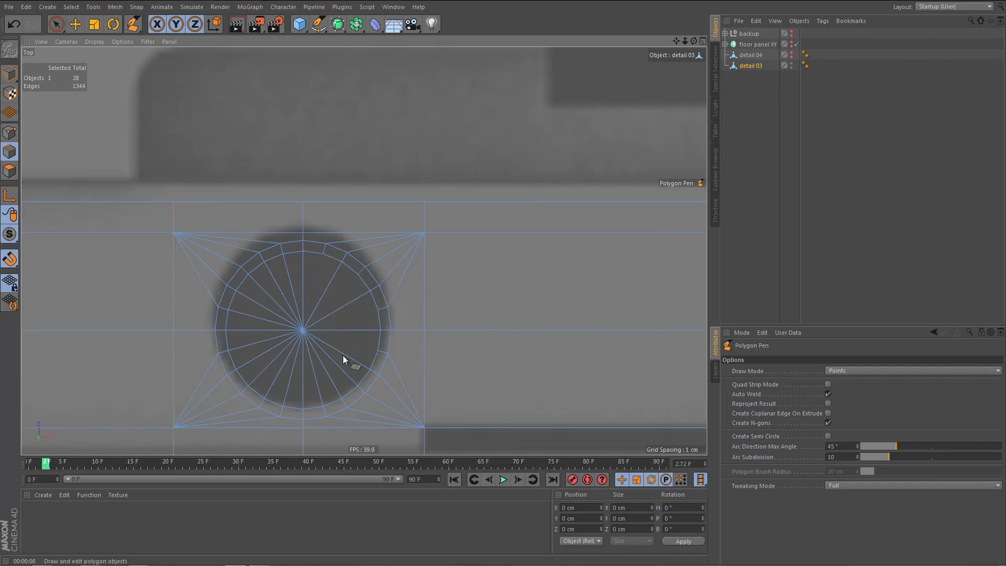
pyautogui.keyDown('ctrl'); pyautogui.keyDown('shift'); pyautogui.click(343, 371); pyautogui.keyUp('shift'); pyautogui.keyUp('ctrl')
pyautogui.keyDown('ctrl'); pyautogui.click(319, 386); pyautogui.keyUp('ctrl')
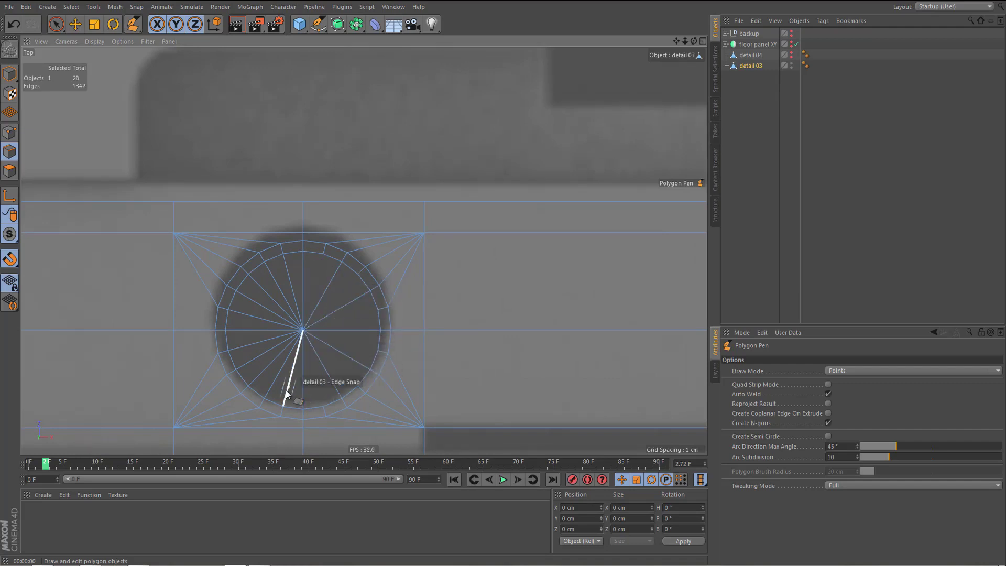
pyautogui.keyDown('ctrl'); pyautogui.click(287, 388); pyautogui.keyUp('ctrl')
pyautogui.keyDown('ctrl'); pyautogui.keyDown('shift'); pyautogui.click(262, 376); pyautogui.keyUp('shift'); pyautogui.keyUp('ctrl')
pyautogui.keyDown('ctrl'); pyautogui.keyDown('shift'); pyautogui.click(245, 357); pyautogui.keyUp('shift'); pyautogui.keyUp('ctrl')
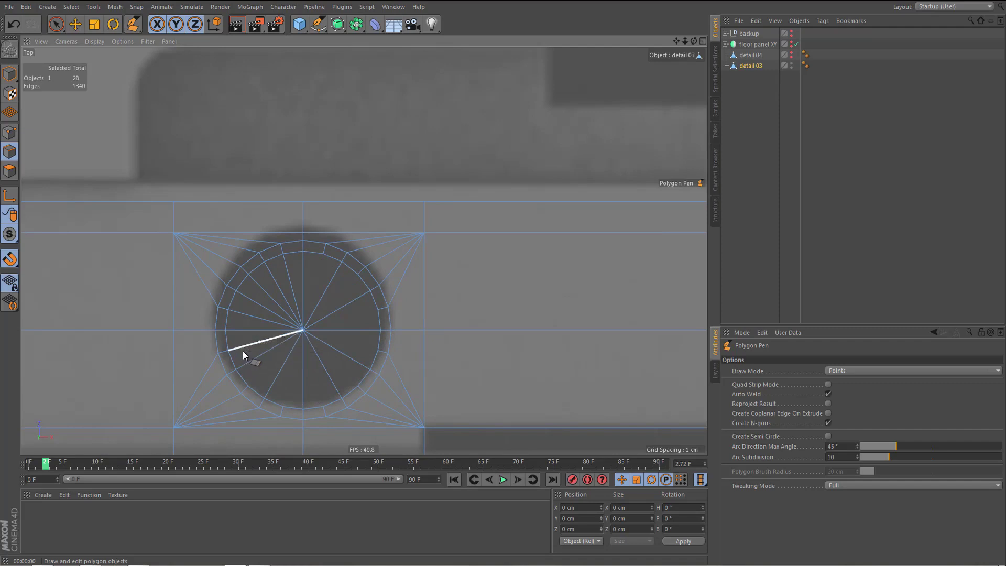
pyautogui.keyDown('ctrl'); pyautogui.keyDown('shift'); pyautogui.click(242, 343); pyautogui.keyUp('shift'); pyautogui.keyUp('ctrl')
pyautogui.keyDown('ctrl'); pyautogui.keyDown('shift'); pyautogui.click(262, 284); pyautogui.keyUp('shift'); pyautogui.keyUp('ctrl')
pyautogui.keyDown('ctrl'); pyautogui.keyDown('shift'); pyautogui.click(281, 267); pyautogui.keyUp('shift'); pyautogui.keyUp('ctrl')
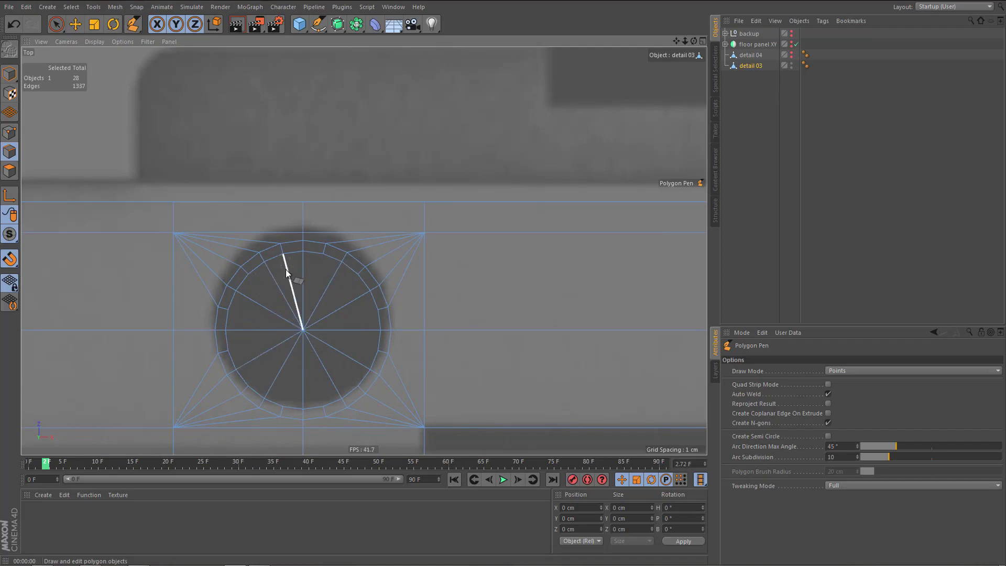
# - Remove every second fan edge between the second hole's rim and the four corners of its surrounding square
pyautogui.keyDown('ctrl'); pyautogui.keyDown('shift'); pyautogui.click(372, 247); pyautogui.keyUp('shift'); pyautogui.keyUp('ctrl')
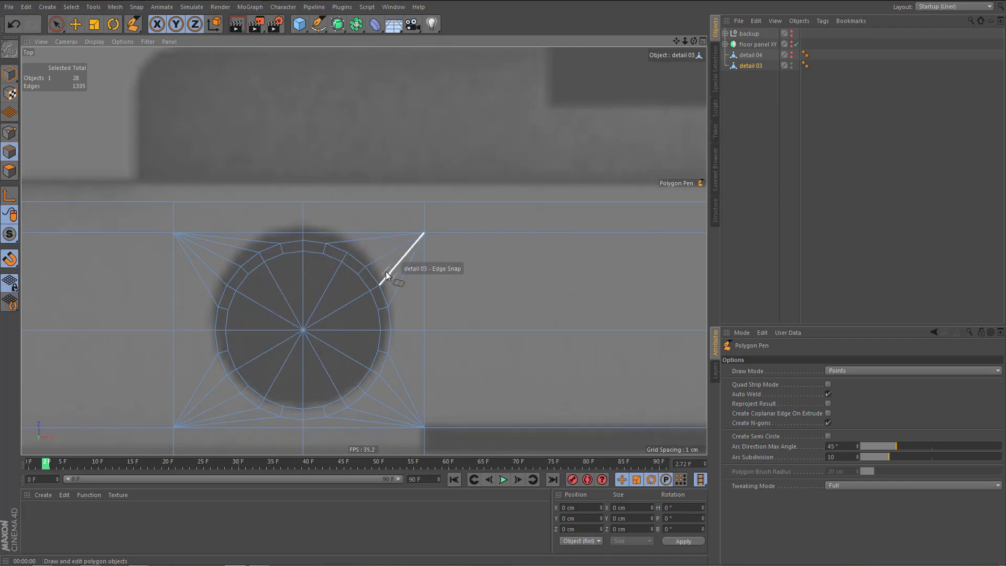
pyautogui.keyDown('ctrl'); pyautogui.keyDown('shift'); pyautogui.click(386, 272); pyautogui.keyUp('shift'); pyautogui.keyUp('ctrl')
pyautogui.keyDown('ctrl'); pyautogui.keyDown('shift'); pyautogui.click(390, 399); pyautogui.keyUp('shift'); pyautogui.keyUp('ctrl')
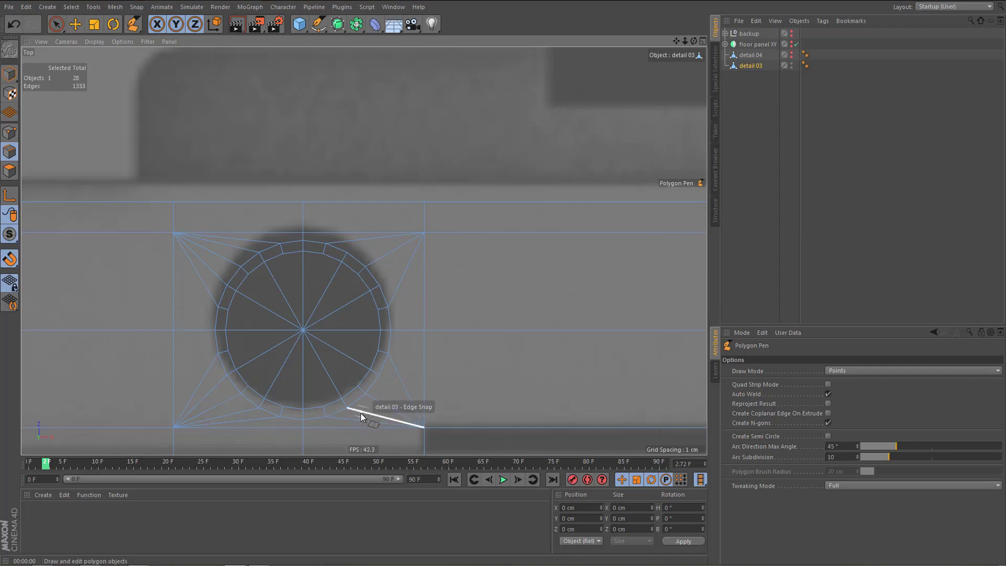
pyautogui.keyDown('ctrl'); pyautogui.keyDown('shift'); pyautogui.click(360, 413); pyautogui.keyUp('shift'); pyautogui.keyUp('ctrl')
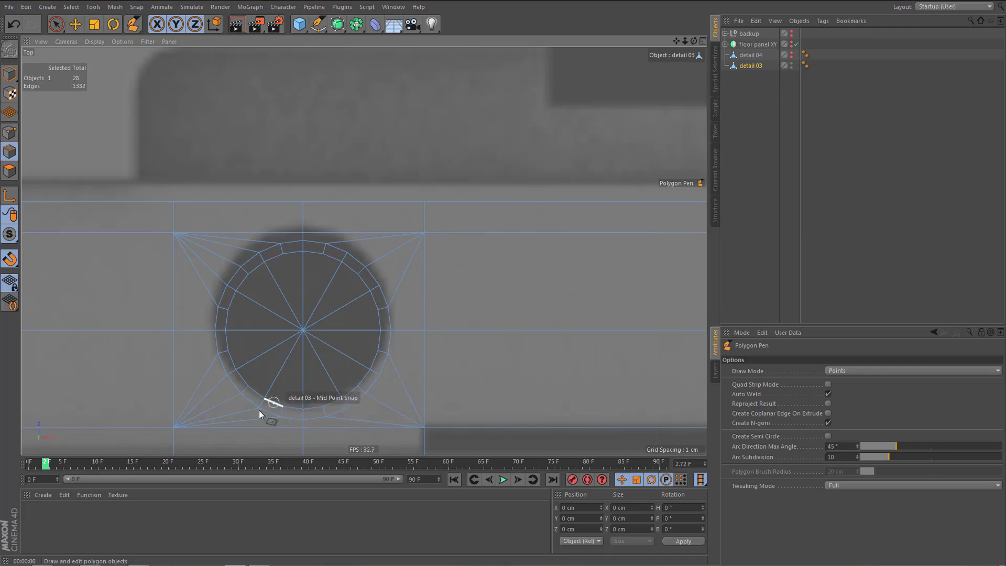
pyautogui.keyDown('ctrl'); pyautogui.click(218, 383); pyautogui.keyUp('ctrl')
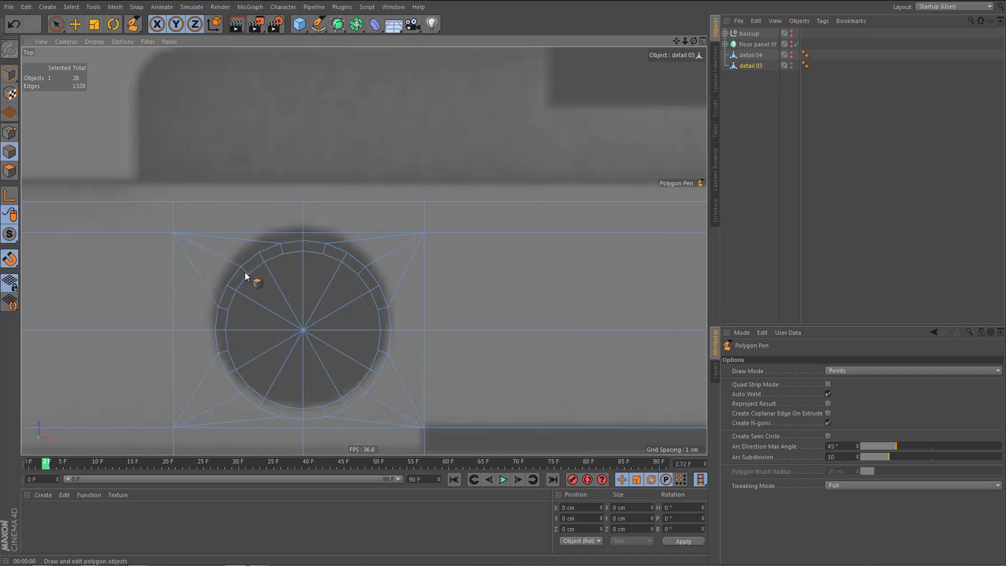
# - Preview-render the detail 03 strip in the perspective view and inspect its shading around both round holes
pyautogui.keyDown('alt'); pyautogui.moveTo(363, 269); pyautogui.dragTo(334, 260, button='right'); pyautogui.keyUp('alt')
pyautogui.middleClick(335, 261)
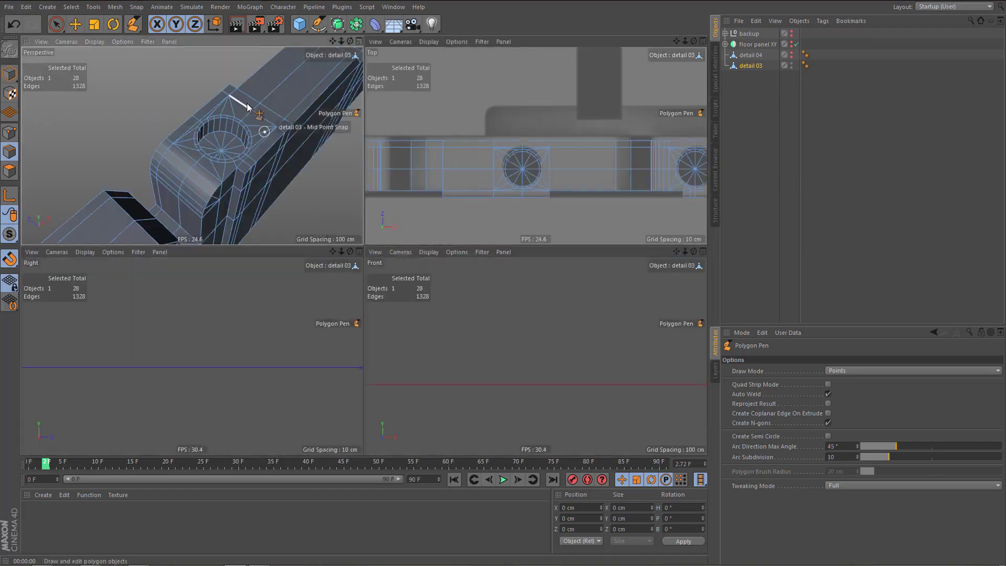
pyautogui.moveTo(323, 209)
pyautogui.keyDown('alt'); pyautogui.mouseDown(button='right')
pyautogui.moveTo(325, 223)
pyautogui.moveTo(299, 204)
pyautogui.mouseUp(button='right'); pyautogui.keyUp('alt')
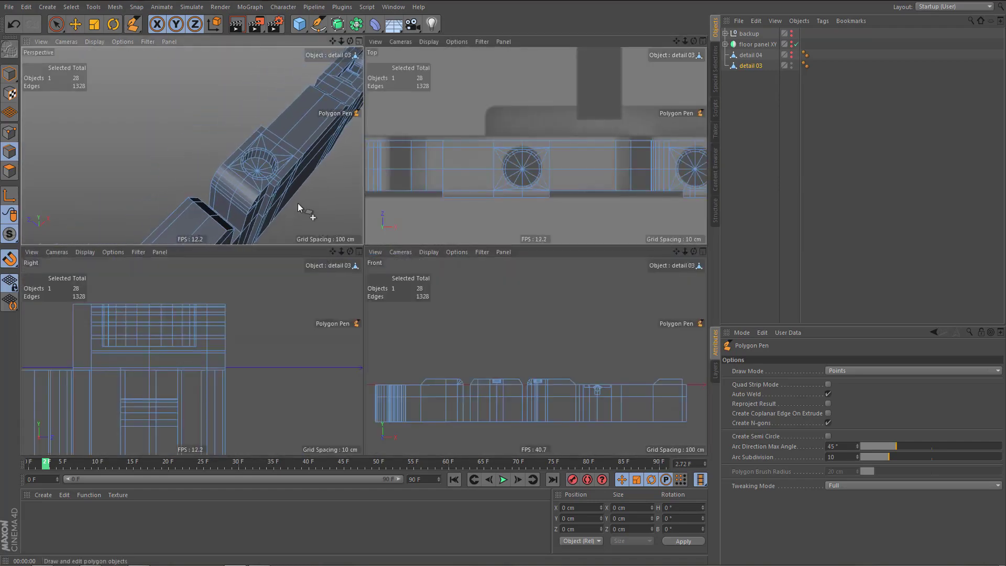
pyautogui.middleClick(326, 196)
pyautogui.scroll(-3, 314, 251)
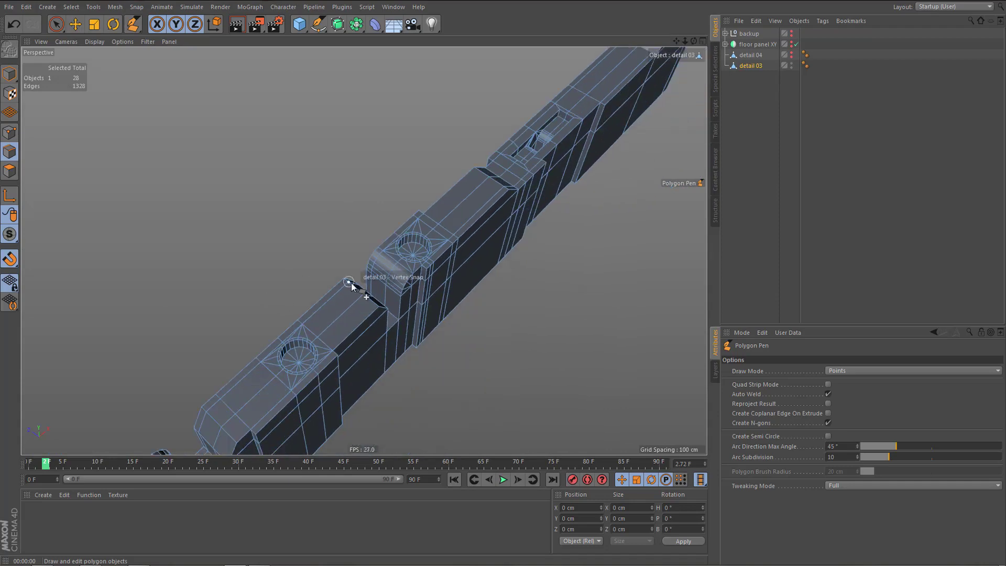
pyautogui.scroll(-5, 346, 291)
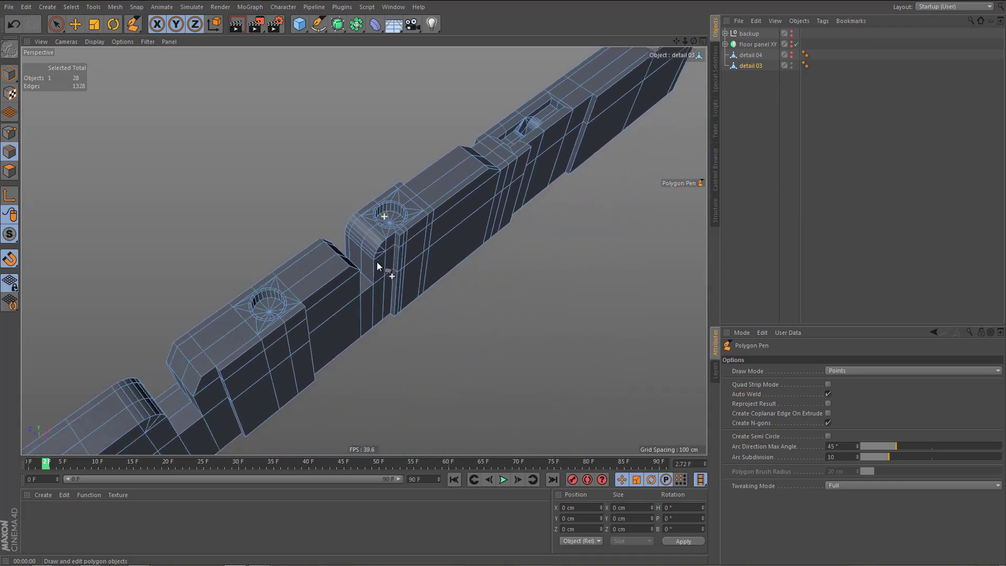
pyautogui.hotkey('ctrl', 'r')
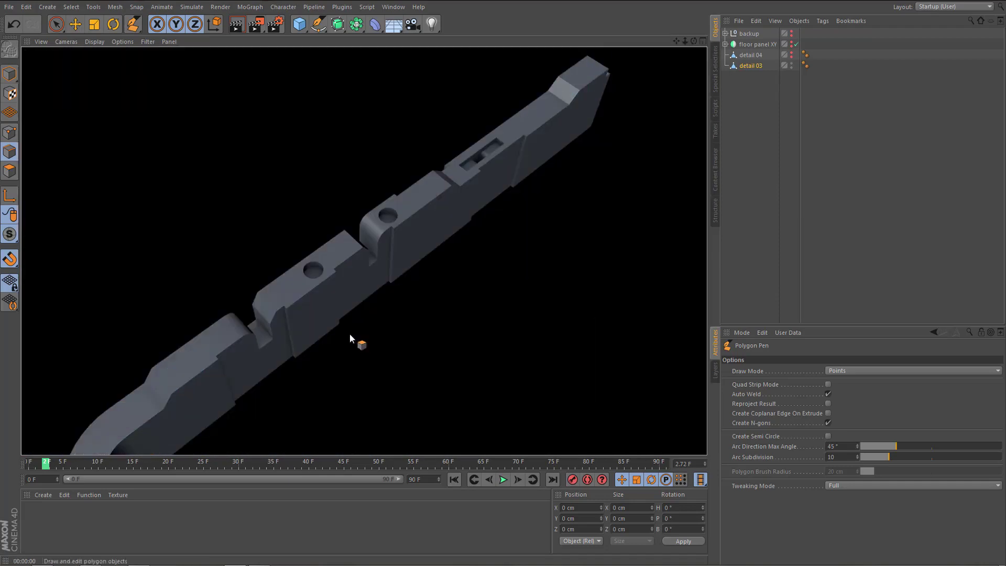
pyautogui.moveTo(392, 296)
pyautogui.keyDown('alt'); pyautogui.mouseDown()
pyautogui.moveTo(400, 269)
pyautogui.moveTo(378, 254)
pyautogui.mouseUp(); pyautogui.keyUp('alt')
pyautogui.press('Return')
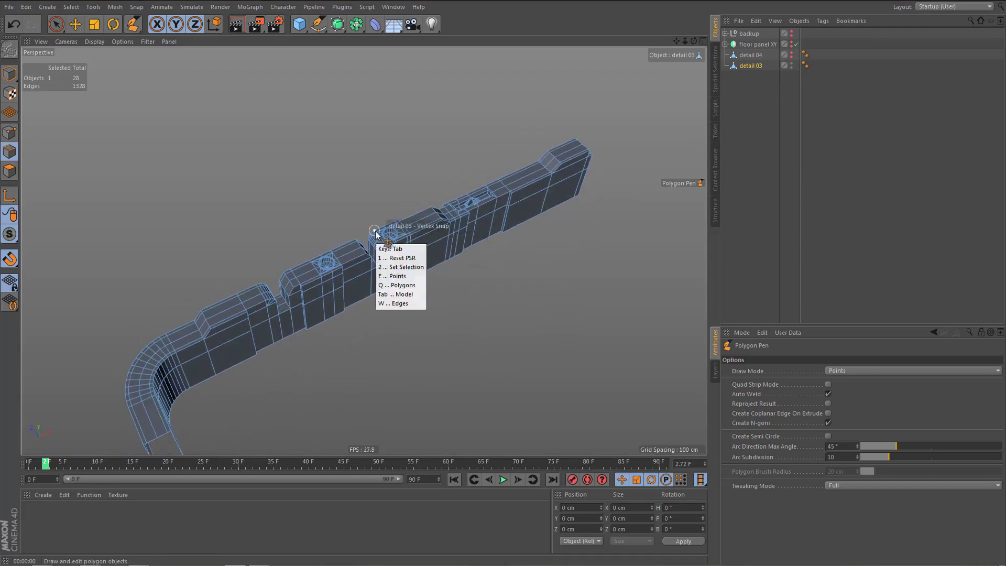
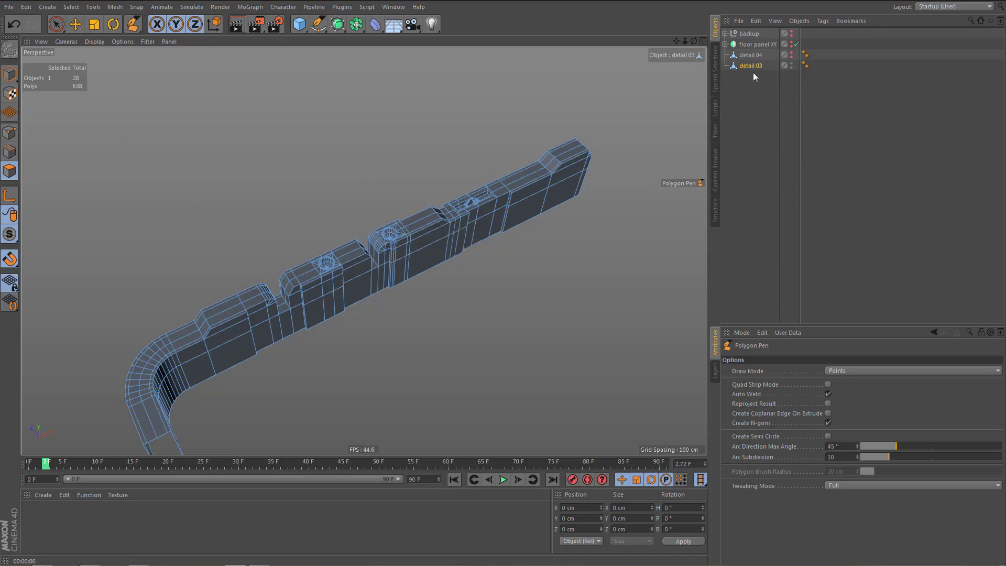
# - Select all quadrangles of detail 03 to check its topology along the strip, and clear the selection
pyautogui.click(716, 77)
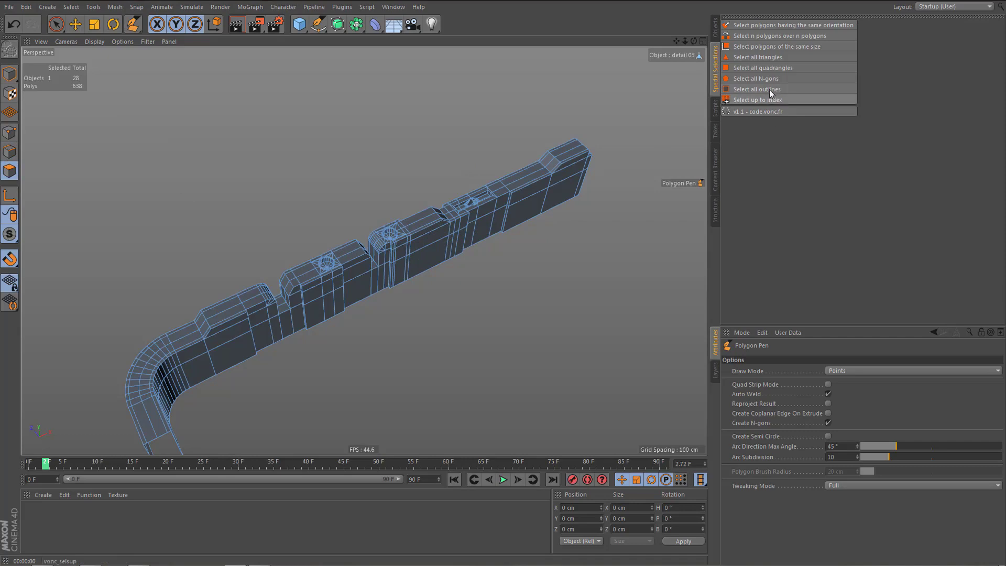
pyautogui.click(771, 68)
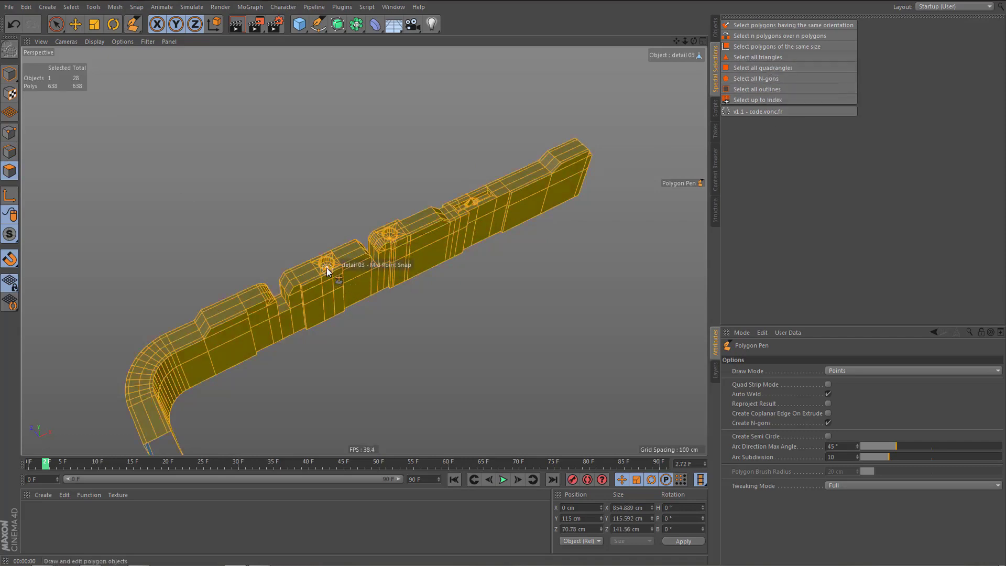
pyautogui.scroll(3, 393, 263)
pyautogui.scroll(-2, 408, 263)
pyautogui.scroll(4, 392, 278)
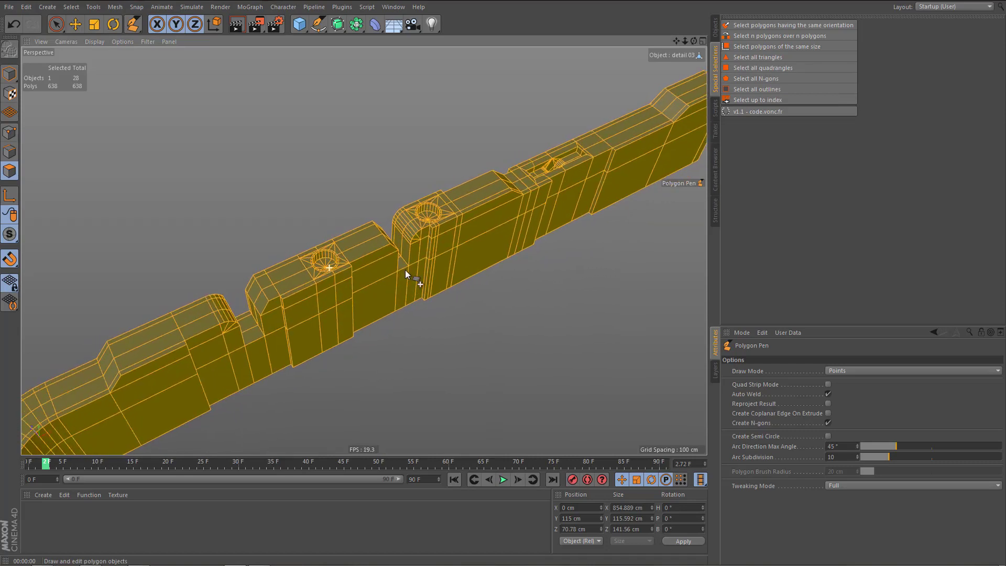
pyautogui.scroll(1, 406, 271)
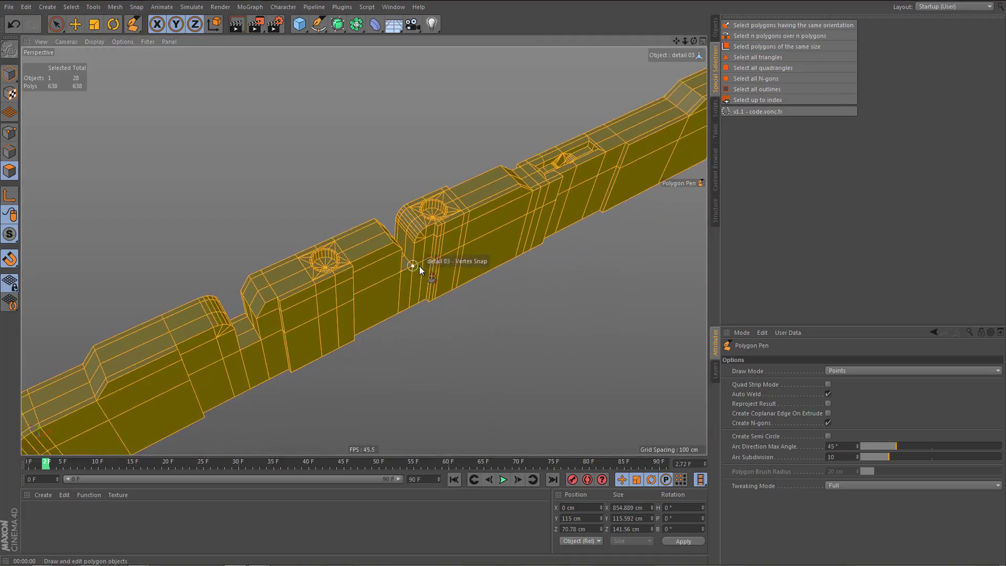
pyautogui.press('F2')
pyautogui.scroll(-4, 429, 248)
pyautogui.keyDown('alt'); pyautogui.moveTo(295, 292); pyautogui.dragTo(201, 304, button='middle'); pyautogui.keyUp('alt')
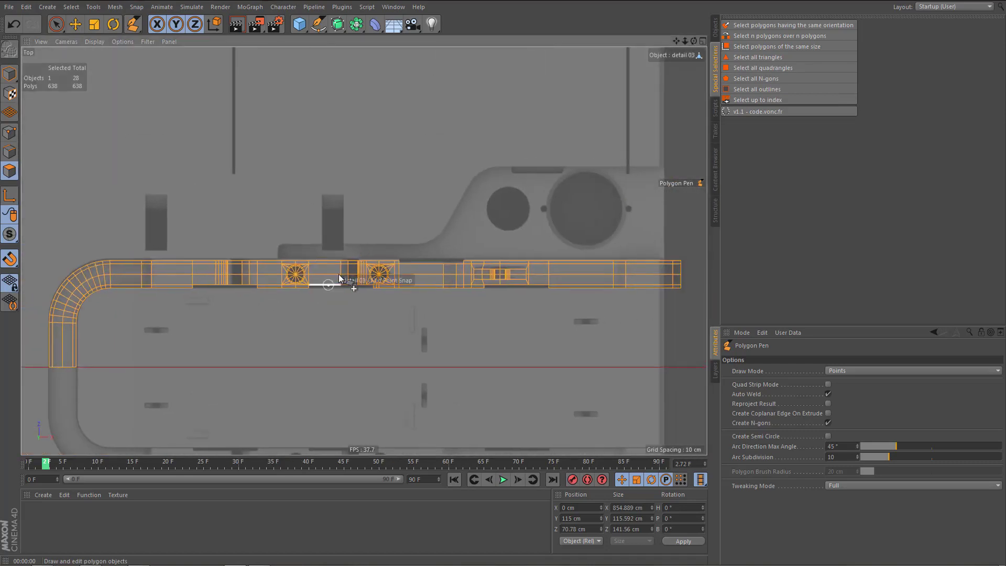
pyautogui.keyDown('alt'); pyautogui.moveTo(333, 286); pyautogui.dragTo(308, 279, button='middle'); pyautogui.keyUp('alt')
pyautogui.hotkey('ctrl', 'shift', 'a')
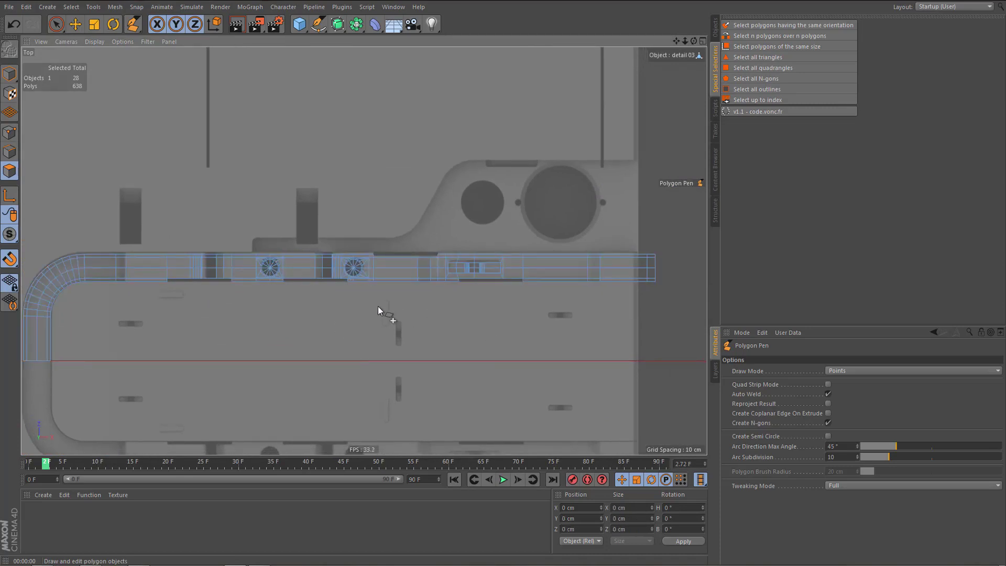
# - Compare the detail 03 strip with the reference image along its whole length in the top view
pyautogui.keyDown('alt'); pyautogui.moveTo(633, 288); pyautogui.dragTo(521, 292, button='middle'); pyautogui.keyUp('alt')
pyautogui.moveTo(523, 291)
pyautogui.keyDown('alt'); pyautogui.mouseDown(button='right')
pyautogui.moveTo(554, 291)
pyautogui.moveTo(525, 297)
pyautogui.mouseUp(button='right'); pyautogui.keyUp('alt')
pyautogui.keyDown('alt'); pyautogui.moveTo(594, 281); pyautogui.dragTo(600, 281, button='right'); pyautogui.keyUp('alt')
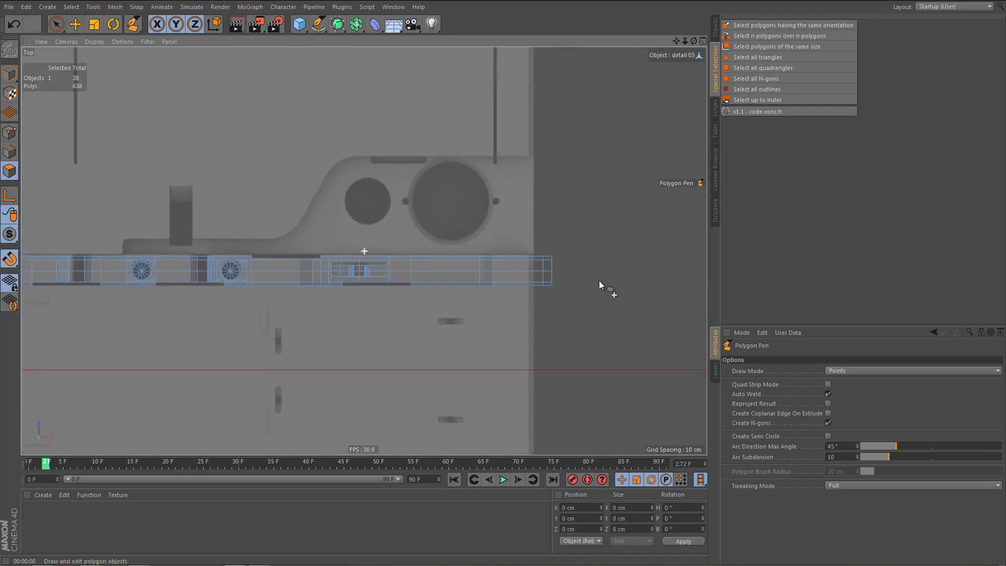
pyautogui.keyDown('alt'); pyautogui.moveTo(241, 325); pyautogui.dragTo(491, 280, button='middle'); pyautogui.keyUp('alt')
pyautogui.keyDown('alt'); pyautogui.moveTo(479, 212); pyautogui.dragTo(540, 221, button='right'); pyautogui.keyUp('alt')
pyautogui.keyDown('alt'); pyautogui.moveTo(307, 267); pyautogui.dragTo(638, 245, button='middle'); pyautogui.keyUp('alt')
pyautogui.keyDown('alt'); pyautogui.moveTo(357, 263); pyautogui.dragTo(489, 238, button='middle'); pyautogui.keyUp('alt')
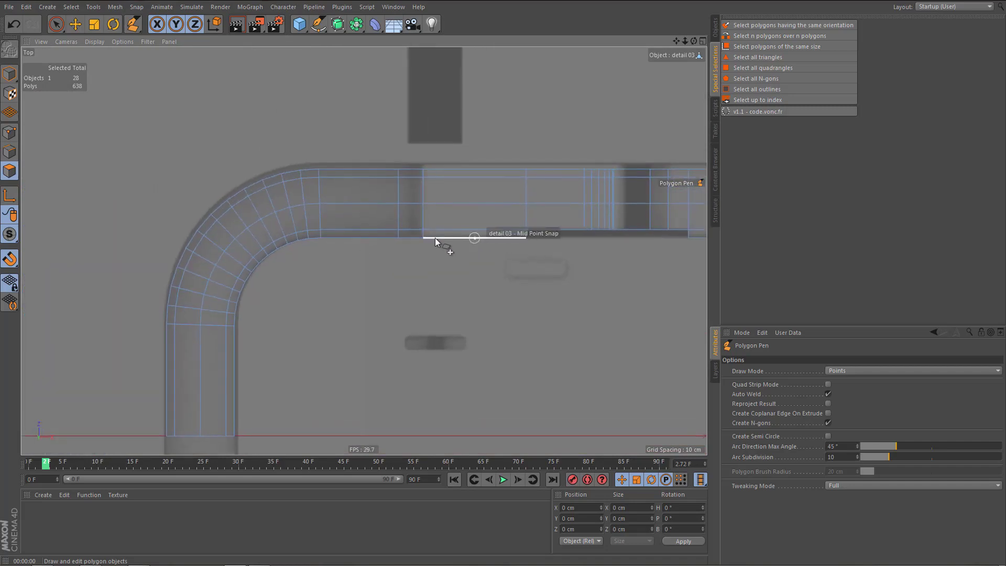
# - Examine the edge flow on the strip's side wall below the notches and holes in the perspective view
pyautogui.middleClick(384, 219)
pyautogui.middleClick(228, 152)
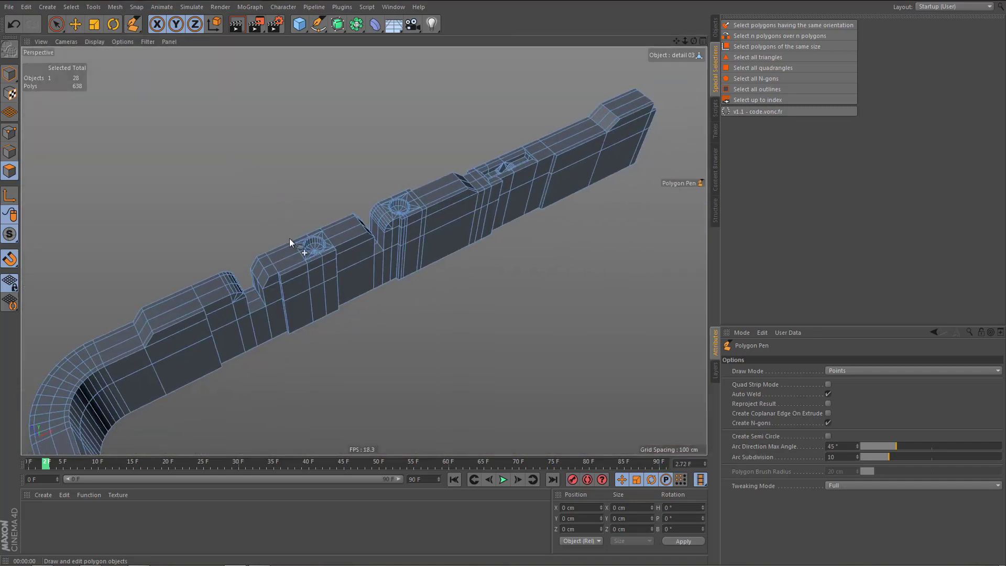
pyautogui.keyDown('alt'); pyautogui.moveTo(289, 238); pyautogui.dragTo(293, 211); pyautogui.keyUp('alt')
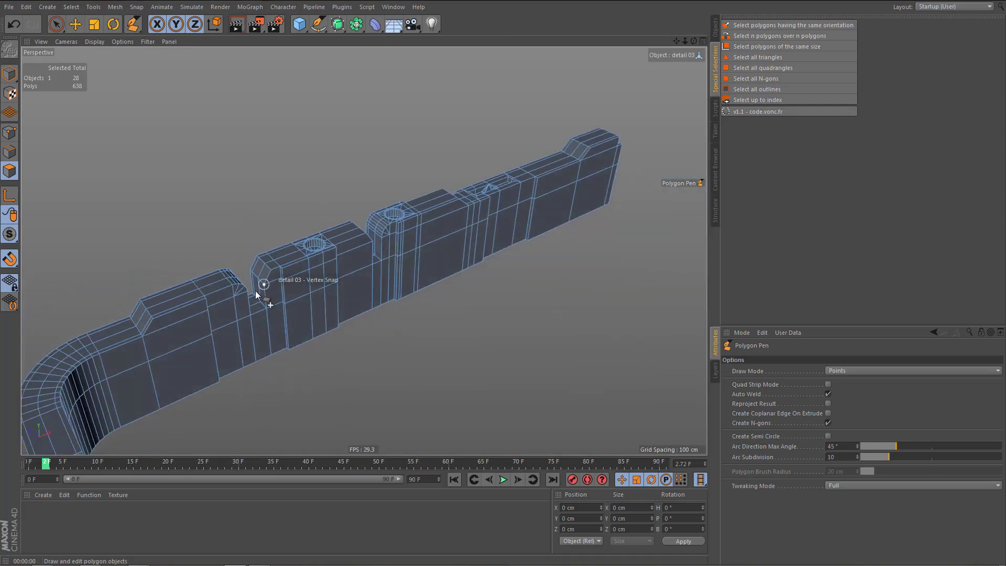
pyautogui.keyDown('alt'); pyautogui.moveTo(268, 294); pyautogui.dragTo(355, 274, button='right'); pyautogui.keyUp('alt')
pyautogui.keyDown('alt'); pyautogui.moveTo(354, 274); pyautogui.dragTo(377, 215, button='middle'); pyautogui.keyUp('alt')
pyautogui.keyDown('alt'); pyautogui.moveTo(281, 298); pyautogui.dragTo(316, 297, button='right'); pyautogui.keyUp('alt')
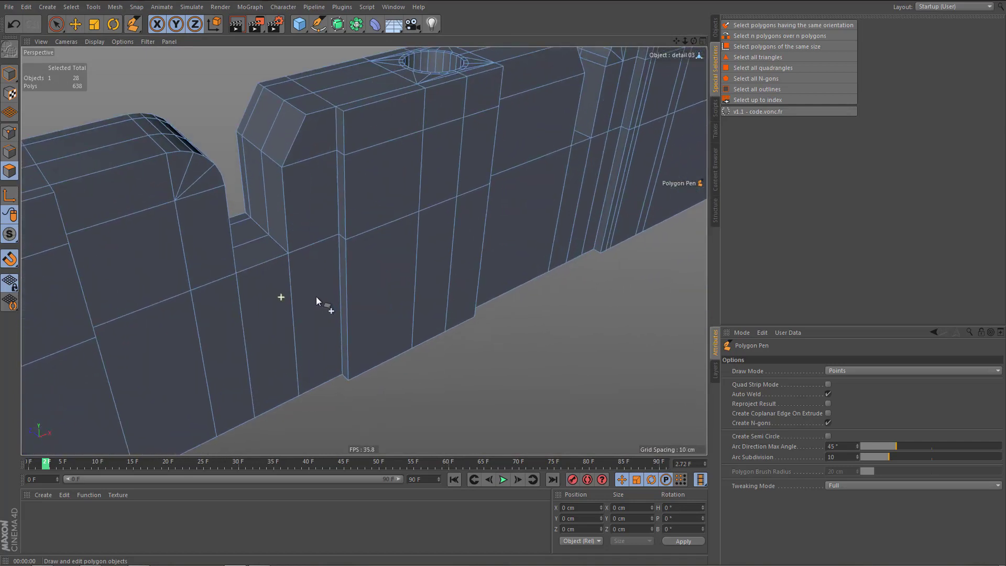
pyautogui.scroll(2, 319, 297)
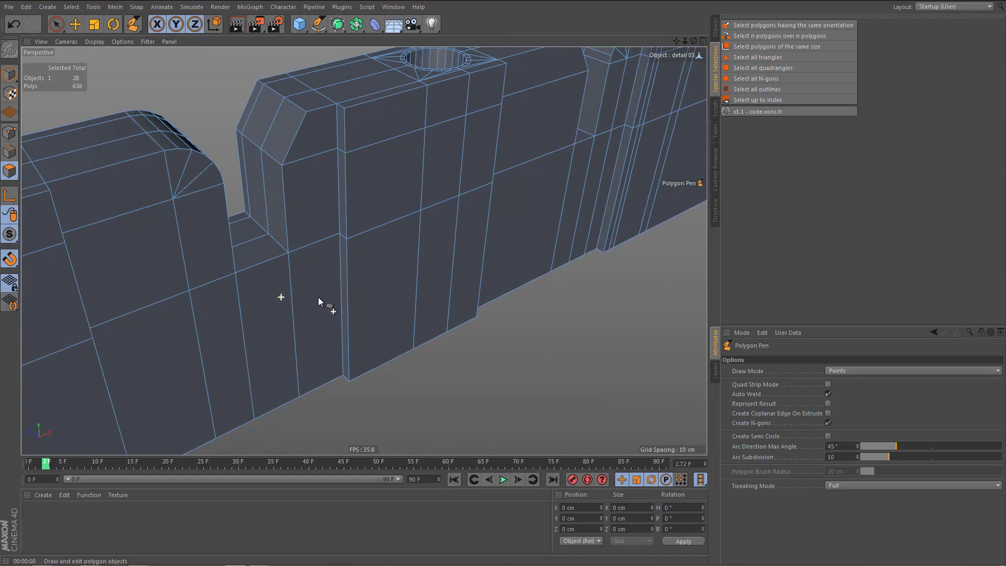
pyautogui.scroll(-10, 319, 298)
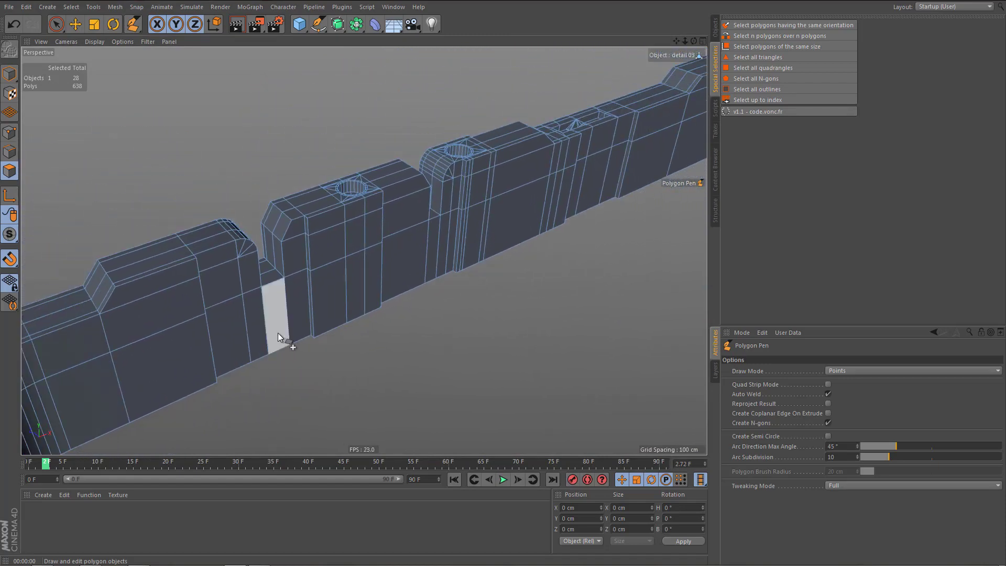
pyautogui.keyDown('alt'); pyautogui.moveTo(278, 333); pyautogui.dragTo(258, 314); pyautogui.keyUp('alt')
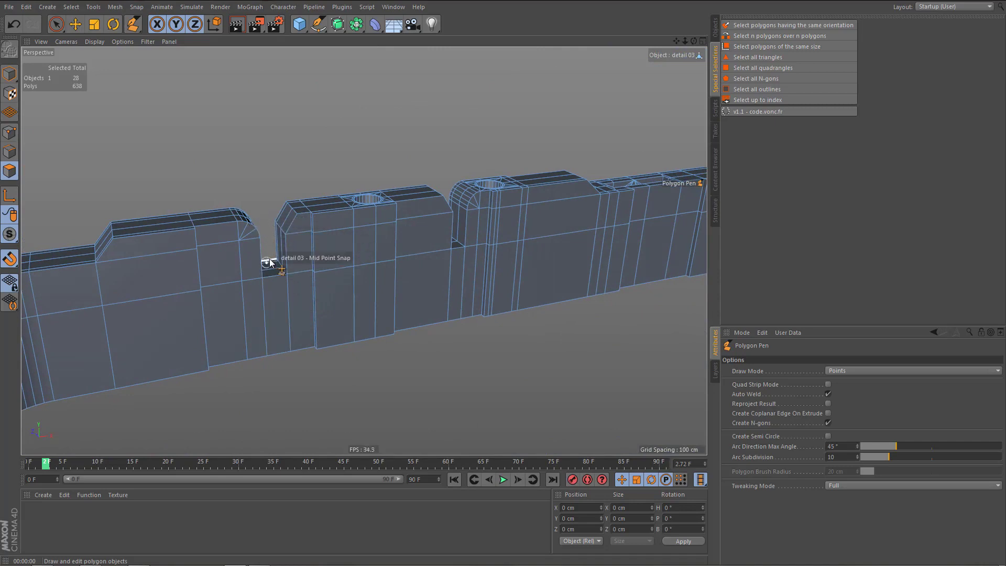
pyautogui.keyDown('alt'); pyautogui.moveTo(359, 263); pyautogui.dragTo(127, 299, button='middle'); pyautogui.keyUp('alt')
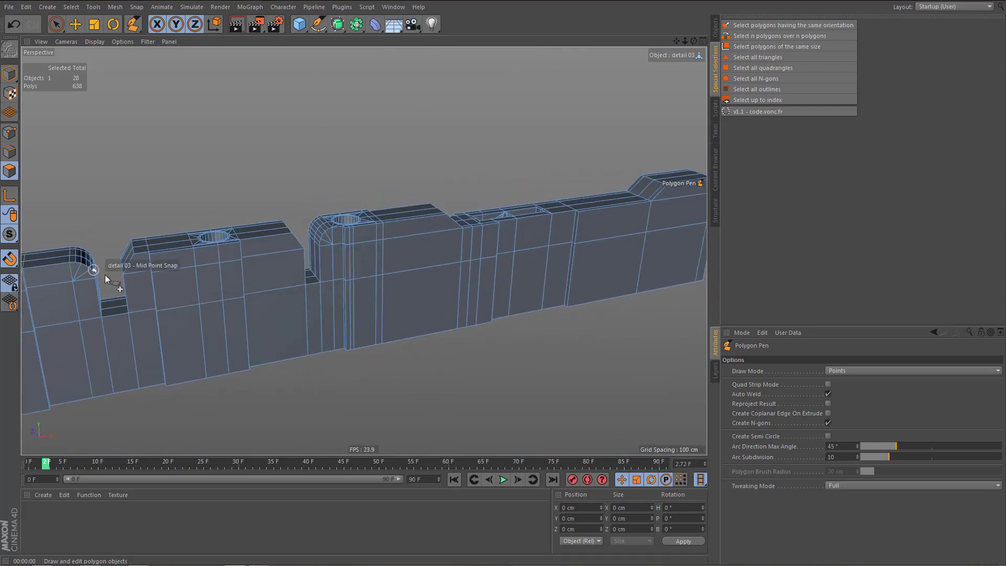
pyautogui.keyDown('alt'); pyautogui.moveTo(295, 256); pyautogui.dragTo(226, 279, button='middle'); pyautogui.keyUp('alt')
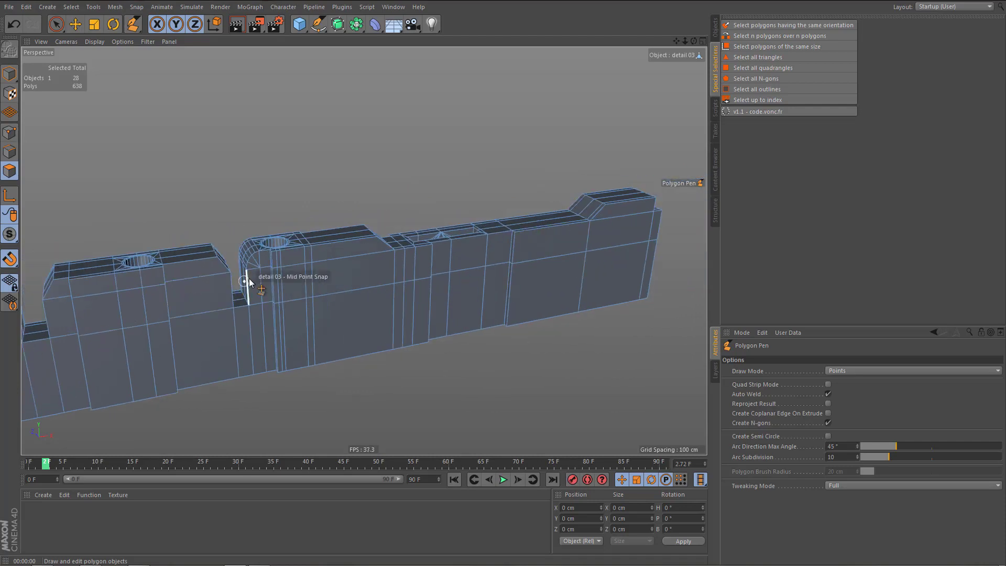
# - Weld the mid-height side-wall vertices on both sides of the notch nearest the bend onto the lower-edge vertices directly below them
pyautogui.scroll(6, 359, 310)
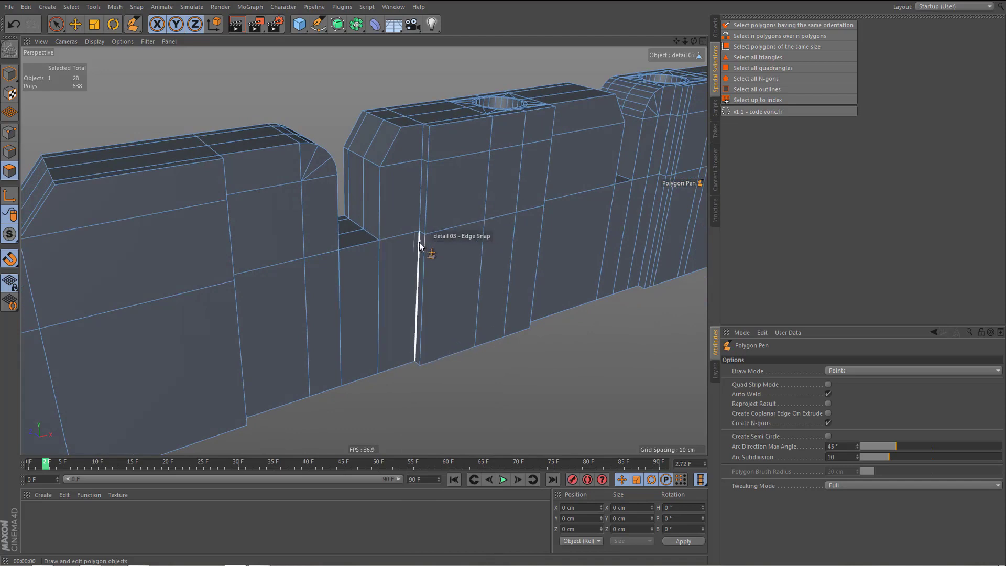
pyautogui.moveTo(412, 243)
pyautogui.mouseDown()
pyautogui.moveTo(414, 362)
pyautogui.moveTo(405, 369)
pyautogui.moveTo(414, 361)
pyautogui.mouseUp()
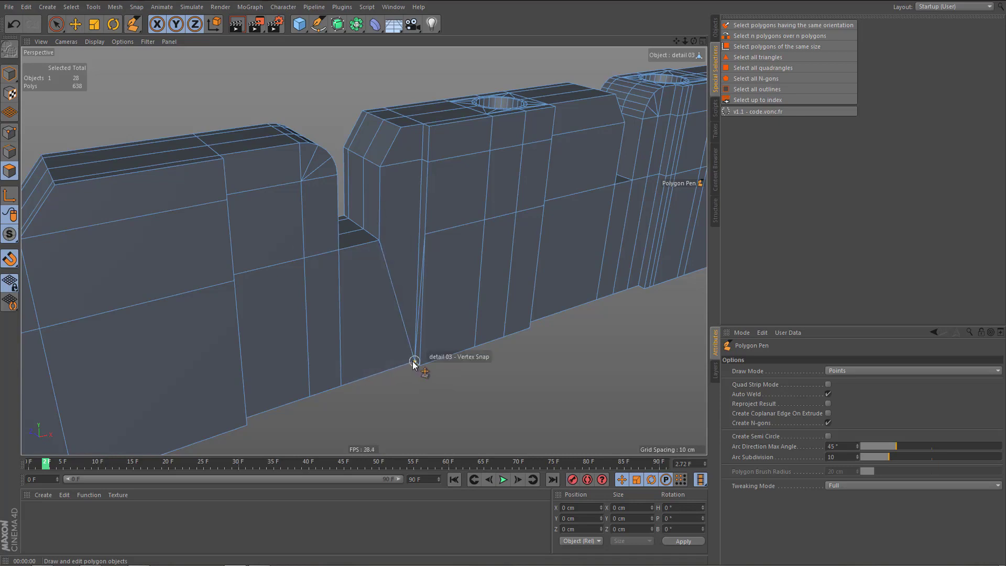
pyautogui.keyDown('alt'); pyautogui.moveTo(423, 353); pyautogui.dragTo(486, 310, button='middle'); pyautogui.keyUp('alt')
pyautogui.keyDown('alt'); pyautogui.moveTo(409, 311); pyautogui.dragTo(328, 313); pyautogui.keyUp('alt')
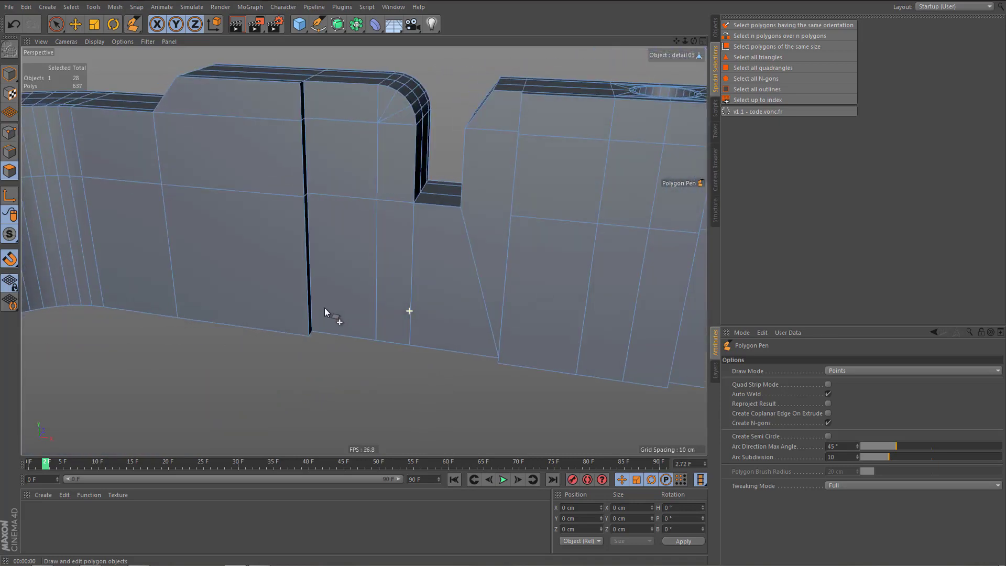
pyautogui.moveTo(376, 200); pyautogui.dragTo(377, 341)
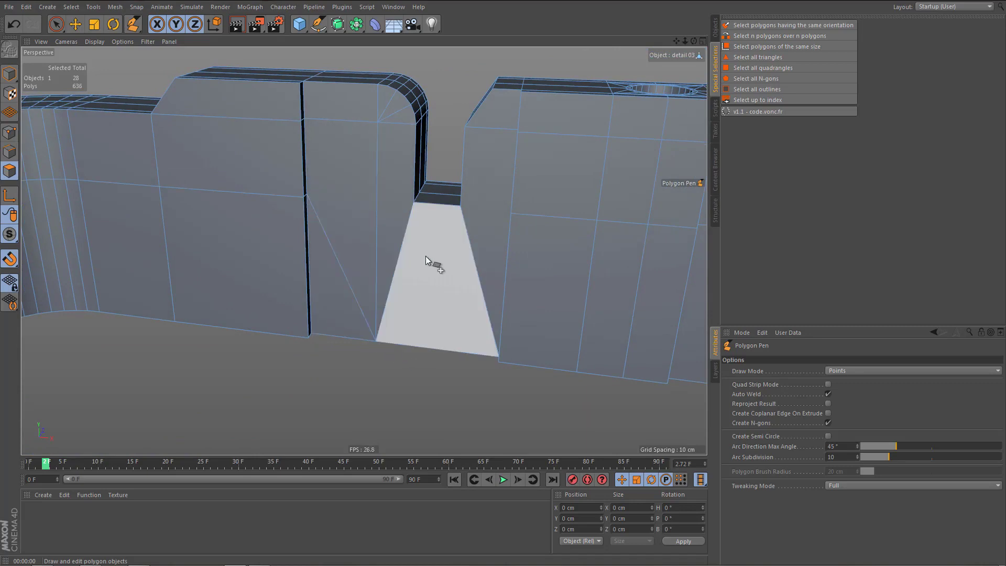
# - On the opposite wall, weld the mid-height vertices flanking the same notch onto the lower-edge vertices beneath them
pyautogui.keyDown('alt'); pyautogui.moveTo(427, 263); pyautogui.dragTo(627, 272); pyautogui.keyUp('alt')
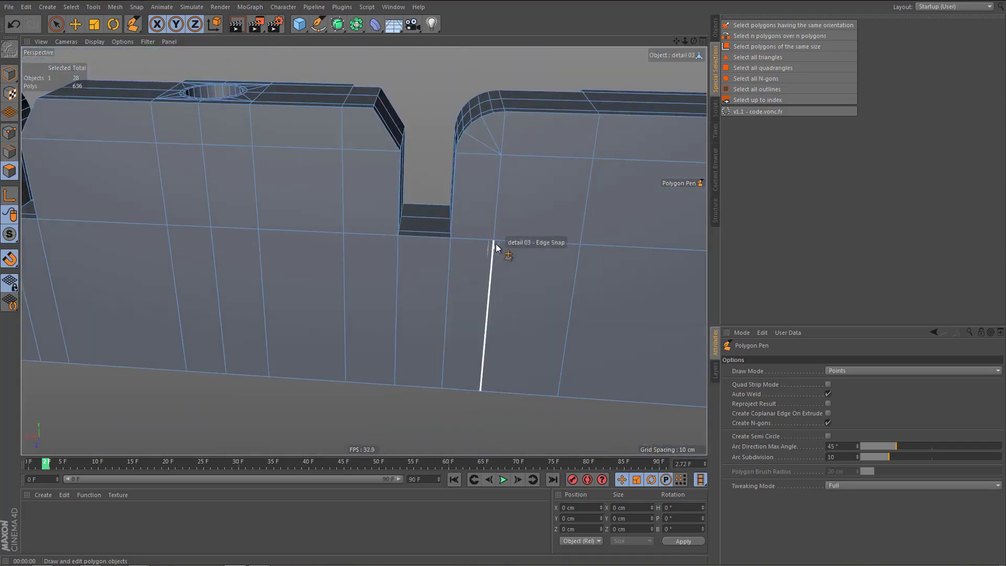
pyautogui.moveTo(493, 254); pyautogui.dragTo(480, 391)
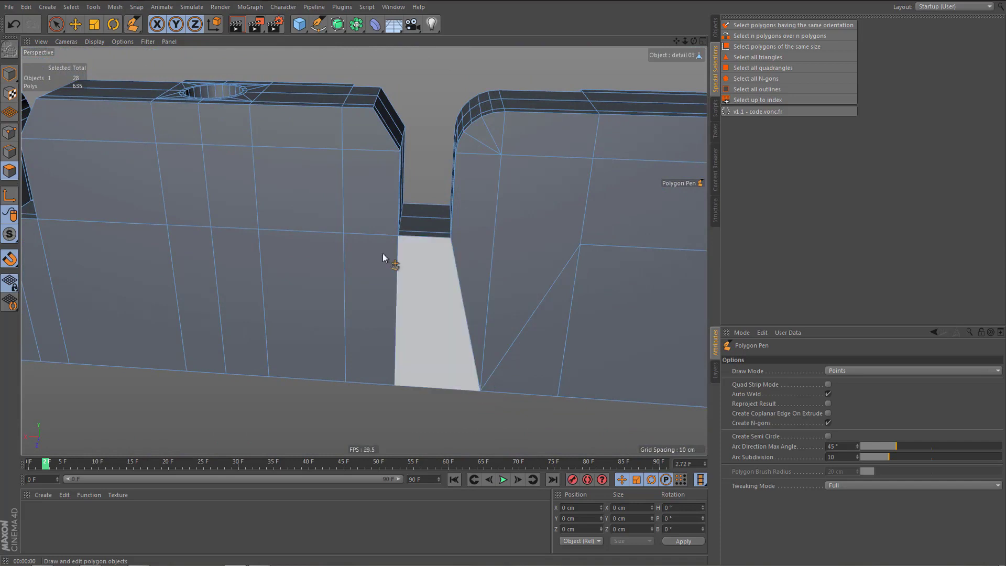
pyautogui.moveTo(343, 233); pyautogui.dragTo(345, 382)
pyautogui.keyDown('alt'); pyautogui.moveTo(362, 294); pyautogui.dragTo(293, 320, button='right'); pyautogui.keyUp('alt')
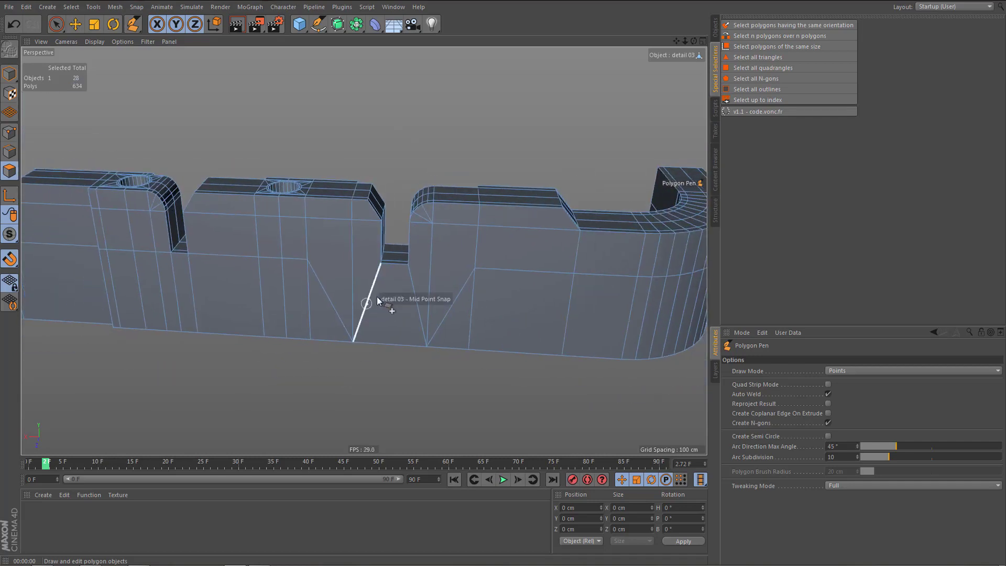
# - Weld the mid-height vertices flanking the notch between the two holes onto the lower edge, and merge the neighbouring lower-edge vertex into the weld
pyautogui.keyDown('alt'); pyautogui.moveTo(377, 299); pyautogui.dragTo(523, 291, button='middle'); pyautogui.keyUp('alt')
pyautogui.keyDown('alt'); pyautogui.moveTo(297, 259); pyautogui.dragTo(431, 266, button='middle'); pyautogui.keyUp('alt')
pyautogui.keyDown('alt'); pyautogui.moveTo(398, 265); pyautogui.dragTo(471, 260, button='right'); pyautogui.keyUp('alt')
pyautogui.keyDown('alt'); pyautogui.moveTo(471, 260); pyautogui.dragTo(477, 253); pyautogui.keyUp('alt')
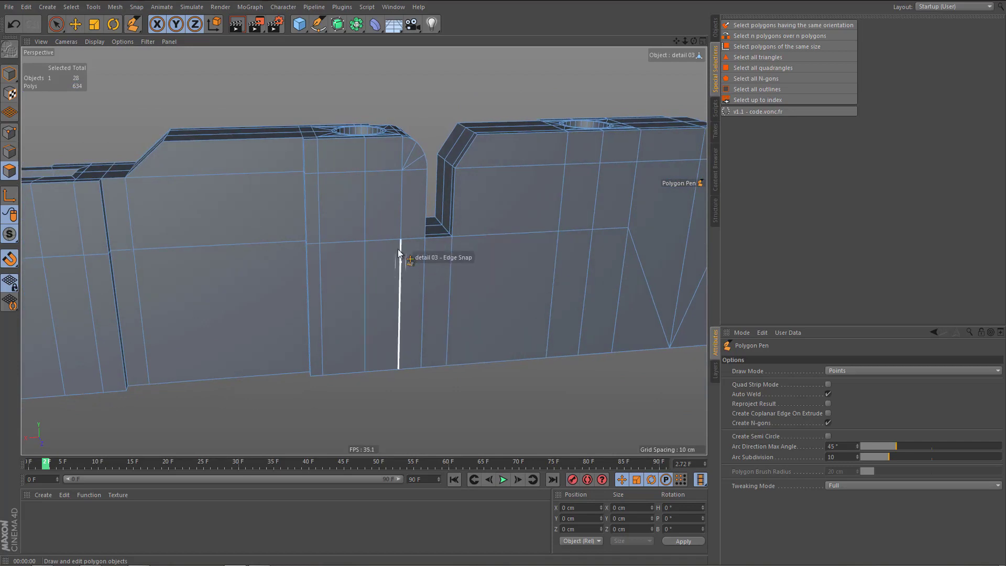
pyautogui.moveTo(400, 240); pyautogui.dragTo(547, 357)
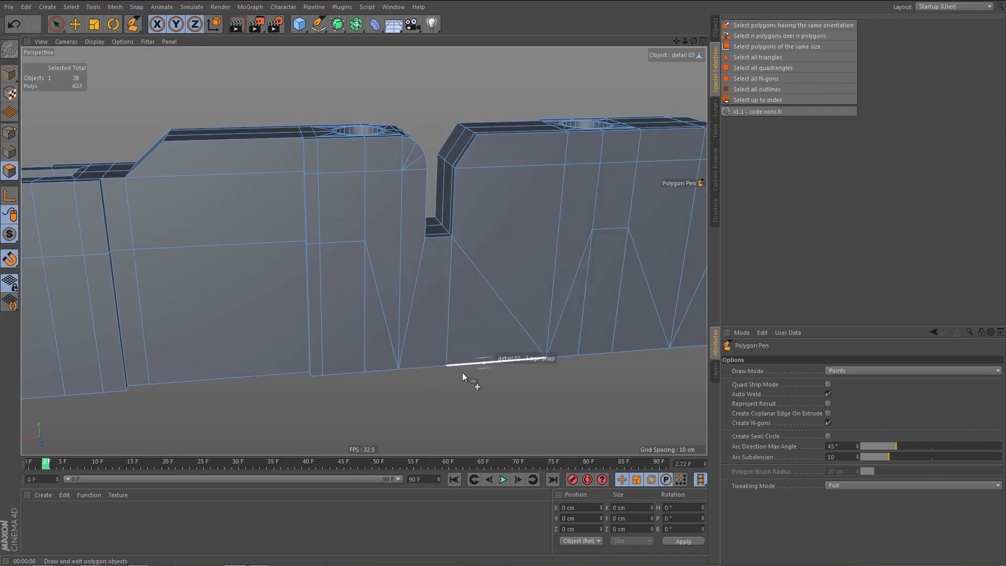
pyautogui.moveTo(447, 365); pyautogui.dragTo(546, 360)
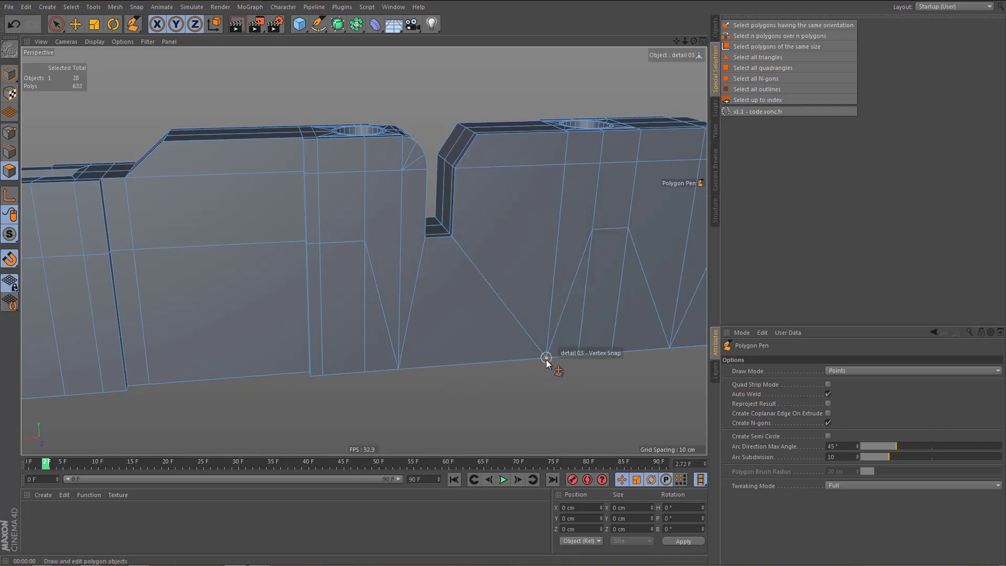
# - On the opposite wall, weld the mid-height vertices flanking the notch between the holes onto the lower edge, merging in the neighbouring lower-edge vertex
pyautogui.keyDown('alt'); pyautogui.moveTo(465, 322); pyautogui.dragTo(491, 294); pyautogui.keyUp('alt')
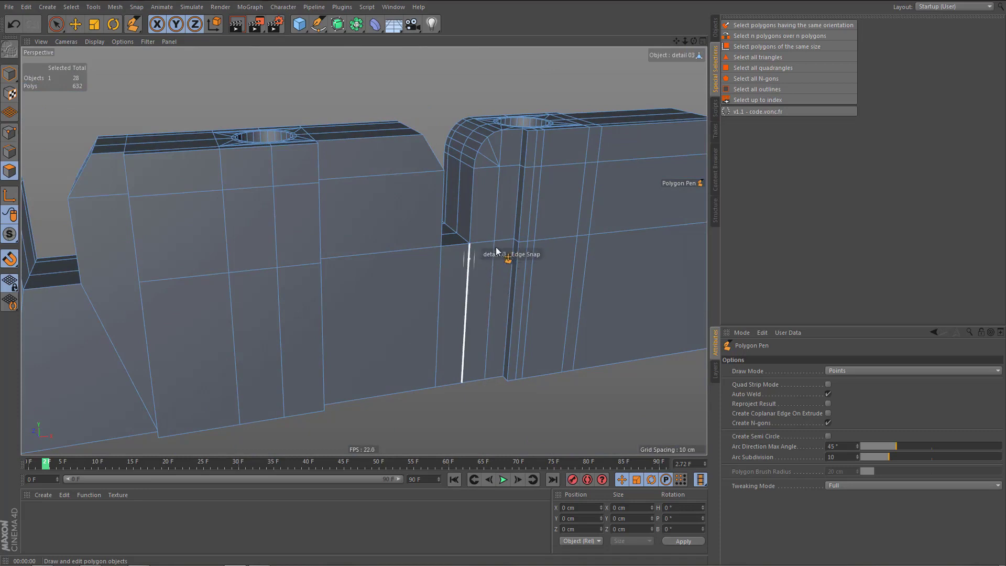
pyautogui.moveTo(497, 242); pyautogui.dragTo(486, 379)
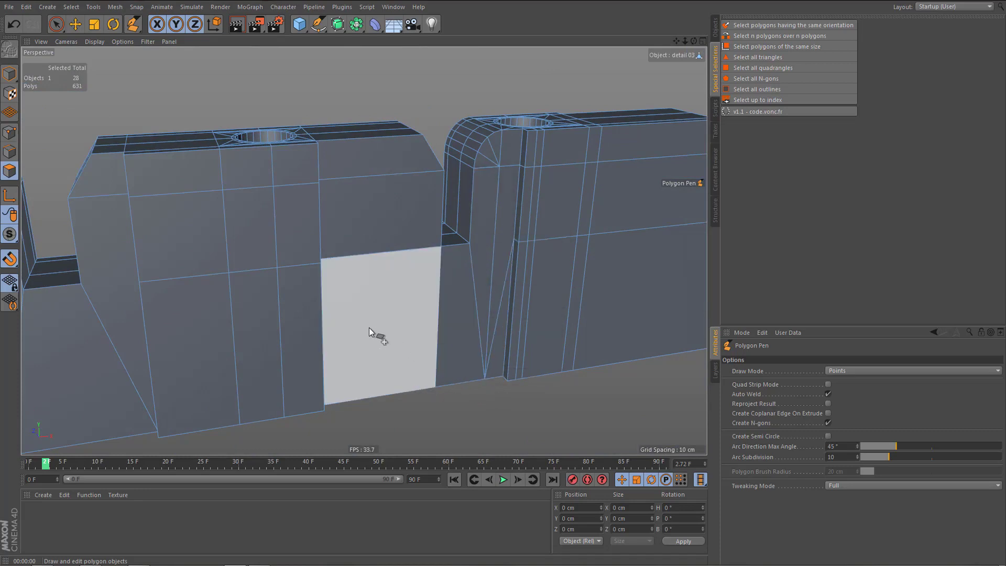
pyautogui.keyDown('alt'); pyautogui.moveTo(382, 330); pyautogui.dragTo(309, 324); pyautogui.keyUp('alt')
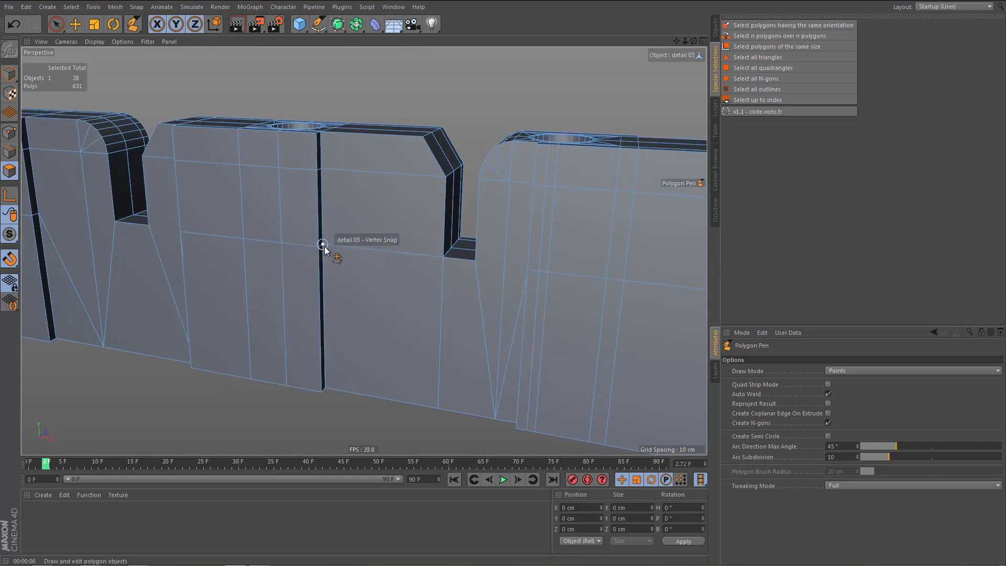
pyautogui.moveTo(324, 247); pyautogui.dragTo(323, 391)
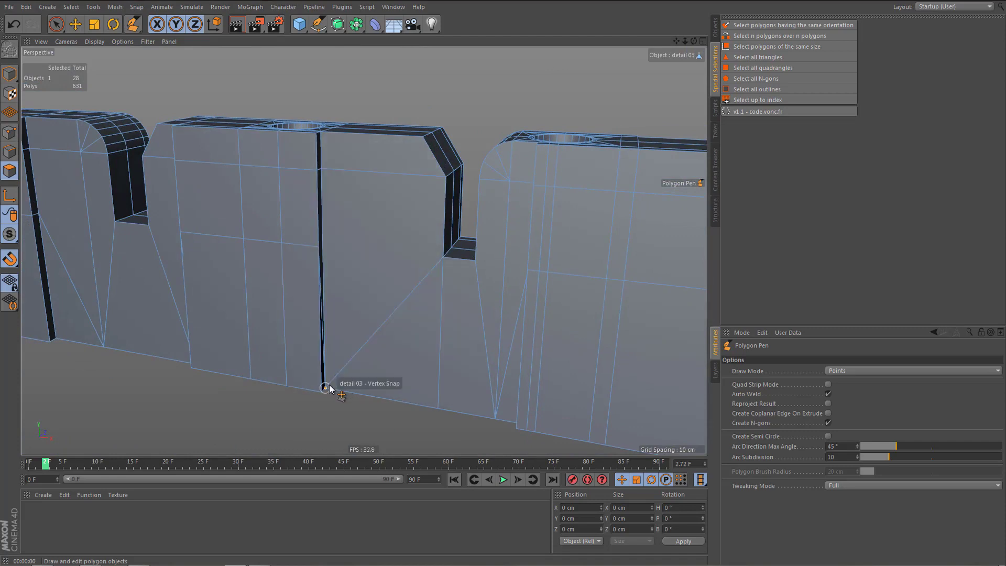
pyautogui.moveTo(438, 411); pyautogui.dragTo(323, 392)
# - Loop-select the mid-height horizontal edges along the side wall, including the section below the hole and the run around the bend
pyautogui.keyDown('alt'); pyautogui.moveTo(344, 318); pyautogui.dragTo(413, 338); pyautogui.keyUp('alt')
pyautogui.keyDown('alt'); pyautogui.moveTo(413, 338); pyautogui.dragTo(264, 390, button='middle'); pyautogui.keyUp('alt')
pyautogui.press('Return')
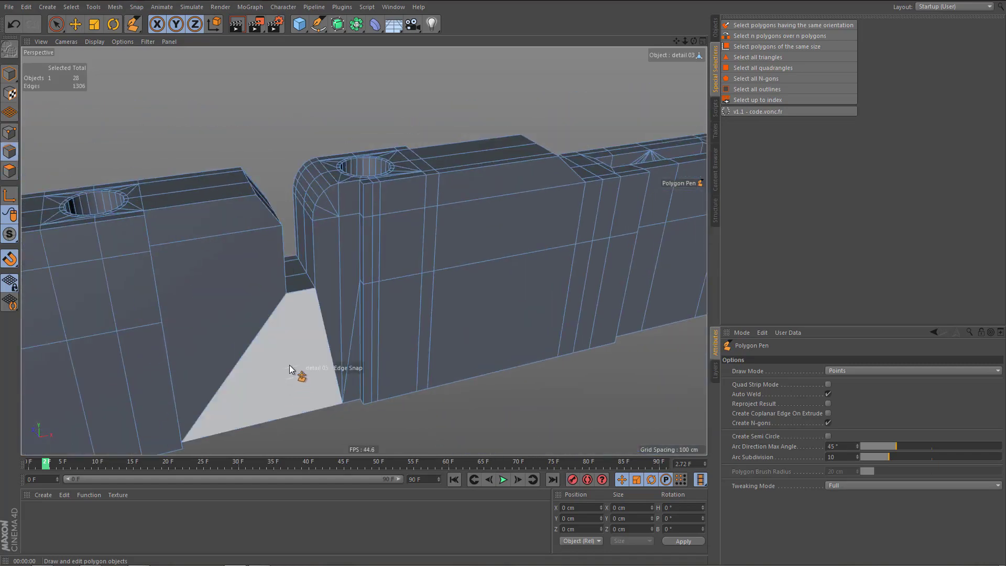
pyautogui.press('e')
pyautogui.doubleClick(477, 262)
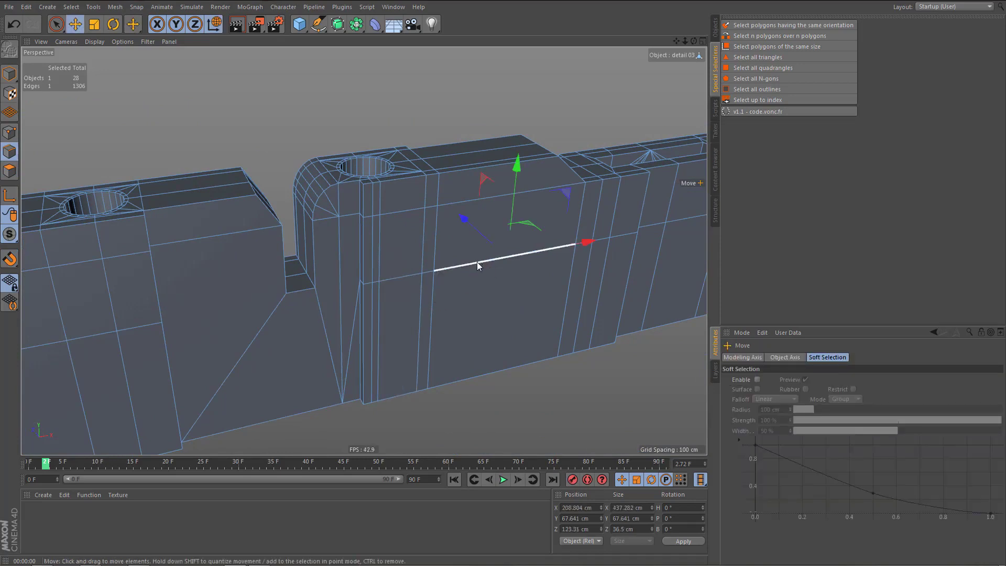
pyautogui.keyDown('alt'); pyautogui.moveTo(430, 304); pyautogui.dragTo(306, 299); pyautogui.keyUp('alt')
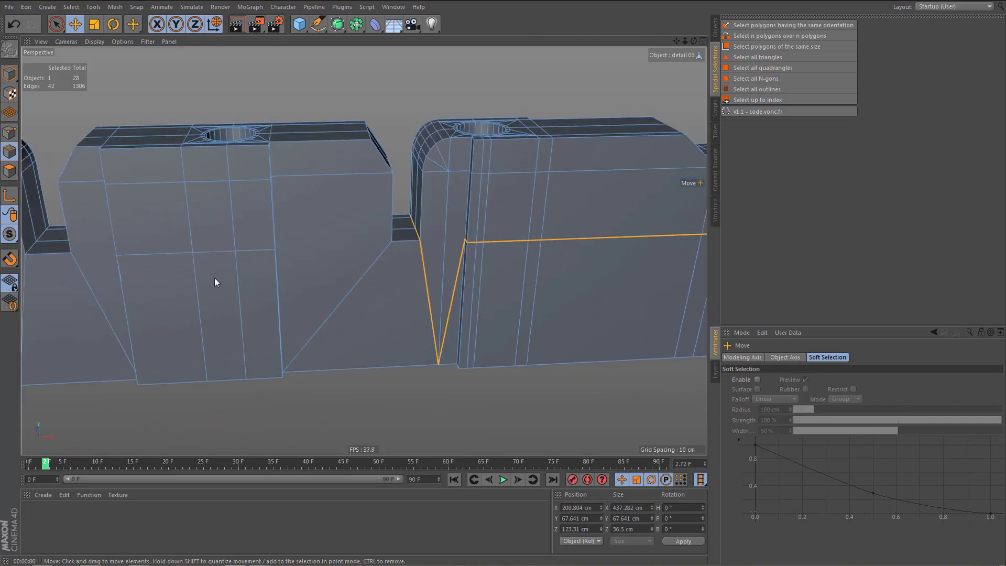
pyautogui.keyDown('alt'); pyautogui.moveTo(215, 282); pyautogui.dragTo(171, 290); pyautogui.keyUp('alt')
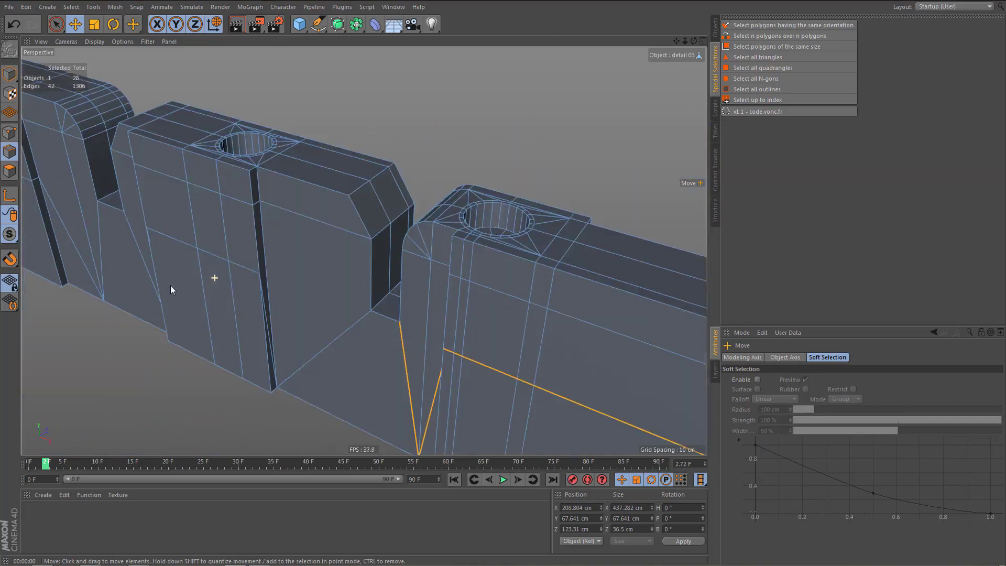
pyautogui.keyDown('shift'); pyautogui.click(216, 257); pyautogui.keyUp('shift')
pyautogui.keyDown('alt'); pyautogui.moveTo(202, 272); pyautogui.dragTo(370, 307); pyautogui.keyUp('alt')
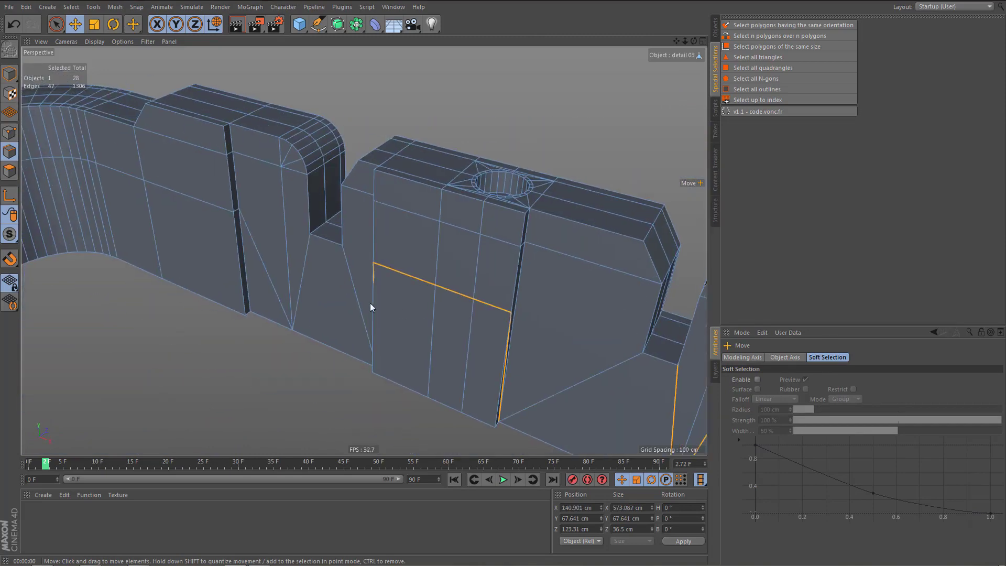
pyautogui.keyDown('shift'); pyautogui.click(180, 195); pyautogui.keyUp('shift')
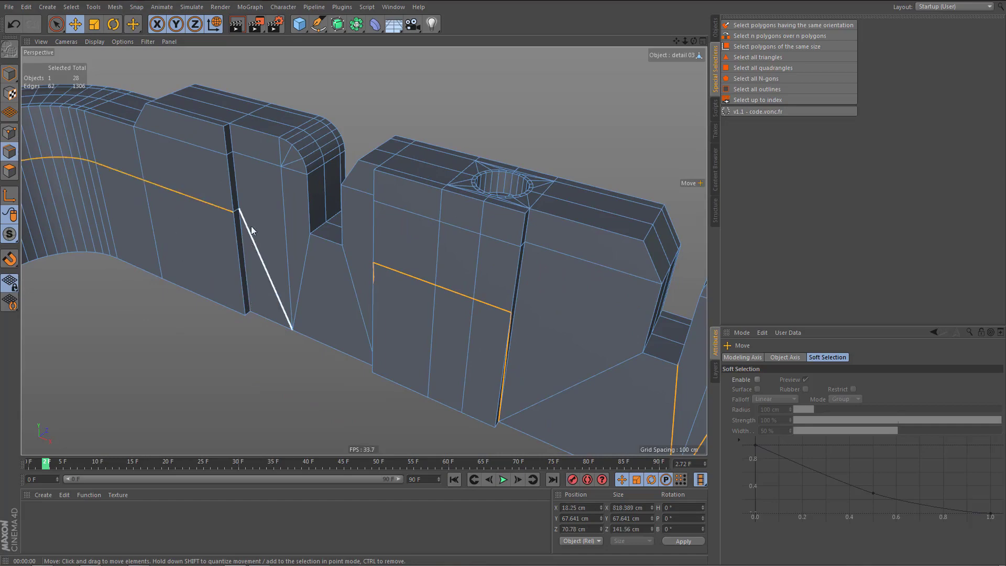
# - Add the diagonal edge loop beside the notch nearest the bend and the mid-height edges below the opposite wall's hole to the selection
pyautogui.keyDown('alt'); pyautogui.moveTo(250, 226); pyautogui.dragTo(408, 233, button='middle'); pyautogui.keyUp('alt')
pyautogui.scroll(2, 411, 258)
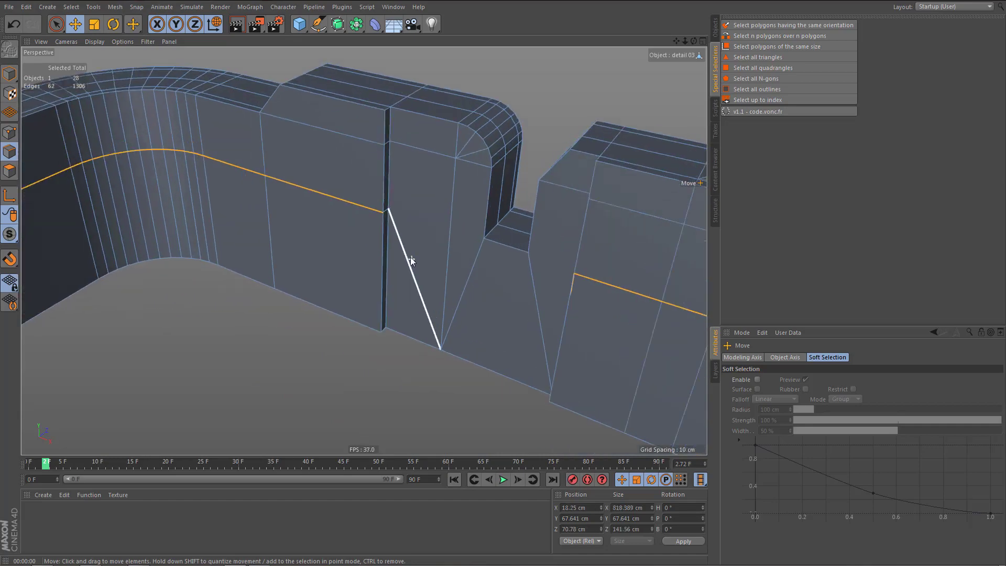
pyautogui.scroll(2, 410, 257)
pyautogui.scroll(2, 396, 214)
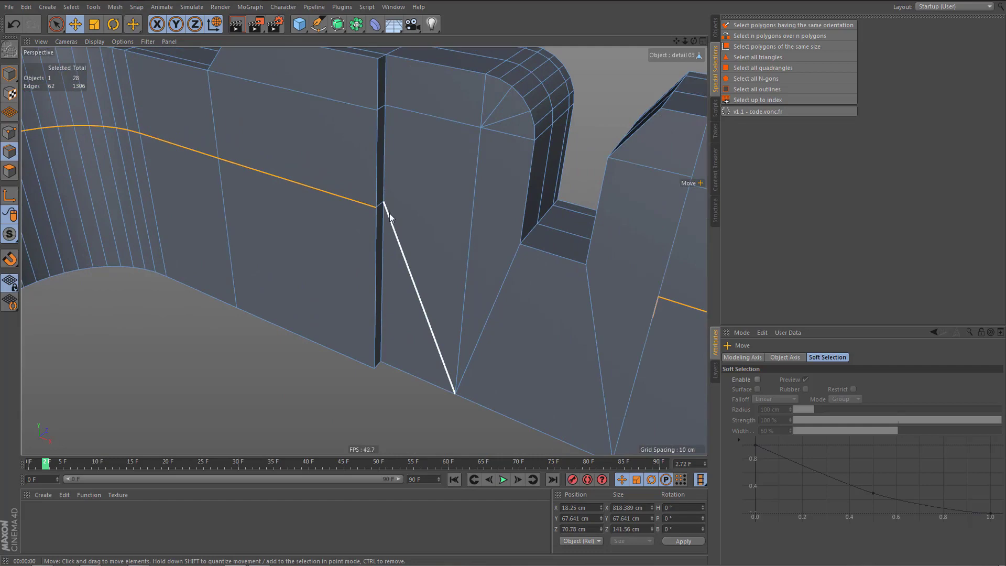
pyautogui.keyDown('shift'); pyautogui.click(389, 213); pyautogui.keyUp('shift')
pyautogui.scroll(-2, 503, 231)
pyautogui.keyDown('alt'); pyautogui.moveTo(428, 182); pyautogui.dragTo(690, 186); pyautogui.keyUp('alt')
pyautogui.keyDown('alt'); pyautogui.moveTo(317, 260); pyautogui.dragTo(364, 251, button='middle'); pyautogui.keyUp('alt')
pyautogui.moveTo(364, 251)
pyautogui.keyDown('alt'); pyautogui.mouseDown()
pyautogui.moveTo(510, 279)
pyautogui.moveTo(454, 247)
pyautogui.moveTo(507, 244)
pyautogui.moveTo(376, 260)
pyautogui.mouseUp(); pyautogui.keyUp('alt')
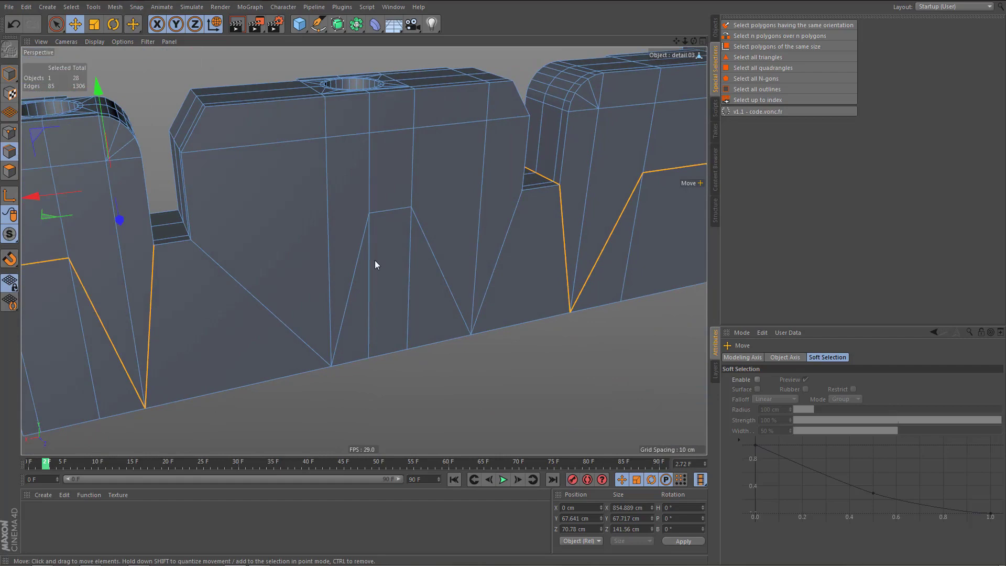
pyautogui.keyDown('shift'); pyautogui.doubleClick(399, 213); pyautogui.keyUp('shift')
pyautogui.scroll(-3, 341, 302)
pyautogui.keyDown('alt'); pyautogui.moveTo(340, 302); pyautogui.dragTo(539, 244, button='middle'); pyautogui.keyUp('alt')
pyautogui.keyDown('alt'); pyautogui.moveTo(540, 243); pyautogui.dragTo(381, 311); pyautogui.keyUp('alt')
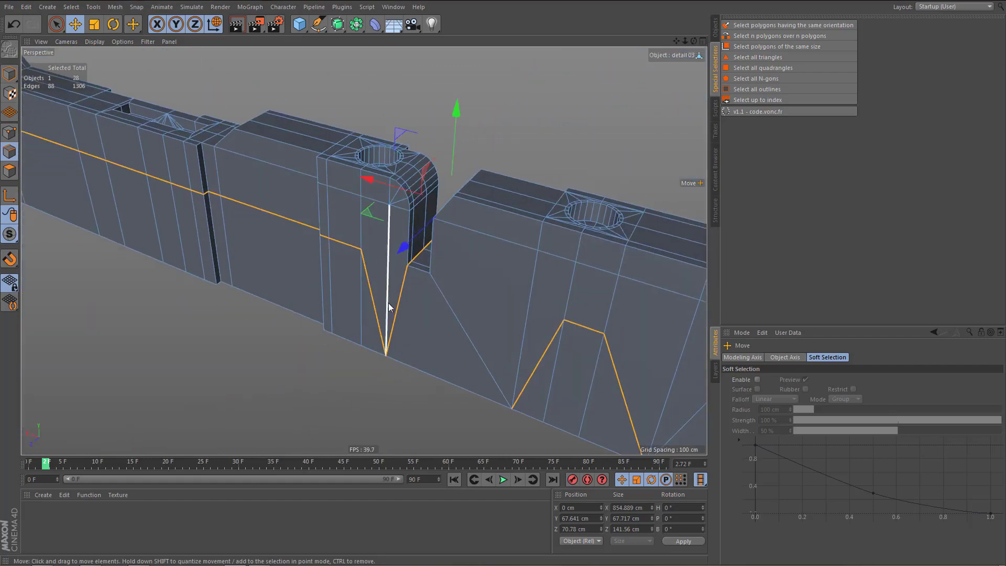
# - Deselect the edges crossing the floor of the notch between the two holes and running from its corners to the lower edge
pyautogui.press('space')
pyautogui.scroll(5, 401, 272)
pyautogui.press('space')
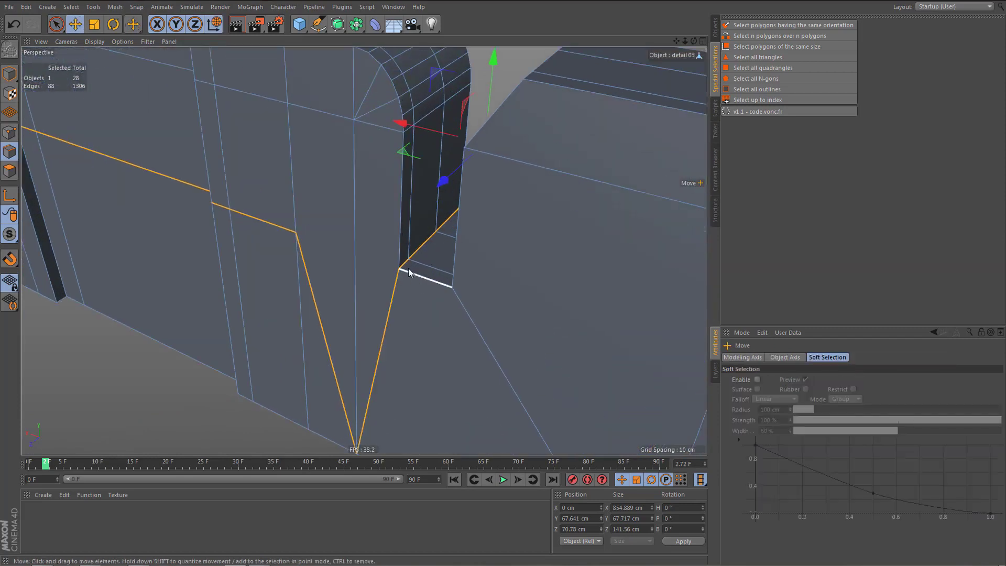
pyautogui.press('space')
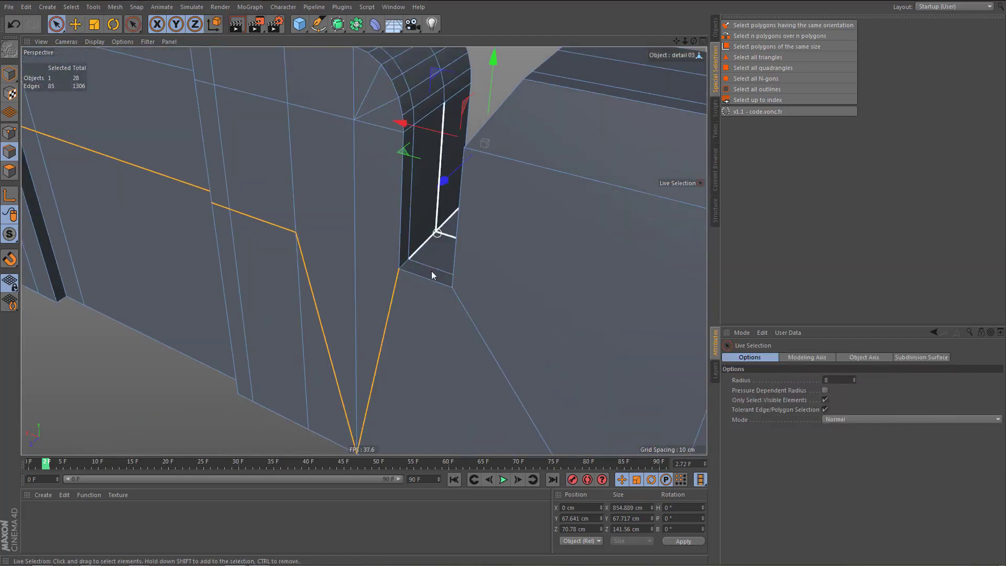
pyautogui.keyDown('alt'); pyautogui.moveTo(416, 289); pyautogui.dragTo(424, 321); pyautogui.keyUp('alt')
pyautogui.hotkey('ctrl', 'z')
pyautogui.keyDown('alt'); pyautogui.moveTo(421, 334); pyautogui.dragTo(395, 335, button='right'); pyautogui.keyUp('alt')
pyautogui.keyDown('alt'); pyautogui.moveTo(353, 277); pyautogui.dragTo(676, 273); pyautogui.keyUp('alt')
pyautogui.keyDown('alt'); pyautogui.moveTo(493, 323); pyautogui.dragTo(563, 207, button='middle'); pyautogui.keyUp('alt')
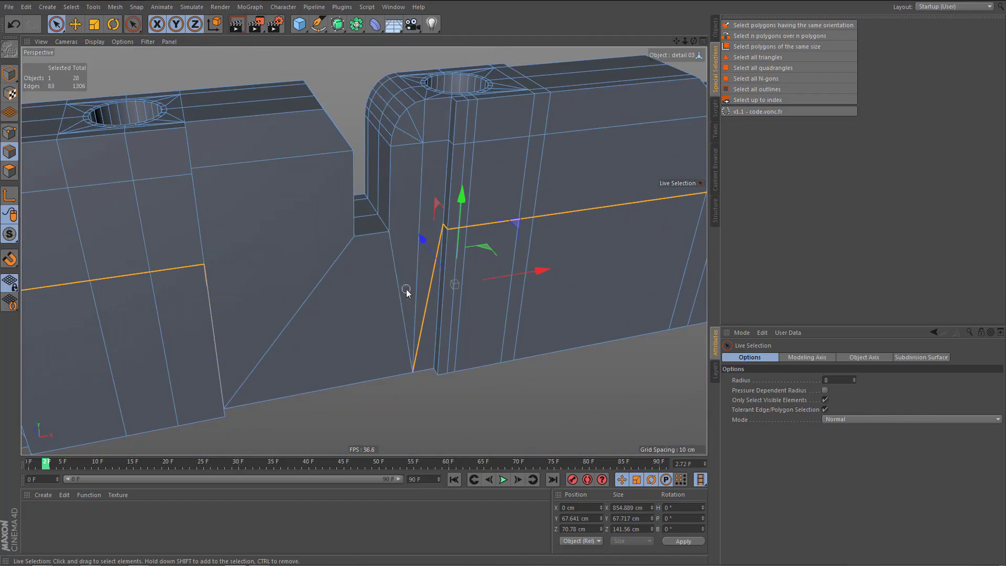
# - Deselect the stray edges at the notch nearest the bend and delete the remaining selected mid-height edges from the strip
pyautogui.keyDown('alt'); pyautogui.moveTo(372, 328); pyautogui.dragTo(435, 304, button='right'); pyautogui.keyUp('alt')
pyautogui.keyDown('alt'); pyautogui.moveTo(393, 305); pyautogui.dragTo(535, 286, button='middle'); pyautogui.keyUp('alt')
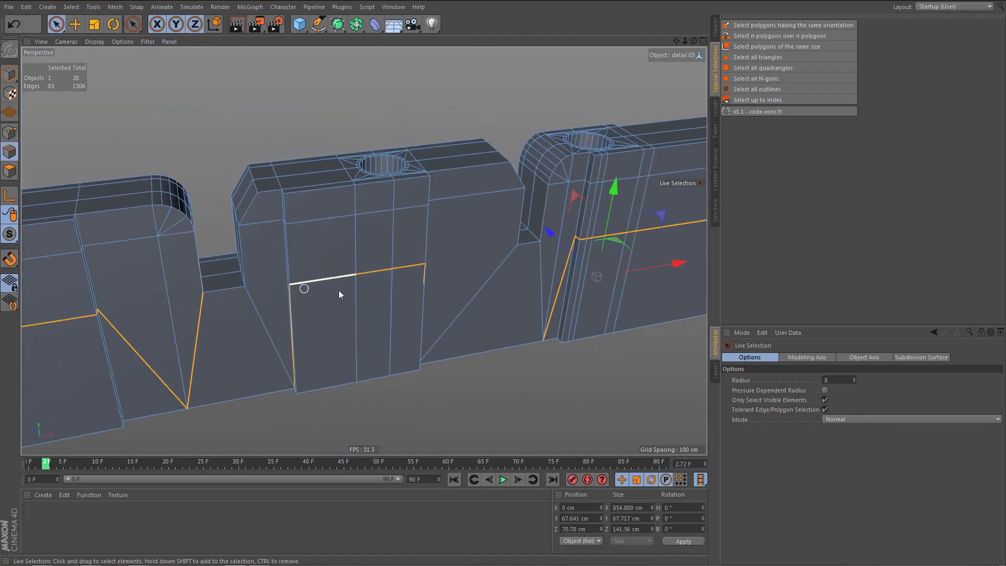
pyautogui.keyDown('alt'); pyautogui.moveTo(339, 290); pyautogui.dragTo(393, 286); pyautogui.keyUp('alt')
pyautogui.keyDown('alt'); pyautogui.moveTo(399, 281); pyautogui.dragTo(440, 279, button='right'); pyautogui.keyUp('alt')
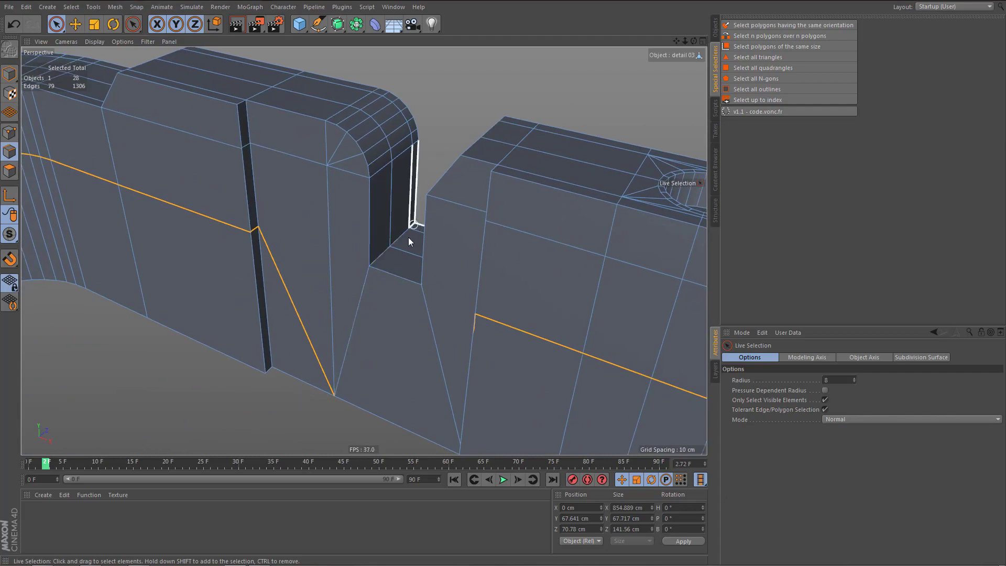
pyautogui.keyDown('alt'); pyautogui.moveTo(409, 238); pyautogui.dragTo(186, 241); pyautogui.keyUp('alt')
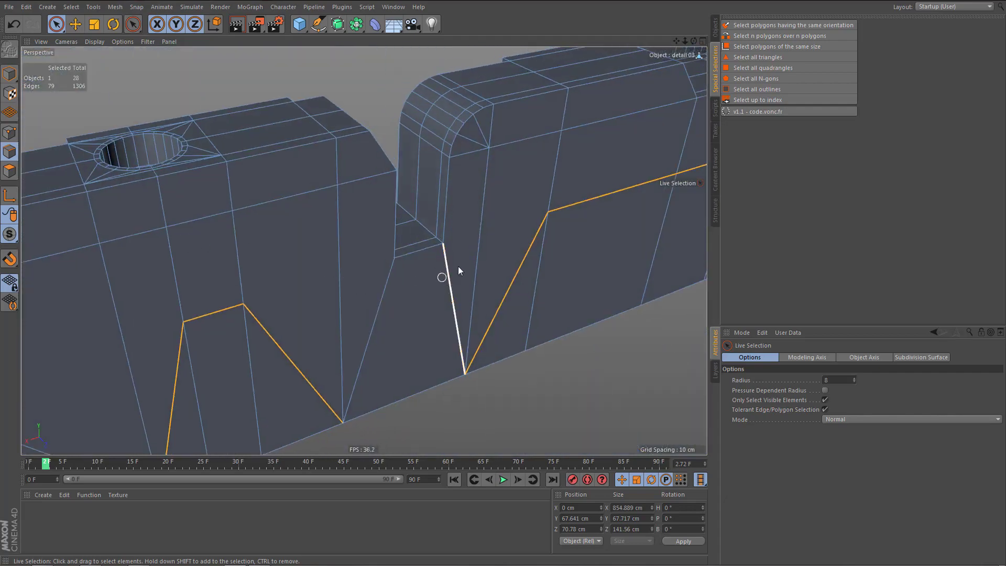
pyautogui.press('Delete')
pyautogui.scroll(-8, 422, 302)
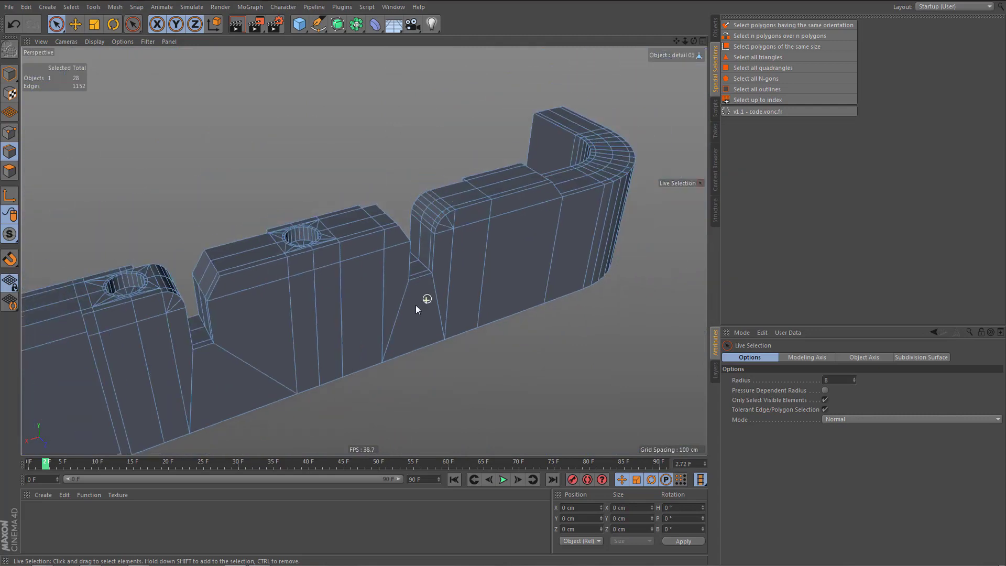
# - Check the strip's polygon types by selecting all quadrangles and all N-gons in polygon mode
pyautogui.keyDown('alt'); pyautogui.moveTo(426, 304); pyautogui.dragTo(465, 274, button='middle'); pyautogui.keyUp('alt')
pyautogui.keyDown('alt'); pyautogui.moveTo(465, 274); pyautogui.dragTo(400, 309, button='right'); pyautogui.keyUp('alt')
pyautogui.keyDown('alt'); pyautogui.moveTo(397, 312); pyautogui.dragTo(386, 326, button='middle'); pyautogui.keyUp('alt')
pyautogui.keyDown('alt'); pyautogui.moveTo(376, 310); pyautogui.dragTo(381, 316); pyautogui.keyUp('alt')
pyautogui.press('Return')
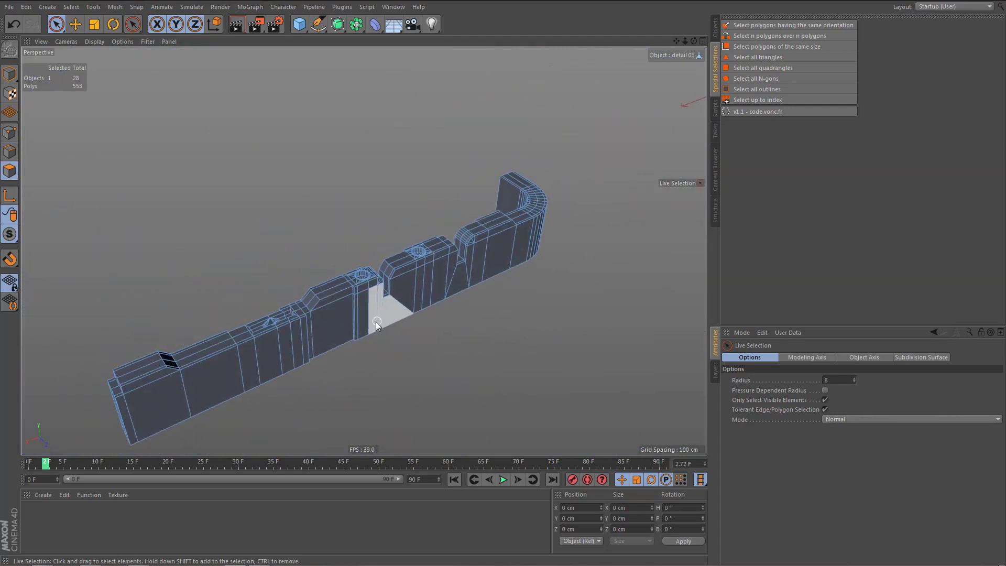
pyautogui.scroll(3, 301, 311)
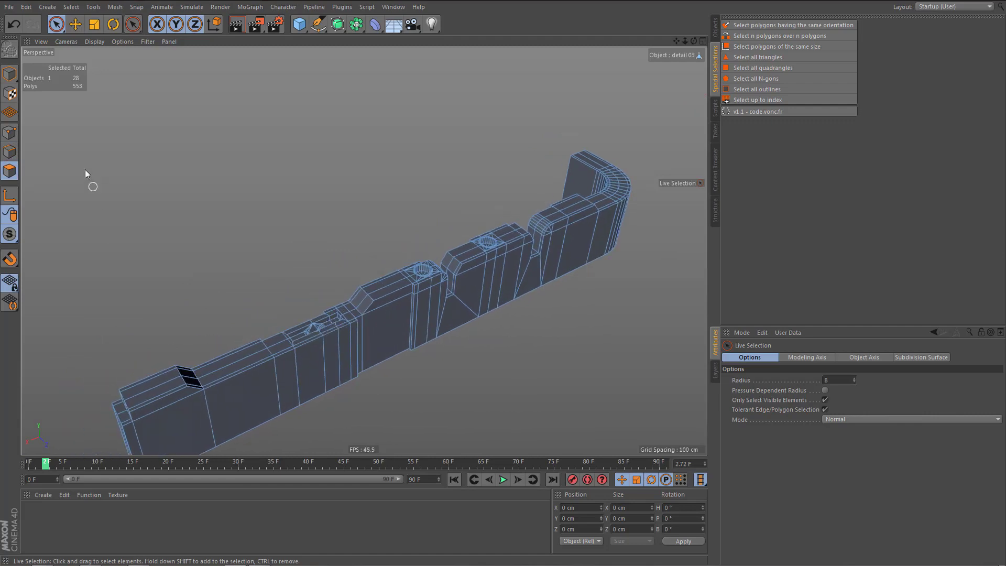
pyautogui.click(763, 68)
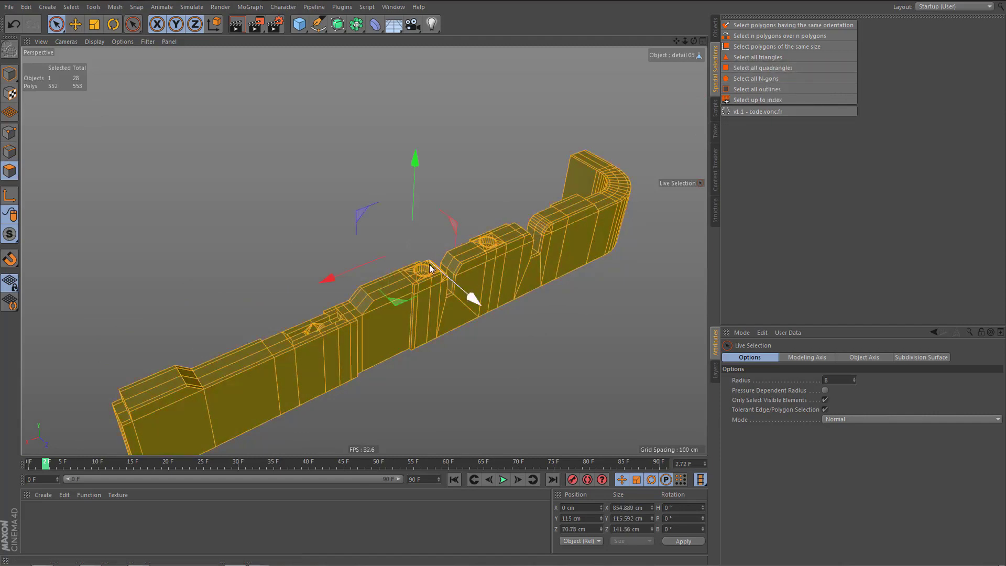
pyautogui.scroll(4, 441, 292)
pyautogui.scroll(2, 460, 292)
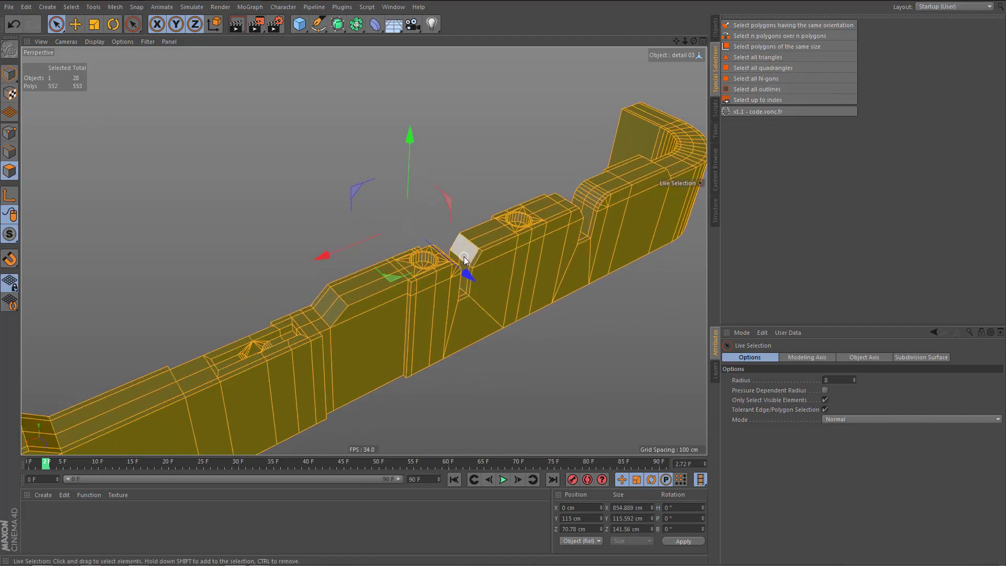
pyautogui.click(772, 82)
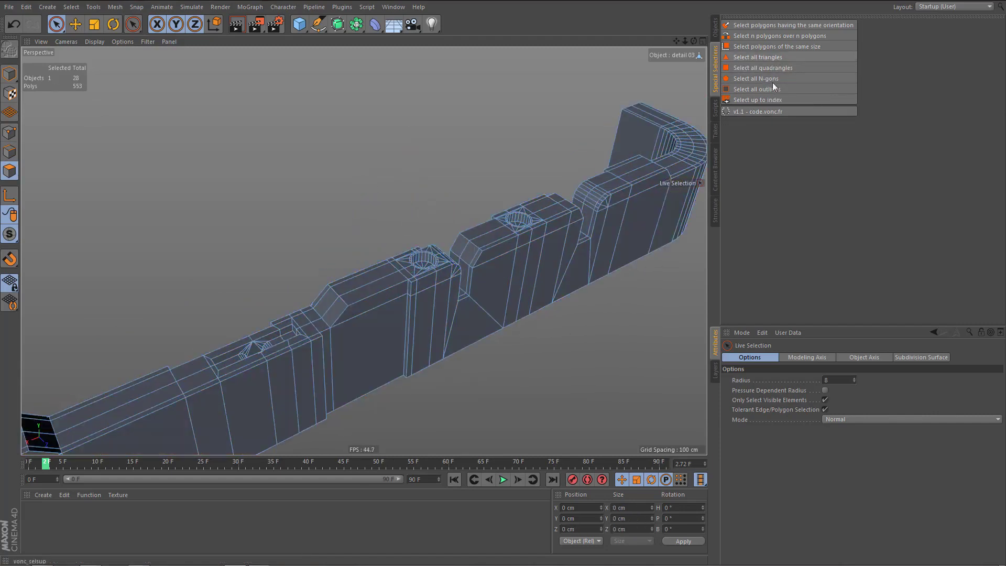
# - Select all triangles and delete the leftover triangle lying along the diagonal edge below the notch
pyautogui.click(769, 56)
pyautogui.keyDown('alt'); pyautogui.moveTo(539, 255); pyautogui.dragTo(531, 332); pyautogui.keyUp('alt')
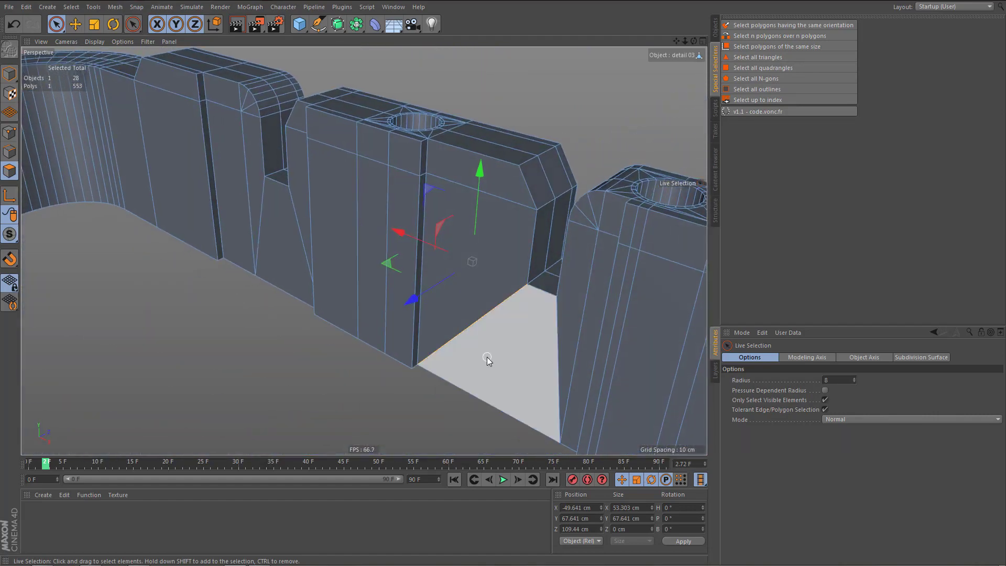
pyautogui.press('Delete')
pyautogui.keyDown('alt'); pyautogui.moveTo(477, 347); pyautogui.dragTo(470, 329); pyautogui.keyUp('alt')
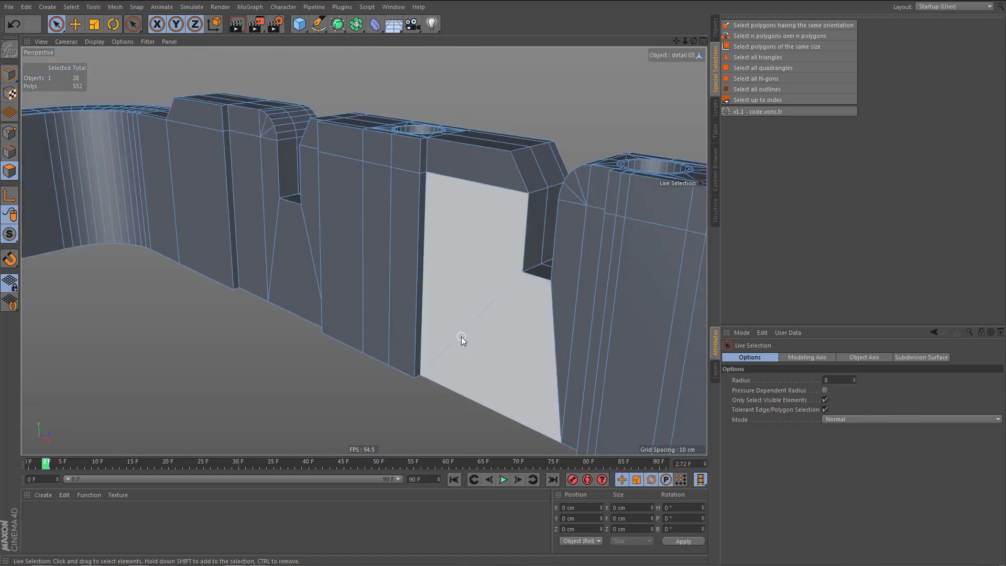
# - Rectangle-select the point at the lower end of the diagonal edge to check the corner for duplicate vertices
pyautogui.scroll(5, 457, 360)
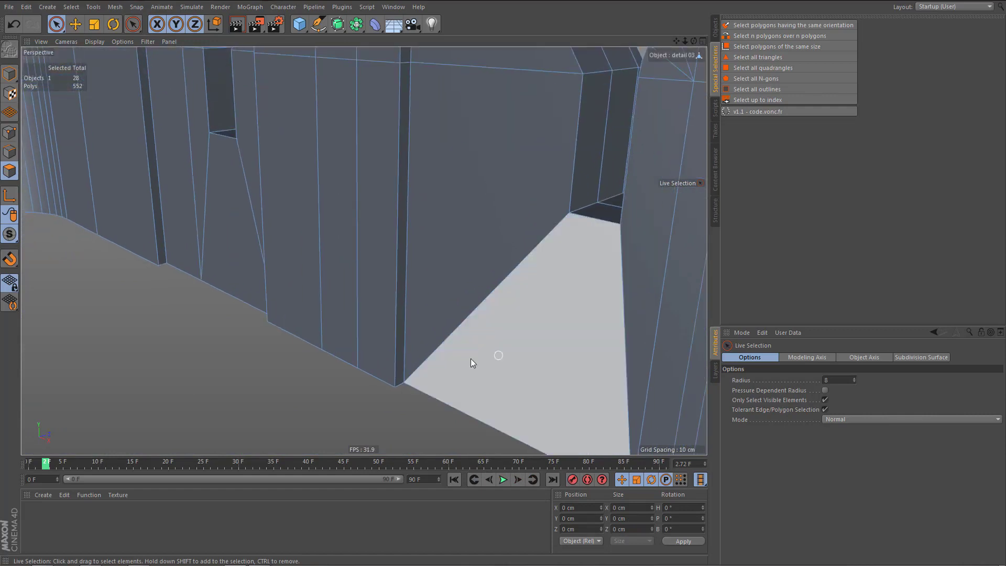
pyautogui.keyDown('alt'); pyautogui.moveTo(459, 353); pyautogui.dragTo(454, 326); pyautogui.keyUp('alt')
pyautogui.keyDown('alt'); pyautogui.moveTo(410, 403); pyautogui.dragTo(501, 379, button='right'); pyautogui.keyUp('alt')
pyautogui.keyDown('alt'); pyautogui.moveTo(453, 371); pyautogui.dragTo(472, 282, button='middle'); pyautogui.keyUp('alt')
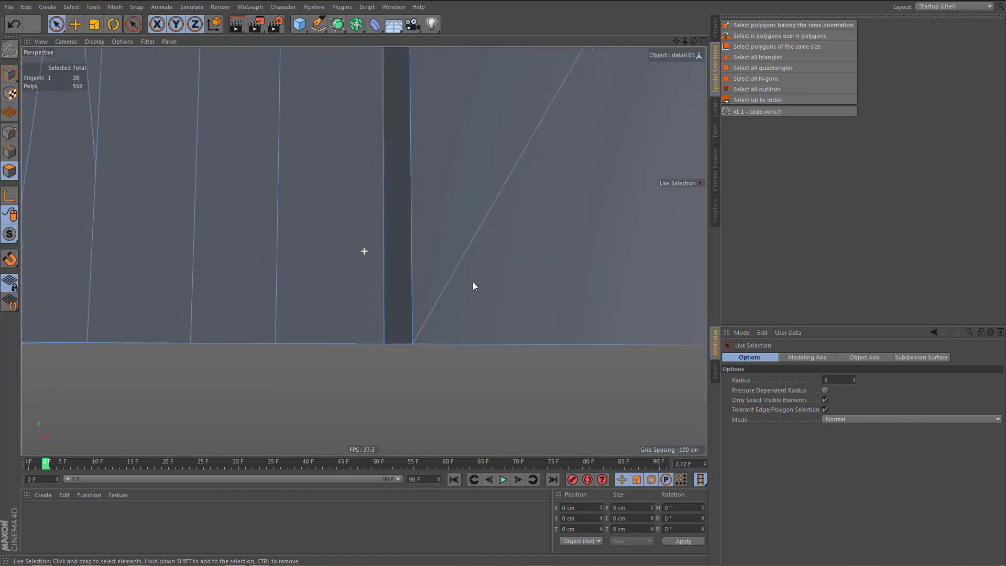
pyautogui.keyDown('alt'); pyautogui.moveTo(473, 286); pyautogui.dragTo(461, 191); pyautogui.keyUp('alt')
pyautogui.press('Return')
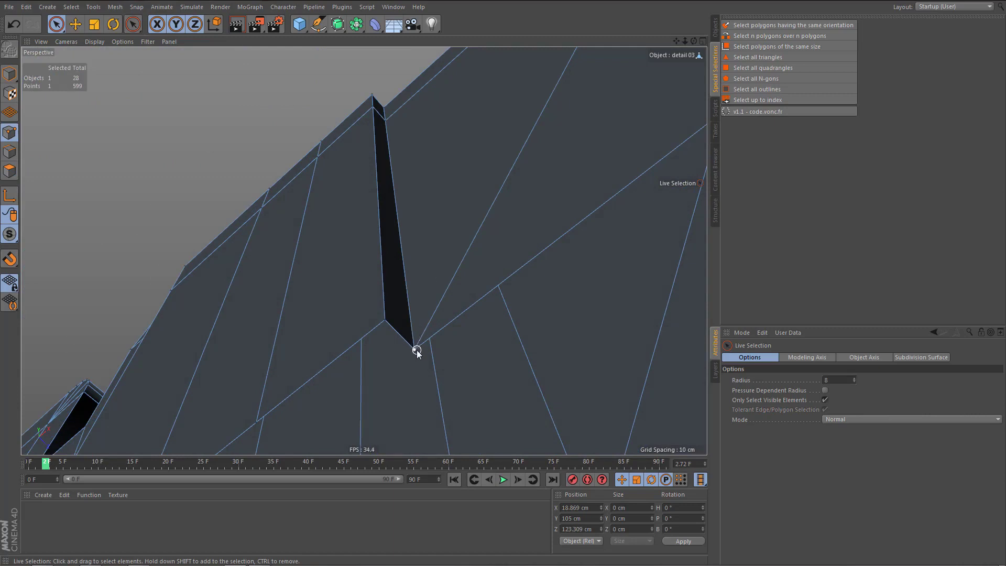
pyautogui.press('0')
pyautogui.moveTo(406, 346); pyautogui.dragTo(427, 383)
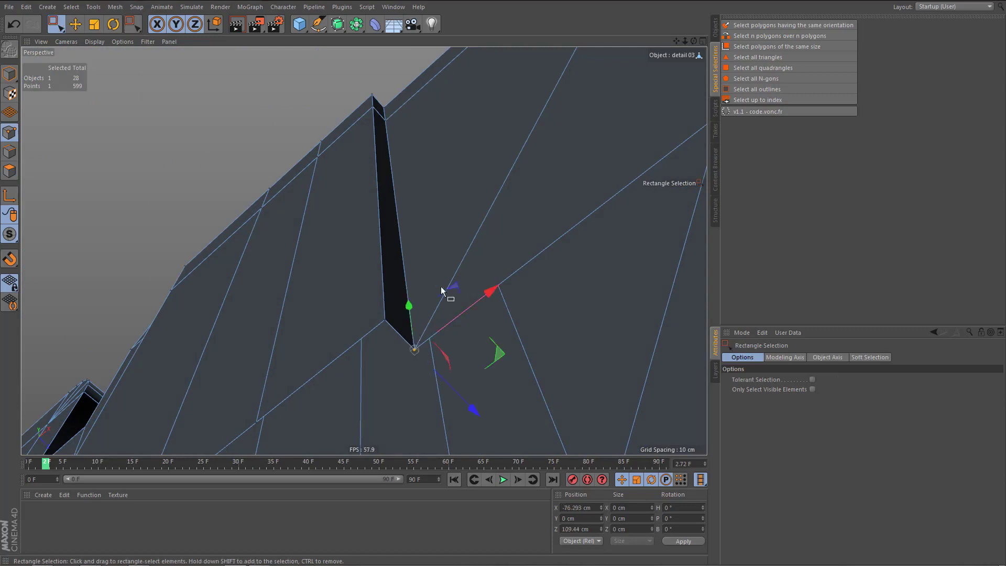
# - Inspect the strip's underside edge flow below the notch, rectangle-selecting individual points along its outer edge
pyautogui.keyDown('alt'); pyautogui.moveTo(441, 288); pyautogui.dragTo(411, 358, button='right'); pyautogui.keyUp('alt')
pyautogui.keyDown('alt'); pyautogui.moveTo(427, 294); pyautogui.dragTo(471, 374); pyautogui.keyUp('alt')
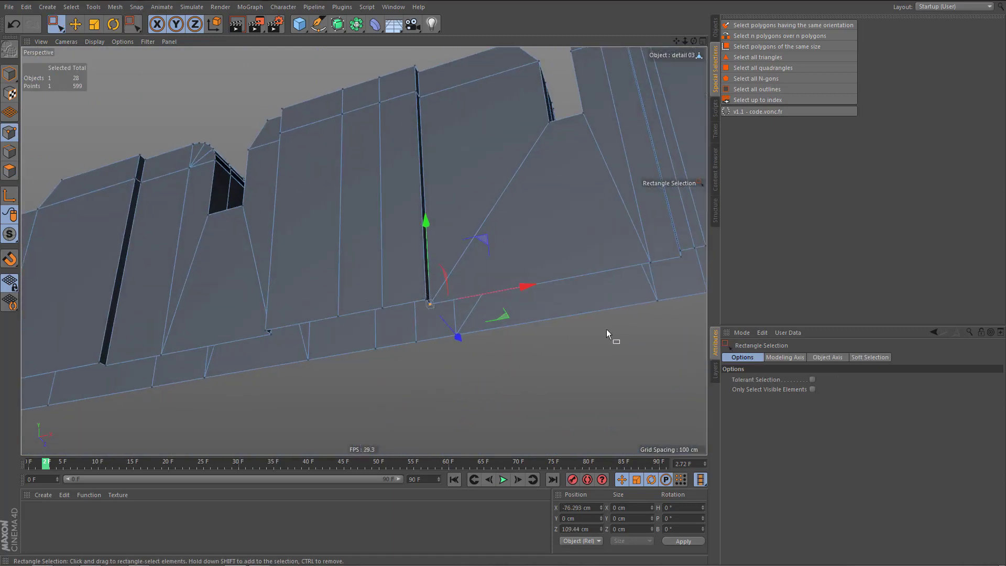
pyautogui.moveTo(682, 285); pyautogui.dragTo(682, 286)
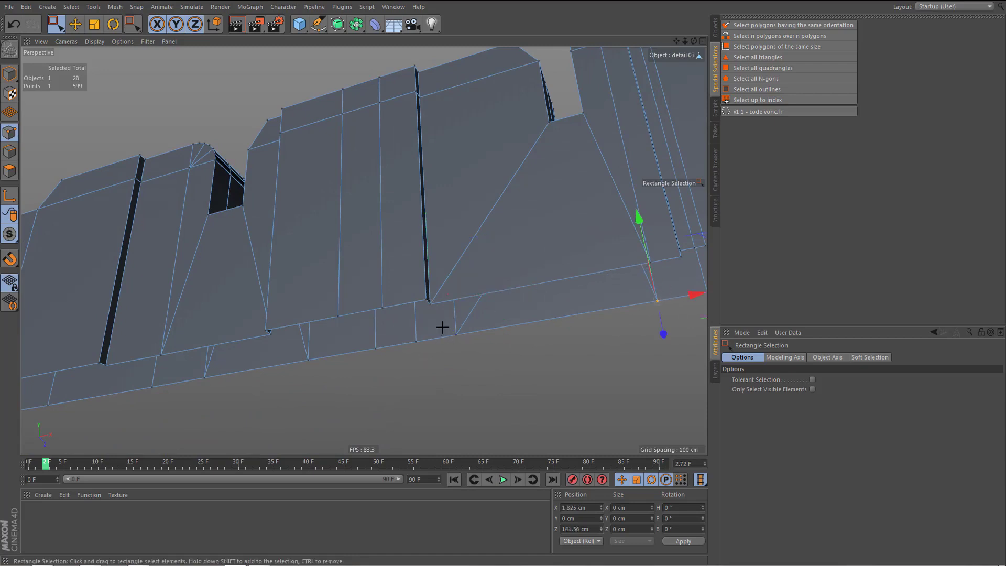
pyautogui.moveTo(443, 327); pyautogui.dragTo(481, 366)
pyautogui.moveTo(491, 308)
pyautogui.keyDown('alt'); pyautogui.mouseDown()
pyautogui.moveTo(542, 306)
pyautogui.moveTo(490, 307)
pyautogui.mouseUp(); pyautogui.keyUp('alt')
pyautogui.keyDown('alt'); pyautogui.moveTo(509, 305); pyautogui.dragTo(555, 336); pyautogui.keyUp('alt')
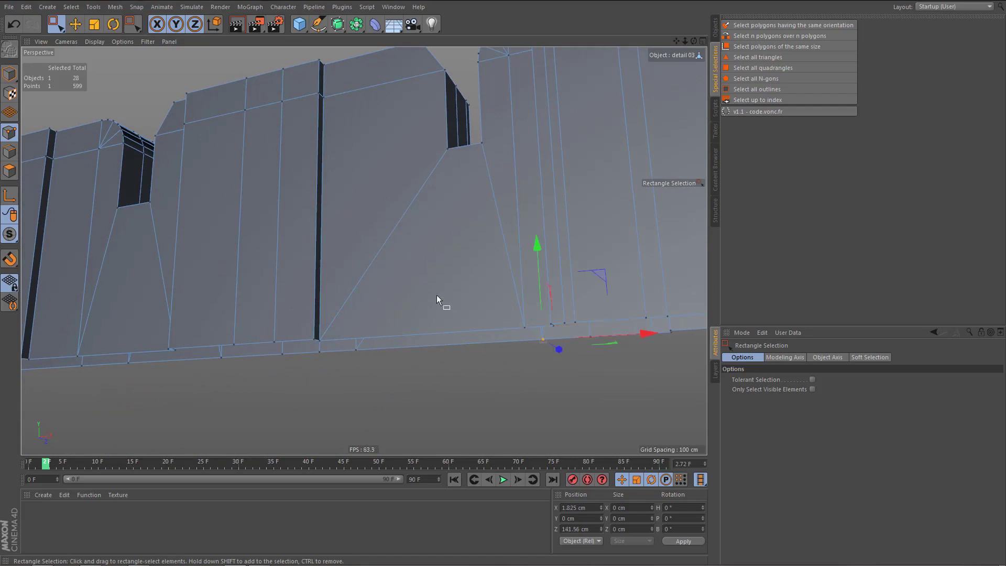
# - Deselect the strip's points and examine the edge flow along the strip's full length
pyautogui.moveTo(437, 298)
pyautogui.keyDown('alt'); pyautogui.mouseDown()
pyautogui.moveTo(461, 288)
pyautogui.moveTo(490, 344)
pyautogui.moveTo(482, 356)
pyautogui.moveTo(442, 352)
pyautogui.moveTo(451, 356)
pyautogui.mouseUp(); pyautogui.keyUp('alt')
pyautogui.click(448, 356)
pyautogui.keyDown('alt'); pyautogui.moveTo(358, 224); pyautogui.dragTo(338, 143, button='right'); pyautogui.keyUp('alt')
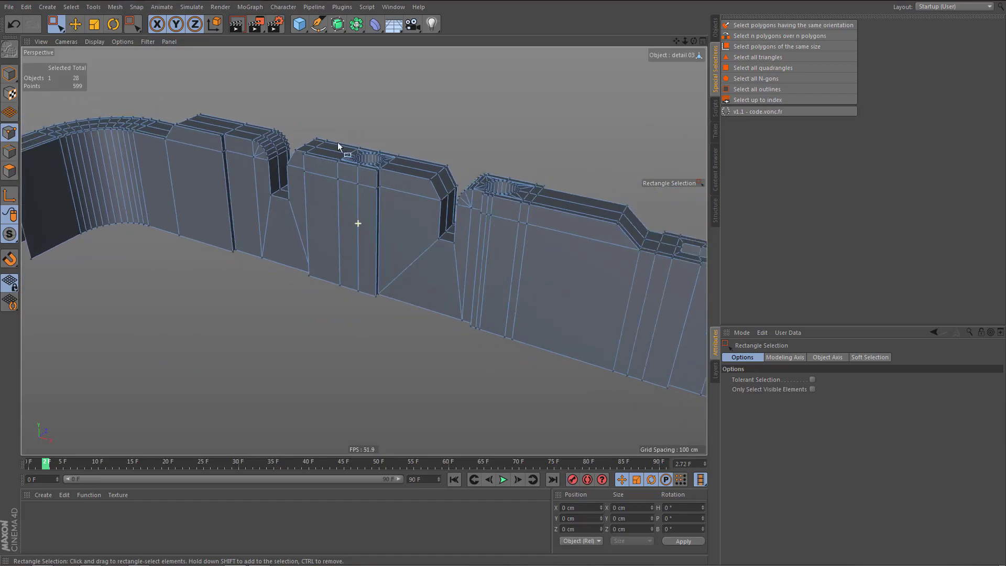
pyautogui.keyDown('alt'); pyautogui.moveTo(338, 144); pyautogui.dragTo(342, 126); pyautogui.keyUp('alt')
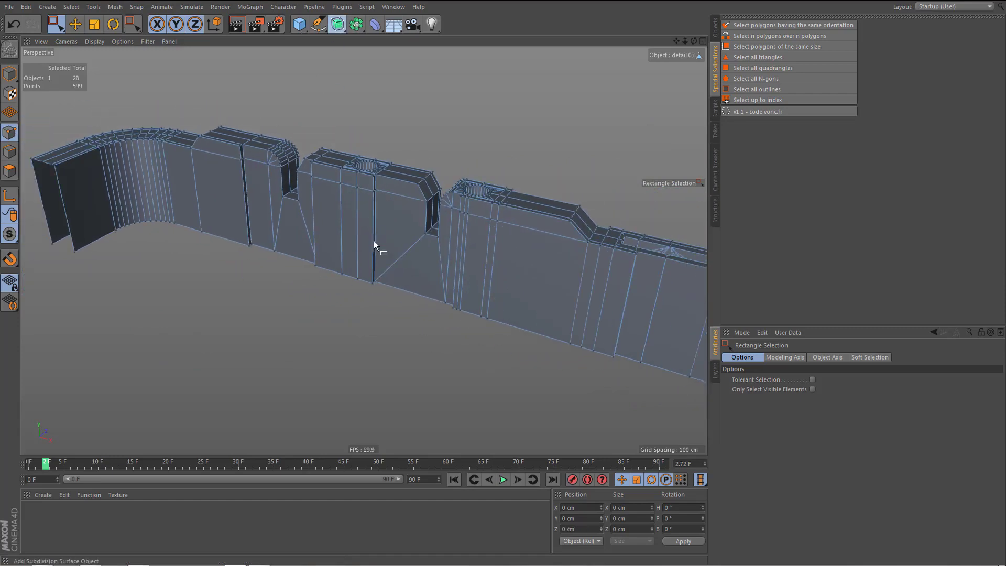
pyautogui.keyDown('alt'); pyautogui.moveTo(365, 252); pyautogui.dragTo(283, 258, button='middle'); pyautogui.keyUp('alt')
pyautogui.keyDown('alt'); pyautogui.moveTo(340, 267); pyautogui.dragTo(322, 255); pyautogui.keyUp('alt')
pyautogui.hotkey('ctrl', 'z')
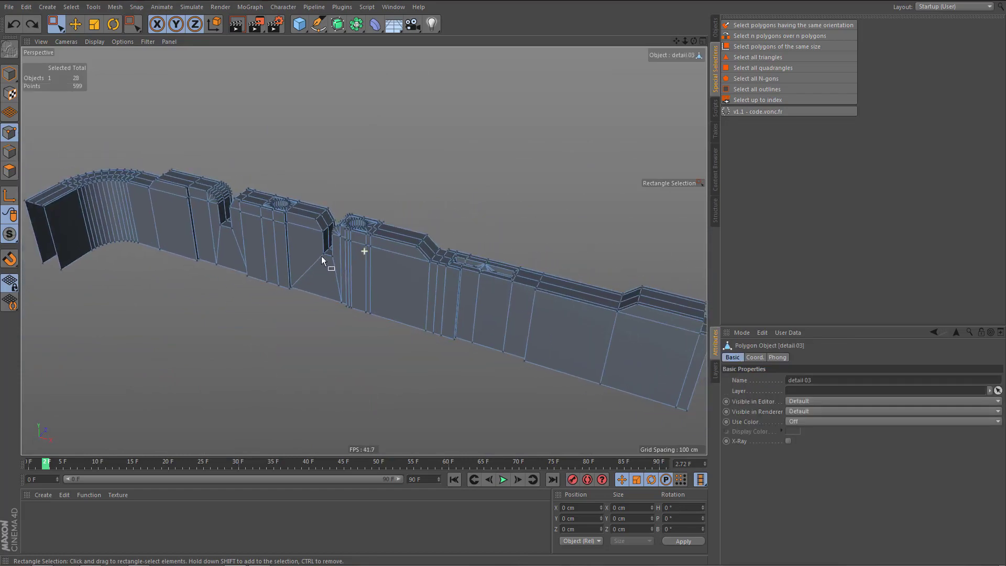
pyautogui.keyDown('alt'); pyautogui.moveTo(322, 256); pyautogui.dragTo(289, 245, button='middle'); pyautogui.keyUp('alt')
pyautogui.keyDown('alt'); pyautogui.moveTo(328, 276); pyautogui.dragTo(299, 281, button='right'); pyautogui.keyUp('alt')
# - Add a Bevel deformer as a child of detail 03
pyautogui.click(716, 26)
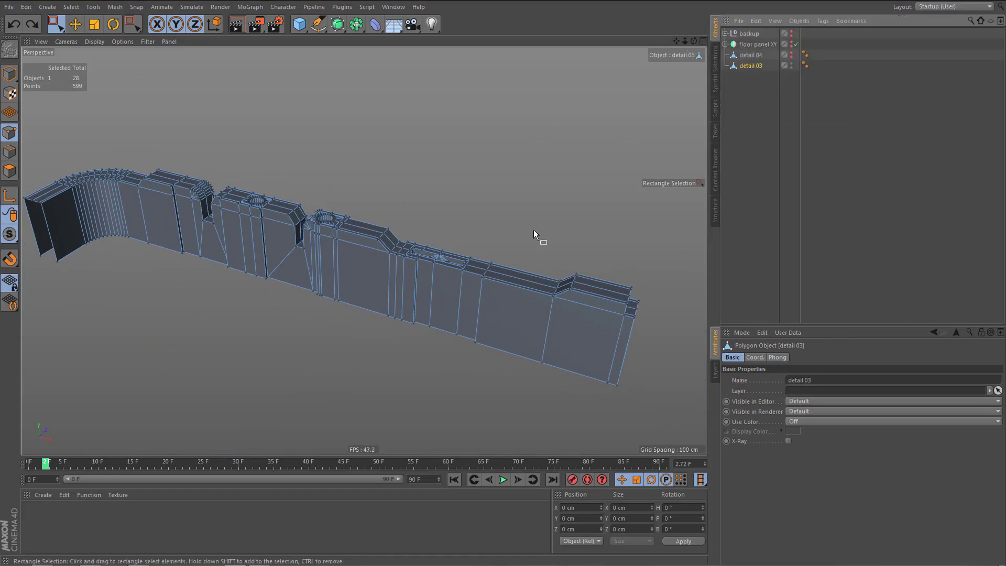
pyautogui.keyDown('alt'); pyautogui.moveTo(533, 229); pyautogui.dragTo(525, 262); pyautogui.keyUp('alt')
pyautogui.click(378, 24)
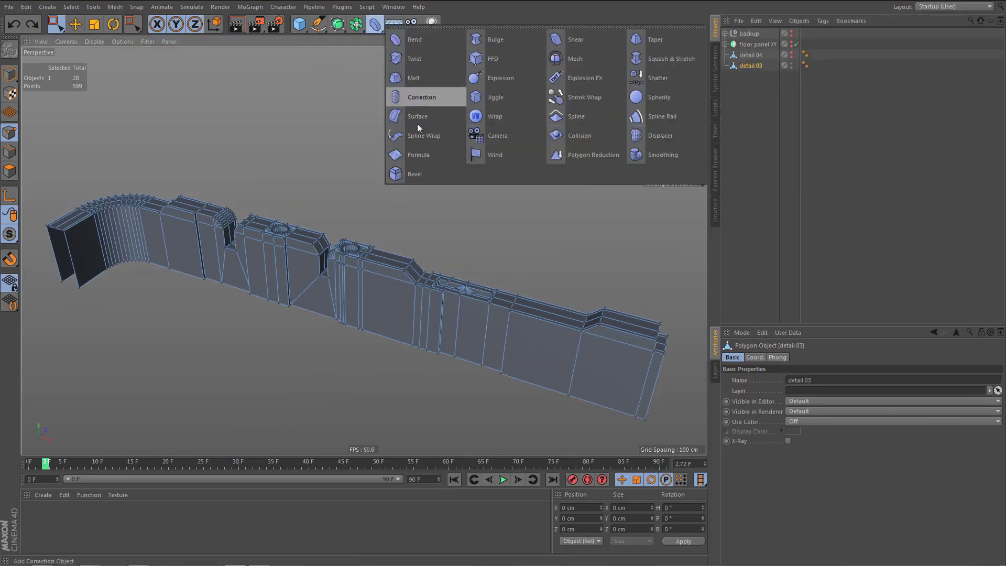
pyautogui.keyDown('shift'); pyautogui.click(407, 172); pyautogui.keyUp('shift')
pyautogui.keyDown('alt'); pyautogui.moveTo(432, 291); pyautogui.dragTo(380, 271, button='middle'); pyautogui.keyUp('alt')
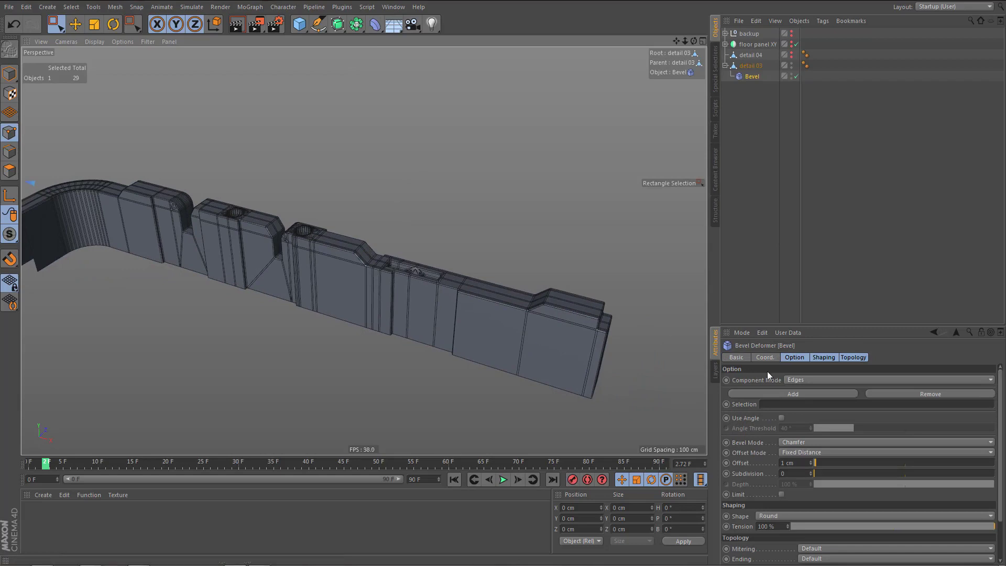
# - Restrict the bevel by edge angle, set its mitering to Uniform and its subdivision to 2
pyautogui.click(784, 418)
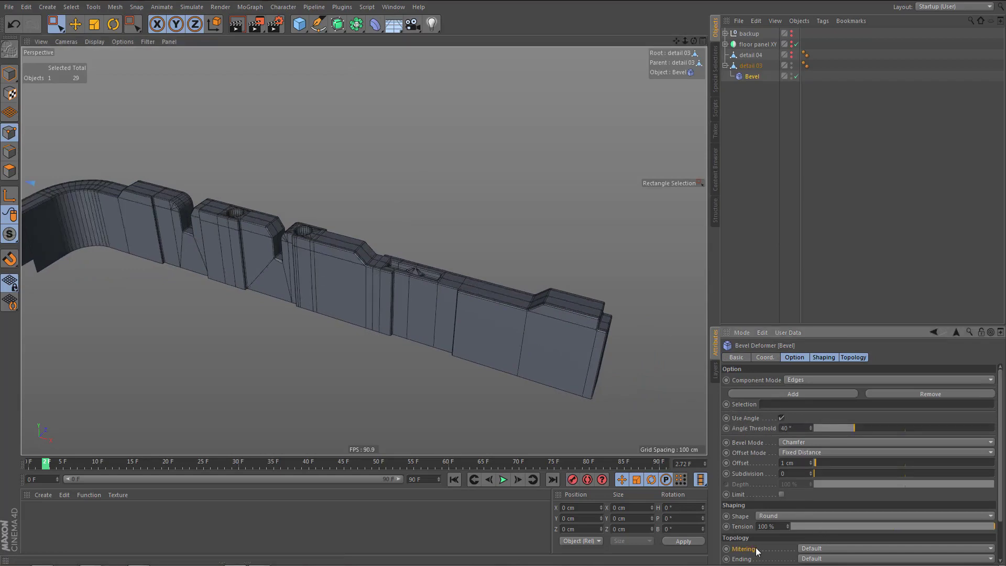
pyautogui.click(829, 551)
pyautogui.click(828, 520)
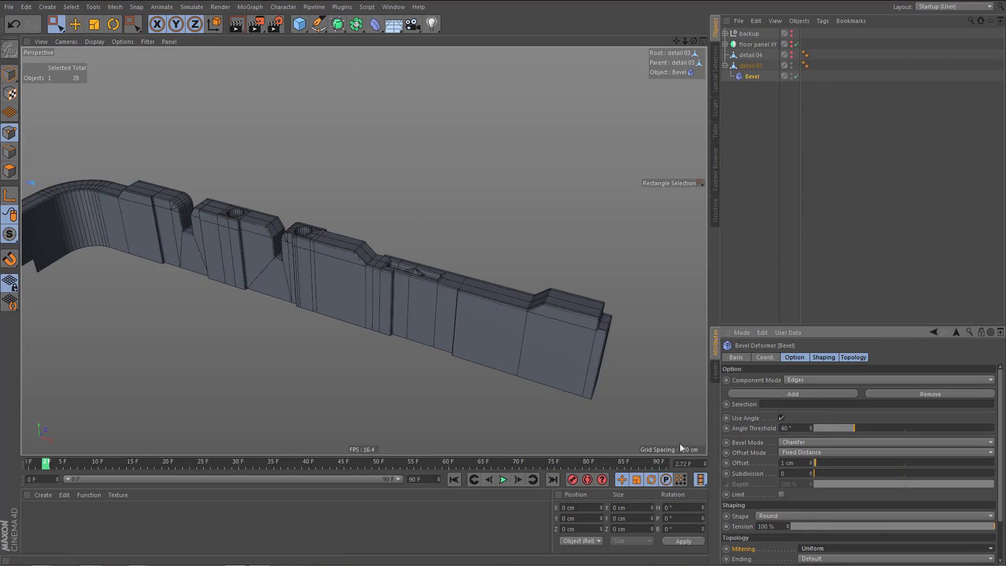
pyautogui.click(810, 472)
pyautogui.click(811, 472)
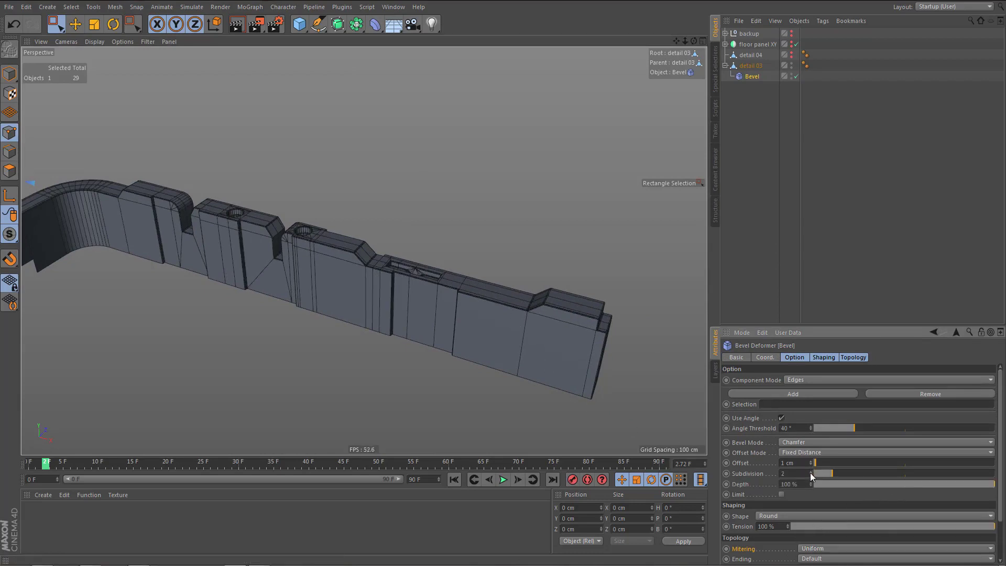
# - Inspect the bevelled edges at the strip's stepped end and around the elongated recess with the two pockets
pyautogui.keyDown('alt'); pyautogui.moveTo(456, 325); pyautogui.dragTo(485, 325, button='right'); pyautogui.keyUp('alt')
pyautogui.keyDown('alt'); pyautogui.moveTo(463, 323); pyautogui.dragTo(395, 347); pyautogui.keyUp('alt')
pyautogui.scroll(2, 395, 347)
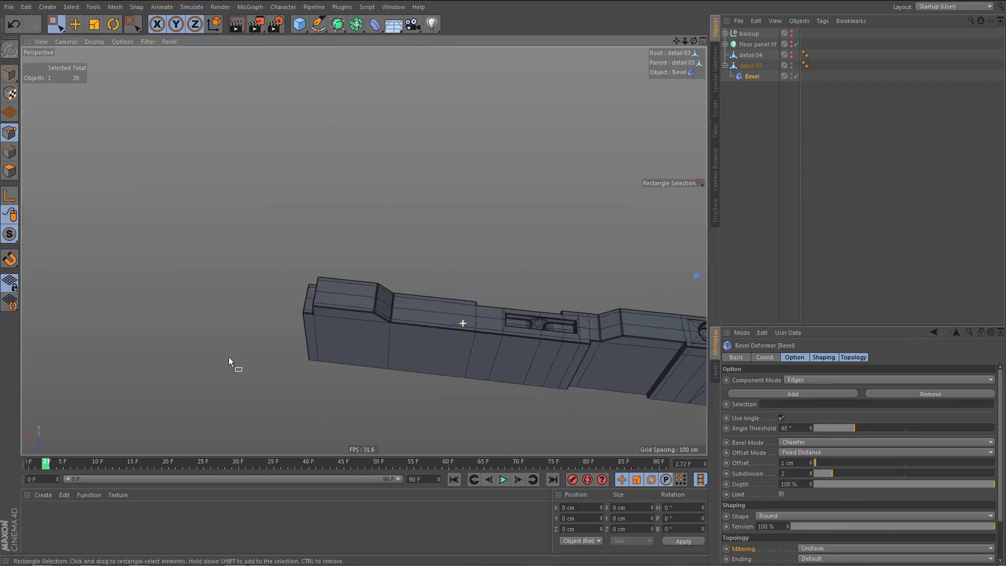
pyautogui.scroll(3, 597, 331)
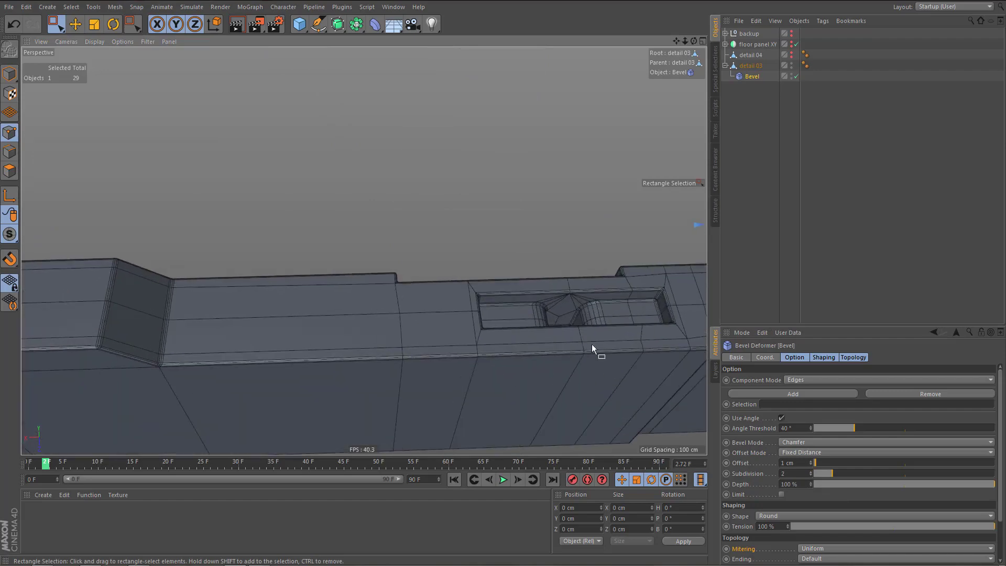
pyautogui.keyDown('alt'); pyautogui.moveTo(580, 337); pyautogui.dragTo(599, 322); pyautogui.keyUp('alt')
pyautogui.scroll(3, 644, 302)
pyautogui.keyDown('alt'); pyautogui.moveTo(647, 300); pyautogui.dragTo(397, 360, button='middle'); pyautogui.keyUp('alt')
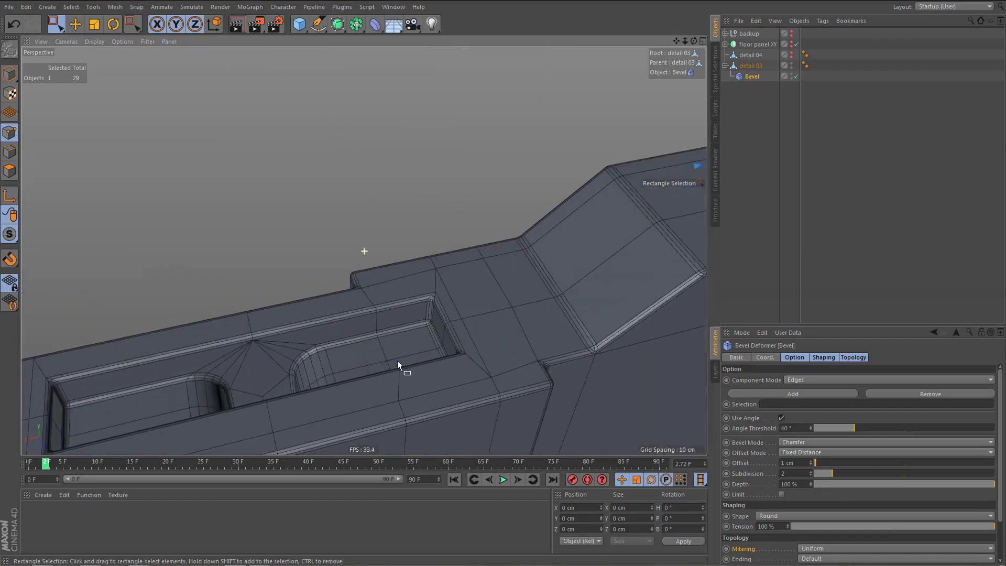
pyautogui.keyDown('alt'); pyautogui.moveTo(427, 359); pyautogui.dragTo(407, 344); pyautogui.keyUp('alt')
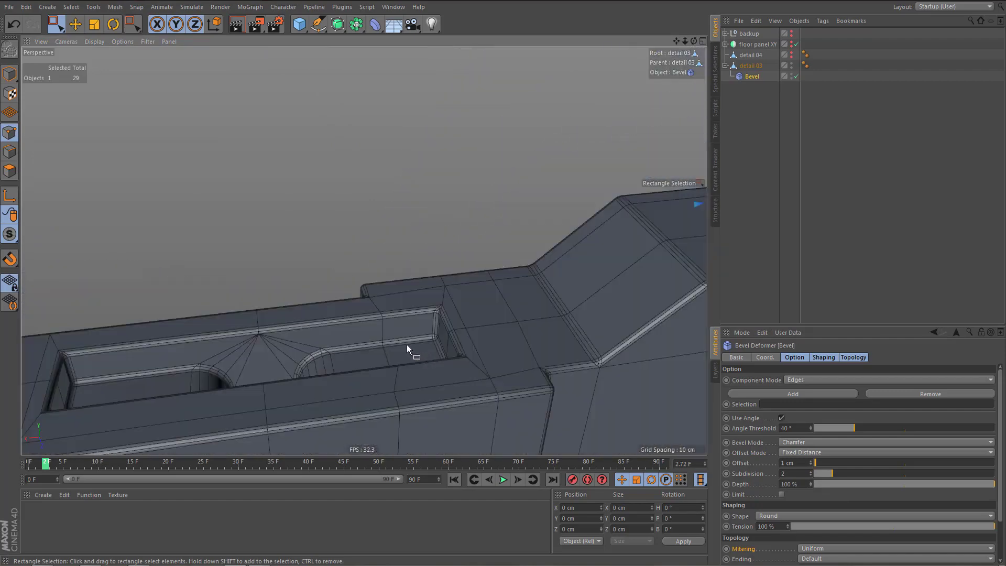
# - Render the whole strip in the viewport to check the bevelled result
pyautogui.scroll(-6, 409, 344)
pyautogui.keyDown('alt'); pyautogui.moveTo(463, 385); pyautogui.dragTo(424, 307); pyautogui.keyUp('alt')
pyautogui.hotkey('ctrl', 'r')
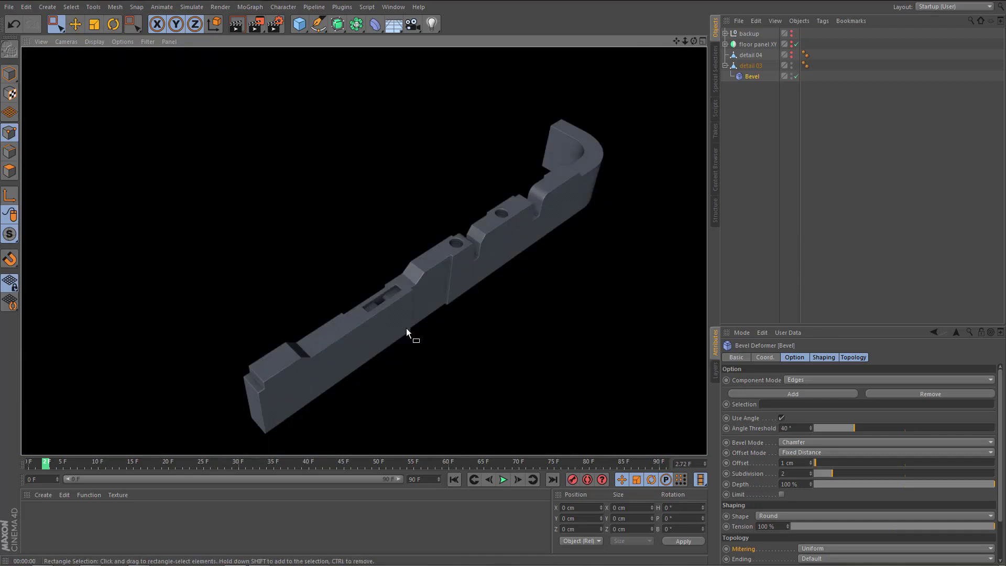
pyautogui.moveTo(482, 236)
pyautogui.keyDown('alt'); pyautogui.mouseDown(button='right')
pyautogui.moveTo(548, 232)
pyautogui.moveTo(533, 244)
pyautogui.mouseUp(button='right'); pyautogui.keyUp('alt')
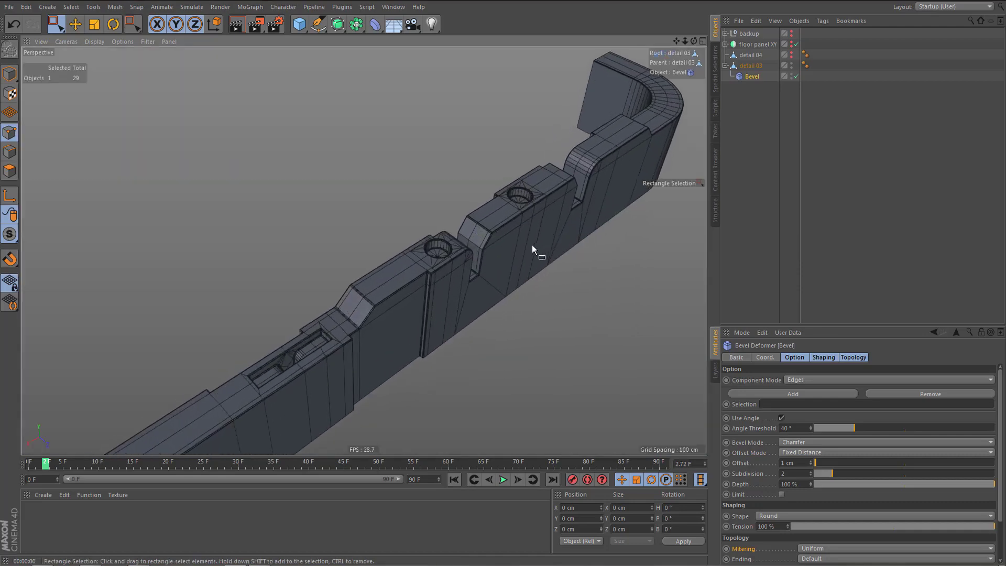
# - Move the Bevel out of detail 03 and place the strip inside a new Symmetry object
pyautogui.moveTo(750, 77); pyautogui.dragTo(744, 76)
pyautogui.click(751, 65)
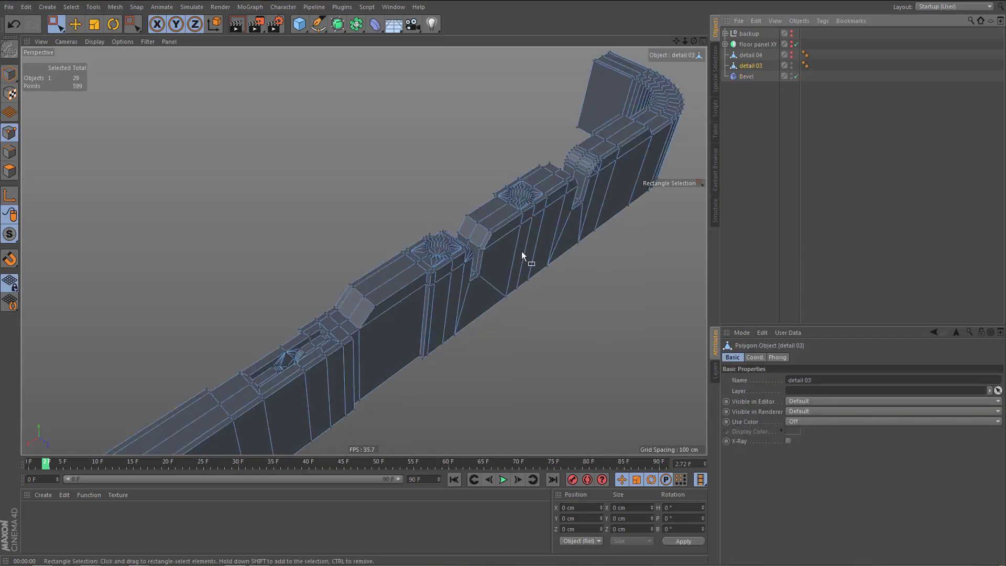
pyautogui.scroll(-3, 521, 251)
pyautogui.keyDown('alt'); pyautogui.moveTo(439, 283); pyautogui.dragTo(482, 173); pyautogui.keyUp('alt')
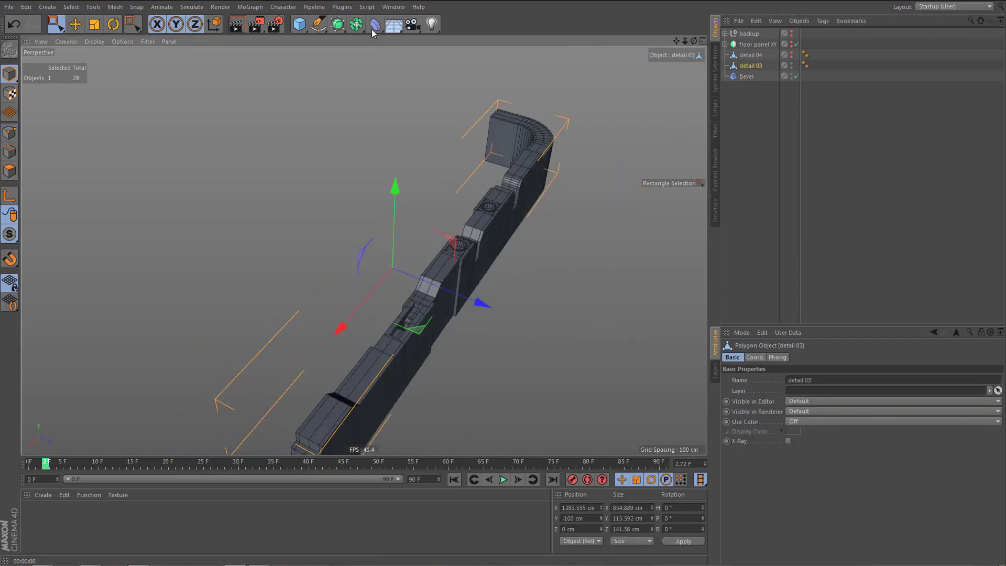
pyautogui.click(356, 24)
pyautogui.keyDown('alt'); pyautogui.click(479, 80); pyautogui.keyUp('alt')
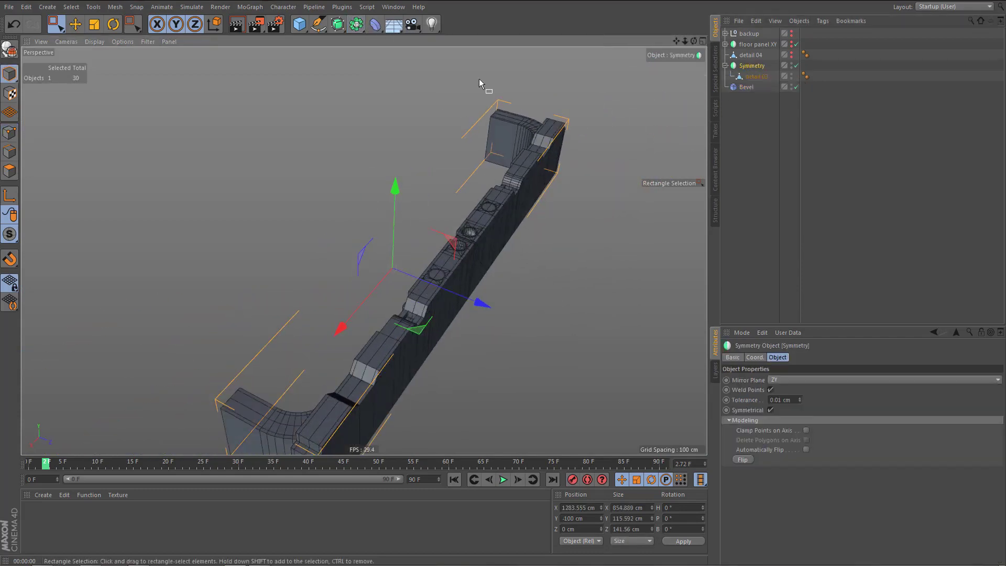
# - Set the Symmetry object's mirror plane to XY
pyautogui.click(780, 382)
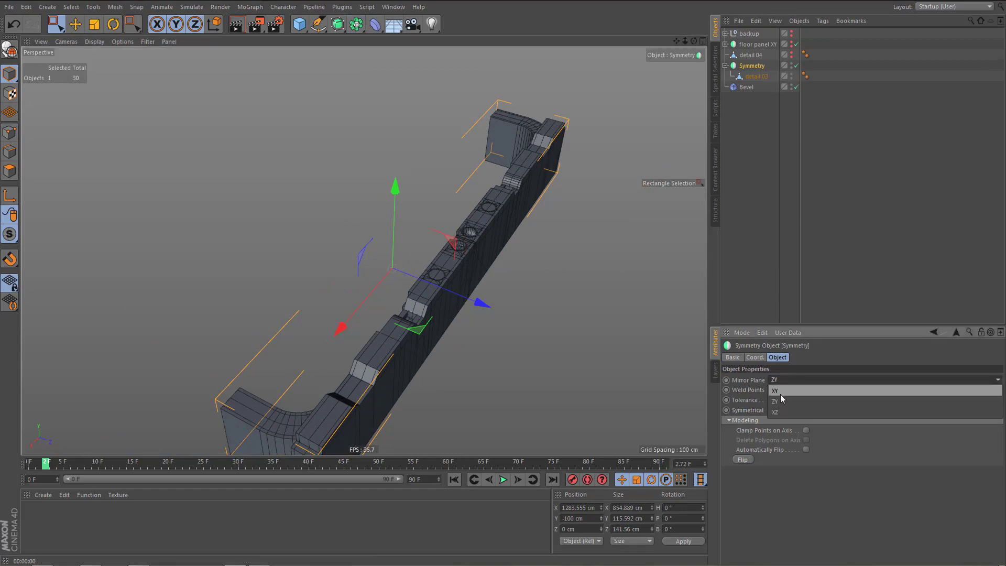
pyautogui.click(768, 389)
pyautogui.keyDown('alt'); pyautogui.moveTo(476, 237); pyautogui.dragTo(505, 247, button='middle'); pyautogui.keyUp('alt')
pyautogui.keyDown('alt'); pyautogui.moveTo(505, 248); pyautogui.dragTo(442, 272); pyautogui.keyUp('alt')
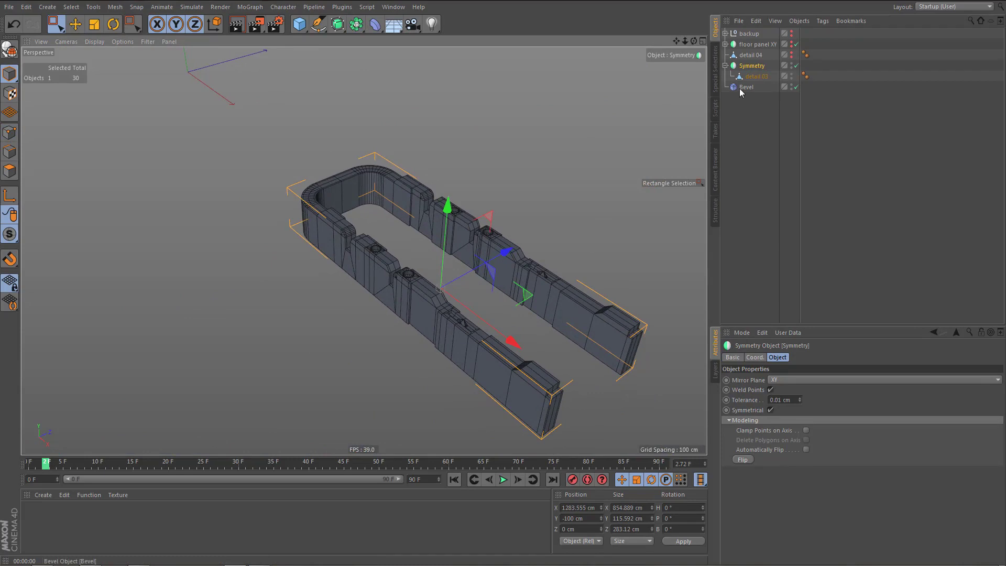
# - Nest the Bevel deformer under detail 03 inside the Symmetry and render the mirrored strip
pyautogui.moveTo(740, 88); pyautogui.dragTo(757, 78)
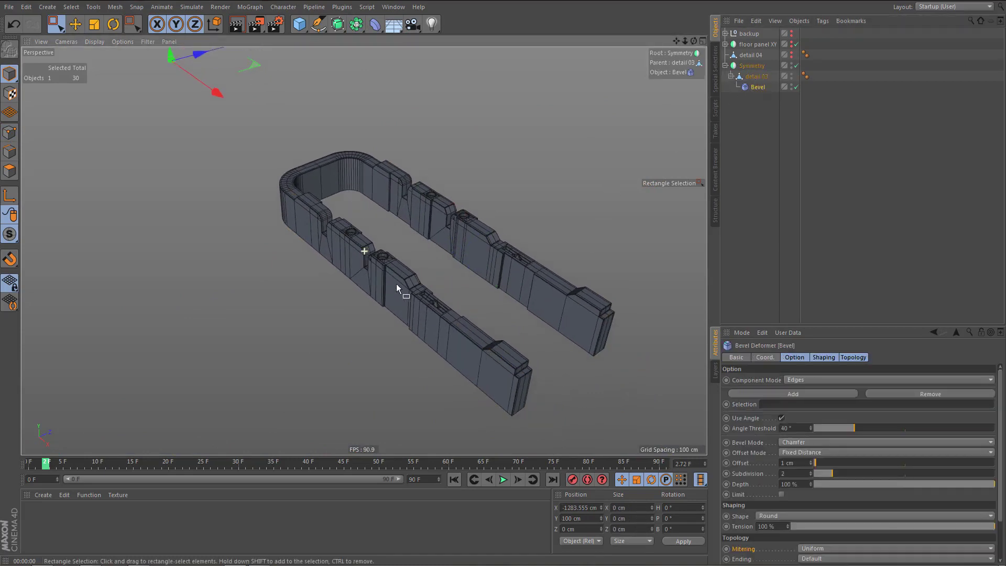
pyautogui.hotkey('ctrl', 'r')
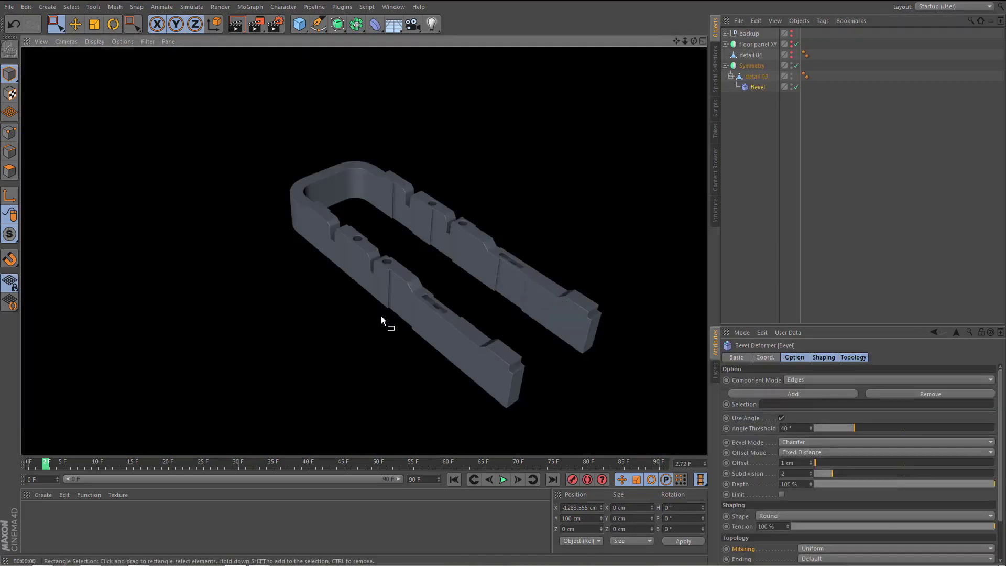
pyautogui.keyDown('alt'); pyautogui.moveTo(401, 309); pyautogui.dragTo(402, 307); pyautogui.keyUp('alt')
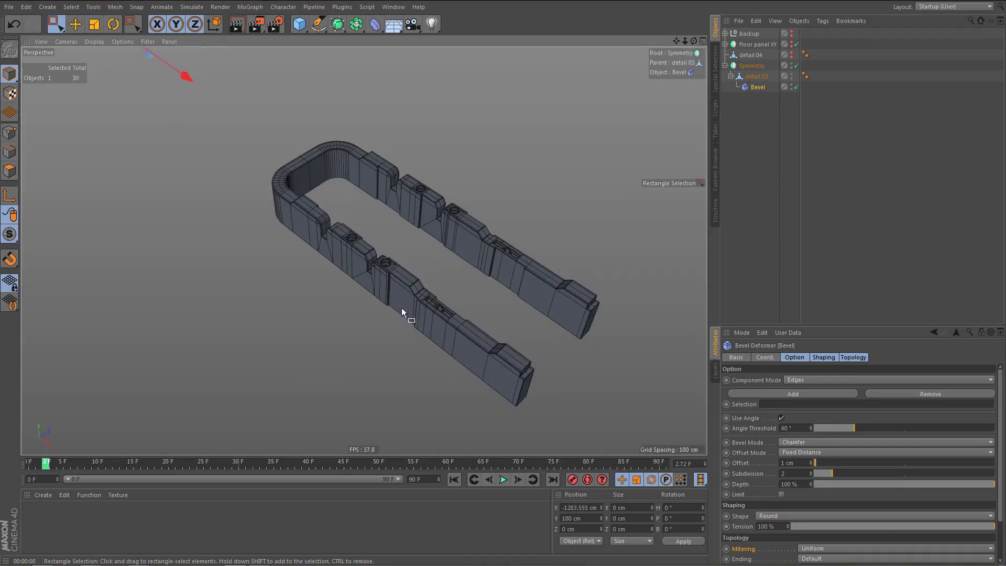
# - Show the floor panel XY and render the viewport to check the mirrored strip in its cutout
pyautogui.click(792, 43)
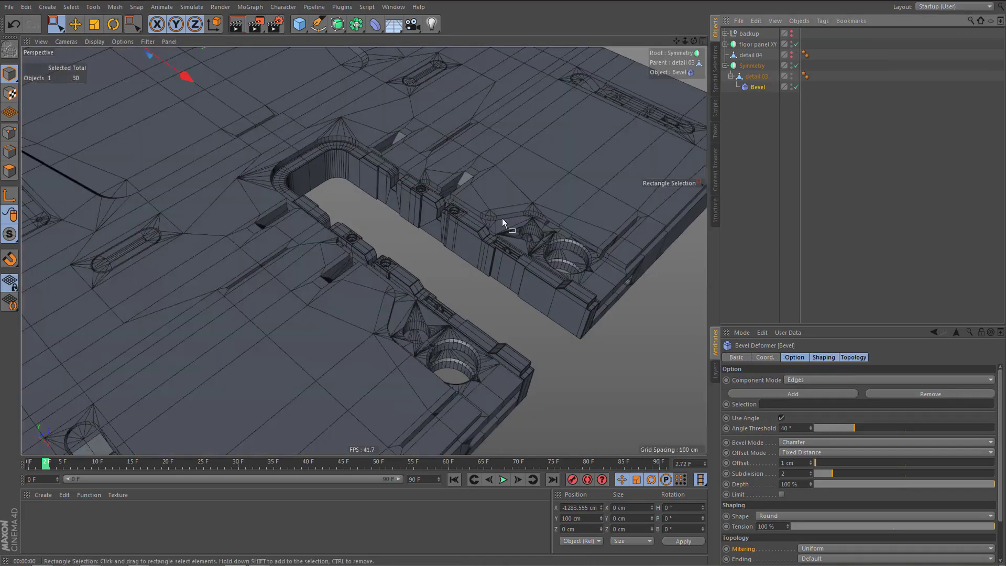
pyautogui.keyDown('alt'); pyautogui.moveTo(440, 210); pyautogui.dragTo(398, 240, button='right'); pyautogui.keyUp('alt')
pyautogui.hotkey('ctrl', 'r')
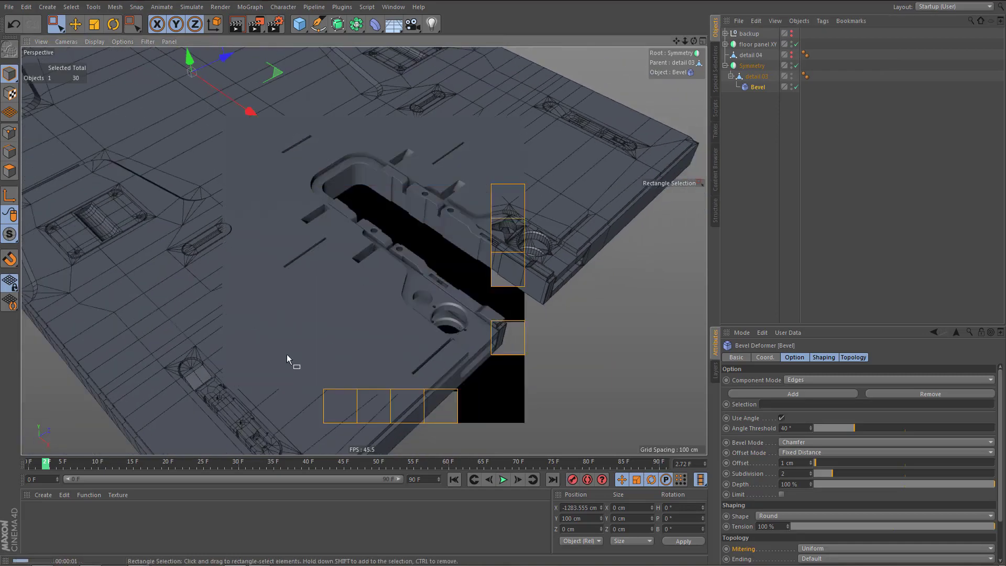
pyautogui.scroll(5, 441, 234)
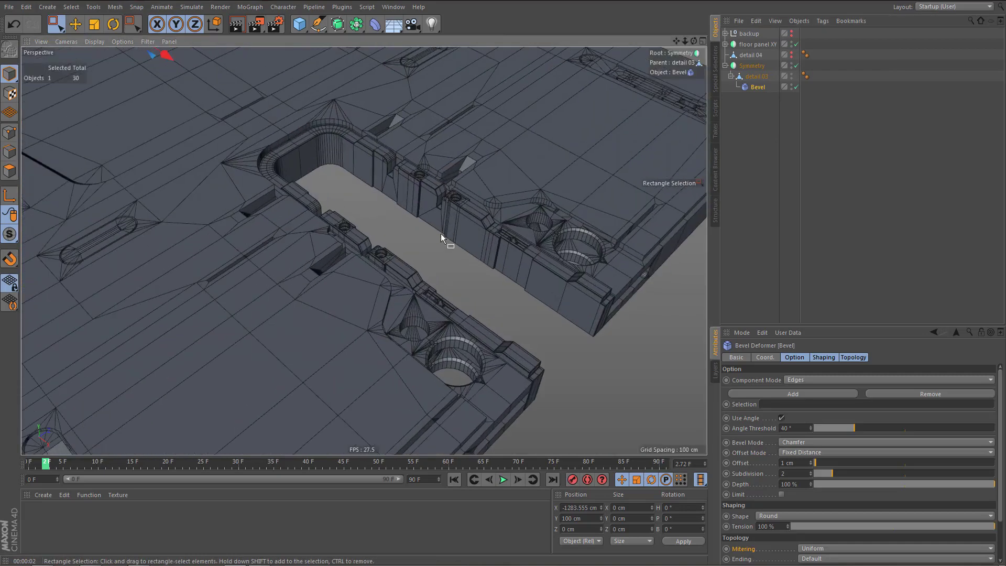
pyautogui.scroll(2, 441, 234)
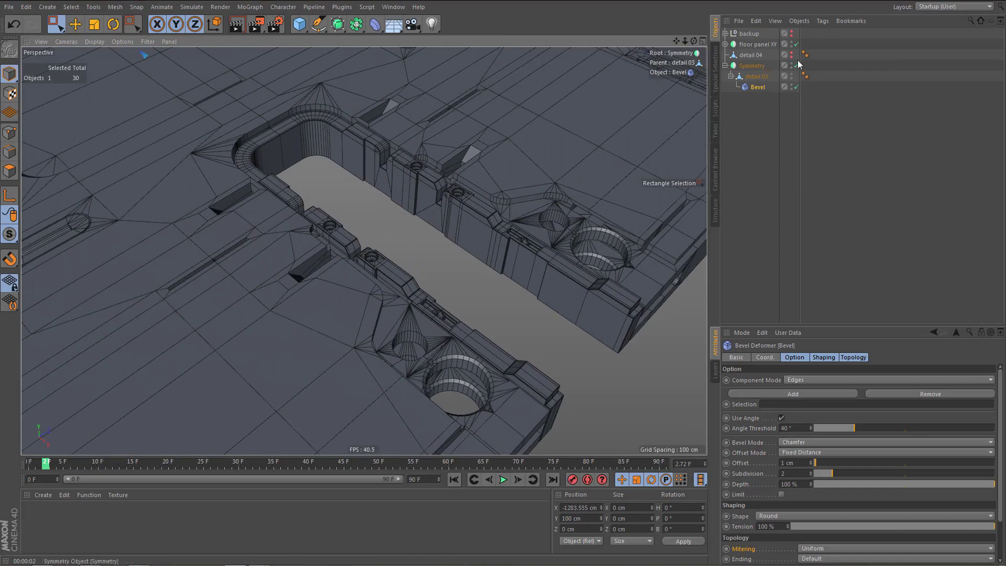
# - Hide the floor panel XY and the Symmetry object in both editor and renderer
pyautogui.keyDown('alt'); pyautogui.click(791, 44); pyautogui.keyUp('alt')
pyautogui.keyDown('alt'); pyautogui.click(791, 44); pyautogui.keyUp('alt')
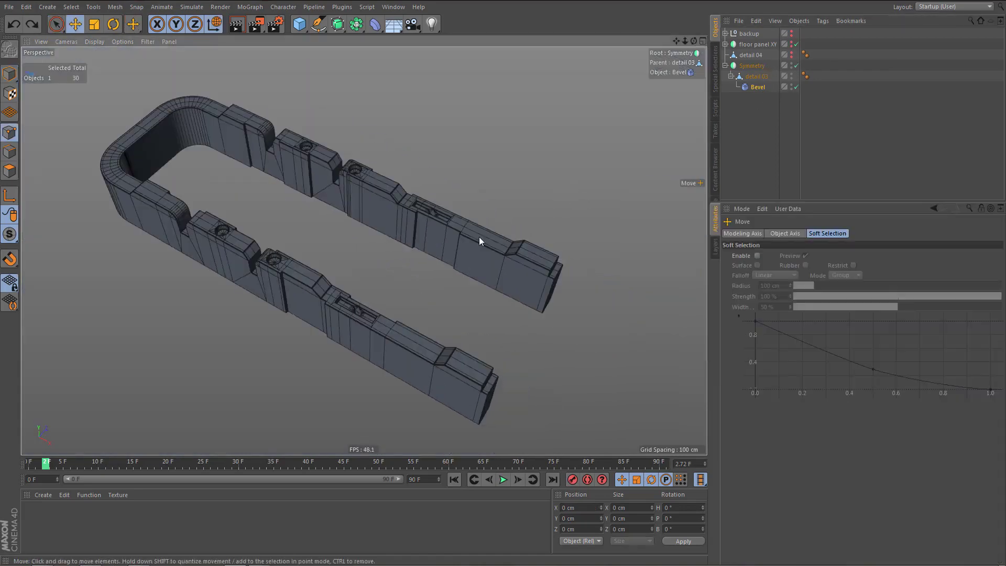
pyautogui.click(792, 74)
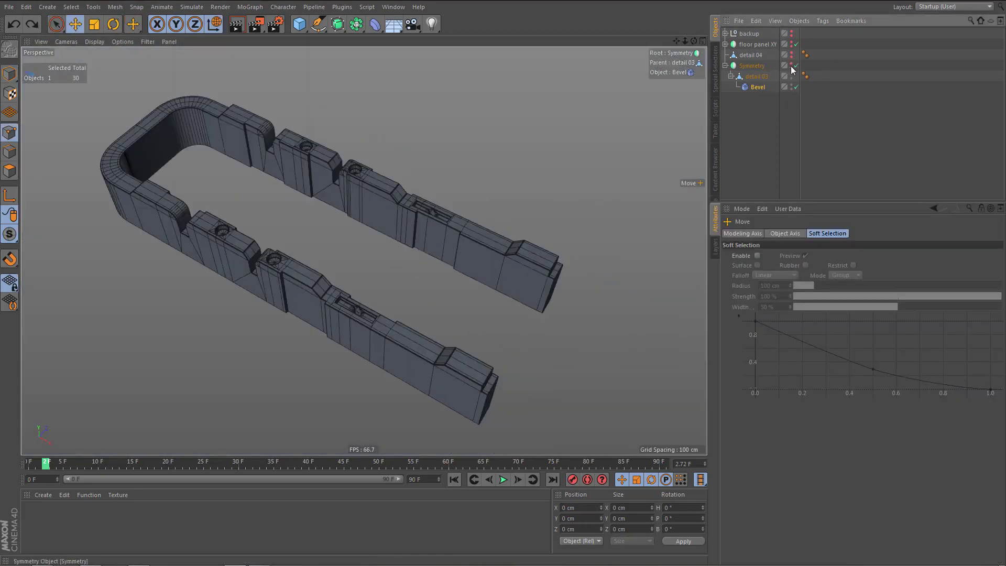
# - Move detail 04 below the Symmetry object in the hierarchy and make it visible
pyautogui.click(754, 57)
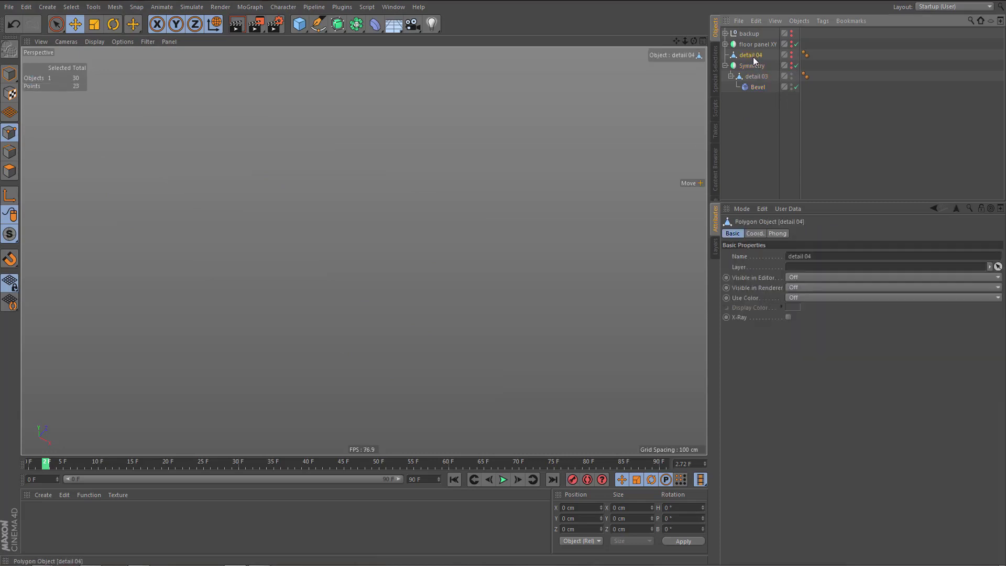
pyautogui.moveTo(757, 91); pyautogui.dragTo(787, 123)
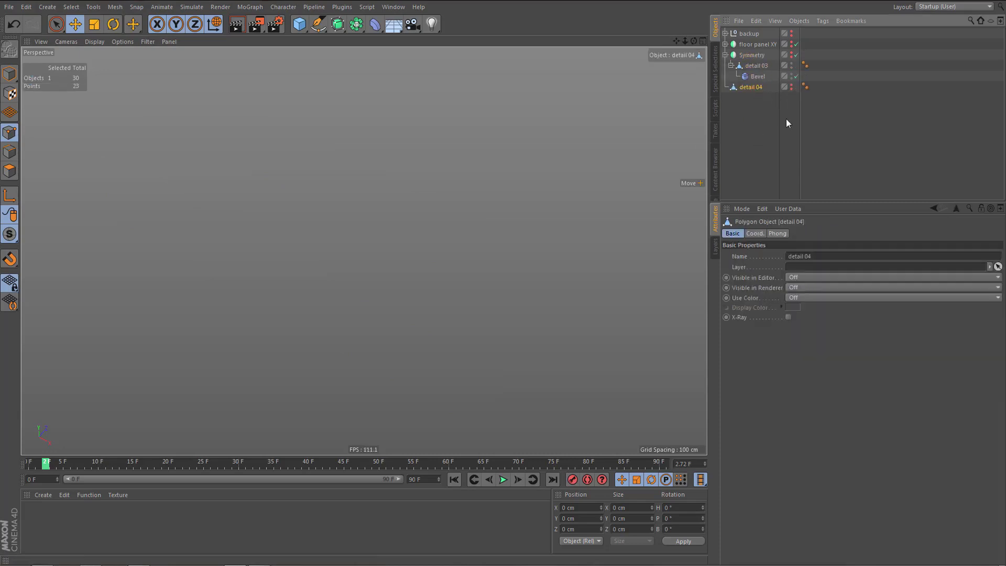
pyautogui.keyDown('alt'); pyautogui.click(791, 87); pyautogui.keyUp('alt')
# - Delete the surplus point on detail 04's long edge close to its folded end
pyautogui.keyDown('alt'); pyautogui.moveTo(485, 254); pyautogui.dragTo(480, 231); pyautogui.keyUp('alt')
pyautogui.click(498, 300)
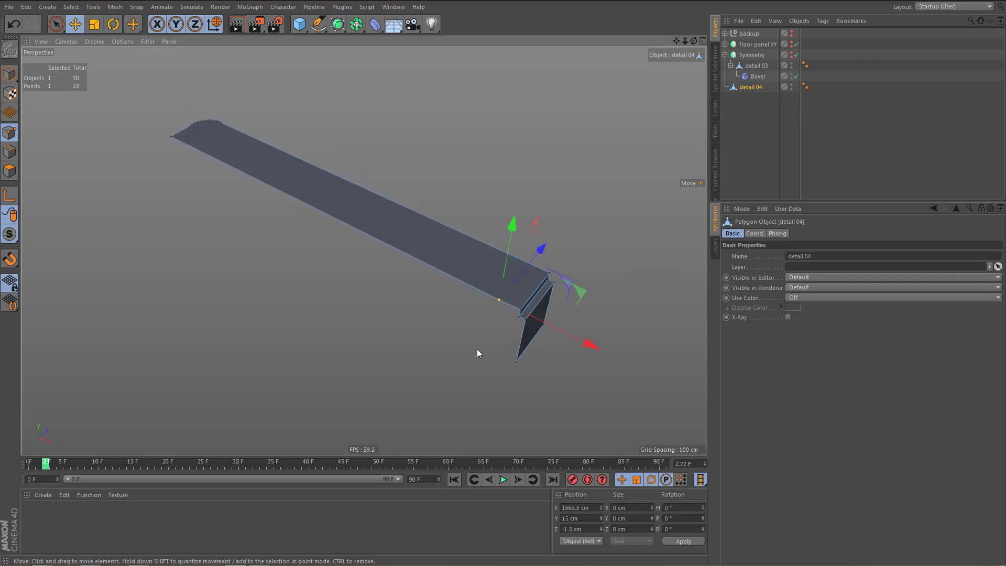
pyautogui.press('Delete')
pyautogui.moveTo(490, 290)
pyautogui.keyDown('alt'); pyautogui.mouseDown()
pyautogui.moveTo(455, 278)
pyautogui.moveTo(475, 283)
pyautogui.mouseUp(); pyautogui.keyUp('alt')
# - In the top view, line-cut detail 04 across its width through the small slot near its folded end
pyautogui.middleClick(475, 278)
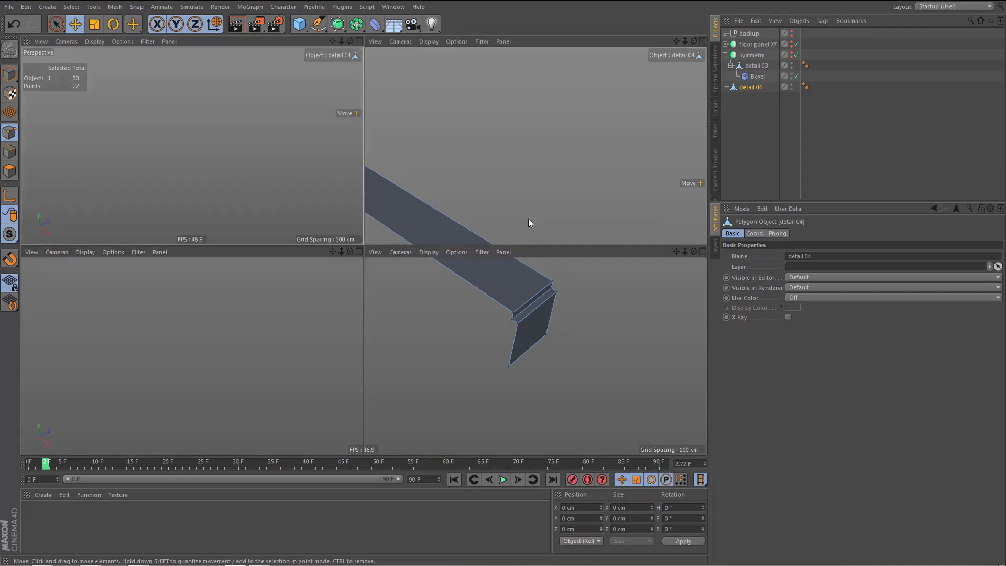
pyautogui.middleClick(546, 176)
pyautogui.keyDown('alt'); pyautogui.moveTo(454, 258); pyautogui.dragTo(449, 258, button='right'); pyautogui.keyUp('alt')
pyautogui.keyDown('alt'); pyautogui.moveTo(364, 251); pyautogui.dragTo(467, 257, button='middle'); pyautogui.keyUp('alt')
pyautogui.keyDown('alt'); pyautogui.moveTo(531, 261); pyautogui.dragTo(544, 260, button='right'); pyautogui.keyUp('alt')
pyautogui.scroll(2, 544, 260)
pyautogui.press('k')
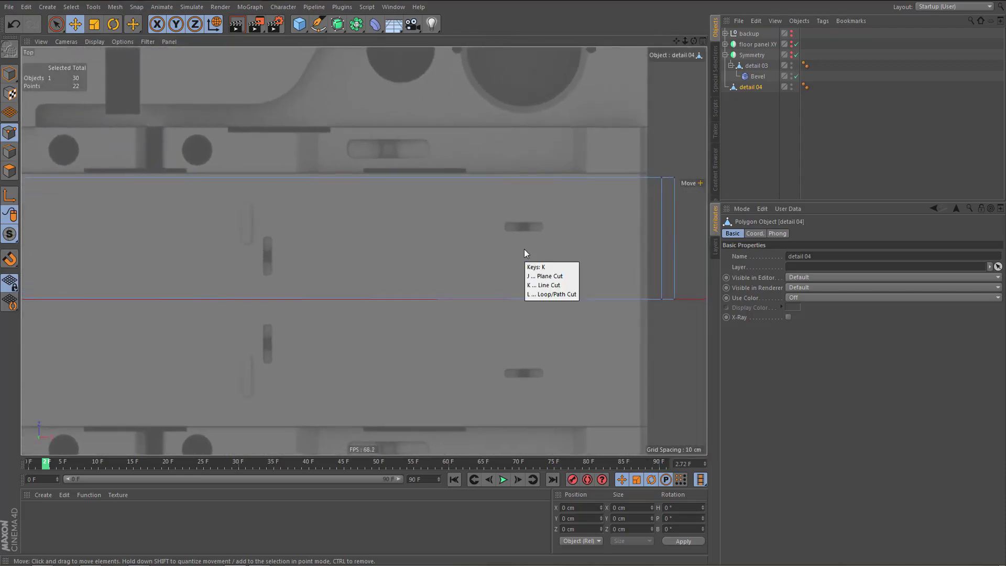
pyautogui.press('k')
pyautogui.moveTo(524, 167); pyautogui.dragTo(525, 350)
# - Line-cut detail 04 across its width through the small slot near the rounded end and from the end point of the corner arc
pyautogui.keyDown('alt'); pyautogui.moveTo(512, 291); pyautogui.dragTo(523, 292, button='middle'); pyautogui.keyUp('alt')
pyautogui.keyDown('alt'); pyautogui.moveTo(520, 290); pyautogui.dragTo(469, 310, button='right'); pyautogui.keyUp('alt')
pyautogui.keyDown('alt'); pyautogui.moveTo(363, 295); pyautogui.dragTo(465, 301, button='middle'); pyautogui.keyUp('alt')
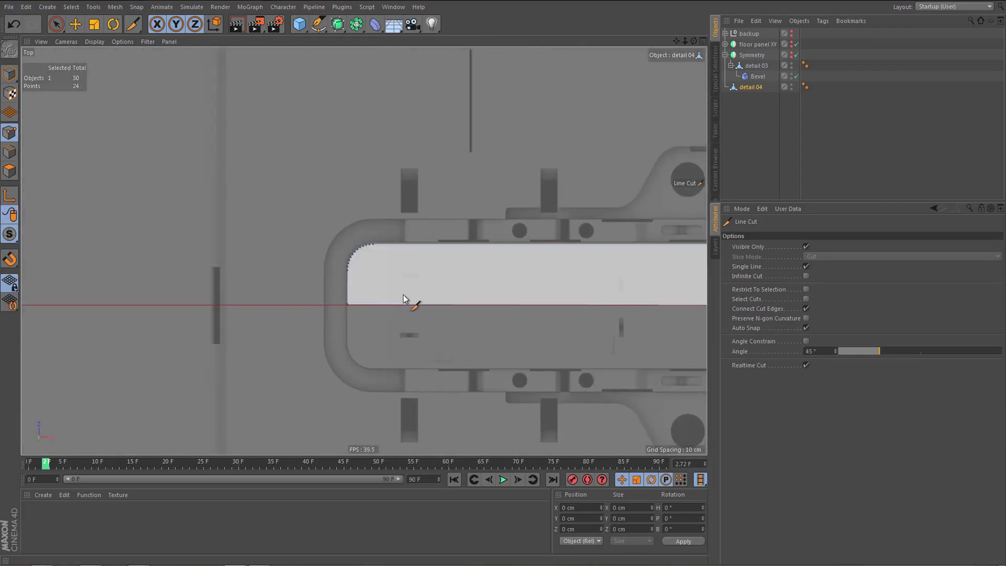
pyautogui.keyDown('alt'); pyautogui.moveTo(389, 293); pyautogui.dragTo(431, 243, button='right'); pyautogui.keyUp('alt')
pyautogui.moveTo(429, 193); pyautogui.dragTo(439, 359)
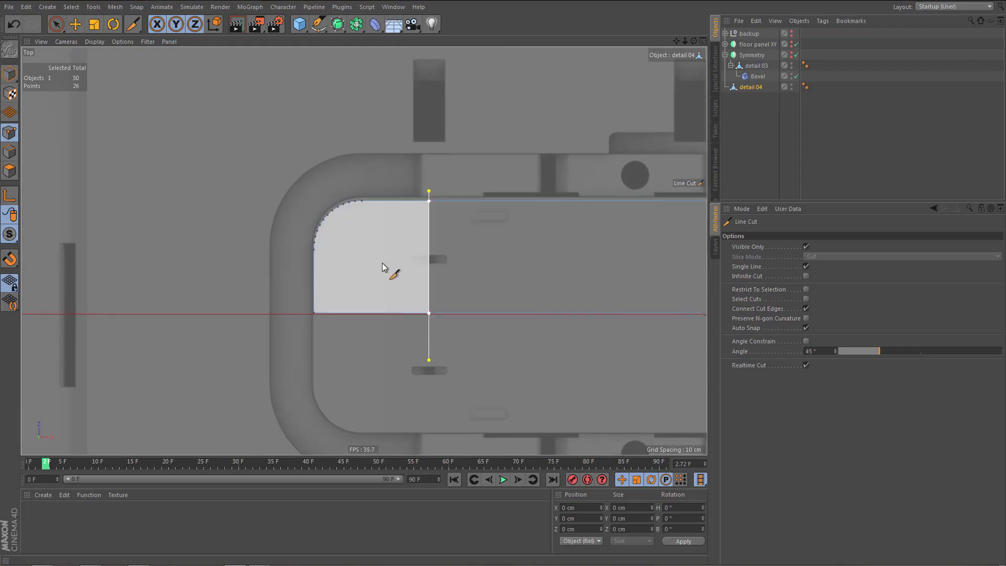
pyautogui.keyDown('shift'); pyautogui.moveTo(361, 201); pyautogui.dragTo(384, 385); pyautogui.keyUp('shift')
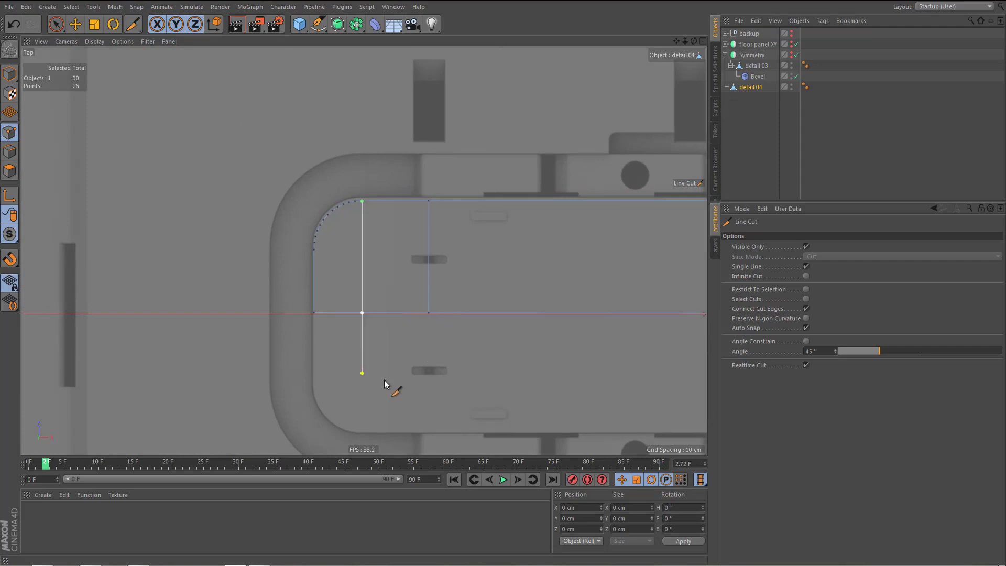
# - Bevel detail 04's two cross edges running through the horizontal slots with a chamfer offset of 27 cm
pyautogui.press('u')
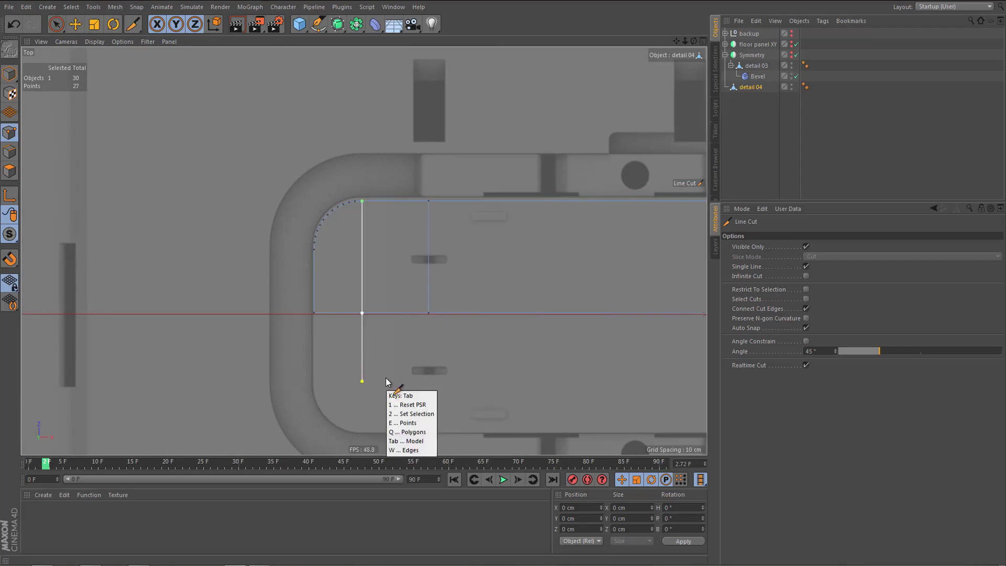
pyautogui.press('w')
pyautogui.press('0')
pyautogui.moveTo(409, 194); pyautogui.dragTo(454, 372)
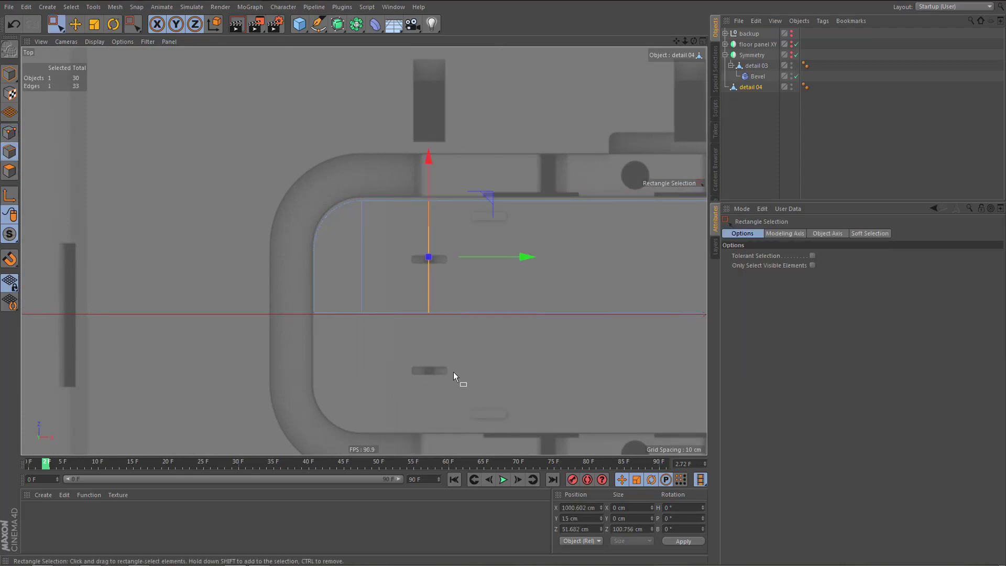
pyautogui.scroll(-8, 454, 372)
pyautogui.scroll(5, 501, 345)
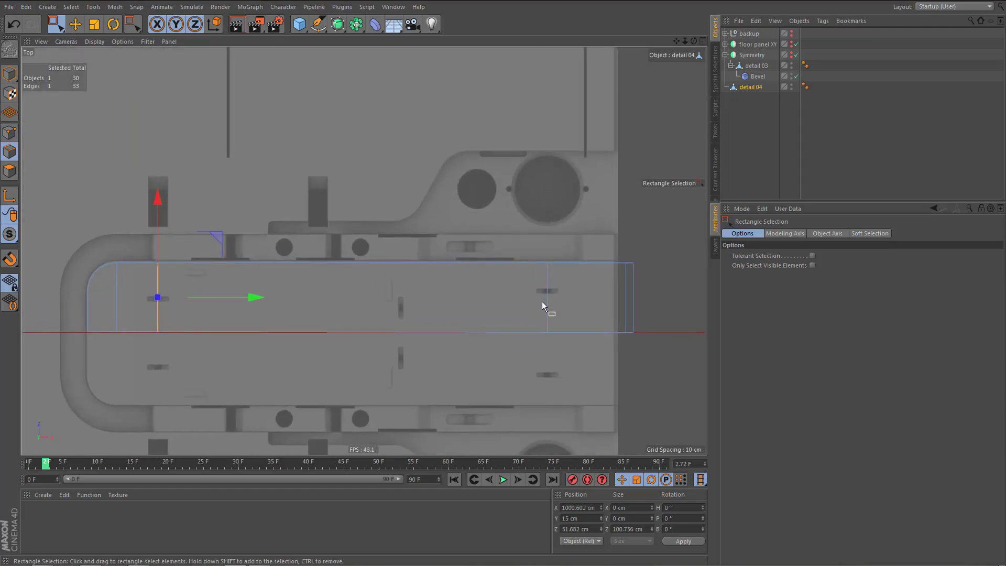
pyautogui.keyDown('shift'); pyautogui.moveTo(555, 313); pyautogui.dragTo(566, 368); pyautogui.keyUp('shift')
pyautogui.rightClick(539, 359)
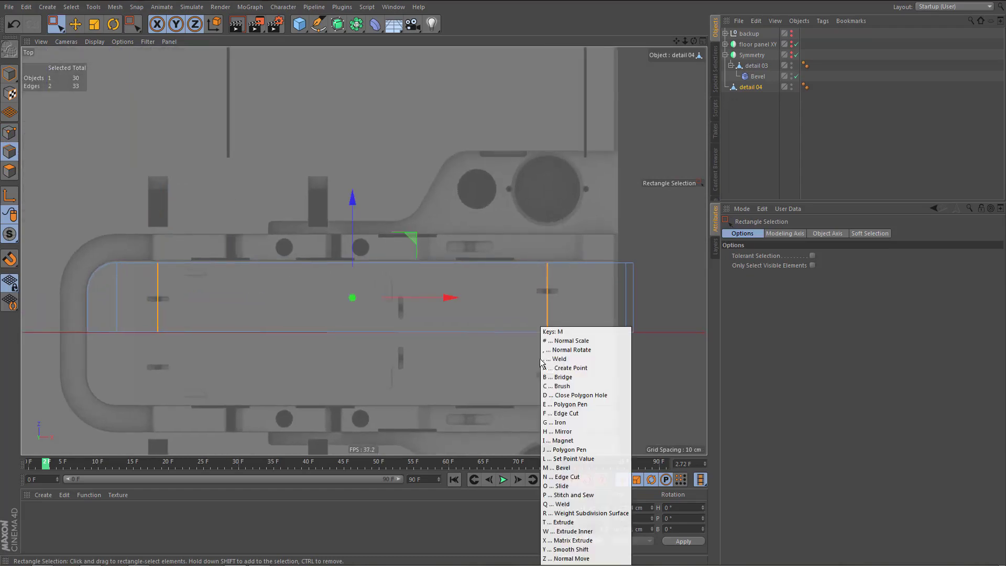
pyautogui.click(548, 384)
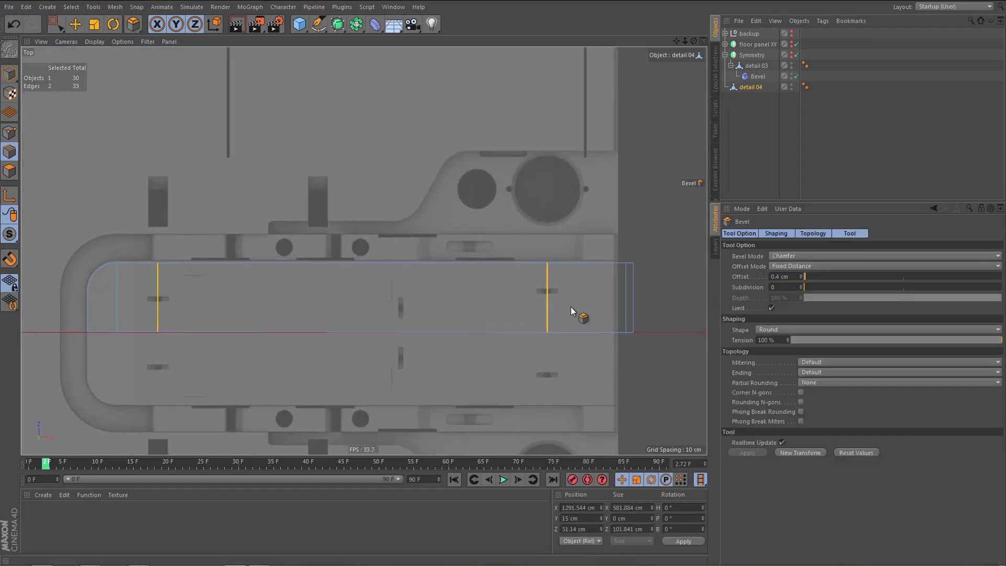
pyautogui.scroll(3, 569, 307)
pyautogui.moveTo(582, 309); pyautogui.dragTo(609, 309)
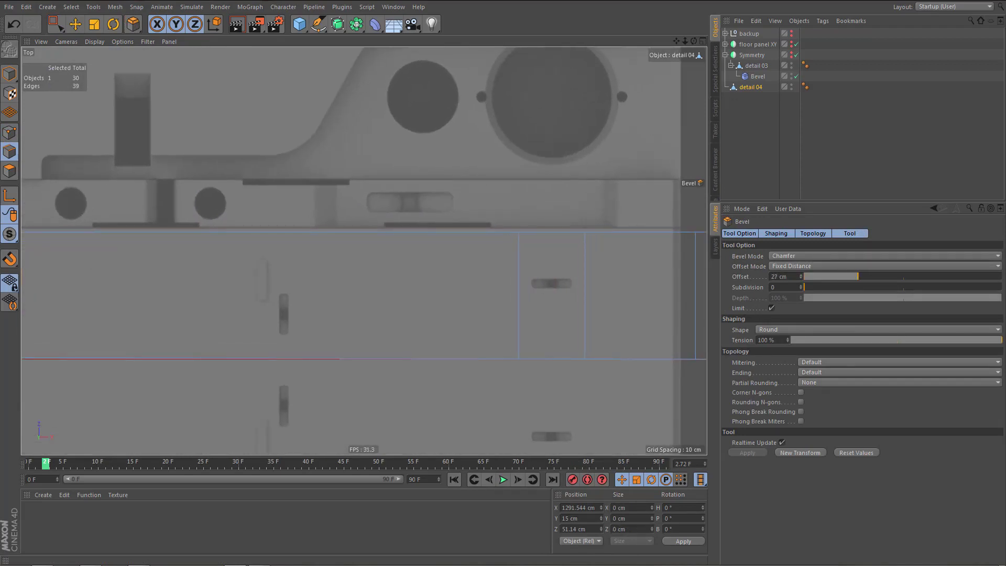
# - Line-cut detail 04 three times straight across its width, on both outer sides of and between the two upright middle slots
pyautogui.keyDown('alt'); pyautogui.moveTo(471, 308); pyautogui.dragTo(453, 341, button='right'); pyautogui.keyUp('alt')
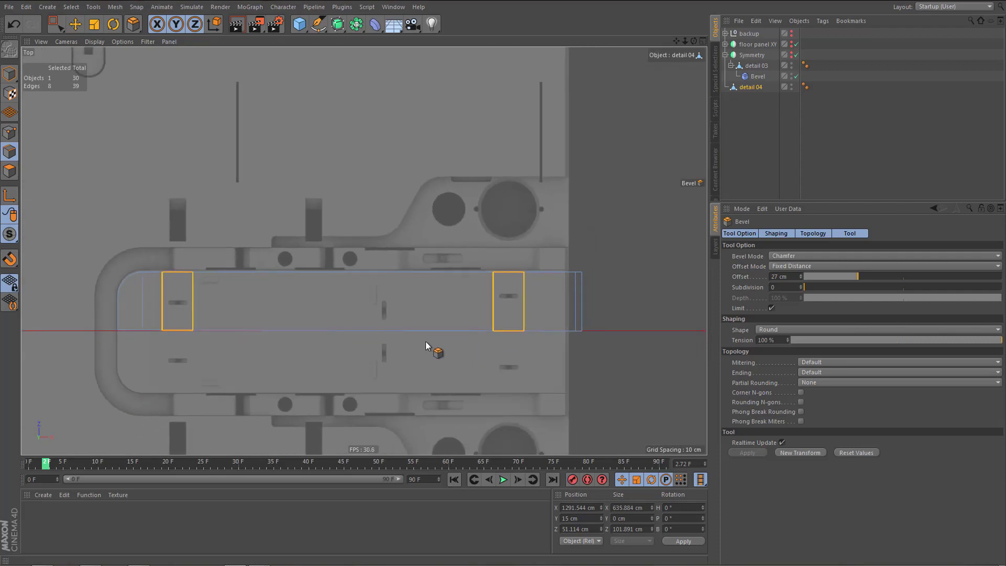
pyautogui.keyDown('alt'); pyautogui.moveTo(286, 341); pyautogui.dragTo(375, 340, button='middle'); pyautogui.keyUp('alt')
pyautogui.keyDown('alt'); pyautogui.moveTo(326, 301); pyautogui.dragTo(355, 310, button='right'); pyautogui.keyUp('alt')
pyautogui.keyDown('alt'); pyautogui.moveTo(355, 310); pyautogui.dragTo(253, 335, button='middle'); pyautogui.keyUp('alt')
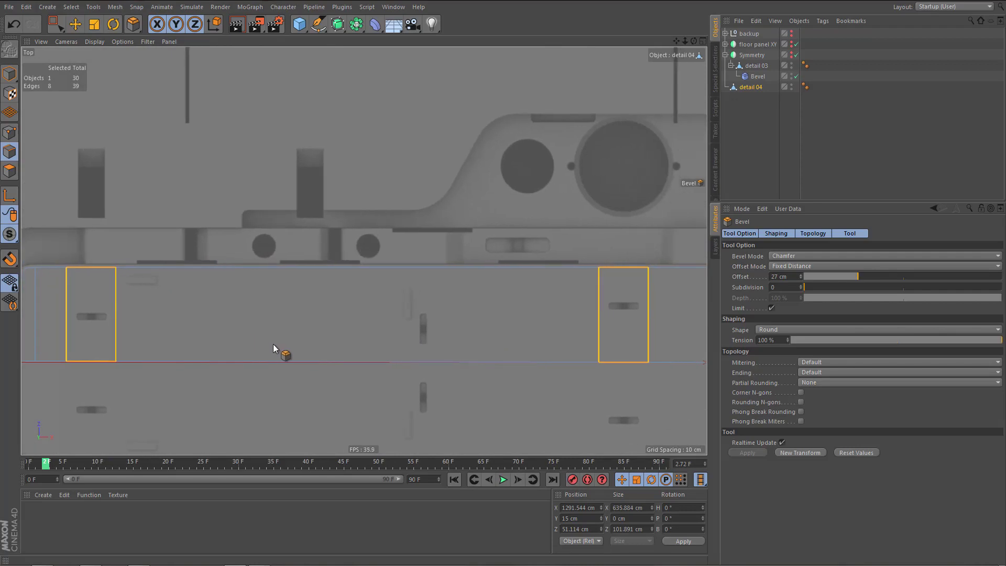
pyautogui.scroll(-3, 272, 346)
pyautogui.press('k')
pyautogui.press('k')
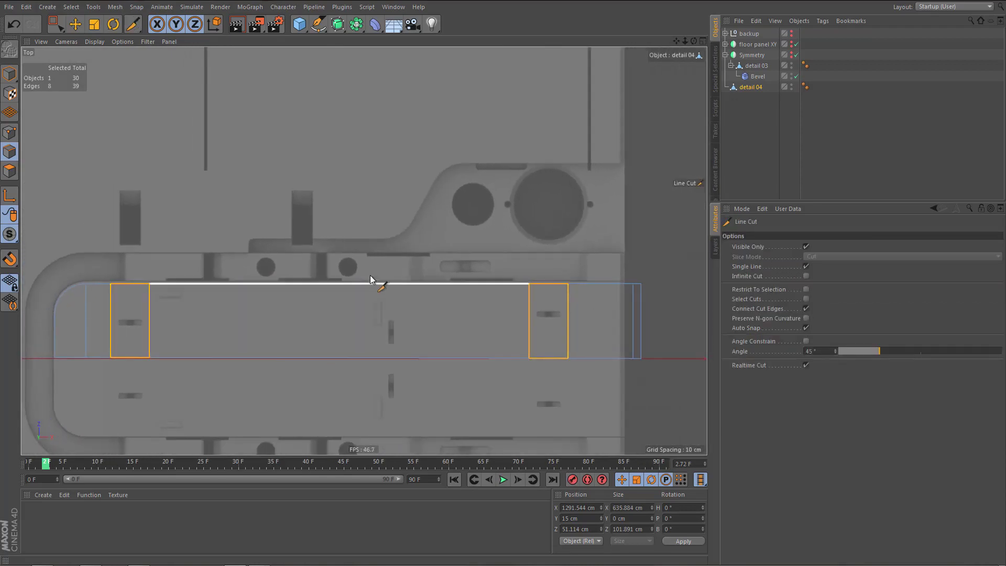
pyautogui.click(368, 267)
pyautogui.keyDown('shift'); pyautogui.click(368, 383); pyautogui.keyUp('shift')
pyautogui.click(385, 267)
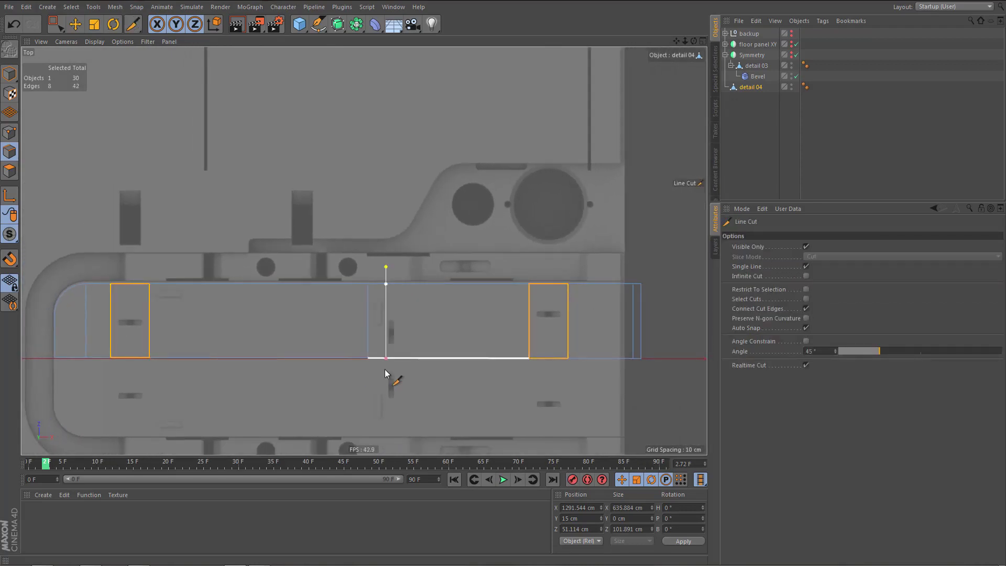
pyautogui.keyDown('shift'); pyautogui.click(384, 386); pyautogui.keyUp('shift')
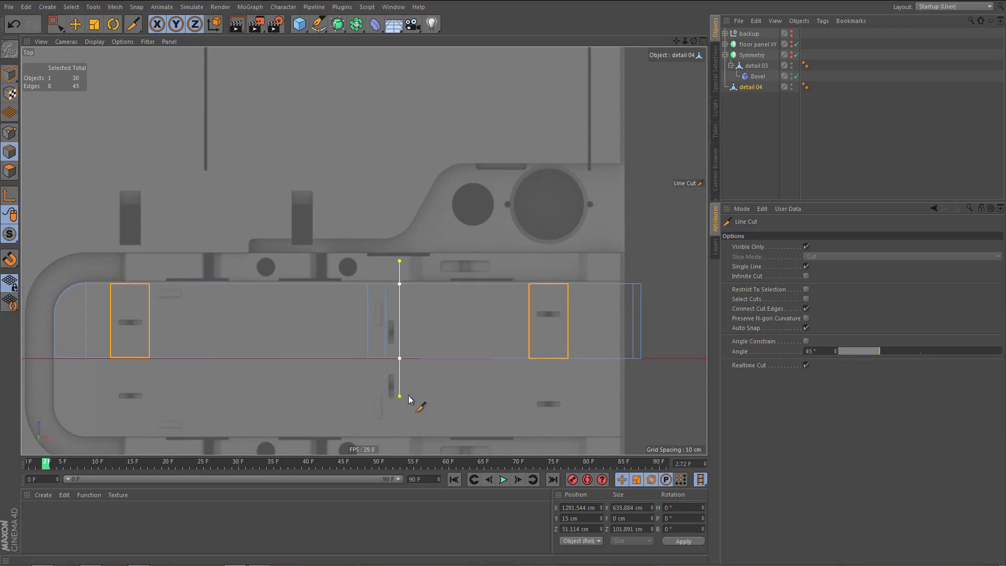
# - Line-cut the beveled strip near the rounded end lengthwise, once above and once below its dark slot
pyautogui.moveTo(382, 350)
pyautogui.keyDown('alt'); pyautogui.mouseDown(button='right')
pyautogui.moveTo(414, 348)
pyautogui.moveTo(397, 354)
pyautogui.mouseUp(button='right'); pyautogui.keyUp('alt')
pyautogui.moveTo(397, 358); pyautogui.dragTo(447, 353, button='middle')
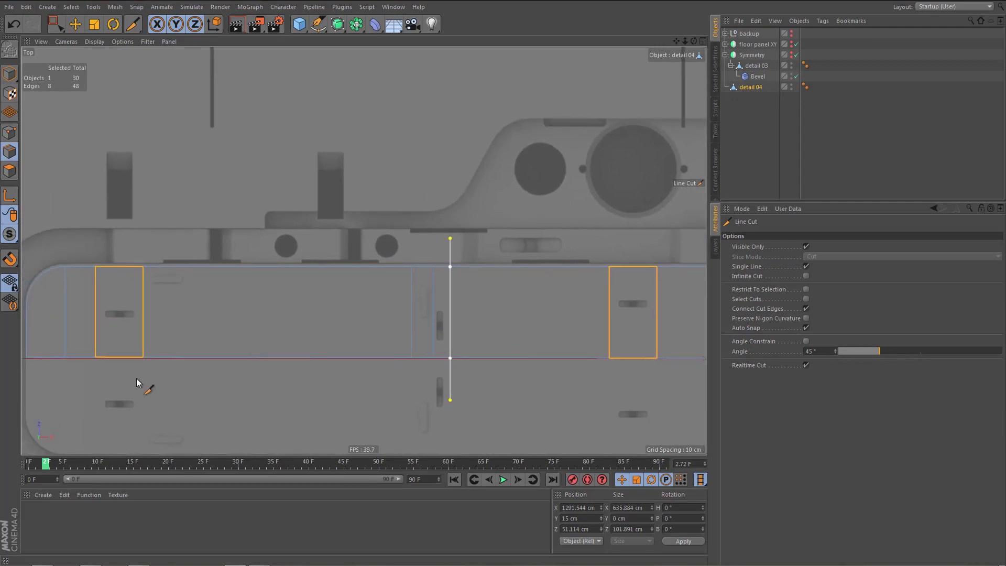
pyautogui.click(89, 304)
pyautogui.click(159, 305)
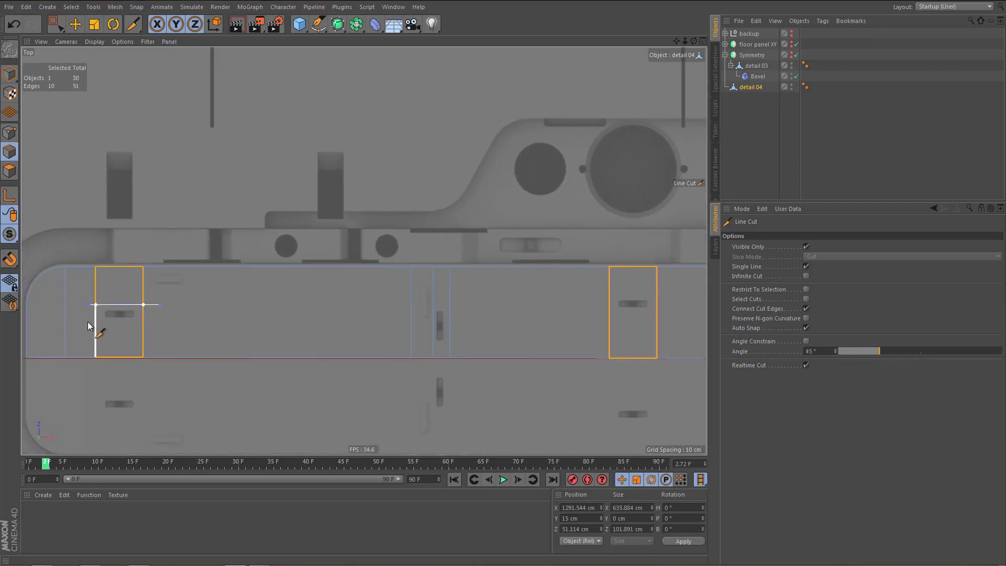
pyautogui.click(82, 324)
pyautogui.click(164, 323)
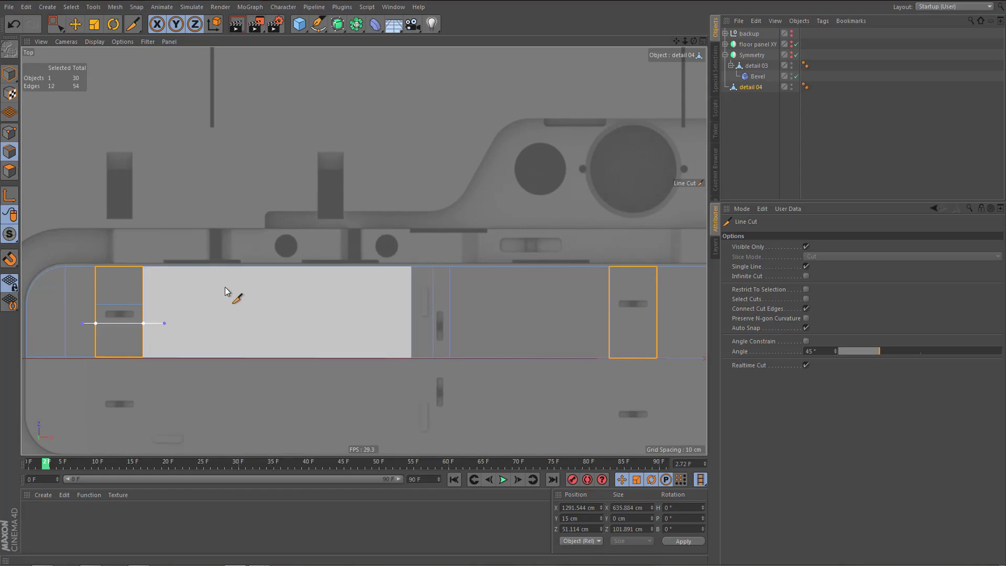
# - Box in the faint slot beside that strip with one cut across detail 04's width and one short lengthwise cut below it
pyautogui.keyDown('alt'); pyautogui.moveTo(215, 288); pyautogui.dragTo(297, 294, button='middle'); pyautogui.keyUp('alt')
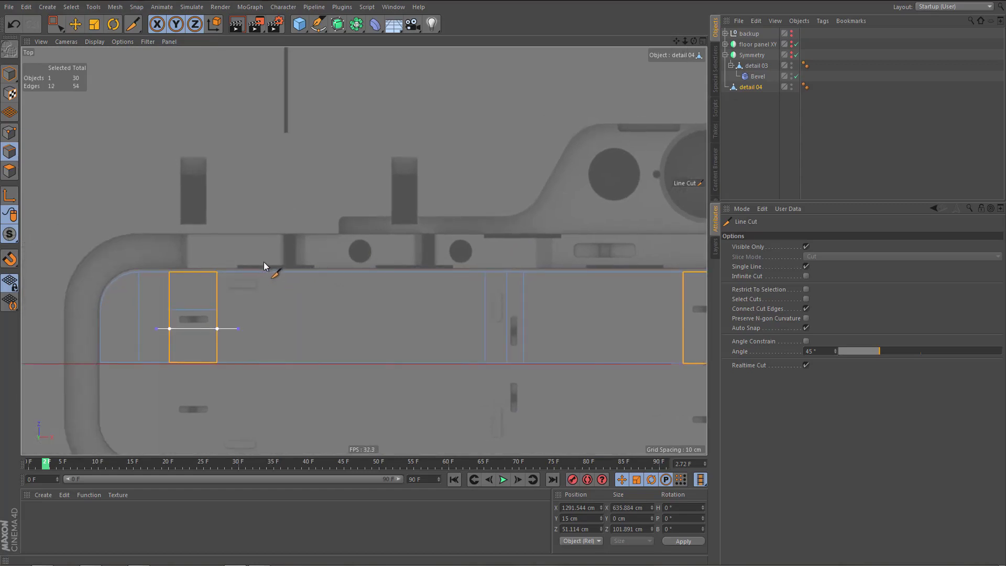
pyautogui.click(263, 388)
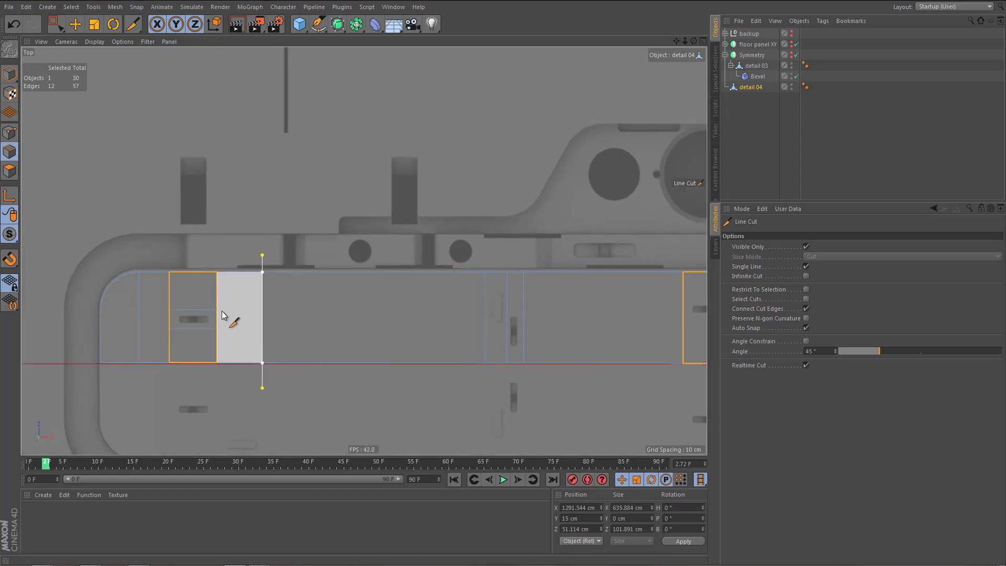
pyautogui.click(211, 297)
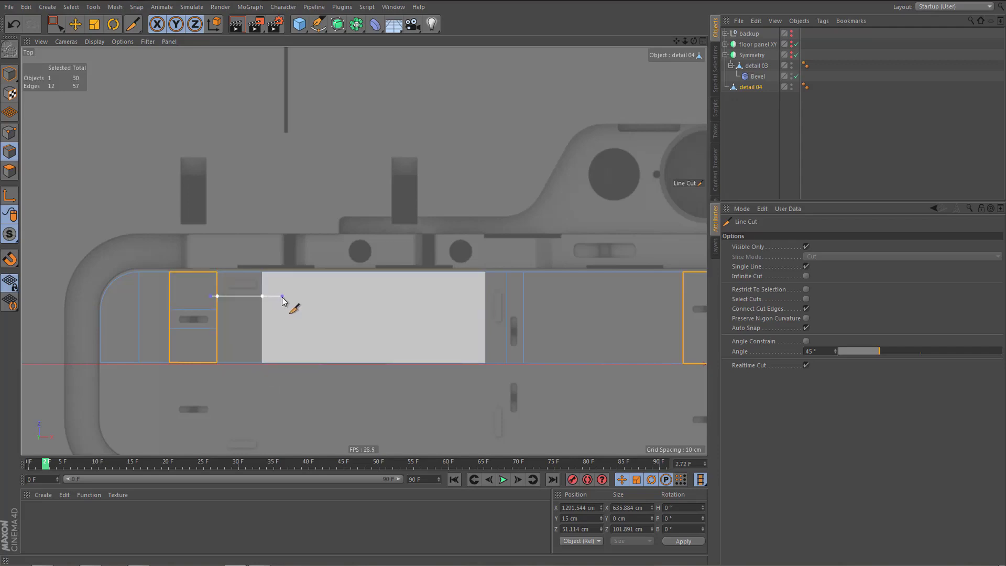
pyautogui.click(282, 296)
# - Line-cut the two middle strips lengthwise above the faint upright slot, just above the dark slot, and through the overlap of both slots
pyautogui.moveTo(377, 365); pyautogui.dragTo(263, 359, button='middle')
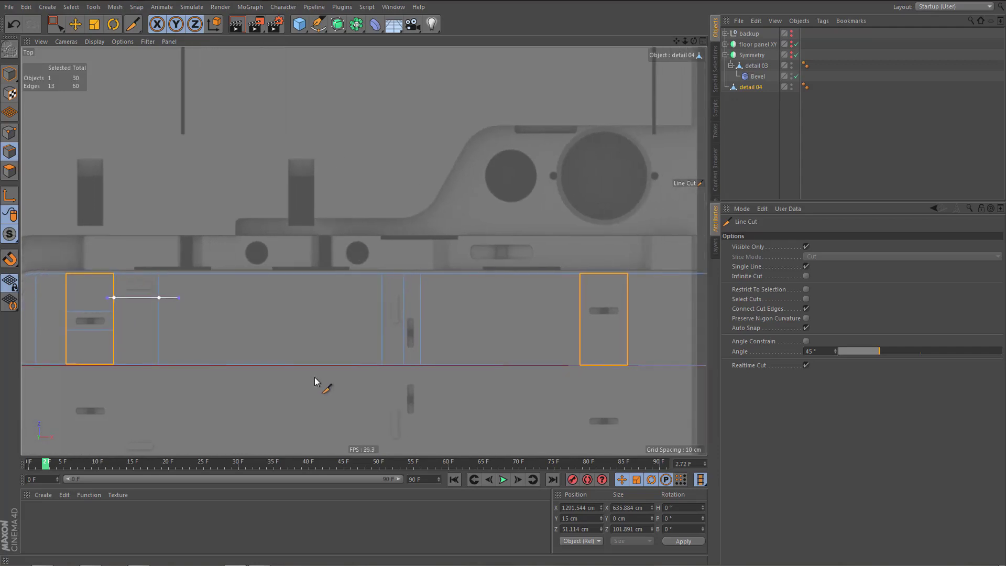
pyautogui.click(374, 283)
pyautogui.click(440, 284)
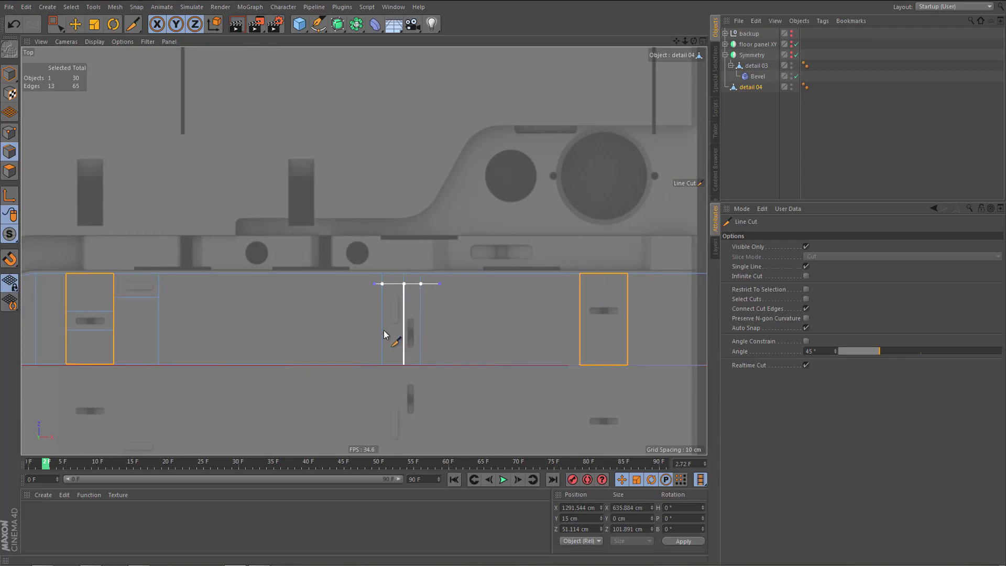
pyautogui.click(367, 329)
pyautogui.click(448, 329)
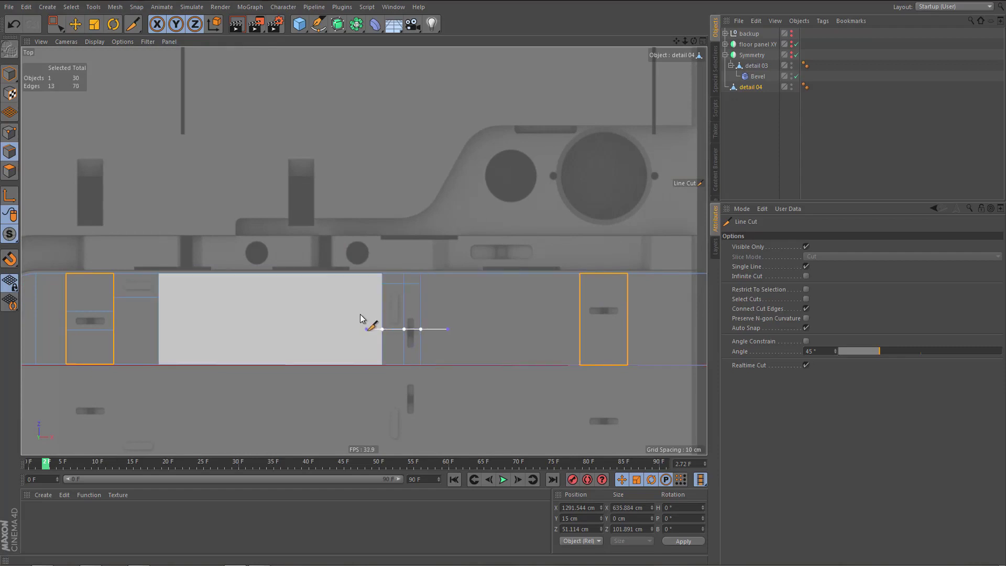
pyautogui.press('e')
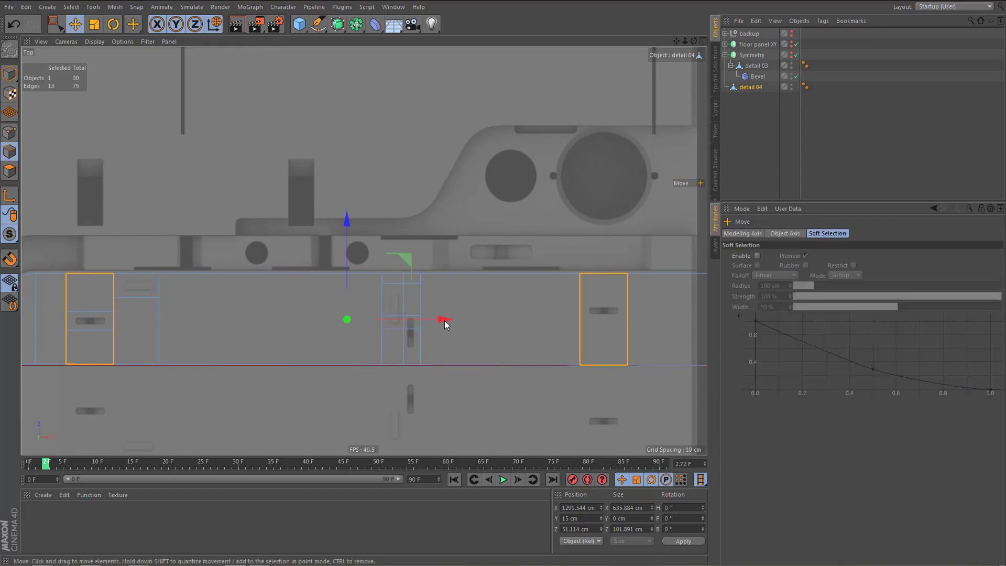
# - Line-cut the beveled strip near the folded end lengthwise, once above and once below its slot
pyautogui.moveTo(422, 363); pyautogui.dragTo(354, 346, button='middle')
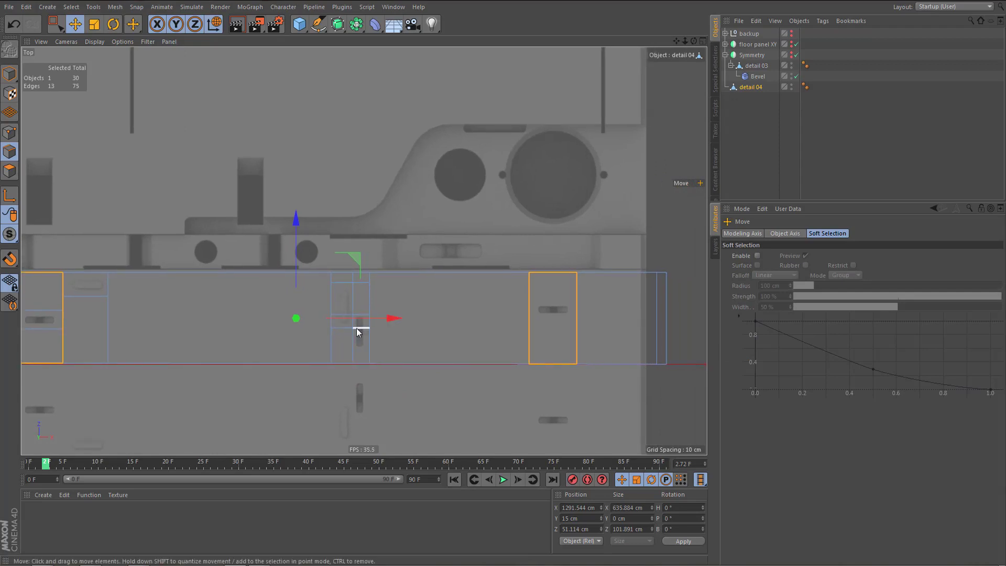
pyautogui.scroll(6, 359, 332)
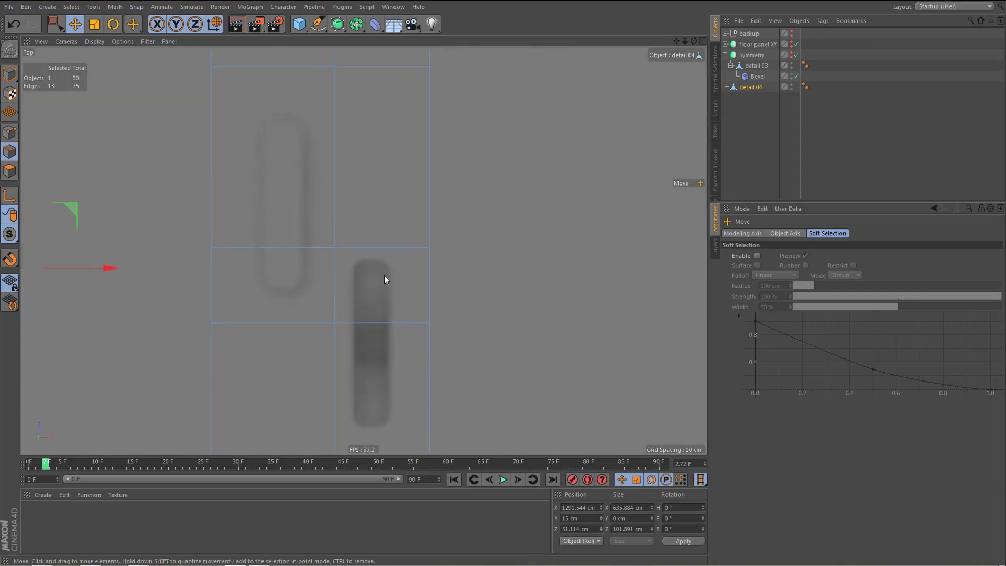
pyautogui.scroll(-4, 385, 275)
pyautogui.scroll(4, 396, 278)
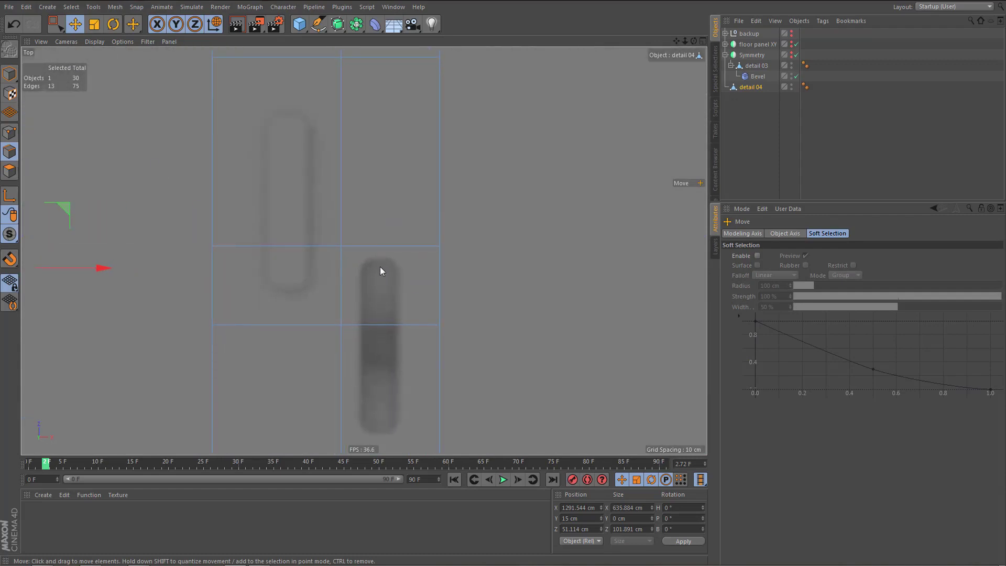
pyautogui.scroll(-5, 361, 283)
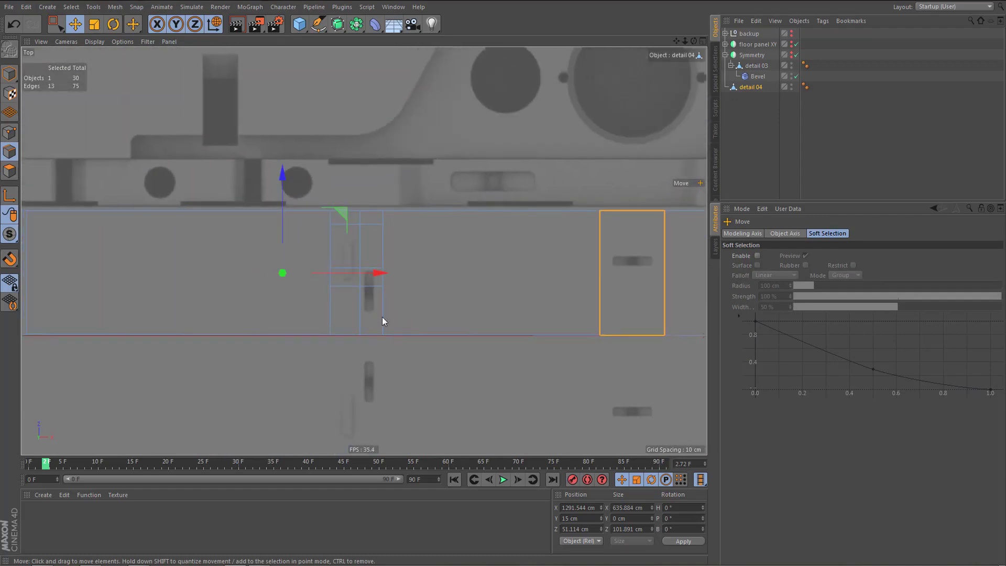
pyautogui.press('k')
pyautogui.press('k')
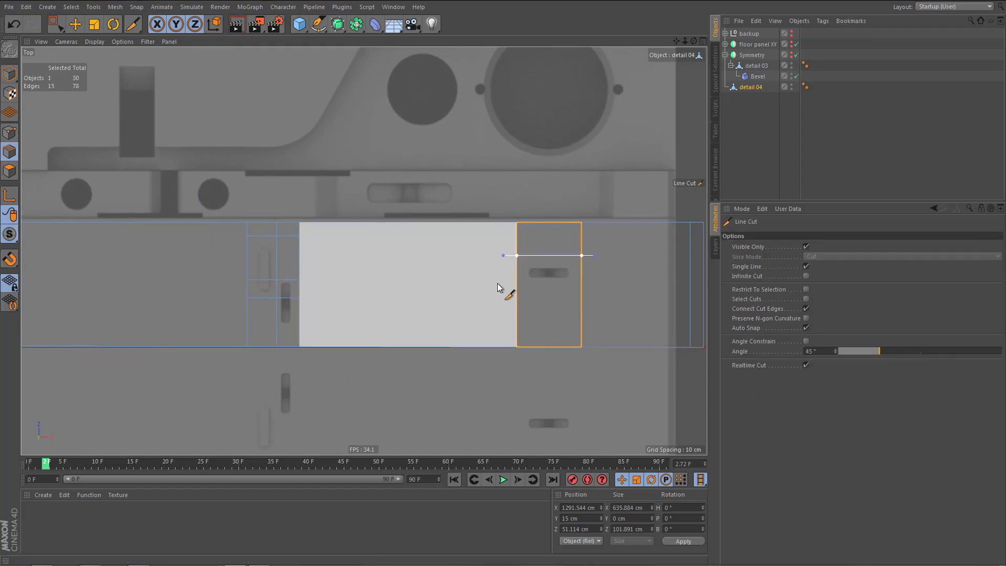
pyautogui.moveTo(498, 283); pyautogui.dragTo(603, 283)
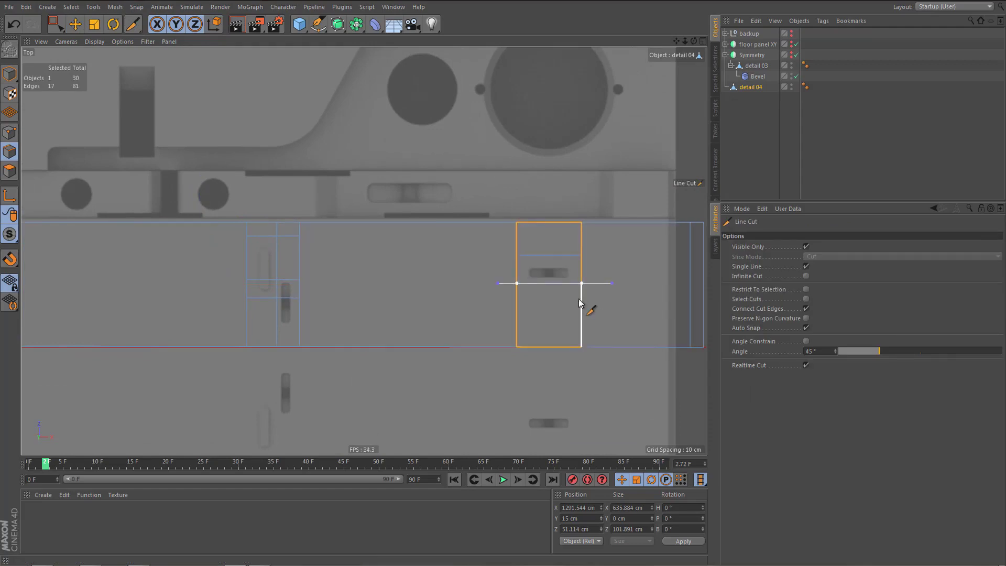
# - Move the four edges around the slot near the folded end about 3 cm toward the centre line to centre them on it
pyautogui.press('0')
pyautogui.moveTo(502, 244); pyautogui.dragTo(597, 291)
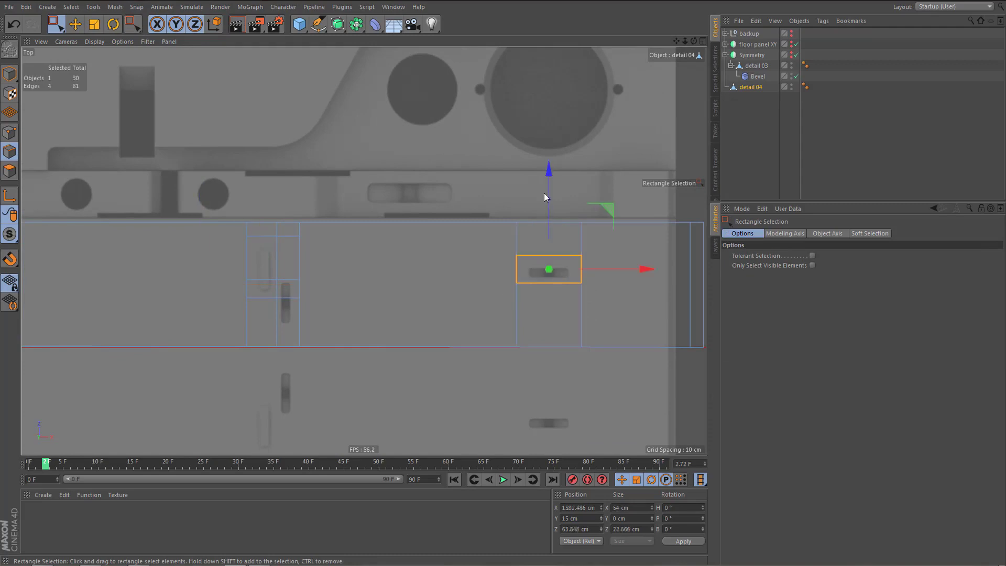
pyautogui.moveTo(546, 183); pyautogui.dragTo(550, 187)
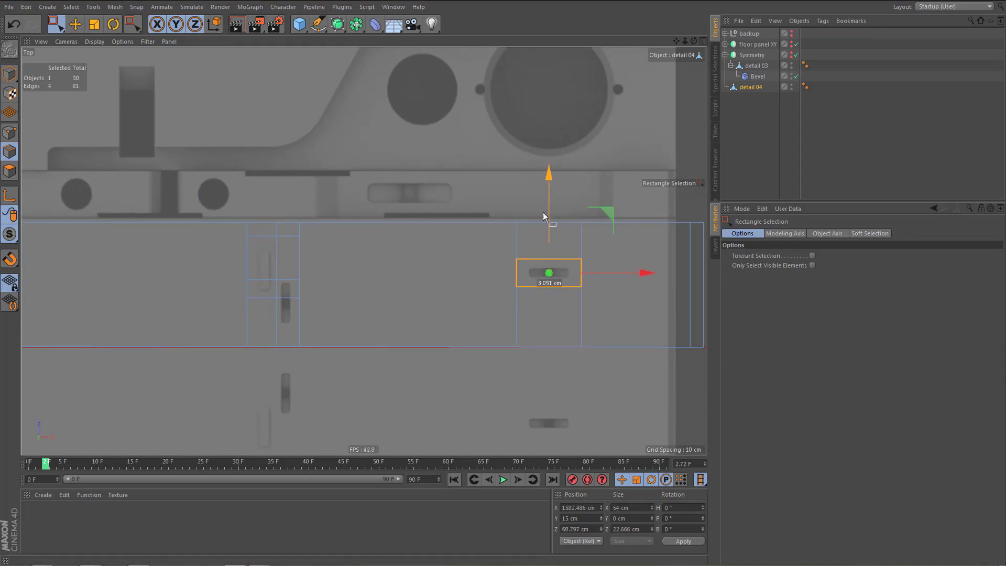
pyautogui.keyDown('alt'); pyautogui.moveTo(577, 312); pyautogui.dragTo(726, 324, button='middle'); pyautogui.keyUp('alt')
pyautogui.keyDown('alt'); pyautogui.moveTo(498, 322); pyautogui.dragTo(585, 331, button='middle'); pyautogui.keyUp('alt')
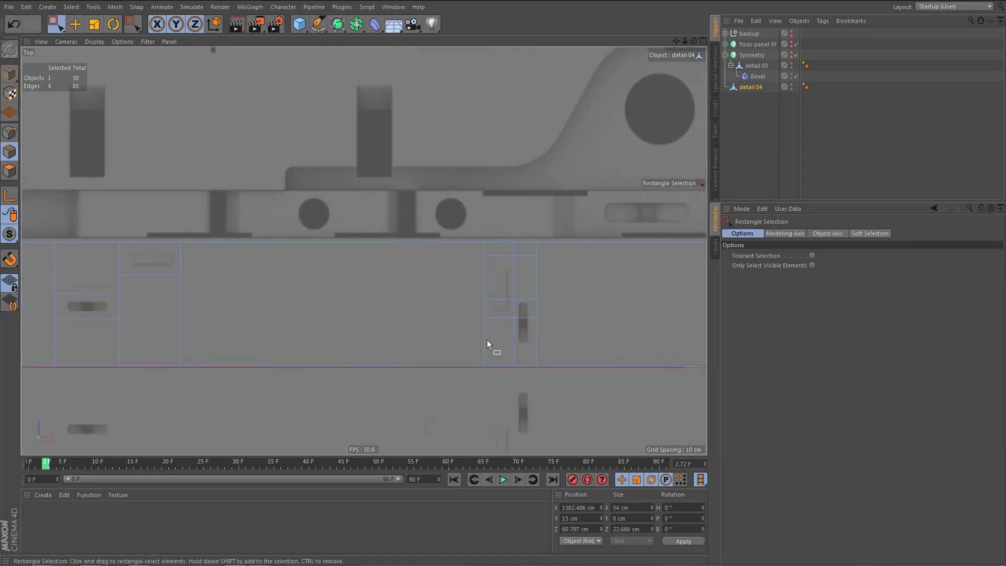
pyautogui.keyDown('alt'); pyautogui.moveTo(487, 340); pyautogui.dragTo(503, 342, button='middle'); pyautogui.keyUp('alt')
pyautogui.scroll(-3, 493, 349)
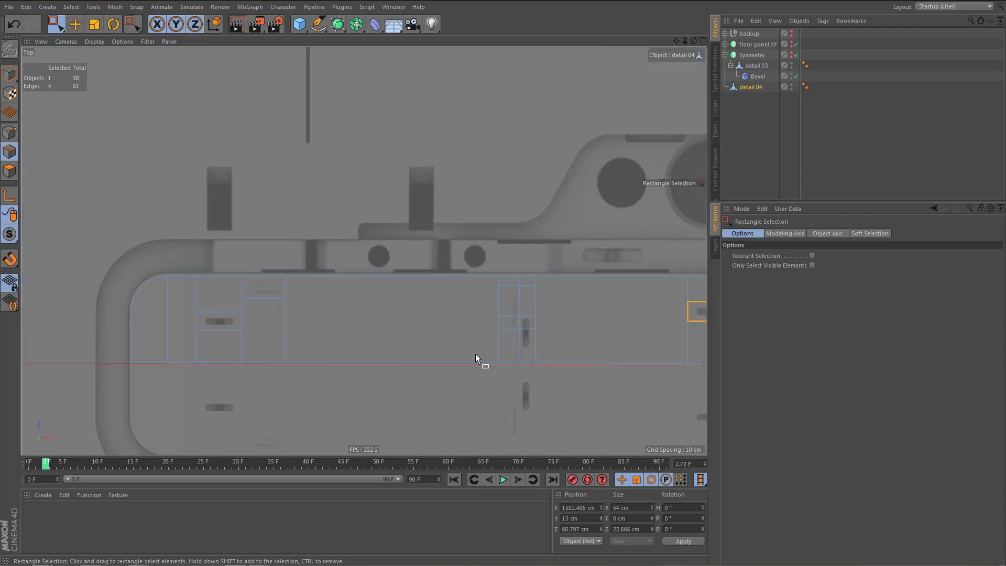
pyautogui.keyDown('alt'); pyautogui.moveTo(340, 340); pyautogui.dragTo(391, 341, button='right'); pyautogui.keyUp('alt')
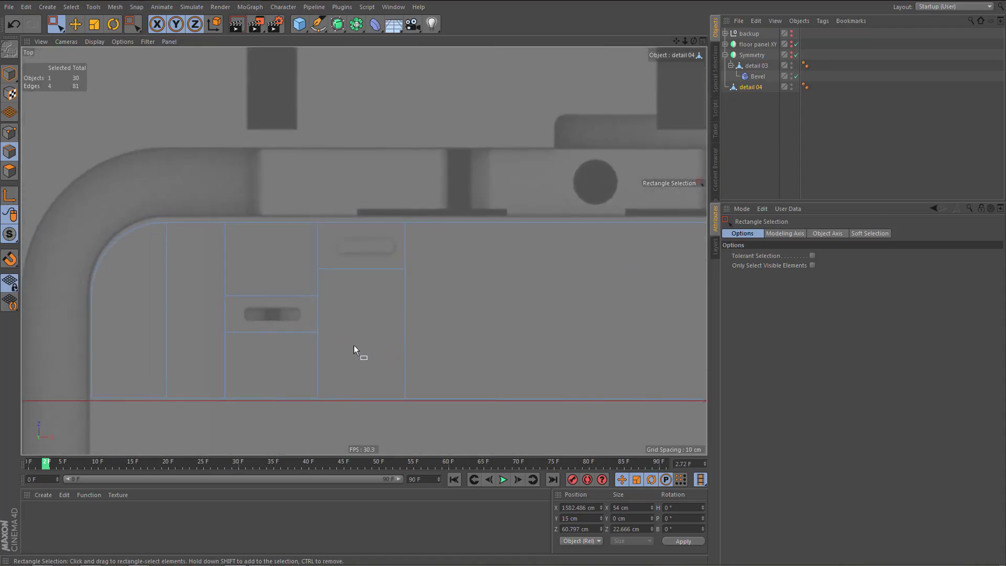
# - Extrude Inner the five polygons framing detail 04's two slots near the rounded corner, the faint upright slot and the slot near the folded end by 6 cm
pyautogui.keyDown('alt'); pyautogui.moveTo(339, 355); pyautogui.dragTo(377, 357, button='middle'); pyautogui.keyUp('alt')
pyautogui.press('Return')
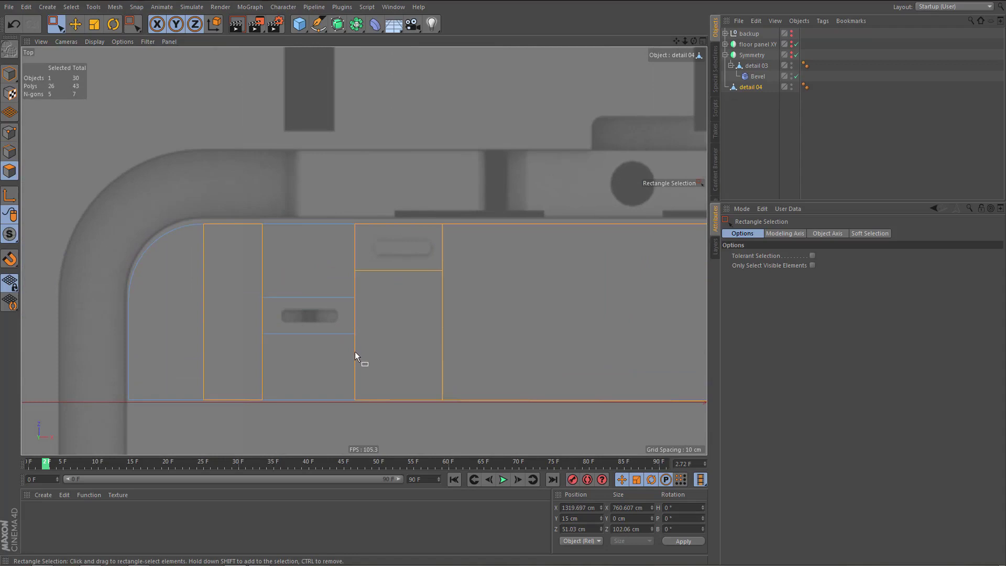
pyautogui.press('9')
pyautogui.click(325, 316)
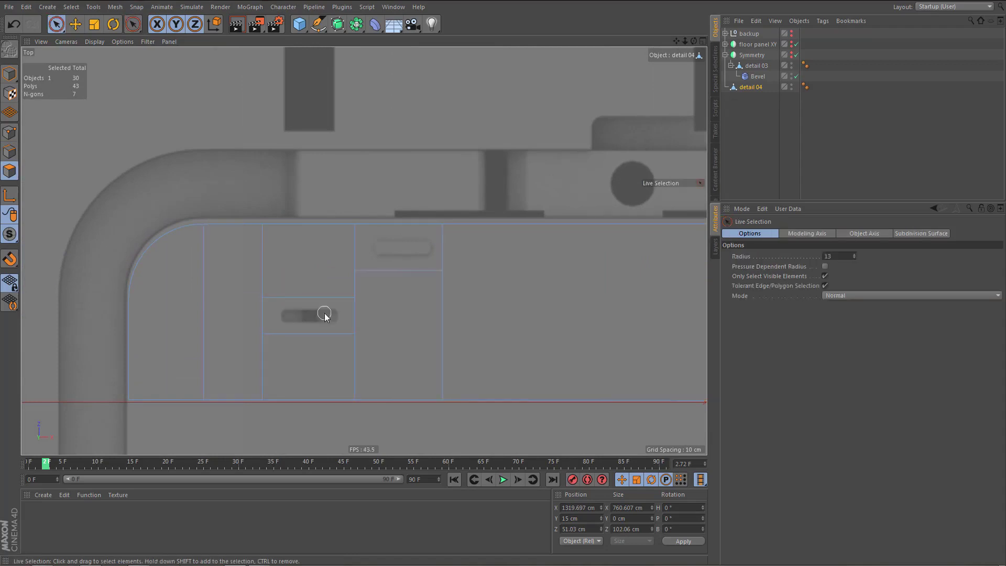
pyautogui.keyDown('shift'); pyautogui.click(409, 247); pyautogui.keyUp('shift')
pyautogui.scroll(-3, 343, 343)
pyautogui.keyDown('alt'); pyautogui.moveTo(474, 341); pyautogui.dragTo(303, 340, button='middle'); pyautogui.keyUp('alt')
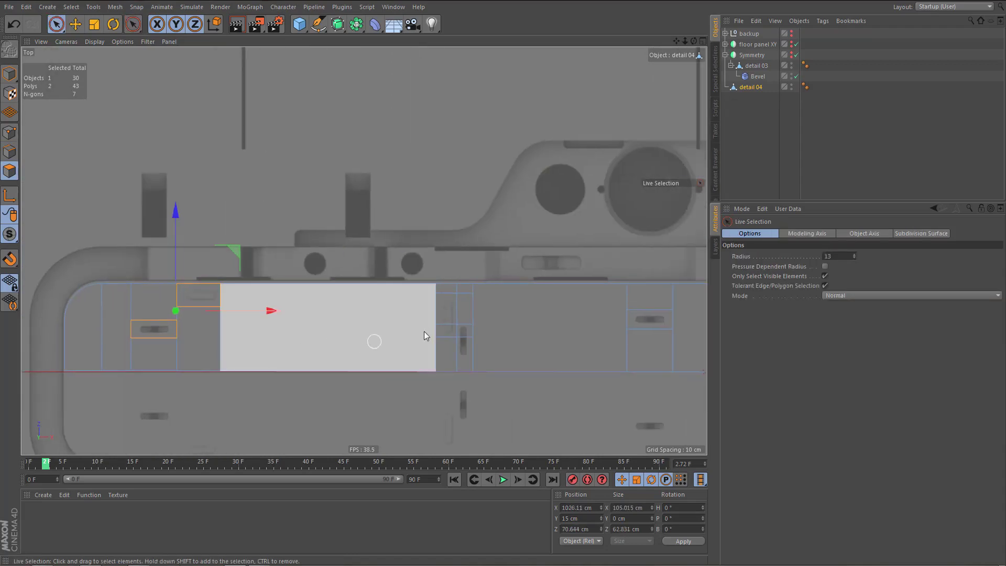
pyautogui.keyDown('alt'); pyautogui.moveTo(486, 323); pyautogui.dragTo(603, 318, button='right'); pyautogui.keyUp('alt')
pyautogui.keyDown('shift'); pyautogui.moveTo(410, 302); pyautogui.dragTo(413, 324); pyautogui.keyUp('shift')
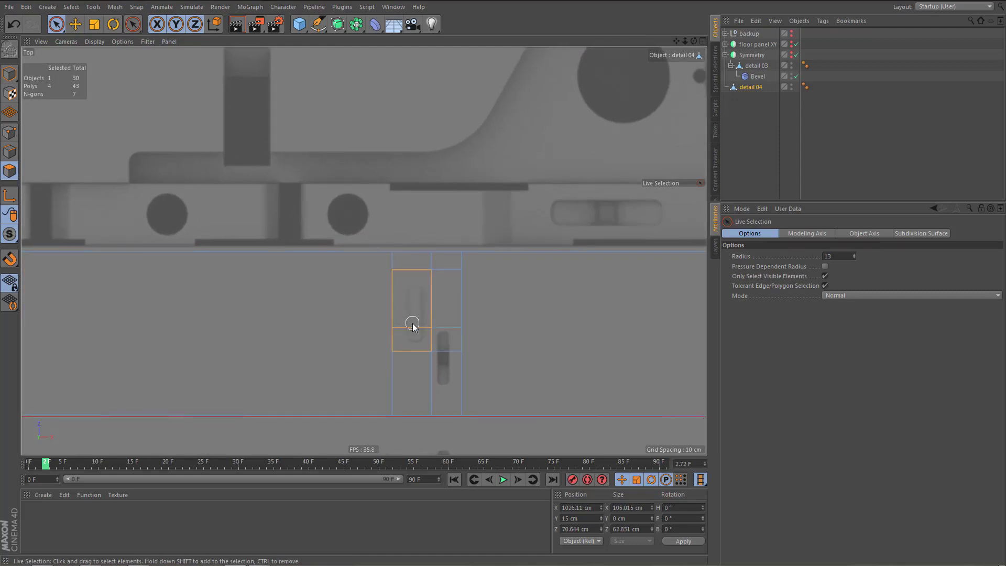
pyautogui.keyDown('alt'); pyautogui.moveTo(325, 379); pyautogui.dragTo(278, 388, button='right'); pyautogui.keyUp('alt')
pyautogui.keyDown('alt'); pyautogui.moveTo(438, 363); pyautogui.dragTo(340, 361, button='middle'); pyautogui.keyUp('alt')
pyautogui.keyDown('alt'); pyautogui.moveTo(434, 359); pyautogui.dragTo(479, 344, button='right'); pyautogui.keyUp('alt')
pyautogui.keyDown('shift'); pyautogui.click(480, 345); pyautogui.keyUp('shift')
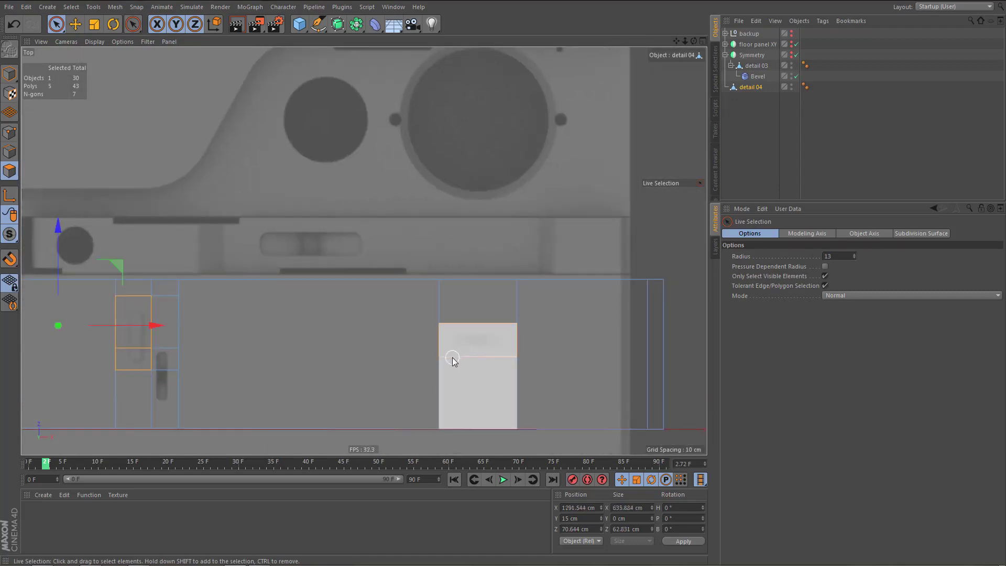
pyautogui.press('i')
pyautogui.moveTo(539, 360); pyautogui.dragTo(399, 375)
# - Extrude Inner the two polygons over the dark upright slot as one group by 3 cm
pyautogui.keyDown('alt'); pyautogui.moveTo(267, 377); pyautogui.dragTo(423, 355, button='middle'); pyautogui.keyUp('alt')
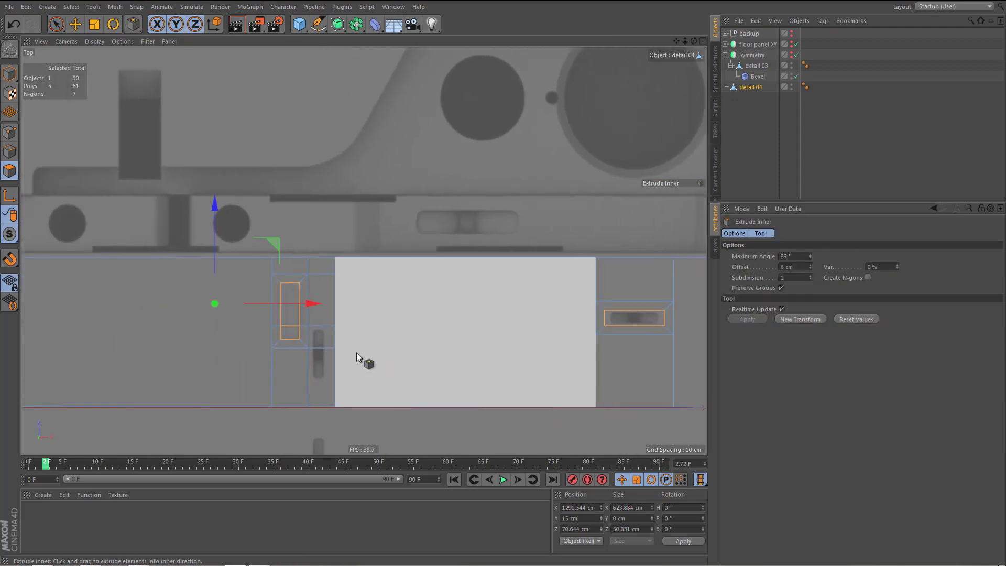
pyautogui.press('space')
pyautogui.keyDown('alt'); pyautogui.moveTo(341, 349); pyautogui.dragTo(386, 340, button='right'); pyautogui.keyUp('alt')
pyautogui.moveTo(308, 338); pyautogui.dragTo(312, 364)
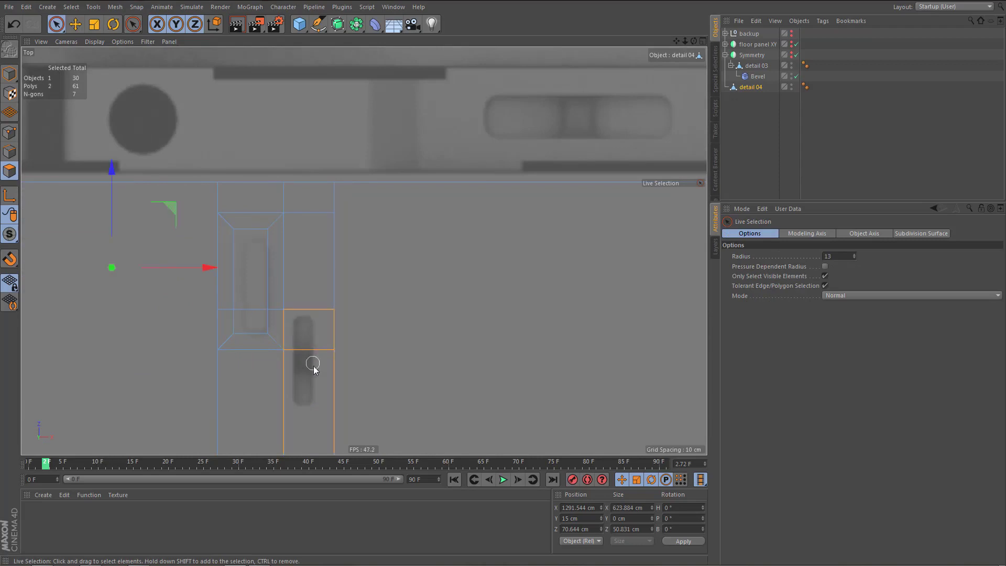
pyautogui.press('i')
pyautogui.moveTo(459, 356); pyautogui.dragTo(413, 357)
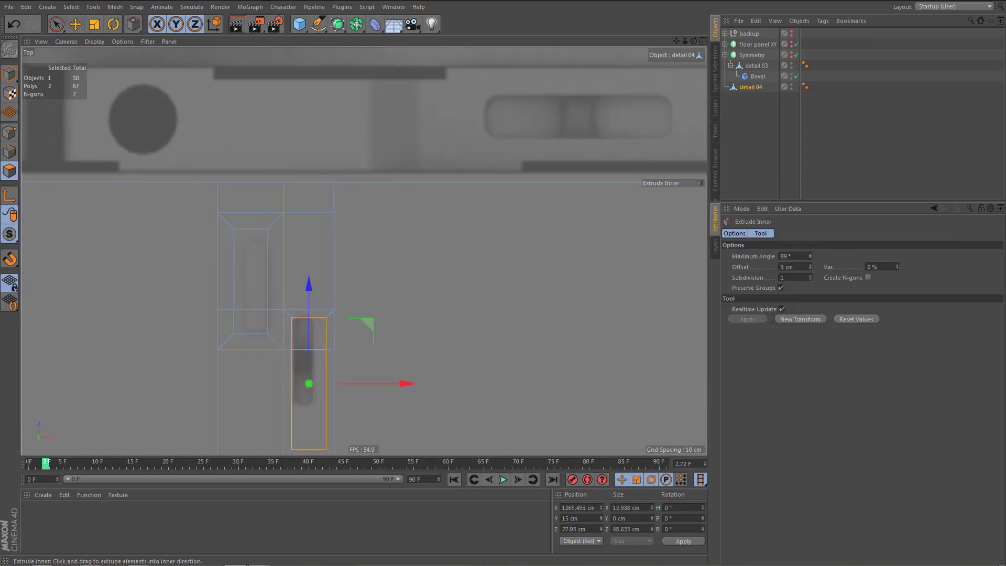
# - Resize the inset polygon at the slot near the folded end to 35 cm in X and 11 cm in Z
pyautogui.keyDown('alt'); pyautogui.moveTo(474, 347); pyautogui.dragTo(491, 300, button='middle'); pyautogui.keyUp('alt')
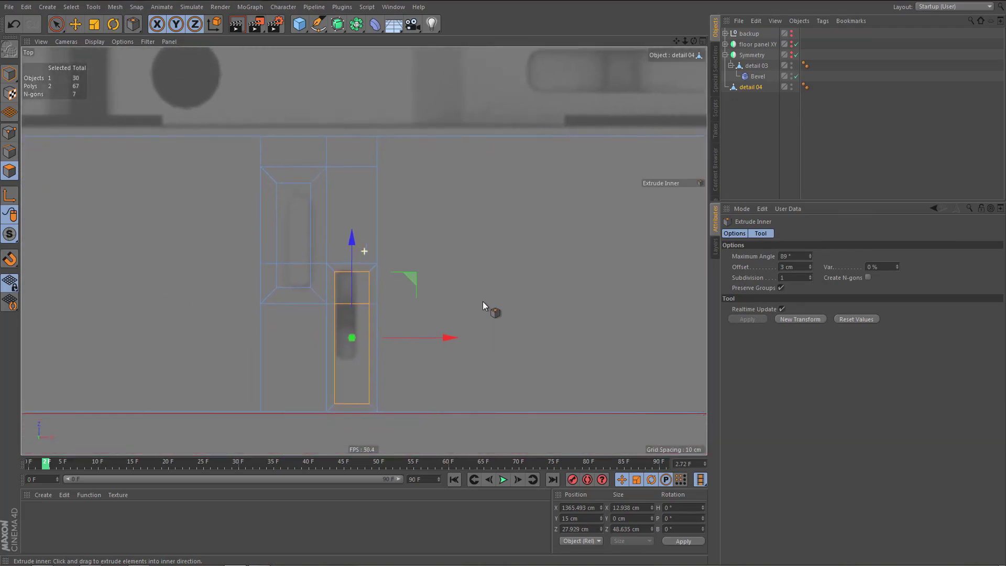
pyautogui.keyDown('alt'); pyautogui.moveTo(479, 300); pyautogui.dragTo(459, 354, button='right'); pyautogui.keyUp('alt')
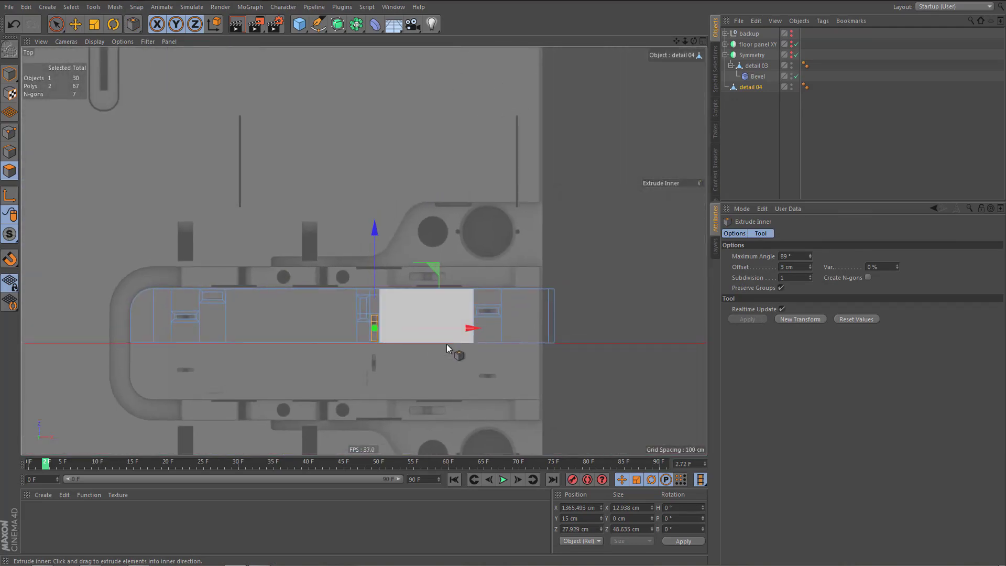
pyautogui.press('space')
pyautogui.scroll(5, 456, 313)
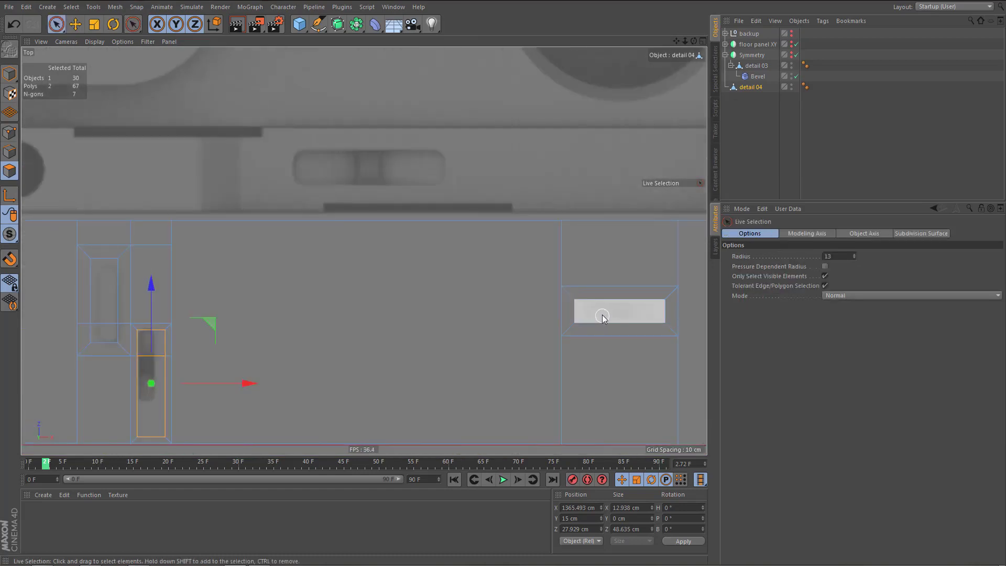
pyautogui.click(599, 315)
pyautogui.keyDown('alt'); pyautogui.moveTo(590, 342); pyautogui.dragTo(404, 363, button='middle'); pyautogui.keyUp('alt')
pyautogui.scroll(3, 472, 355)
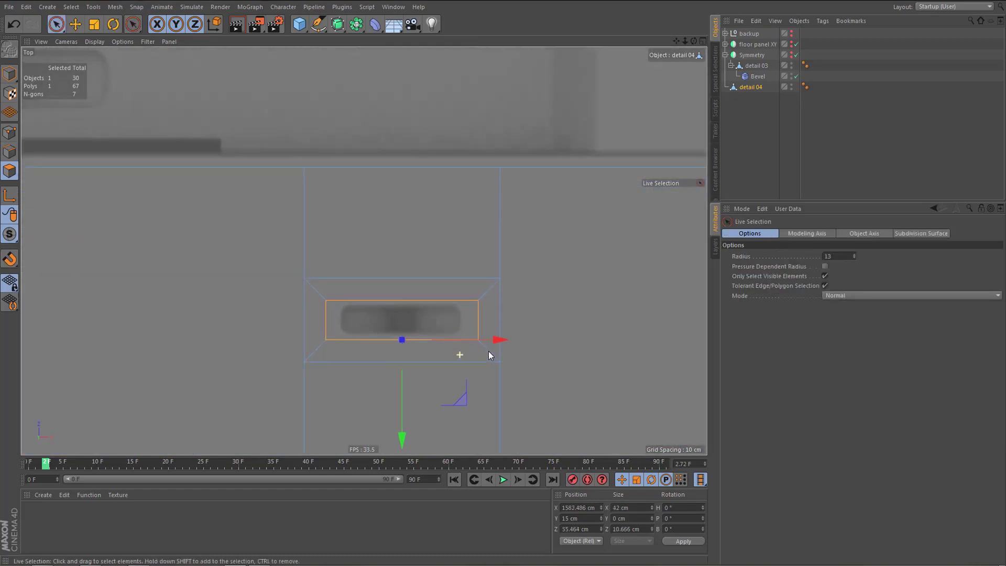
pyautogui.press('t')
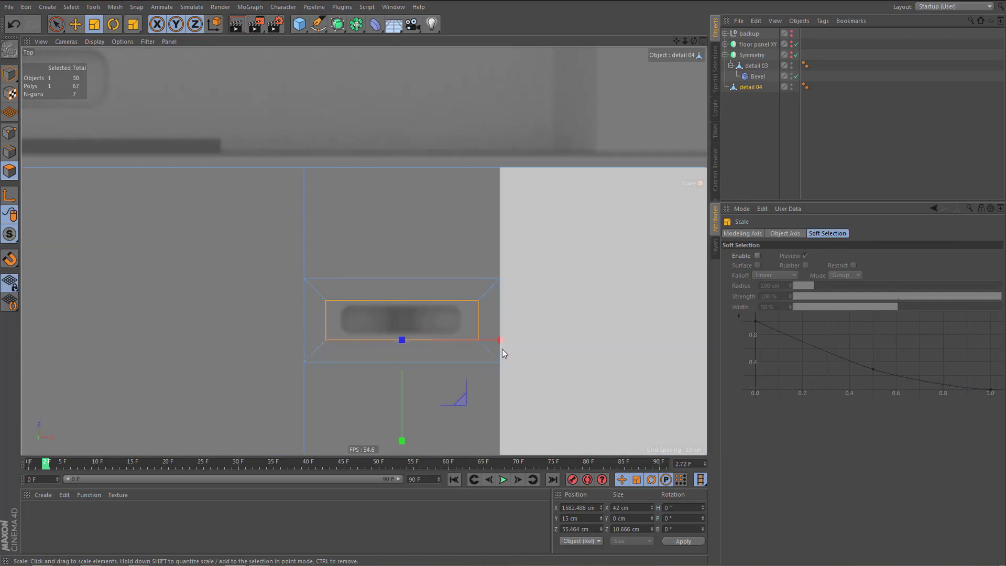
pyautogui.moveTo(499, 342); pyautogui.dragTo(483, 345)
pyautogui.scroll(1, 412, 348)
pyautogui.scroll(1, 412, 347)
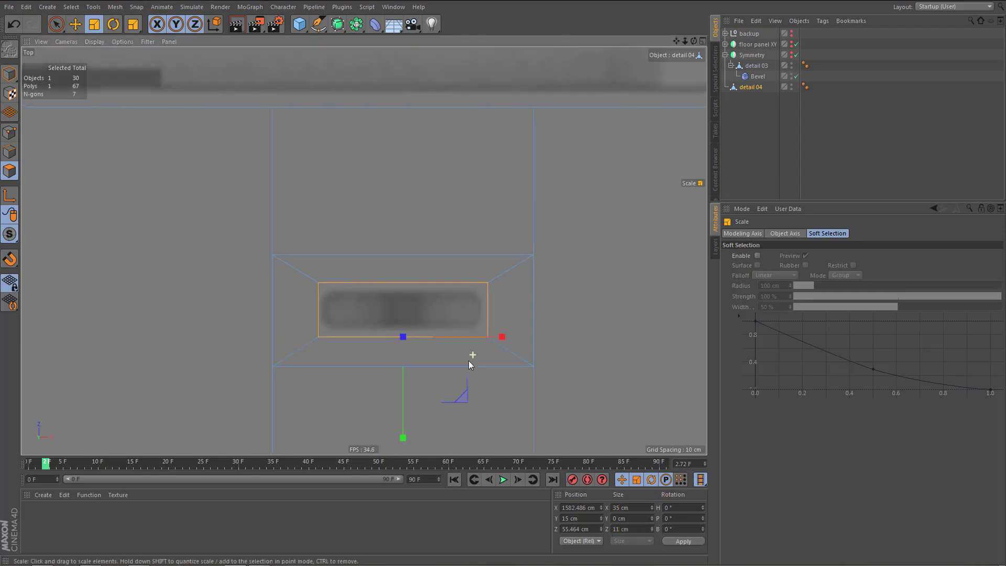
# - Resize the two inset polygons over the dark upright slot to 11 cm in X and 35 cm in Z
pyautogui.scroll(-10, 469, 361)
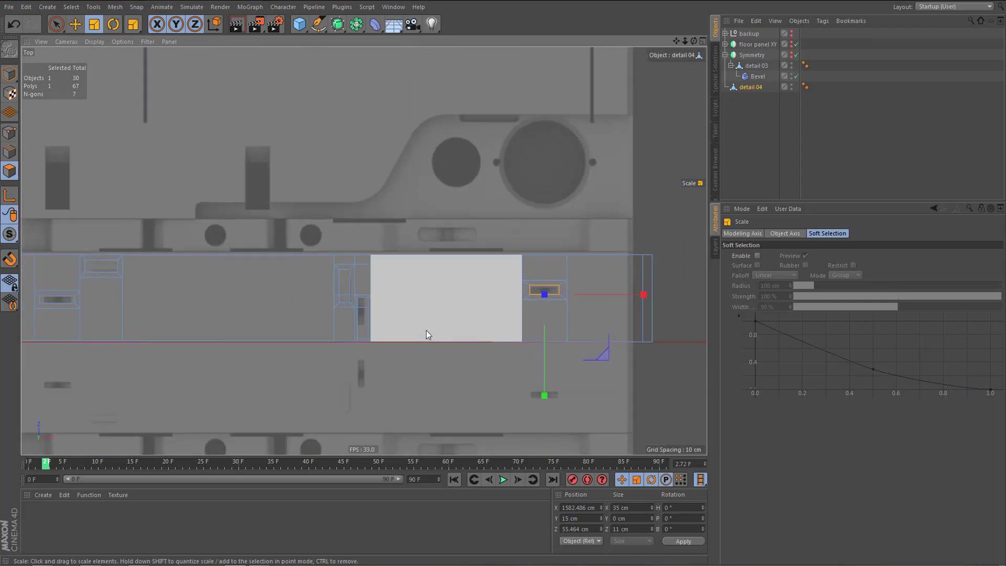
pyautogui.keyDown('alt'); pyautogui.moveTo(426, 330); pyautogui.dragTo(475, 330, button='middle'); pyautogui.keyUp('alt')
pyautogui.keyDown('alt'); pyautogui.moveTo(411, 303); pyautogui.dragTo(507, 303, button='right'); pyautogui.keyUp('alt')
pyautogui.click(417, 302)
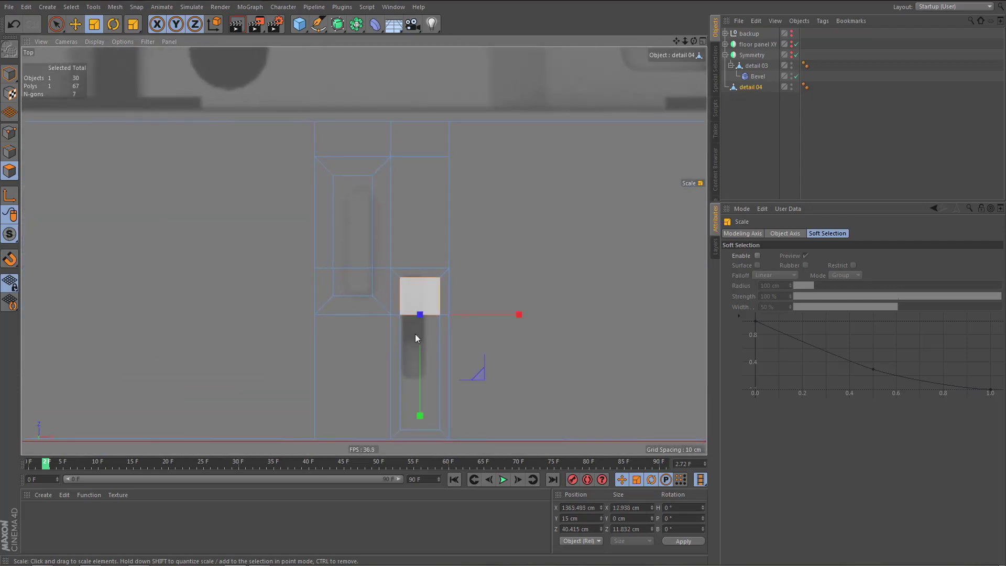
pyautogui.keyDown('shift'); pyautogui.click(413, 347); pyautogui.keyUp('shift')
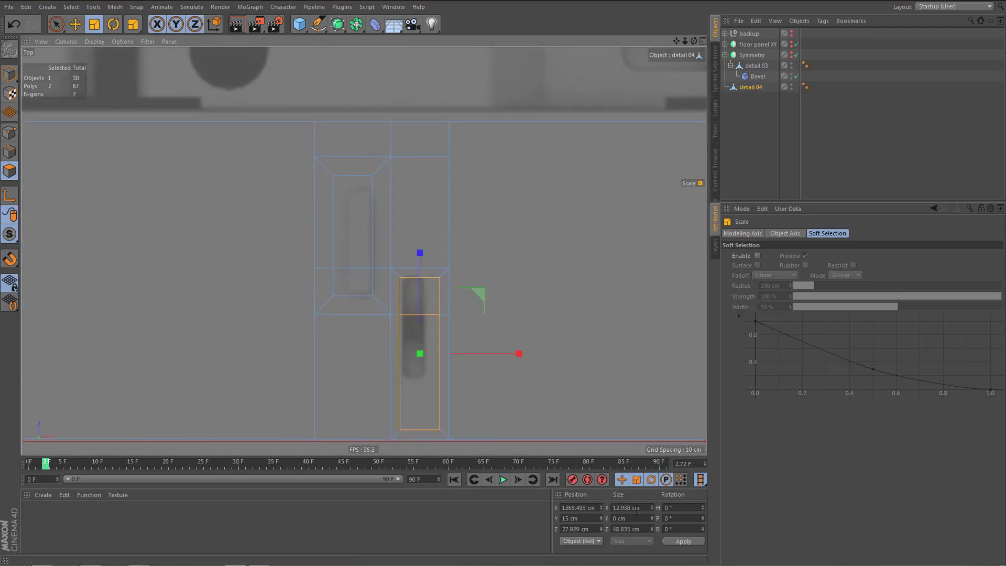
pyautogui.click(647, 506)
pyautogui.write('11')
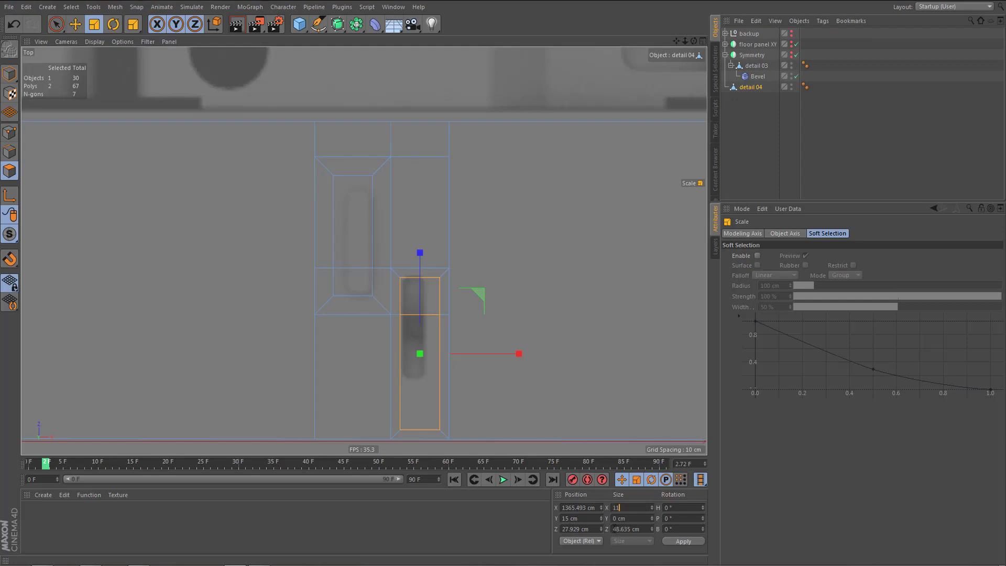
pyautogui.click(614, 529)
pyautogui.write('35')
pyautogui.click(683, 542)
# - Centre those inset polygons on the dark slot, moving them about 7.5 cm away from the centre line and about 1.6 cm toward the faint slot
pyautogui.press('e')
pyautogui.keyDown('alt'); pyautogui.moveTo(464, 373); pyautogui.dragTo(491, 353, button='middle'); pyautogui.keyUp('alt')
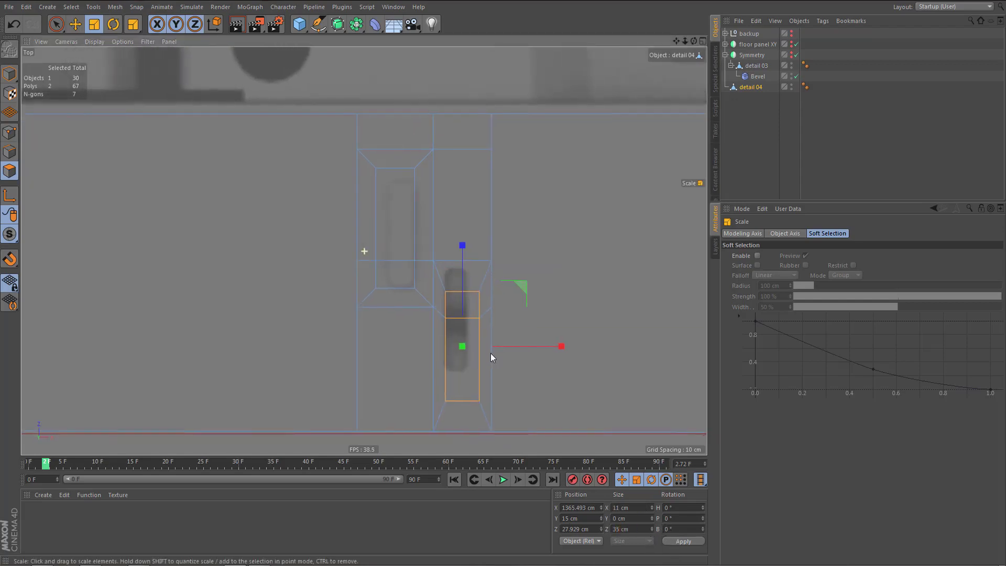
pyautogui.moveTo(464, 251); pyautogui.dragTo(457, 233)
pyautogui.keyDown('alt'); pyautogui.moveTo(461, 364); pyautogui.dragTo(486, 361, button='right'); pyautogui.keyUp('alt')
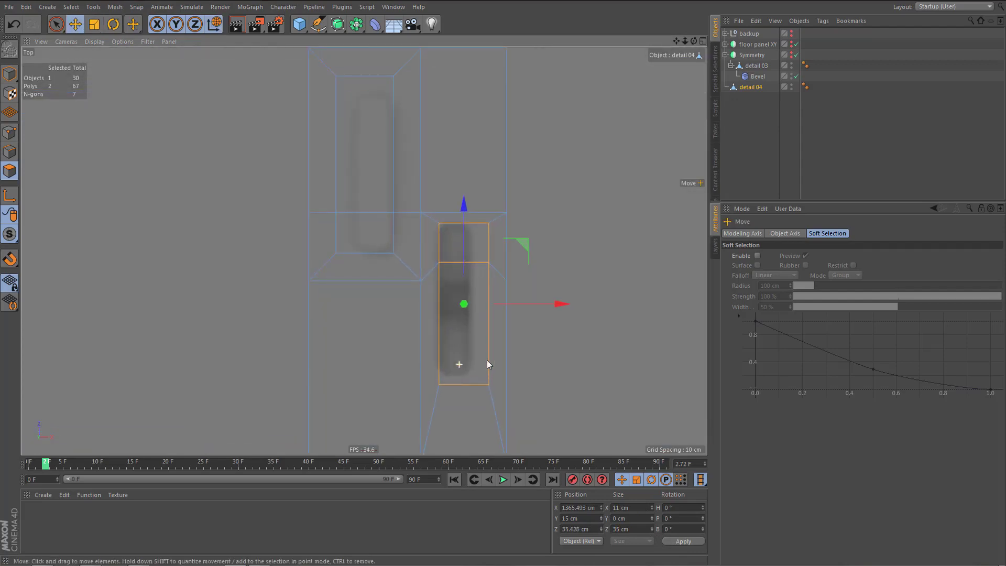
pyautogui.moveTo(562, 304); pyautogui.dragTo(556, 306)
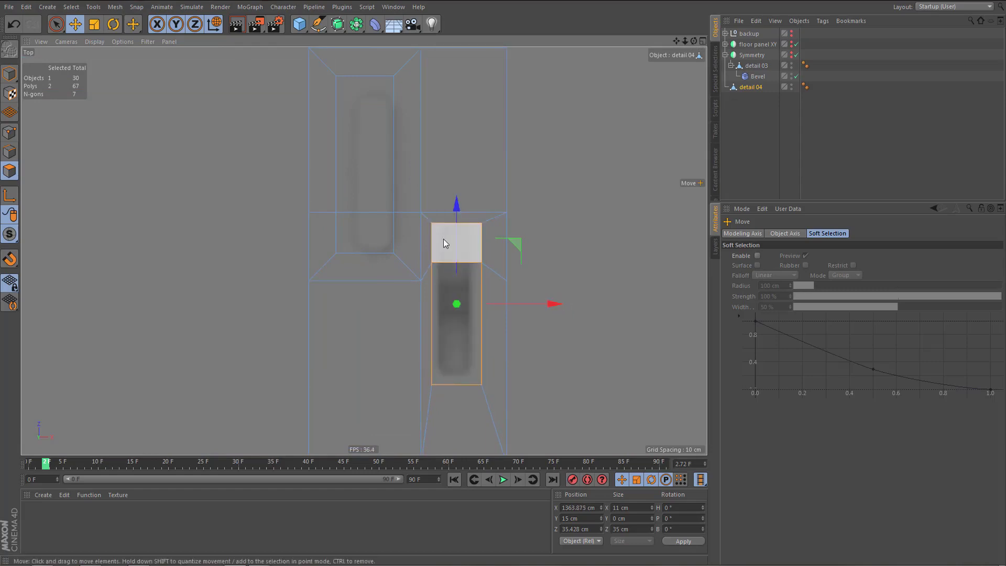
# - Move the row of five points above the dark slot about 3 cm and the slot's six inset points about 1.3 cm away from the centre line
pyautogui.press('Return')
pyautogui.press('0')
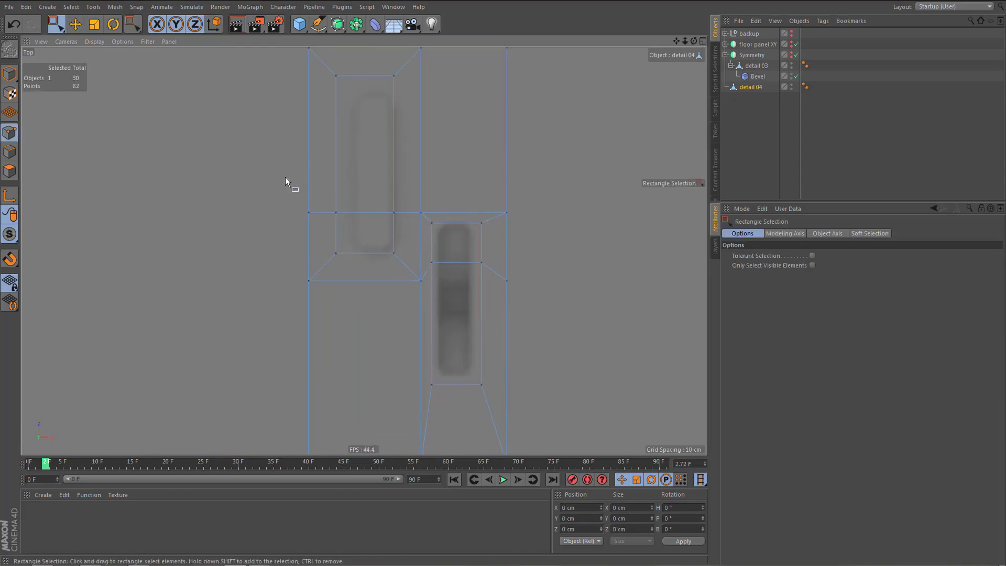
pyautogui.moveTo(291, 181); pyautogui.dragTo(566, 214)
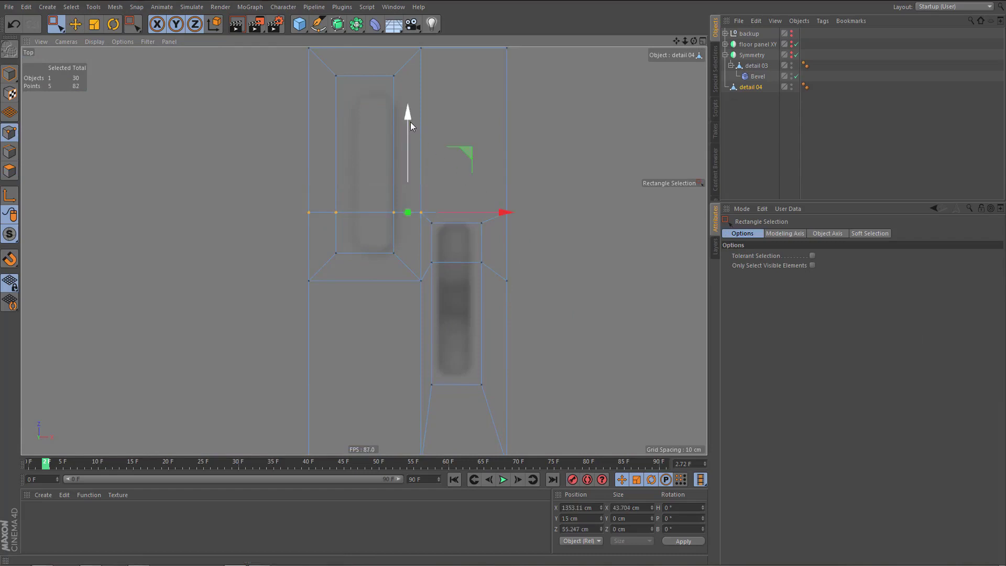
pyautogui.moveTo(409, 120); pyautogui.dragTo(411, 106)
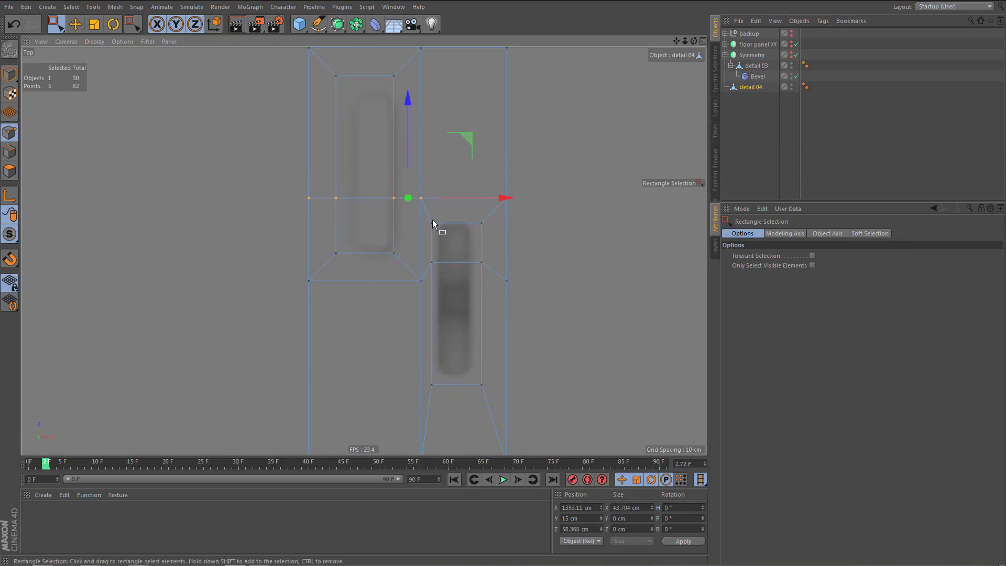
pyautogui.moveTo(461, 289); pyautogui.dragTo(489, 401)
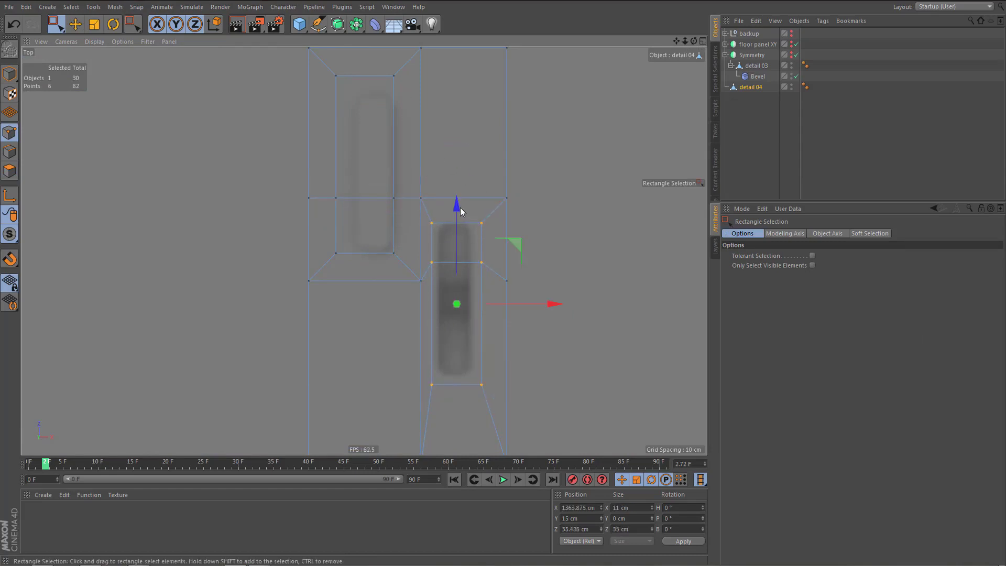
pyautogui.moveTo(459, 204); pyautogui.dragTo(461, 198)
# - Resize the faint upright slot's six inset points to 11 cm by 35 cm and move them about 1.6 cm toward the dark slot
pyautogui.keyDown('alt'); pyautogui.moveTo(430, 224); pyautogui.dragTo(498, 259, button='middle'); pyautogui.keyUp('alt')
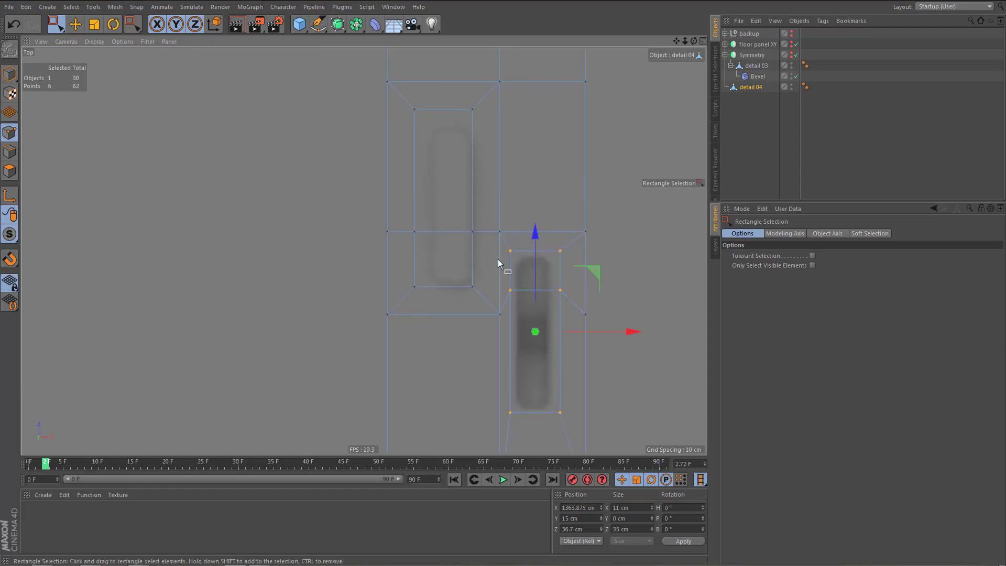
pyautogui.moveTo(455, 188); pyautogui.dragTo(487, 299)
pyautogui.click(648, 505)
pyautogui.write('11')
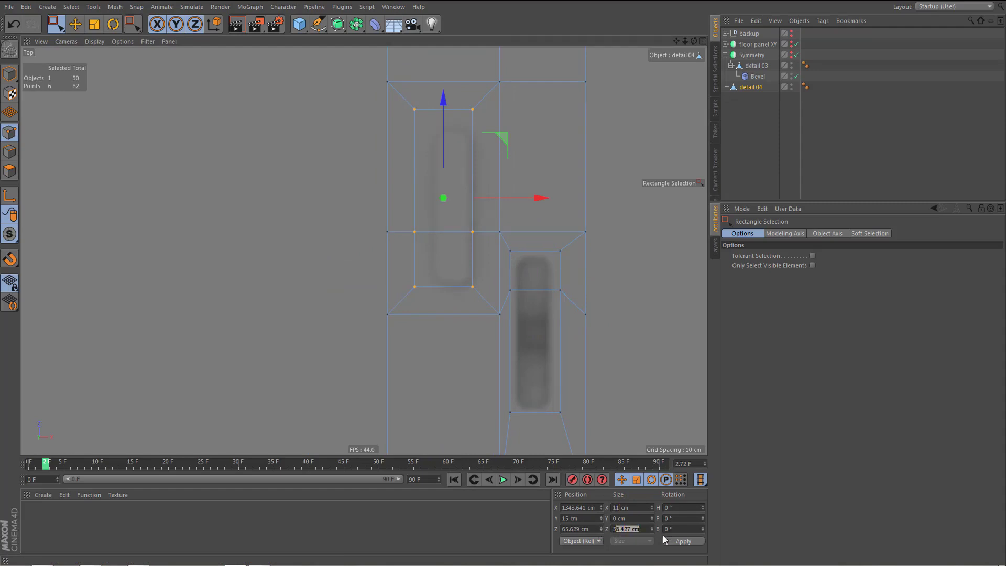
pyautogui.write('5')
pyautogui.press('Return')
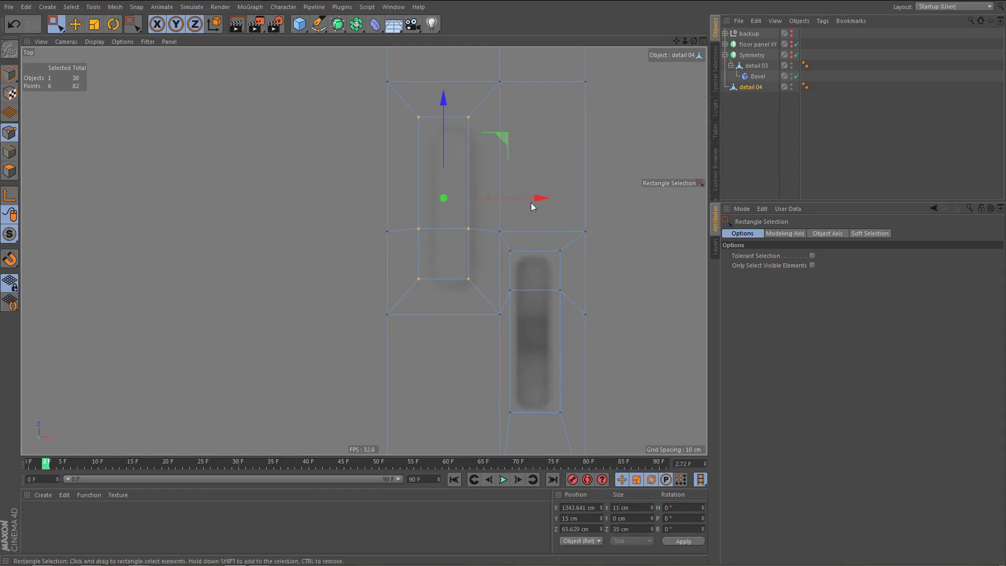
pyautogui.moveTo(531, 203); pyautogui.dragTo(542, 199)
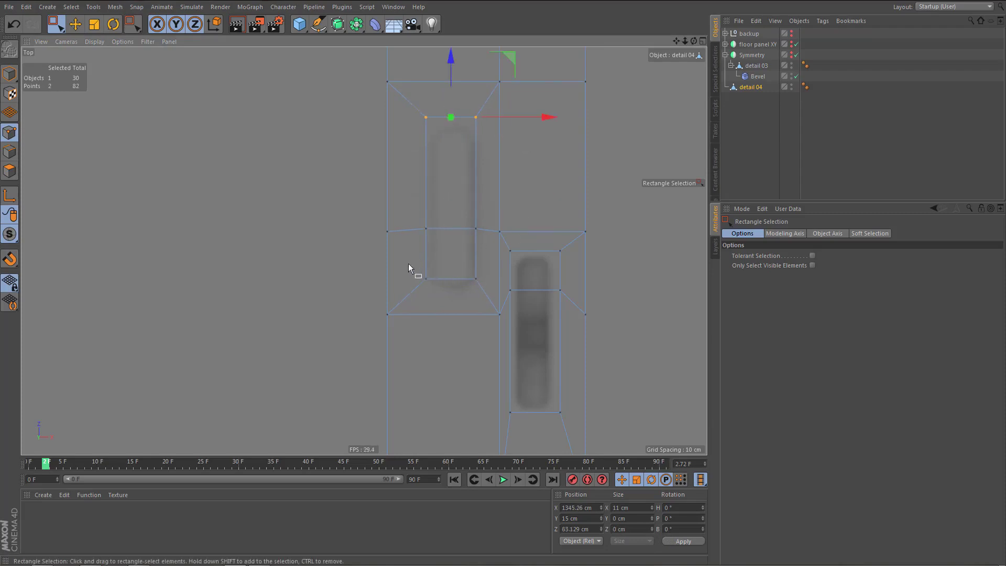
# - Move the faint slot's four corner points about 1.7 cm toward the centre line, and nudge all six inset points slightly toward the dark slot
pyautogui.keyDown('ctrl'); pyautogui.moveTo(407, 264); pyautogui.dragTo(485, 298); pyautogui.keyUp('ctrl')
pyautogui.moveTo(452, 90); pyautogui.dragTo(458, 103)
pyautogui.moveTo(548, 208); pyautogui.dragTo(549, 211)
pyautogui.hotkey('ctrl', 'z')
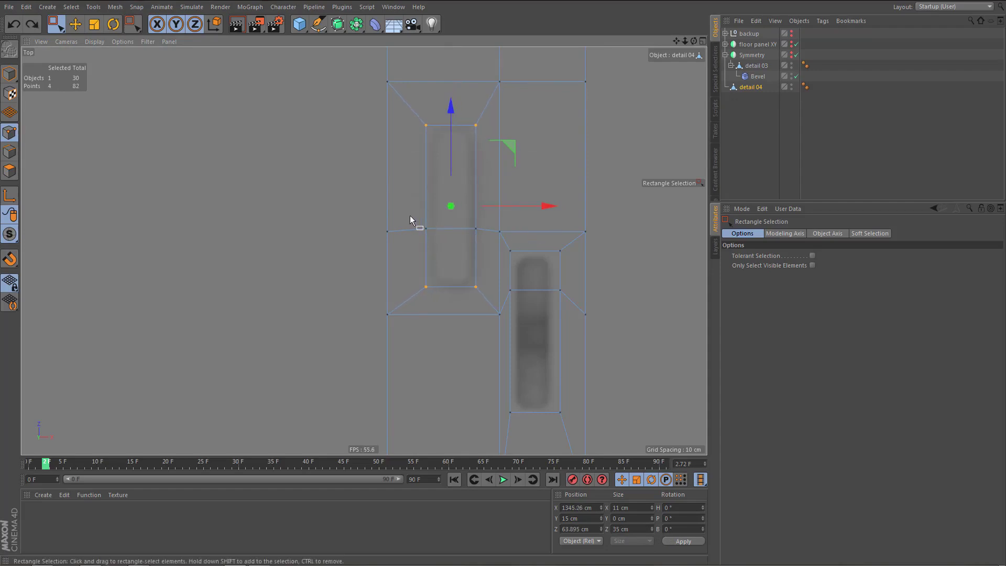
pyautogui.keyDown('shift'); pyautogui.moveTo(410, 215); pyautogui.dragTo(487, 235); pyautogui.keyUp('shift')
pyautogui.moveTo(546, 202); pyautogui.dragTo(547, 207)
# - Flatten the row of five points crossing the faint upright slot into a straight line by scaling it to 0 cm in Z
pyautogui.moveTo(368, 215); pyautogui.dragTo(635, 234)
pyautogui.press('t')
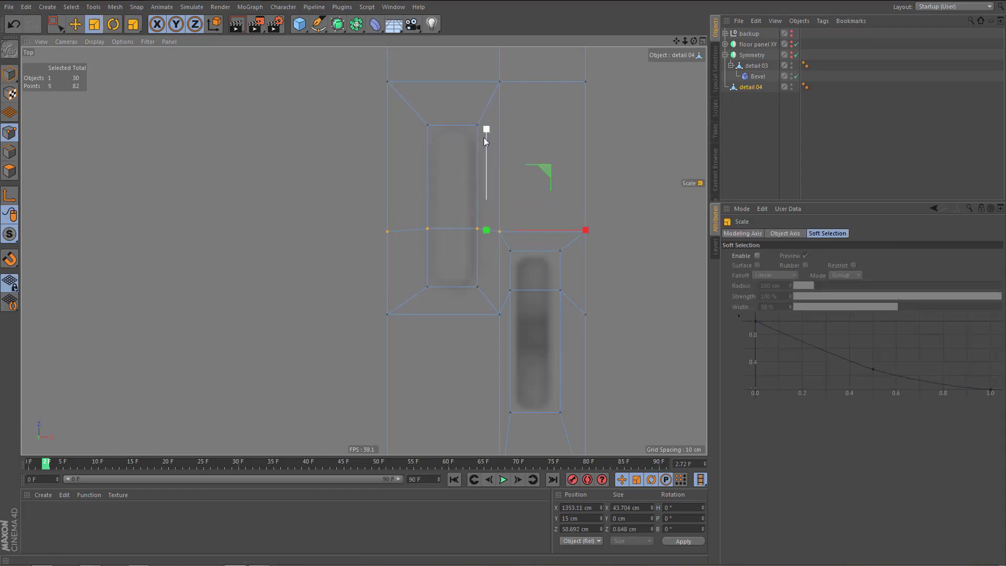
pyautogui.moveTo(492, 194); pyautogui.dragTo(480, 273)
# - Resize the faint horizontal slot's four inset points to 35 cm by 11 cm and move them about 2.3 cm in positive X
pyautogui.scroll(-5, 473, 284)
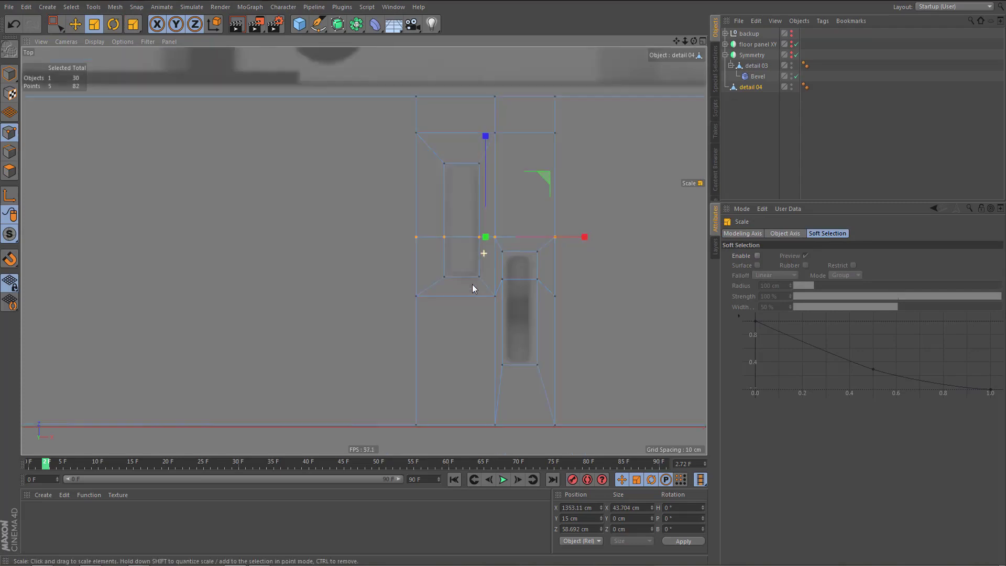
pyautogui.keyDown('alt'); pyautogui.moveTo(562, 271); pyautogui.dragTo(646, 266, button='middle'); pyautogui.keyUp('alt')
pyautogui.keyDown('alt'); pyautogui.moveTo(325, 200); pyautogui.dragTo(422, 202, button='right'); pyautogui.keyUp('alt')
pyautogui.press('space')
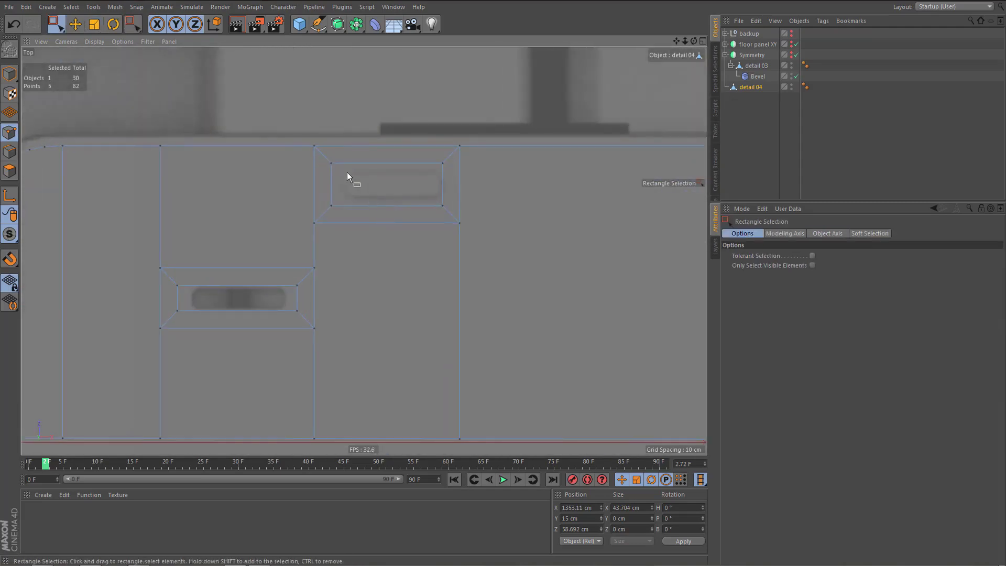
pyautogui.moveTo(324, 155); pyautogui.dragTo(449, 220)
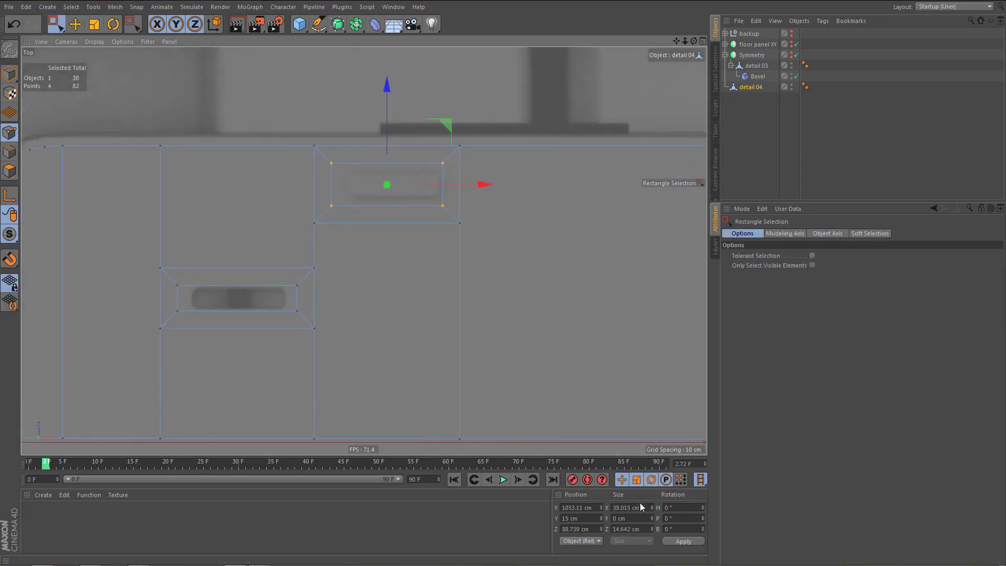
pyautogui.click(616, 508)
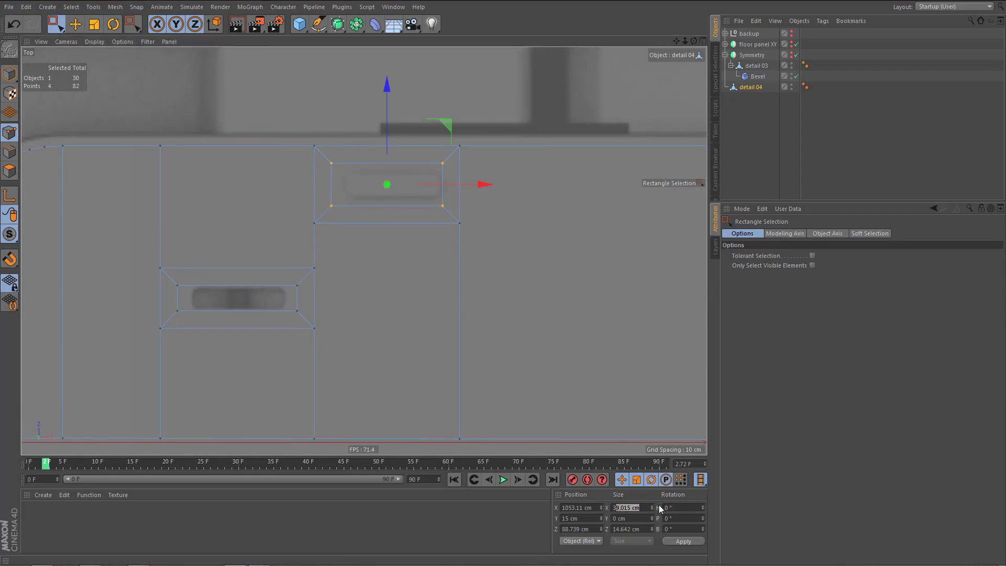
pyautogui.write('11')
pyautogui.click(684, 542)
pyautogui.scroll(3, 393, 186)
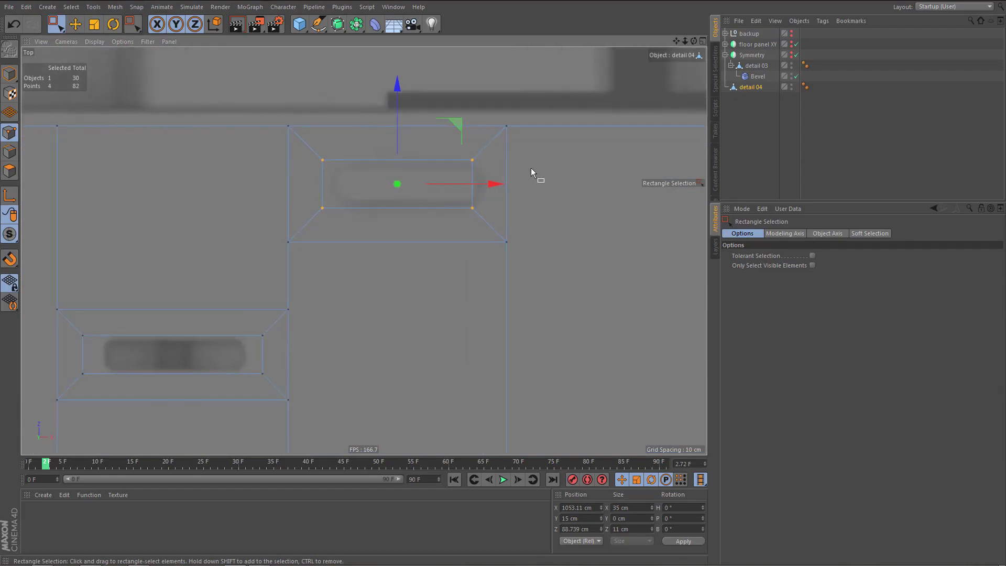
pyautogui.moveTo(499, 184); pyautogui.dragTo(508, 183)
# - Try to resize the dark horizontal slot's four inset points to 35 cm in X and 11 cm in Z
pyautogui.moveTo(332, 288); pyautogui.dragTo(505, 167, button='middle')
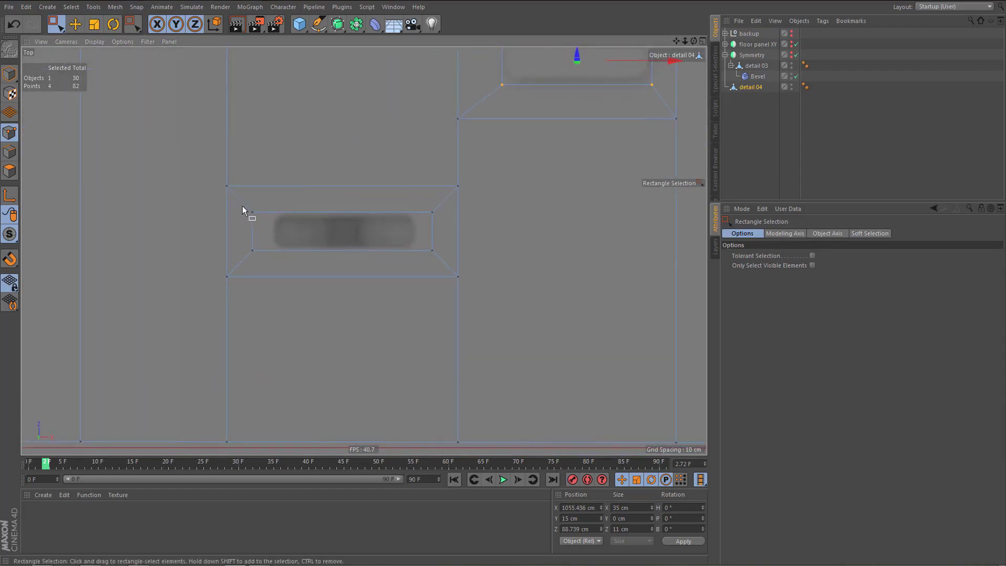
pyautogui.moveTo(243, 205); pyautogui.dragTo(444, 262)
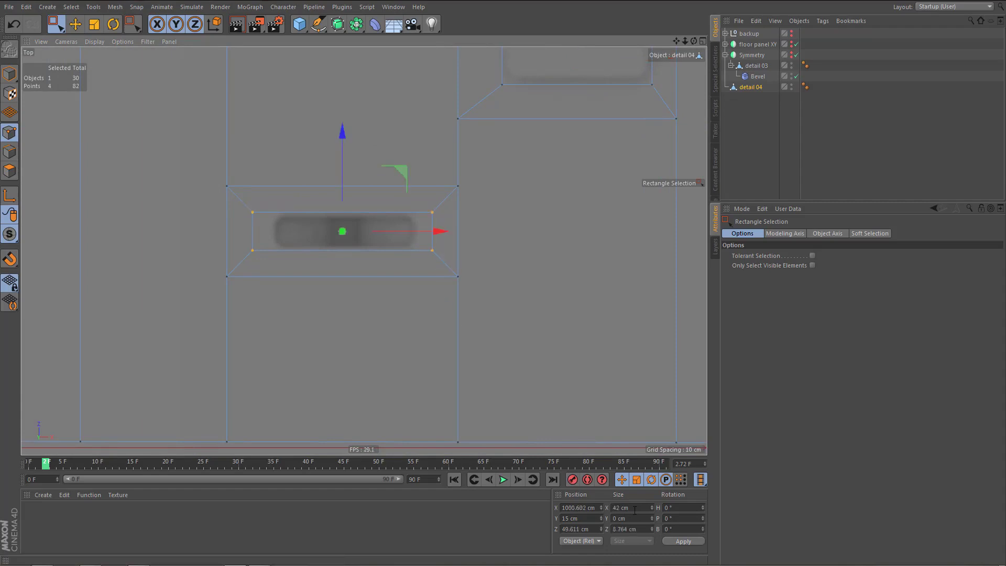
pyautogui.click(639, 507)
pyautogui.write('35')
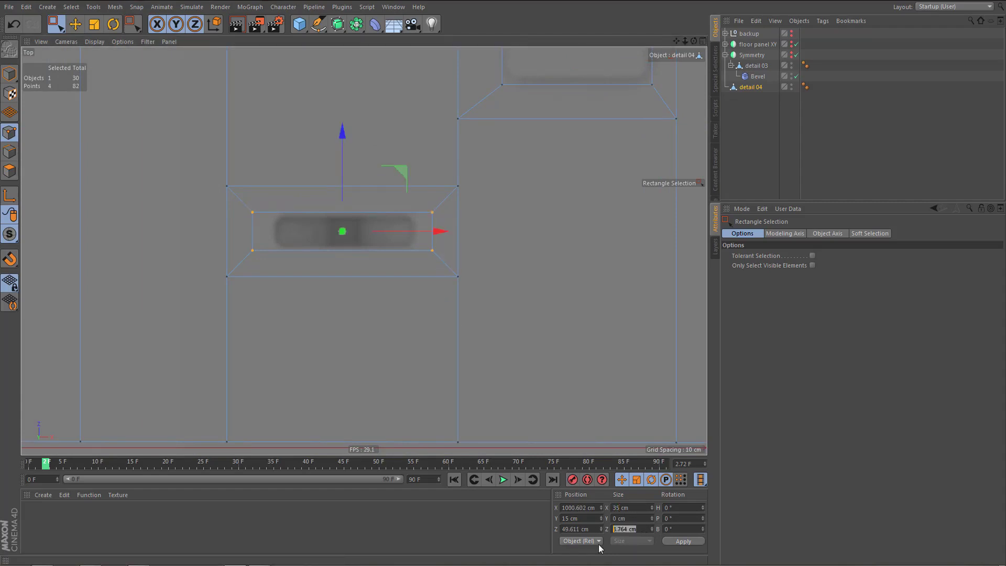
pyautogui.write('11')
pyautogui.scroll(-5, 368, 244)
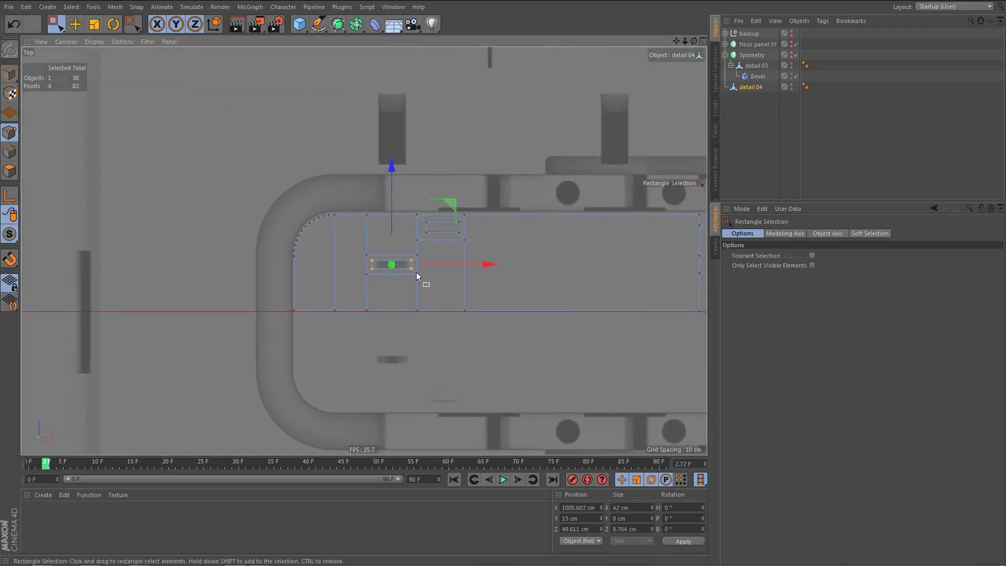
pyautogui.keyDown('alt'); pyautogui.moveTo(409, 253); pyautogui.dragTo(291, 262, button='middle'); pyautogui.keyUp('alt')
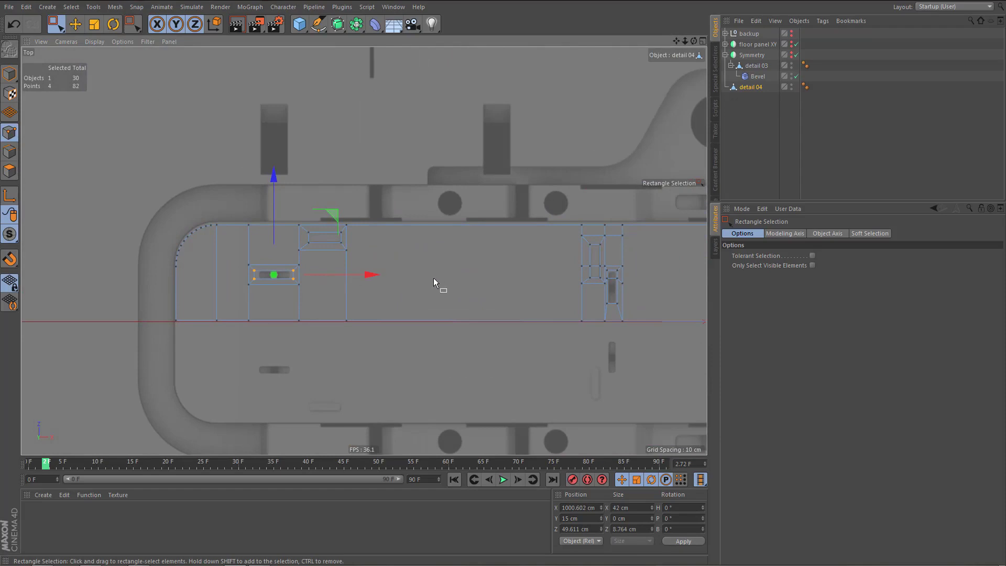
pyautogui.keyDown('alt'); pyautogui.moveTo(436, 278); pyautogui.dragTo(443, 278, button='right'); pyautogui.keyUp('alt')
pyautogui.scroll(1, 435, 275)
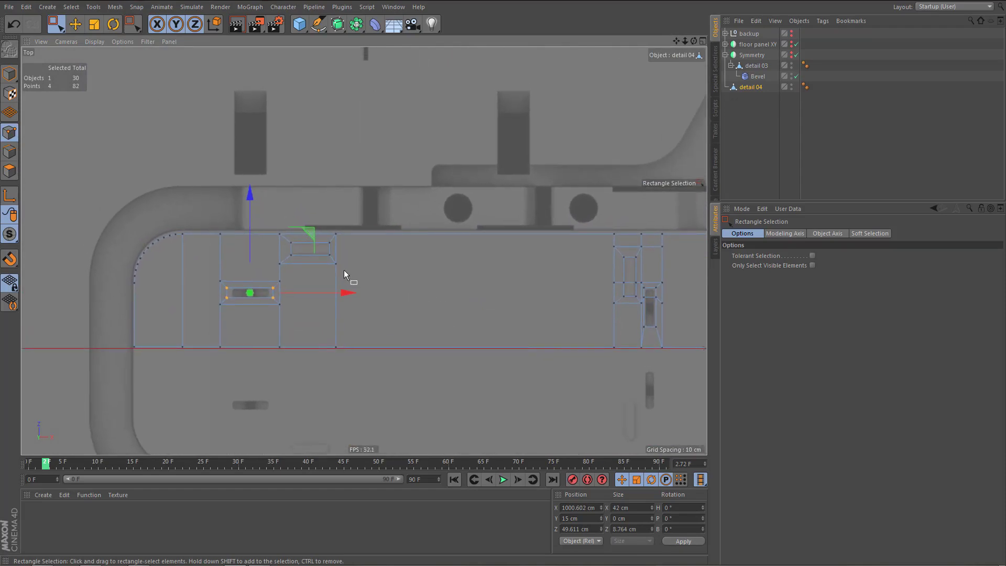
pyautogui.keyDown('alt'); pyautogui.moveTo(344, 270); pyautogui.dragTo(347, 290, button='middle'); pyautogui.keyUp('alt')
pyautogui.moveTo(339, 278)
pyautogui.keyDown('alt'); pyautogui.mouseDown(button='right')
pyautogui.moveTo(369, 281)
pyautogui.moveTo(338, 288)
pyautogui.mouseUp(button='right'); pyautogui.keyUp('alt')
pyautogui.keyDown('alt'); pyautogui.moveTo(413, 297); pyautogui.dragTo(398, 298, button='middle'); pyautogui.keyUp('alt')
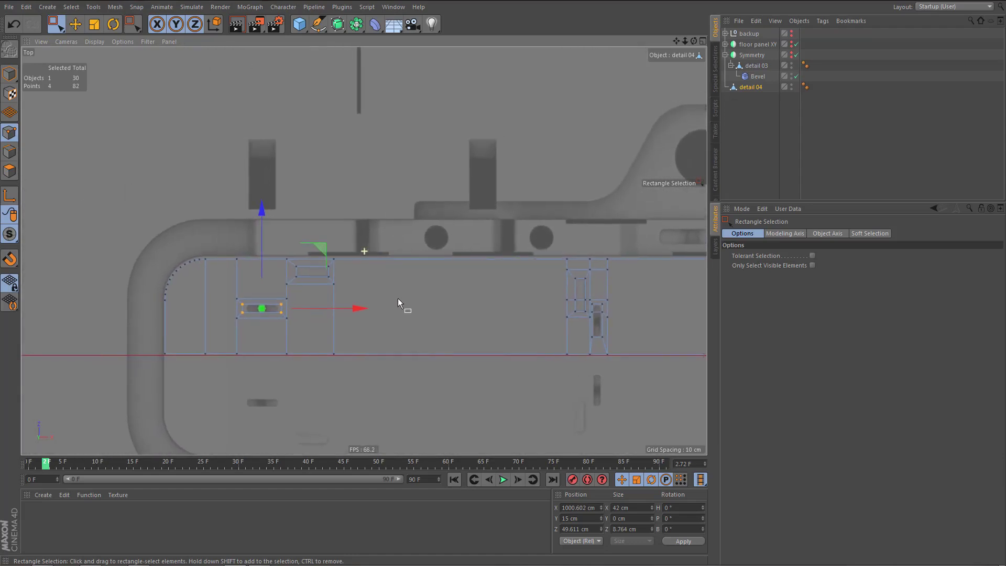
pyautogui.scroll(5, 156, 291)
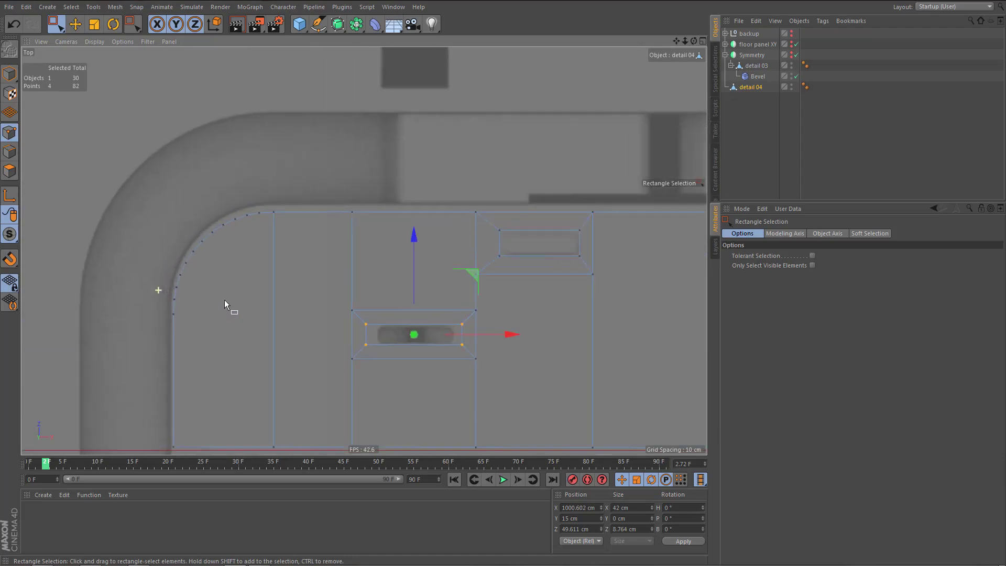
pyautogui.press('k')
pyautogui.press('k')
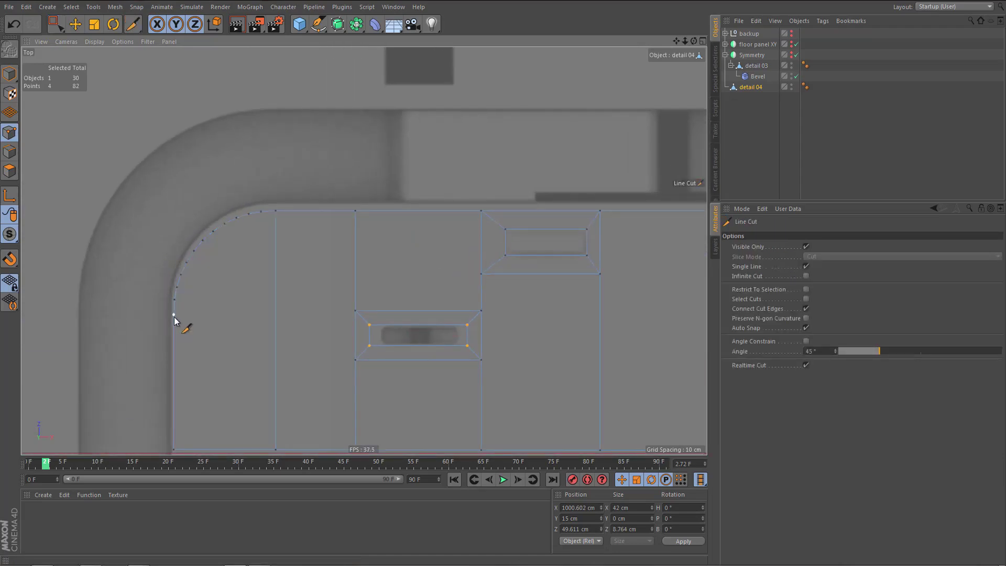
pyautogui.click(174, 316)
pyautogui.click(308, 315)
pyautogui.click(356, 311)
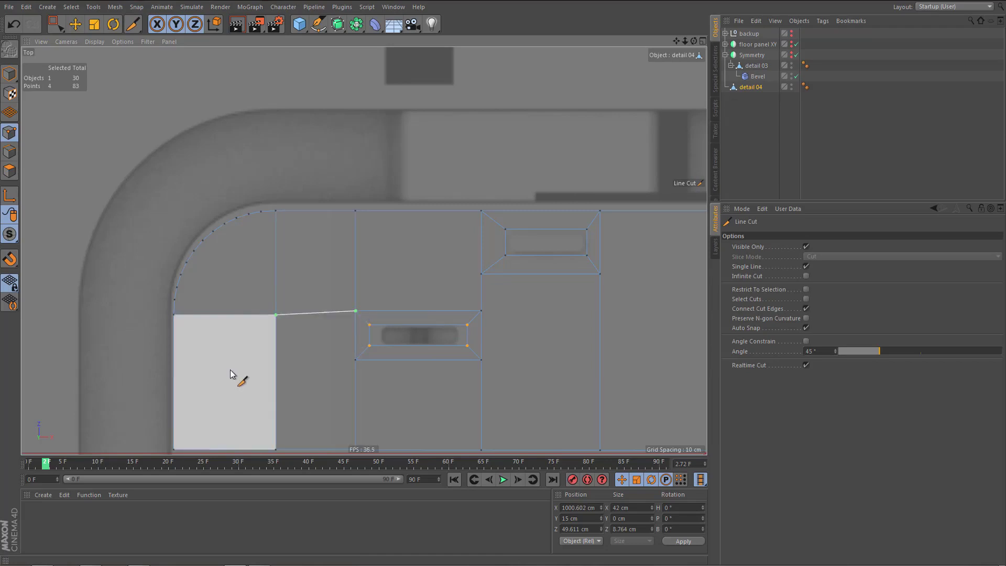
pyautogui.hotkey('ctrl', 'z')
pyautogui.hotkey('ctrl', 'z')
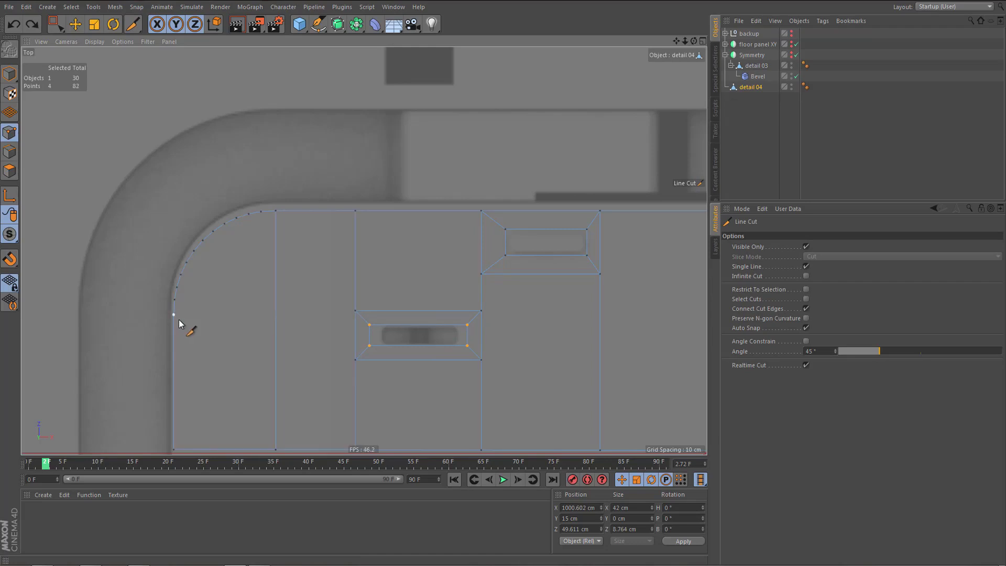
# - Line-cut from the two lowest points of the rounded corner, through the nearest vertical edge, to the dark horizontal slot's two near outer corners
pyautogui.moveTo(178, 318); pyautogui.dragTo(277, 363)
pyautogui.moveTo(358, 360); pyautogui.dragTo(276, 362)
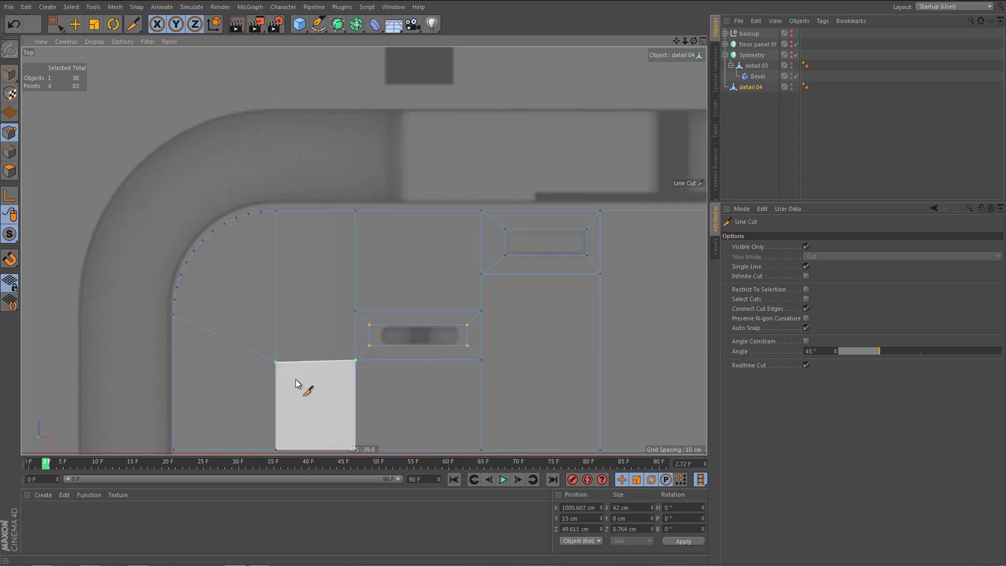
pyautogui.keyDown('alt'); pyautogui.moveTo(321, 374); pyautogui.dragTo(313, 394, button='middle'); pyautogui.keyUp('alt')
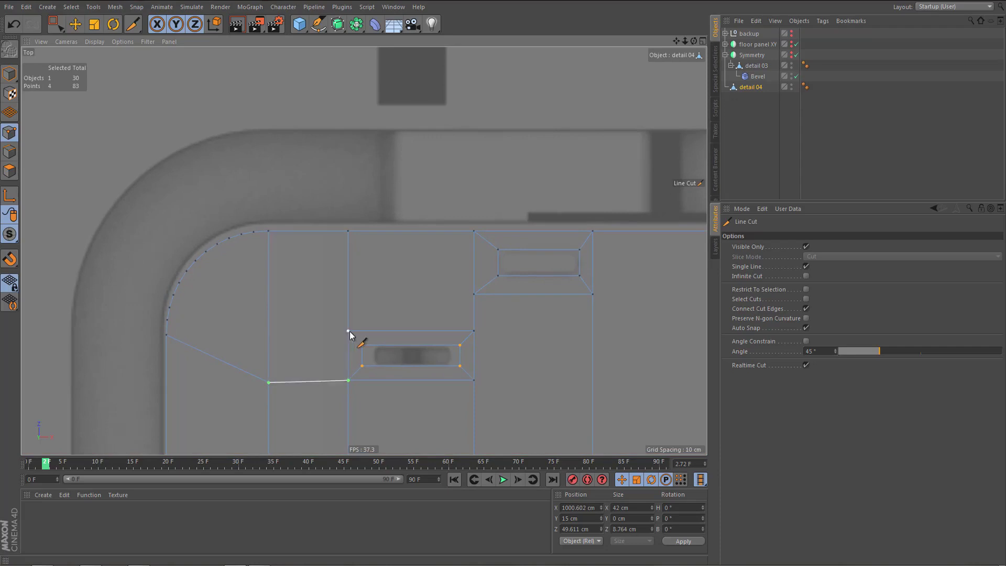
pyautogui.moveTo(348, 331); pyautogui.dragTo(250, 338)
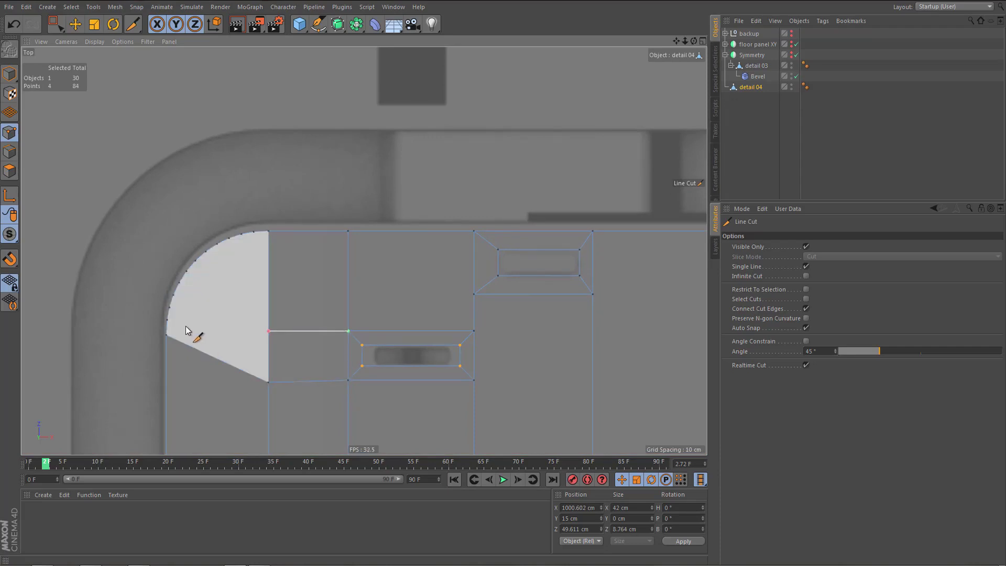
pyautogui.moveTo(167, 320); pyautogui.dragTo(266, 334)
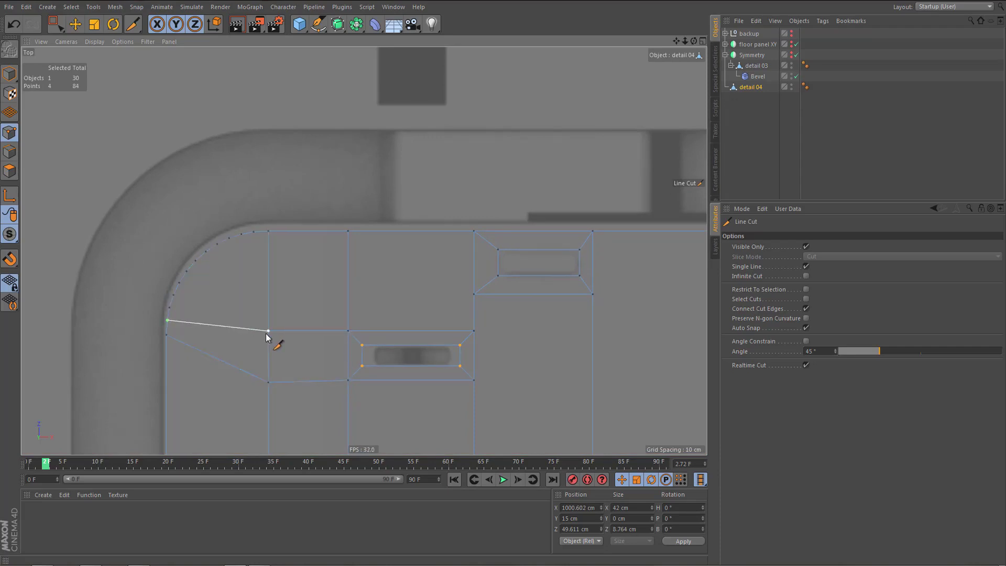
# - Line-cut from the faint horizontal slot's lower outer corner to the vertical edge beside the rounded corner, and on to the third arc point
pyautogui.moveTo(292, 378); pyautogui.dragTo(281, 382, button='middle')
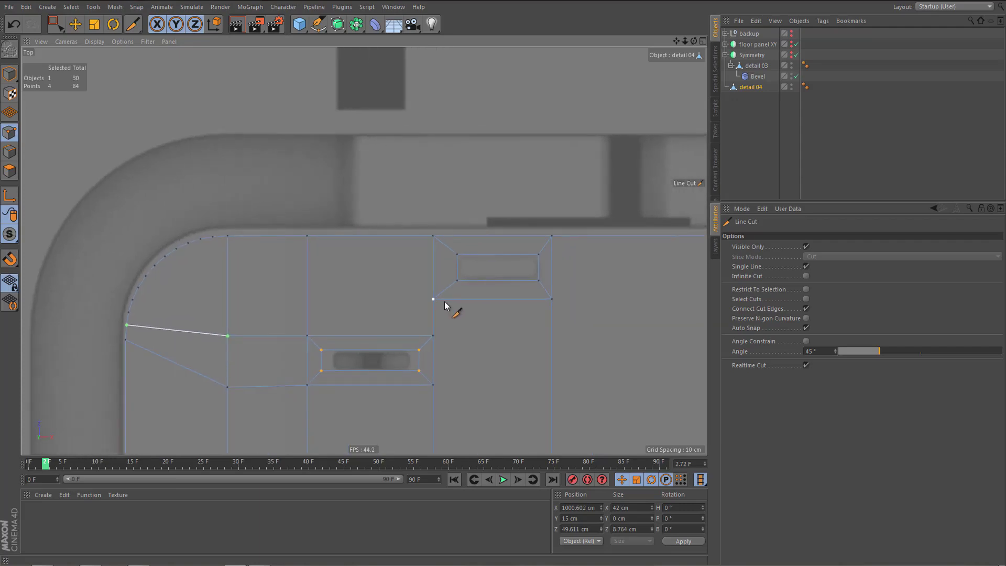
pyautogui.moveTo(433, 301); pyautogui.dragTo(218, 306)
pyautogui.moveTo(129, 313); pyautogui.dragTo(226, 303)
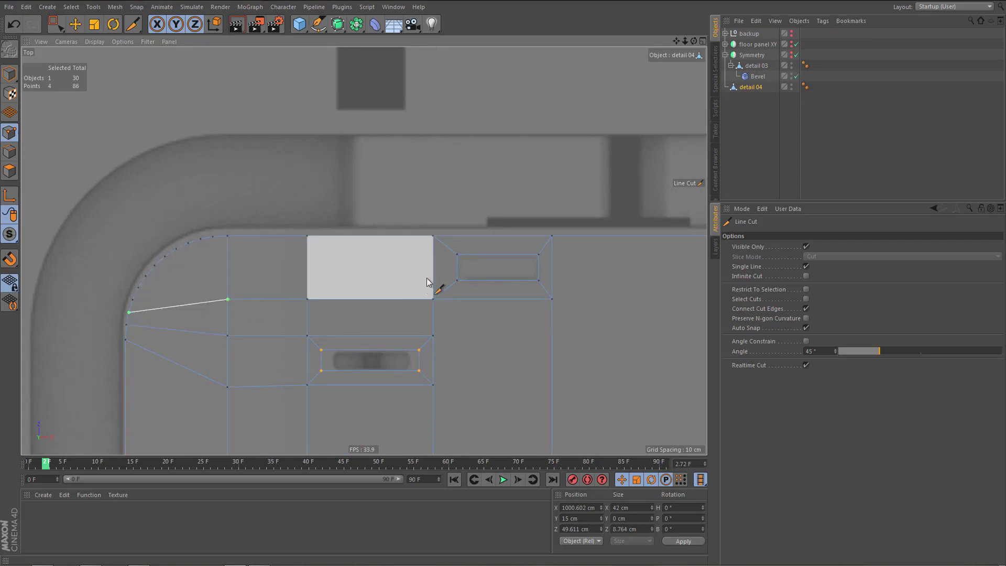
# - Fan four line cuts from every second remaining point of the rounded corner to the junction level with the faint horizontal slot's lower edge
pyautogui.keyDown('alt'); pyautogui.moveTo(308, 359); pyautogui.dragTo(336, 372, button='middle'); pyautogui.keyUp('alt')
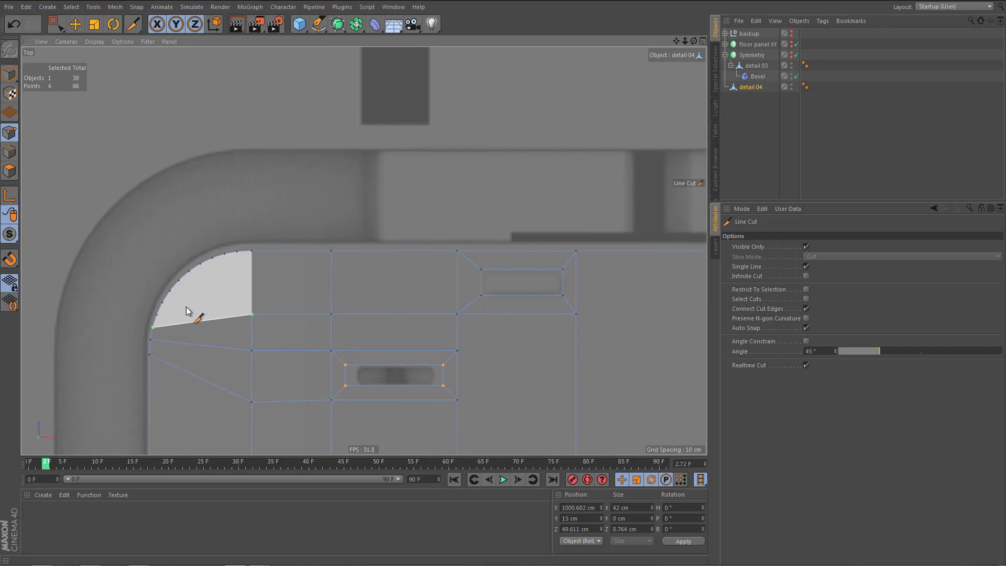
pyautogui.scroll(3, 187, 310)
pyautogui.click(150, 300)
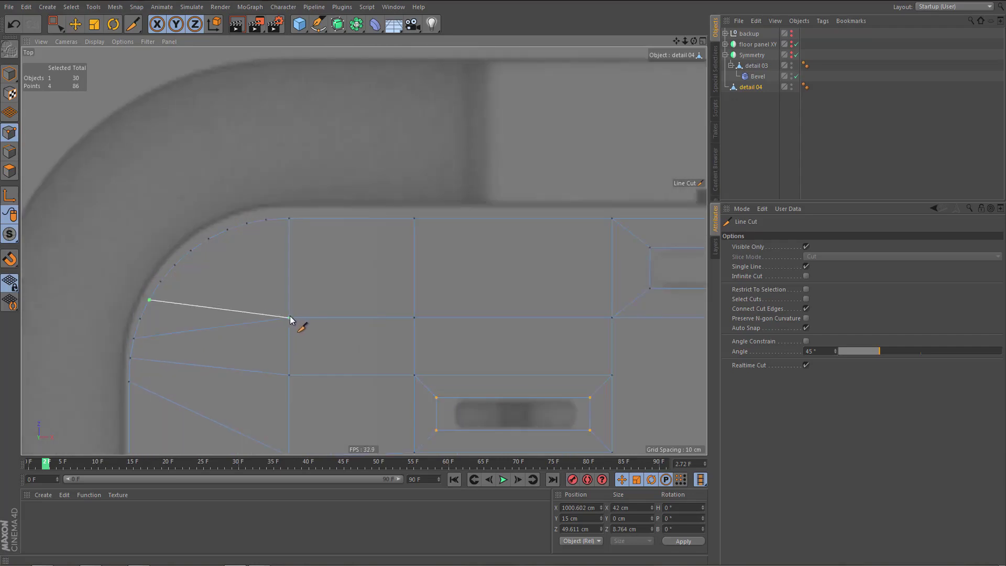
pyautogui.click(290, 318)
pyautogui.click(175, 266)
pyautogui.click(289, 318)
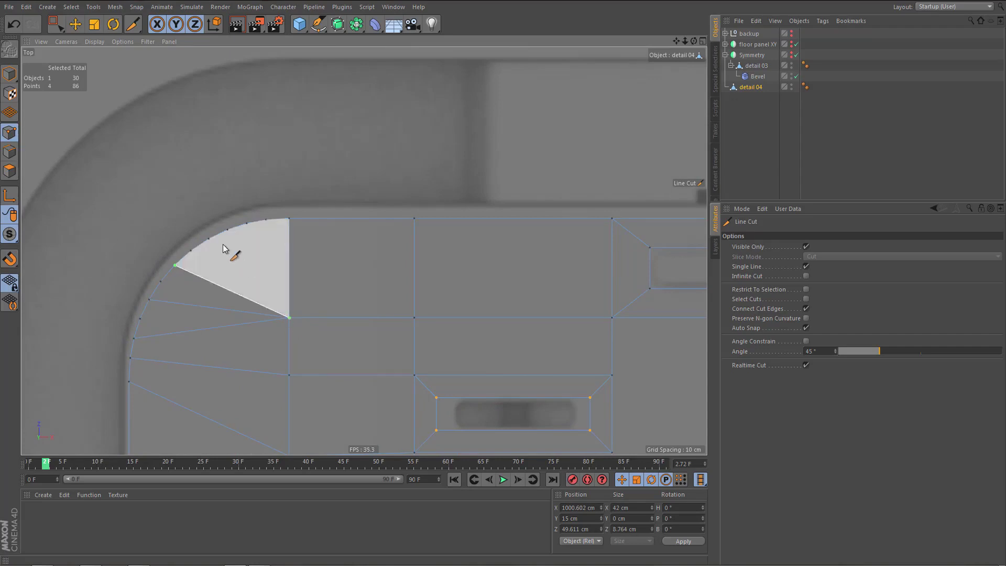
pyautogui.click(209, 239)
pyautogui.click(290, 318)
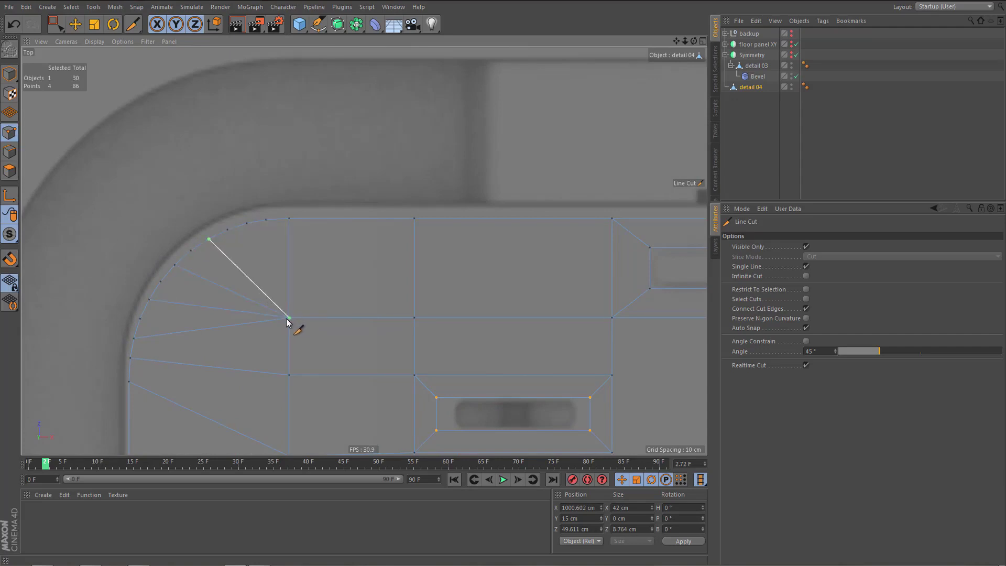
pyautogui.click(247, 224)
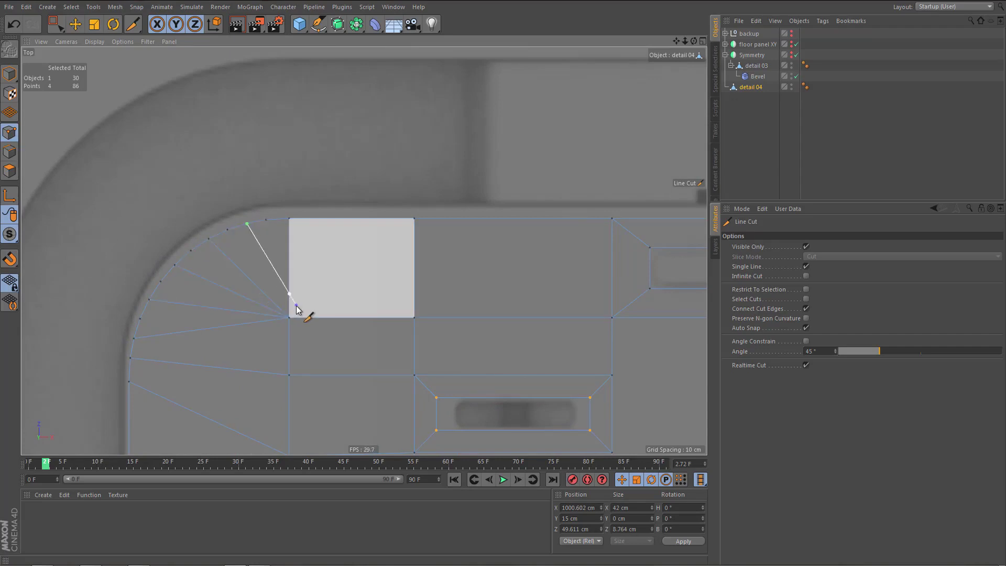
pyautogui.click(289, 318)
pyautogui.scroll(-2, 312, 306)
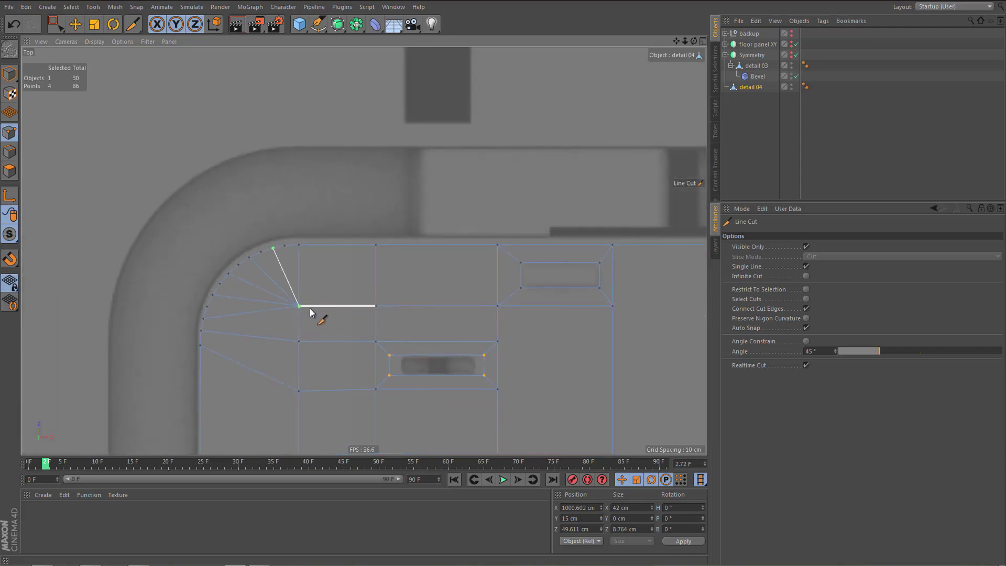
pyautogui.press('e')
# - Line-cut from the faint horizontal slot's far lower outer corner across the large empty polygon to the faint upright slot's upper outer corner
pyautogui.keyDown('alt'); pyautogui.moveTo(308, 327); pyautogui.dragTo(253, 263, button='middle'); pyautogui.keyUp('alt')
pyautogui.keyDown('alt'); pyautogui.moveTo(256, 276); pyautogui.dragTo(233, 312, button='right'); pyautogui.keyUp('alt')
pyautogui.keyDown('alt'); pyautogui.moveTo(234, 313); pyautogui.dragTo(139, 294, button='middle'); pyautogui.keyUp('alt')
pyautogui.keyDown('alt'); pyautogui.moveTo(307, 318); pyautogui.dragTo(198, 330, button='middle'); pyautogui.keyUp('alt')
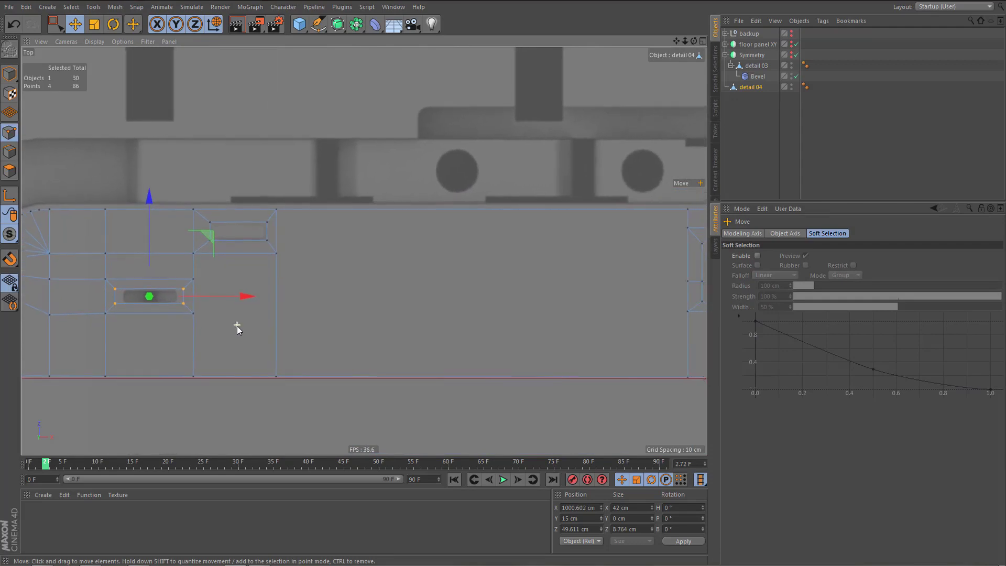
pyautogui.scroll(-1, 235, 330)
pyautogui.keyDown('alt'); pyautogui.moveTo(286, 328); pyautogui.dragTo(257, 326, button='middle'); pyautogui.keyUp('alt')
pyautogui.press('k')
pyautogui.press('k')
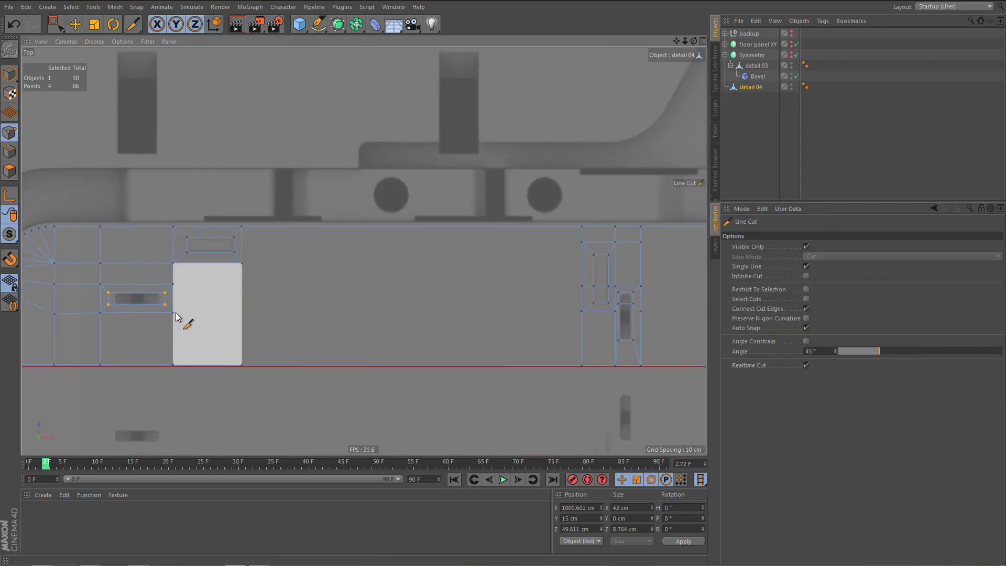
pyautogui.click(242, 263)
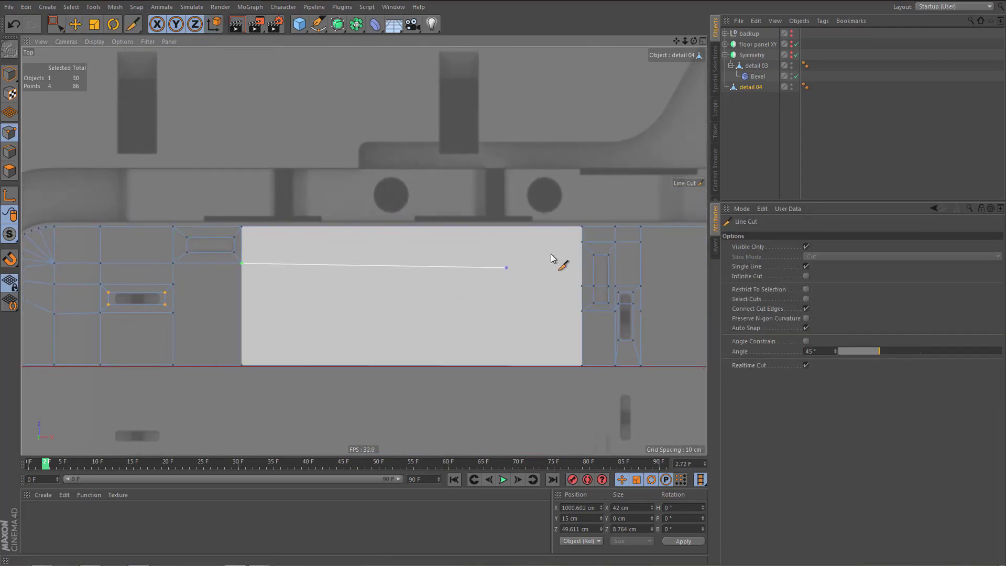
pyautogui.click(582, 242)
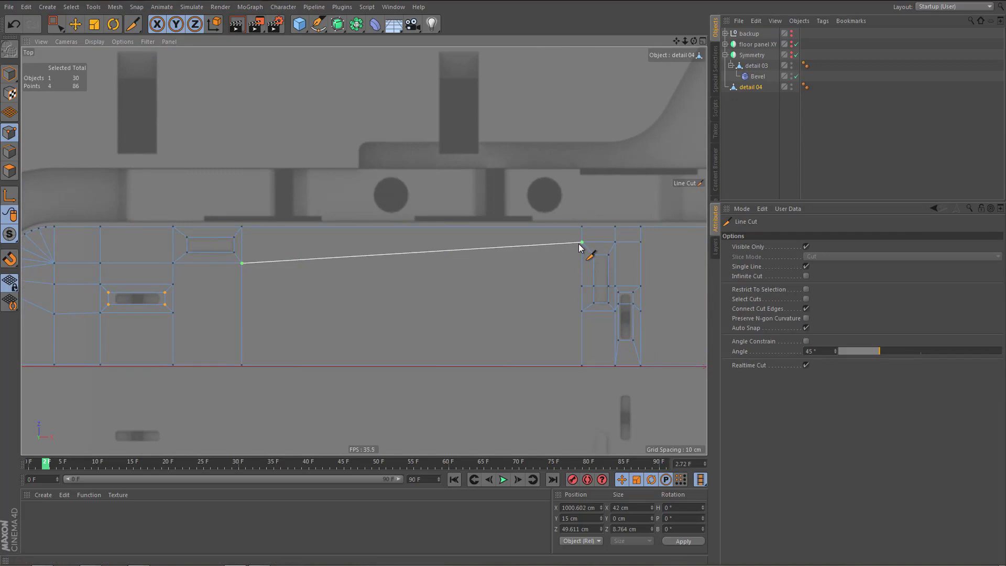
# - Line-cut from the near dark horizontal slot's two far outer corners across the large empty polygon to the vertical edge beside the faint upright slot
pyautogui.click(174, 285)
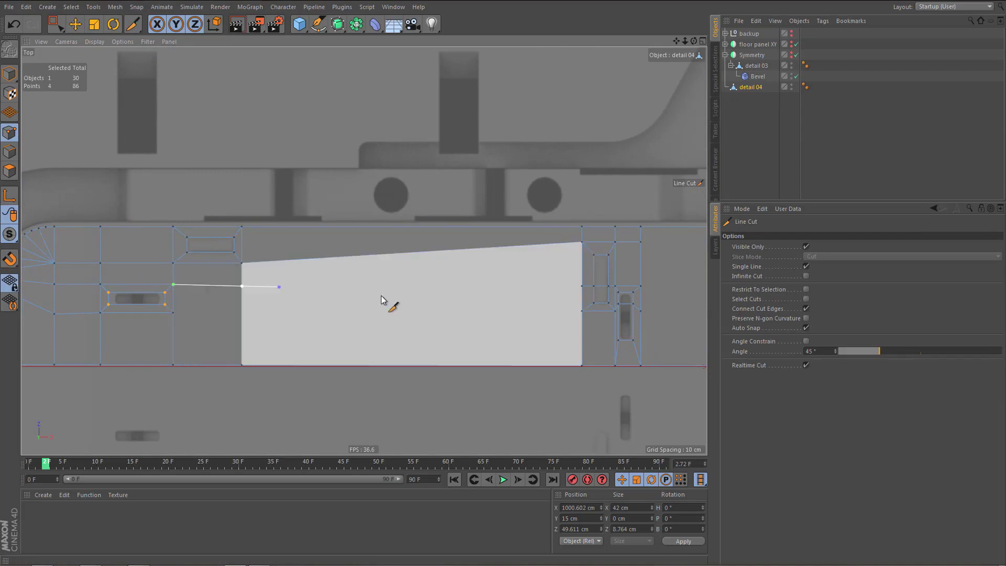
pyautogui.click(582, 286)
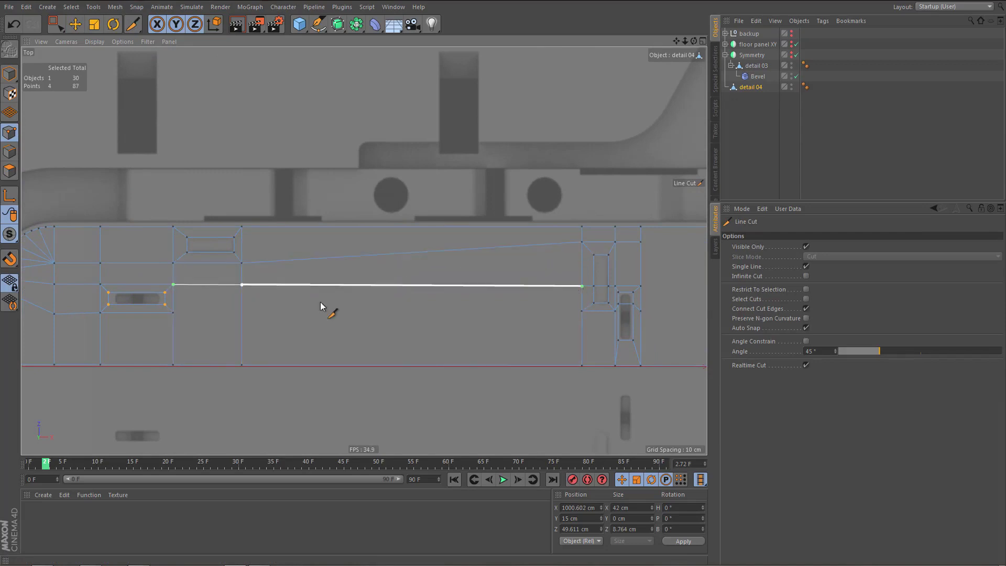
pyautogui.click(173, 313)
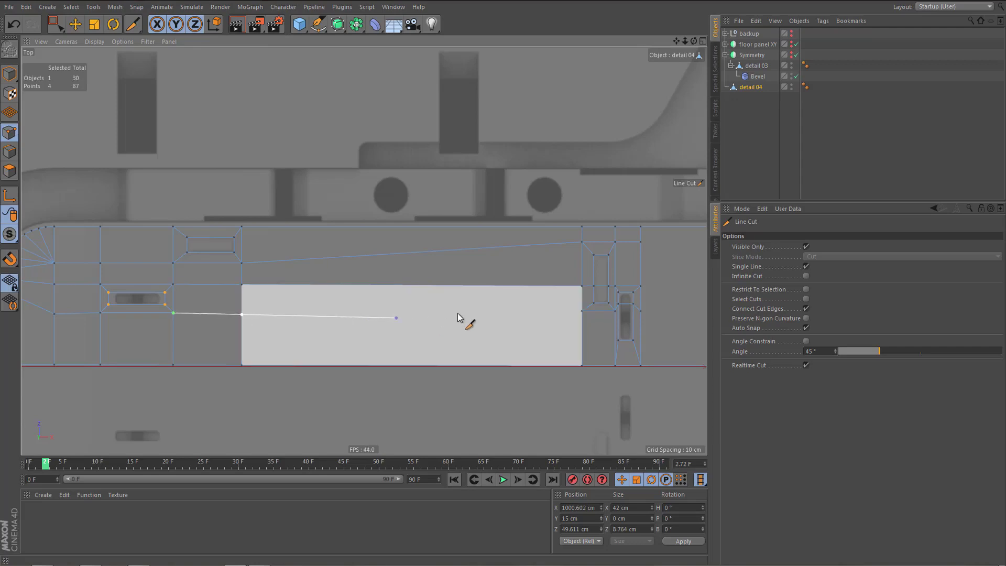
pyautogui.click(583, 312)
# - Line-cut from the upper two points on the vertical edge past the dark upright slot to the far dark horizontal slot's two near outer corners
pyautogui.moveTo(438, 366); pyautogui.dragTo(271, 352, button='middle')
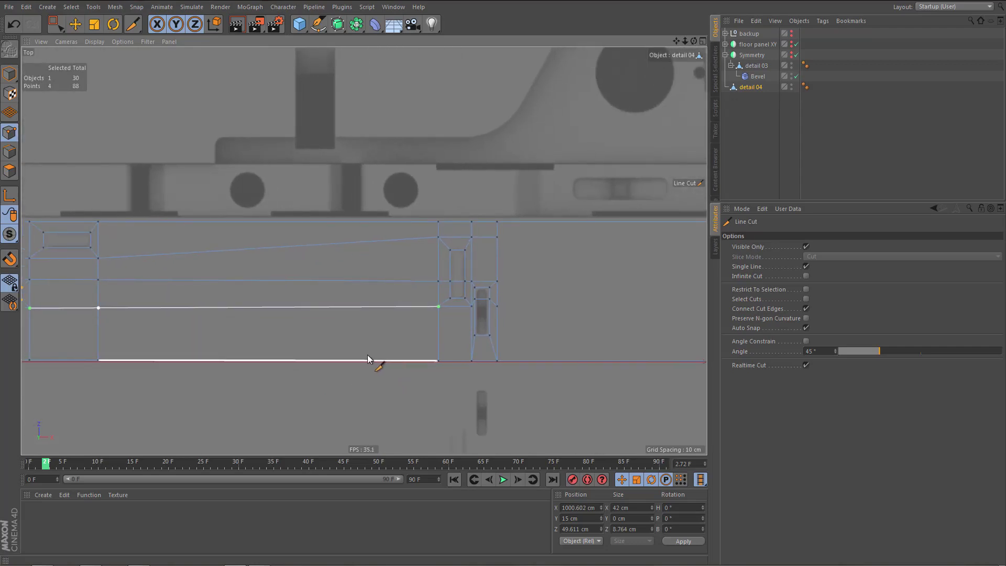
pyautogui.keyDown('alt'); pyautogui.moveTo(368, 360); pyautogui.dragTo(286, 381, button='middle'); pyautogui.keyUp('alt')
pyautogui.keyDown('alt'); pyautogui.moveTo(353, 338); pyautogui.dragTo(222, 355, button='middle'); pyautogui.keyUp('alt')
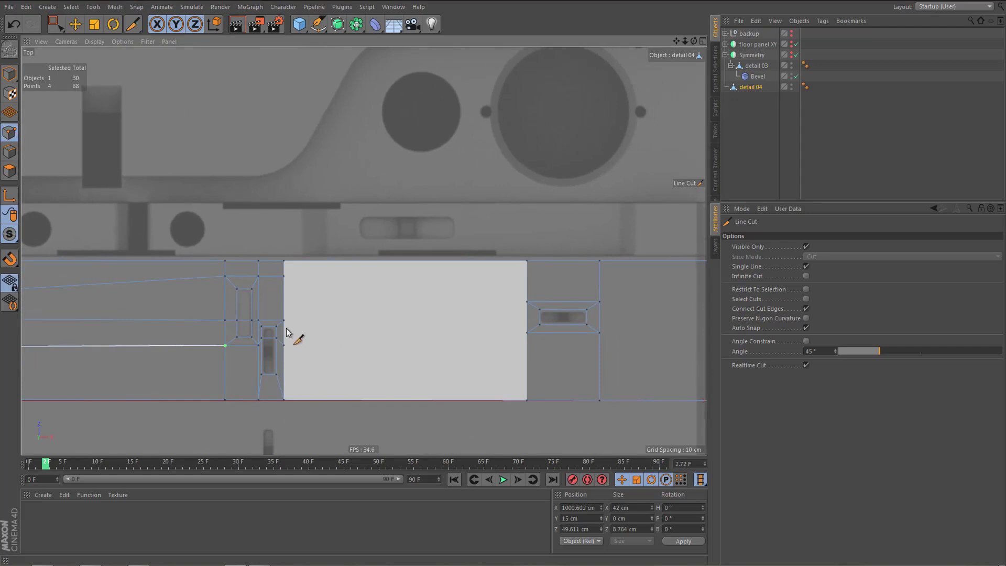
pyautogui.moveTo(287, 332)
pyautogui.mouseDown(button='middle')
pyautogui.moveTo(303, 353)
pyautogui.moveTo(281, 343)
pyautogui.mouseUp(button='middle')
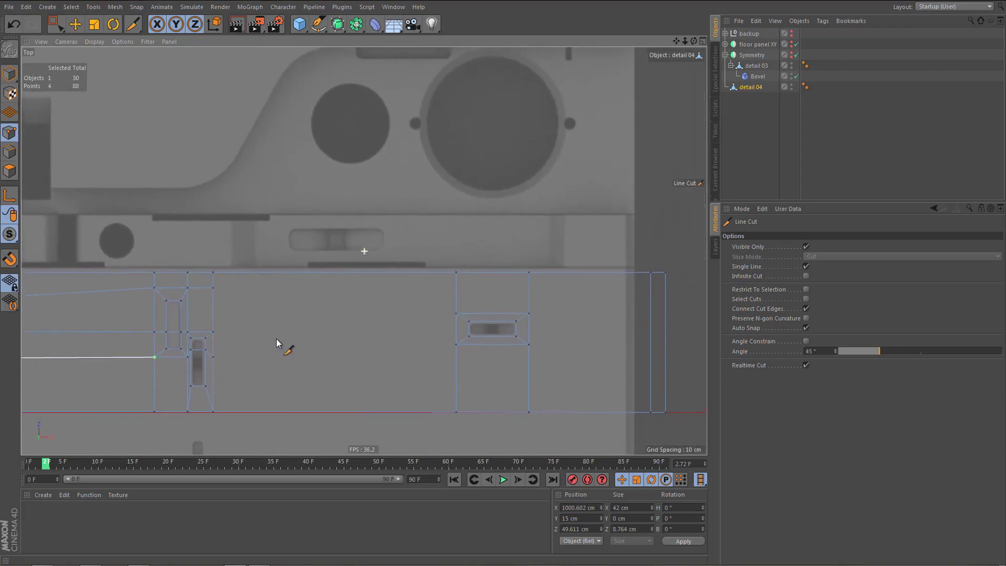
pyautogui.click(210, 288)
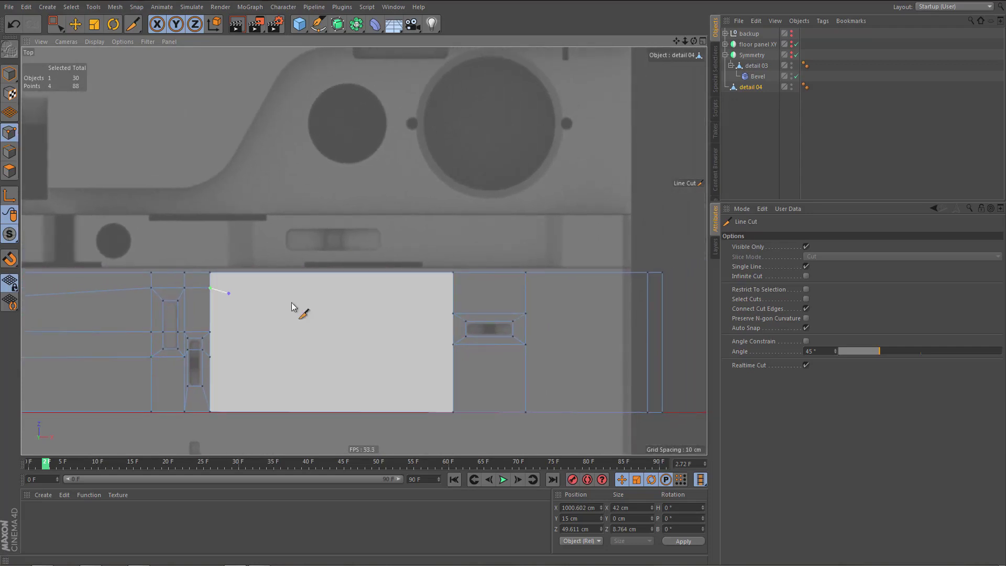
pyautogui.click(454, 313)
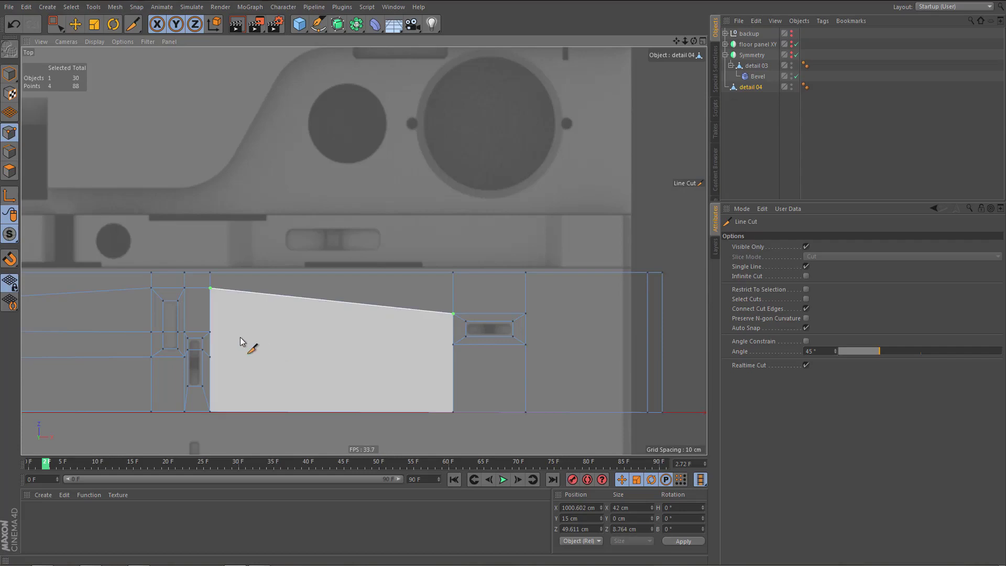
pyautogui.click(210, 332)
pyautogui.click(454, 344)
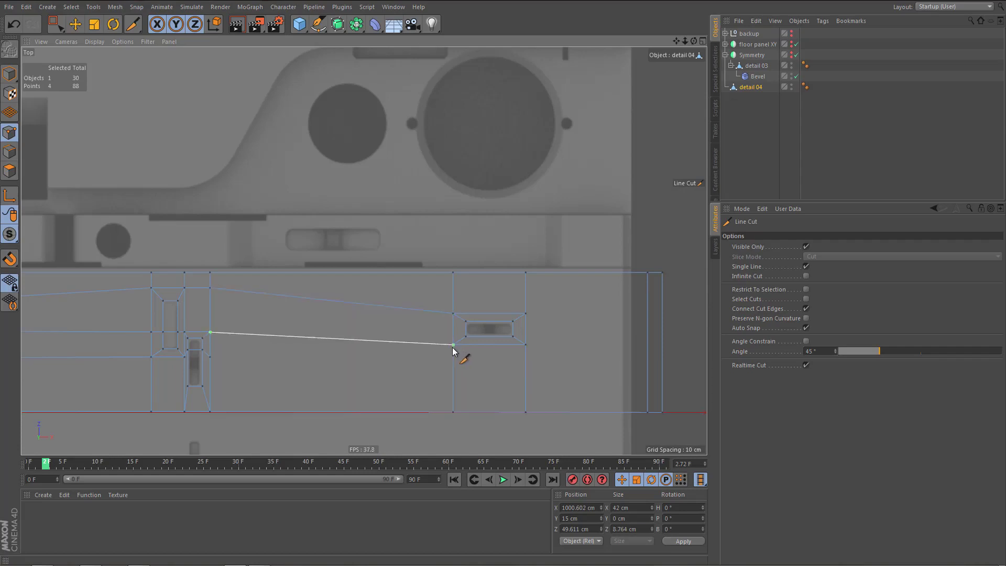
pyautogui.click(210, 357)
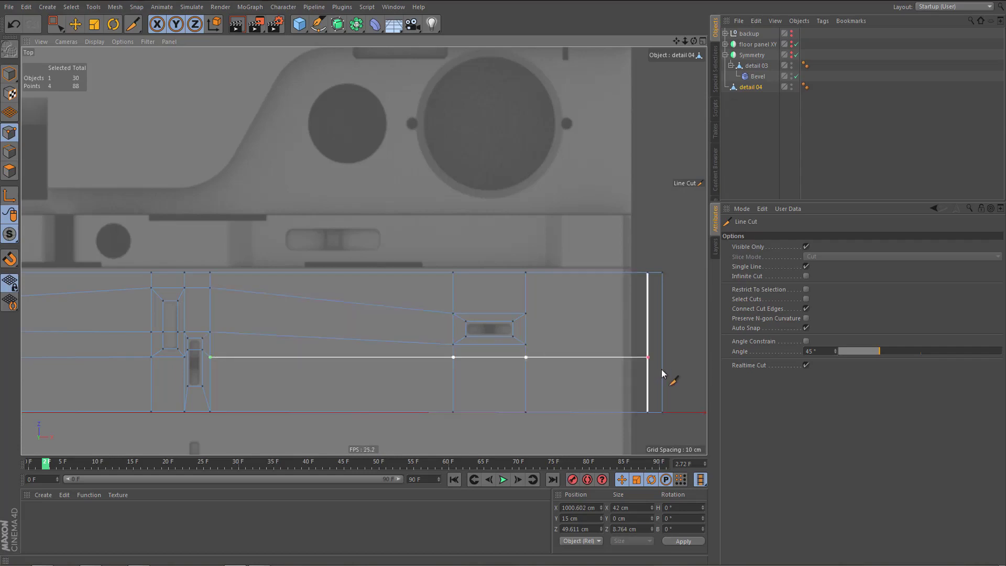
pyautogui.click(700, 358)
pyautogui.keyDown('alt'); pyautogui.moveTo(281, 376); pyautogui.dragTo(386, 332, button='middle'); pyautogui.keyUp('alt')
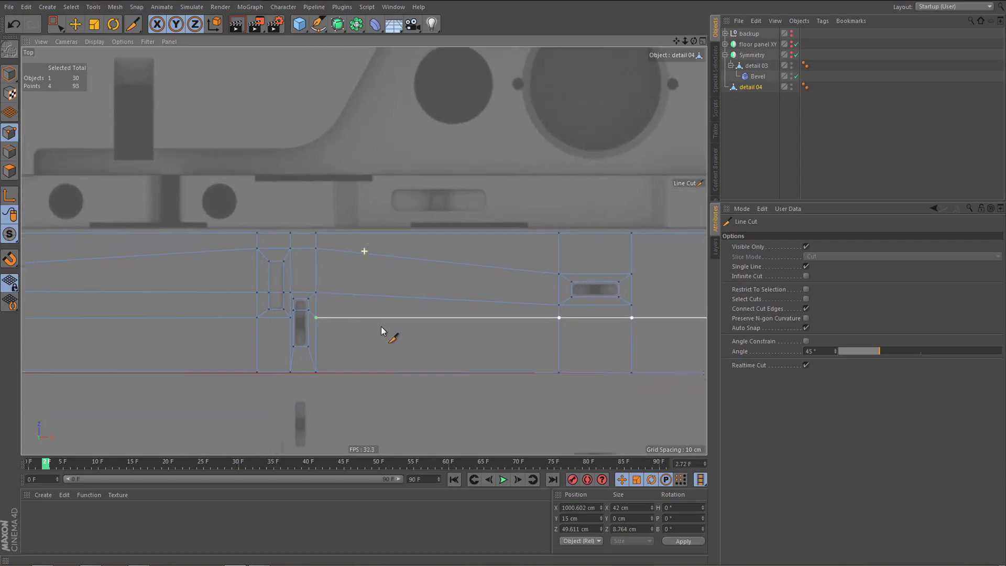
pyautogui.scroll(4, 315, 321)
pyautogui.hotkey('ctrl', 'z')
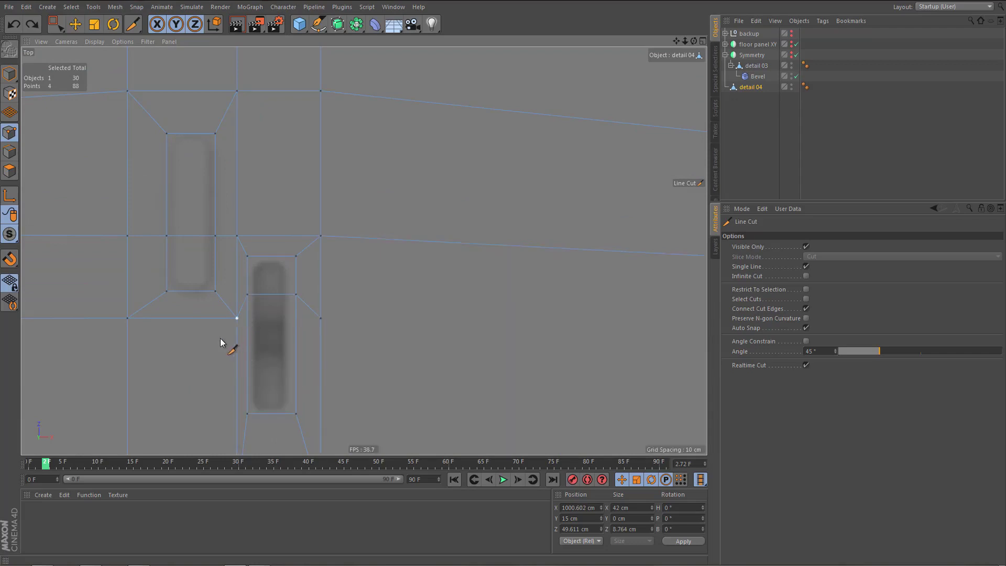
# - Delete the three connected edges crossing the upper part of the dark upright slot and its frame
pyautogui.scroll(-5, 226, 351)
pyautogui.press('Return')
pyautogui.scroll(3, 219, 344)
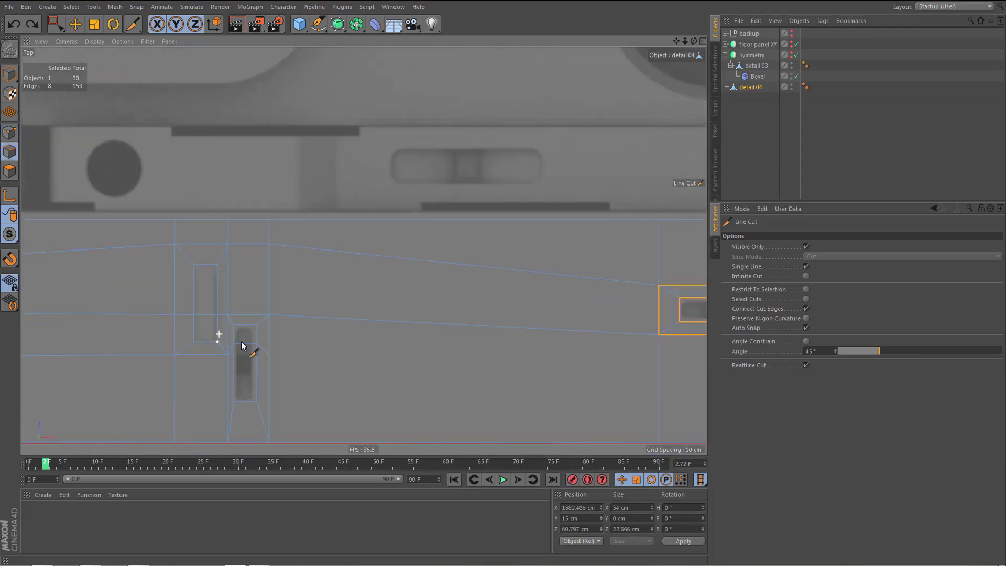
pyautogui.press('e')
pyautogui.click(244, 343)
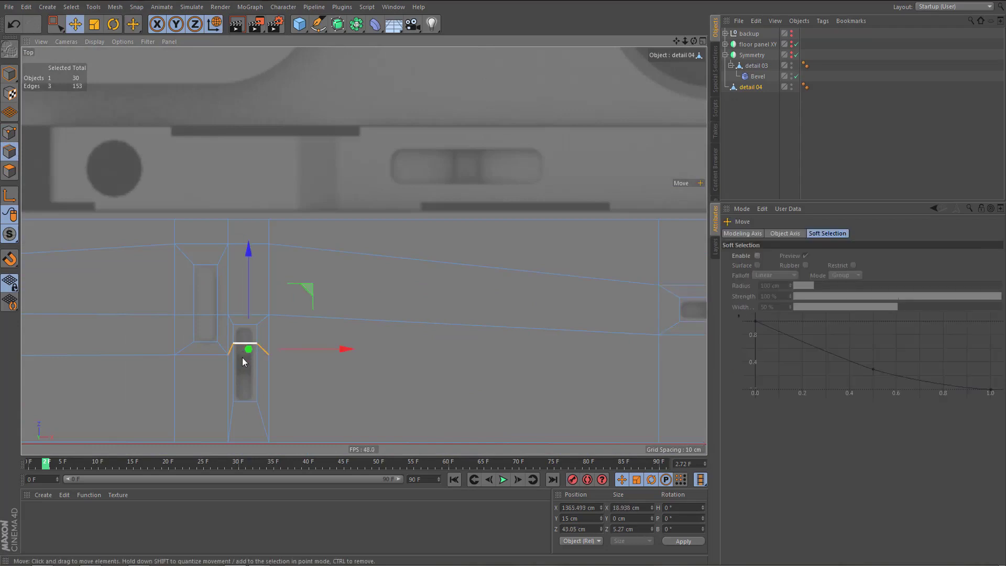
pyautogui.press('Delete')
# - Line-cut straight from the faint upright slot's lower far outer corner, across the dark upright slot, to beyond the panel's far end
pyautogui.scroll(-4, 191, 372)
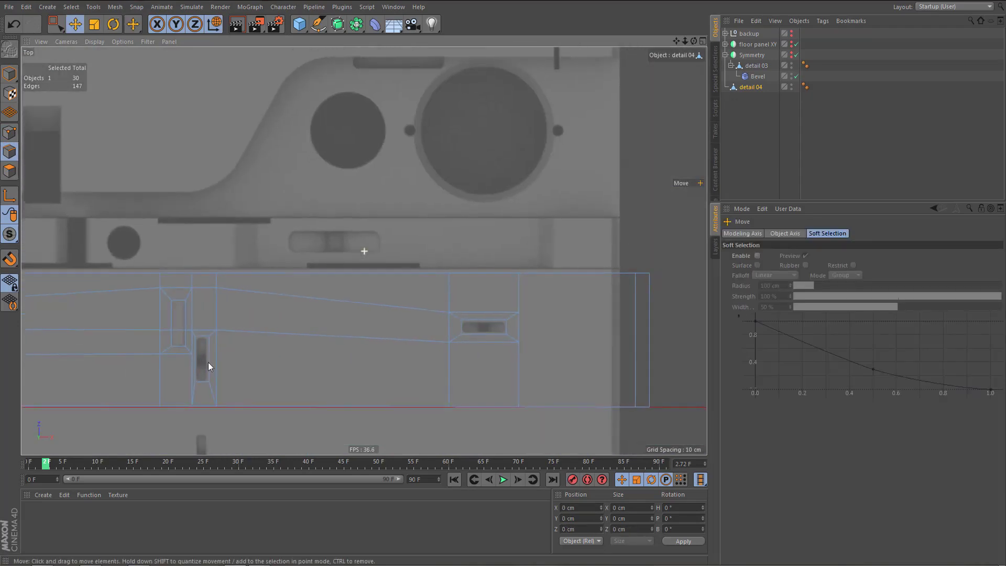
pyautogui.press('k')
pyautogui.press('k')
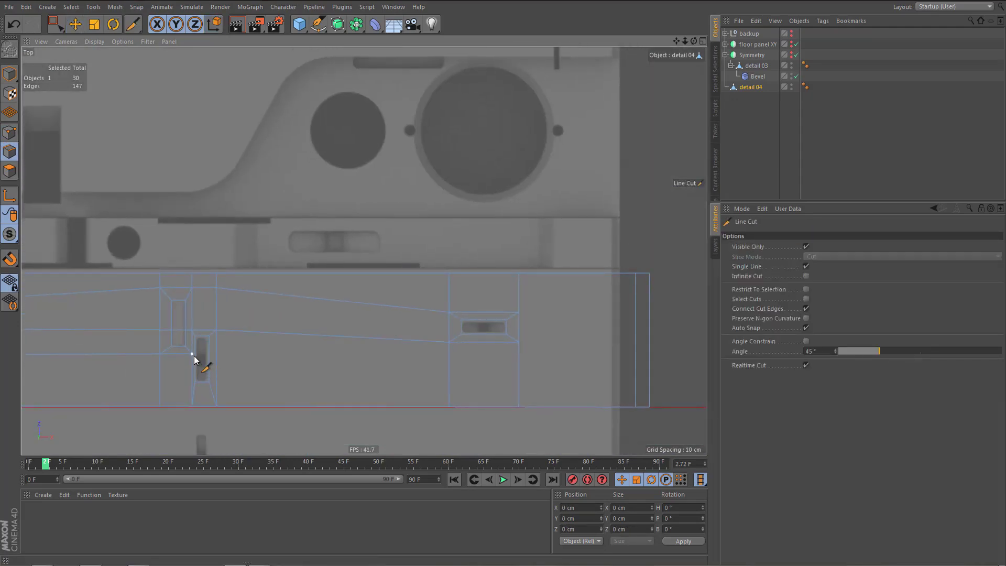
pyautogui.moveTo(193, 356); pyautogui.dragTo(698, 354)
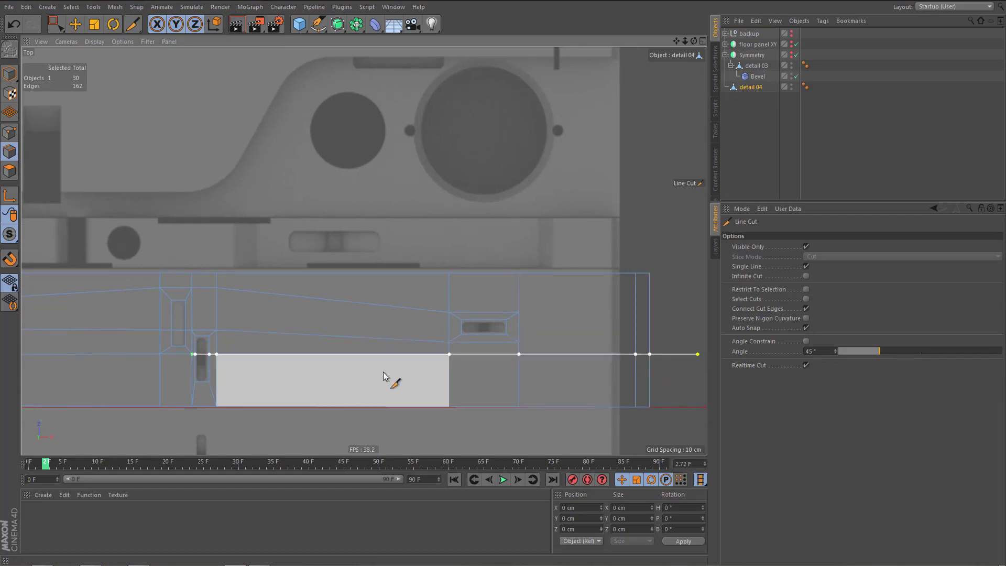
pyautogui.press('e')
pyautogui.moveTo(505, 331); pyautogui.dragTo(421, 337, button='middle')
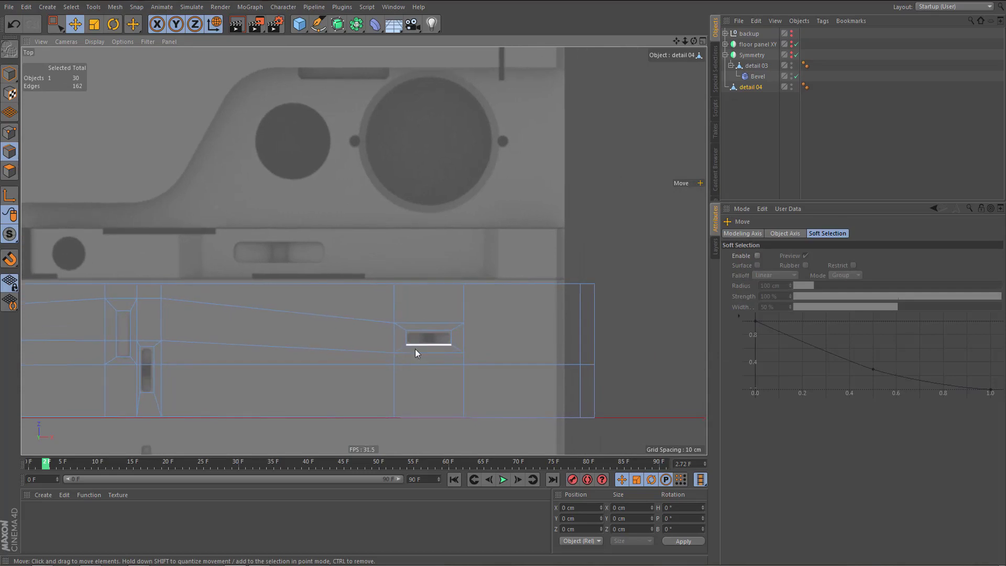
# - Line-cut from the far dark horizontal slot's upper far outer corner to beyond the panel's end
pyautogui.press('k')
pyautogui.press('k')
pyautogui.moveTo(464, 323); pyautogui.dragTo(667, 330)
pyautogui.press('e')
pyautogui.scroll(-3, 542, 319)
pyautogui.scroll(-2, 467, 281)
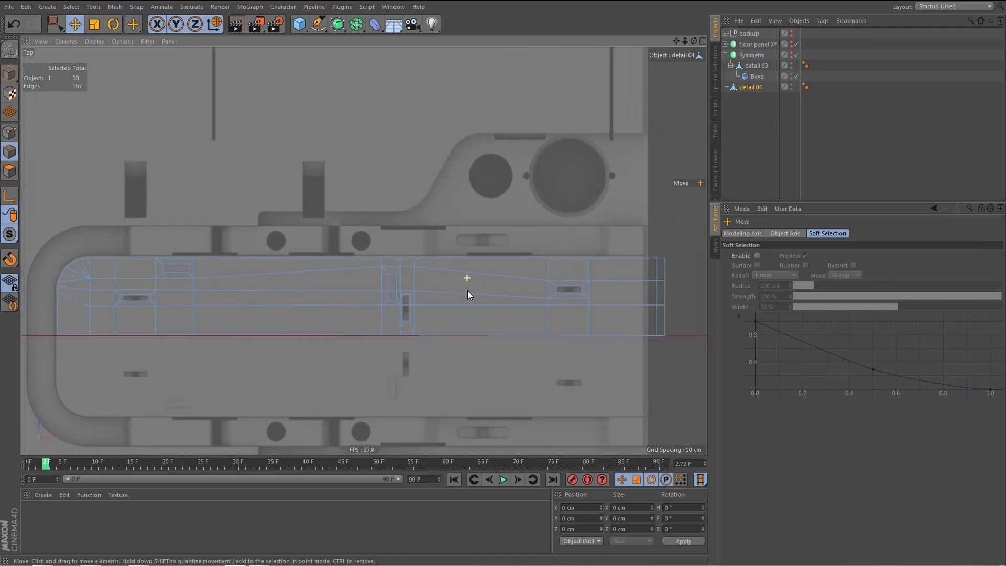
# - Extrude the inner polygon of the dark horizontal slot nearest the rounded corner by -5 cm in the perspective view
pyautogui.keyDown('alt'); pyautogui.moveTo(237, 316); pyautogui.dragTo(263, 319, button='right'); pyautogui.keyUp('alt')
pyautogui.keyDown('alt'); pyautogui.moveTo(263, 319); pyautogui.dragTo(320, 348, button='middle'); pyautogui.keyUp('alt')
pyautogui.press('Return')
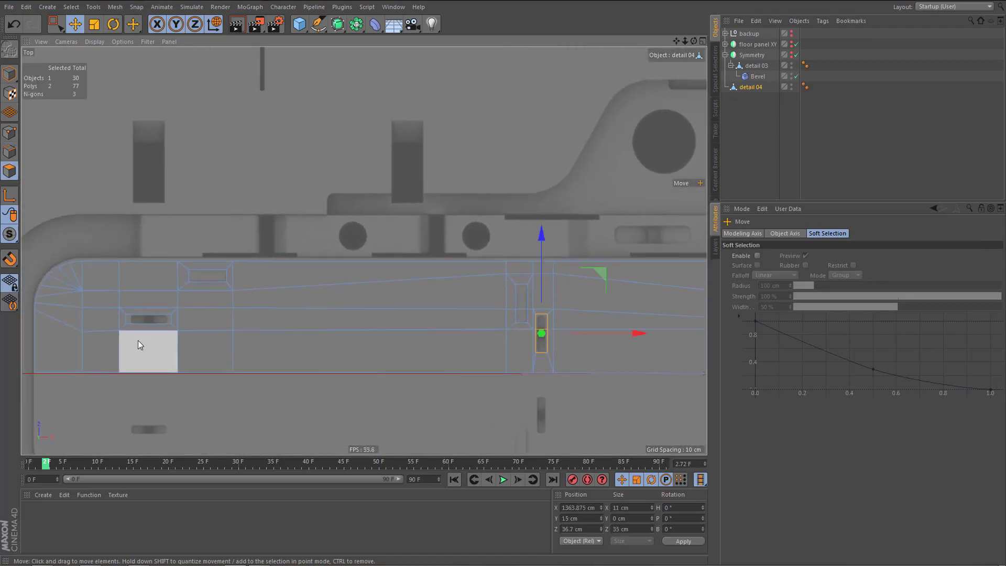
pyautogui.click(156, 319)
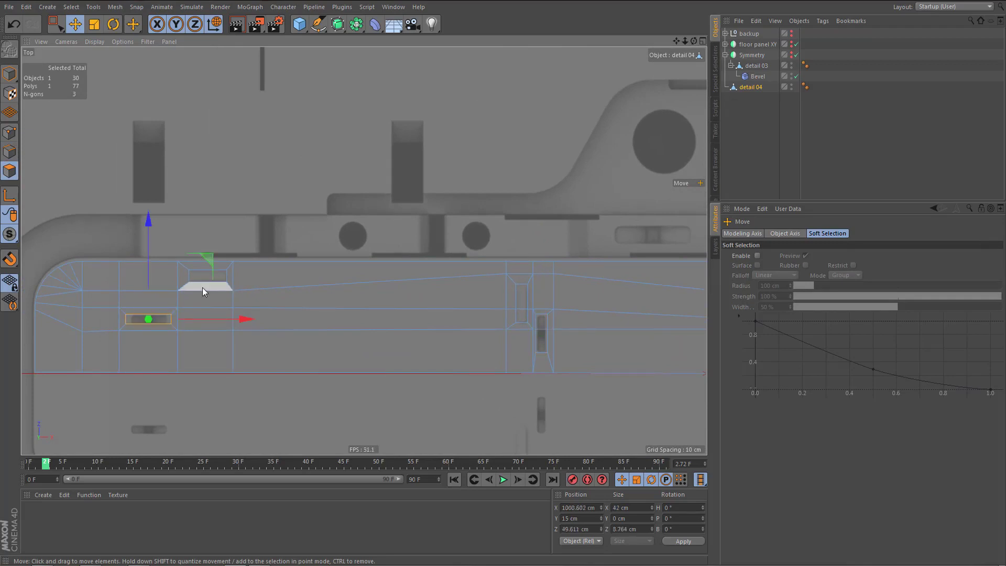
pyautogui.press('F1')
pyautogui.keyDown('alt'); pyautogui.moveTo(294, 139); pyautogui.dragTo(324, 232, button='middle'); pyautogui.keyUp('alt')
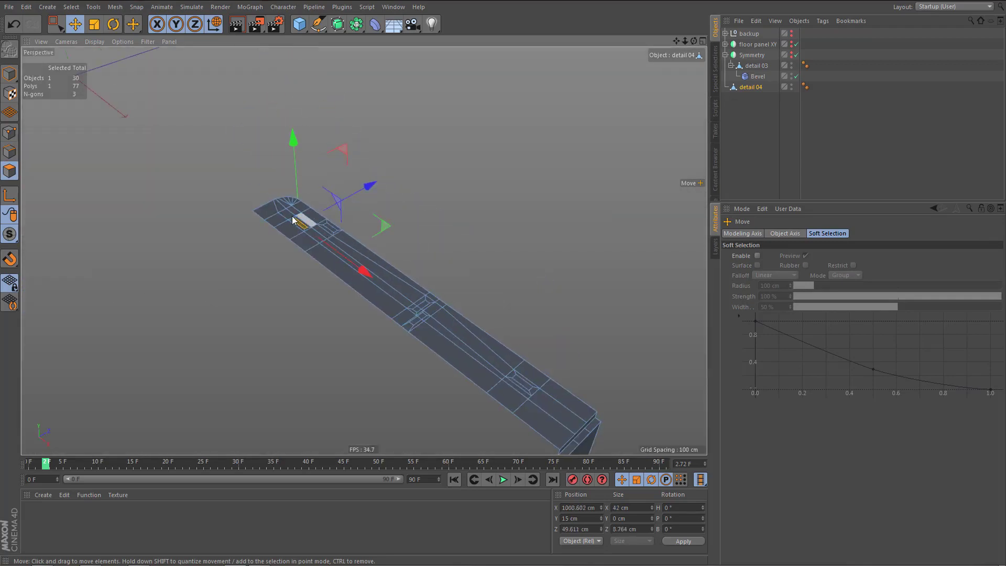
pyautogui.keyDown('alt'); pyautogui.moveTo(290, 213); pyautogui.dragTo(485, 202, button='right'); pyautogui.keyUp('alt')
pyautogui.keyDown('alt'); pyautogui.moveTo(305, 248); pyautogui.dragTo(402, 246, button='right'); pyautogui.keyUp('alt')
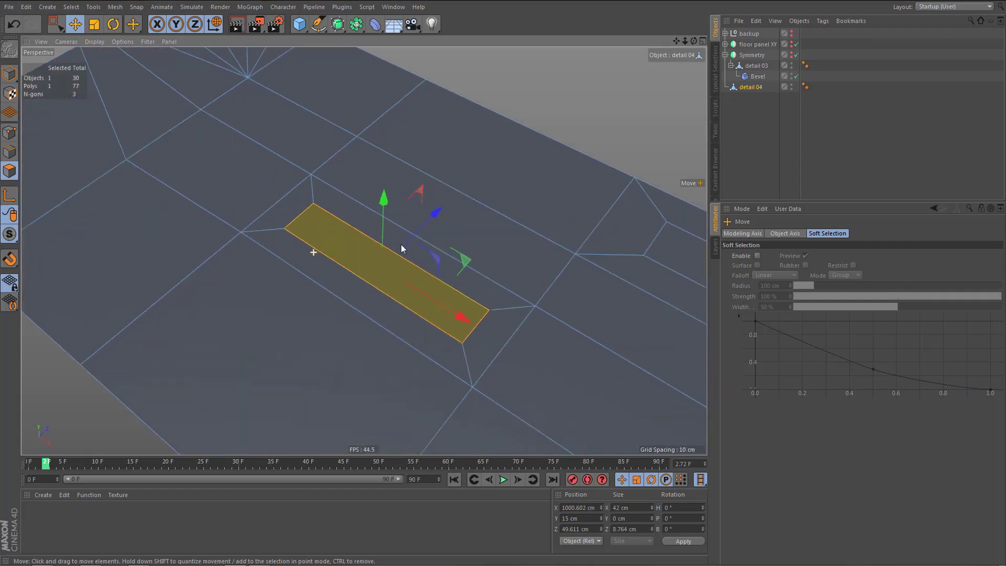
pyautogui.keyDown('alt'); pyautogui.moveTo(463, 273); pyautogui.dragTo(393, 269, button='middle'); pyautogui.keyUp('alt')
pyautogui.keyDown('alt'); pyautogui.moveTo(393, 271); pyautogui.dragTo(393, 280); pyautogui.keyUp('alt')
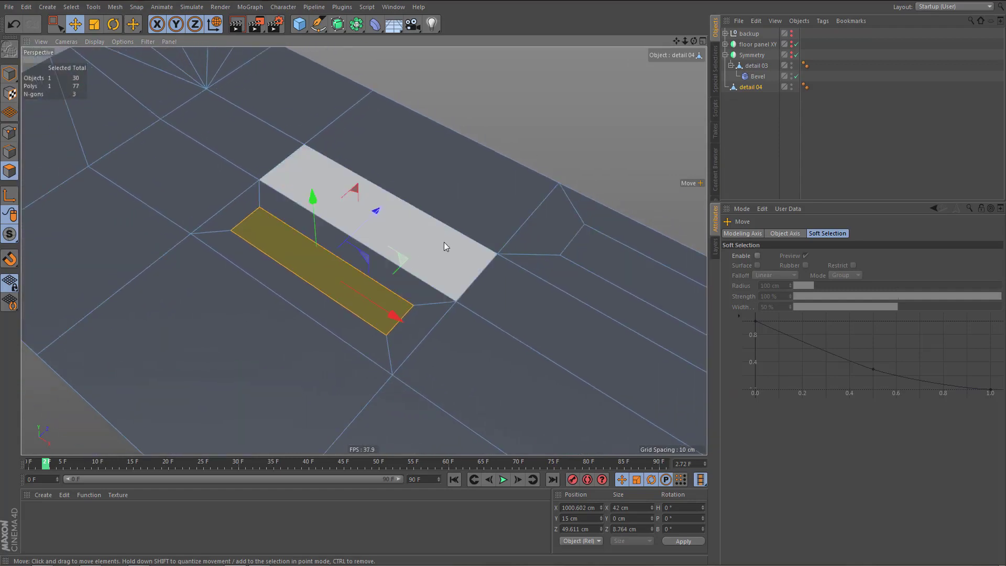
pyautogui.press('d')
pyautogui.moveTo(458, 238); pyautogui.dragTo(422, 240)
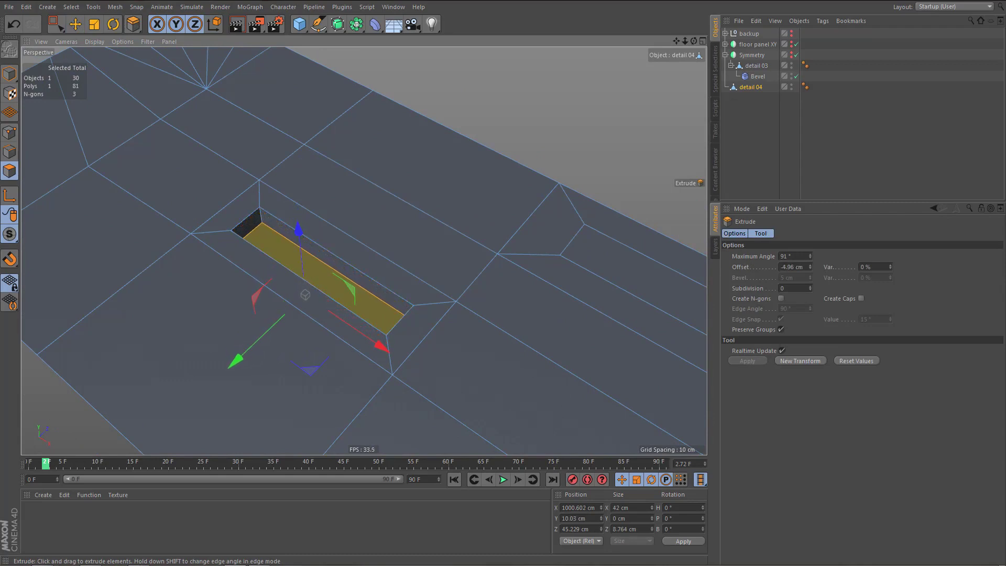
# - Ring-select the recessed slot's four vertical corner edges and bevel them with a 4.5 cm offset
pyautogui.keyDown('alt'); pyautogui.moveTo(317, 231); pyautogui.dragTo(379, 240, button='right'); pyautogui.keyUp('alt')
pyautogui.keyDown('alt'); pyautogui.moveTo(355, 244); pyautogui.dragTo(354, 258); pyautogui.keyUp('alt')
pyautogui.press('Return')
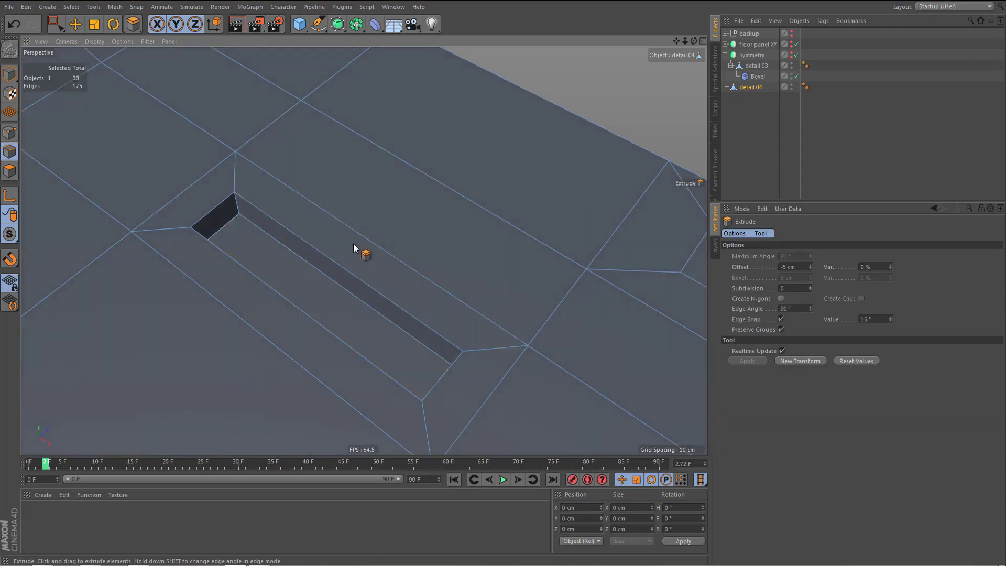
pyautogui.press('0')
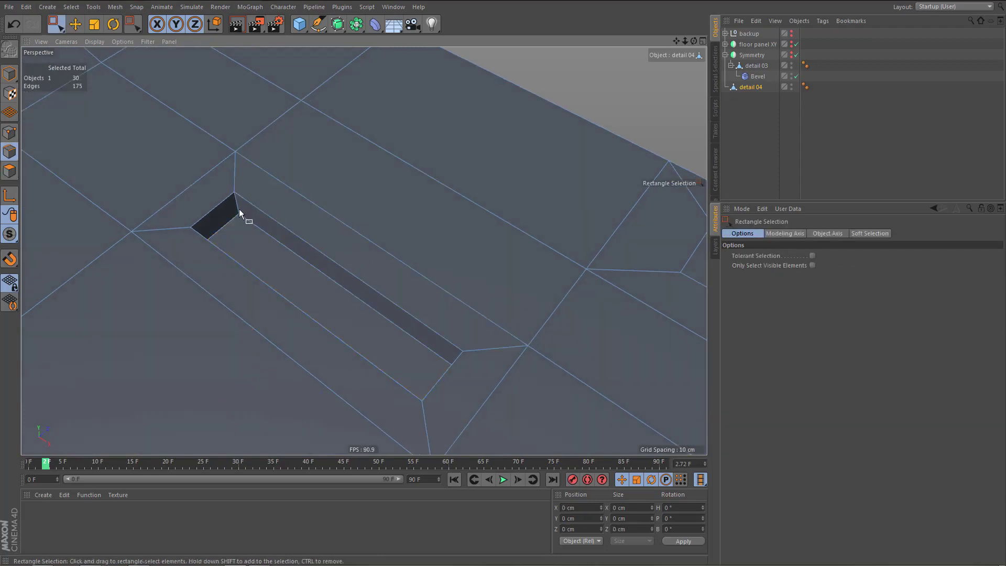
pyautogui.press('u')
pyautogui.press('b')
pyautogui.click(252, 218)
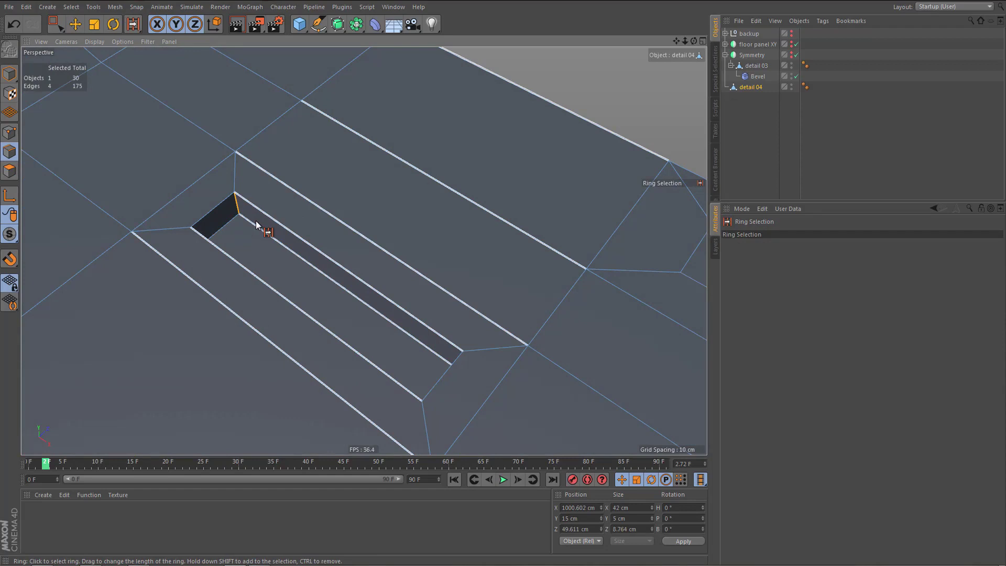
pyautogui.press('m')
pyautogui.press('s')
pyautogui.moveTo(321, 204); pyautogui.dragTo(370, 204)
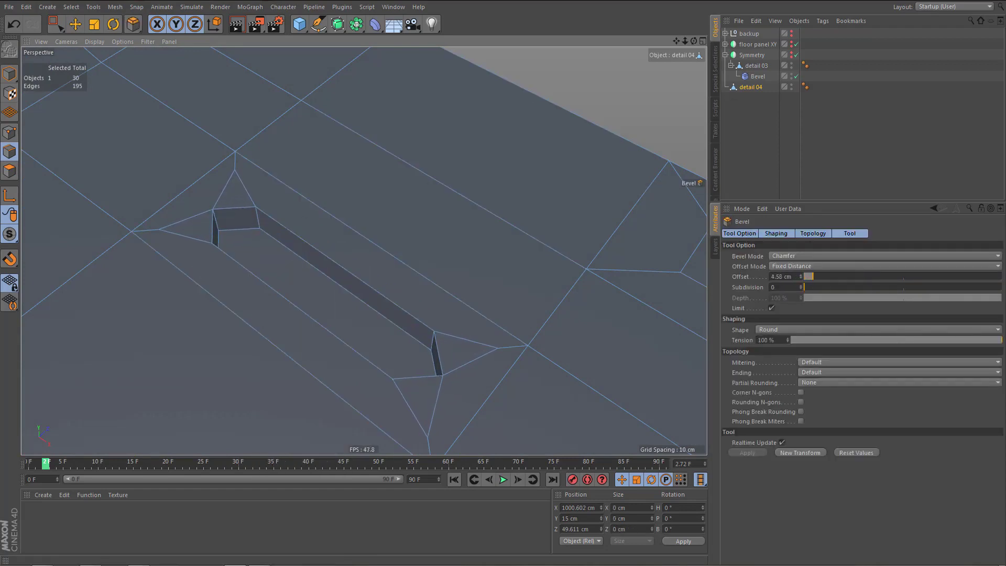
pyautogui.click(801, 278)
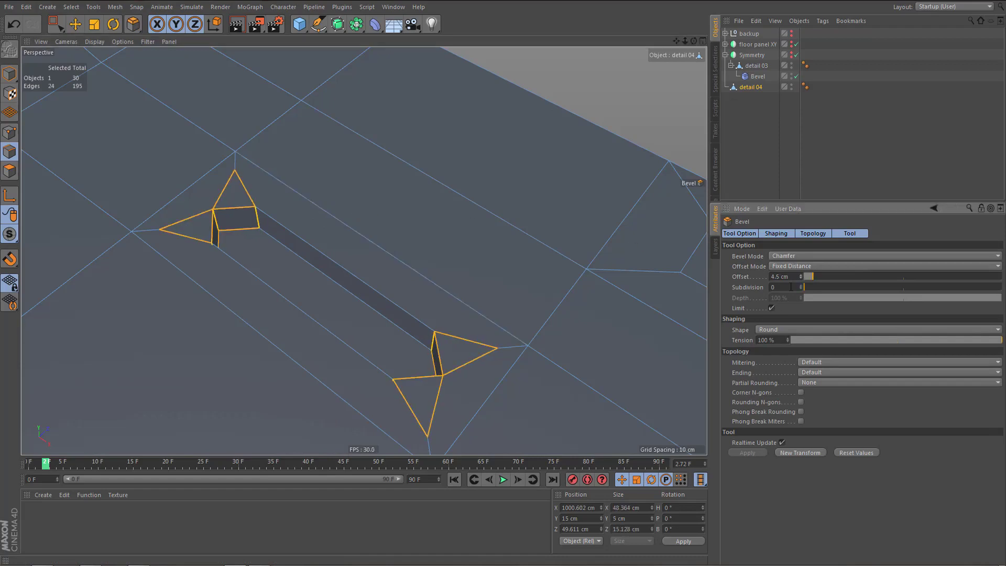
# - Set the slot corner bevel's subdivision to 4 to round the slot's ends
pyautogui.click(802, 286)
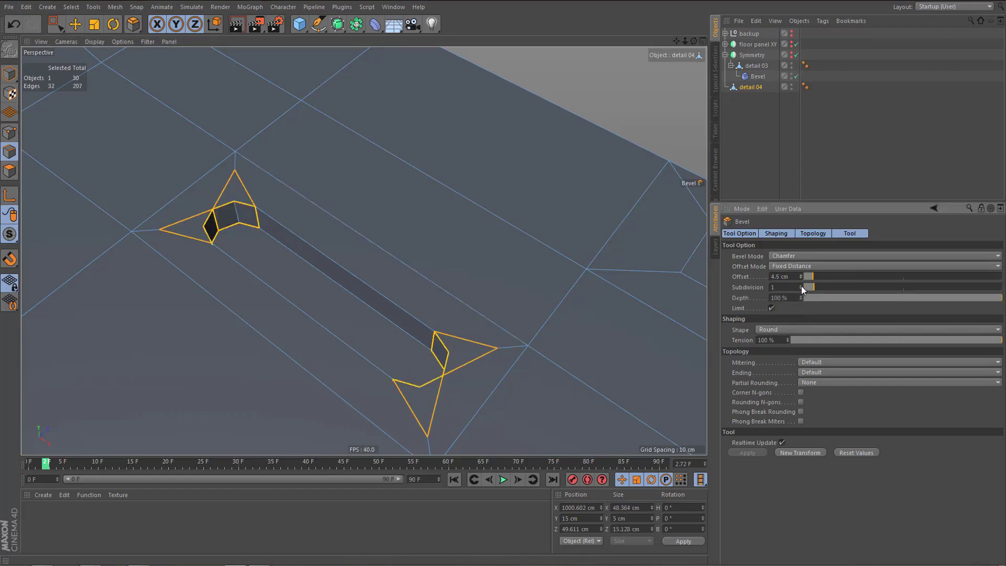
pyautogui.click(802, 285)
pyautogui.click(802, 286)
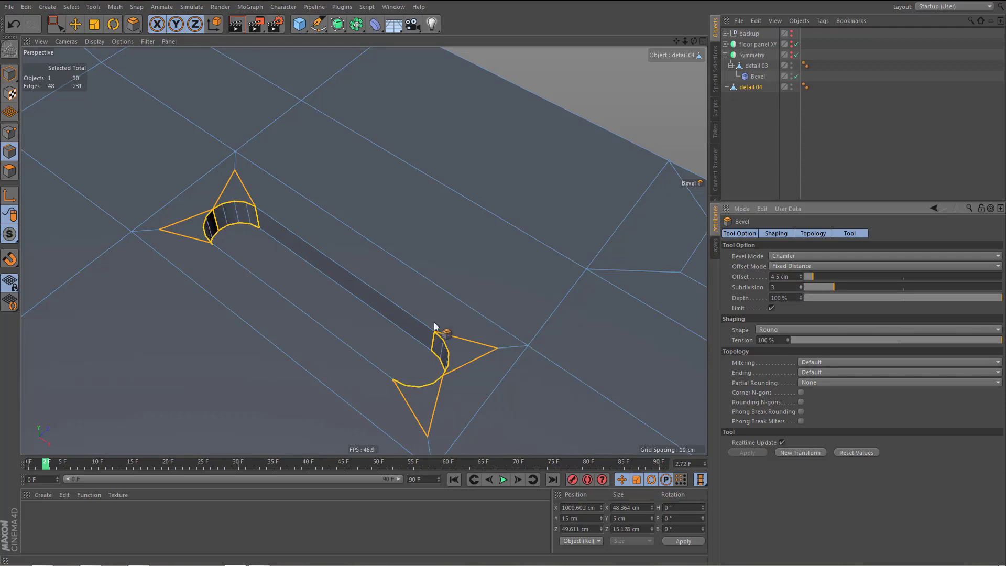
pyautogui.keyDown('alt'); pyautogui.moveTo(205, 210); pyautogui.dragTo(279, 217, button='right'); pyautogui.keyUp('alt')
pyautogui.keyDown('alt'); pyautogui.moveTo(267, 224); pyautogui.dragTo(292, 243, button='middle'); pyautogui.keyUp('alt')
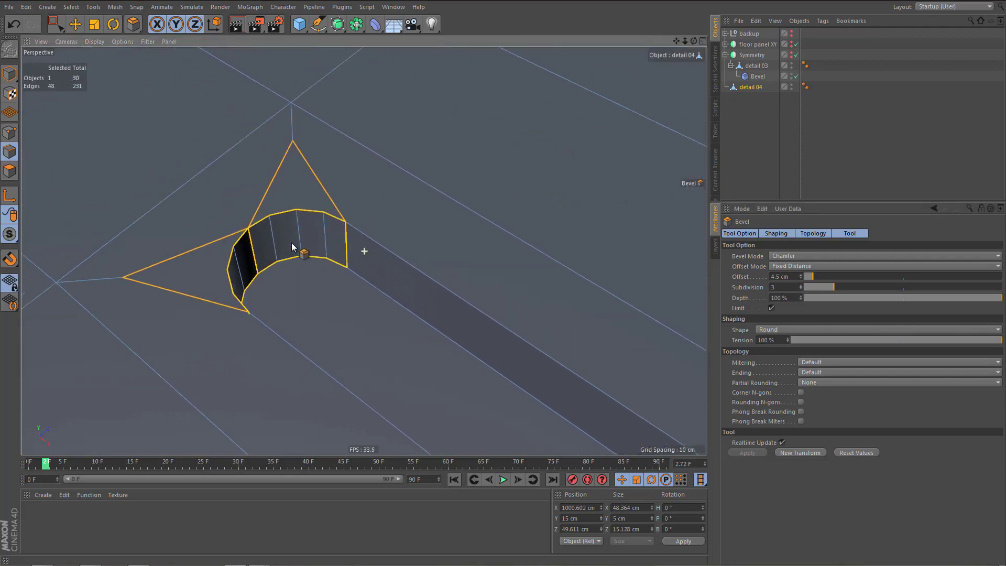
pyautogui.keyDown('alt'); pyautogui.moveTo(291, 244); pyautogui.dragTo(254, 250); pyautogui.keyUp('alt')
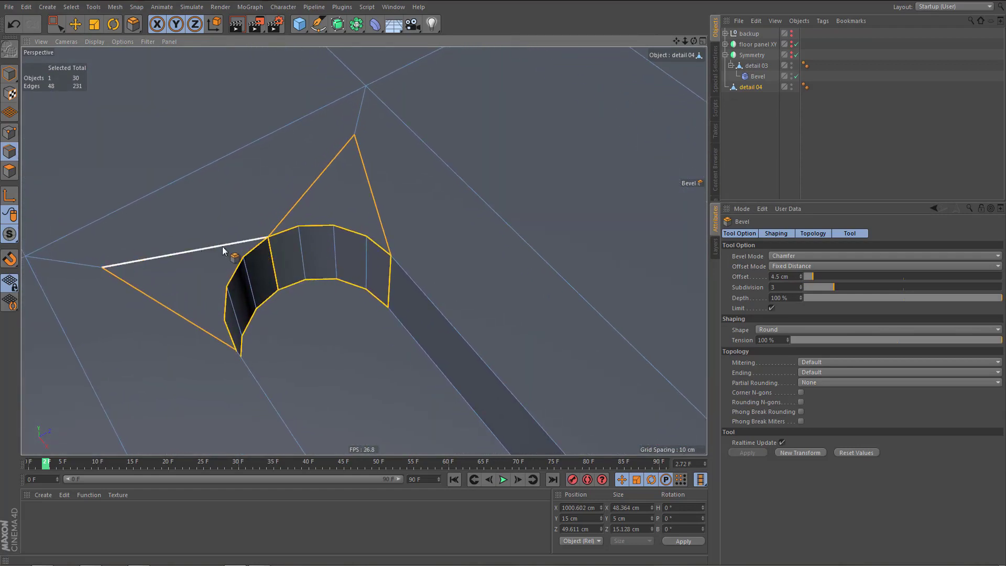
pyautogui.click(801, 285)
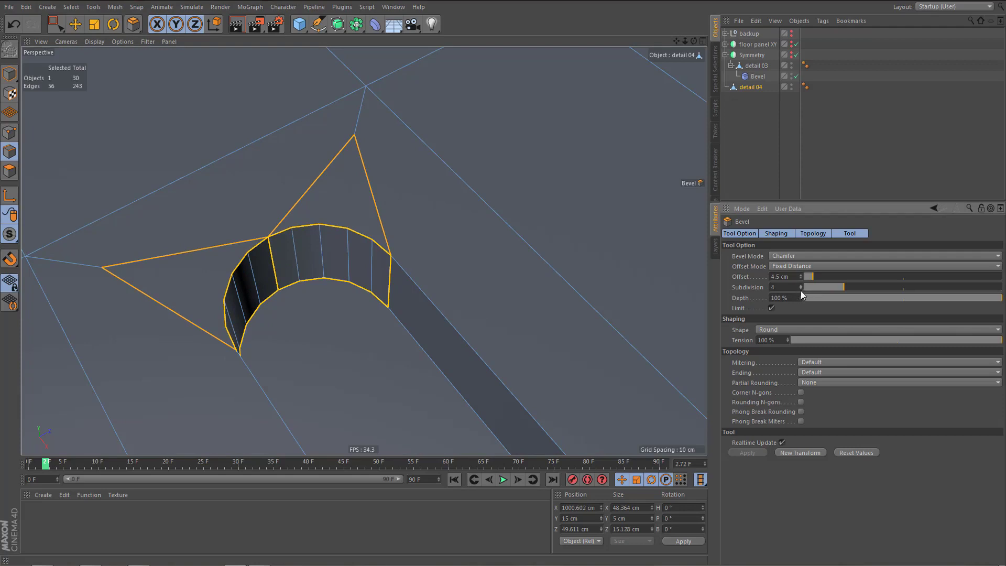
# - Set the slot corner bevel's subdivision to 3 and optimize the mesh
pyautogui.click(801, 290)
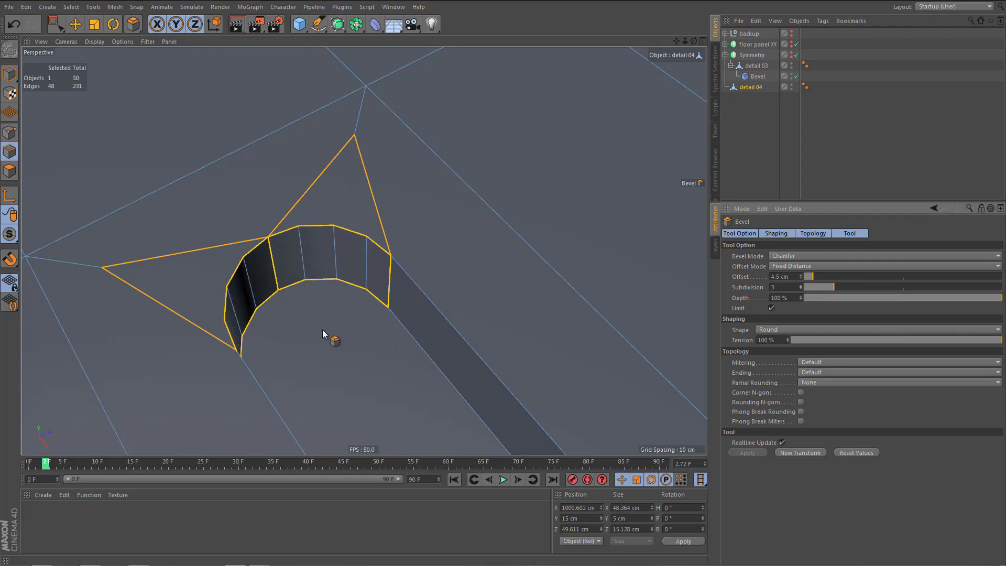
pyautogui.keyDown('alt'); pyautogui.moveTo(323, 329); pyautogui.dragTo(287, 254); pyautogui.keyUp('alt')
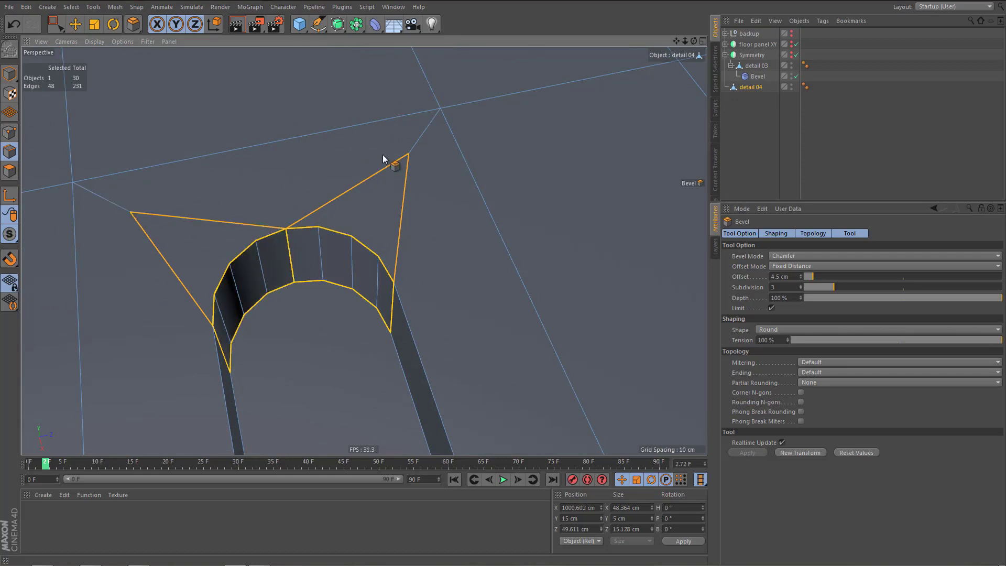
pyautogui.press('u')
pyautogui.press('o')
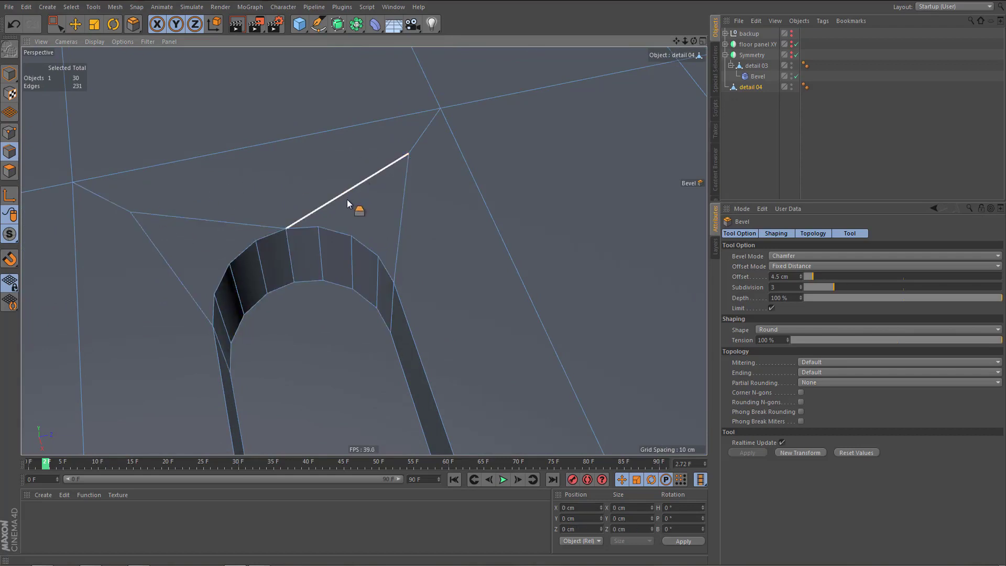
# - Bevel the middle vertical edge of the slot's rounded end with a 1 cm offset and subdivision 0
pyautogui.press('n')
pyautogui.press('b')
pyautogui.press('e')
pyautogui.click(291, 247)
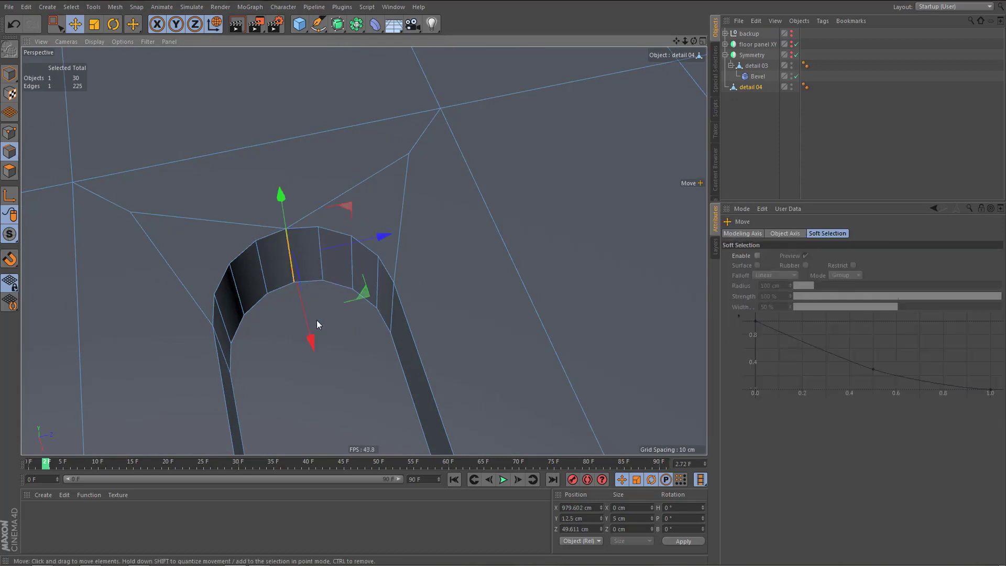
pyautogui.press('m')
pyautogui.press('s')
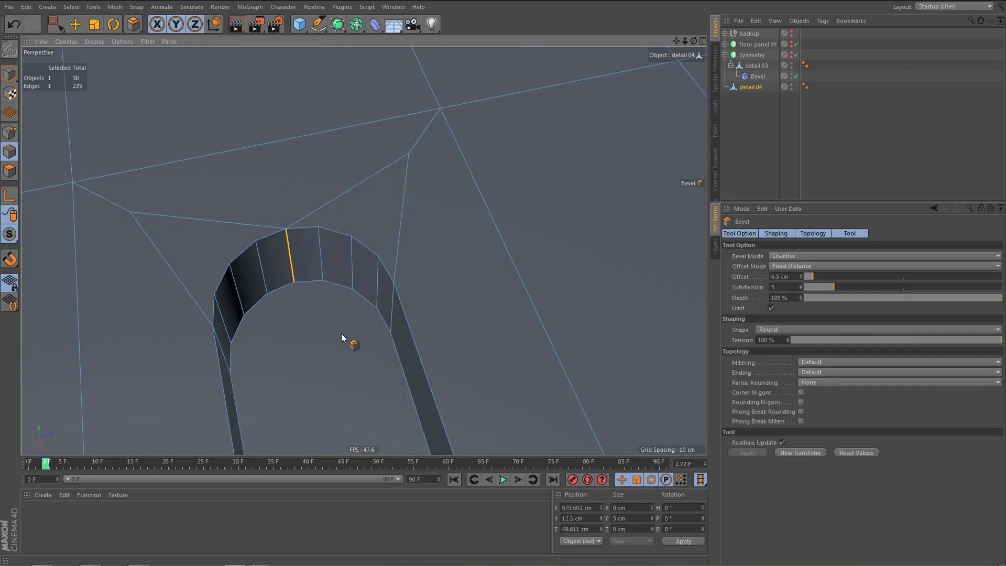
pyautogui.rightClick(801, 288)
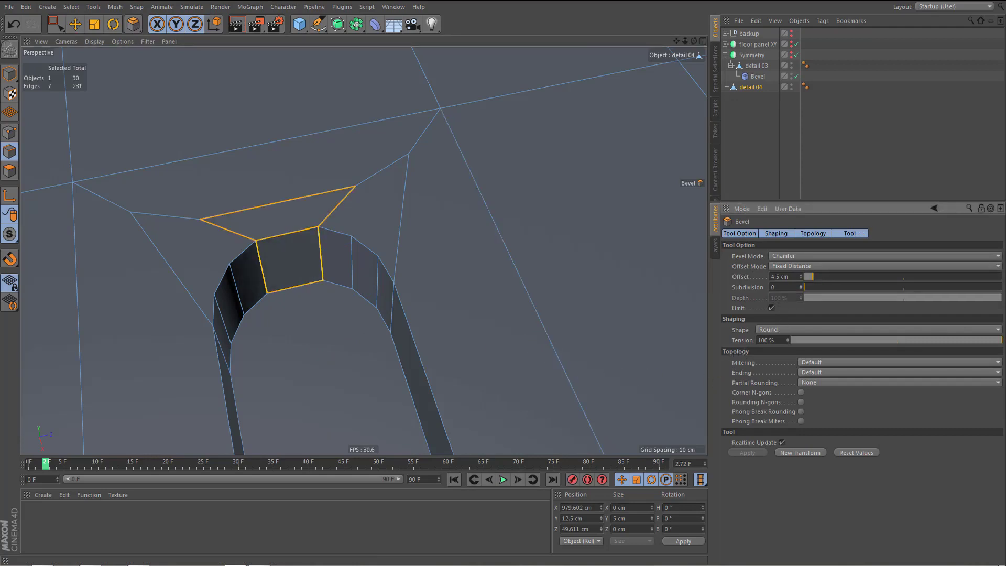
pyautogui.rightClick(801, 276)
pyautogui.click(802, 275)
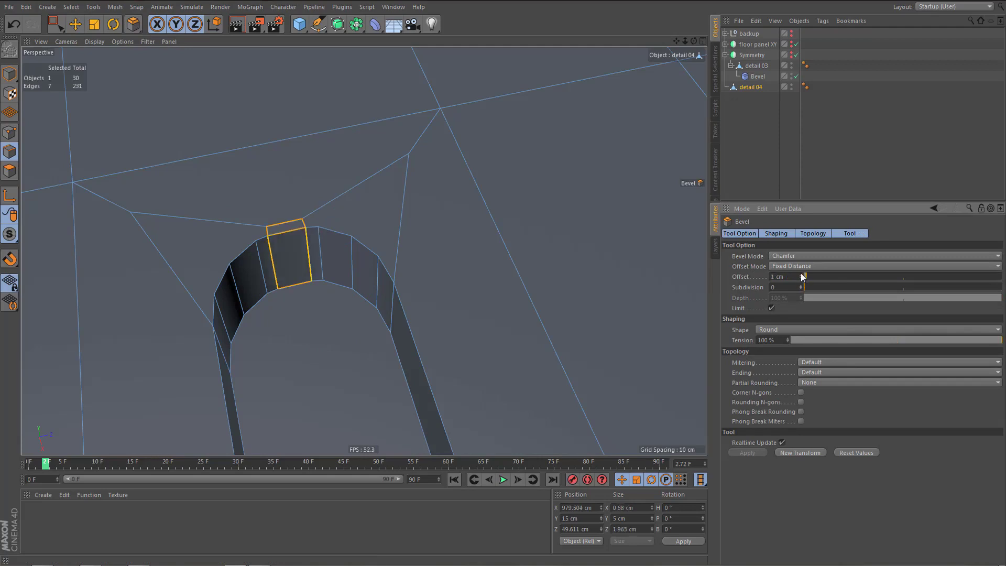
# - Weld the two outer points of the new bevel onto the slot's rim with the Polygon Pen
pyautogui.scroll(3, 344, 234)
pyautogui.keyDown('alt'); pyautogui.moveTo(349, 250); pyautogui.dragTo(364, 283, button='middle'); pyautogui.keyUp('alt')
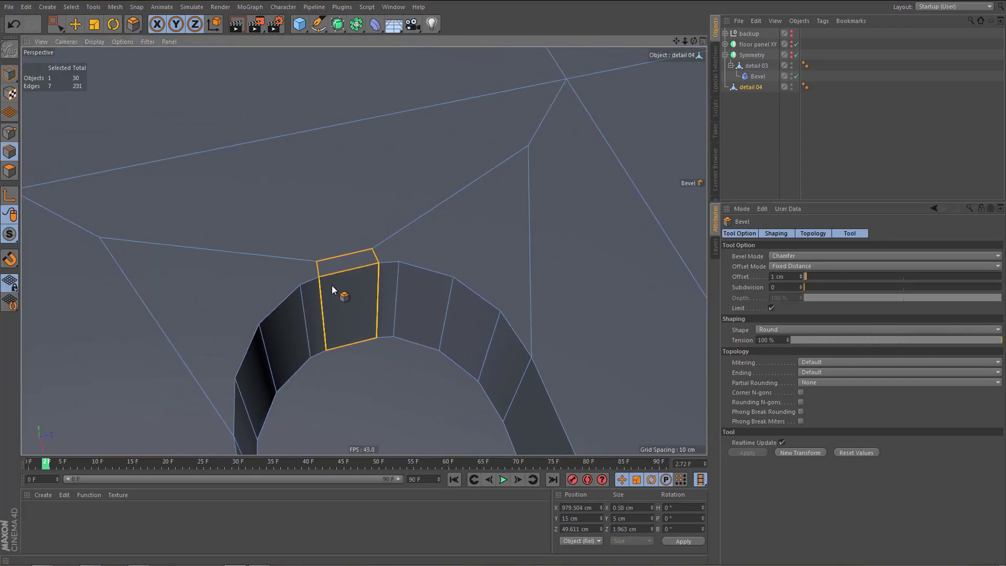
pyautogui.press('m')
pyautogui.press('e')
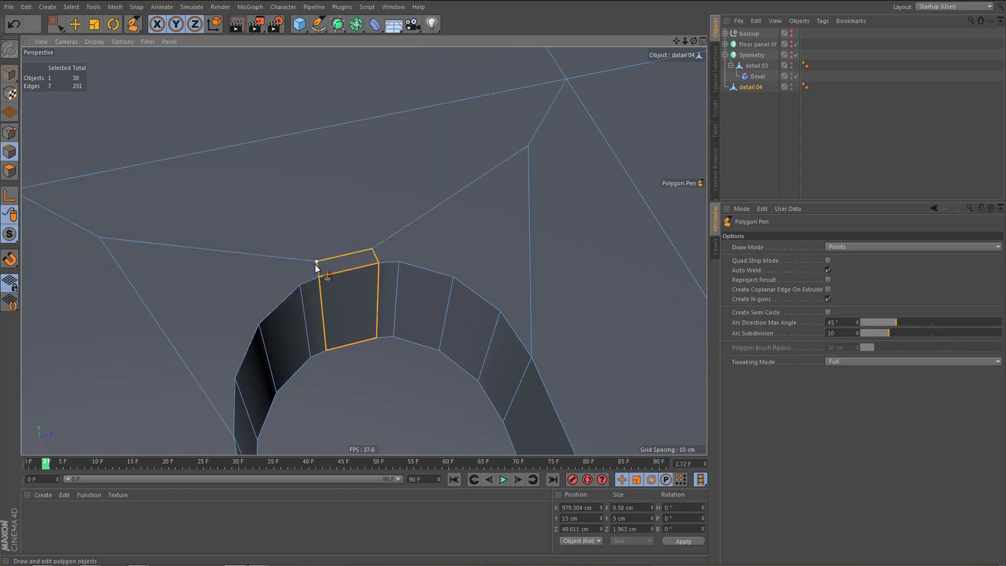
pyautogui.moveTo(317, 263); pyautogui.dragTo(320, 276)
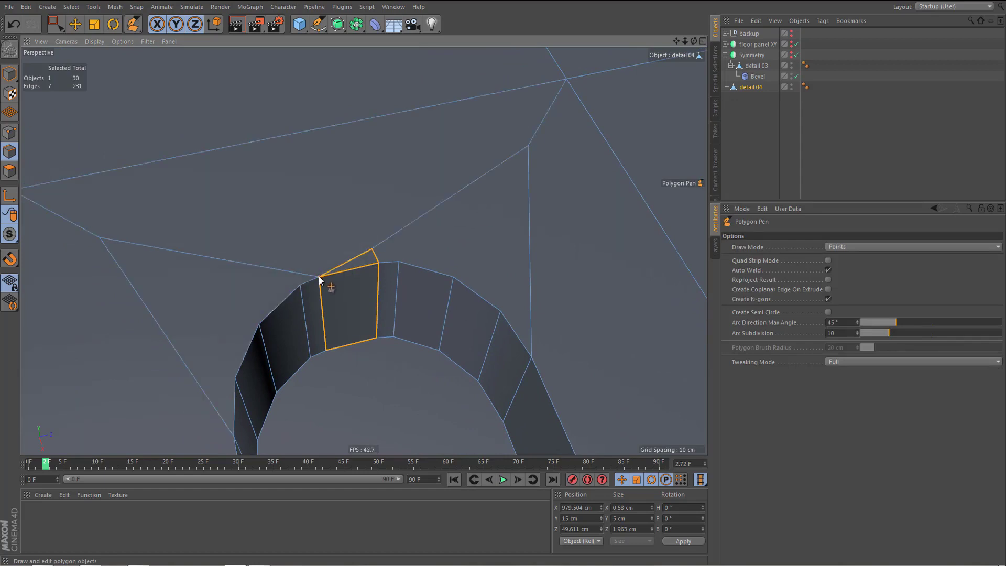
pyautogui.moveTo(373, 250); pyautogui.dragTo(379, 263)
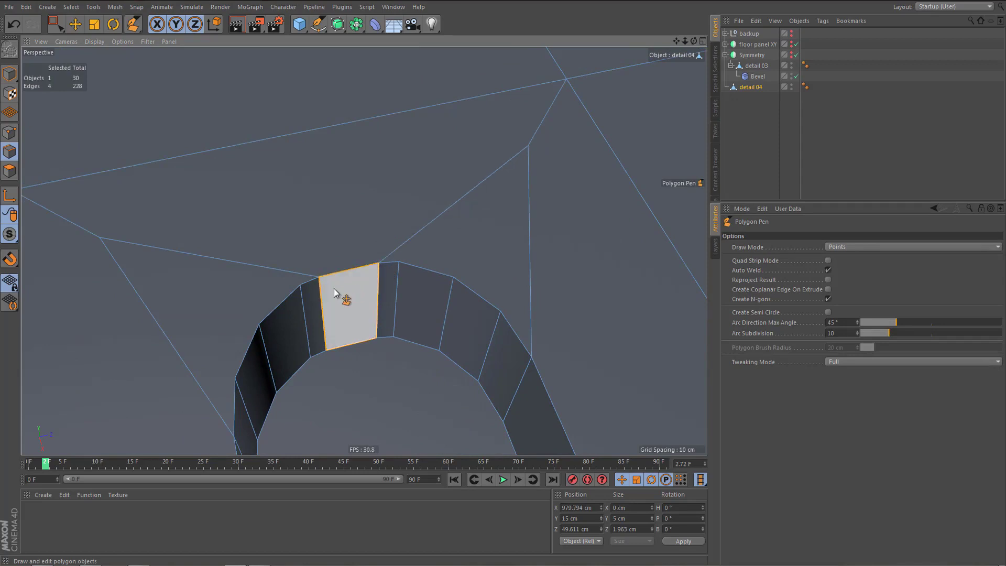
# - Connect the two frame corner points at this end of the slot with a straight edge
pyautogui.keyDown('alt'); pyautogui.moveTo(254, 332); pyautogui.dragTo(215, 332); pyautogui.keyUp('alt')
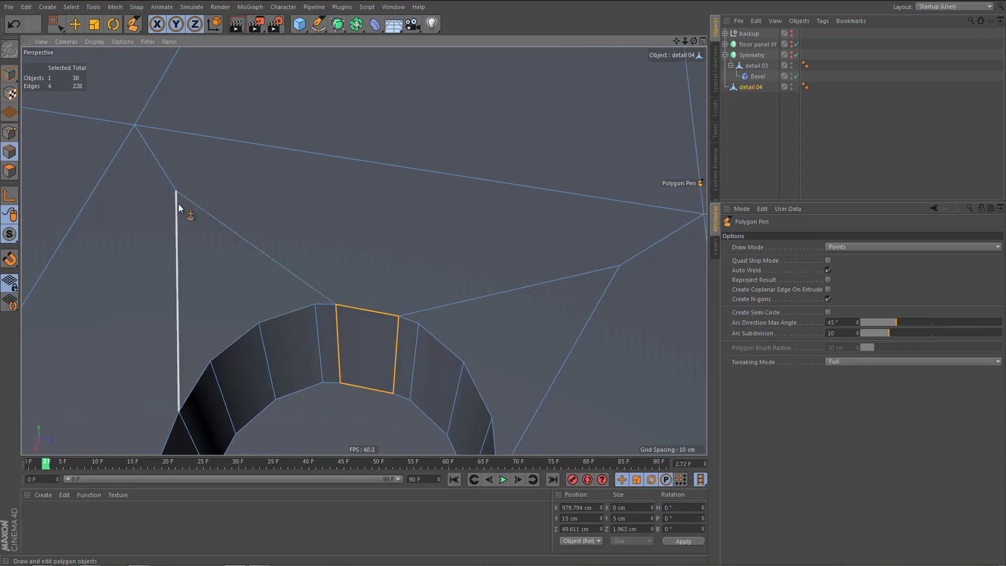
pyautogui.keyDown('alt'); pyautogui.moveTo(197, 244); pyautogui.dragTo(298, 309); pyautogui.keyUp('alt')
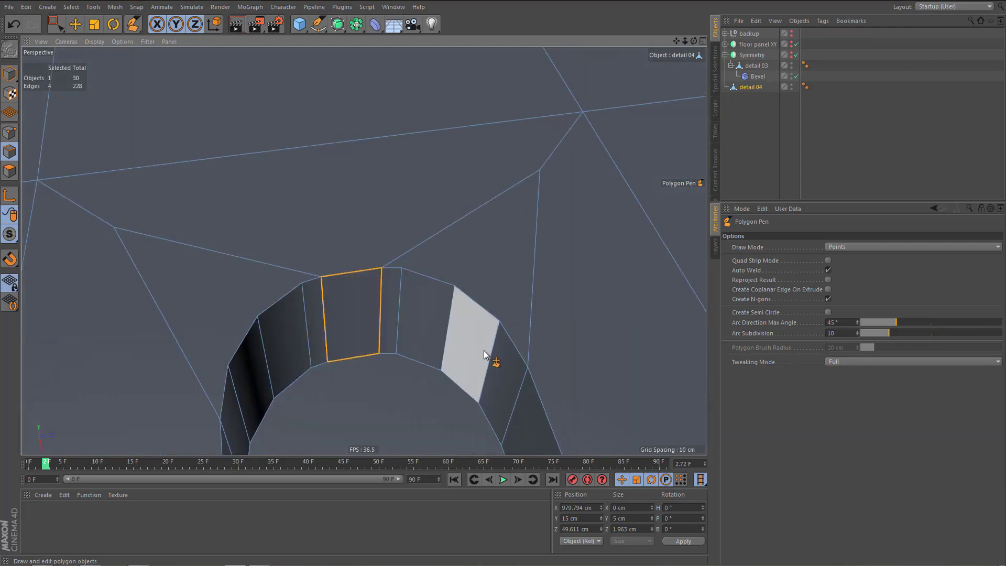
pyautogui.keyDown('alt'); pyautogui.moveTo(385, 325); pyautogui.dragTo(453, 369, button='middle'); pyautogui.keyUp('alt')
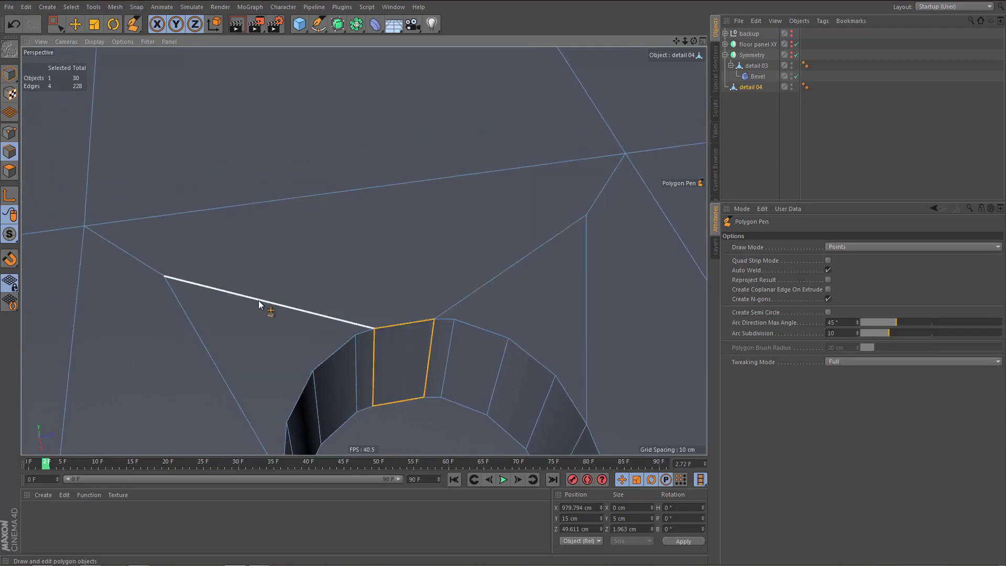
pyautogui.press('Return')
pyautogui.press('9')
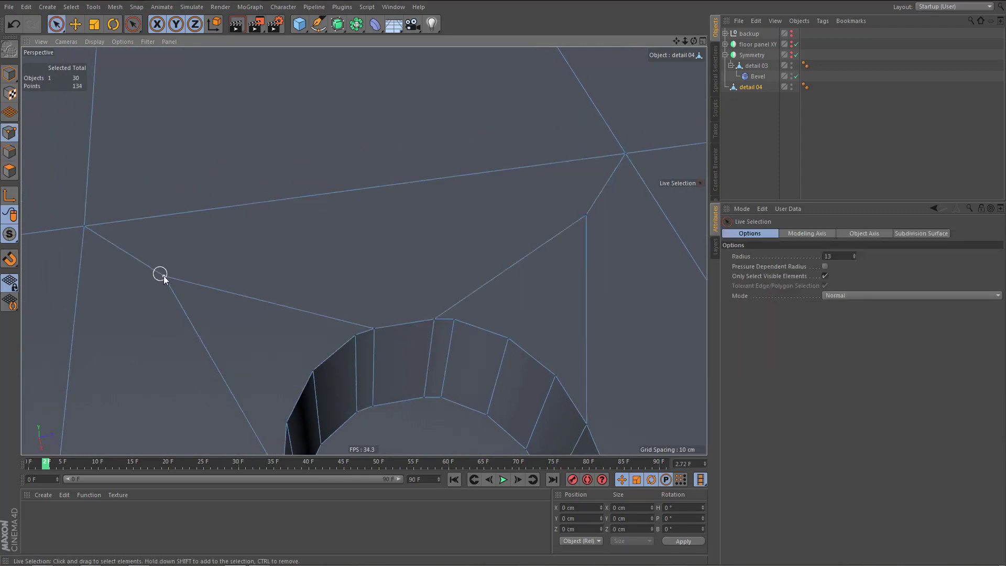
pyautogui.press('m')
pyautogui.press('m')
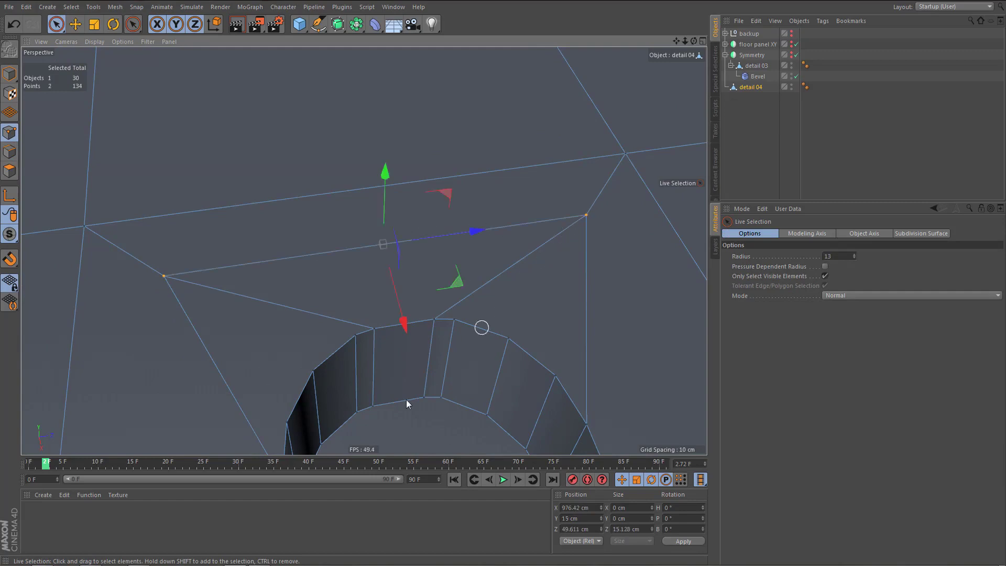
# - Connect the two frame corner points at the slot's opposite end with a straight edge
pyautogui.keyDown('alt'); pyautogui.moveTo(319, 364); pyautogui.dragTo(301, 343); pyautogui.keyUp('alt')
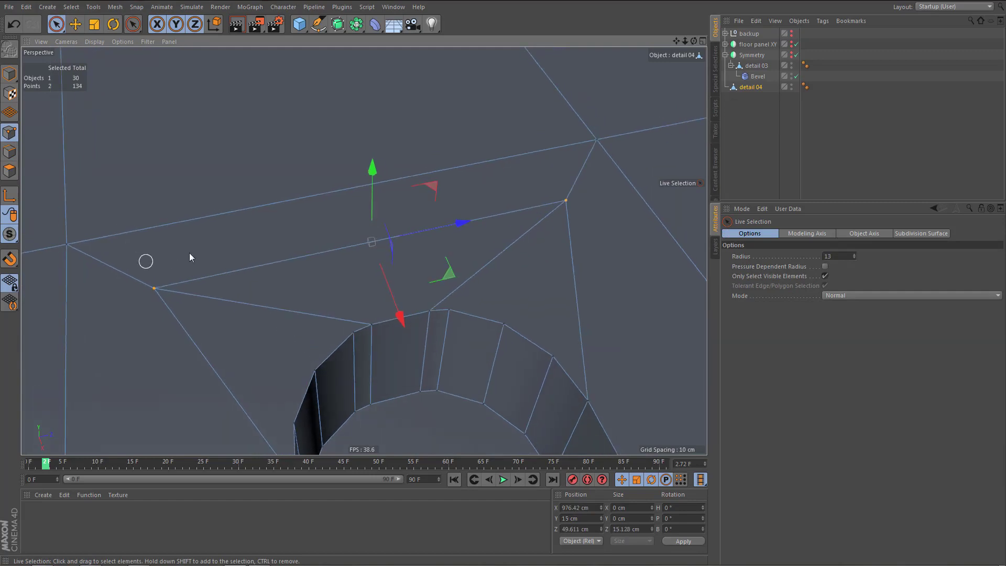
pyautogui.keyDown('alt'); pyautogui.moveTo(253, 246); pyautogui.dragTo(248, 292); pyautogui.keyUp('alt')
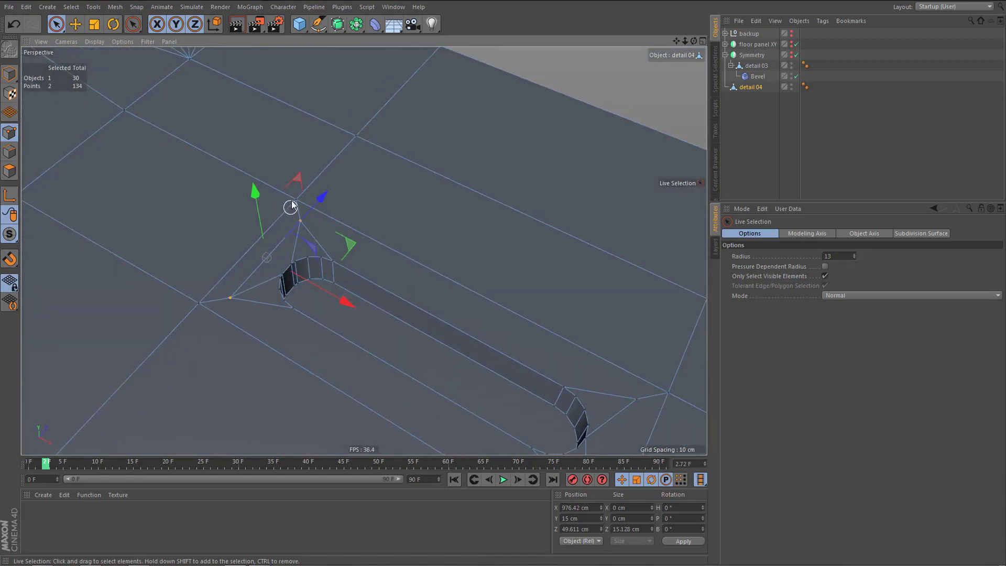
pyautogui.keyDown('alt'); pyautogui.moveTo(272, 268); pyautogui.dragTo(310, 324); pyautogui.keyUp('alt')
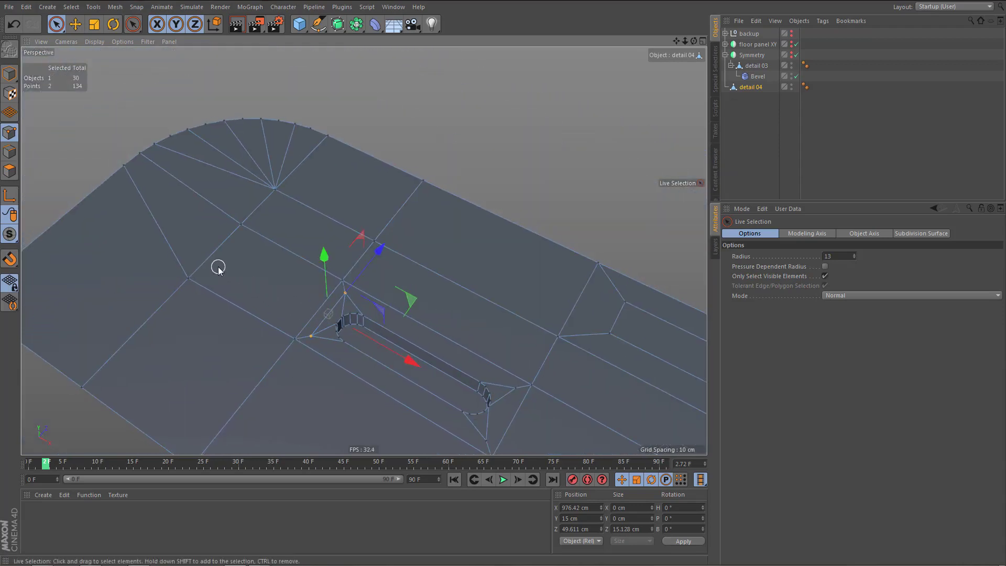
pyautogui.scroll(6, 373, 359)
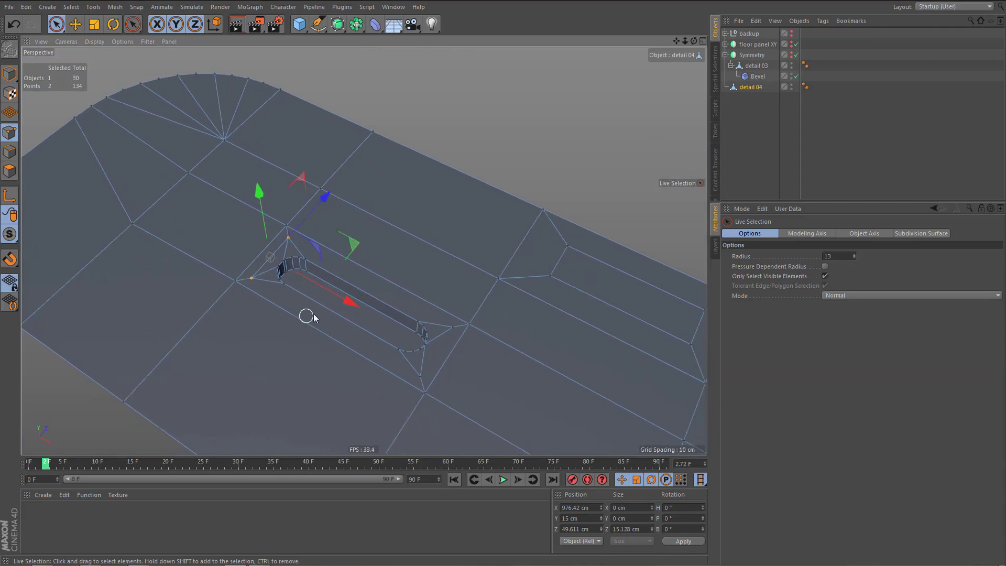
pyautogui.keyDown('alt'); pyautogui.moveTo(369, 287); pyautogui.dragTo(320, 281, button='middle'); pyautogui.keyUp('alt')
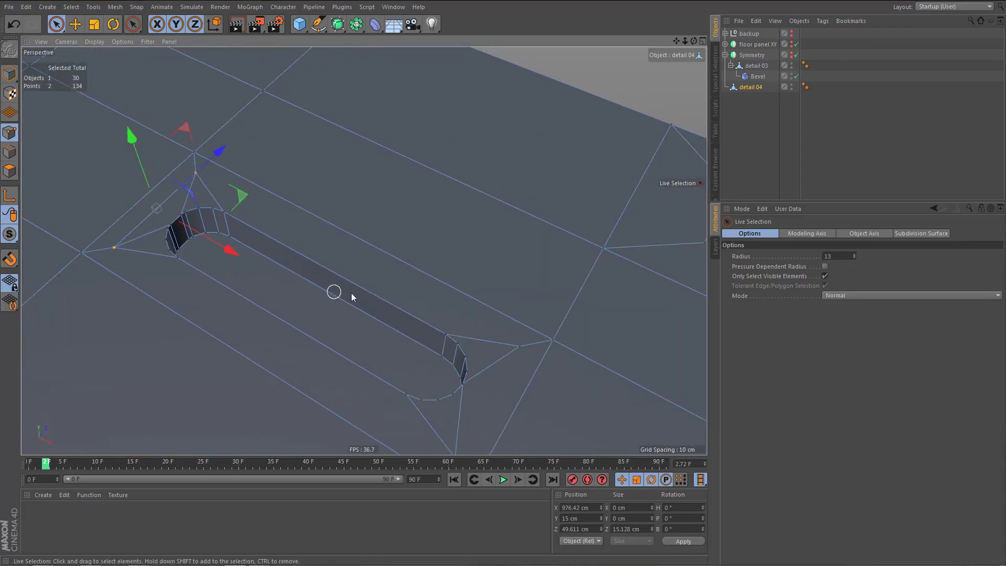
pyautogui.keyDown('alt'); pyautogui.moveTo(413, 340); pyautogui.dragTo(541, 337); pyautogui.keyUp('alt')
pyautogui.keyDown('alt'); pyautogui.moveTo(476, 350); pyautogui.dragTo(445, 367, button='middle'); pyautogui.keyUp('alt')
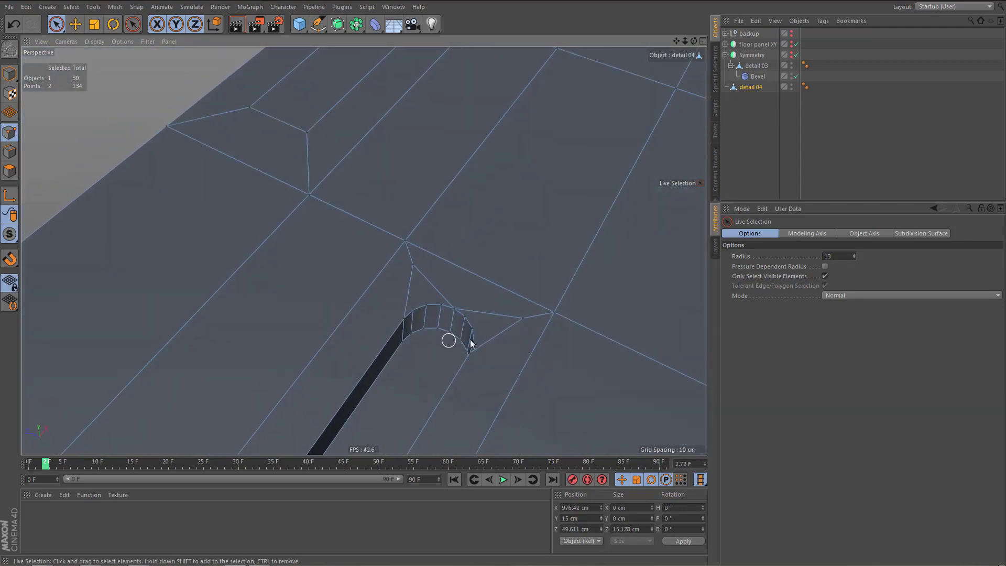
pyautogui.keyDown('alt'); pyautogui.moveTo(467, 339); pyautogui.dragTo(513, 335, button='right'); pyautogui.keyUp('alt')
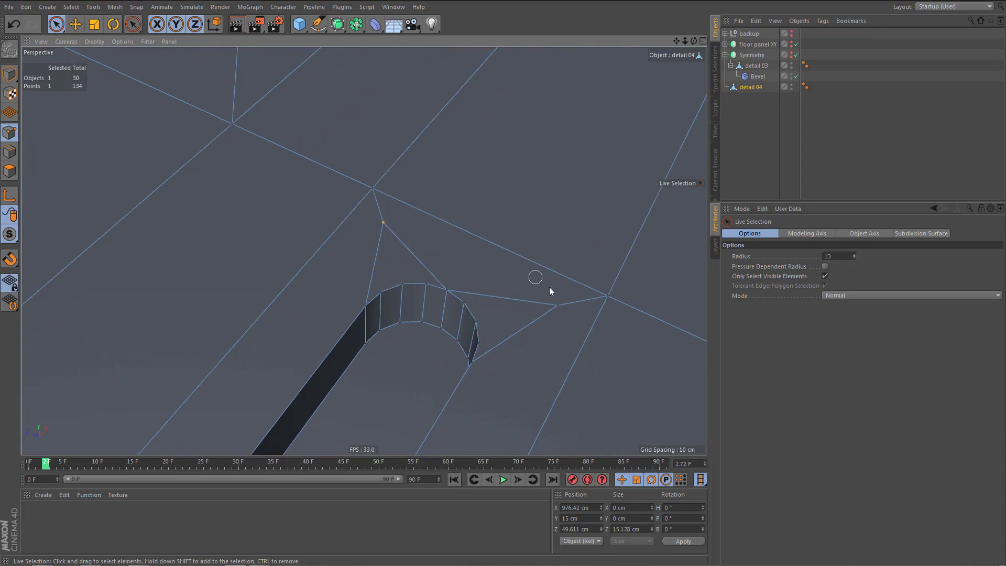
pyautogui.keyDown('shift'); pyautogui.click(565, 316); pyautogui.keyUp('shift')
# - Bevel the middle vertical edge of the opposite rounded end with a 1 cm offset and subdivision 0
pyautogui.keyDown('alt'); pyautogui.moveTo(534, 330); pyautogui.dragTo(566, 331); pyautogui.keyUp('alt')
pyautogui.keyDown('alt'); pyautogui.moveTo(449, 332); pyautogui.dragTo(566, 328, button='right'); pyautogui.keyUp('alt')
pyautogui.press('Return')
pyautogui.click(429, 320)
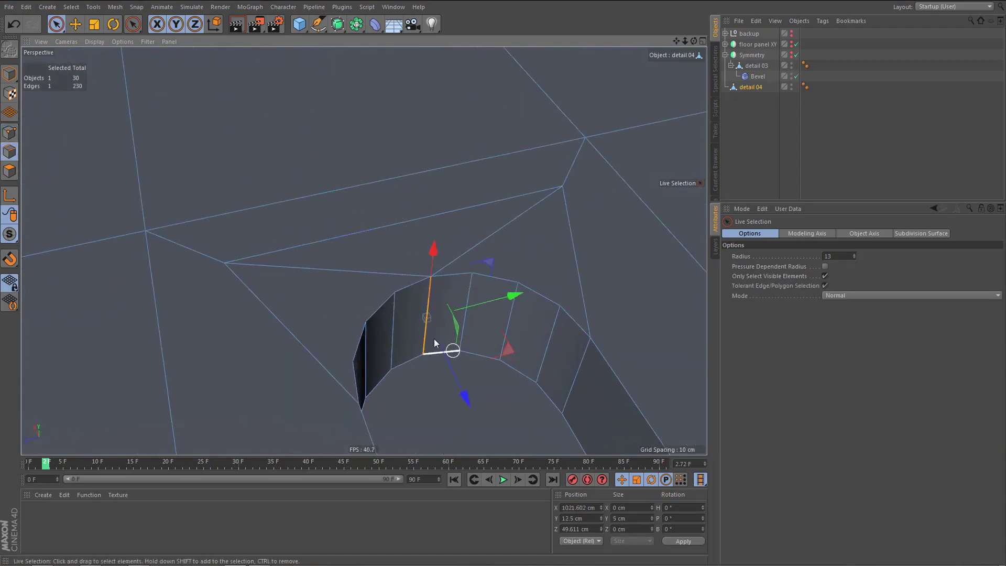
pyautogui.press('m')
pyautogui.press('s')
pyautogui.click(801, 453)
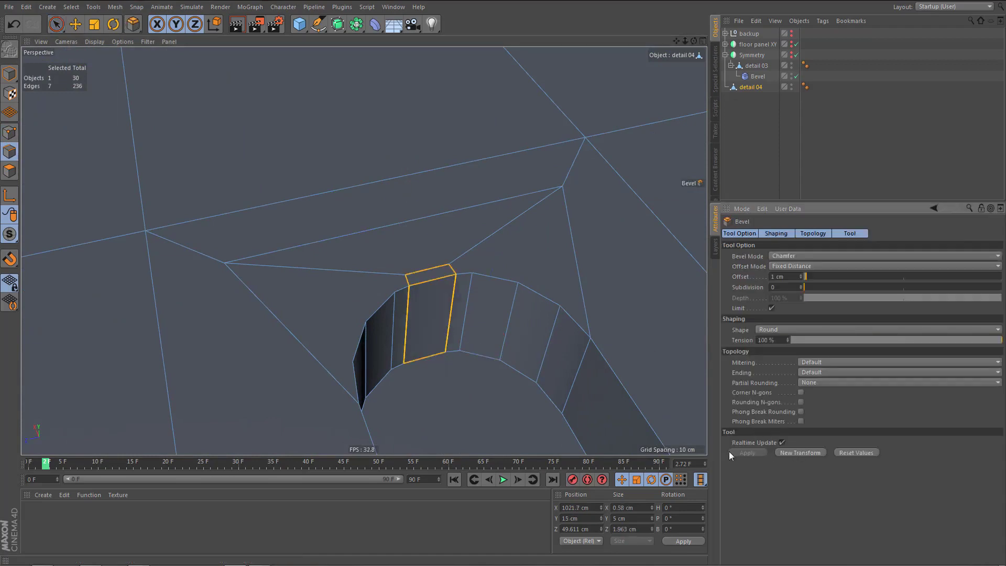
# - Weld the outer bevel points at the slot's opposite end onto the rim with the Polygon Pen
pyautogui.press('m')
pyautogui.press('e')
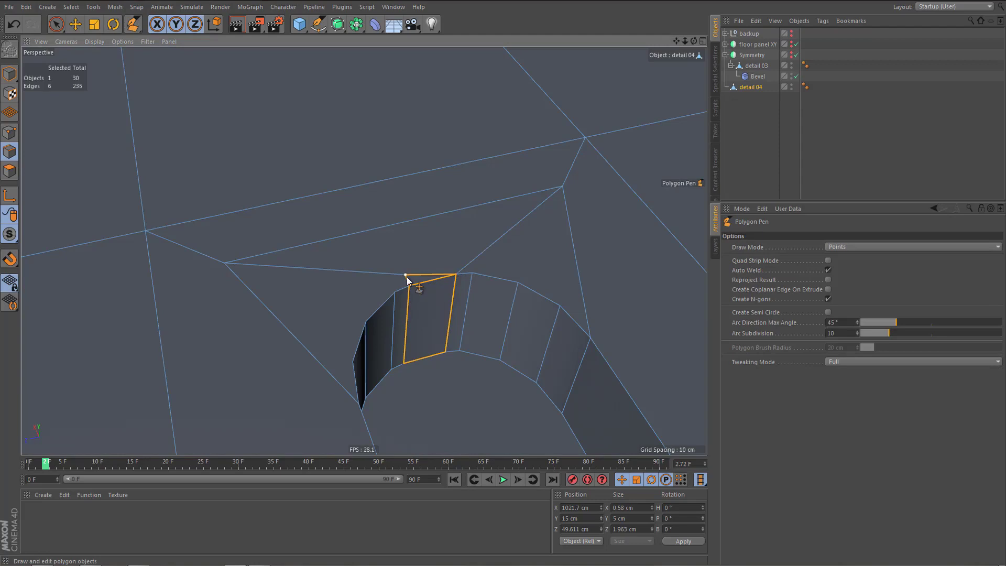
pyautogui.moveTo(407, 275); pyautogui.dragTo(391, 333)
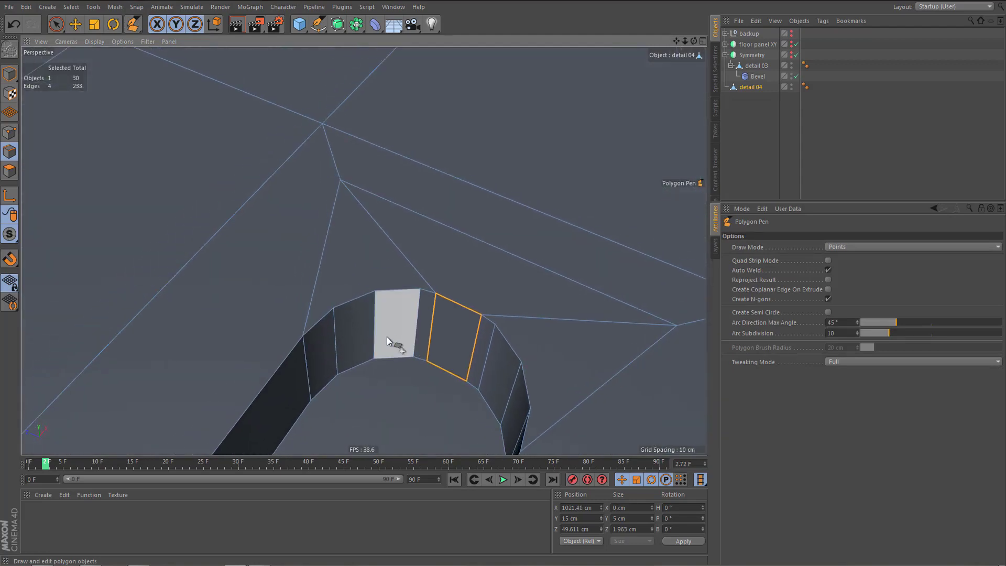
# - Connect each frame corner point at the opposite end to the nearby point on the slot's curved rim
pyautogui.press('1')
pyautogui.press('s')
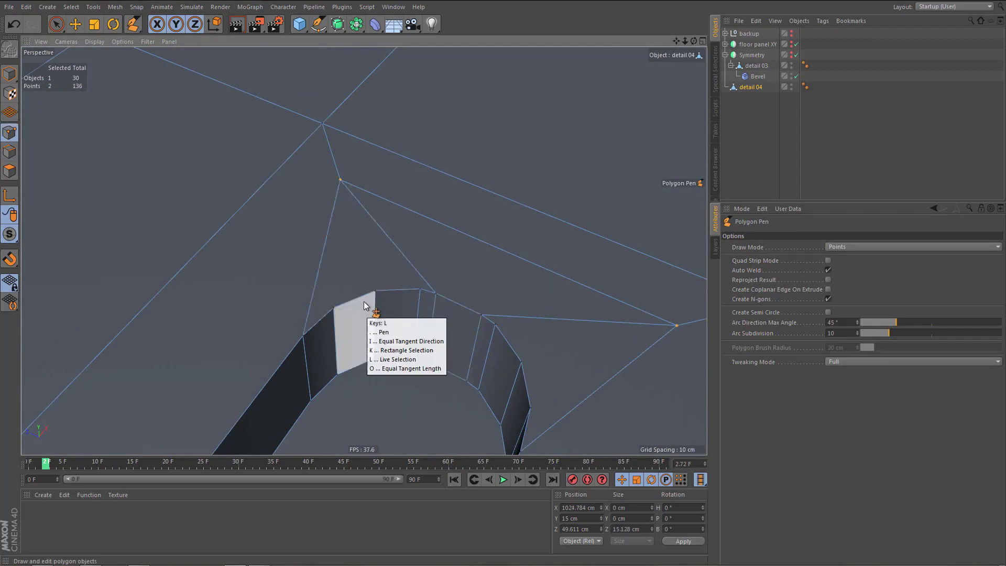
pyautogui.press('l')
pyautogui.moveTo(376, 296); pyautogui.dragTo(340, 181)
pyautogui.press('m')
pyautogui.press('m')
pyautogui.moveTo(525, 368); pyautogui.dragTo(675, 326)
# - Connect the two floor points where the slot's straight sides meet this rounded end with an edge across the floor
pyautogui.keyDown('alt'); pyautogui.moveTo(502, 271); pyautogui.dragTo(460, 356); pyautogui.keyUp('alt')
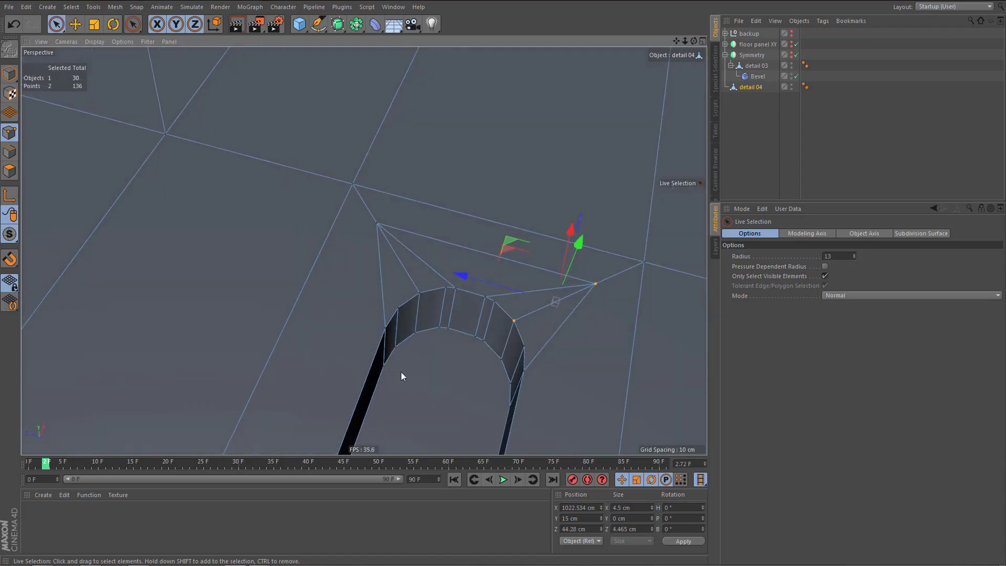
pyautogui.keyDown('shift'); pyautogui.click(508, 405); pyautogui.keyUp('shift')
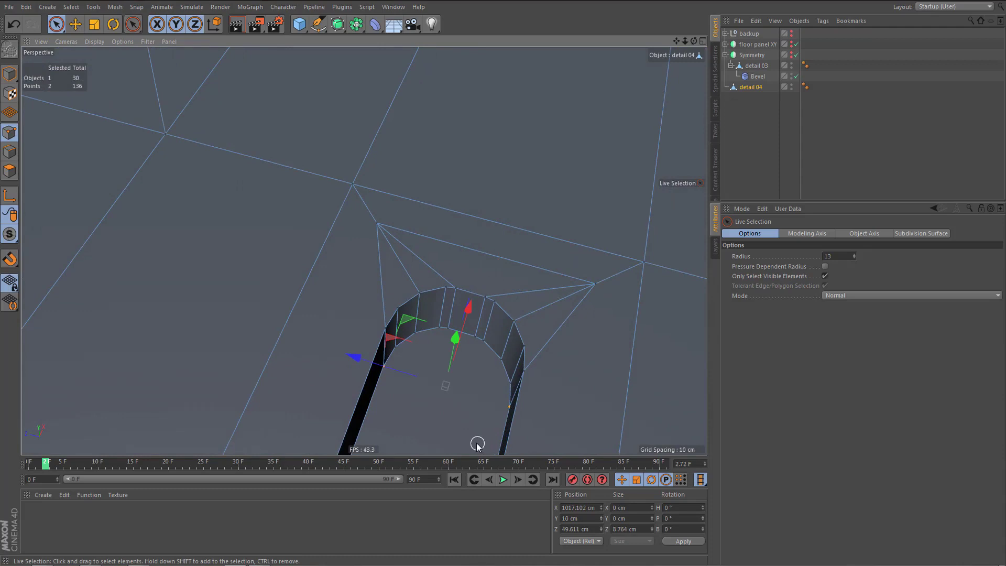
pyautogui.keyDown('alt'); pyautogui.moveTo(450, 266); pyautogui.dragTo(382, 183, button='middle'); pyautogui.keyUp('alt')
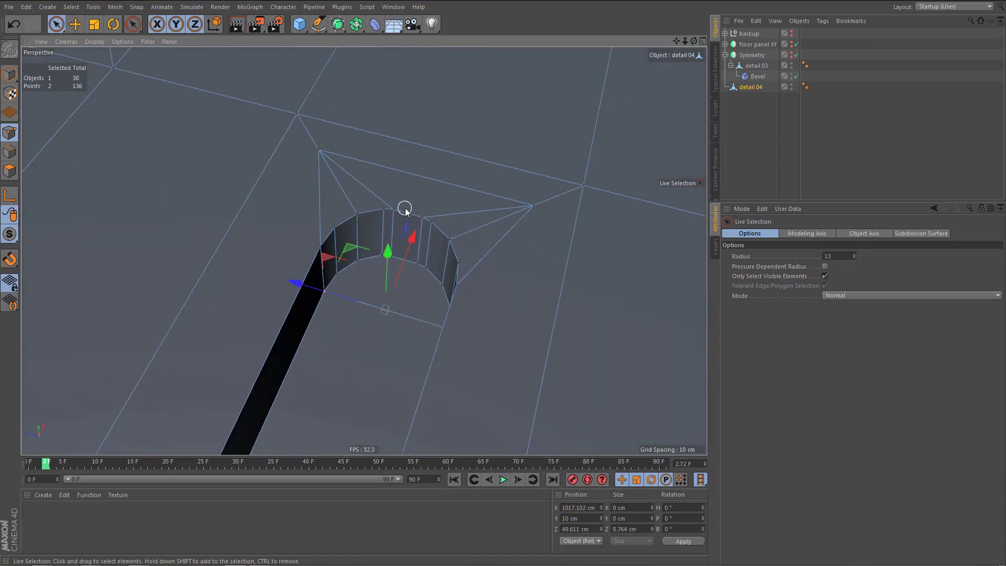
# - Connect the two opposite points with an edge across the slot floor at its second rounded end
pyautogui.keyDown('alt'); pyautogui.moveTo(405, 209); pyautogui.dragTo(393, 260, button='right'); pyautogui.keyUp('alt')
pyautogui.keyDown('alt'); pyautogui.moveTo(392, 259); pyautogui.dragTo(490, 278); pyautogui.keyUp('alt')
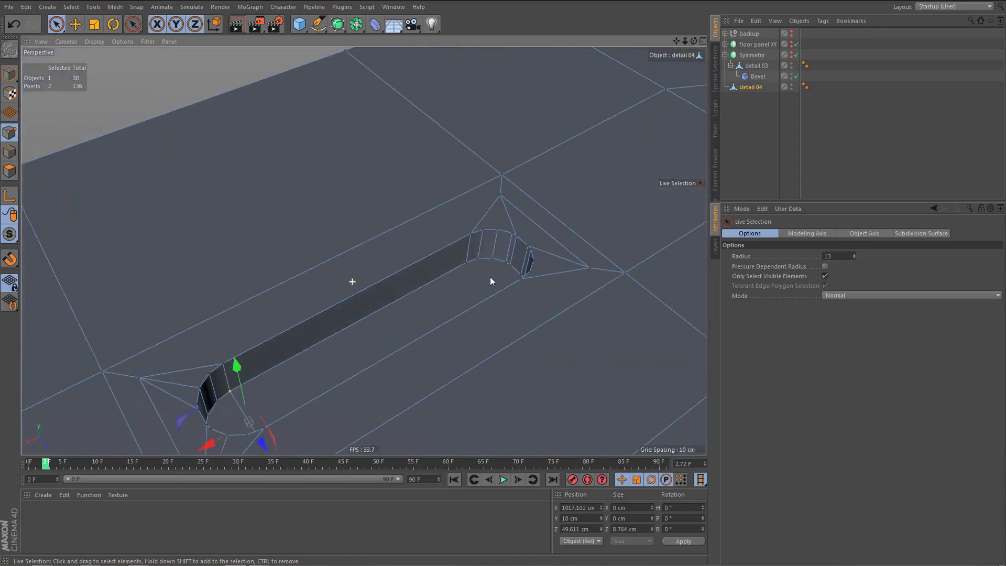
pyautogui.keyDown('alt'); pyautogui.moveTo(490, 277); pyautogui.dragTo(535, 250, button='right'); pyautogui.keyUp('alt')
pyautogui.keyDown('alt'); pyautogui.moveTo(535, 250); pyautogui.dragTo(484, 297); pyautogui.keyUp('alt')
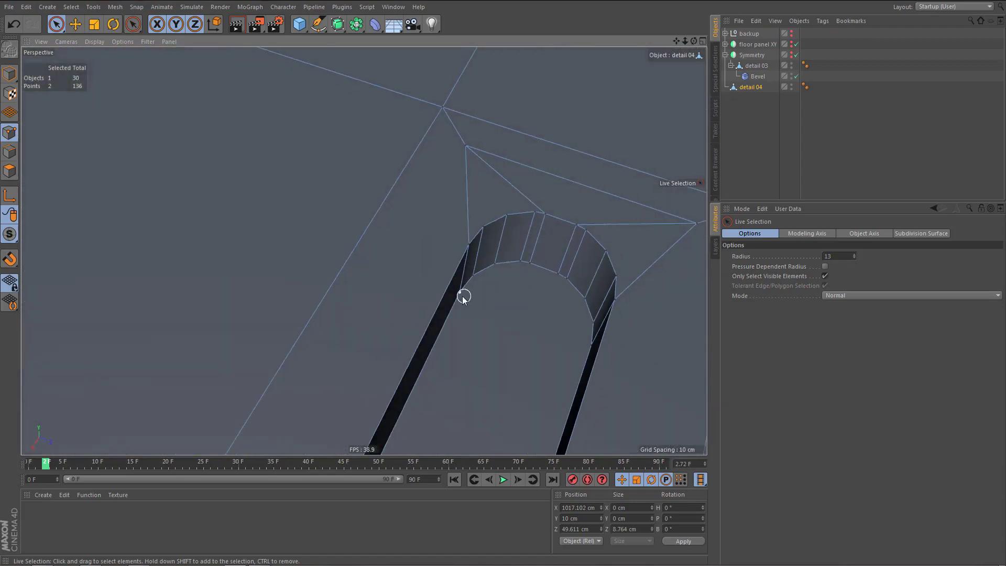
pyautogui.keyDown('shift'); pyautogui.click(590, 344); pyautogui.keyUp('shift')
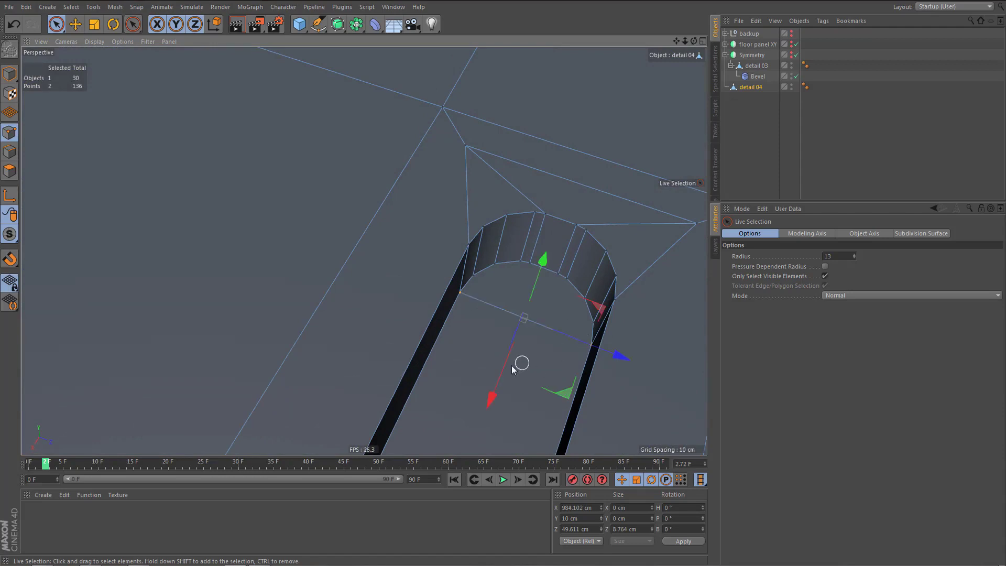
# - Connect the two outer corner points to nearby rim points on this rounded end of the slot with new edges
pyautogui.keyDown('alt'); pyautogui.moveTo(442, 354); pyautogui.dragTo(401, 377); pyautogui.keyUp('alt')
pyautogui.keyDown('alt'); pyautogui.moveTo(450, 348); pyautogui.dragTo(445, 347); pyautogui.keyUp('alt')
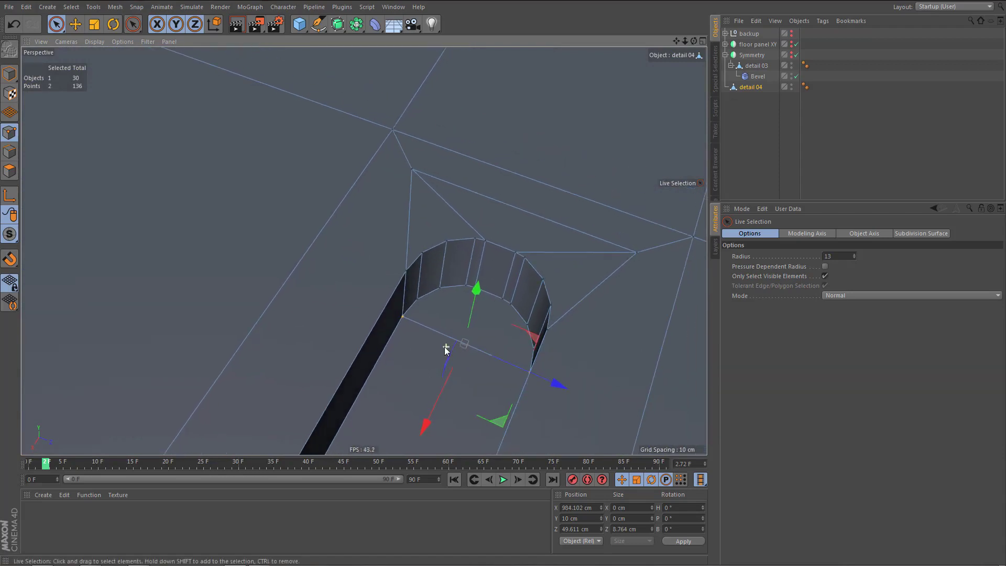
pyautogui.keyDown('shift'); pyautogui.click(412, 169); pyautogui.keyUp('shift')
pyautogui.moveTo(552, 285); pyautogui.dragTo(637, 252)
pyautogui.scroll(3, 417, 229)
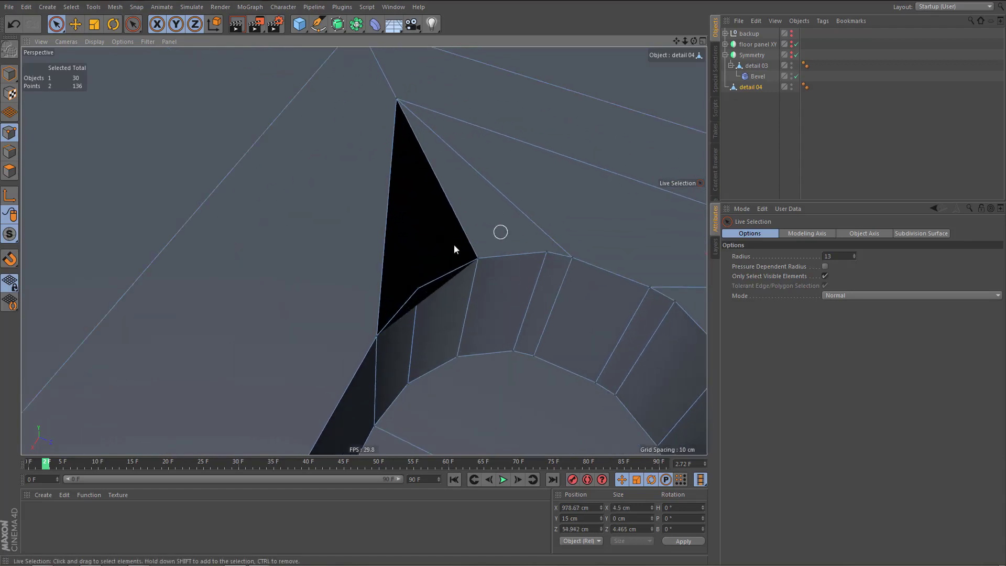
# - Delete the faulty polygon between the corner point and the slot rim, and rebuild that face with the Polygon Pen
pyautogui.press('Return')
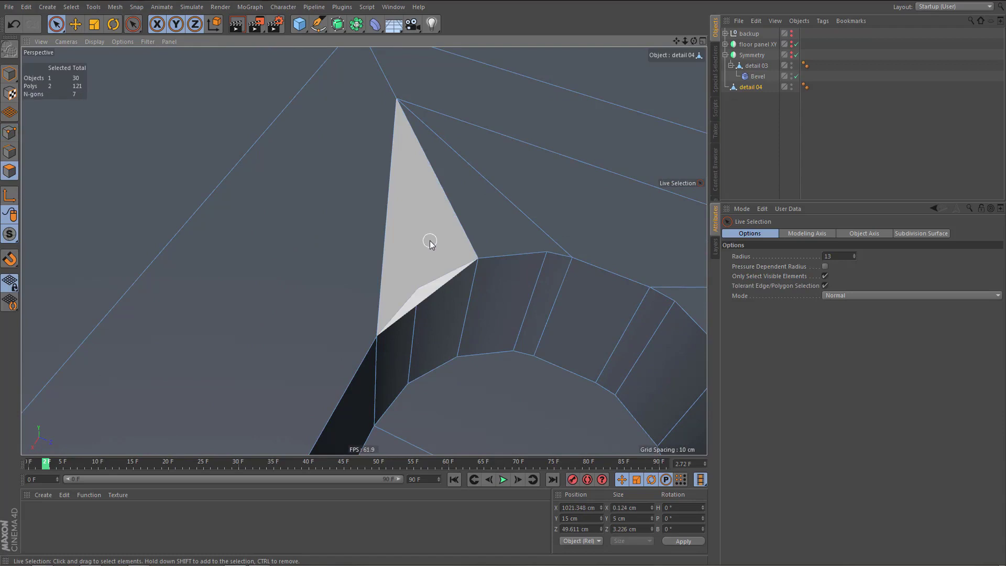
pyautogui.click(430, 238)
pyautogui.press('Delete')
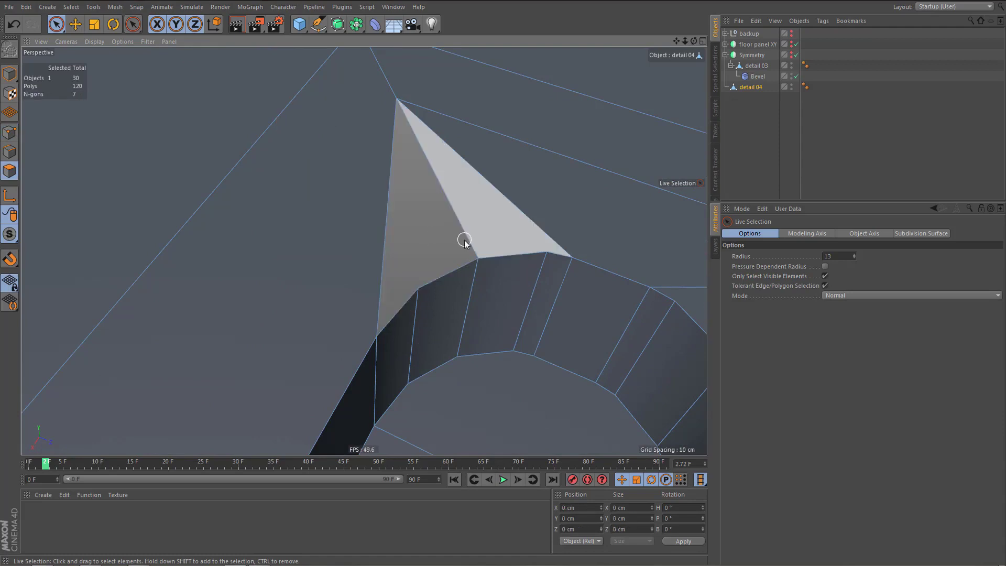
pyautogui.press('m')
pyautogui.press('e')
pyautogui.keyDown('ctrl'); pyautogui.moveTo(402, 303); pyautogui.dragTo(412, 260); pyautogui.keyUp('ctrl')
# - Melt the surplus edge running from the outer corner point to the slot's rounded rim
pyautogui.press('Return')
pyautogui.press('e')
pyautogui.click(410, 244)
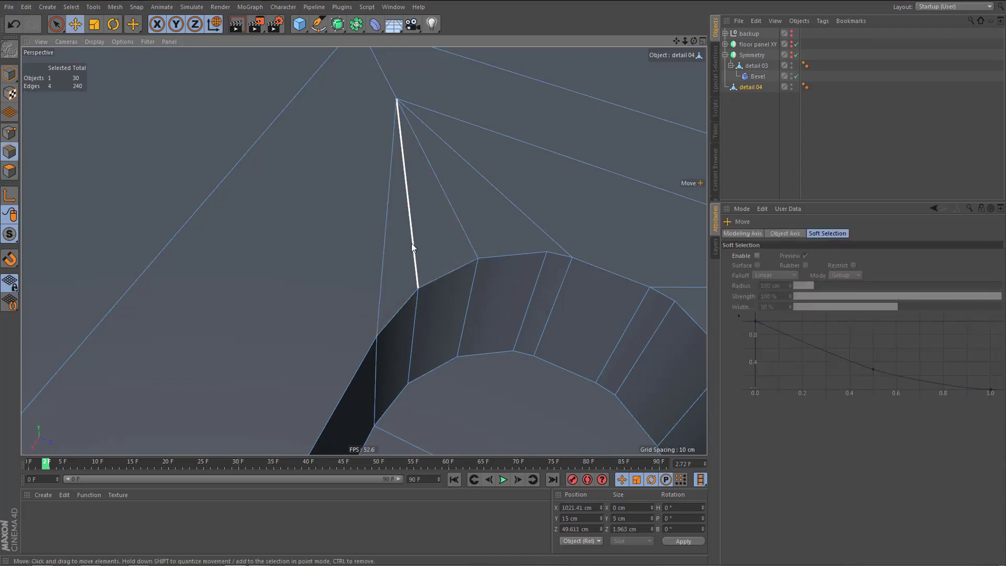
pyautogui.press('u')
pyautogui.press('z')
# - Cut the edges crossing the slot floor at both ends using Edge Cut with 2 subdivisions and 100% scale
pyautogui.keyDown('alt'); pyautogui.moveTo(375, 254); pyautogui.dragTo(354, 302, button='right'); pyautogui.keyUp('alt')
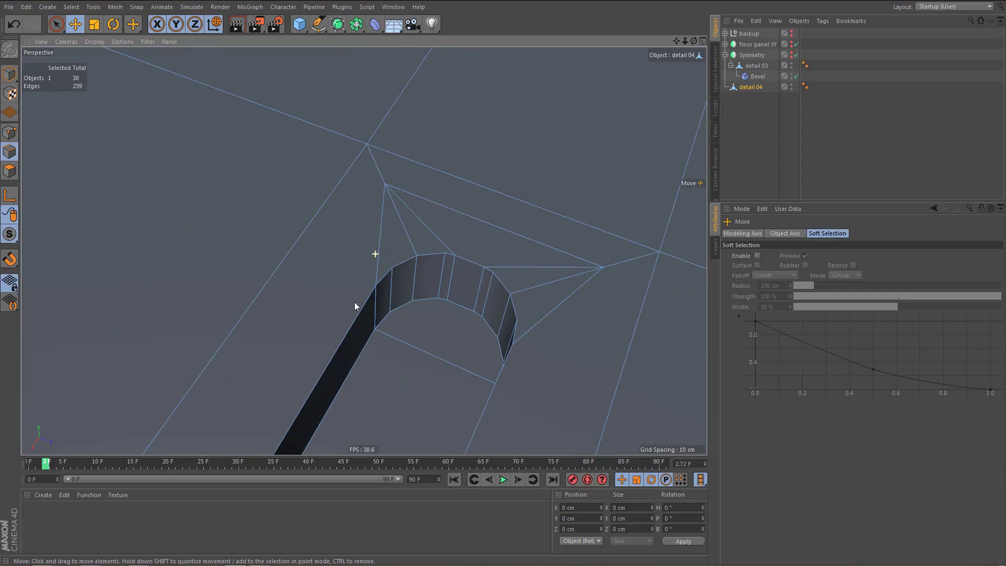
pyautogui.keyDown('alt'); pyautogui.moveTo(355, 302); pyautogui.dragTo(376, 257); pyautogui.keyUp('alt')
pyautogui.scroll(-4, 407, 277)
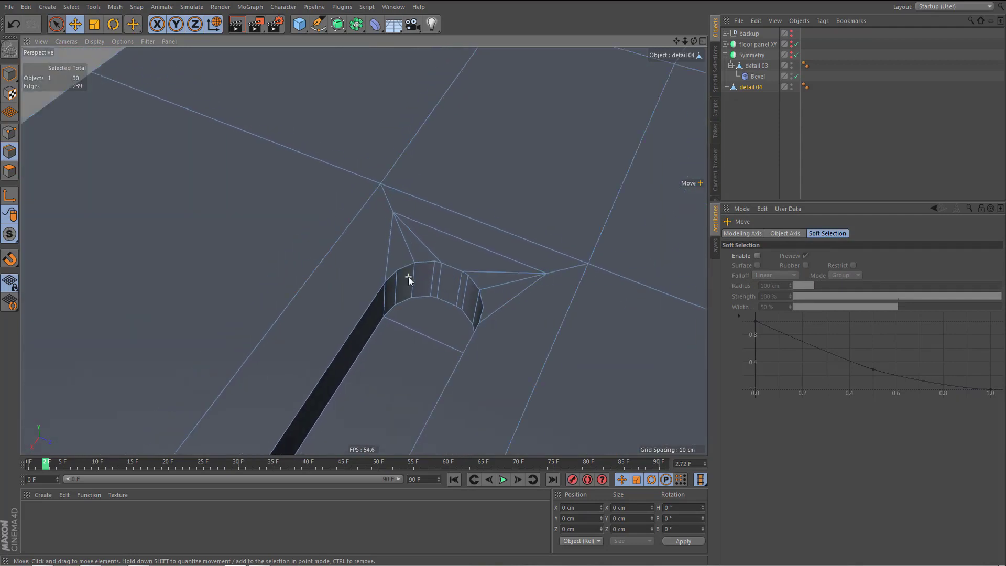
pyautogui.keyDown('alt'); pyautogui.moveTo(428, 283); pyautogui.dragTo(428, 117, button='middle'); pyautogui.keyUp('alt')
pyautogui.click(417, 264)
pyautogui.keyDown('alt'); pyautogui.moveTo(333, 317); pyautogui.dragTo(334, 327); pyautogui.keyUp('alt')
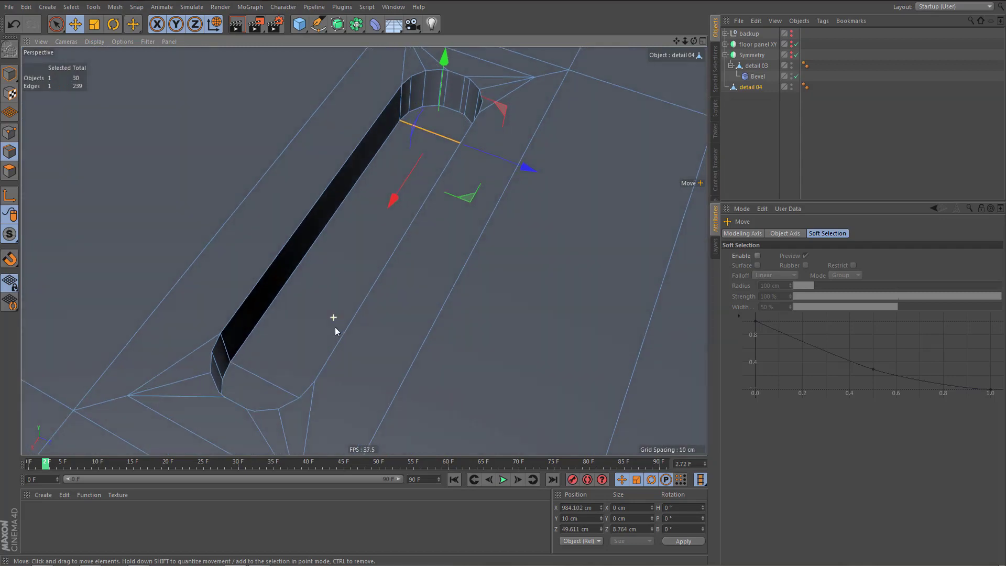
pyautogui.keyDown('shift'); pyautogui.click(278, 382); pyautogui.keyUp('shift')
pyautogui.press('m')
pyautogui.press('f')
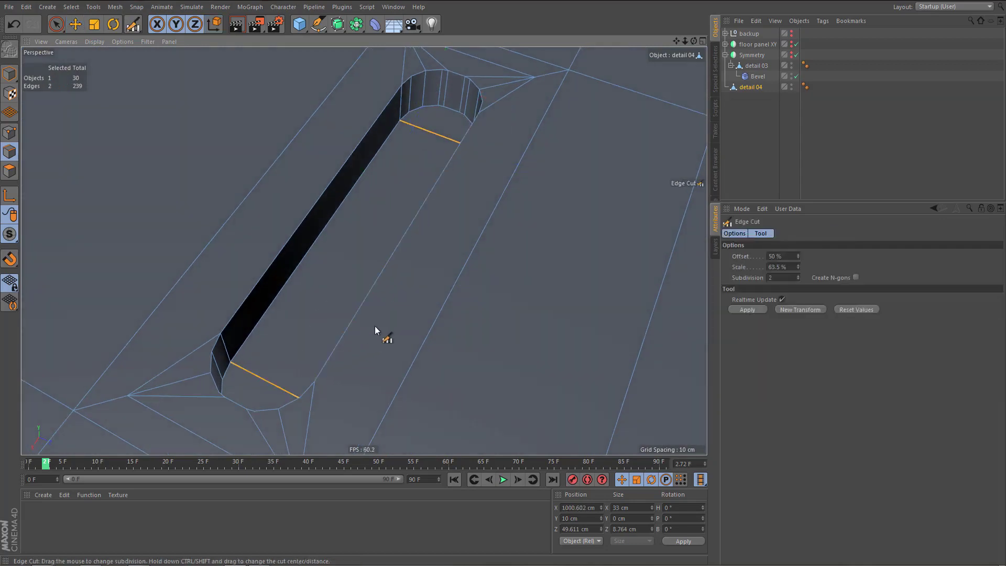
pyautogui.click(461, 247)
# - Select all the upper rim edges around the slot's rounded end, leaving out the long straight sides
pyautogui.keyDown('alt'); pyautogui.moveTo(409, 220); pyautogui.dragTo(408, 142); pyautogui.keyUp('alt')
pyautogui.keyDown('alt'); pyautogui.moveTo(407, 141); pyautogui.dragTo(397, 231, button='middle'); pyautogui.keyUp('alt')
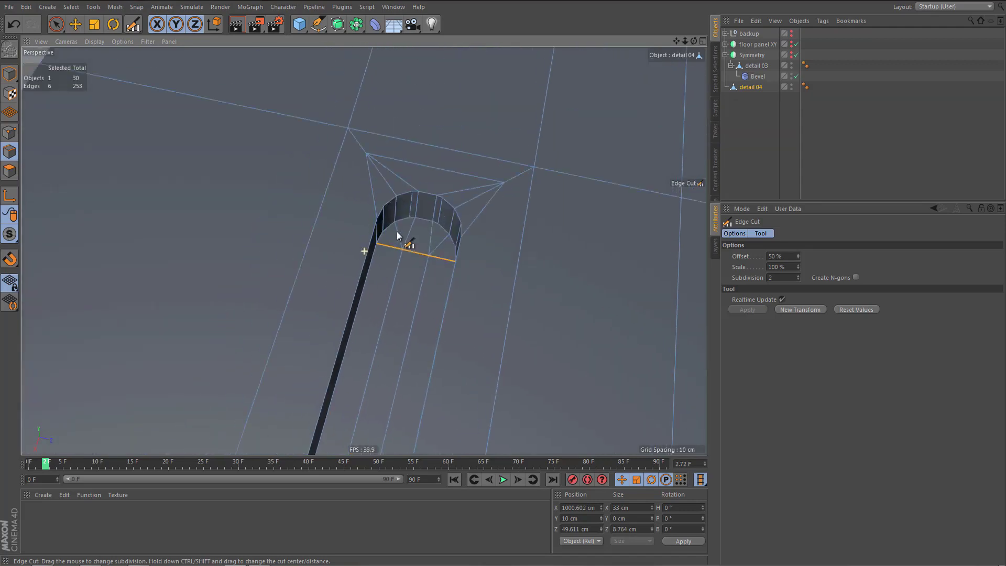
pyautogui.keyDown('alt'); pyautogui.moveTo(409, 225); pyautogui.dragTo(454, 220); pyautogui.keyUp('alt')
pyautogui.scroll(4, 451, 216)
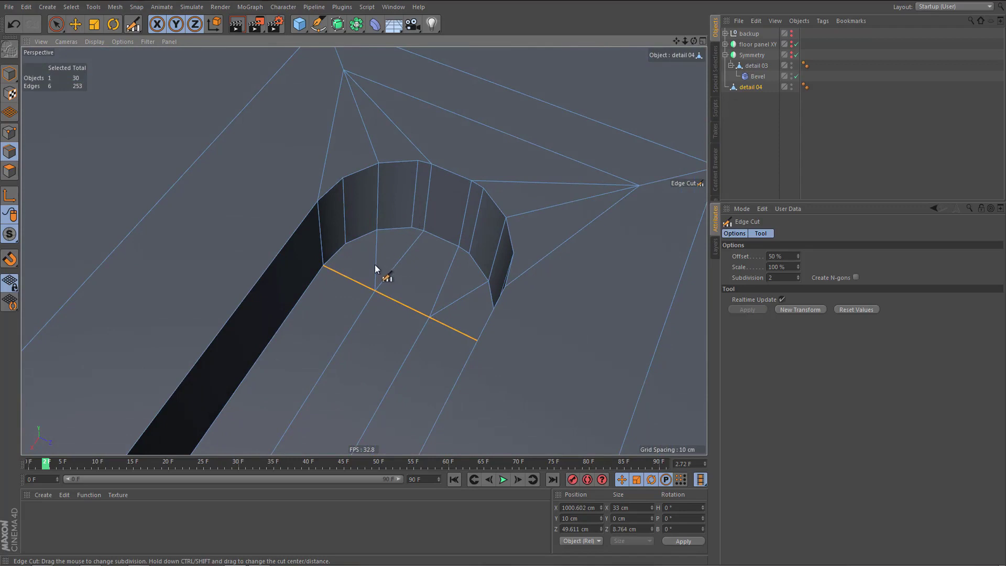
pyautogui.press('e')
pyautogui.click(326, 193)
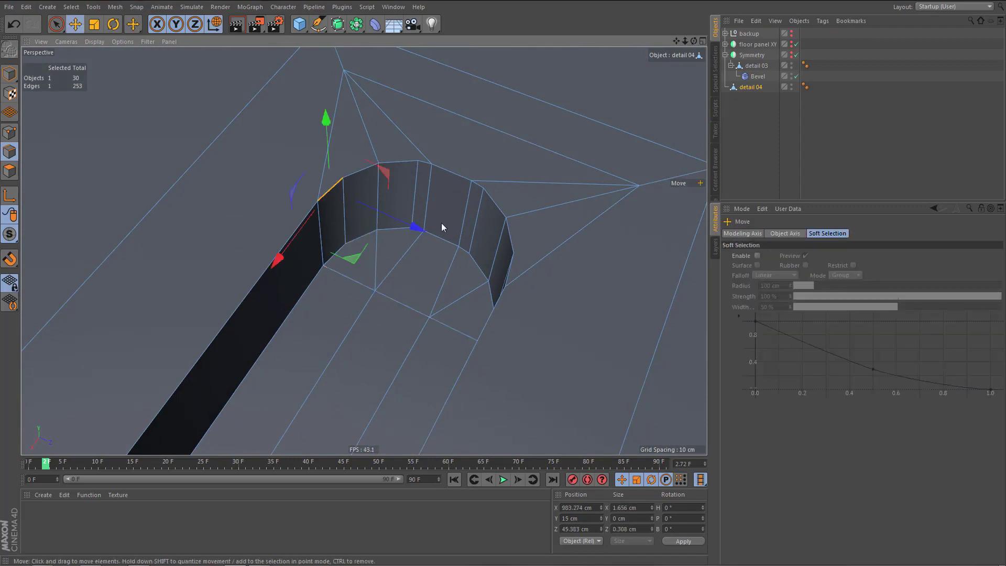
pyautogui.keyDown('shift'); pyautogui.doubleClick(512, 269); pyautogui.keyUp('shift')
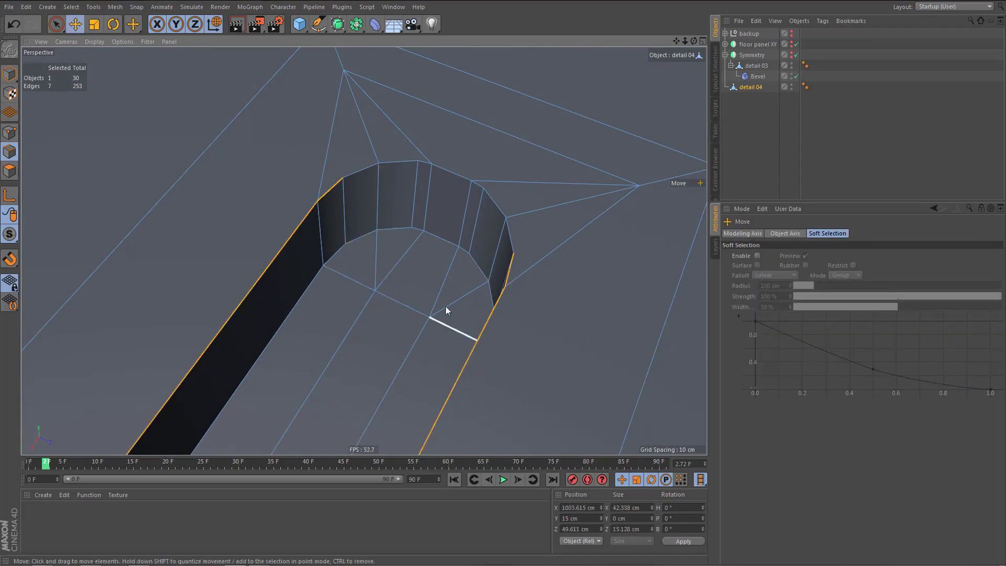
pyautogui.click(326, 199)
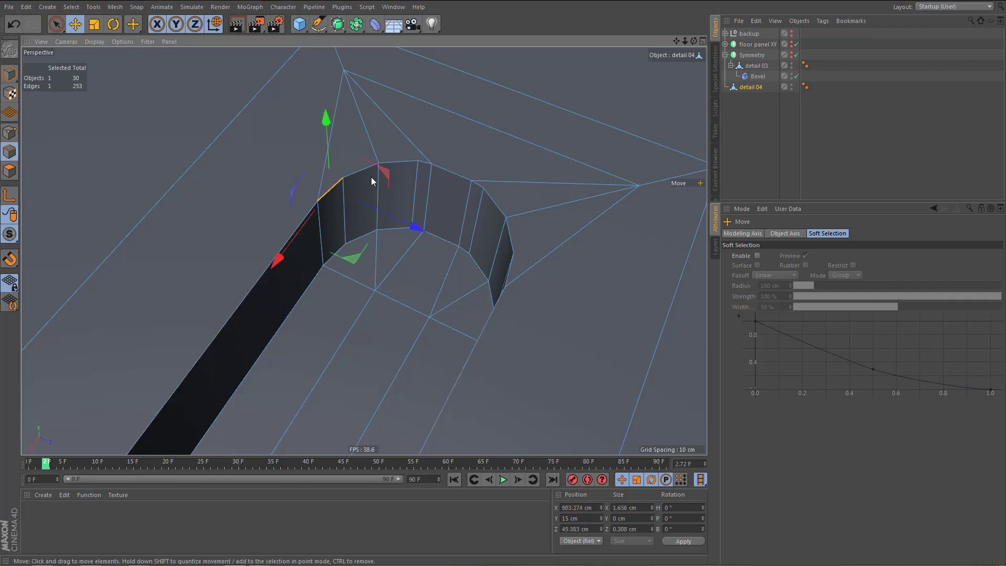
pyautogui.keyDown('shift'); pyautogui.doubleClick(405, 164); pyautogui.keyUp('shift')
pyautogui.keyDown('alt'); pyautogui.moveTo(433, 181); pyautogui.dragTo(489, 190); pyautogui.keyUp('alt')
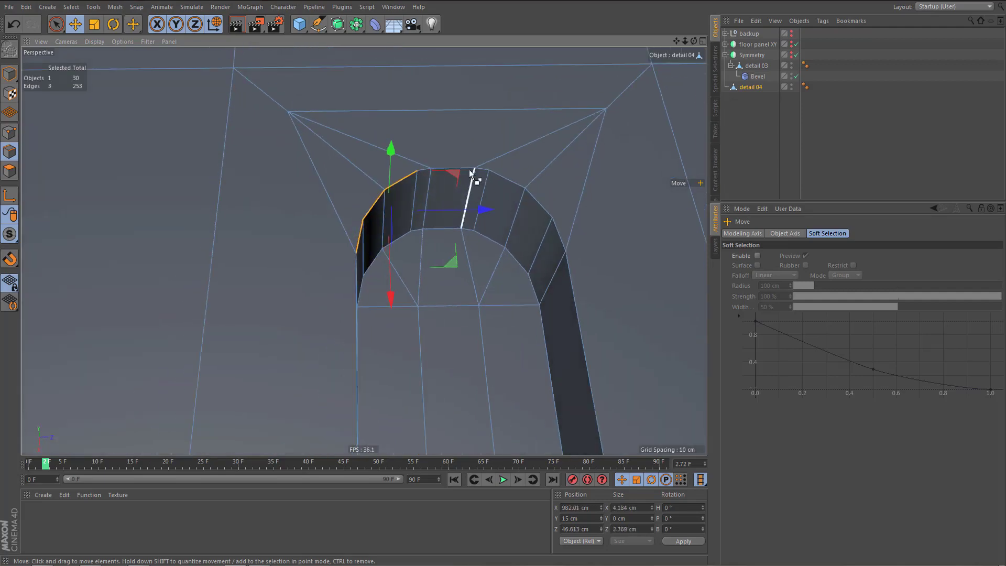
pyautogui.keyDown('shift'); pyautogui.click(468, 165); pyautogui.keyUp('shift')
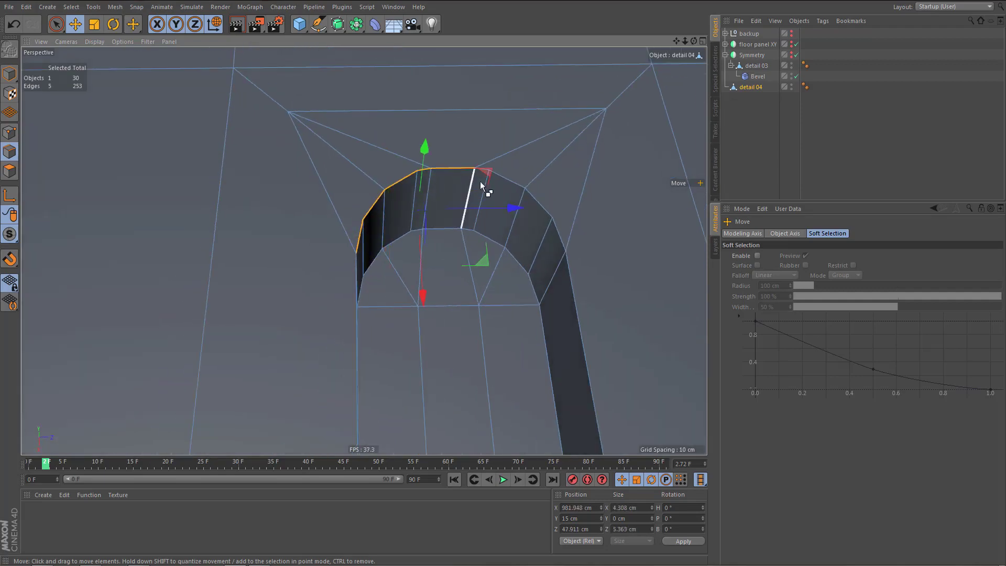
pyautogui.keyDown('shift'); pyautogui.click(533, 199); pyautogui.keyUp('shift')
pyautogui.keyDown('shift'); pyautogui.click(559, 234); pyautogui.keyUp('shift')
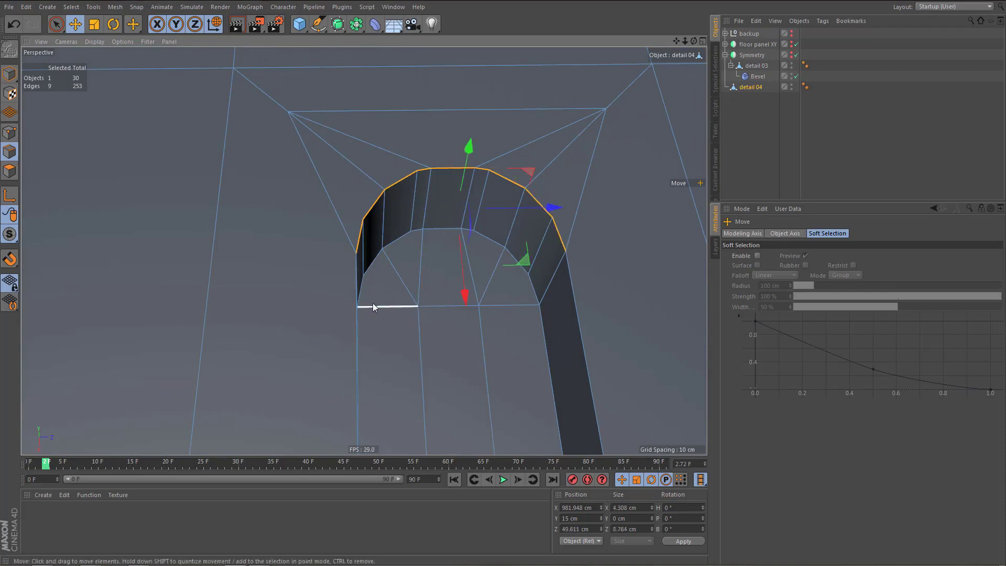
# - Add the lower rim edges around the same rounded end to the edge selection
pyautogui.keyDown('alt'); pyautogui.moveTo(373, 304); pyautogui.dragTo(349, 296); pyautogui.keyUp('alt')
pyautogui.keyDown('shift'); pyautogui.click(368, 284); pyautogui.keyUp('shift')
pyautogui.keyDown('shift'); pyautogui.click(383, 266); pyautogui.keyUp('shift')
pyautogui.keyDown('shift'); pyautogui.click(413, 247); pyautogui.keyUp('shift')
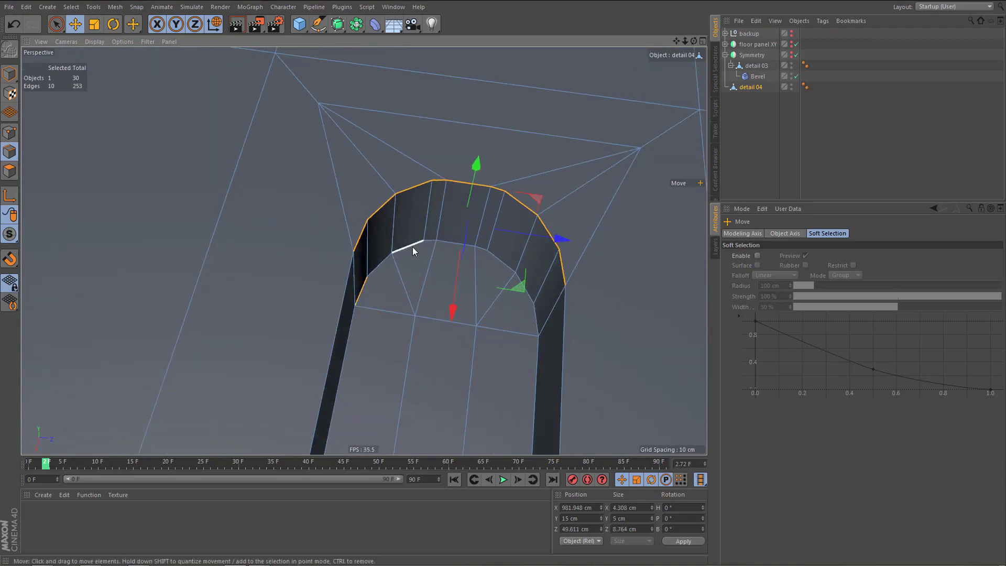
pyautogui.keyDown('shift'); pyautogui.click(430, 240); pyautogui.keyUp('shift')
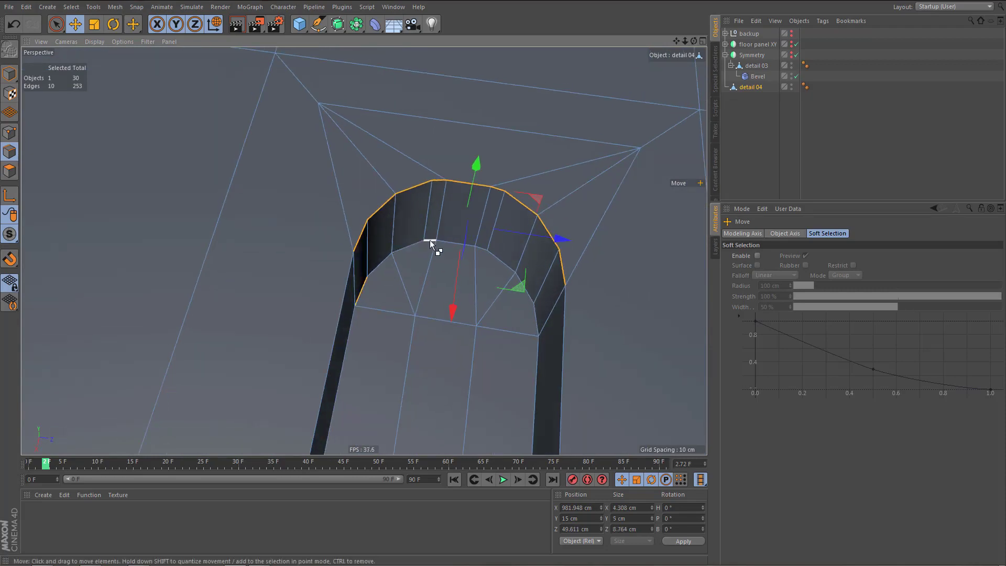
pyautogui.keyDown('shift'); pyautogui.click(482, 250); pyautogui.keyUp('shift')
pyautogui.keyDown('shift'); pyautogui.click(456, 243); pyautogui.keyUp('shift')
pyautogui.keyDown('alt'); pyautogui.moveTo(494, 317); pyautogui.dragTo(549, 311); pyautogui.keyUp('alt')
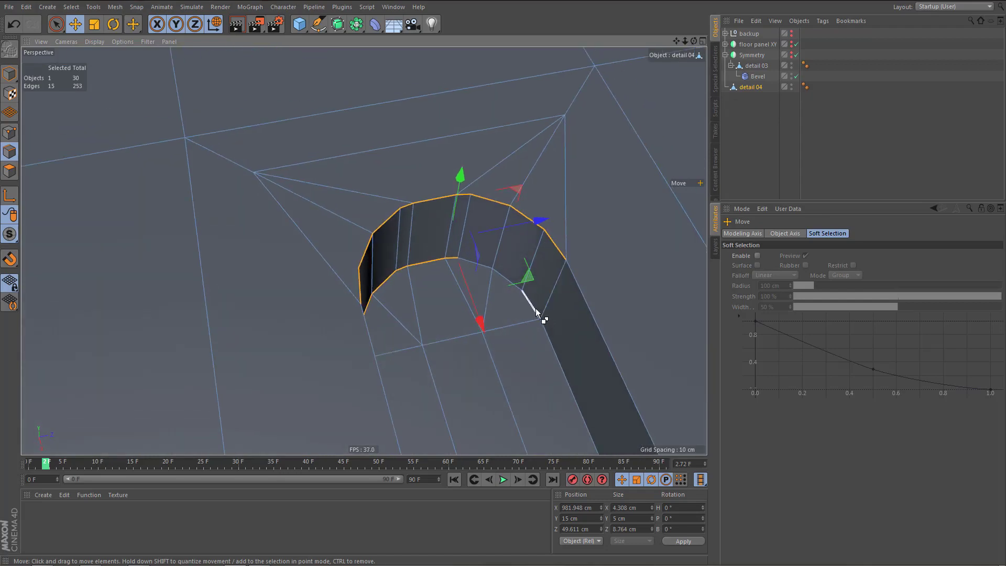
pyautogui.keyDown('shift'); pyautogui.click(536, 309); pyautogui.keyUp('shift')
# - Add the upper and lower rim edges of the opposite rounded end to the selection and space the rim points evenly
pyautogui.keyDown('alt'); pyautogui.moveTo(366, 221); pyautogui.dragTo(322, 346); pyautogui.keyUp('alt')
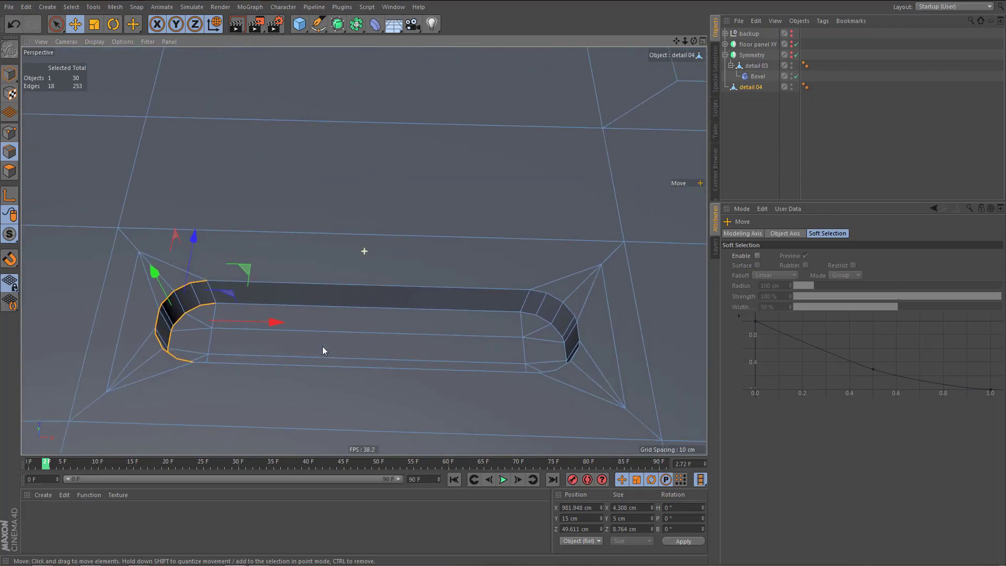
pyautogui.keyDown('alt'); pyautogui.moveTo(460, 370); pyautogui.dragTo(475, 231); pyautogui.keyUp('alt')
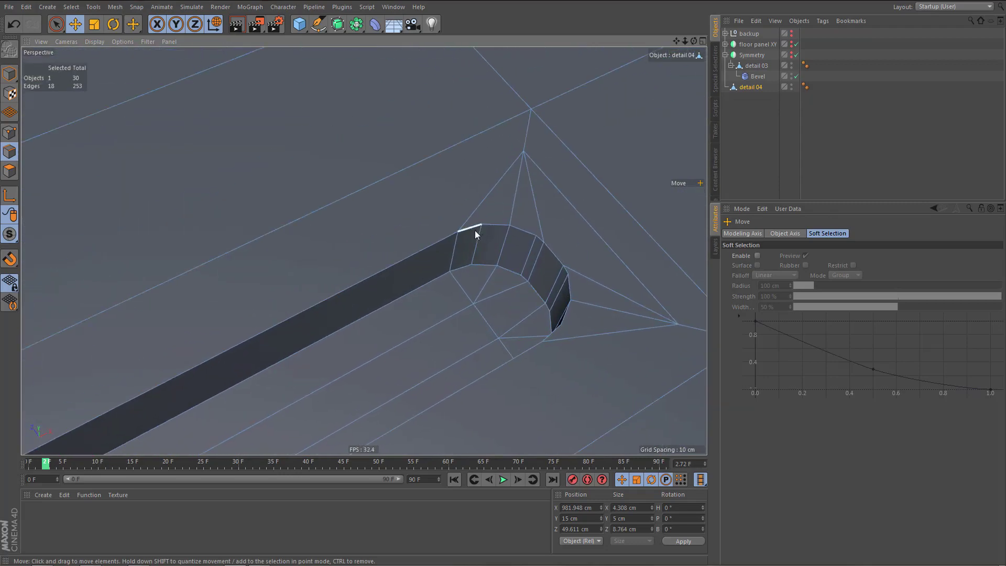
pyautogui.keyDown('shift'); pyautogui.click(496, 235); pyautogui.keyUp('shift')
pyautogui.keyDown('shift'); pyautogui.click(540, 240); pyautogui.keyUp('shift')
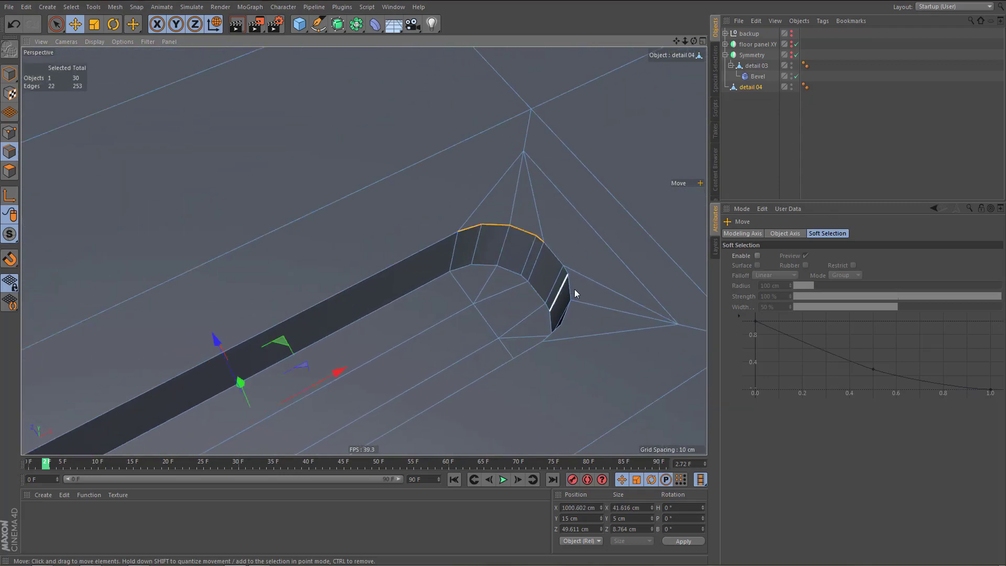
pyautogui.keyDown('shift'); pyautogui.click(559, 329); pyautogui.keyUp('shift')
pyautogui.keyDown('shift'); pyautogui.click(527, 281); pyautogui.keyUp('shift')
pyautogui.keyDown('shift'); pyautogui.click(546, 309); pyautogui.keyUp('shift')
pyautogui.keyDown('alt'); pyautogui.moveTo(535, 316); pyautogui.dragTo(577, 334); pyautogui.keyUp('alt')
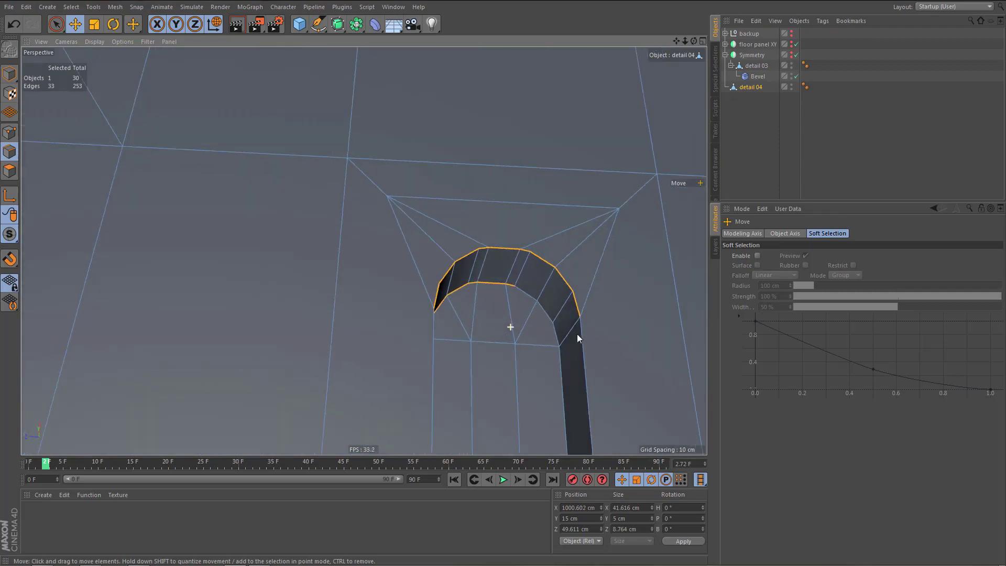
pyautogui.keyDown('shift'); pyautogui.click(556, 335); pyautogui.keyUp('shift')
pyautogui.press('h')
pyautogui.press('s')
# - Weld the two inner corner points around one rounded slot end onto the neighbouring grid corners with the Polygon Pen
pyautogui.keyDown('alt'); pyautogui.moveTo(485, 278); pyautogui.dragTo(369, 258); pyautogui.keyUp('alt')
pyautogui.keyDown('alt'); pyautogui.moveTo(354, 230); pyautogui.dragTo(360, 262, button='middle'); pyautogui.keyUp('alt')
pyautogui.press('m')
pyautogui.press('e')
pyautogui.moveTo(341, 179); pyautogui.dragTo(322, 144)
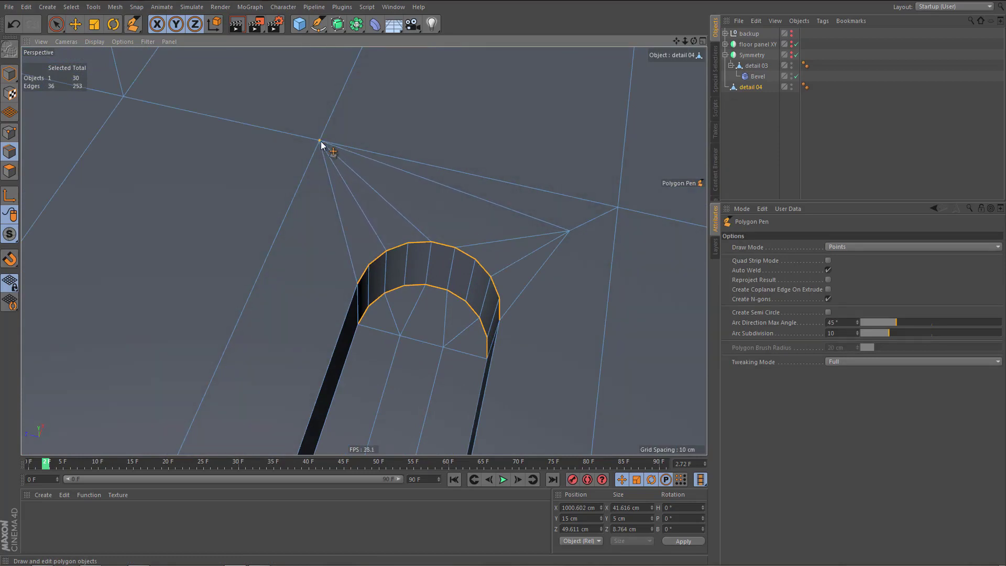
pyautogui.moveTo(569, 231); pyautogui.dragTo(617, 208)
# - Weld the two inner corner points at the slot's opposite end onto their adjacent grid corners
pyautogui.keyDown('alt'); pyautogui.moveTo(500, 192); pyautogui.dragTo(489, 237, button='right'); pyautogui.keyUp('alt')
pyautogui.keyDown('alt'); pyautogui.moveTo(492, 187); pyautogui.dragTo(472, 132, button='middle'); pyautogui.keyUp('alt')
pyautogui.keyDown('alt'); pyautogui.moveTo(473, 129); pyautogui.dragTo(472, 215, button='right'); pyautogui.keyUp('alt')
pyautogui.keyDown('alt'); pyautogui.moveTo(472, 215); pyautogui.dragTo(465, 179, button='middle'); pyautogui.keyUp('alt')
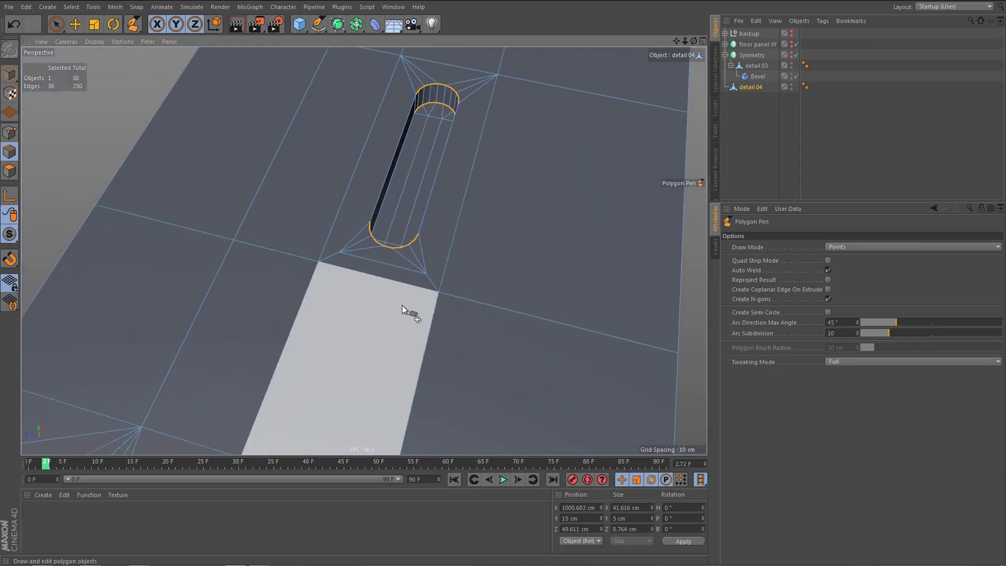
pyautogui.keyDown('alt'); pyautogui.moveTo(403, 305); pyautogui.dragTo(449, 277, button='right'); pyautogui.keyUp('alt')
pyautogui.moveTo(452, 245); pyautogui.dragTo(477, 282)
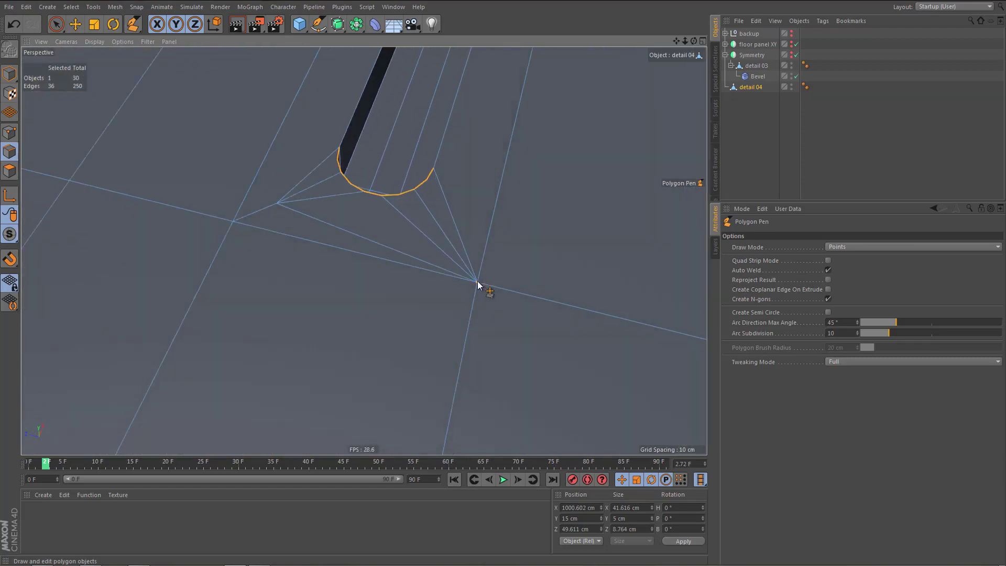
pyautogui.moveTo(262, 212); pyautogui.dragTo(241, 225)
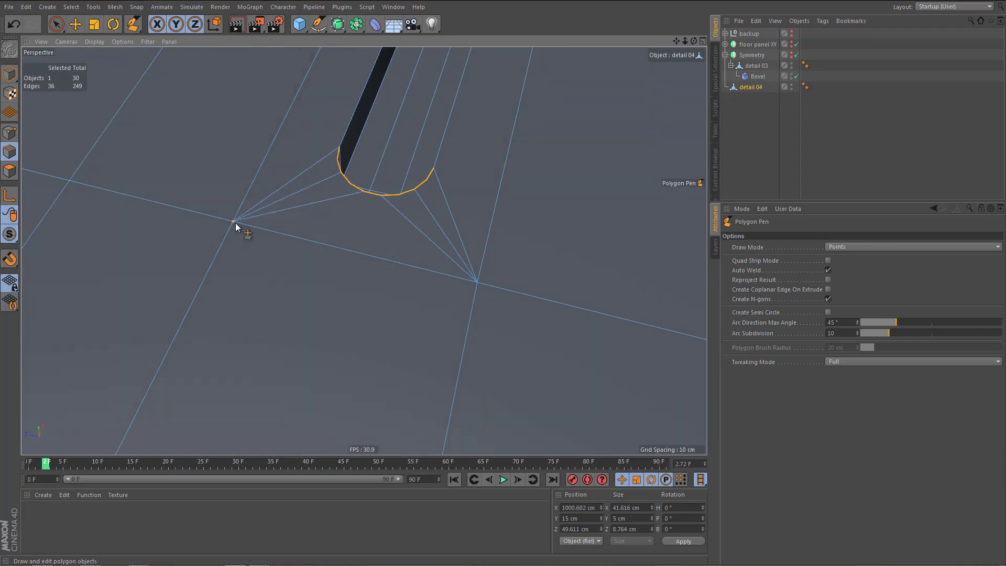
# - Select all polygons in the rectangular block around the slot, examine the topology, and clear the selection
pyautogui.keyDown('alt'); pyautogui.moveTo(341, 261); pyautogui.dragTo(336, 341, button='middle'); pyautogui.keyUp('alt')
pyautogui.keyDown('alt'); pyautogui.moveTo(335, 338); pyautogui.dragTo(183, 314); pyautogui.keyUp('alt')
pyautogui.keyDown('alt'); pyautogui.moveTo(228, 313); pyautogui.dragTo(188, 346, button='right'); pyautogui.keyUp('alt')
pyautogui.keyDown('alt'); pyautogui.moveTo(321, 318); pyautogui.dragTo(296, 321); pyautogui.keyUp('alt')
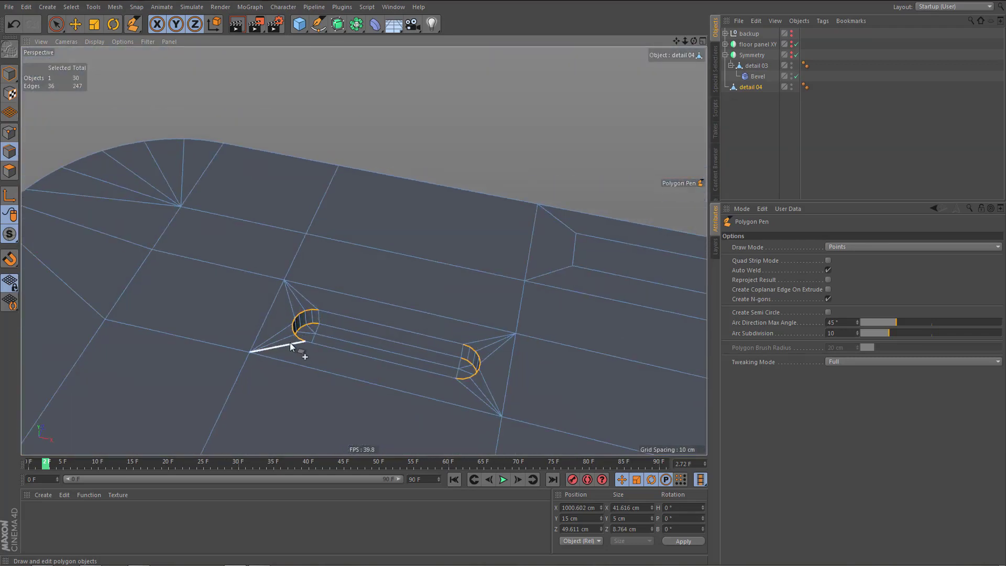
pyautogui.press('Return')
pyautogui.press('0')
pyautogui.keyDown('alt'); pyautogui.moveTo(266, 357); pyautogui.dragTo(279, 379); pyautogui.keyUp('alt')
pyautogui.moveTo(224, 232); pyautogui.dragTo(525, 380)
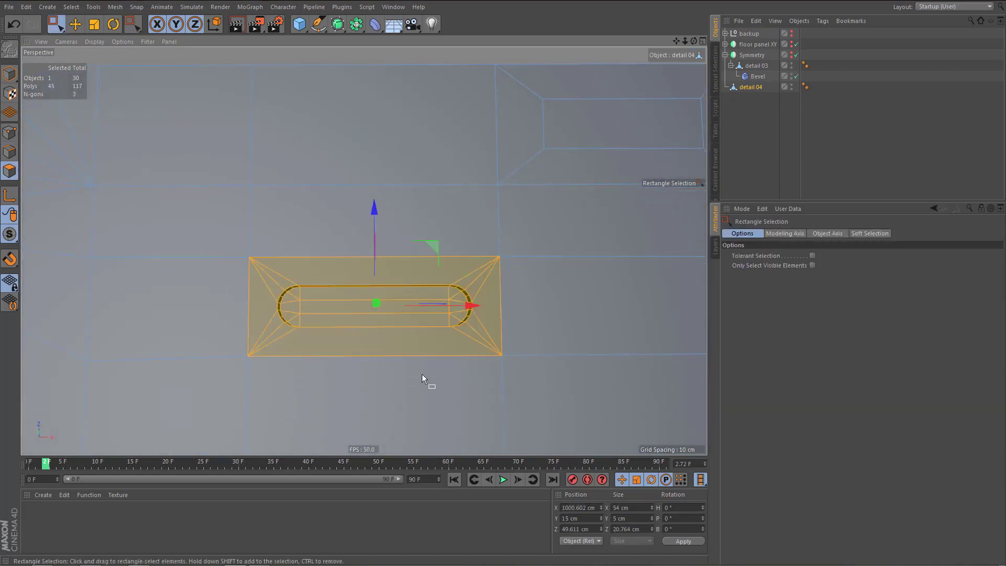
pyautogui.keyDown('alt'); pyautogui.moveTo(370, 310); pyautogui.dragTo(318, 245); pyautogui.keyUp('alt')
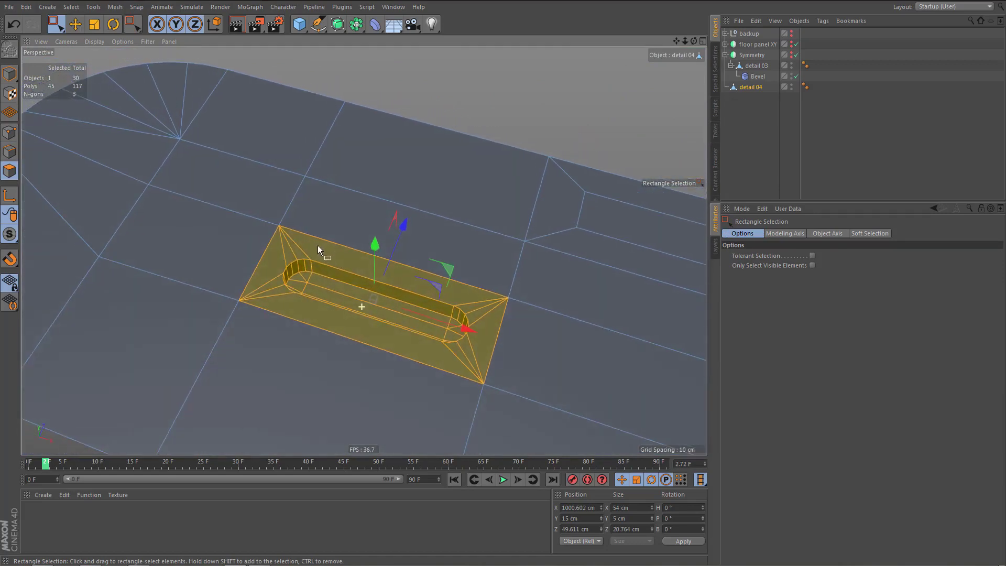
pyautogui.click(533, 227)
# - Select all N-gons in detail 04, examine where they lie along the panel, and clear the selection
pyautogui.click(716, 64)
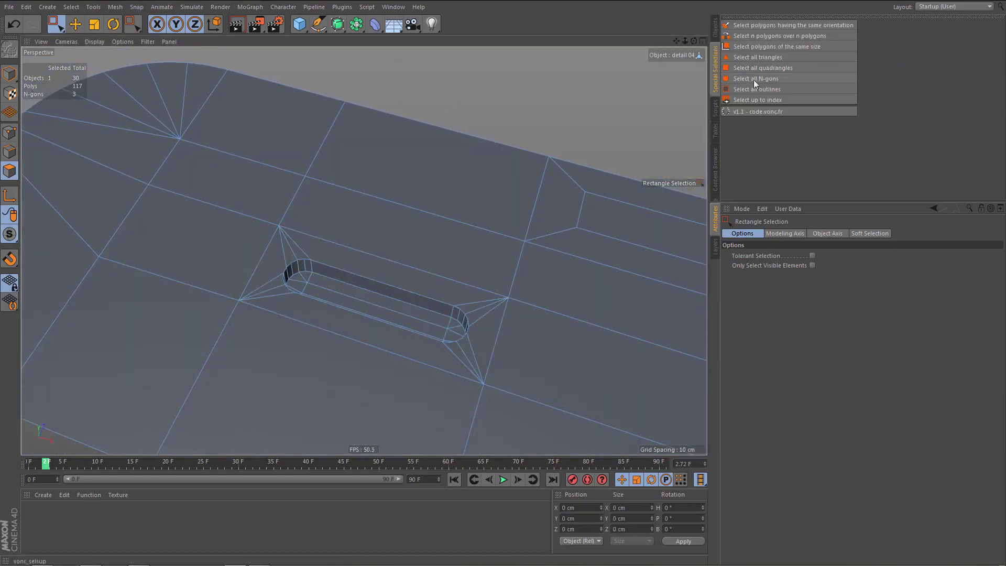
pyautogui.click(774, 78)
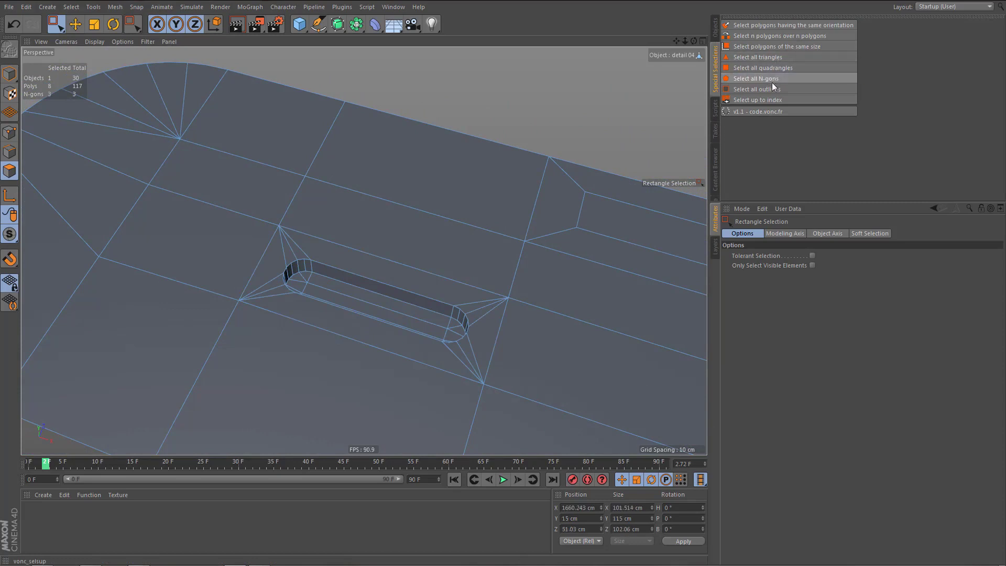
pyautogui.keyDown('alt'); pyautogui.moveTo(372, 256); pyautogui.dragTo(251, 391, button='right'); pyautogui.keyUp('alt')
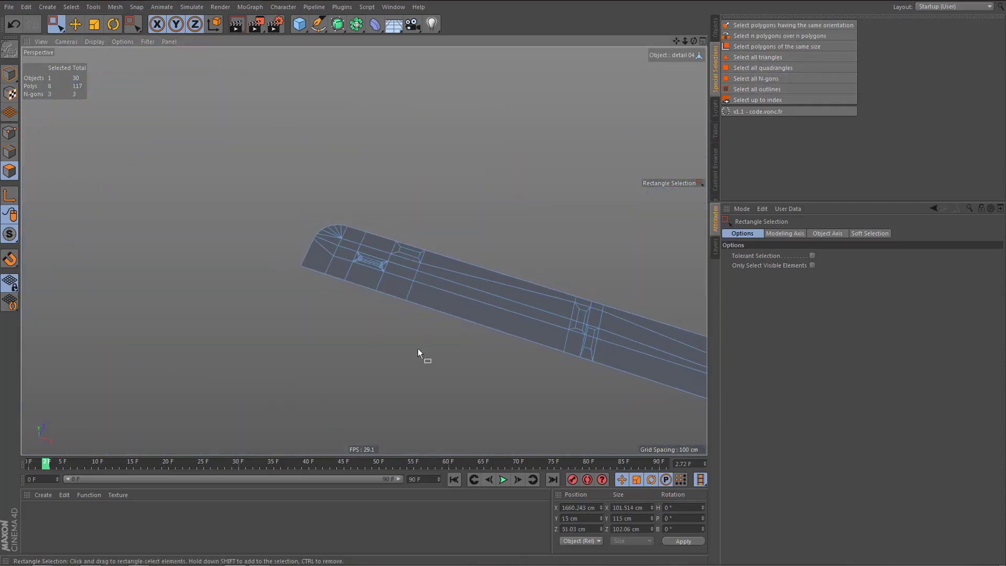
pyautogui.keyDown('alt'); pyautogui.moveTo(418, 348); pyautogui.dragTo(123, 239, button='middle'); pyautogui.keyUp('alt')
pyautogui.keyDown('alt'); pyautogui.moveTo(350, 280); pyautogui.dragTo(302, 257); pyautogui.keyUp('alt')
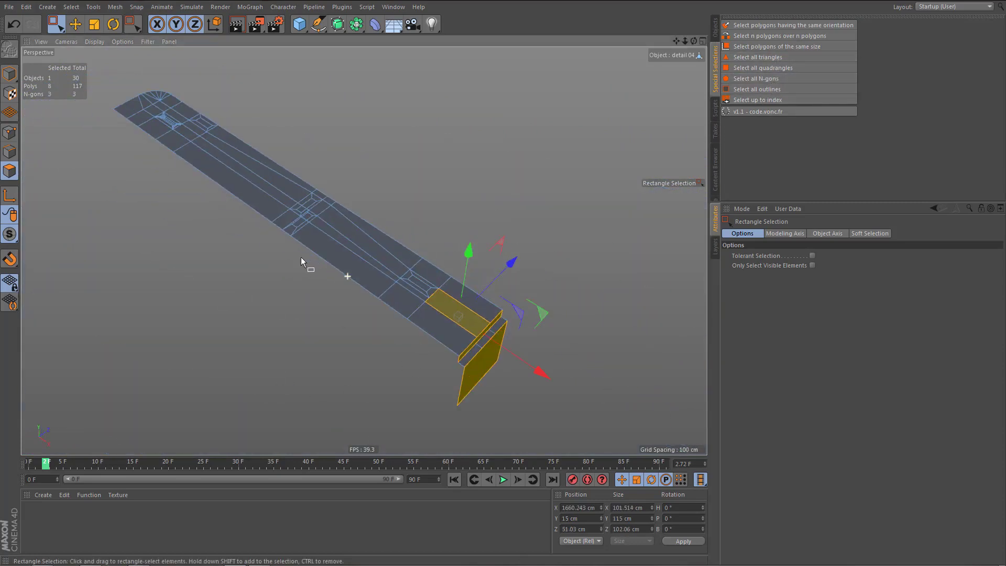
pyautogui.keyDown('alt'); pyautogui.moveTo(332, 275); pyautogui.dragTo(315, 246, button='middle'); pyautogui.keyUp('alt')
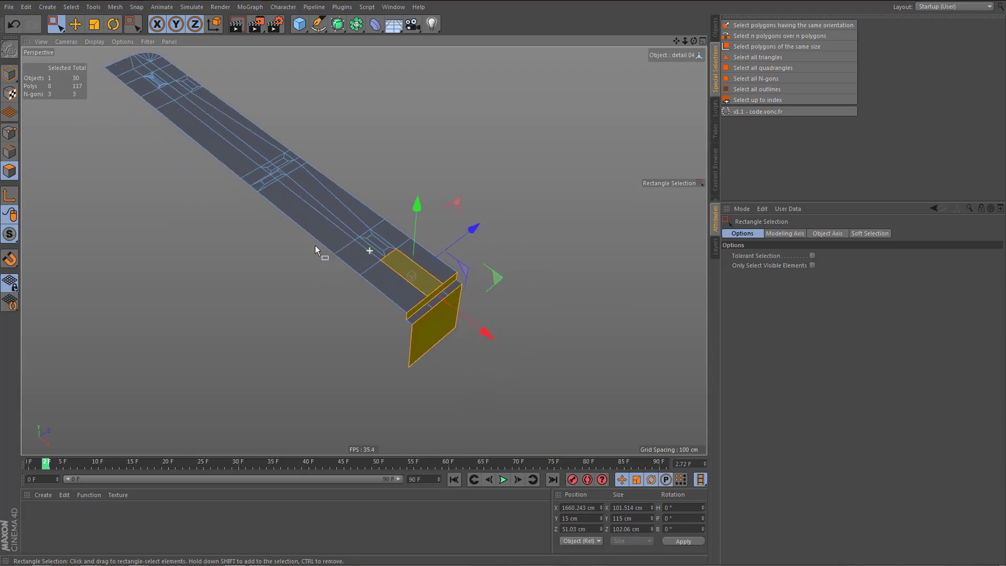
pyautogui.keyDown('alt'); pyautogui.moveTo(316, 246); pyautogui.dragTo(482, 281); pyautogui.keyUp('alt')
pyautogui.scroll(8, 264, 195)
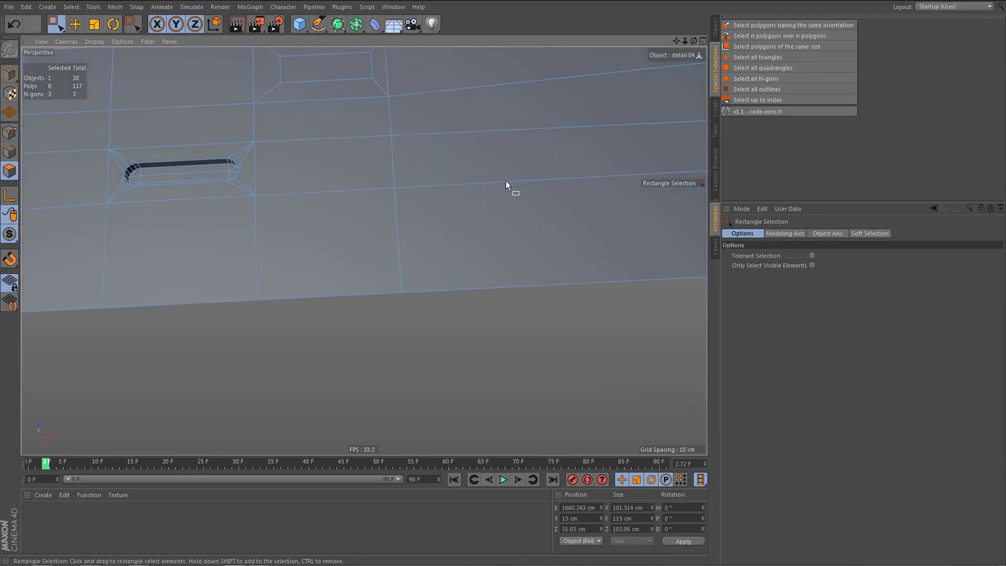
pyautogui.click(505, 181)
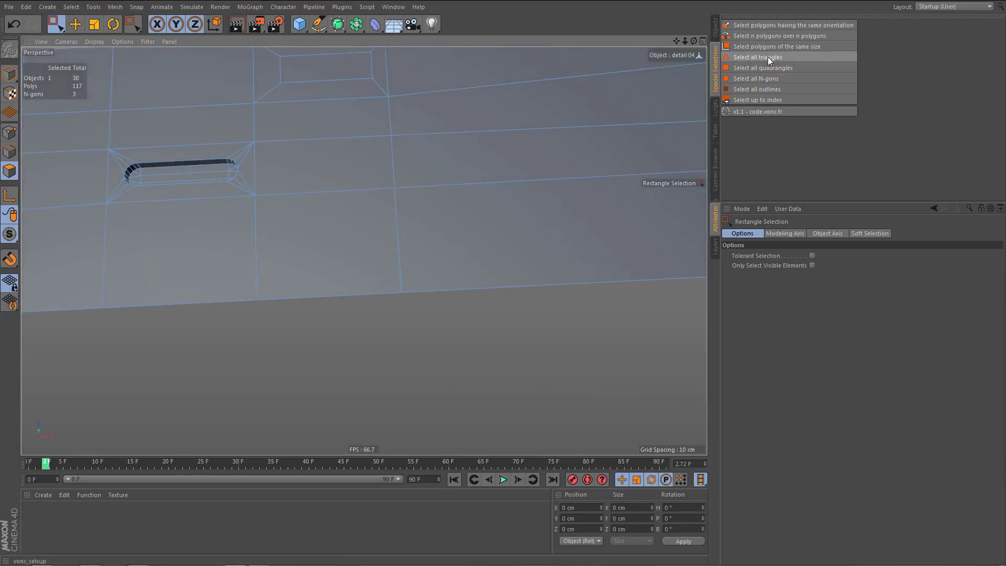
# - Select all polygons in the rectangular block around the rounded slot and split them off into a separate object
pyautogui.scroll(-8, 281, 206)
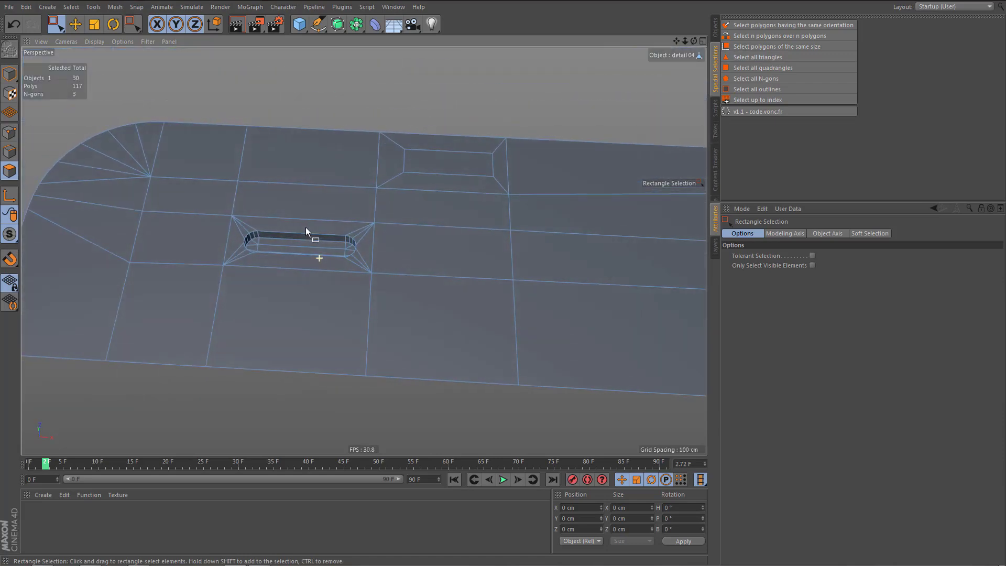
pyautogui.keyDown('alt'); pyautogui.moveTo(307, 228); pyautogui.dragTo(246, 278); pyautogui.keyUp('alt')
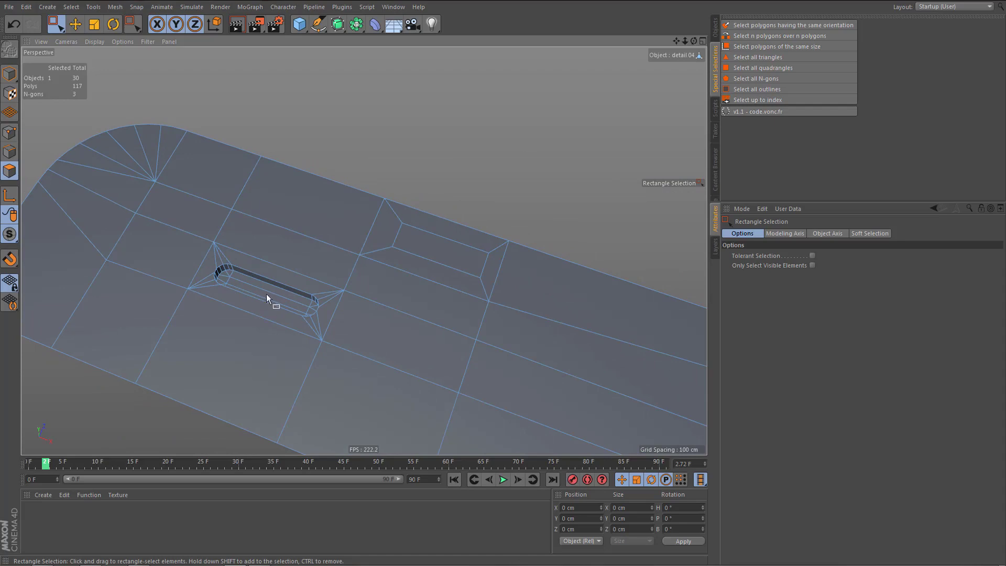
pyautogui.keyDown('alt'); pyautogui.moveTo(238, 289); pyautogui.dragTo(273, 326); pyautogui.keyUp('alt')
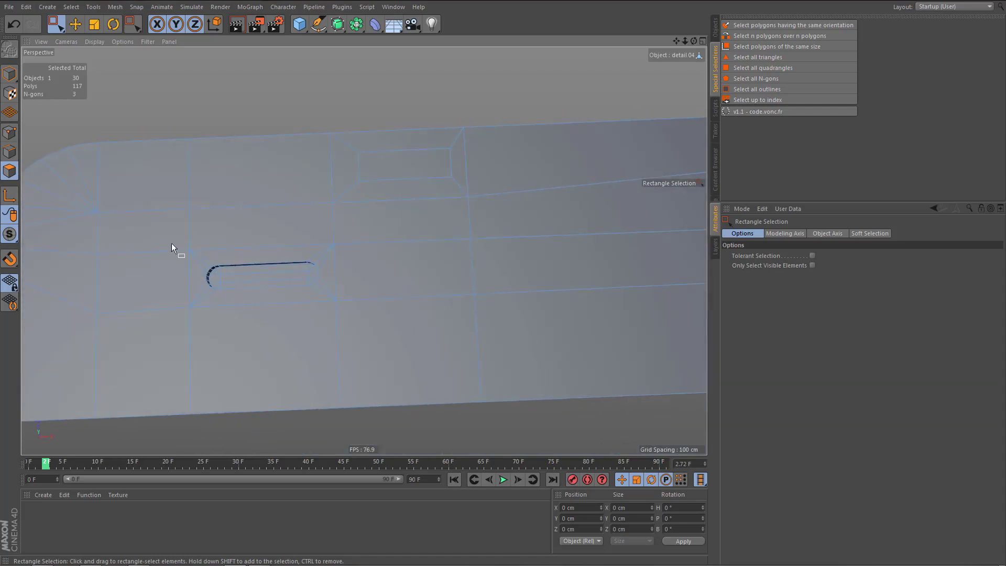
pyautogui.moveTo(169, 243); pyautogui.dragTo(372, 331)
pyautogui.keyDown('alt'); pyautogui.moveTo(290, 322); pyautogui.dragTo(288, 312); pyautogui.keyUp('alt')
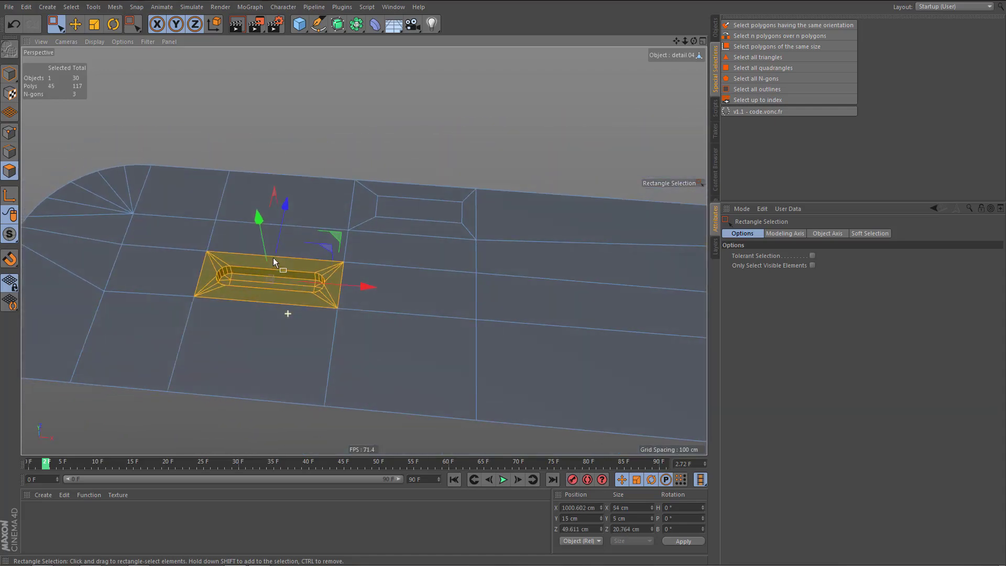
pyautogui.click(717, 31)
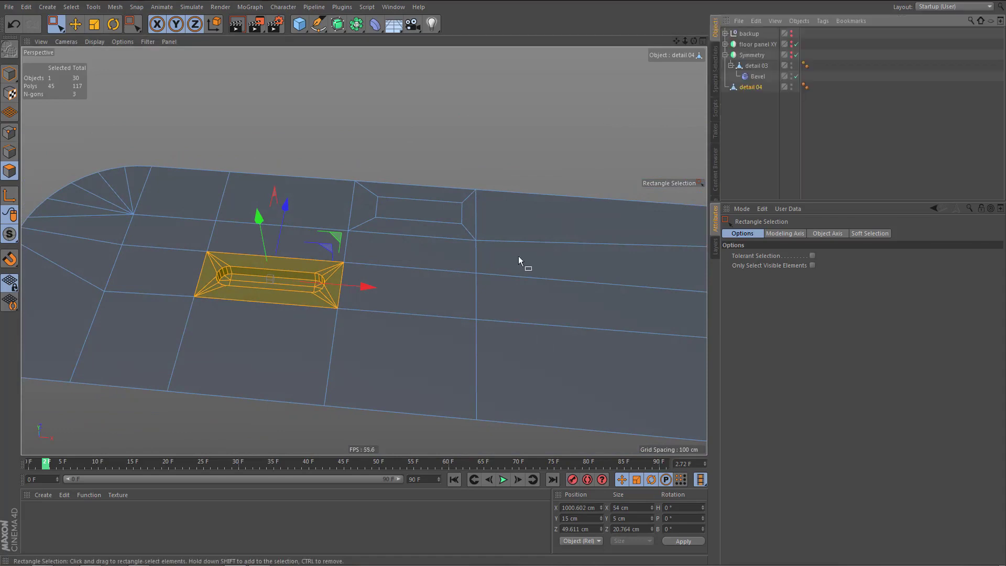
pyautogui.moveTo(518, 256); pyautogui.dragTo(442, 244, button='middle')
pyautogui.keyDown('alt'); pyautogui.moveTo(255, 289); pyautogui.dragTo(236, 309); pyautogui.keyUp('alt')
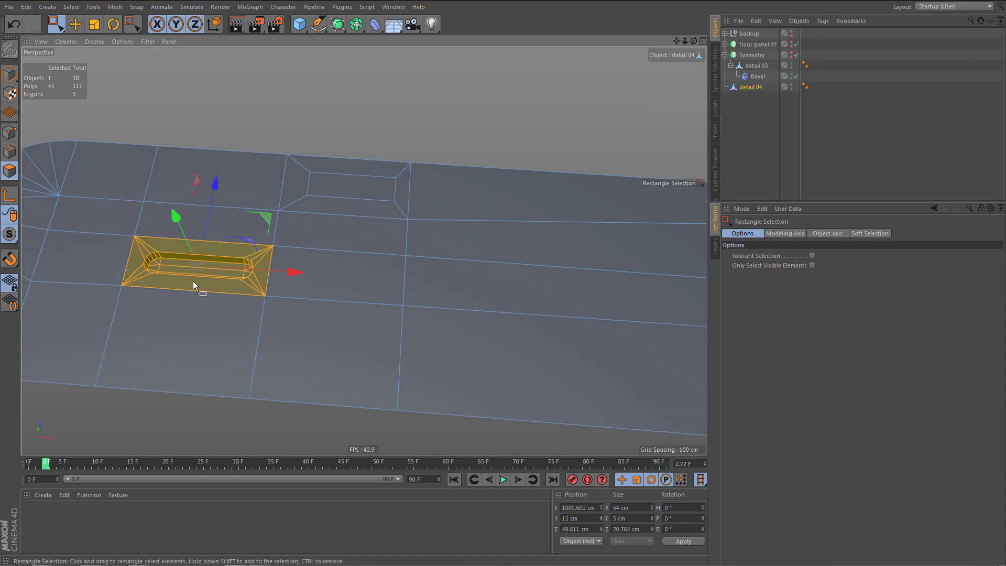
pyautogui.press('u')
pyautogui.press('p')
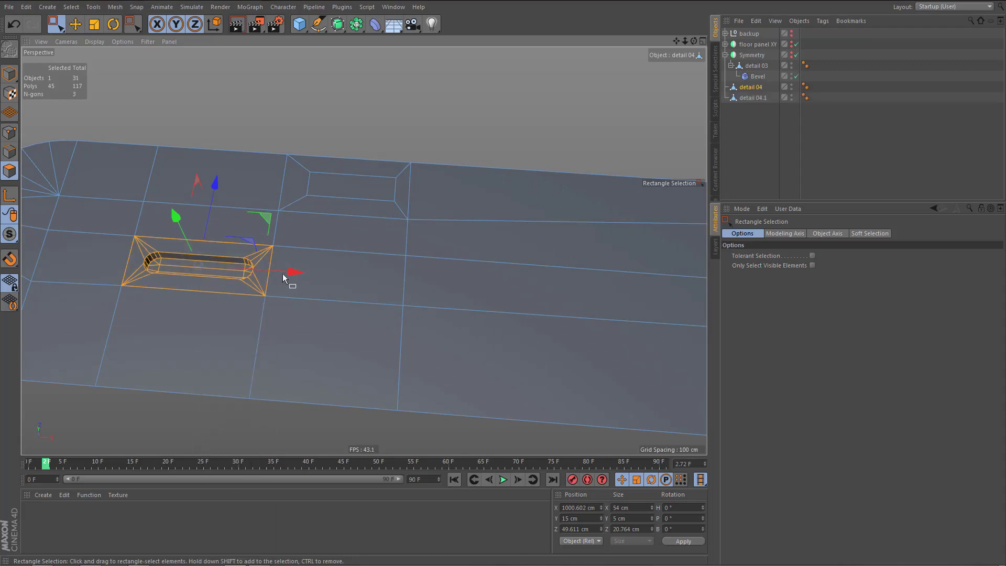
# - Rename the split-off slot object as "extrusion"
pyautogui.doubleClick(754, 98)
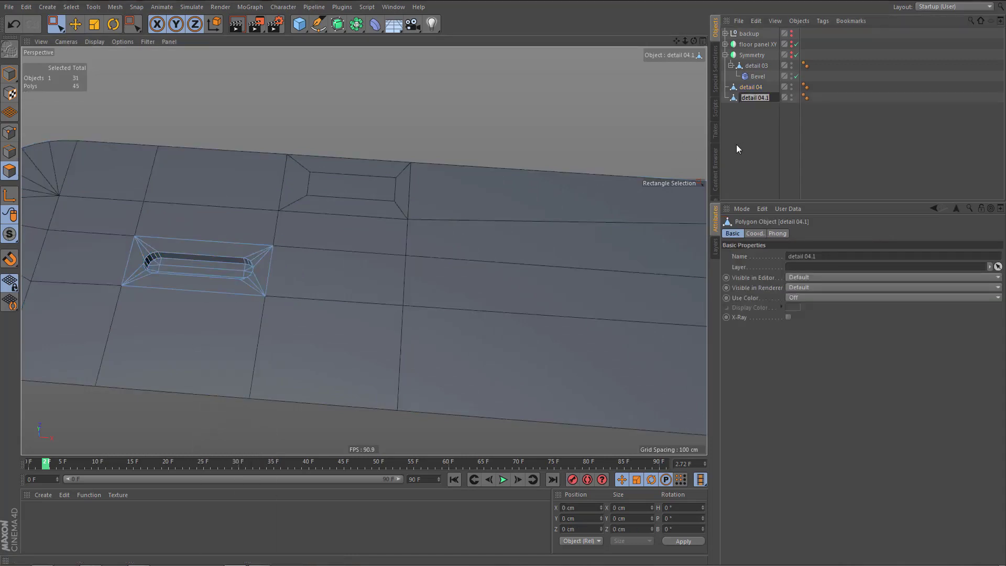
pyautogui.write('extrusion')
pyautogui.press('Return')
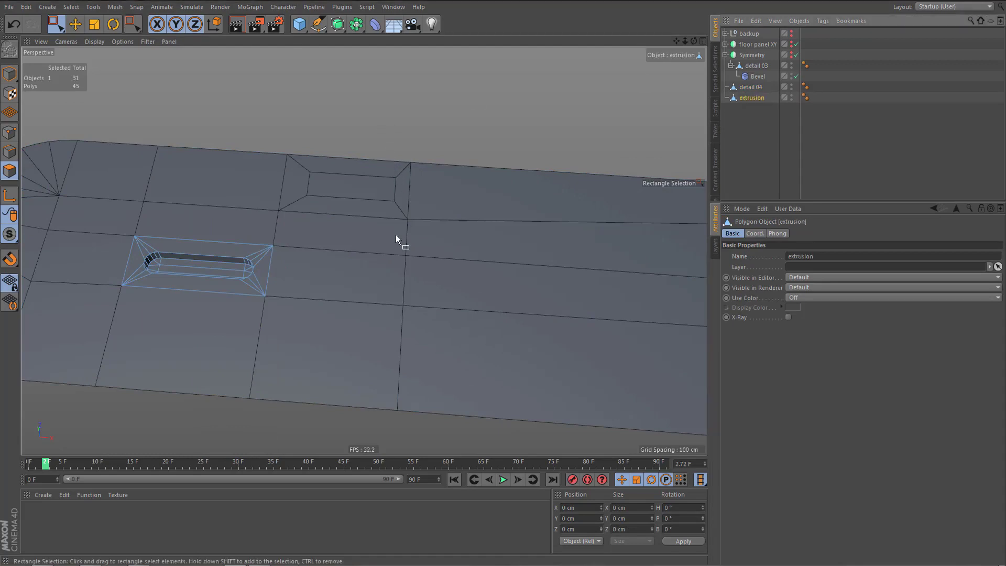
# - In the Top view, move the extrusion object's axis to its block corner with Axis Center, setting X, Y and Z to -100 %
pyautogui.keyDown('alt'); pyautogui.moveTo(397, 236); pyautogui.dragTo(367, 252, button='middle'); pyautogui.keyUp('alt')
pyautogui.middleClick(413, 251)
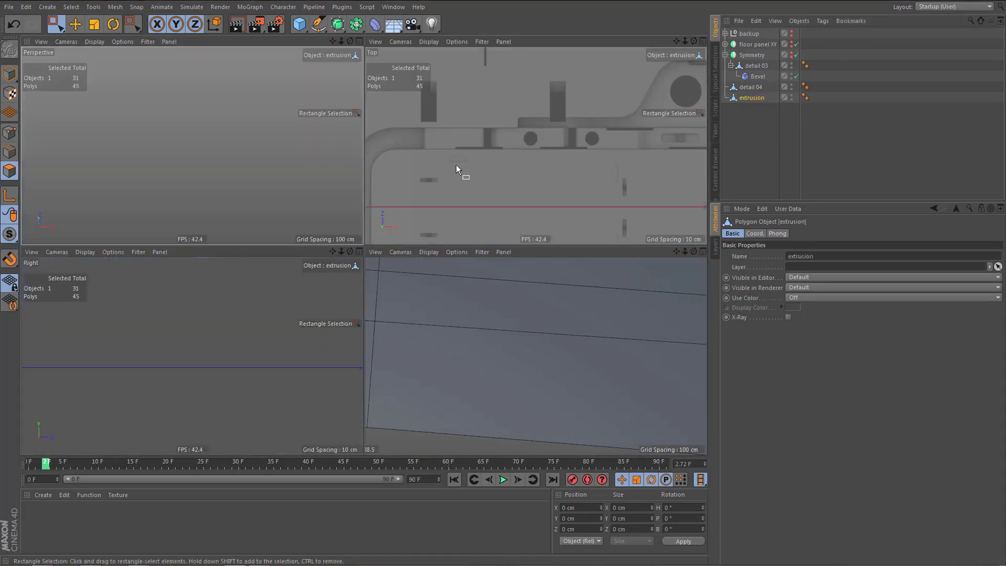
pyautogui.middleClick(455, 168)
pyautogui.scroll(-5, 439, 193)
pyautogui.scroll(6, 316, 260)
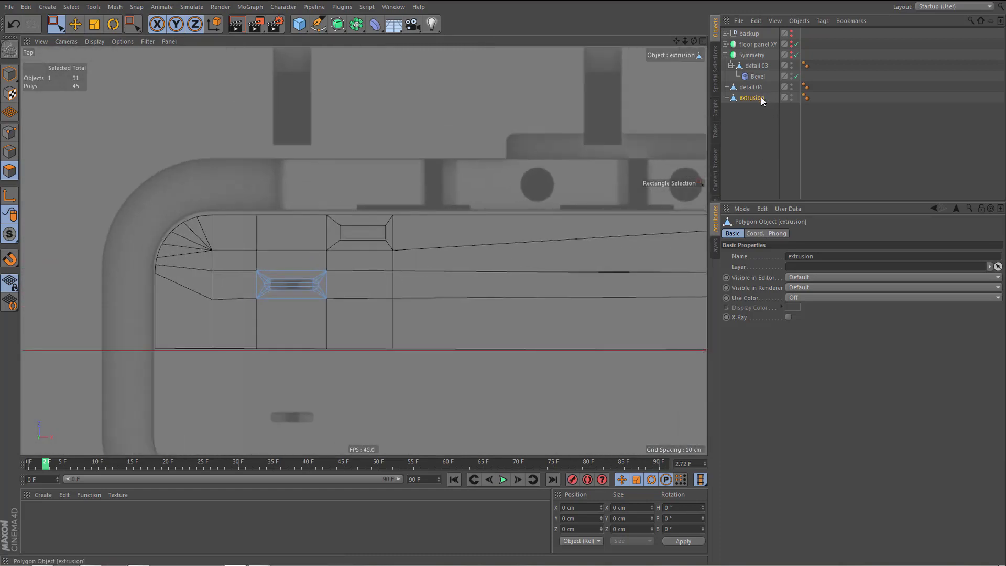
pyautogui.press('Return')
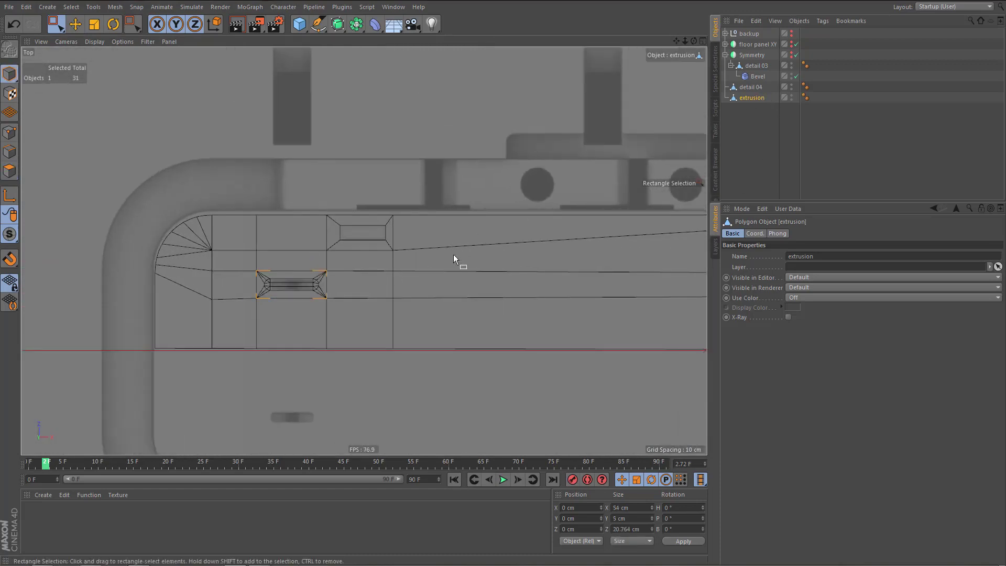
pyautogui.hotkey('shift', 'a')
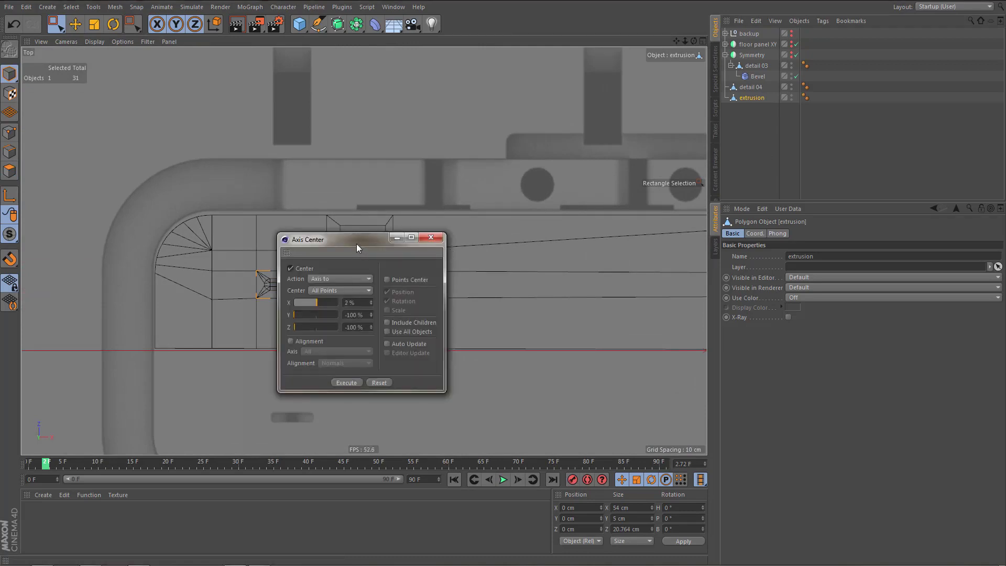
pyautogui.moveTo(357, 244); pyautogui.dragTo(542, 221)
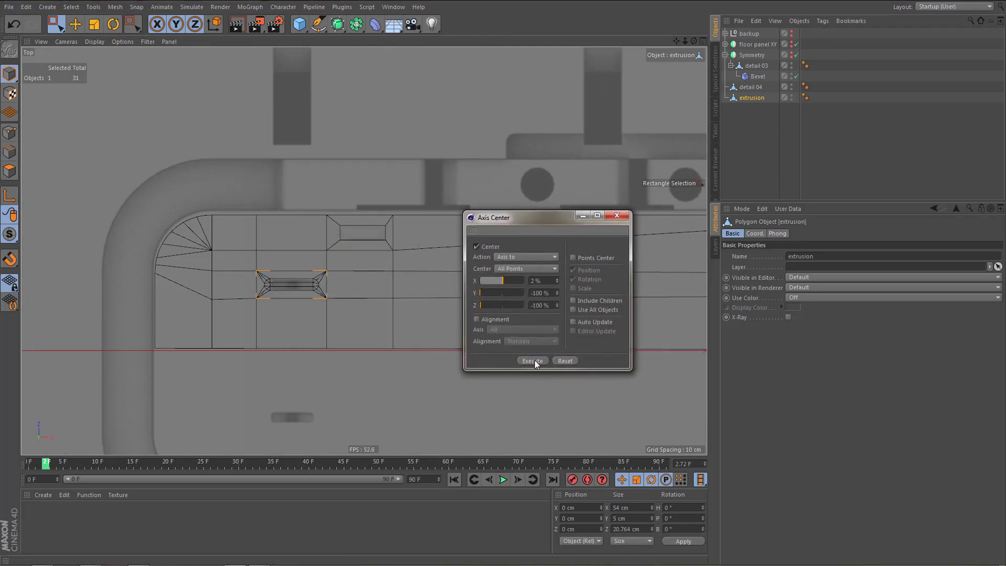
pyautogui.click(533, 360)
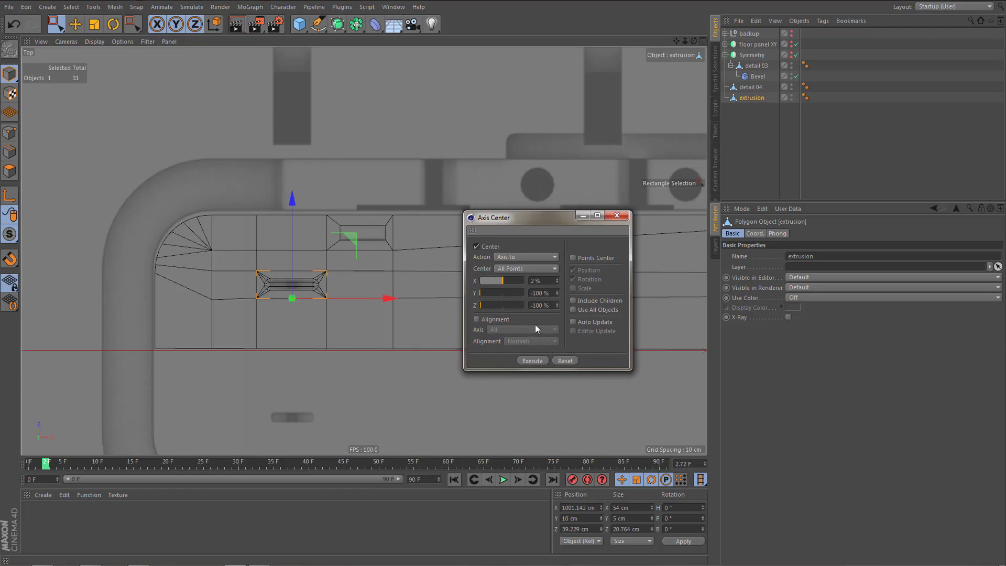
pyautogui.scroll(5, 353, 282)
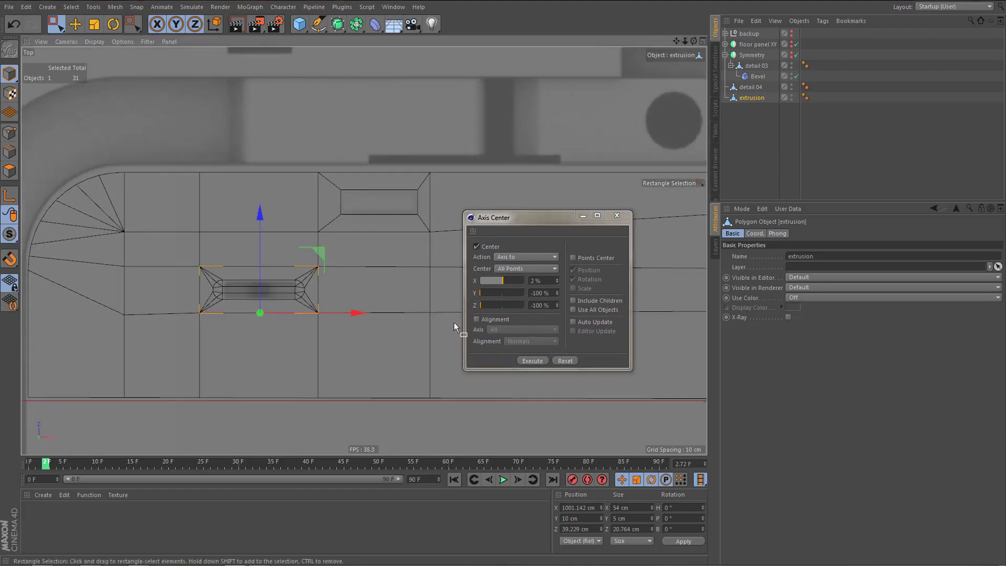
pyautogui.moveTo(505, 285); pyautogui.dragTo(446, 275)
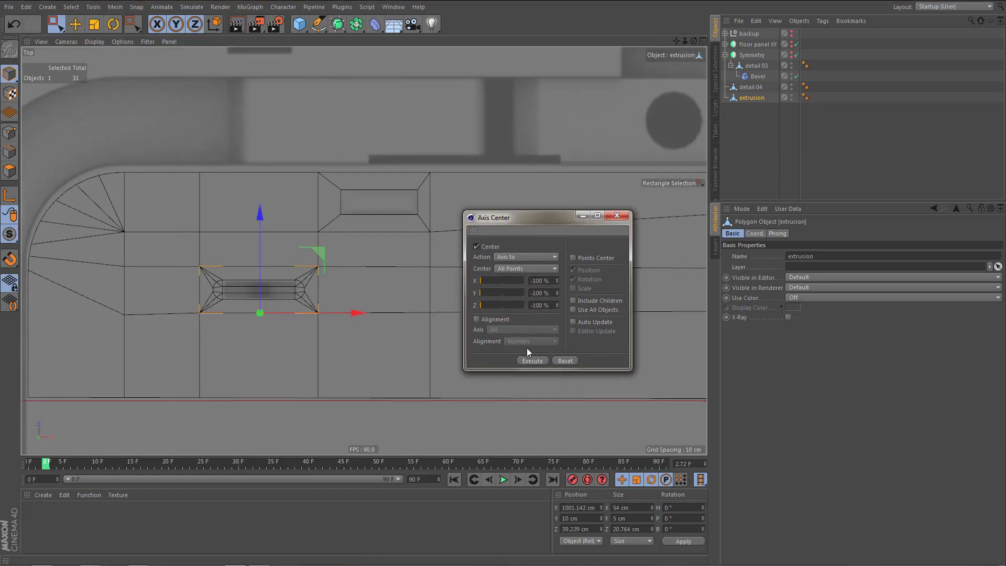
pyautogui.click(532, 360)
pyautogui.click(617, 216)
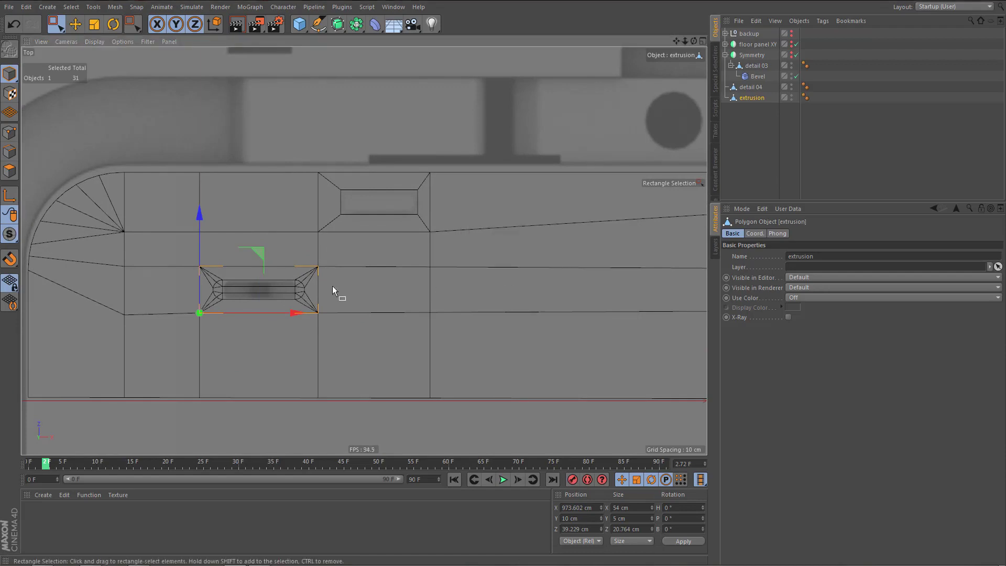
# - Enable snapping and move the extrusion object by its corner axis onto the neighbouring horizontal block near the panel's rounded end
pyautogui.press('e')
pyautogui.hotkey('shift', 's')
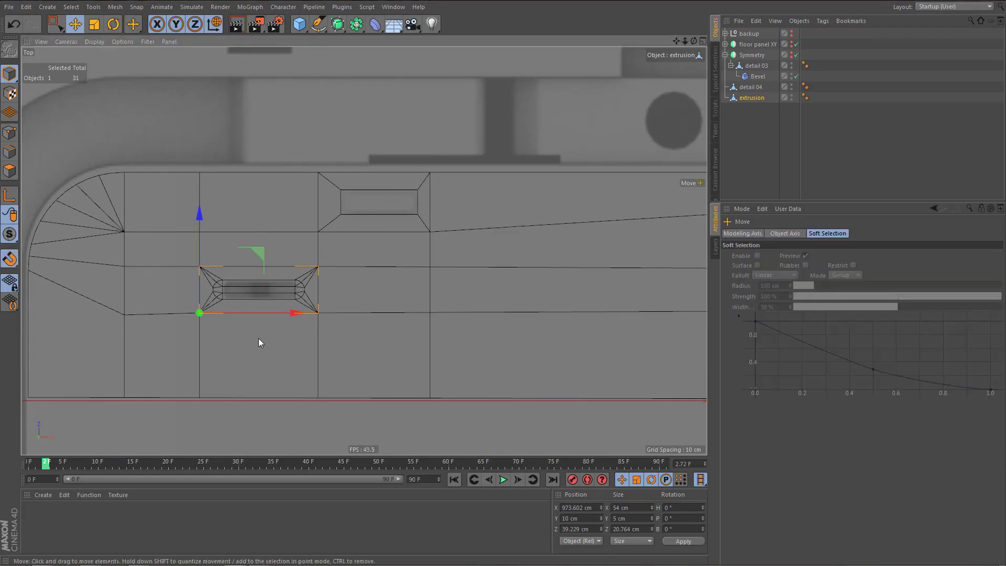
pyautogui.moveTo(200, 313); pyautogui.dragTo(320, 229)
# - Duplicate the extrusion object and snap the copy onto the horizontal block near the panel's far end
pyautogui.scroll(-4, 276, 299)
pyautogui.keyDown('alt'); pyautogui.moveTo(341, 311); pyautogui.dragTo(104, 317, button='middle'); pyautogui.keyUp('alt')
pyautogui.keyDown('ctrl'); pyautogui.moveTo(746, 98); pyautogui.dragTo(745, 111); pyautogui.keyUp('ctrl')
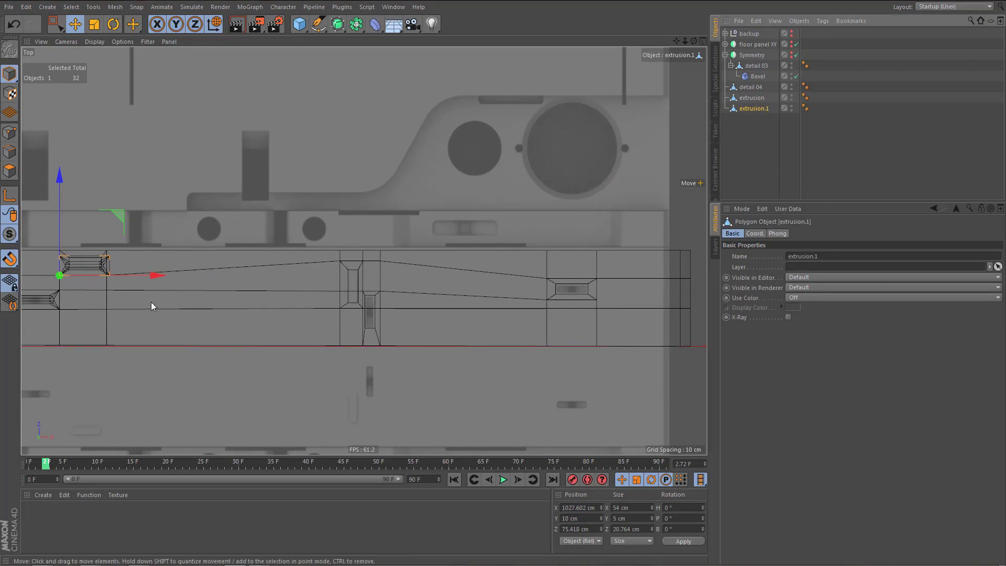
pyautogui.moveTo(151, 309); pyautogui.dragTo(547, 300)
# - Duplicate extrusion.1, snap the copy to the upper corner of the first vertical block mid-panel, and rotate its heading to -90°
pyautogui.keyDown('alt'); pyautogui.moveTo(491, 305); pyautogui.dragTo(569, 307, button='middle'); pyautogui.keyUp('alt')
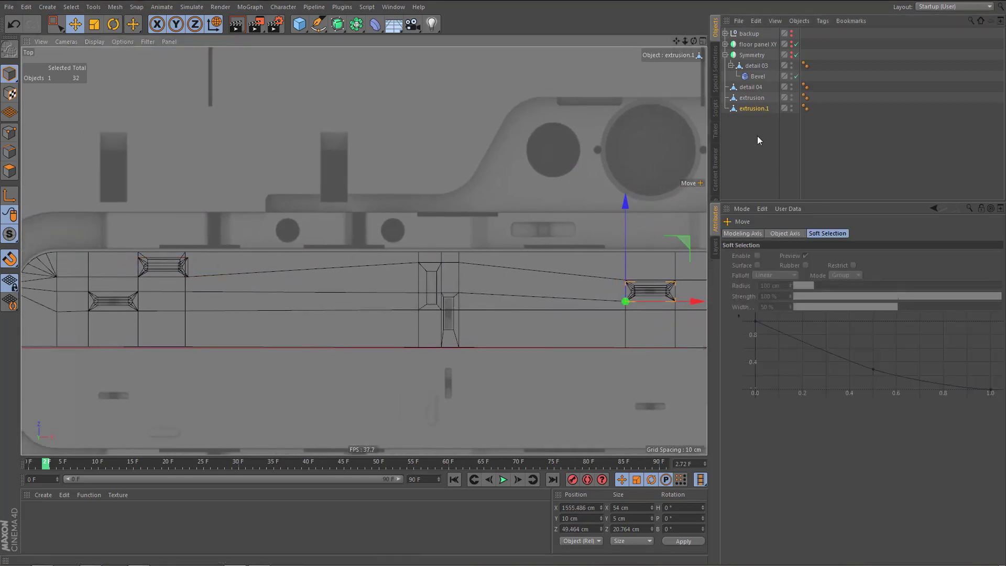
pyautogui.keyDown('ctrl'); pyautogui.moveTo(750, 108); pyautogui.dragTo(749, 122); pyautogui.keyUp('ctrl')
pyautogui.keyDown('alt'); pyautogui.moveTo(520, 332); pyautogui.dragTo(517, 348, button='middle'); pyautogui.keyUp('alt')
pyautogui.keyDown('alt'); pyautogui.moveTo(539, 347); pyautogui.dragTo(552, 344, button='right'); pyautogui.keyUp('alt')
pyautogui.scroll(2, 552, 346)
pyautogui.moveTo(637, 320); pyautogui.dragTo(388, 271)
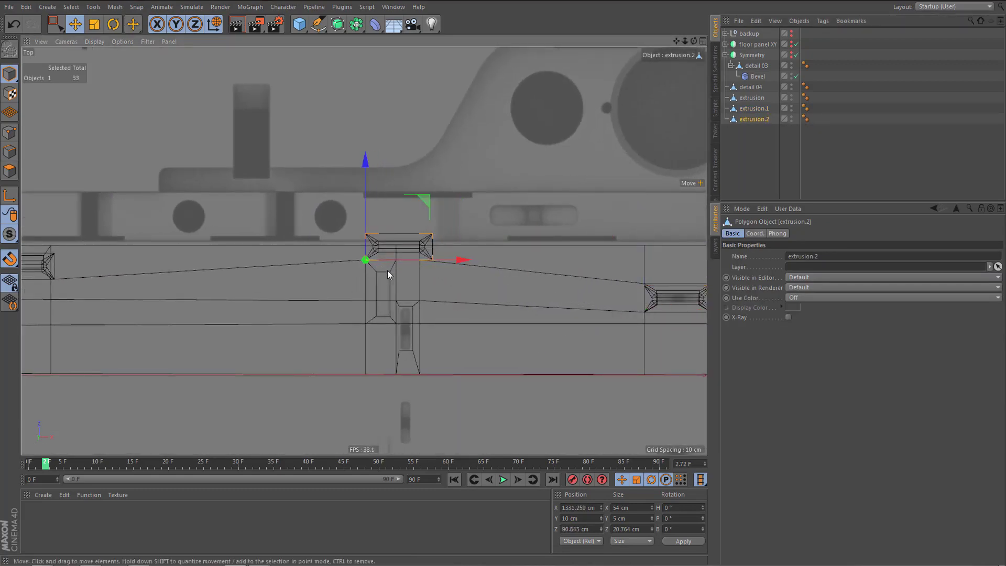
pyautogui.press('r')
pyautogui.moveTo(414, 226); pyautogui.dragTo(404, 307)
# - Copy and paste the rotated extrusion.2 and snap the copy to the upper corner of the adjacent vertical block
pyautogui.scroll(4, 420, 362)
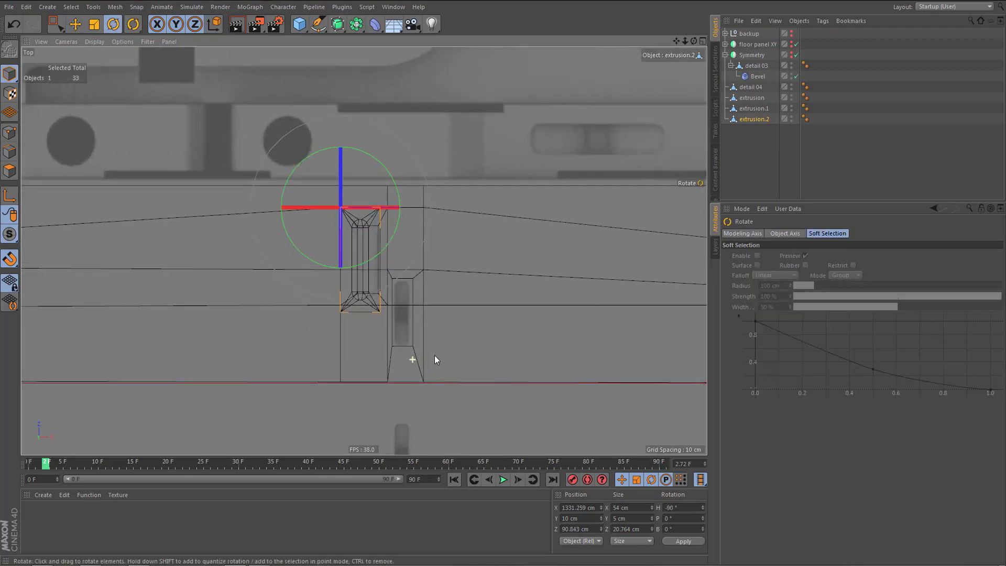
pyautogui.hotkey('ctrl', 'c')
pyautogui.hotkey('ctrl', 'v')
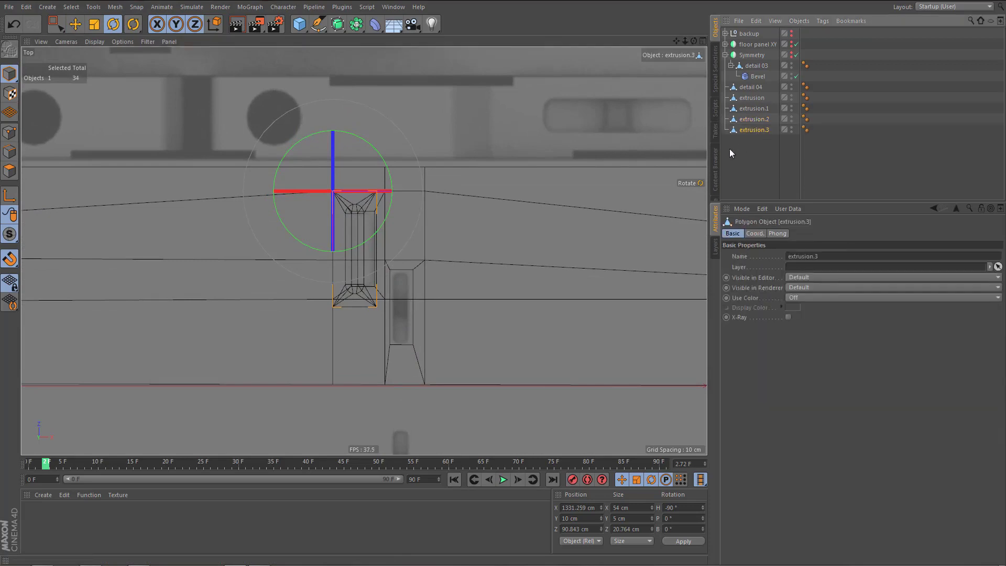
pyautogui.press('e')
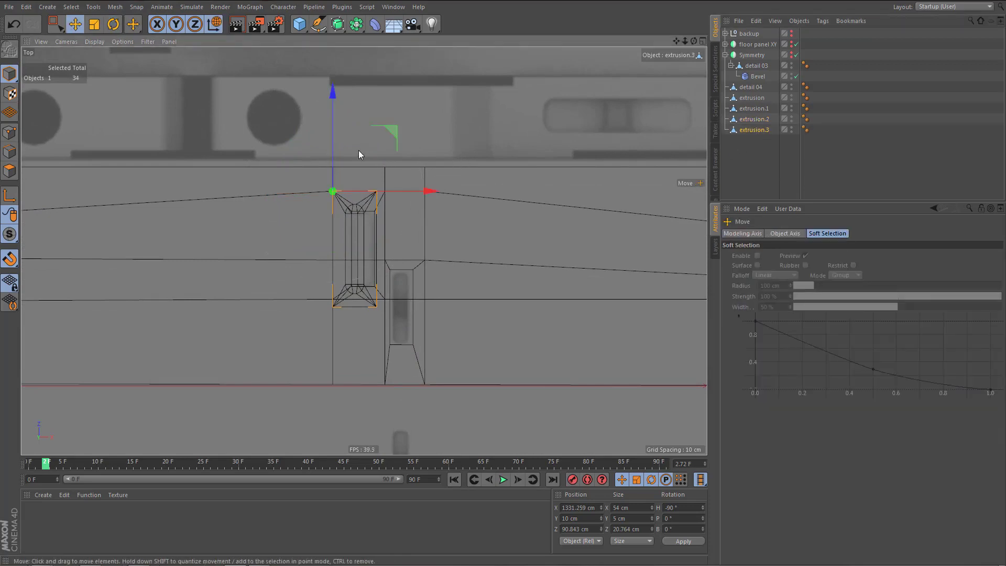
pyautogui.moveTo(333, 192); pyautogui.dragTo(388, 261)
# - In the extrusion object, snap the upper-left corner point to the panel's outer edge at Z 26.642 cm
pyautogui.keyDown('alt'); pyautogui.moveTo(445, 363); pyautogui.dragTo(490, 361, button='middle'); pyautogui.keyUp('alt')
pyautogui.keyDown('alt'); pyautogui.moveTo(444, 304); pyautogui.dragTo(768, 341, button='middle'); pyautogui.keyUp('alt')
pyautogui.keyDown('alt'); pyautogui.moveTo(220, 315); pyautogui.dragTo(458, 318, button='middle'); pyautogui.keyUp('alt')
pyautogui.keyDown('alt'); pyautogui.moveTo(389, 274); pyautogui.dragTo(441, 281, button='right'); pyautogui.keyUp('alt')
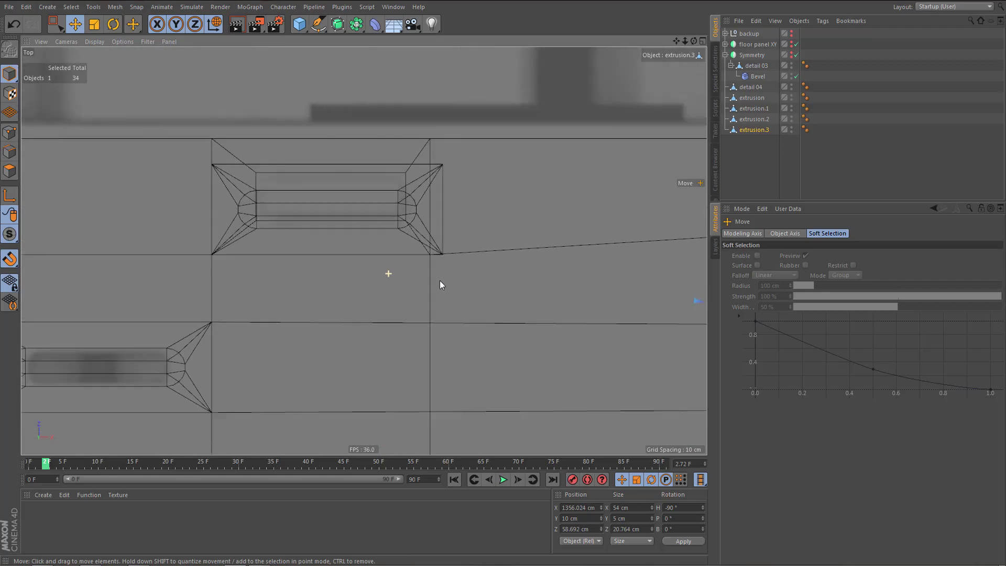
pyautogui.click(750, 108)
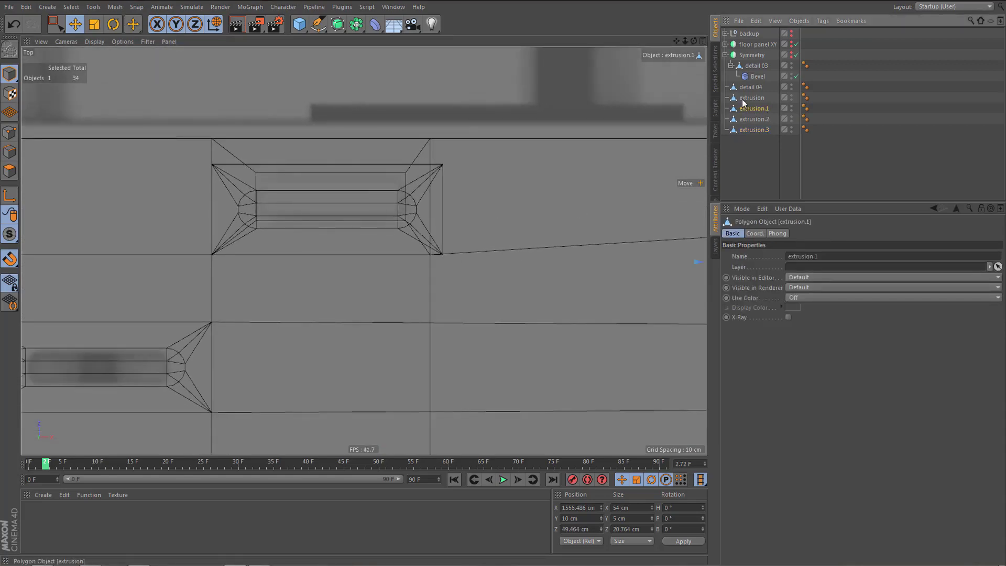
pyautogui.click(754, 97)
pyautogui.keyDown('alt'); pyautogui.moveTo(489, 182); pyautogui.dragTo(543, 228, button='middle'); pyautogui.keyUp('alt')
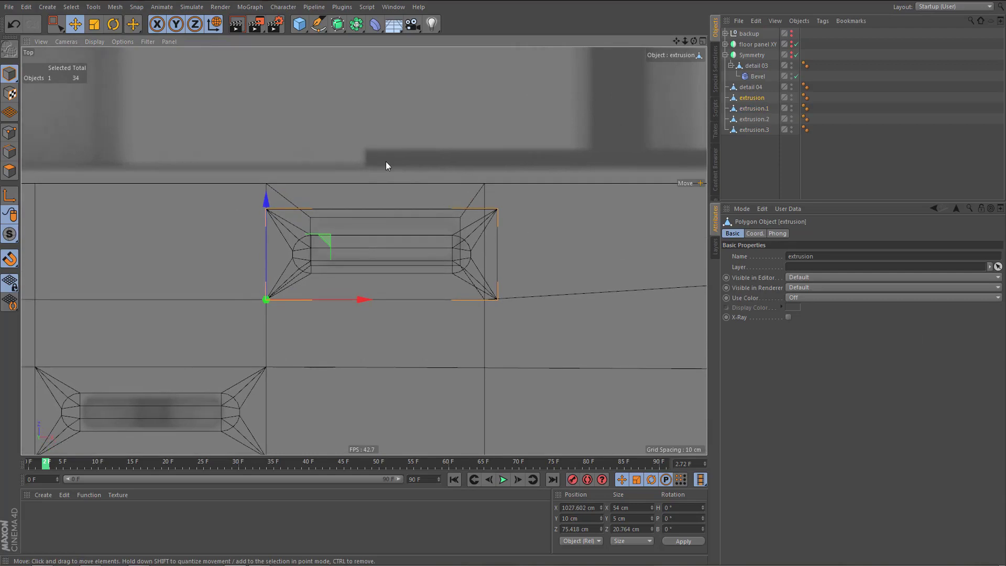
pyautogui.press('Return')
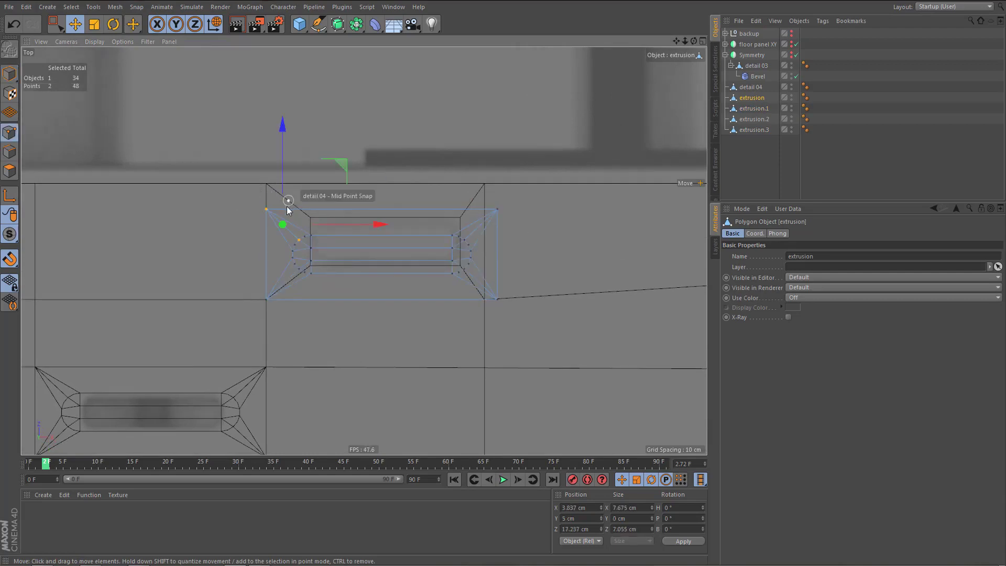
pyautogui.press('0')
pyautogui.moveTo(246, 196); pyautogui.dragTo(277, 219)
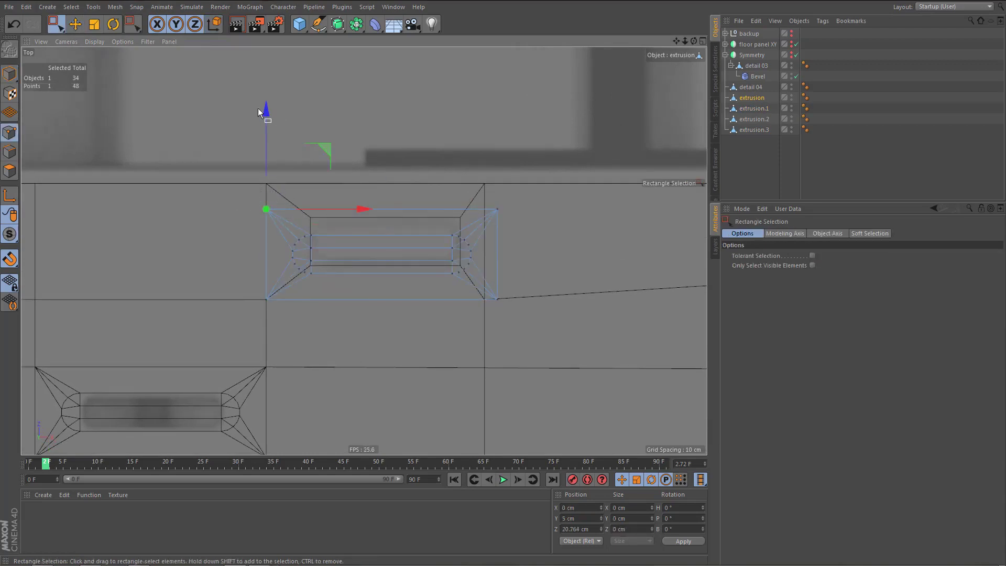
pyautogui.moveTo(259, 110); pyautogui.dragTo(265, 88)
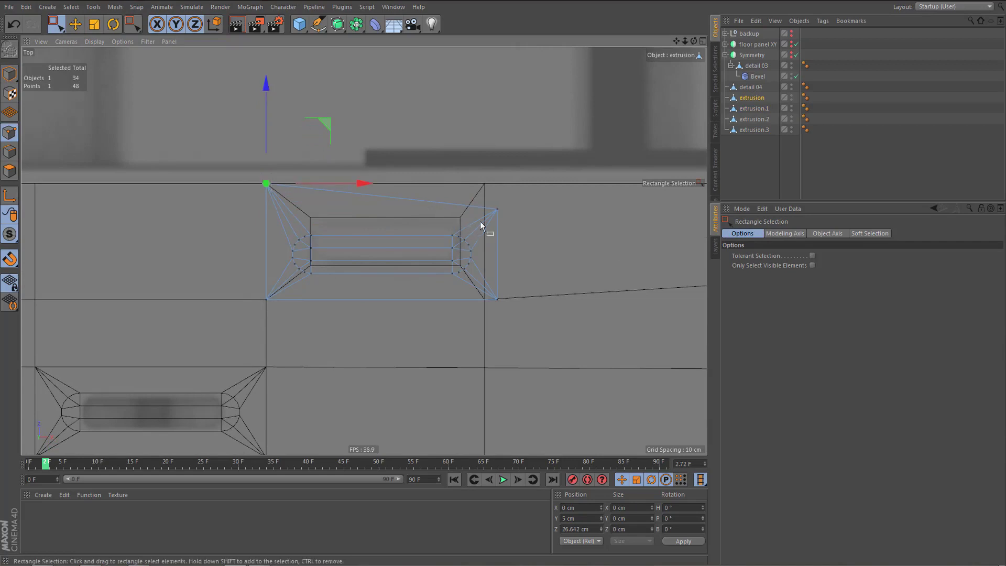
# - Snap the extrusion's two right corner points to the block's edge at X 51.015 cm and raise the upper one to the panel's outer edge
pyautogui.scroll(3, 480, 225)
pyautogui.moveTo(503, 176); pyautogui.dragTo(559, 383)
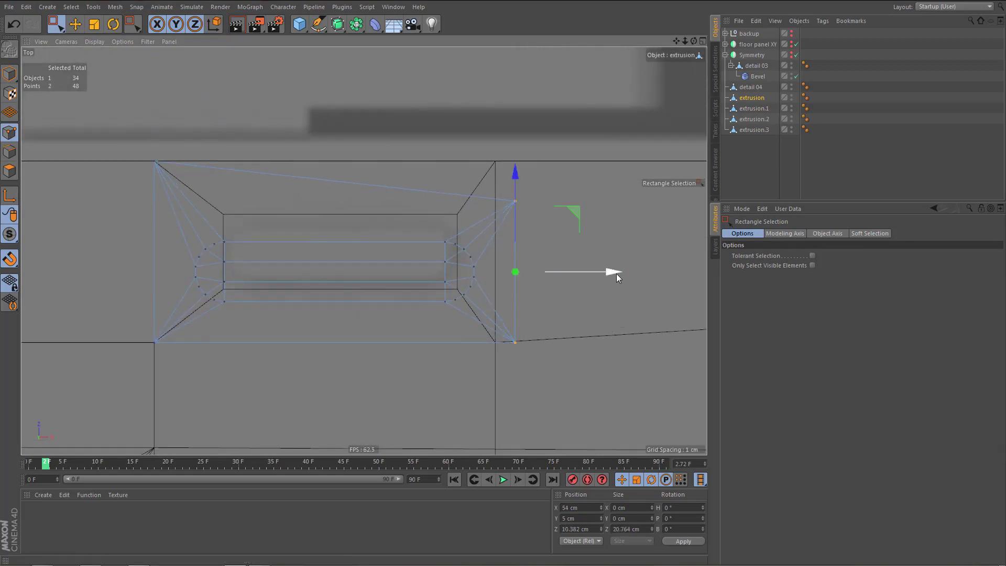
pyautogui.moveTo(616, 274); pyautogui.dragTo(596, 276)
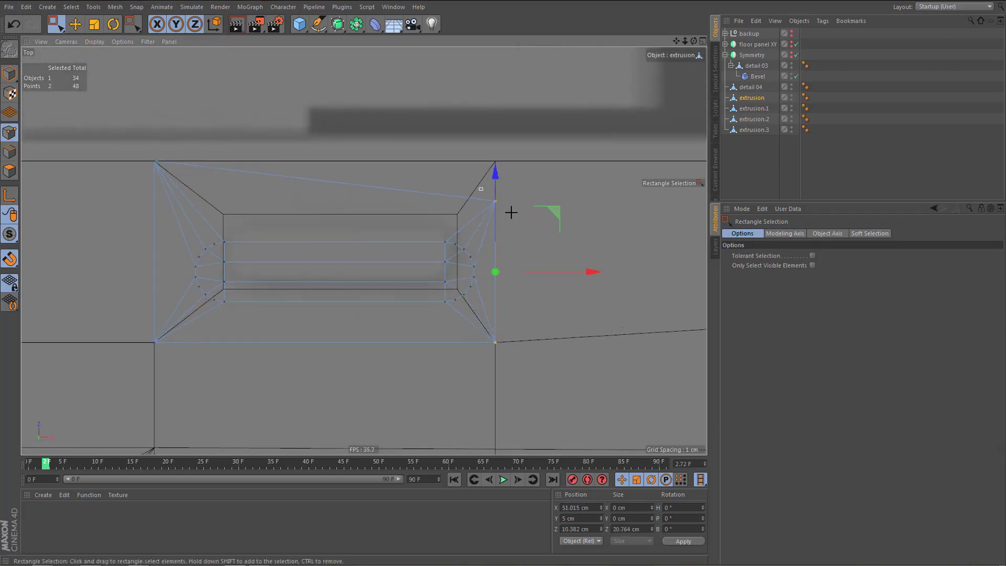
pyautogui.moveTo(511, 213); pyautogui.dragTo(488, 70)
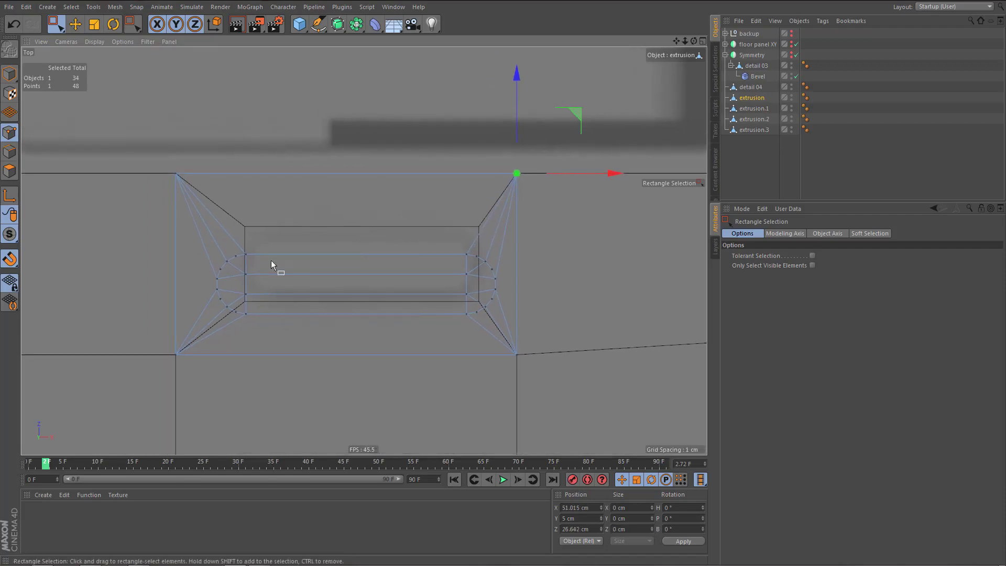
# - Move all of the extrusion's inner slot points toward the panel's outer edge, centring them at Z 13.438 cm
pyautogui.moveTo(200, 240); pyautogui.dragTo(506, 336)
pyautogui.moveTo(353, 195); pyautogui.dragTo(362, 171)
pyautogui.scroll(-5, 318, 273)
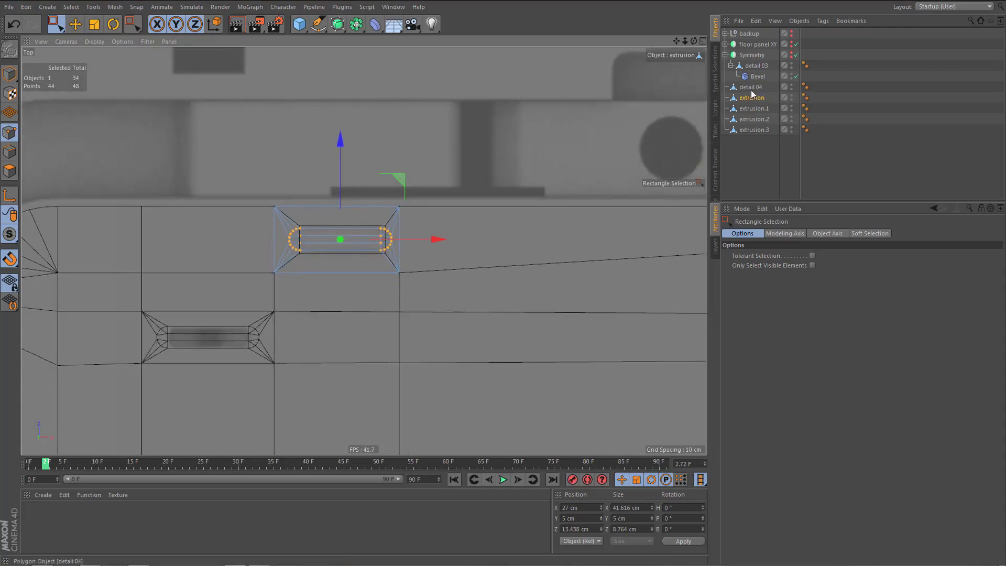
# - Delete detail 04's original recess block polygons beneath the extrusion object
pyautogui.click(750, 87)
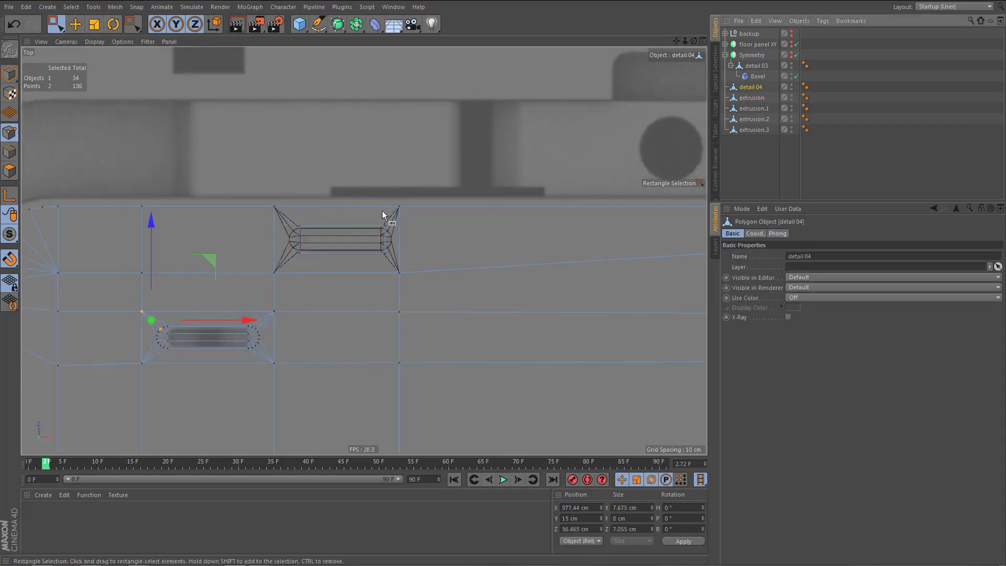
pyautogui.press('Return')
pyautogui.press('Return')
pyautogui.press('k')
pyautogui.press('l')
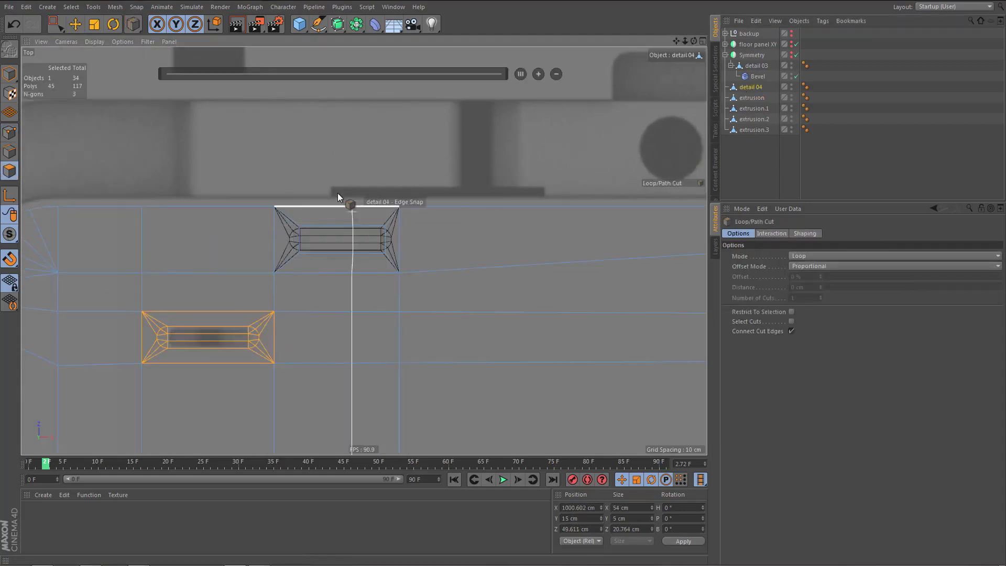
pyautogui.press('9')
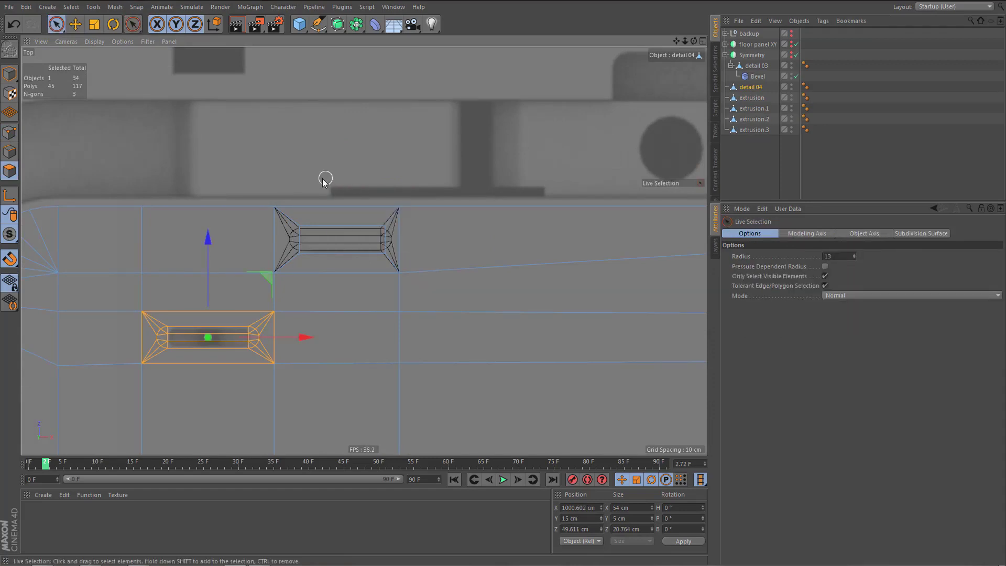
pyautogui.click(333, 234)
pyautogui.keyDown('shift'); pyautogui.click(298, 240); pyautogui.keyUp('shift')
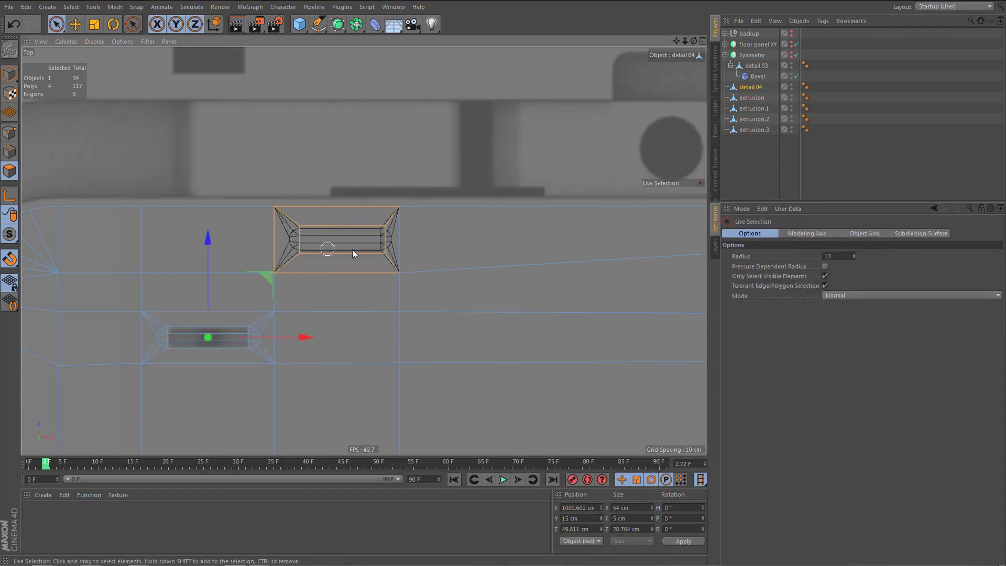
pyautogui.press('Delete')
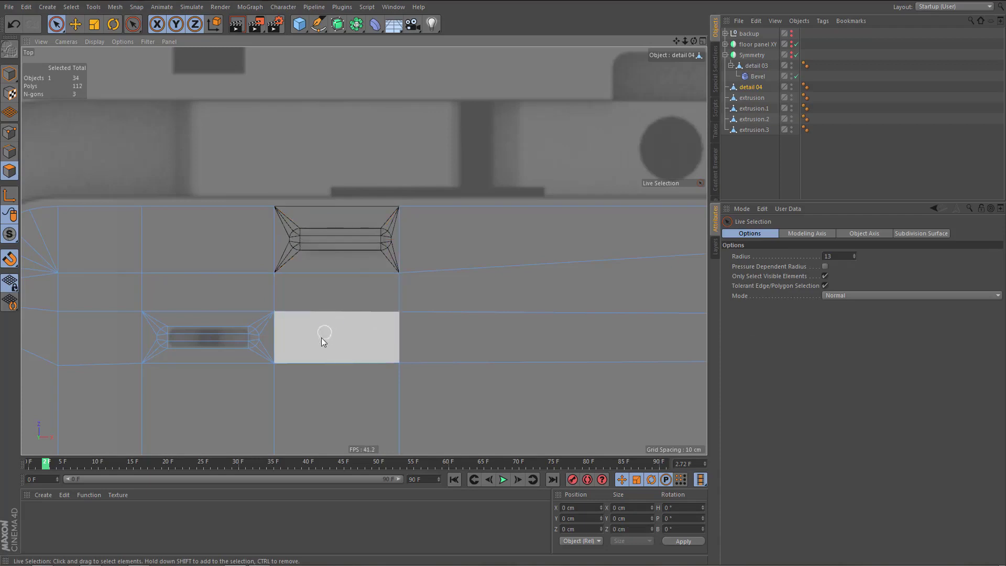
# - In extrusion.1 at the panel's far end, snap both upper corner points to the block's upper edge at Z 22.666 cm
pyautogui.scroll(-5, 303, 336)
pyautogui.keyDown('alt'); pyautogui.moveTo(367, 331); pyautogui.dragTo(40, 286, button='middle'); pyautogui.keyUp('alt')
pyautogui.keyDown('alt'); pyautogui.moveTo(451, 318); pyautogui.dragTo(391, 330, button='middle'); pyautogui.keyUp('alt')
pyautogui.keyDown('alt'); pyautogui.moveTo(468, 283); pyautogui.dragTo(639, 251, button='right'); pyautogui.keyUp('alt')
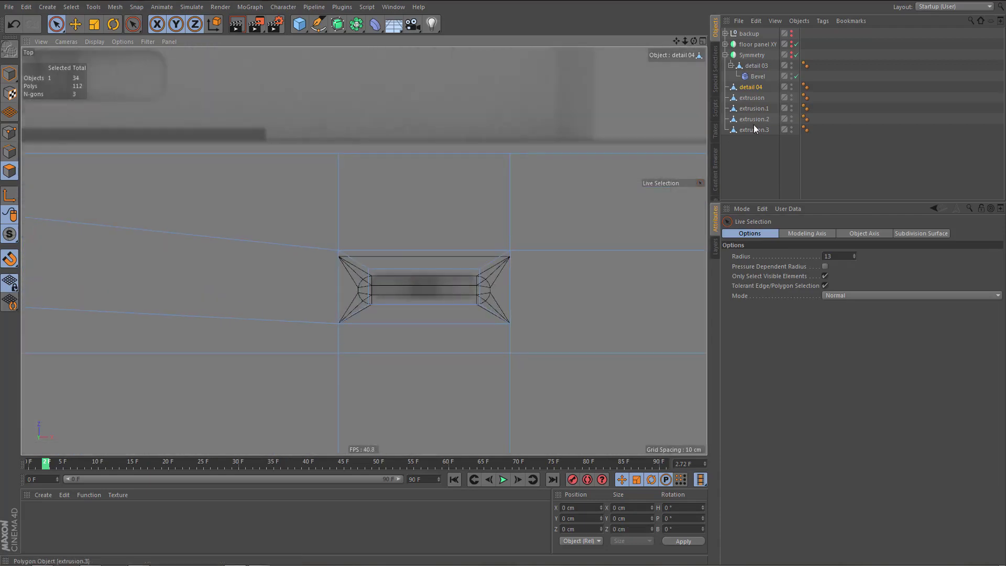
pyautogui.click(756, 119)
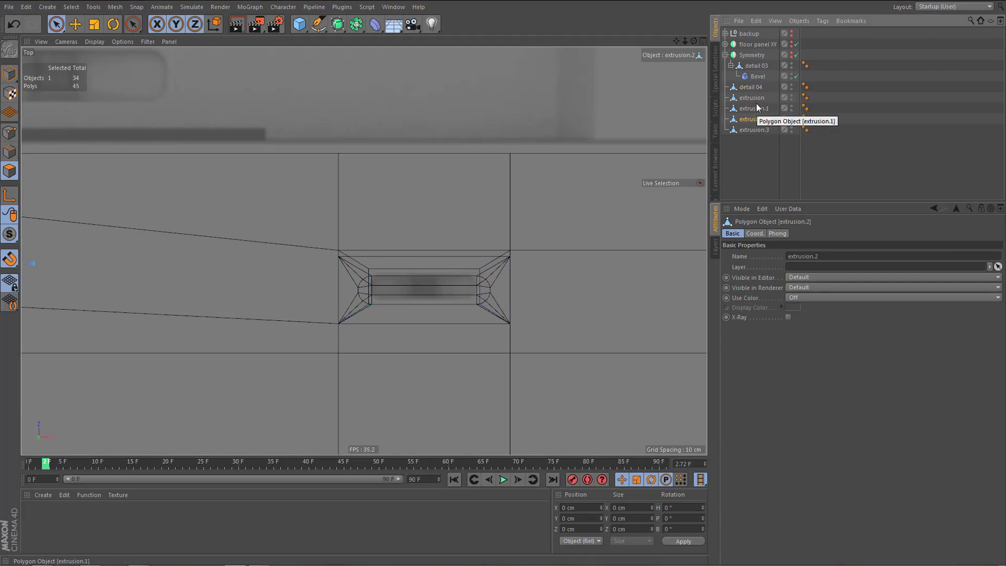
pyautogui.click(759, 108)
pyautogui.scroll(2, 464, 267)
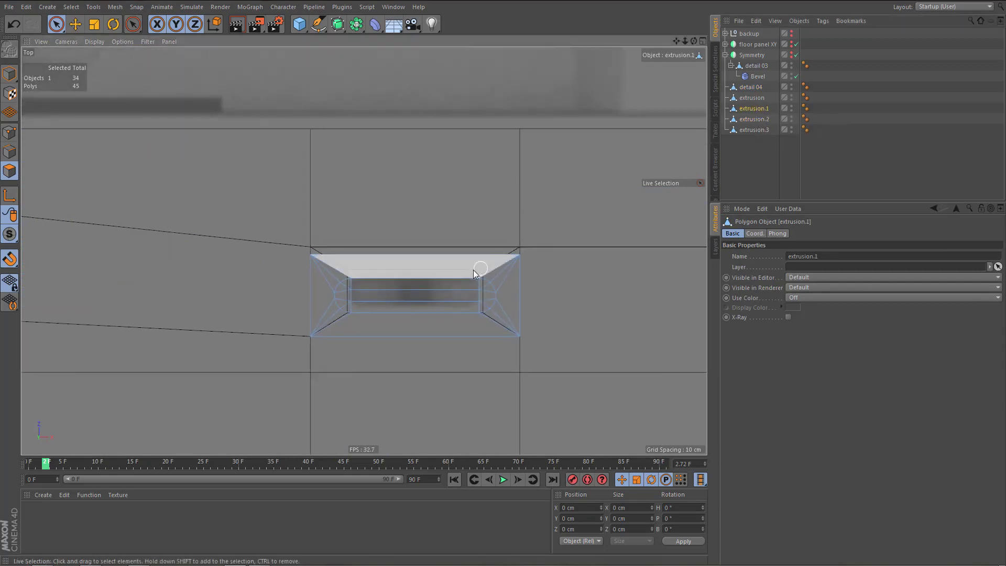
pyautogui.press('e')
pyautogui.press('0')
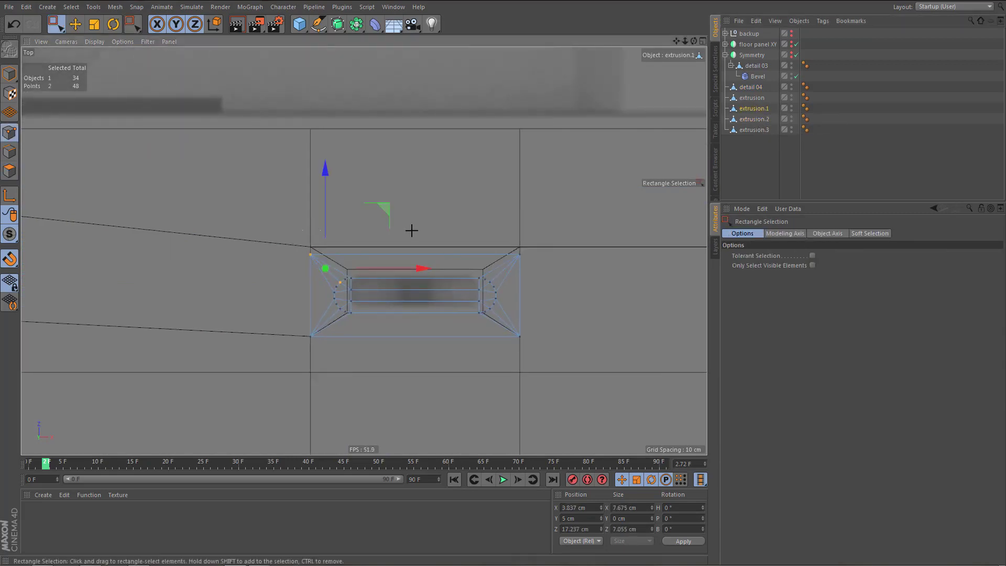
pyautogui.moveTo(304, 231); pyautogui.dragTo(557, 259)
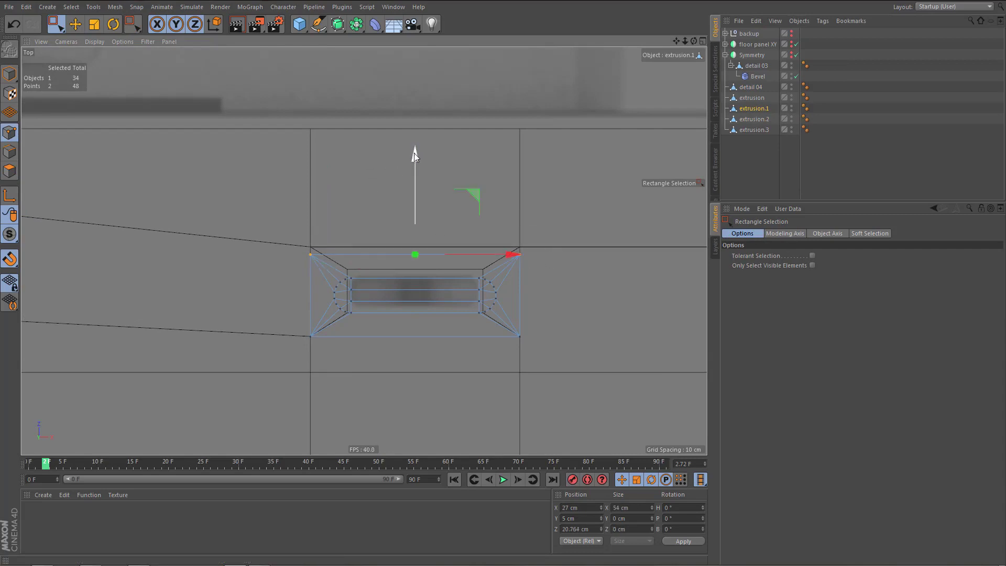
pyautogui.moveTo(414, 153); pyautogui.dragTo(416, 145)
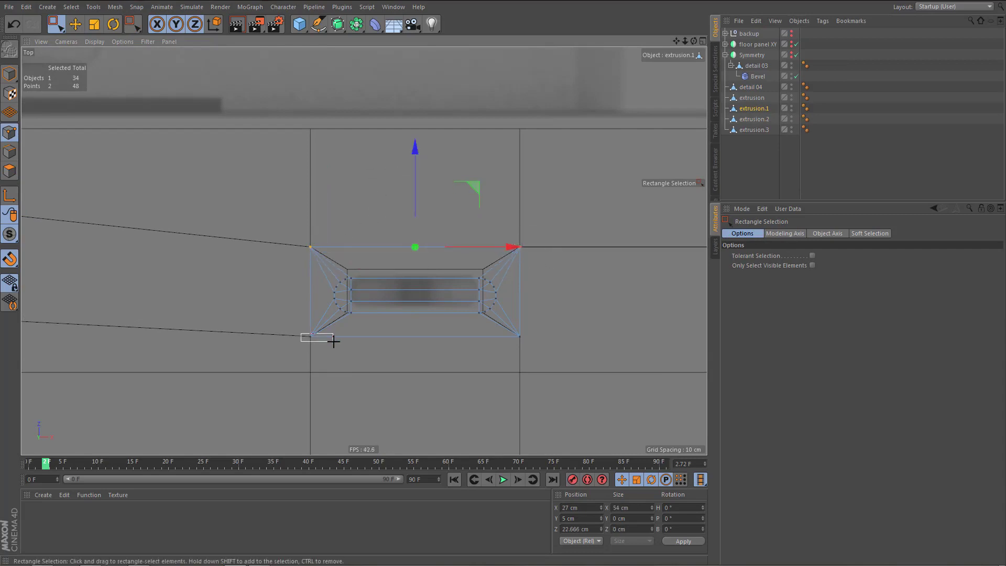
# - Snap extrusion.1's lower-left and upper-left corner points onto the matching corners of the detail 04 block
pyautogui.moveTo(334, 341); pyautogui.dragTo(331, 351)
pyautogui.scroll(3, 332, 351)
pyautogui.moveTo(315, 219); pyautogui.dragTo(321, 230)
pyautogui.moveTo(301, 101); pyautogui.dragTo(331, 137)
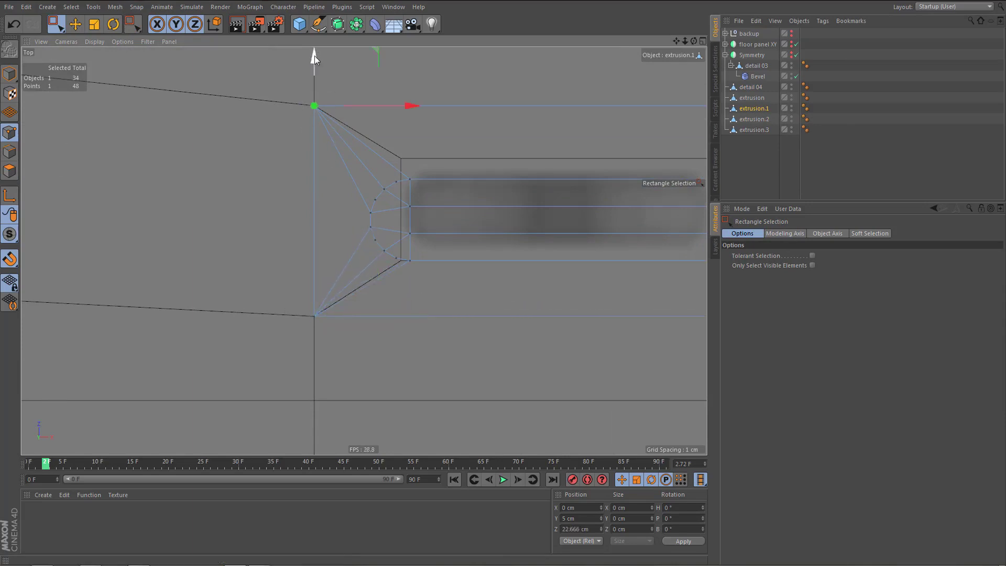
pyautogui.moveTo(314, 55); pyautogui.dragTo(317, 65)
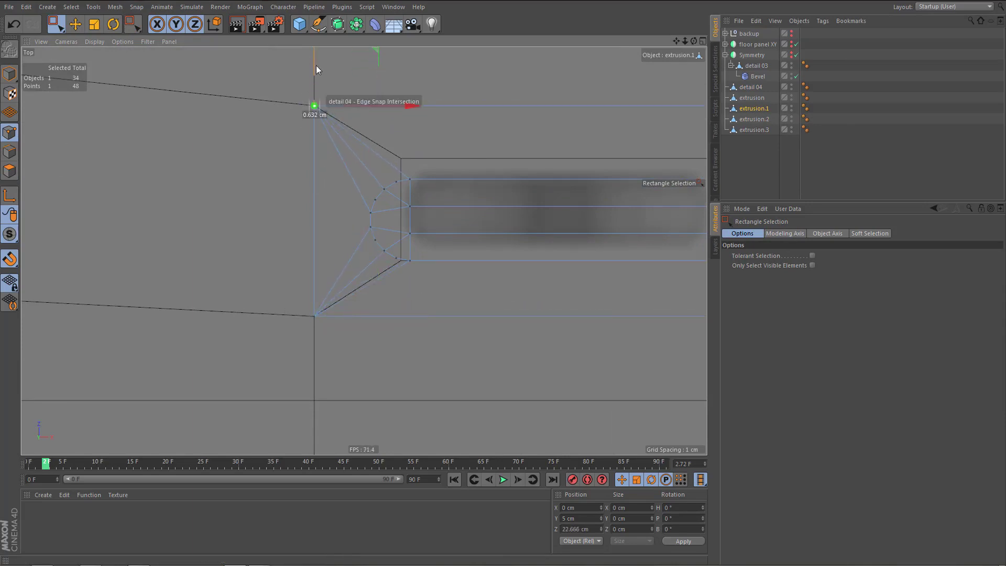
pyautogui.scroll(-5, 251, 177)
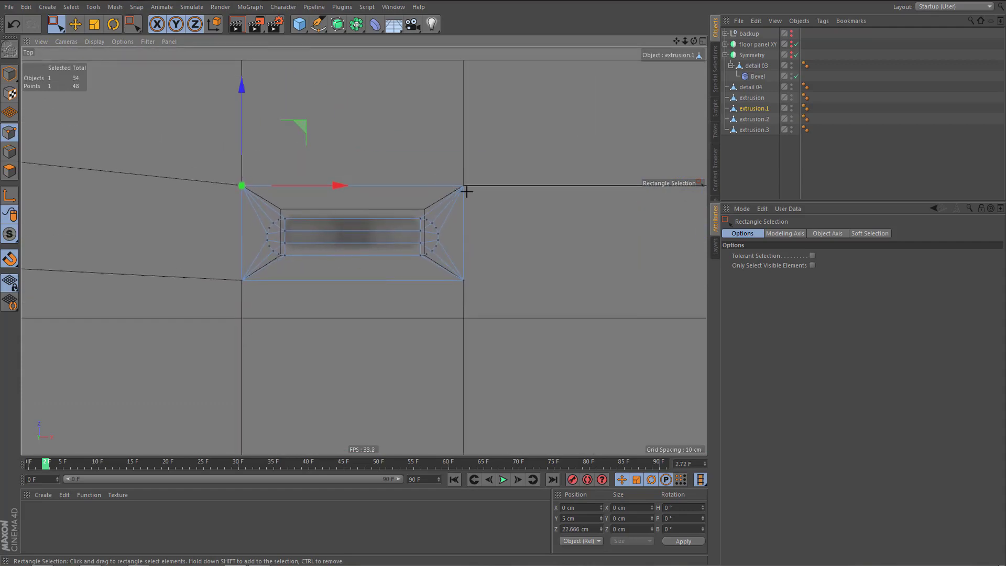
# - Snap extrusion.1's upper-right and lower-right corner points onto the matching corners of the detail 04 block
pyautogui.click(465, 188)
pyautogui.scroll(5, 469, 189)
pyautogui.moveTo(452, 100)
pyautogui.mouseDown()
pyautogui.moveTo(458, 111)
pyautogui.moveTo(459, 98)
pyautogui.mouseUp()
pyautogui.click(456, 418)
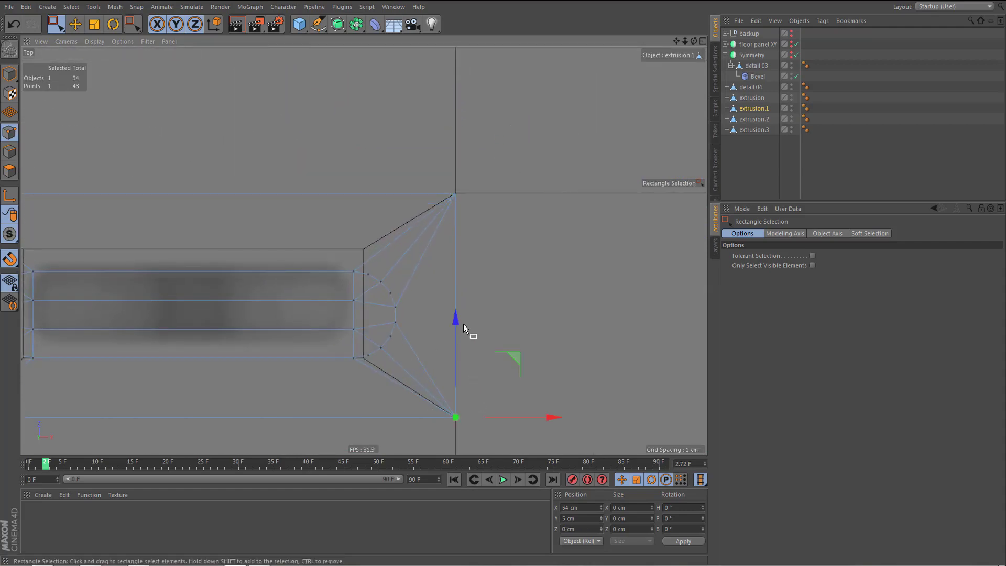
pyautogui.moveTo(458, 323)
pyautogui.mouseDown()
pyautogui.moveTo(464, 338)
pyautogui.moveTo(471, 328)
pyautogui.moveTo(459, 328)
pyautogui.mouseUp()
# - Move extrusion.1's inner slot points up to Z 11.515 cm, centring the slot in its block
pyautogui.keyDown('alt'); pyautogui.moveTo(441, 339); pyautogui.dragTo(558, 303, button='middle'); pyautogui.keyUp('alt')
pyautogui.moveTo(142, 220); pyautogui.dragTo(586, 360)
pyautogui.moveTo(363, 184); pyautogui.dragTo(370, 172)
pyautogui.scroll(-5, 360, 219)
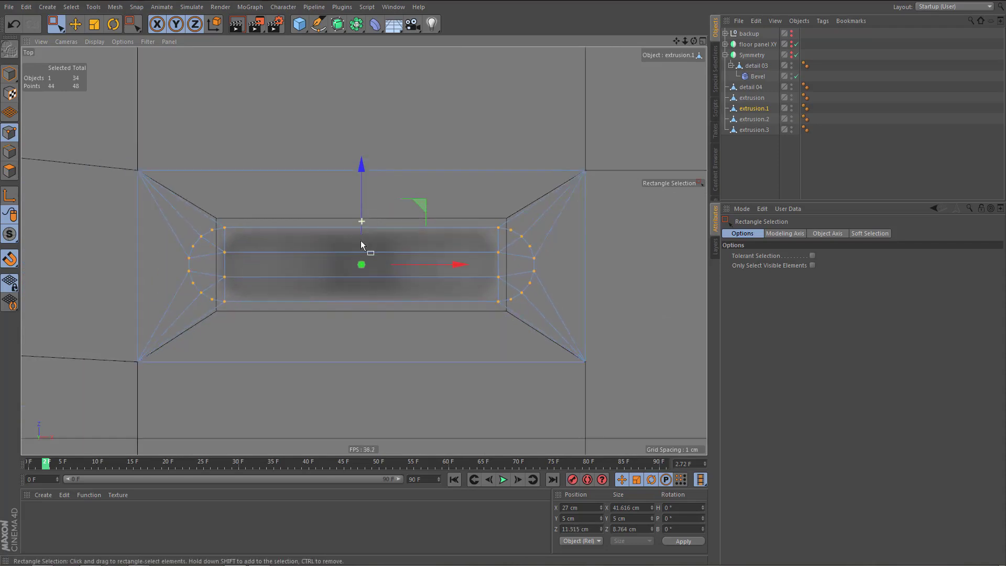
# - Shorten detail 04's original rounded slot by moving its two end caps inward to X 986.169 cm and X 1016.23 cm
pyautogui.keyDown('alt'); pyautogui.moveTo(371, 251); pyautogui.dragTo(382, 254, button='middle'); pyautogui.keyUp('alt')
pyautogui.keyDown('alt'); pyautogui.moveTo(382, 253); pyautogui.dragTo(335, 321, button='right'); pyautogui.keyUp('alt')
pyautogui.keyDown('alt'); pyautogui.moveTo(321, 279); pyautogui.dragTo(573, 249, button='middle'); pyautogui.keyUp('alt')
pyautogui.keyDown('alt'); pyautogui.moveTo(38, 262); pyautogui.dragTo(420, 262, button='middle'); pyautogui.keyUp('alt')
pyautogui.scroll(5, 394, 256)
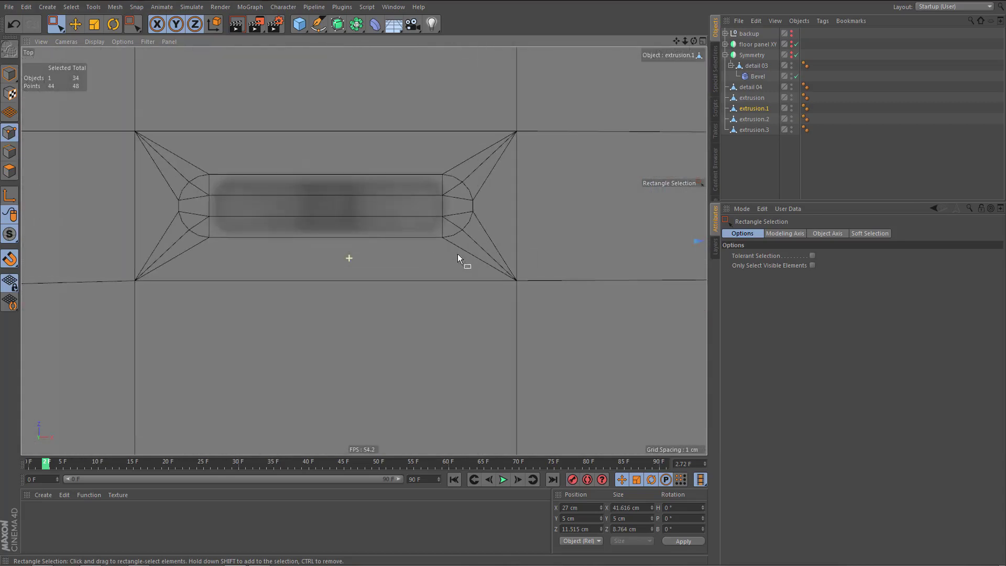
pyautogui.scroll(-2, 458, 254)
pyautogui.scroll(-1, 445, 277)
pyautogui.scroll(4, 457, 274)
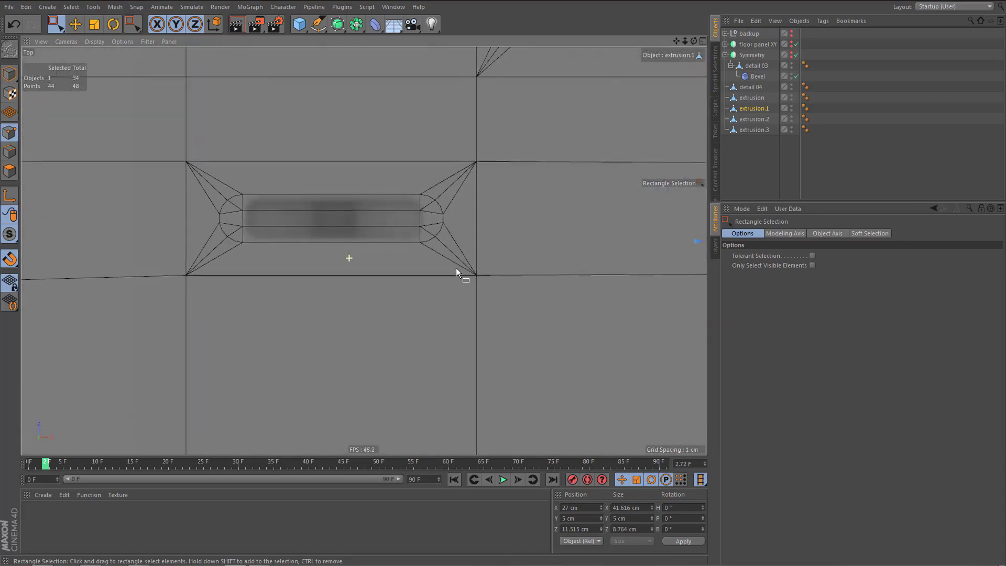
pyautogui.keyDown('alt'); pyautogui.moveTo(413, 278); pyautogui.dragTo(411, 299, button='middle'); pyautogui.keyUp('alt')
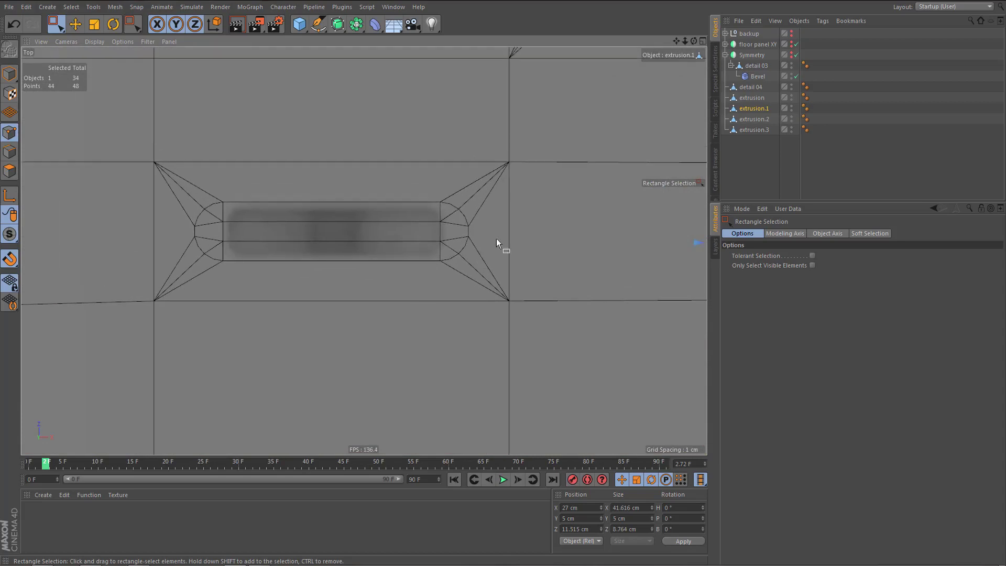
pyautogui.click(752, 87)
pyautogui.keyDown('alt'); pyautogui.moveTo(330, 265); pyautogui.dragTo(338, 281, button='middle'); pyautogui.keyUp('alt')
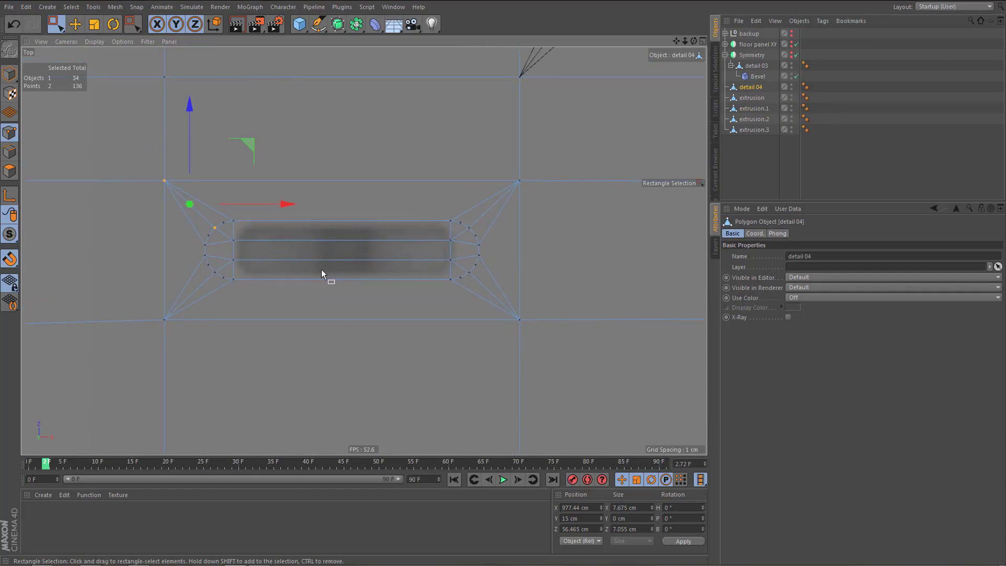
pyautogui.press('0')
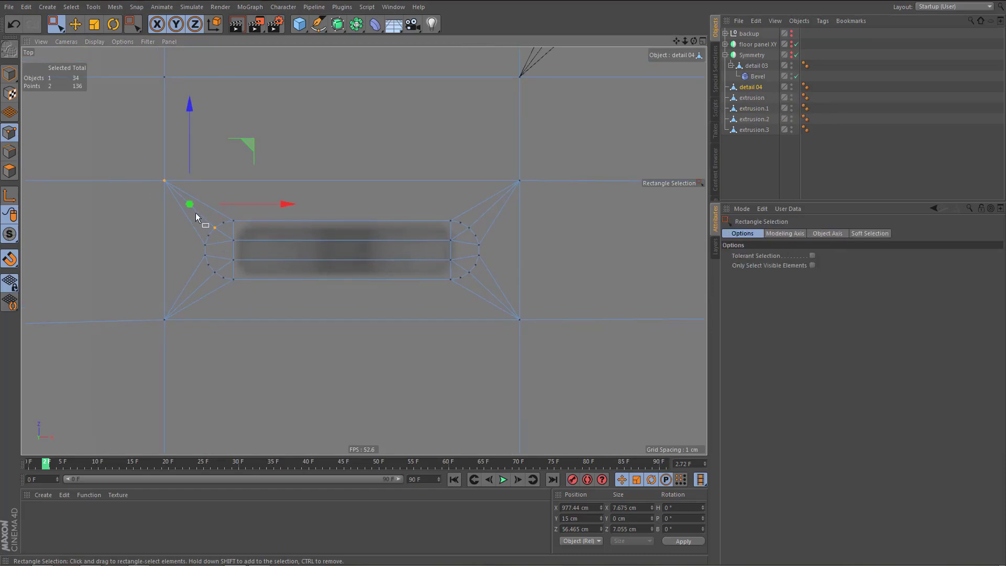
pyautogui.moveTo(196, 213); pyautogui.dragTo(291, 298)
pyautogui.moveTo(313, 252); pyautogui.dragTo(340, 252)
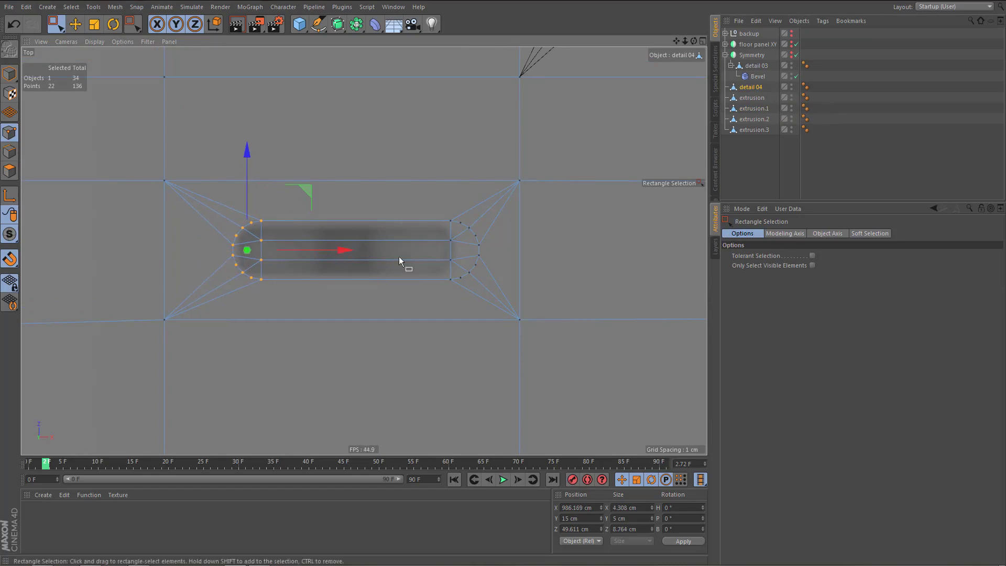
pyautogui.moveTo(414, 201); pyautogui.dragTo(496, 299)
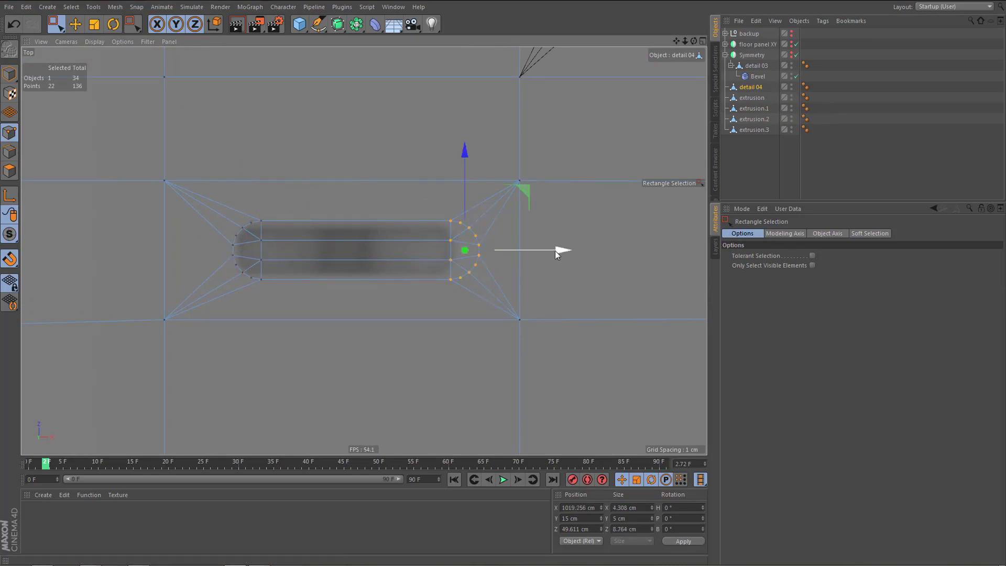
pyautogui.moveTo(555, 250); pyautogui.dragTo(530, 250)
# - Shorten the slot of the extrusion object by moving its two end caps inward to X 12.681 cm and X 43.647 cm
pyautogui.scroll(-2, 317, 246)
pyautogui.scroll(-3, 291, 299)
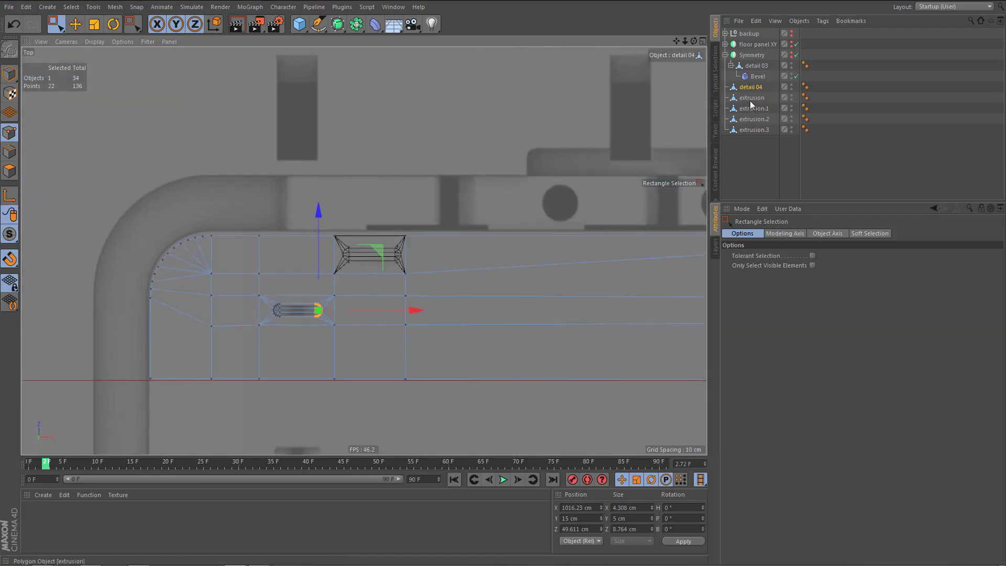
pyautogui.click(750, 99)
pyautogui.press('o')
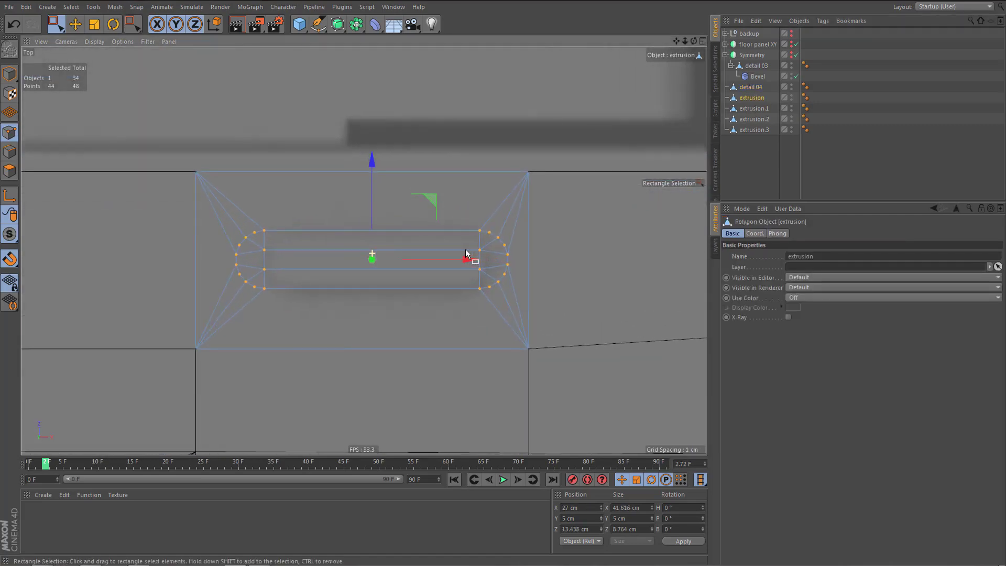
pyautogui.moveTo(222, 210); pyautogui.dragTo(318, 313)
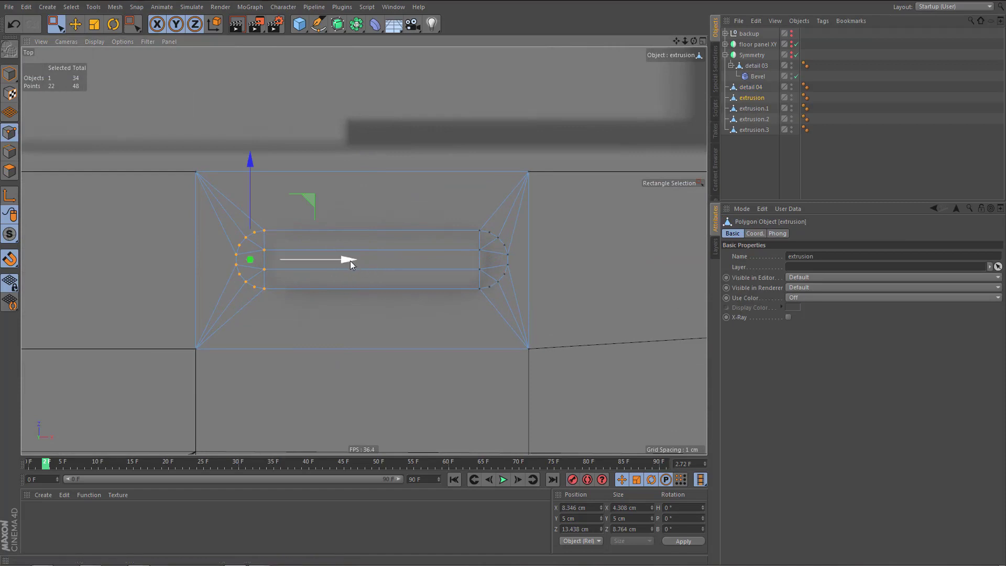
pyautogui.moveTo(350, 260); pyautogui.dragTo(381, 270)
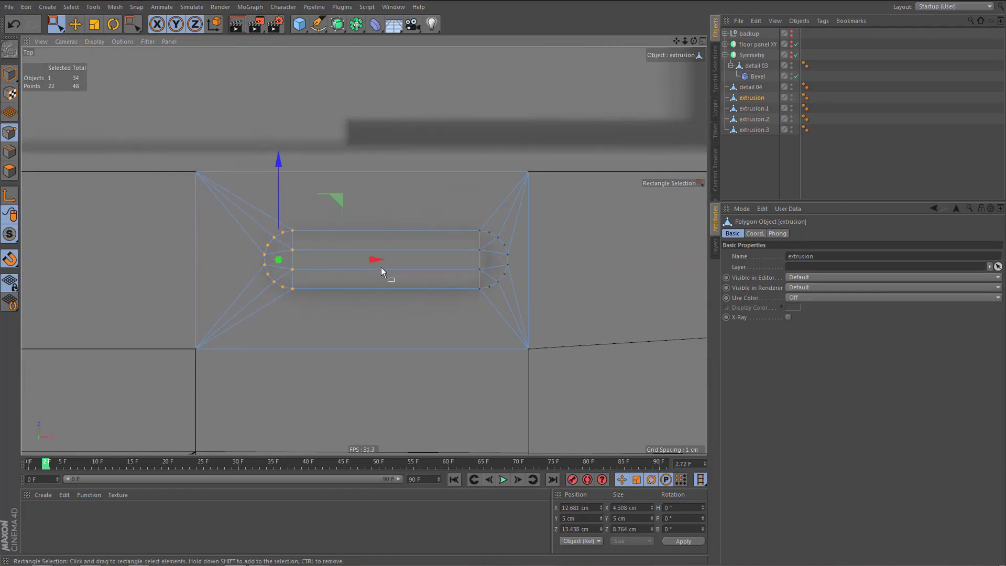
pyautogui.moveTo(452, 207); pyautogui.dragTo(517, 319)
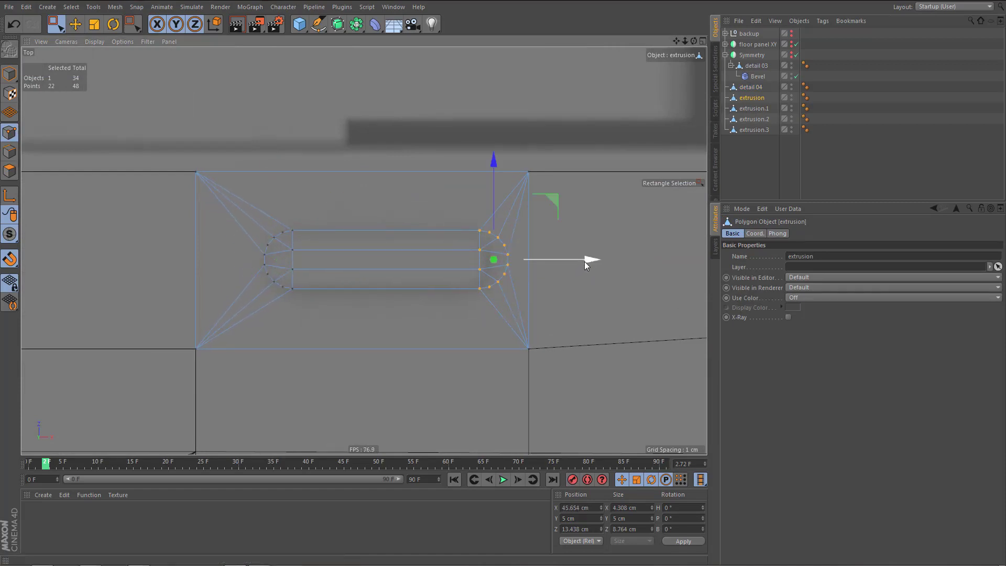
pyautogui.moveTo(593, 259); pyautogui.dragTo(578, 260)
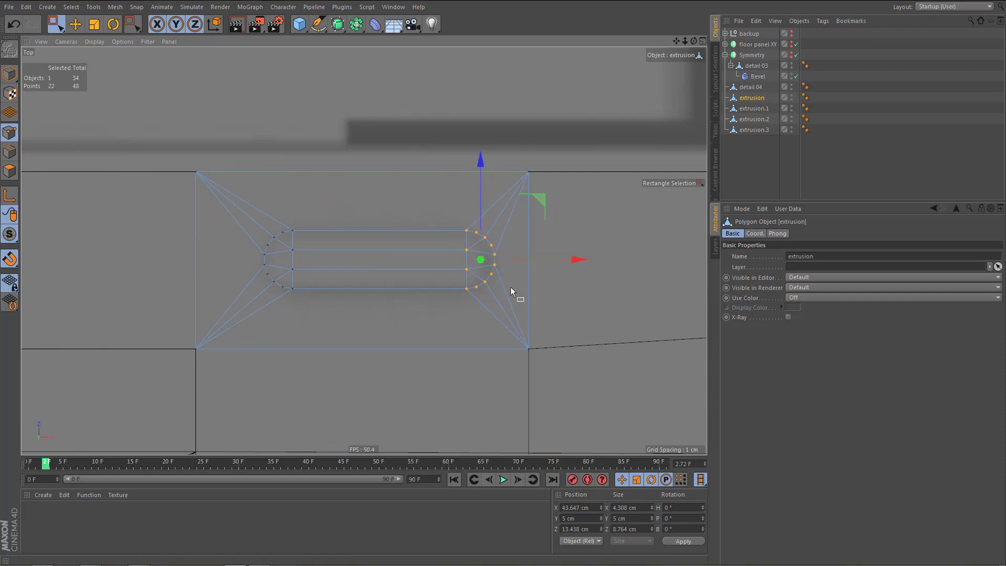
# - Set the X size of detail 04's rounded slot points to 35 cm
pyautogui.scroll(-5, 409, 331)
pyautogui.keyDown('alt'); pyautogui.moveTo(436, 261); pyautogui.dragTo(439, 256, button='middle'); pyautogui.keyUp('alt')
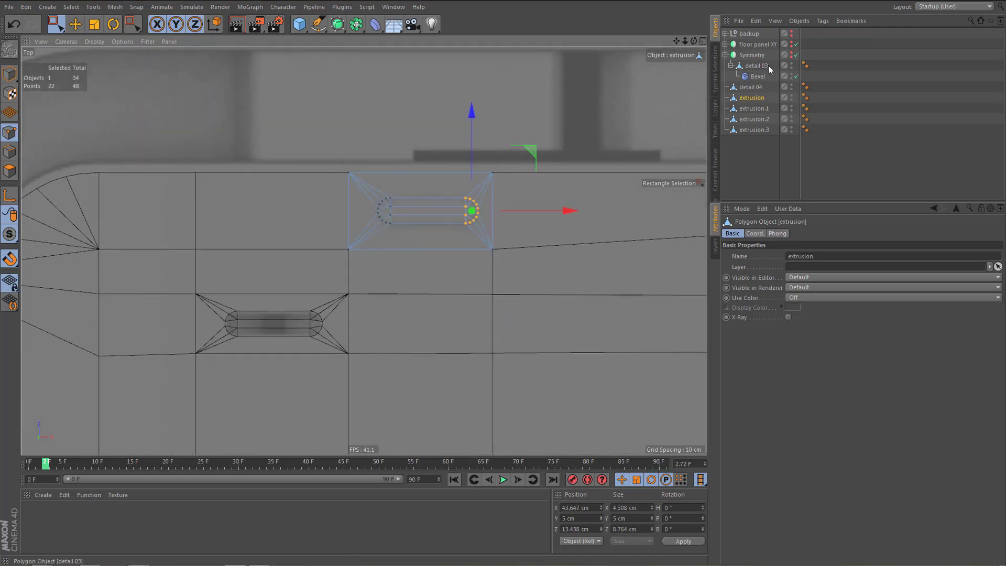
pyautogui.click(745, 88)
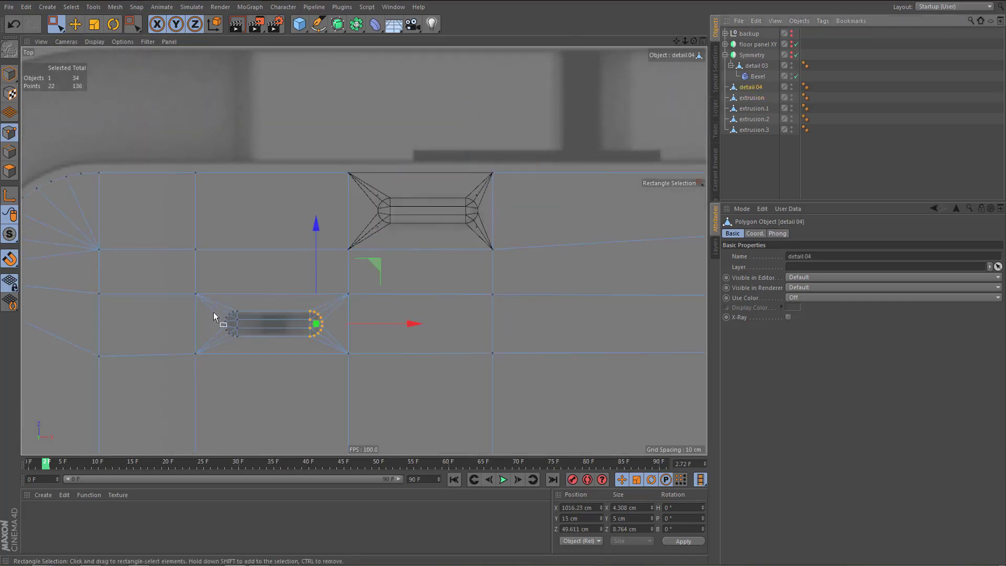
pyautogui.moveTo(213, 312); pyautogui.dragTo(328, 342)
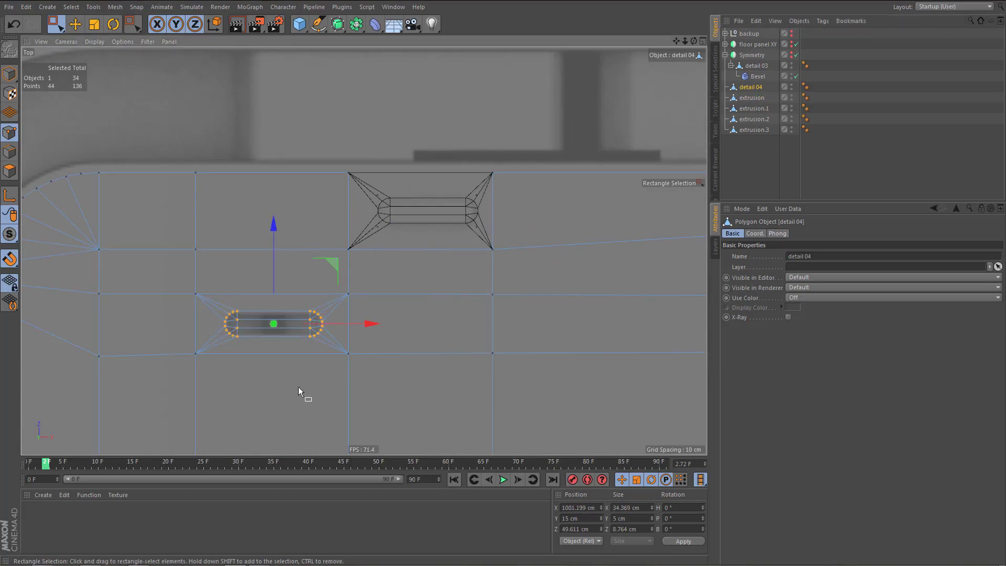
pyautogui.click(627, 508)
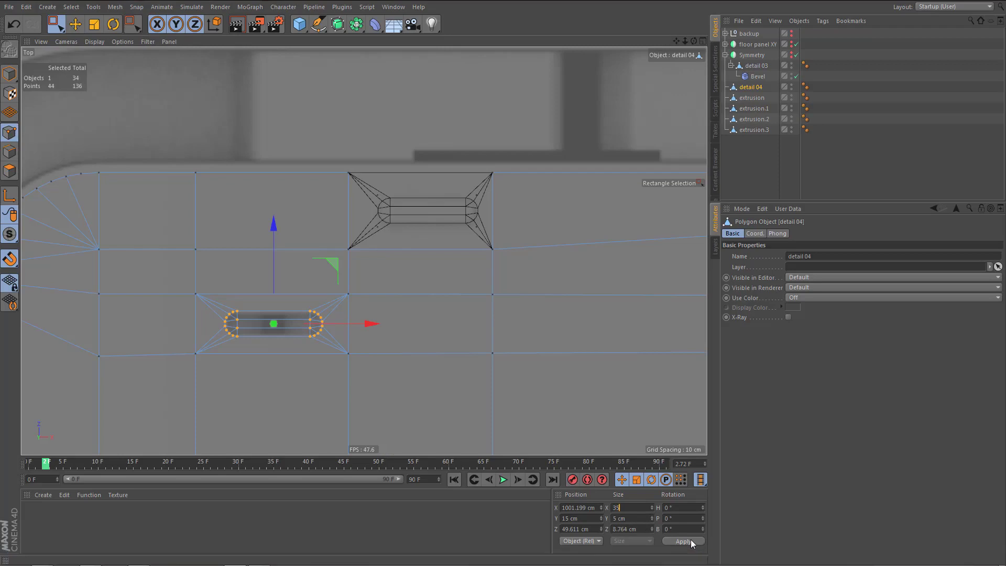
pyautogui.scroll(5, 279, 350)
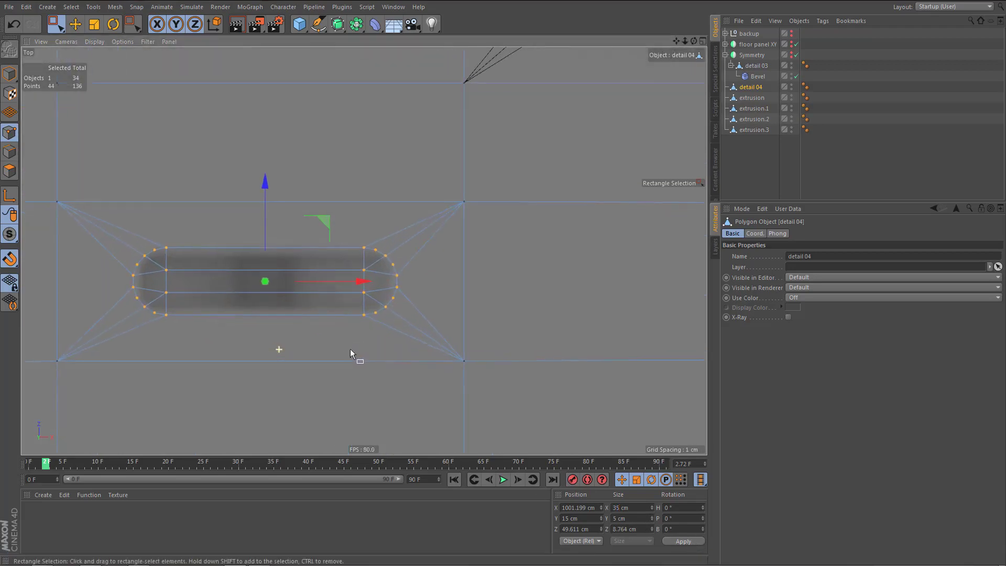
# - Select all slot points of the extrusion object and set their X size to 35 cm
pyautogui.scroll(-5, 339, 361)
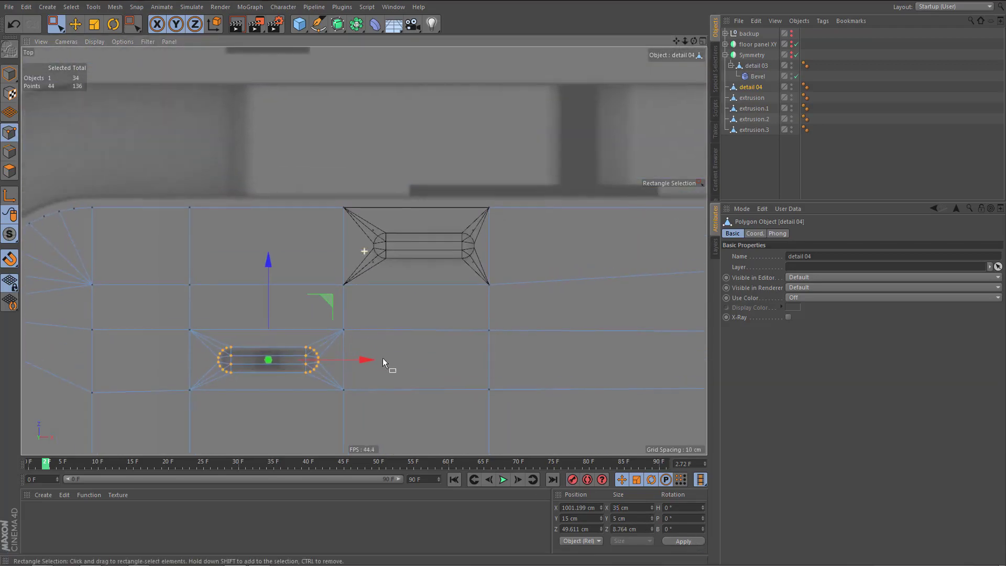
pyautogui.click(753, 98)
pyautogui.scroll(3, 461, 224)
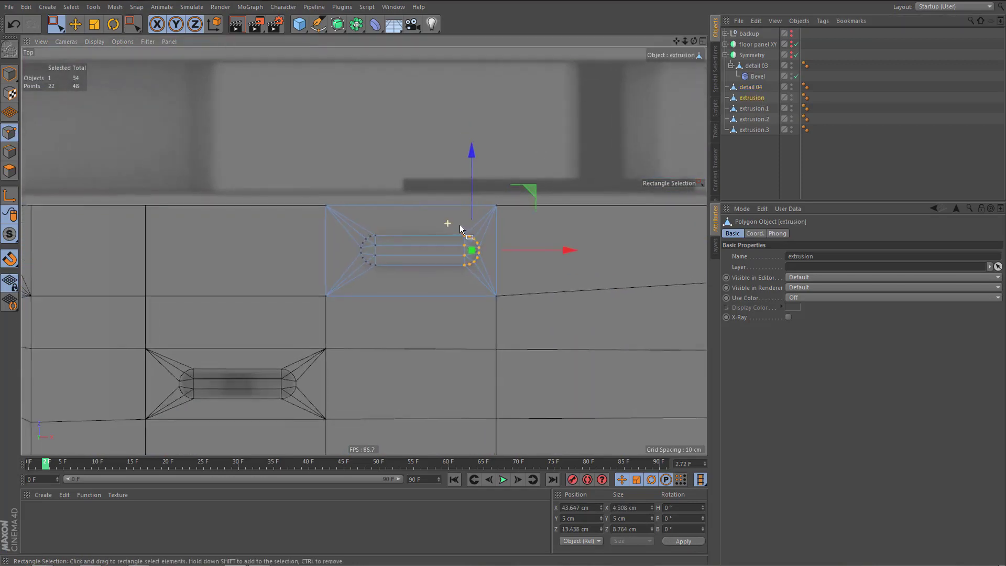
pyautogui.moveTo(339, 231); pyautogui.dragTo(485, 283)
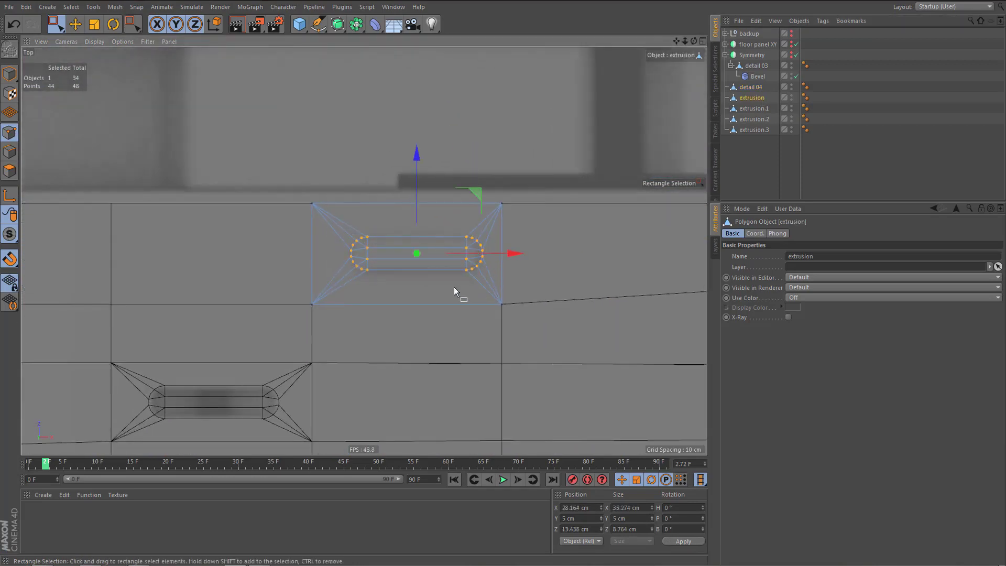
pyautogui.scroll(2, 460, 292)
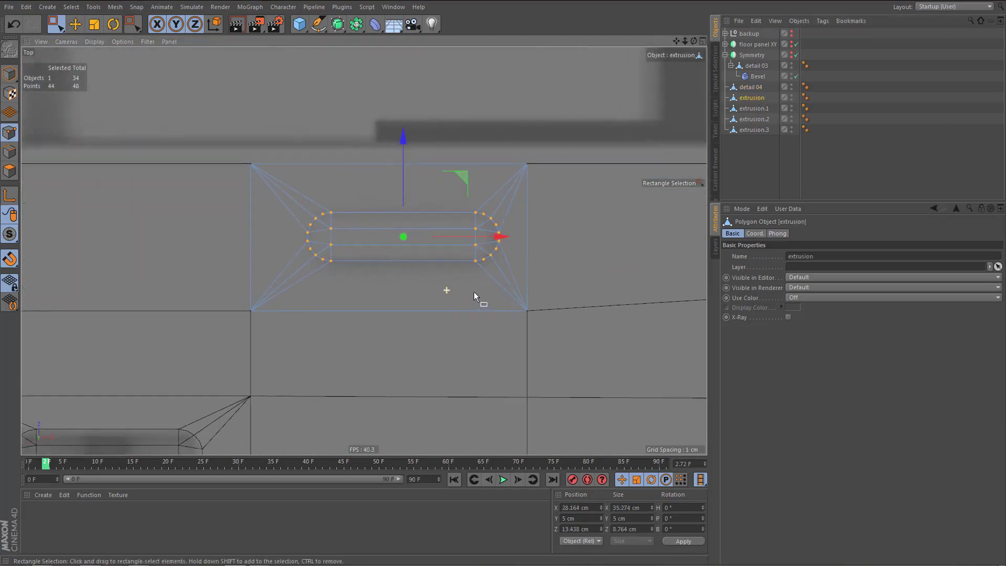
pyautogui.click(627, 507)
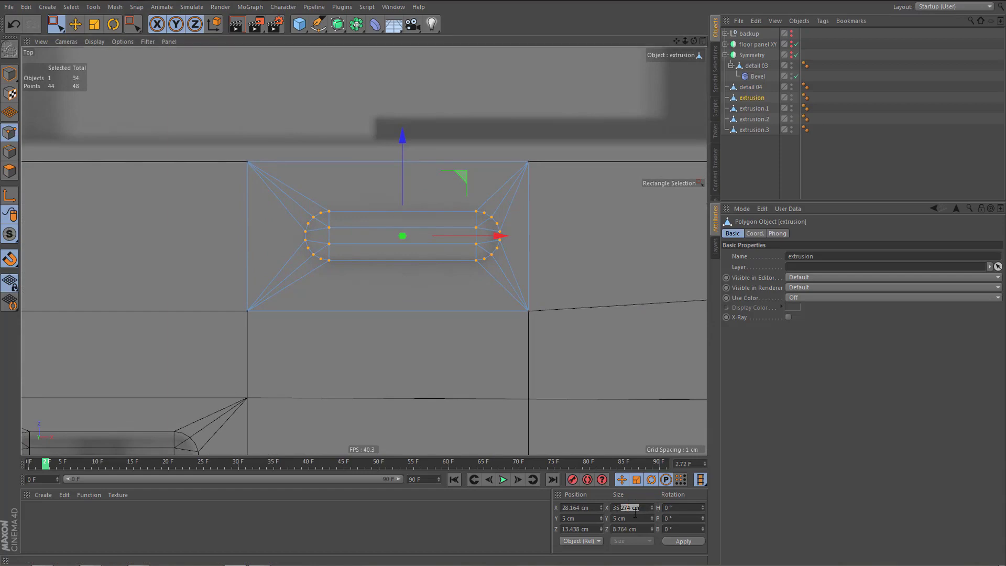
pyautogui.click(690, 544)
# - Set the X size of extrusion.1's inner slot points to 35 cm
pyautogui.scroll(-3, 405, 307)
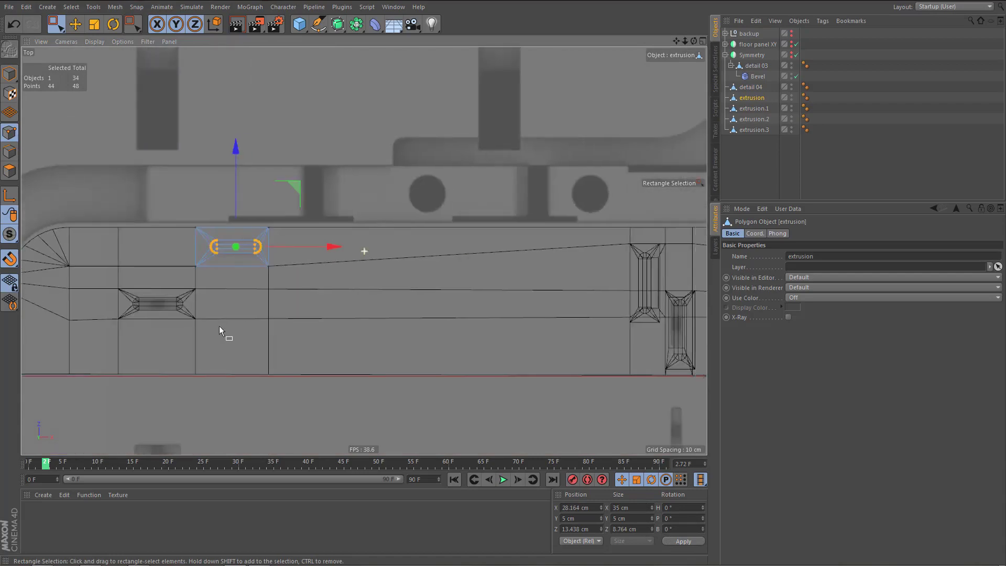
pyautogui.click(761, 108)
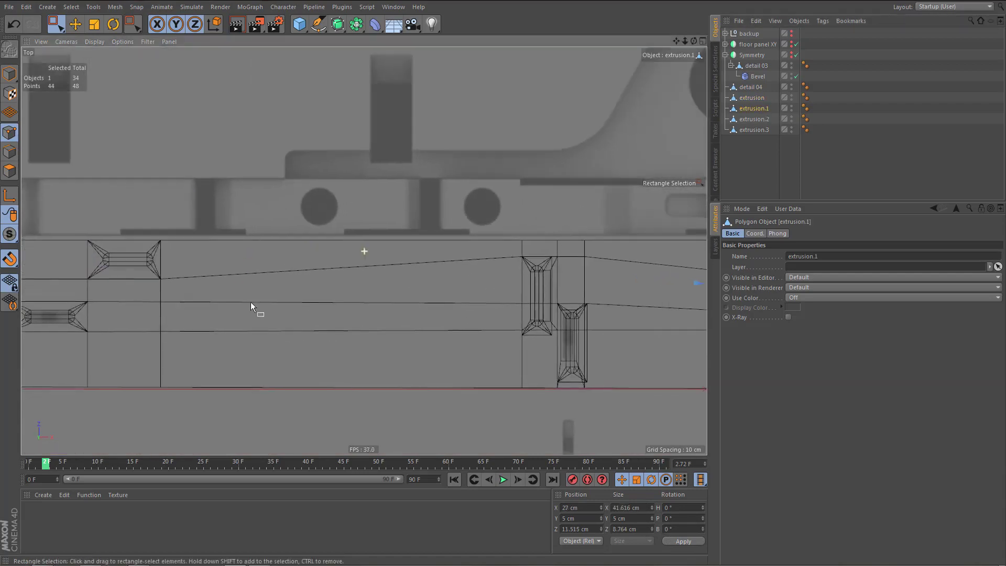
pyautogui.keyDown('alt'); pyautogui.moveTo(250, 302); pyautogui.dragTo(6, 315, button='middle'); pyautogui.keyUp('alt')
pyautogui.keyDown('alt'); pyautogui.moveTo(523, 326); pyautogui.dragTo(400, 341, button='middle'); pyautogui.keyUp('alt')
pyautogui.keyDown('alt'); pyautogui.moveTo(518, 337); pyautogui.dragTo(565, 347, button='right'); pyautogui.keyUp('alt')
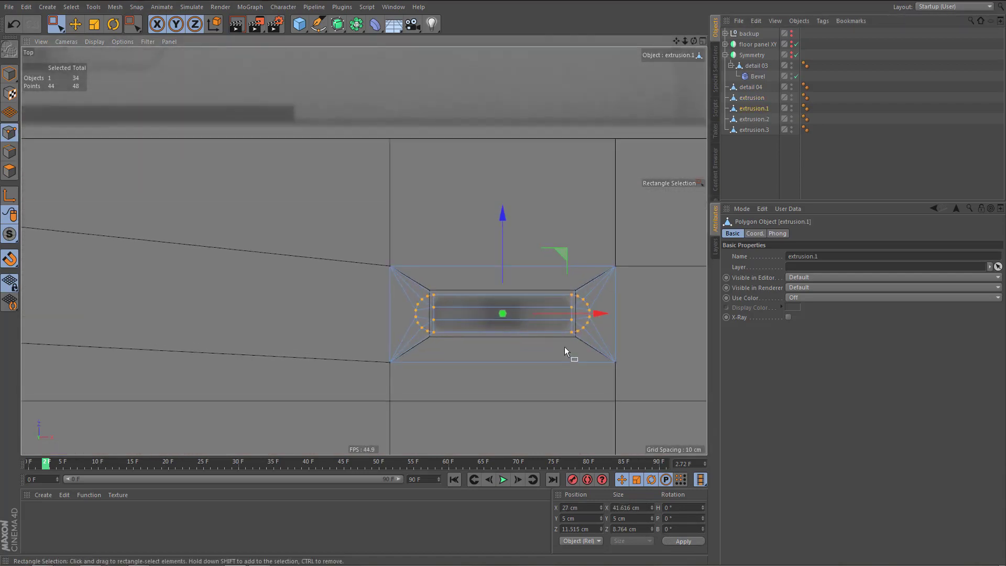
pyautogui.click(648, 507)
pyautogui.write('35')
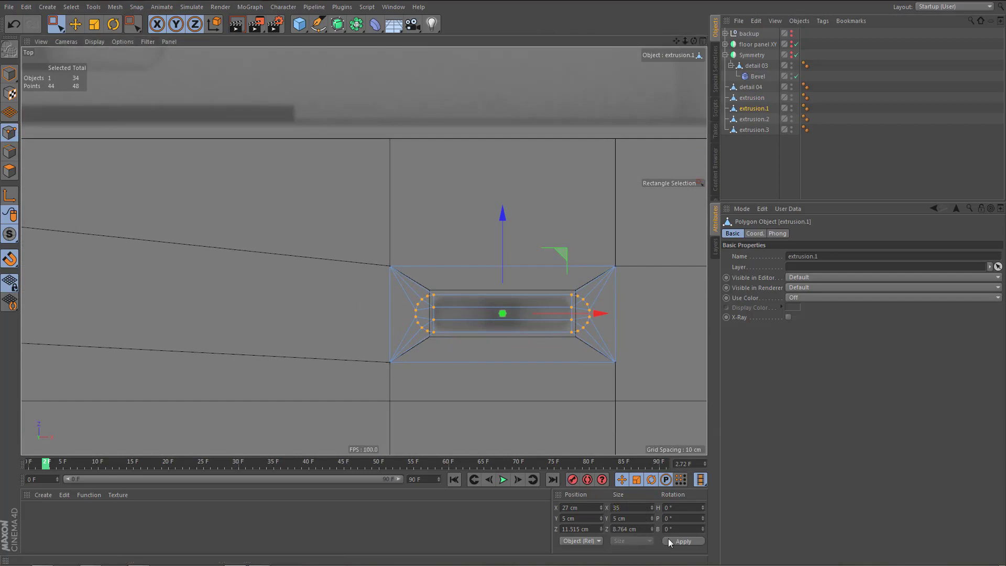
pyautogui.click(684, 540)
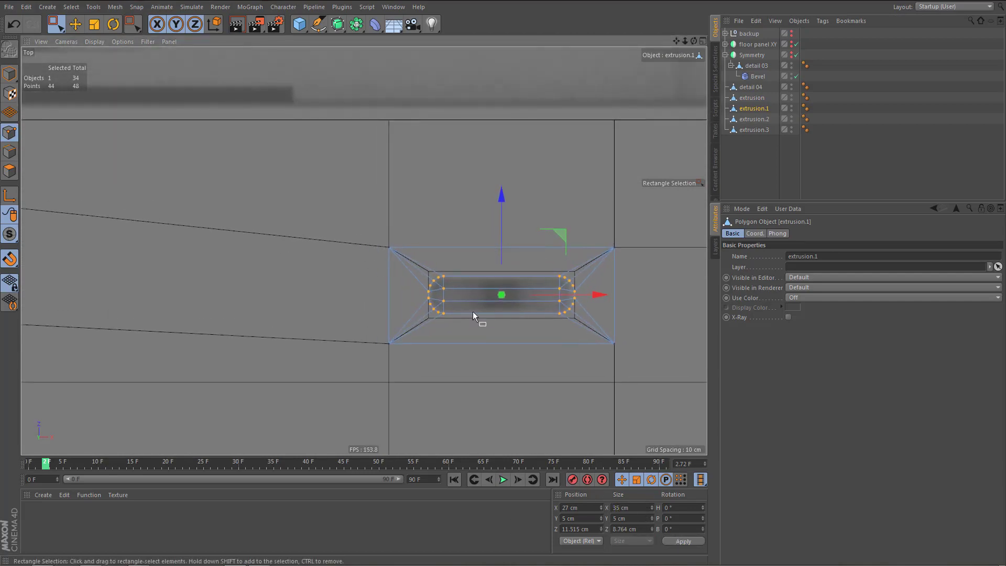
# - Delete the five original block polygons of detail 04 that lie beneath extrusion.1
pyautogui.scroll(-2, 504, 333)
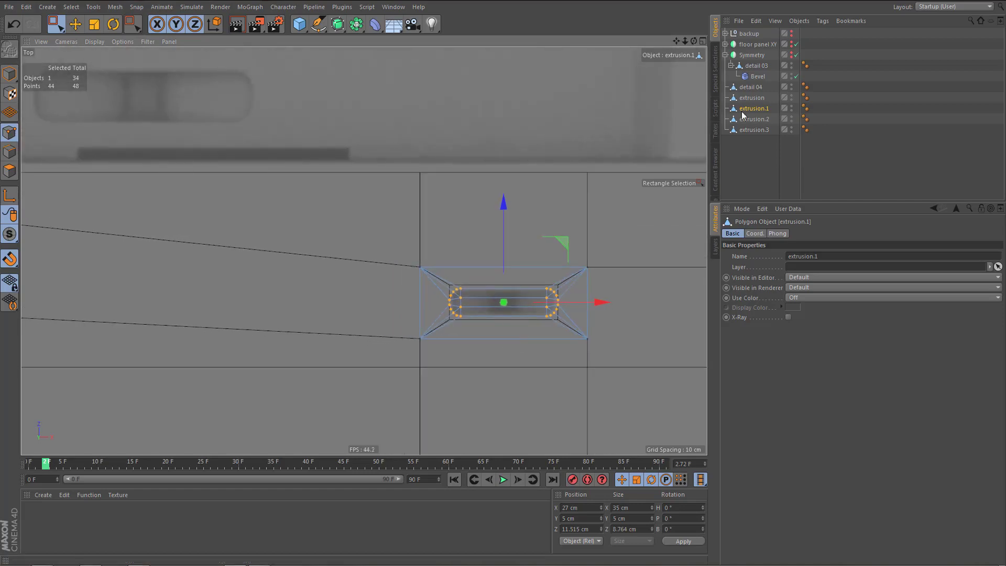
pyautogui.click(756, 88)
pyautogui.press('Return')
pyautogui.press('9')
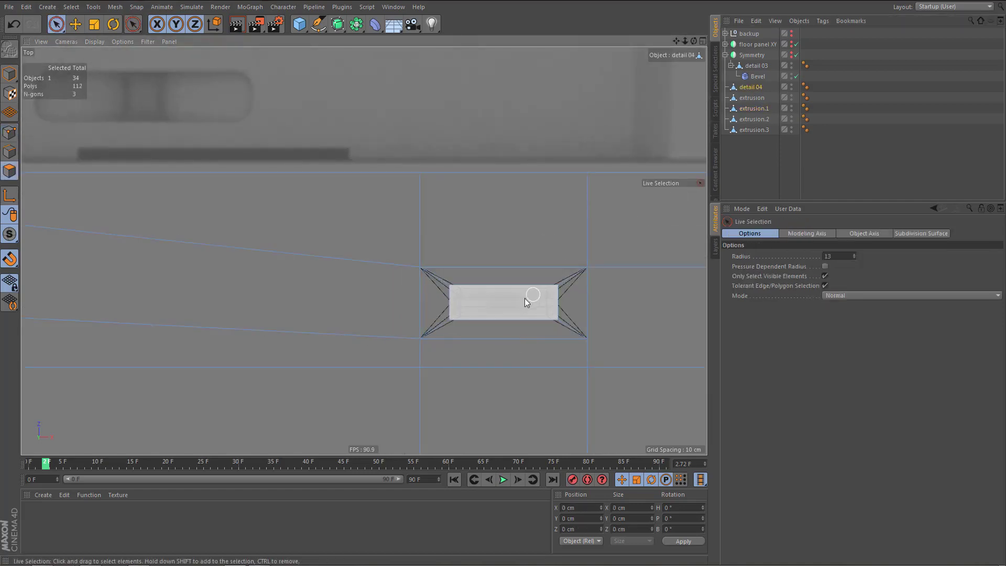
pyautogui.keyDown('shift'); pyautogui.click(443, 303); pyautogui.keyUp('shift')
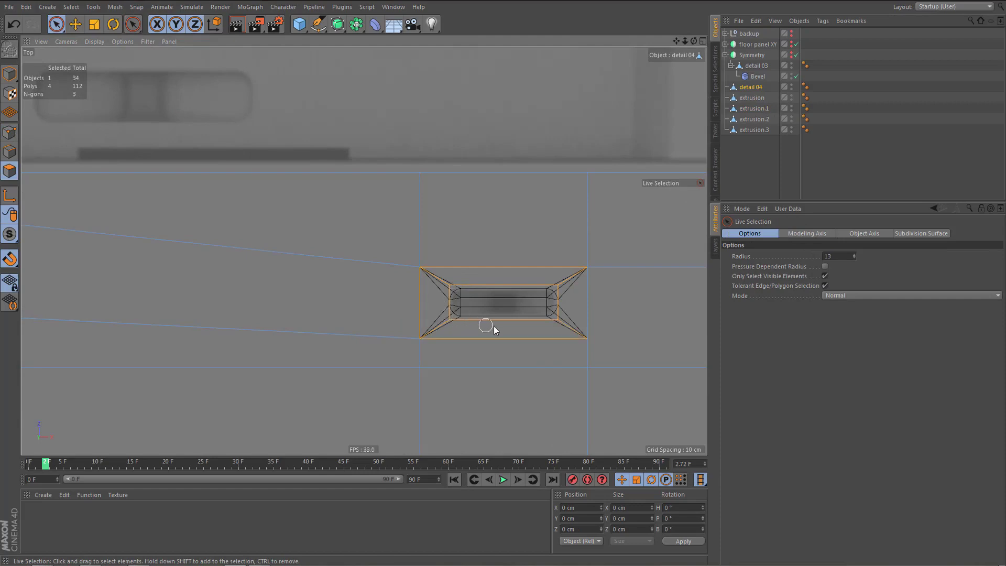
pyautogui.press('e')
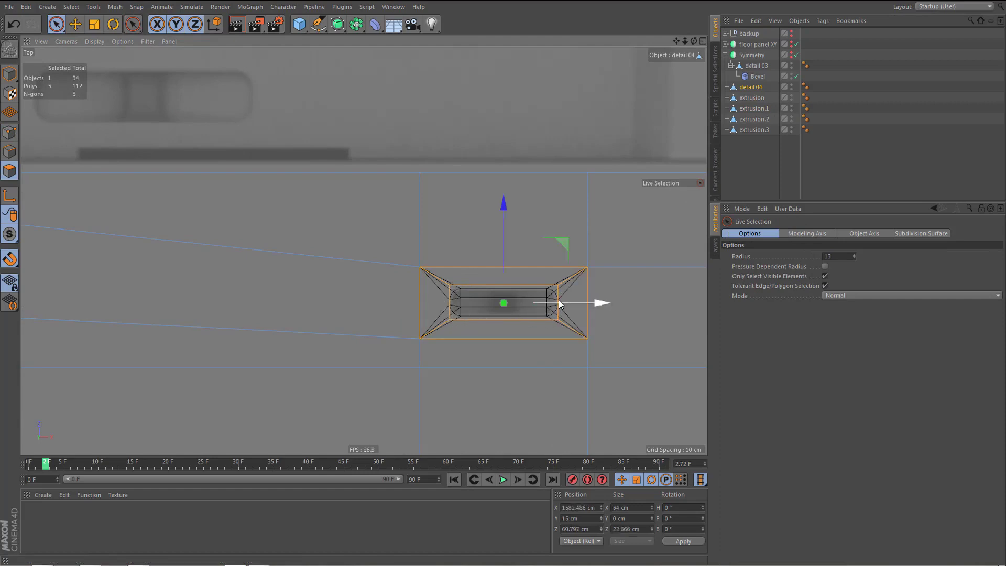
pyautogui.press('Delete')
# - Move extrusion.2's two lower corner points up to X 50.427 cm, level with the bottom edge of the detail 04 block
pyautogui.keyDown('alt'); pyautogui.moveTo(567, 310); pyautogui.dragTo(529, 328, button='right'); pyautogui.keyUp('alt')
pyautogui.keyDown('alt'); pyautogui.moveTo(537, 316); pyautogui.dragTo(670, 293, button='middle'); pyautogui.keyUp('alt')
pyautogui.keyDown('alt'); pyautogui.moveTo(459, 301); pyautogui.dragTo(532, 311, button='middle'); pyautogui.keyUp('alt')
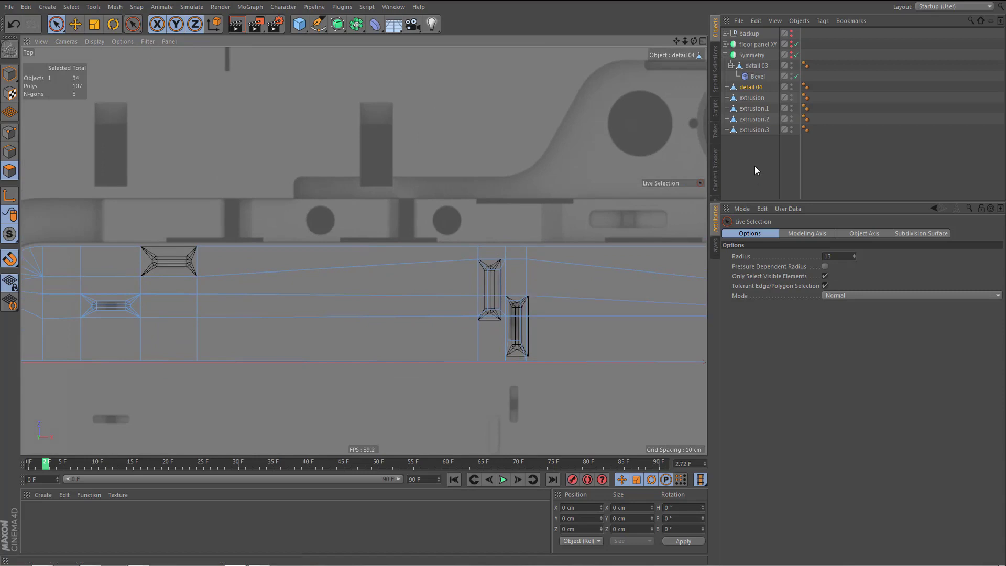
pyautogui.click(764, 108)
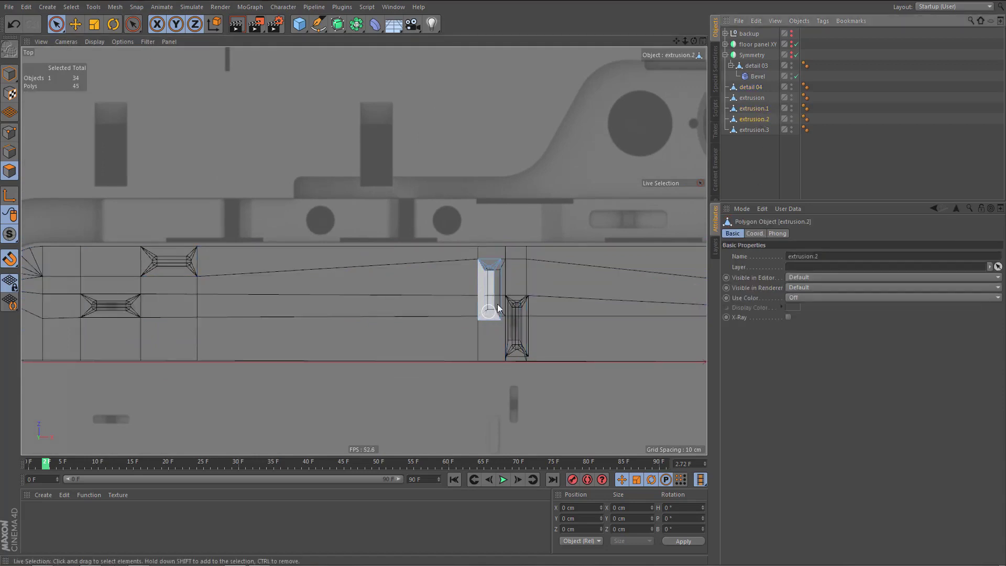
pyautogui.scroll(10, 498, 304)
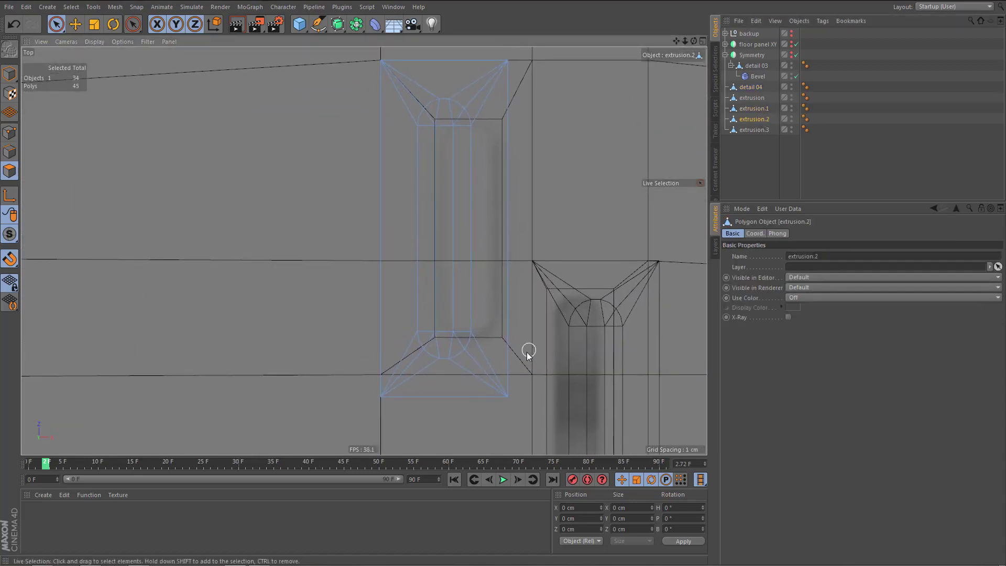
pyautogui.keyDown('alt'); pyautogui.moveTo(528, 353); pyautogui.dragTo(519, 375, button='middle'); pyautogui.keyUp('alt')
pyautogui.press('Return')
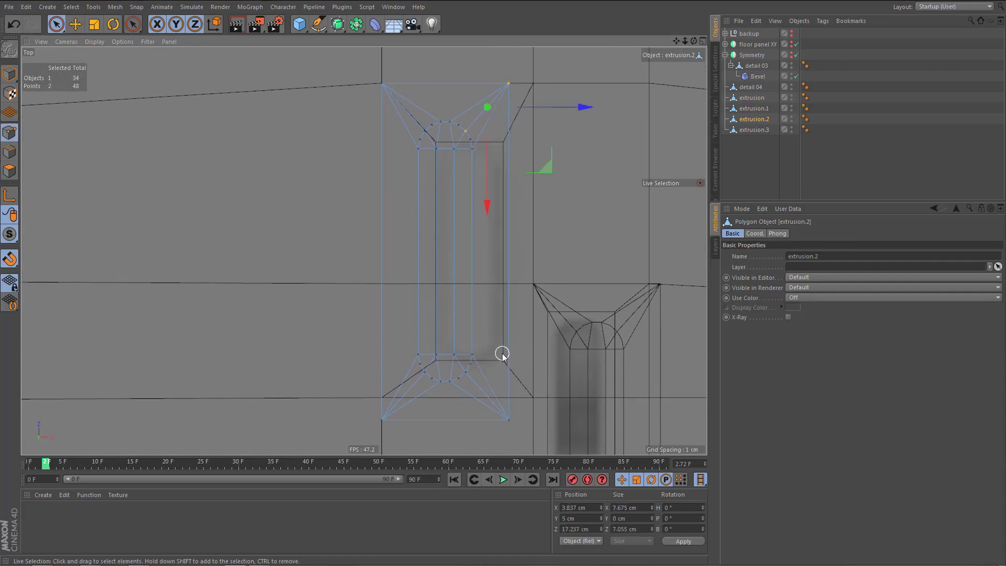
pyautogui.press('0')
pyautogui.moveTo(473, 429); pyautogui.dragTo(507, 436)
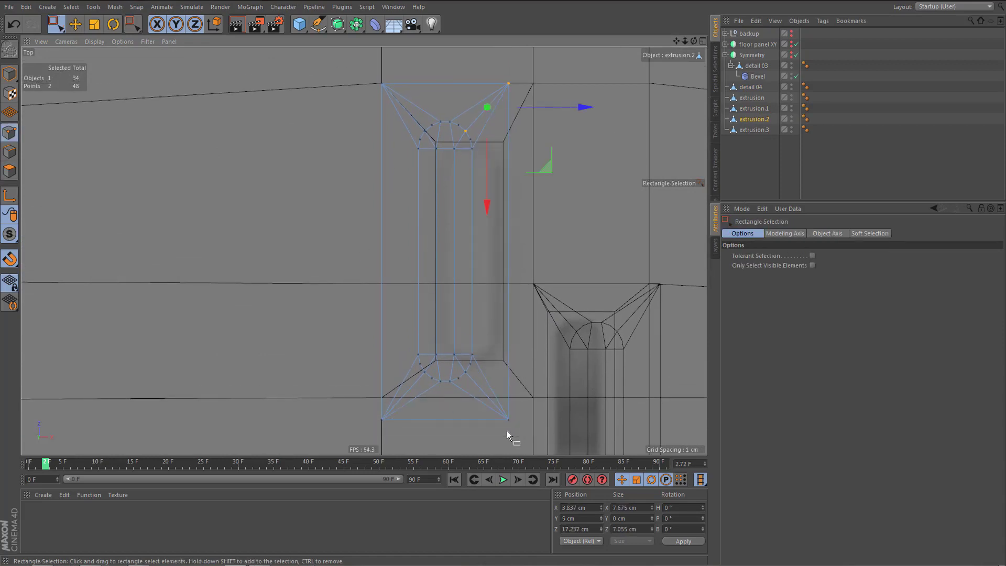
pyautogui.moveTo(446, 445)
pyautogui.mouseDown()
pyautogui.moveTo(447, 424)
pyautogui.moveTo(443, 431)
pyautogui.mouseUp()
pyautogui.keyDown('alt'); pyautogui.moveTo(530, 401); pyautogui.dragTo(550, 430, button='middle'); pyautogui.keyUp('alt')
pyautogui.keyDown('alt'); pyautogui.moveTo(549, 429); pyautogui.dragTo(451, 193); pyautogui.keyUp('alt')
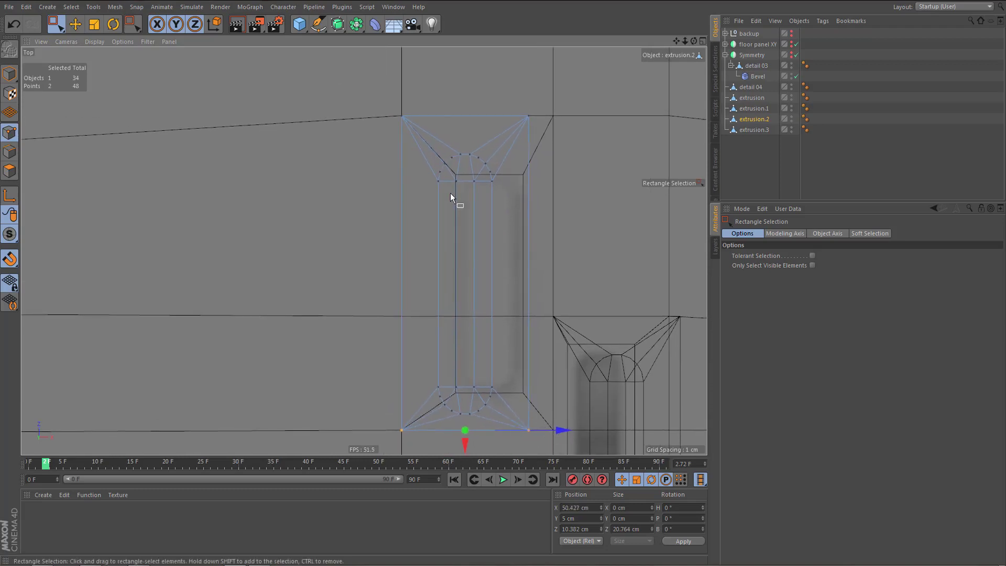
# - Move extrusion.2's two right-hand corner points out to Z 24.765 cm, onto the right edge of the detail 04 block
pyautogui.moveTo(393, 104); pyautogui.dragTo(548, 441)
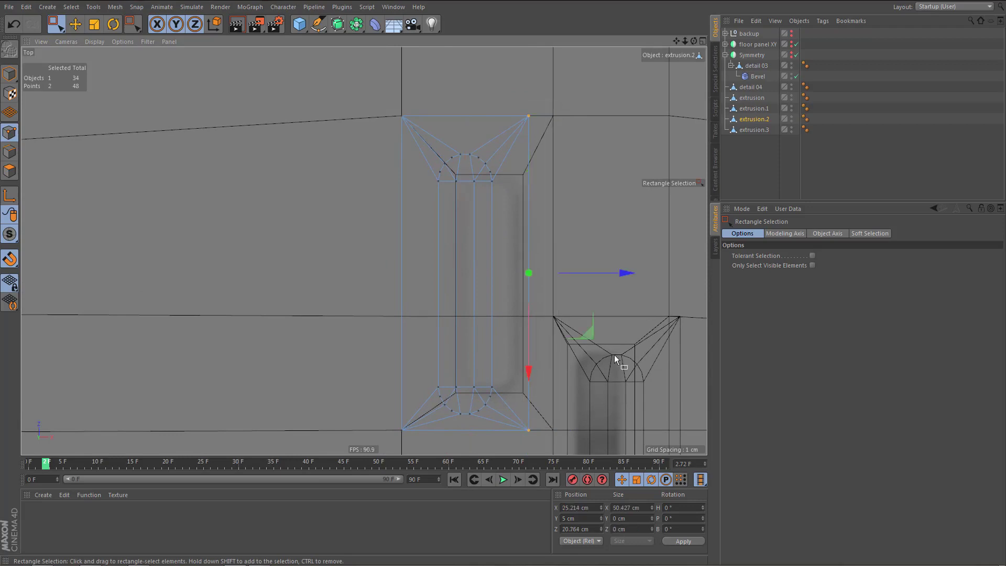
pyautogui.moveTo(628, 276); pyautogui.dragTo(649, 275)
pyautogui.keyDown('alt'); pyautogui.moveTo(598, 335); pyautogui.dragTo(564, 331, button='middle'); pyautogui.keyUp('alt')
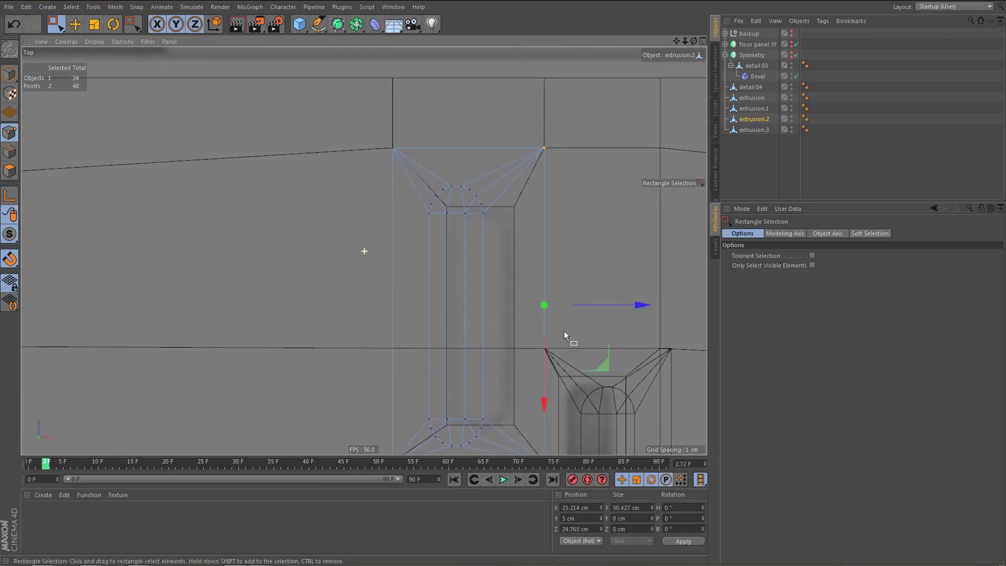
# - Move extrusion.2's inner slot points right to Z 14.443 cm, over the recess in the detail 04 block
pyautogui.scroll(-3, 530, 237)
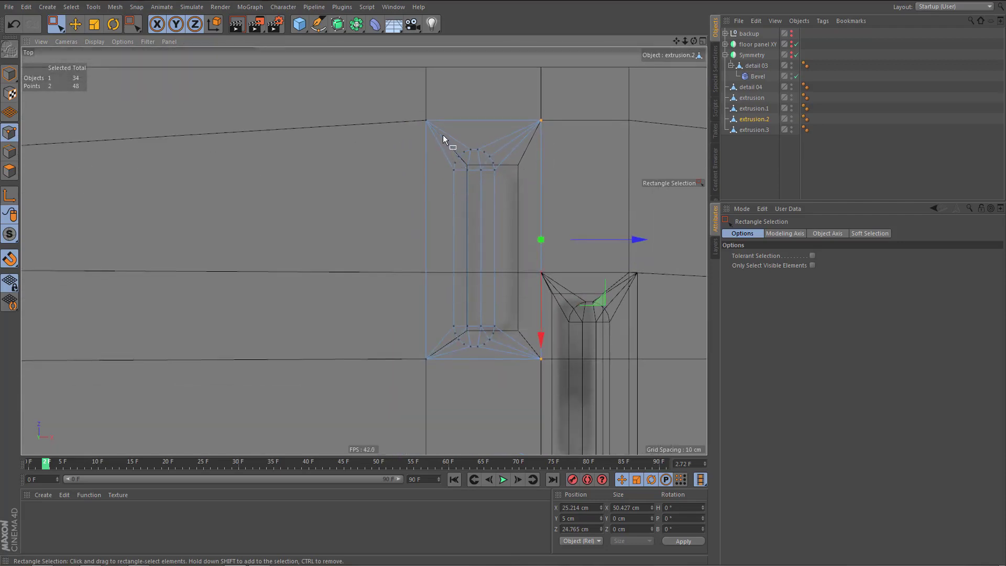
pyautogui.moveTo(443, 136); pyautogui.dragTo(519, 351)
pyautogui.moveTo(570, 250); pyautogui.dragTo(588, 251)
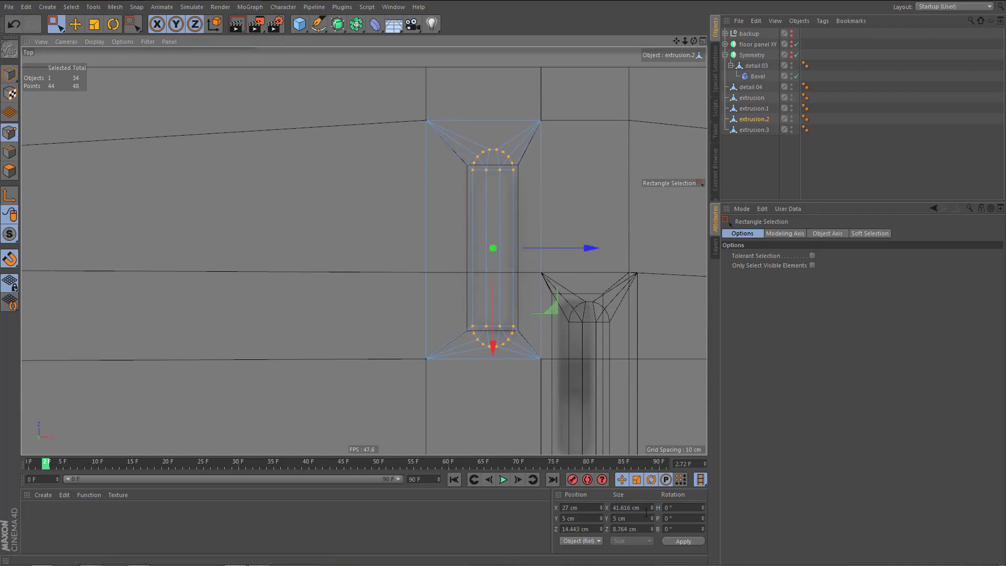
# - Set the X size of extrusion.2's selected inner slot points to 35 cm
pyautogui.click(617, 507)
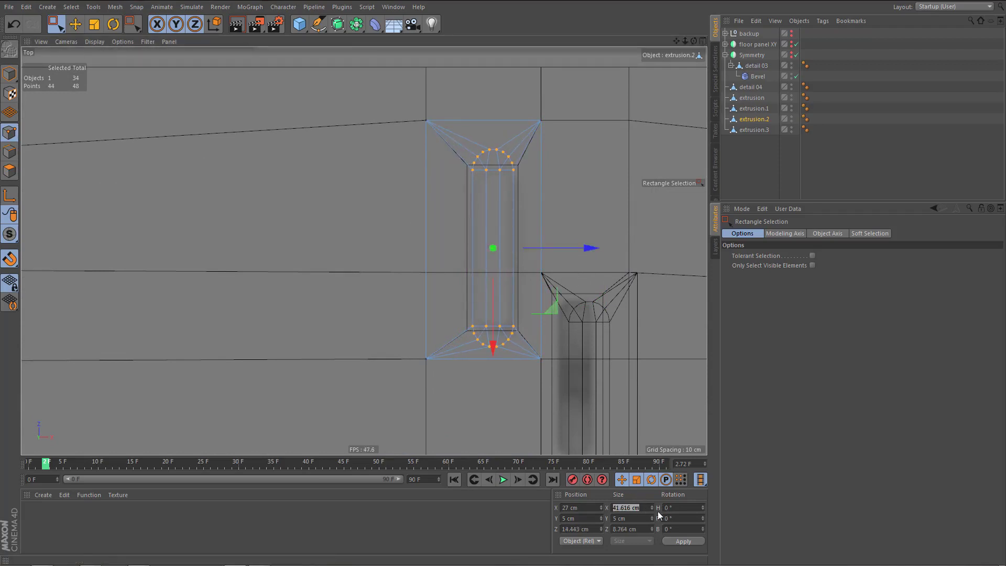
pyautogui.write('35')
pyautogui.click(682, 542)
pyautogui.keyDown('alt'); pyautogui.moveTo(542, 381); pyautogui.dragTo(511, 398, button='middle'); pyautogui.keyUp('alt')
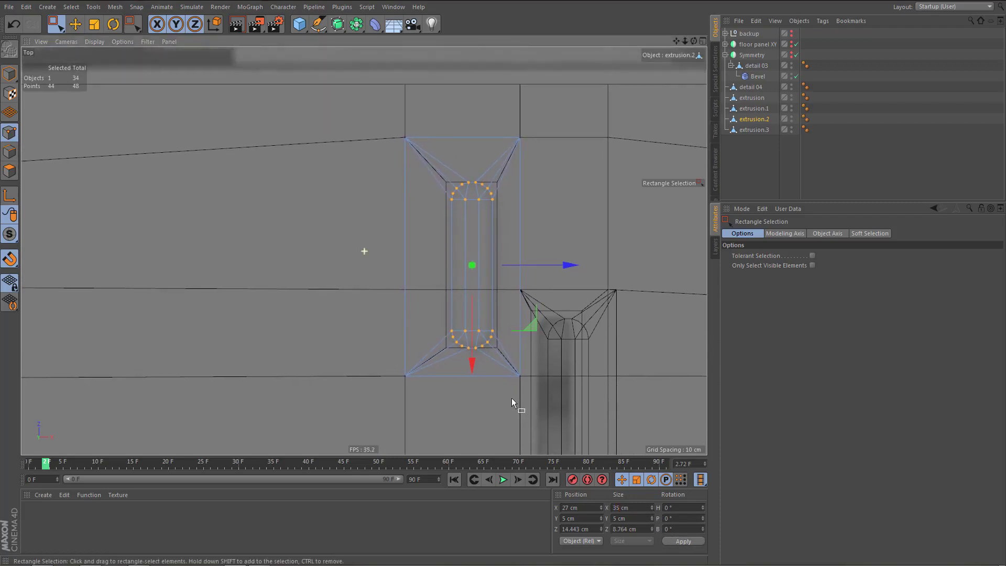
pyautogui.keyDown('alt'); pyautogui.moveTo(547, 347); pyautogui.dragTo(482, 297, button='middle'); pyautogui.keyUp('alt')
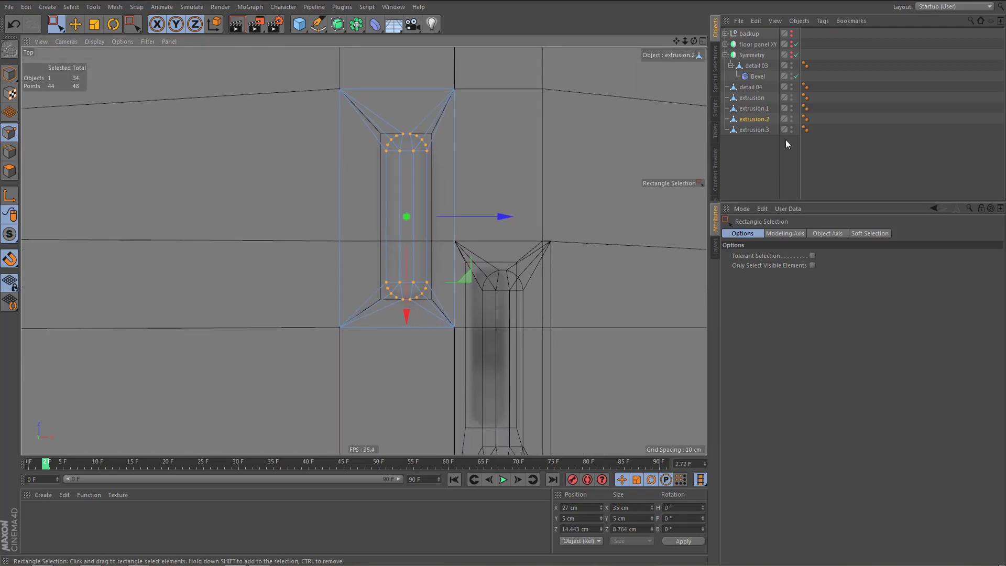
# - Move extrusion.3's two lower corner points down to X 58.07 cm, level with the bottom edge of its detail 04 block
pyautogui.click(755, 130)
pyautogui.moveTo(560, 300); pyautogui.dragTo(564, 231, button='middle')
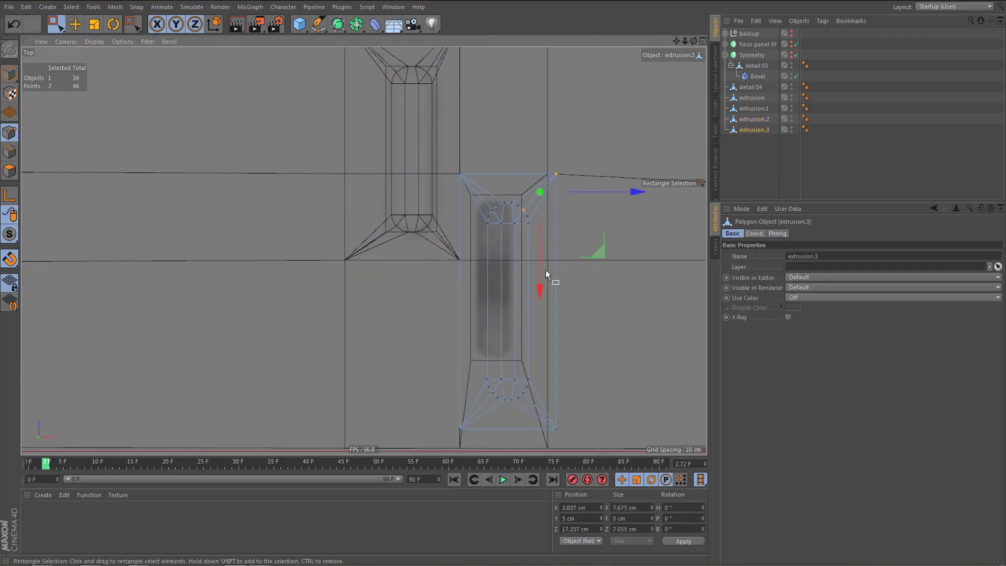
pyautogui.moveTo(546, 269); pyautogui.dragTo(547, 217, button='middle')
pyautogui.moveTo(452, 366); pyautogui.dragTo(602, 412)
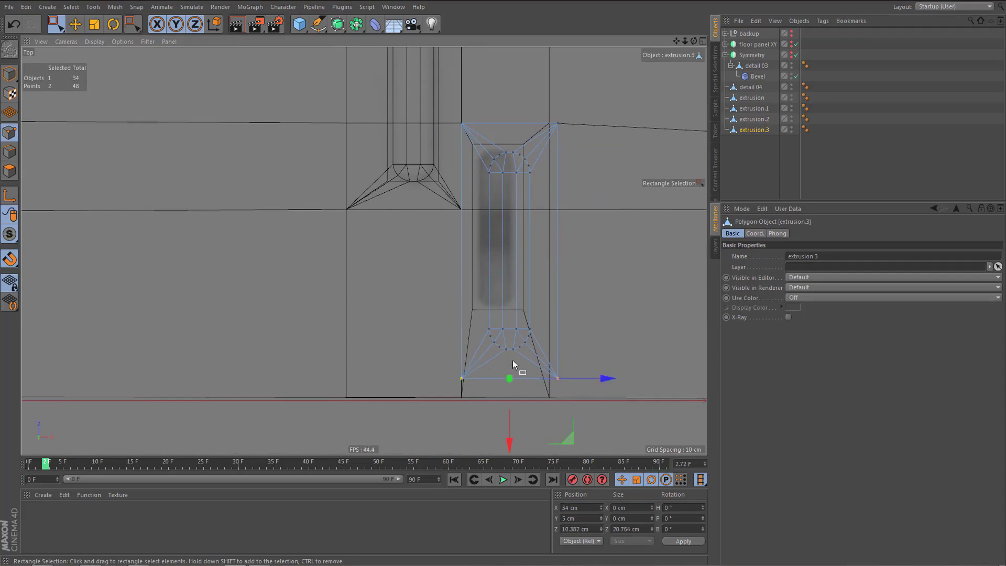
pyautogui.moveTo(515, 439); pyautogui.dragTo(514, 459)
# - Move extrusion.3's two right-hand corner points in to Z 18.938 cm, onto the right edge of the detail 04 block
pyautogui.keyDown('alt'); pyautogui.moveTo(551, 230); pyautogui.dragTo(556, 267, button='middle'); pyautogui.keyUp('alt')
pyautogui.moveTo(553, 135); pyautogui.dragTo(607, 449)
pyautogui.moveTo(659, 299); pyautogui.dragTo(650, 300)
pyautogui.moveTo(587, 331); pyautogui.dragTo(571, 312, button='middle')
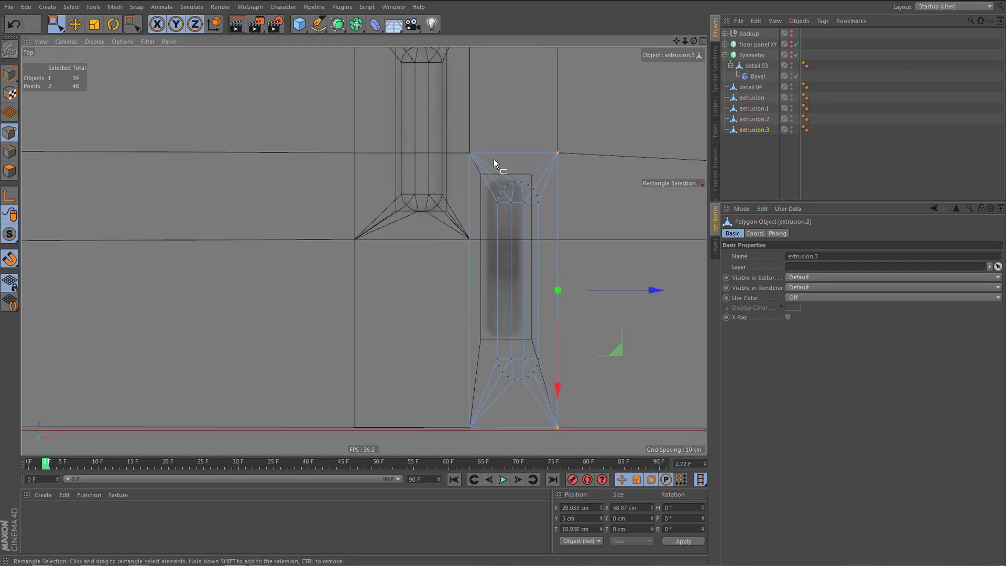
# - Select extrusion.3's inner slot points and set their X size to 35 cm
pyautogui.moveTo(479, 158); pyautogui.dragTo(544, 382)
pyautogui.scroll(3, 546, 333)
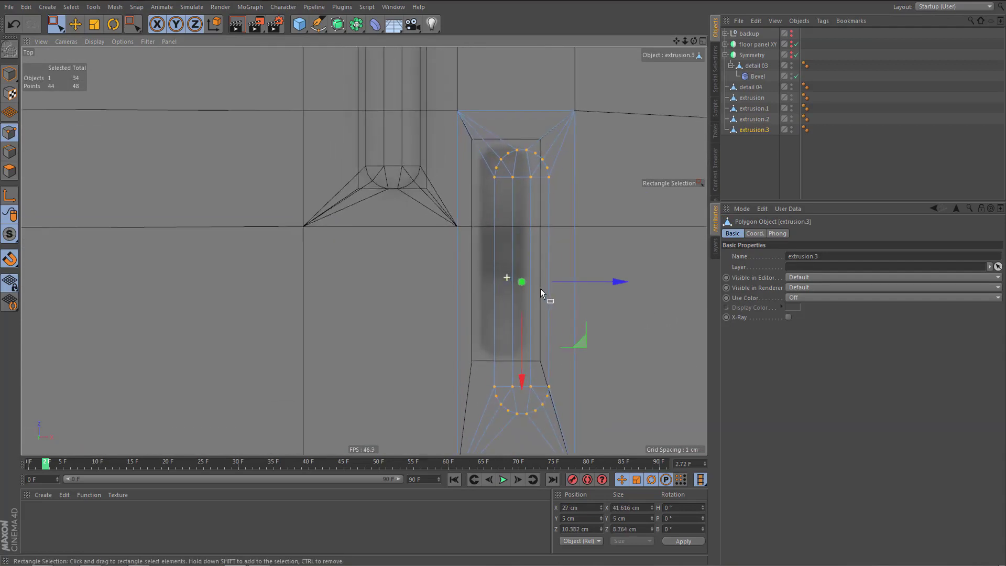
pyautogui.doubleClick(650, 507)
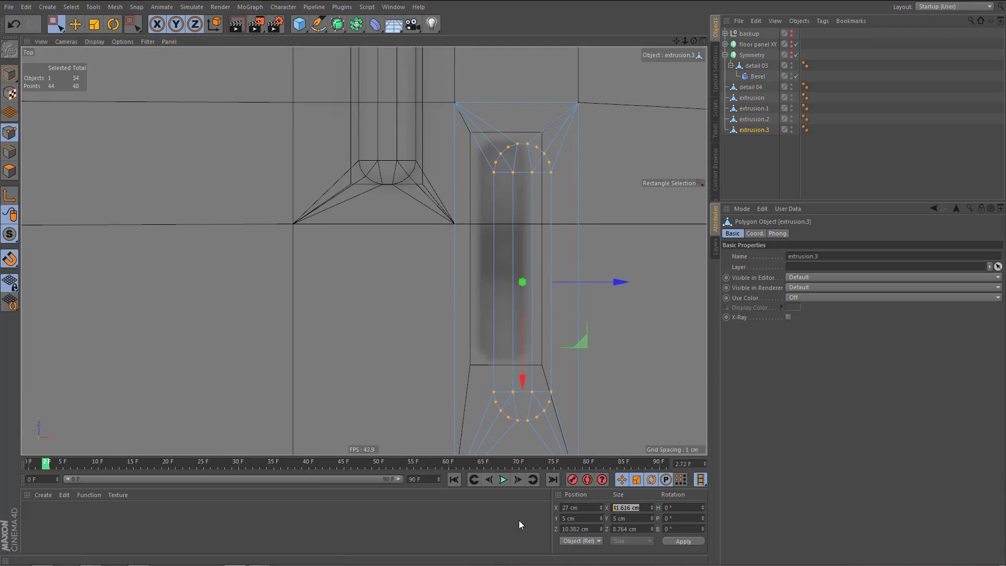
pyautogui.write('35')
pyautogui.click(684, 541)
# - Move extrusion.3's inner slot points to X 22.236 cm and Z 7.894 cm, over the recess in the detail 04 block
pyautogui.moveTo(618, 285); pyautogui.dragTo(600, 282)
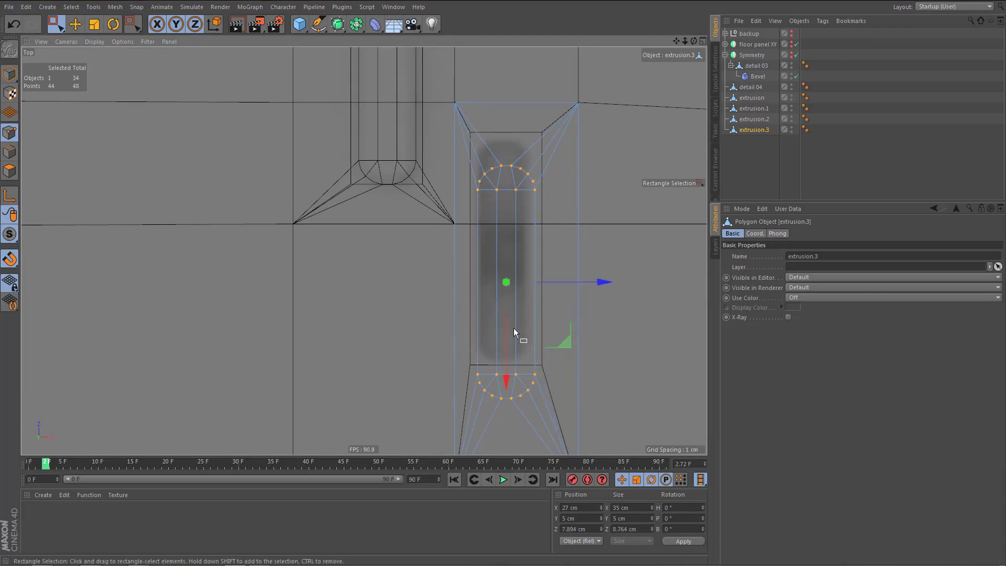
pyautogui.moveTo(501, 384); pyautogui.dragTo(501, 352)
pyautogui.scroll(-5, 411, 270)
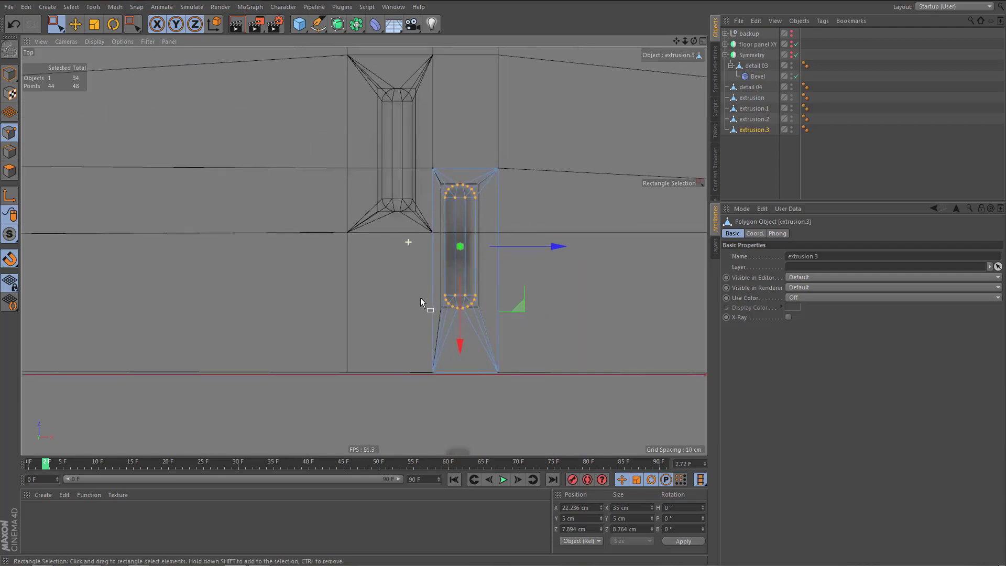
pyautogui.scroll(5, 450, 275)
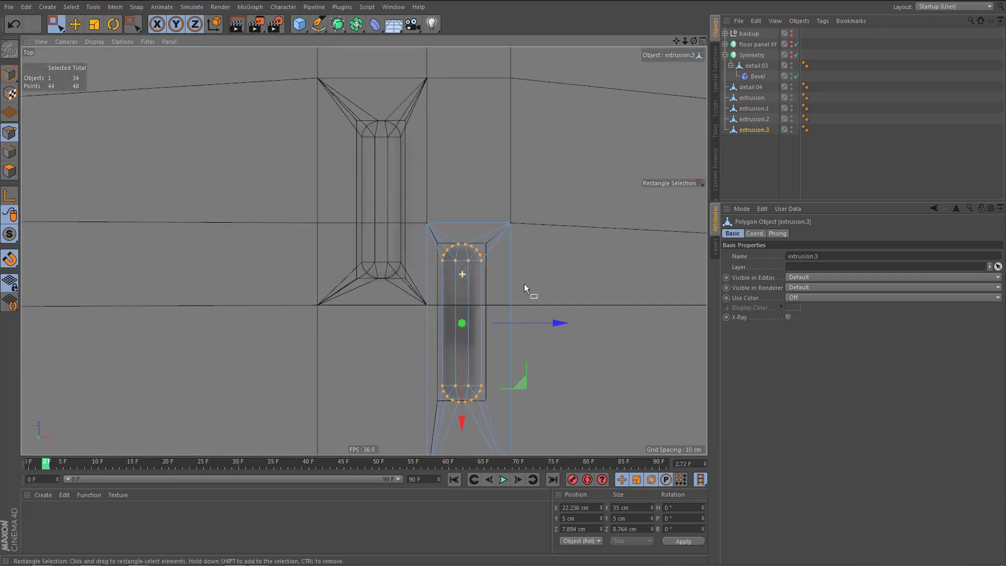
# - Make a horizontal line cut across extrusion.3 where the detail 04 edge crosses it
pyautogui.press('k')
pyautogui.press('k')
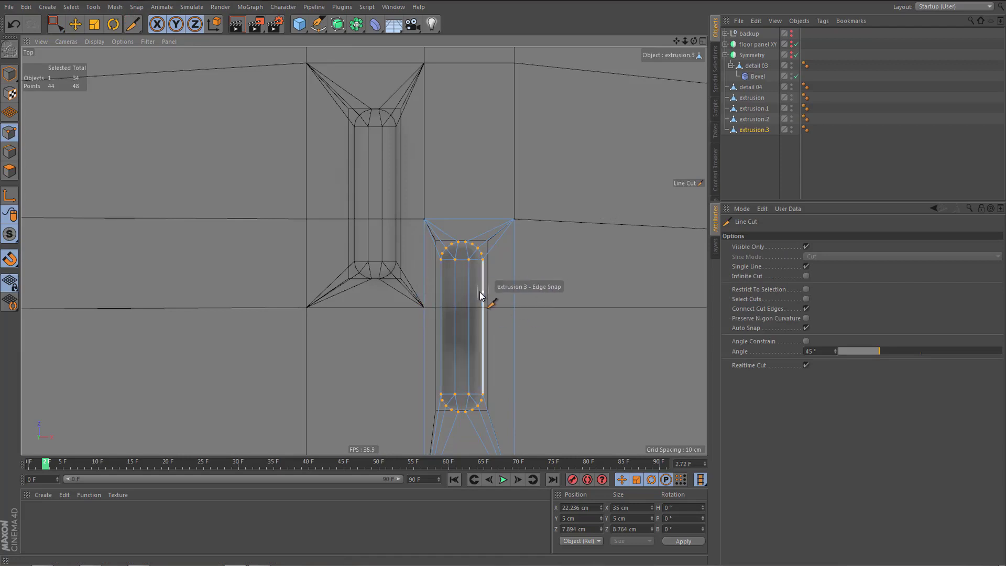
pyautogui.moveTo(559, 308); pyautogui.dragTo(371, 307)
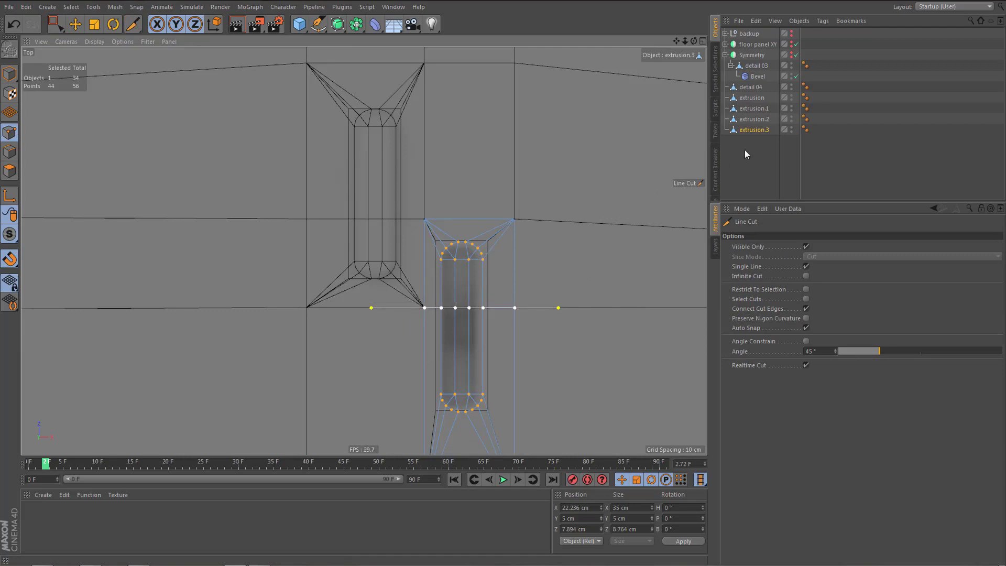
# - Make a horizontal line cut across extrusion.2, level with the detail 04 edge that runs through it
pyautogui.click(747, 117)
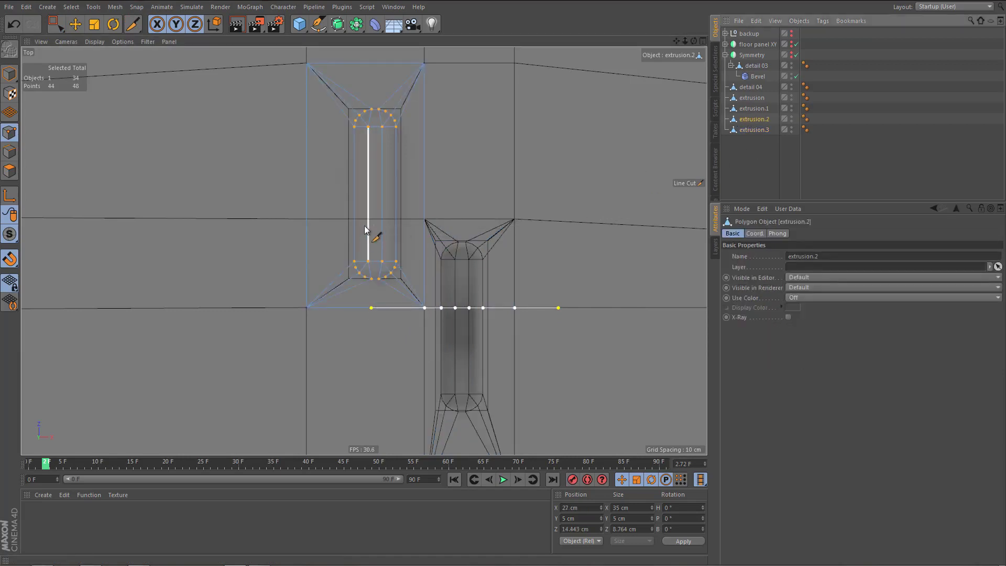
pyautogui.press('o')
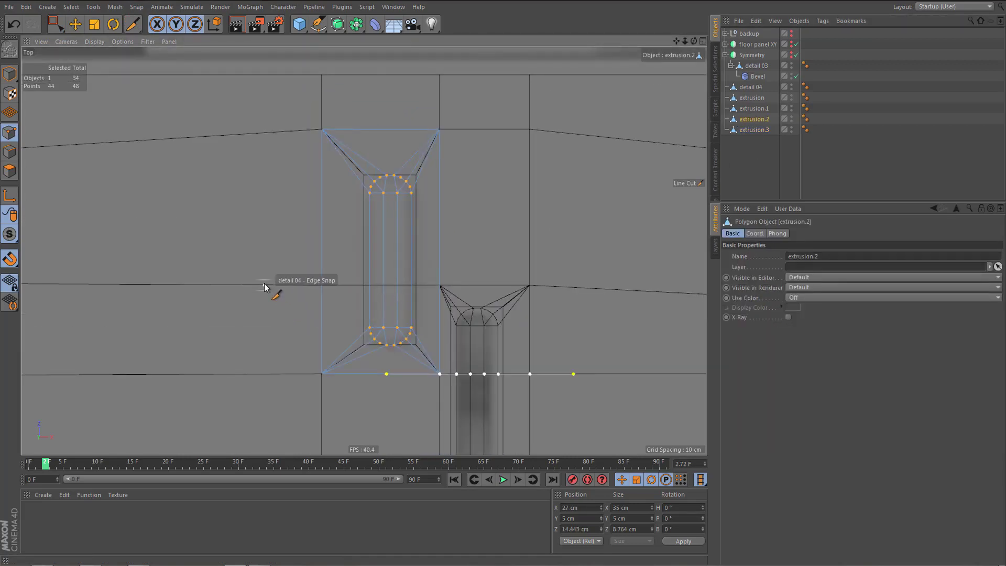
pyautogui.moveTo(264, 285); pyautogui.dragTo(494, 295)
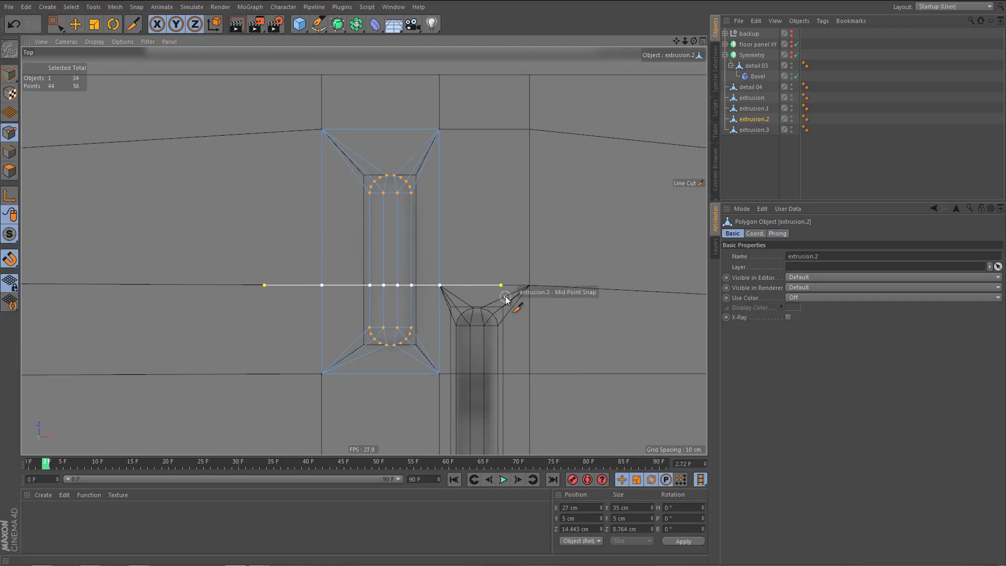
pyautogui.press('e')
# - Delete the original detail 04 block polygons that lie beneath extrusion.2 and extrusion.3
pyautogui.scroll(-3, 500, 292)
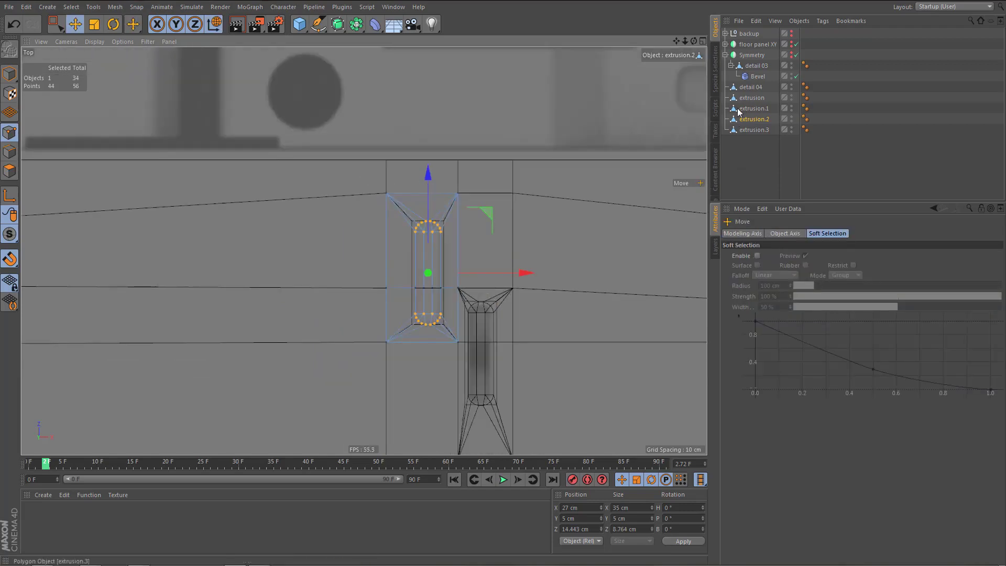
pyautogui.click(759, 90)
pyautogui.keyDown('alt'); pyautogui.moveTo(543, 212); pyautogui.dragTo(508, 195, button='middle'); pyautogui.keyUp('alt')
pyautogui.press('u')
pyautogui.press('p')
pyautogui.press('9')
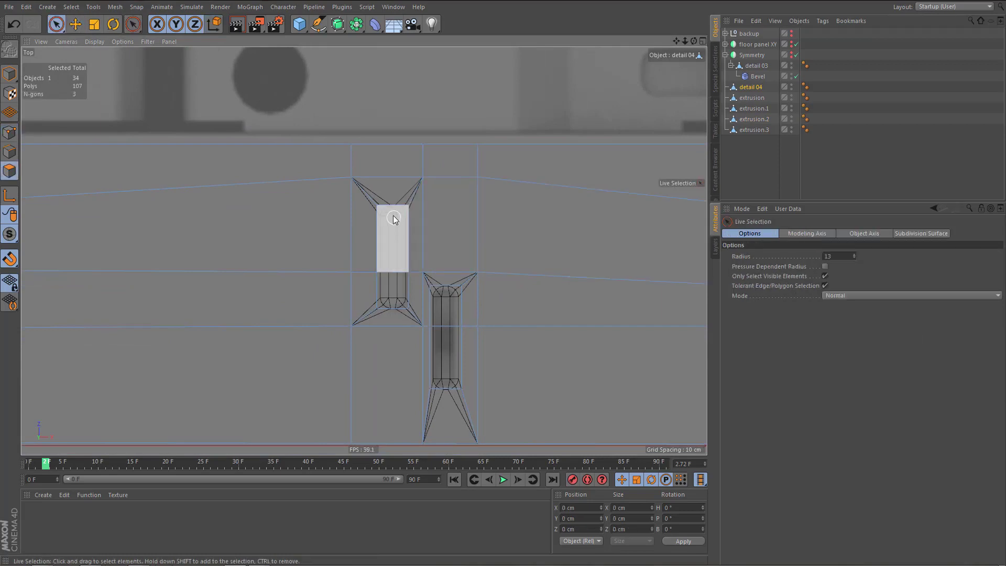
pyautogui.click(393, 204)
pyautogui.moveTo(375, 260); pyautogui.dragTo(416, 269)
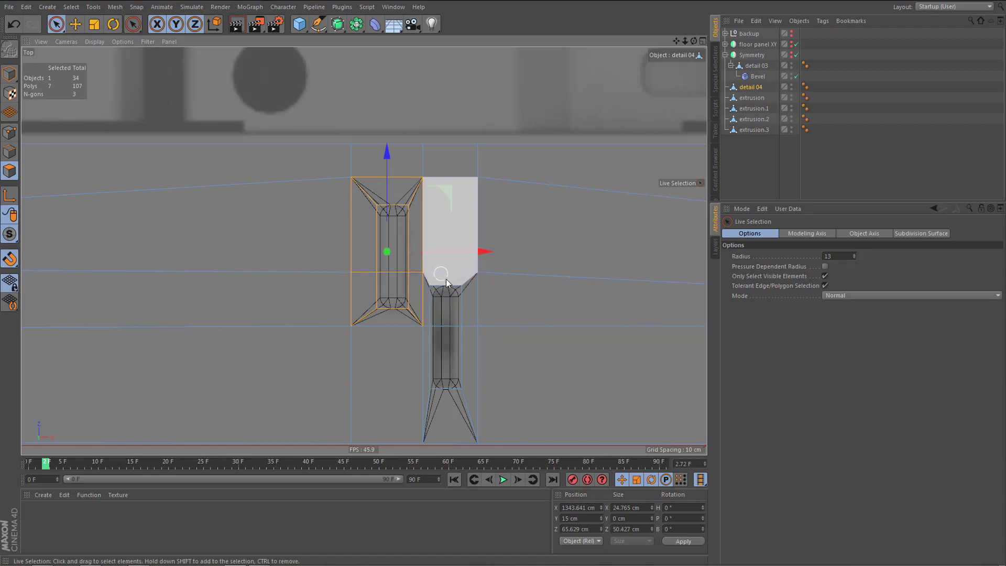
pyautogui.moveTo(442, 282)
pyautogui.keyDown('shift'); pyautogui.mouseDown()
pyautogui.moveTo(434, 312)
pyautogui.moveTo(448, 401)
pyautogui.moveTo(463, 372)
pyautogui.mouseUp(); pyautogui.keyUp('shift')
pyautogui.keyDown('shift'); pyautogui.moveTo(468, 314); pyautogui.dragTo(477, 319); pyautogui.keyUp('shift')
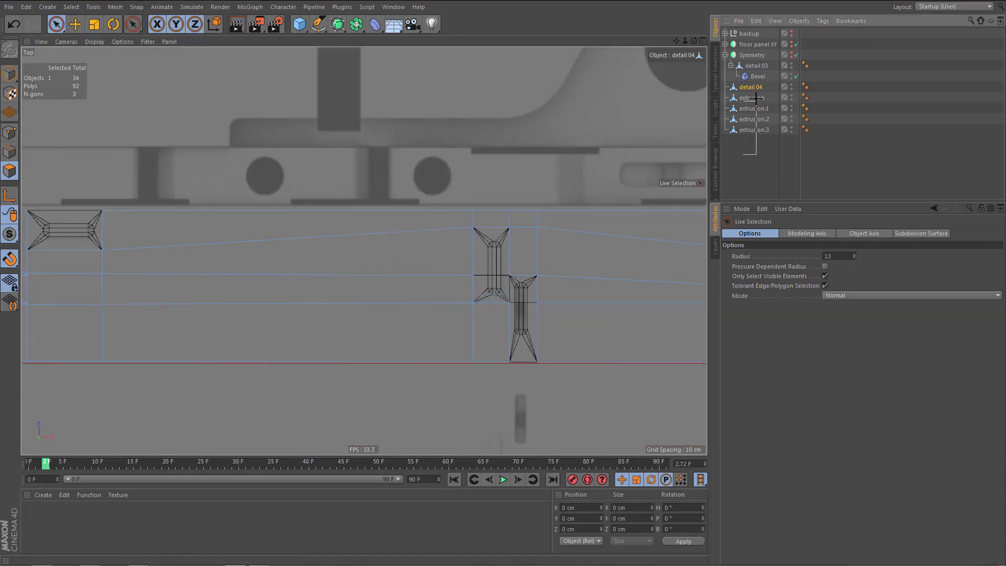
# - Merge detail 04 and the four extrusion objects into a single object with Connect Objects + Delete
pyautogui.moveTo(755, 98); pyautogui.dragTo(754, 87)
pyautogui.rightClick(754, 87)
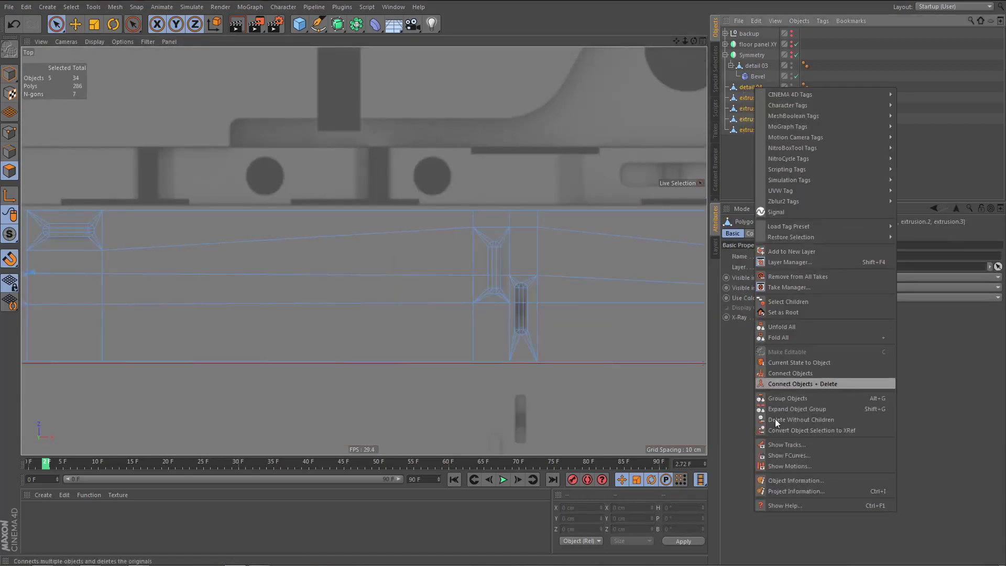
pyautogui.click(827, 384)
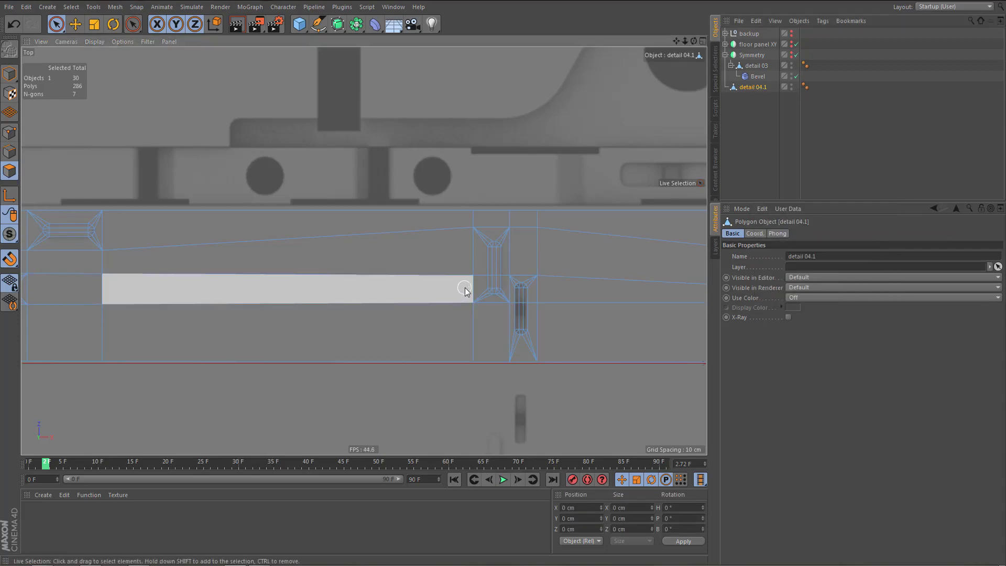
# - Examine the rounded recessed slots of the merged panel up close in the perspective view
pyautogui.middleClick(420, 279)
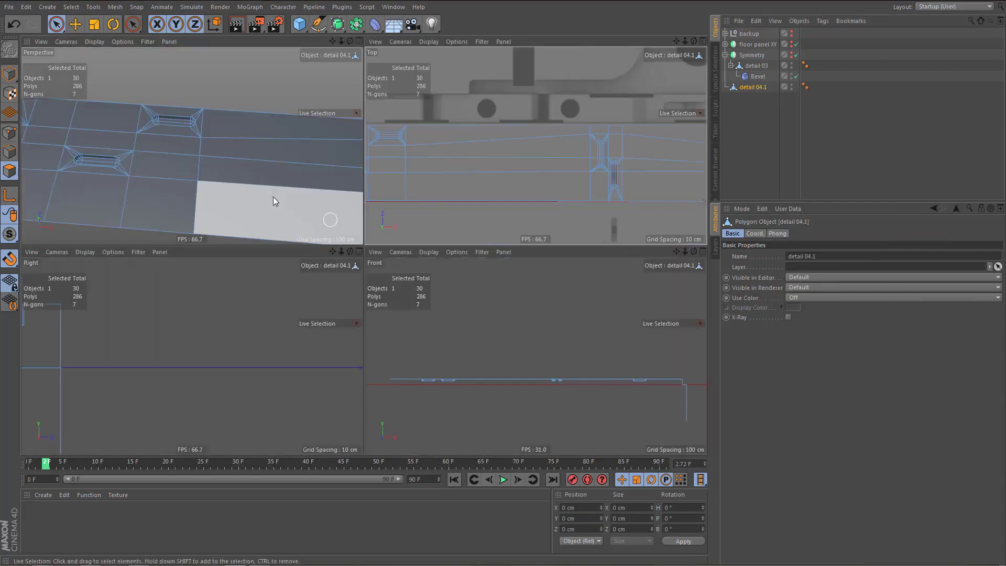
pyautogui.middleClick(272, 196)
pyautogui.keyDown('alt'); pyautogui.moveTo(350, 267); pyautogui.dragTo(335, 303); pyautogui.keyUp('alt')
pyautogui.scroll(10, 304, 281)
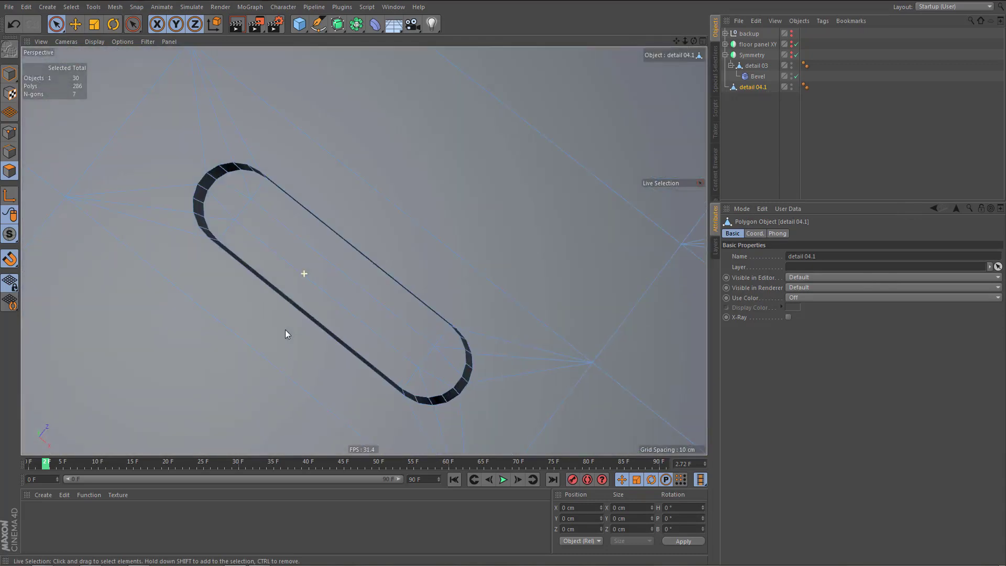
pyautogui.keyDown('alt'); pyautogui.moveTo(285, 333); pyautogui.dragTo(317, 284); pyautogui.keyUp('alt')
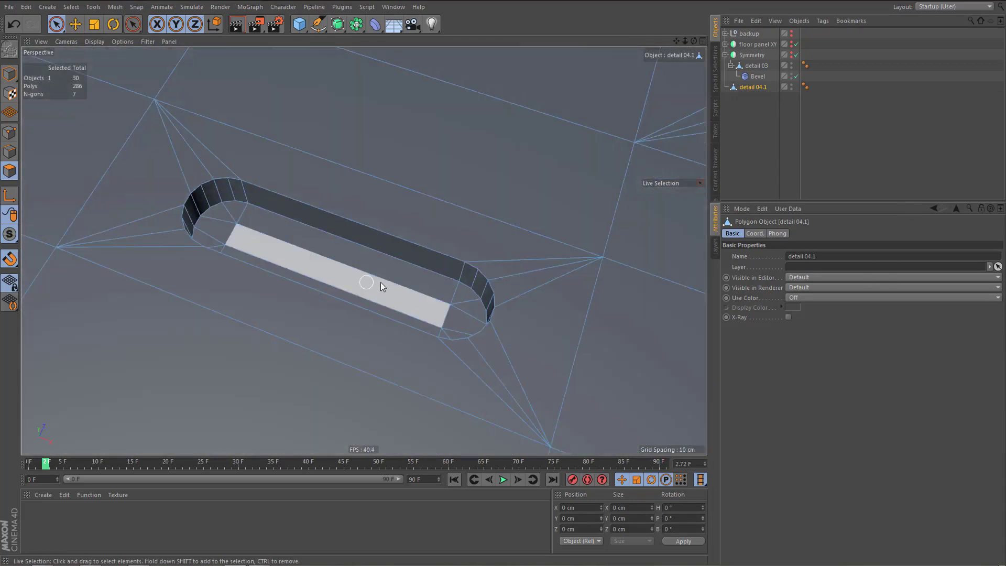
pyautogui.moveTo(379, 283)
pyautogui.keyDown('alt'); pyautogui.mouseDown()
pyautogui.moveTo(314, 297)
pyautogui.moveTo(383, 312)
pyautogui.moveTo(397, 287)
pyautogui.moveTo(397, 298)
pyautogui.moveTo(382, 287)
pyautogui.mouseUp(); pyautogui.keyUp('alt')
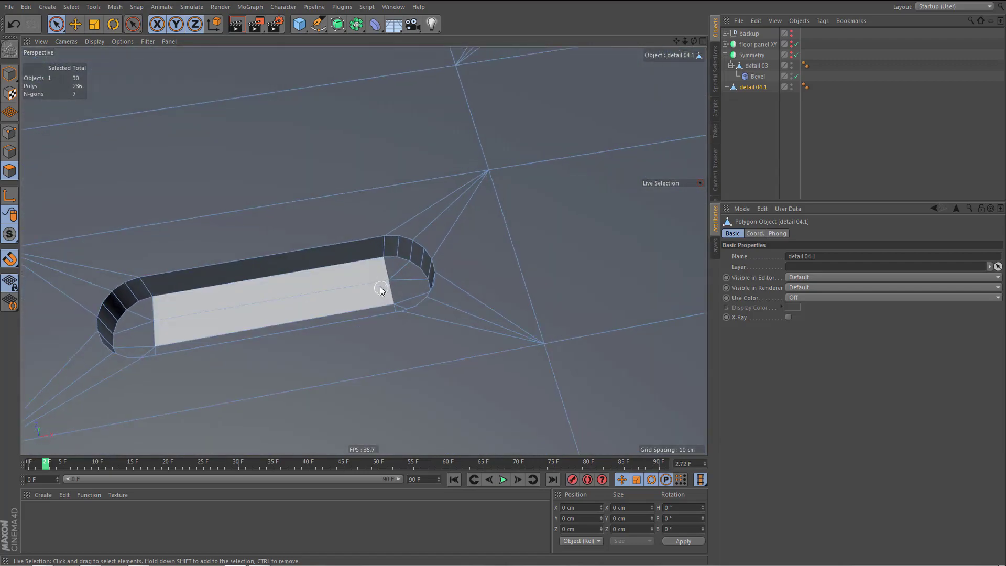
pyautogui.keyDown('alt'); pyautogui.moveTo(362, 280); pyautogui.dragTo(303, 355, button='right'); pyautogui.keyUp('alt')
pyautogui.keyDown('alt'); pyautogui.moveTo(349, 327); pyautogui.dragTo(283, 347, button='middle'); pyautogui.keyUp('alt')
pyautogui.keyDown('alt'); pyautogui.moveTo(398, 251); pyautogui.dragTo(362, 314, button='middle'); pyautogui.keyUp('alt')
pyautogui.moveTo(395, 278)
pyautogui.keyDown('alt'); pyautogui.mouseDown(button='right')
pyautogui.moveTo(392, 290)
pyautogui.moveTo(454, 270)
pyautogui.mouseUp(button='right'); pyautogui.keyUp('alt')
pyautogui.keyDown('alt'); pyautogui.moveTo(364, 252); pyautogui.dragTo(425, 316, button='middle'); pyautogui.keyUp('alt')
pyautogui.keyDown('alt'); pyautogui.moveTo(335, 277); pyautogui.dragTo(430, 273, button='right'); pyautogui.keyUp('alt')
pyautogui.keyDown('alt'); pyautogui.moveTo(345, 303); pyautogui.dragTo(313, 316); pyautogui.keyUp('alt')
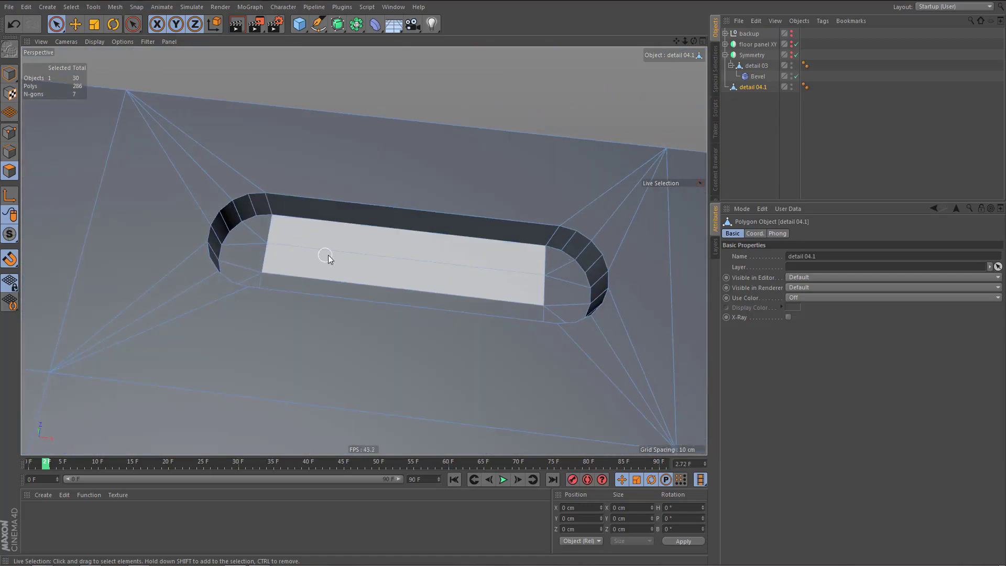
pyautogui.keyDown('alt'); pyautogui.moveTo(328, 255); pyautogui.dragTo(363, 257, button='right'); pyautogui.keyUp('alt')
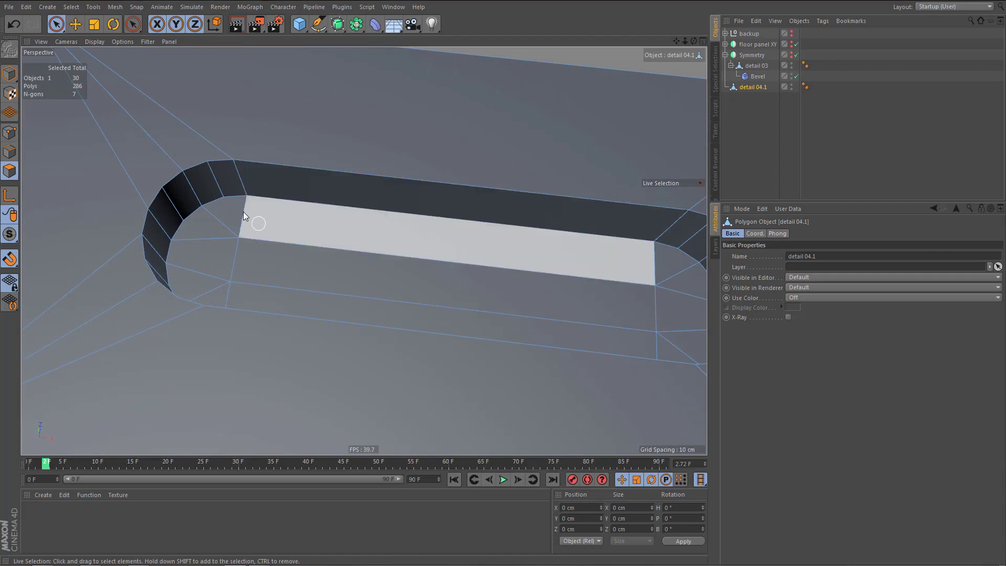
# - Select all floor polygons of the rounded slot beside the panel's long edge and raise them to Y 17.731 cm
pyautogui.moveTo(240, 212)
pyautogui.mouseDown()
pyautogui.moveTo(221, 230)
pyautogui.moveTo(226, 289)
pyautogui.moveTo(276, 263)
pyautogui.moveTo(412, 285)
pyautogui.moveTo(395, 238)
pyautogui.moveTo(391, 329)
pyautogui.mouseUp()
pyautogui.keyDown('shift'); pyautogui.click(348, 299); pyautogui.keyUp('shift')
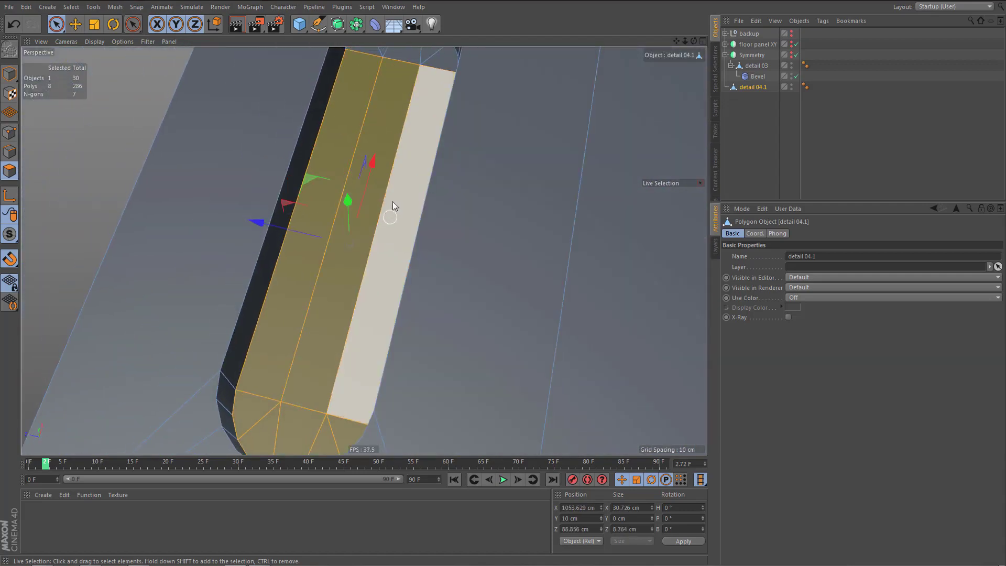
pyautogui.keyDown('alt'); pyautogui.moveTo(389, 162); pyautogui.dragTo(426, 341, button='middle'); pyautogui.keyUp('alt')
pyautogui.moveTo(403, 273)
pyautogui.mouseDown()
pyautogui.moveTo(461, 220)
pyautogui.moveTo(481, 251)
pyautogui.mouseUp()
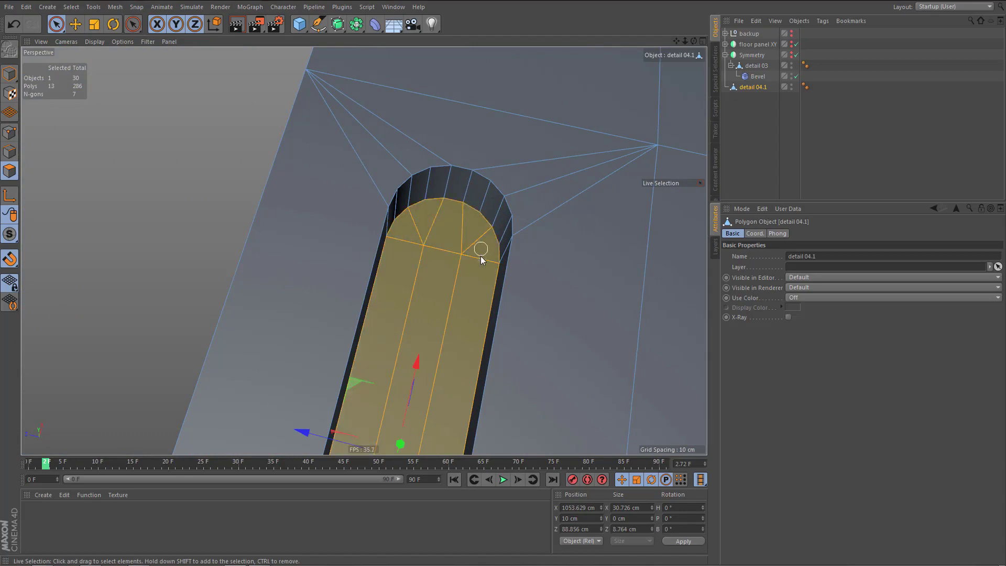
pyautogui.moveTo(420, 333)
pyautogui.keyDown('alt'); pyautogui.mouseDown()
pyautogui.moveTo(390, 343)
pyautogui.moveTo(475, 328)
pyautogui.moveTo(493, 355)
pyautogui.moveTo(475, 330)
pyautogui.moveTo(465, 263)
pyautogui.mouseUp(); pyautogui.keyUp('alt')
pyautogui.middleClick(470, 223)
pyautogui.middleClick(492, 183)
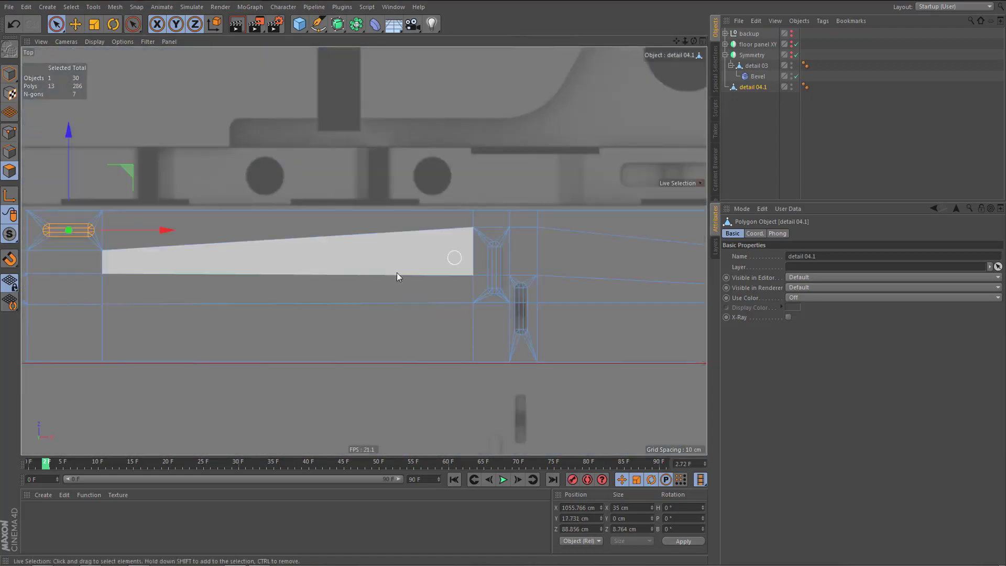
pyautogui.scroll(-5, 397, 273)
pyautogui.scroll(4, 271, 275)
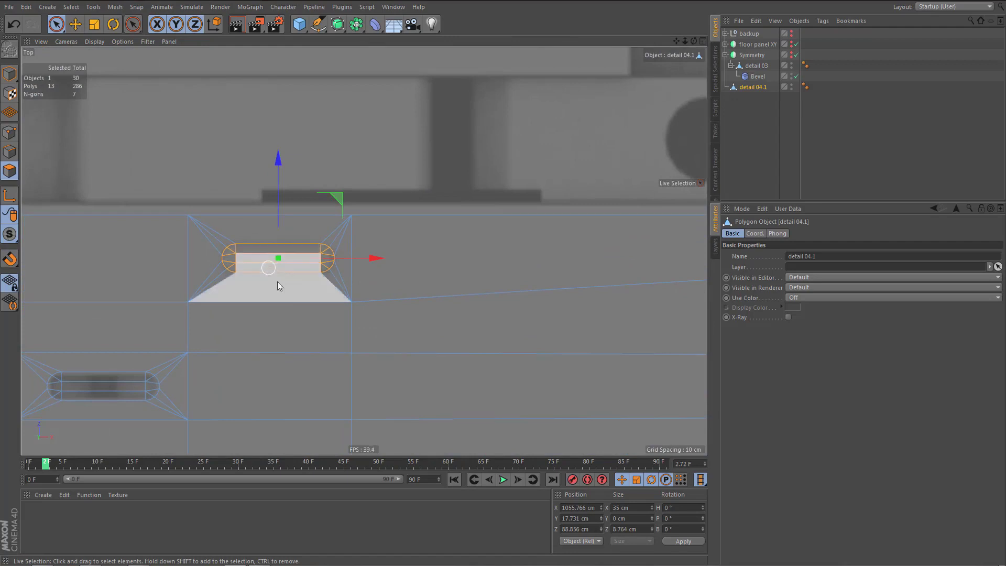
# - Lower the raised slot's top polygons to Y 17.348 cm and extend the selection to its side walls
pyautogui.middleClick(348, 328)
pyautogui.middleClick(230, 140)
pyautogui.keyDown('alt'); pyautogui.moveTo(295, 218); pyautogui.dragTo(247, 267, button='right'); pyautogui.keyUp('alt')
pyautogui.keyDown('alt'); pyautogui.moveTo(322, 247); pyautogui.dragTo(373, 248); pyautogui.keyUp('alt')
pyautogui.scroll(3, 418, 227)
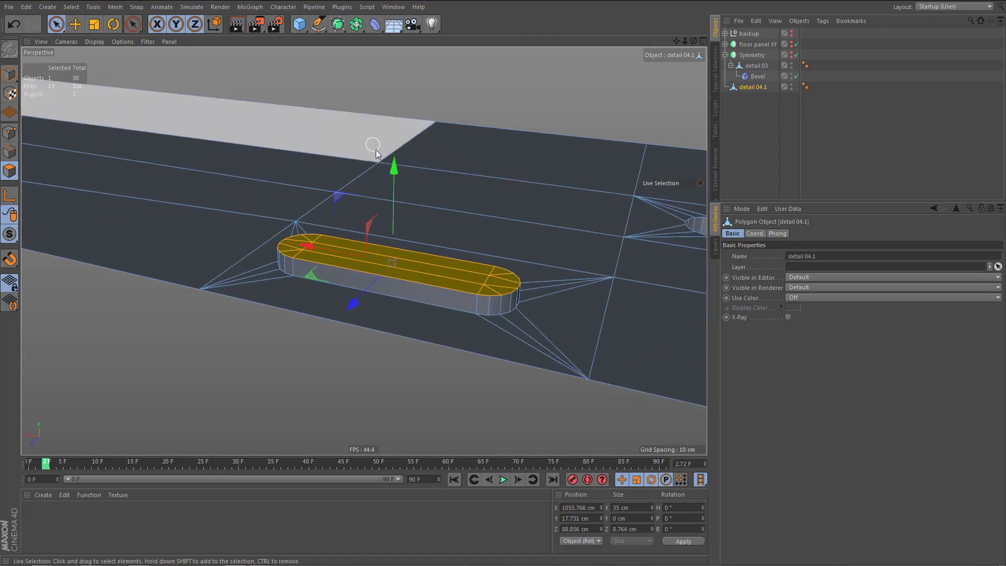
pyautogui.moveTo(396, 169); pyautogui.dragTo(396, 175)
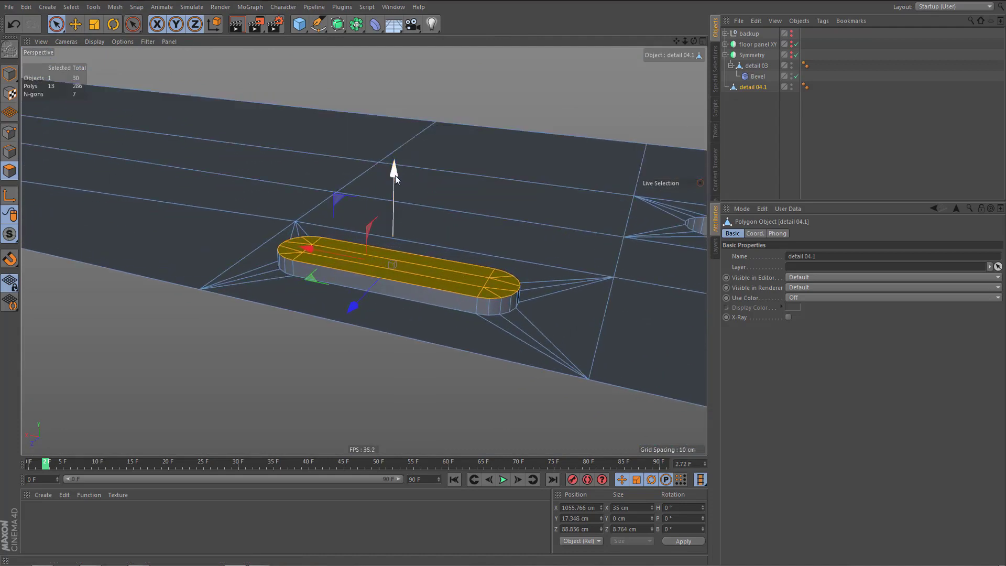
pyautogui.hotkey('ctrl', 'a')
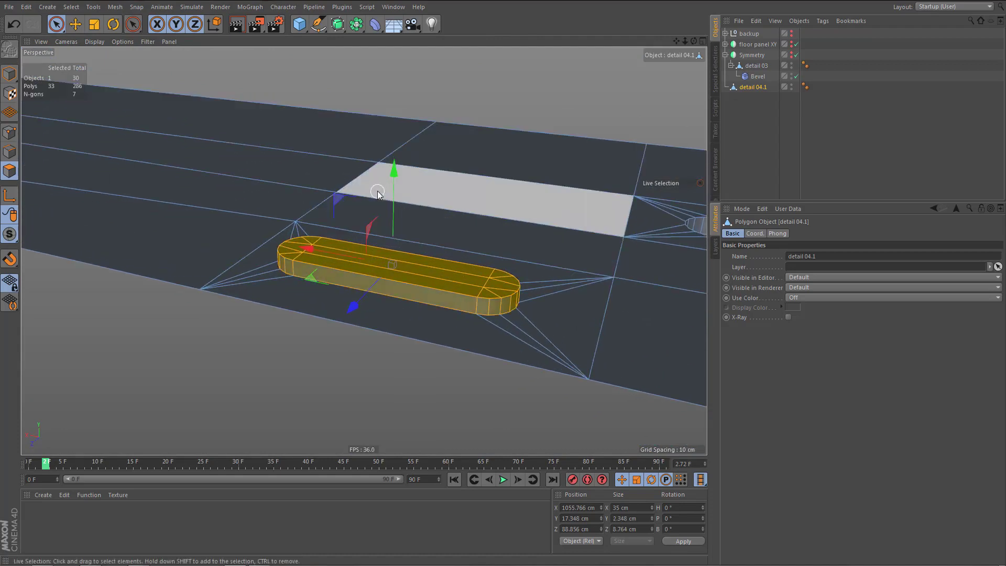
# - Put the modeling axis of the raised slot selection at Y -100% and set its Y size to 2 cm
pyautogui.keyDown('alt'); pyautogui.moveTo(473, 357); pyautogui.dragTo(496, 414); pyautogui.keyUp('alt')
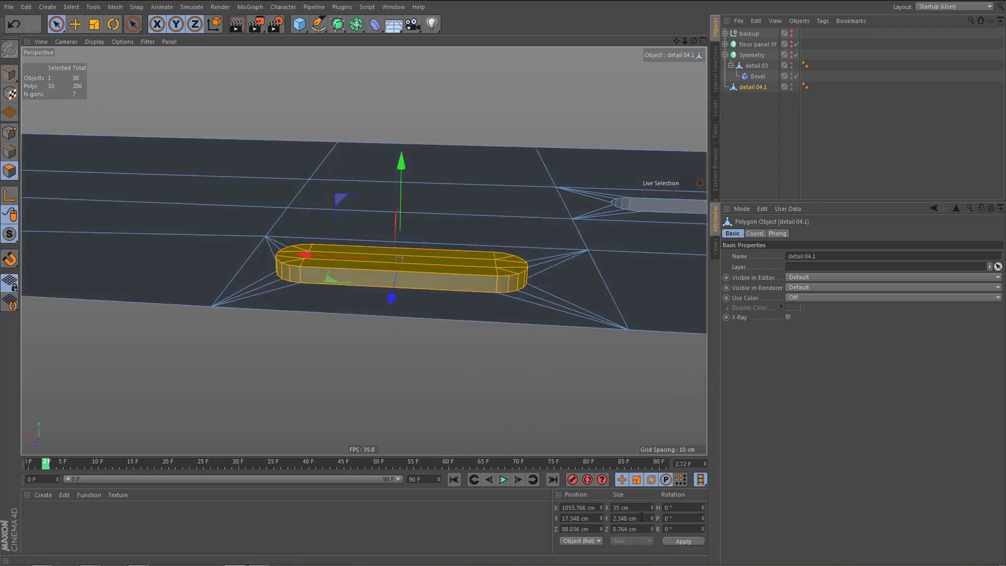
pyautogui.press('t')
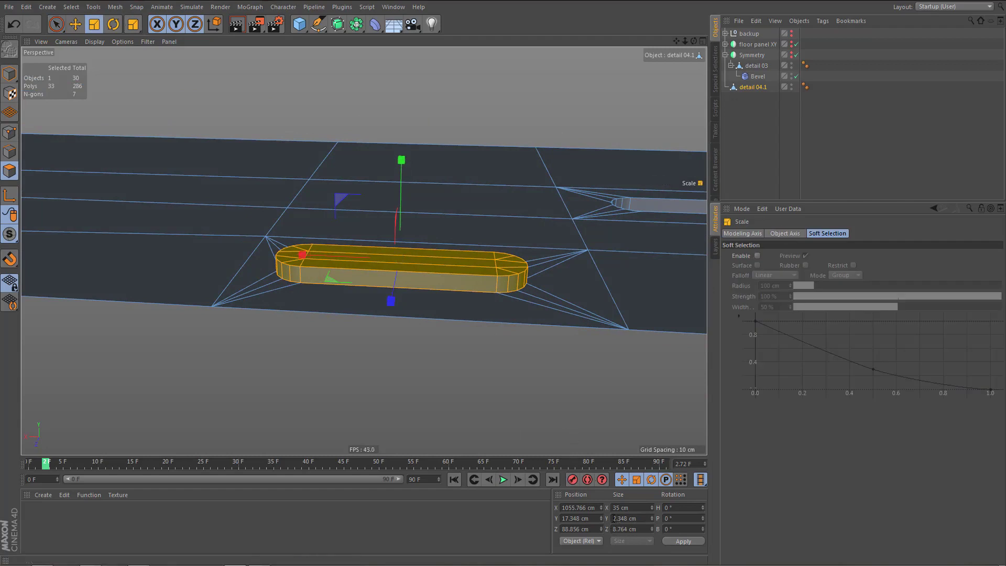
pyautogui.click(741, 233)
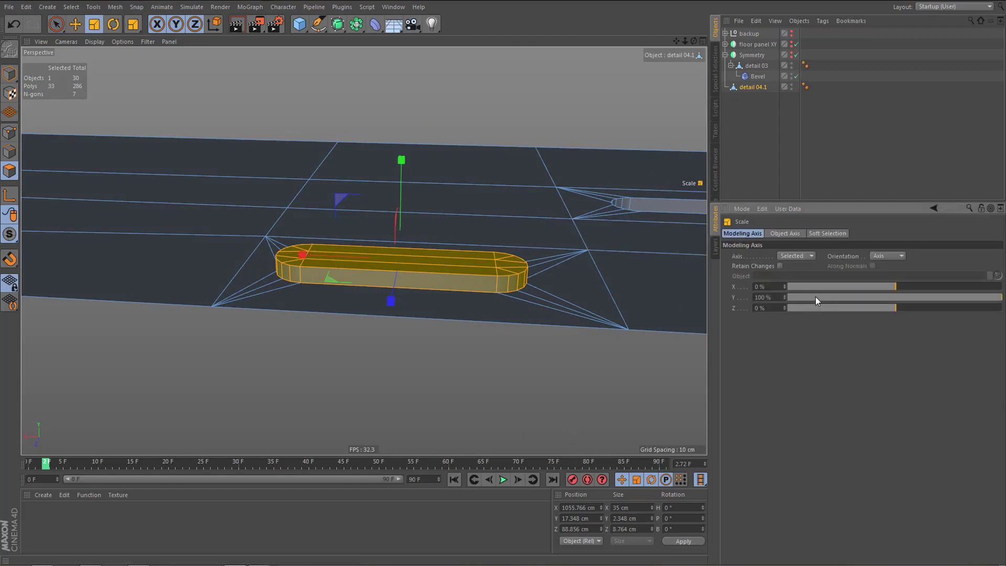
pyautogui.moveTo(815, 296); pyautogui.dragTo(786, 297)
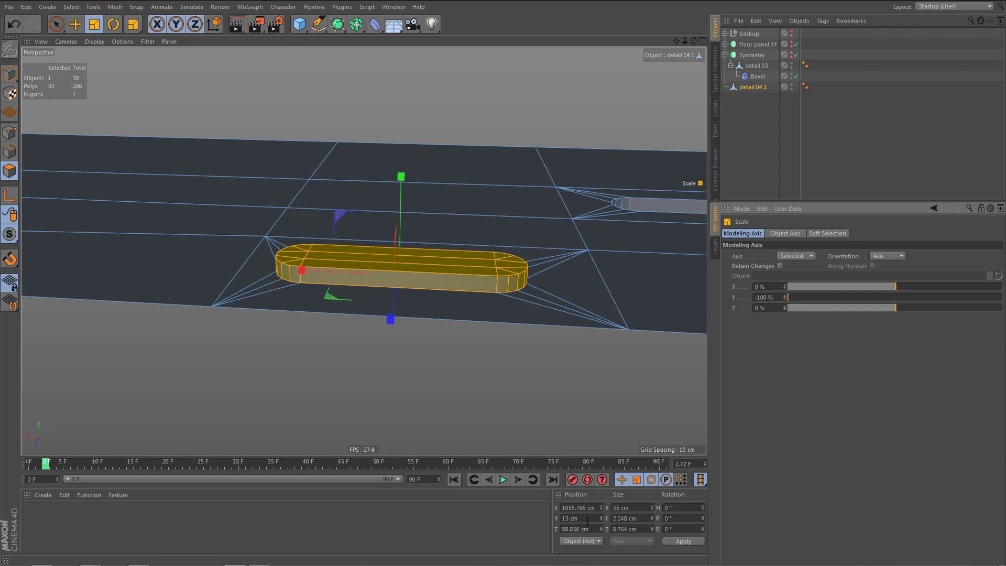
pyautogui.click(646, 519)
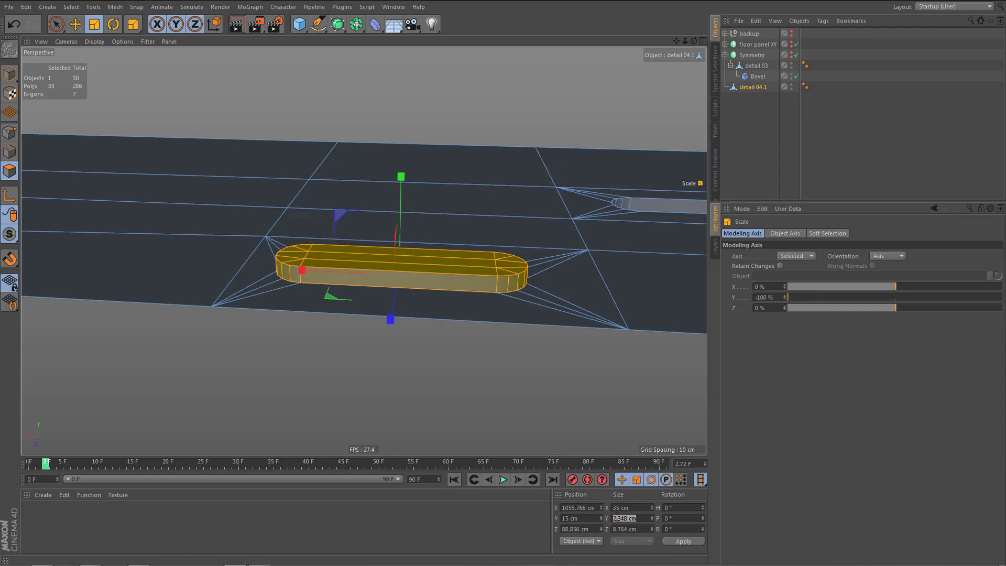
pyautogui.write('2')
pyautogui.press('Return')
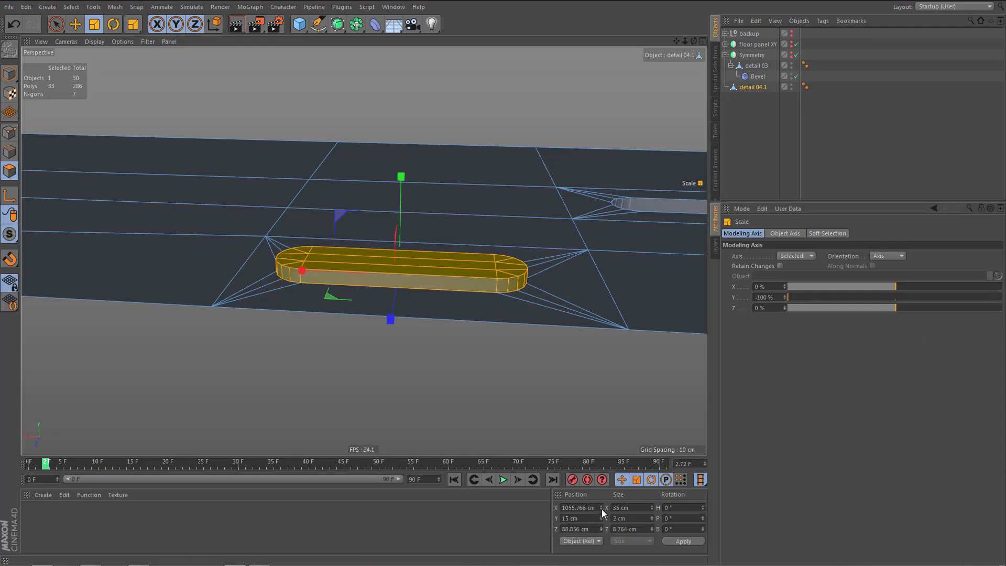
# - Render the panel in the view to judge the raised slot, and set its Y size to 3 cm
pyautogui.keyDown('alt'); pyautogui.moveTo(374, 265); pyautogui.dragTo(282, 366, button='right'); pyautogui.keyUp('alt')
pyautogui.keyDown('alt'); pyautogui.moveTo(363, 251); pyautogui.dragTo(322, 317); pyautogui.keyUp('alt')
pyautogui.hotkey('ctrl', 'r')
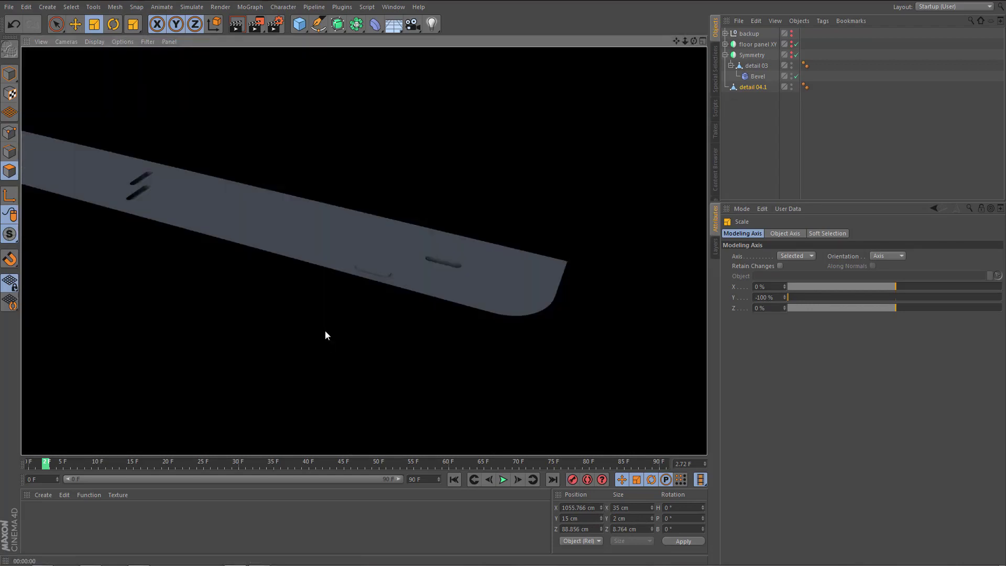
pyautogui.click(634, 518)
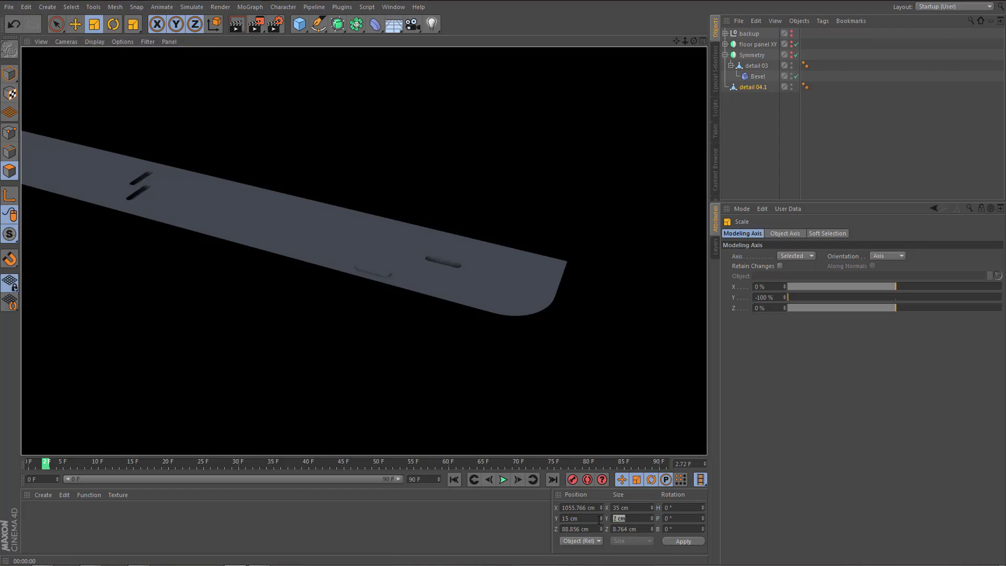
pyautogui.write('3')
pyautogui.press('Return')
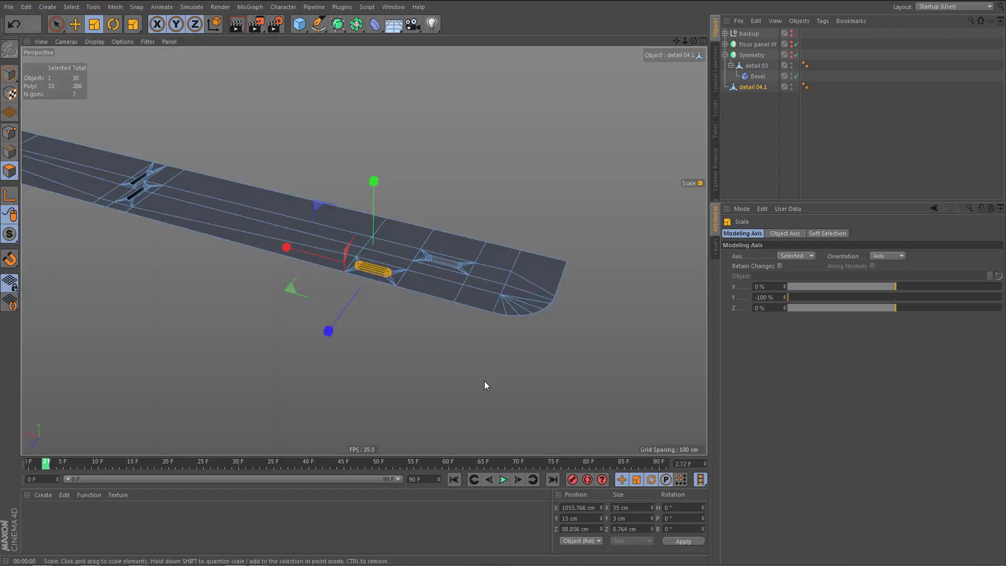
# - Render the panel in the view from several angles to check the raised detail against the recessed slots
pyautogui.hotkey('ctrl', 'r')
pyautogui.moveTo(473, 363)
pyautogui.keyDown('alt'); pyautogui.mouseDown()
pyautogui.moveTo(455, 264)
pyautogui.moveTo(380, 308)
pyautogui.moveTo(464, 311)
pyautogui.mouseUp(); pyautogui.keyUp('alt')
pyautogui.hotkey('ctrl', 'r')
pyautogui.hotkey('ctrl', 'r')
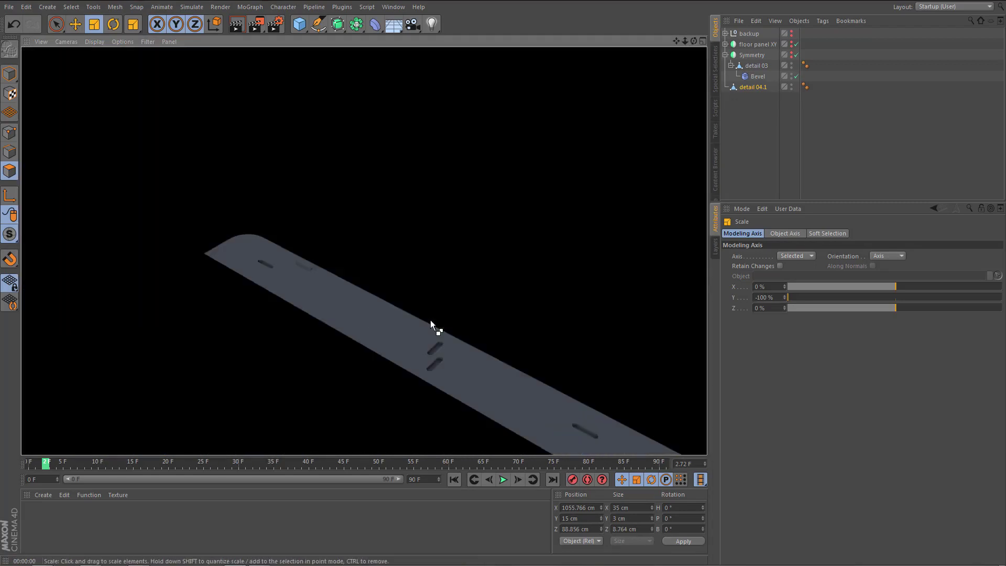
pyautogui.keyDown('alt'); pyautogui.moveTo(420, 343); pyautogui.dragTo(287, 369); pyautogui.keyUp('alt')
pyautogui.hotkey('ctrl', 'r')
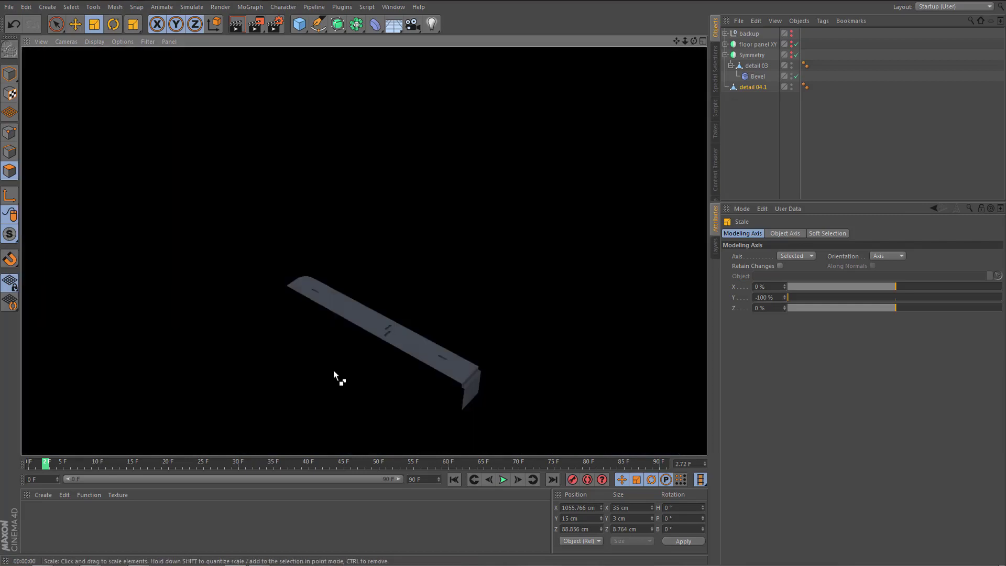
pyautogui.keyDown('alt'); pyautogui.moveTo(305, 295); pyautogui.dragTo(516, 322, button='right'); pyautogui.keyUp('alt')
pyautogui.keyDown('alt'); pyautogui.moveTo(385, 279); pyautogui.dragTo(399, 319, button='middle'); pyautogui.keyUp('alt')
pyautogui.keyDown('alt'); pyautogui.moveTo(404, 319); pyautogui.dragTo(347, 344, button='right'); pyautogui.keyUp('alt')
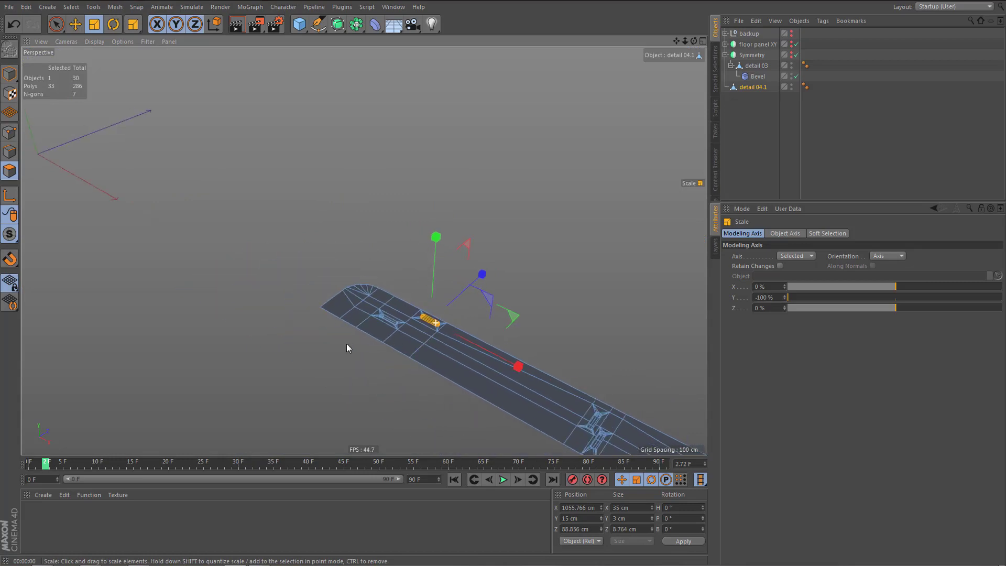
pyautogui.keyDown('alt'); pyautogui.moveTo(403, 344); pyautogui.dragTo(291, 286, button='middle'); pyautogui.keyUp('alt')
# - Select a floor polygon of the crosswise slot farther from the red axis line in the staggered pair, and frame it in perspective
pyautogui.middleClick(523, 235)
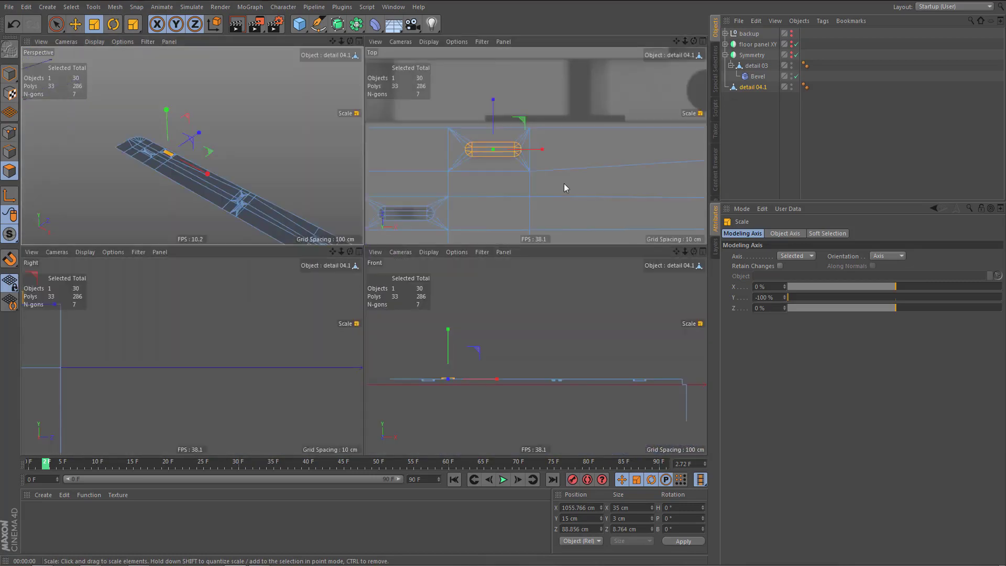
pyautogui.middleClick(564, 184)
pyautogui.scroll(-4, 525, 259)
pyautogui.keyDown('alt'); pyautogui.moveTo(345, 284); pyautogui.dragTo(111, 259, button='middle'); pyautogui.keyUp('alt')
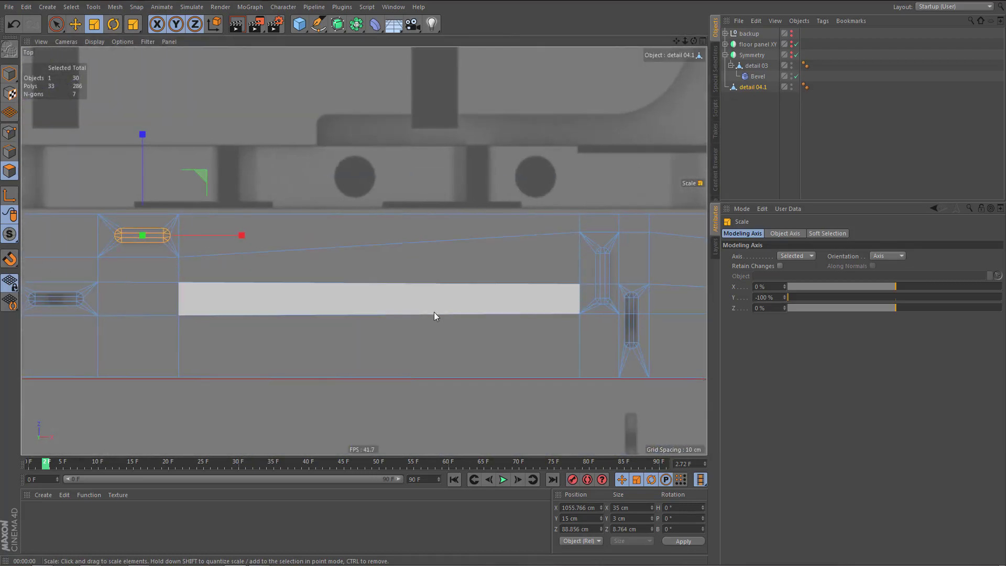
pyautogui.keyDown('alt'); pyautogui.moveTo(426, 309); pyautogui.dragTo(331, 307, button='middle'); pyautogui.keyUp('alt')
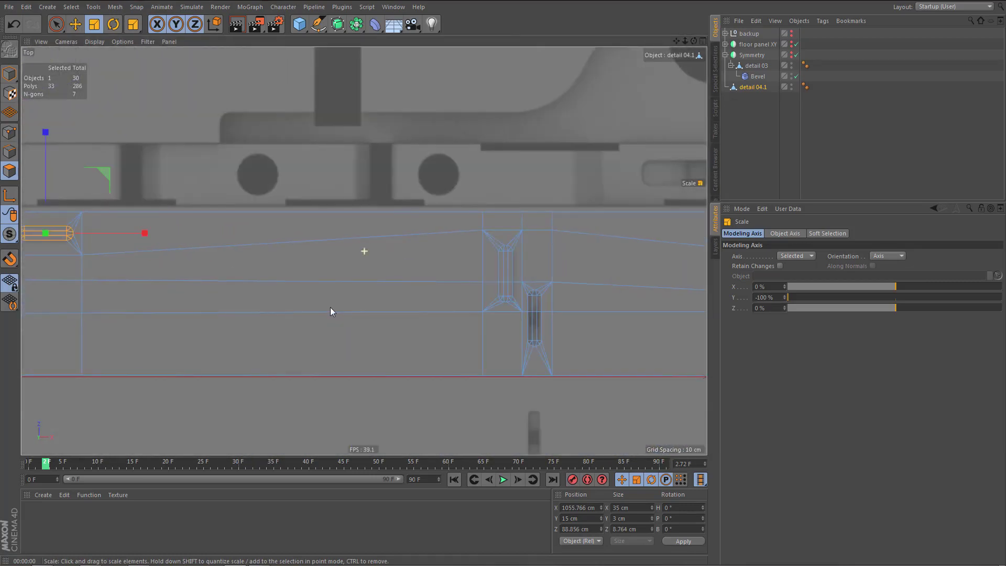
pyautogui.click(508, 266)
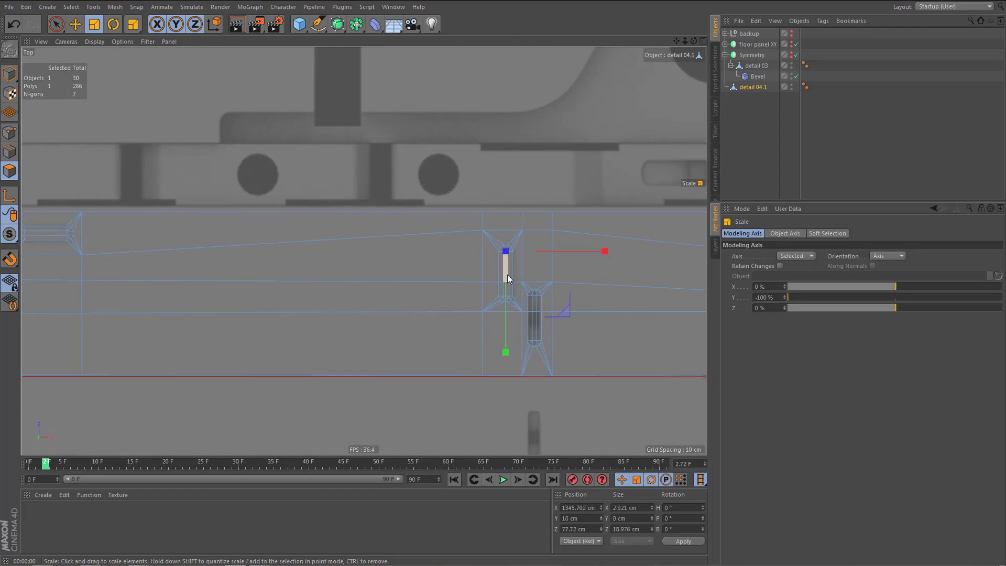
pyautogui.middleClick(423, 263)
pyautogui.middleClick(304, 172)
pyautogui.press('s')
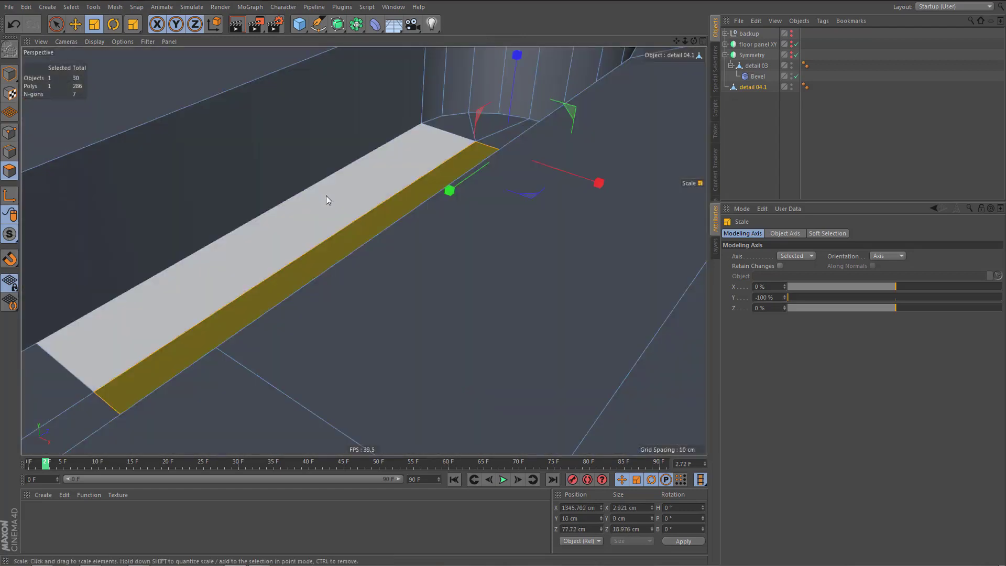
# - Extend the selection to all floor polygons of this crosswise rounded slot
pyautogui.keyDown('alt'); pyautogui.moveTo(326, 207); pyautogui.dragTo(320, 272, button='right'); pyautogui.keyUp('alt')
pyautogui.keyDown('alt'); pyautogui.moveTo(361, 216); pyautogui.dragTo(466, 246); pyautogui.keyUp('alt')
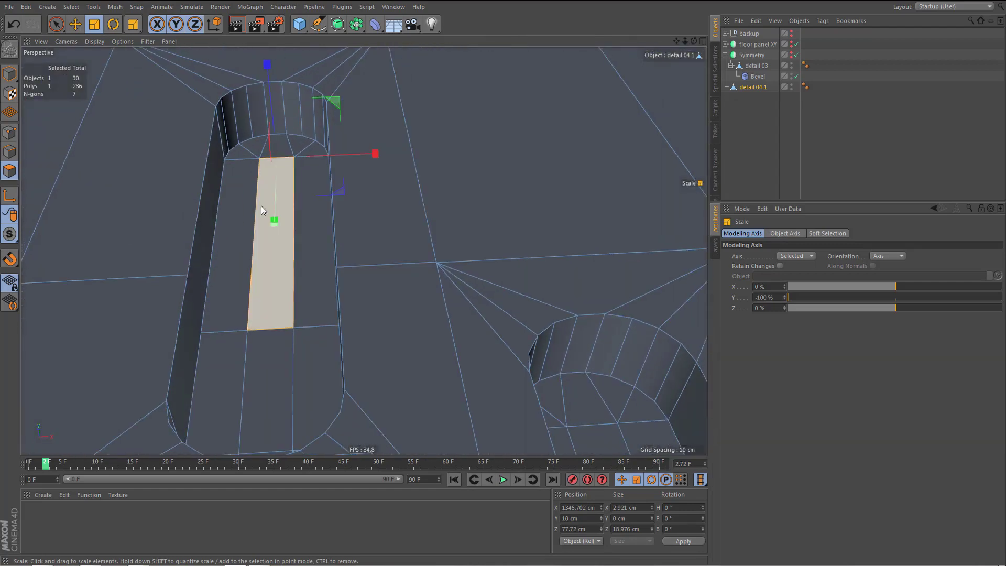
pyautogui.press('space')
pyautogui.click(243, 206)
pyautogui.moveTo(251, 165)
pyautogui.mouseDown()
pyautogui.moveTo(288, 152)
pyautogui.moveTo(291, 260)
pyautogui.moveTo(223, 358)
pyautogui.mouseUp()
pyautogui.moveTo(312, 334)
pyautogui.keyDown('shift'); pyautogui.mouseDown()
pyautogui.moveTo(425, 381)
pyautogui.moveTo(423, 367)
pyautogui.mouseUp(); pyautogui.keyUp('shift')
pyautogui.moveTo(386, 254)
pyautogui.keyDown('shift'); pyautogui.mouseDown()
pyautogui.moveTo(431, 281)
pyautogui.moveTo(369, 310)
pyautogui.moveTo(376, 279)
pyautogui.moveTo(253, 243)
pyautogui.moveTo(244, 200)
pyautogui.mouseUp(); pyautogui.keyUp('shift')
pyautogui.keyDown('shift'); pyautogui.click(426, 284); pyautogui.keyUp('shift')
pyautogui.hotkey('ctrl', 'z')
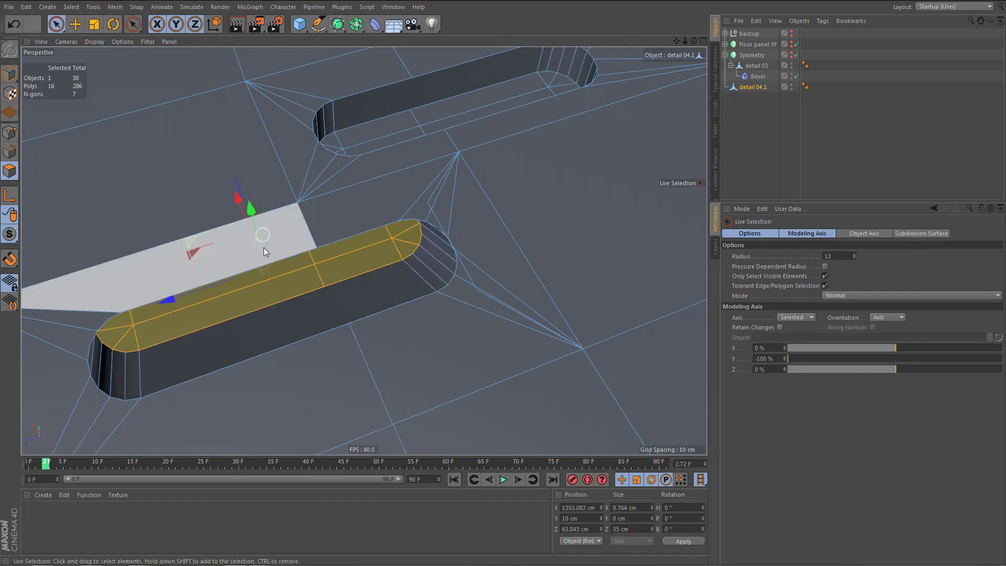
# - Raise the slot floor above the panel, add its side walls to the selection, and set the Y size to 3 cm
pyautogui.keyDown('alt'); pyautogui.moveTo(325, 294); pyautogui.dragTo(290, 138); pyautogui.keyUp('alt')
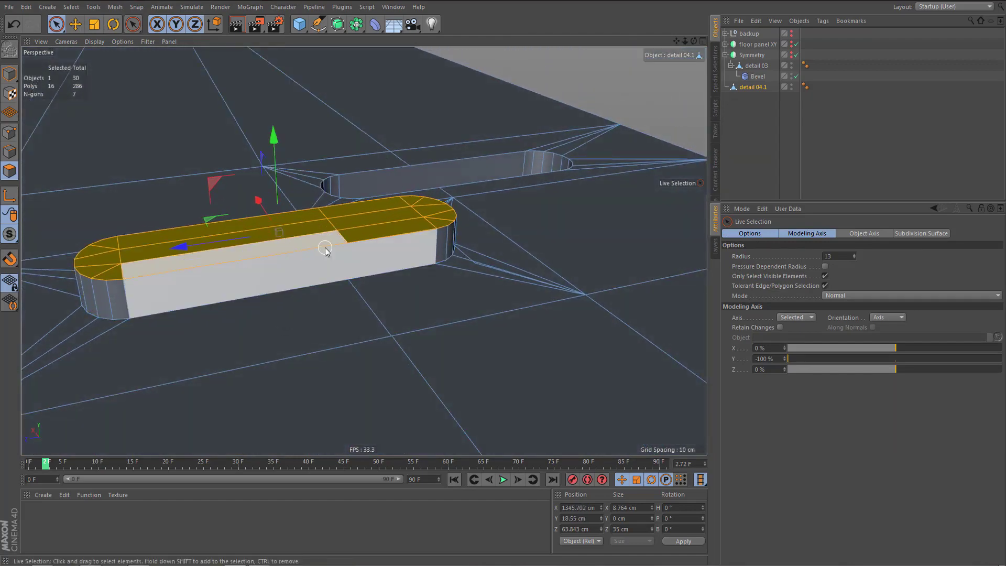
pyautogui.hotkey('ctrl', 'a')
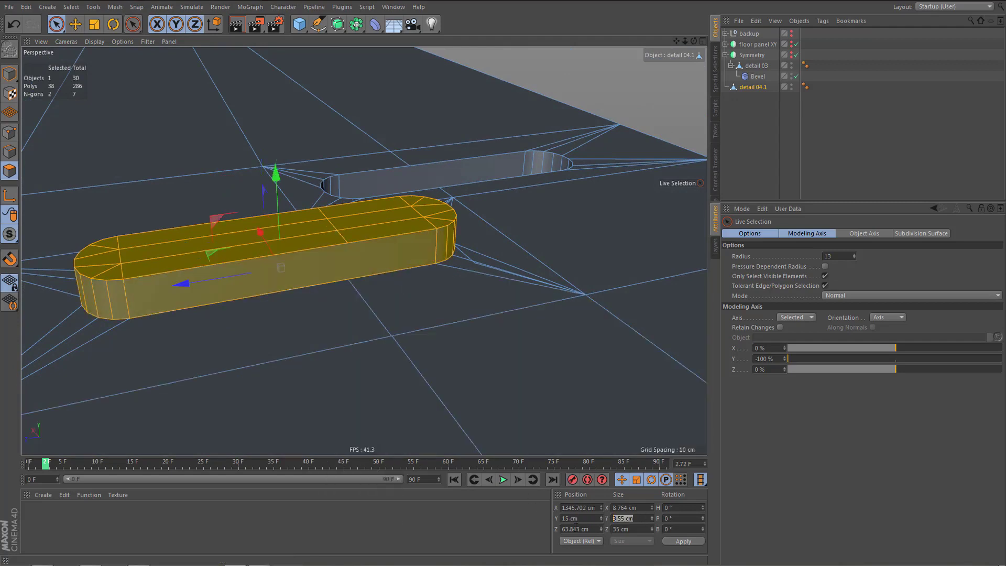
pyautogui.press('Return')
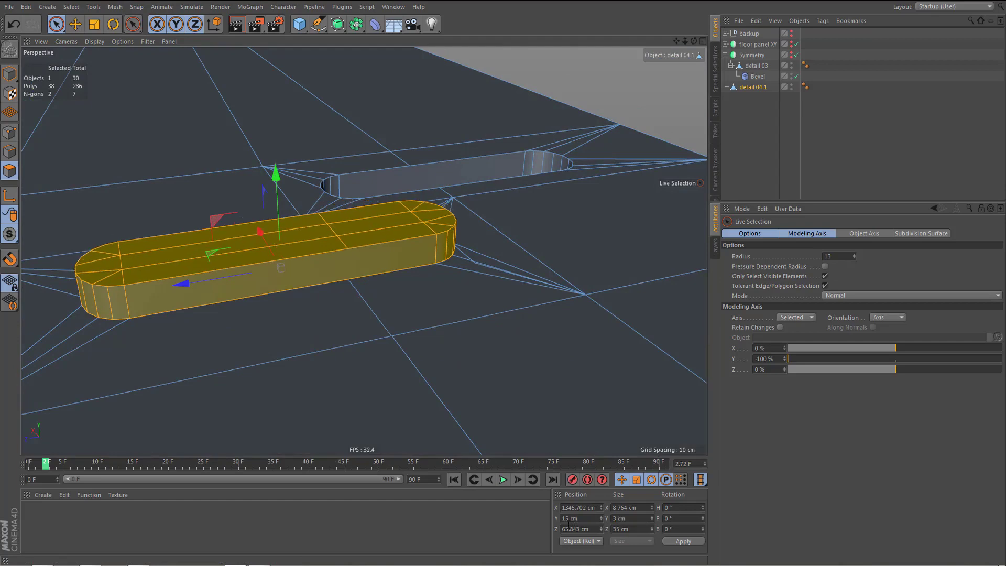
# - Examine the remaining recessed slots in perspective, and compare them with the reference image in the top view
pyautogui.keyDown('alt'); pyautogui.moveTo(238, 307); pyautogui.dragTo(227, 371, button='right'); pyautogui.keyUp('alt')
pyautogui.keyDown('alt'); pyautogui.moveTo(227, 370); pyautogui.dragTo(140, 307); pyautogui.keyUp('alt')
pyautogui.keyDown('alt'); pyautogui.moveTo(175, 294); pyautogui.dragTo(131, 367, button='right'); pyautogui.keyUp('alt')
pyautogui.keyDown('alt'); pyautogui.moveTo(199, 330); pyautogui.dragTo(184, 294, button='middle'); pyautogui.keyUp('alt')
pyautogui.keyDown('alt'); pyautogui.moveTo(236, 317); pyautogui.dragTo(191, 369, button='right'); pyautogui.keyUp('alt')
pyautogui.keyDown('alt'); pyautogui.moveTo(190, 369); pyautogui.dragTo(322, 254); pyautogui.keyUp('alt')
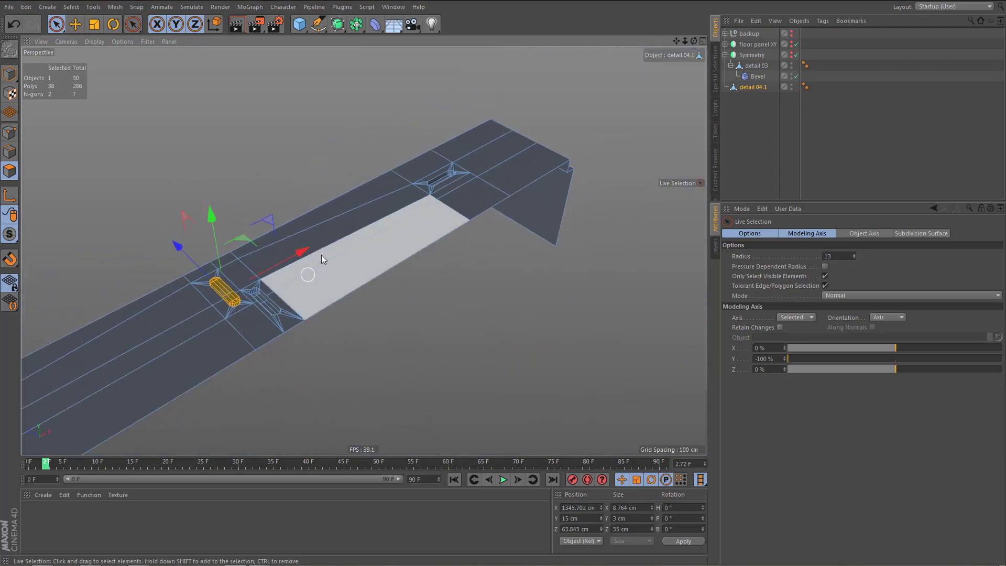
pyautogui.middleClick(391, 221)
pyautogui.middleClick(526, 190)
pyautogui.keyDown('alt'); pyautogui.moveTo(422, 175); pyautogui.dragTo(334, 69, button='middle'); pyautogui.keyUp('alt')
pyautogui.keyDown('alt'); pyautogui.moveTo(446, 328); pyautogui.dragTo(537, 320, button='right'); pyautogui.keyUp('alt')
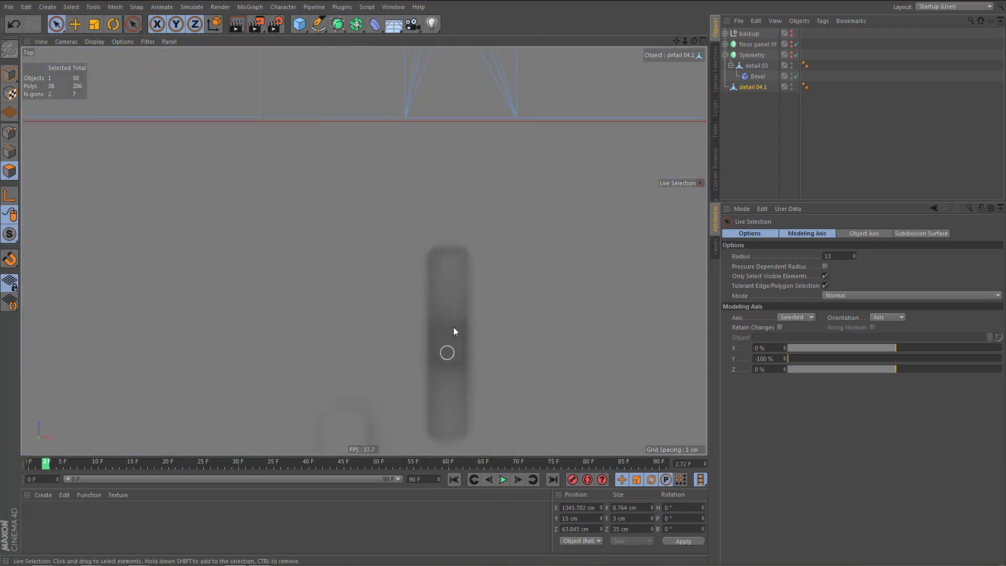
pyautogui.scroll(-6, 452, 341)
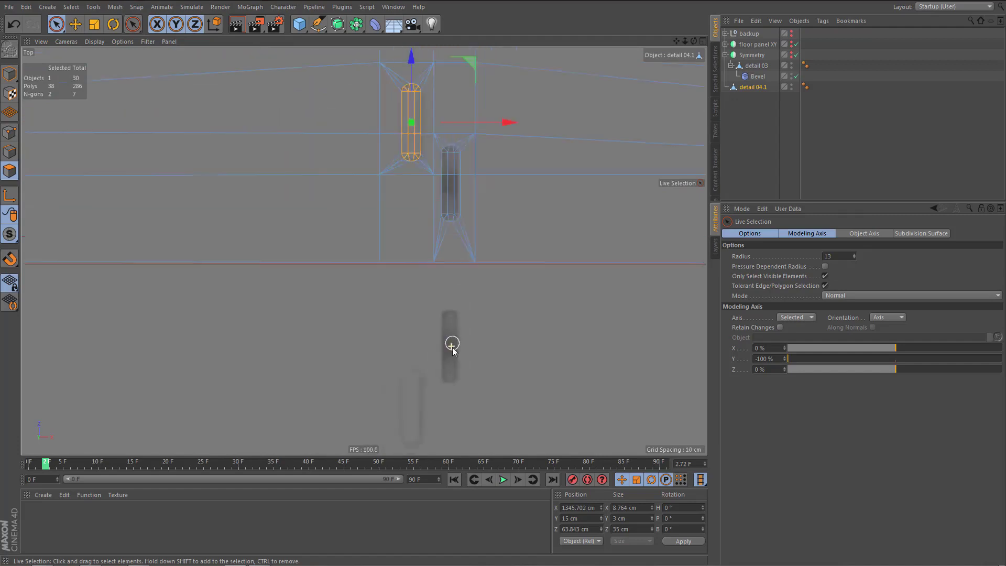
pyautogui.keyDown('alt'); pyautogui.moveTo(465, 307); pyautogui.dragTo(466, 346, button='middle'); pyautogui.keyUp('alt')
pyautogui.keyDown('alt'); pyautogui.moveTo(460, 270); pyautogui.dragTo(527, 261, button='right'); pyautogui.keyUp('alt')
pyautogui.scroll(4, 526, 266)
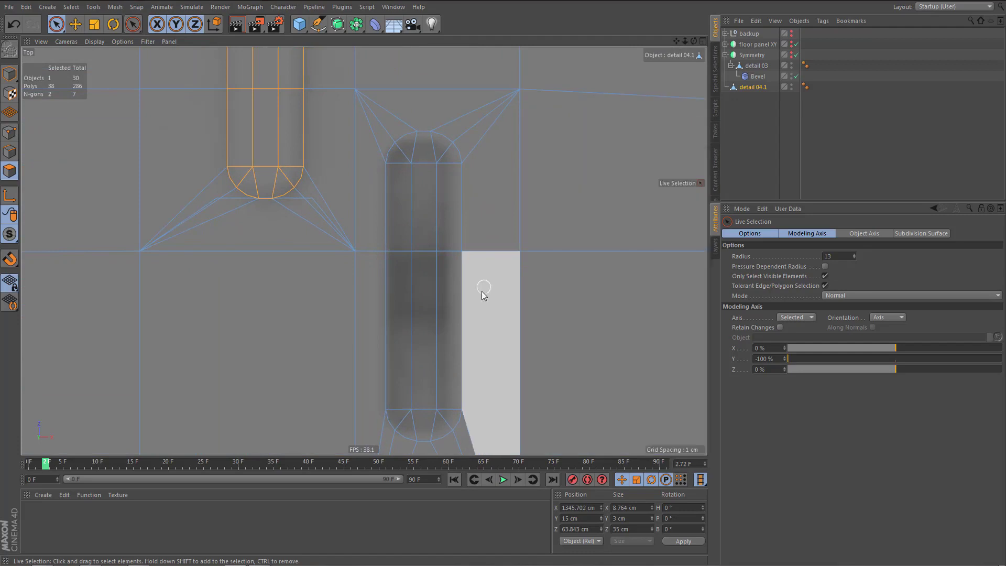
pyautogui.hotkey('ctrl', 'd')
pyautogui.keyDown('alt'); pyautogui.moveTo(527, 313); pyautogui.dragTo(477, 362, button='right'); pyautogui.keyUp('alt')
pyautogui.keyDown('alt'); pyautogui.moveTo(422, 323); pyautogui.dragTo(177, 344, button='middle'); pyautogui.keyUp('alt')
pyautogui.keyDown('alt'); pyautogui.moveTo(318, 331); pyautogui.dragTo(131, 345, button='middle'); pyautogui.keyUp('alt')
pyautogui.keyDown('alt'); pyautogui.moveTo(395, 342); pyautogui.dragTo(335, 330, button='middle'); pyautogui.keyUp('alt')
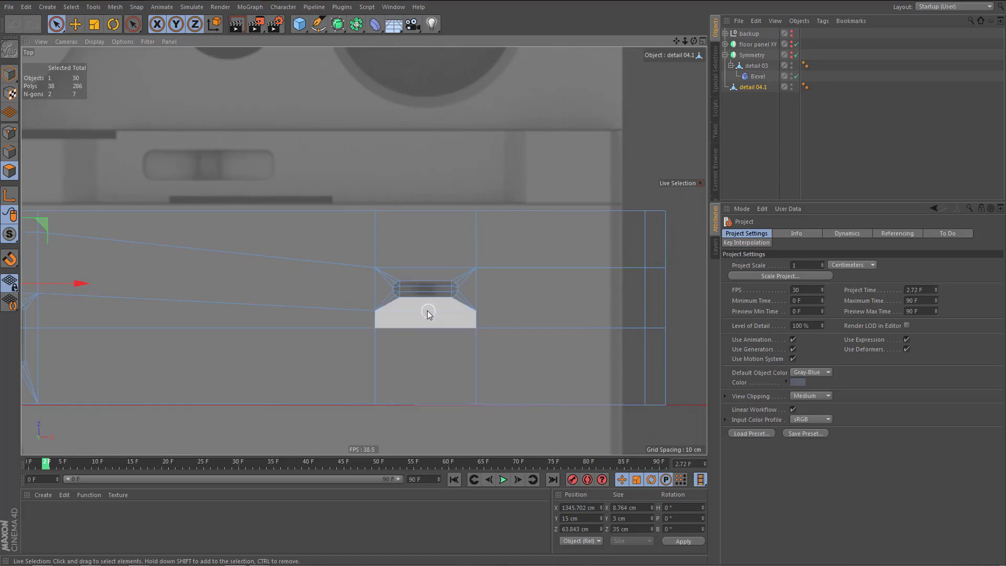
pyautogui.scroll(3, 438, 311)
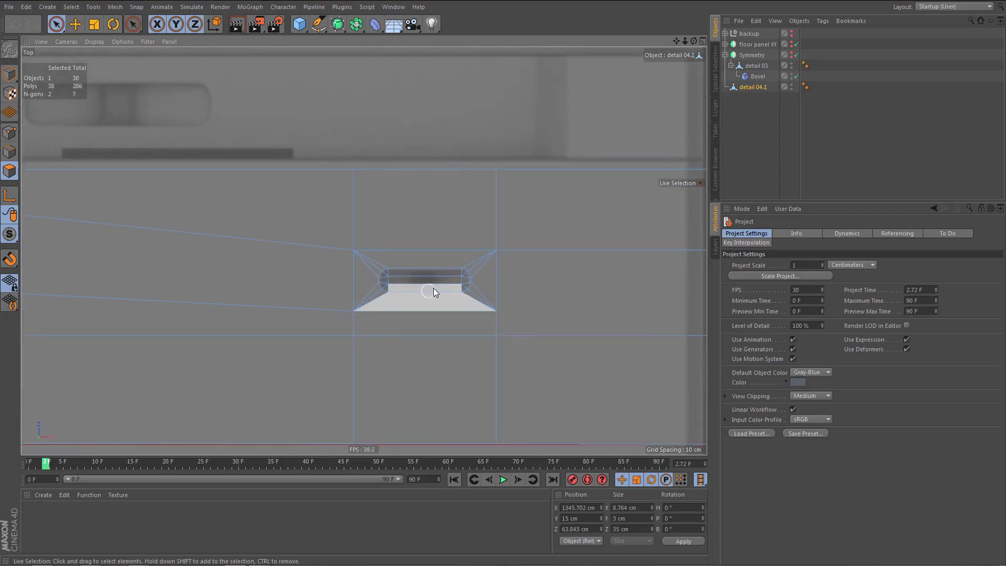
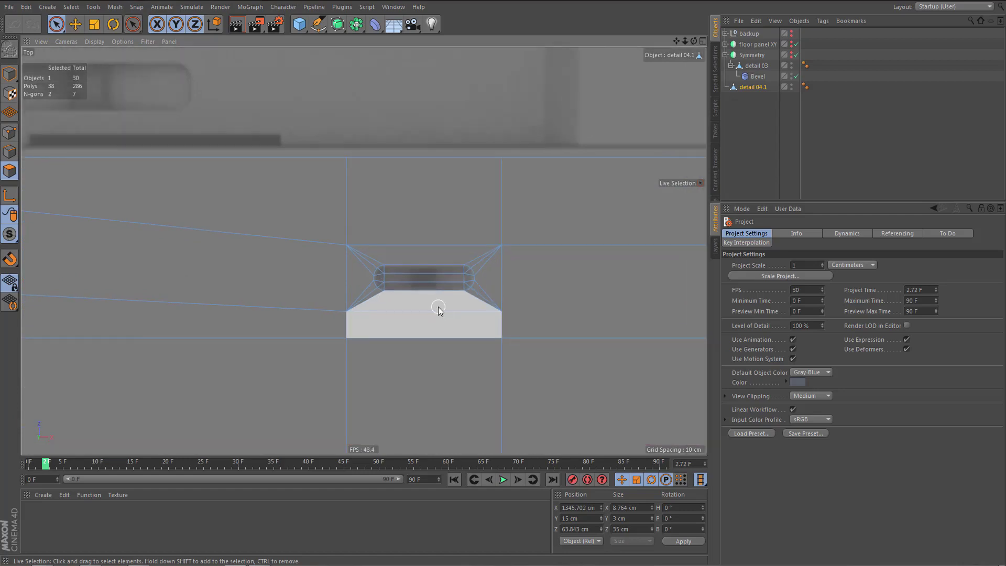
# - Make two Line Cuts across the full panel width through the slot near its folded end, with Visible Only disabled
pyautogui.press('k')
pyautogui.press('j')
pyautogui.scroll(-3, 441, 297)
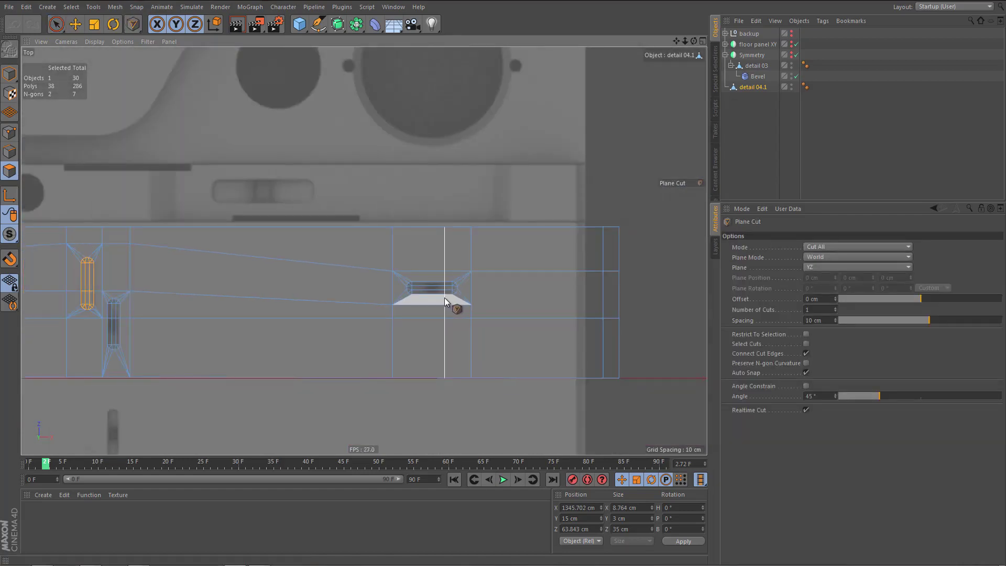
pyautogui.press('k')
pyautogui.press('k')
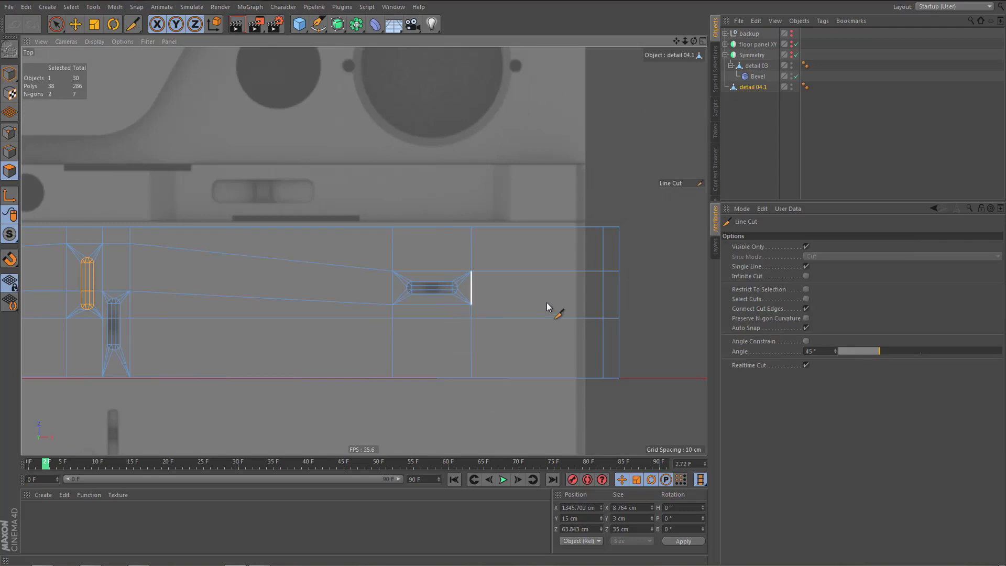
pyautogui.click(807, 247)
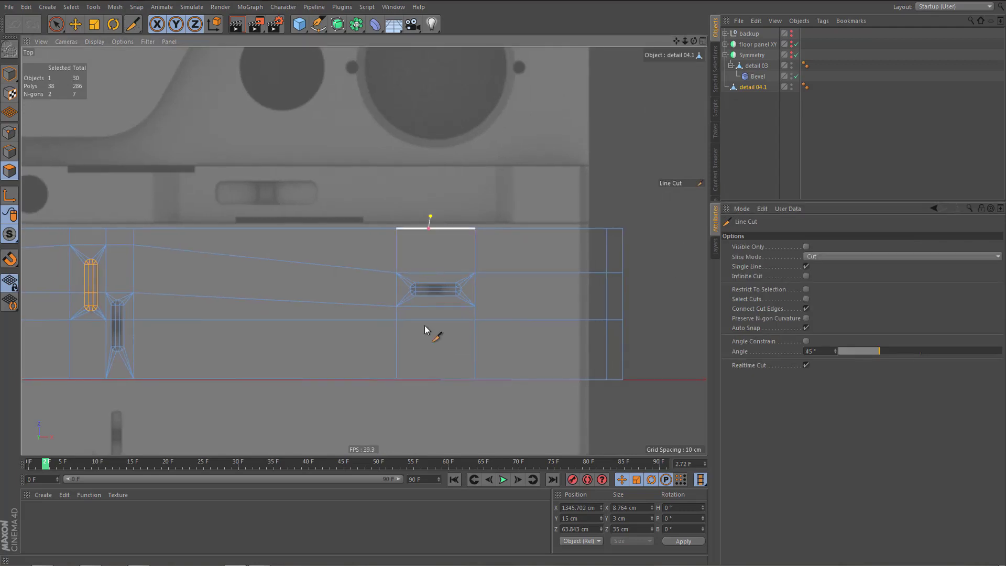
pyautogui.click(430, 403)
pyautogui.click(447, 209)
pyautogui.click(448, 393)
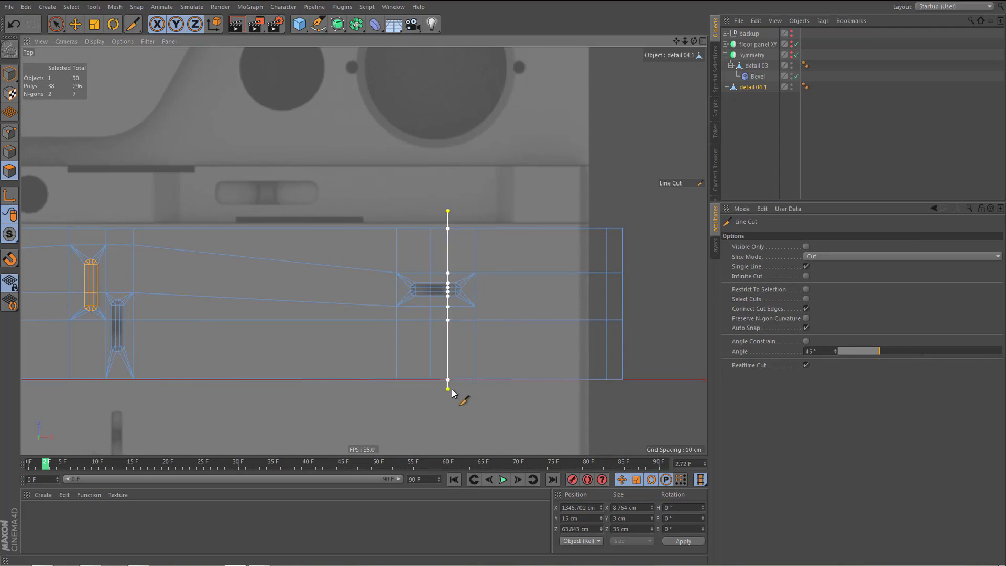
# - Try to rectangle-select the strip between the two cuts, and undo the selection and the line cuts
pyautogui.press('0')
pyautogui.scroll(3, 459, 314)
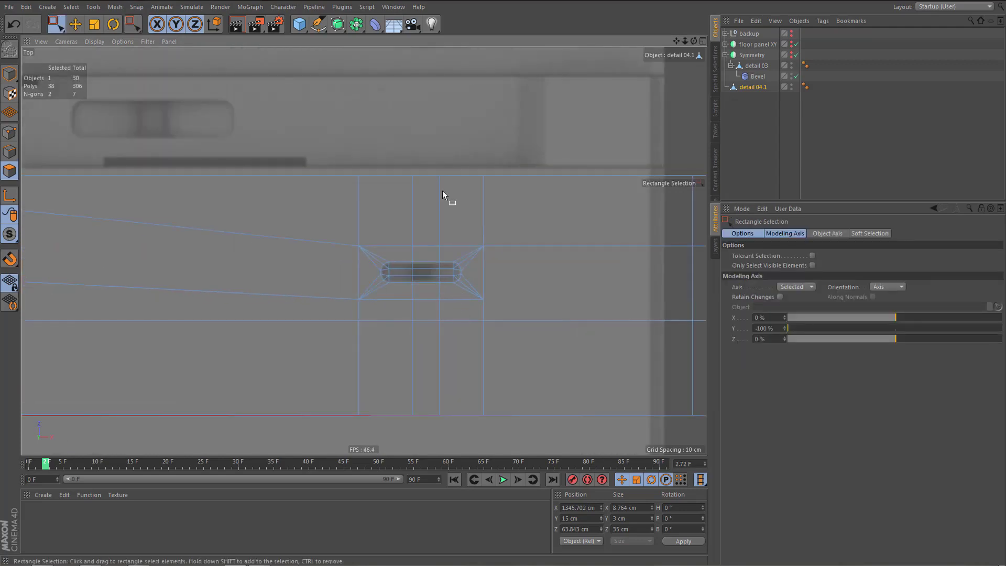
pyautogui.moveTo(444, 293); pyautogui.dragTo(446, 460)
pyautogui.hotkey('ctrl', 'z')
pyautogui.hotkey('ctrl', 'z')
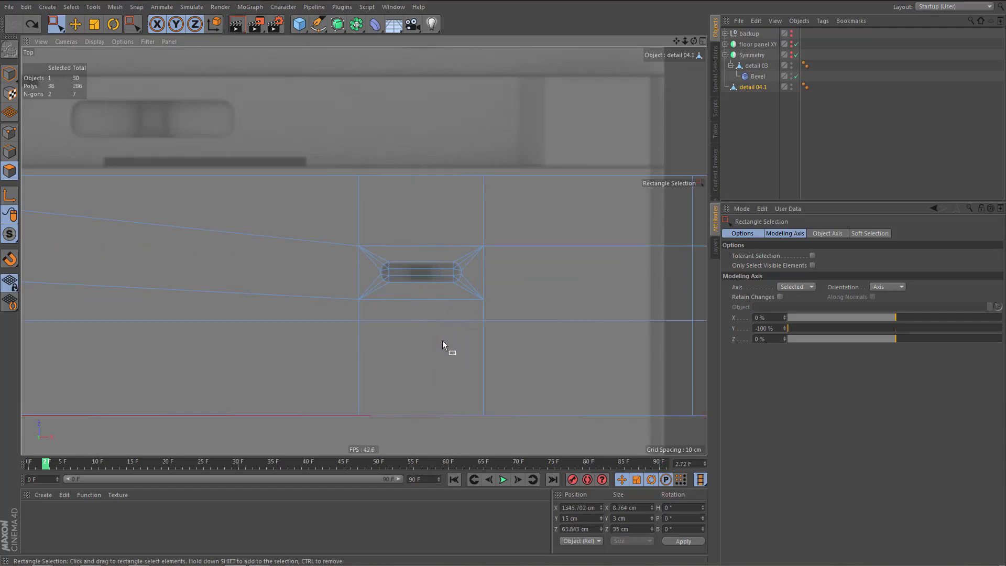
# - Ring-select the edges running along the slot and connect them with a central cut across the full panel width
pyautogui.press('u')
pyautogui.press('b')
pyautogui.press('Return')
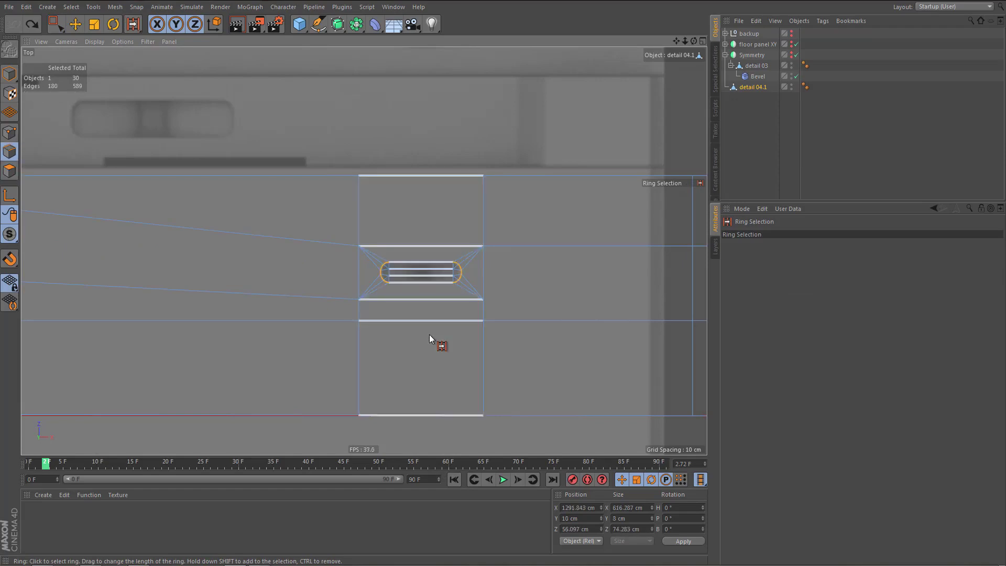
pyautogui.click(429, 335)
pyautogui.scroll(2, 422, 303)
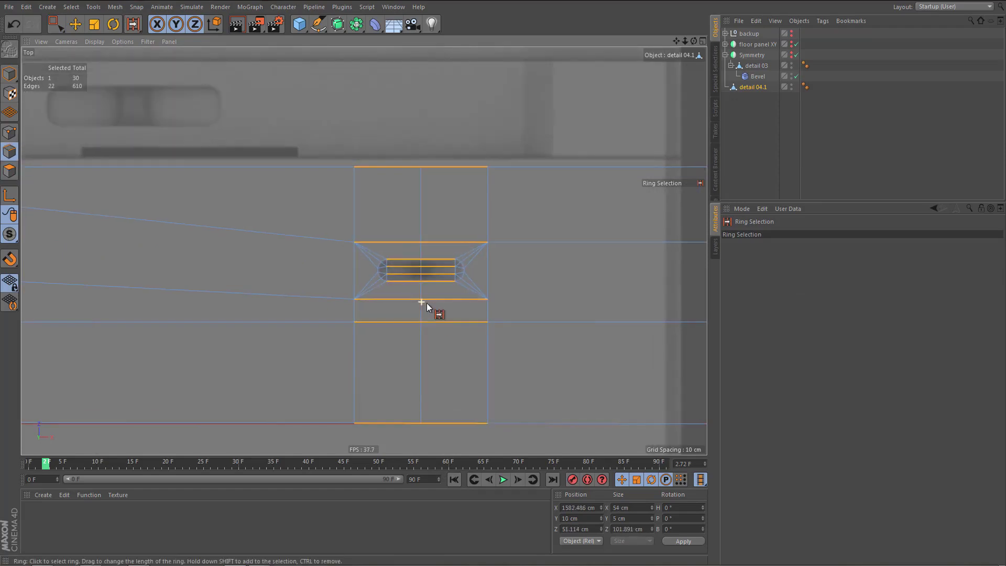
# - Select the central cut line through the slot and bevel it in Chamfer mode with a 3.6 cm offset
pyautogui.press('0')
pyautogui.moveTo(430, 381); pyautogui.dragTo(431, 448)
pyautogui.rightClick(443, 397)
pyautogui.click(446, 393)
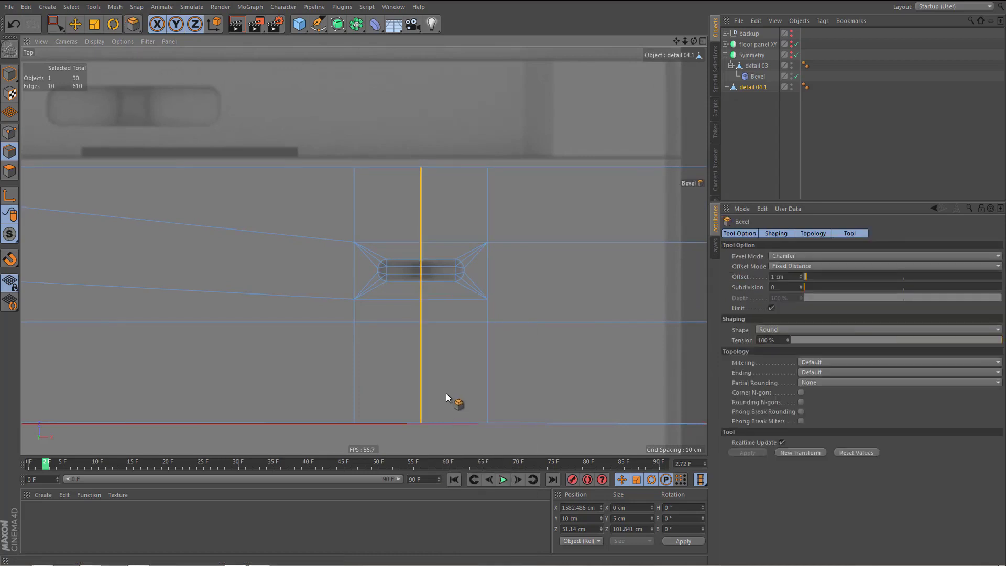
pyautogui.scroll(1, 413, 312)
pyautogui.scroll(2, 439, 318)
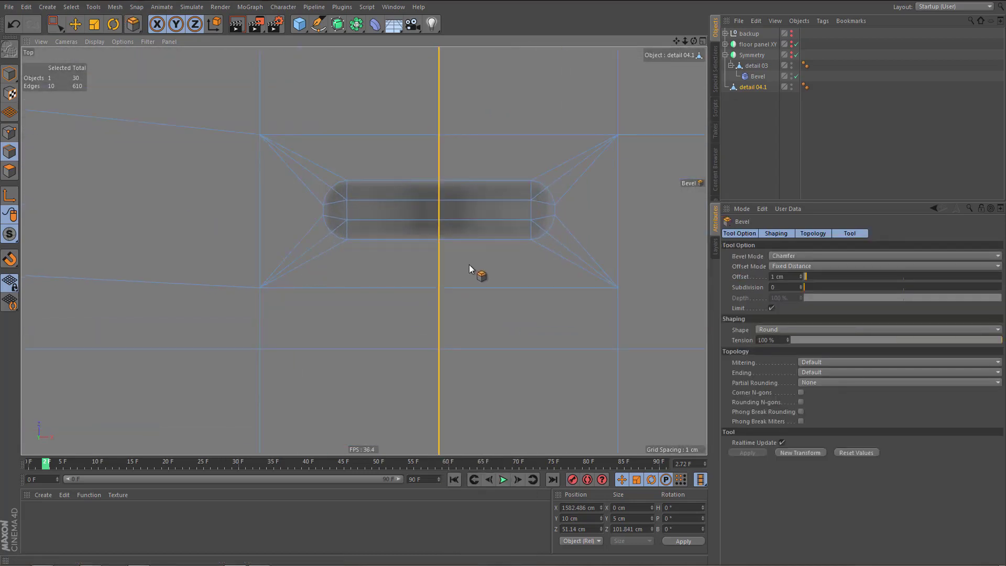
pyautogui.moveTo(470, 266); pyautogui.dragTo(503, 265)
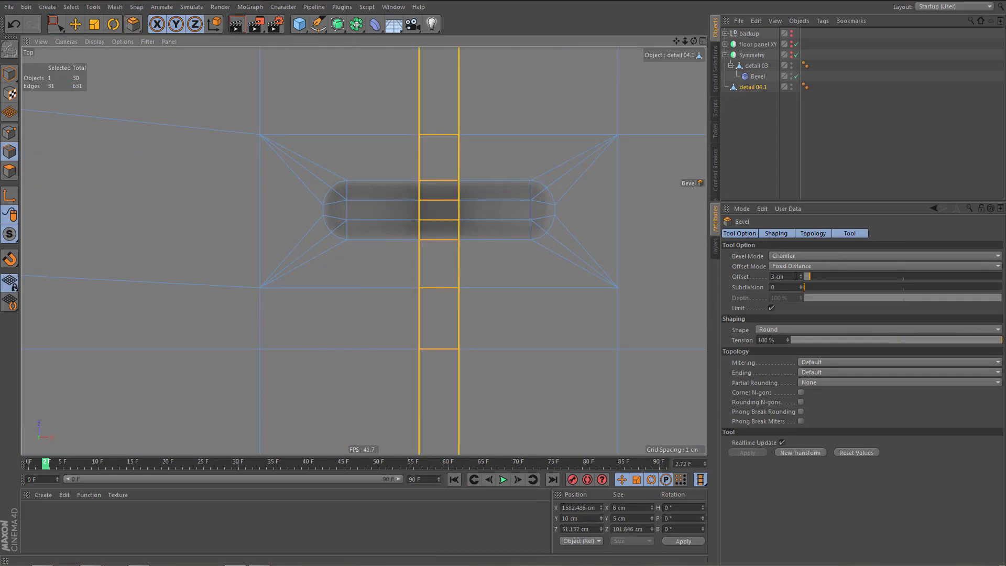
pyautogui.moveTo(802, 279); pyautogui.dragTo(801, 279)
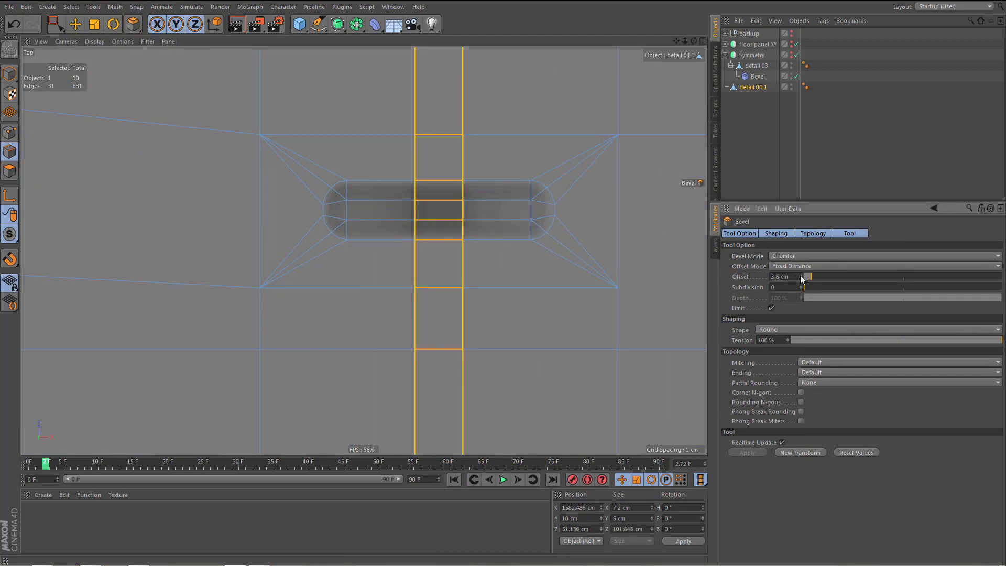
pyautogui.scroll(-5, 531, 332)
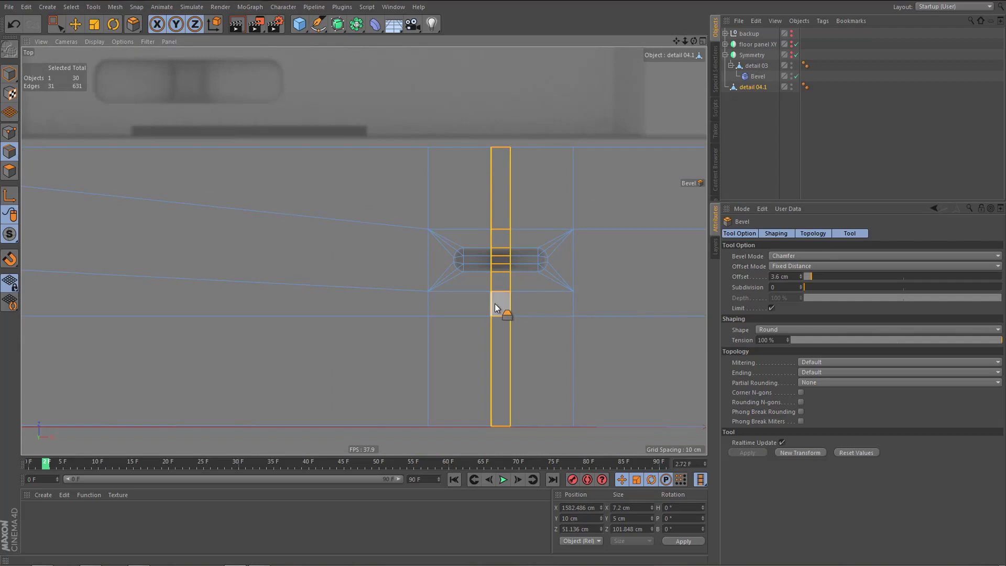
# - Select the three slot-floor polygons in the beveled central strip and extrude them about 6 cm downward
pyautogui.press('F1')
pyautogui.scroll(6, 561, 199)
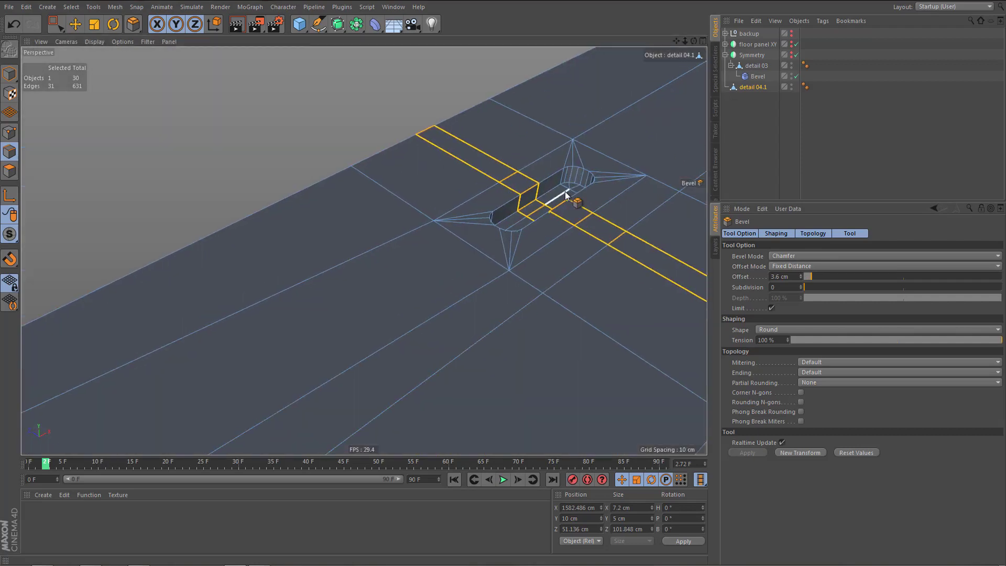
pyautogui.keyDown('alt'); pyautogui.moveTo(546, 209); pyautogui.dragTo(608, 198, button='right'); pyautogui.keyUp('alt')
pyautogui.press('Return')
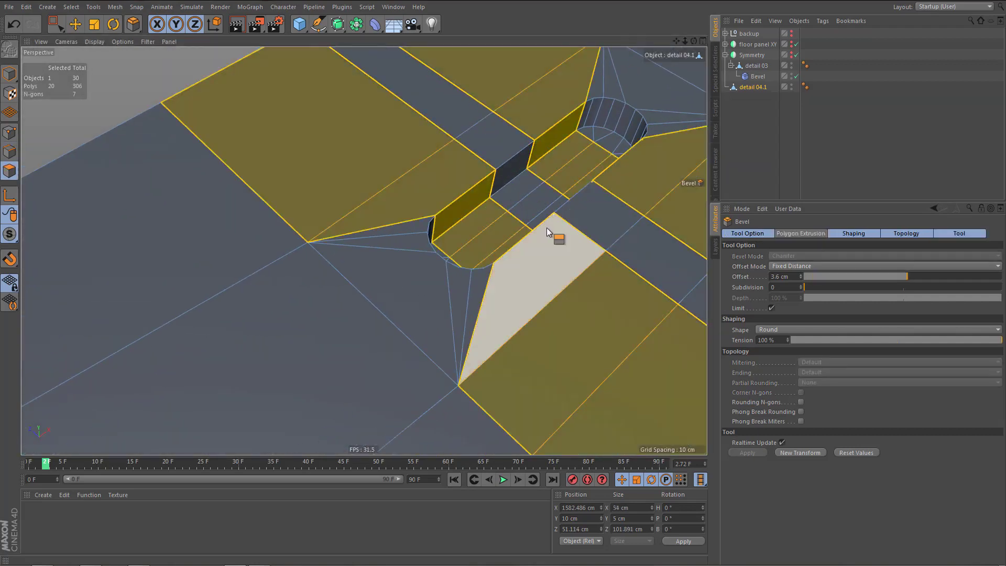
pyautogui.keyDown('alt'); pyautogui.moveTo(554, 234); pyautogui.dragTo(612, 246); pyautogui.keyUp('alt')
pyautogui.keyDown('alt'); pyautogui.moveTo(538, 233); pyautogui.dragTo(558, 235, button='right'); pyautogui.keyUp('alt')
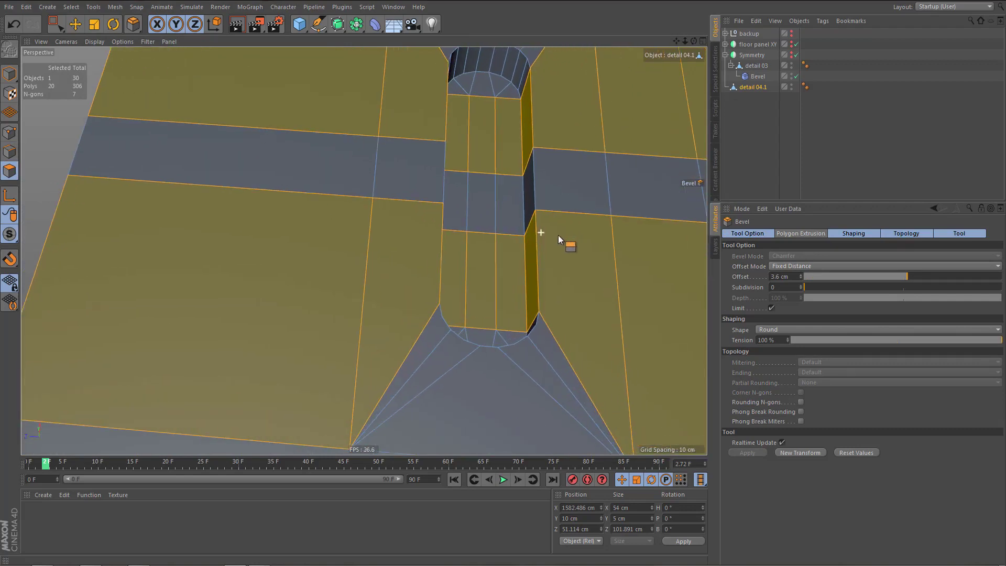
pyautogui.press('space')
pyautogui.scroll(2, 545, 225)
pyautogui.scroll(3, 416, 206)
pyautogui.click(408, 197)
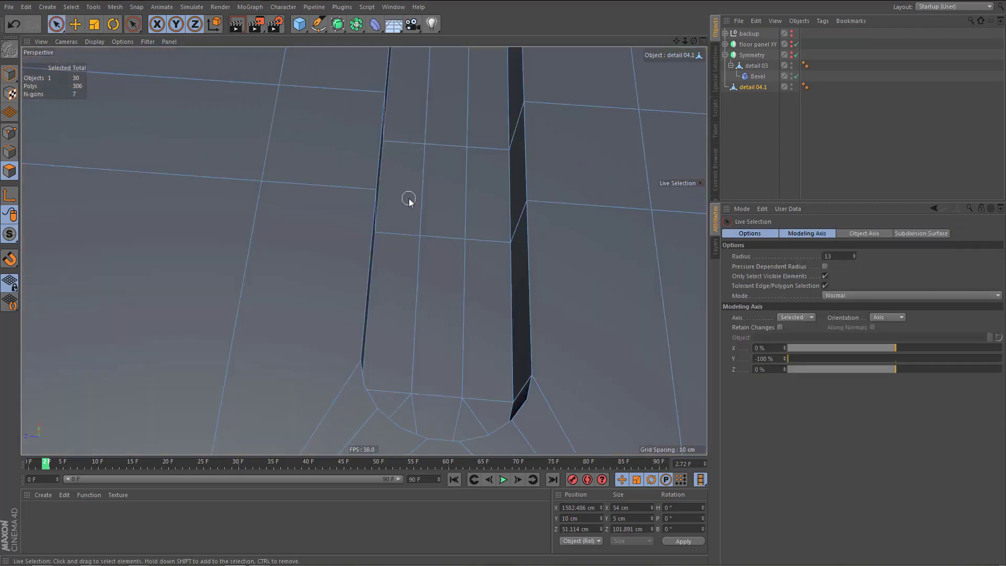
pyautogui.keyDown('shift'); pyautogui.click(446, 192); pyautogui.keyUp('shift')
pyautogui.keyDown('shift'); pyautogui.click(483, 175); pyautogui.keyUp('shift')
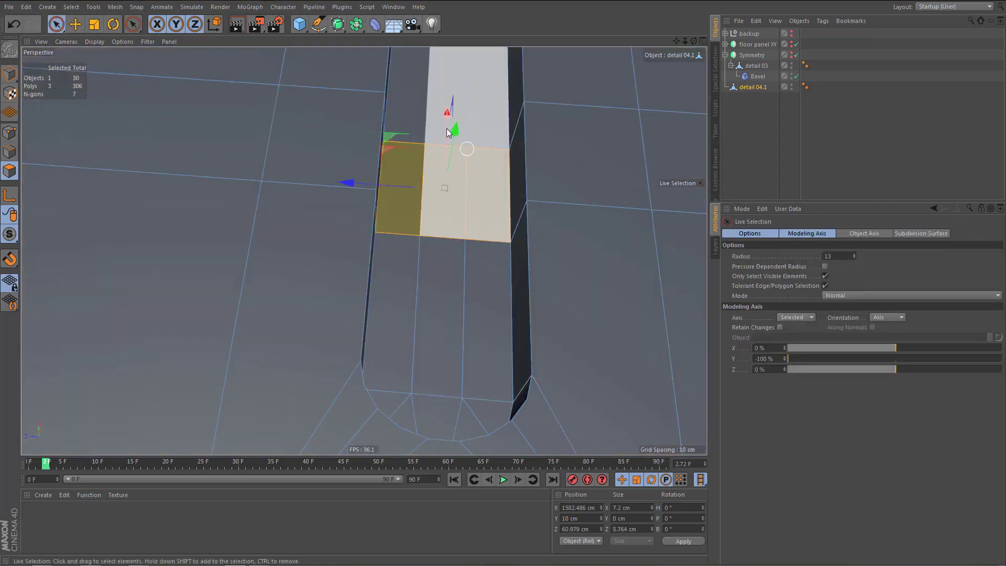
pyautogui.keyDown('ctrl'); pyautogui.moveTo(455, 134); pyautogui.dragTo(430, 232); pyautogui.keyUp('ctrl')
# - Select the six edges where the slot floor meets both sides of the central recess, and bevel them with a 3.22 cm offset
pyautogui.press('Return')
pyautogui.press('e')
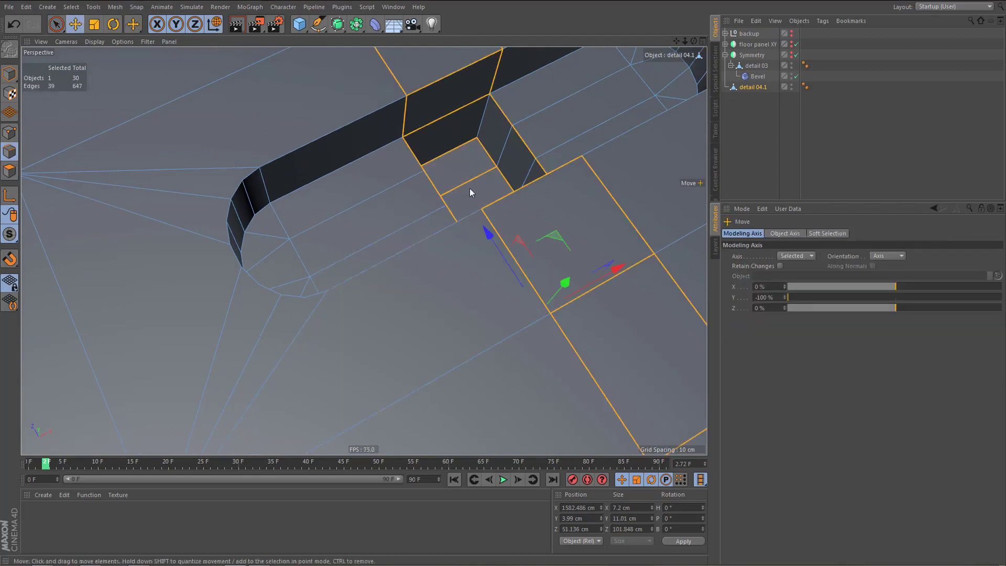
pyautogui.scroll(3, 470, 184)
pyautogui.click(387, 149)
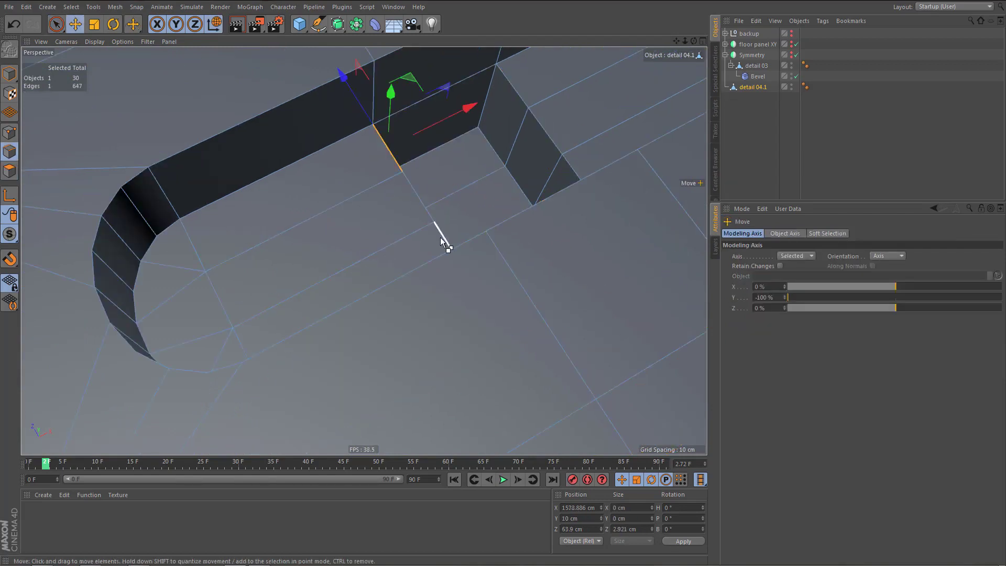
pyautogui.keyDown('shift'); pyautogui.click(440, 237); pyautogui.keyUp('shift')
pyautogui.keyDown('shift'); pyautogui.click(515, 93); pyautogui.keyUp('shift')
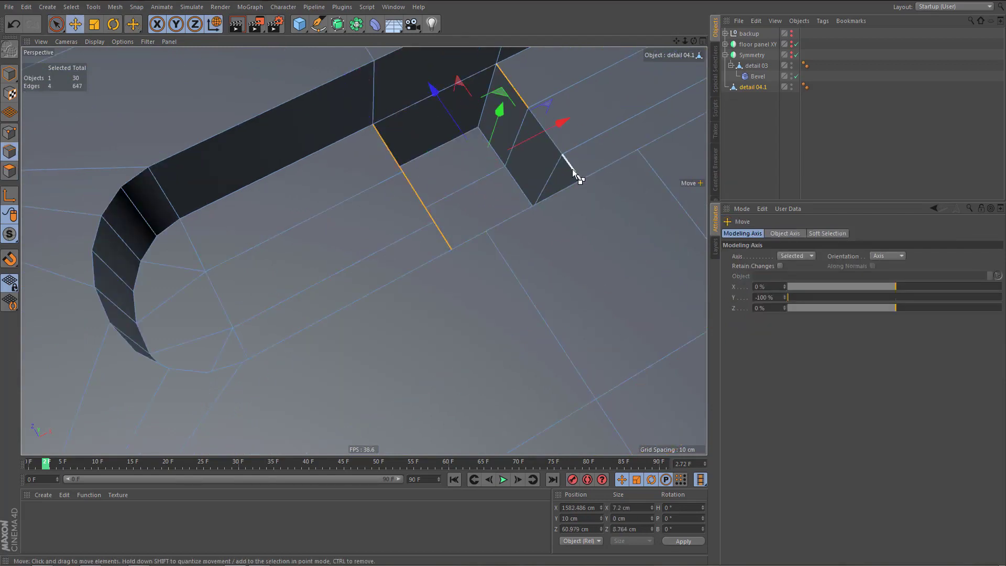
pyautogui.press('m')
pyautogui.press('s')
pyautogui.moveTo(567, 196); pyautogui.dragTo(669, 213)
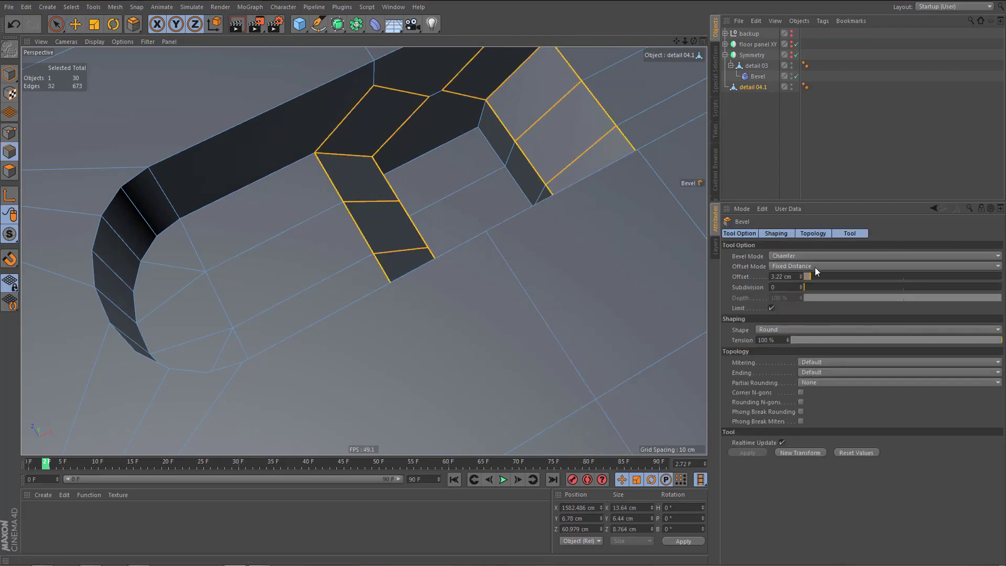
# - Round the bevels on both sides of the recess by setting their subdivision to 5
pyautogui.click(802, 284)
pyautogui.click(802, 284)
pyautogui.click(802, 284)
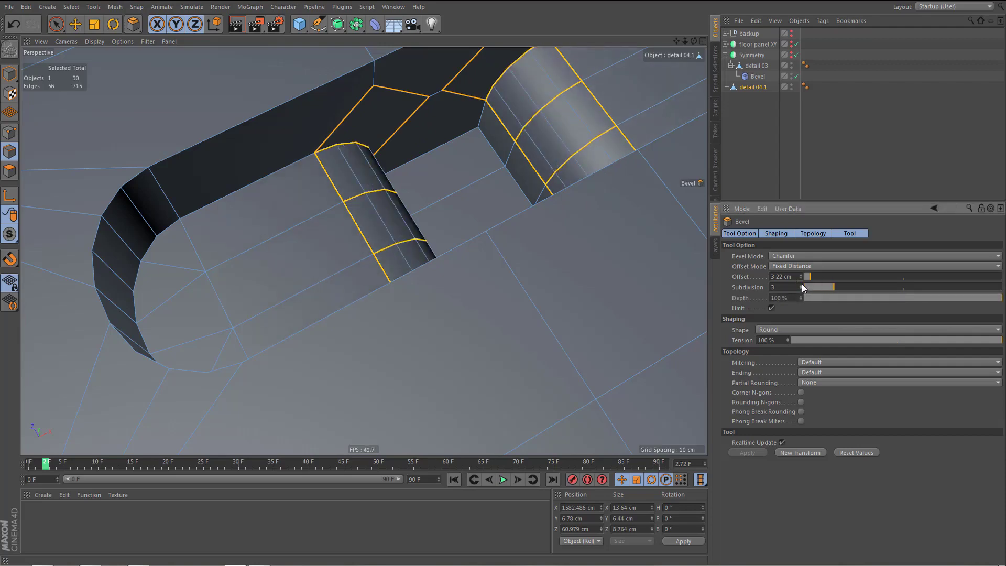
pyautogui.click(802, 284)
pyautogui.click(802, 285)
pyautogui.keyDown('alt'); pyautogui.moveTo(447, 232); pyautogui.dragTo(484, 282); pyautogui.keyUp('alt')
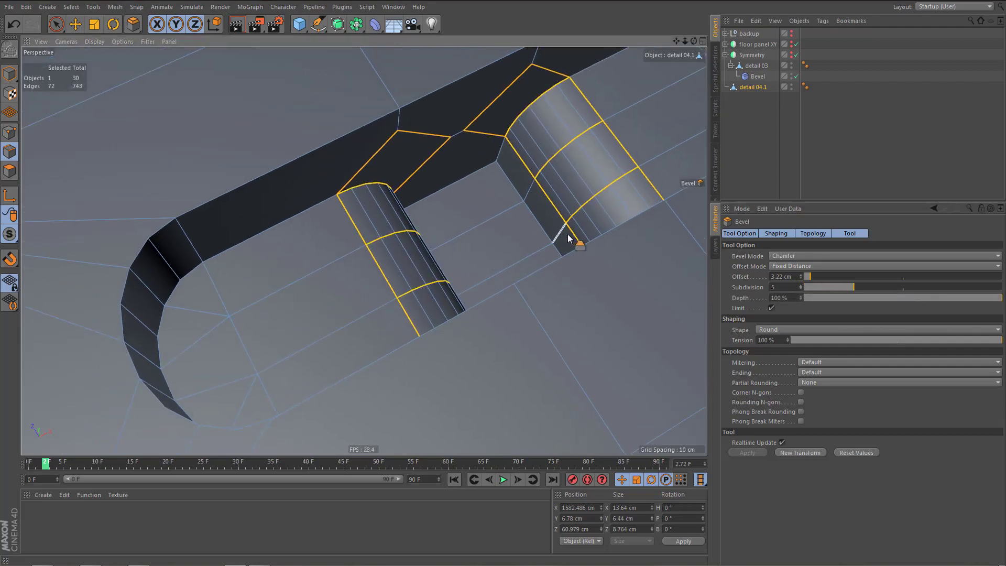
pyautogui.keyDown('alt'); pyautogui.moveTo(570, 234); pyautogui.dragTo(519, 226); pyautogui.keyUp('alt')
pyautogui.keyDown('alt'); pyautogui.moveTo(506, 248); pyautogui.dragTo(479, 352, button='middle'); pyautogui.keyUp('alt')
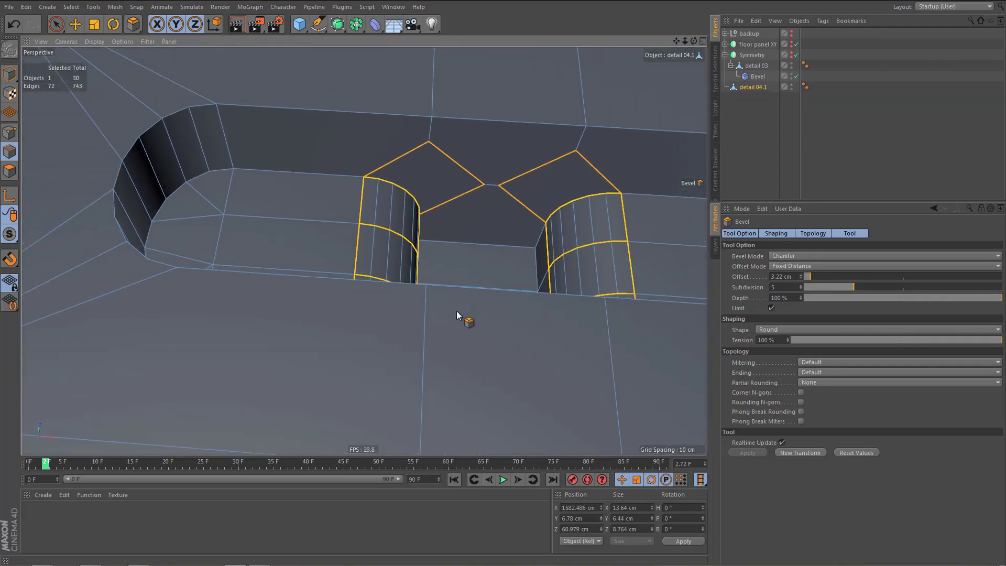
# - Collapse the two points on the slot's rim above the recess into one centre point
pyautogui.keyDown('alt'); pyautogui.moveTo(457, 311); pyautogui.dragTo(460, 329, button='middle'); pyautogui.keyUp('alt')
pyautogui.press('Return')
pyautogui.press('space')
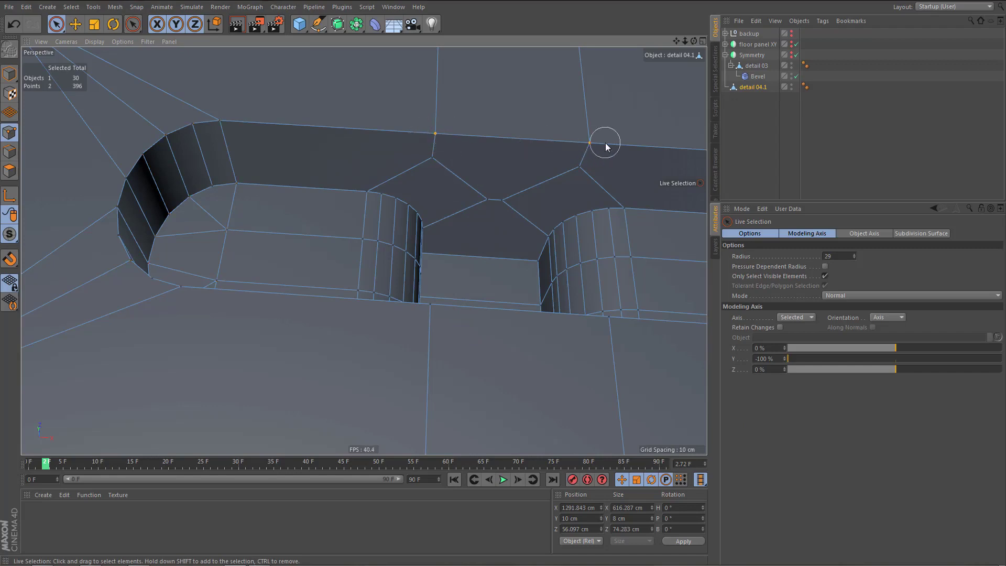
pyautogui.press('u')
pyautogui.press('c')
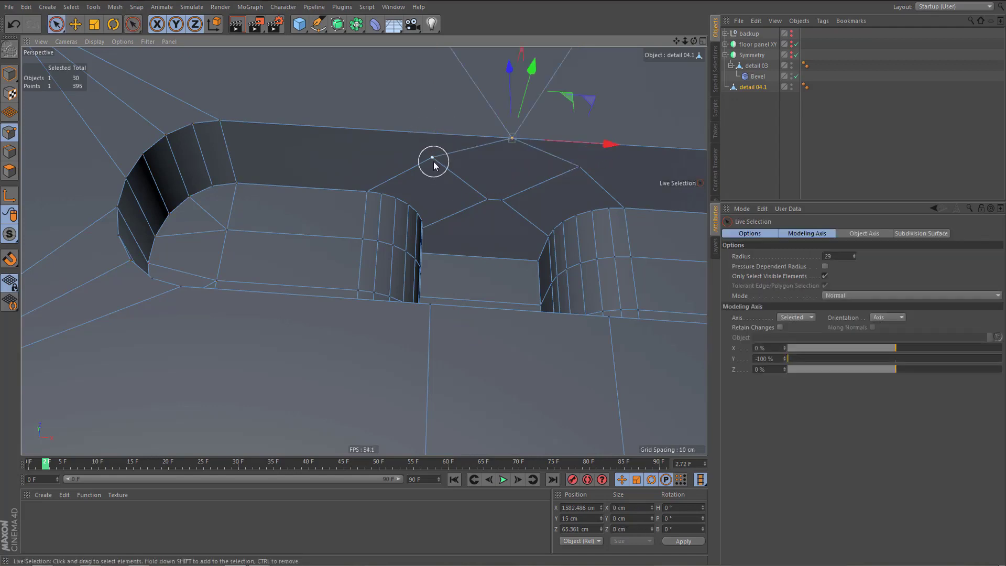
# - Weld the two upper stray points on the slot wall at their midpoint, and weld the two lower ones likewise
pyautogui.moveTo(433, 162); pyautogui.dragTo(588, 170)
pyautogui.press('m')
pyautogui.press('q')
pyautogui.click(513, 194)
pyautogui.press('space')
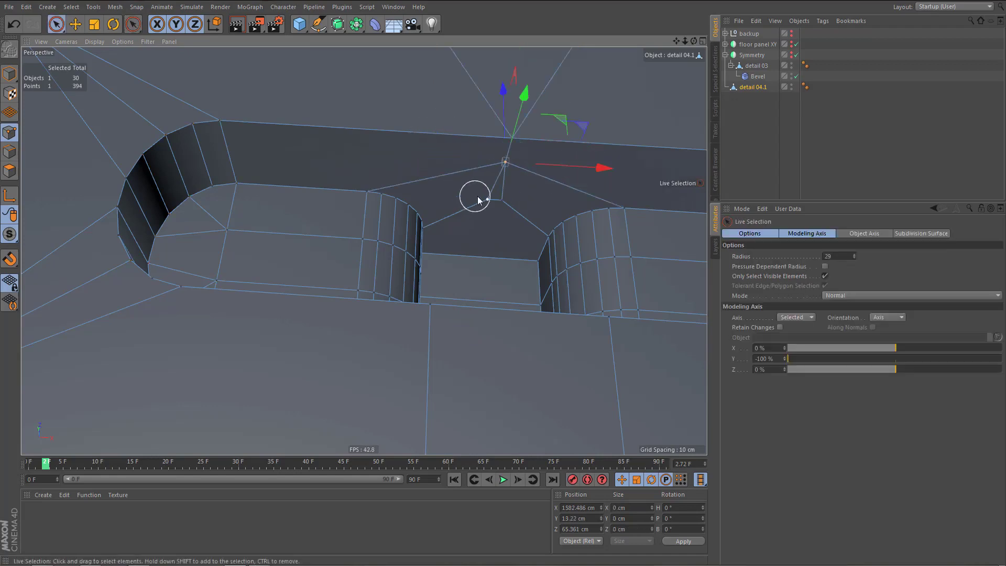
pyautogui.click(494, 202)
pyautogui.press('m')
pyautogui.press('q')
pyautogui.click(483, 235)
pyautogui.press('space')
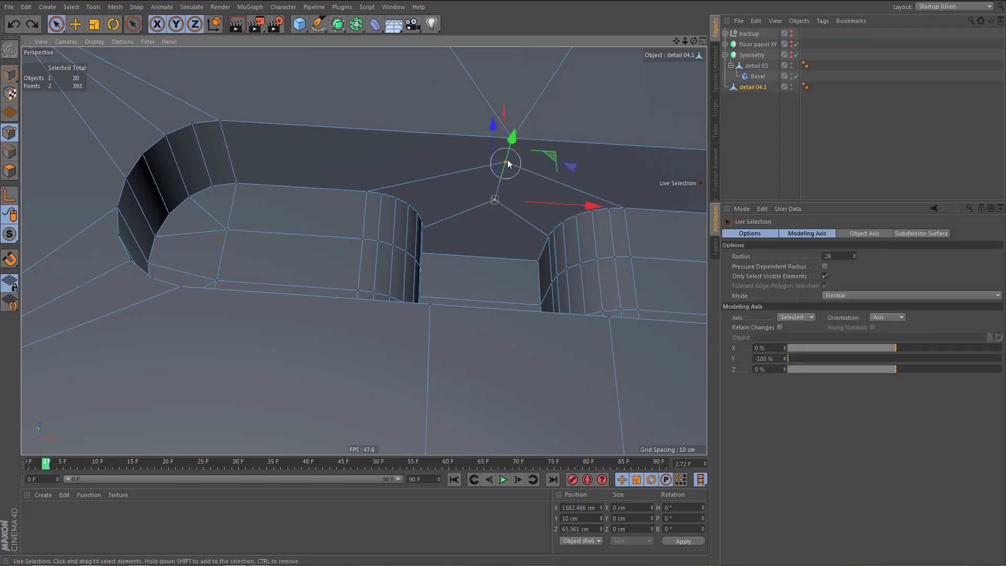
# - Weld the two remaining centre points on the slot wall to the rim's centre point
pyautogui.press('m')
pyautogui.press('q')
pyautogui.click(512, 140)
# - Weld the two rim points above the recess on the slot's opposite wall into one centre point
pyautogui.keyDown('alt'); pyautogui.moveTo(482, 220); pyautogui.dragTo(247, 179); pyautogui.keyUp('alt')
pyautogui.press('space')
pyautogui.keyDown('shift'); pyautogui.moveTo(385, 130); pyautogui.dragTo(385, 127); pyautogui.keyUp('shift')
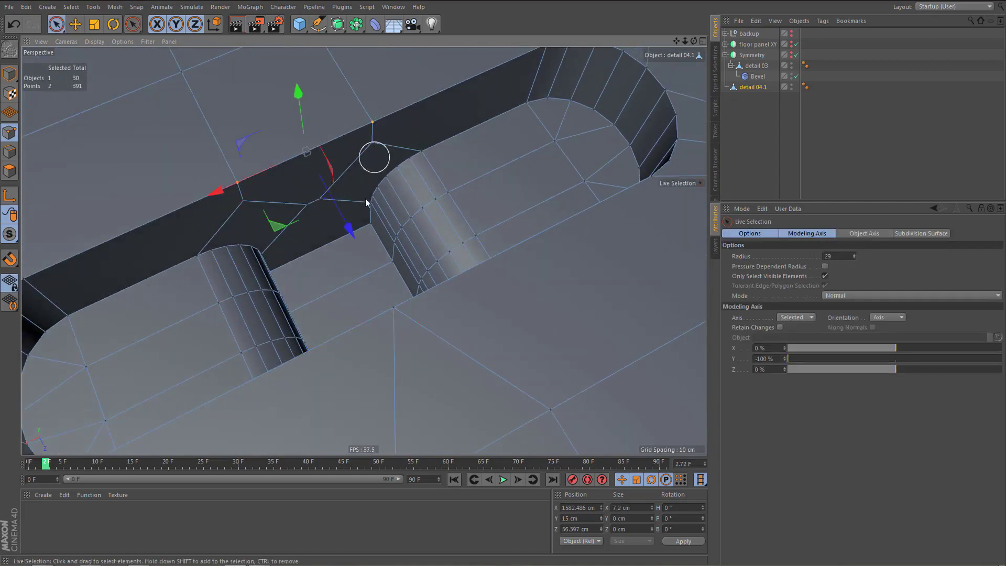
pyautogui.press('space')
pyautogui.click(308, 159)
pyautogui.press('space')
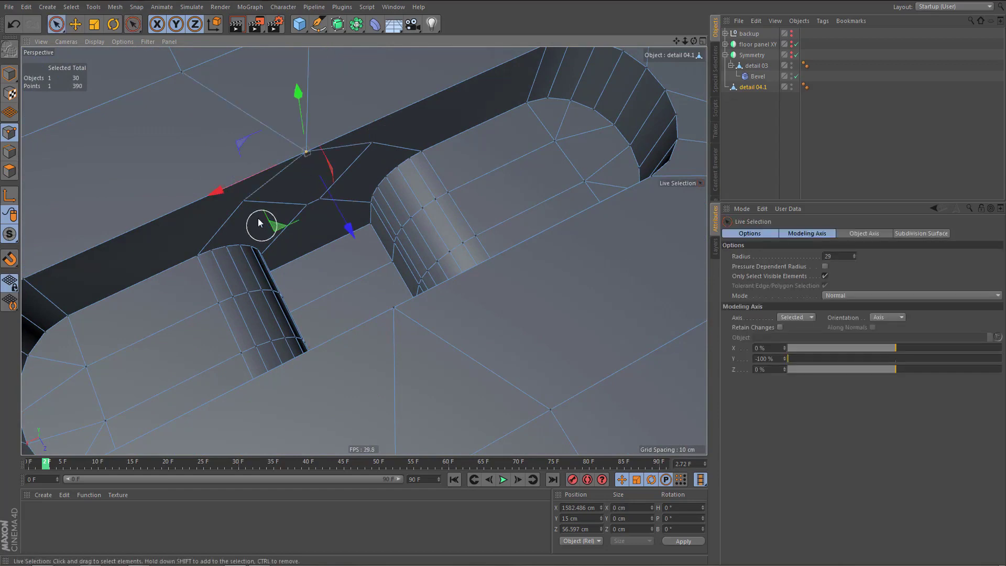
# - Weld the four stray points on the opposite slot wall to that rim's centre point
pyautogui.press('space')
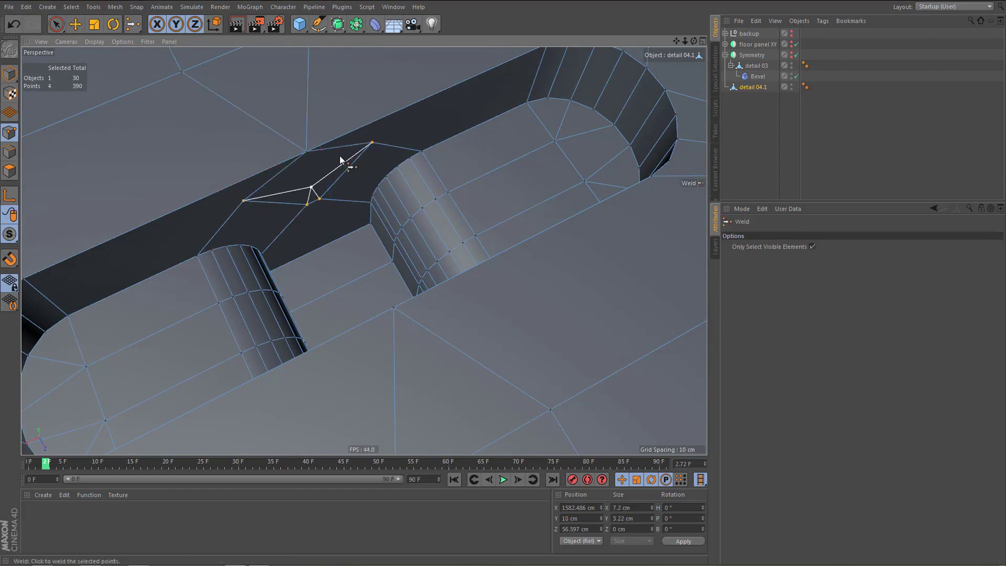
pyautogui.press('space')
pyautogui.keyDown('shift'); pyautogui.click(307, 151); pyautogui.keyUp('shift')
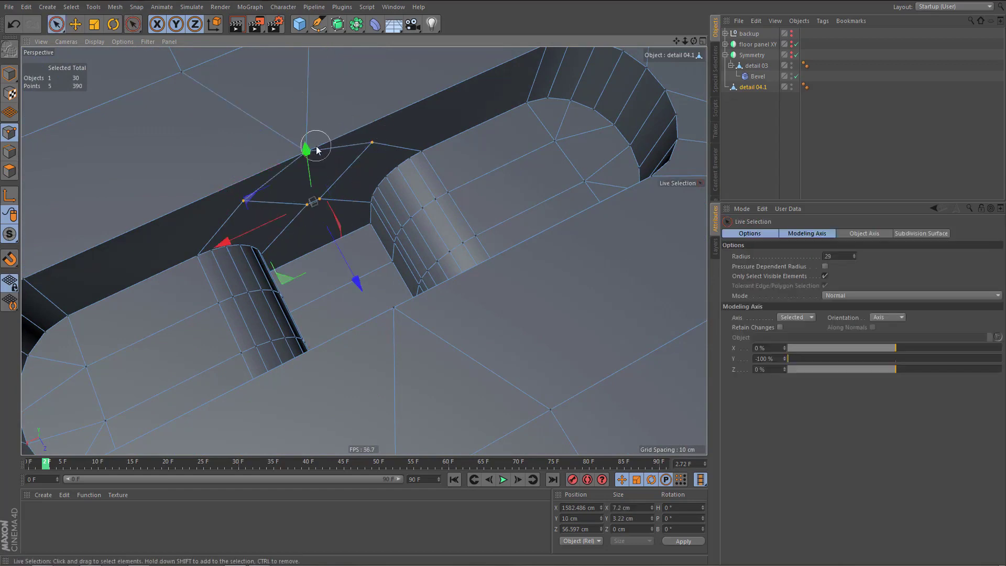
pyautogui.press('space')
pyautogui.click(306, 149)
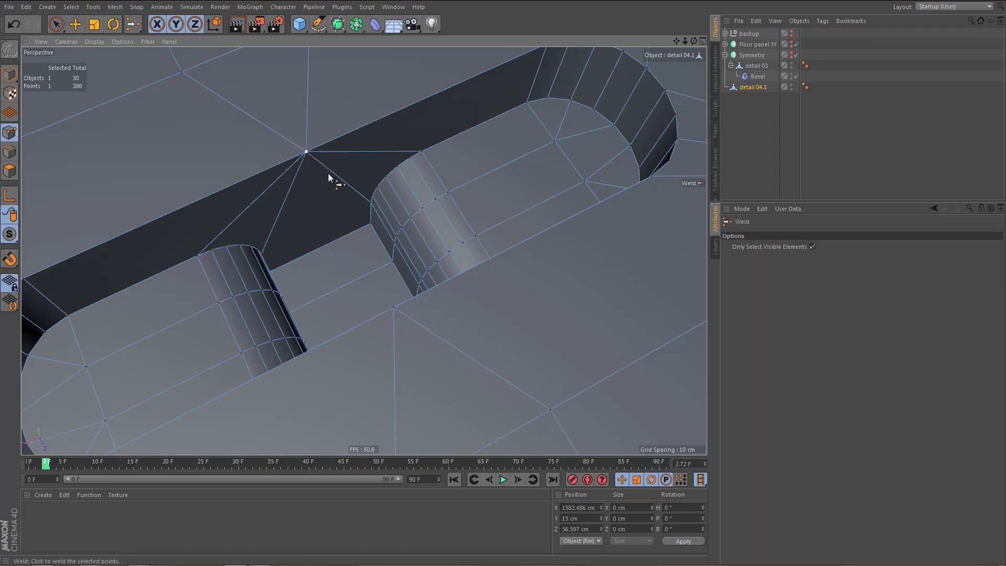
# - Select the paired cut edges across the panel on both sides of the slot and set their X size to 0
pyautogui.scroll(-2, 325, 191)
pyautogui.keyDown('alt'); pyautogui.moveTo(322, 206); pyautogui.dragTo(335, 199); pyautogui.keyUp('alt')
pyautogui.press('Return')
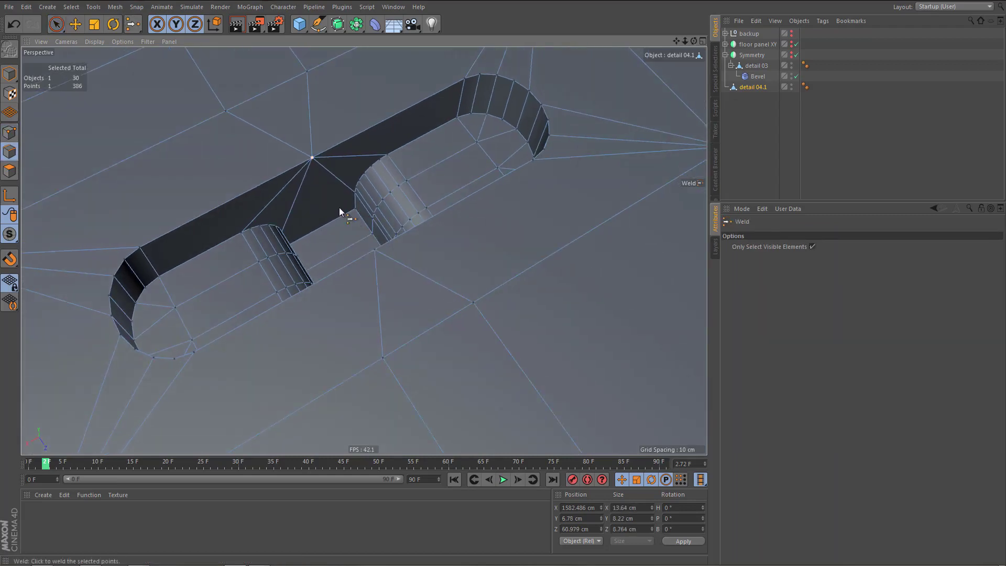
pyautogui.press('e')
pyautogui.doubleClick(308, 108)
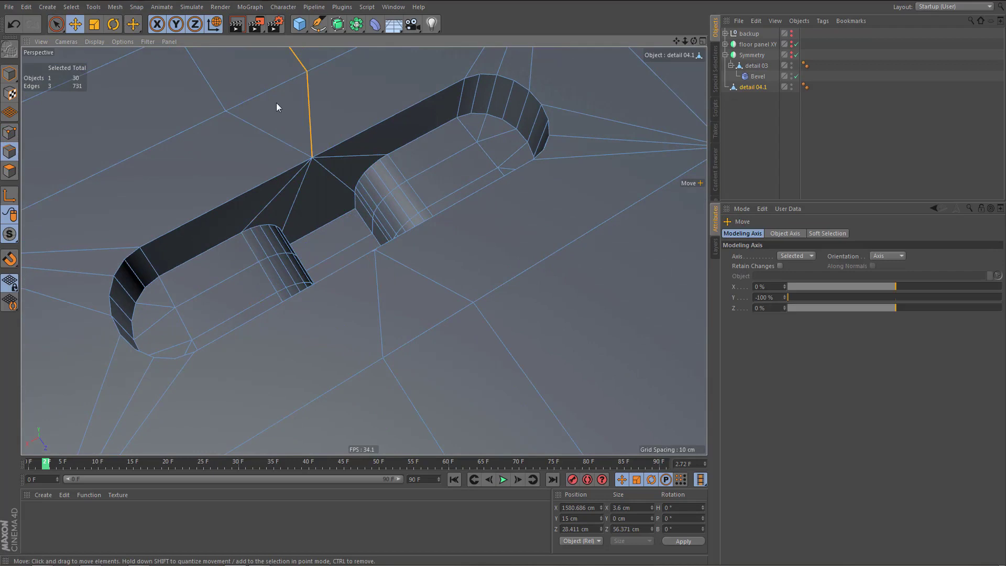
pyautogui.keyDown('shift'); pyautogui.doubleClick(207, 96); pyautogui.keyUp('shift')
pyautogui.keyDown('shift'); pyautogui.click(442, 287); pyautogui.keyUp('shift')
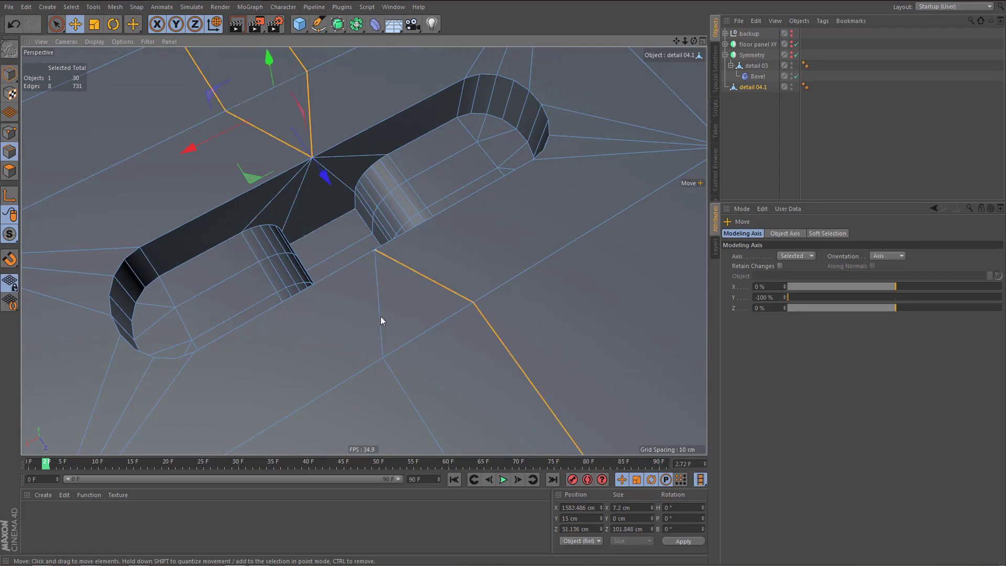
pyautogui.keyDown('shift'); pyautogui.click(380, 316); pyautogui.keyUp('shift')
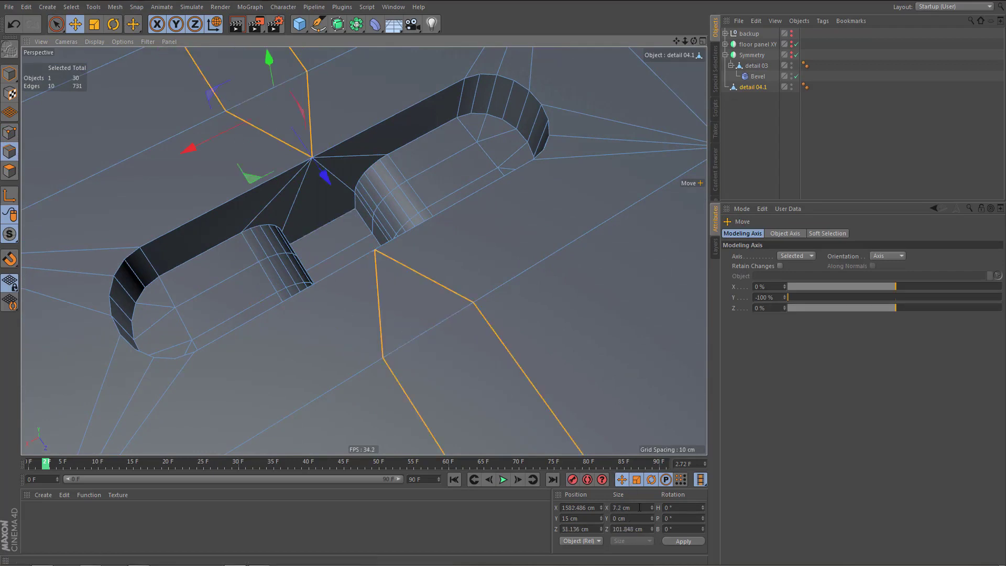
pyautogui.moveTo(639, 507); pyautogui.dragTo(614, 507)
pyautogui.write('0')
pyautogui.press('Return')
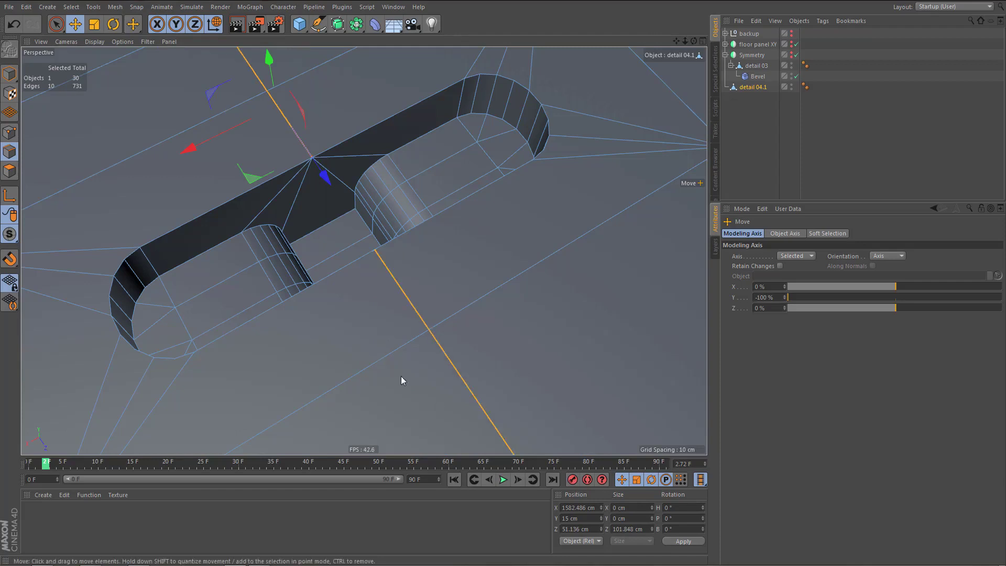
# - Clear the edge selection and optimize the whole mesh to merge the overlapping points
pyautogui.hotkey('ctrl', 'shift', 'a')
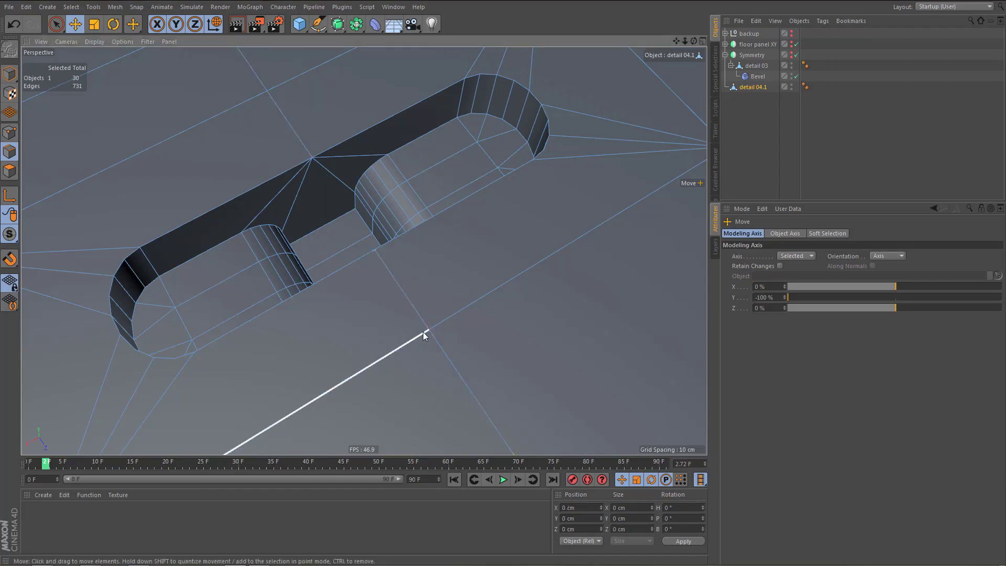
pyautogui.press('u')
pyautogui.press('o')
pyautogui.keyDown('alt'); pyautogui.moveTo(348, 213); pyautogui.dragTo(176, 285, button='right'); pyautogui.keyUp('alt')
pyautogui.press('Return')
pyautogui.press('Return')
pyautogui.keyDown('alt'); pyautogui.moveTo(176, 286); pyautogui.dragTo(188, 283); pyautogui.keyUp('alt')
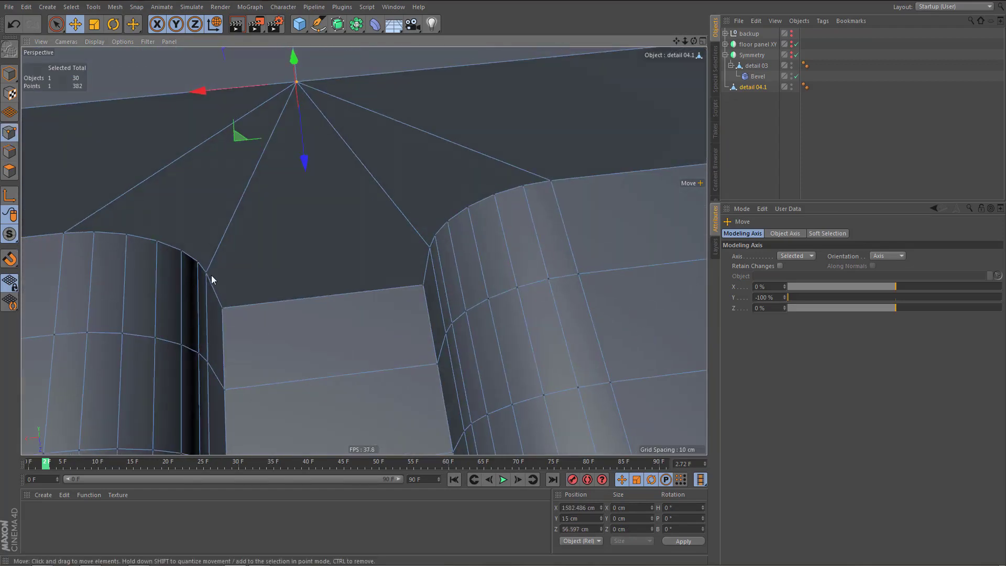
# - Connect the two facing arc points across the central recess with a new edge on each slot wall
pyautogui.click(209, 273)
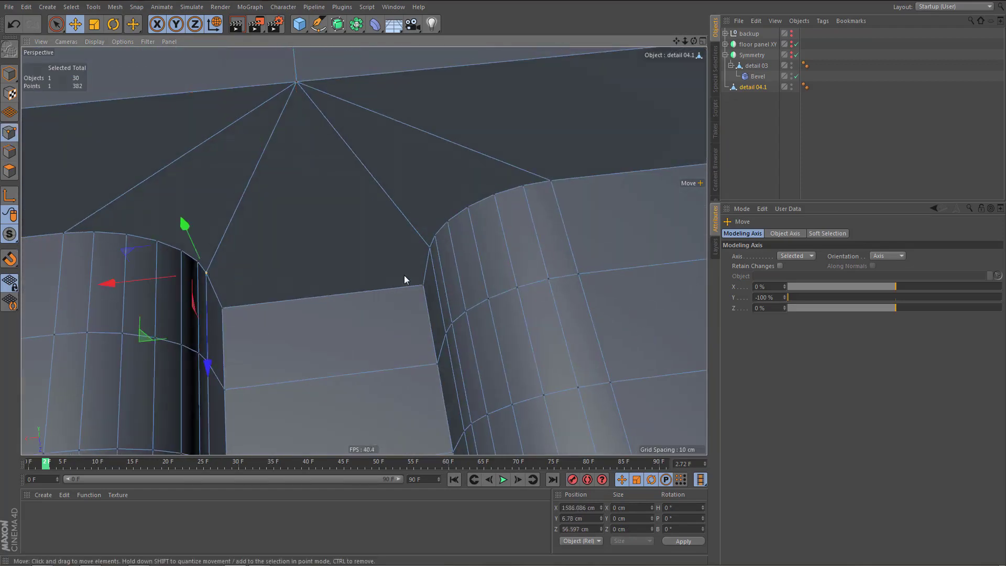
pyautogui.keyDown('shift'); pyautogui.click(425, 252); pyautogui.keyUp('shift')
pyautogui.keyDown('alt'); pyautogui.moveTo(254, 353); pyautogui.dragTo(349, 217); pyautogui.keyUp('alt')
pyautogui.click(327, 183)
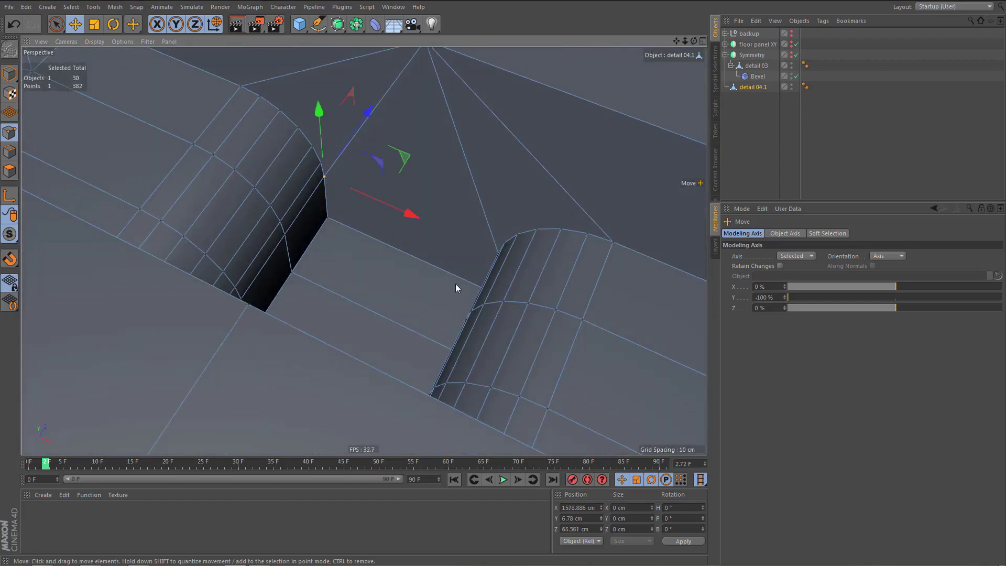
pyautogui.keyDown('alt'); pyautogui.moveTo(455, 284); pyautogui.dragTo(495, 254); pyautogui.keyUp('alt')
pyautogui.keyDown('shift'); pyautogui.click(499, 251); pyautogui.keyUp('shift')
pyautogui.press('m')
pyautogui.press('m')
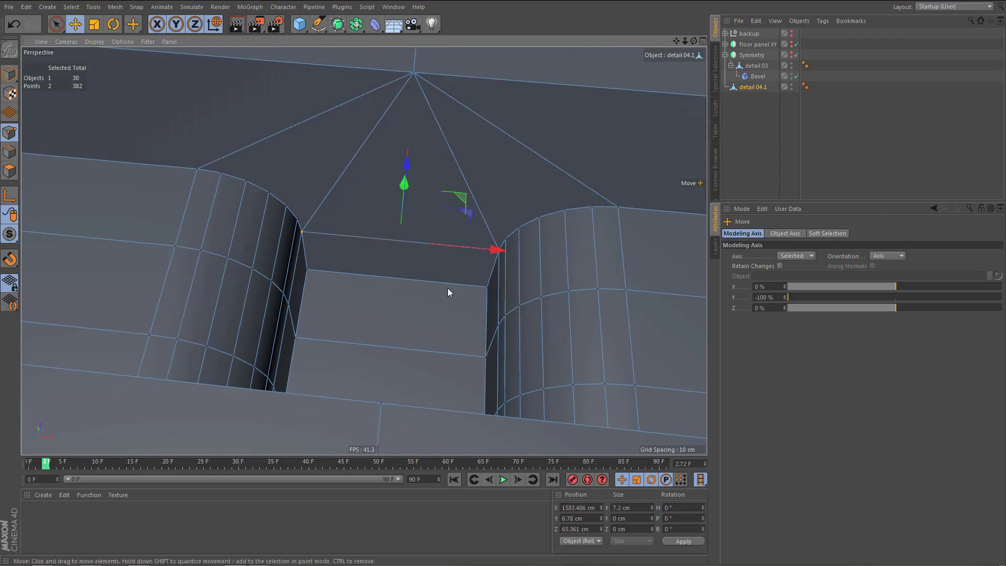
pyautogui.press('Return')
# - Select the six edges spanning the recess floor and walls and connect them with a cut through their midpoints
pyautogui.press('e')
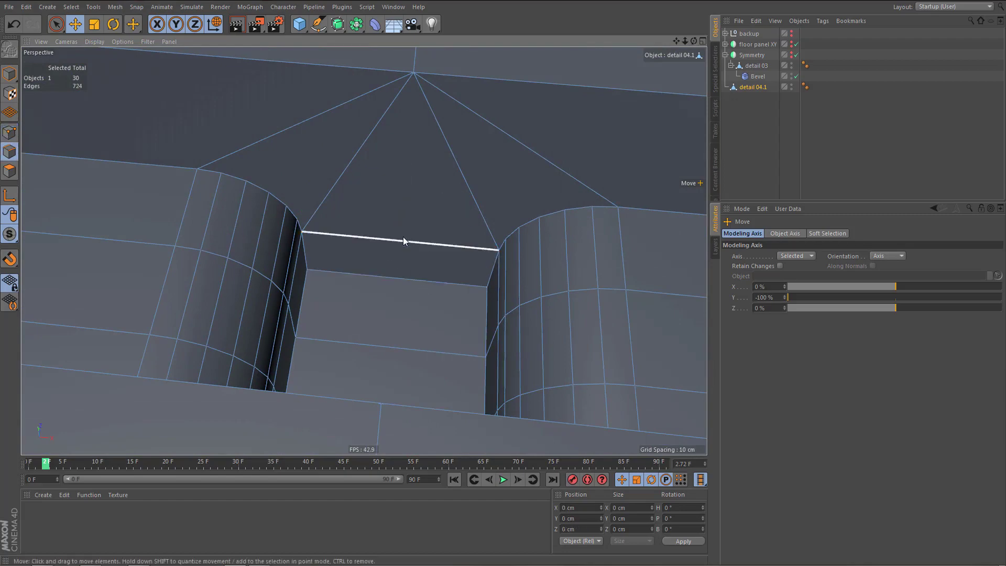
pyautogui.press('space')
pyautogui.moveTo(402, 240)
pyautogui.mouseDown()
pyautogui.moveTo(379, 354)
pyautogui.moveTo(197, 334)
pyautogui.mouseUp()
pyautogui.keyDown('shift'); pyautogui.moveTo(283, 238); pyautogui.dragTo(338, 313); pyautogui.keyUp('shift')
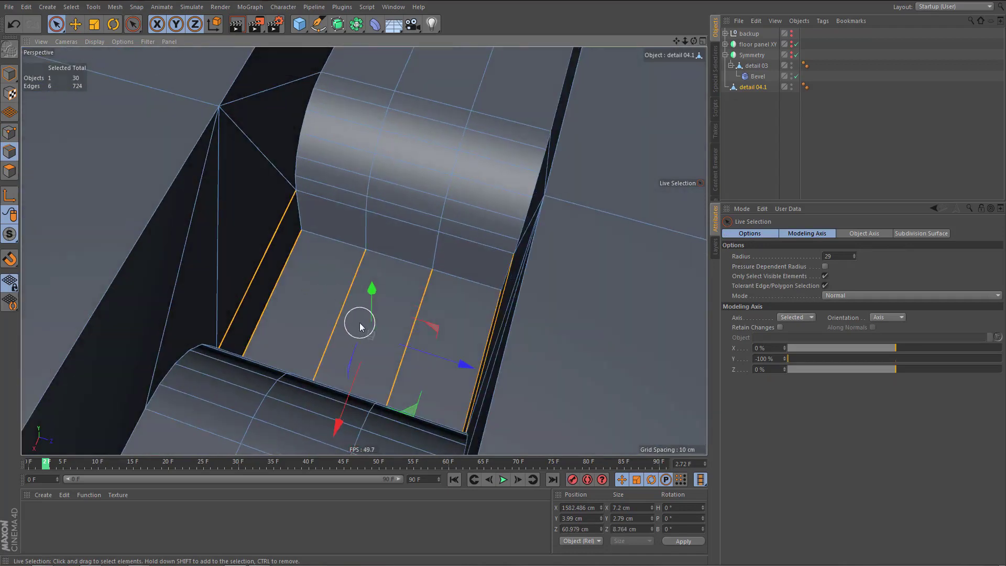
pyautogui.press('Return')
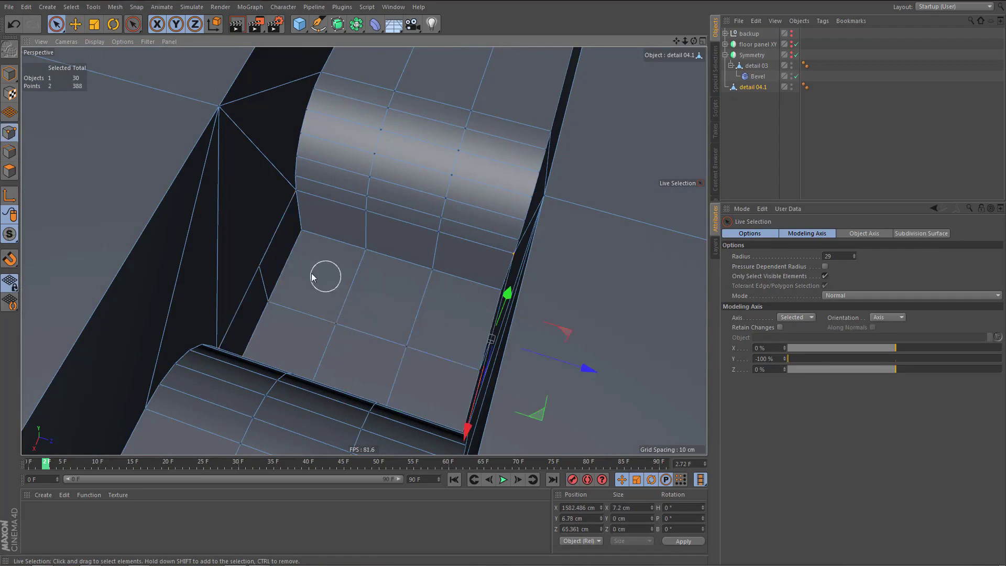
# - Select the midpoints of the new edges on both slot walls and lower them along Y towards the recess floor
pyautogui.click(258, 268)
pyautogui.keyDown('alt'); pyautogui.moveTo(348, 296); pyautogui.dragTo(490, 231); pyautogui.keyUp('alt')
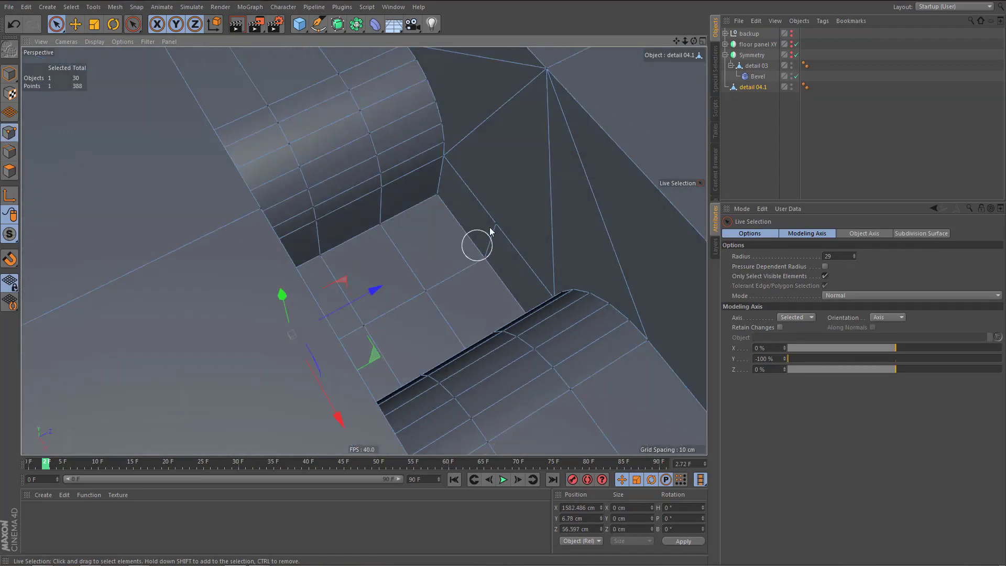
pyautogui.keyDown('shift'); pyautogui.click(498, 222); pyautogui.keyUp('shift')
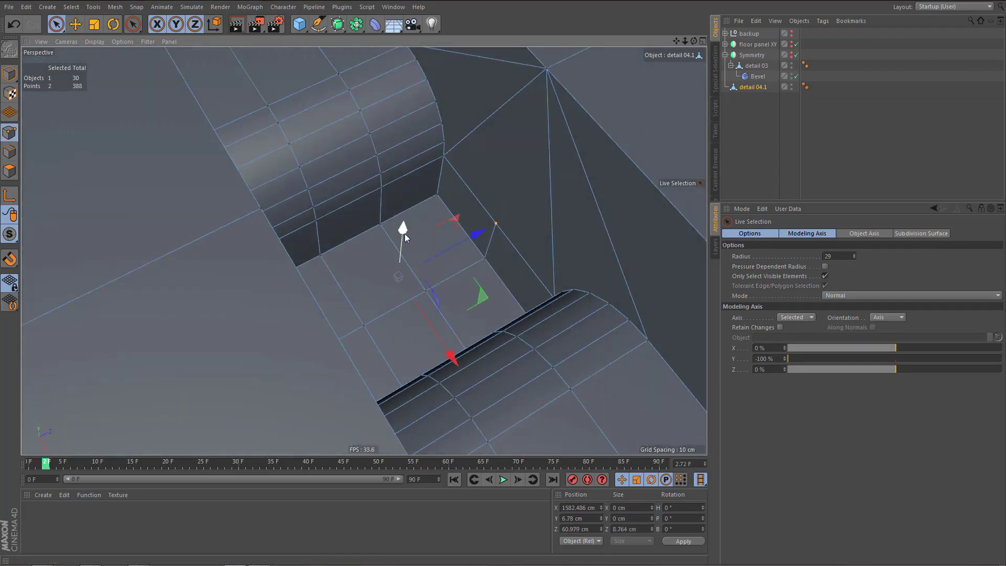
pyautogui.moveTo(404, 232); pyautogui.dragTo(405, 259)
pyautogui.press('Return')
# - Select the four fan-shaped n-gons beside the recess on both slot walls and apply Remove N-gons
pyautogui.press('Return')
pyautogui.press('e')
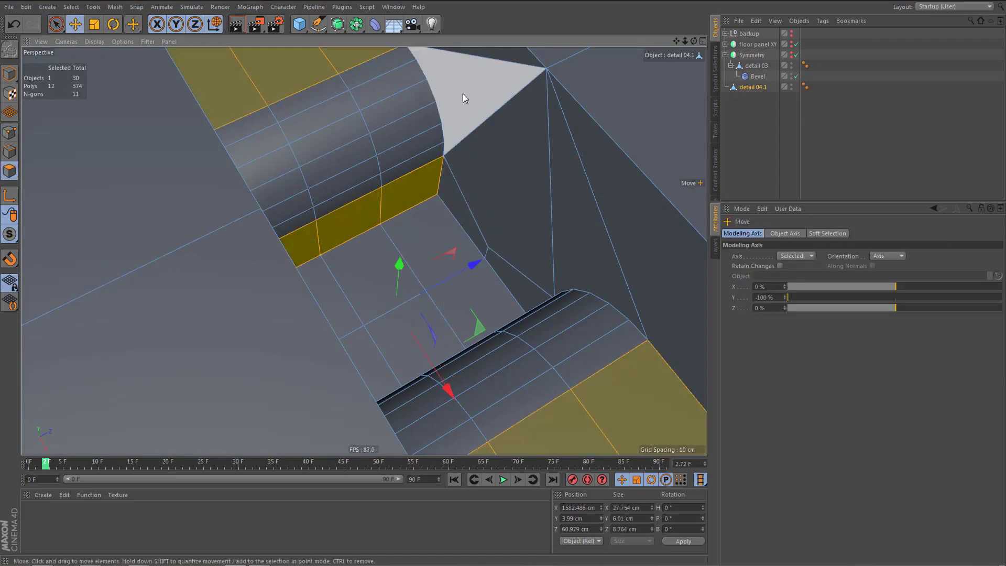
pyautogui.click(464, 94)
pyautogui.keyDown('shift'); pyautogui.click(569, 256); pyautogui.keyUp('shift')
pyautogui.keyDown('alt'); pyautogui.moveTo(336, 278); pyautogui.dragTo(247, 270); pyautogui.keyUp('alt')
pyautogui.keyDown('shift'); pyautogui.click(181, 192); pyautogui.keyUp('shift')
pyautogui.keyDown('shift'); pyautogui.click(274, 98); pyautogui.keyUp('shift')
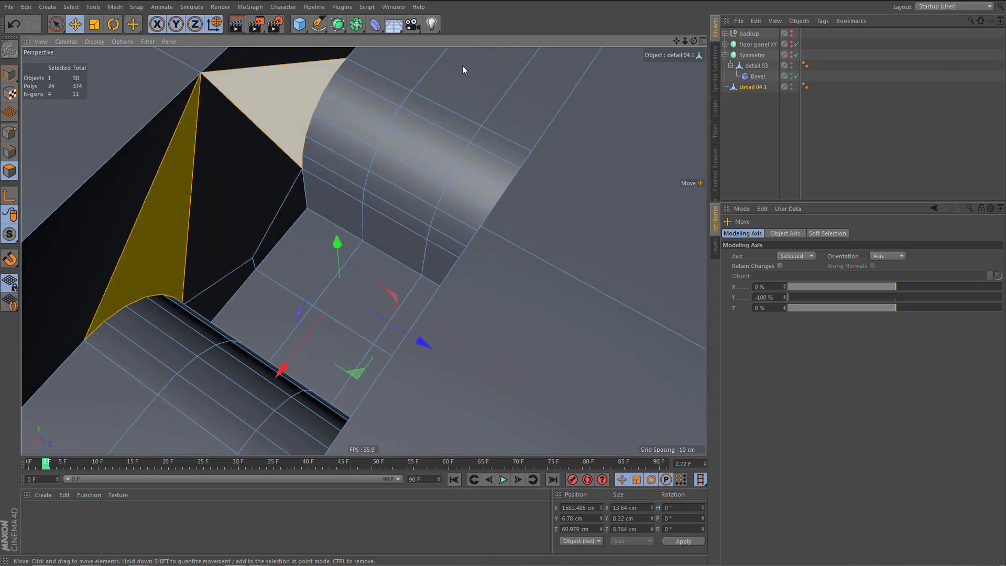
pyautogui.rightClick(492, 56)
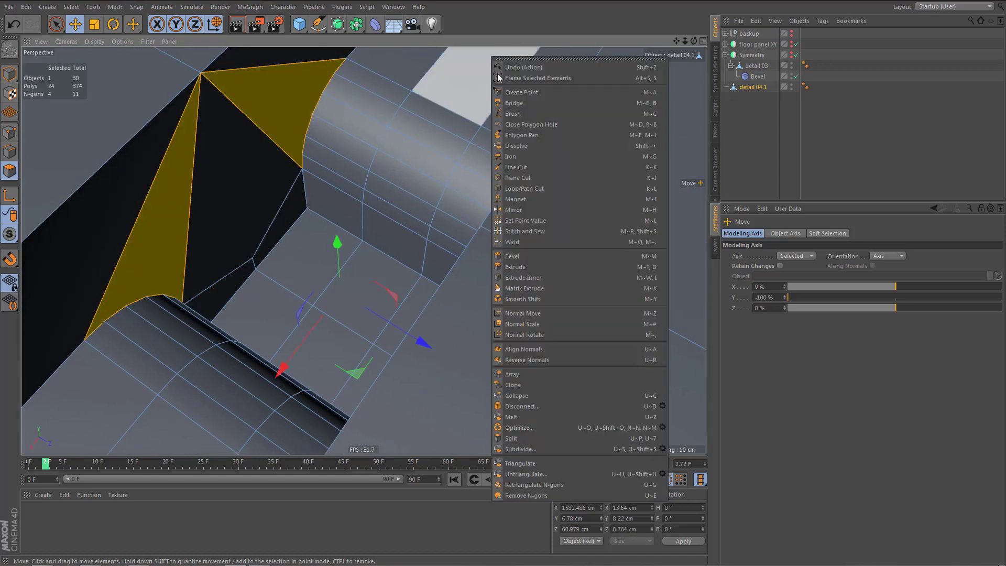
pyautogui.click(524, 493)
# - Delete the surplus fan edges above both recess arcs on the first slot wall with the Polygon Pen
pyautogui.keyDown('alt'); pyautogui.moveTo(392, 345); pyautogui.dragTo(317, 209); pyautogui.keyUp('alt')
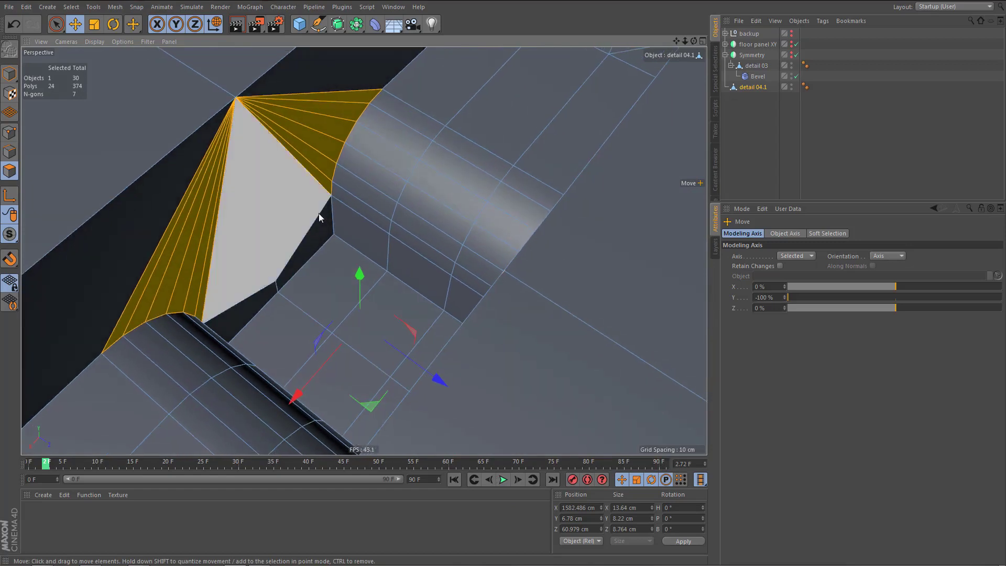
pyautogui.press('Return')
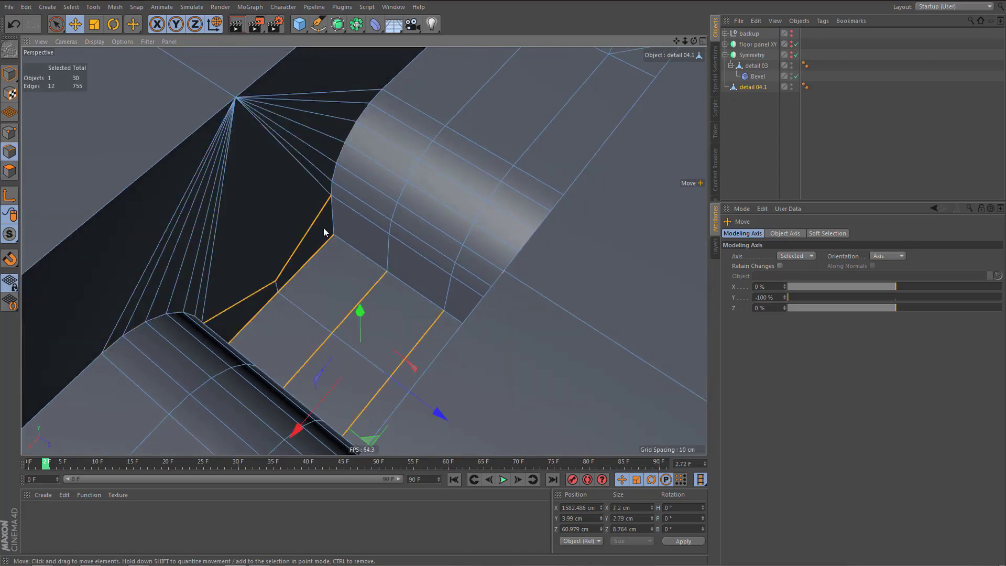
pyautogui.press('m')
pyautogui.press('e')
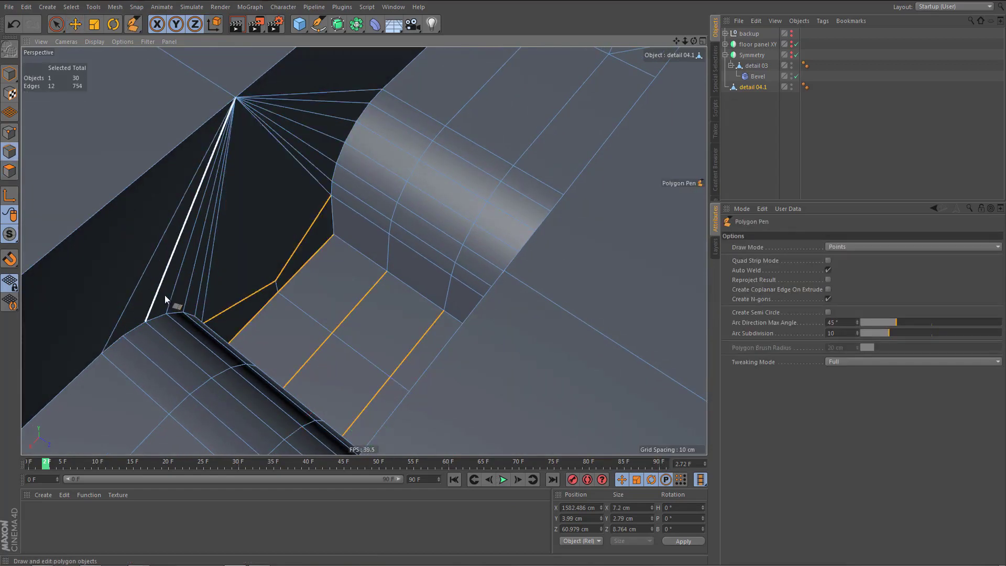
pyautogui.keyDown('ctrl'); pyautogui.click(172, 296); pyautogui.keyUp('ctrl')
pyautogui.keyDown('ctrl'); pyautogui.click(198, 304); pyautogui.keyUp('ctrl')
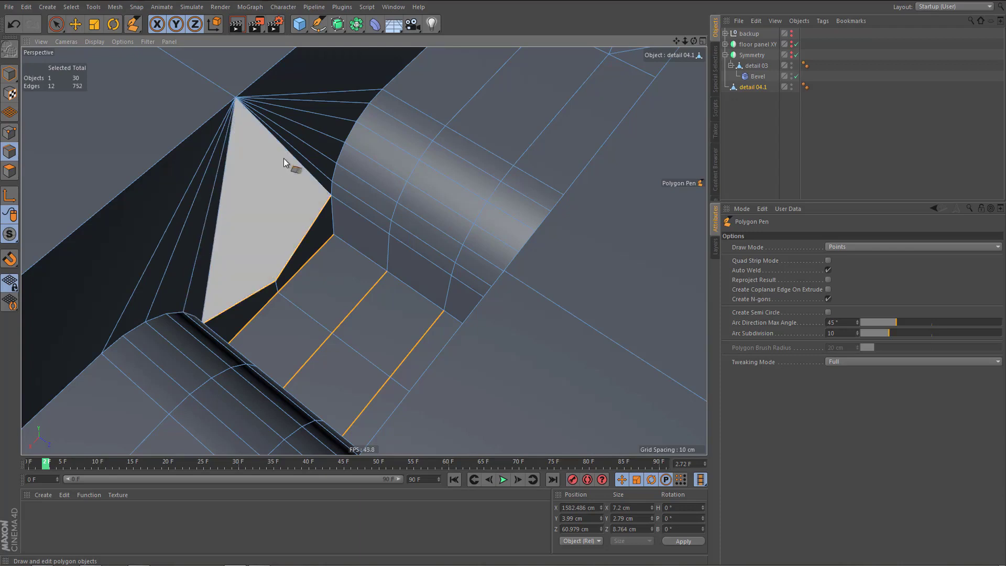
pyautogui.keyDown('ctrl'); pyautogui.click(325, 135); pyautogui.keyUp('ctrl')
pyautogui.keyDown('ctrl'); pyautogui.click(339, 103); pyautogui.keyUp('ctrl')
# - Thin out the fan edges above both recess arcs on the opposite slot wall with the Polygon Pen
pyautogui.moveTo(351, 157)
pyautogui.keyDown('alt'); pyautogui.mouseDown()
pyautogui.moveTo(432, 159)
pyautogui.moveTo(496, 124)
pyautogui.mouseUp(); pyautogui.keyUp('alt')
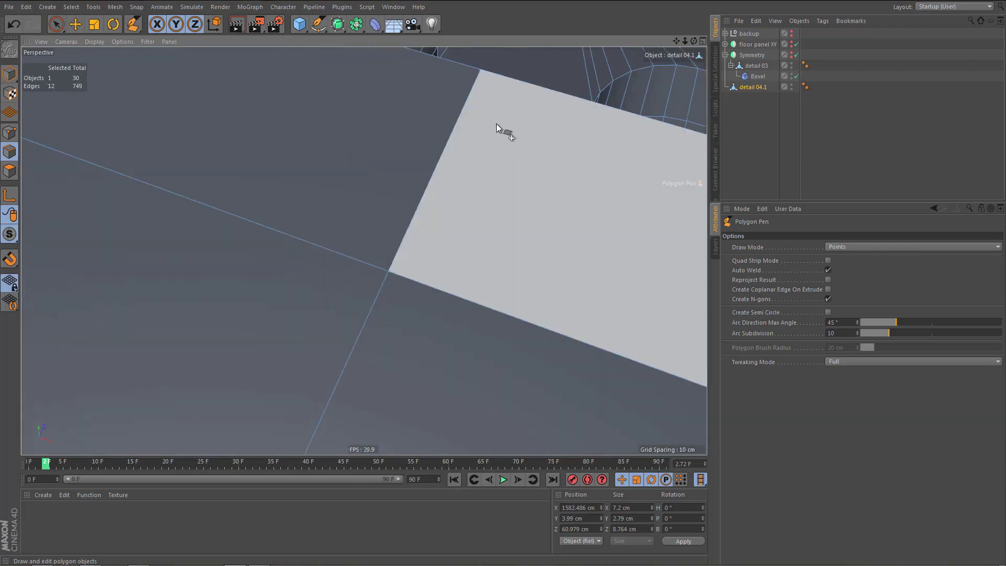
pyautogui.keyDown('alt'); pyautogui.moveTo(364, 252); pyautogui.dragTo(406, 302); pyautogui.keyUp('alt')
pyautogui.moveTo(369, 155); pyautogui.dragTo(403, 182)
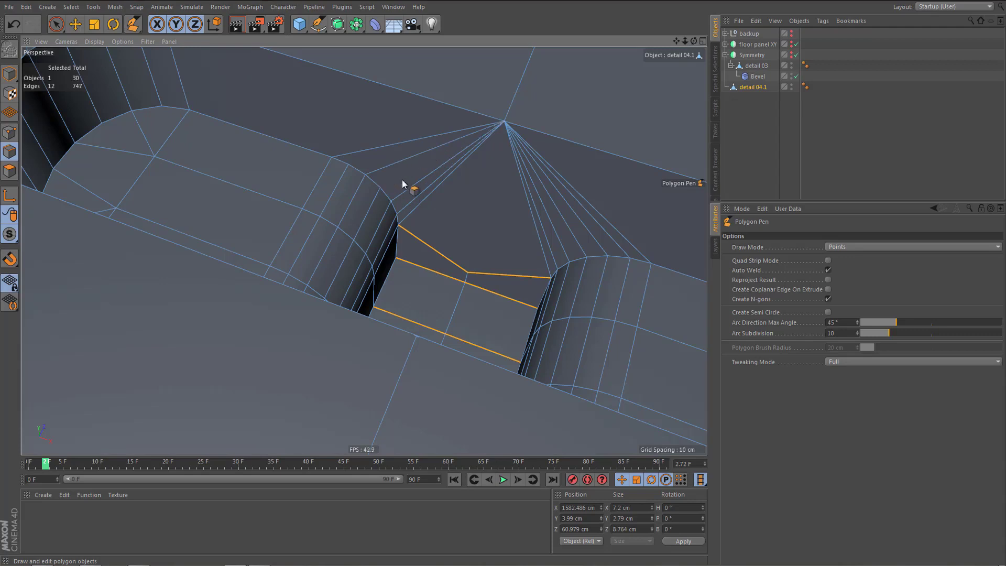
pyautogui.keyDown('ctrl'); pyautogui.click(411, 202); pyautogui.keyUp('ctrl')
pyautogui.keyDown('ctrl'); pyautogui.click(545, 231); pyautogui.keyUp('ctrl')
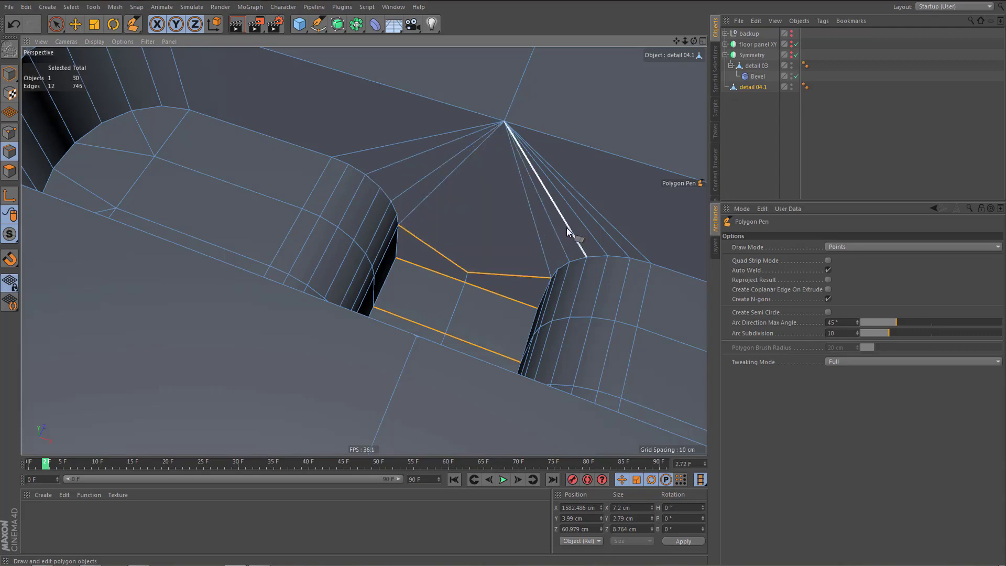
pyautogui.keyDown('ctrl'); pyautogui.click(568, 229); pyautogui.keyUp('ctrl')
pyautogui.keyDown('ctrl'); pyautogui.keyDown('shift'); pyautogui.click(603, 231); pyautogui.keyUp('shift'); pyautogui.keyUp('ctrl')
# - Render the view to check the shading of the slot and its central recess
pyautogui.scroll(-5, 399, 308)
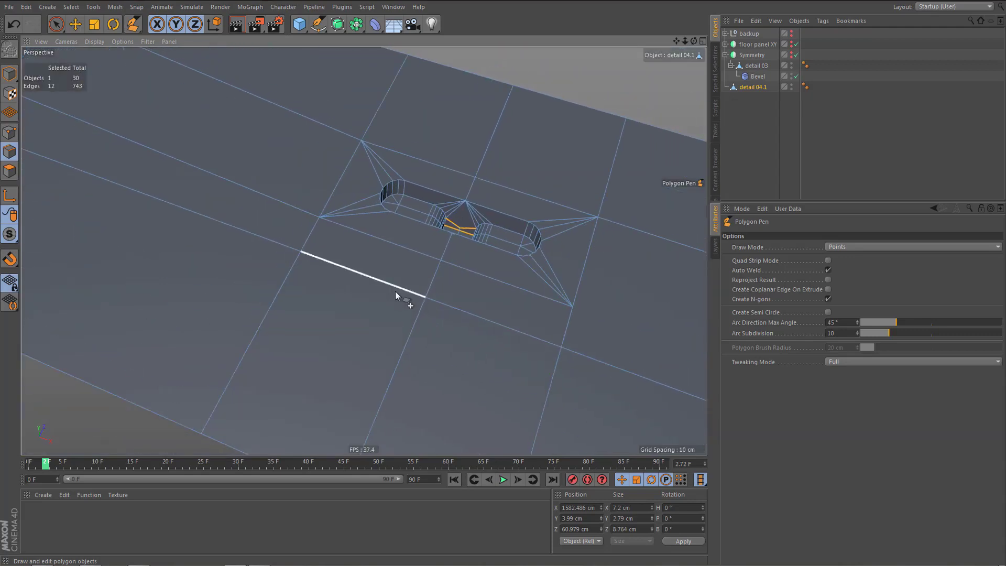
pyautogui.scroll(-4, 388, 289)
pyautogui.hotkey('ctrl', 'r')
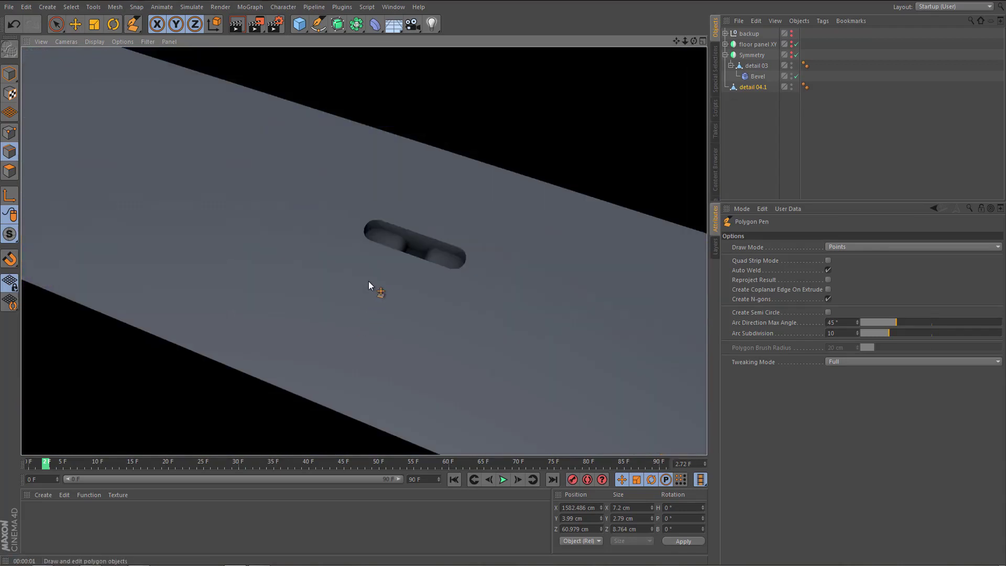
pyautogui.keyDown('alt'); pyautogui.moveTo(360, 284); pyautogui.dragTo(315, 343, button='right'); pyautogui.keyUp('alt')
pyautogui.keyDown('alt'); pyautogui.moveTo(354, 302); pyautogui.dragTo(390, 309, button='middle'); pyautogui.keyUp('alt')
# - Select the panel section containing the finished slot as polygons and split it into a separate object
pyautogui.press('Tab')
pyautogui.press('q')
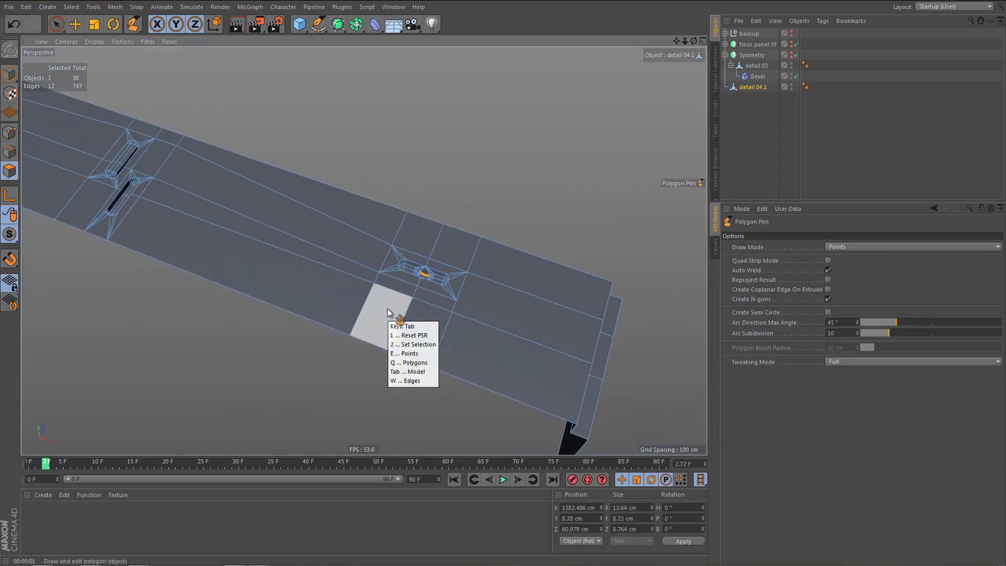
pyautogui.press('0')
pyautogui.moveTo(314, 168); pyautogui.dragTo(499, 433)
pyautogui.keyDown('alt'); pyautogui.moveTo(440, 365); pyautogui.dragTo(455, 370); pyautogui.keyUp('alt')
pyautogui.press('u')
pyautogui.press('p')
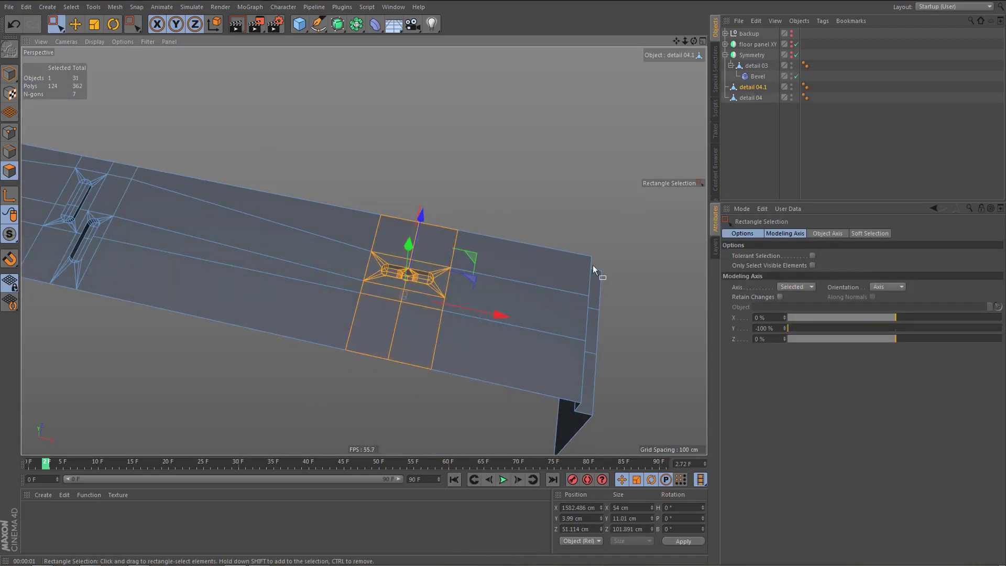
# - Select the split-off detail 04 object and snap its axis to the corner point on the panel's outer edge
pyautogui.click(747, 99)
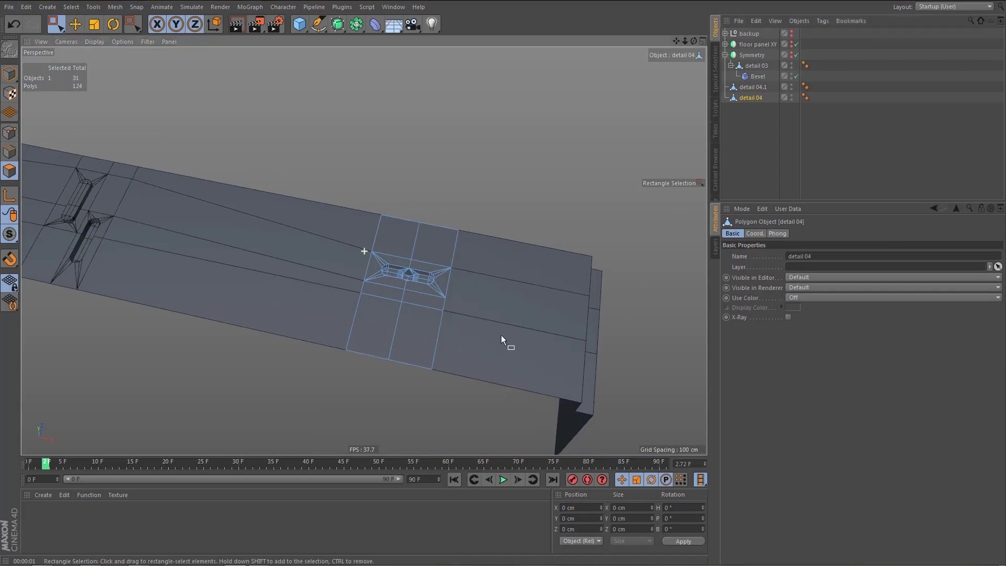
pyautogui.keyDown('alt'); pyautogui.moveTo(501, 335); pyautogui.dragTo(525, 362, button='middle'); pyautogui.keyUp('alt')
pyautogui.press('Return')
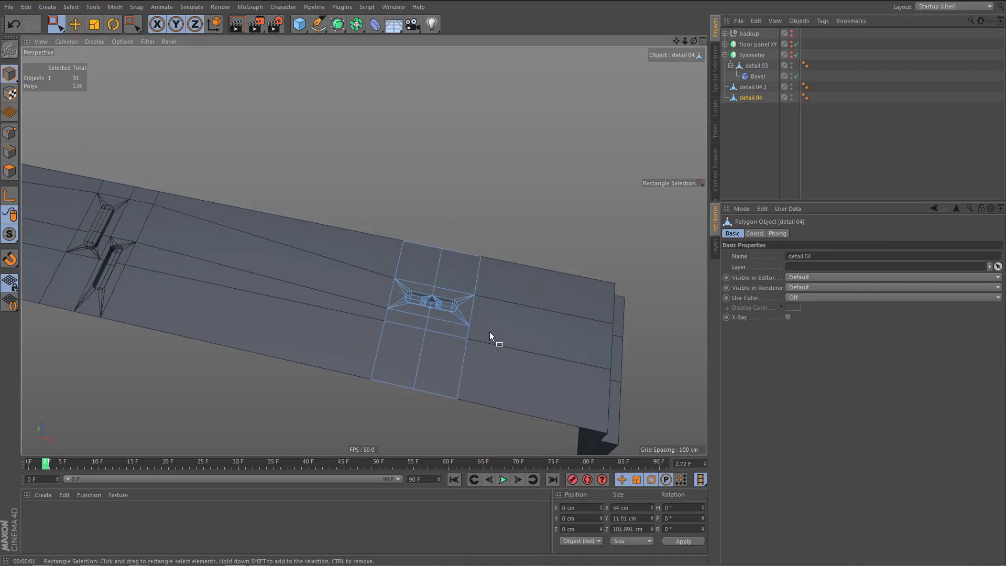
pyautogui.hotkey('shift', 's')
pyautogui.press('l')
pyautogui.scroll(2, 457, 266)
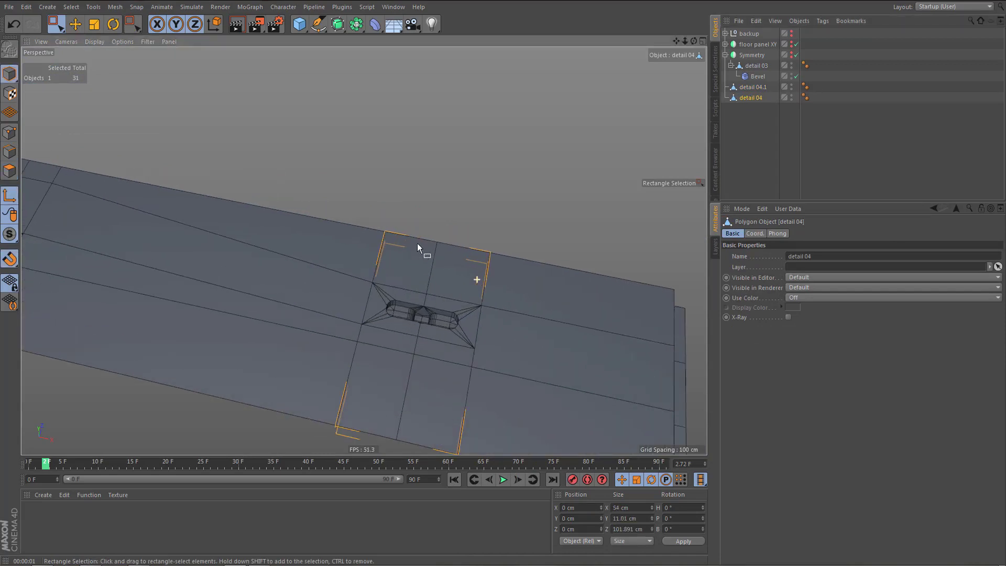
pyautogui.press('e')
pyautogui.scroll(2, 382, 251)
pyautogui.moveTo(444, 195); pyautogui.dragTo(389, 226)
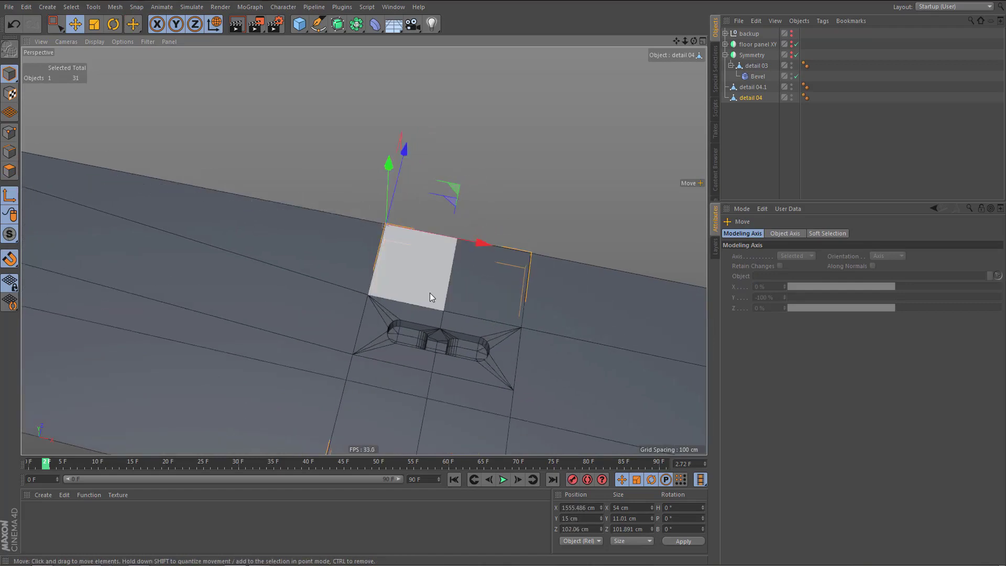
# - In the top view, move the split-off section along X to about 973.6 cm, aligned with the plain slot near the rounded end
pyautogui.keyDown('alt'); pyautogui.moveTo(432, 291); pyautogui.dragTo(479, 307); pyautogui.keyUp('alt')
pyautogui.middleClick(484, 288)
pyautogui.middleClick(503, 172)
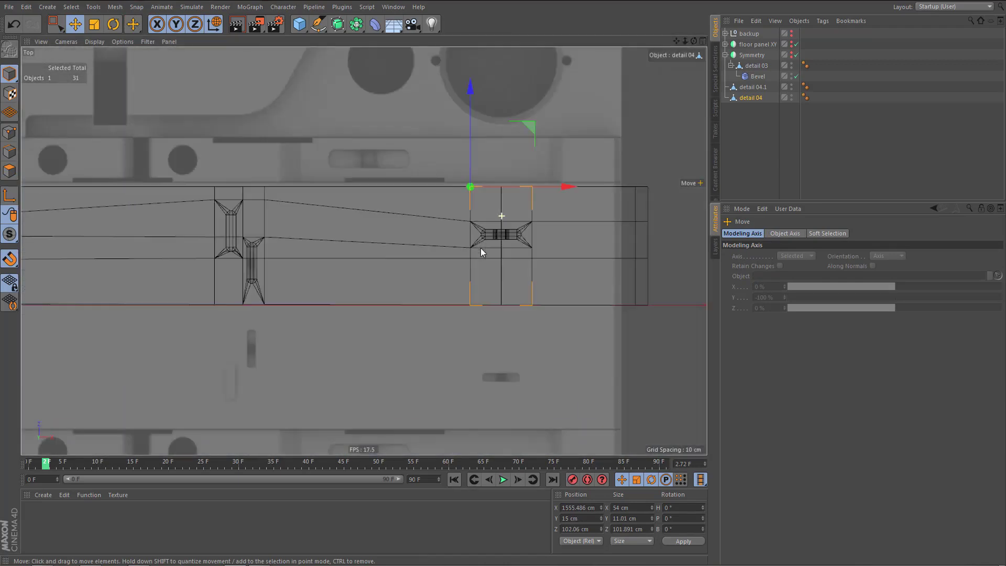
pyautogui.keyDown('alt'); pyautogui.moveTo(480, 248); pyautogui.dragTo(514, 305, button='right'); pyautogui.keyUp('alt')
pyautogui.keyDown('alt'); pyautogui.moveTo(515, 305); pyautogui.dragTo(621, 344, button='middle'); pyautogui.keyUp('alt')
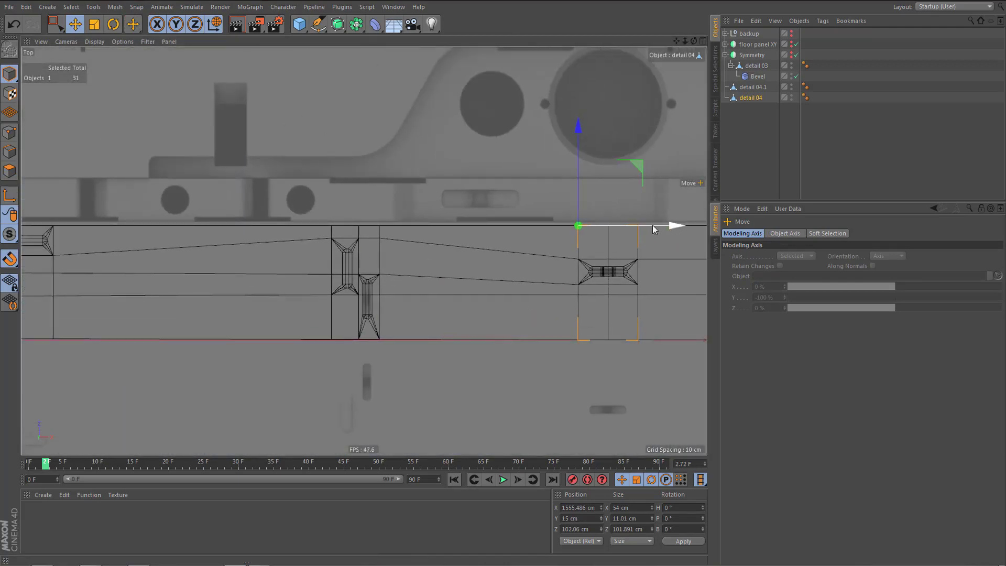
pyautogui.moveTo(654, 230); pyautogui.dragTo(224, 331)
pyautogui.keyDown('alt'); pyautogui.moveTo(225, 331); pyautogui.dragTo(545, 371, button='middle'); pyautogui.keyUp('alt')
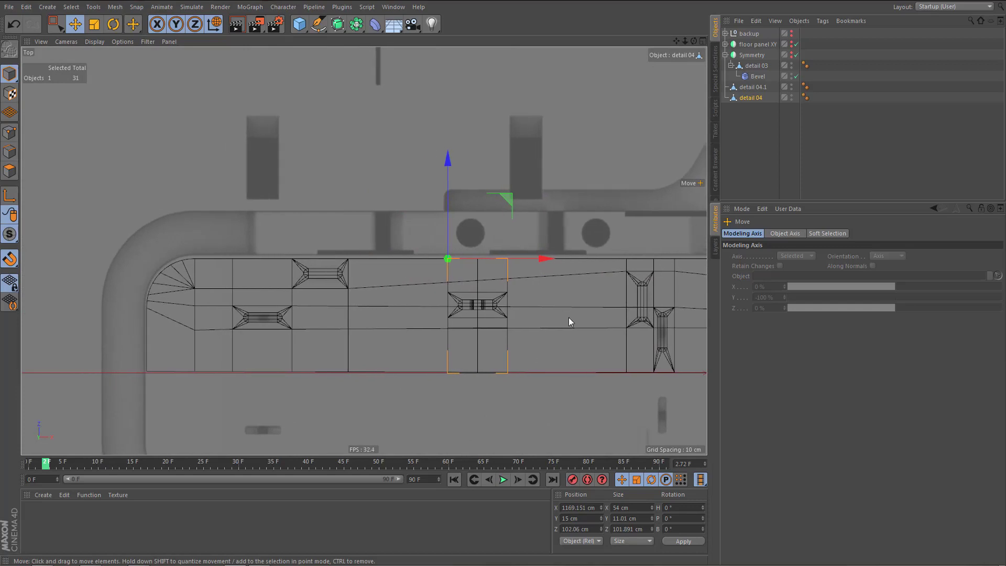
pyautogui.moveTo(547, 257); pyautogui.dragTo(325, 288)
pyautogui.scroll(5, 291, 326)
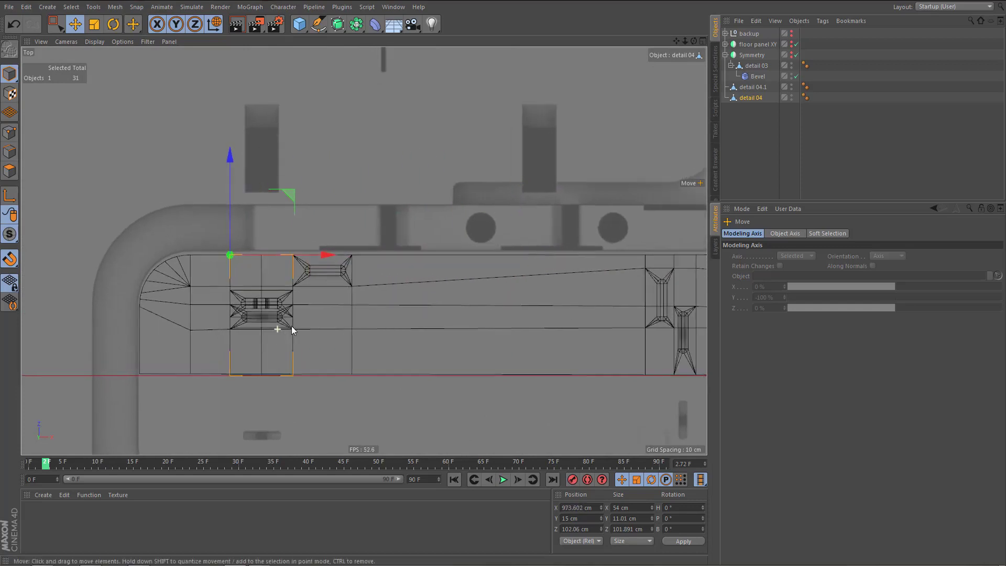
pyautogui.keyDown('alt'); pyautogui.moveTo(324, 325); pyautogui.dragTo(346, 328, button='middle'); pyautogui.keyUp('alt')
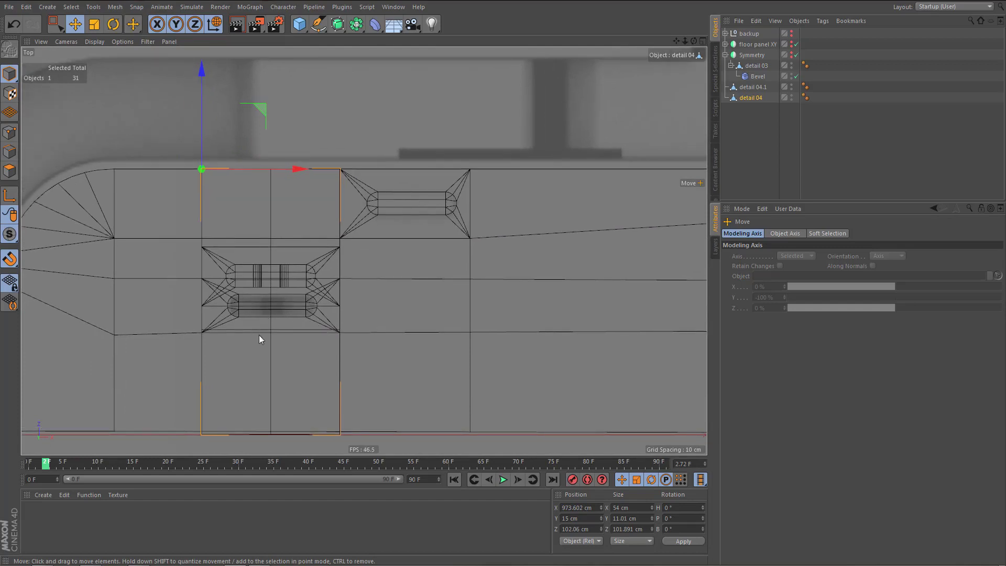
# - Select all points of the split-off section's recessed slot and its corners, and set the modeling axis to Y 0% and Z 100%
pyautogui.keyDown('alt'); pyautogui.moveTo(263, 334); pyautogui.dragTo(285, 342, button='right'); pyautogui.keyUp('alt')
pyautogui.press('Return')
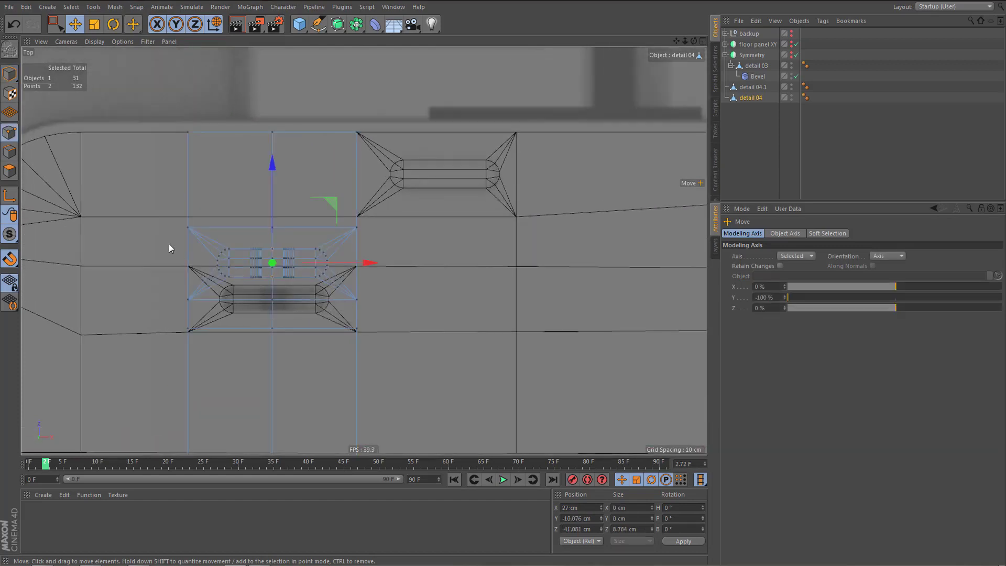
pyautogui.press('0')
pyautogui.moveTo(160, 215); pyautogui.dragTo(387, 322)
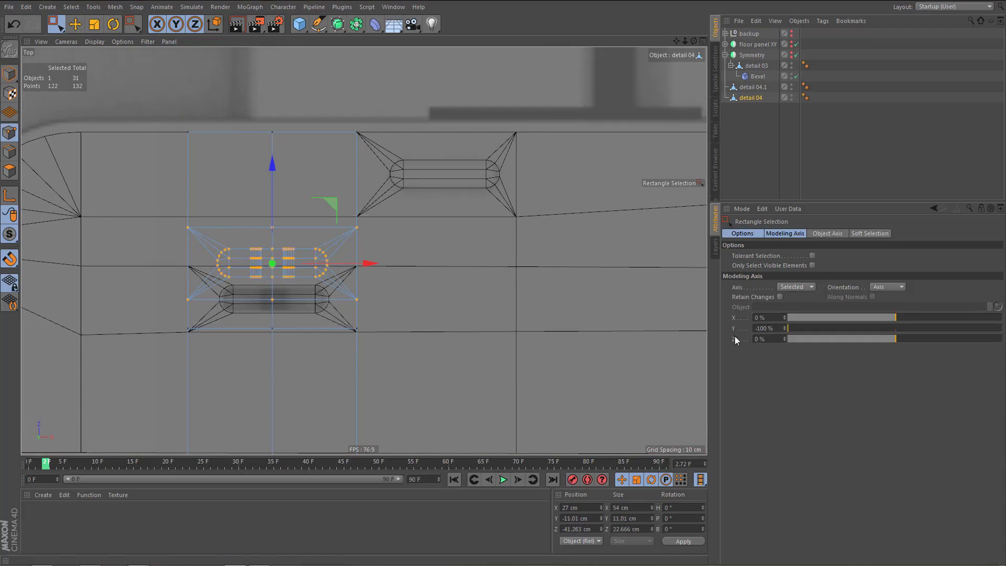
pyautogui.doubleClick(761, 329)
pyautogui.write('0')
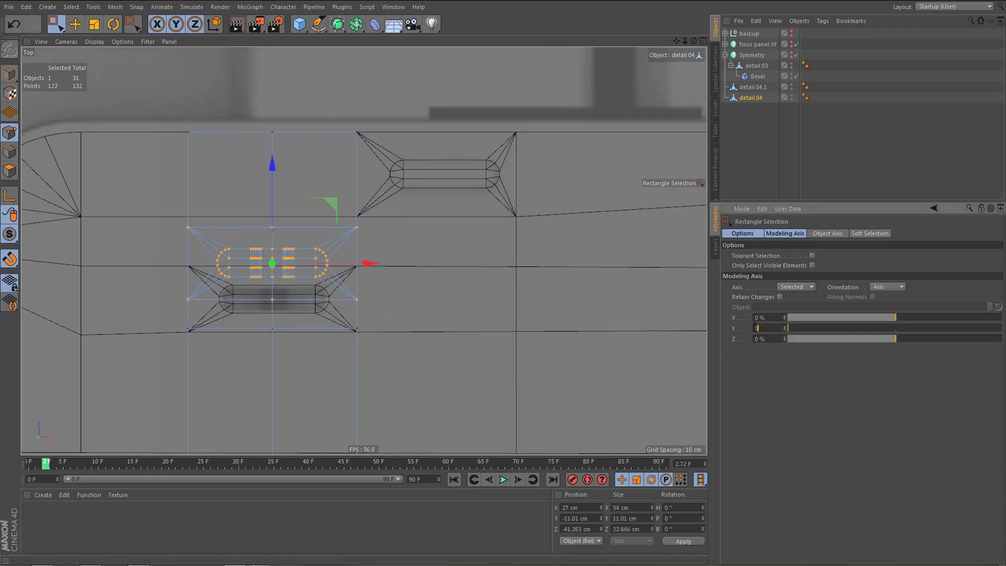
pyautogui.press('Return')
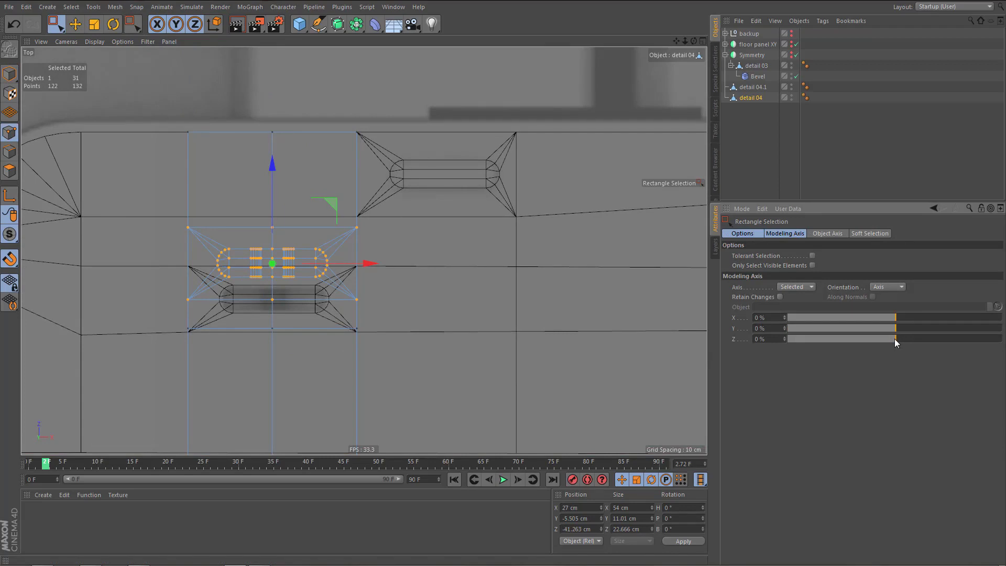
pyautogui.moveTo(895, 339); pyautogui.dragTo(1004, 340)
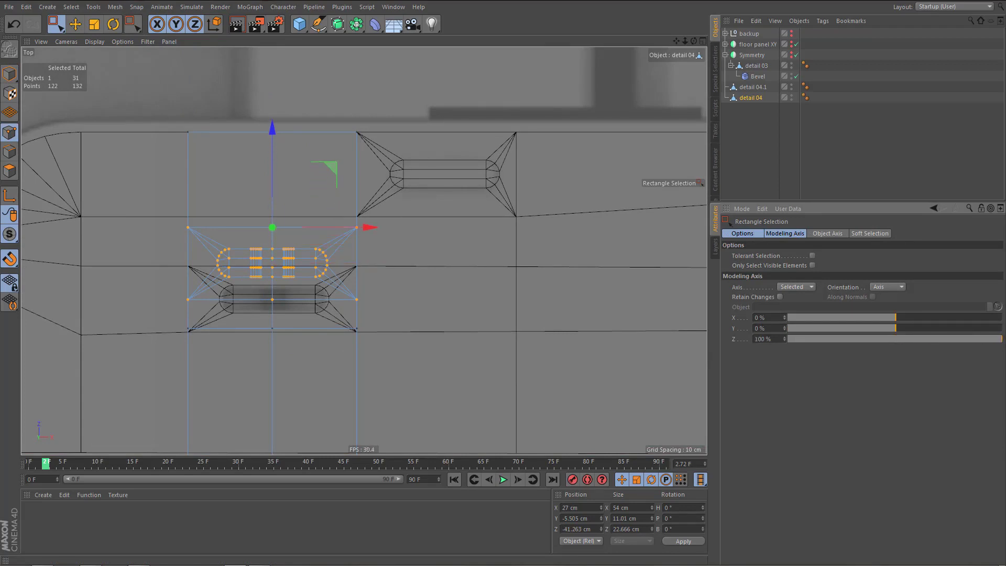
# - Move the selected slot points along Z to about -42.07 cm, snapping their upper corners onto the plain slot's upper edge line
pyautogui.scroll(3, 229, 296)
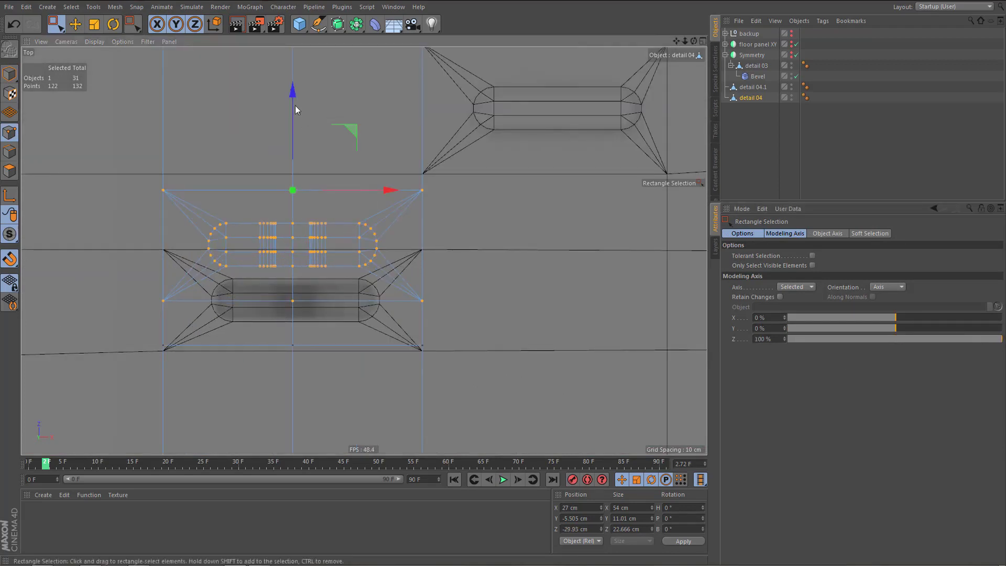
pyautogui.moveTo(292, 100); pyautogui.dragTo(294, 162)
pyautogui.keyDown('alt'); pyautogui.moveTo(318, 339); pyautogui.dragTo(334, 340, button='middle'); pyautogui.keyUp('alt')
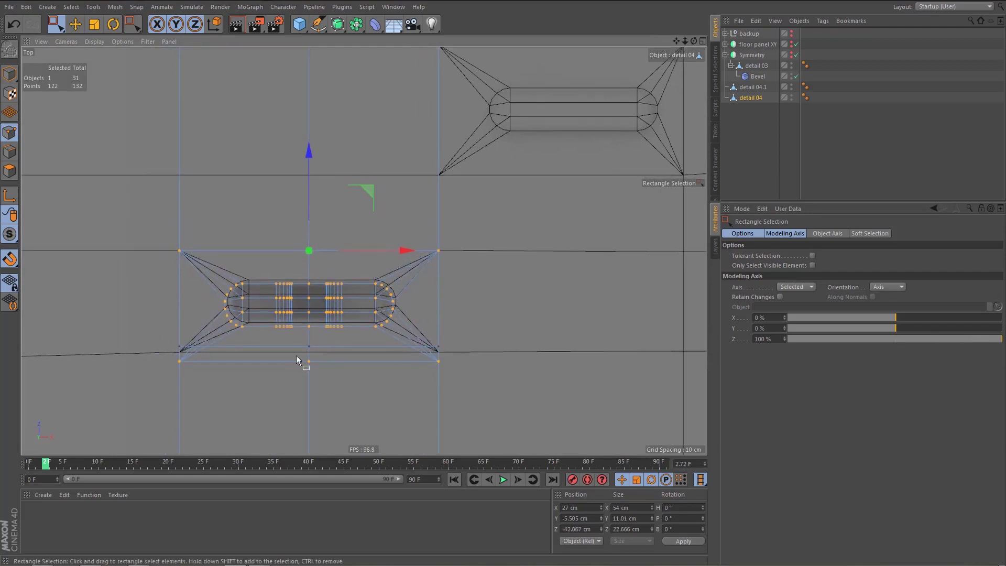
pyautogui.press('e')
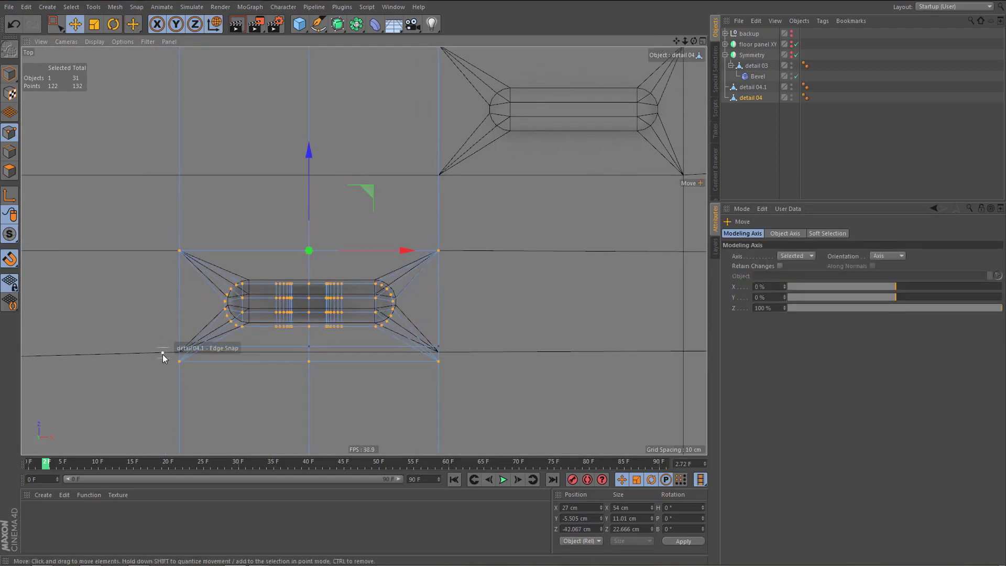
# - Select the points along the slot surround's lower edge and snap them along Z to the plain slot's lower corners, about -62.83 cm
pyautogui.press('0')
pyautogui.moveTo(156, 352); pyautogui.dragTo(478, 408)
pyautogui.moveTo(307, 271); pyautogui.dragTo(307, 262)
pyautogui.scroll(4, 275, 347)
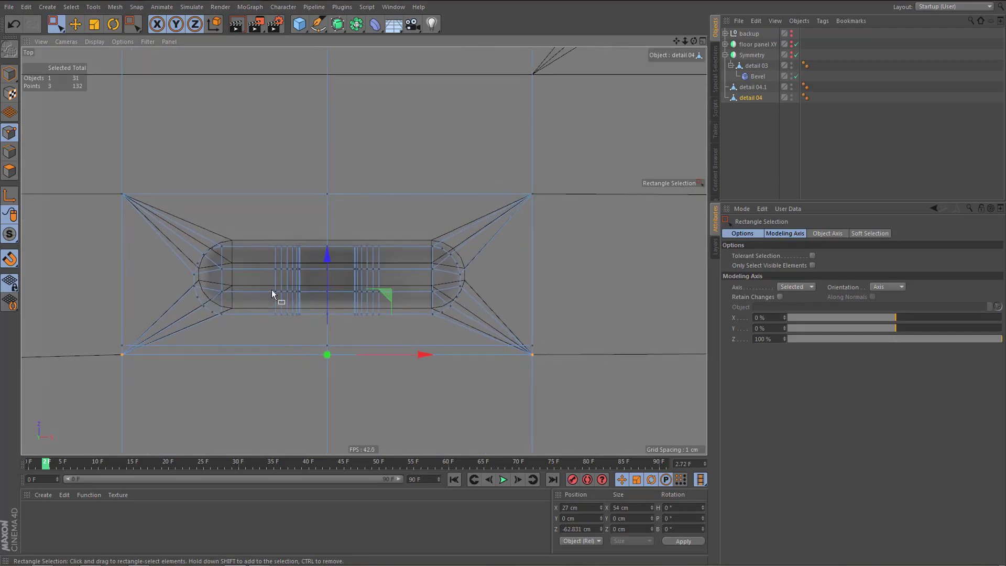
# - Select the recessed slot's inner points and snap them onto the plain slot outline, at about X 27.6 cm and Z -48.07 cm
pyautogui.moveTo(184, 238); pyautogui.dragTo(487, 339)
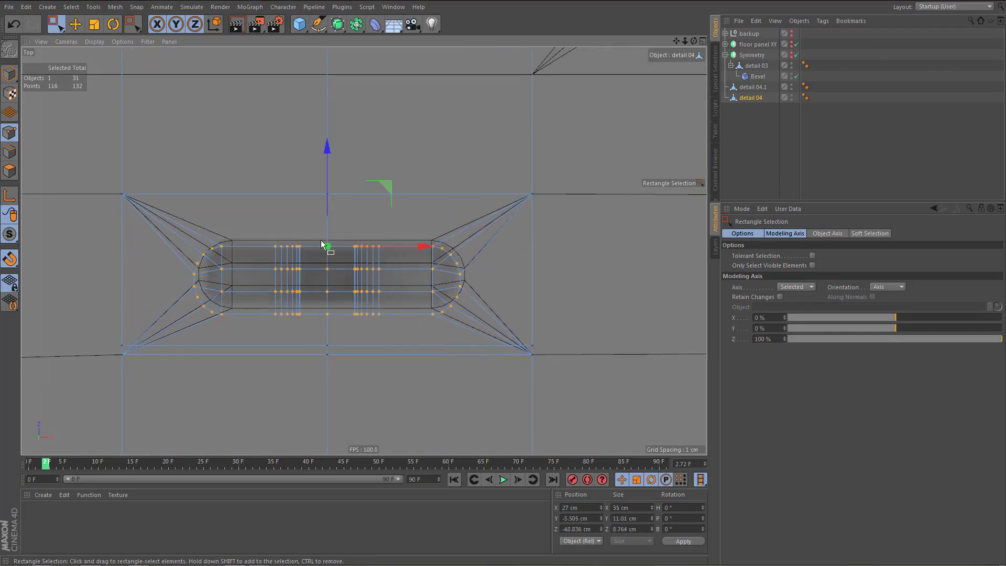
pyautogui.moveTo(328, 156); pyautogui.dragTo(328, 152)
pyautogui.moveTo(424, 244); pyautogui.dragTo(431, 242)
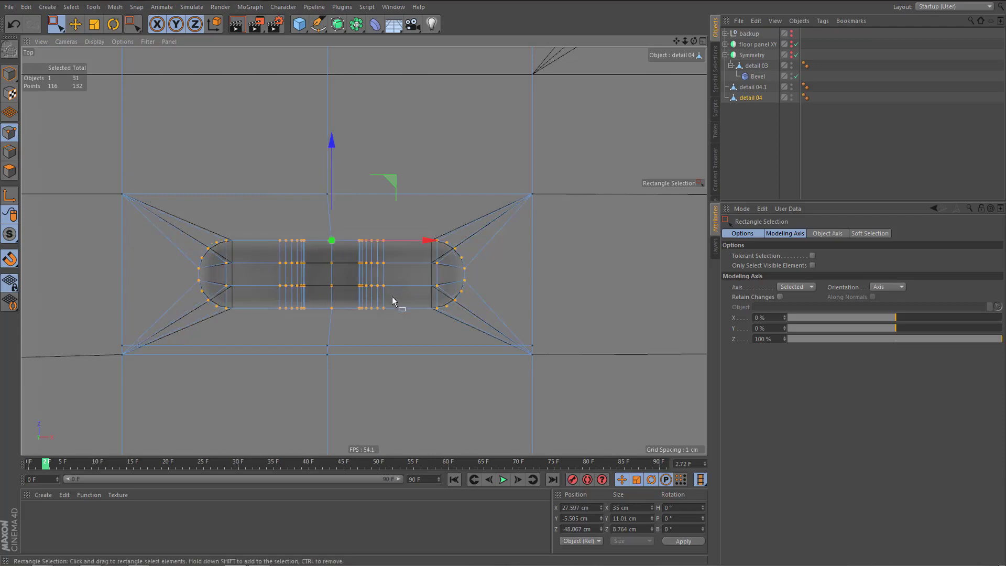
pyautogui.scroll(-5, 386, 301)
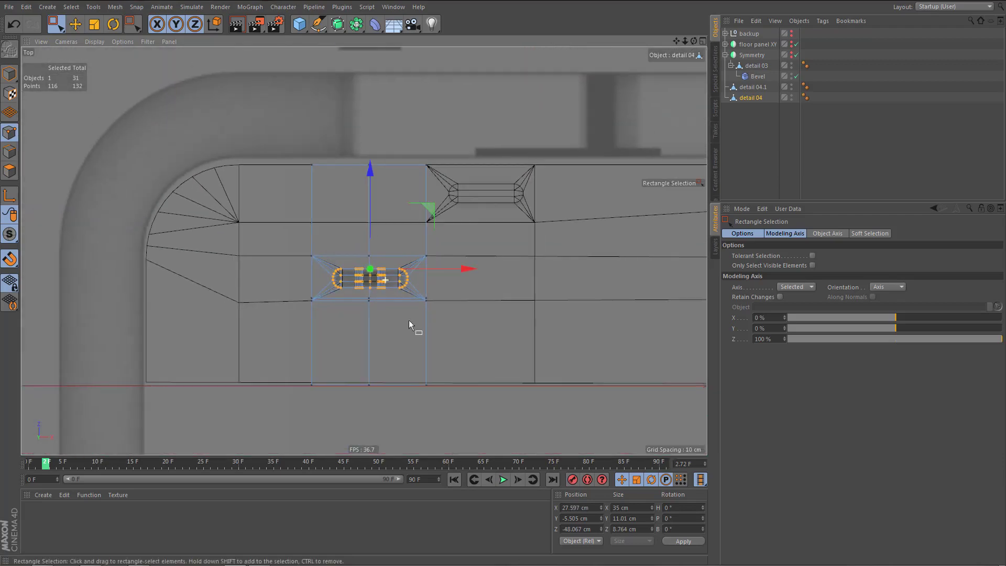
# - Select the polygons of the plain slot section under the copy in detail 04.1 and delete them
pyautogui.click(753, 87)
pyautogui.moveTo(529, 290); pyautogui.dragTo(511, 278, button='middle')
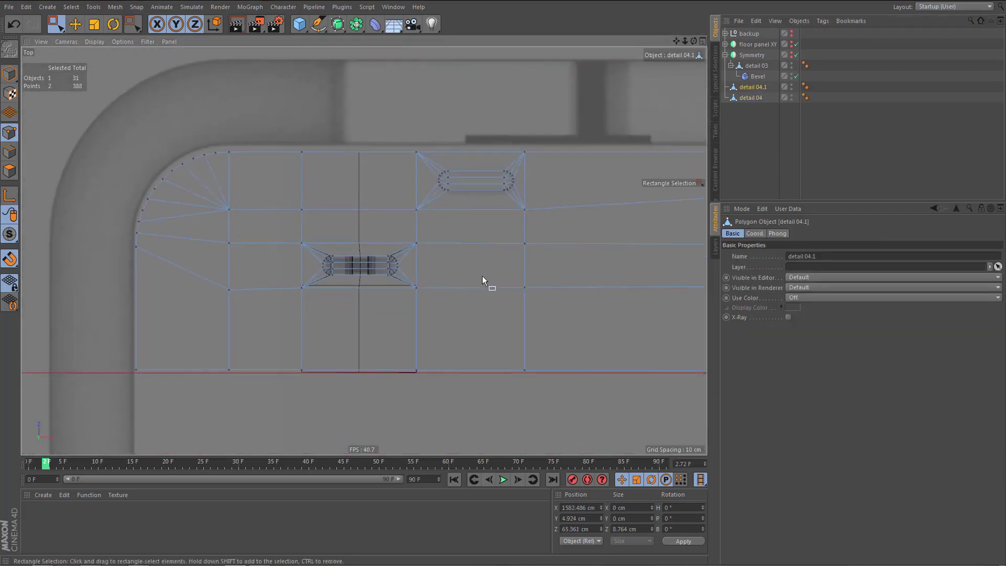
pyautogui.press('Return')
pyautogui.moveTo(273, 132); pyautogui.dragTo(428, 421)
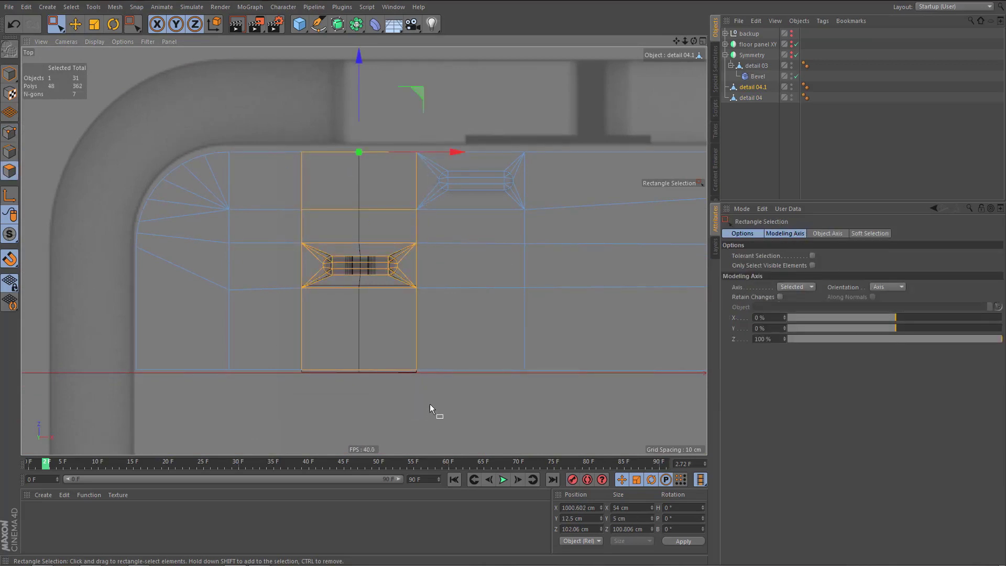
pyautogui.press('Delete')
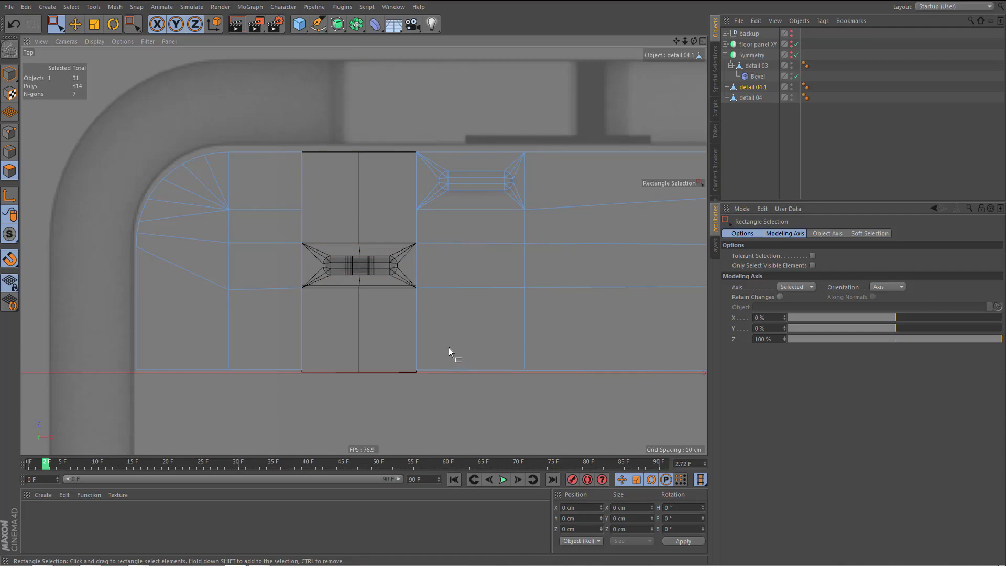
# - Duplicate detail 04 as a spare and merge the original with detail 04.1 using Connect Objects + Delete
pyautogui.click(753, 98)
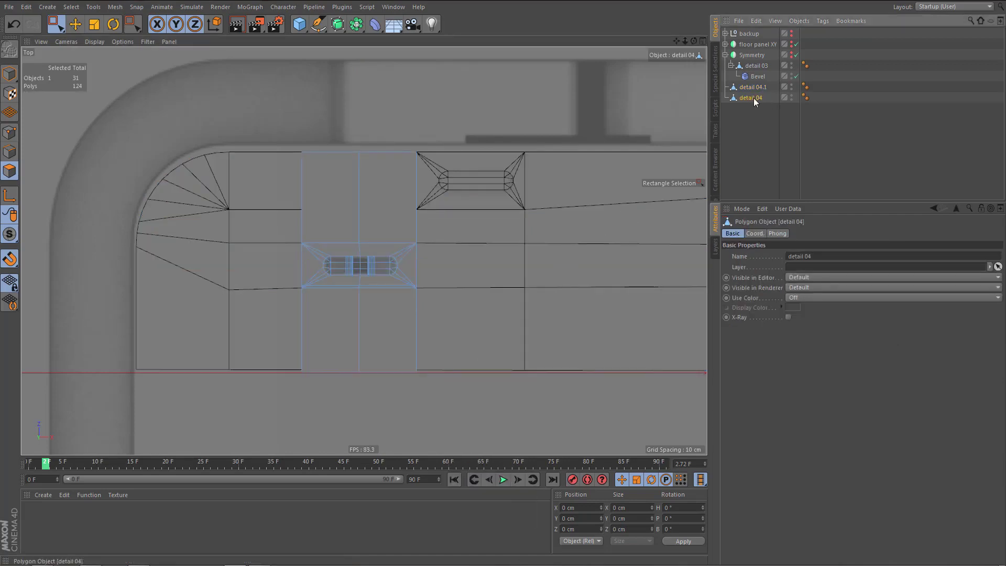
pyautogui.keyDown('ctrl'); pyautogui.moveTo(755, 111); pyautogui.dragTo(763, 111); pyautogui.keyUp('ctrl')
pyautogui.click(757, 96)
pyautogui.keyDown('ctrl'); pyautogui.click(758, 87); pyautogui.keyUp('ctrl')
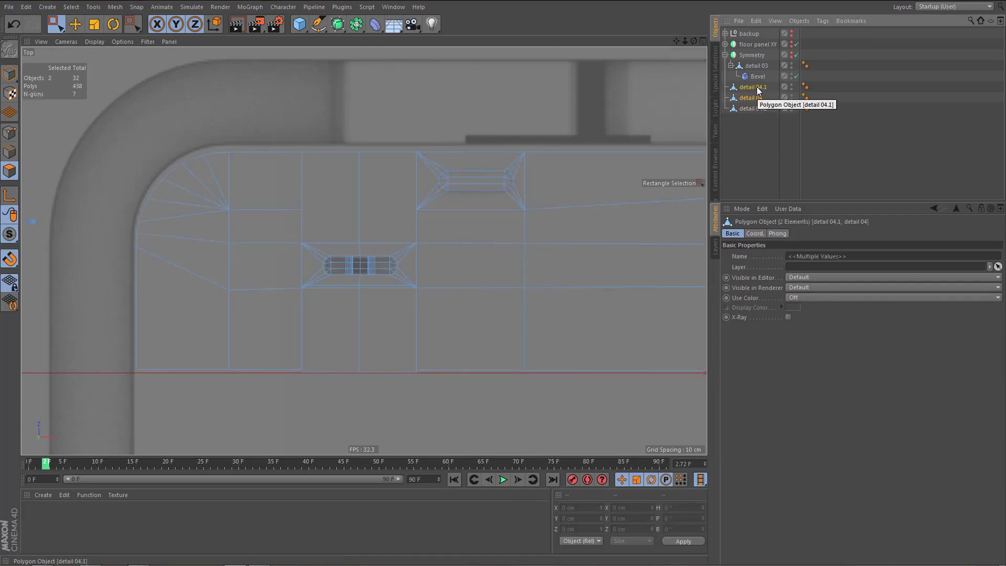
pyautogui.rightClick(758, 90)
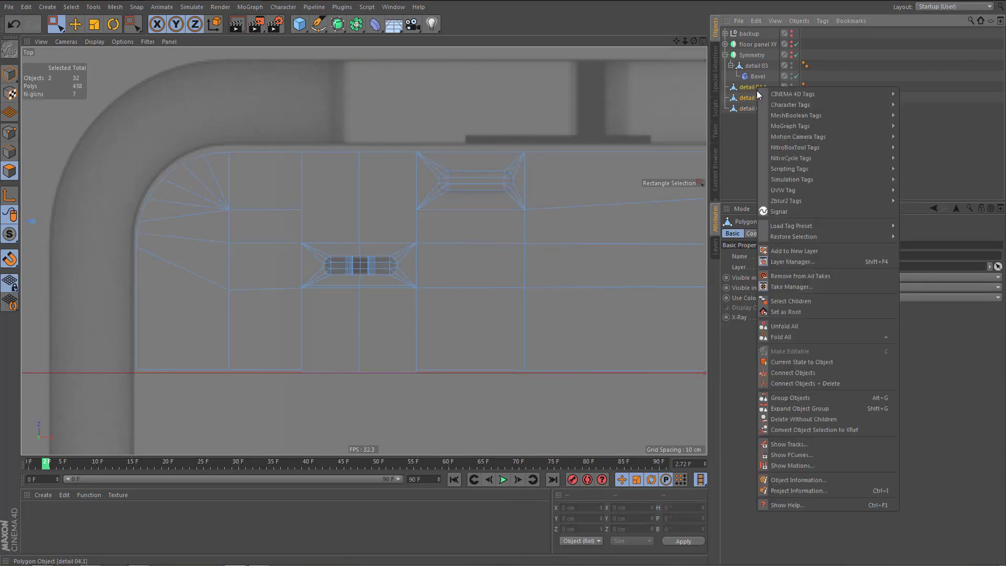
pyautogui.click(816, 383)
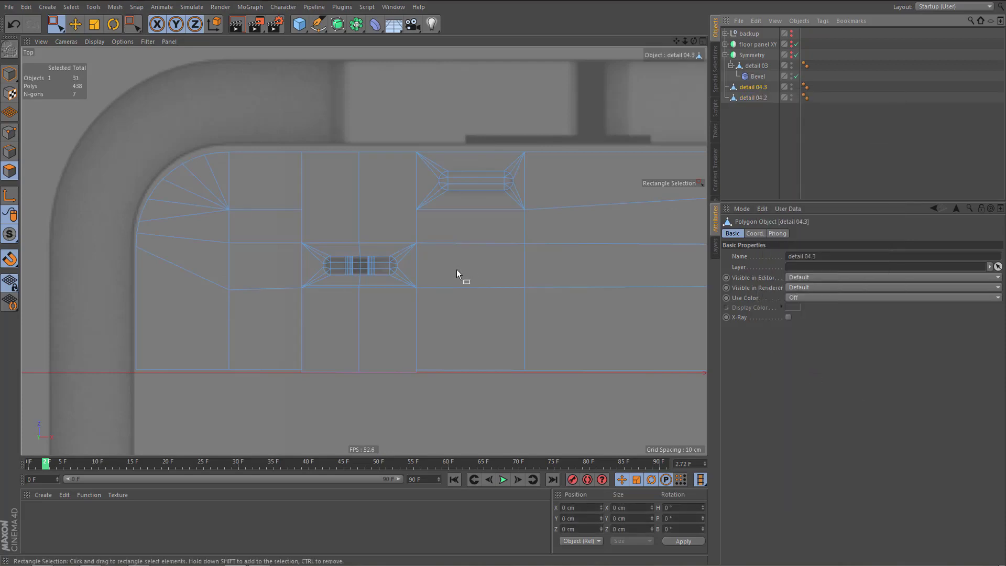
# - Hide the spare detail 04.2 and line-cut horizontally across the inserted section above the slot, connecting the neighbouring edge points
pyautogui.scroll(3, 350, 217)
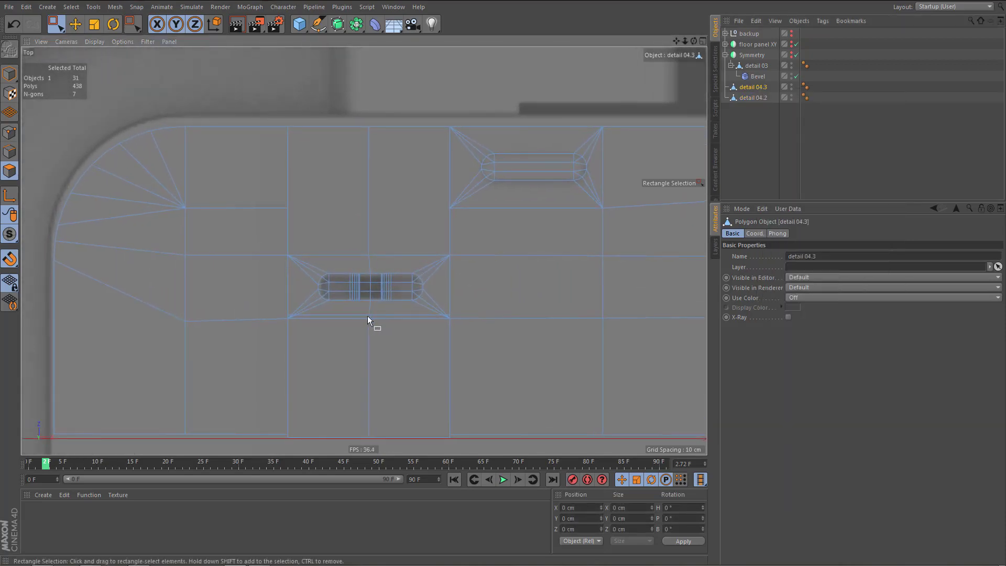
pyautogui.scroll(3, 367, 316)
pyautogui.scroll(2, 409, 317)
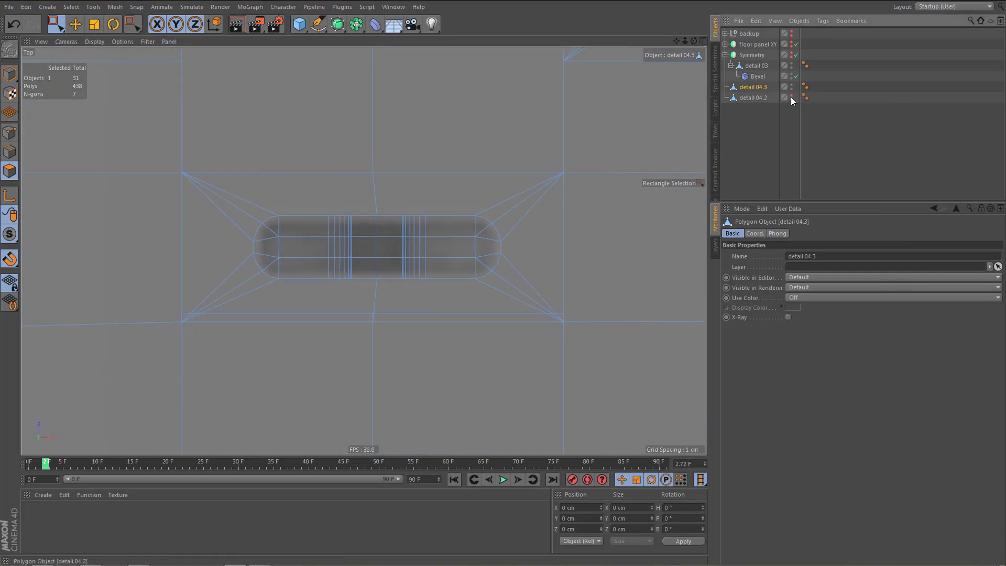
pyautogui.scroll(-2, 501, 267)
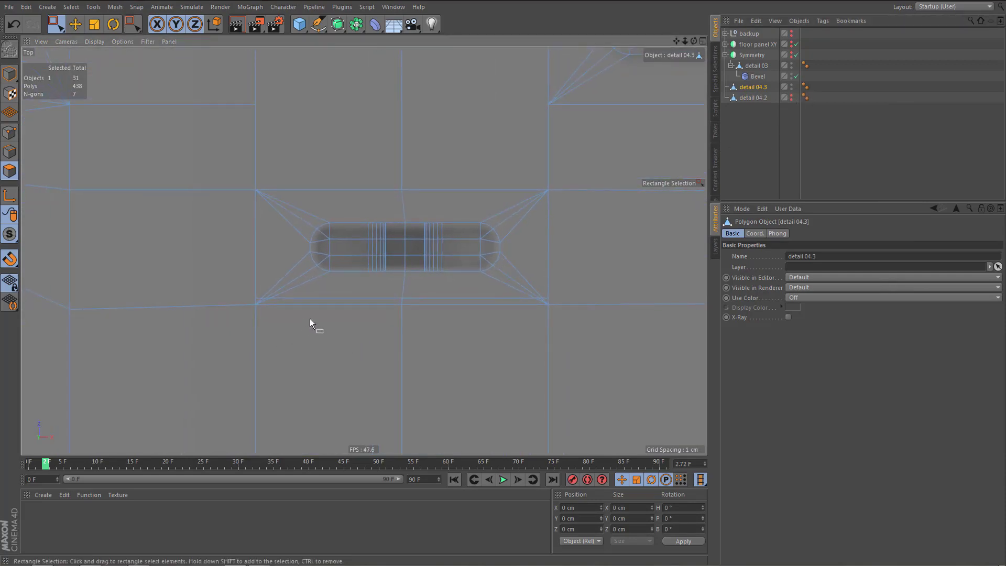
pyautogui.scroll(-3, 309, 319)
pyautogui.scroll(1, 322, 309)
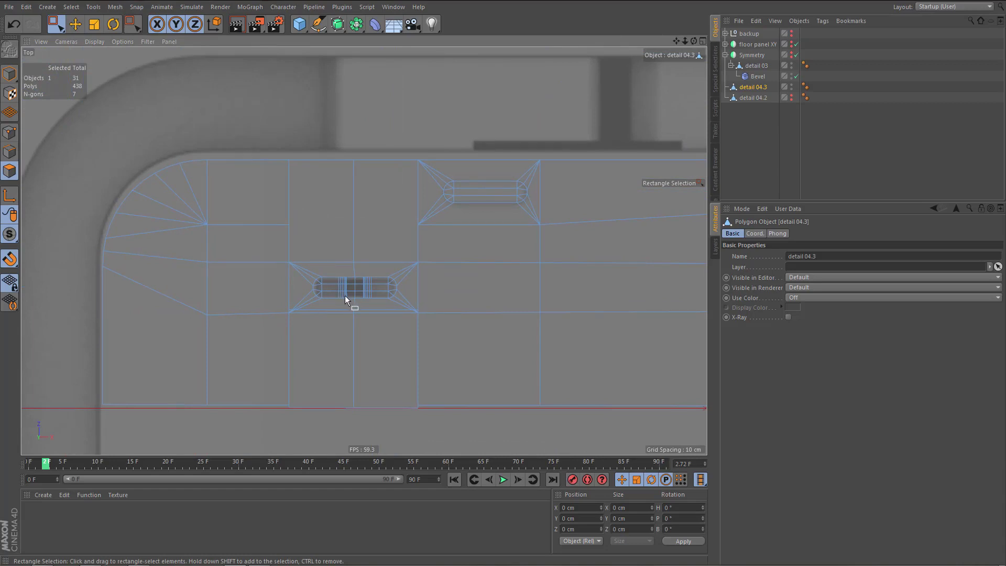
pyautogui.press('k')
pyautogui.press('k')
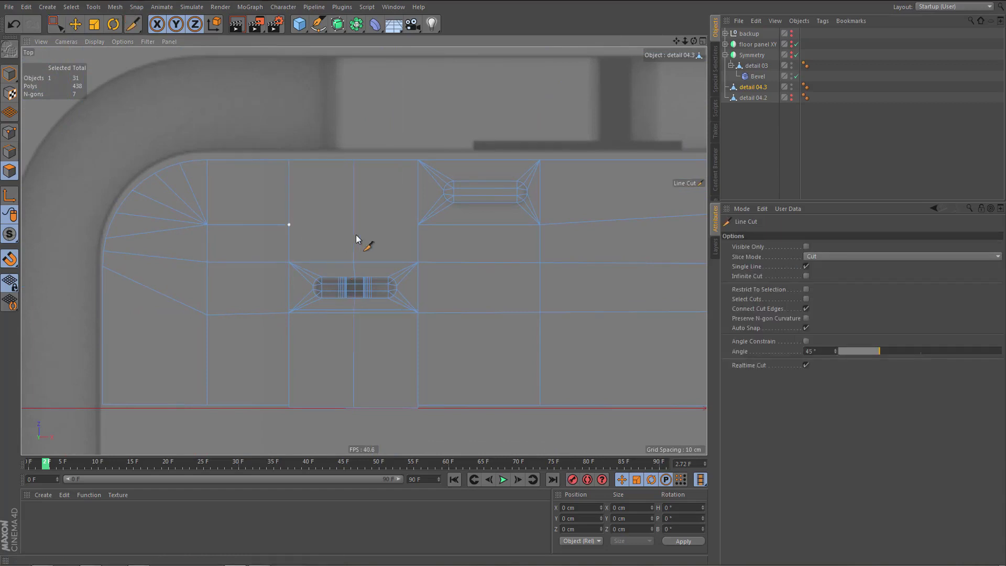
pyautogui.click(418, 225)
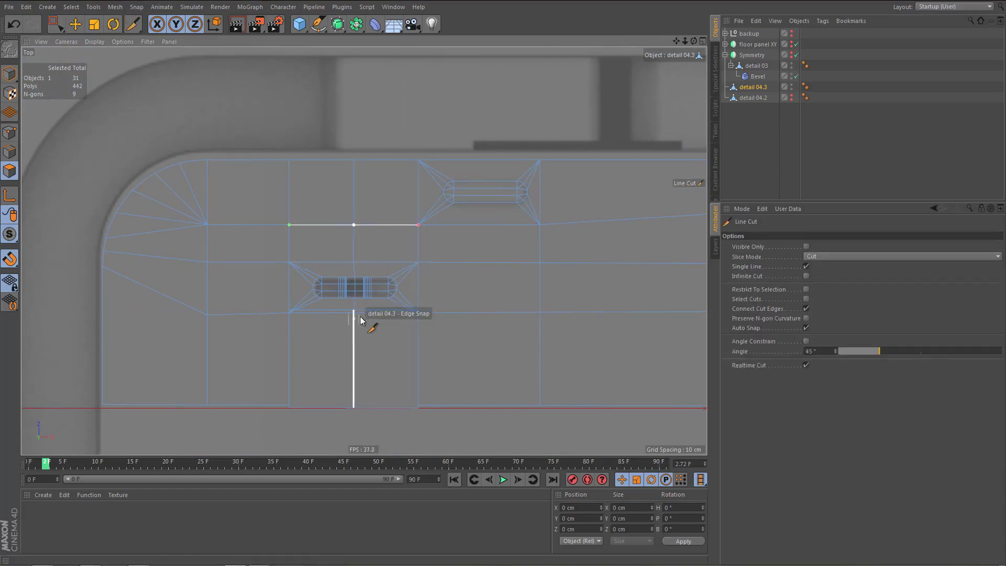
# - Delete the two redundant horizontal edges just beneath the recessed slot in edge mode
pyautogui.keyDown('alt'); pyautogui.moveTo(352, 317); pyautogui.dragTo(398, 317, button='right'); pyautogui.keyUp('alt')
pyautogui.press('Return')
pyautogui.press('Return')
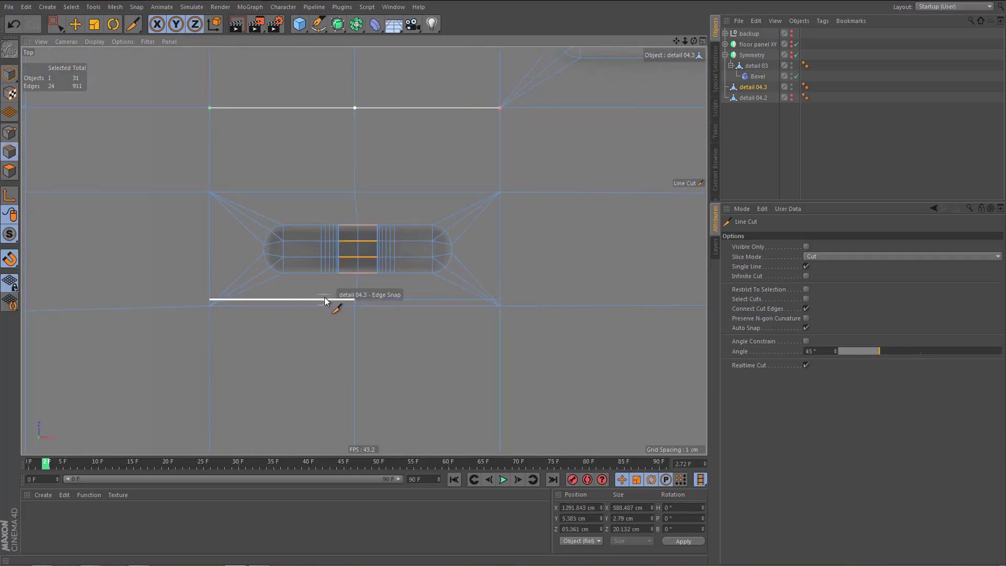
pyautogui.press('e')
pyautogui.click(331, 300)
pyautogui.press('Delete')
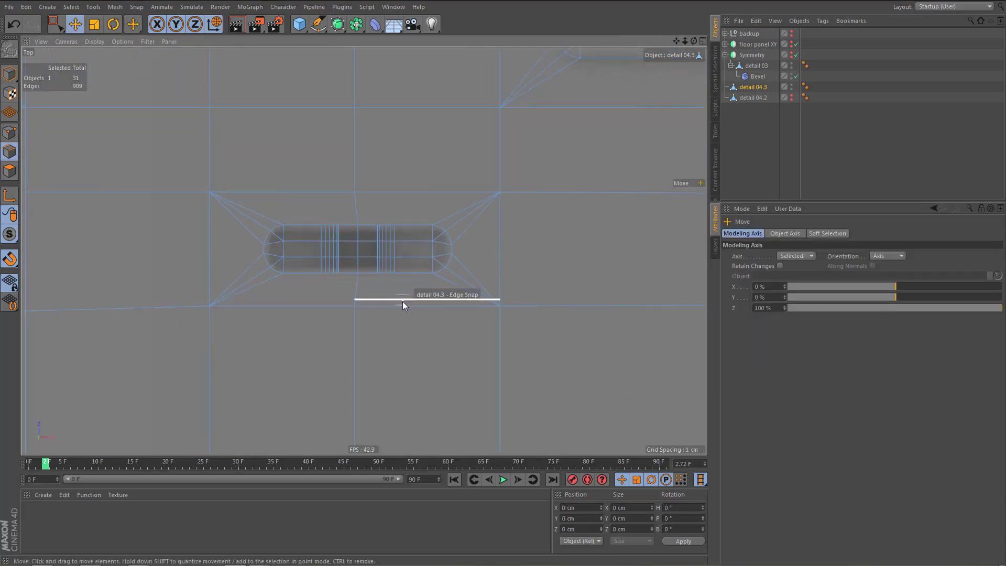
pyautogui.click(403, 301)
pyautogui.press('Delete')
# - Render the merged panel in the perspective view to check its shading
pyautogui.keyDown('alt'); pyautogui.moveTo(358, 332); pyautogui.dragTo(357, 353, button='right'); pyautogui.keyUp('alt')
pyautogui.middleClick(357, 351)
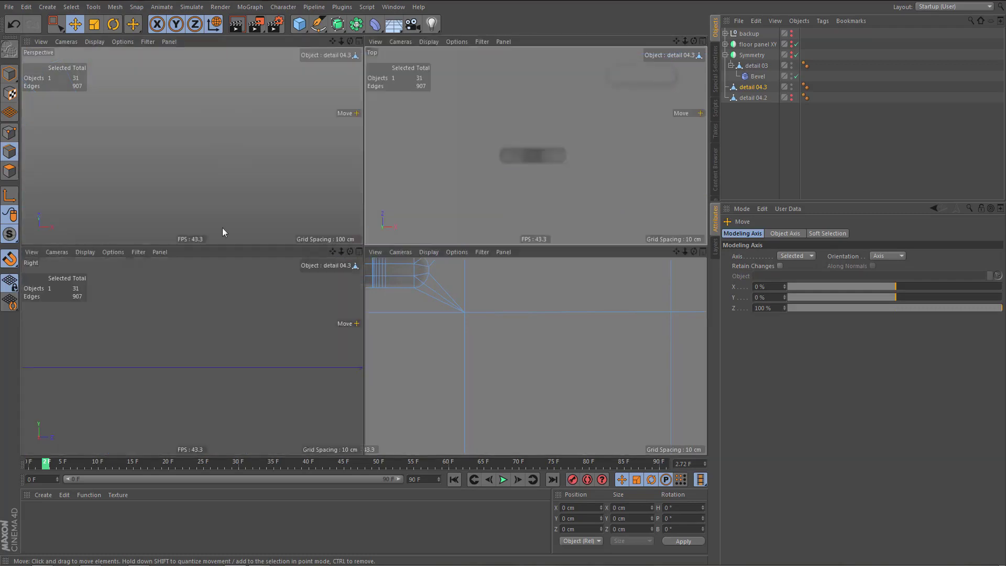
pyautogui.middleClick(223, 231)
pyautogui.keyDown('alt'); pyautogui.moveTo(321, 225); pyautogui.dragTo(379, 308); pyautogui.keyUp('alt')
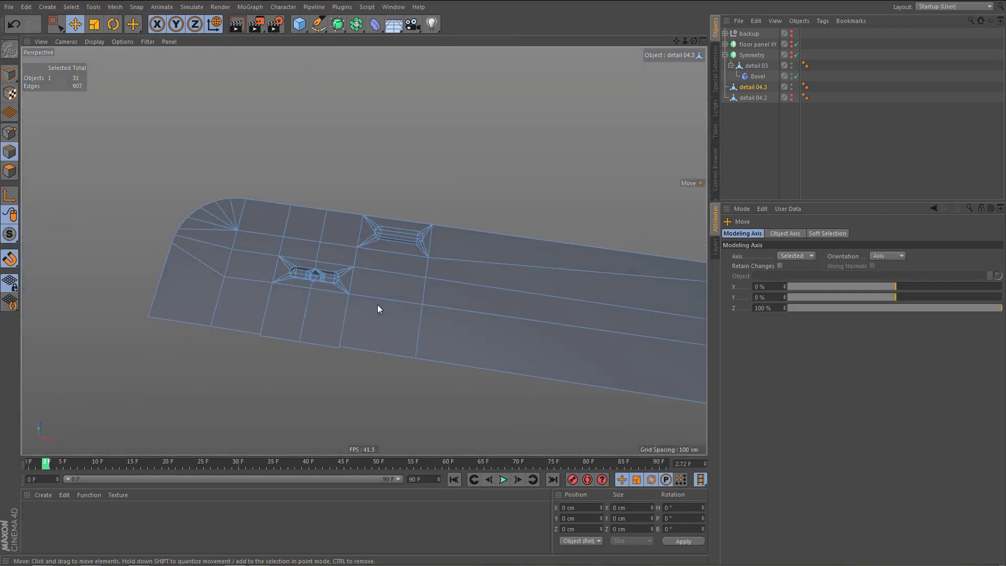
pyautogui.hotkey('ctrl', 'r')
# - Select the inserted section's two protruding outer edges, set their Z position to 0 cm, and return to whole-object mode
pyautogui.scroll(5, 346, 339)
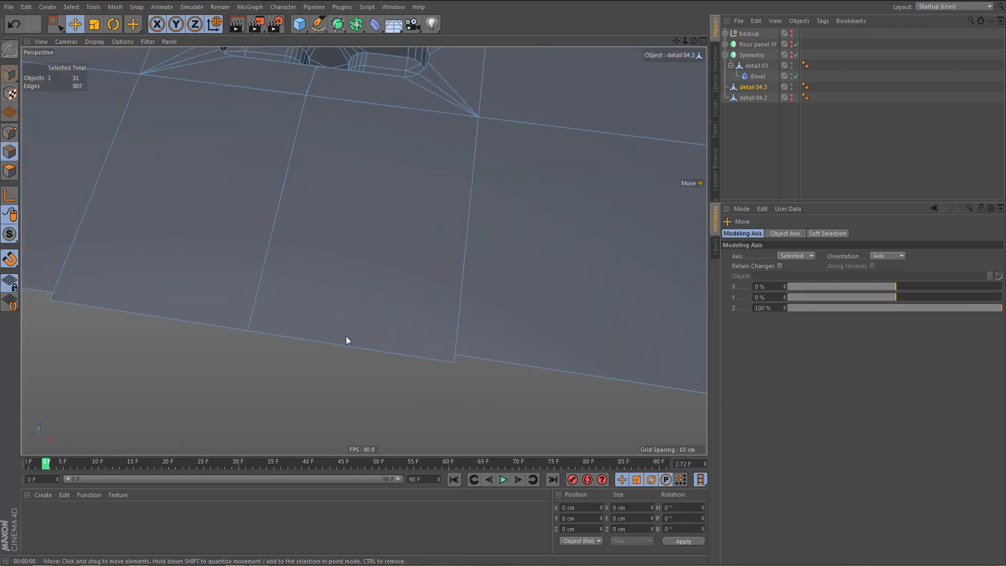
pyautogui.keyDown('alt'); pyautogui.moveTo(346, 340); pyautogui.dragTo(508, 263); pyautogui.keyUp('alt')
pyautogui.click(382, 320)
pyautogui.keyDown('shift'); pyautogui.click(244, 391); pyautogui.keyUp('shift')
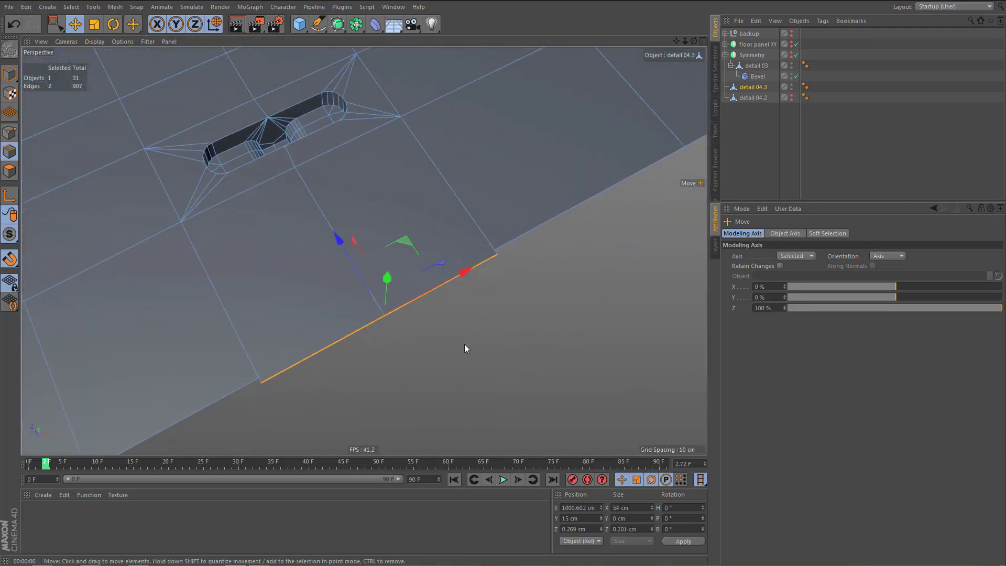
pyautogui.moveTo(589, 529); pyautogui.dragTo(511, 538)
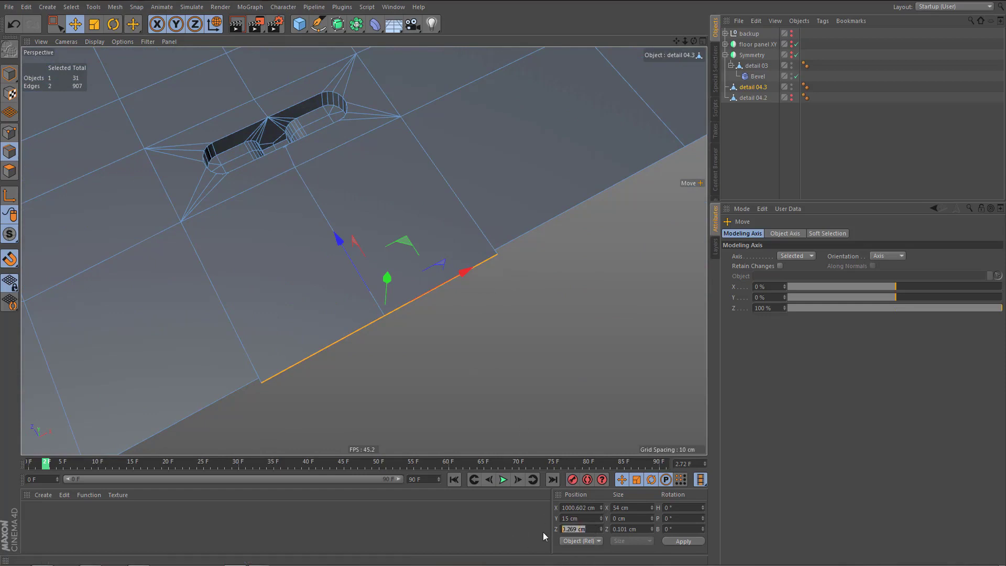
pyautogui.write('0')
pyautogui.press('Return')
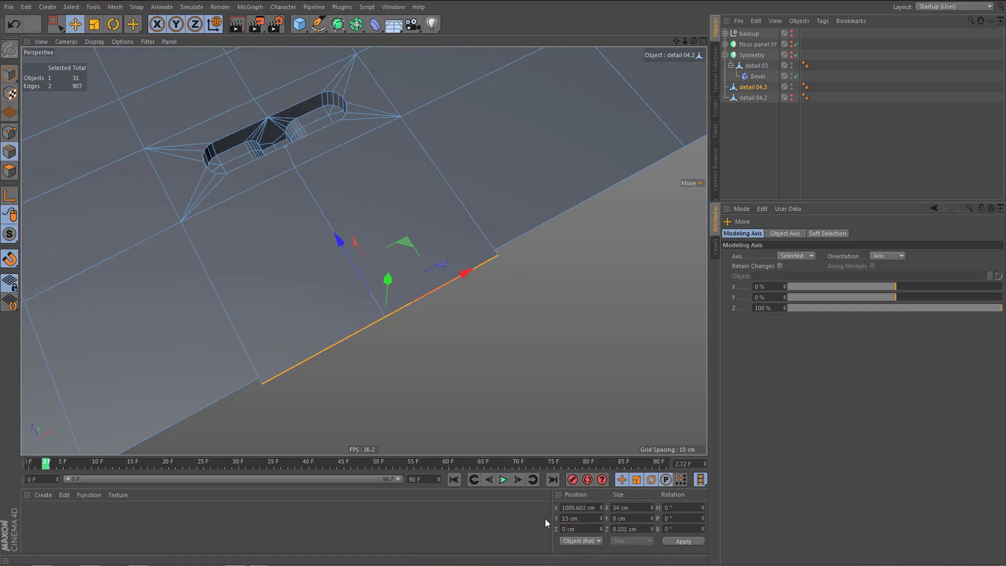
pyautogui.keyDown('alt'); pyautogui.moveTo(339, 335); pyautogui.dragTo(489, 274); pyautogui.keyUp('alt')
pyautogui.press('Return')
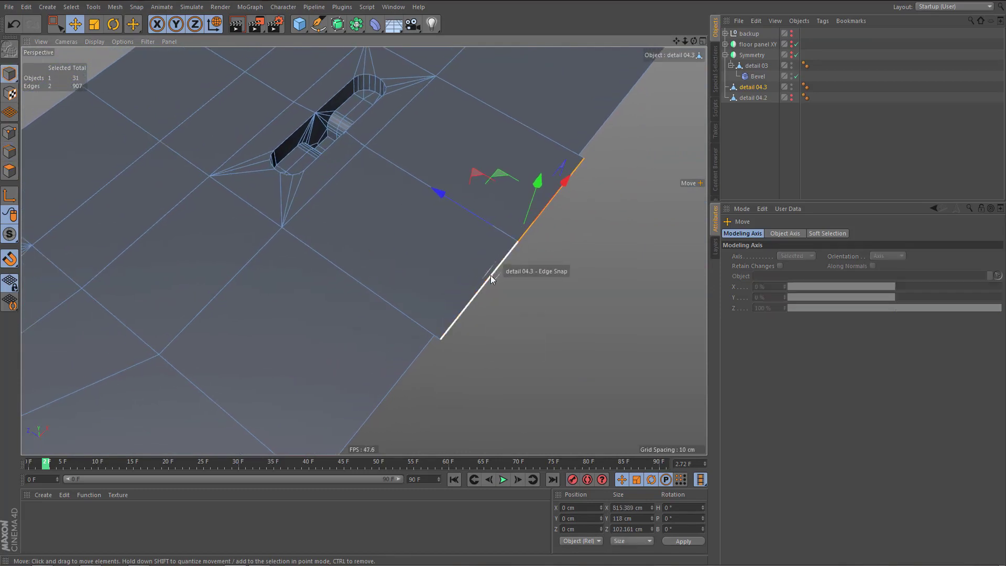
pyautogui.scroll(-3, 490, 274)
pyautogui.hotkey('ctrl', 'shift', 'z')
pyautogui.hotkey('ctrl', 'shift', 'z')
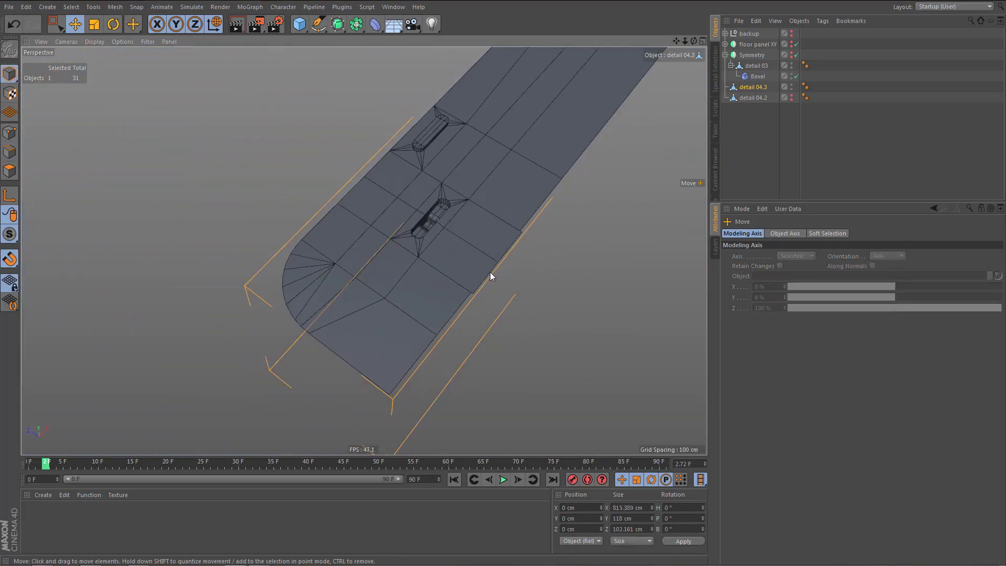
# - In the top view, select the row of points along detail 04.3's centre line and set their Z position and Z size to 0 cm
pyautogui.press('Return')
pyautogui.middleClick(491, 272)
pyautogui.middleClick(515, 151)
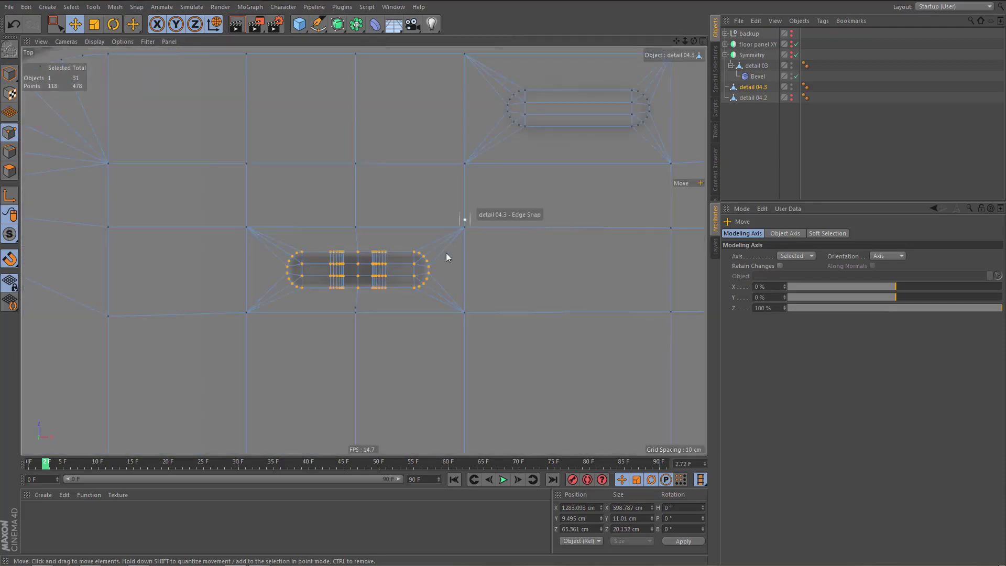
pyautogui.keyDown('alt'); pyautogui.moveTo(447, 258); pyautogui.dragTo(427, 318, button='right'); pyautogui.keyUp('alt')
pyautogui.keyDown('alt'); pyautogui.moveTo(426, 319); pyautogui.dragTo(288, 375, button='middle'); pyautogui.keyUp('alt')
pyautogui.press('space')
pyautogui.moveTo(209, 382); pyautogui.dragTo(665, 328)
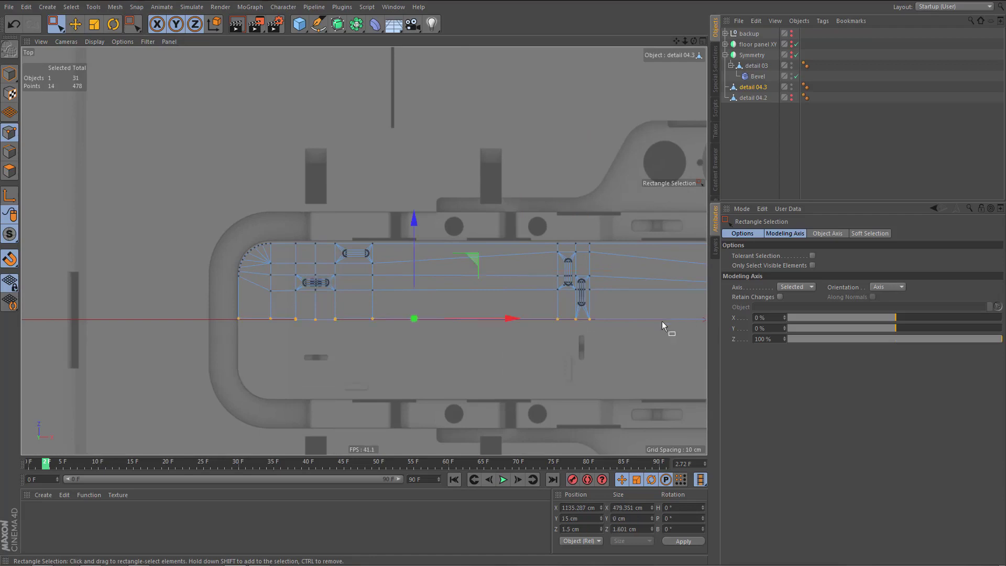
pyautogui.doubleClick(574, 530)
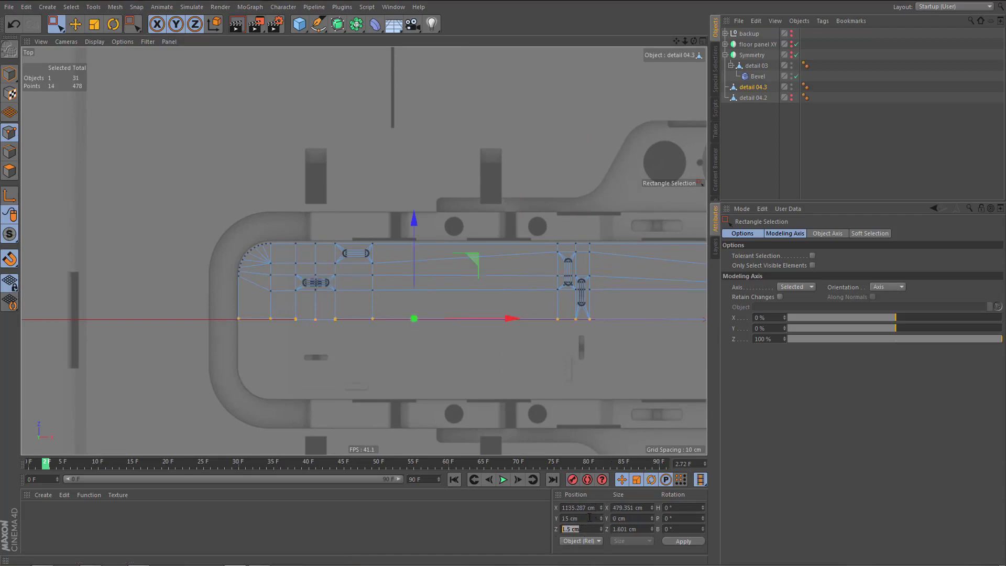
pyautogui.write('0')
pyautogui.click(684, 541)
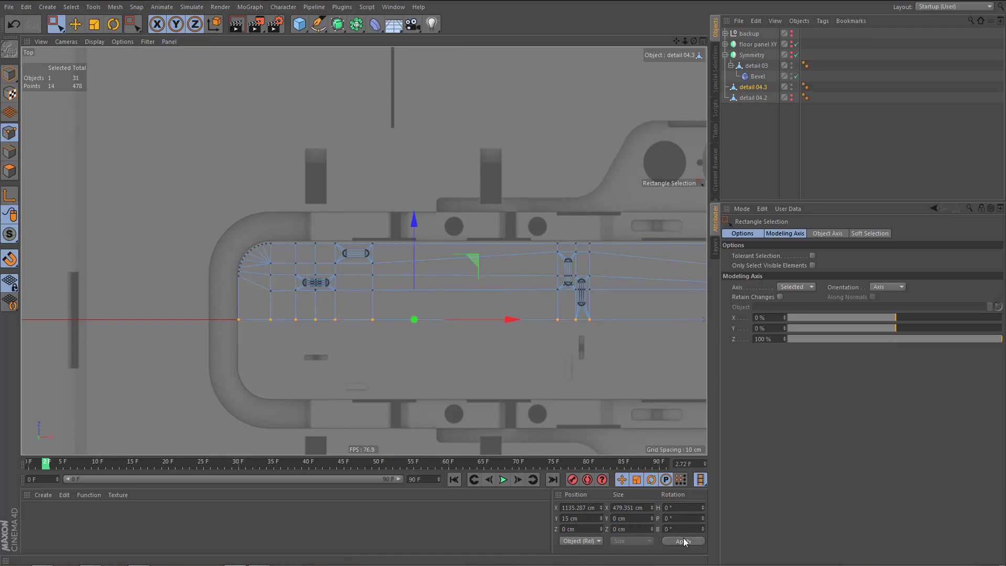
pyautogui.click(393, 346)
# - Render the perspective view to check the shading of the panel's rounded end and its two slots
pyautogui.middleClick(331, 304)
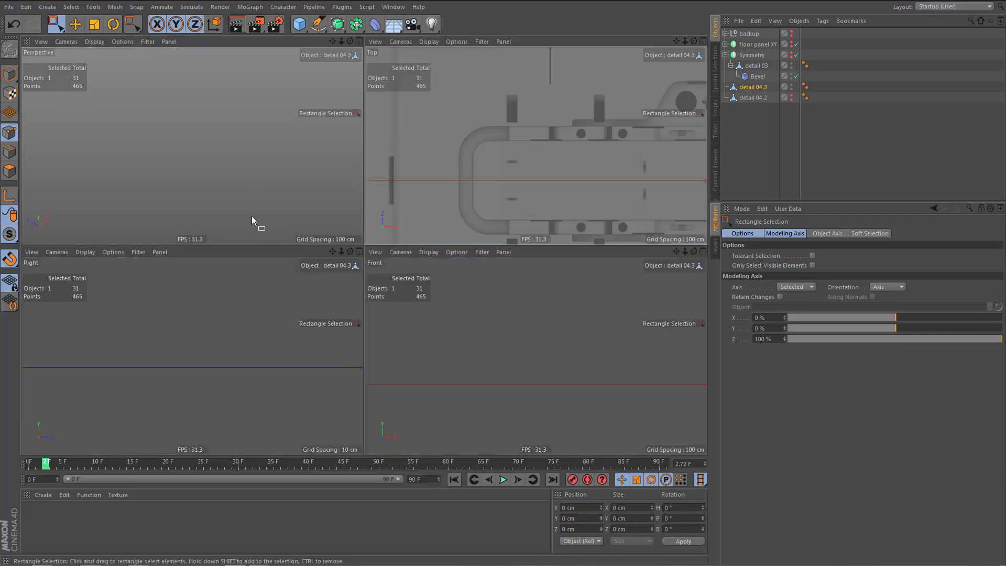
pyautogui.middleClick(250, 207)
pyautogui.keyDown('alt'); pyautogui.moveTo(374, 258); pyautogui.dragTo(353, 294); pyautogui.keyUp('alt')
pyautogui.hotkey('ctrl', 'r')
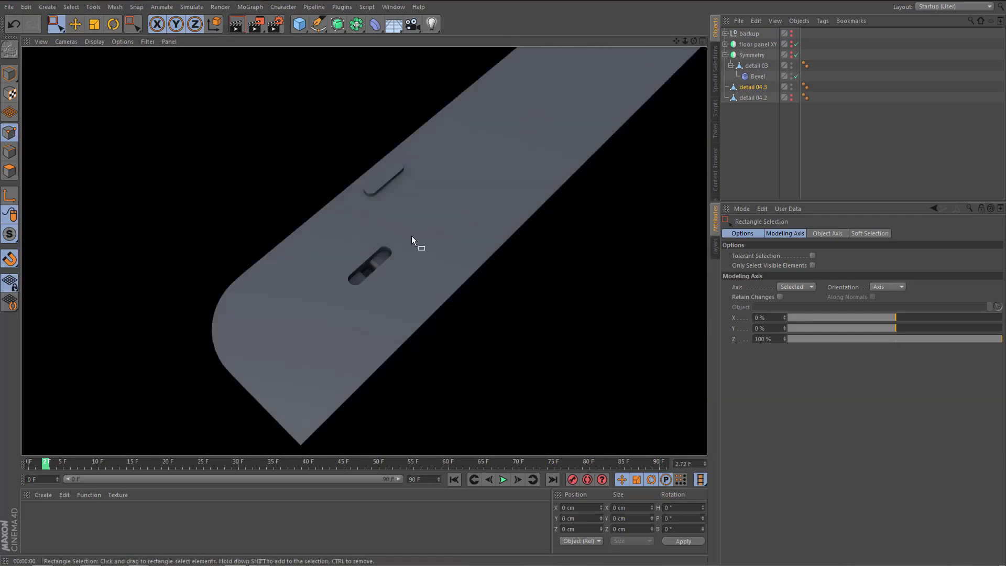
# - Unhide detail 04.2 and move it along X to about 1375 cm, beside the panel's pair of crosswise slots
pyautogui.keyDown('alt'); pyautogui.moveTo(340, 303); pyautogui.dragTo(220, 472, button='middle'); pyautogui.keyUp('alt')
pyautogui.keyDown('alt'); pyautogui.moveTo(354, 326); pyautogui.dragTo(565, 238); pyautogui.keyUp('alt')
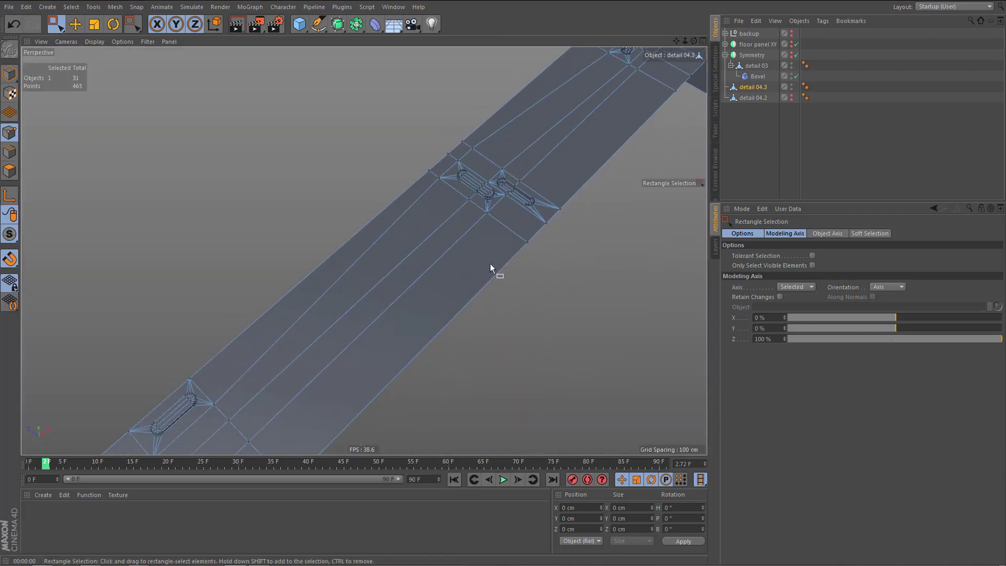
pyautogui.keyDown('alt'); pyautogui.moveTo(490, 263); pyautogui.dragTo(485, 230); pyautogui.keyUp('alt')
pyautogui.click(750, 97)
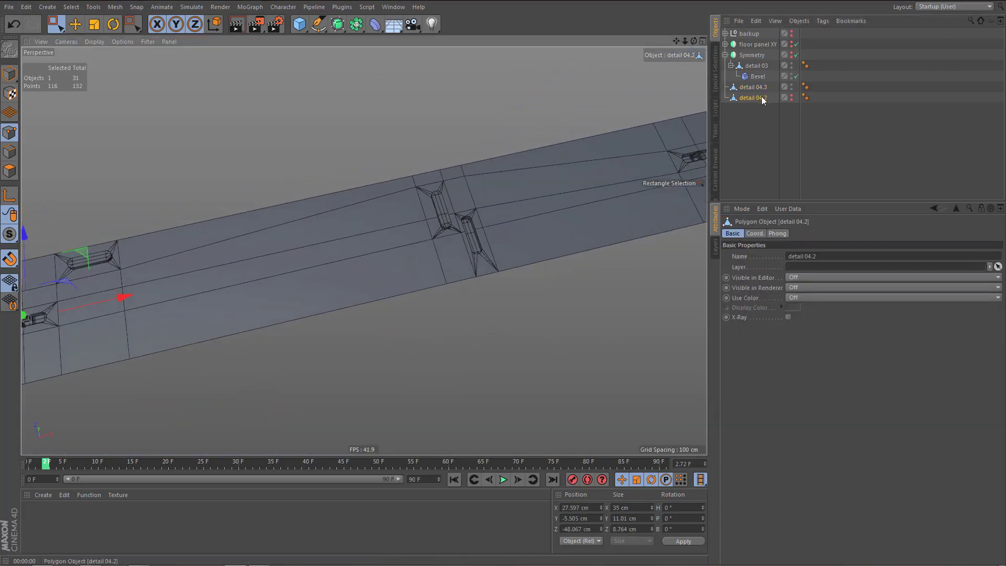
pyautogui.keyDown('ctrl'); pyautogui.click(794, 98); pyautogui.keyUp('ctrl')
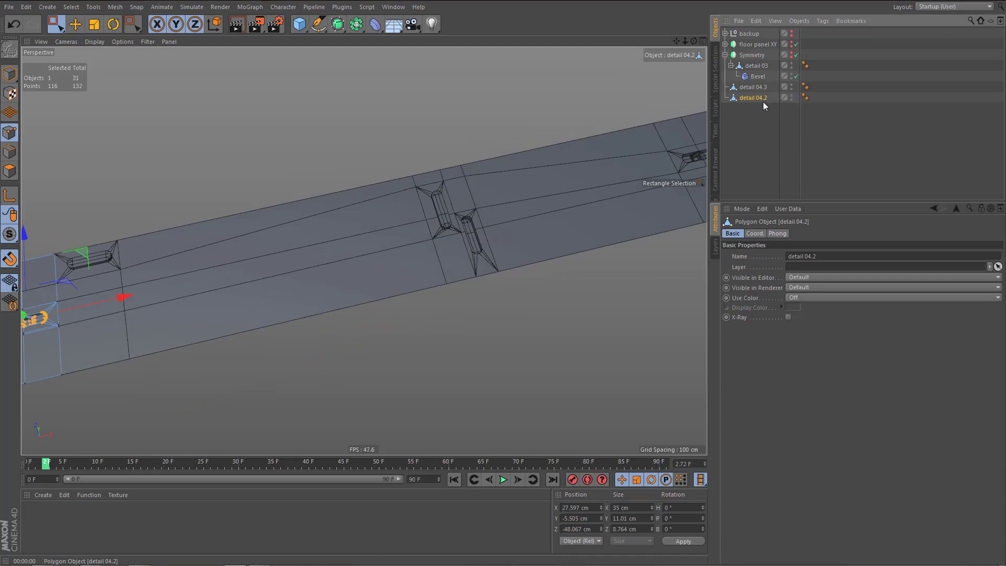
pyautogui.press('Return')
pyautogui.keyDown('alt'); pyautogui.moveTo(269, 258); pyautogui.dragTo(353, 261, button='middle'); pyautogui.keyUp('alt')
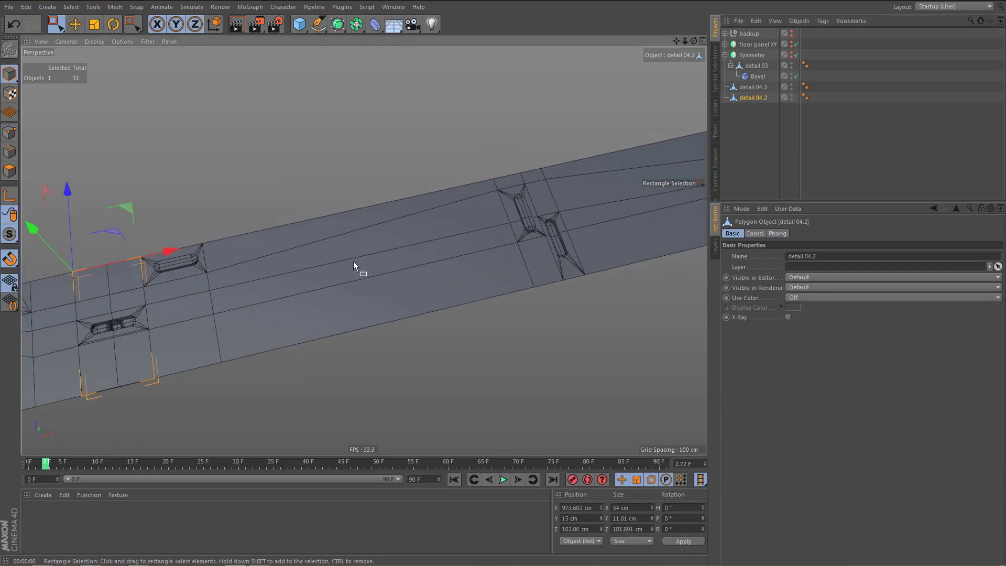
pyautogui.moveTo(169, 250); pyautogui.dragTo(645, 217)
pyautogui.keyDown('alt'); pyautogui.moveTo(618, 238); pyautogui.dragTo(507, 321, button='middle'); pyautogui.keyUp('alt')
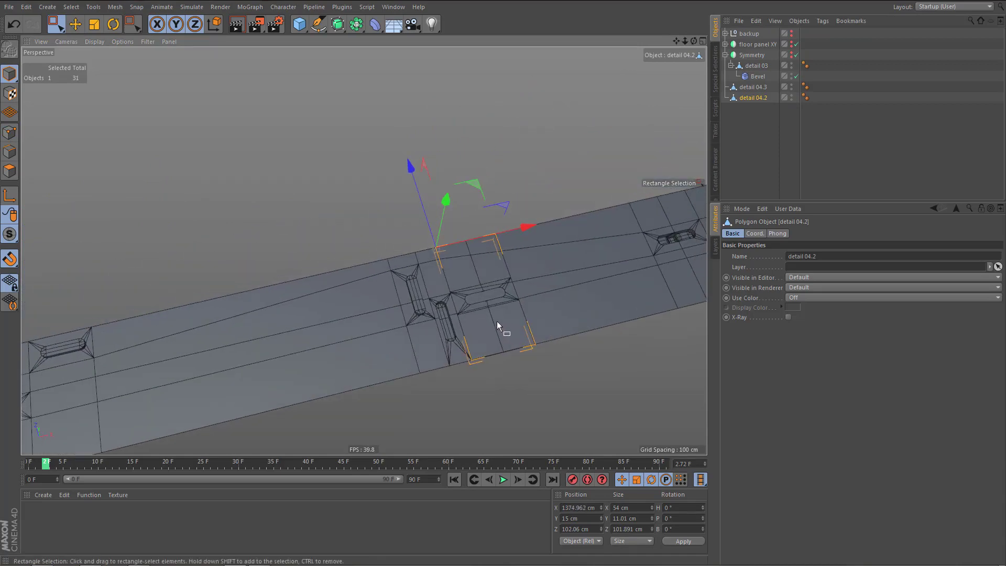
# - Delete detail 04.2's outer points at both ends in point mode, keeping only the section immediately around the slot
pyautogui.scroll(2, 527, 312)
pyautogui.keyDown('alt'); pyautogui.moveTo(475, 287); pyautogui.dragTo(513, 291, button='right'); pyautogui.keyUp('alt')
pyautogui.press('Return')
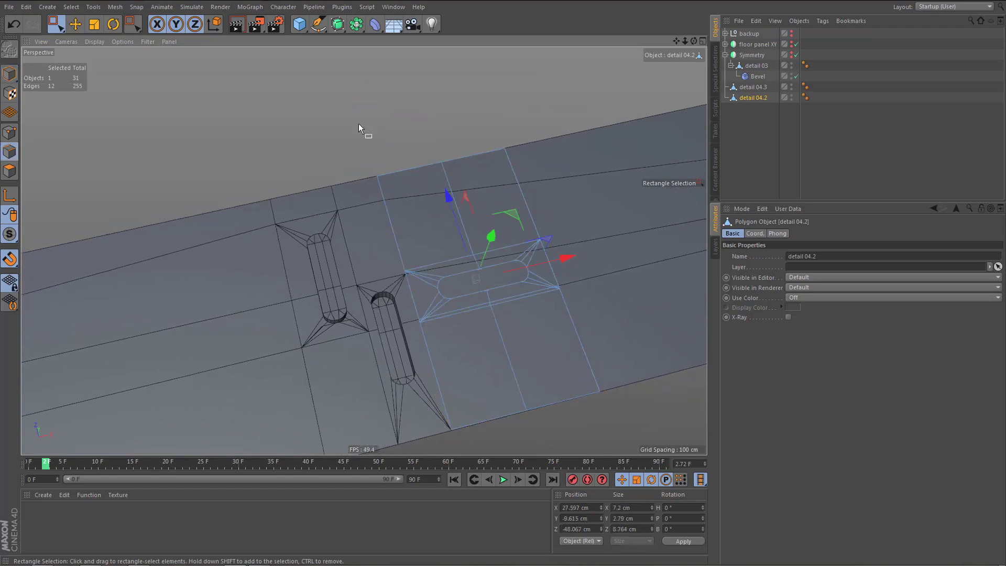
pyautogui.press('Return')
pyautogui.moveTo(341, 144); pyautogui.dragTo(550, 192)
pyautogui.keyDown('shift'); pyautogui.moveTo(435, 357); pyautogui.dragTo(636, 415); pyautogui.keyUp('shift')
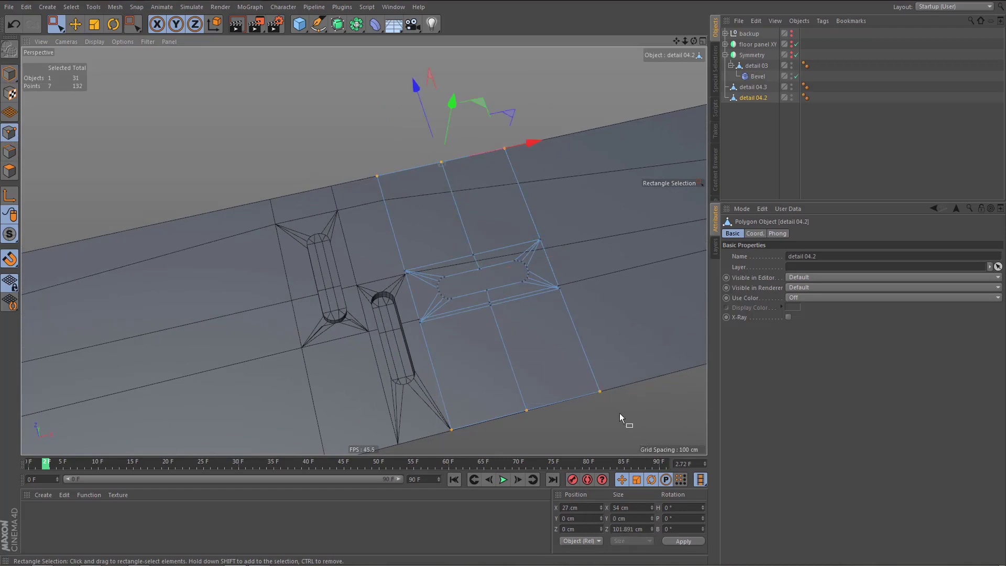
pyautogui.press('Delete')
pyautogui.scroll(10, 411, 291)
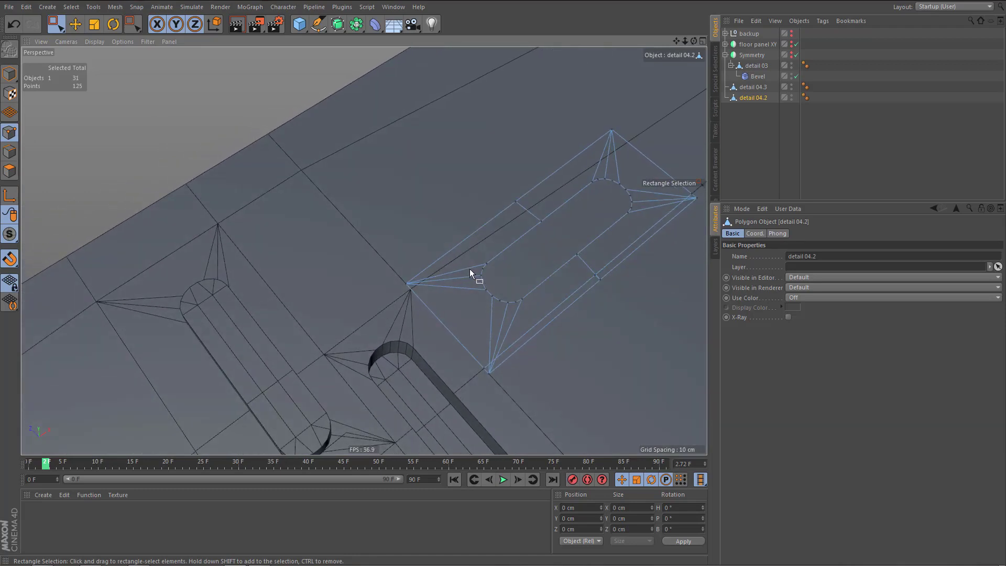
# - Move detail 04.2's object axis onto the lower corner vertex of the trimmed slot section using vertex snapping
pyautogui.press('Return')
pyautogui.press('l')
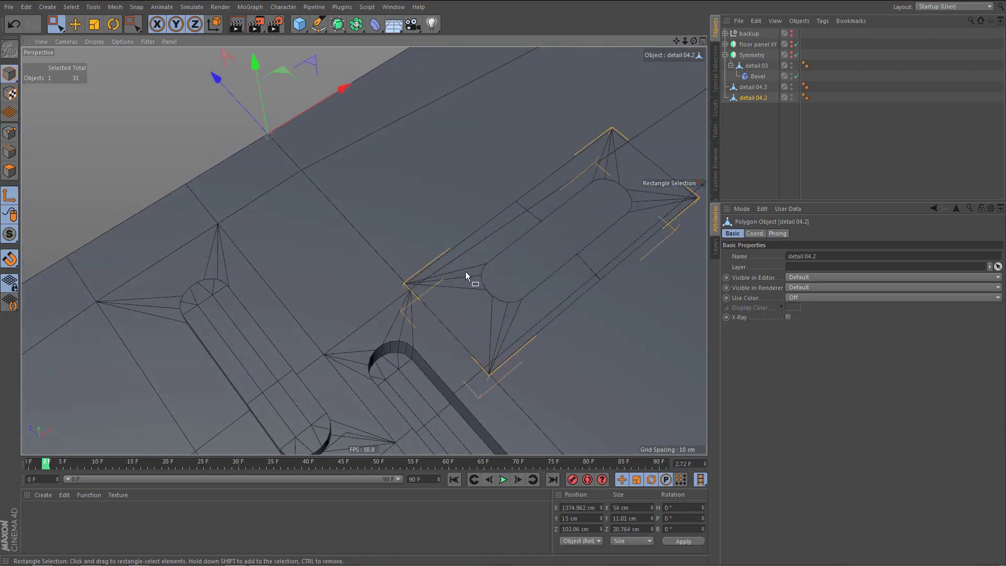
pyautogui.press('e')
pyautogui.click(405, 284)
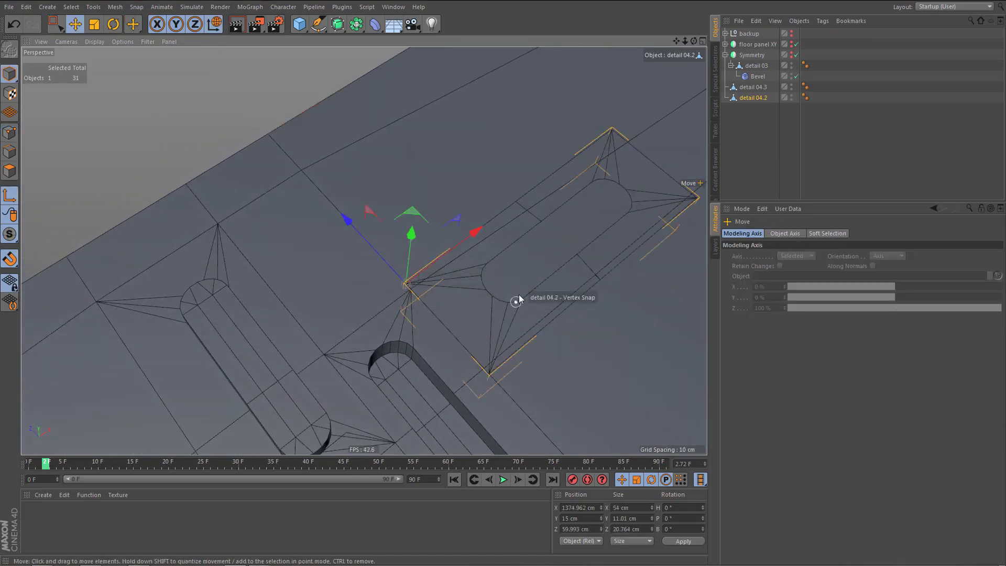
pyautogui.click(493, 378)
pyautogui.keyDown('alt'); pyautogui.moveTo(516, 322); pyautogui.dragTo(435, 303, button='middle'); pyautogui.keyUp('alt')
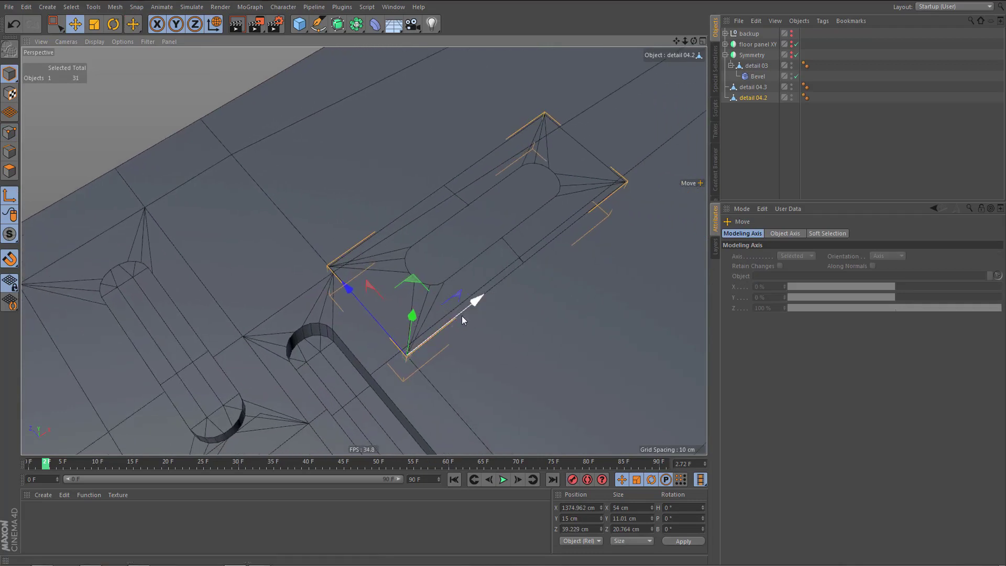
# - Rotate detail 04.2 about its vertical axis to a heading of -90°
pyautogui.press('r')
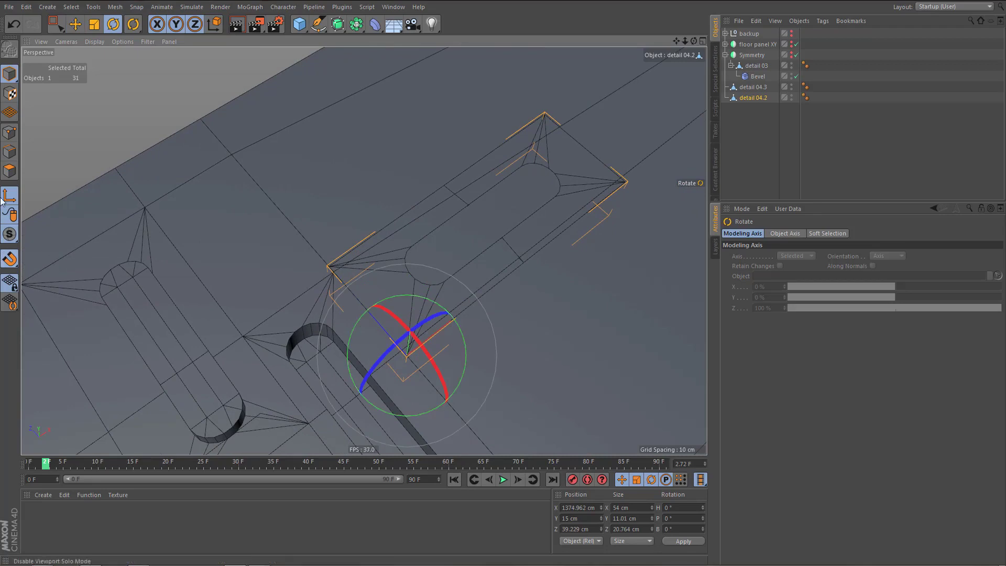
pyautogui.moveTo(426, 297); pyautogui.dragTo(445, 311)
pyautogui.hotkey('ctrl', 'z')
pyautogui.moveTo(460, 373); pyautogui.dragTo(360, 399)
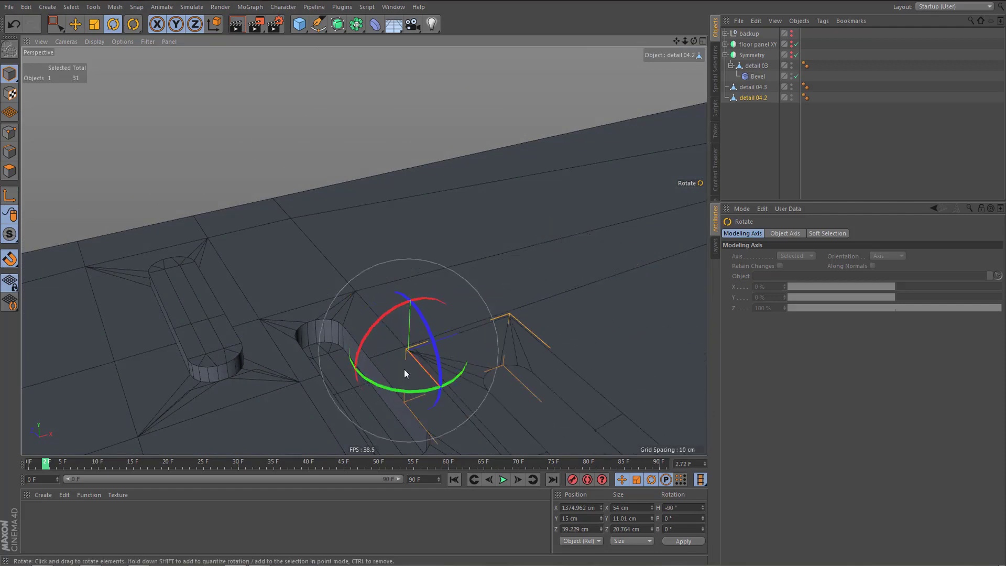
# - Set up moving the rotated slot section along the world axes in the maximized top view
pyautogui.press('e')
pyautogui.press('w')
pyautogui.press('F5')
pyautogui.middleClick(481, 222)
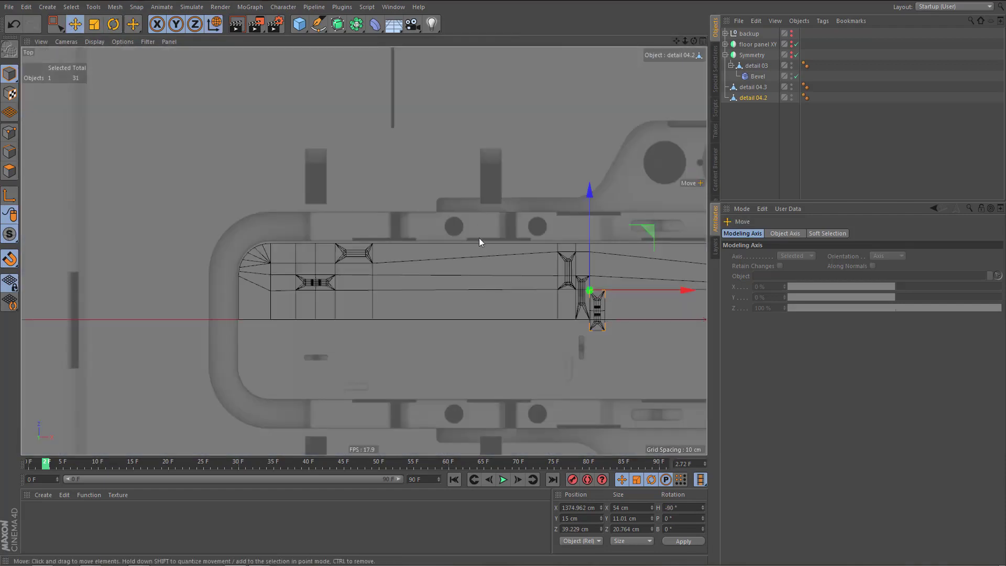
# - Move the detail 04.2 slot piece over the matching slot in the panel, snapping its corner to the corner of that slot's surrounding patch
pyautogui.keyDown('alt'); pyautogui.moveTo(489, 248); pyautogui.dragTo(317, 291, button='middle'); pyautogui.keyUp('alt')
pyautogui.keyDown('alt'); pyautogui.moveTo(410, 342); pyautogui.dragTo(472, 329, button='right'); pyautogui.keyUp('alt')
pyautogui.scroll(3, 479, 330)
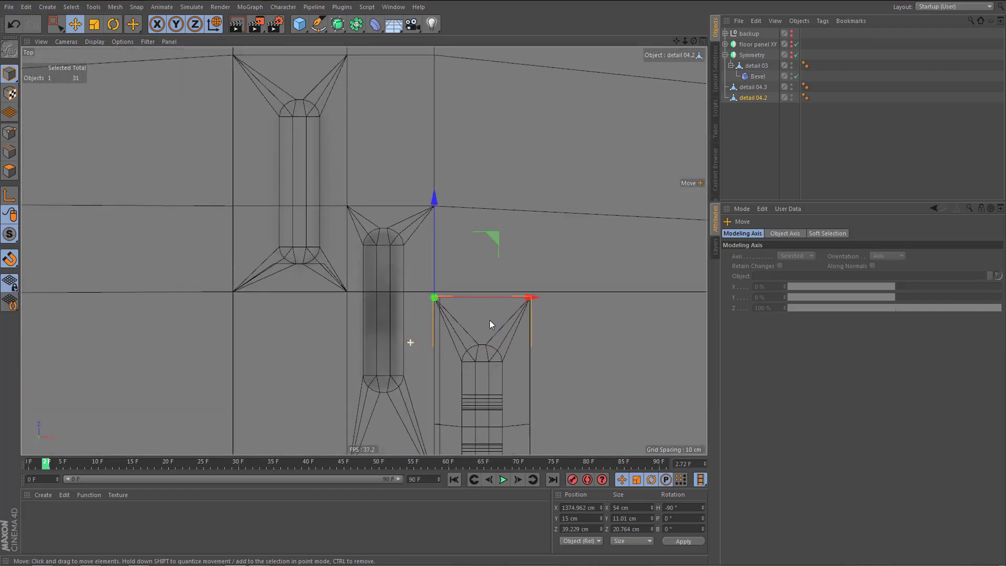
pyautogui.scroll(2, 461, 315)
pyautogui.moveTo(485, 285); pyautogui.dragTo(380, 171)
pyautogui.keyDown('alt'); pyautogui.moveTo(422, 251); pyautogui.dragTo(431, 163, button='middle'); pyautogui.keyUp('alt')
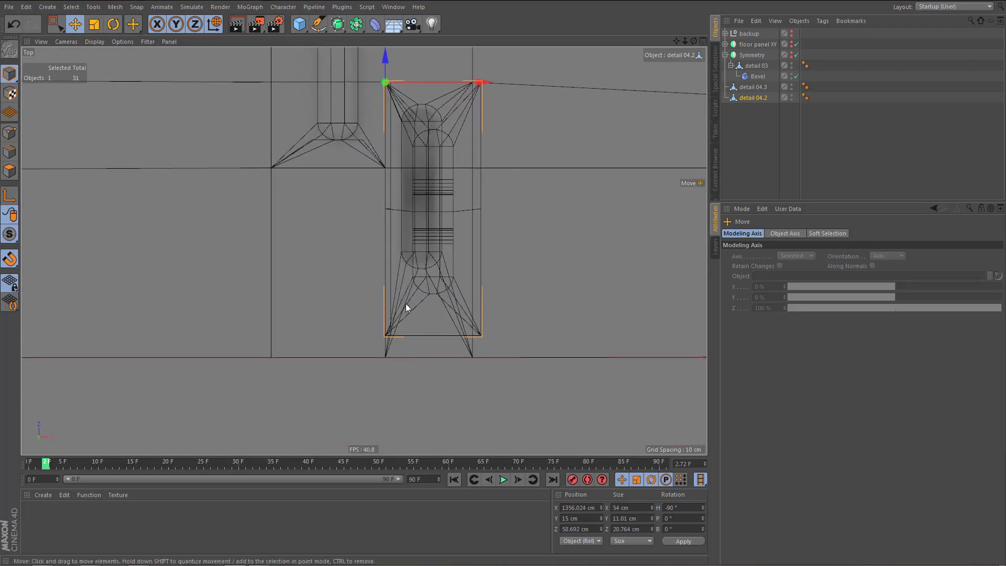
# - Snap detail 04.2's end points to the panel's centre line using a modeling axis Z of 0%, and its outer side points to the patch edge
pyautogui.press('Return')
pyautogui.press('0')
pyautogui.moveTo(347, 310); pyautogui.dragTo(524, 354)
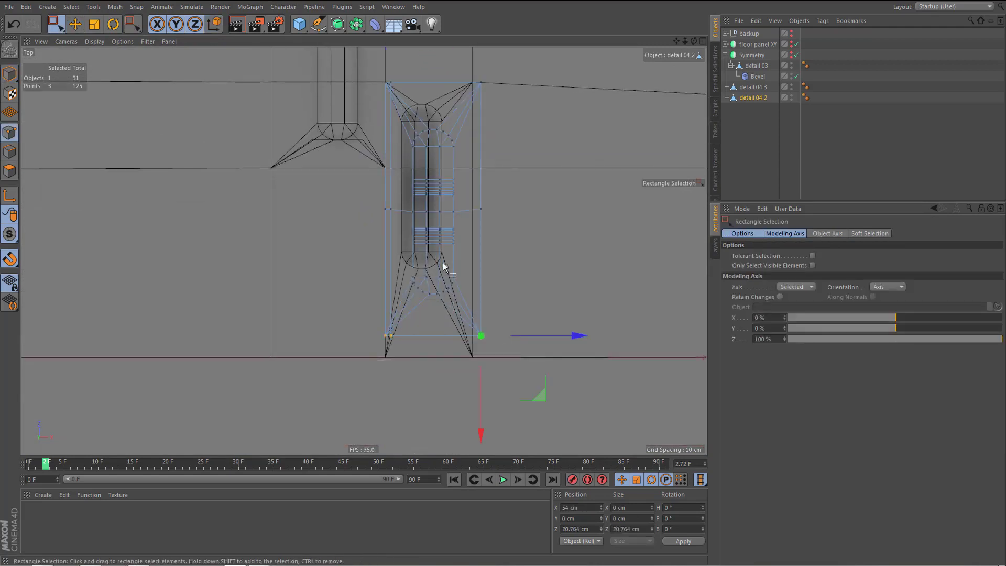
pyautogui.doubleClick(763, 339)
pyautogui.write('0')
pyautogui.press('Return')
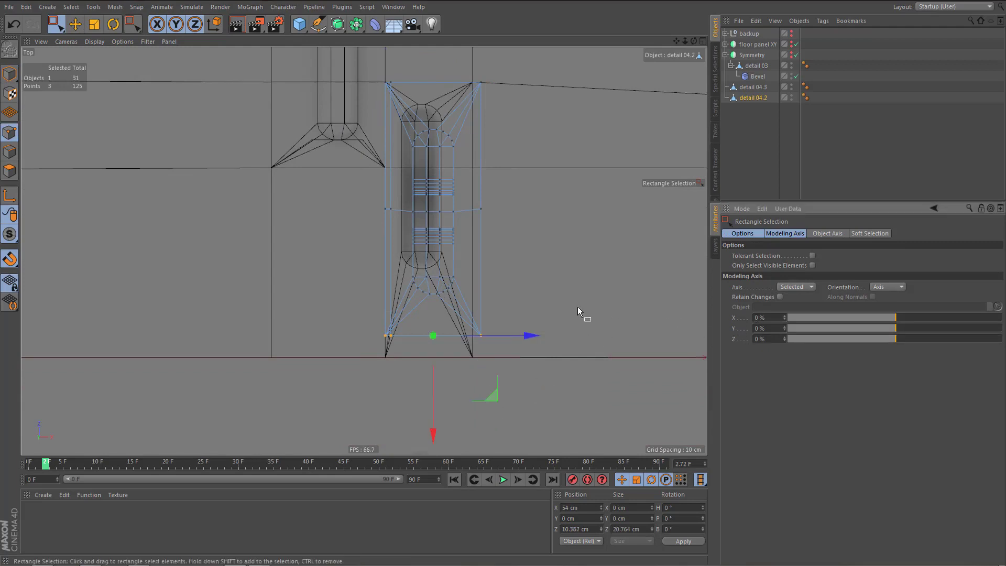
pyautogui.moveTo(438, 448); pyautogui.dragTo(441, 452)
pyautogui.keyDown('alt'); pyautogui.moveTo(479, 253); pyautogui.dragTo(484, 291, button='middle'); pyautogui.keyUp('alt')
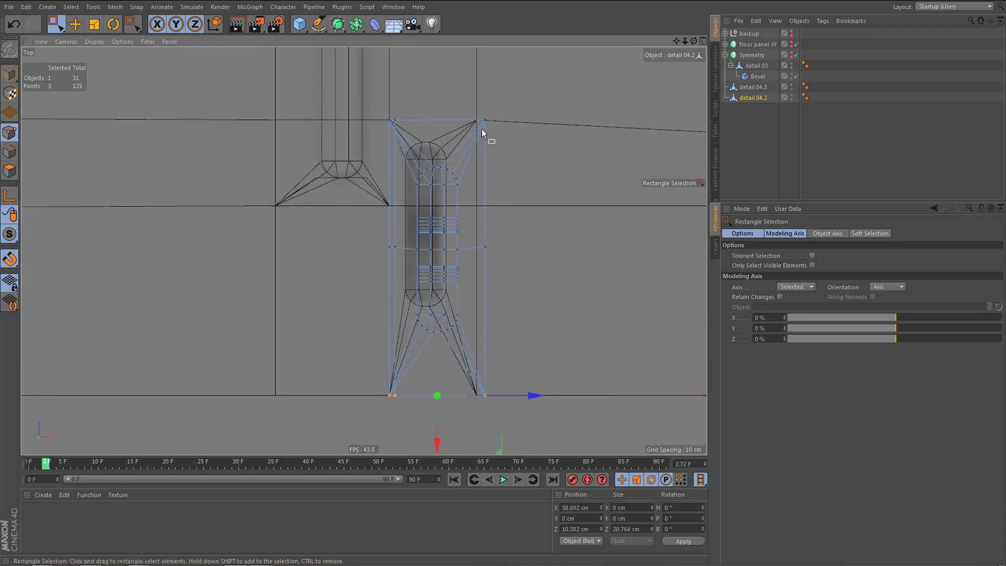
pyautogui.moveTo(479, 109); pyautogui.dragTo(531, 450)
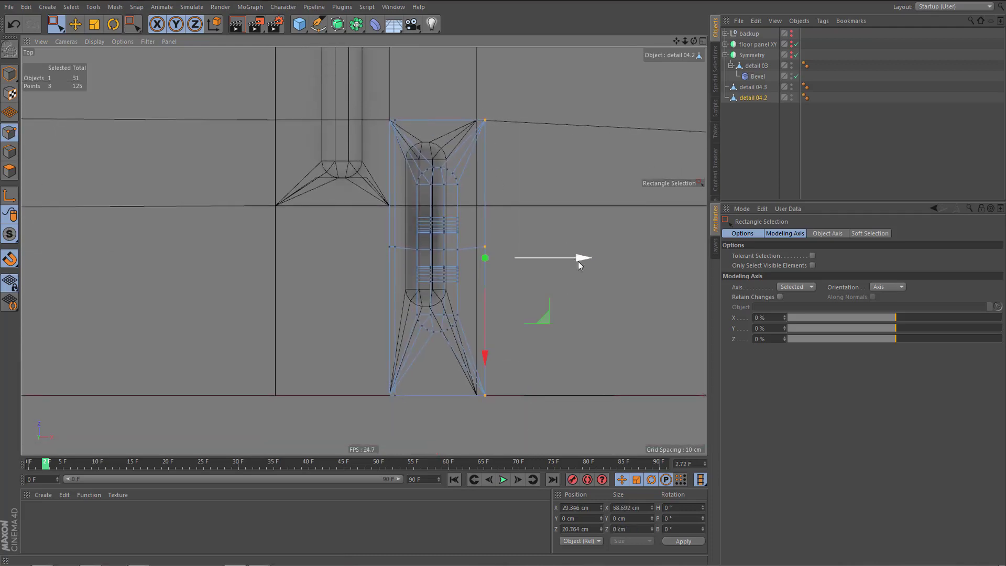
pyautogui.moveTo(587, 259); pyautogui.dragTo(579, 259)
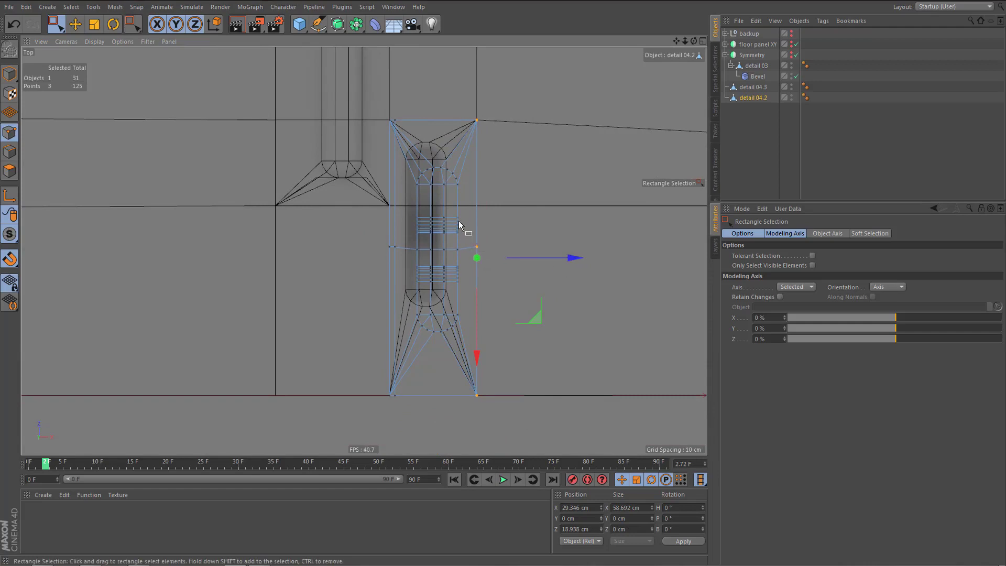
# - Select detail 04.2's inner slot points, shift them onto the panel's existing slot, and align their side using a modeling axis Z of 99%
pyautogui.scroll(2, 458, 221)
pyautogui.moveTo(387, 127); pyautogui.dragTo(472, 393)
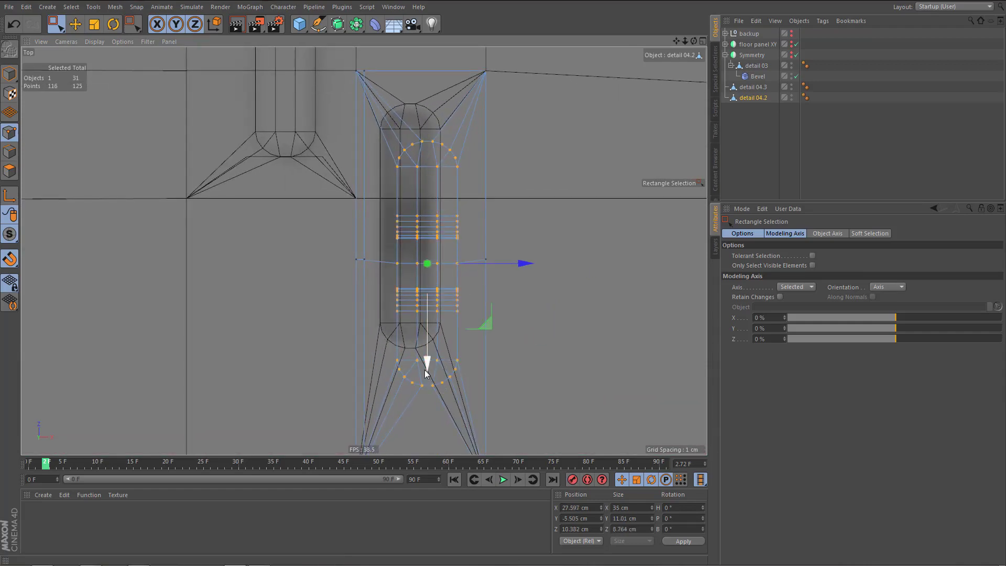
pyautogui.moveTo(426, 361); pyautogui.dragTo(426, 329)
pyautogui.moveTo(527, 225); pyautogui.dragTo(513, 228)
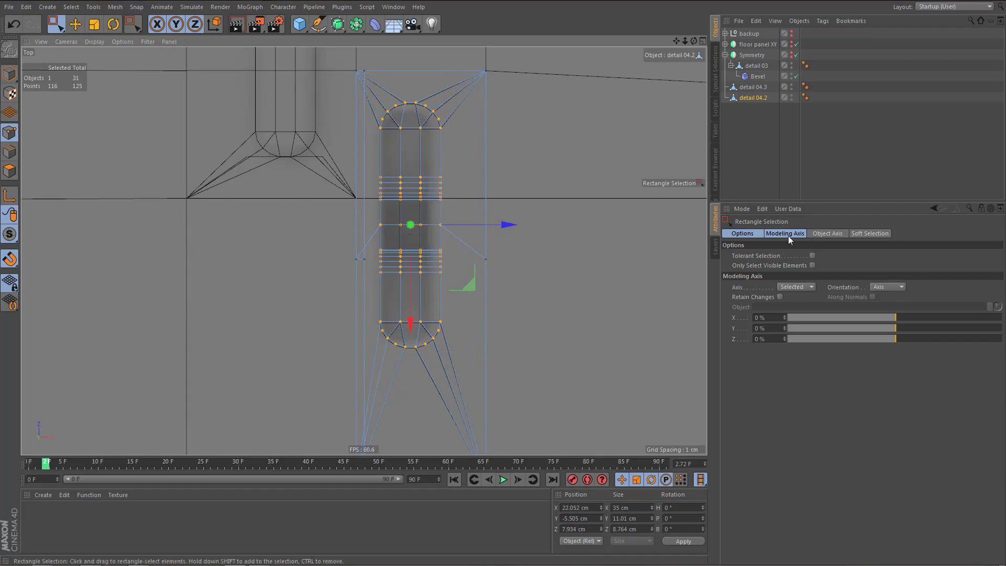
pyautogui.moveTo(894, 339); pyautogui.dragTo(1000, 339)
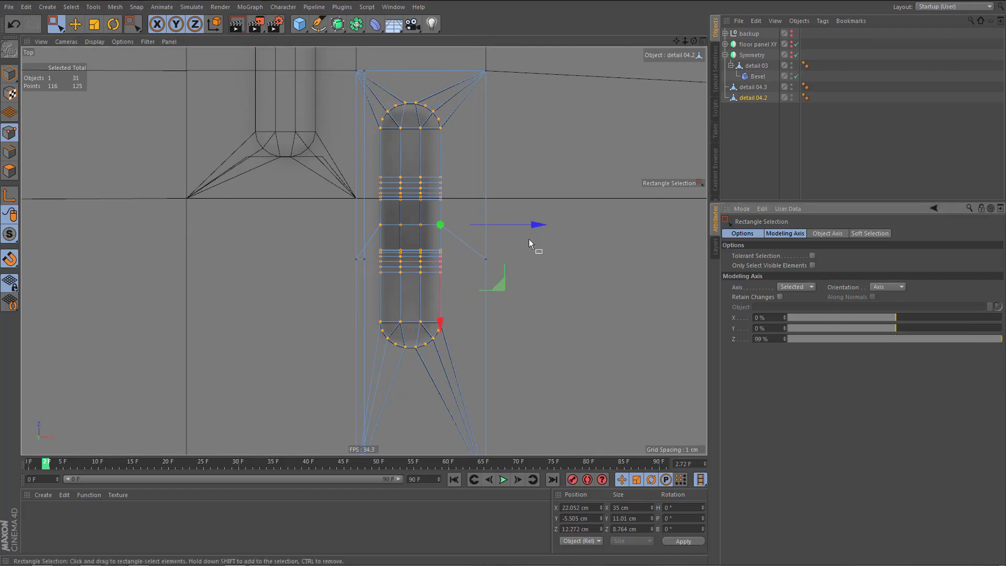
pyautogui.scroll(3, 440, 223)
pyautogui.moveTo(549, 228); pyautogui.dragTo(549, 226)
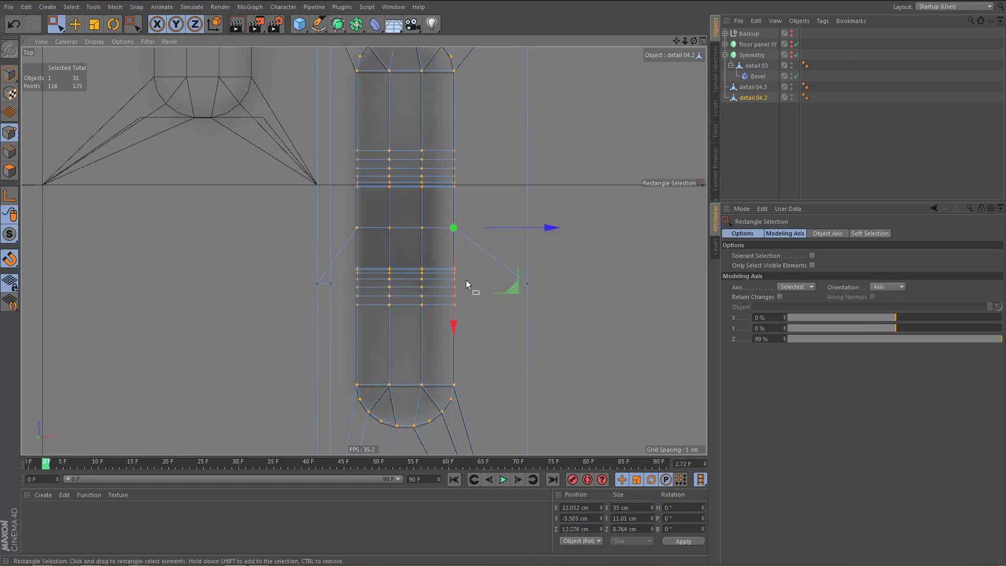
# - Set the modeling axis to X 100% and Z 3%, and snap the inner slot points' rounded end to the existing slot's end
pyautogui.moveTo(467, 280); pyautogui.dragTo(457, 253, button='middle')
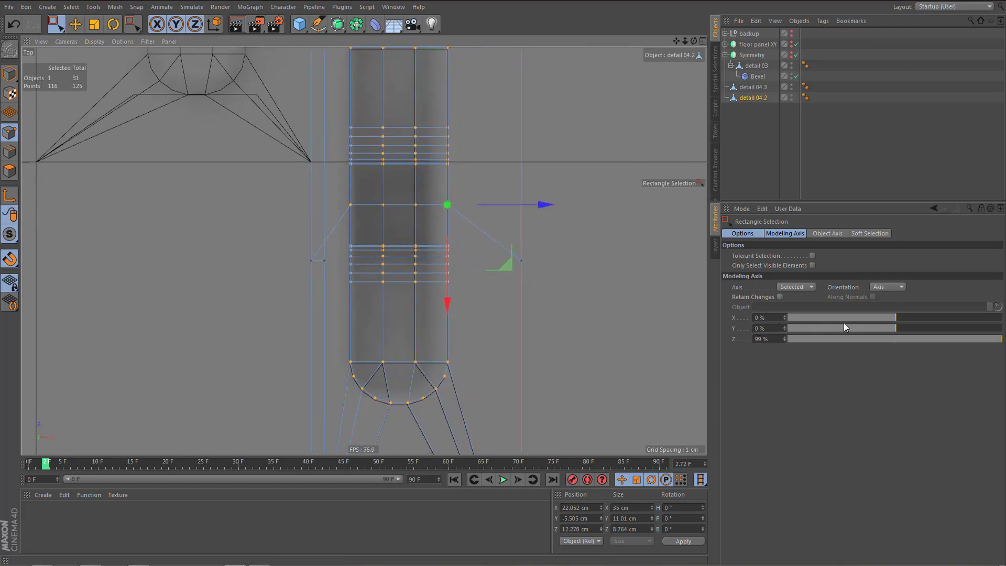
pyautogui.moveTo(842, 317); pyautogui.dragTo(899, 367)
pyautogui.keyDown('alt'); pyautogui.moveTo(406, 416); pyautogui.dragTo(438, 361, button='middle'); pyautogui.keyUp('alt')
pyautogui.keyDown('alt'); pyautogui.moveTo(438, 361); pyautogui.dragTo(448, 362, button='right'); pyautogui.keyUp('alt')
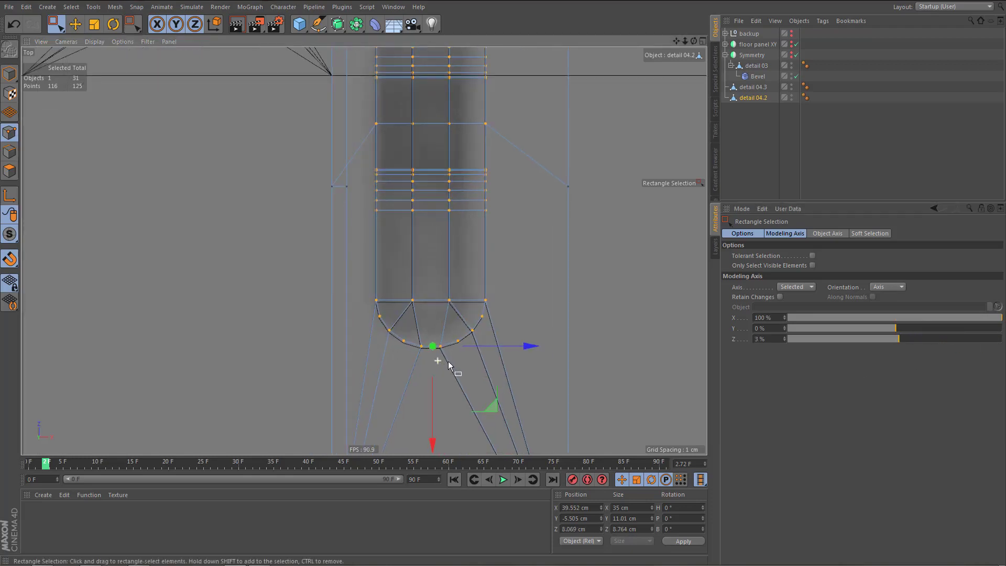
pyautogui.scroll(-5, 445, 413)
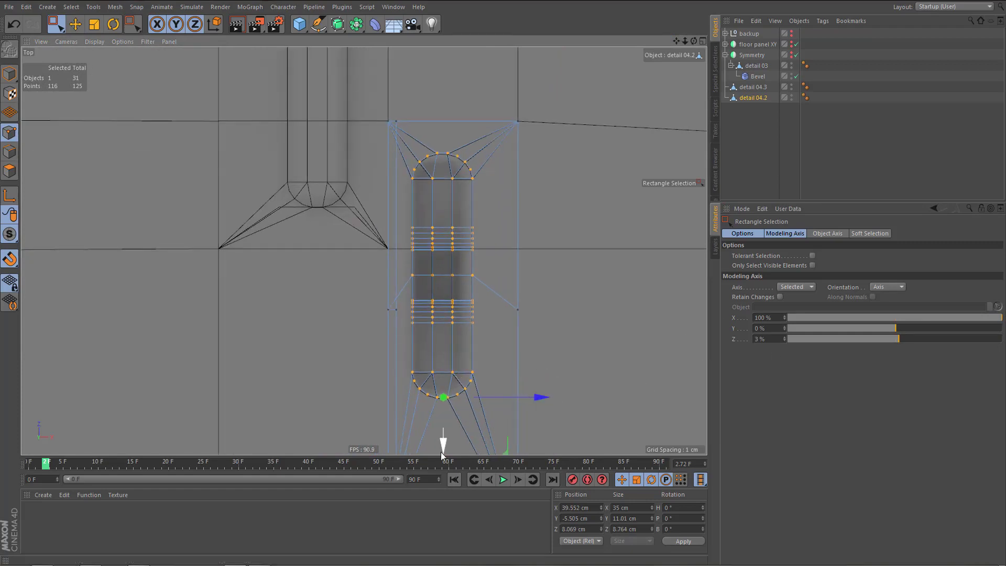
pyautogui.moveTo(442, 448); pyautogui.dragTo(441, 450)
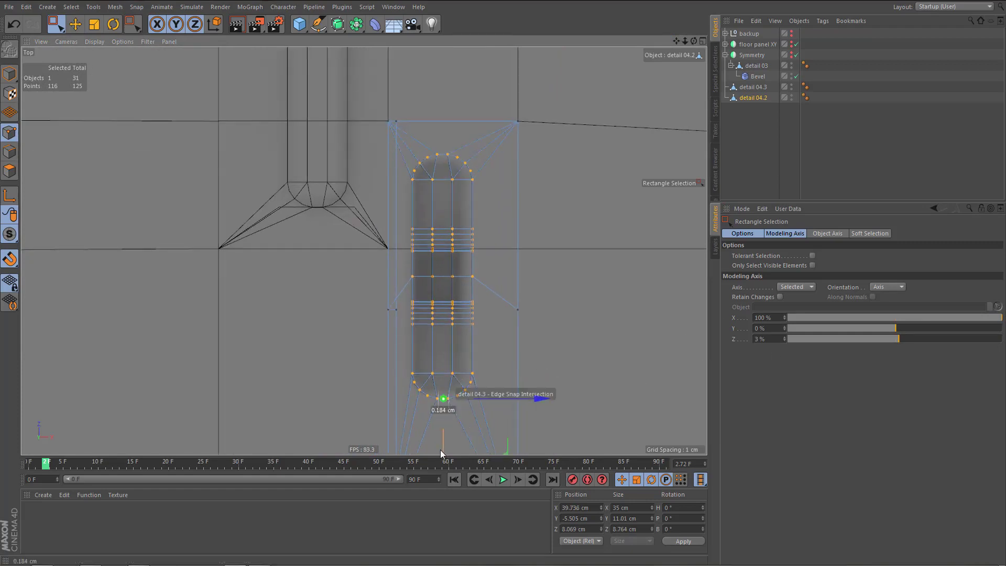
# - Examine the fit of detail 04.2's slot over the panel's slot in the top and perspective views
pyautogui.keyDown('alt'); pyautogui.moveTo(457, 340); pyautogui.dragTo(479, 354, button='right'); pyautogui.keyUp('alt')
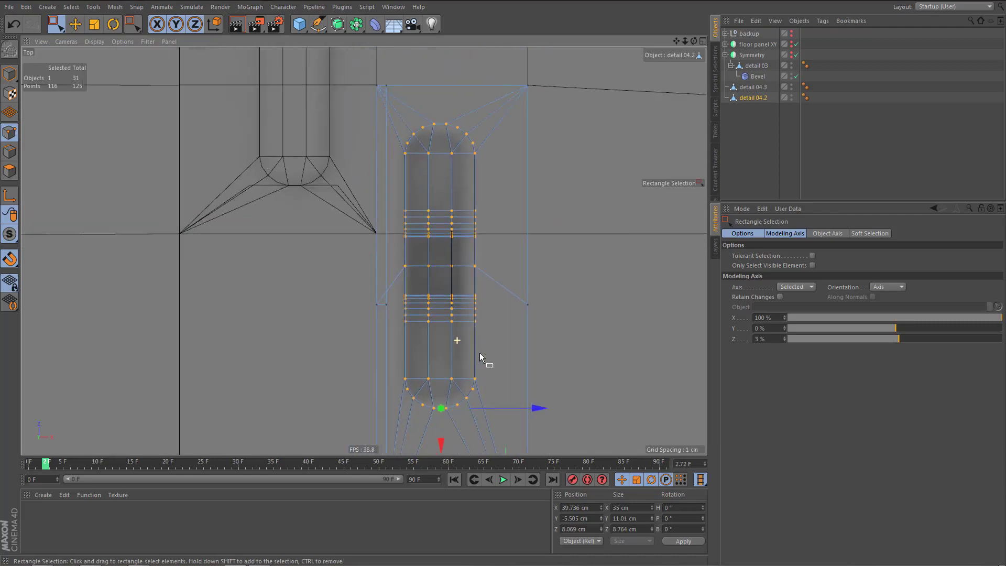
pyautogui.keyDown('alt'); pyautogui.moveTo(466, 320); pyautogui.dragTo(484, 334, button='right'); pyautogui.keyUp('alt')
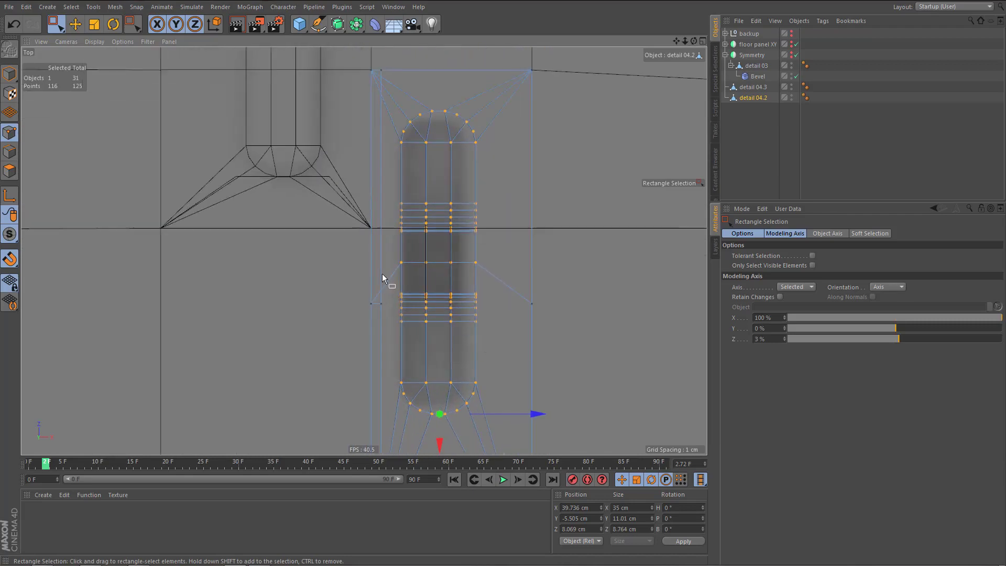
pyautogui.keyDown('alt'); pyautogui.moveTo(364, 250); pyautogui.dragTo(422, 299, button='middle'); pyautogui.keyUp('alt')
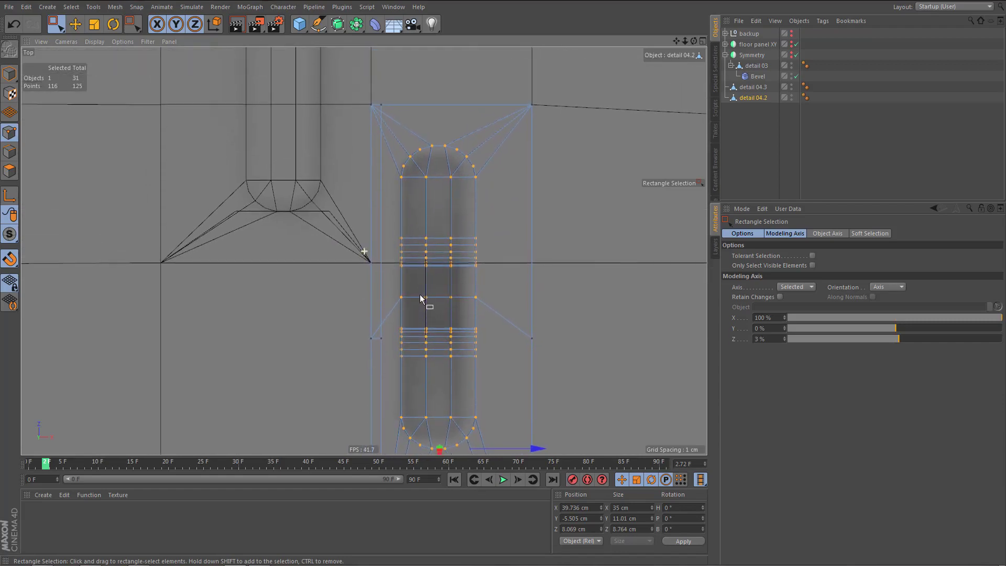
pyautogui.middleClick(398, 276)
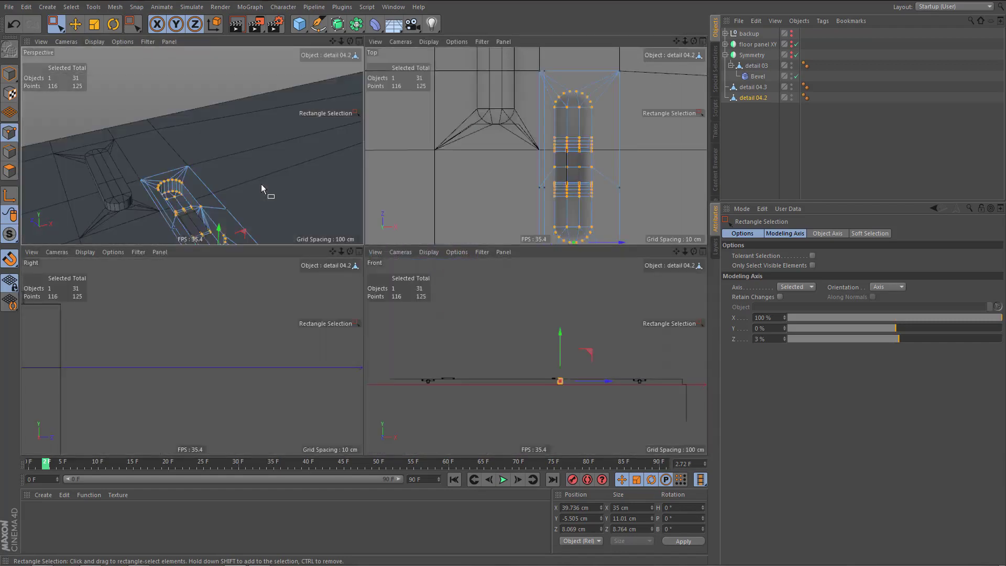
pyautogui.middleClick(261, 184)
pyautogui.keyDown('alt'); pyautogui.moveTo(377, 406); pyautogui.dragTo(331, 275, button='middle'); pyautogui.keyUp('alt')
pyautogui.keyDown('alt'); pyautogui.moveTo(328, 275); pyautogui.dragTo(328, 309); pyautogui.keyUp('alt')
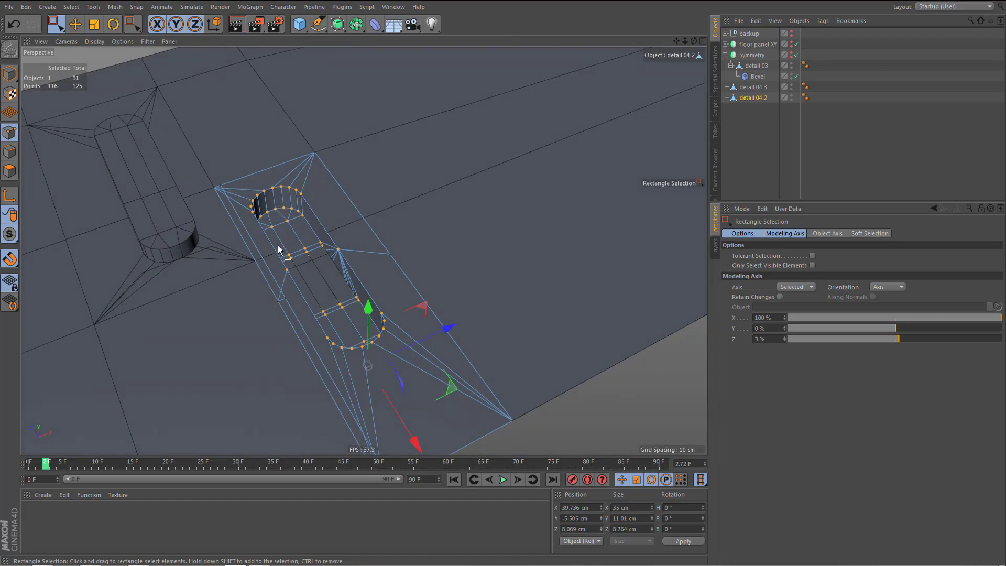
pyautogui.keyDown('alt'); pyautogui.moveTo(275, 245); pyautogui.dragTo(349, 260, button='right'); pyautogui.keyUp('alt')
pyautogui.keyDown('alt'); pyautogui.moveTo(350, 260); pyautogui.dragTo(260, 271); pyautogui.keyUp('alt')
pyautogui.scroll(-5, 260, 270)
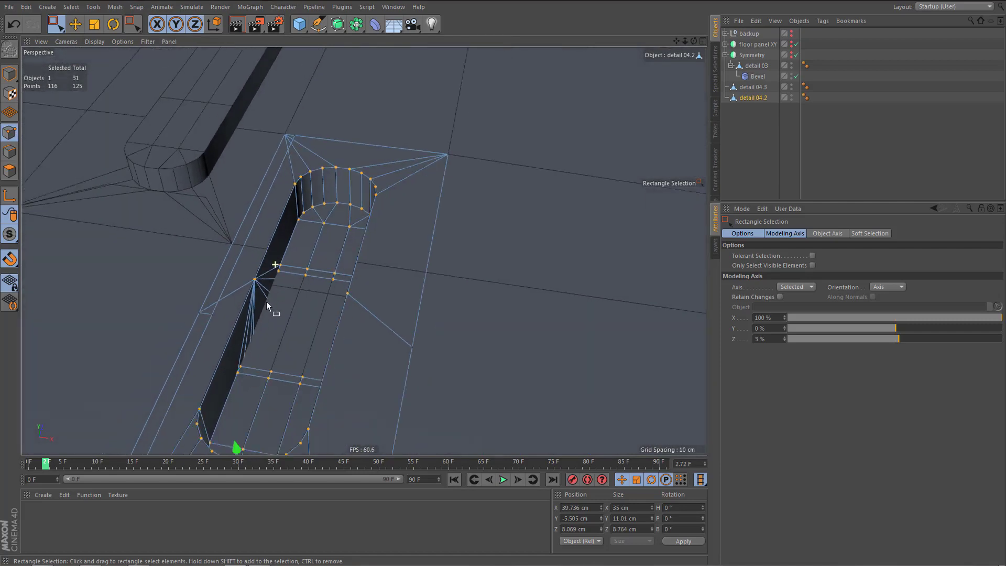
pyautogui.scroll(5, 310, 293)
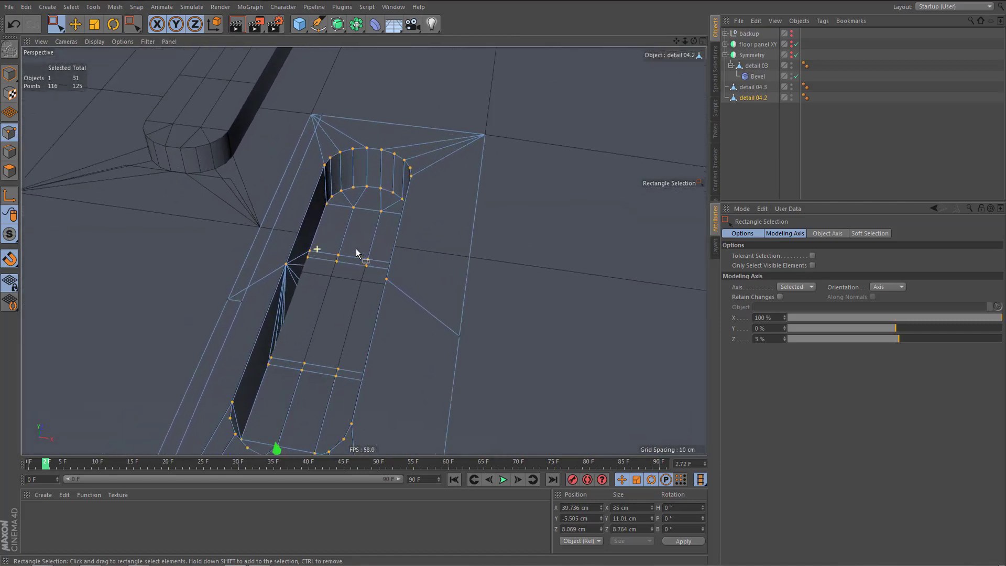
pyautogui.keyDown('alt'); pyautogui.moveTo(357, 248); pyautogui.dragTo(387, 265); pyautogui.keyUp('alt')
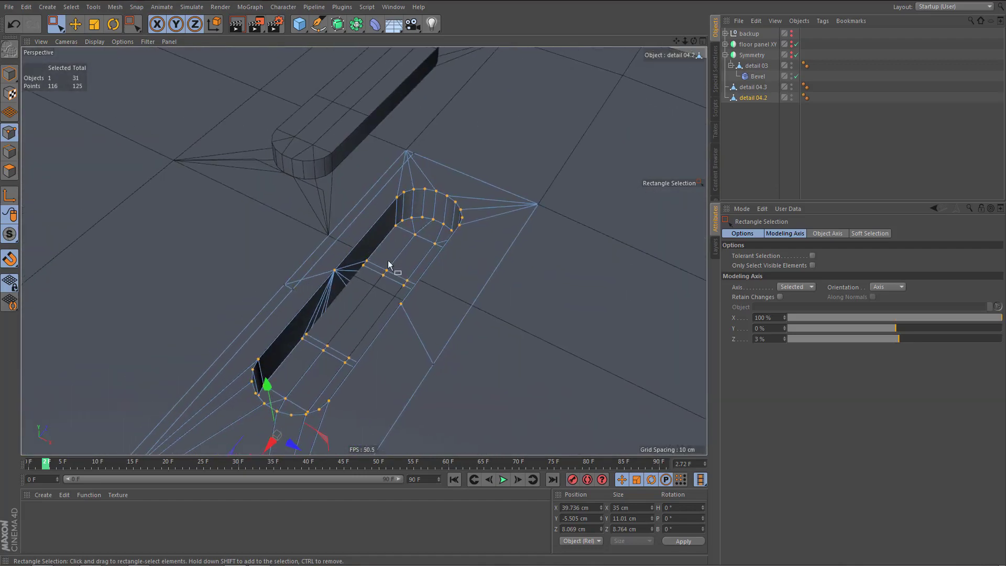
# - Delete the polygons of detail 04.3's original slot patch underneath detail 04.2
pyautogui.click(753, 87)
pyautogui.keyDown('alt'); pyautogui.moveTo(442, 242); pyautogui.dragTo(440, 215); pyautogui.keyUp('alt')
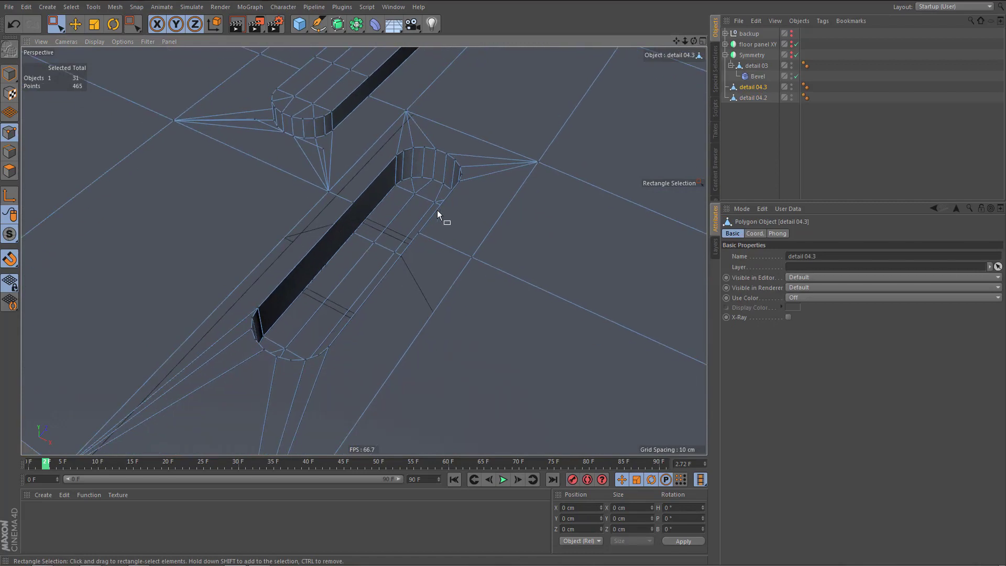
pyautogui.scroll(-5, 429, 221)
pyautogui.middleClick(486, 196)
pyautogui.middleClick(494, 178)
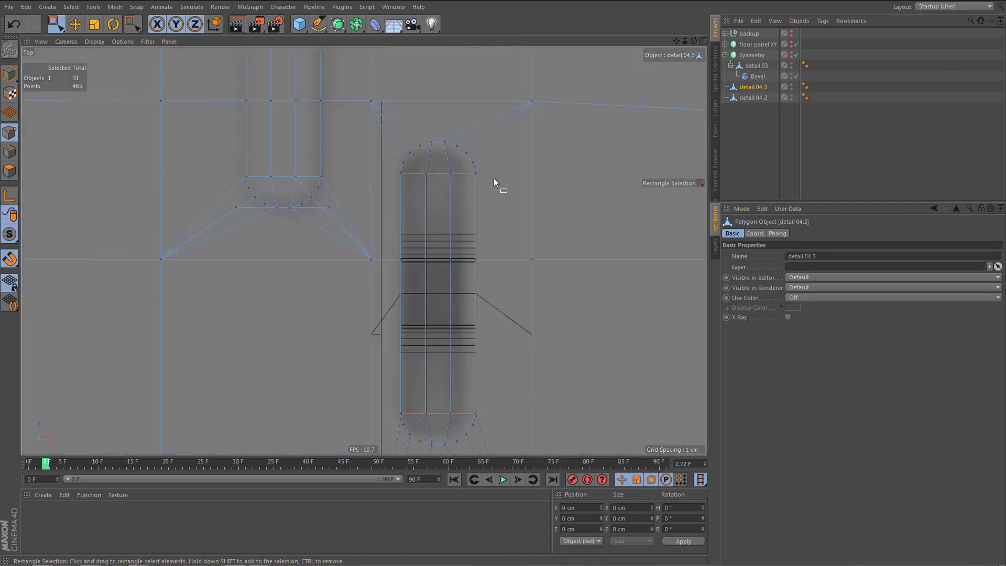
pyautogui.scroll(-4, 468, 198)
pyautogui.keyDown('alt'); pyautogui.moveTo(456, 241); pyautogui.dragTo(460, 243, button='right'); pyautogui.keyUp('alt')
pyautogui.press('Tab')
pyautogui.press('q')
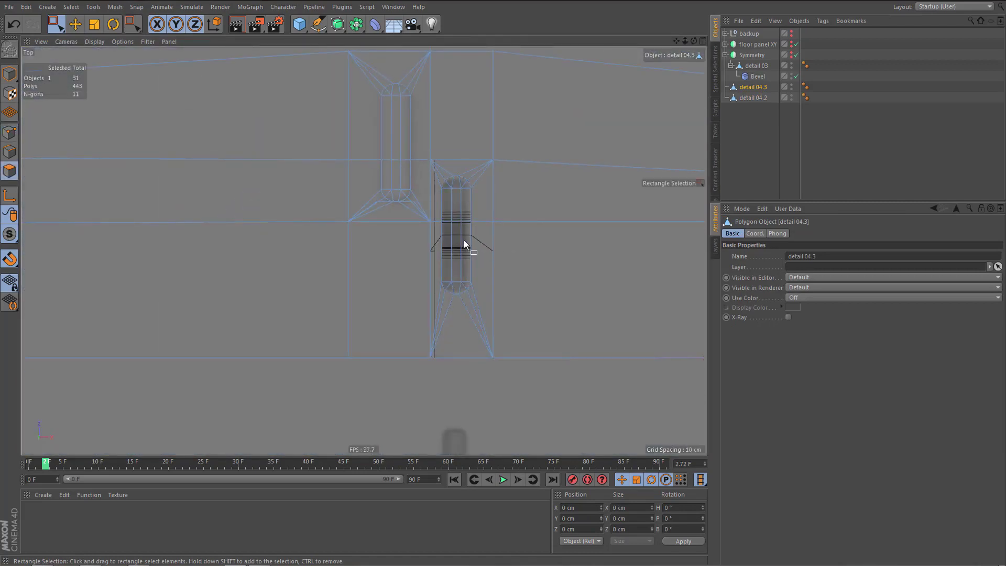
pyautogui.click(476, 190)
pyautogui.moveTo(425, 148); pyautogui.dragTo(513, 372)
pyautogui.press('Delete')
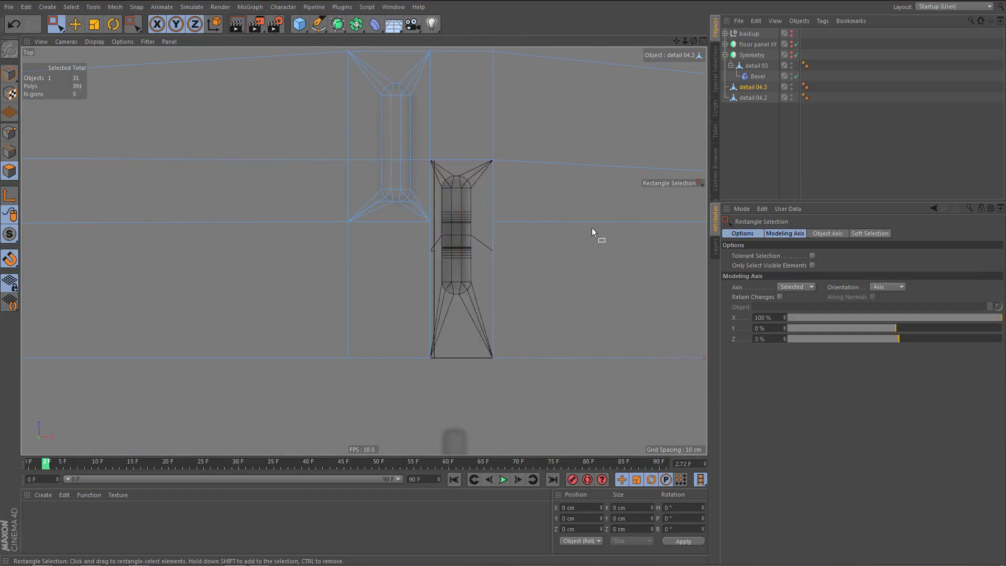
# - Inspect the replaced slot area and its stepped recess in the top and perspective views
pyautogui.scroll(2, 497, 269)
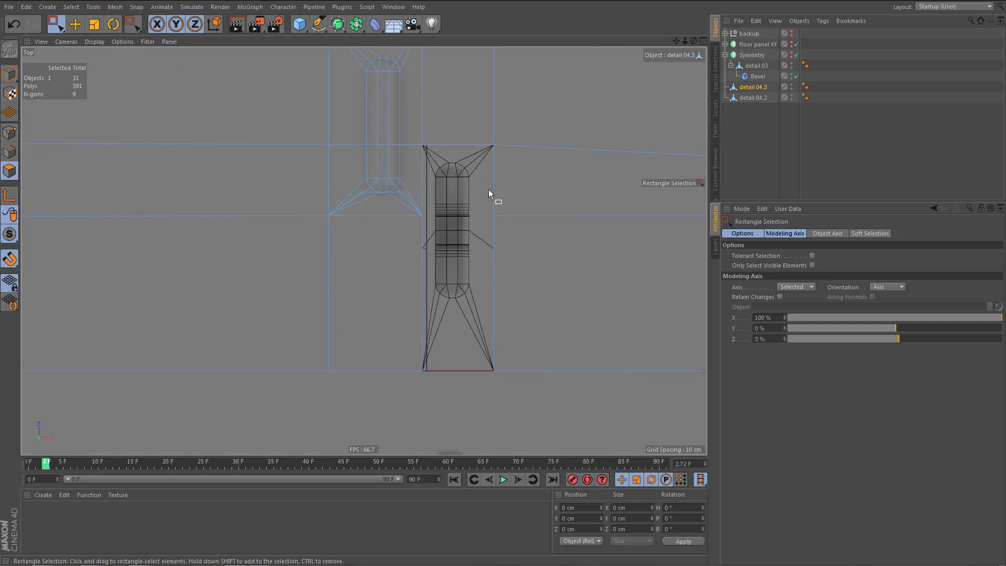
pyautogui.scroll(2, 489, 191)
pyautogui.middleClick(437, 191)
pyautogui.middleClick(366, 148)
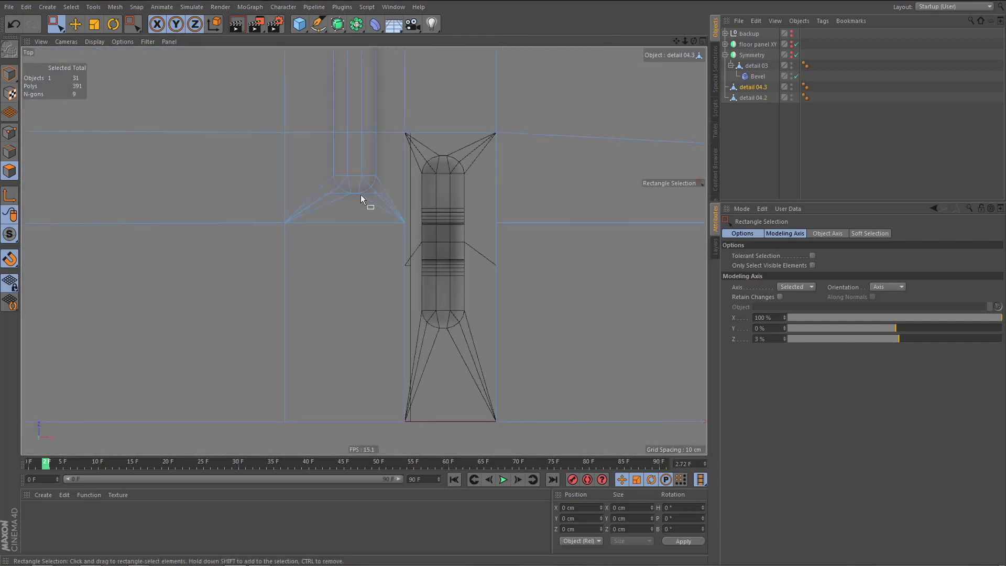
pyautogui.middleClick(414, 192)
pyautogui.middleClick(262, 181)
pyautogui.keyDown('alt'); pyautogui.moveTo(423, 233); pyautogui.dragTo(470, 225, button='right'); pyautogui.keyUp('alt')
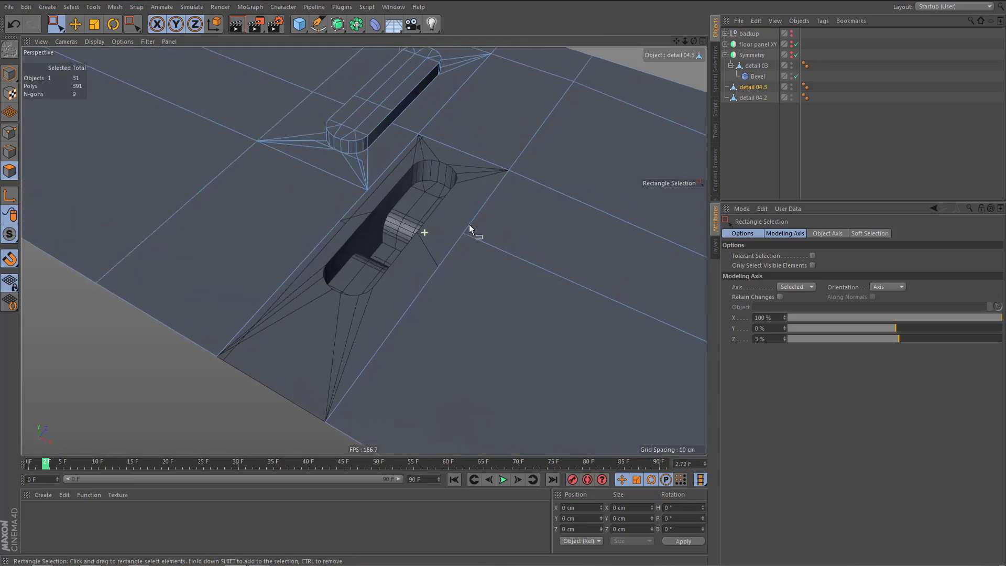
pyautogui.keyDown('alt'); pyautogui.moveTo(317, 183); pyautogui.dragTo(342, 202, button='right'); pyautogui.keyUp('alt')
pyautogui.keyDown('alt'); pyautogui.moveTo(344, 206); pyautogui.dragTo(501, 229); pyautogui.keyUp('alt')
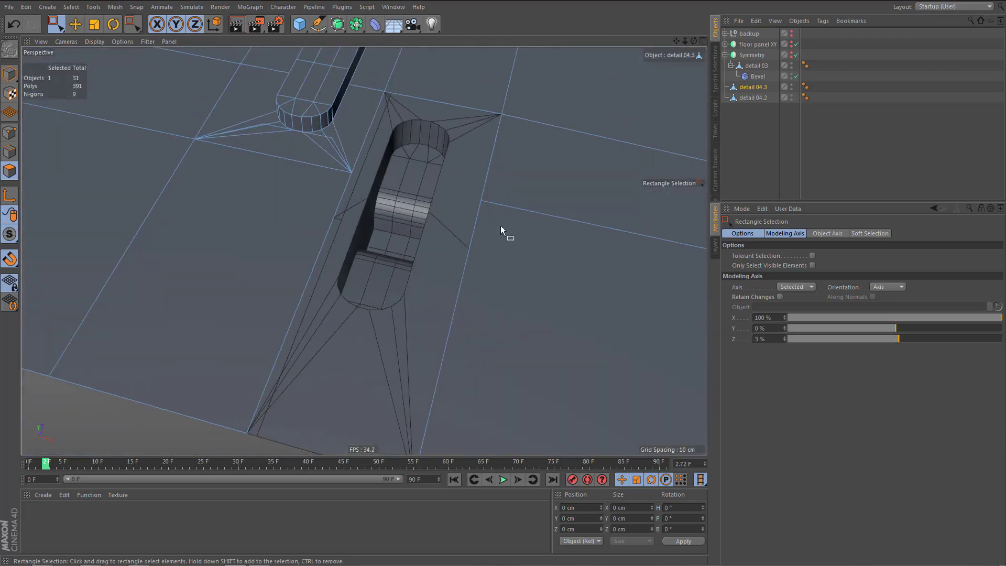
pyautogui.keyDown('alt'); pyautogui.moveTo(438, 221); pyautogui.dragTo(331, 236); pyautogui.keyUp('alt')
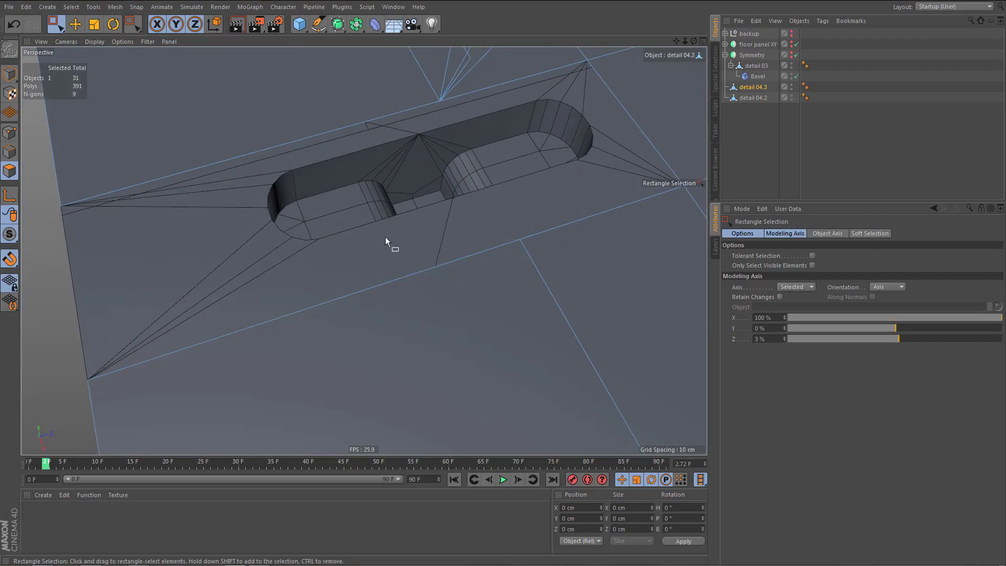
# - Dissolve the short extra edge in detail 04.2's narrow border strip beside the middle of the slot
pyautogui.click(754, 98)
pyautogui.keyDown('alt'); pyautogui.moveTo(503, 194); pyautogui.dragTo(431, 309); pyautogui.keyUp('alt')
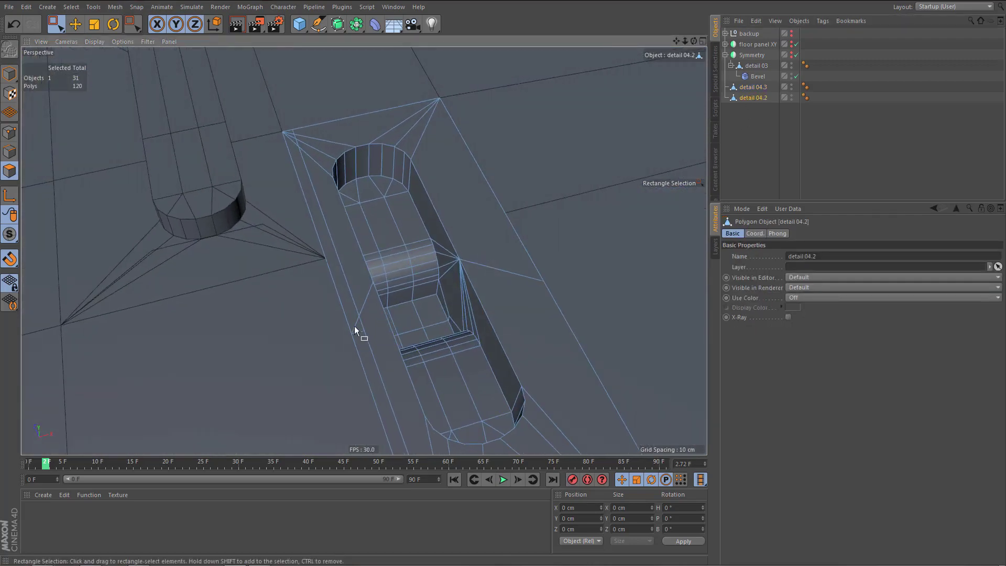
pyautogui.press('Return')
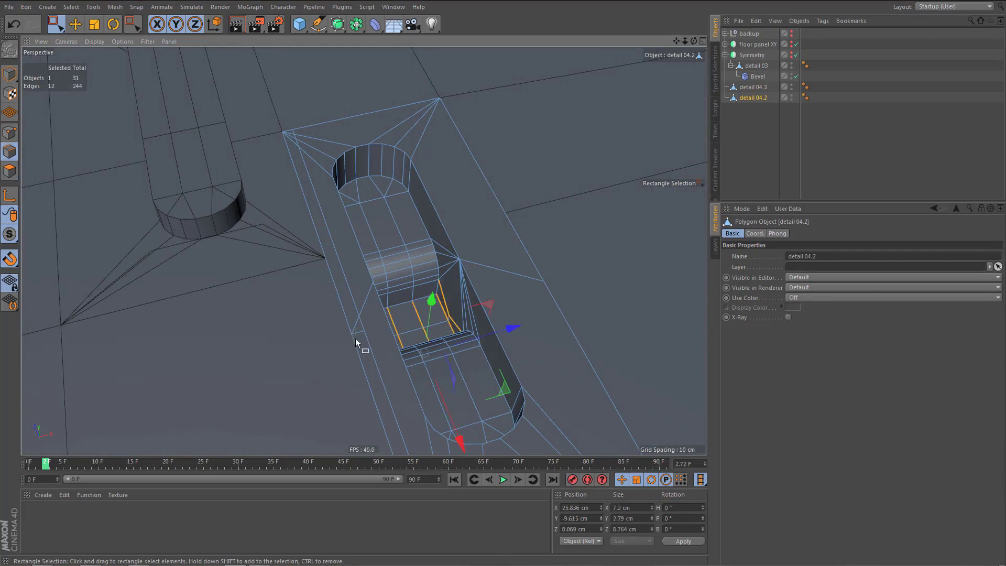
pyautogui.moveTo(370, 347); pyautogui.dragTo(348, 324)
pyautogui.press('m')
pyautogui.press('n')
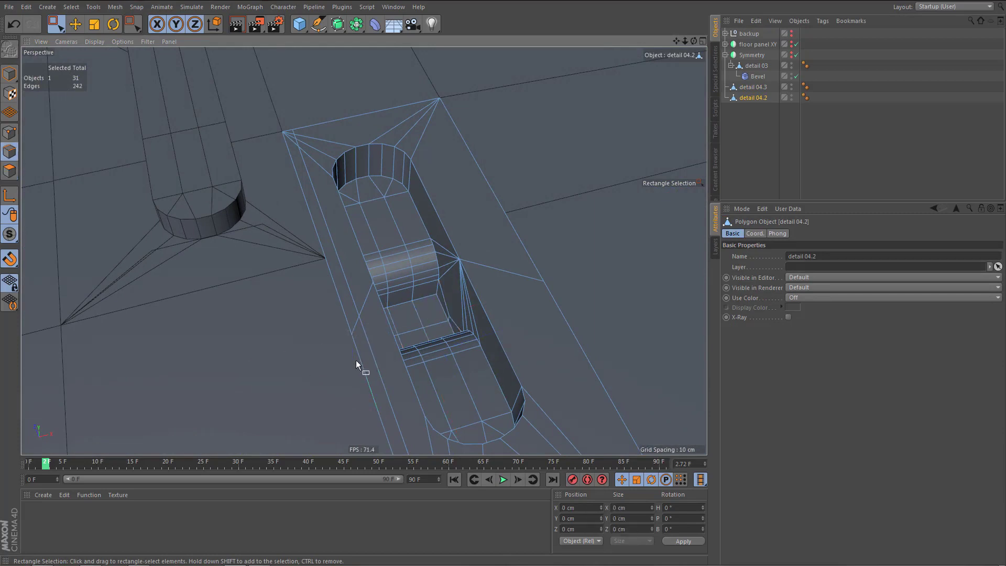
# - Dissolve the long inner edge of the narrow border strip running beside detail 04.2's slot
pyautogui.keyDown('alt'); pyautogui.moveTo(356, 361); pyautogui.dragTo(444, 187); pyautogui.keyUp('alt')
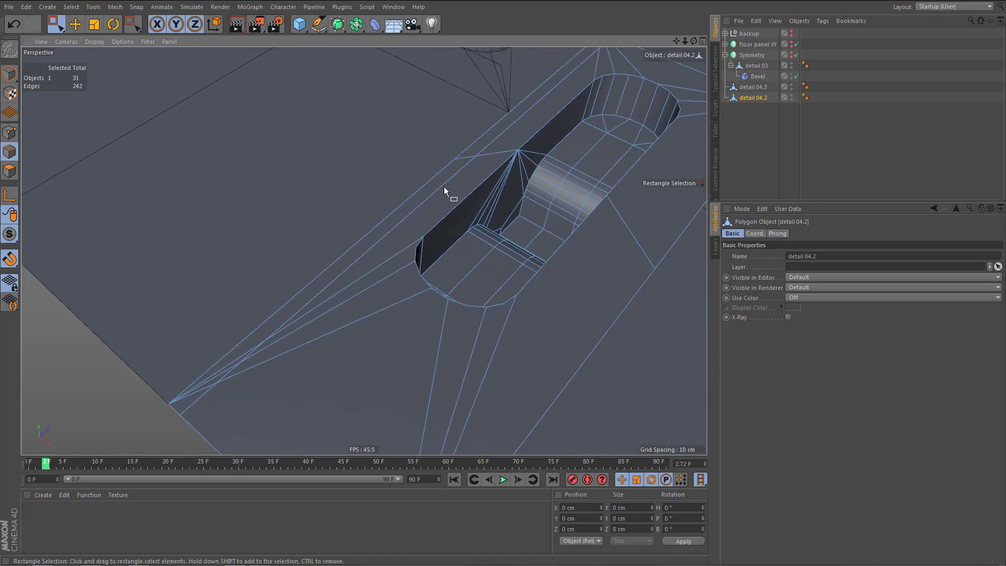
pyautogui.press('e')
pyautogui.doubleClick(448, 181)
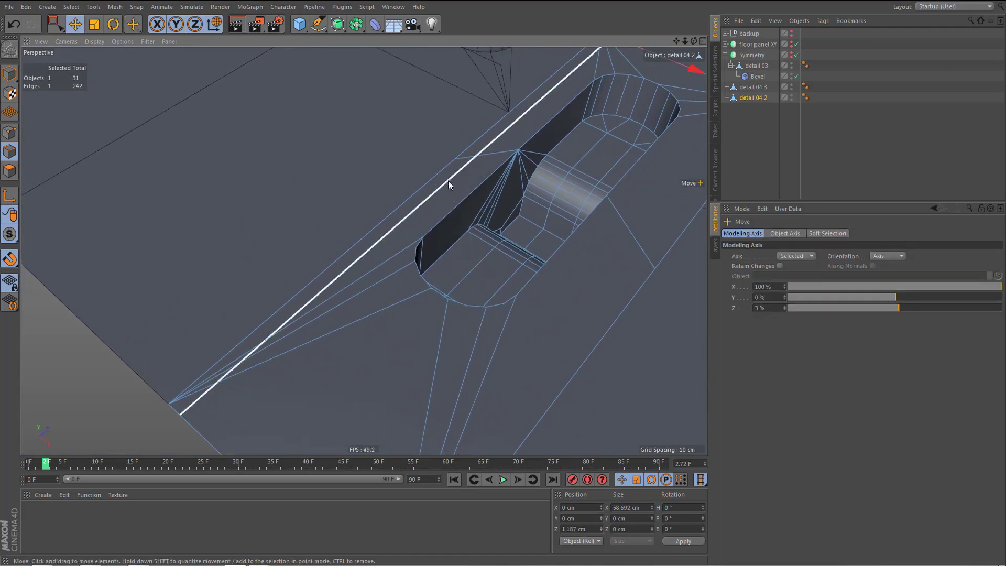
pyautogui.hotkey('ctrl', 'Delete')
# - Snap the two outer border points beside the middle of detail 04.2's slot onto the matching points of detail 04.3
pyautogui.keyDown('alt'); pyautogui.moveTo(385, 232); pyautogui.dragTo(319, 278); pyautogui.keyUp('alt')
pyautogui.press('Return')
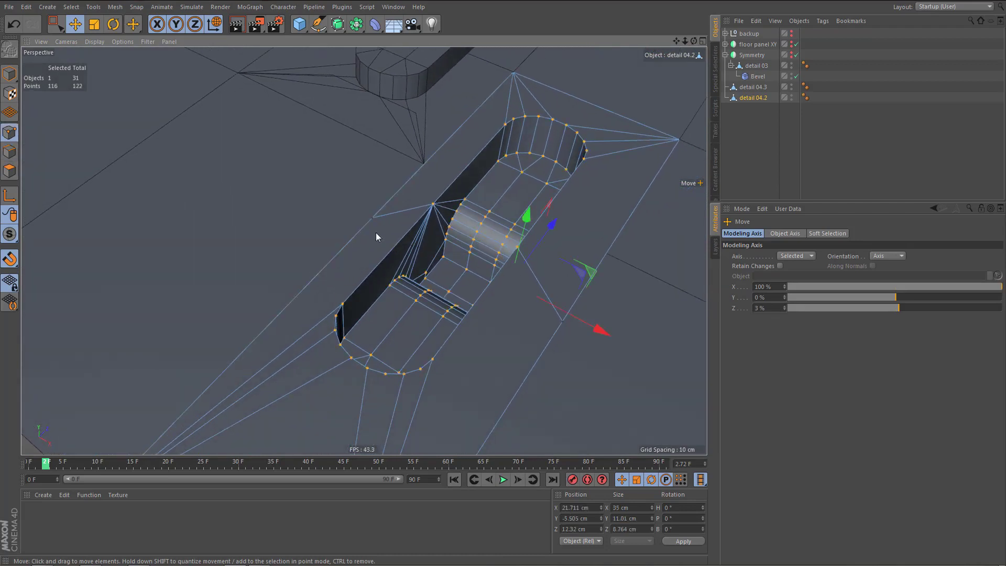
pyautogui.click(374, 219)
pyautogui.moveTo(406, 209); pyautogui.dragTo(368, 227)
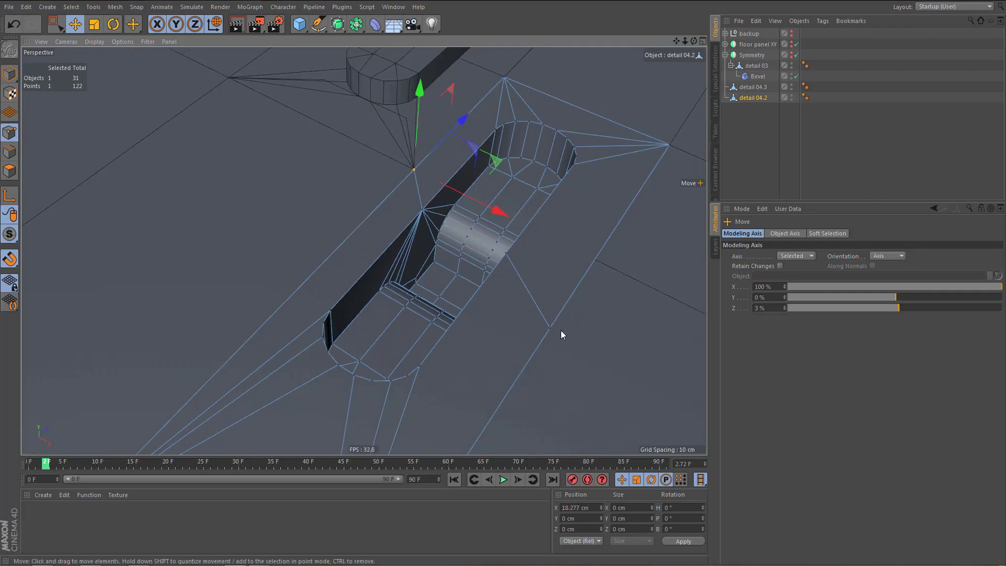
pyautogui.moveTo(549, 330); pyautogui.dragTo(617, 197)
pyautogui.keyDown('alt'); pyautogui.moveTo(485, 240); pyautogui.dragTo(510, 249); pyautogui.keyUp('alt')
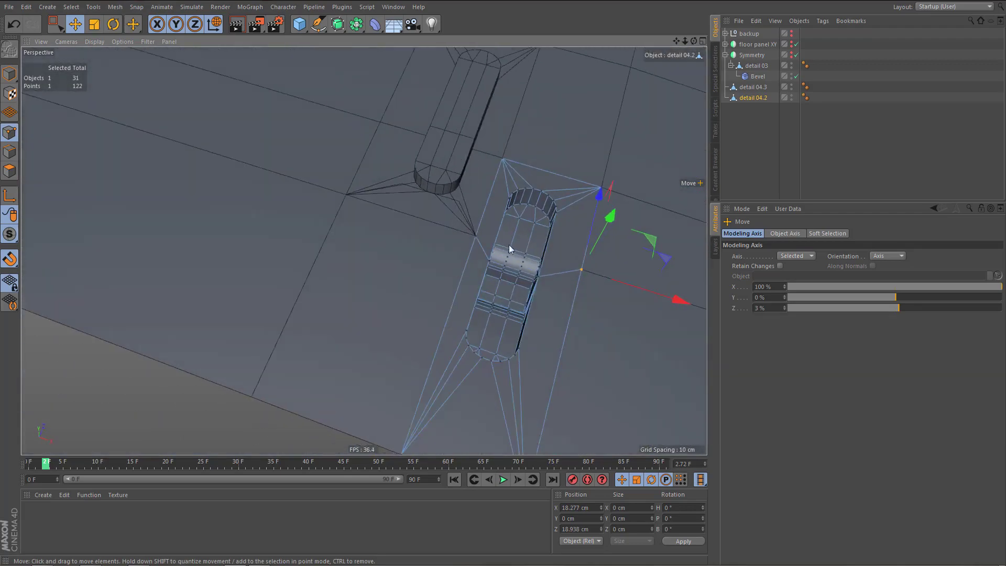
# - Merge detail 04.3 and detail 04.2 into one object, deleting the originals, and weld its coincident points
pyautogui.keyDown('ctrl'); pyautogui.click(753, 87); pyautogui.keyUp('ctrl')
pyautogui.rightClick(761, 92)
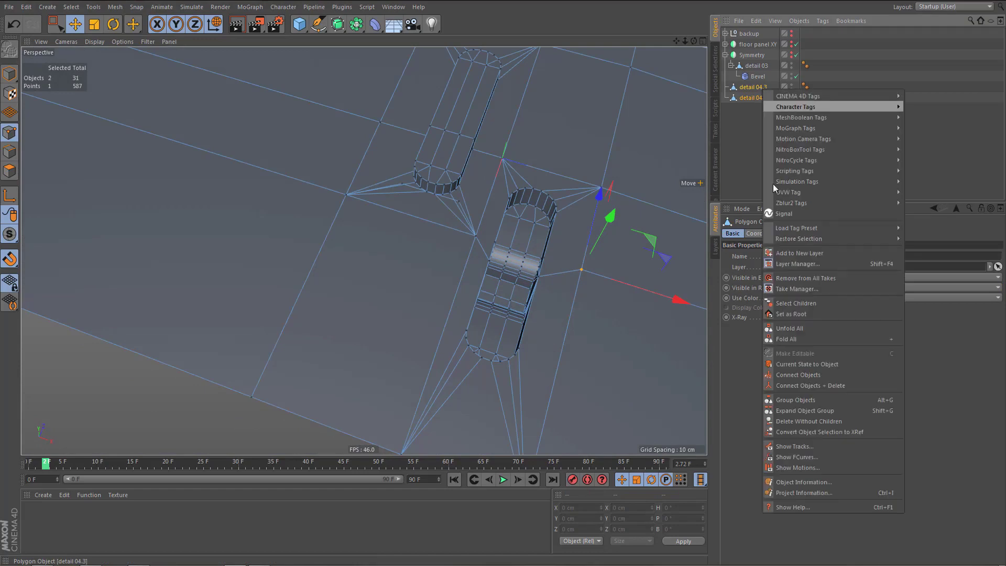
pyautogui.click(838, 387)
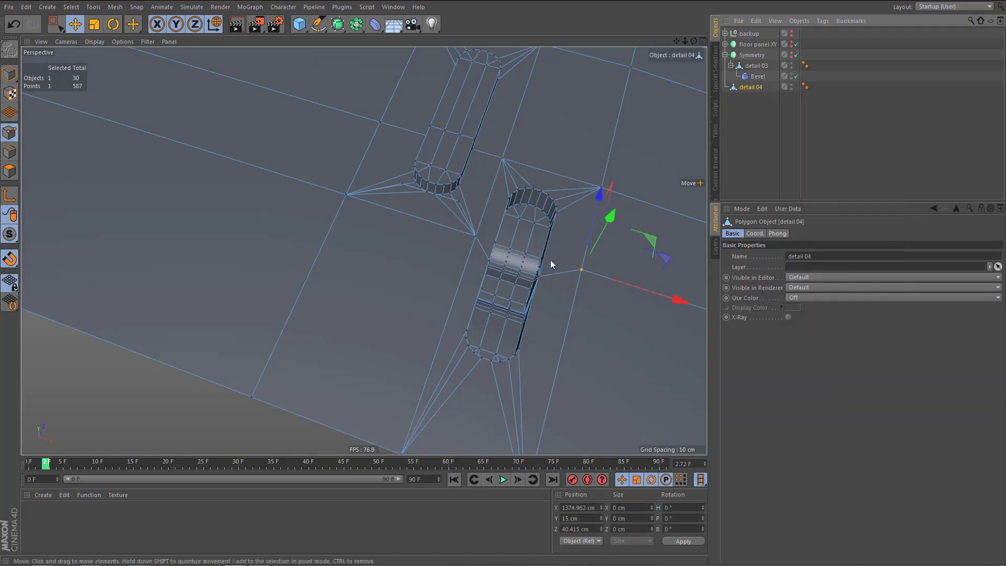
pyautogui.keyDown('alt'); pyautogui.moveTo(550, 259); pyautogui.dragTo(531, 246, button='middle'); pyautogui.keyUp('alt')
pyautogui.click(541, 251)
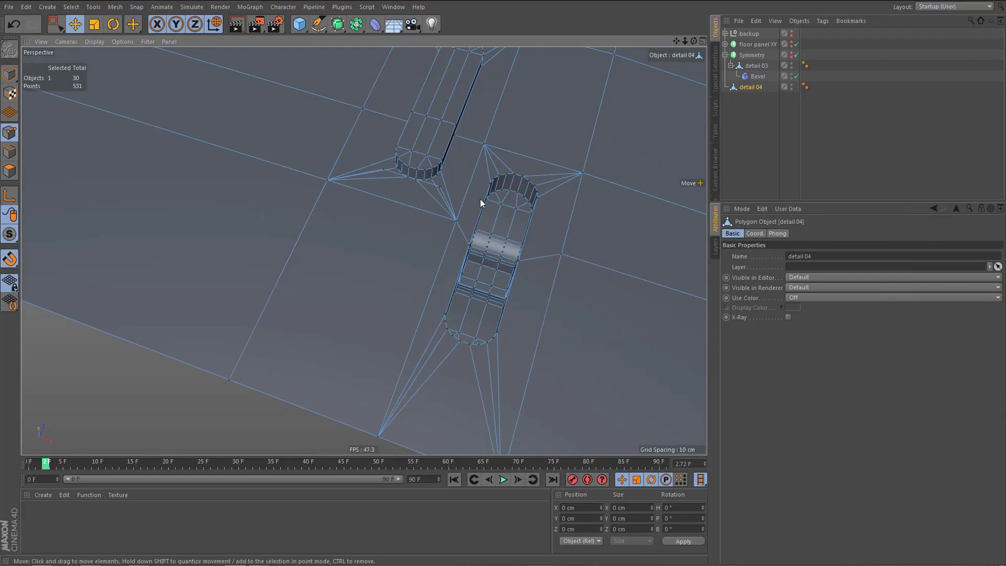
# - Remove the two stray points in the edge fans around the end of the neighbouring plain slot
pyautogui.keyDown('alt'); pyautogui.moveTo(463, 189); pyautogui.dragTo(564, 183, button='right'); pyautogui.keyUp('alt')
pyautogui.keyDown('alt'); pyautogui.moveTo(429, 208); pyautogui.dragTo(476, 231, button='middle'); pyautogui.keyUp('alt')
pyautogui.keyDown('alt'); pyautogui.moveTo(414, 191); pyautogui.dragTo(519, 199, button='right'); pyautogui.keyUp('alt')
pyautogui.keyDown('alt'); pyautogui.moveTo(456, 206); pyautogui.dragTo(441, 222); pyautogui.keyUp('alt')
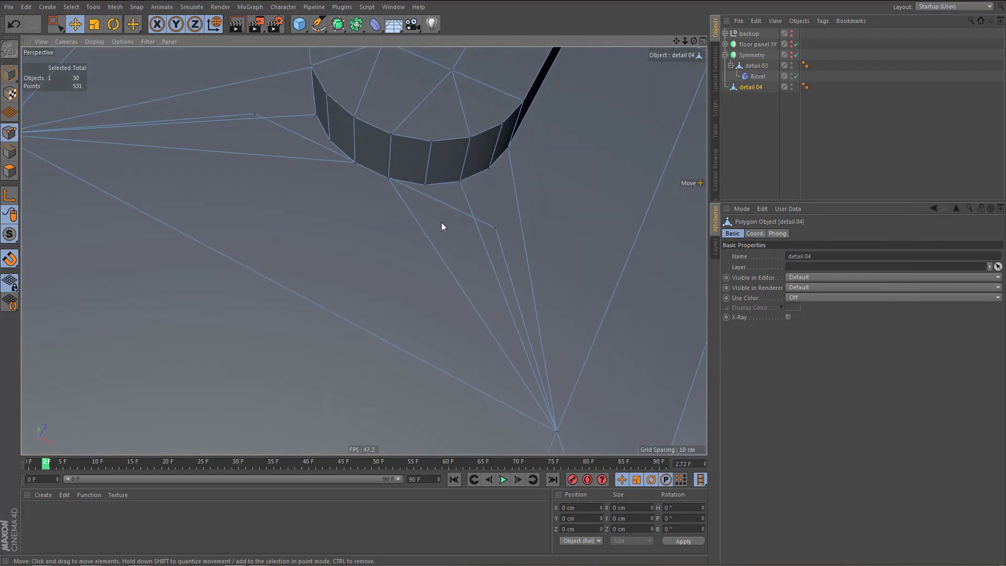
pyautogui.keyDown('alt'); pyautogui.moveTo(416, 228); pyautogui.dragTo(459, 246, button='middle'); pyautogui.keyUp('alt')
pyautogui.press('Return')
pyautogui.press('Delete')
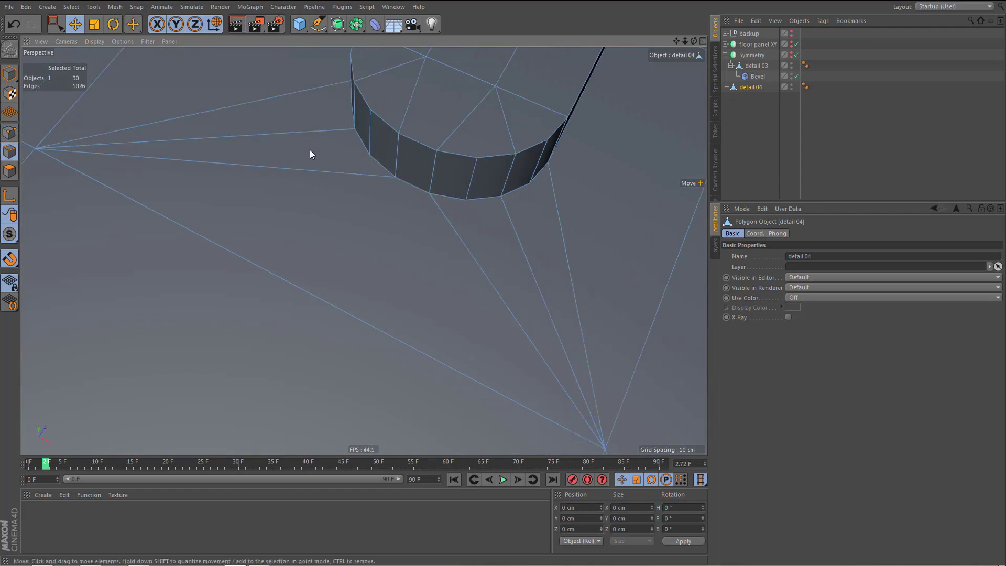
# - Render a preview of the merged panel in the perspective view to check its surface around the slots
pyautogui.scroll(-10, 371, 270)
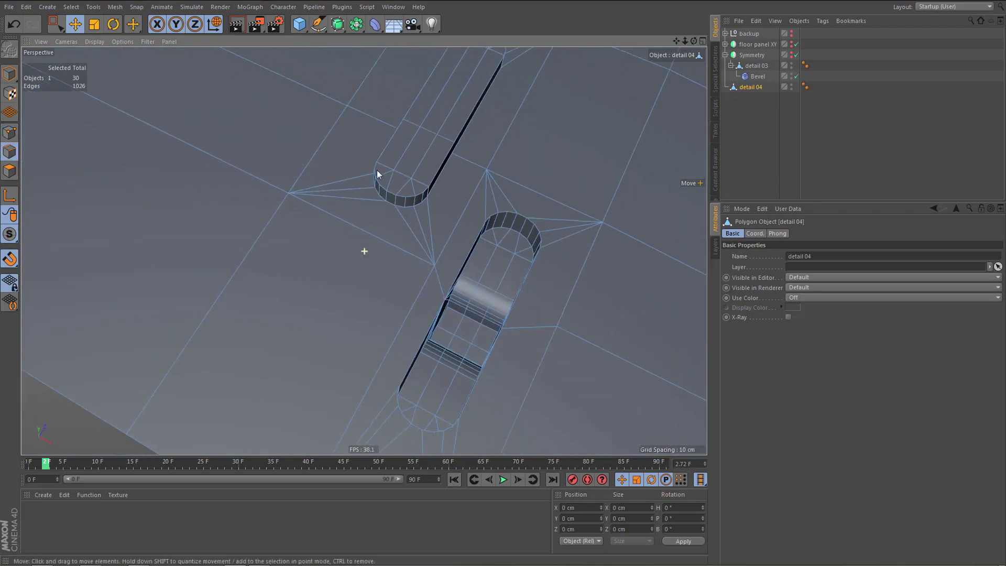
pyautogui.keyDown('alt'); pyautogui.moveTo(366, 206); pyautogui.dragTo(354, 256, button='right'); pyautogui.keyUp('alt')
pyautogui.keyDown('alt'); pyautogui.moveTo(358, 257); pyautogui.dragTo(349, 237); pyautogui.keyUp('alt')
pyautogui.scroll(-3, 391, 260)
pyautogui.scroll(-5, 347, 272)
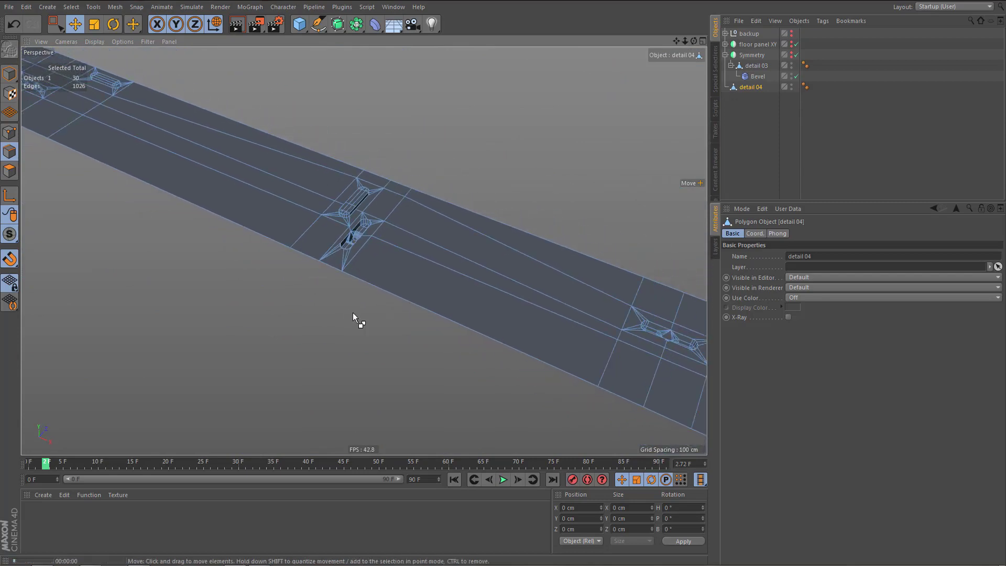
pyautogui.hotkey('ctrl', 'r')
pyautogui.scroll(1, 360, 228)
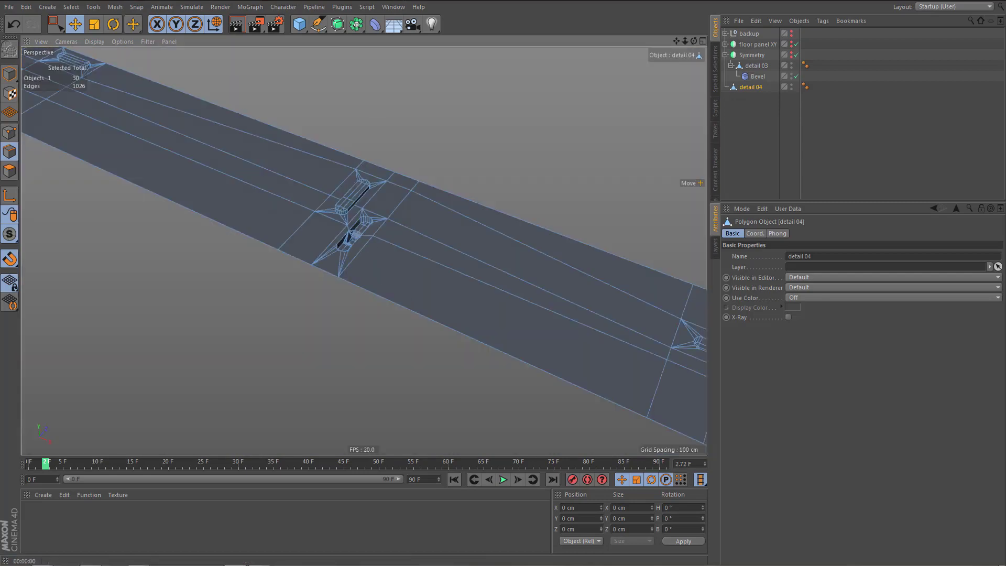
# - Try a Subdivision Surface on detail 04 and examine the smoothing around the two slots
pyautogui.moveTo(339, 25); pyautogui.dragTo(370, 43)
pyautogui.keyDown('alt'); pyautogui.moveTo(370, 201); pyautogui.dragTo(431, 254); pyautogui.keyUp('alt')
pyautogui.keyDown('alt'); pyautogui.moveTo(393, 228); pyautogui.dragTo(521, 179, button='right'); pyautogui.keyUp('alt')
pyautogui.keyDown('alt'); pyautogui.moveTo(520, 184); pyautogui.dragTo(429, 246); pyautogui.keyUp('alt')
# - Disable the Subdivision Surface, take detail 04 out of it and delete the generator
pyautogui.press('q')
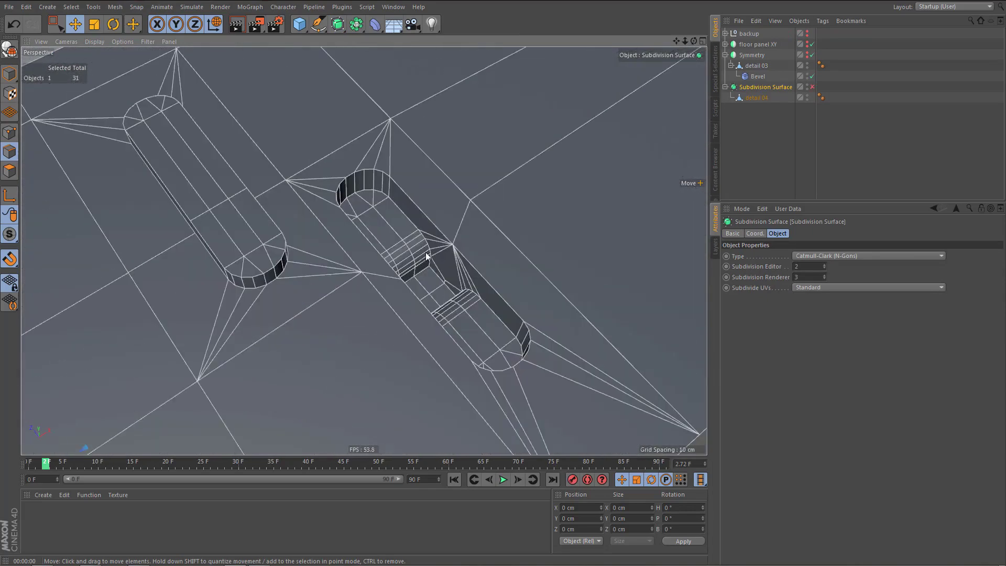
pyautogui.click(755, 98)
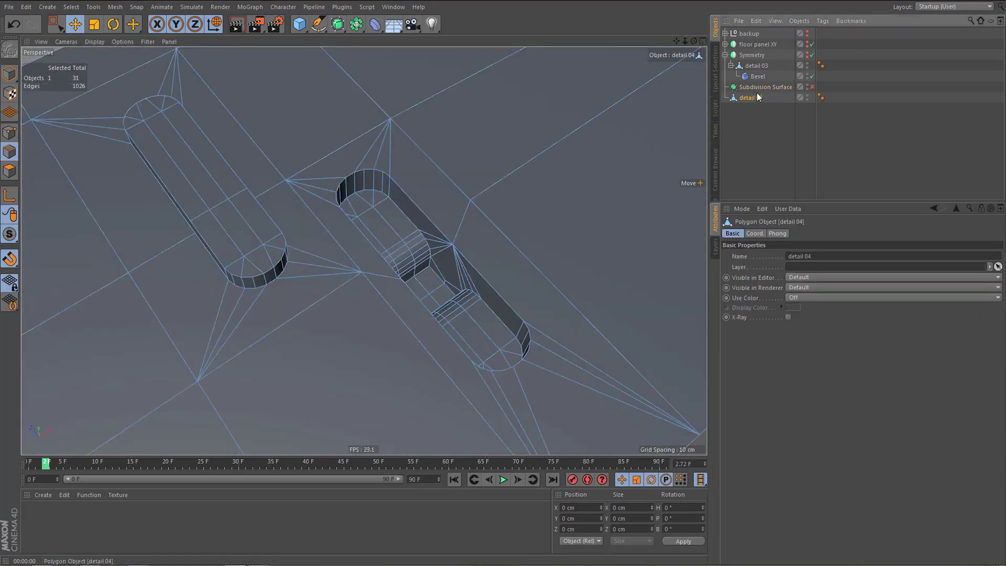
pyautogui.click(757, 88)
pyautogui.press('Delete')
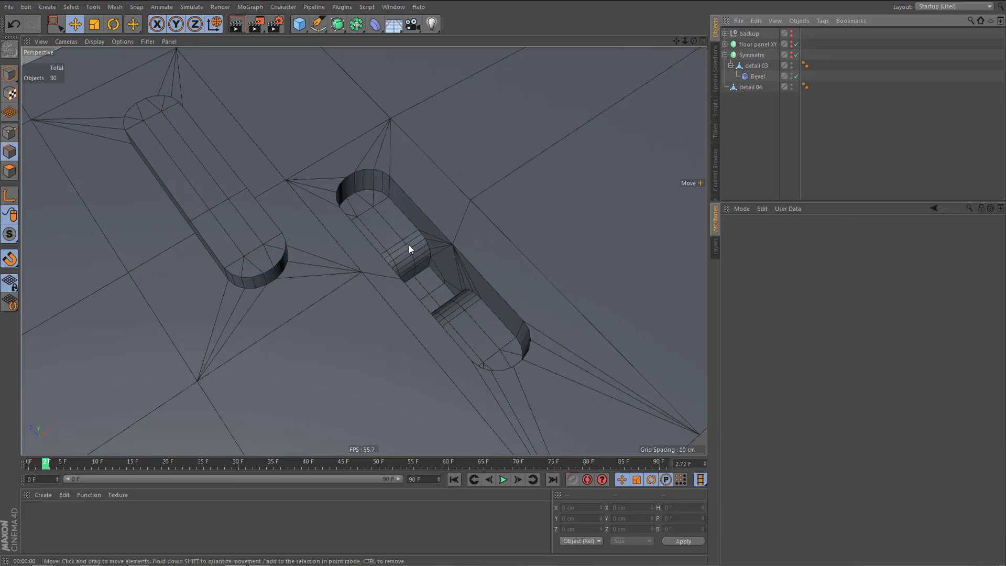
# - Examine the corner points and edge flow between the two neighbouring slots and along the whole of detail 04
pyautogui.keyDown('alt'); pyautogui.moveTo(409, 249); pyautogui.dragTo(247, 268); pyautogui.keyUp('alt')
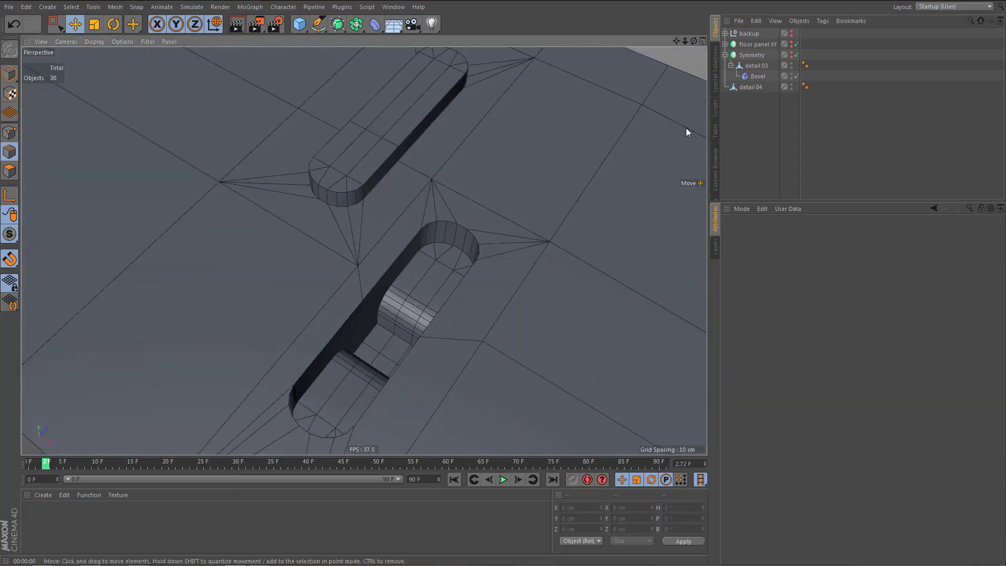
pyautogui.click(753, 86)
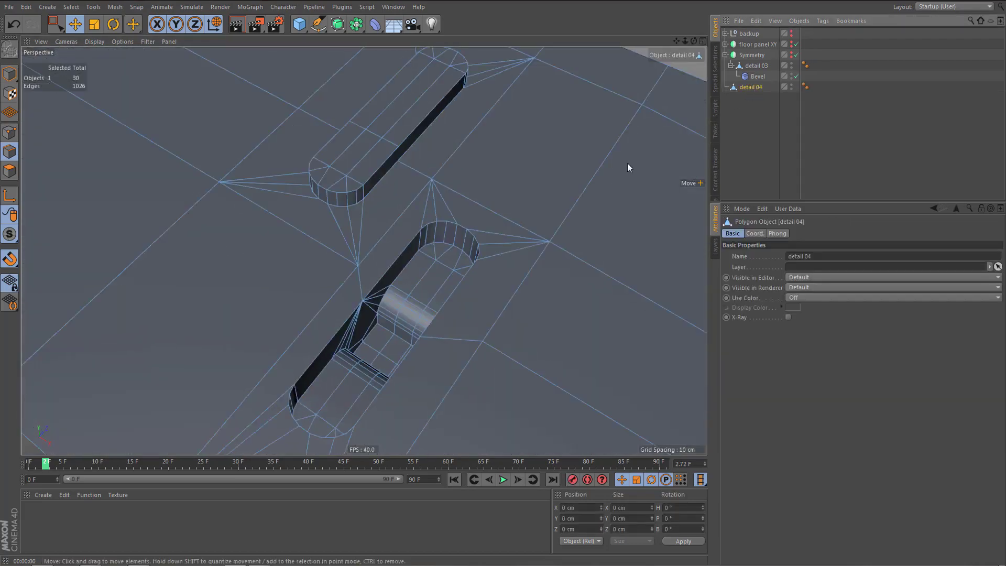
pyautogui.scroll(5, 336, 269)
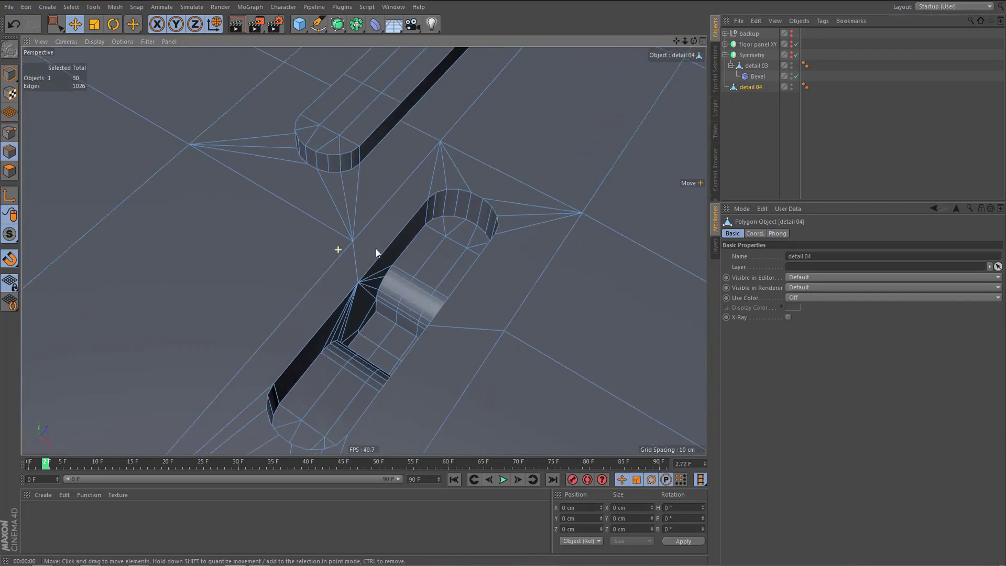
pyautogui.press('0')
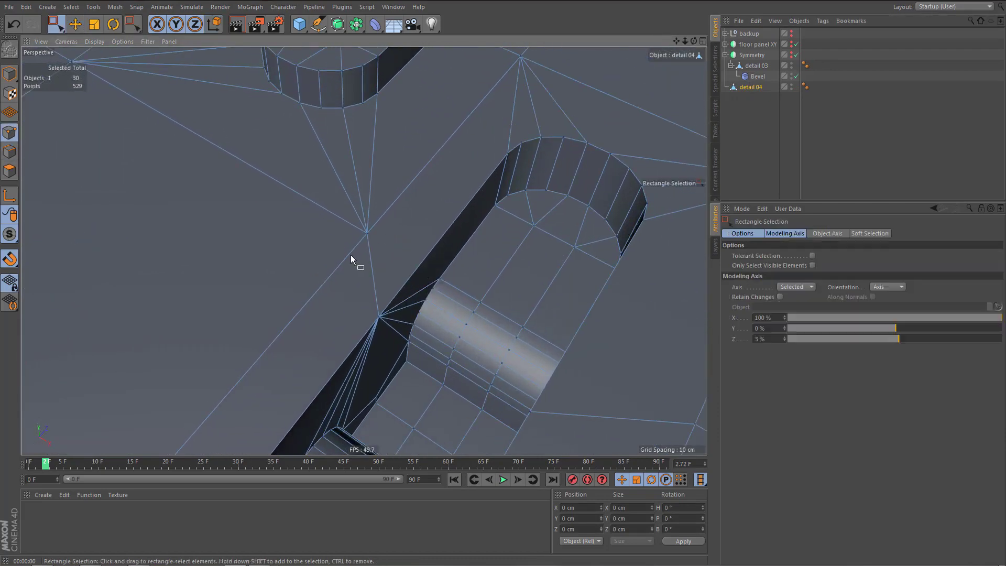
pyautogui.click(367, 231)
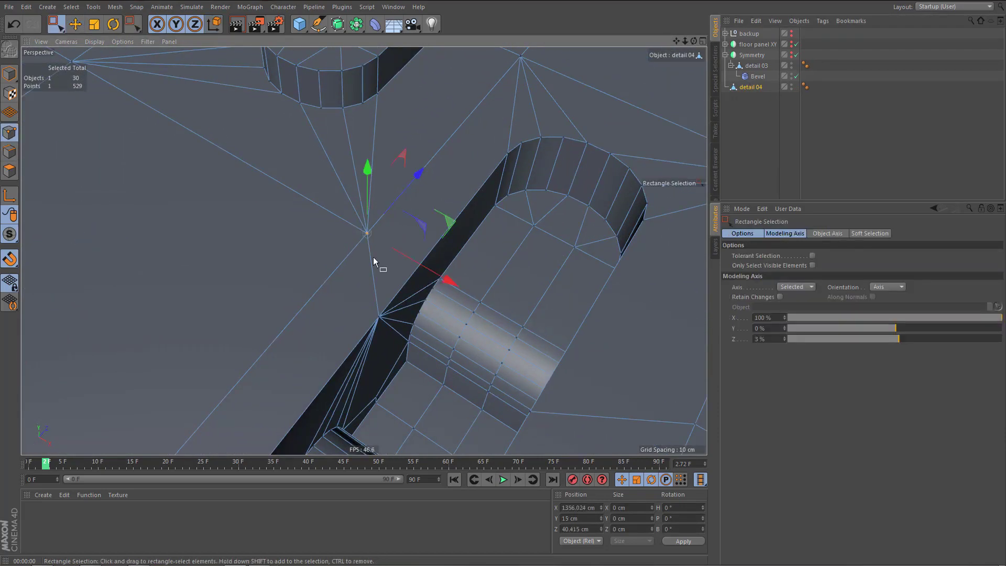
pyautogui.click(340, 109)
pyautogui.click(322, 108)
pyautogui.keyDown('alt'); pyautogui.moveTo(431, 143); pyautogui.dragTo(416, 68, button='middle'); pyautogui.keyUp('alt')
pyautogui.keyDown('alt'); pyautogui.moveTo(394, 146); pyautogui.dragTo(377, 86, button='middle'); pyautogui.keyUp('alt')
pyautogui.keyDown('alt'); pyautogui.moveTo(468, 284); pyautogui.dragTo(558, 271); pyautogui.keyUp('alt')
pyautogui.keyDown('alt'); pyautogui.moveTo(558, 270); pyautogui.dragTo(288, 297, button='middle'); pyautogui.keyUp('alt')
pyautogui.keyDown('alt'); pyautogui.moveTo(295, 285); pyautogui.dragTo(248, 436, button='right'); pyautogui.keyUp('alt')
pyautogui.keyDown('alt'); pyautogui.moveTo(362, 237); pyautogui.dragTo(405, 262, button='middle'); pyautogui.keyUp('alt')
pyautogui.keyDown('alt'); pyautogui.moveTo(353, 245); pyautogui.dragTo(323, 278, button='right'); pyautogui.keyUp('alt')
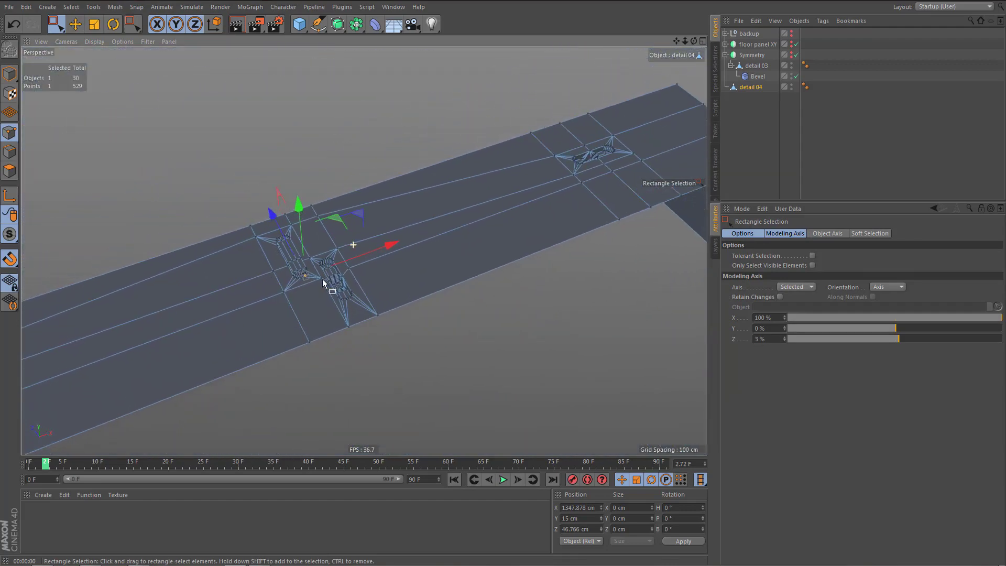
pyautogui.keyDown('alt'); pyautogui.moveTo(370, 262); pyautogui.dragTo(399, 269); pyautogui.keyUp('alt')
# - In the top view, move the outer border point beside the detailed slot to Z 36.625 cm, near the slot's middle edge
pyautogui.middleClick(389, 262)
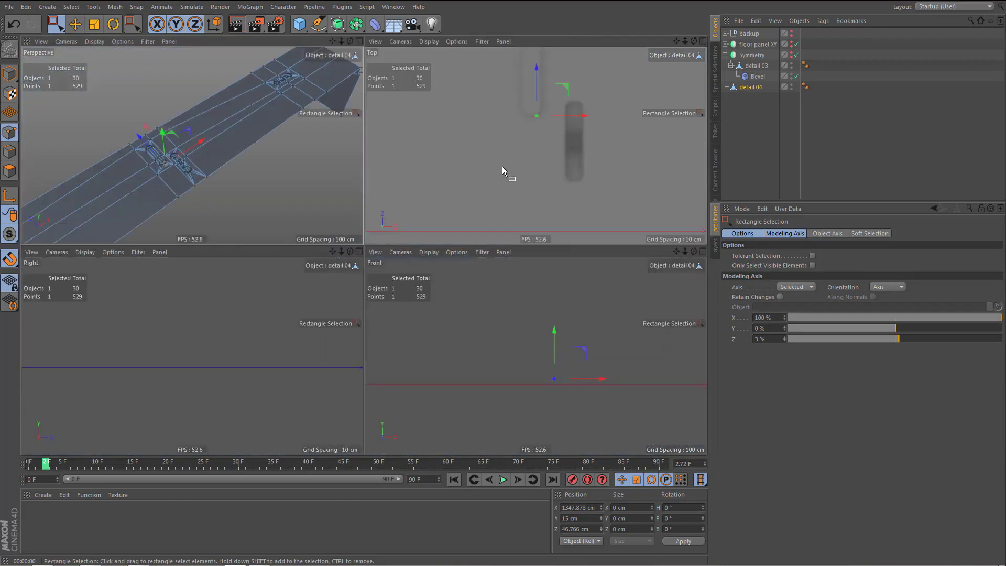
pyautogui.middleClick(502, 166)
pyautogui.keyDown('alt'); pyautogui.moveTo(453, 277); pyautogui.dragTo(430, 264, button='middle'); pyautogui.keyUp('alt')
pyautogui.click(460, 216)
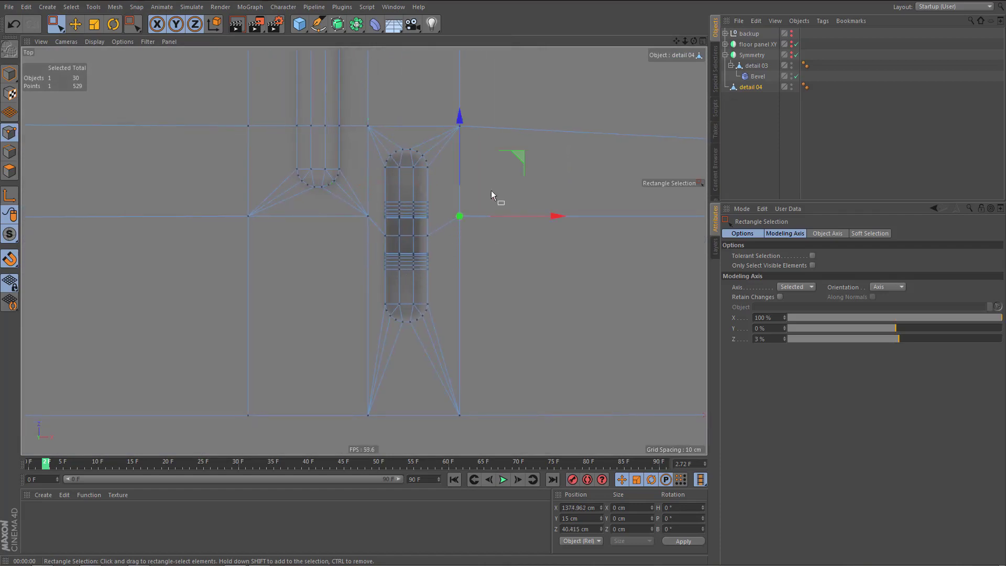
pyautogui.moveTo(466, 124); pyautogui.dragTo(476, 134)
pyautogui.scroll(8, 382, 229)
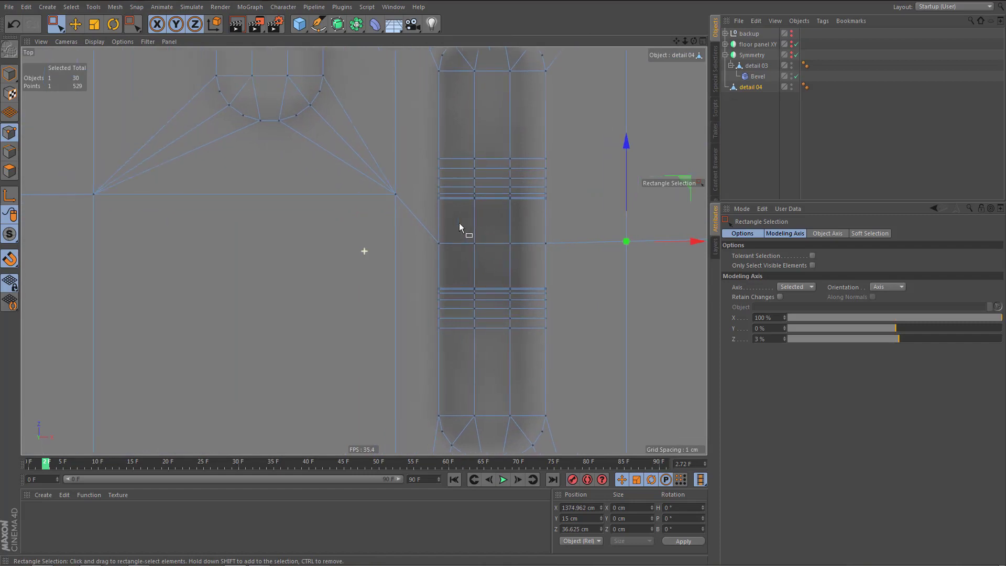
pyautogui.scroll(-4, 454, 221)
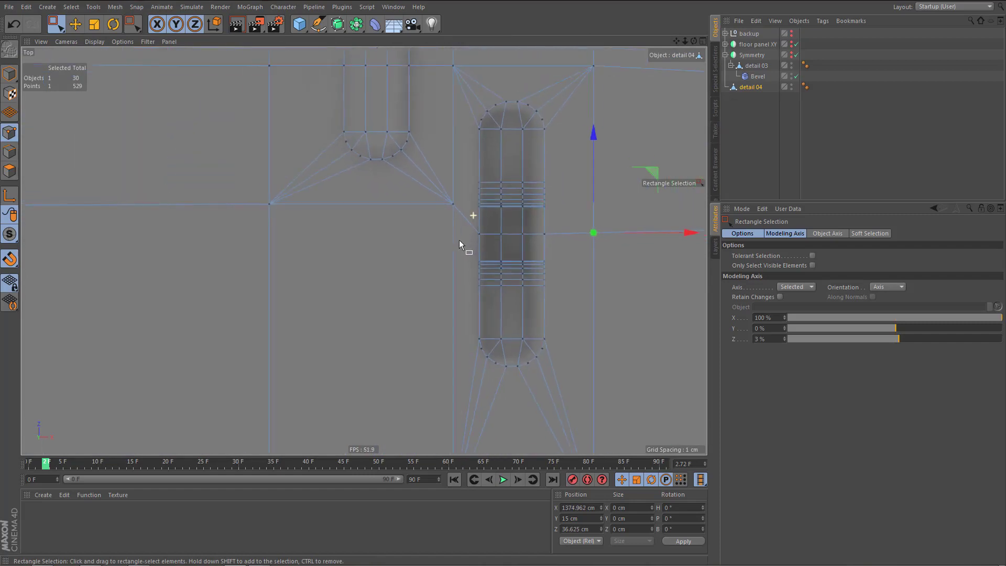
pyautogui.scroll(-5, 459, 240)
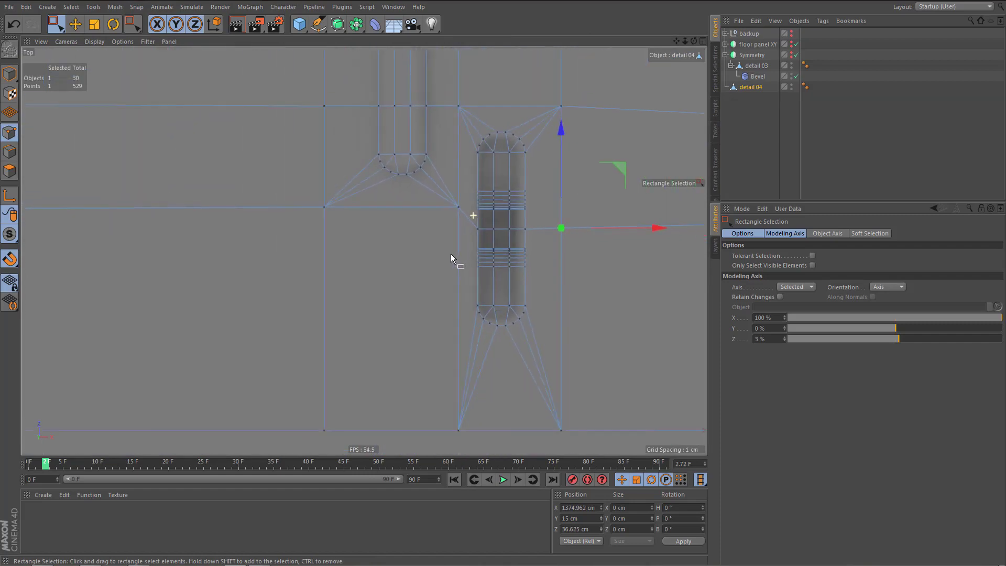
pyautogui.scroll(-6, 403, 257)
# - Select the boundary edges along detail 04's long side, starting from the end with the folded-down flap
pyautogui.middleClick(405, 251)
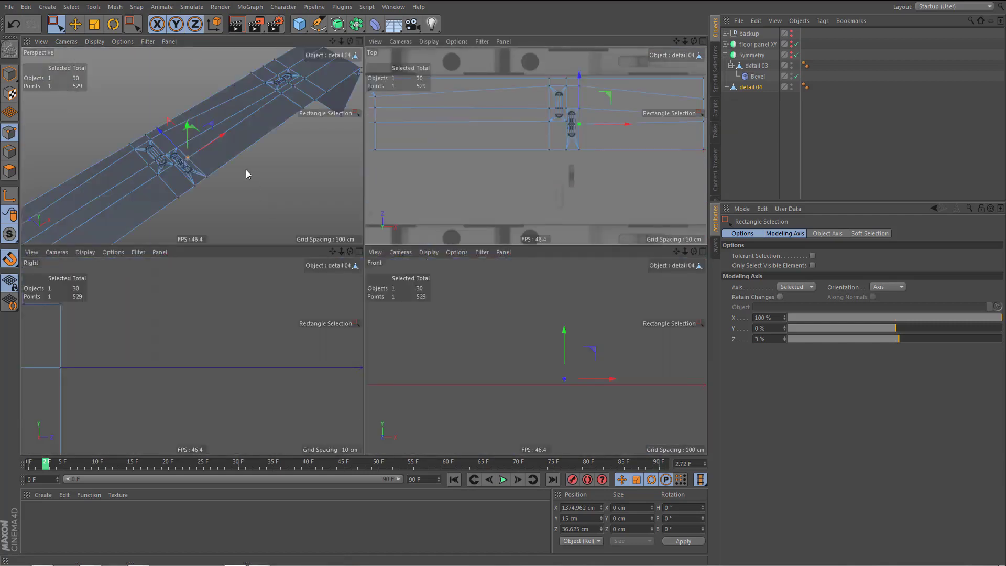
pyautogui.middleClick(246, 169)
pyautogui.keyDown('alt'); pyautogui.moveTo(350, 209); pyautogui.dragTo(326, 183, button='middle'); pyautogui.keyUp('alt')
pyautogui.scroll(-3, 315, 192)
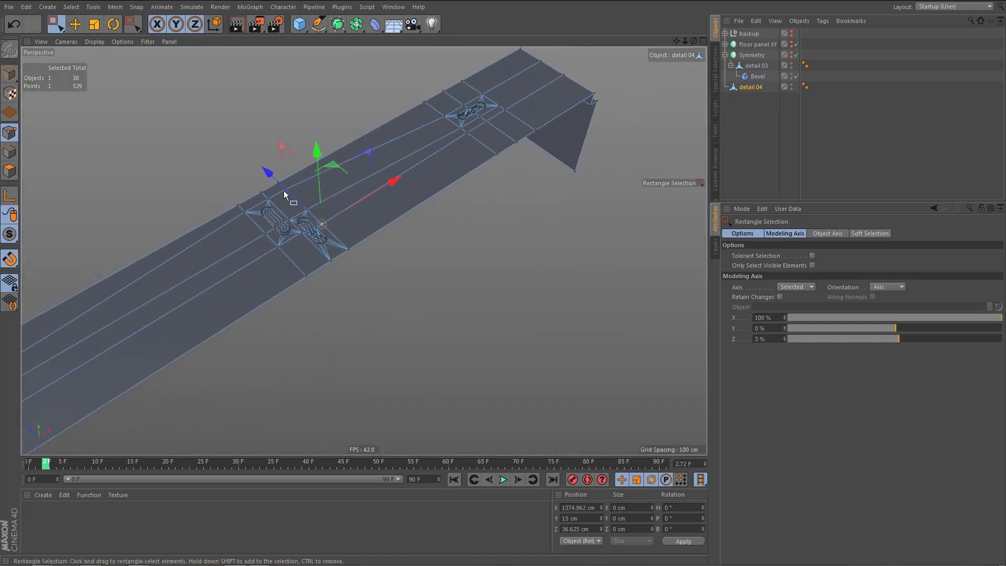
pyautogui.keyDown('alt'); pyautogui.moveTo(285, 194); pyautogui.dragTo(241, 320); pyautogui.keyUp('alt')
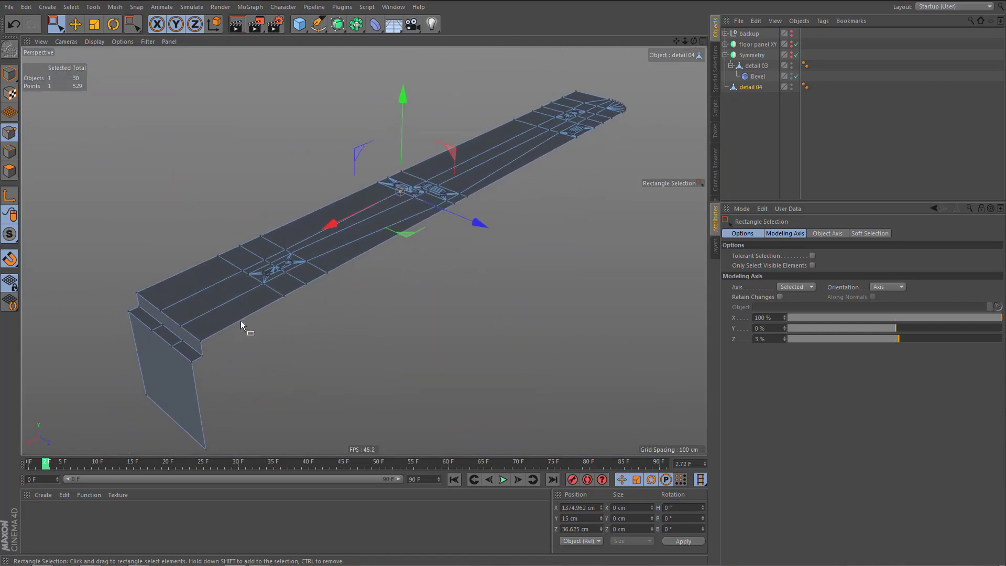
pyautogui.keyDown('alt'); pyautogui.moveTo(240, 321); pyautogui.dragTo(310, 273, button='middle'); pyautogui.keyUp('alt')
pyautogui.keyDown('alt'); pyautogui.moveTo(282, 281); pyautogui.dragTo(329, 273, button='right'); pyautogui.keyUp('alt')
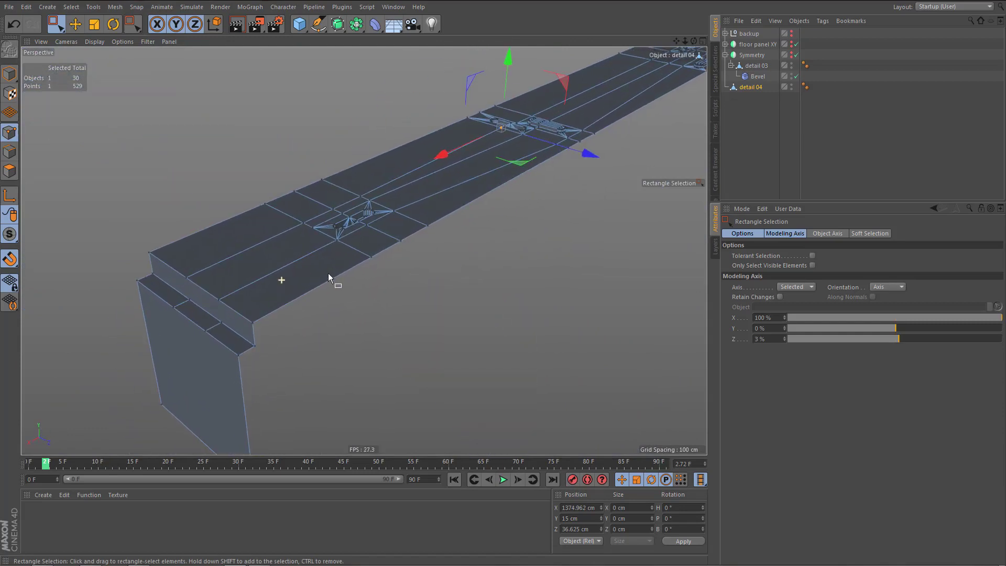
pyautogui.keyDown('alt'); pyautogui.moveTo(328, 273); pyautogui.dragTo(385, 306); pyautogui.keyUp('alt')
pyautogui.press('Return')
pyautogui.press('e')
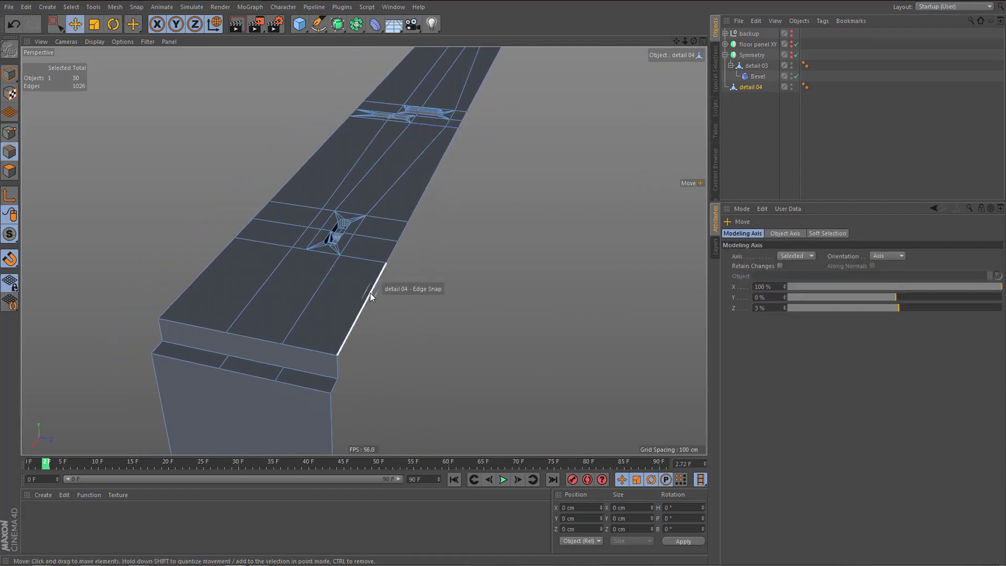
pyautogui.doubleClick(370, 294)
pyautogui.scroll(-3, 394, 270)
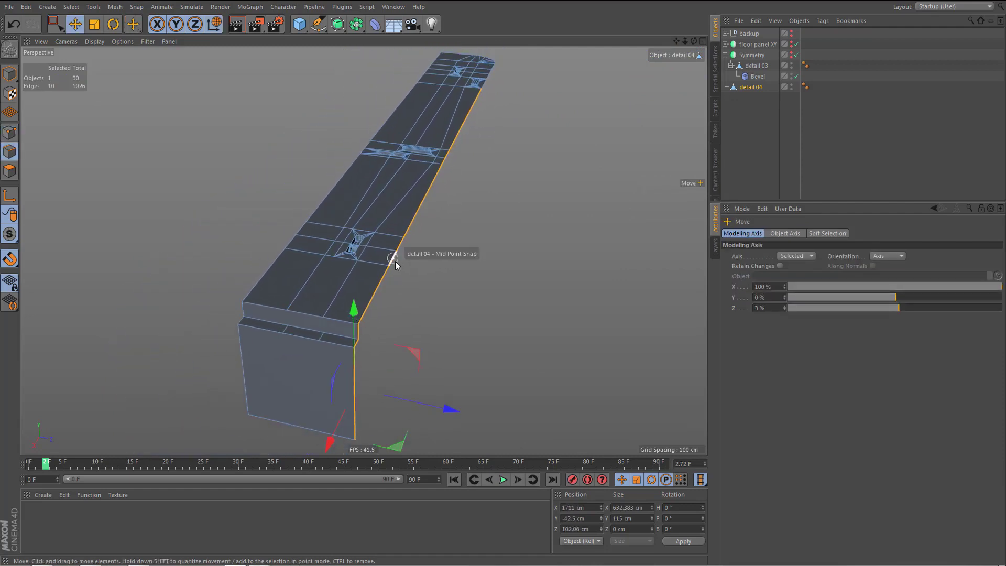
# - Extend the boundary selection along the rest of detail 04's long side and around its rounded end
pyautogui.keyDown('alt'); pyautogui.moveTo(395, 264); pyautogui.dragTo(269, 381); pyautogui.keyUp('alt')
pyautogui.keyDown('alt'); pyautogui.moveTo(321, 298); pyautogui.dragTo(498, 254); pyautogui.keyUp('alt')
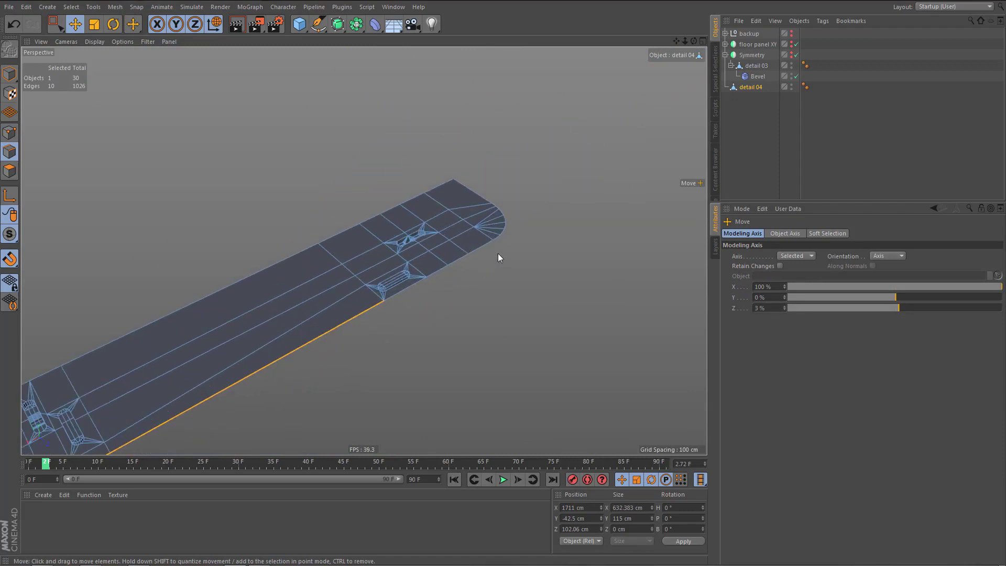
pyautogui.keyDown('shift'); pyautogui.doubleClick(468, 255); pyautogui.keyUp('shift')
pyautogui.keyDown('shift'); pyautogui.click(410, 287); pyautogui.keyUp('shift')
pyautogui.scroll(3, 507, 202)
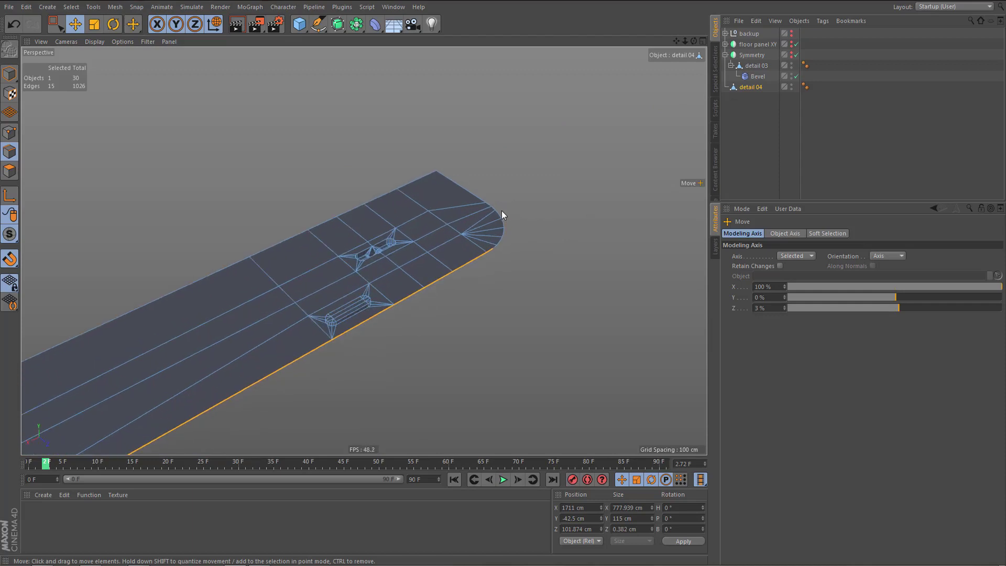
pyautogui.press('space')
pyautogui.keyDown('alt'); pyautogui.moveTo(449, 226); pyautogui.dragTo(471, 189); pyautogui.keyUp('alt')
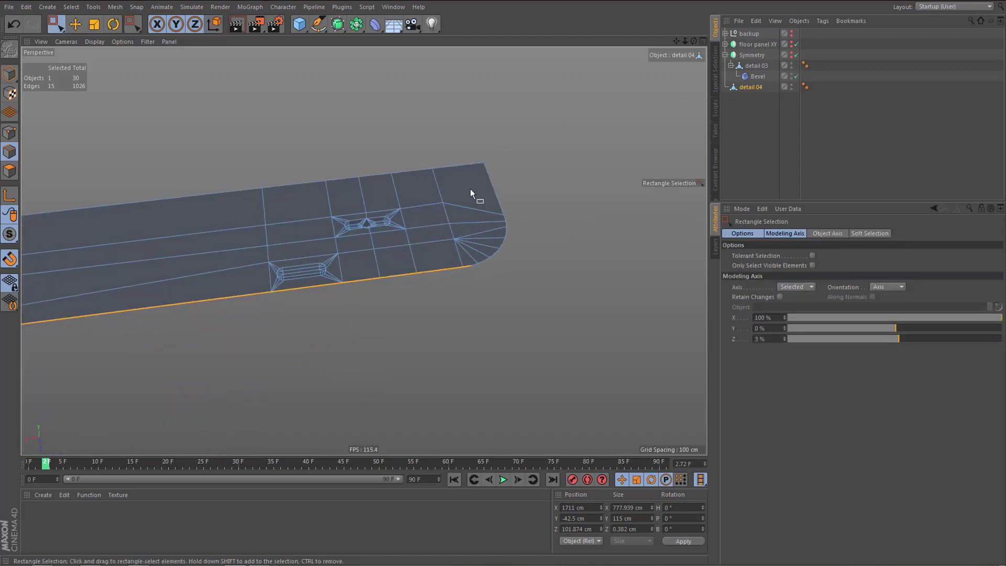
pyautogui.moveTo(469, 144); pyautogui.dragTo(568, 325)
# - Remove the edges of the folded-down flap and its step from the selection, keeping only the boundary edges of the upper surface
pyautogui.keyDown('alt'); pyautogui.moveTo(359, 267); pyautogui.dragTo(600, 175, button='middle'); pyautogui.keyUp('alt')
pyautogui.keyDown('alt'); pyautogui.moveTo(587, 170); pyautogui.dragTo(520, 241, button='right'); pyautogui.keyUp('alt')
pyautogui.keyDown('alt'); pyautogui.moveTo(364, 251); pyautogui.dragTo(545, 220, button='middle'); pyautogui.keyUp('alt')
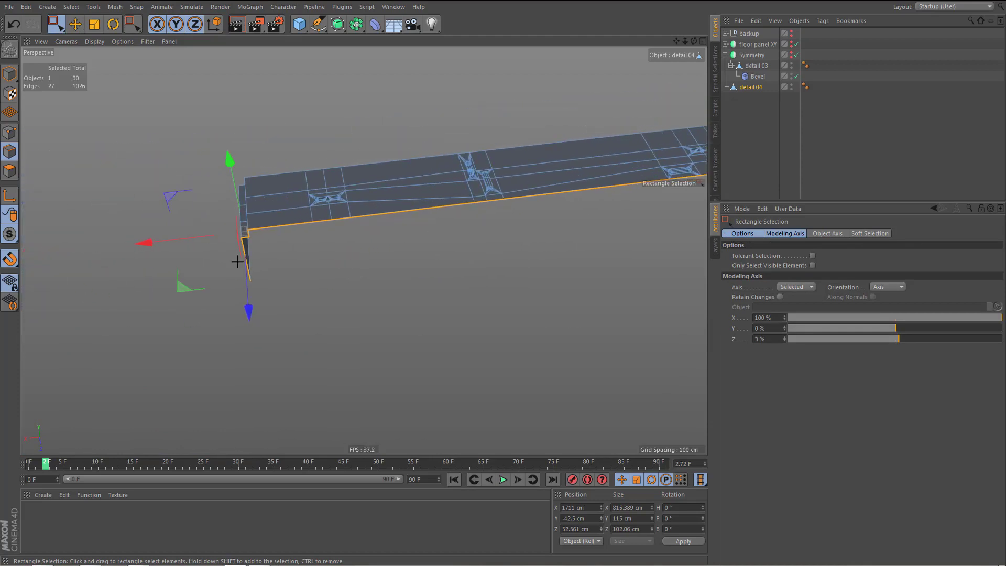
pyautogui.moveTo(264, 323); pyautogui.dragTo(264, 323)
pyautogui.scroll(8, 352, 212)
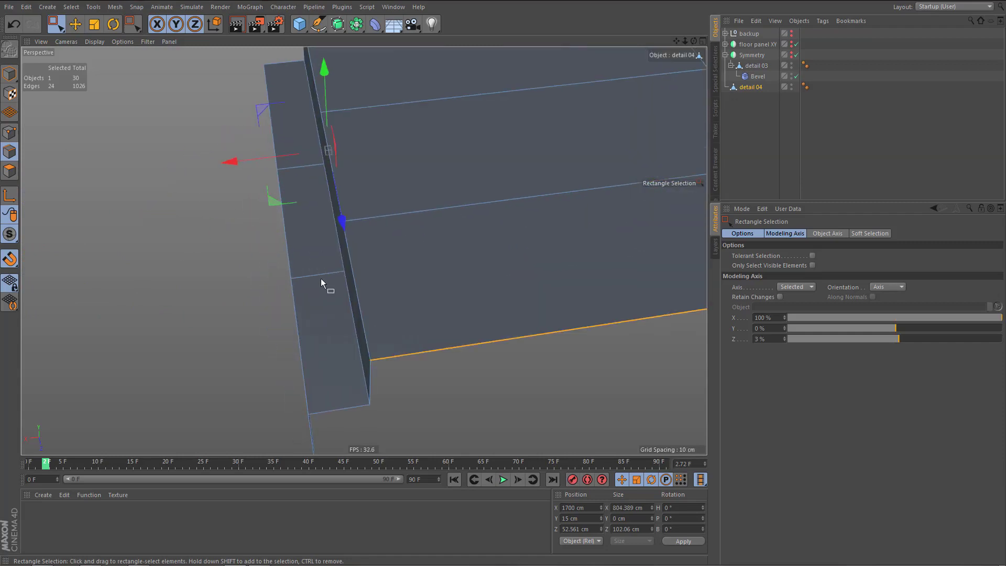
pyautogui.keyDown('alt'); pyautogui.moveTo(398, 286); pyautogui.dragTo(382, 366); pyautogui.keyUp('alt')
pyautogui.moveTo(367, 332); pyautogui.dragTo(425, 428)
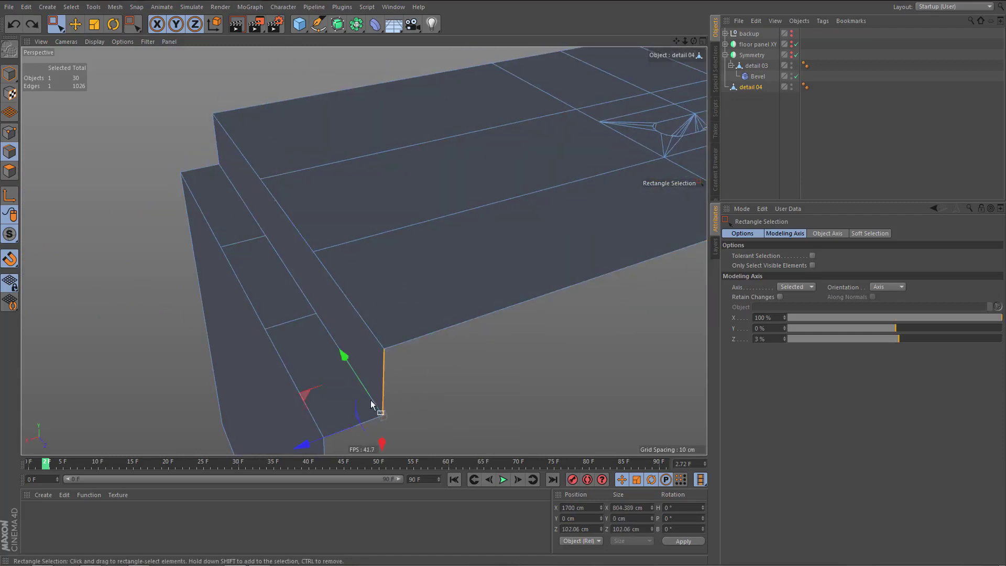
pyautogui.hotkey('ctrl', 'z')
pyautogui.scroll(-7, 306, 331)
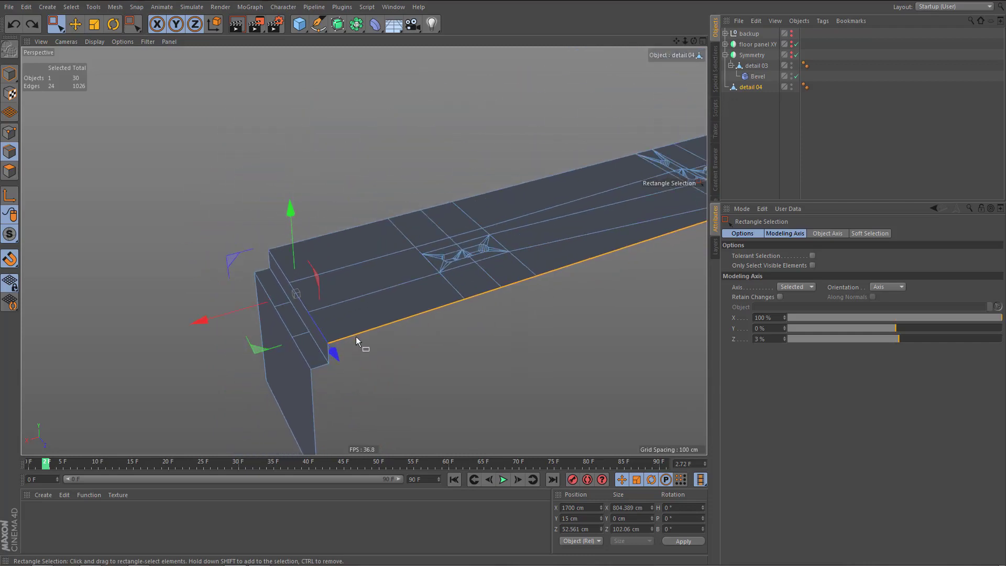
# - Set the modelling axis X to 0% and extrude the selected boundary edges by -15 cm with a 90° edge angle
pyautogui.click(763, 318)
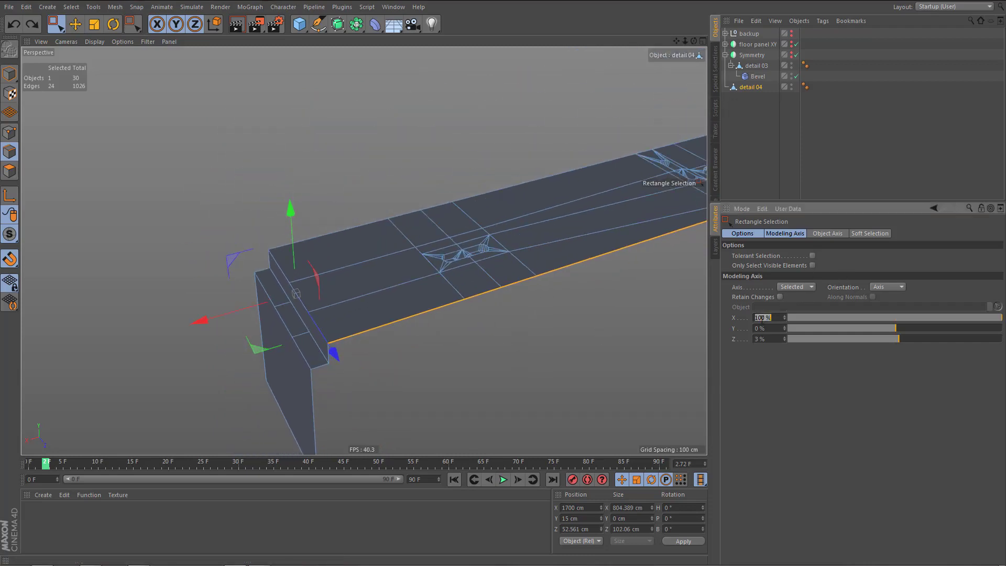
pyautogui.press('Return')
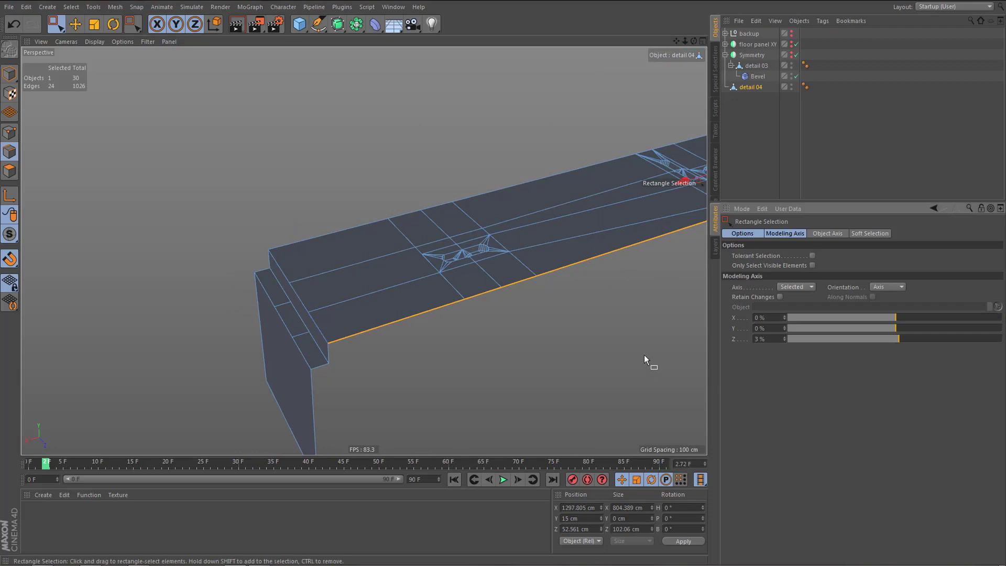
pyautogui.press('d')
pyautogui.click(784, 267)
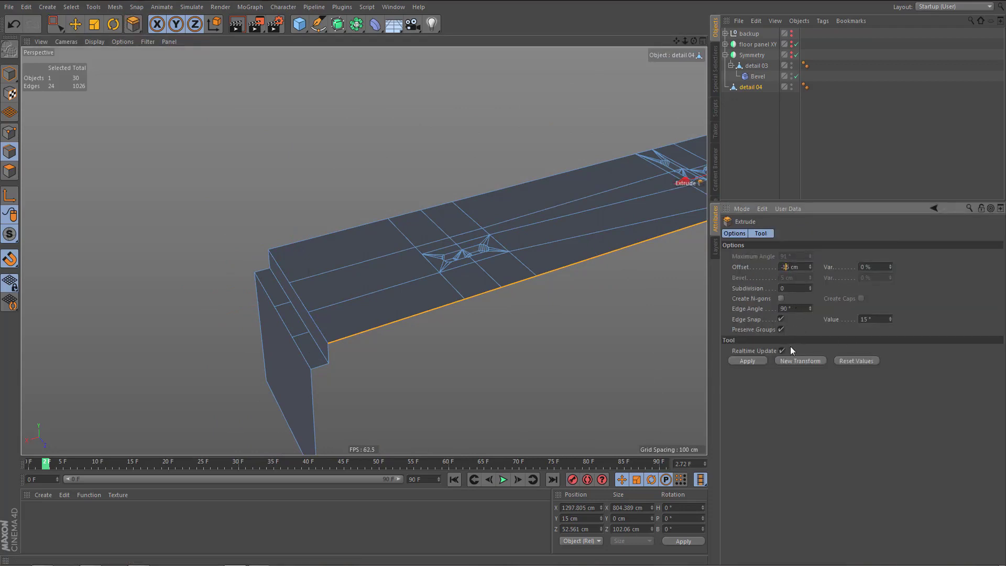
pyautogui.click(754, 362)
pyautogui.keyDown('alt'); pyautogui.moveTo(428, 322); pyautogui.dragTo(381, 313); pyautogui.keyUp('alt')
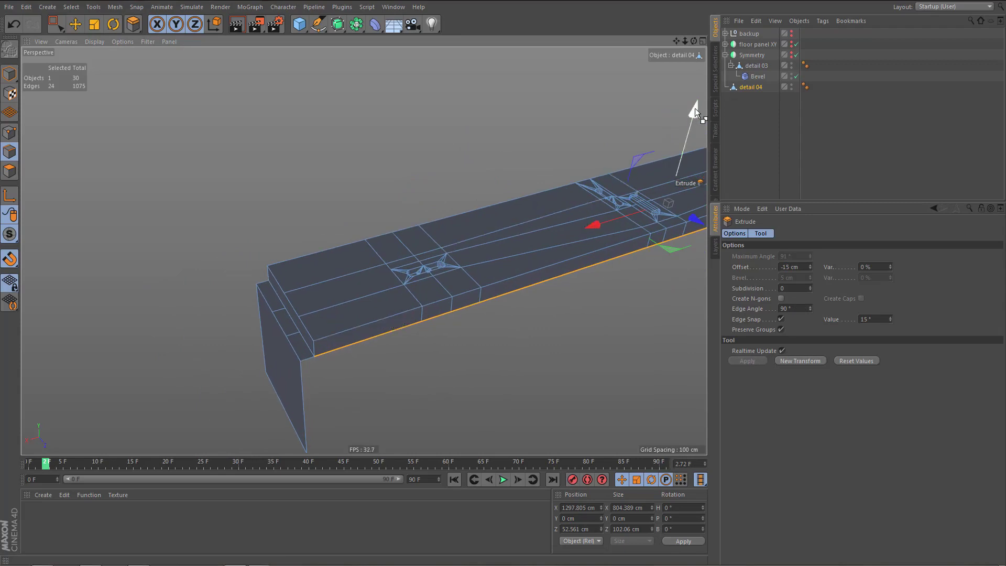
# - Try to extrude the lower edges further down to a Y position of 0 cm and undo it
pyautogui.moveTo(695, 108); pyautogui.dragTo(530, 398)
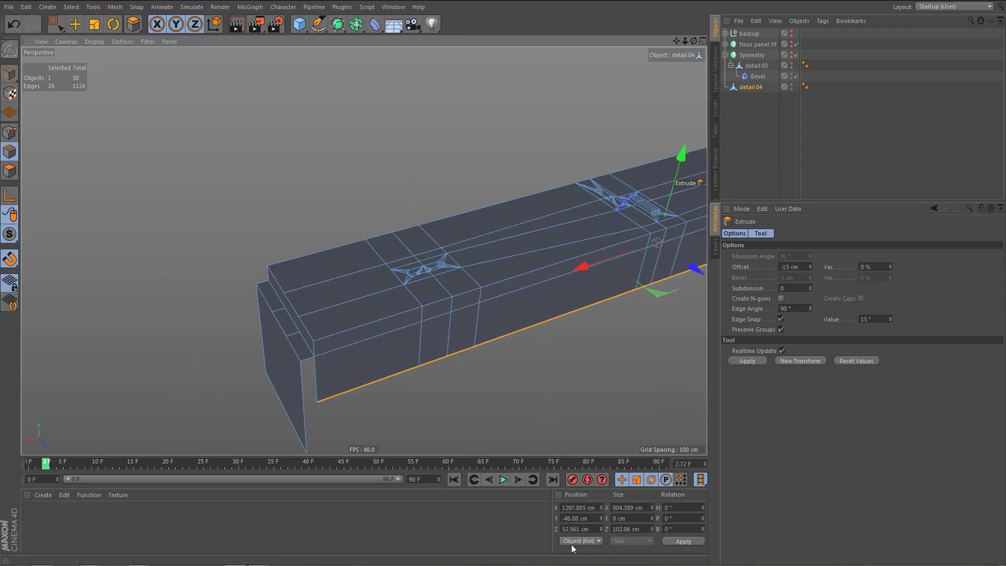
pyautogui.click(598, 518)
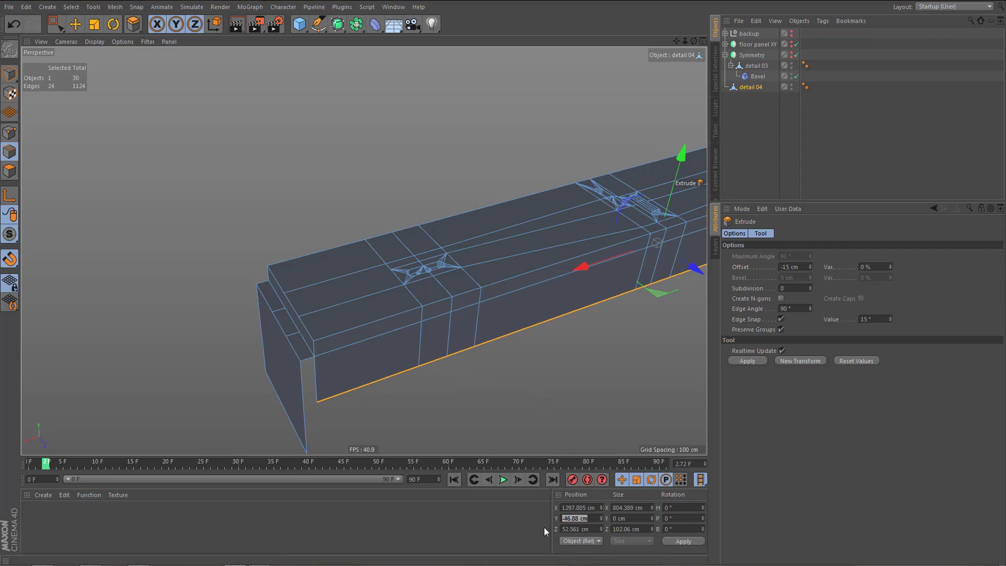
pyautogui.write('0')
pyautogui.press('Return')
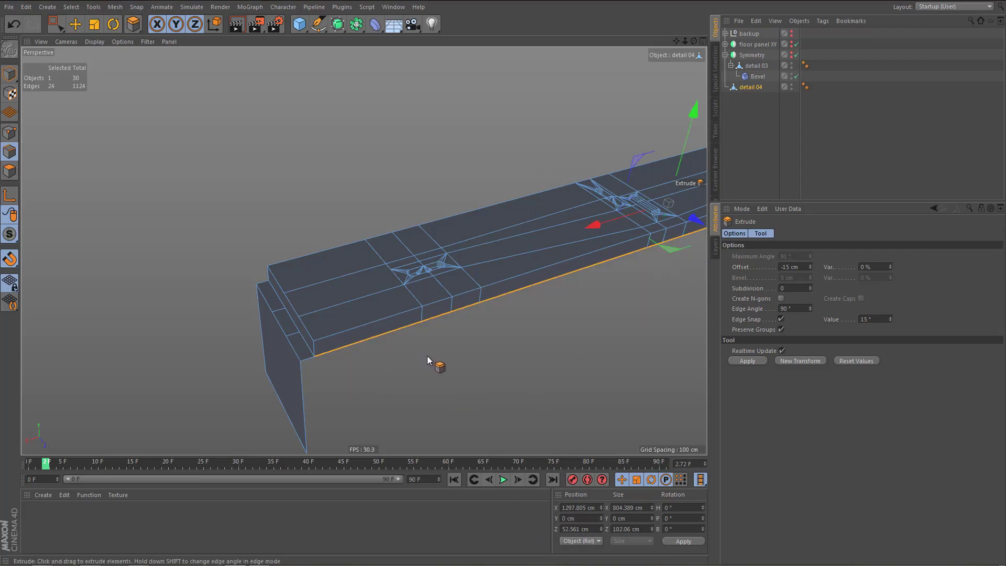
pyautogui.hotkey('ctrl', 'z')
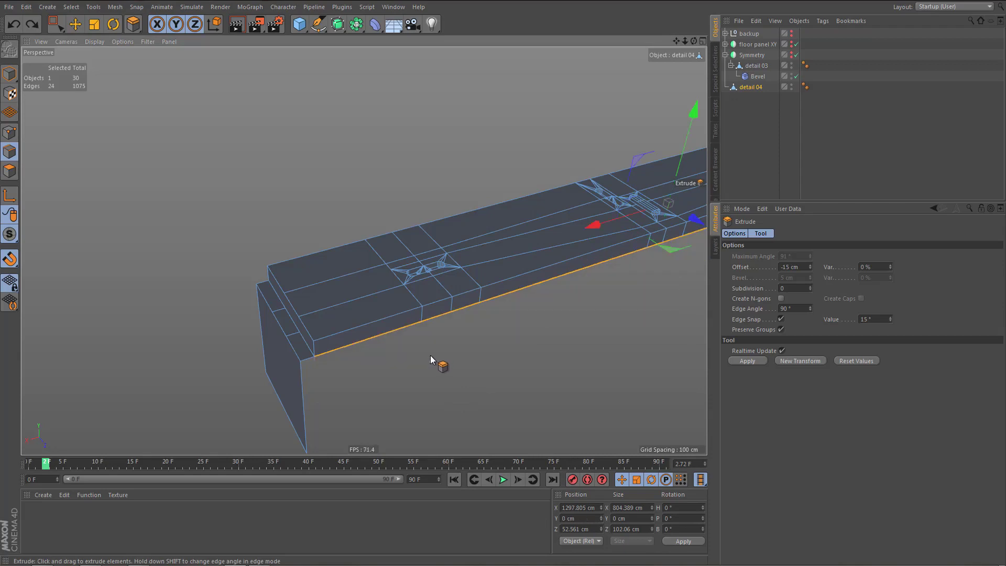
# - Clear the edge selection and use Axis Center to move detail 04's axis to -100% in X, Y and Z of all points
pyautogui.hotkey('ctrl', 'shift', 'a')
pyautogui.scroll(-2, 382, 336)
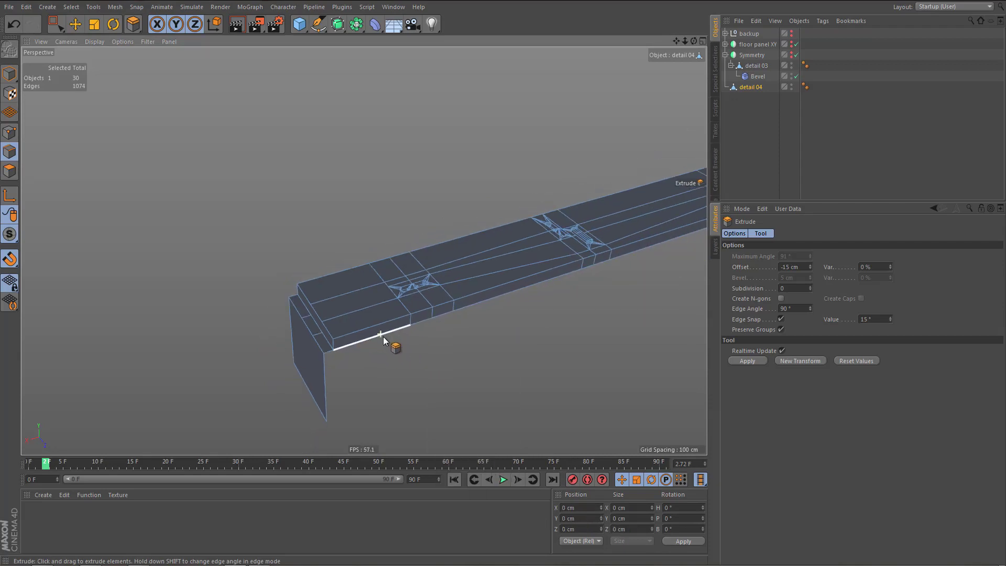
pyautogui.press('Return')
pyautogui.scroll(-2, 390, 327)
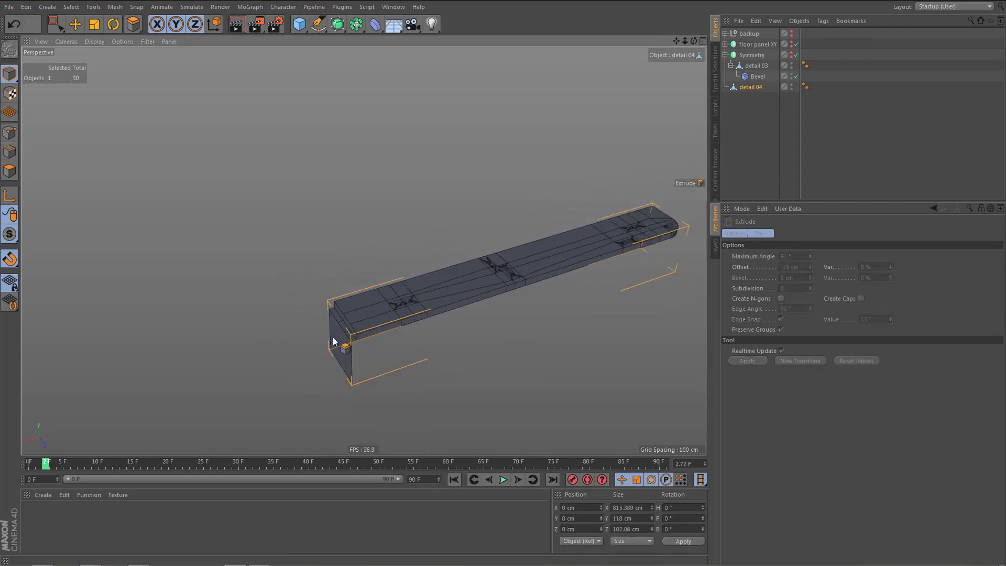
pyautogui.scroll(-2, 335, 340)
pyautogui.moveTo(359, 321)
pyautogui.keyDown('alt'); pyautogui.mouseDown()
pyautogui.moveTo(346, 304)
pyautogui.moveTo(375, 313)
pyautogui.mouseUp(); pyautogui.keyUp('alt')
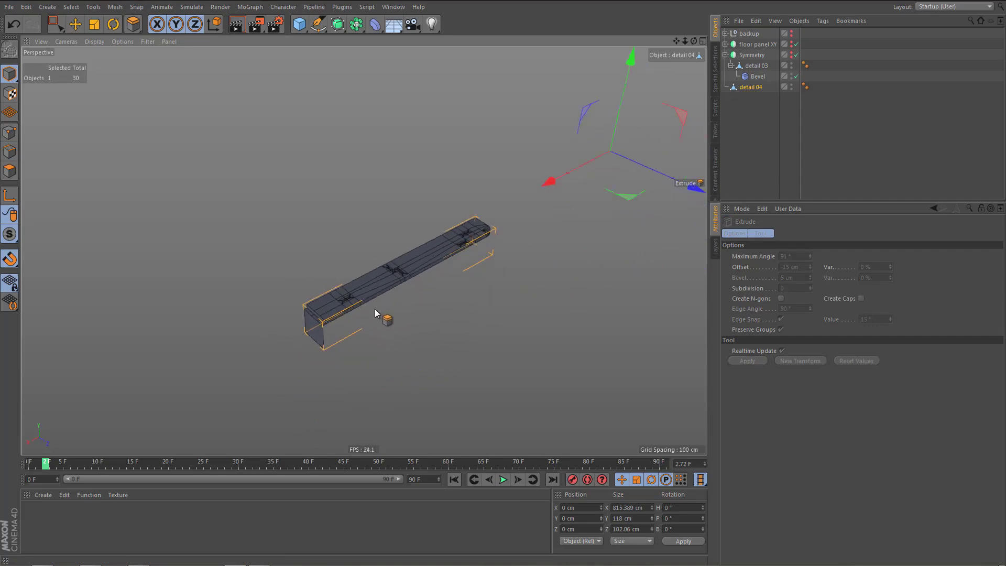
pyautogui.hotkey('shift', 'a')
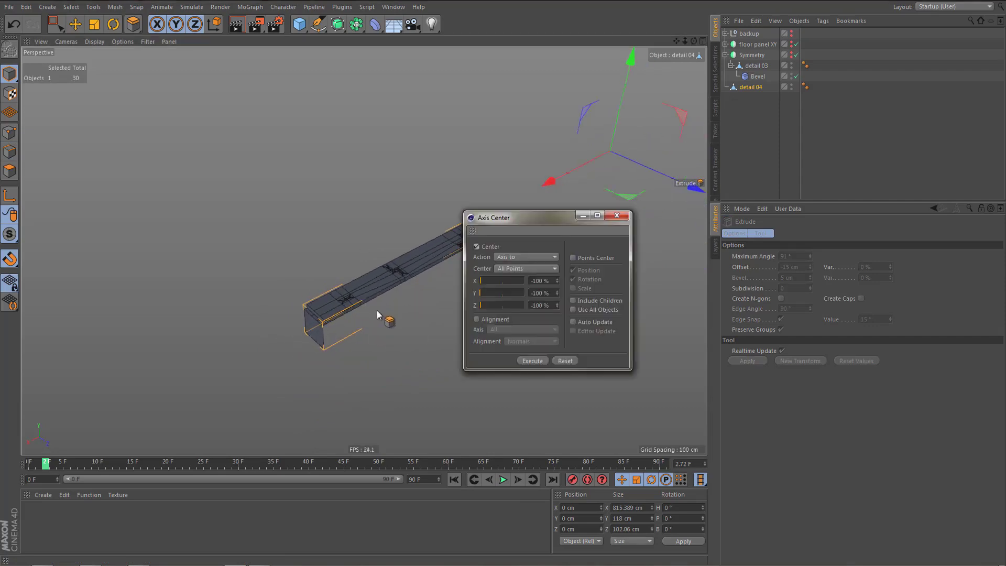
pyautogui.click(534, 361)
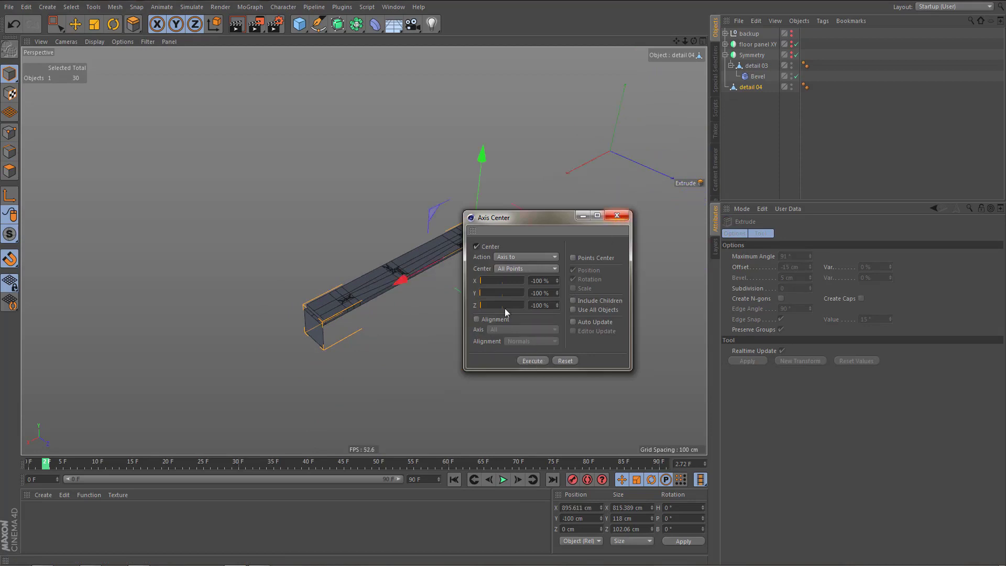
pyautogui.moveTo(552, 219); pyautogui.dragTo(695, 222)
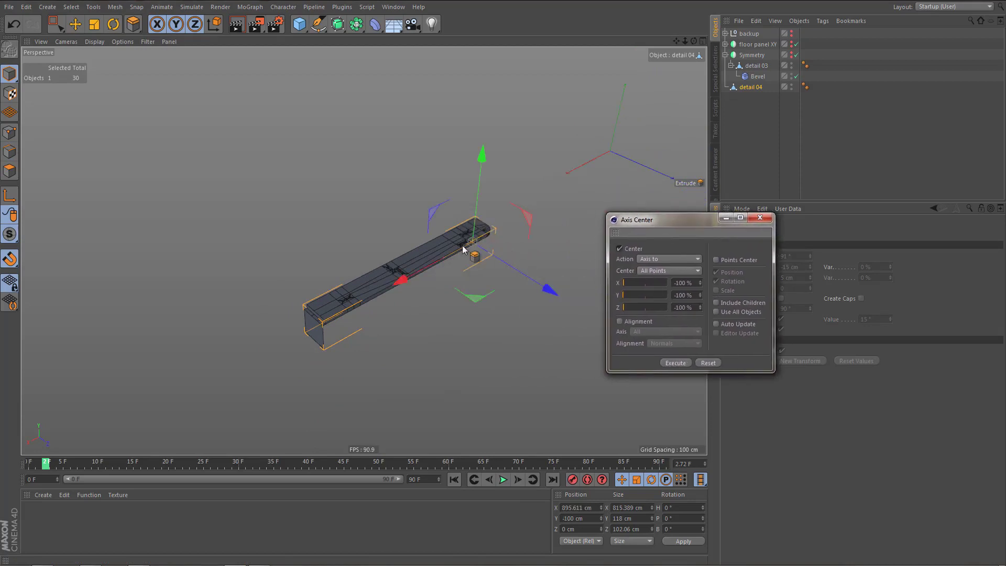
# - Check the new axis position of detail 04 in the perspective and top views, and close the Axis Center dialog
pyautogui.keyDown('alt'); pyautogui.moveTo(479, 253); pyautogui.dragTo(515, 293); pyautogui.keyUp('alt')
pyautogui.keyDown('alt'); pyautogui.moveTo(427, 279); pyautogui.dragTo(421, 277, button='middle'); pyautogui.keyUp('alt')
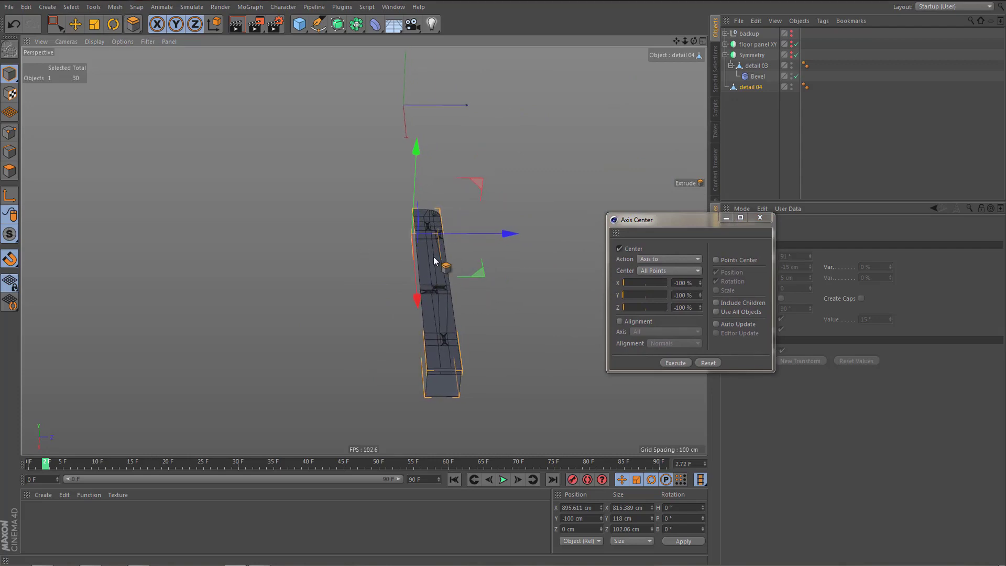
pyautogui.middleClick(435, 260)
pyautogui.middleClick(479, 138)
pyautogui.scroll(-8, 434, 186)
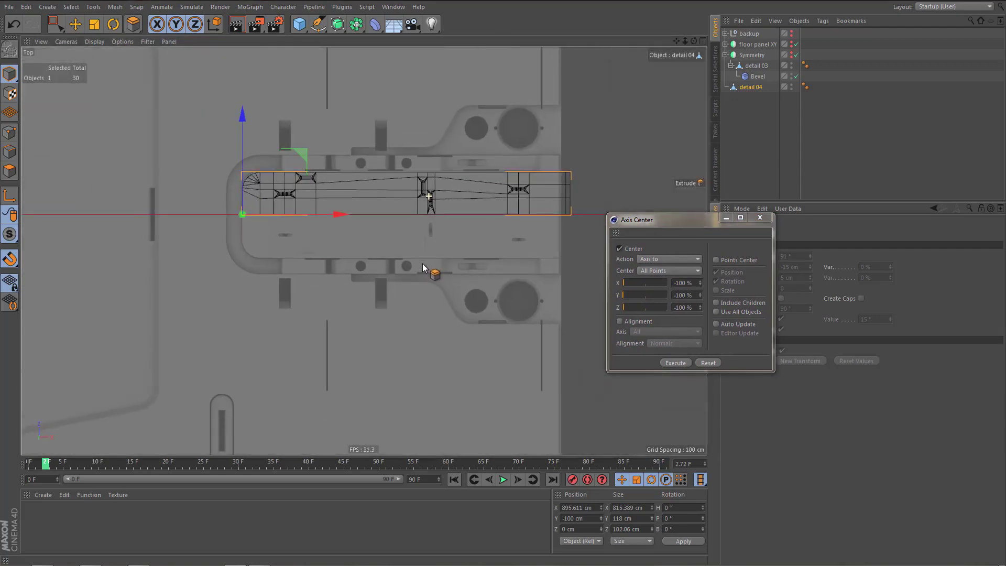
pyautogui.click(762, 218)
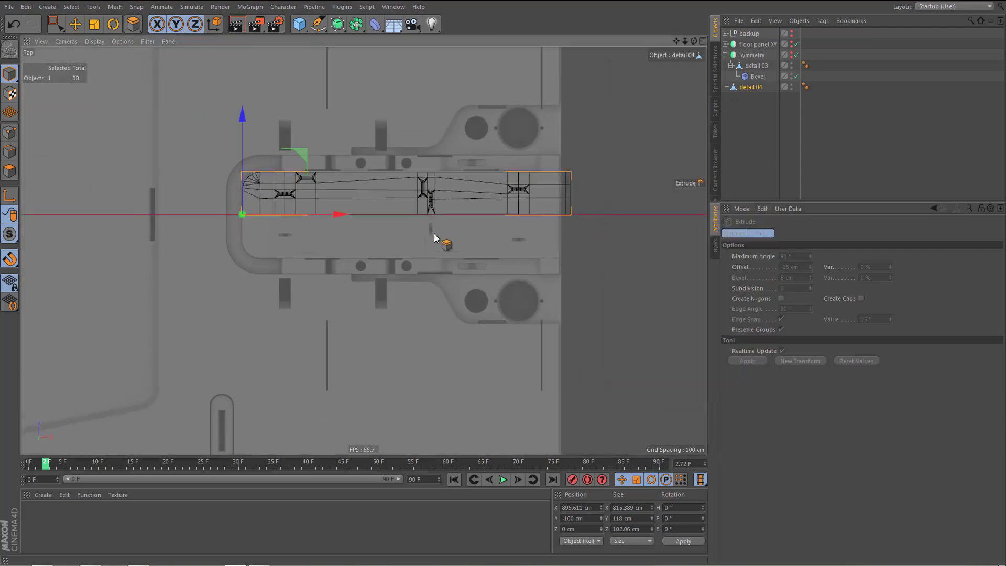
pyautogui.middleClick(384, 234)
pyautogui.middleClick(301, 192)
pyautogui.keyDown('alt'); pyautogui.moveTo(429, 287); pyautogui.dragTo(352, 304); pyautogui.keyUp('alt')
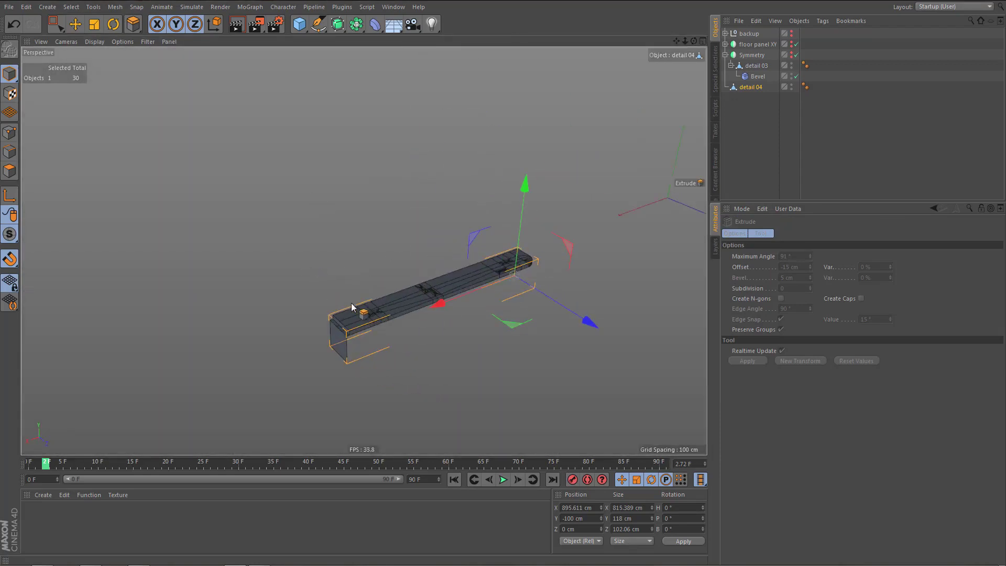
# - In edge mode, select the lower boundary edges of detail 04's side strip, including the rounded end
pyautogui.press('Tab')
pyautogui.press('w')
pyautogui.keyDown('alt'); pyautogui.moveTo(420, 333); pyautogui.dragTo(401, 316, button='right'); pyautogui.keyUp('alt')
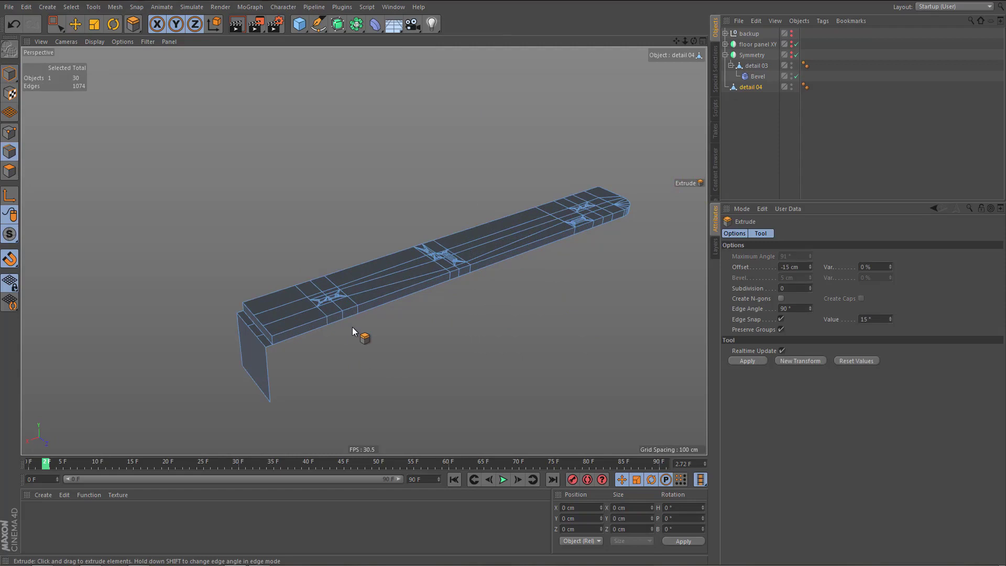
pyautogui.press('e')
pyautogui.scroll(2, 315, 338)
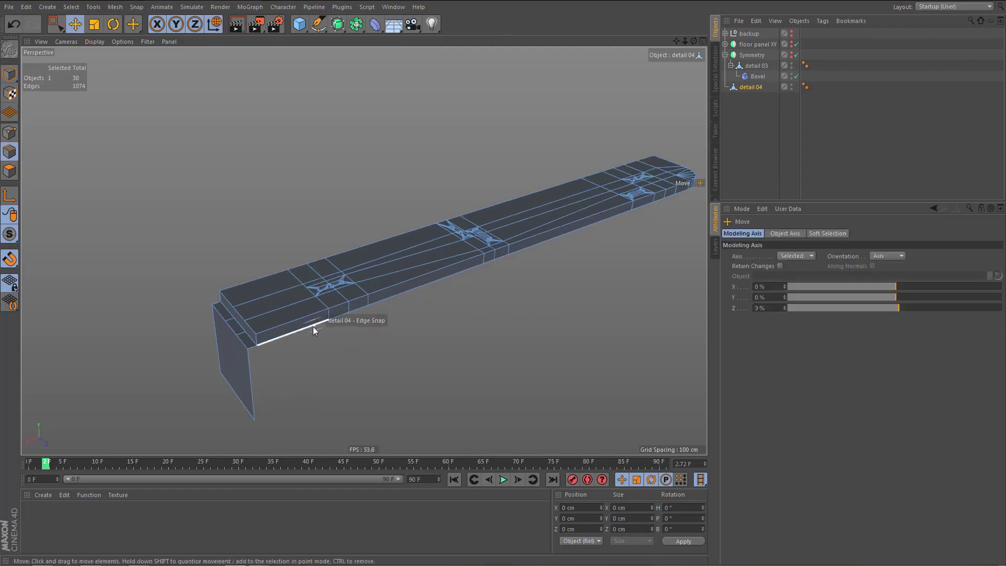
pyautogui.doubleClick(313, 326)
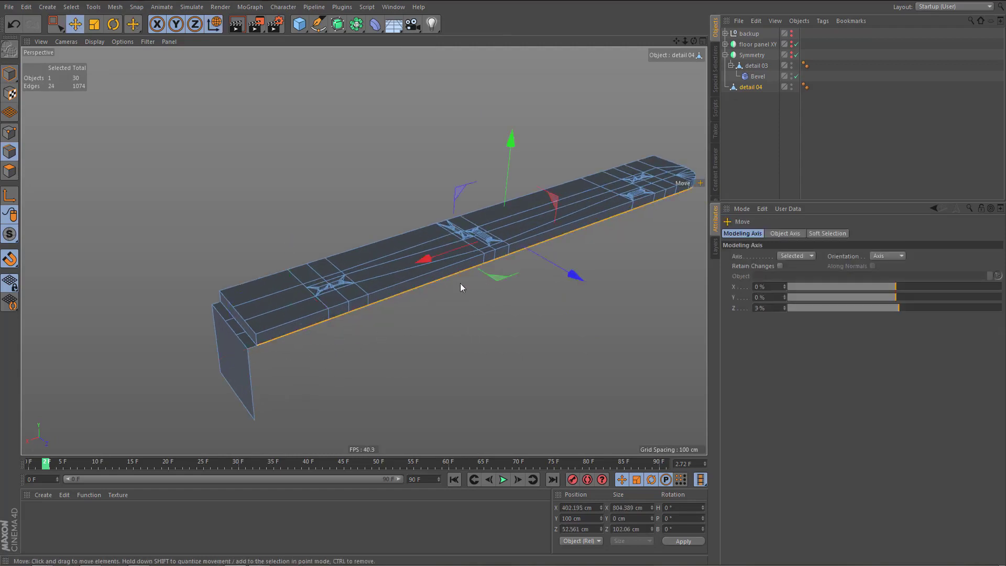
# - Extrude the selected edges straight down and set their Y position to 0 cm
pyautogui.keyDown('alt'); pyautogui.moveTo(460, 283); pyautogui.dragTo(254, 355, button='middle'); pyautogui.keyUp('alt')
pyautogui.keyDown('alt'); pyautogui.moveTo(313, 288); pyautogui.dragTo(341, 236); pyautogui.keyUp('alt')
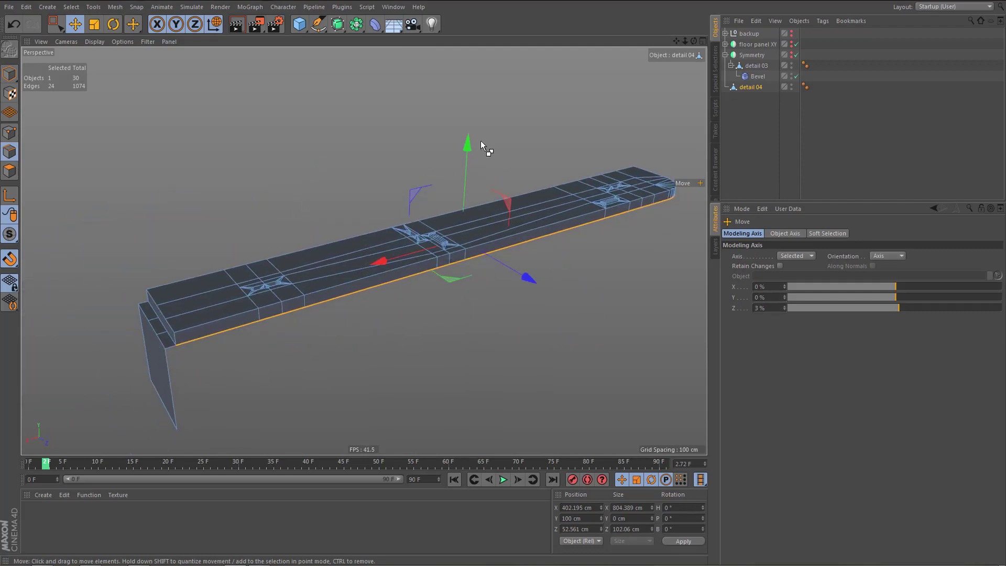
pyautogui.keyDown('ctrl'); pyautogui.moveTo(469, 147); pyautogui.dragTo(481, 196); pyautogui.keyUp('ctrl')
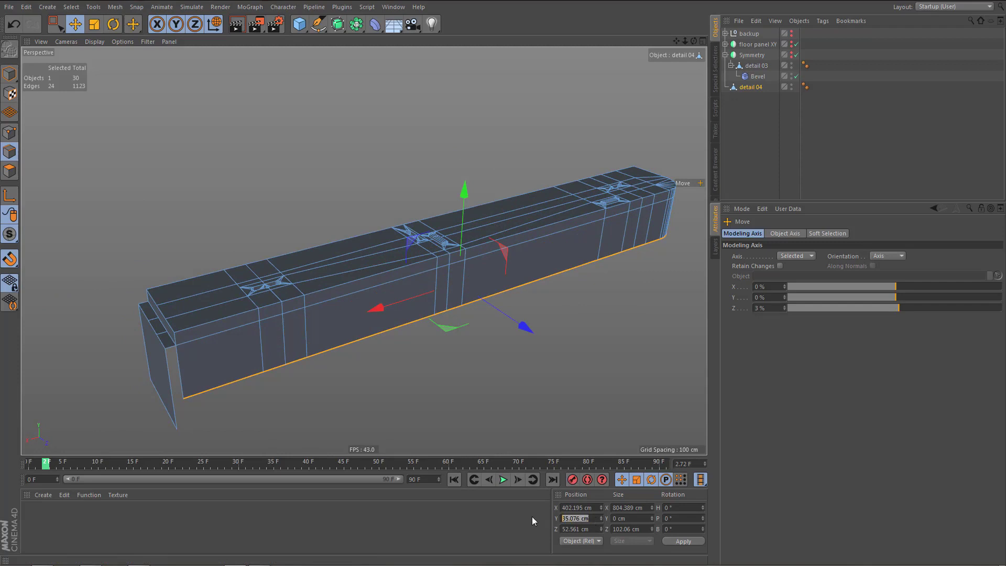
pyautogui.write('0')
pyautogui.press('Return')
# - Close the narrow gap between the folded-down flap and the new side wall with the Polygon Pen, and clear the edge selection
pyautogui.keyDown('alt'); pyautogui.moveTo(337, 358); pyautogui.dragTo(440, 327, button='middle'); pyautogui.keyUp('alt')
pyautogui.keyDown('alt'); pyautogui.moveTo(287, 339); pyautogui.dragTo(353, 339, button='right'); pyautogui.keyUp('alt')
pyautogui.keyDown('alt'); pyautogui.moveTo(338, 349); pyautogui.dragTo(344, 352); pyautogui.keyUp('alt')
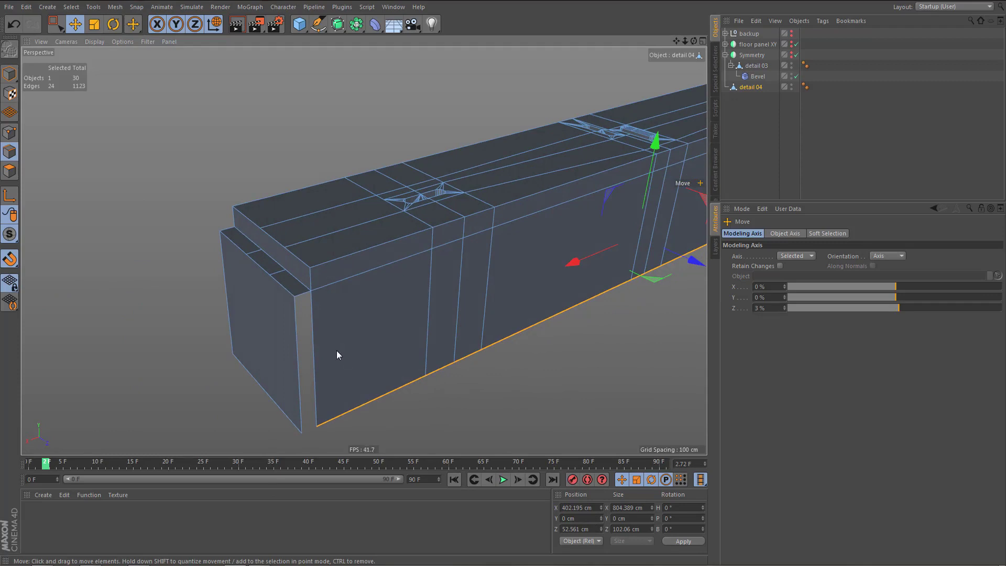
pyautogui.press('m')
pyautogui.press('e')
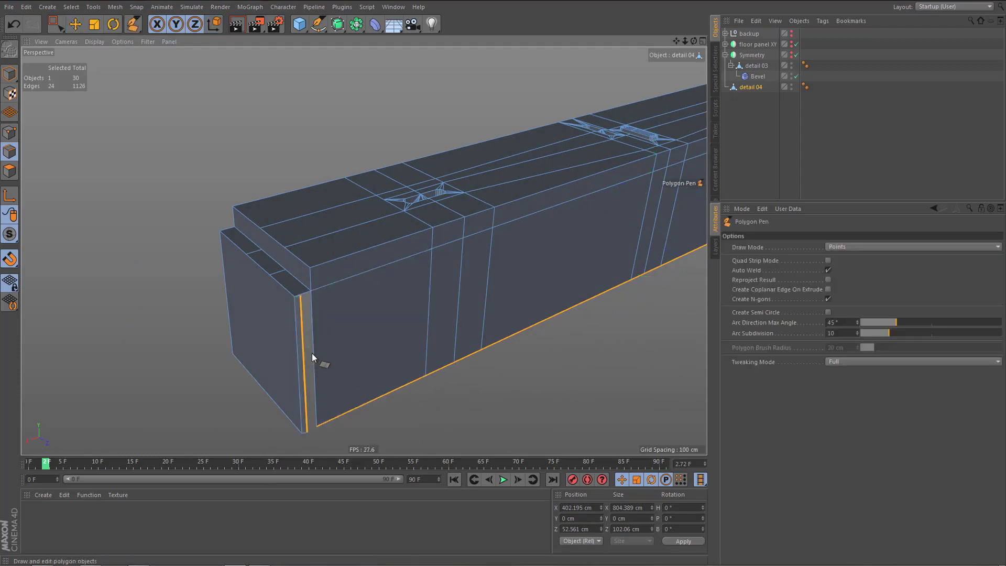
pyautogui.keyDown('ctrl'); pyautogui.moveTo(312, 353); pyautogui.dragTo(314, 353); pyautogui.keyUp('ctrl')
pyautogui.keyDown('alt'); pyautogui.moveTo(347, 341); pyautogui.dragTo(316, 301, button='middle'); pyautogui.keyUp('alt')
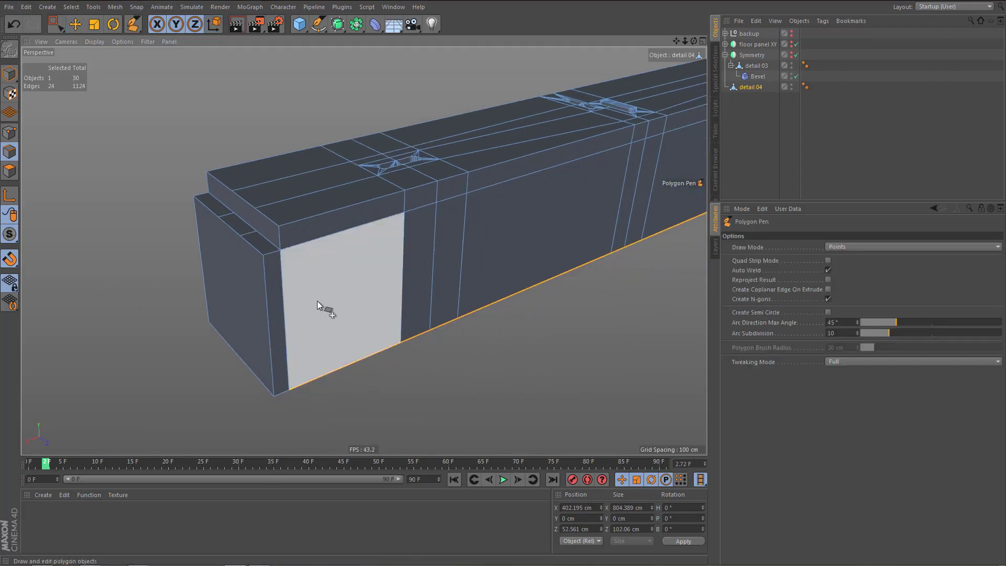
pyautogui.keyDown('alt'); pyautogui.moveTo(316, 301); pyautogui.dragTo(308, 269); pyautogui.keyUp('alt')
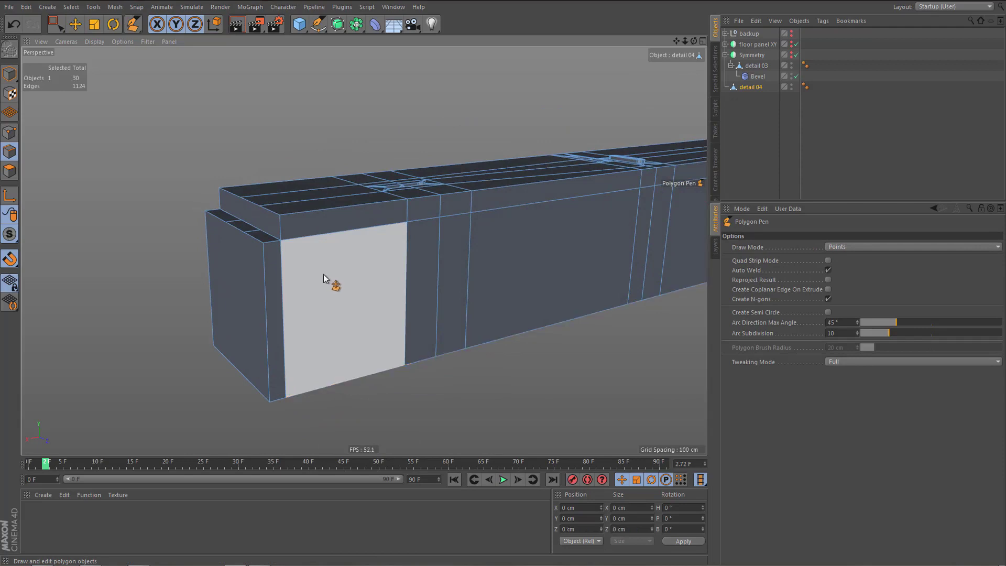
# - Switch detail 04 to polygon mode with its whole side wall in view
pyautogui.scroll(-4, 326, 329)
pyautogui.keyDown('alt'); pyautogui.moveTo(330, 328); pyautogui.dragTo(365, 379); pyautogui.keyUp('alt')
pyautogui.press('Return')
pyautogui.keyDown('alt'); pyautogui.moveTo(380, 300); pyautogui.dragTo(367, 350); pyautogui.keyUp('alt')
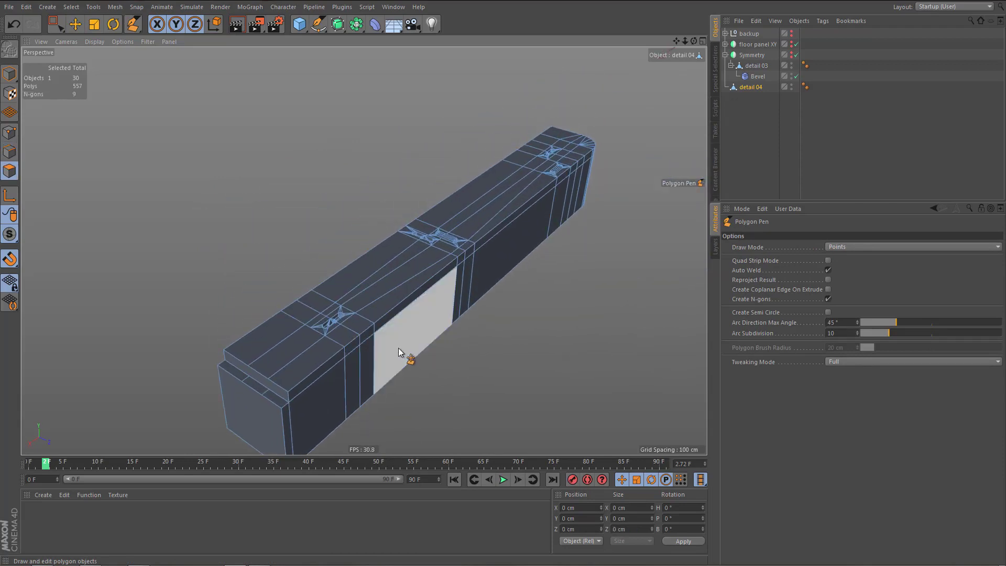
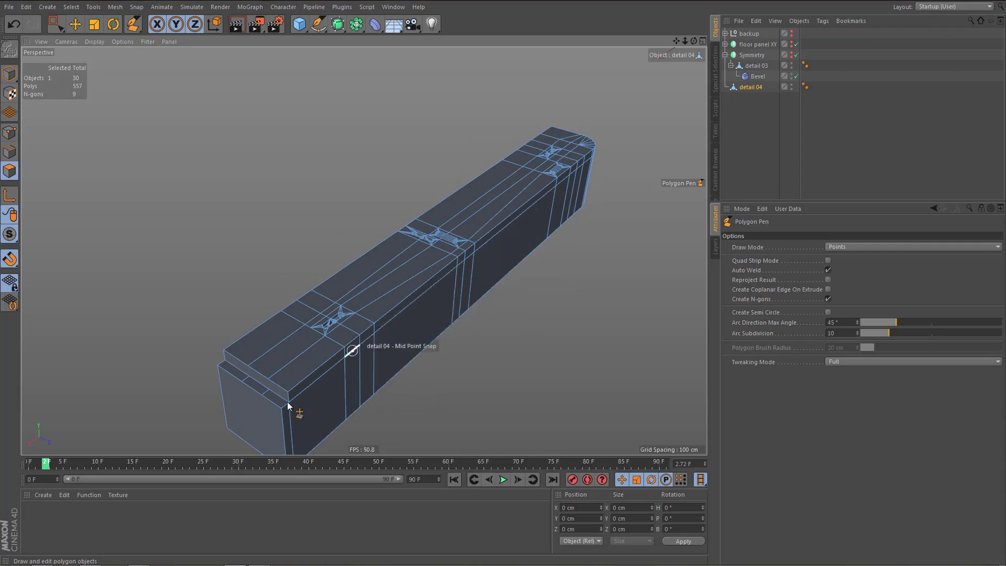
# - With Visible Only off, line-cut detail 04 in the Top view with three horizontal cuts from the slot's outer edge line past the notched end
pyautogui.keyDown('alt'); pyautogui.moveTo(329, 369); pyautogui.dragTo(431, 289, button='middle'); pyautogui.keyUp('alt')
pyautogui.moveTo(396, 300)
pyautogui.keyDown('alt'); pyautogui.mouseDown()
pyautogui.moveTo(434, 309)
pyautogui.moveTo(431, 322)
pyautogui.moveTo(398, 325)
pyautogui.mouseUp(); pyautogui.keyUp('alt')
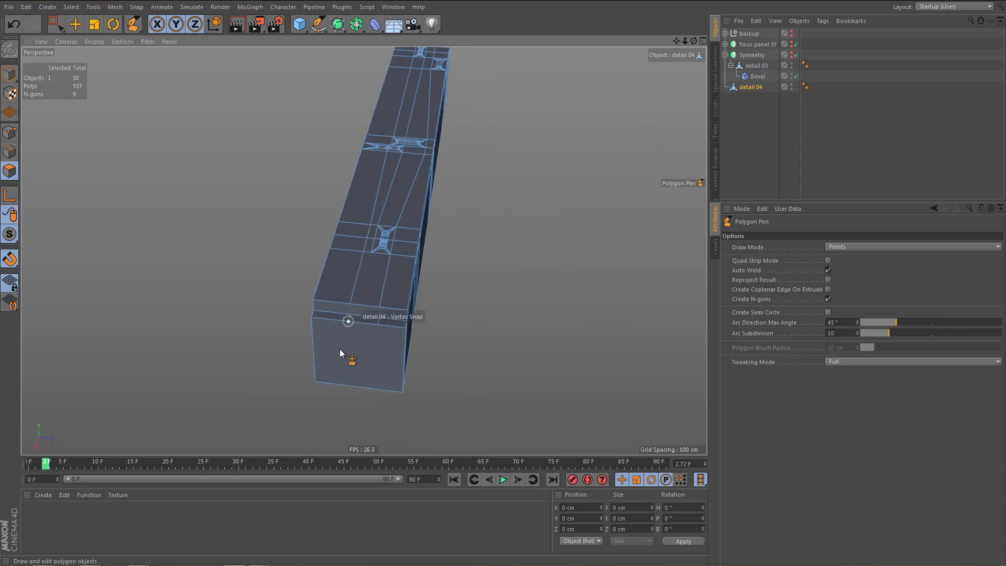
pyautogui.middleClick(432, 284)
pyautogui.middleClick(511, 124)
pyautogui.scroll(-2, 467, 228)
pyautogui.scroll(5, 536, 215)
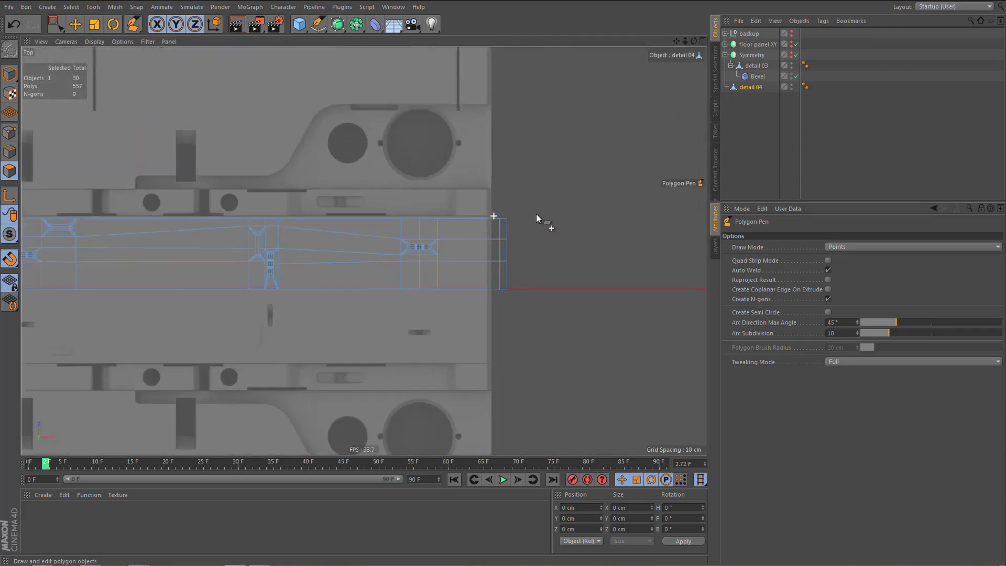
pyautogui.press('k')
pyautogui.press('k')
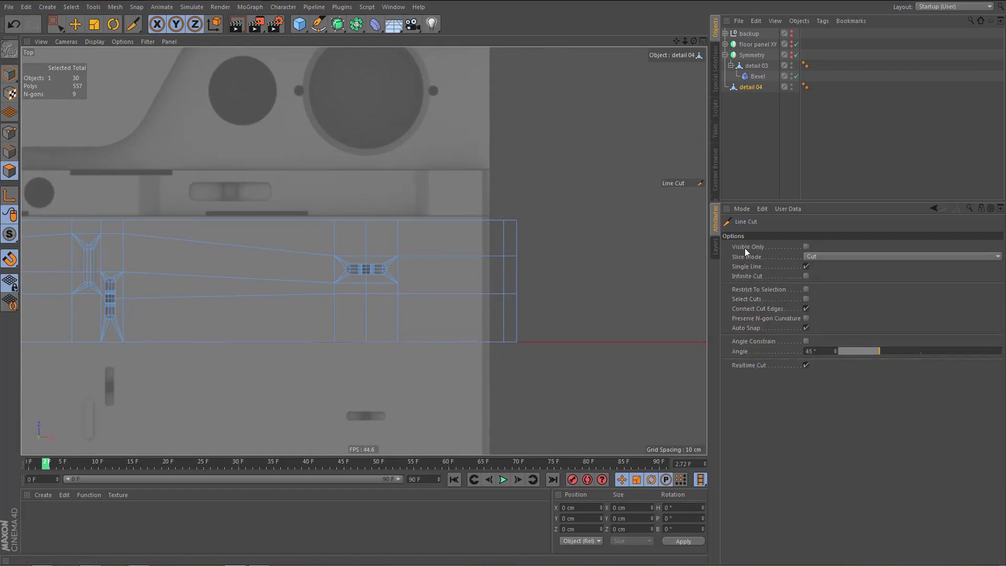
pyautogui.scroll(2, 420, 270)
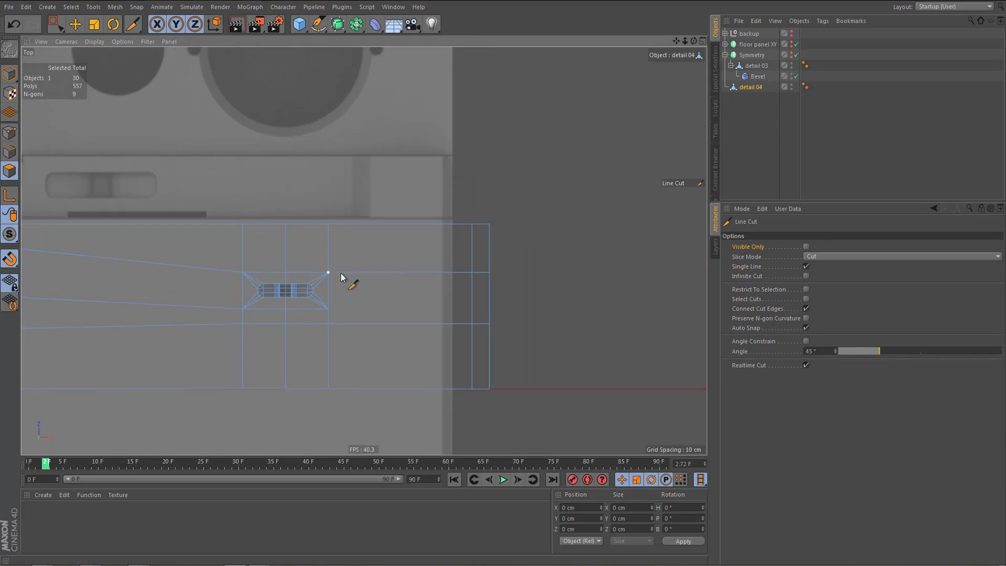
pyautogui.moveTo(342, 274); pyautogui.dragTo(559, 273)
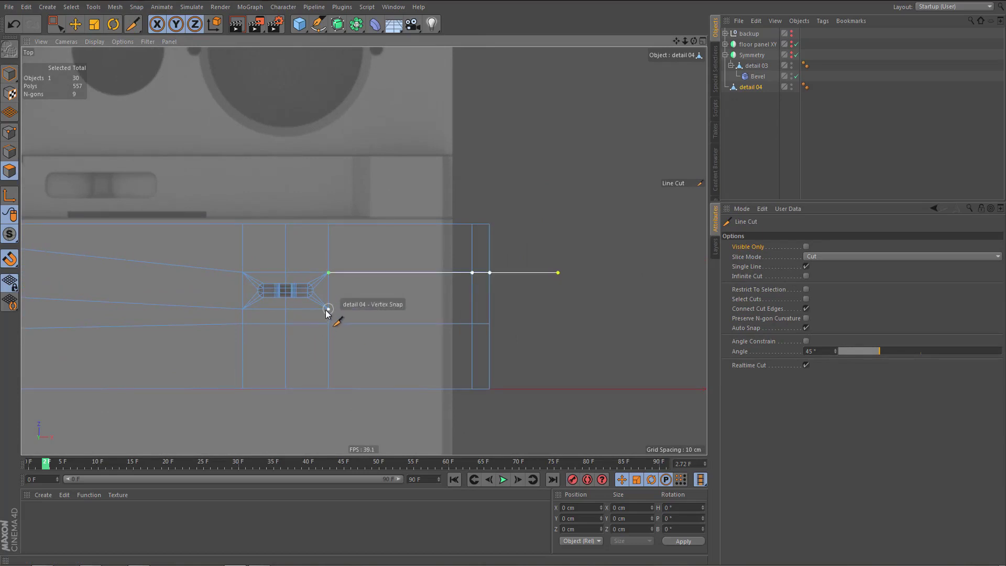
pyautogui.keyDown('shift'); pyautogui.moveTo(328, 309); pyautogui.dragTo(577, 310); pyautogui.keyUp('shift')
pyautogui.keyDown('shift'); pyautogui.moveTo(328, 324); pyautogui.dragTo(552, 324); pyautogui.keyUp('shift')
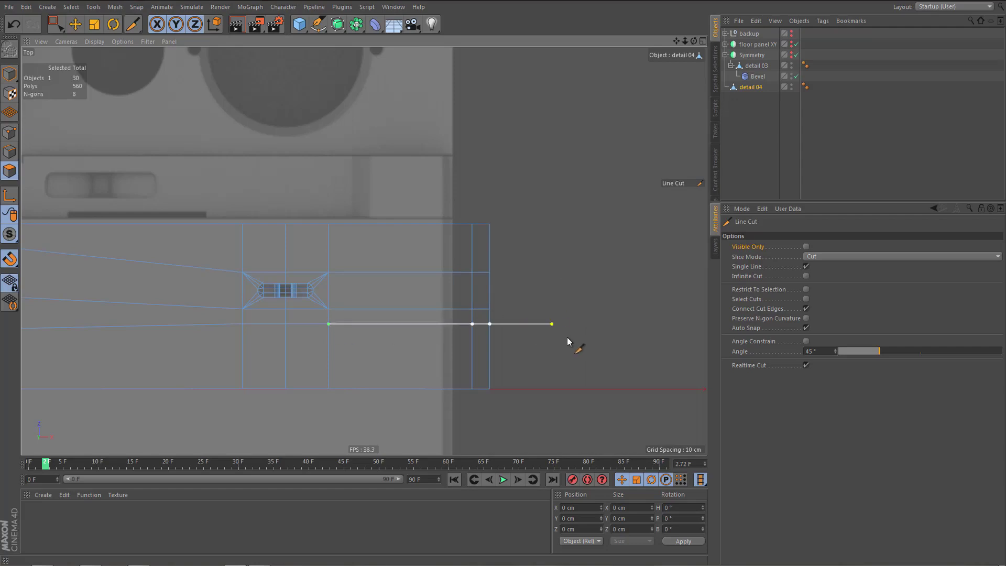
pyautogui.press('e')
# - Select all N-gons on detail 04 in the Perspective view
pyautogui.middleClick(350, 240)
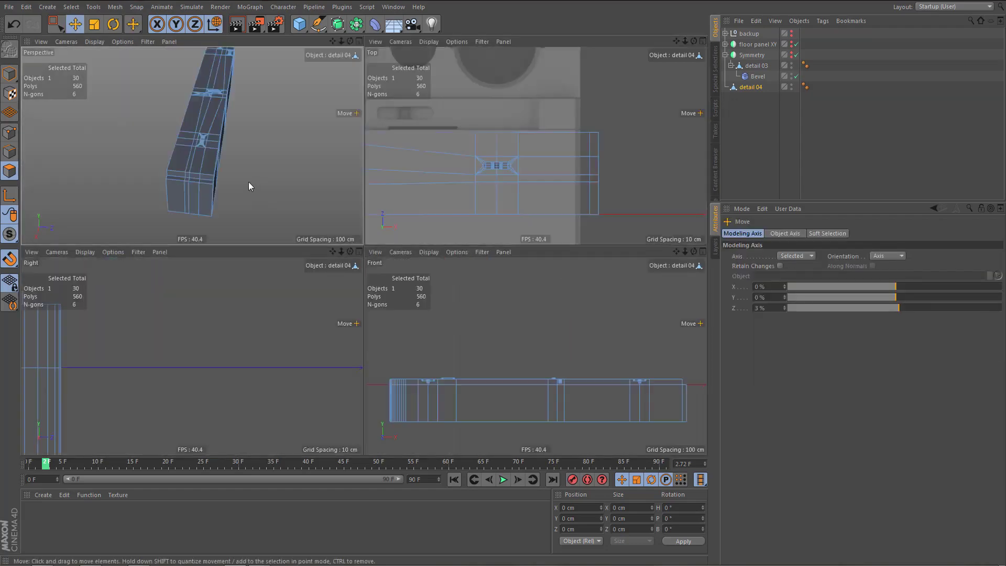
pyautogui.middleClick(248, 181)
pyautogui.keyDown('alt'); pyautogui.moveTo(313, 293); pyautogui.dragTo(305, 300); pyautogui.keyUp('alt')
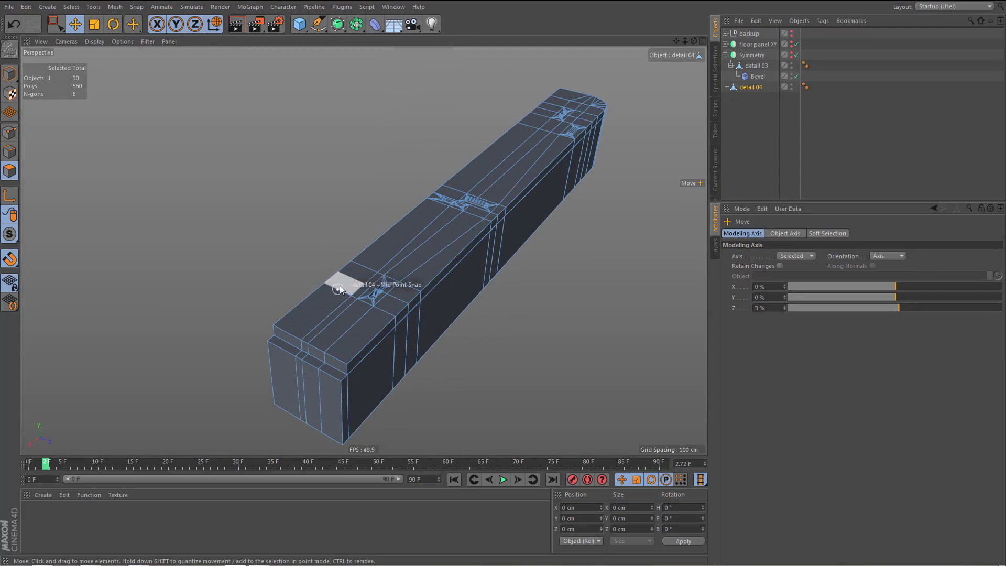
pyautogui.scroll(-2, 342, 291)
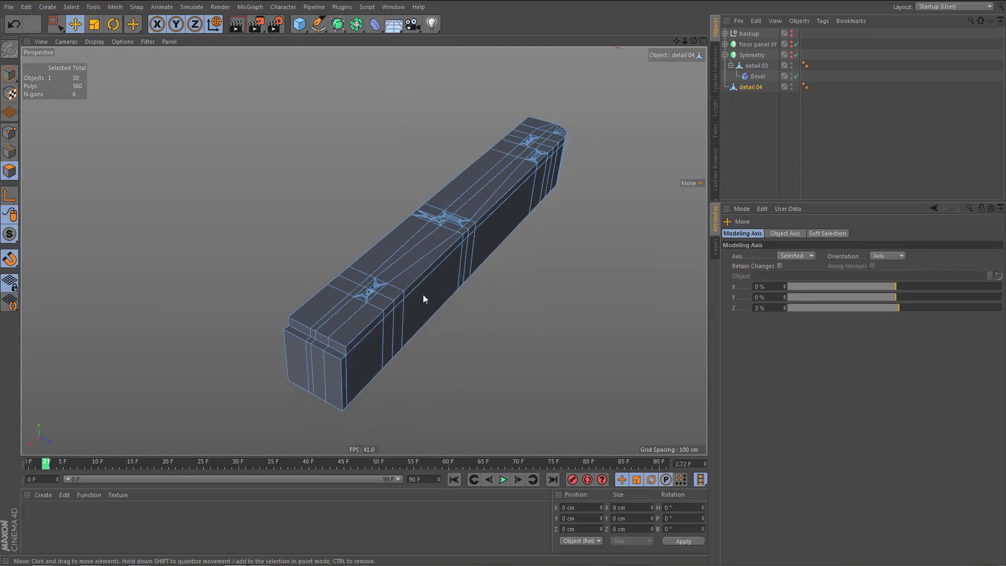
pyautogui.keyDown('alt'); pyautogui.moveTo(423, 294); pyautogui.dragTo(411, 300); pyautogui.keyUp('alt')
pyautogui.click(717, 59)
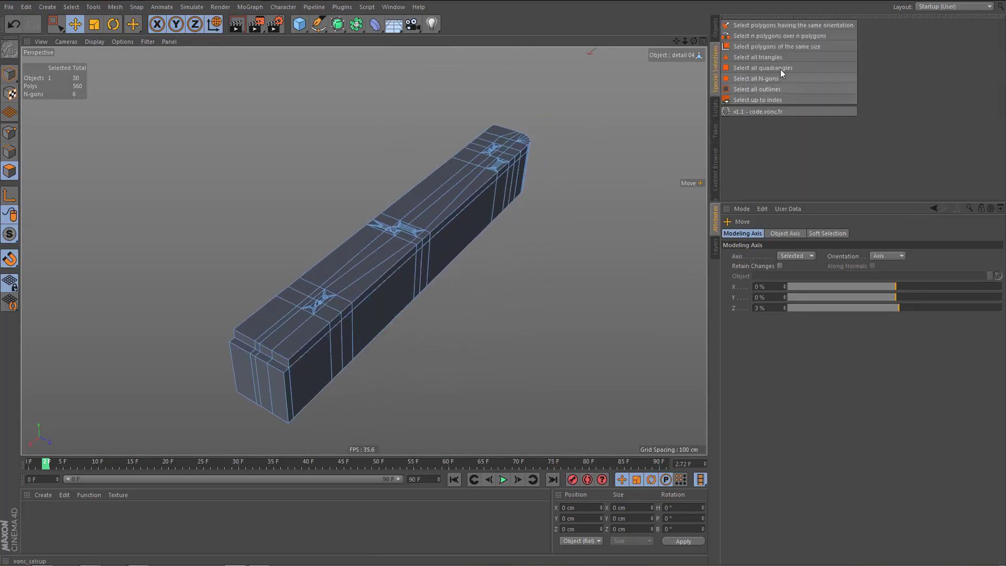
pyautogui.click(771, 78)
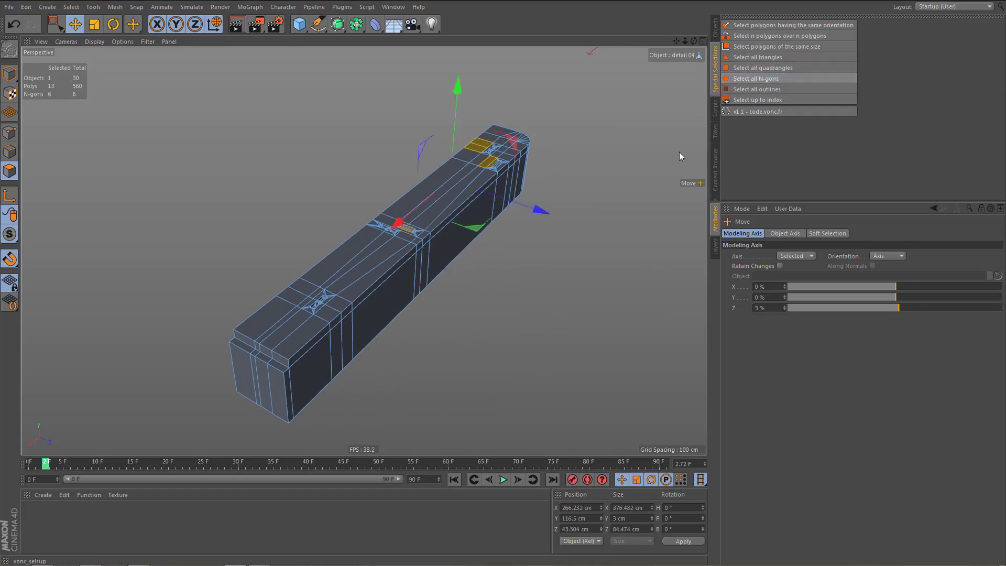
# - Select the upper and lower mid-points on the long slot's side wall and connect them with an edge
pyautogui.keyDown('alt'); pyautogui.moveTo(451, 172); pyautogui.dragTo(574, 176, button='right'); pyautogui.keyUp('alt')
pyautogui.keyDown('alt'); pyautogui.moveTo(535, 175); pyautogui.dragTo(490, 173); pyautogui.keyUp('alt')
pyautogui.scroll(10, 244, 279)
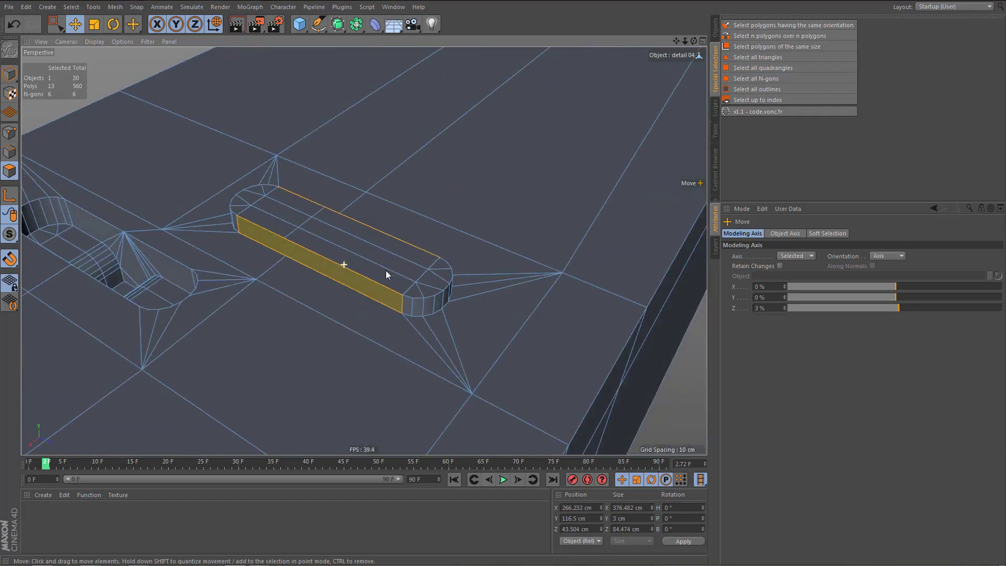
pyautogui.press('Return')
pyautogui.scroll(4, 267, 250)
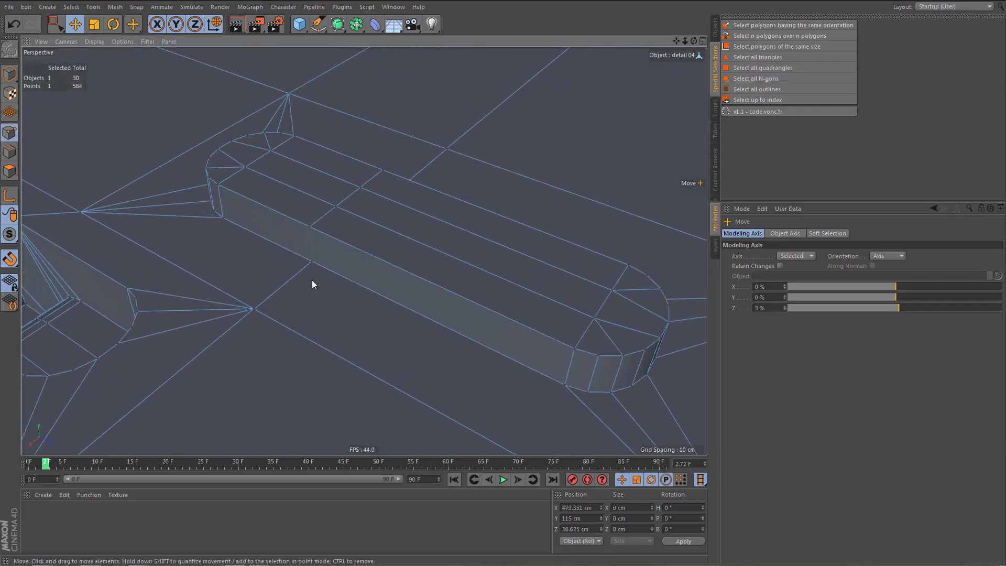
pyautogui.press('9')
pyautogui.moveTo(305, 230); pyautogui.dragTo(312, 269)
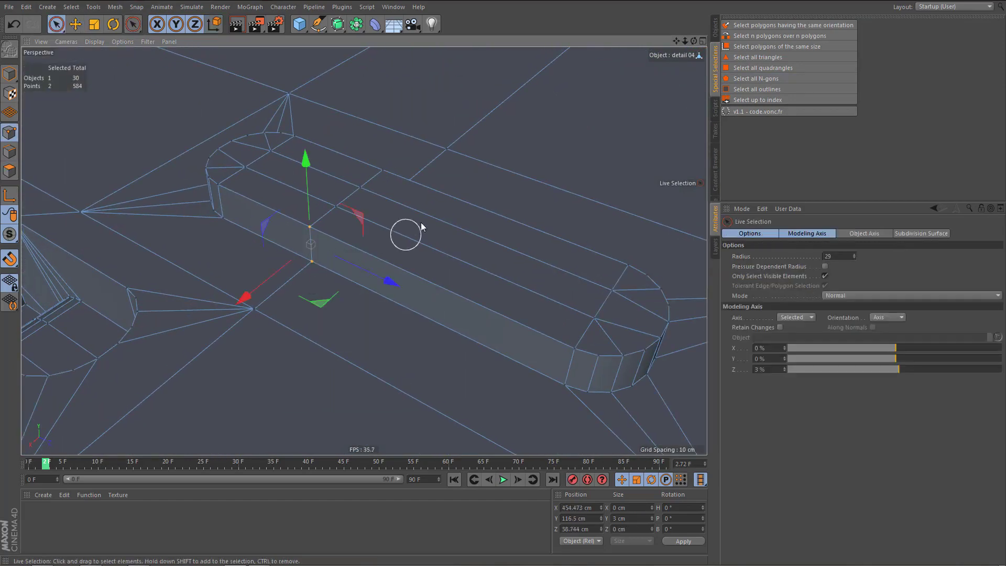
pyautogui.keyDown('alt'); pyautogui.moveTo(421, 224); pyautogui.dragTo(518, 281); pyautogui.keyUp('alt')
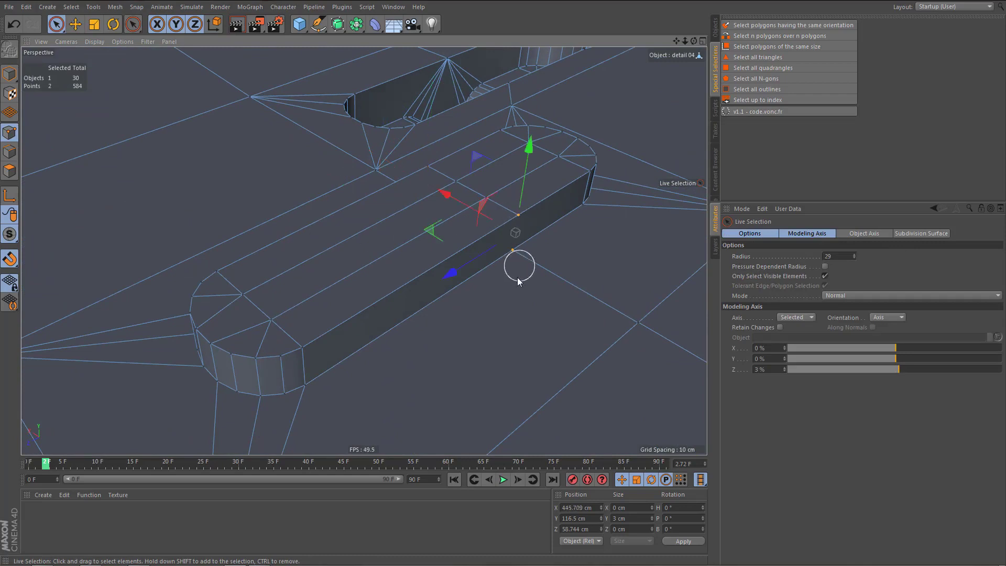
pyautogui.press('Return')
pyautogui.press('Return')
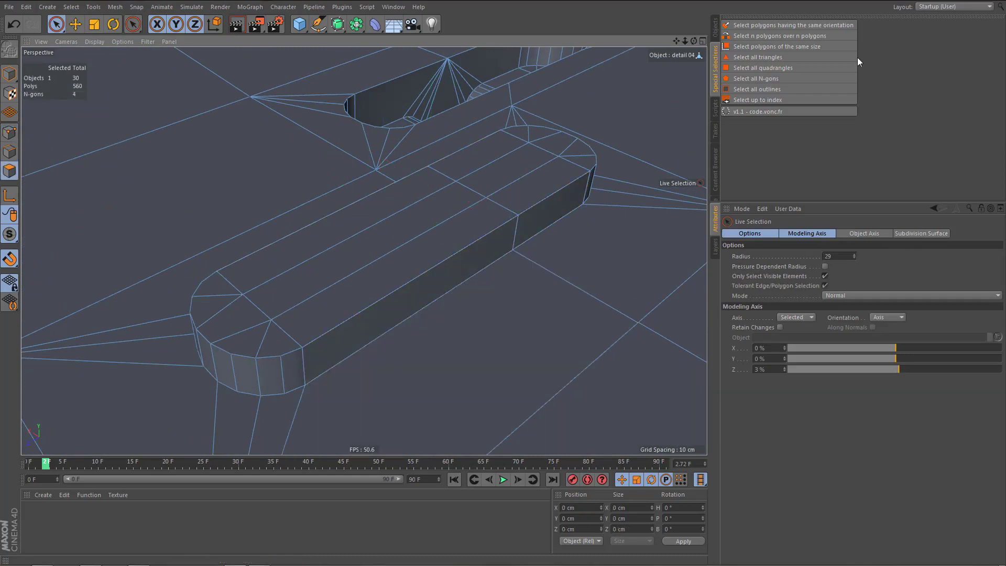
# - Select all remaining N-gons and examine the highlighted polygons around the middle slots
pyautogui.click(770, 80)
pyautogui.keyDown('alt'); pyautogui.moveTo(447, 226); pyautogui.dragTo(401, 268, button='right'); pyautogui.keyUp('alt')
pyautogui.keyDown('alt'); pyautogui.moveTo(401, 269); pyautogui.dragTo(527, 249); pyautogui.keyUp('alt')
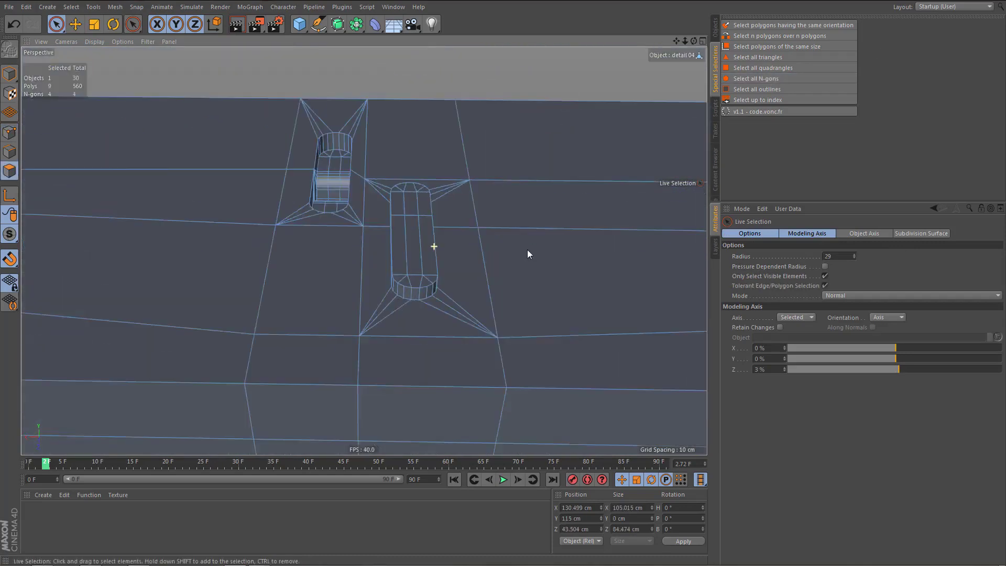
pyautogui.keyDown('alt'); pyautogui.moveTo(364, 251); pyautogui.dragTo(263, 288, button='middle'); pyautogui.keyUp('alt')
pyautogui.keyDown('alt'); pyautogui.moveTo(263, 292); pyautogui.dragTo(317, 265); pyautogui.keyUp('alt')
pyautogui.keyDown('alt'); pyautogui.moveTo(470, 269); pyautogui.dragTo(498, 270); pyautogui.keyUp('alt')
pyautogui.keyDown('alt'); pyautogui.moveTo(530, 244); pyautogui.dragTo(612, 197, button='right'); pyautogui.keyUp('alt')
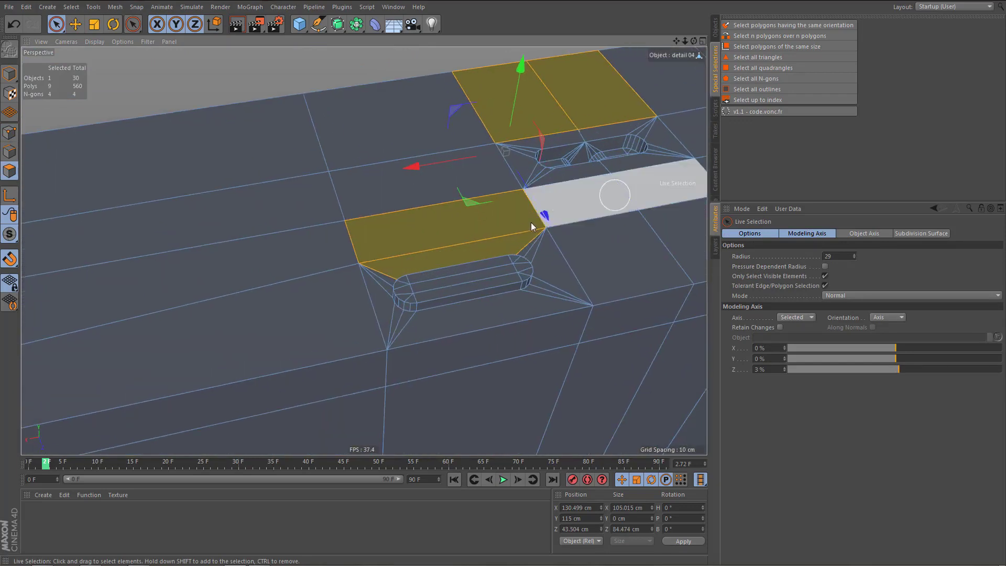
pyautogui.keyDown('alt'); pyautogui.moveTo(534, 223); pyautogui.dragTo(488, 256); pyautogui.keyUp('alt')
pyautogui.keyDown('alt'); pyautogui.moveTo(452, 270); pyautogui.dragTo(567, 272); pyautogui.keyUp('alt')
# - In point mode, examine the grid corners around the stepped middle slot for duplicate points
pyautogui.press('Return')
pyautogui.scroll(3, 272, 245)
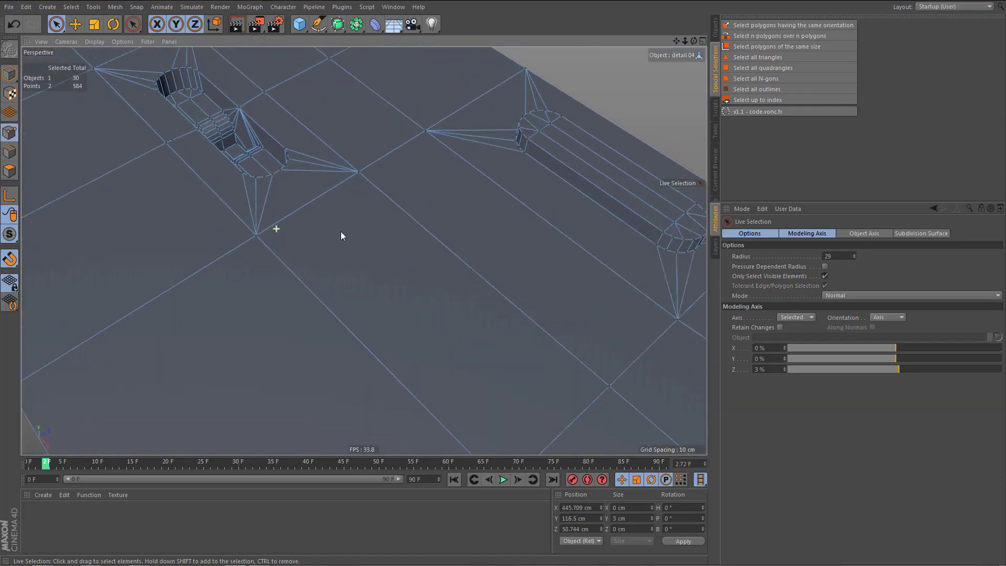
pyautogui.press('0')
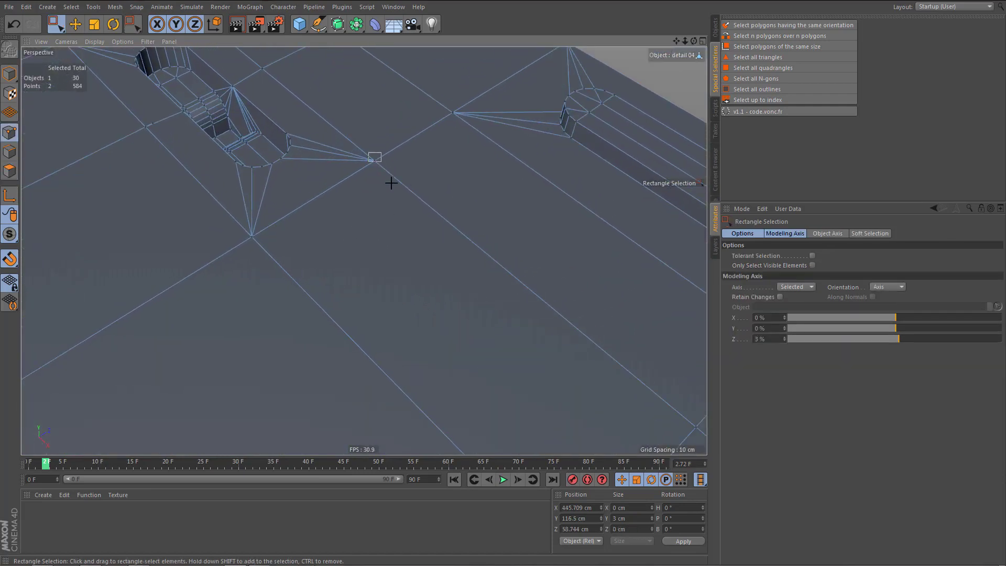
pyautogui.moveTo(391, 183); pyautogui.dragTo(393, 184)
pyautogui.keyDown('alt'); pyautogui.moveTo(253, 240); pyautogui.dragTo(304, 255, button='middle'); pyautogui.keyUp('alt')
pyautogui.moveTo(327, 274); pyautogui.dragTo(328, 275)
pyautogui.keyDown('alt'); pyautogui.moveTo(328, 275); pyautogui.dragTo(419, 260); pyautogui.keyUp('alt')
pyautogui.keyDown('alt'); pyautogui.moveTo(312, 187); pyautogui.dragTo(422, 210, button='right'); pyautogui.keyUp('alt')
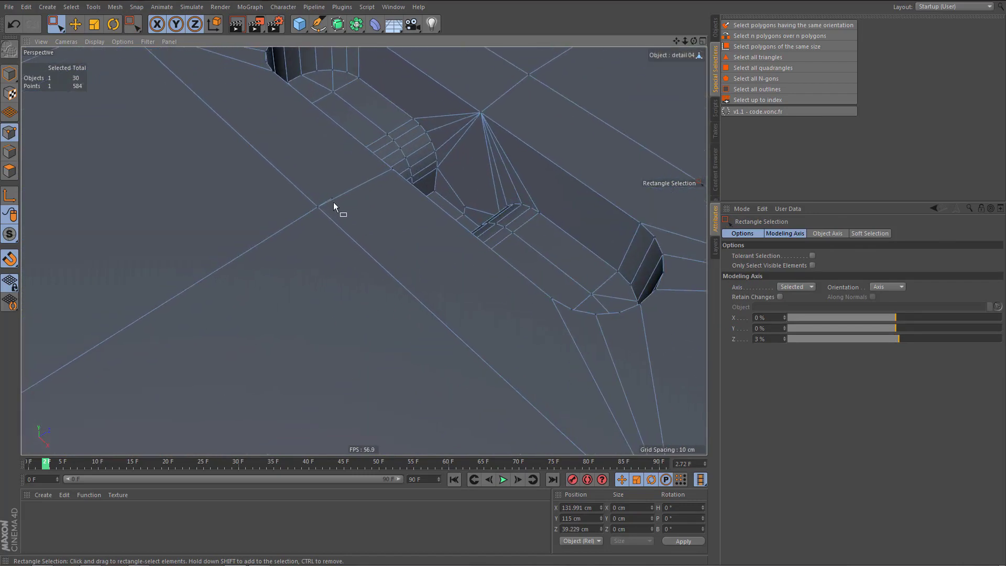
pyautogui.keyDown('alt'); pyautogui.moveTo(324, 205); pyautogui.dragTo(447, 206, button='right'); pyautogui.keyUp('alt')
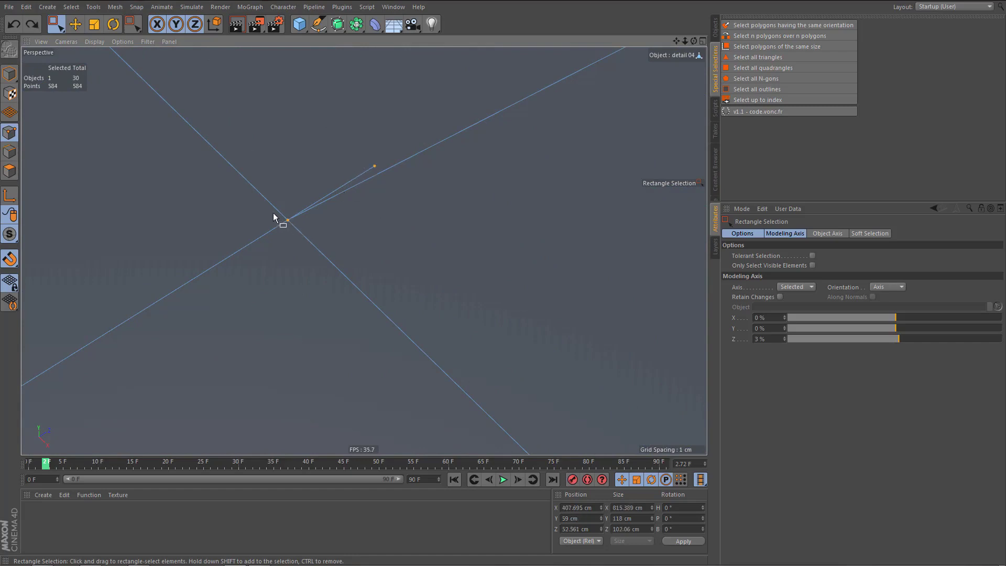
pyautogui.rightClick(313, 247)
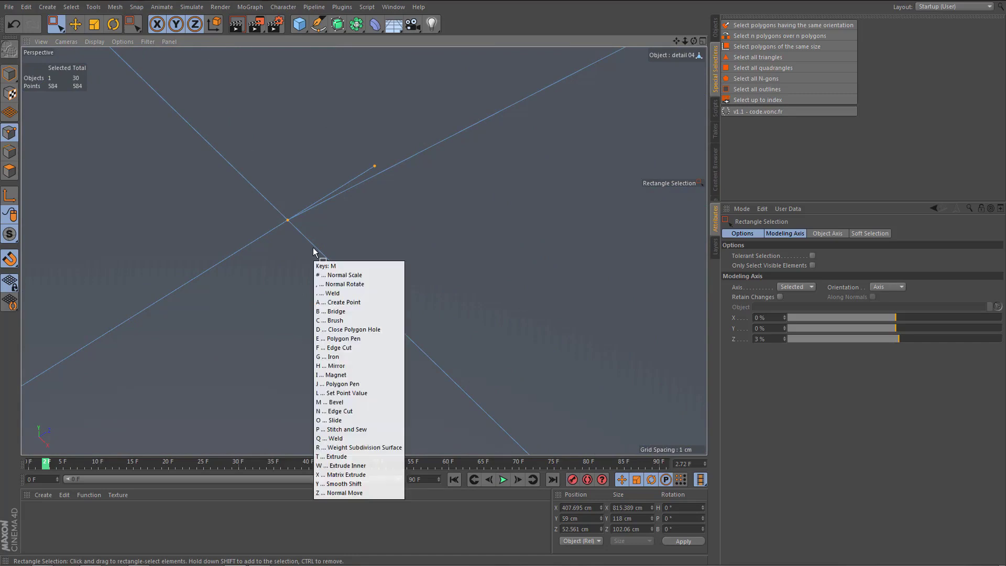
pyautogui.click(330, 440)
pyautogui.click(298, 220)
pyautogui.keyDown('alt'); pyautogui.moveTo(299, 225); pyautogui.dragTo(248, 352, button='right'); pyautogui.keyUp('alt')
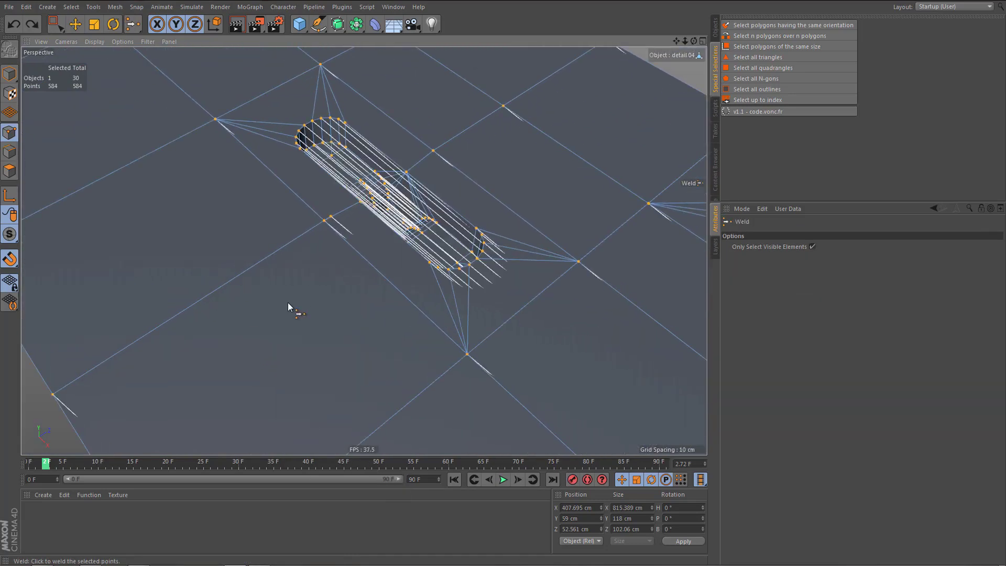
# - Select the two nearly coincident points beside the stepped middle slot and weld them at the grid-line crossing
pyautogui.press('space')
pyautogui.scroll(4, 288, 279)
pyautogui.moveTo(350, 194); pyautogui.dragTo(334, 184)
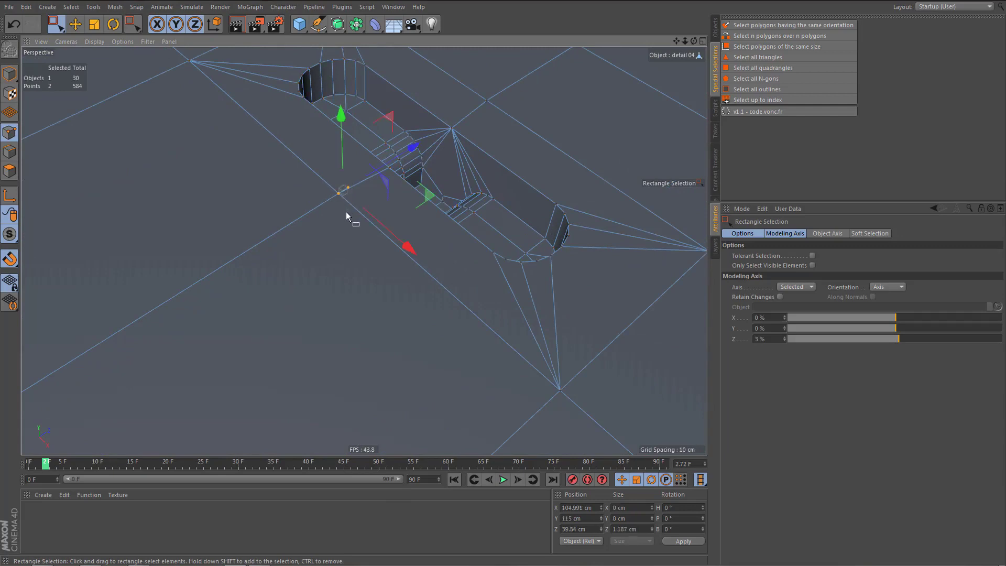
pyautogui.scroll(4, 355, 200)
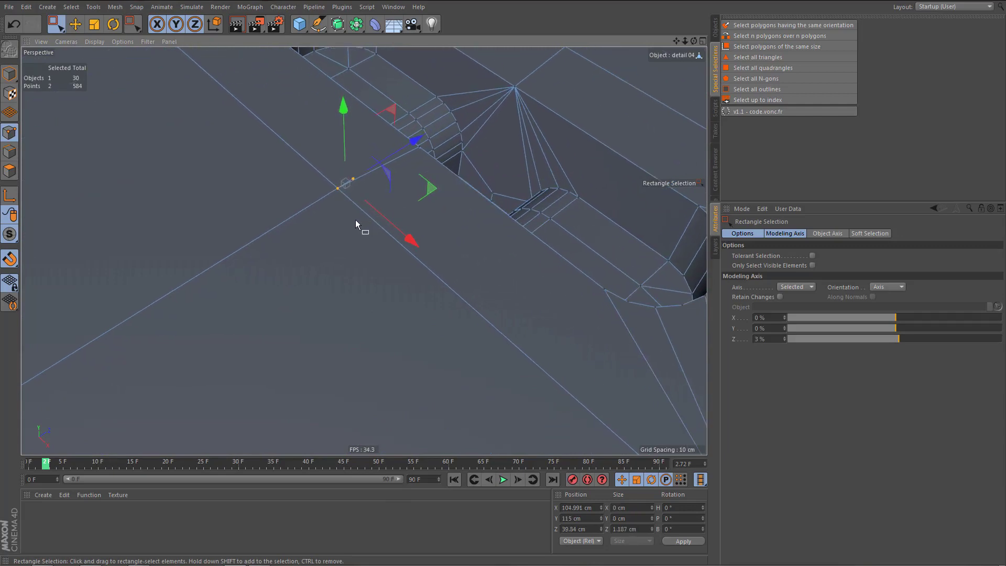
pyautogui.press('m')
pyautogui.press('q')
pyautogui.scroll(4, 341, 197)
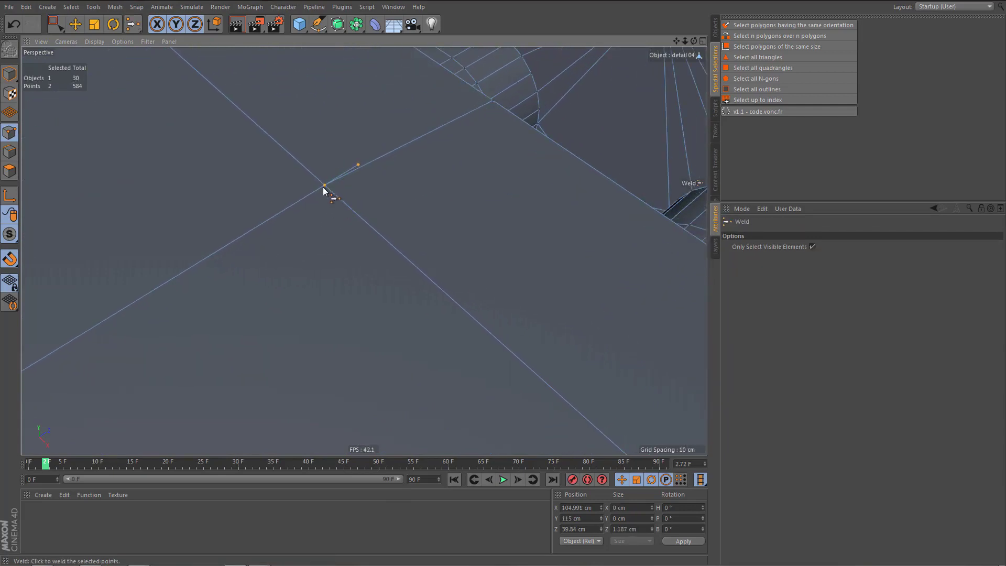
pyautogui.scroll(-5, 326, 229)
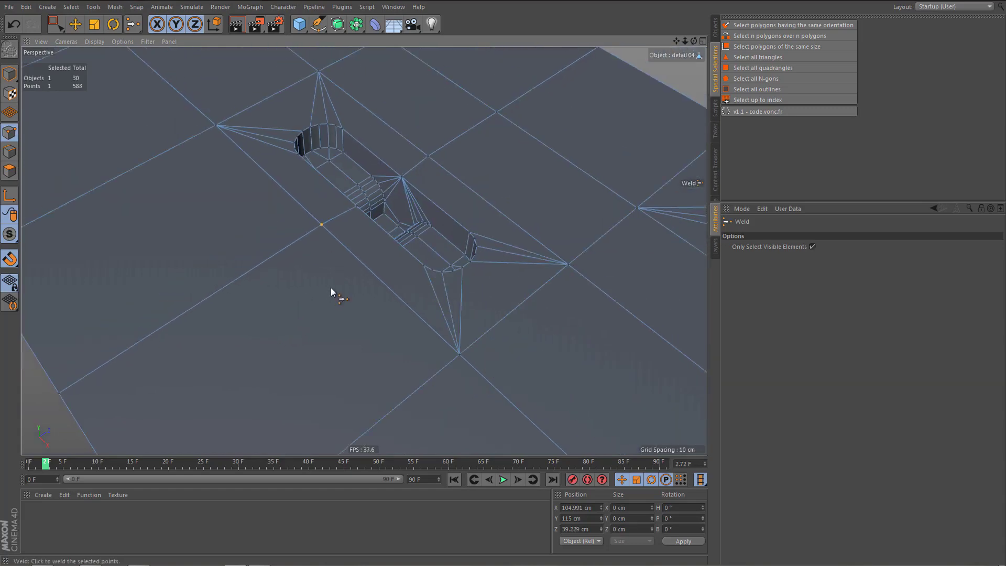
# - Clear the polygon selection, select all N-gons again and examine the ones beside the neighbouring long slot
pyautogui.press('Return')
pyautogui.press('Return')
pyautogui.hotkey('ctrl', 'shift', 'a')
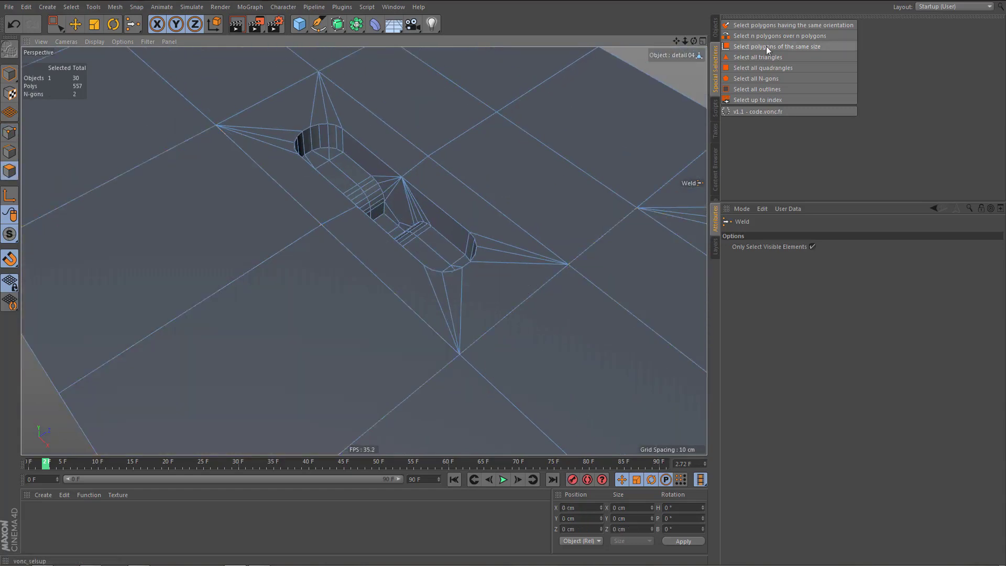
pyautogui.click(761, 78)
pyautogui.keyDown('alt'); pyautogui.moveTo(458, 220); pyautogui.dragTo(338, 218, button='middle'); pyautogui.keyUp('alt')
pyautogui.keyDown('alt'); pyautogui.moveTo(346, 236); pyautogui.dragTo(321, 285, button='right'); pyautogui.keyUp('alt')
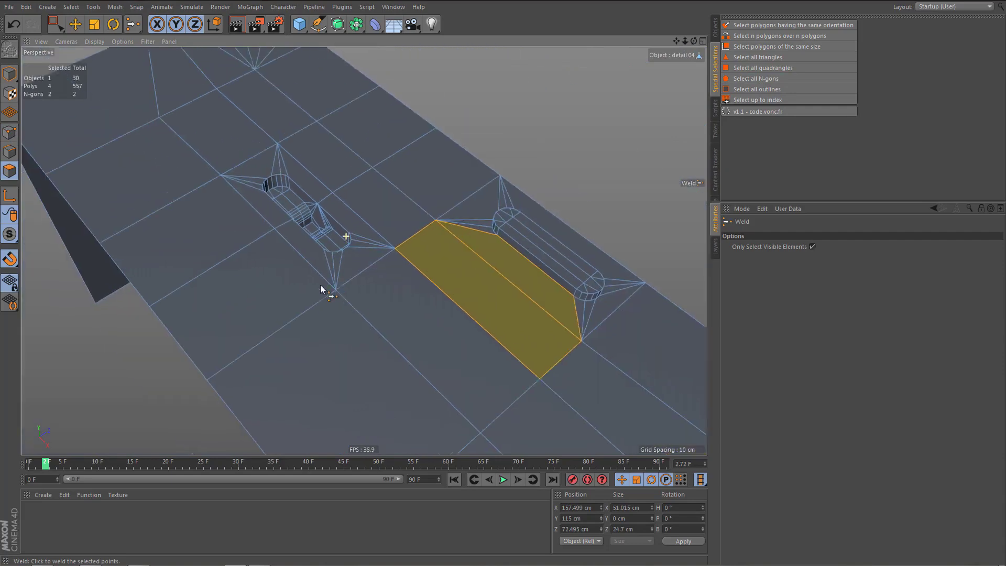
pyautogui.scroll(2, 367, 268)
pyautogui.scroll(3, 490, 281)
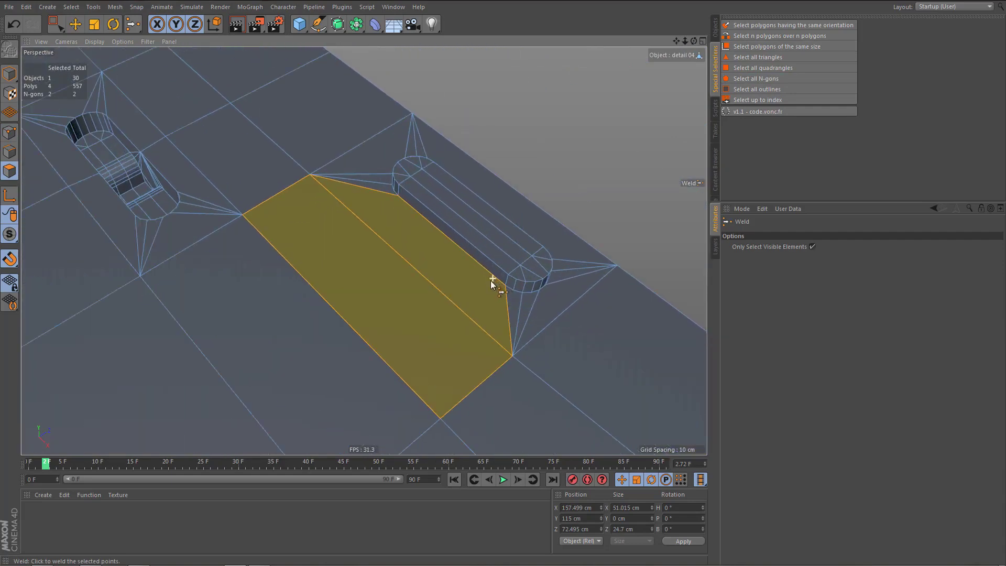
pyautogui.keyDown('alt'); pyautogui.moveTo(388, 278); pyautogui.dragTo(391, 301); pyautogui.keyUp('alt')
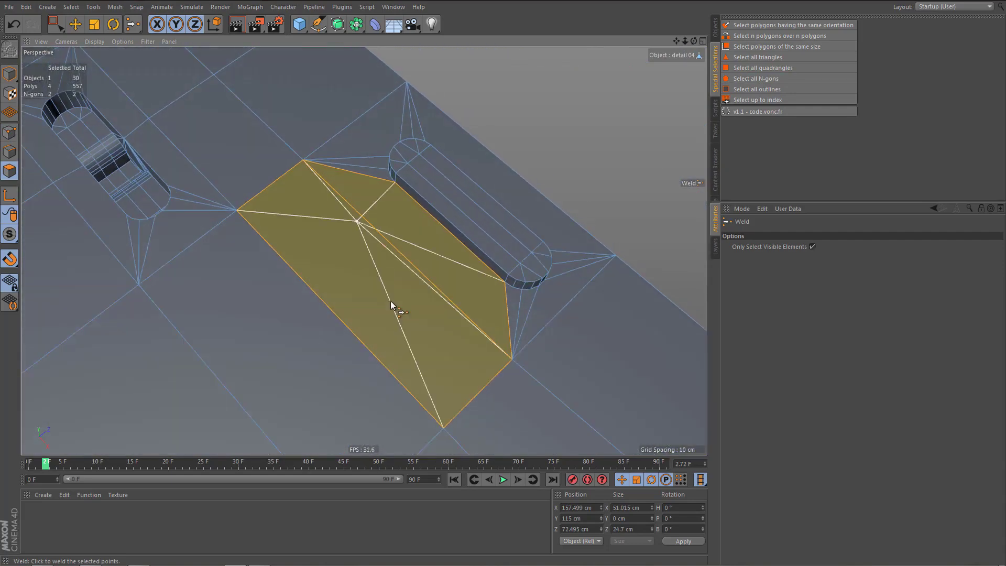
# - In point mode, check the grid crossings around the long slot beside the stepped middle slot for duplicate points
pyautogui.press('Return')
pyautogui.keyDown('alt'); pyautogui.moveTo(447, 306); pyautogui.dragTo(410, 256, button='middle'); pyautogui.keyUp('alt')
pyautogui.press('space')
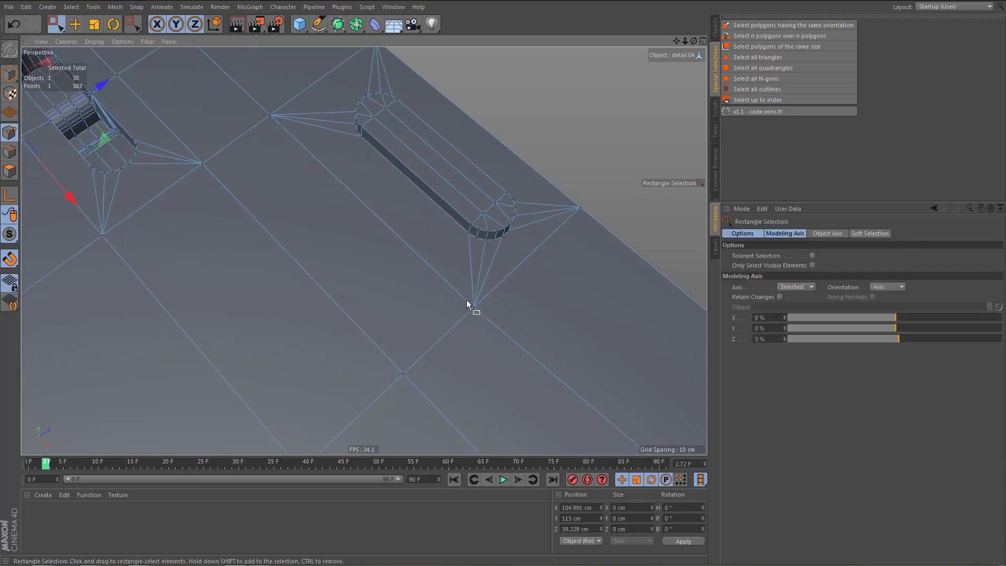
pyautogui.moveTo(468, 301); pyautogui.dragTo(486, 338)
pyautogui.keyDown('alt'); pyautogui.moveTo(486, 340); pyautogui.dragTo(542, 279, button='middle'); pyautogui.keyUp('alt')
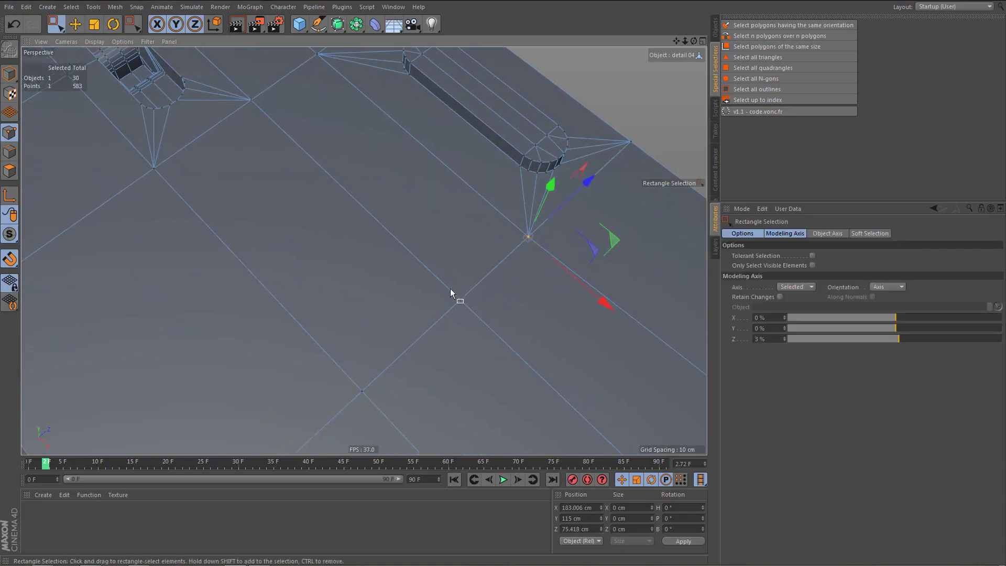
pyautogui.moveTo(450, 289); pyautogui.dragTo(474, 314)
pyautogui.moveTo(246, 93); pyautogui.dragTo(262, 115)
pyautogui.keyDown('alt'); pyautogui.moveTo(316, 159); pyautogui.dragTo(341, 273, button='middle'); pyautogui.keyUp('alt')
# - Select the two nearly coincident points at the grid crossing beside the long slot's end and weld them into one
pyautogui.moveTo(350, 193); pyautogui.dragTo(352, 197)
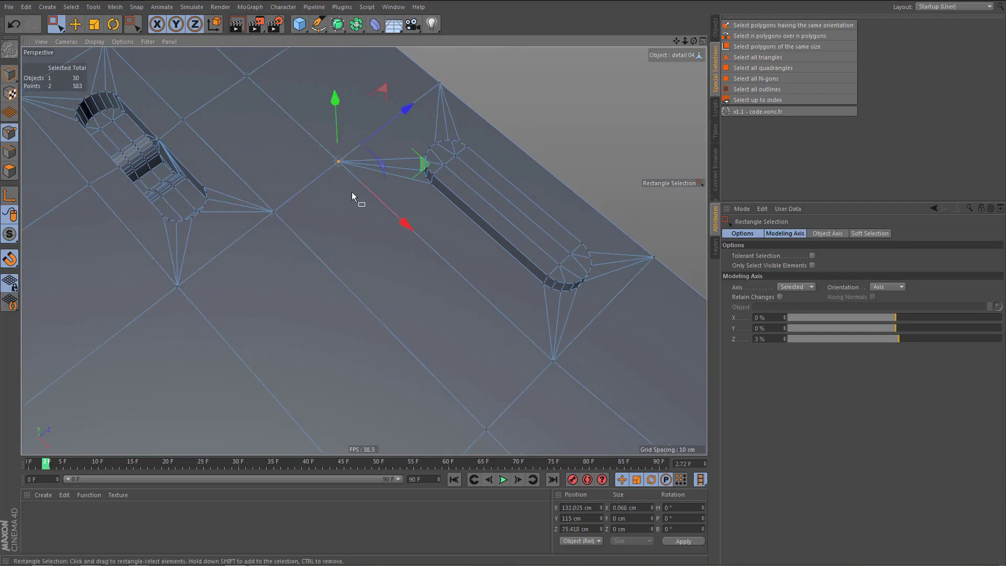
pyautogui.scroll(6, 348, 159)
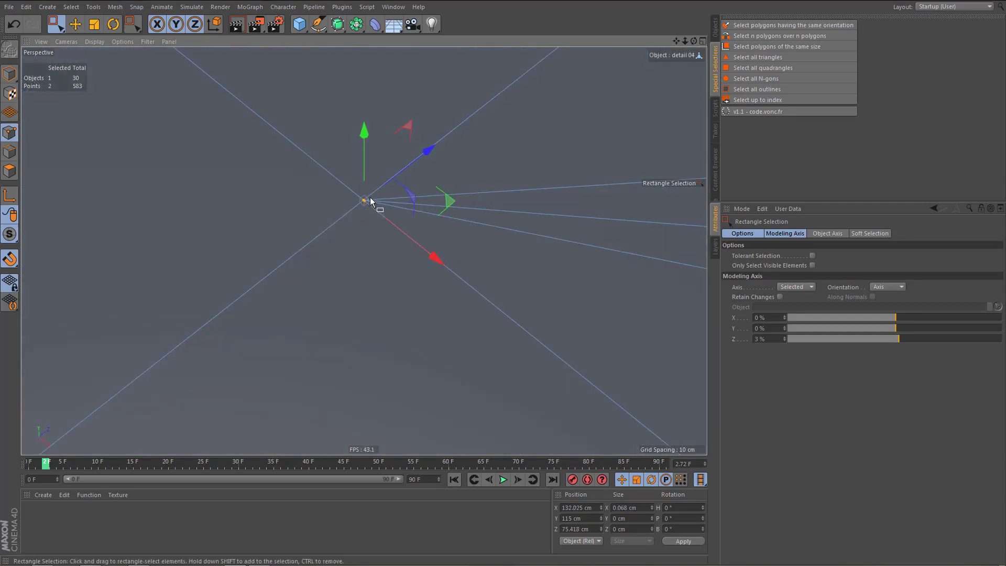
pyautogui.keyDown('alt'); pyautogui.moveTo(337, 206); pyautogui.dragTo(470, 179, button='right'); pyautogui.keyUp('alt')
pyautogui.press('m')
pyautogui.press('q')
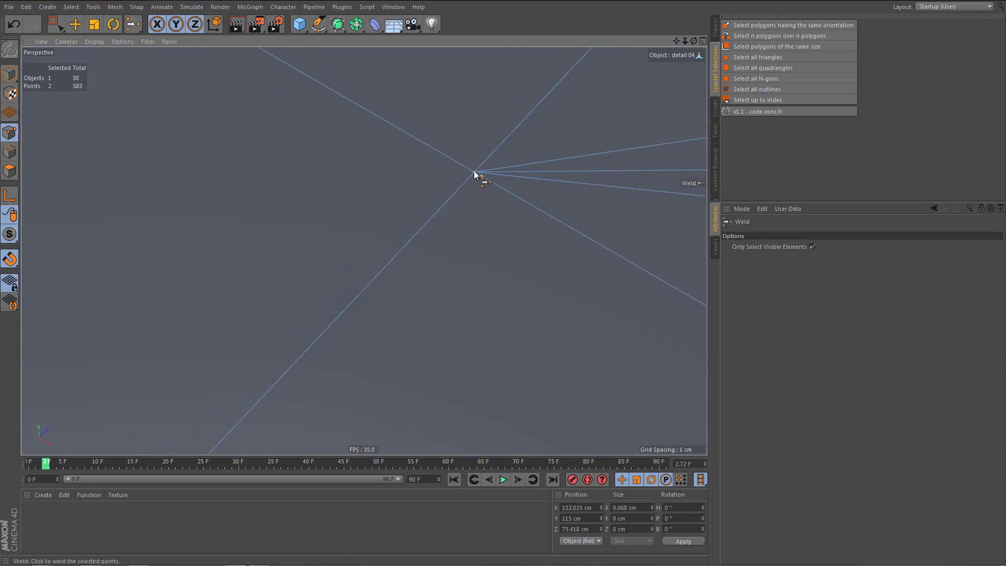
pyautogui.scroll(-5, 292, 322)
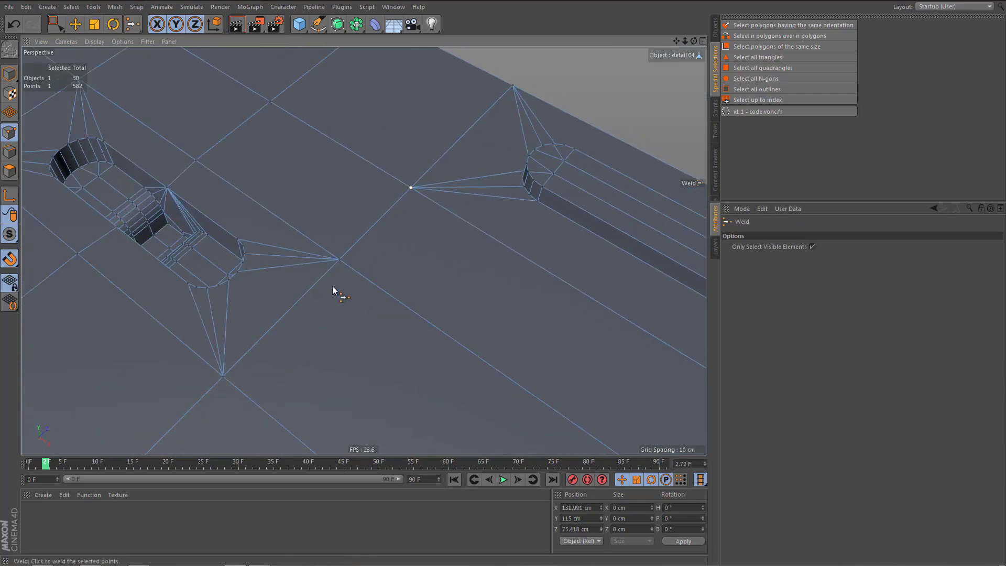
# - In polygon mode, clear the selection, select all quadrangles to check the panel's topology, and clear the selection again
pyautogui.press('Return')
pyautogui.hotkey('ctrl', 'shift', 'a')
pyautogui.scroll(-5, 341, 265)
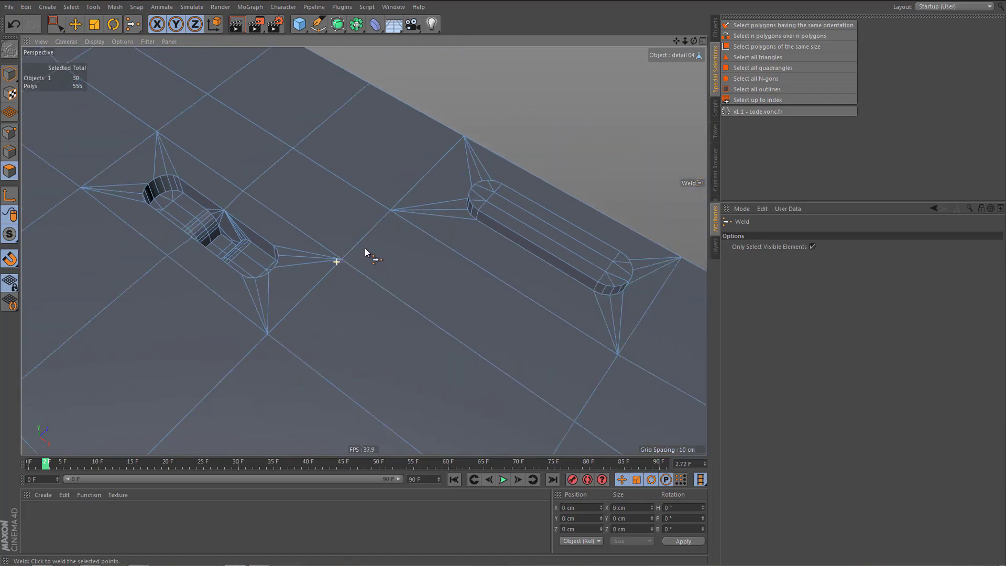
pyautogui.scroll(-3, 369, 247)
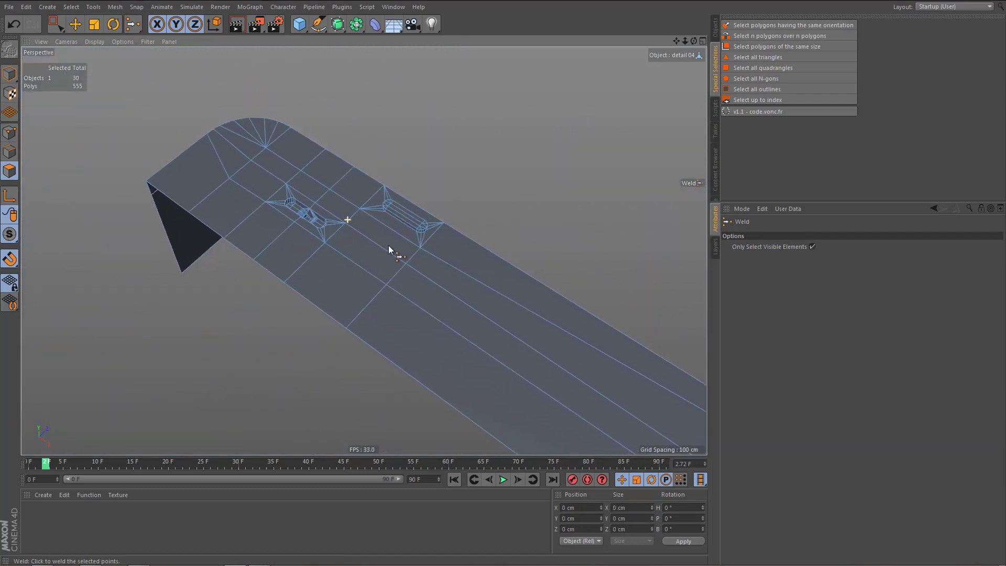
pyautogui.click(759, 69)
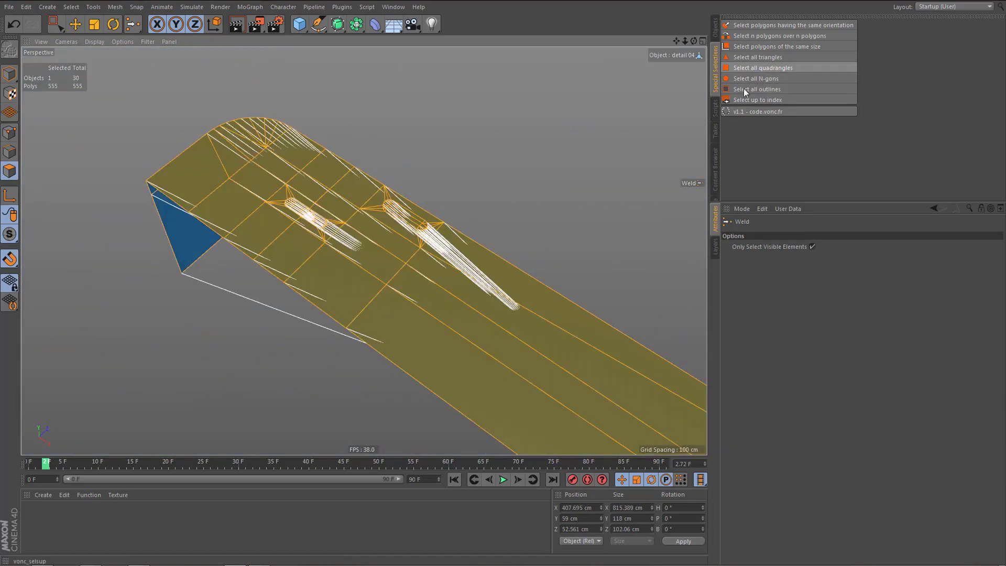
pyautogui.keyDown('alt'); pyautogui.moveTo(398, 228); pyautogui.dragTo(575, 207); pyautogui.keyUp('alt')
pyautogui.hotkey('ctrl', 'shift', 'a')
# - Select the three top-face points nearest the outer corner of the panel's stepped end and weld them onto that corner
pyautogui.keyDown('alt'); pyautogui.moveTo(565, 314); pyautogui.dragTo(573, 316, button='middle'); pyautogui.keyUp('alt')
pyautogui.moveTo(573, 319)
pyautogui.keyDown('alt'); pyautogui.mouseDown()
pyautogui.moveTo(315, 299)
pyautogui.moveTo(378, 319)
pyautogui.moveTo(467, 317)
pyautogui.mouseUp(); pyautogui.keyUp('alt')
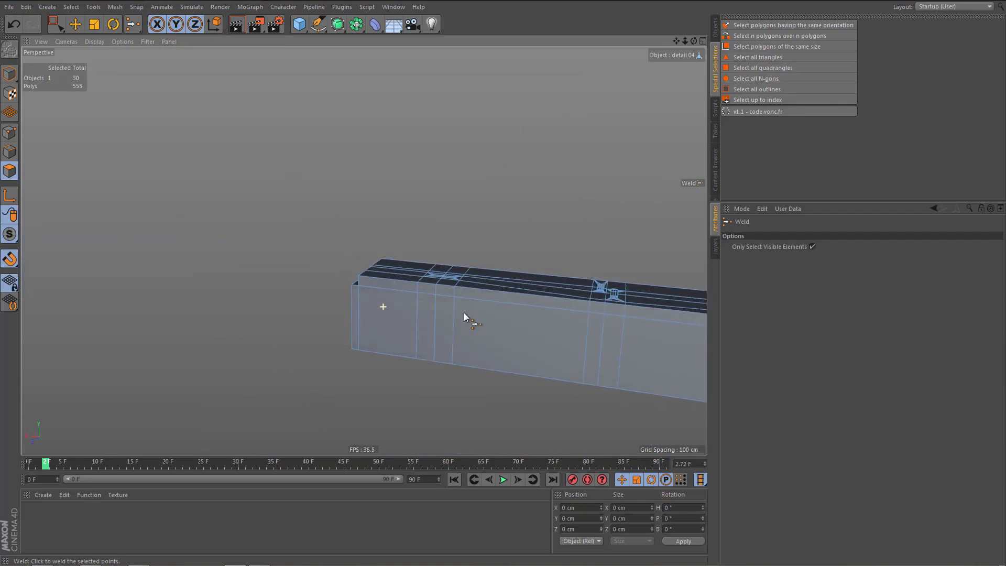
pyautogui.scroll(6, 418, 303)
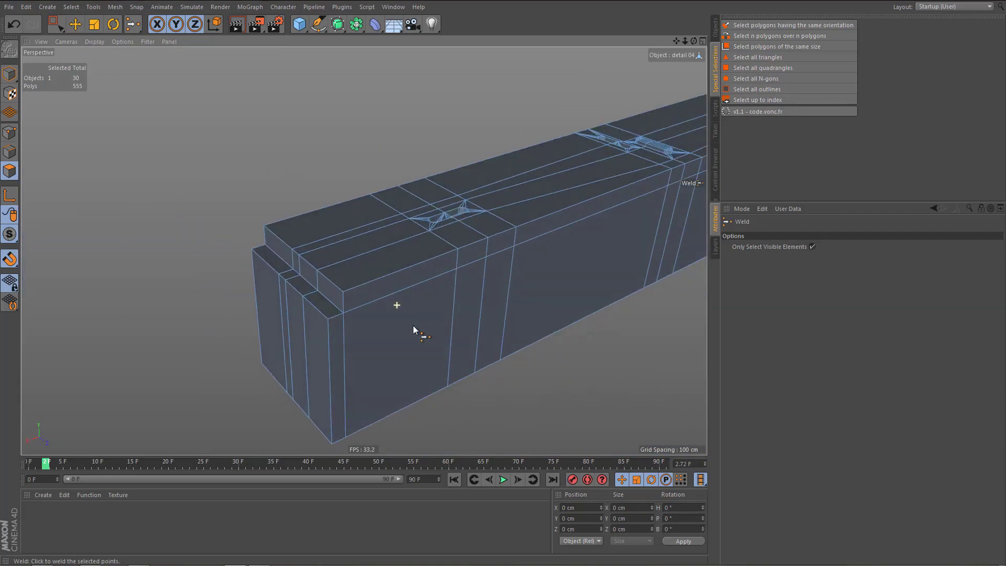
pyautogui.scroll(3, 419, 328)
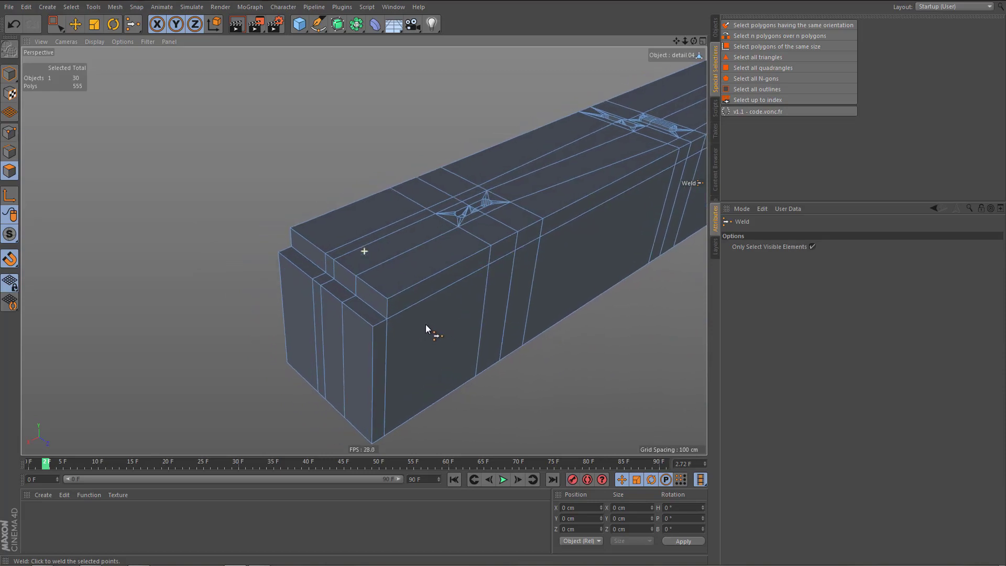
pyautogui.scroll(1, 426, 318)
pyautogui.press('Return')
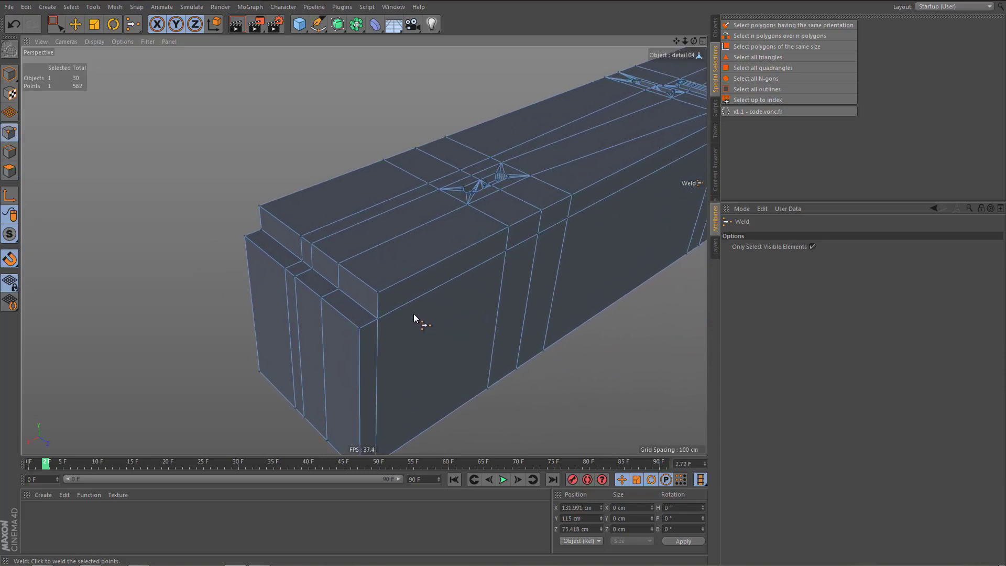
pyautogui.press('9')
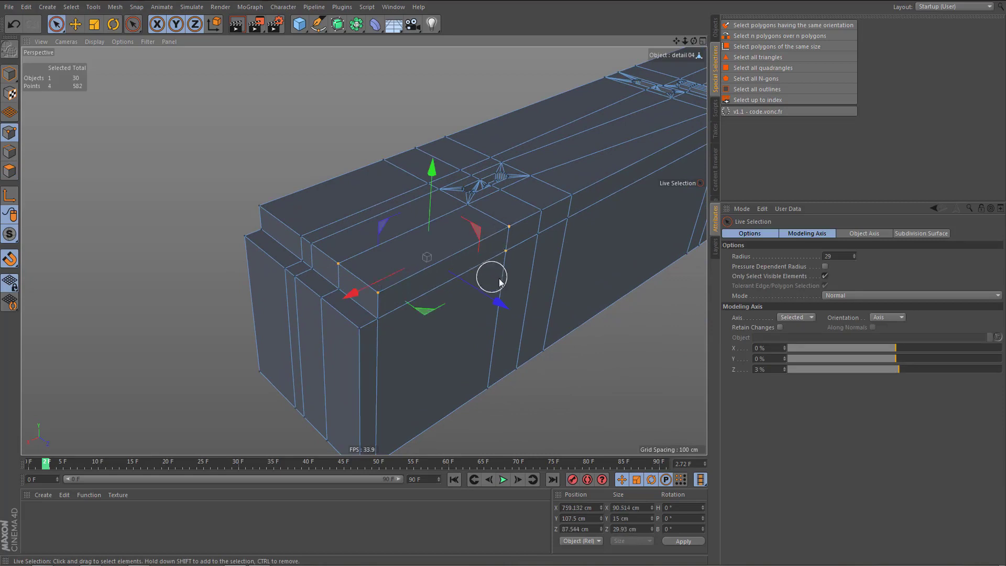
pyautogui.keyDown('ctrl'); pyautogui.click(509, 255); pyautogui.keyUp('ctrl')
pyautogui.press('space')
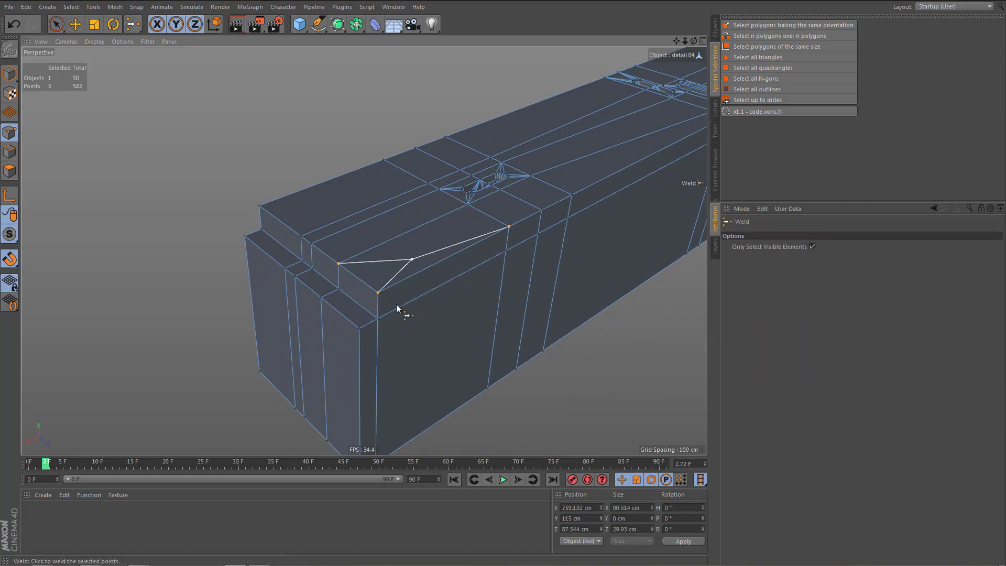
pyautogui.click(378, 293)
pyautogui.keyDown('alt'); pyautogui.moveTo(449, 284); pyautogui.dragTo(448, 274, button='middle'); pyautogui.keyUp('alt')
# - In edge mode, select and delete the leftover edge loops on the side face and the end face at the stepped end
pyautogui.press('Return')
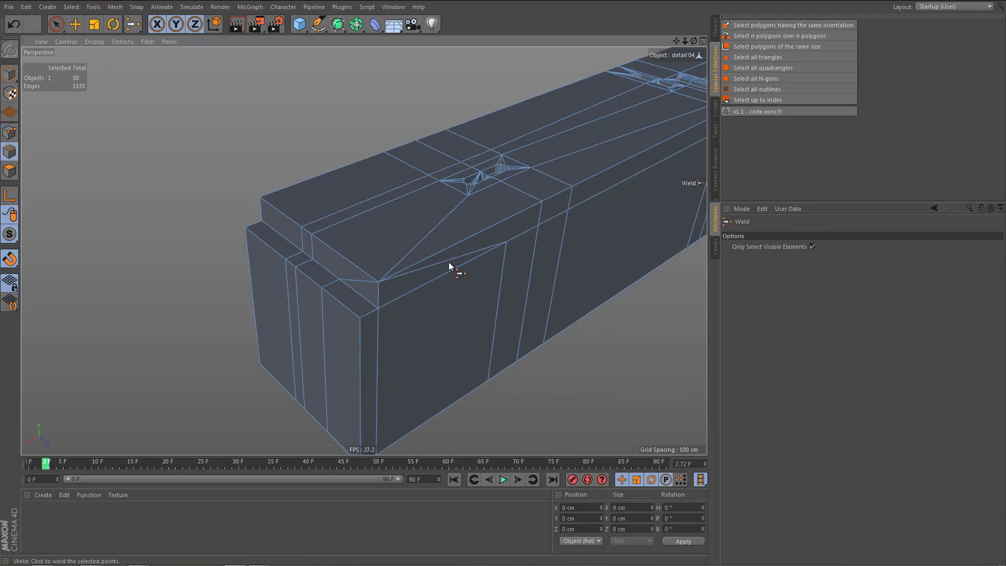
pyautogui.press('e')
pyautogui.doubleClick(449, 262)
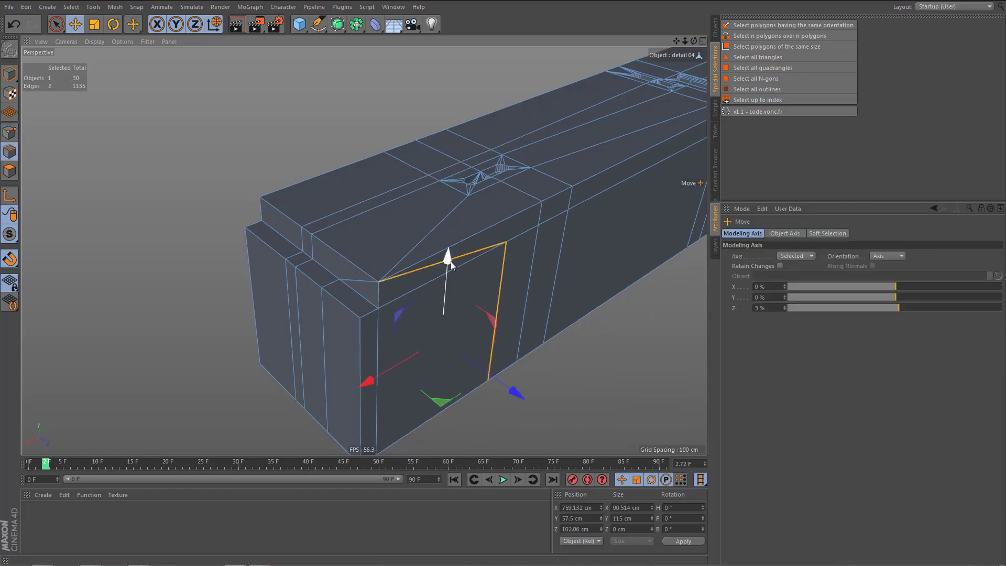
pyautogui.press('Delete')
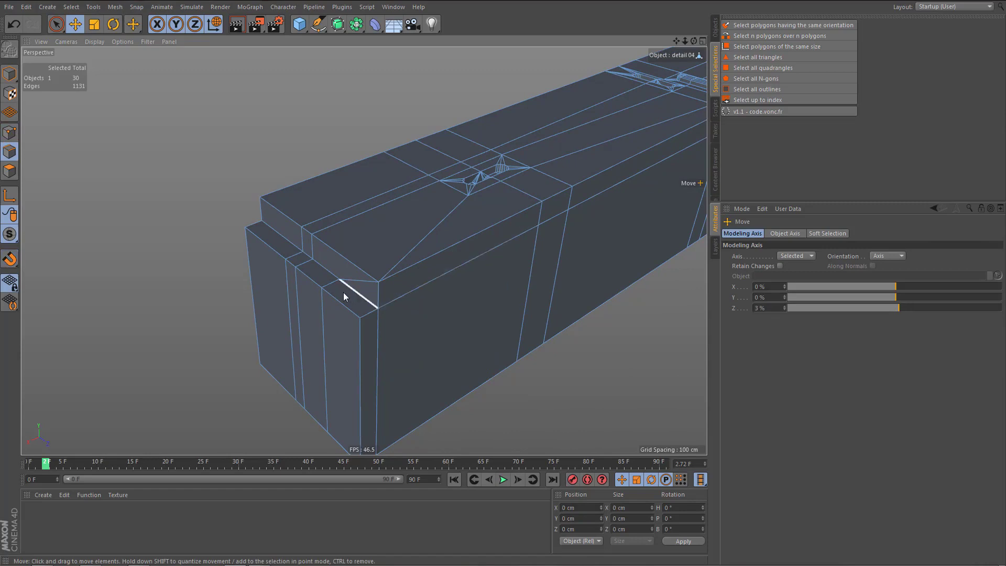
pyautogui.doubleClick(357, 282)
pyautogui.press('Delete')
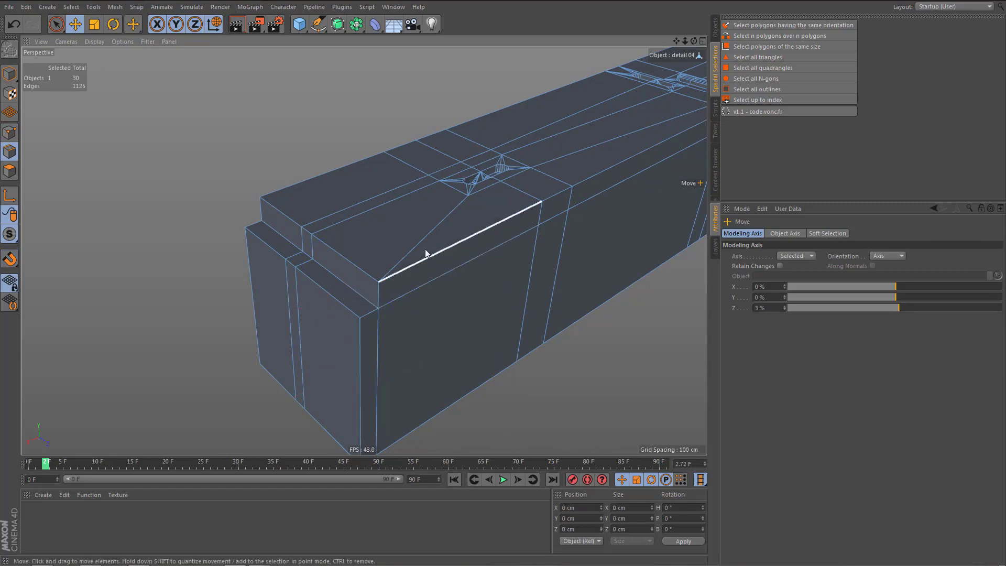
# - With the Polygon Pen, weld the side-face point below the first slot's cross cut onto the top-edge point directly above it
pyautogui.keyDown('alt'); pyautogui.moveTo(451, 241); pyautogui.dragTo(325, 312); pyautogui.keyUp('alt')
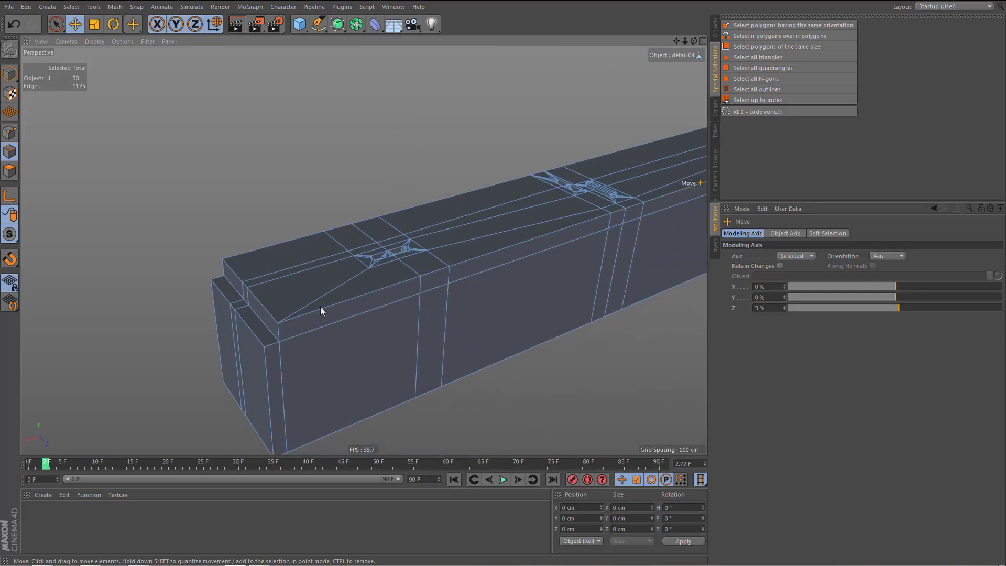
pyautogui.keyDown('alt'); pyautogui.moveTo(440, 321); pyautogui.dragTo(418, 345); pyautogui.keyUp('alt')
pyautogui.press('m')
pyautogui.press('e')
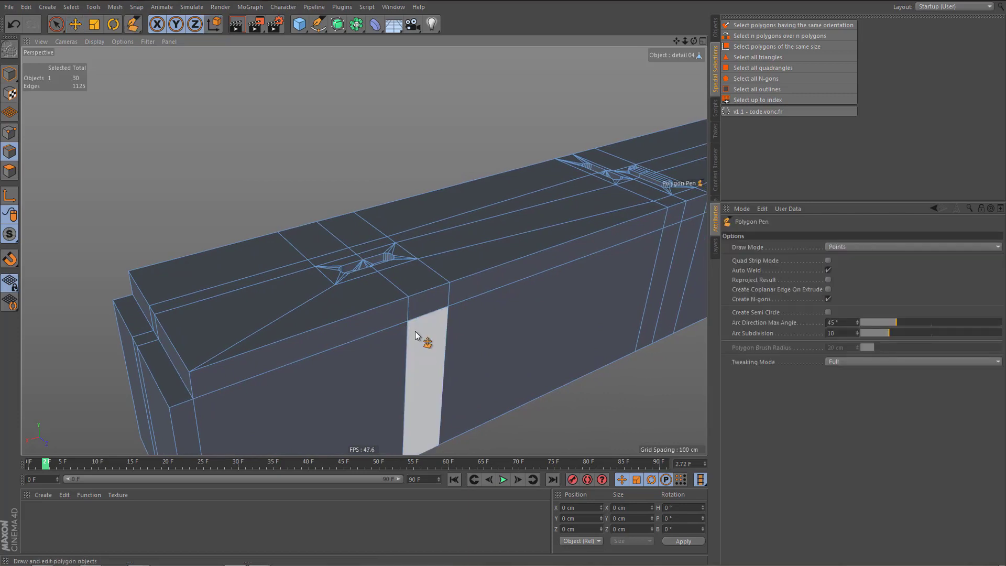
pyautogui.moveTo(408, 311); pyautogui.dragTo(409, 299)
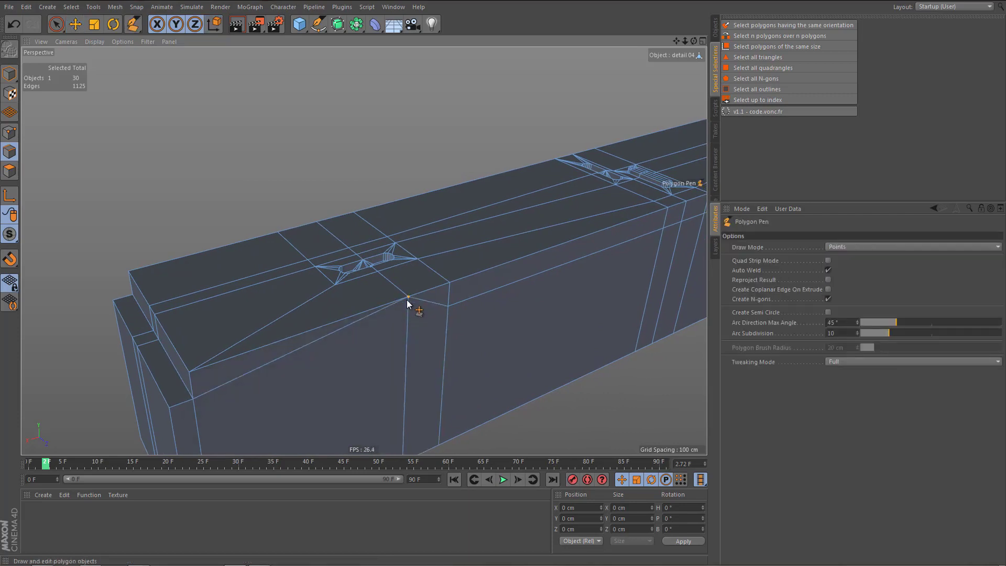
# - Select the lengthwise edge loop running just below the side face's top edge and delete it
pyautogui.press('e')
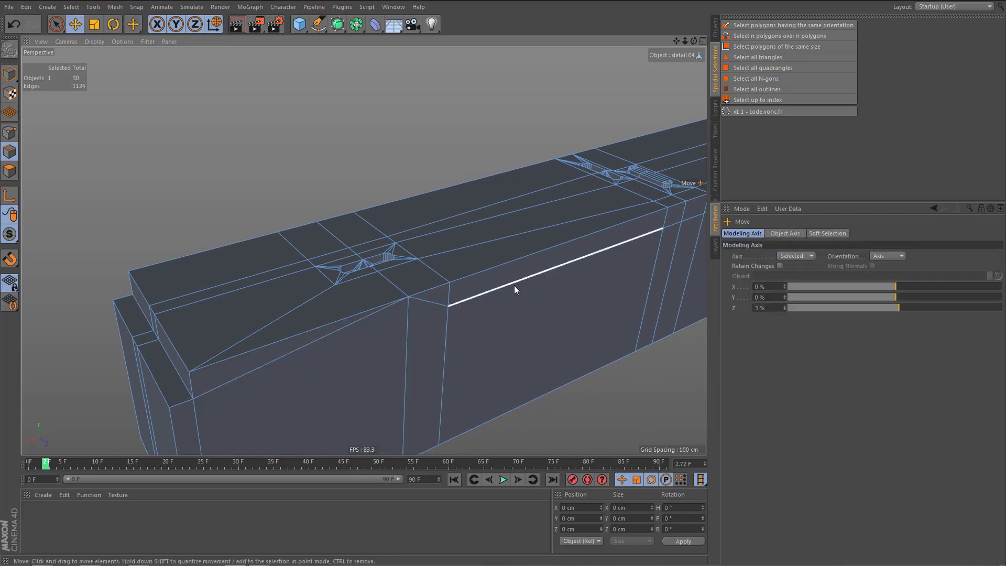
pyautogui.doubleClick(514, 285)
pyautogui.press('Delete')
pyautogui.scroll(-8, 266, 378)
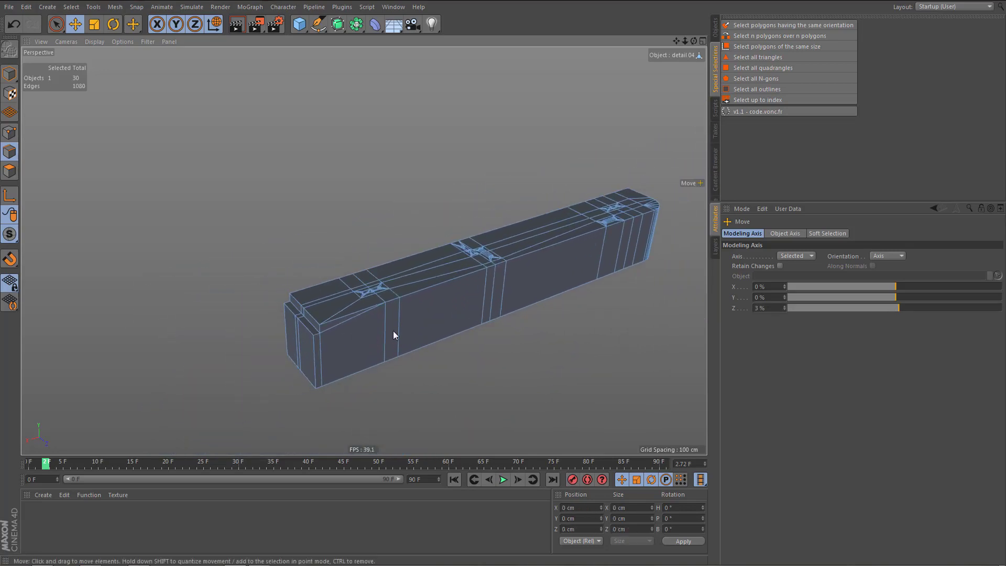
# - Select the upper and lower edges of the end section of the side face and connect them with a vertical edge
pyautogui.scroll(5, 367, 321)
pyautogui.click(337, 311)
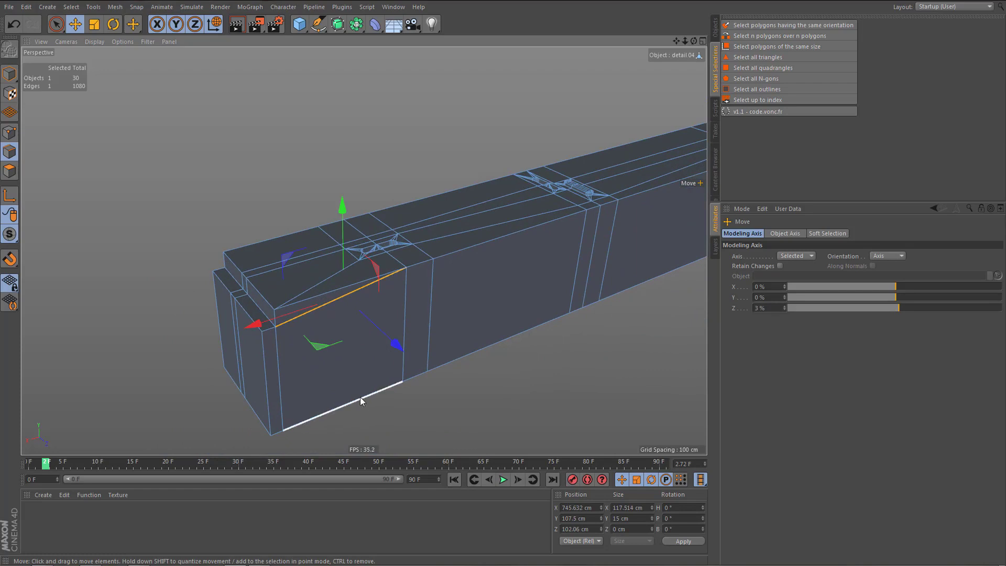
pyautogui.keyDown('shift'); pyautogui.click(362, 398); pyautogui.keyUp('shift')
pyautogui.scroll(3, 314, 370)
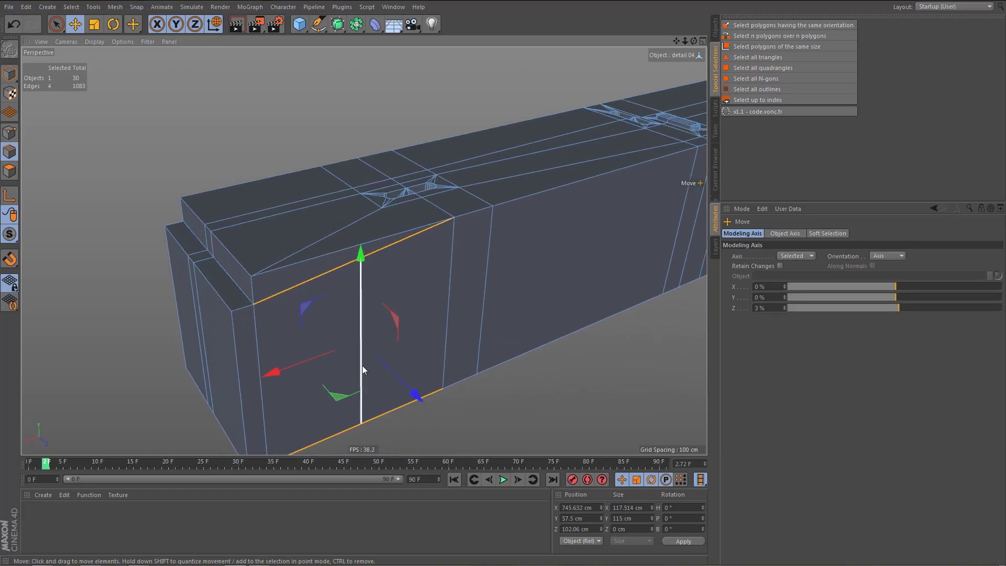
pyautogui.press('v')
pyautogui.press('p')
# - Select the new vertical edge's upper point and move it down to about Y 96.6 cm
pyautogui.click(363, 259)
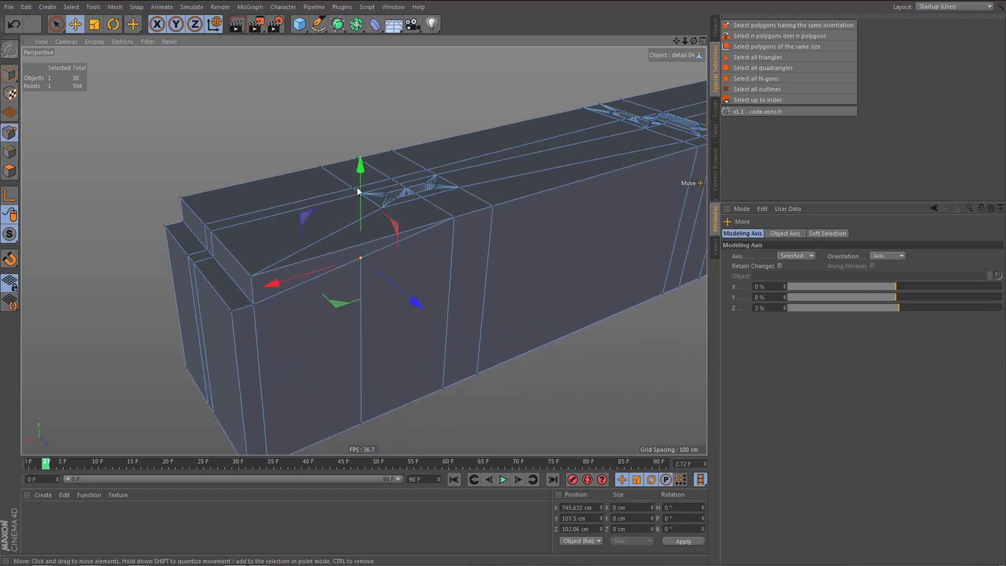
pyautogui.moveTo(362, 174); pyautogui.dragTo(370, 206)
pyautogui.scroll(-3, 437, 254)
pyautogui.keyDown('alt'); pyautogui.moveTo(437, 260); pyautogui.dragTo(383, 277, button='middle'); pyautogui.keyUp('alt')
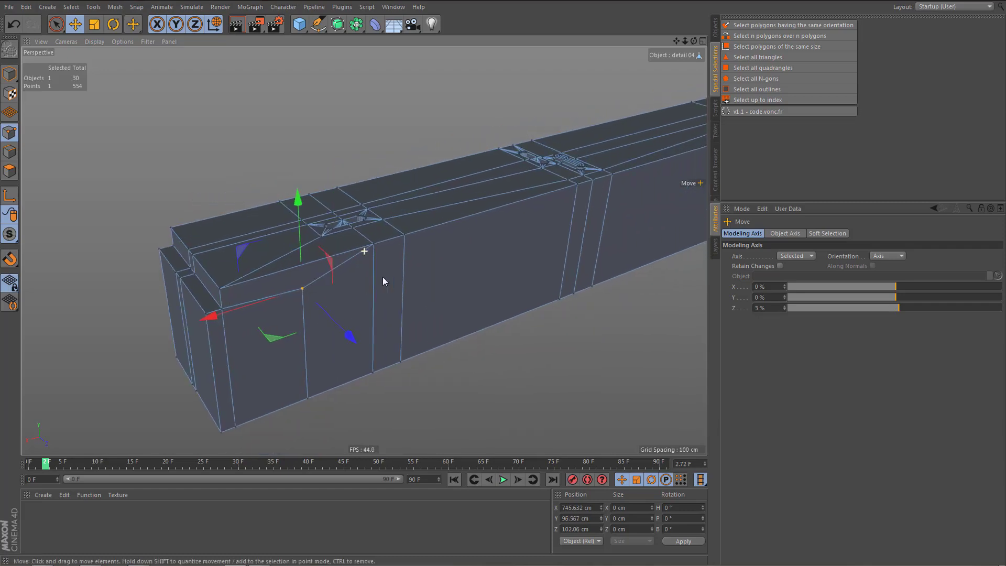
# - Copy the Bevel deformer from detail 03 and place the copy under detail 04
pyautogui.scroll(-3, 404, 273)
pyautogui.keyDown('alt'); pyautogui.moveTo(448, 260); pyautogui.dragTo(412, 289, button='middle'); pyautogui.keyUp('alt')
pyautogui.keyDown('alt'); pyautogui.moveTo(476, 194); pyautogui.dragTo(519, 220); pyautogui.keyUp('alt')
pyautogui.scroll(3, 577, 184)
pyautogui.scroll(-2, 615, 173)
pyautogui.scroll(1, 516, 223)
pyautogui.click(715, 27)
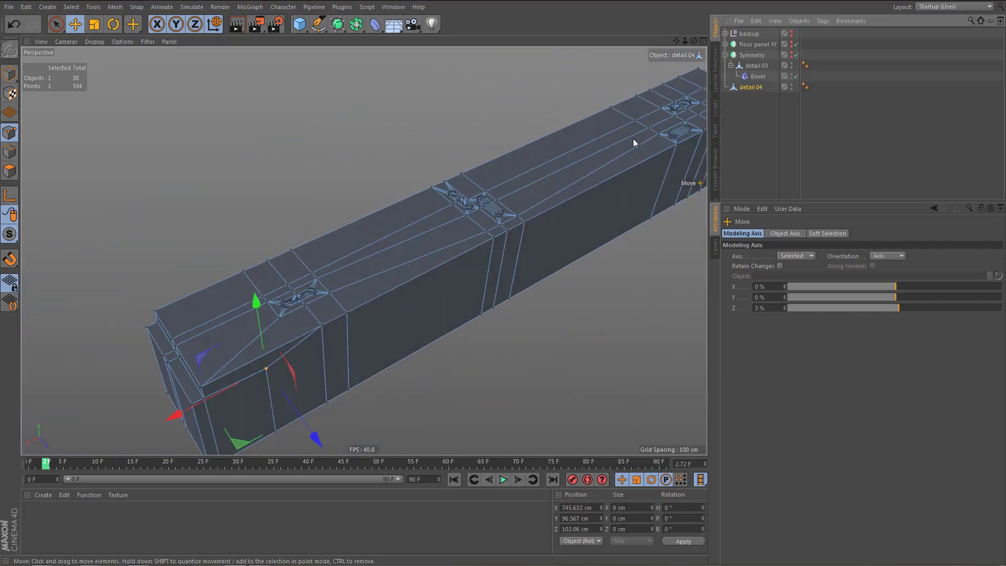
pyautogui.scroll(1, 633, 138)
pyautogui.click(755, 76)
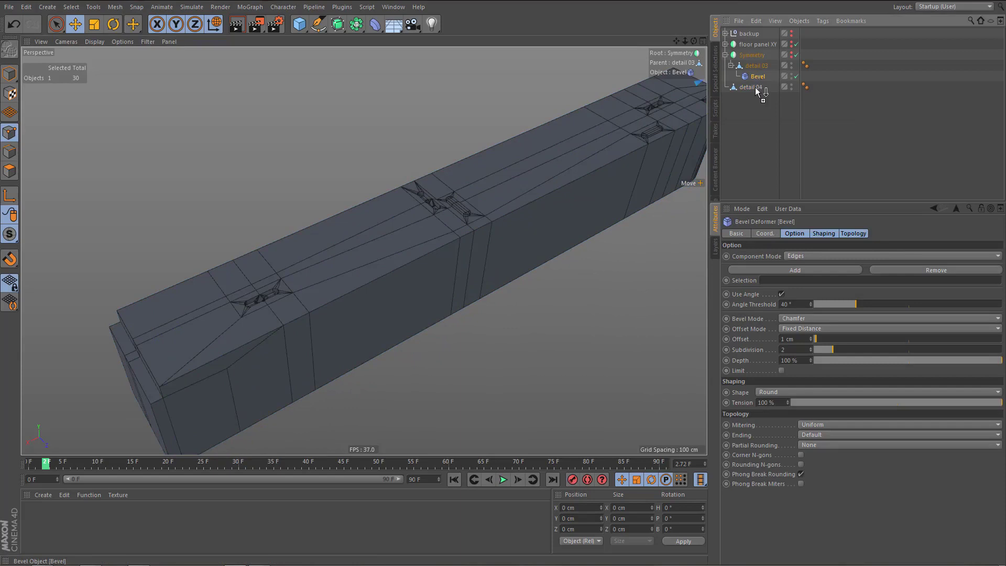
pyautogui.keyDown('ctrl'); pyautogui.moveTo(754, 90); pyautogui.dragTo(754, 88); pyautogui.keyUp('ctrl')
# - Examine the bevelled edges at the panel's stepped end and around the nearest slot
pyautogui.scroll(2, 562, 177)
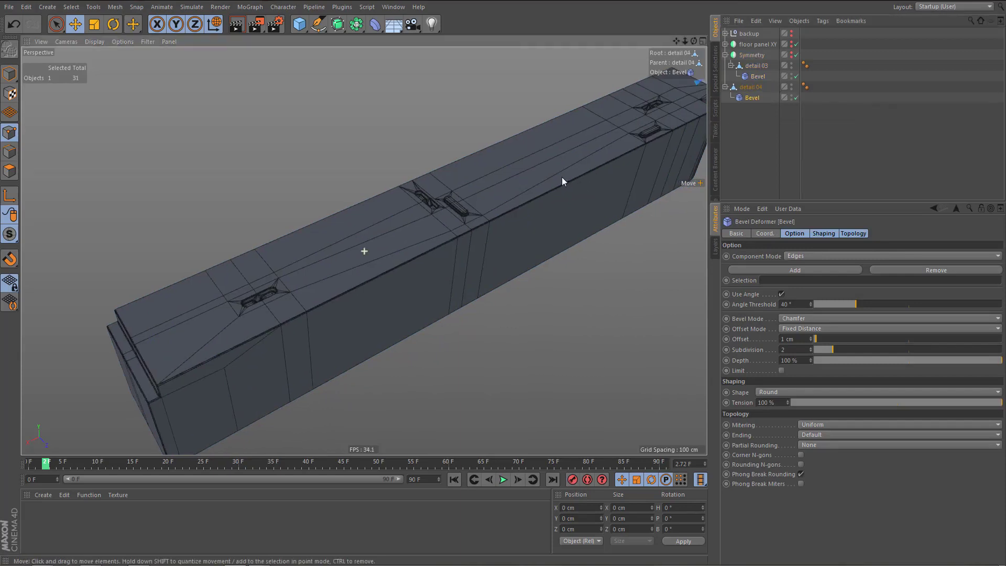
pyautogui.keyDown('alt'); pyautogui.moveTo(360, 313); pyautogui.dragTo(318, 343); pyautogui.keyUp('alt')
pyautogui.keyDown('alt'); pyautogui.moveTo(318, 343); pyautogui.dragTo(373, 336, button='right'); pyautogui.keyUp('alt')
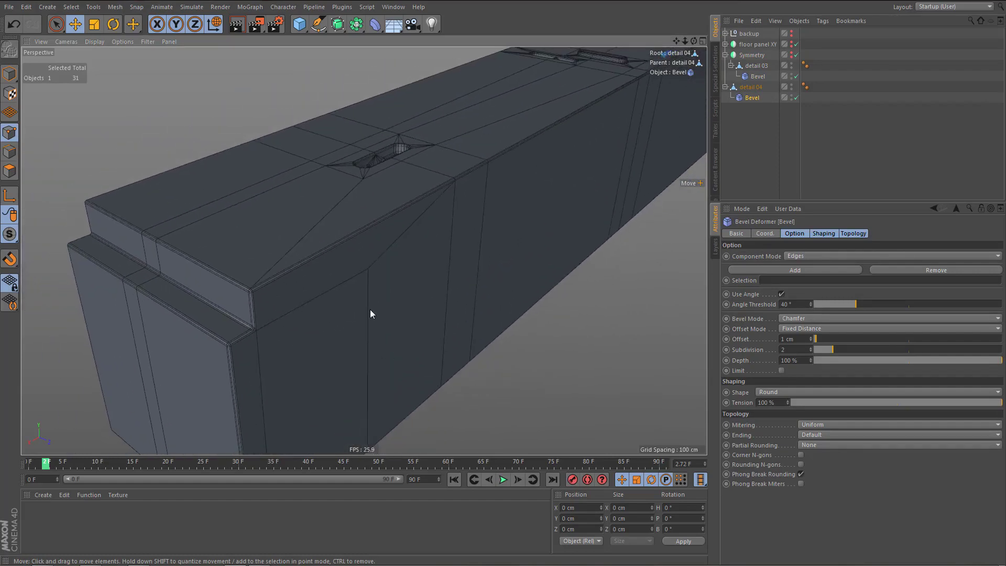
pyautogui.keyDown('alt'); pyautogui.moveTo(384, 174); pyautogui.dragTo(354, 272, button='middle'); pyautogui.keyUp('alt')
pyautogui.keyDown('alt'); pyautogui.moveTo(369, 245); pyautogui.dragTo(482, 234, button='right'); pyautogui.keyUp('alt')
pyautogui.keyDown('alt'); pyautogui.moveTo(454, 242); pyautogui.dragTo(435, 315); pyautogui.keyUp('alt')
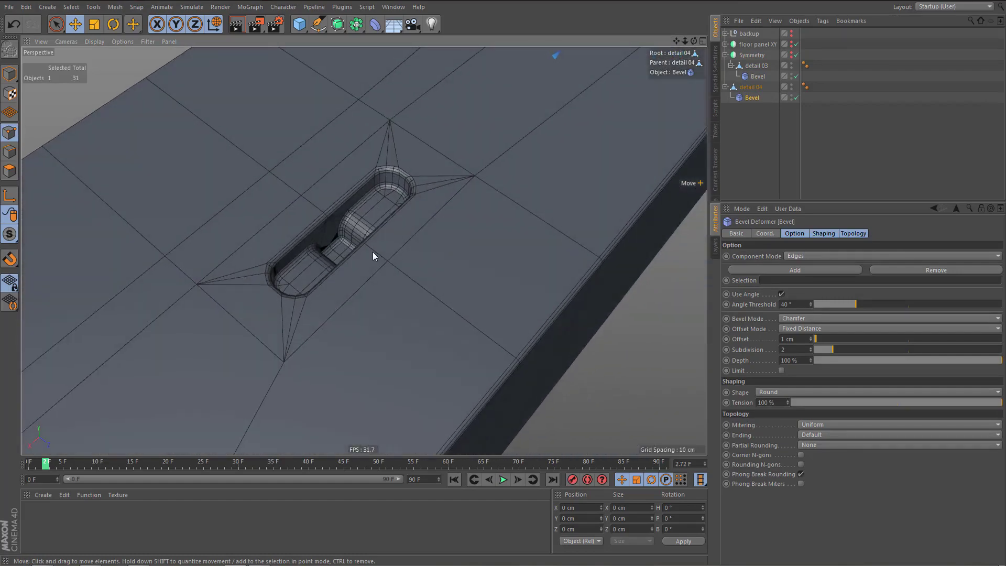
# - Disable detail 04's Bevel deformer to inspect the unbevelled notch inside the stepped slot
pyautogui.keyDown('alt'); pyautogui.moveTo(373, 252); pyautogui.dragTo(503, 234, button='right'); pyautogui.keyUp('alt')
pyautogui.keyDown('alt'); pyautogui.moveTo(387, 258); pyautogui.dragTo(350, 252); pyautogui.keyUp('alt')
pyautogui.keyDown('alt'); pyautogui.moveTo(351, 236); pyautogui.dragTo(415, 279, button='right'); pyautogui.keyUp('alt')
pyautogui.keyDown('alt'); pyautogui.moveTo(415, 279); pyautogui.dragTo(430, 315, button='middle'); pyautogui.keyUp('alt')
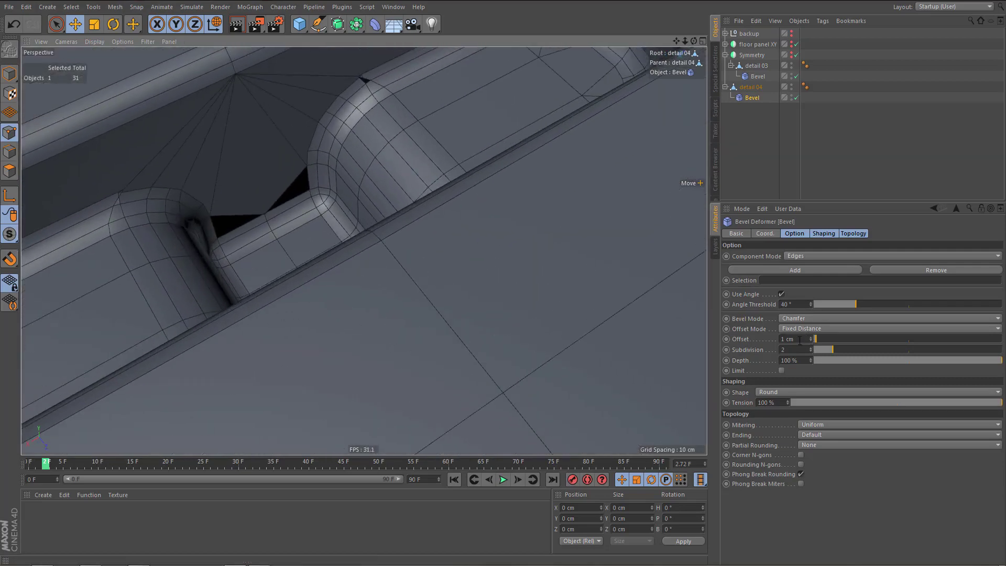
pyautogui.click(796, 98)
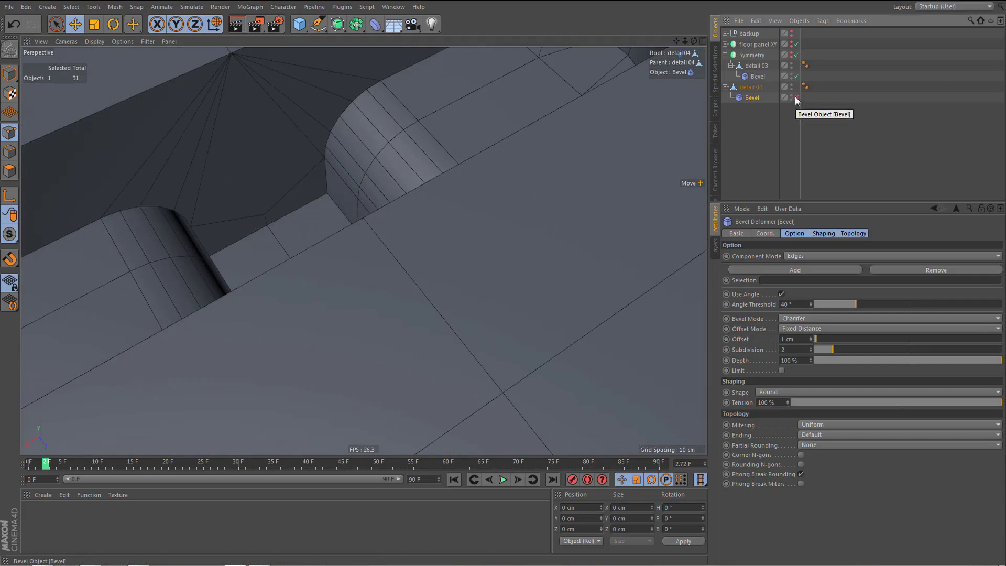
# - Re-enable detail 04's Bevel deformer and try its Default mitering option
pyautogui.click(796, 98)
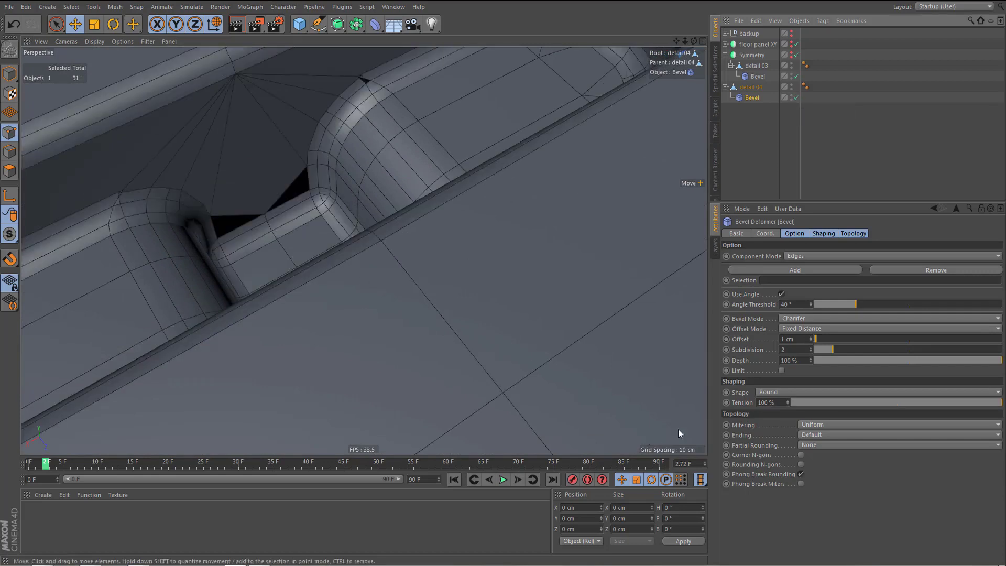
pyautogui.click(812, 426)
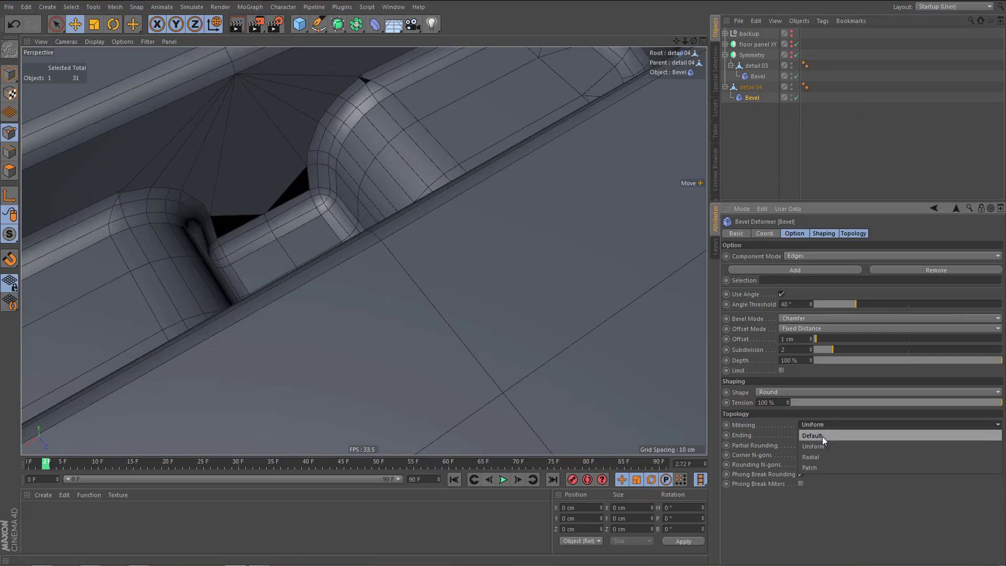
pyautogui.click(823, 436)
pyautogui.hotkey('ctrl', 'z')
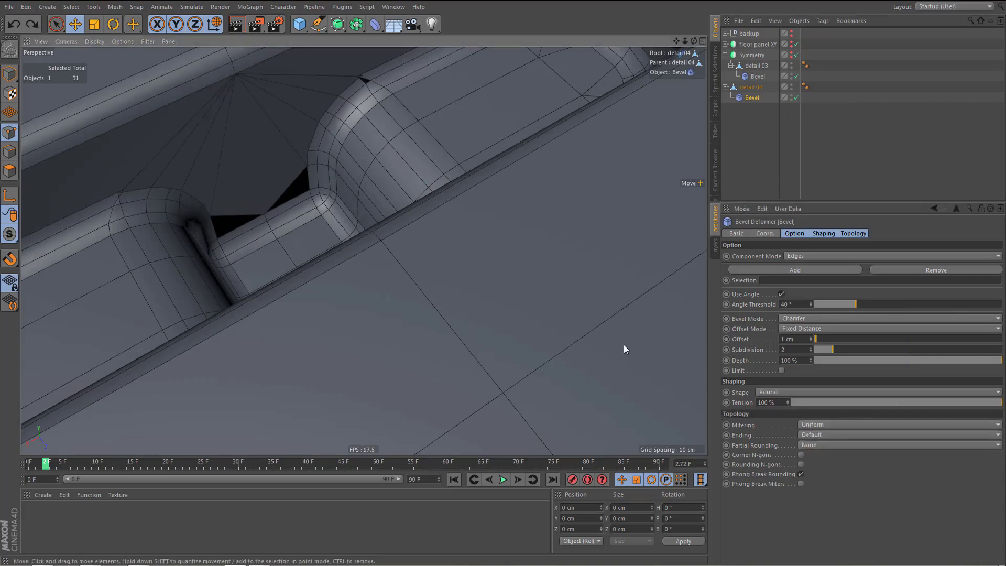
pyautogui.scroll(2, 394, 231)
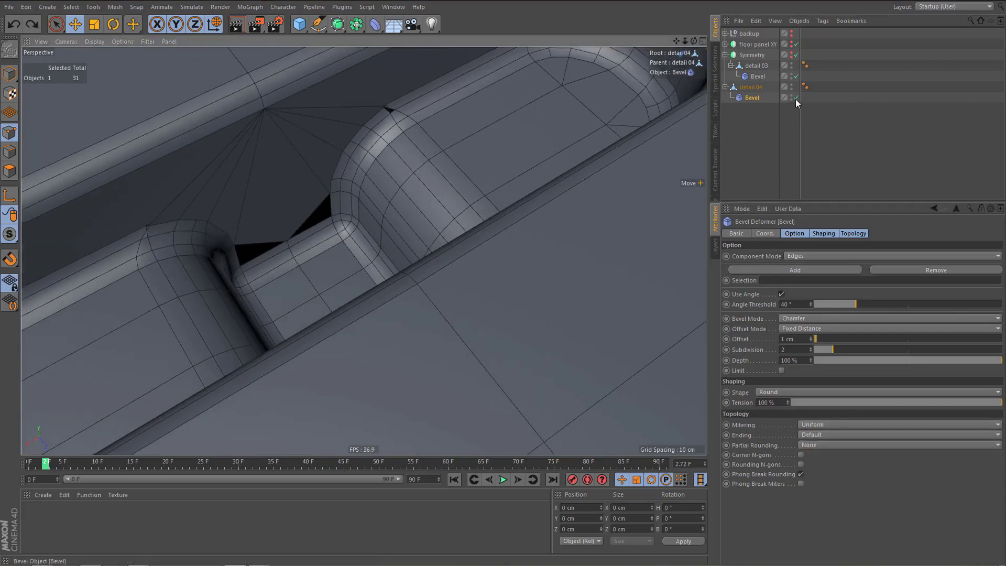
# - Set the Bevel deformer's offset to 0.3 cm and inspect the edges of the stepped slot
pyautogui.moveTo(812, 340)
pyautogui.mouseDown()
pyautogui.moveTo(811, 348)
pyautogui.moveTo(811, 337)
pyautogui.mouseUp()
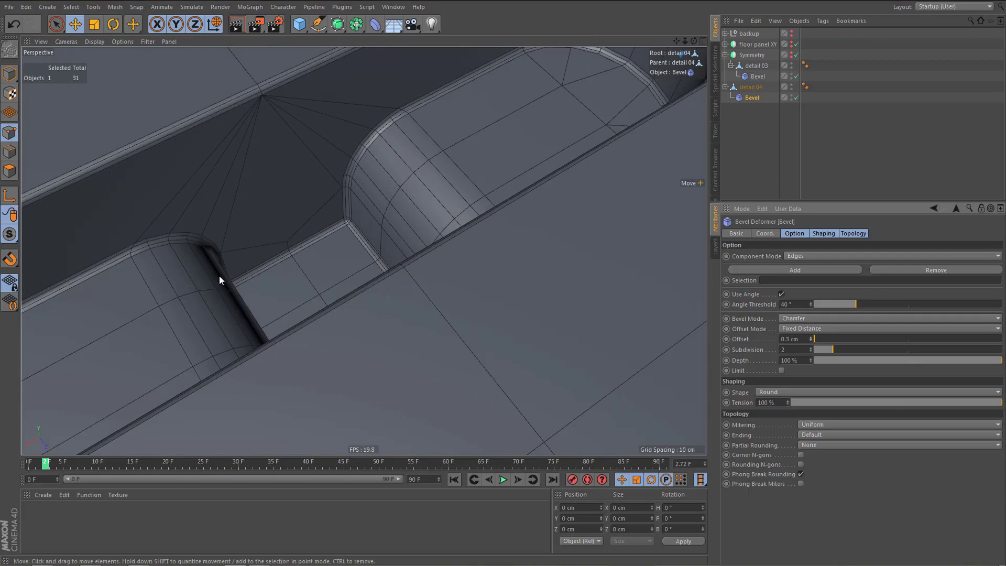
pyautogui.keyDown('alt'); pyautogui.moveTo(212, 260); pyautogui.dragTo(226, 269, button='right'); pyautogui.keyUp('alt')
pyautogui.moveTo(208, 275)
pyautogui.keyDown('alt'); pyautogui.mouseDown()
pyautogui.moveTo(105, 274)
pyautogui.moveTo(212, 257)
pyautogui.mouseUp(); pyautogui.keyUp('alt')
pyautogui.keyDown('alt'); pyautogui.moveTo(212, 258); pyautogui.dragTo(143, 345, button='right'); pyautogui.keyUp('alt')
pyautogui.keyDown('alt'); pyautogui.moveTo(262, 303); pyautogui.dragTo(341, 297, button='middle'); pyautogui.keyUp('alt')
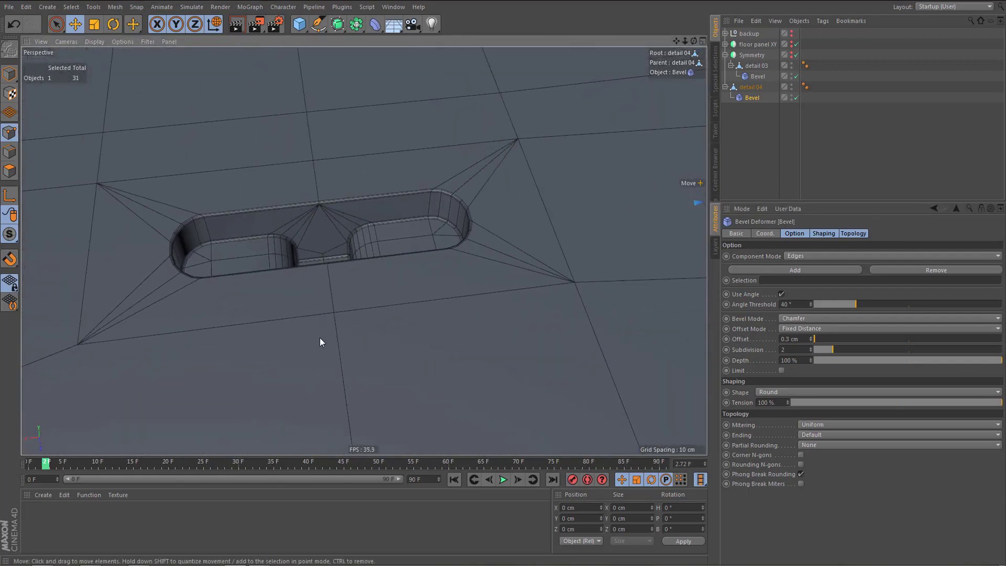
pyautogui.keyDown('alt'); pyautogui.moveTo(323, 335); pyautogui.dragTo(365, 315, button='middle'); pyautogui.keyUp('alt')
pyautogui.keyDown('alt'); pyautogui.moveTo(322, 306); pyautogui.dragTo(377, 295); pyautogui.keyUp('alt')
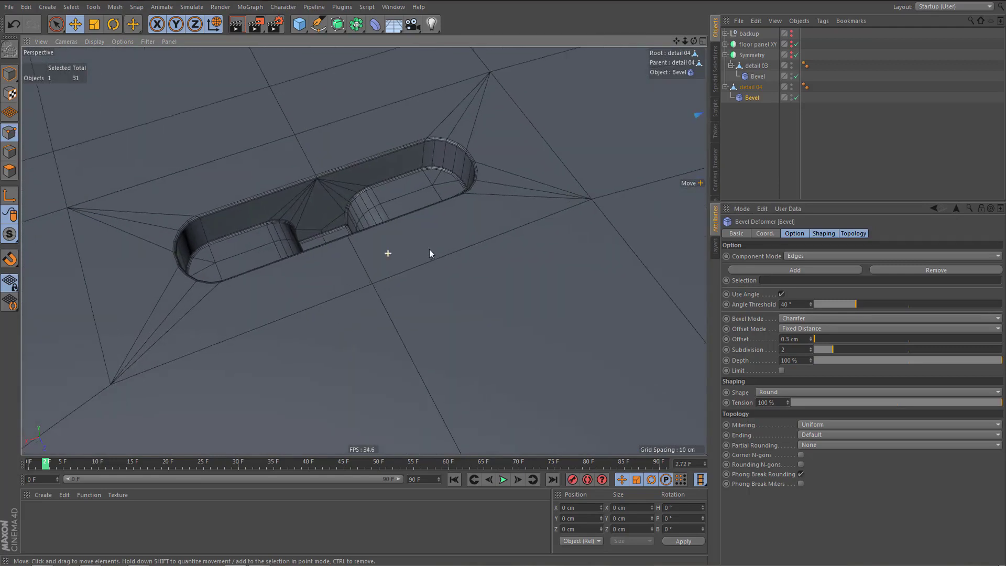
pyautogui.scroll(3, 429, 252)
# - Raise the offset of detail 04's Bevel deformer to 0.7 cm
pyautogui.click(811, 337)
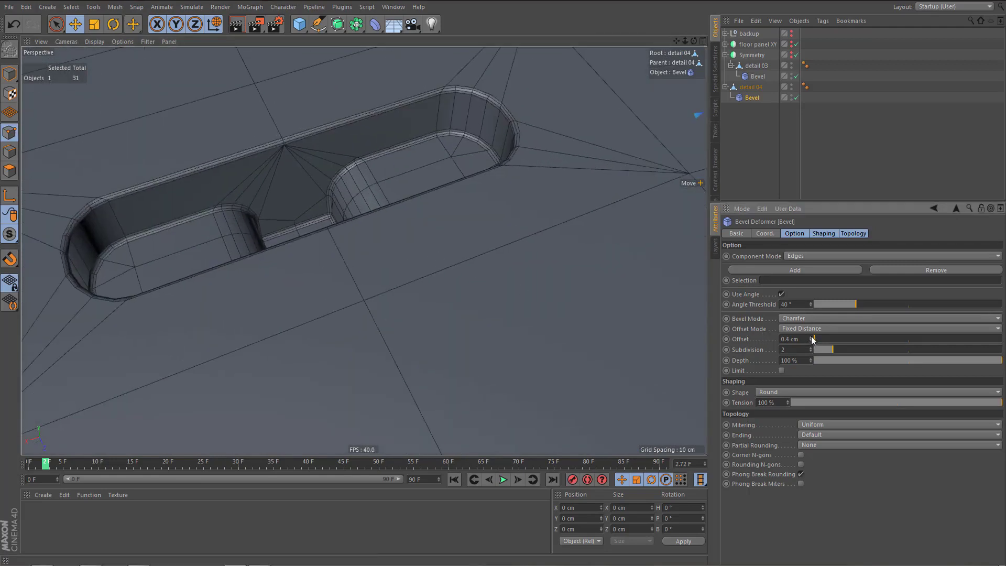
pyautogui.click(812, 337)
pyautogui.click(812, 337)
pyautogui.click(813, 338)
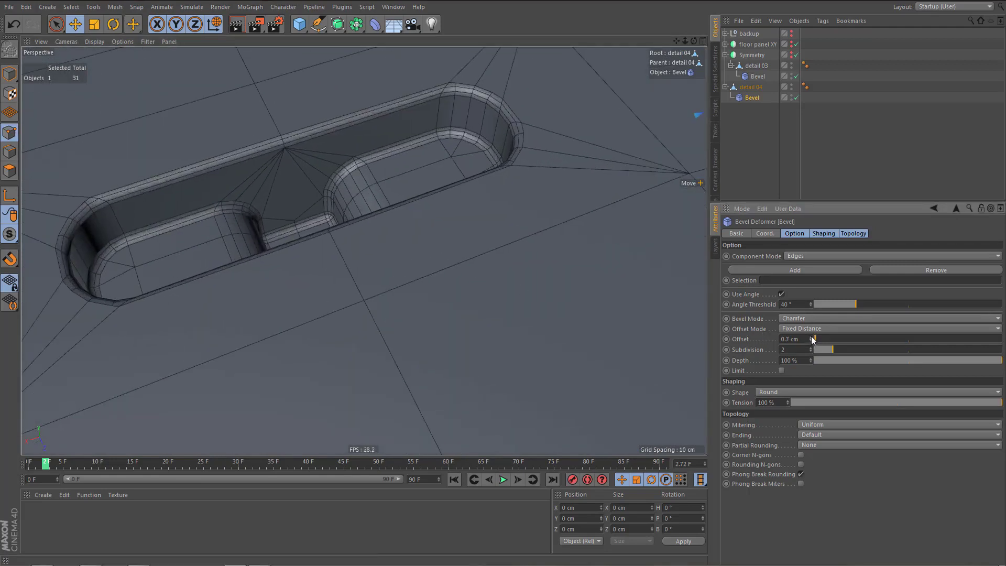
# - Render a viewport preview of the panel and examine the bevelled slot nearest its stepped end
pyautogui.scroll(-8, 325, 230)
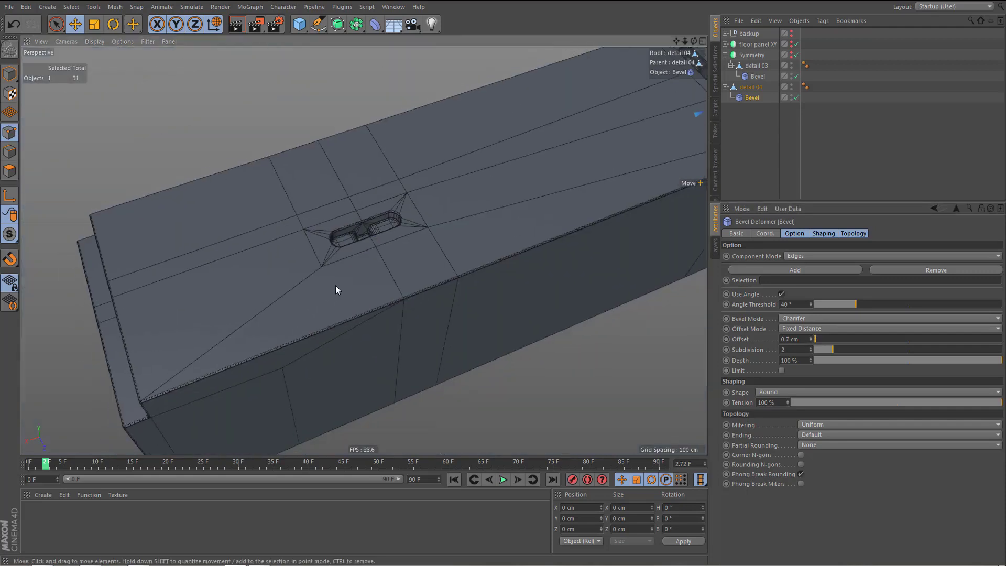
pyautogui.scroll(-10, 349, 238)
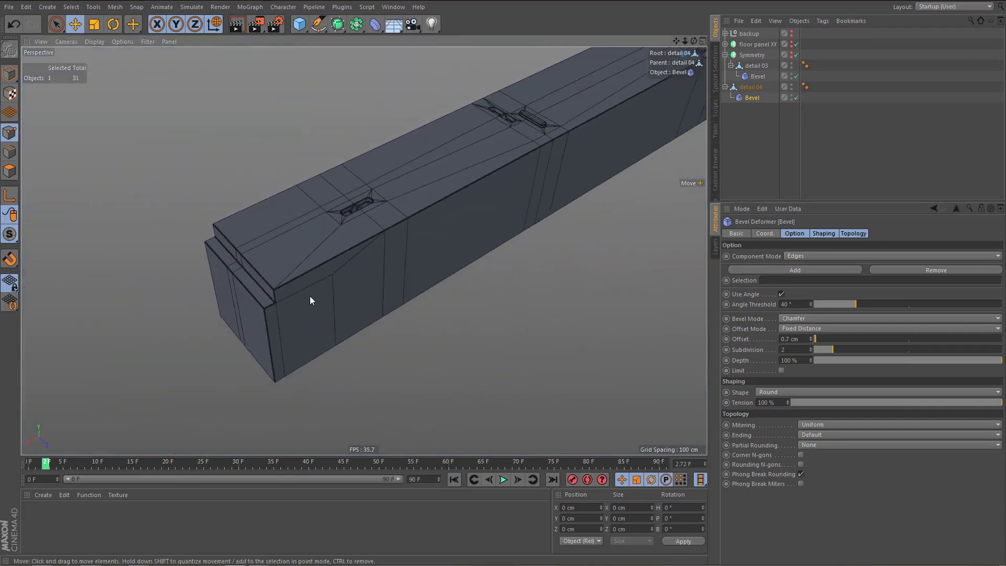
pyautogui.hotkey('ctrl', 'r')
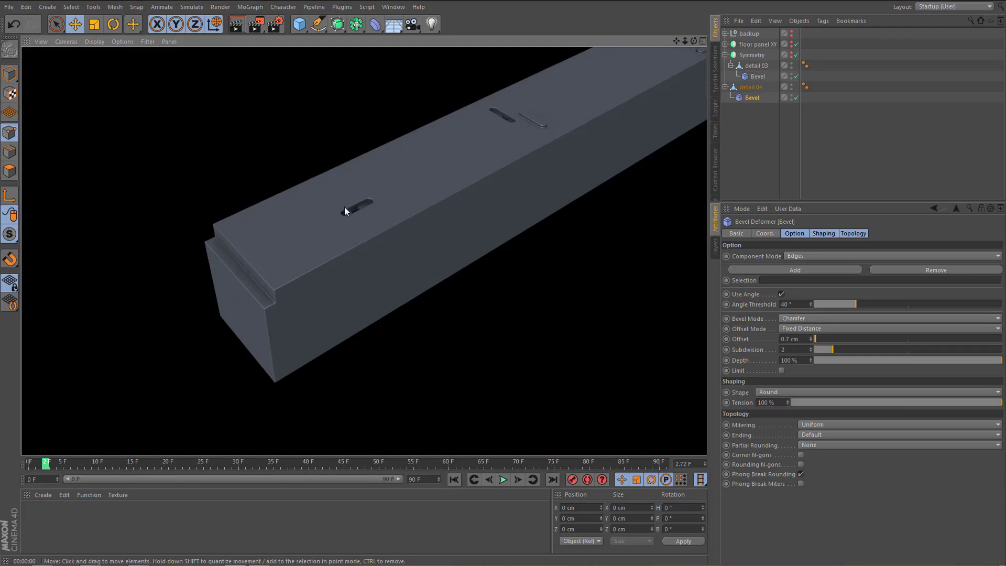
pyautogui.scroll(10, 344, 206)
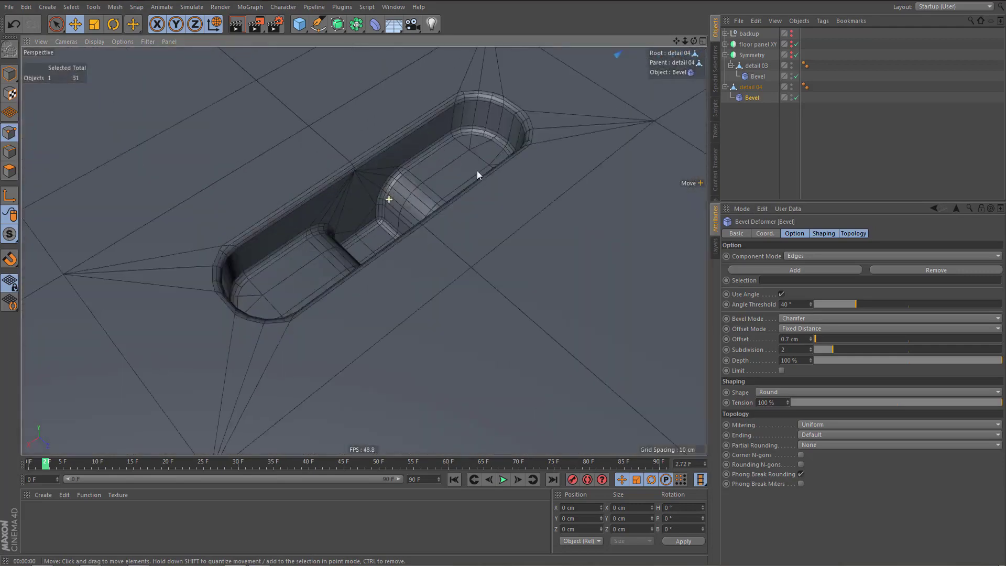
pyautogui.scroll(10, 477, 174)
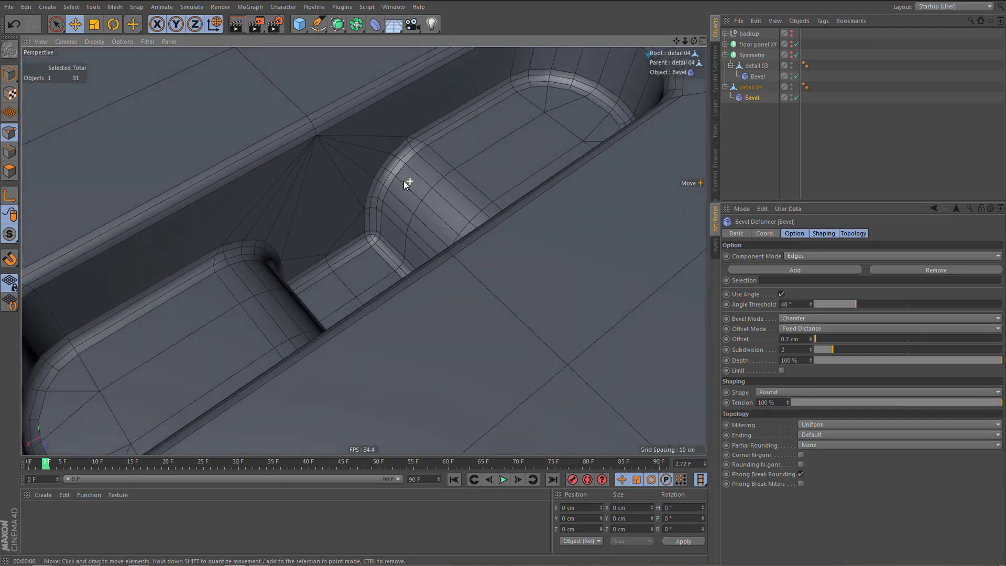
pyautogui.keyDown('alt'); pyautogui.moveTo(404, 181); pyautogui.dragTo(356, 236); pyautogui.keyUp('alt')
pyautogui.keyDown('alt'); pyautogui.moveTo(333, 230); pyautogui.dragTo(344, 278, button='right'); pyautogui.keyUp('alt')
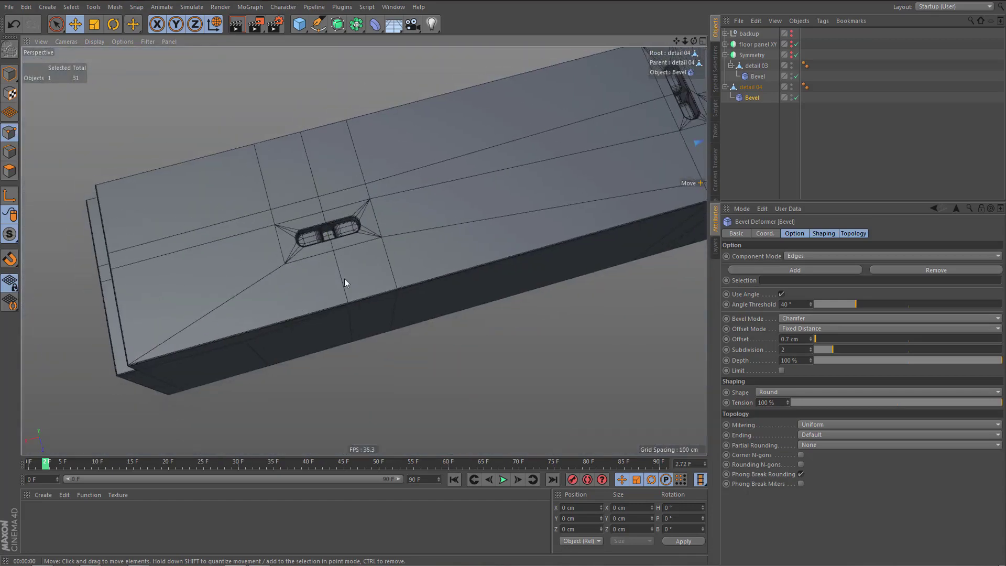
# - Examine the bevelled slots at the middle of the panel and near its rounded end
pyautogui.keyDown('alt'); pyautogui.moveTo(345, 279); pyautogui.dragTo(54, 387, button='middle'); pyautogui.keyUp('alt')
pyautogui.scroll(6, 411, 235)
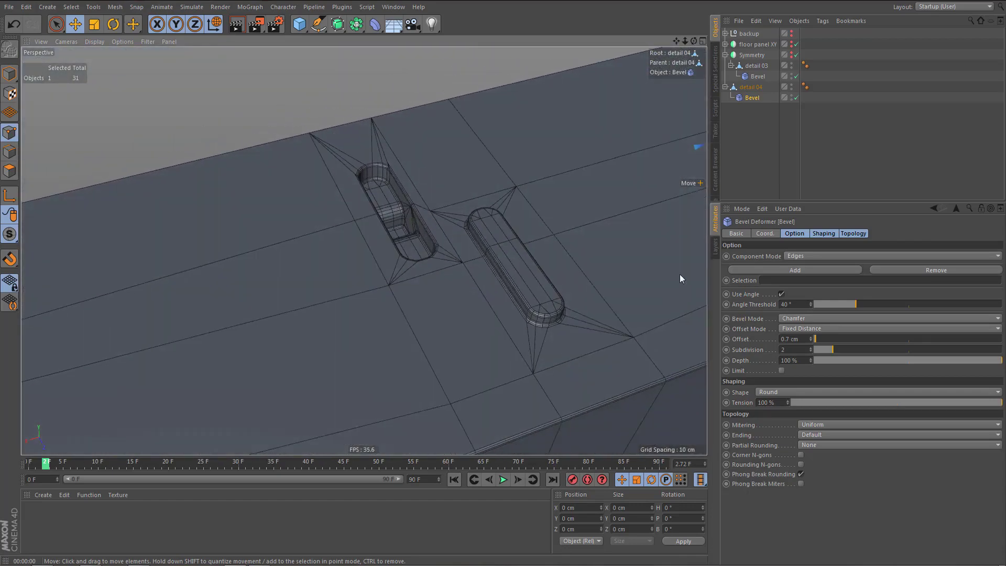
pyautogui.scroll(-6, 472, 296)
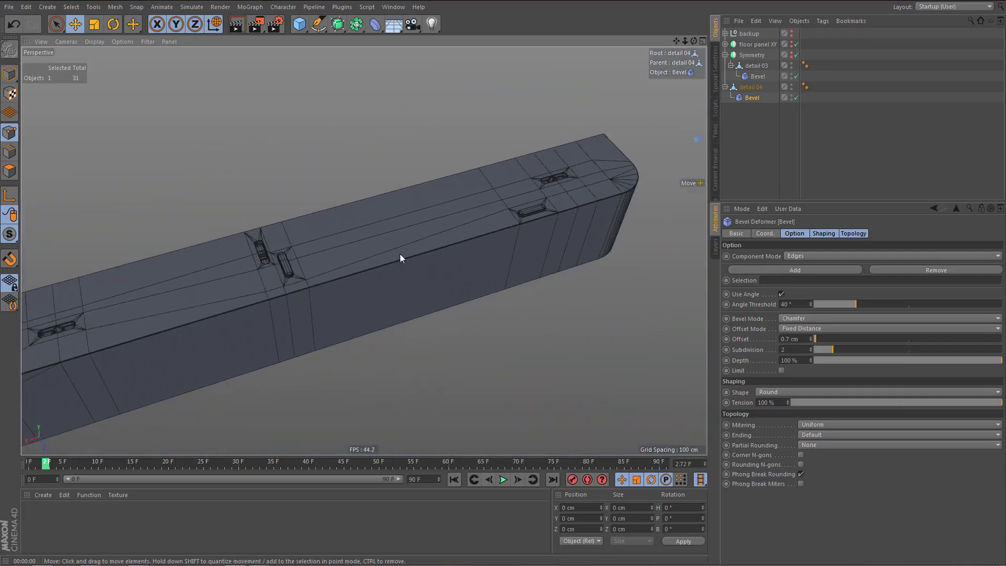
pyautogui.scroll(6, 492, 222)
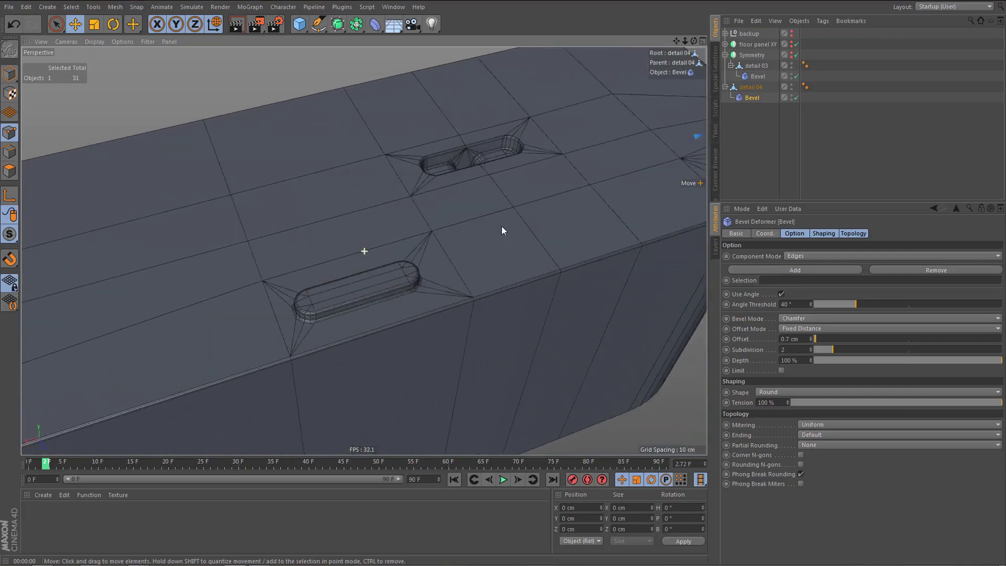
pyautogui.keyDown('alt'); pyautogui.moveTo(502, 231); pyautogui.dragTo(514, 224); pyautogui.keyUp('alt')
pyautogui.scroll(3, 380, 293)
pyautogui.keyDown('alt'); pyautogui.moveTo(380, 297); pyautogui.dragTo(443, 288); pyautogui.keyUp('alt')
pyautogui.keyDown('alt'); pyautogui.moveTo(357, 341); pyautogui.dragTo(478, 308, button='middle'); pyautogui.keyUp('alt')
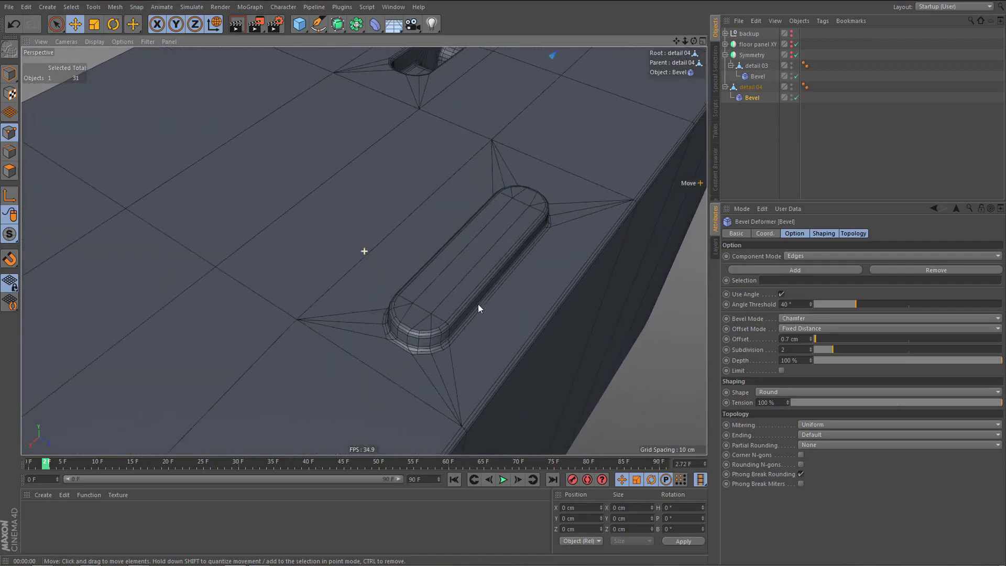
pyautogui.keyDown('alt'); pyautogui.moveTo(404, 347); pyautogui.dragTo(474, 356); pyautogui.keyUp('alt')
pyautogui.keyDown('alt'); pyautogui.moveTo(414, 339); pyautogui.dragTo(331, 386, button='right'); pyautogui.keyUp('alt')
pyautogui.keyDown('alt'); pyautogui.moveTo(393, 331); pyautogui.dragTo(315, 299); pyautogui.keyUp('alt')
pyautogui.keyDown('alt'); pyautogui.moveTo(327, 294); pyautogui.dragTo(301, 367, button='right'); pyautogui.keyUp('alt')
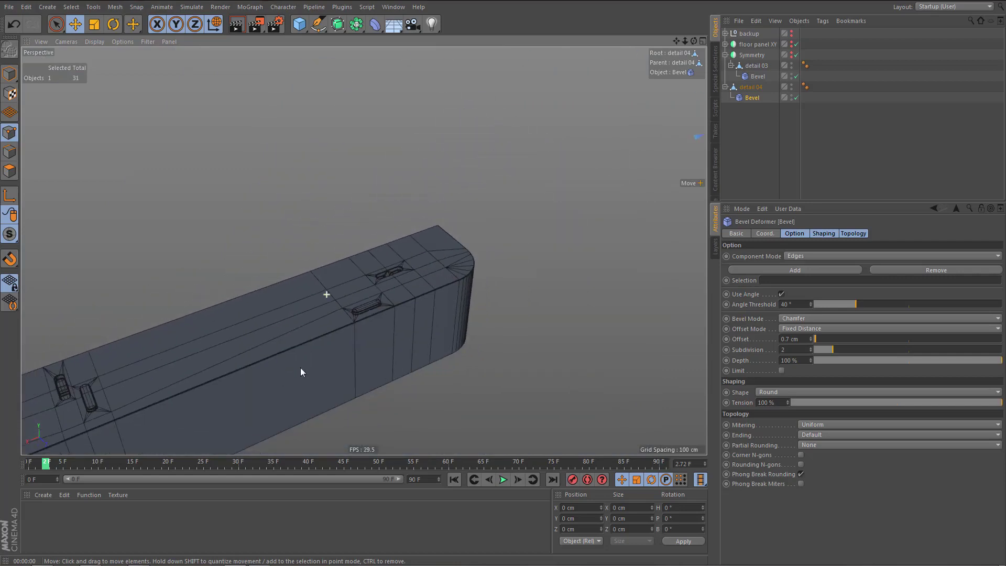
# - Review the whole panel's bevelled edges and check the settings of detail 03's Bevel deformer for comparison
pyautogui.keyDown('alt'); pyautogui.moveTo(301, 368); pyautogui.dragTo(430, 272, button='middle'); pyautogui.keyUp('alt')
pyautogui.scroll(-3, 424, 274)
pyautogui.keyDown('alt'); pyautogui.moveTo(384, 243); pyautogui.dragTo(297, 315); pyautogui.keyUp('alt')
pyautogui.scroll(5, 377, 297)
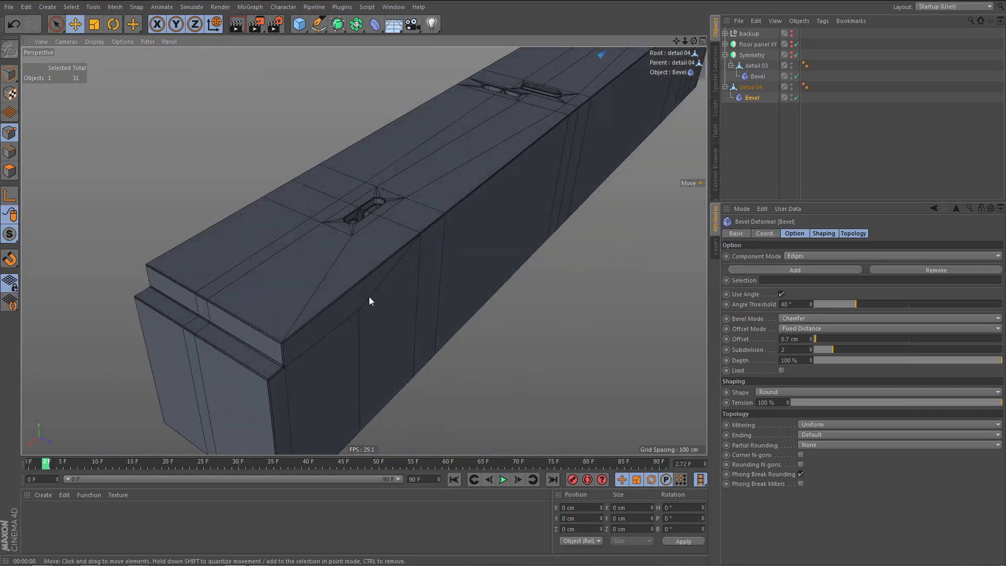
pyautogui.scroll(-4, 369, 297)
pyautogui.scroll(-4, 413, 178)
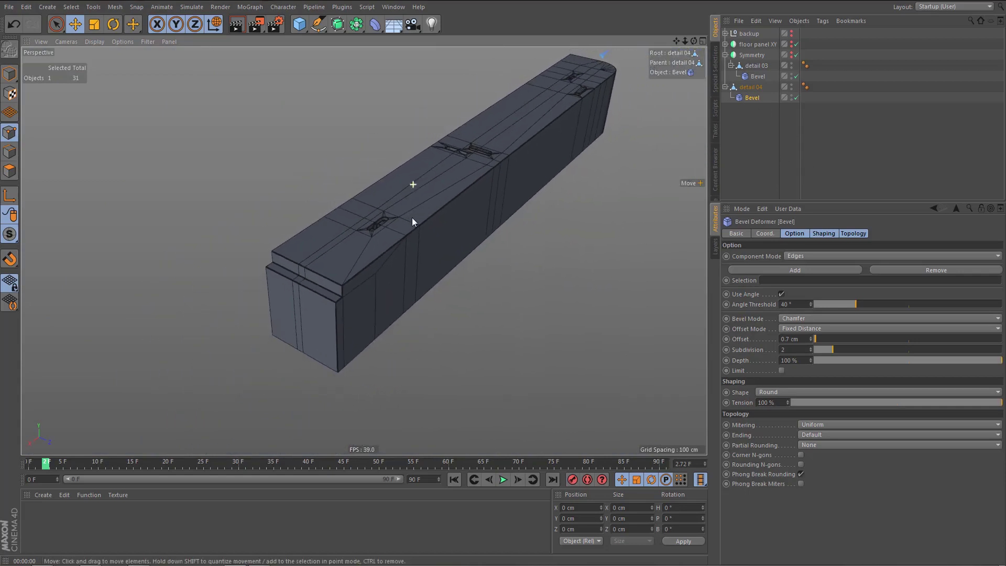
pyautogui.click(761, 76)
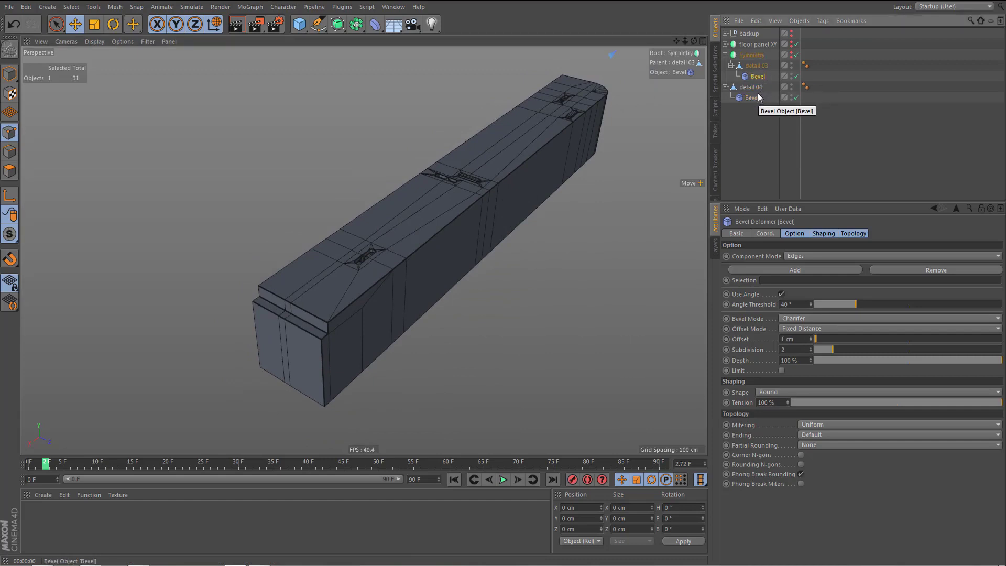
# - Put detail 04 under a new Symmetry object with the XY mirror plane and render a viewport preview
pyautogui.click(754, 88)
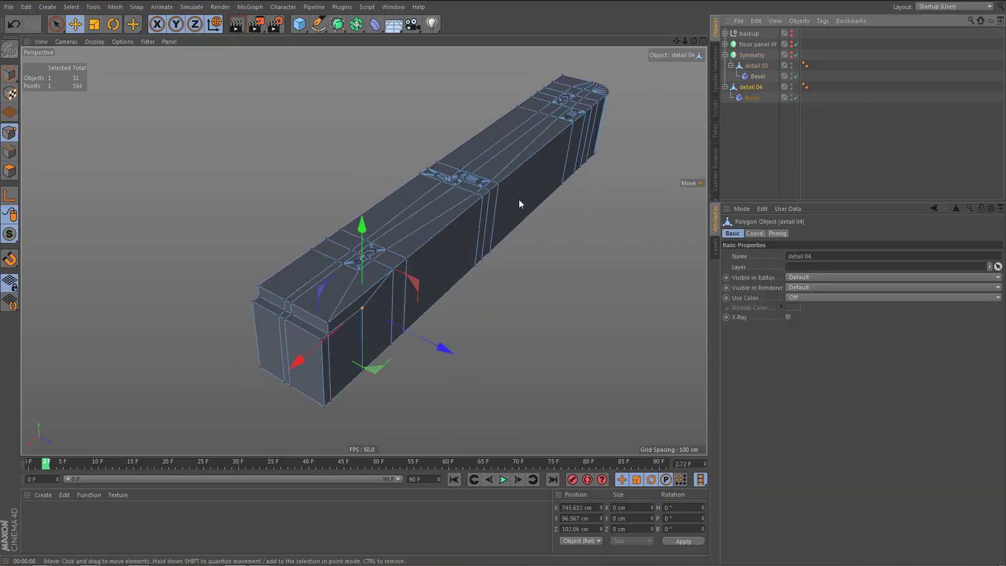
pyautogui.keyDown('alt'); pyautogui.moveTo(438, 243); pyautogui.dragTo(427, 260, button='middle'); pyautogui.keyUp('alt')
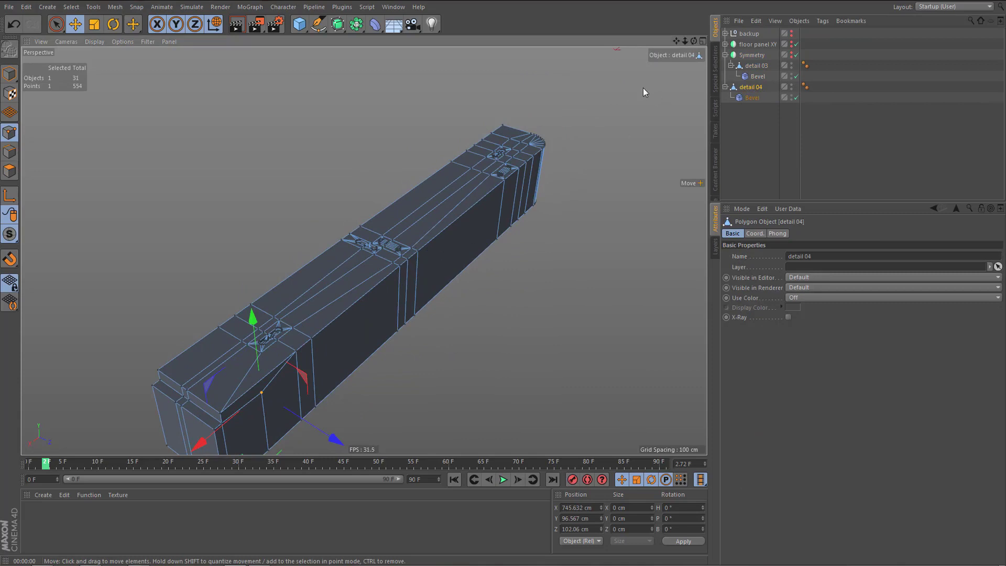
pyautogui.click(357, 24)
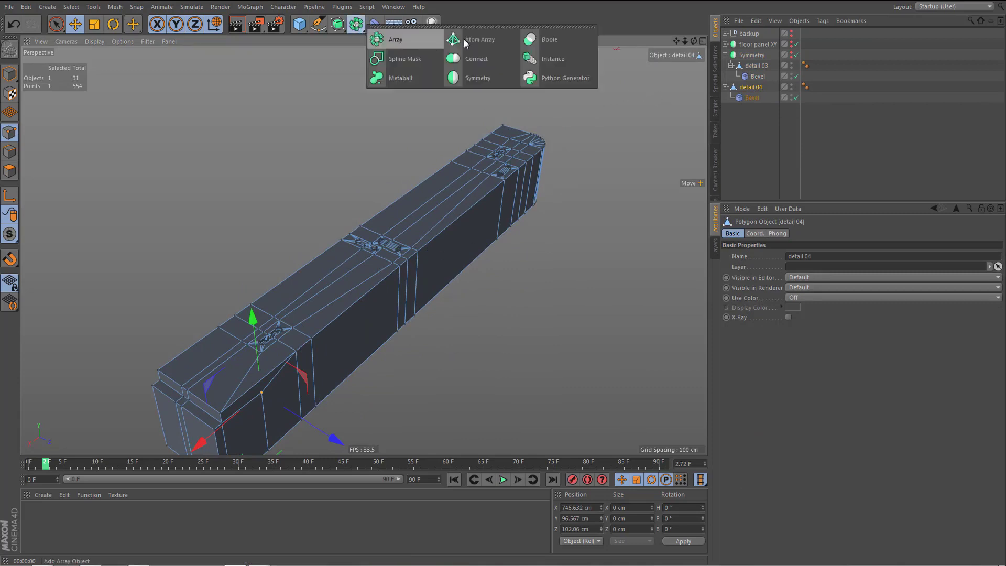
pyautogui.keyDown('alt'); pyautogui.click(495, 82); pyautogui.keyUp('alt')
pyautogui.click(784, 257)
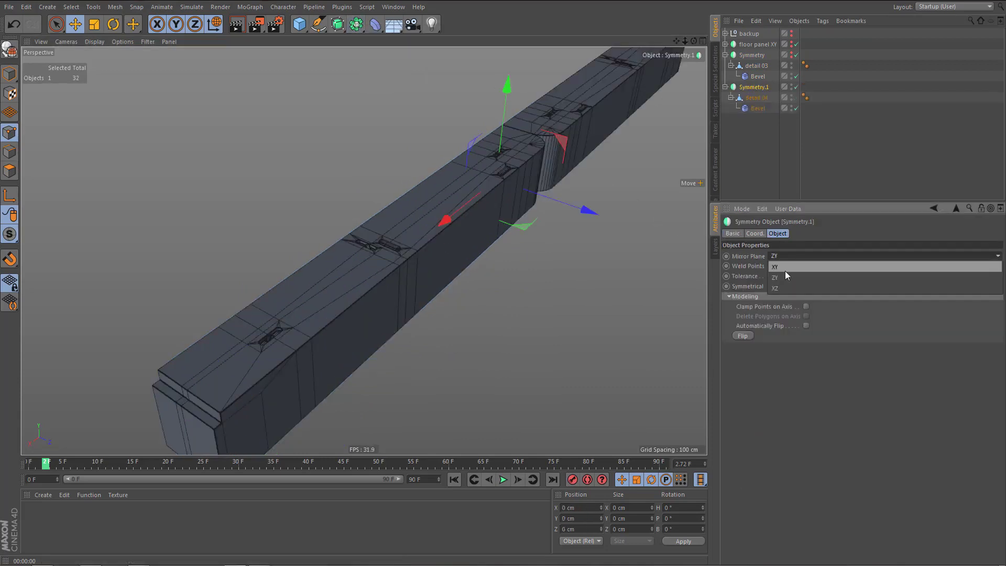
pyautogui.click(788, 266)
pyautogui.scroll(-3, 498, 276)
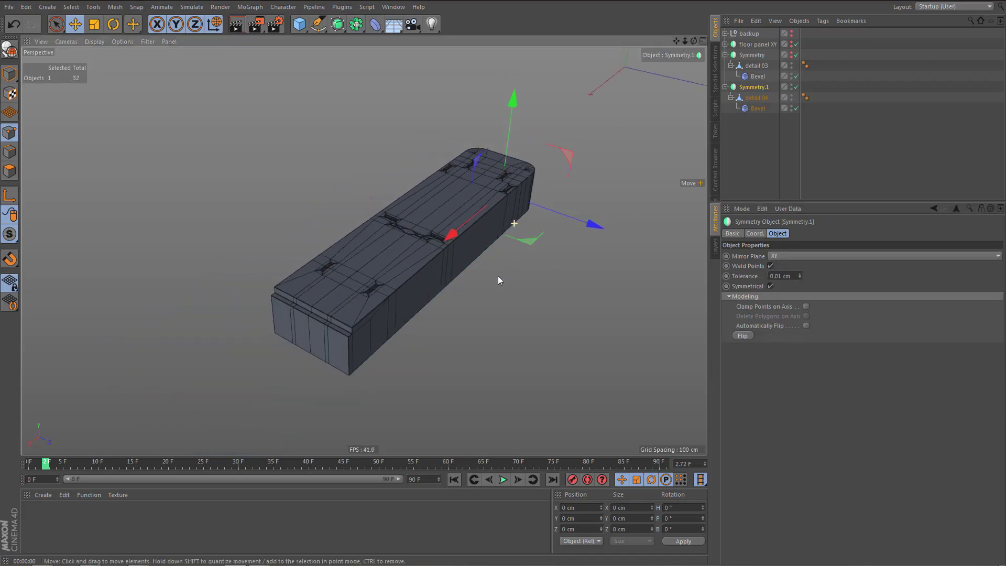
pyautogui.hotkey('ctrl', 'r')
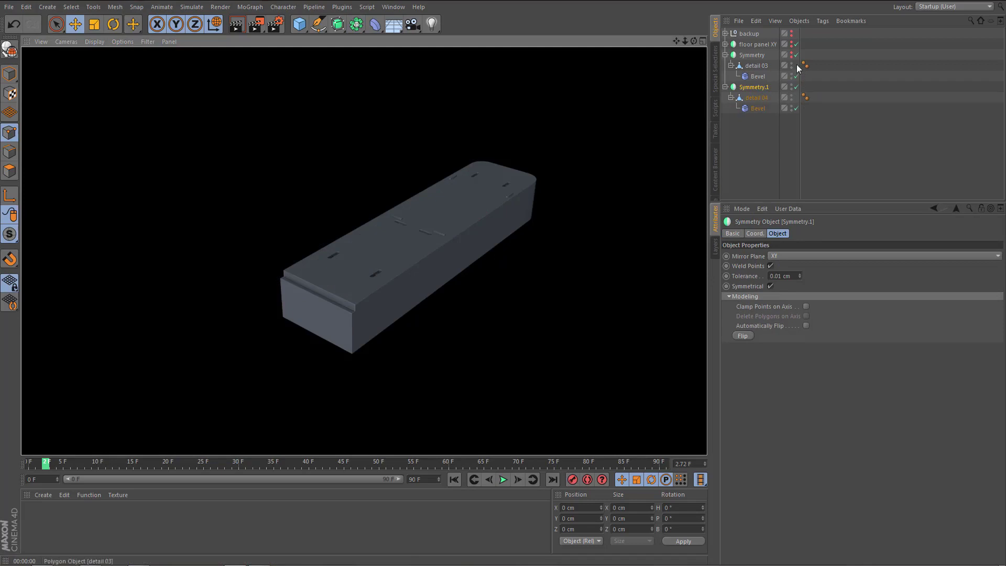
# - Show detail 03's Symmetry object again and render a viewport preview of both details together
pyautogui.keyDown('alt'); pyautogui.doubleClick(792, 53); pyautogui.keyUp('alt')
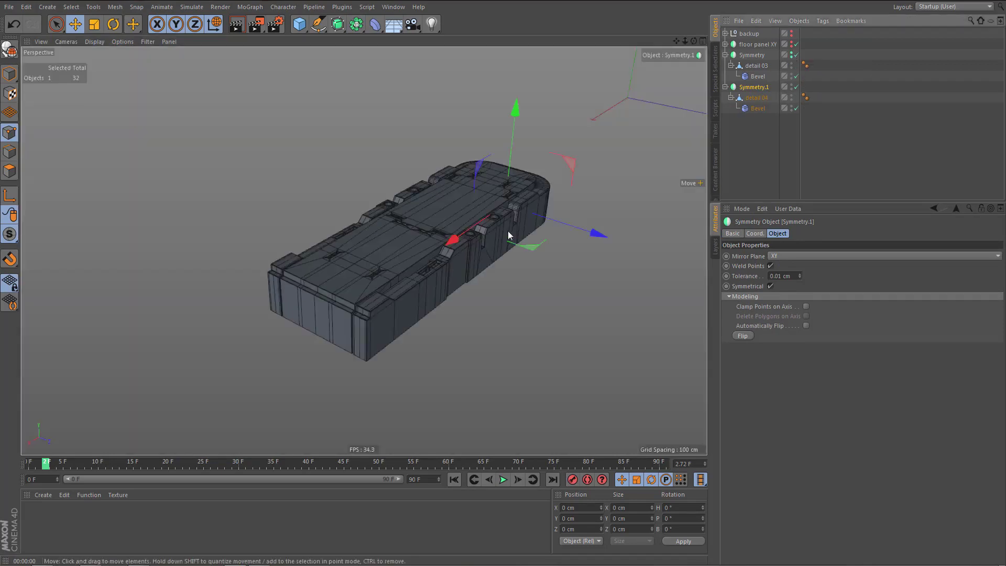
pyautogui.keyDown('alt'); pyautogui.moveTo(508, 234); pyautogui.dragTo(483, 264); pyautogui.keyUp('alt')
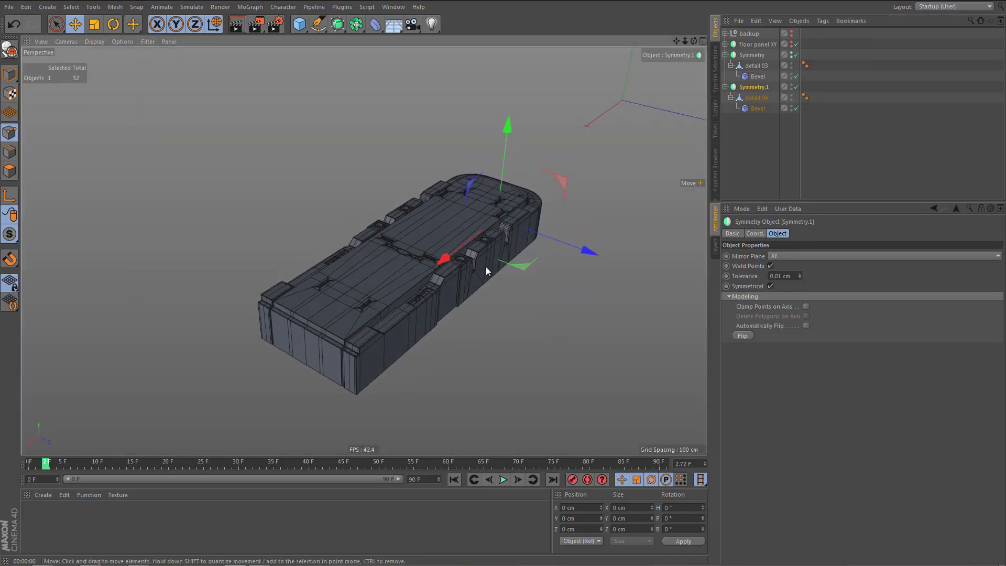
pyautogui.hotkey('ctrl', 'r')
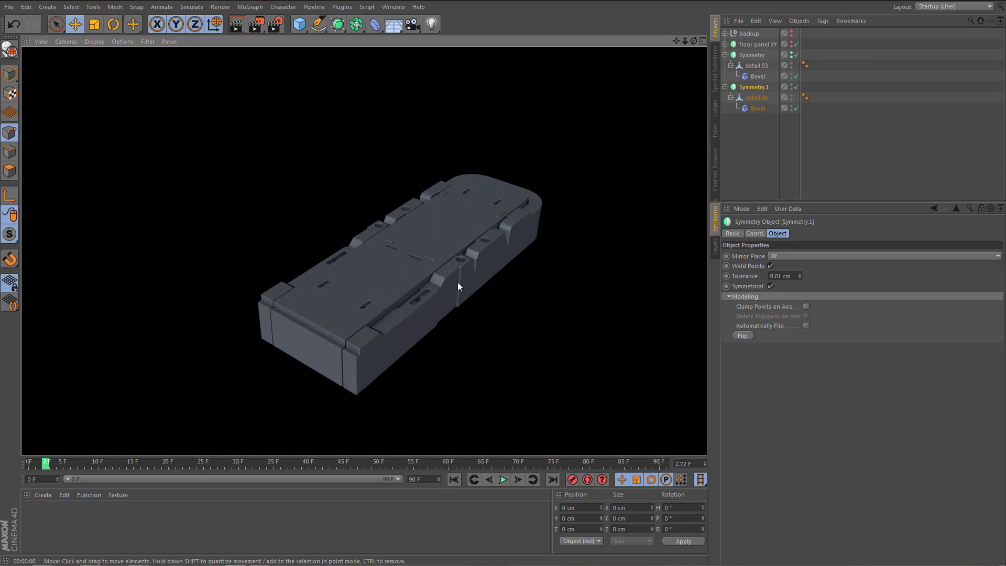
pyautogui.keyDown('alt'); pyautogui.moveTo(457, 278); pyautogui.dragTo(377, 309); pyautogui.keyUp('alt')
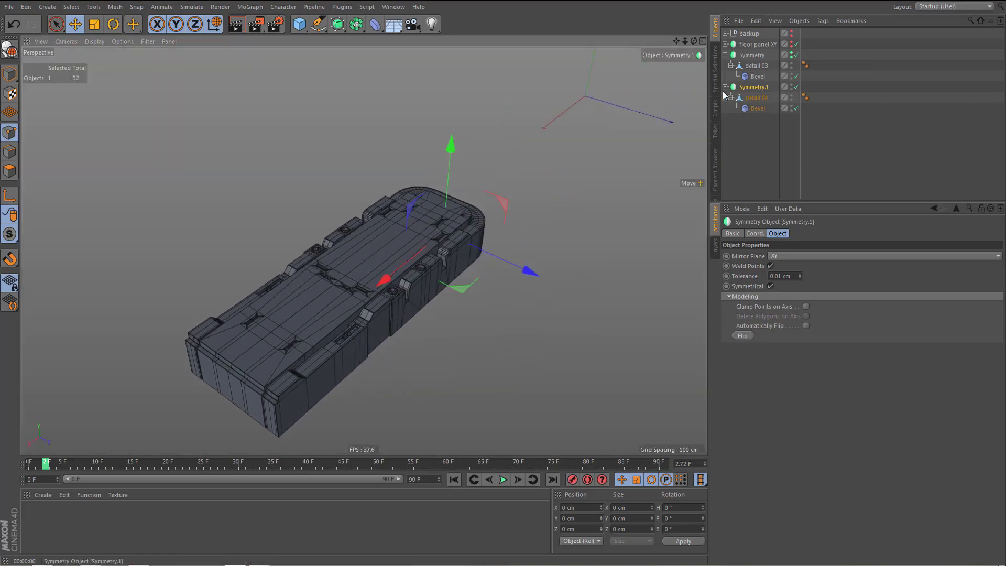
# - Rename the Symmetry object that holds the detail 04 mesh as detail 04
pyautogui.doubleClick(756, 97)
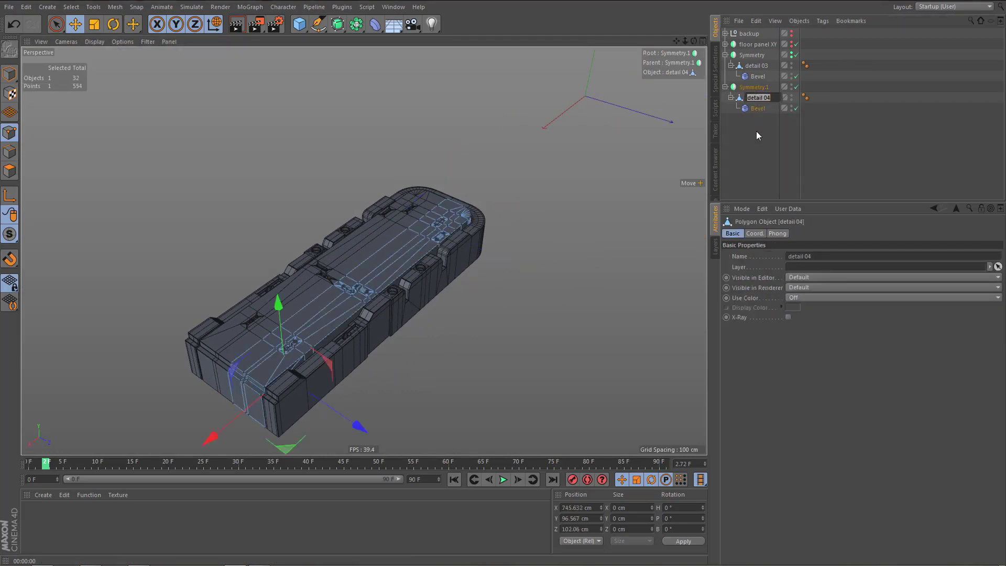
pyautogui.hotkey('ctrl', 'c')
pyautogui.press('Return')
pyautogui.press('Up')
pyautogui.press('Return')
pyautogui.hotkey('ctrl', 'v')
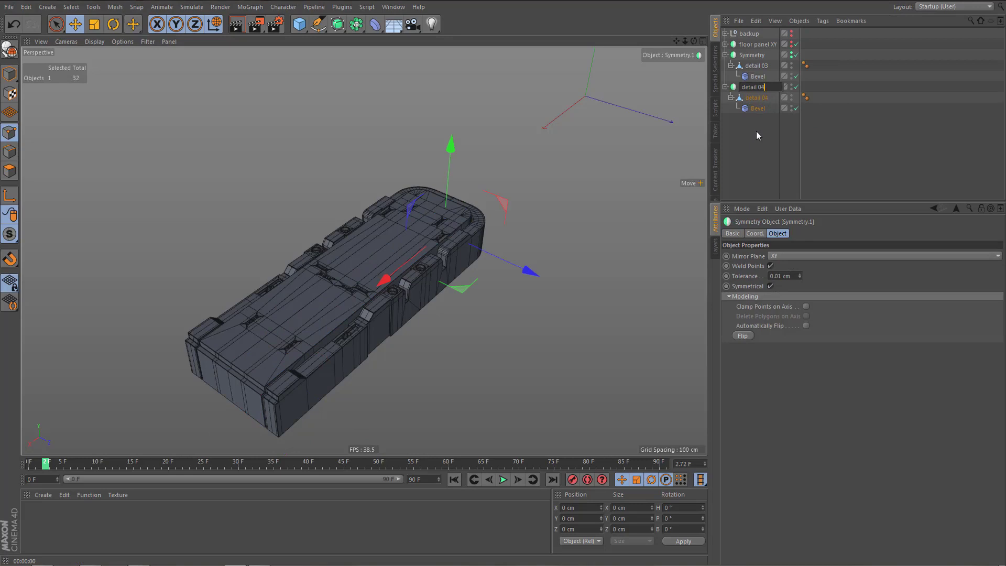
pyautogui.press('Return')
# - Put the detail 04 Symmetry object under a new Symmetry object that mirrors across the ZY plane
pyautogui.keyDown('alt'); pyautogui.moveTo(449, 149); pyautogui.dragTo(426, 178, button='middle'); pyautogui.keyUp('alt')
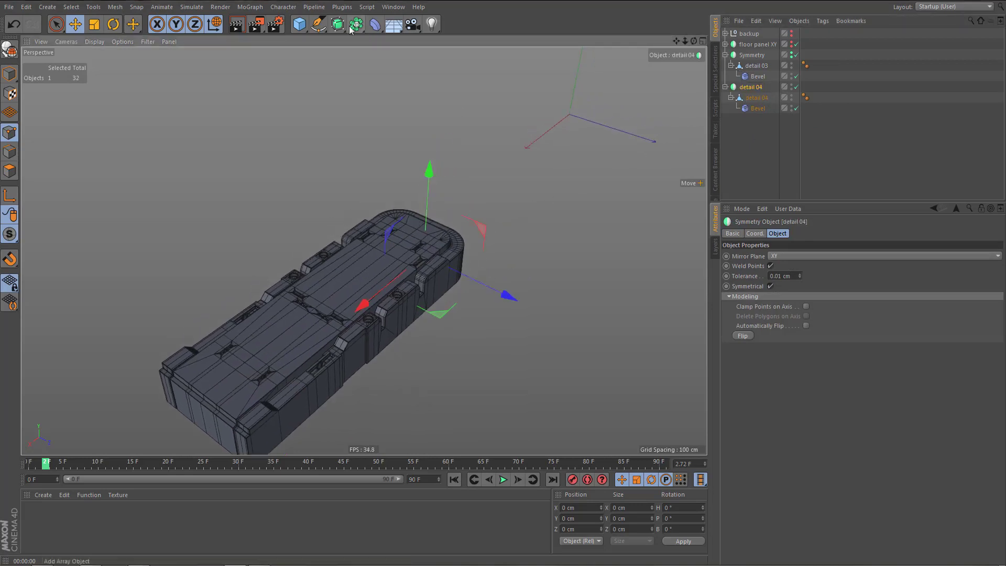
pyautogui.moveTo(356, 24); pyautogui.dragTo(496, 77)
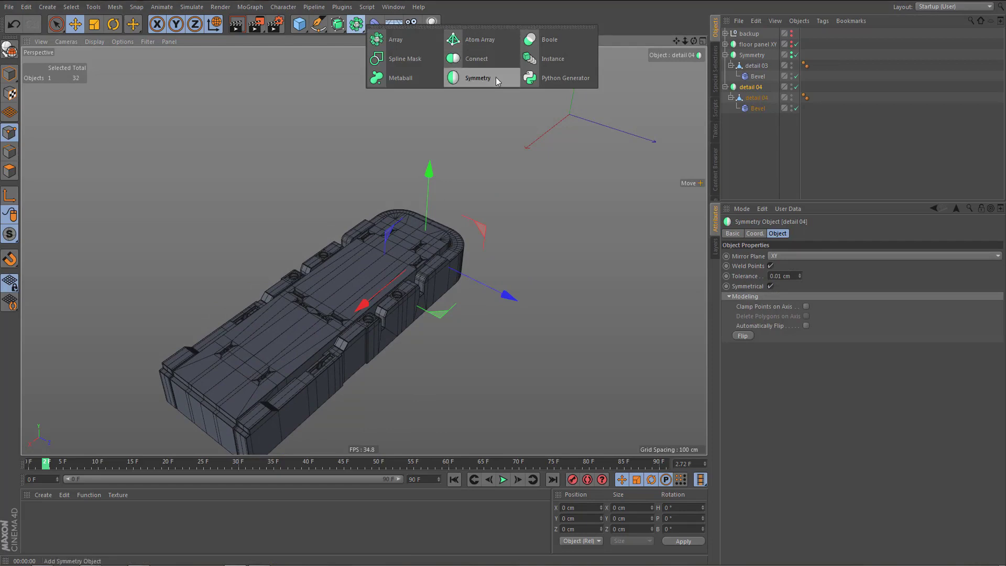
pyautogui.click(496, 78)
pyautogui.keyDown('alt'); pyautogui.moveTo(470, 171); pyautogui.dragTo(471, 196, button='right'); pyautogui.keyUp('alt')
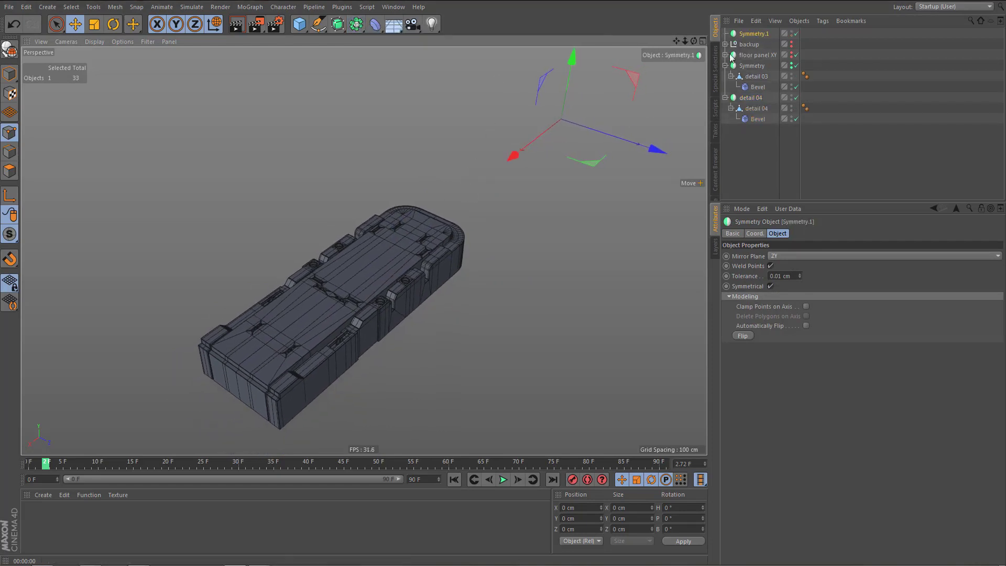
pyautogui.moveTo(750, 34); pyautogui.dragTo(764, 160)
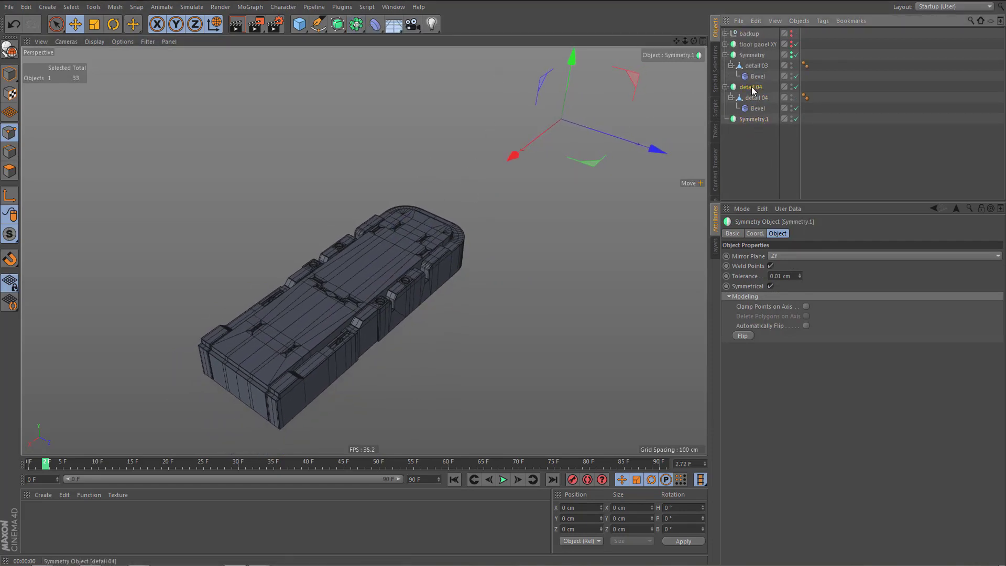
pyautogui.moveTo(752, 90); pyautogui.dragTo(753, 118)
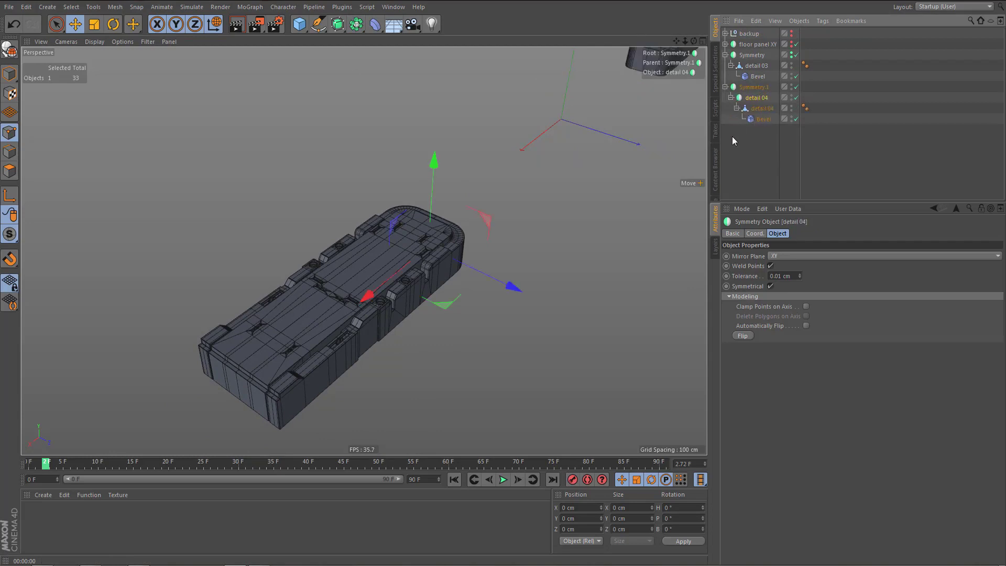
# - Rename the outer Symmetry object as detail 04, render a preview of both mirrored copies, and collapse its hierarchy
pyautogui.doubleClick(760, 98)
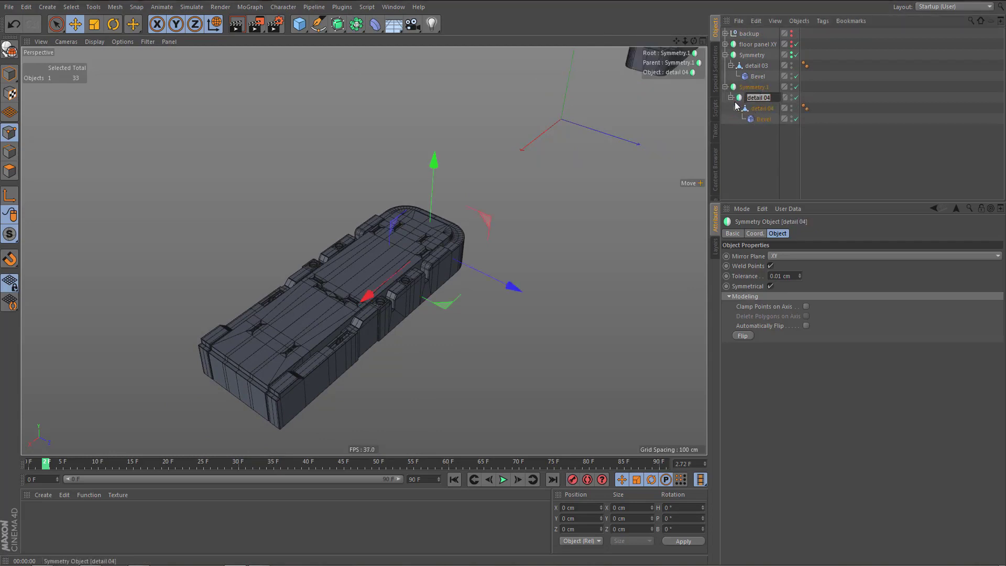
pyautogui.press('Up')
pyautogui.hotkey('ctrl', 'v')
pyautogui.press('Return')
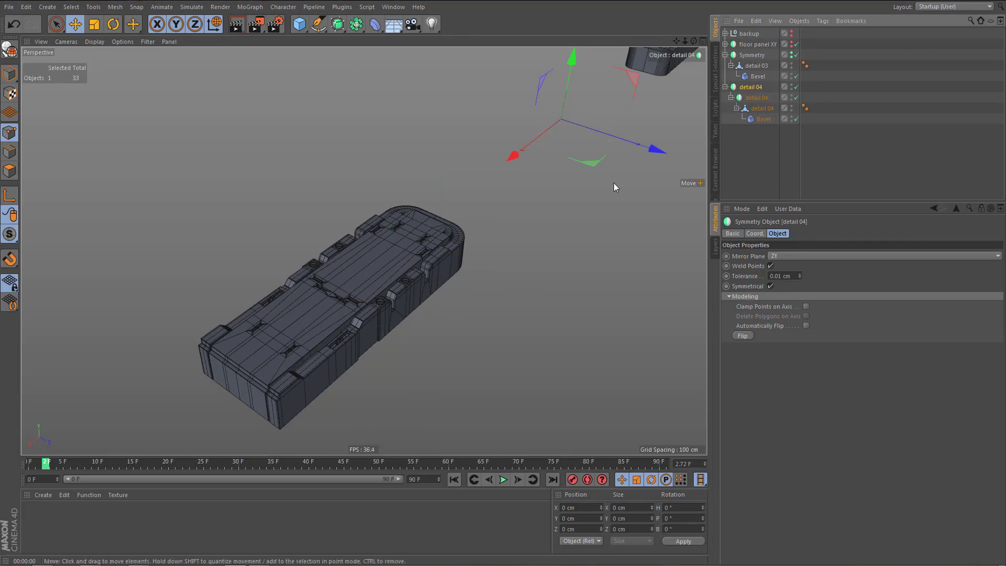
pyautogui.scroll(-10, 379, 301)
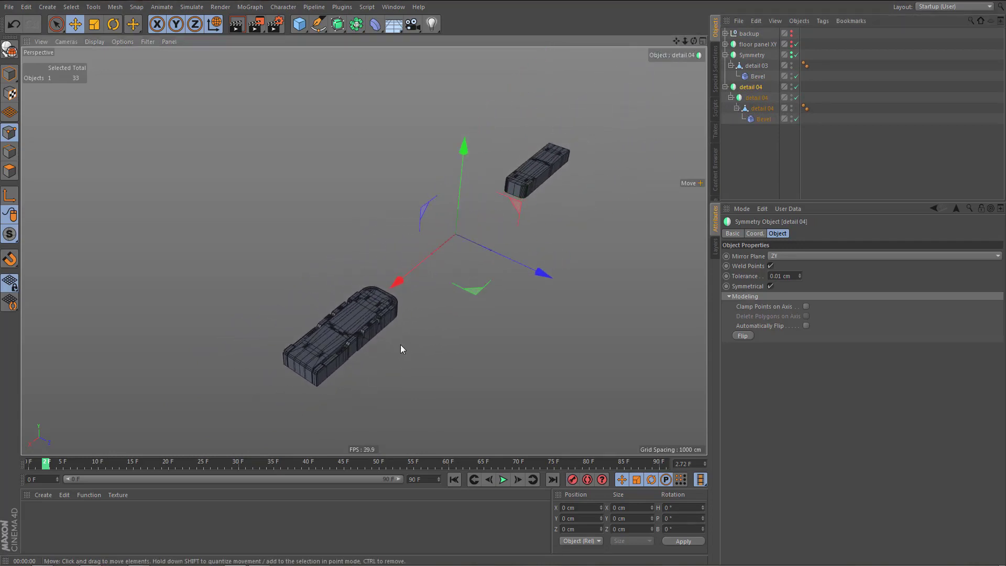
pyautogui.hotkey('ctrl', 'r')
pyautogui.click(725, 87)
# - Rename the Symmetry object that holds the detail 03 mesh as detail 03 and collapse its hierarchy
pyautogui.click(756, 66)
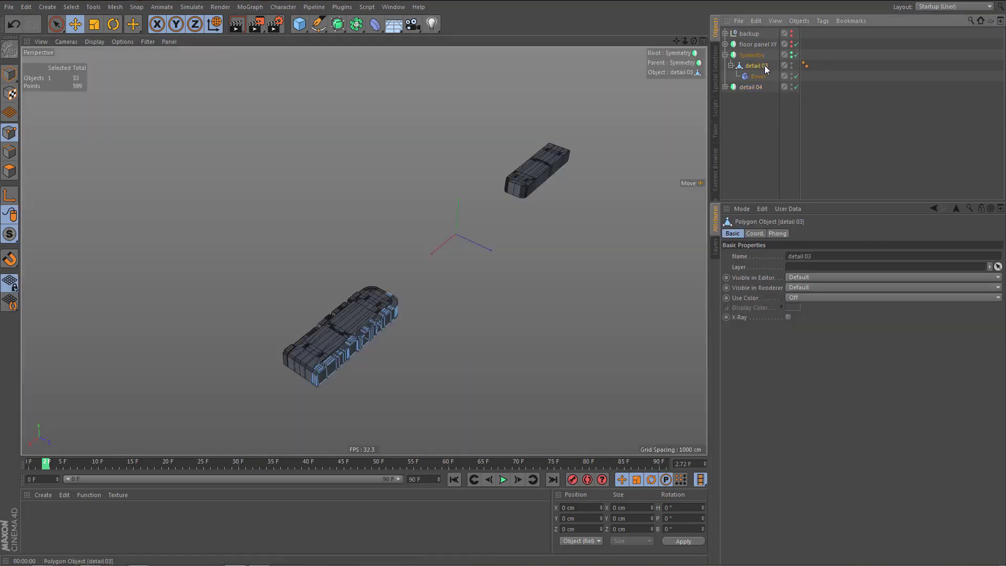
pyautogui.doubleClick(765, 65)
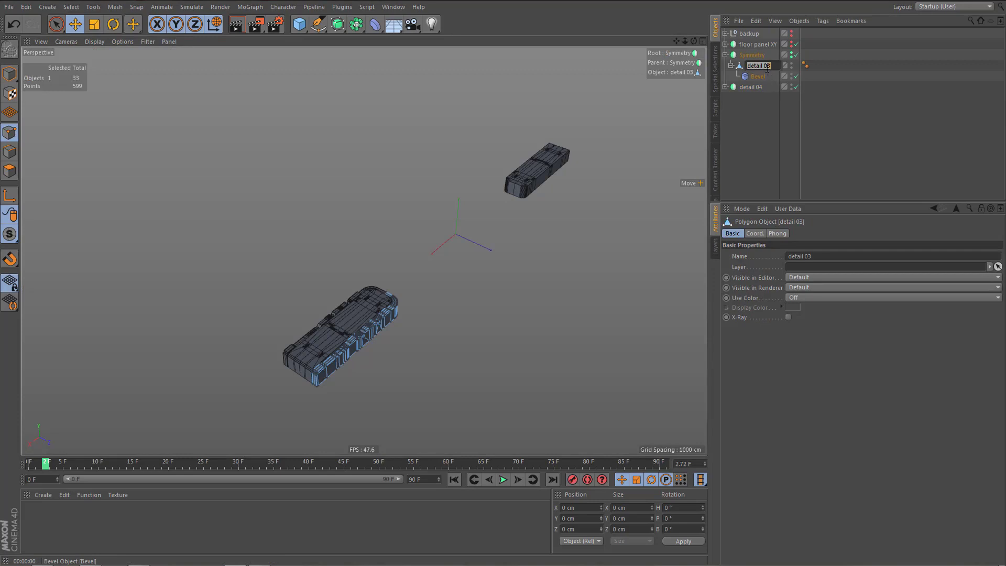
pyautogui.press('Up')
pyautogui.hotkey('ctrl', 'v')
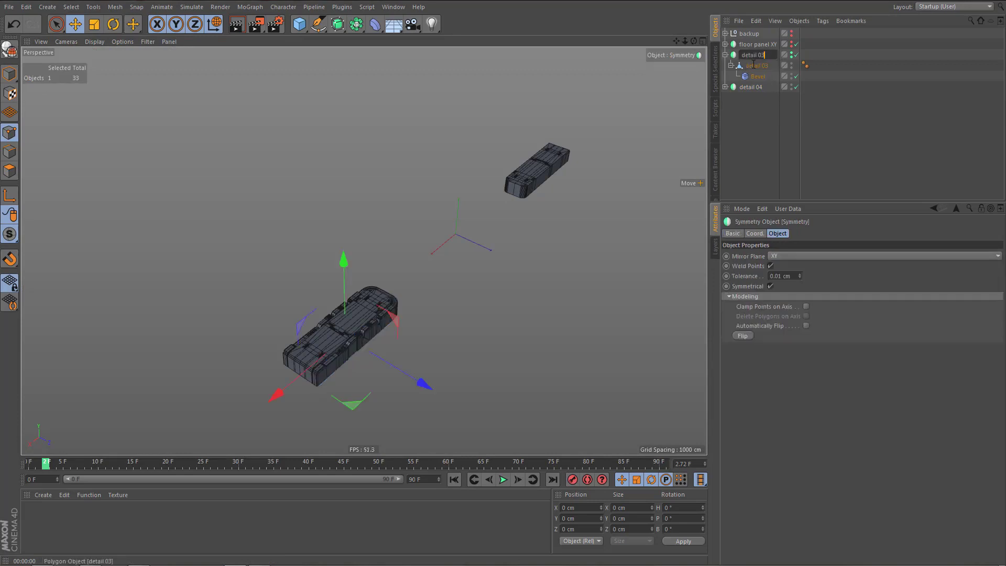
pyautogui.press('Return')
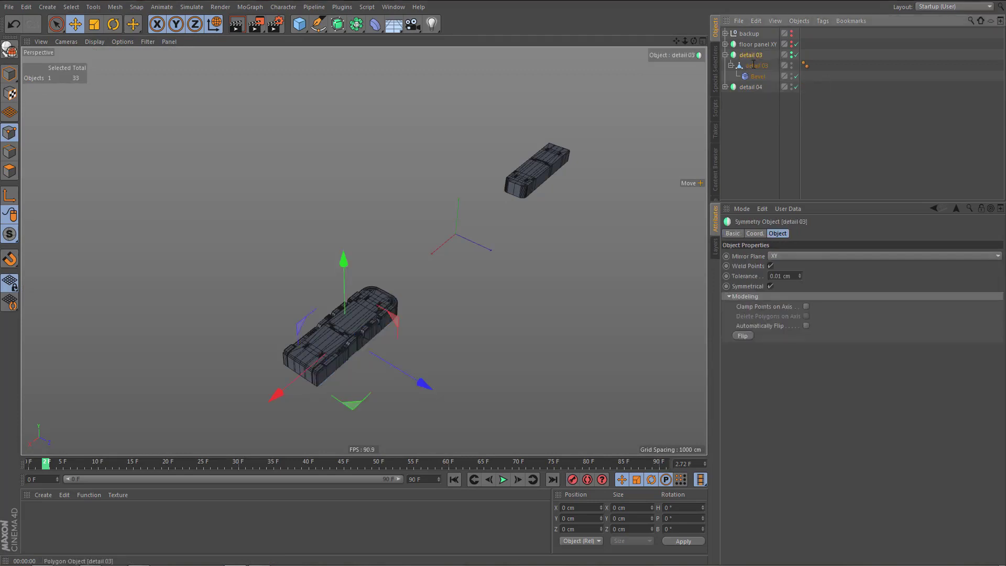
pyautogui.click(726, 54)
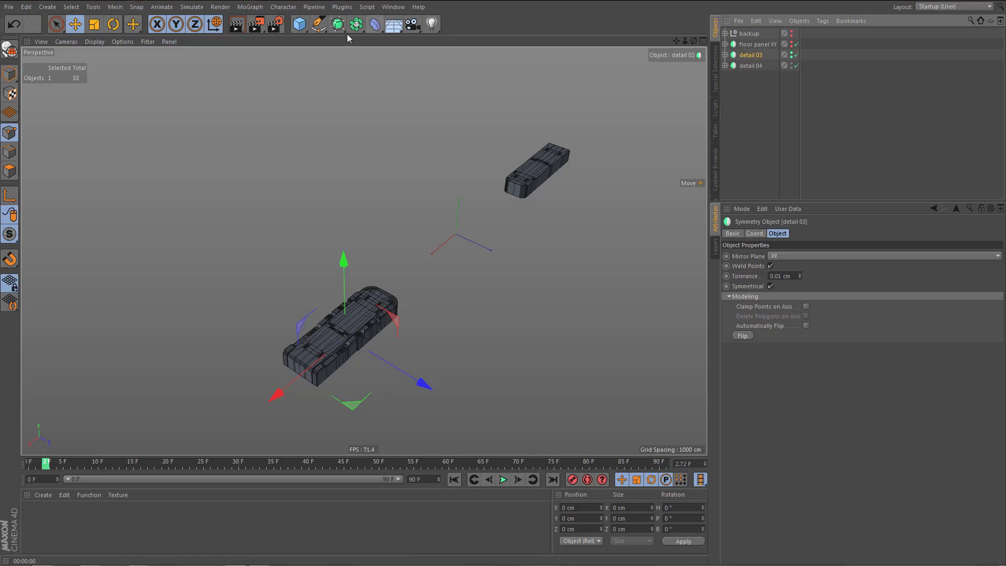
# - Put the detail 03 Symmetry object under a new Symmetry object that mirrors across the ZY plane
pyautogui.click(363, 34)
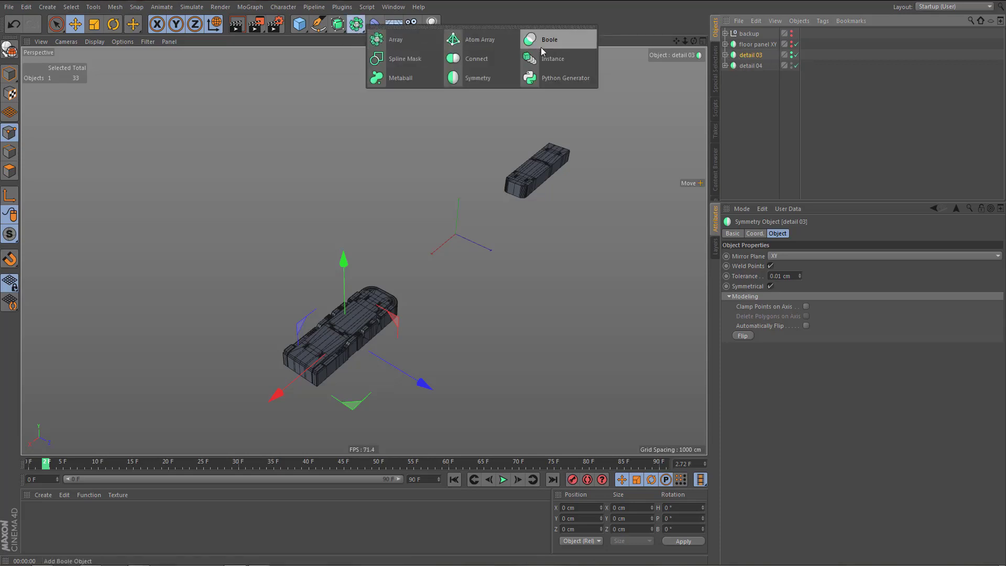
pyautogui.click(492, 74)
pyautogui.moveTo(760, 127); pyautogui.dragTo(760, 129)
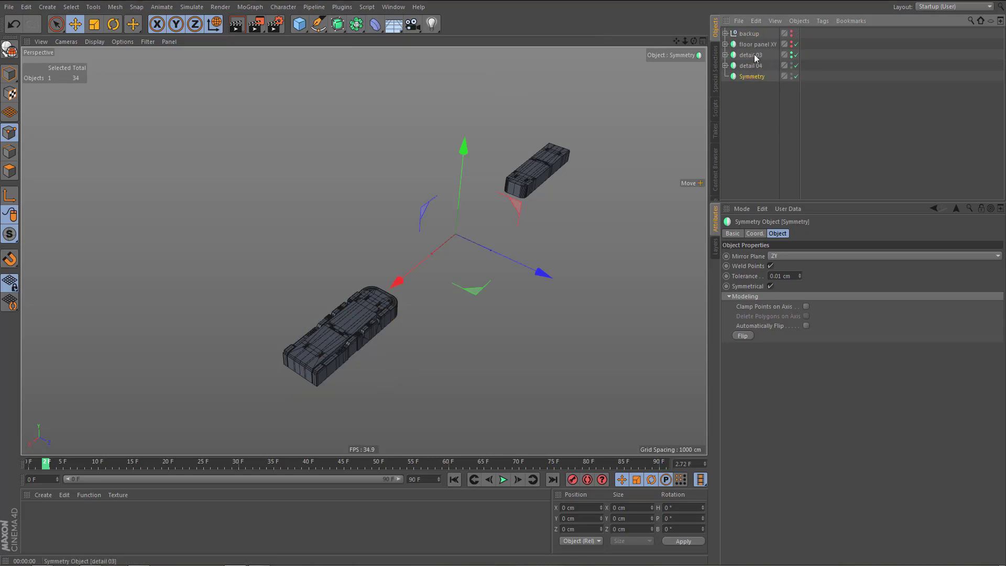
pyautogui.moveTo(755, 57); pyautogui.dragTo(753, 77)
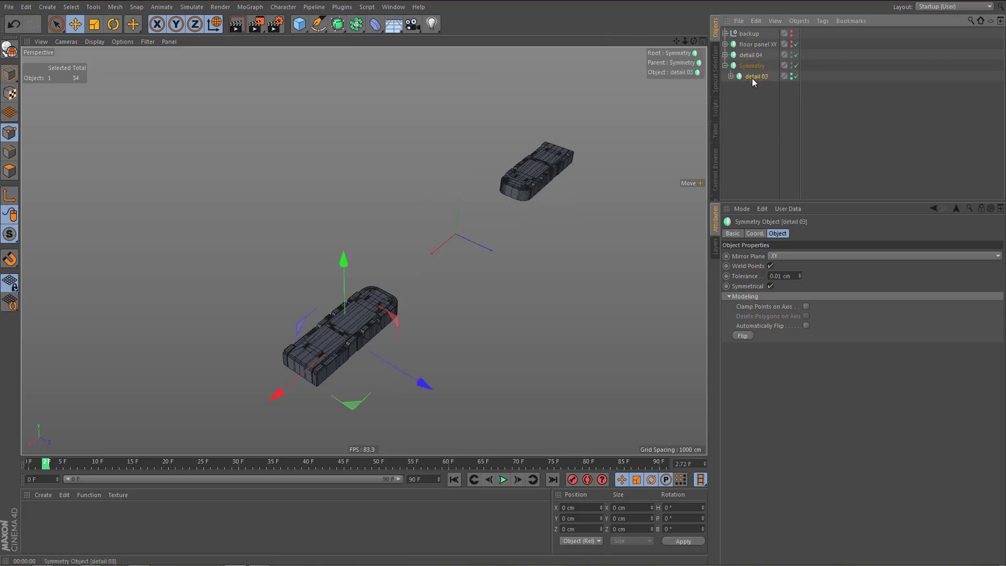
# - Rename detail 03's outer Symmetry object as detail 03 and render a viewport preview of the mirrored details
pyautogui.doubleClick(753, 66)
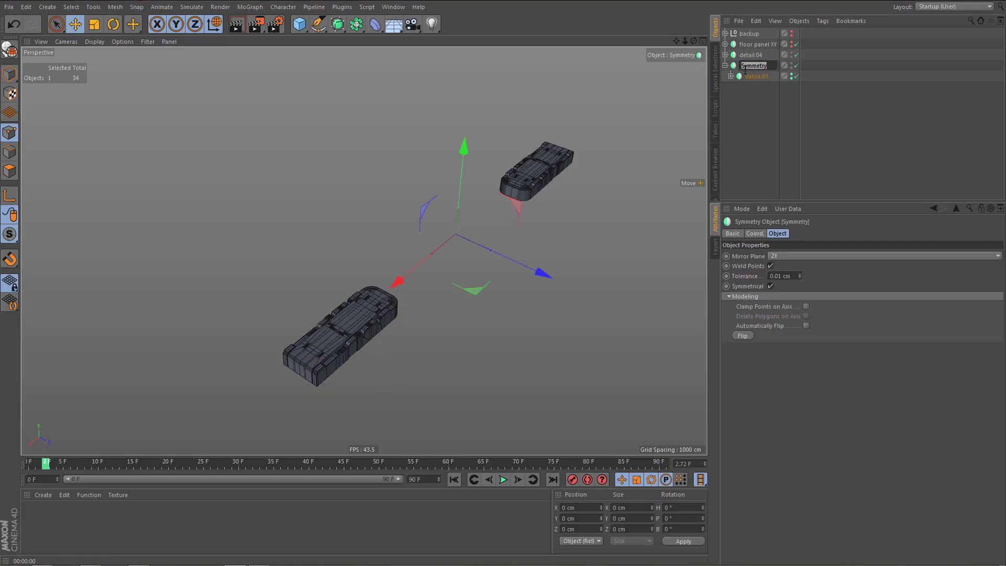
pyautogui.write('detail 03')
pyautogui.press('Return')
pyautogui.keyDown('alt'); pyautogui.moveTo(571, 175); pyautogui.dragTo(554, 185, button='middle'); pyautogui.keyUp('alt')
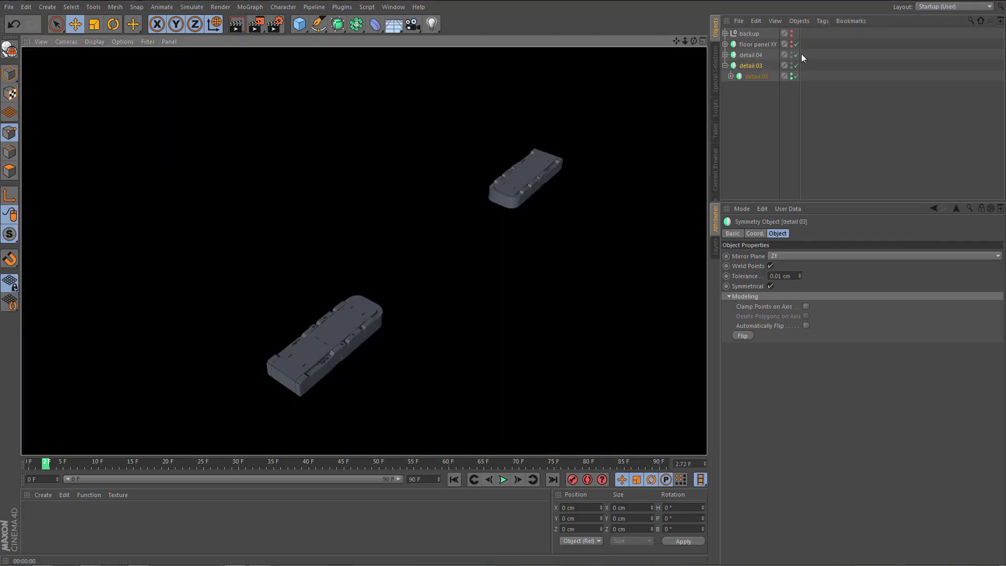
# - Set the floor panel XY object's visibility back to default and render a preview of the complete floor panel
pyautogui.click(792, 46)
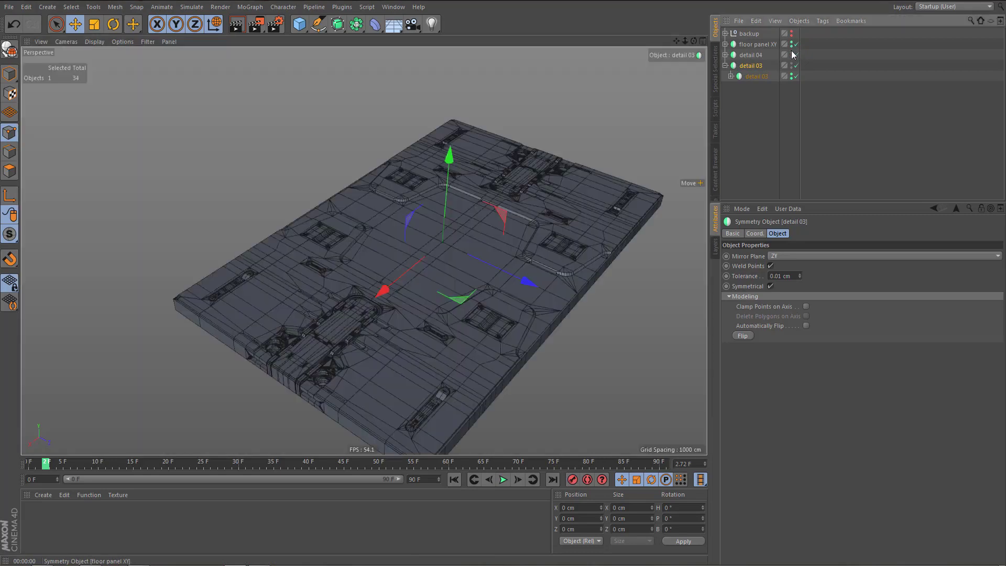
pyautogui.doubleClick(791, 45)
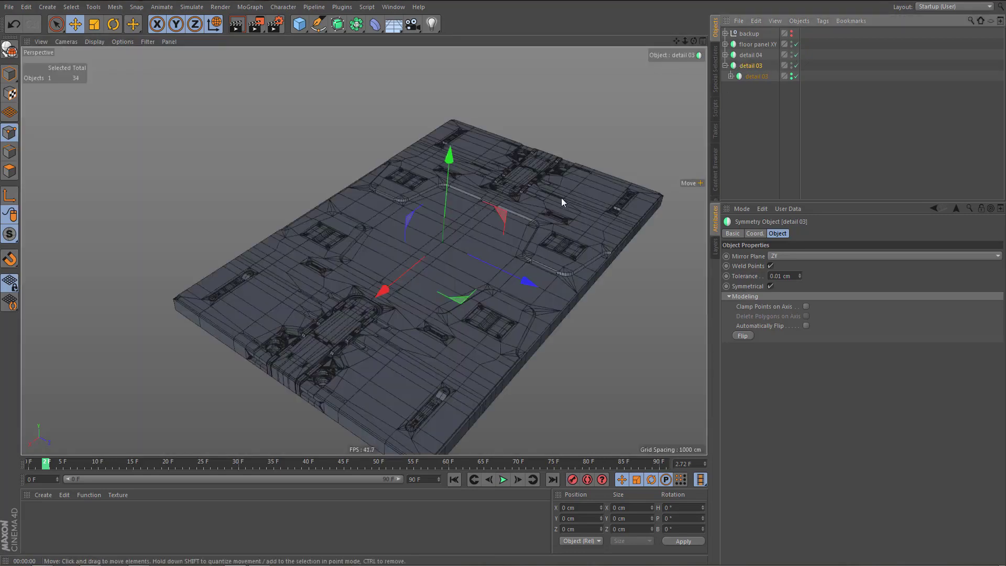
pyautogui.moveTo(547, 197)
pyautogui.keyDown('alt'); pyautogui.mouseDown(button='middle')
pyautogui.moveTo(534, 178)
pyautogui.moveTo(538, 185)
pyautogui.mouseUp(button='middle'); pyautogui.keyUp('alt')
pyautogui.hotkey('ctrl', 'r')
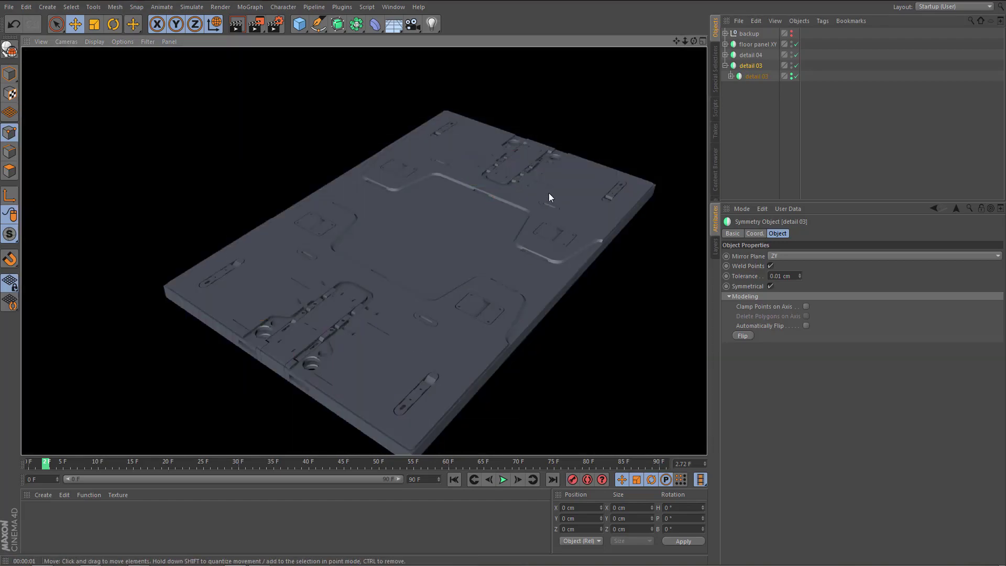
# - Examine how the mirrored details fit into the floor panel and inspect the slots and grooves still lacking bevels
pyautogui.keyDown('alt'); pyautogui.moveTo(370, 313); pyautogui.dragTo(400, 310, button='right'); pyautogui.keyUp('alt')
pyautogui.keyDown('alt'); pyautogui.moveTo(401, 310); pyautogui.dragTo(417, 281, button='middle'); pyautogui.keyUp('alt')
pyautogui.scroll(3, 418, 280)
pyautogui.keyDown('alt'); pyautogui.moveTo(364, 251); pyautogui.dragTo(426, 319); pyautogui.keyUp('alt')
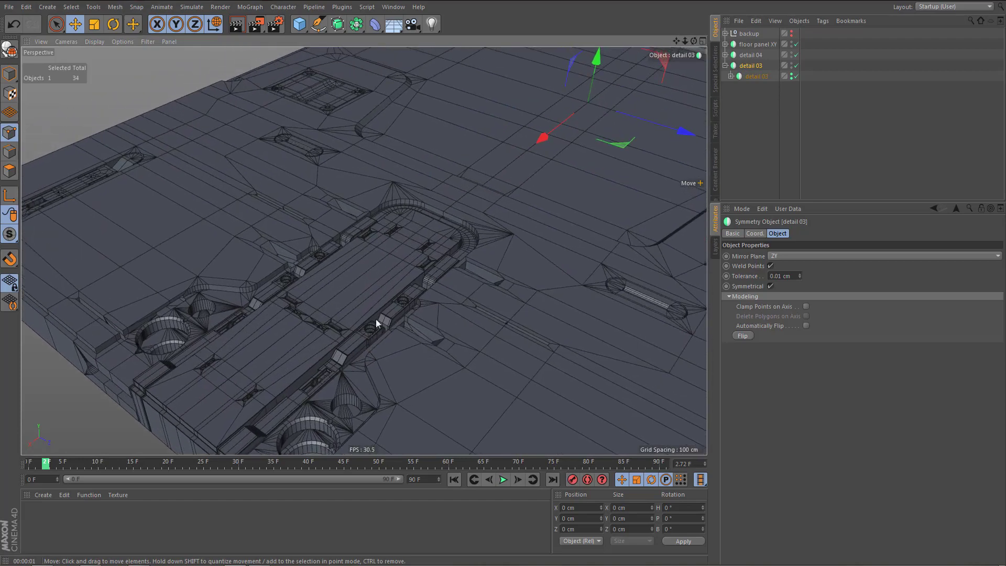
pyautogui.keyDown('alt'); pyautogui.moveTo(376, 319); pyautogui.dragTo(399, 273, button='middle'); pyautogui.keyUp('alt')
pyautogui.keyDown('alt'); pyautogui.moveTo(398, 274); pyautogui.dragTo(509, 296); pyautogui.keyUp('alt')
pyautogui.keyDown('alt'); pyautogui.moveTo(508, 296); pyautogui.dragTo(493, 334, button='right'); pyautogui.keyUp('alt')
pyautogui.keyDown('alt'); pyautogui.moveTo(440, 298); pyautogui.dragTo(509, 333, button='middle'); pyautogui.keyUp('alt')
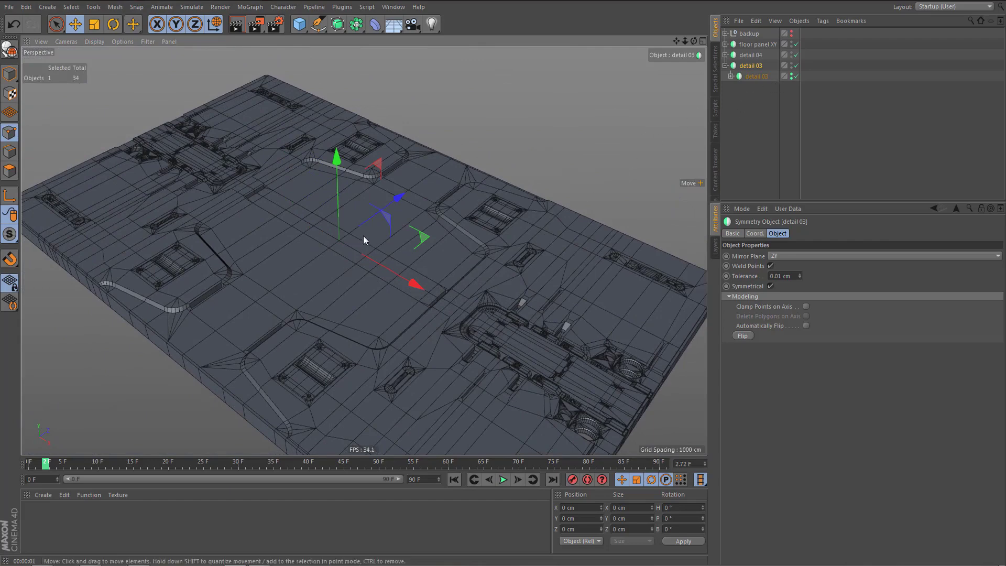
pyautogui.keyDown('alt'); pyautogui.moveTo(364, 236); pyautogui.dragTo(449, 235, button='right'); pyautogui.keyUp('alt')
pyautogui.keyDown('alt'); pyautogui.moveTo(413, 241); pyautogui.dragTo(405, 356, button='middle'); pyautogui.keyUp('alt')
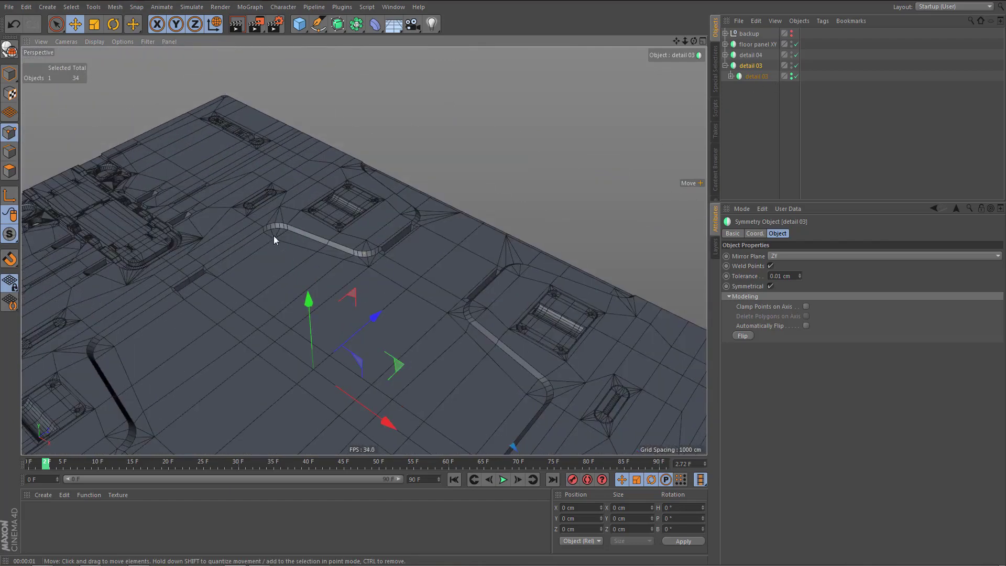
pyautogui.keyDown('alt'); pyautogui.moveTo(274, 240); pyautogui.dragTo(390, 274, button='middle'); pyautogui.keyUp('alt')
pyautogui.scroll(6, 390, 239)
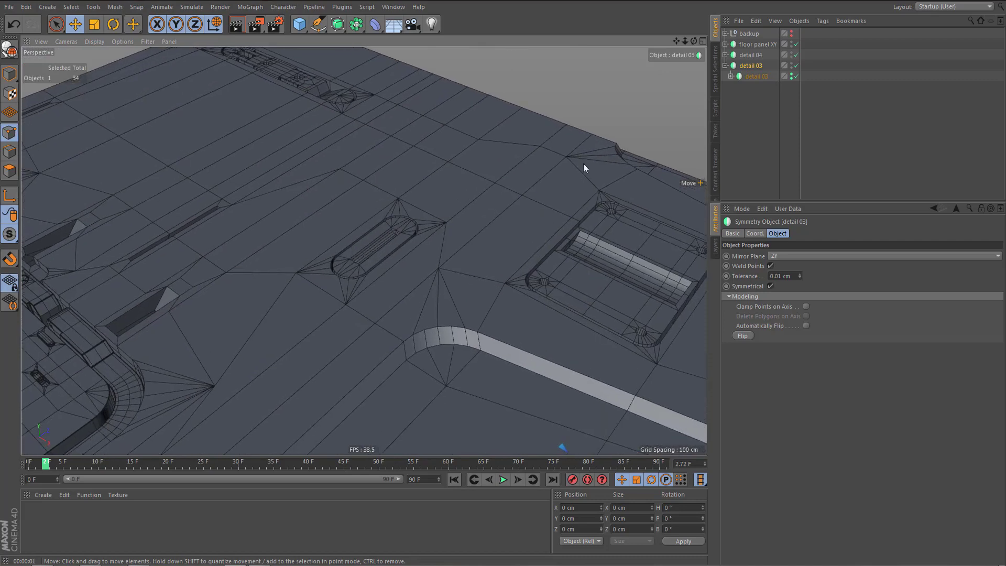
# - Expand the detail 04 and floor panel XY hierarchies and select the detail 01 slot mesh in edge mode
pyautogui.click(726, 54)
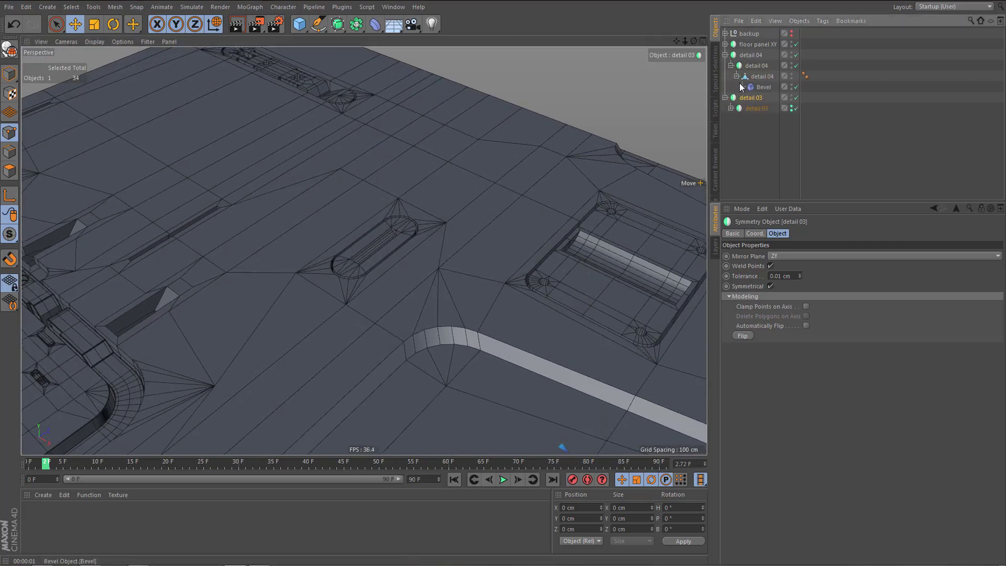
pyautogui.click(726, 44)
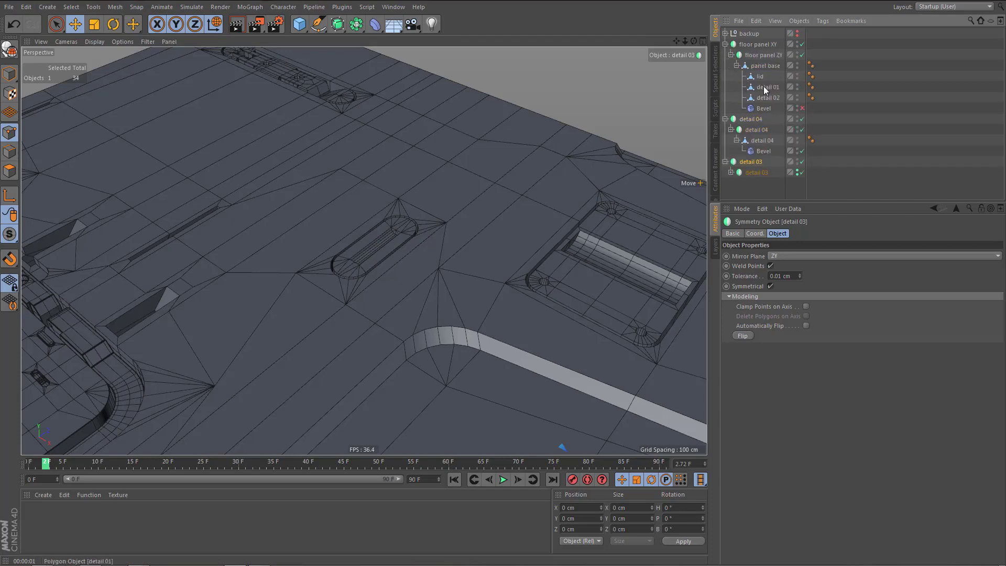
pyautogui.click(769, 87)
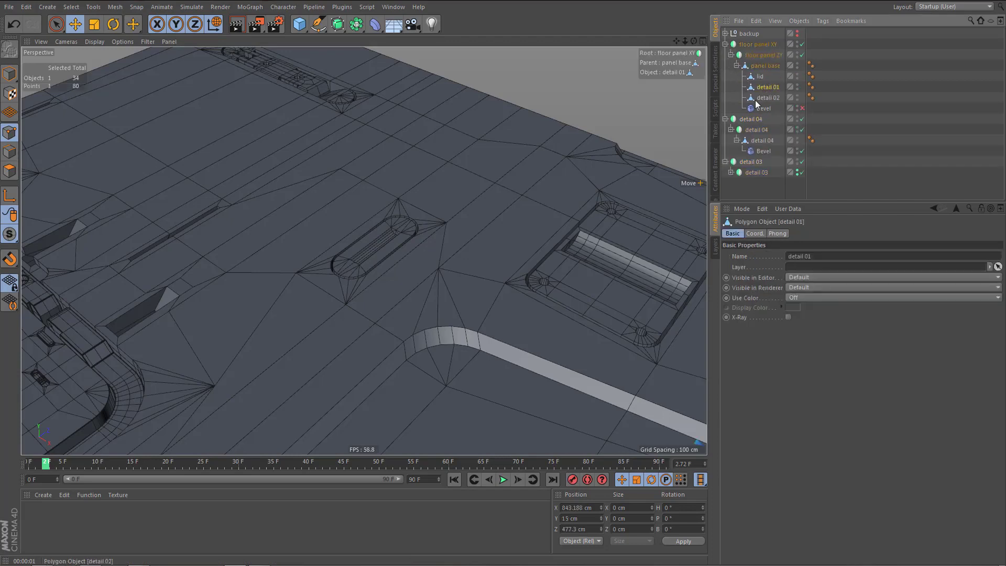
pyautogui.press('Return')
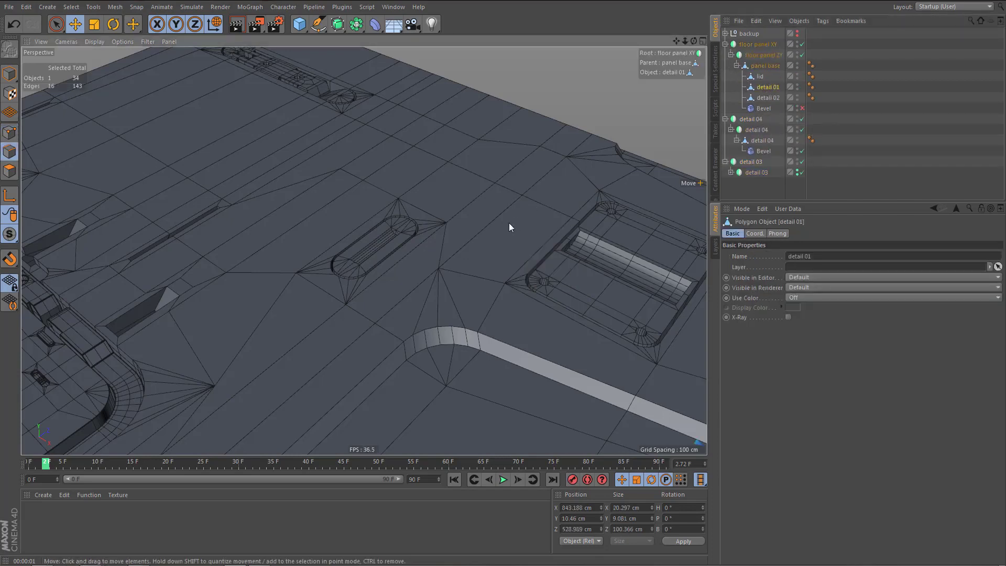
pyautogui.keyDown('alt'); pyautogui.moveTo(351, 175); pyautogui.dragTo(294, 281, button='right'); pyautogui.keyUp('alt')
pyautogui.keyDown('alt'); pyautogui.moveTo(606, 386); pyautogui.dragTo(458, 309, button='middle'); pyautogui.keyUp('alt')
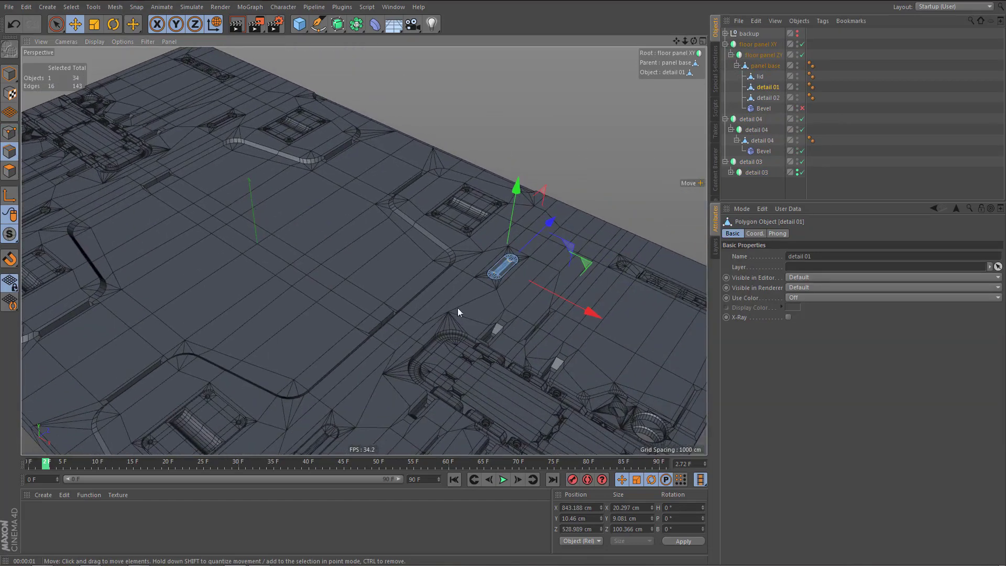
# - Select the edges of detail 01's rounded slot floor in the front view with Rectangle Selection
pyautogui.keyDown('alt'); pyautogui.moveTo(501, 300); pyautogui.dragTo(542, 244, button='right'); pyautogui.keyUp('alt')
pyautogui.keyDown('alt'); pyautogui.moveTo(484, 303); pyautogui.dragTo(366, 498, button='right'); pyautogui.keyUp('alt')
pyautogui.keyDown('alt'); pyautogui.moveTo(552, 168); pyautogui.dragTo(554, 204, button='middle'); pyautogui.keyUp('alt')
pyautogui.middleClick(556, 204)
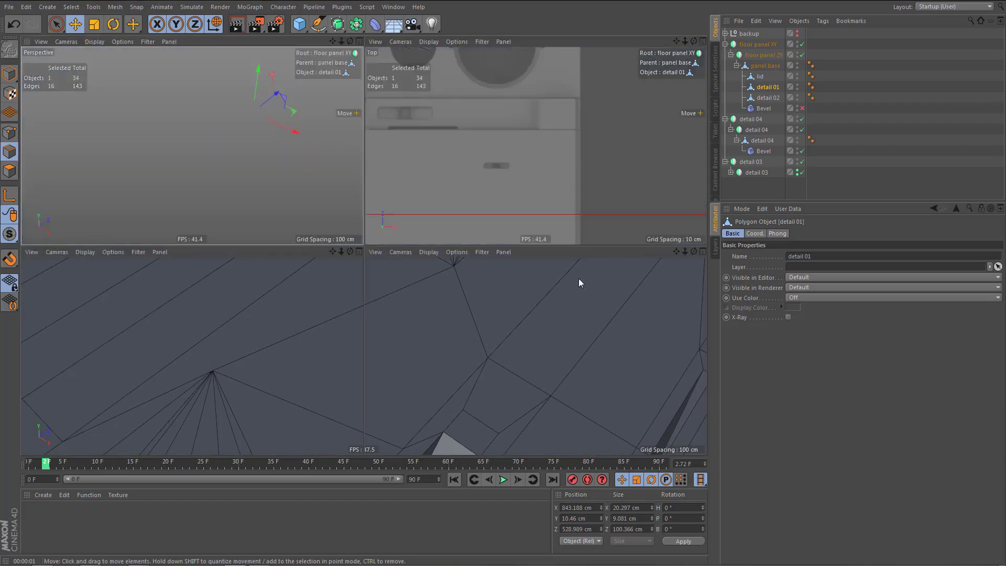
pyautogui.middleClick(579, 292)
pyautogui.scroll(6, 397, 290)
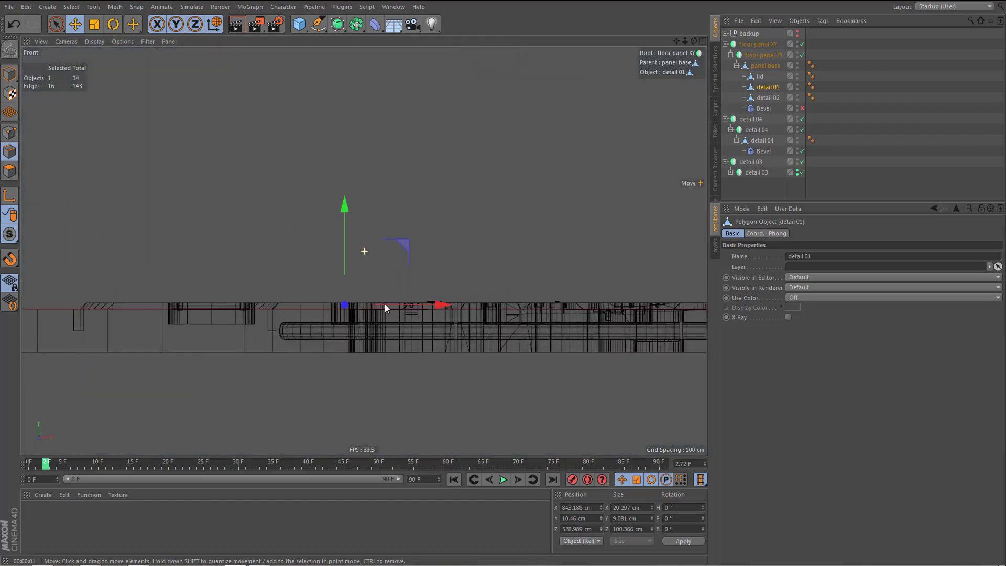
pyautogui.scroll(1, 447, 289)
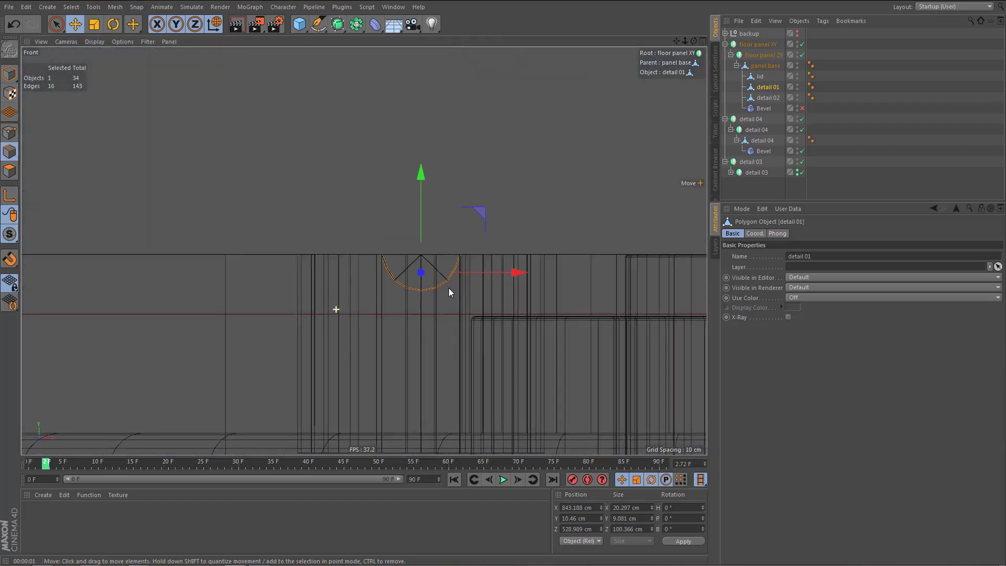
pyautogui.press('0')
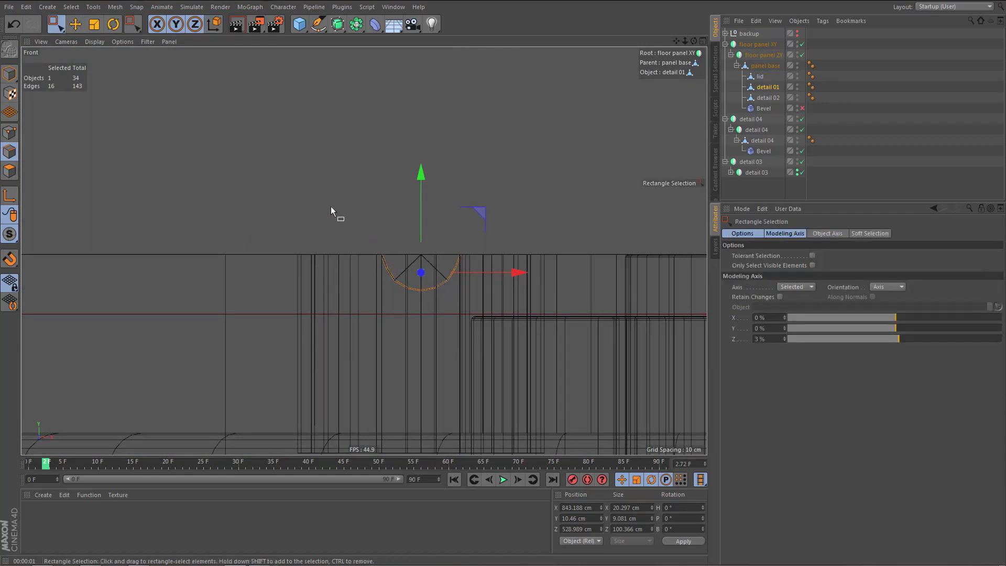
pyautogui.moveTo(339, 206); pyautogui.dragTo(528, 310)
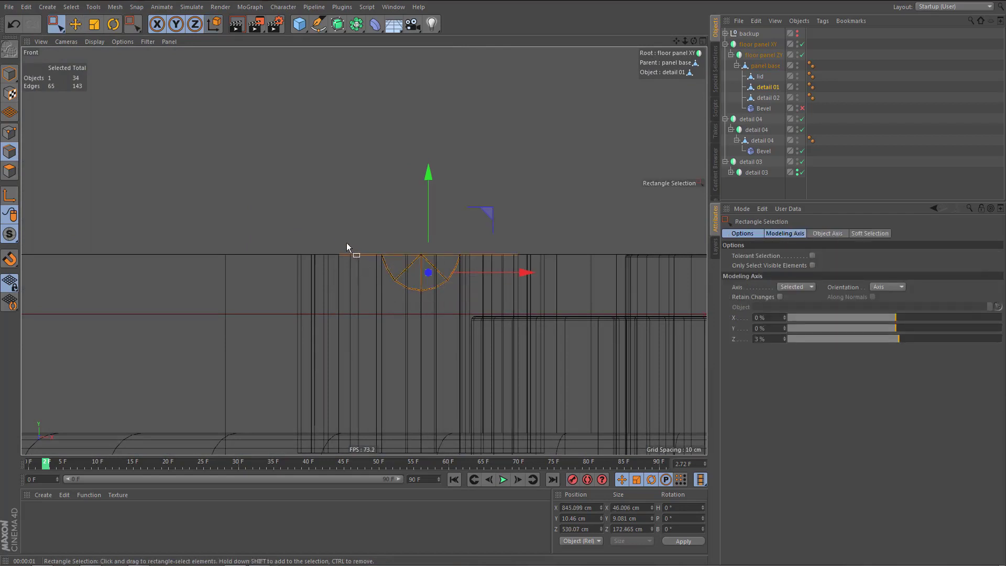
pyautogui.middleClick(347, 244)
pyautogui.middleClick(277, 166)
pyautogui.keyDown('alt'); pyautogui.moveTo(406, 152); pyautogui.dragTo(354, 177, button='middle'); pyautogui.keyUp('alt')
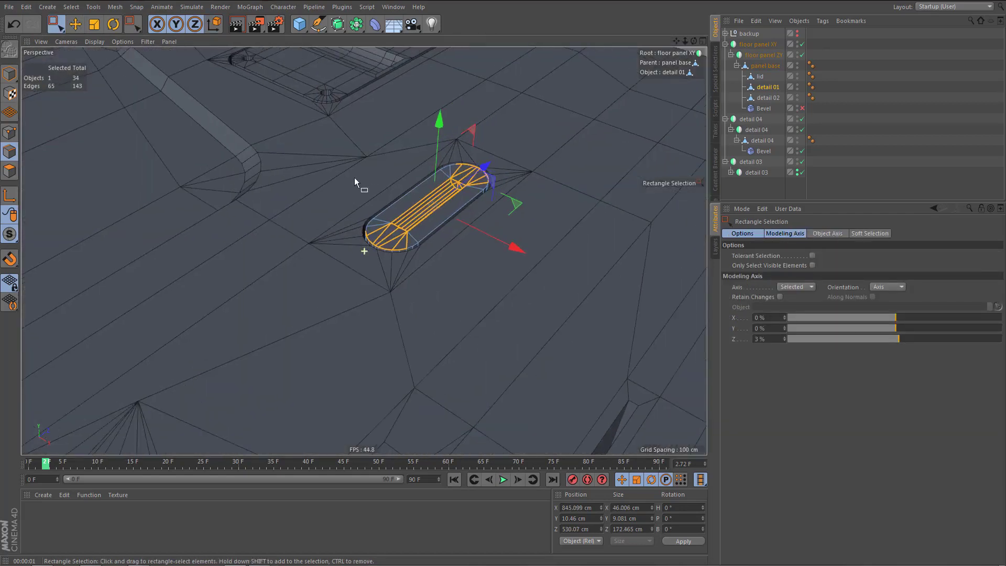
# - Switch detail 01 to polygon mode and select all of its polygons
pyautogui.keyDown('alt'); pyautogui.moveTo(458, 193); pyautogui.dragTo(467, 191, button='right'); pyautogui.keyUp('alt')
pyautogui.press('u')
pyautogui.press('p')
pyautogui.middleClick(464, 193)
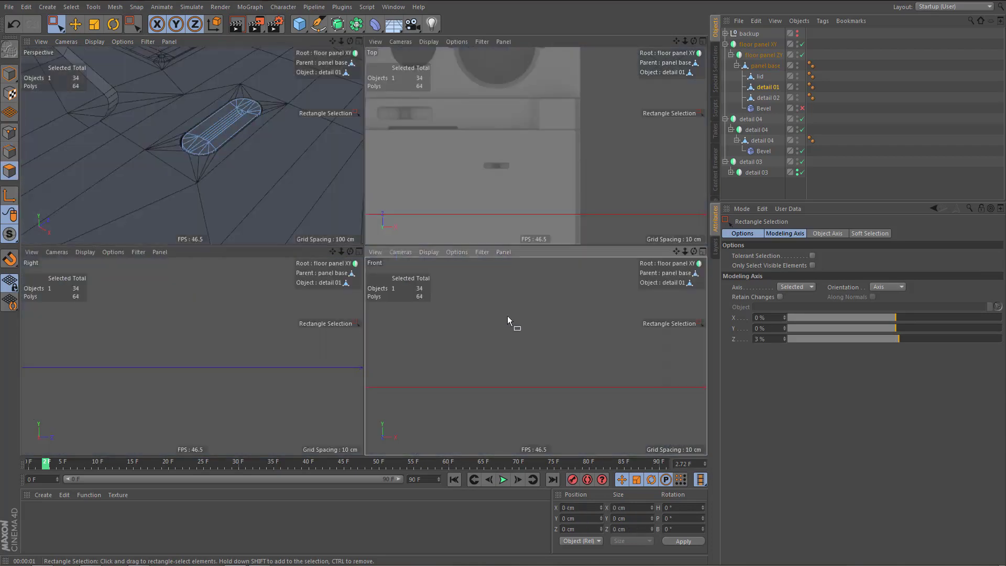
pyautogui.middleClick(508, 316)
pyautogui.scroll(-5, 435, 275)
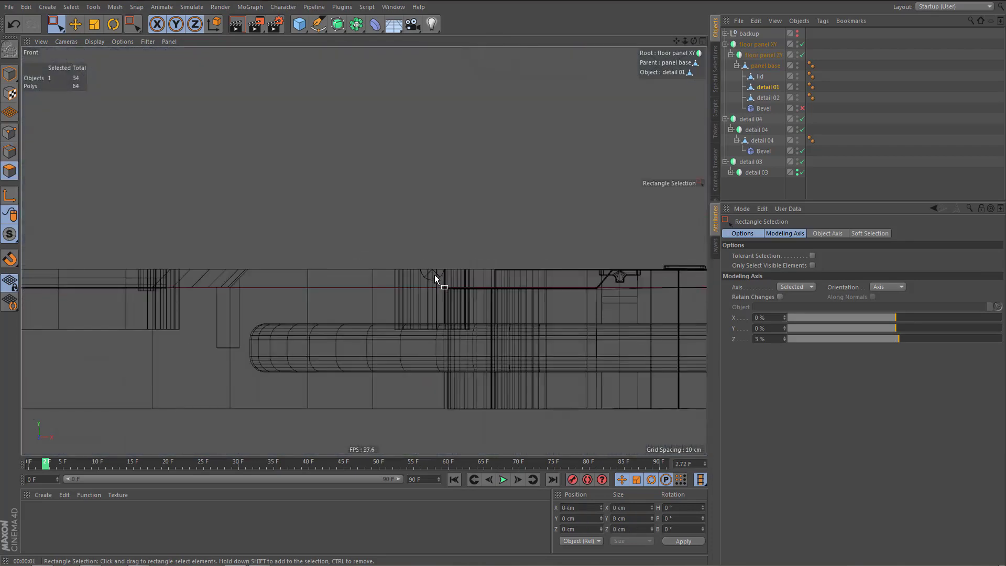
pyautogui.scroll(6, 435, 274)
pyautogui.scroll(-2, 434, 275)
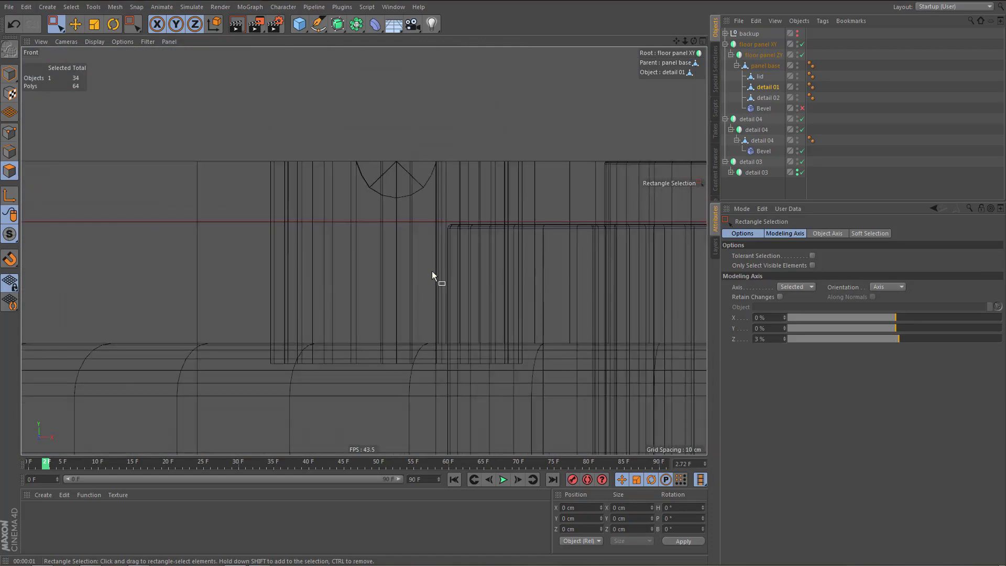
pyautogui.hotkey('ctrl', 'a')
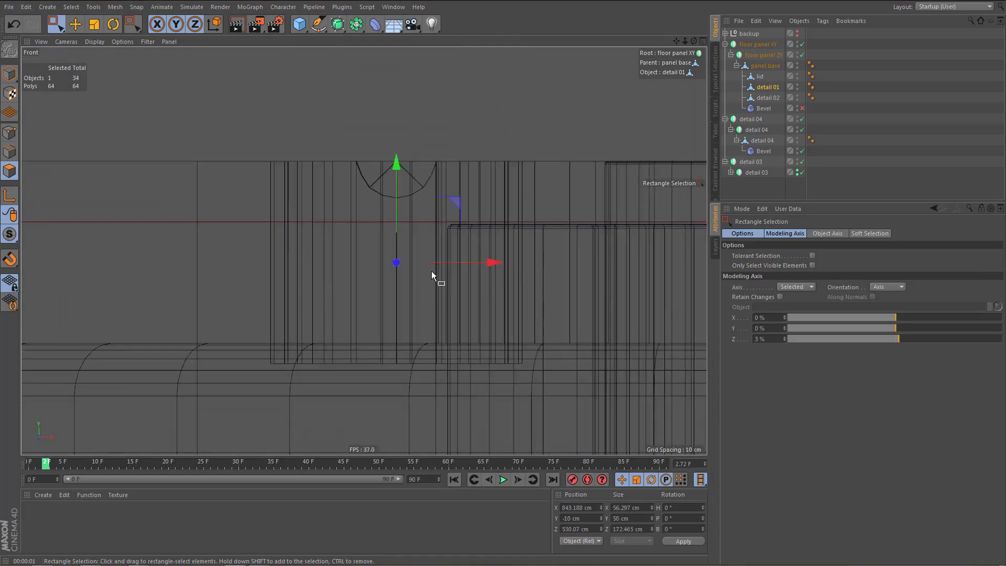
# - Disable the floor panel, detail 04 and detail 03 Symmetry objects and rectangle-select detail 01's slot floor polygons
pyautogui.scroll(-4, 432, 271)
pyautogui.scroll(-3, 427, 273)
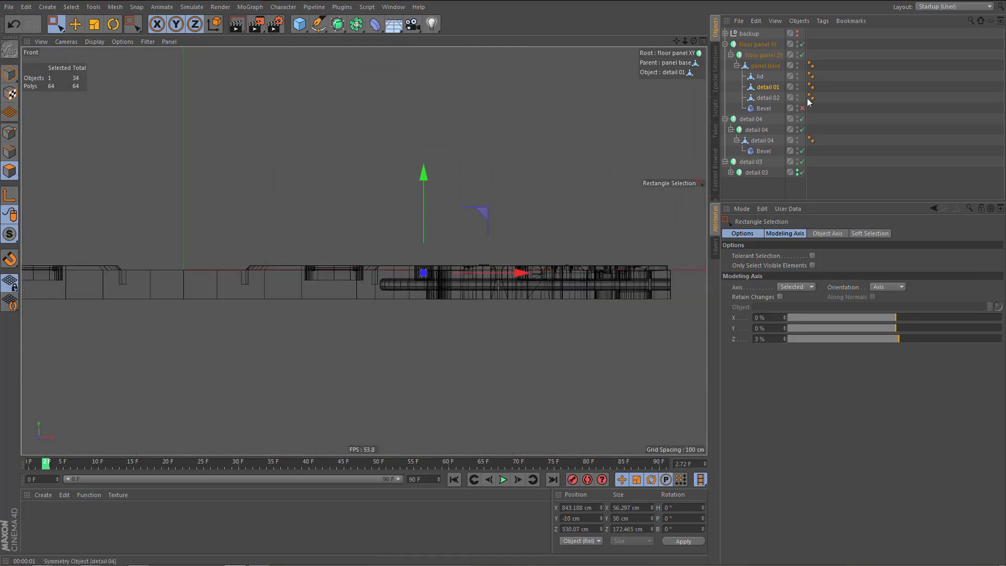
pyautogui.moveTo(805, 46); pyautogui.dragTo(803, 55)
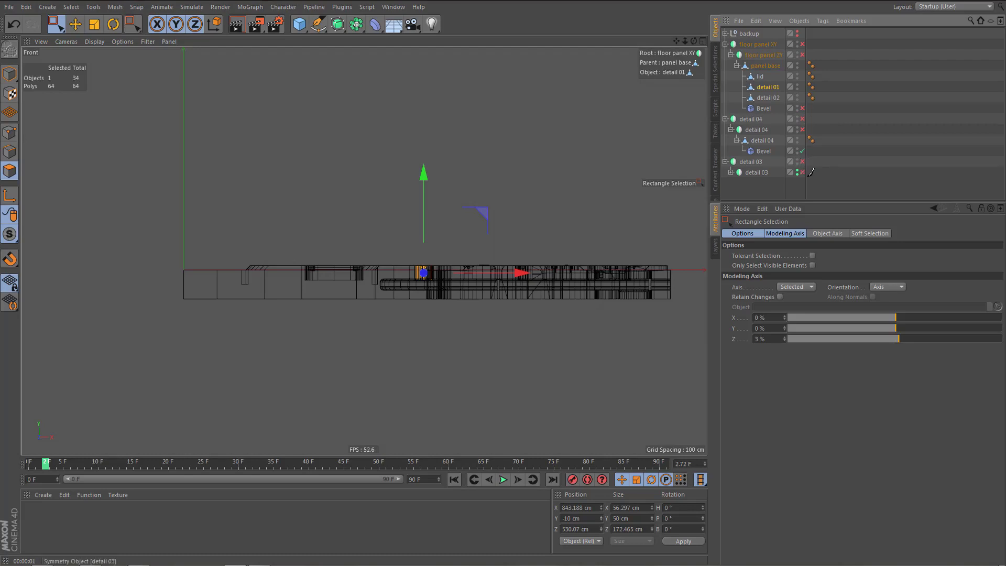
pyautogui.scroll(5, 473, 257)
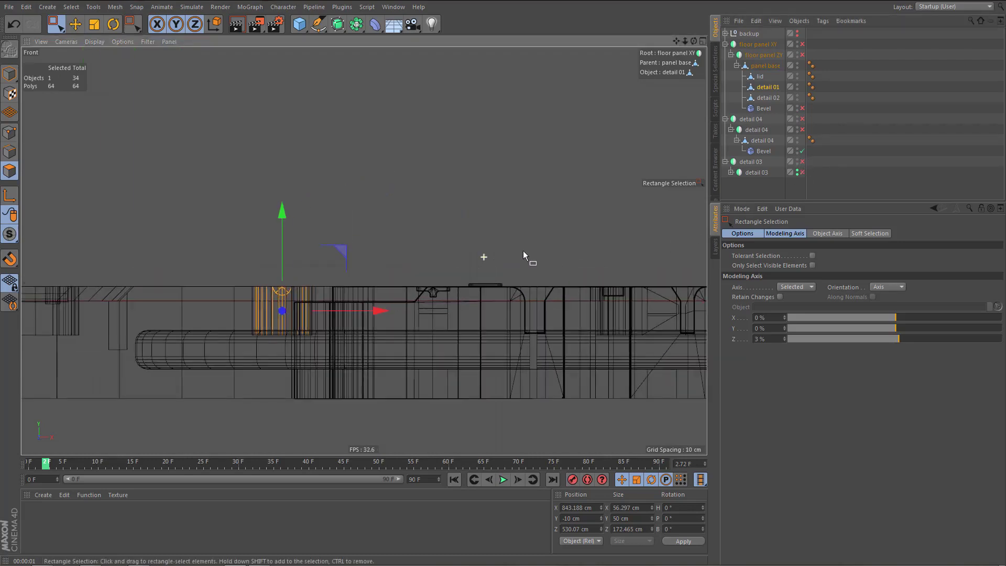
pyautogui.moveTo(231, 261); pyautogui.dragTo(339, 307)
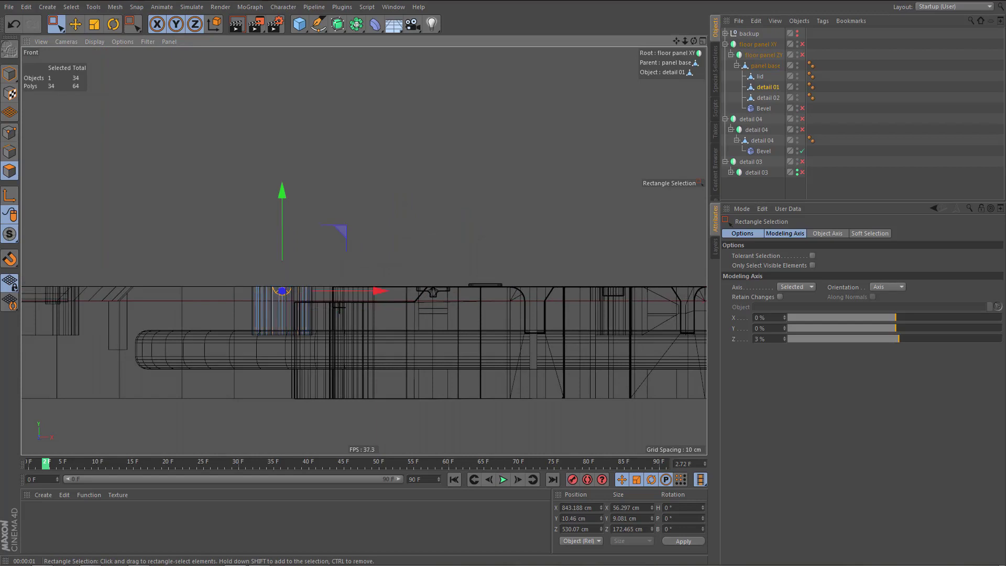
# - Lower the selected slot floor polygons about 8.77 cm along Y and render a viewport preview of the panel
pyautogui.middleClick(277, 304)
pyautogui.middleClick(236, 135)
pyautogui.press('s')
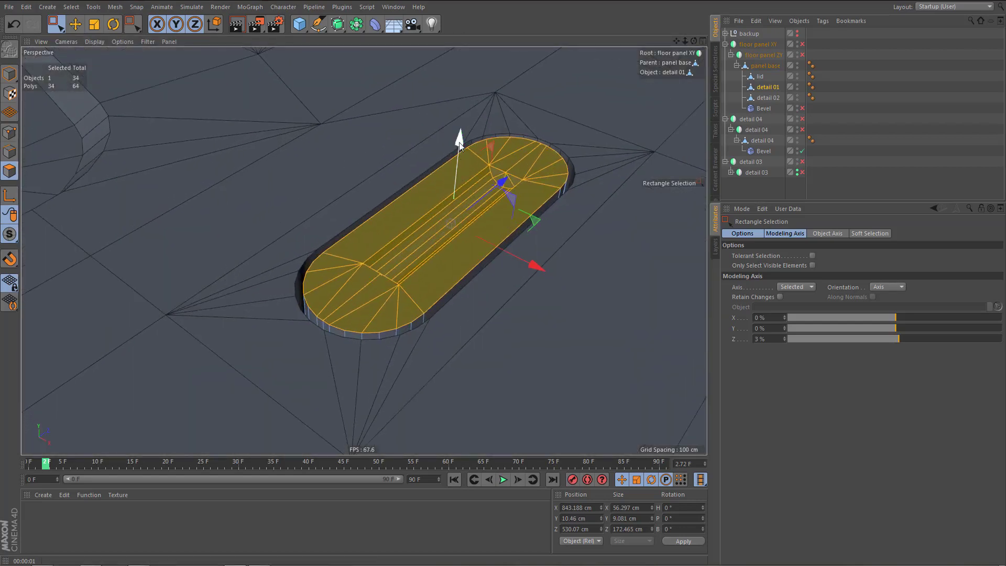
pyautogui.moveTo(458, 152); pyautogui.dragTo(462, 162)
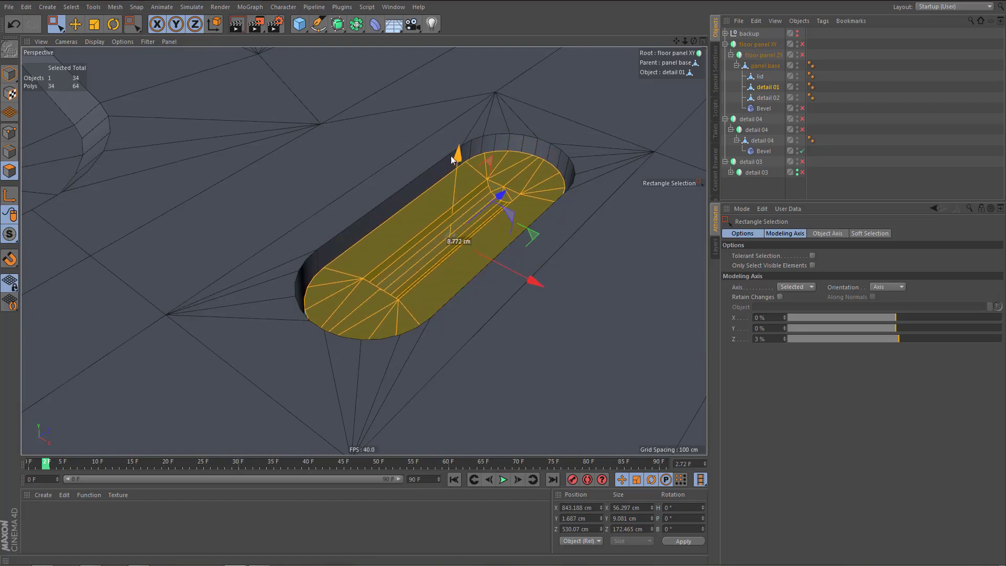
pyautogui.keyDown('alt'); pyautogui.moveTo(377, 170); pyautogui.dragTo(280, 357, button='right'); pyautogui.keyUp('alt')
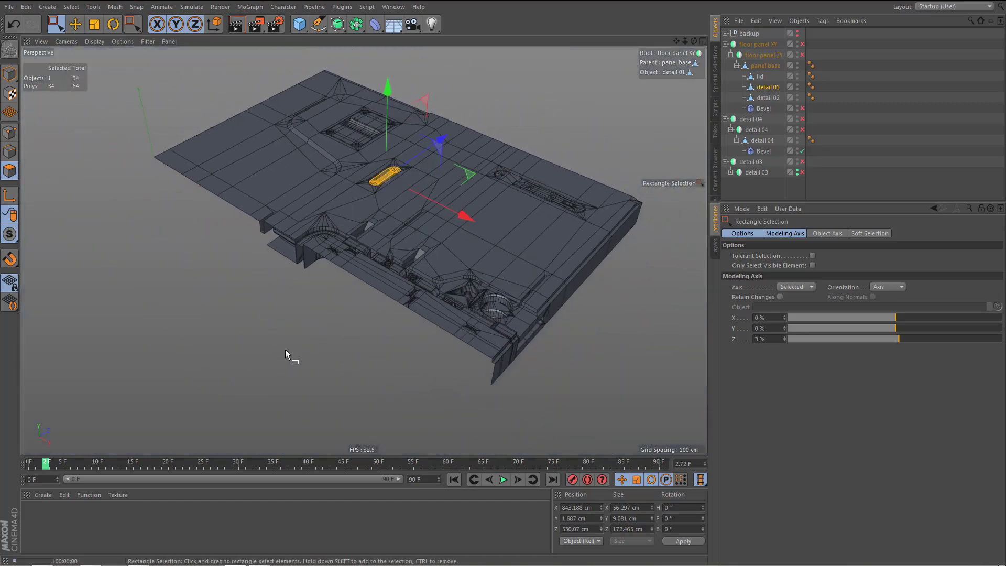
pyautogui.hotkey('ctrl', 'r')
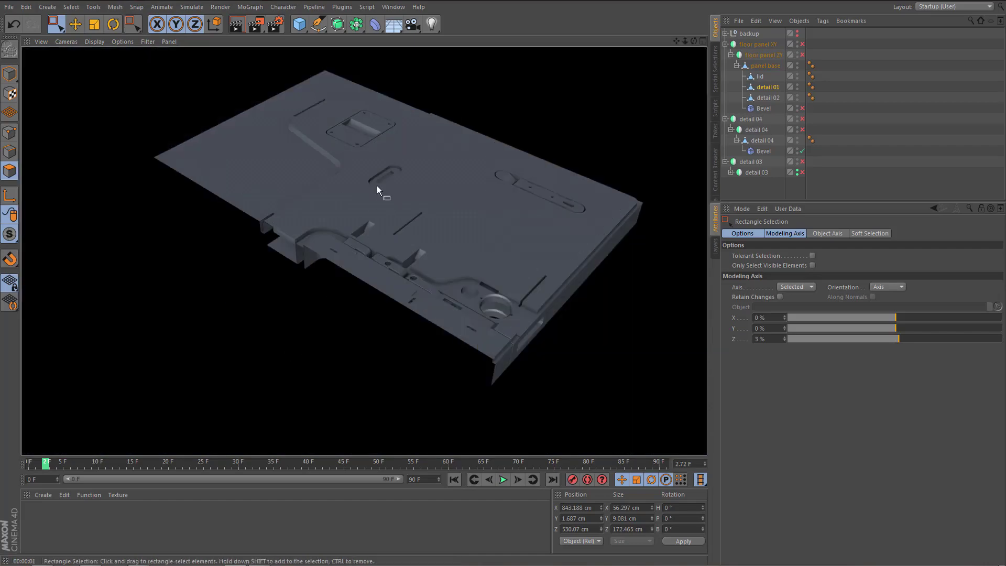
pyautogui.keyDown('alt'); pyautogui.moveTo(402, 218); pyautogui.dragTo(423, 219, button='right'); pyautogui.keyUp('alt')
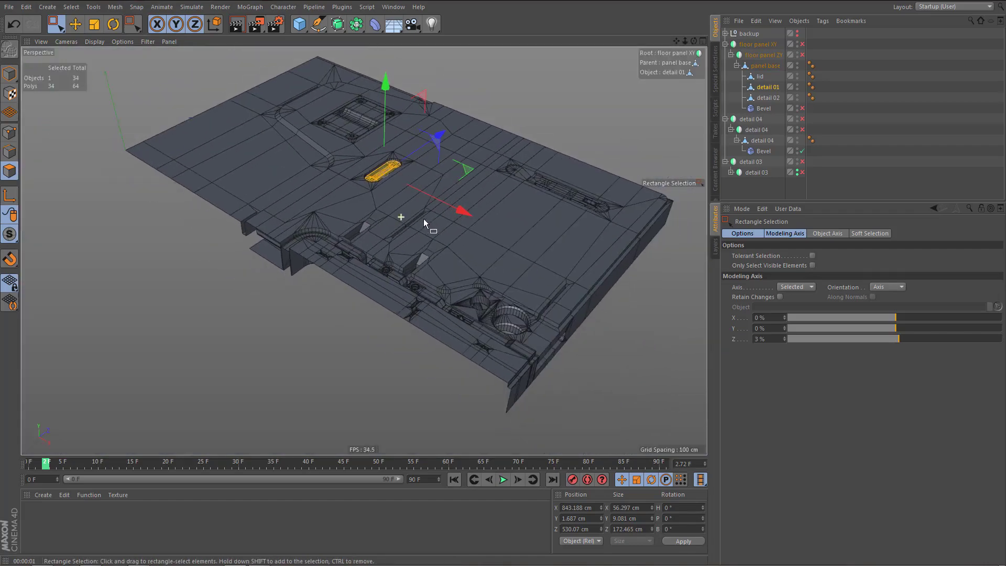
# - Collapse detail 04, enable the panel base Bevel and the detail 03 and detail 04 Symmetry objects, and select panel base
pyautogui.click(726, 119)
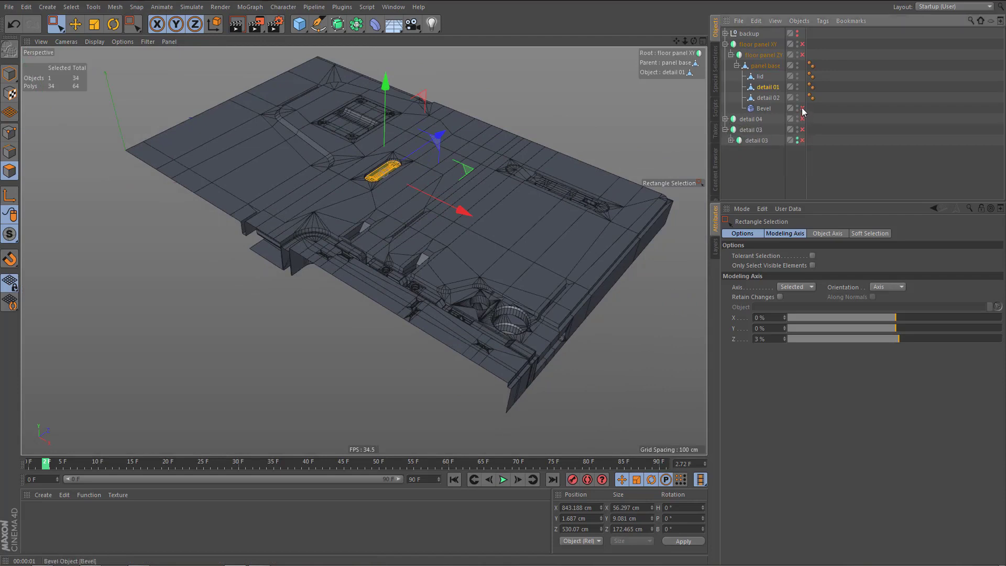
pyautogui.click(798, 138)
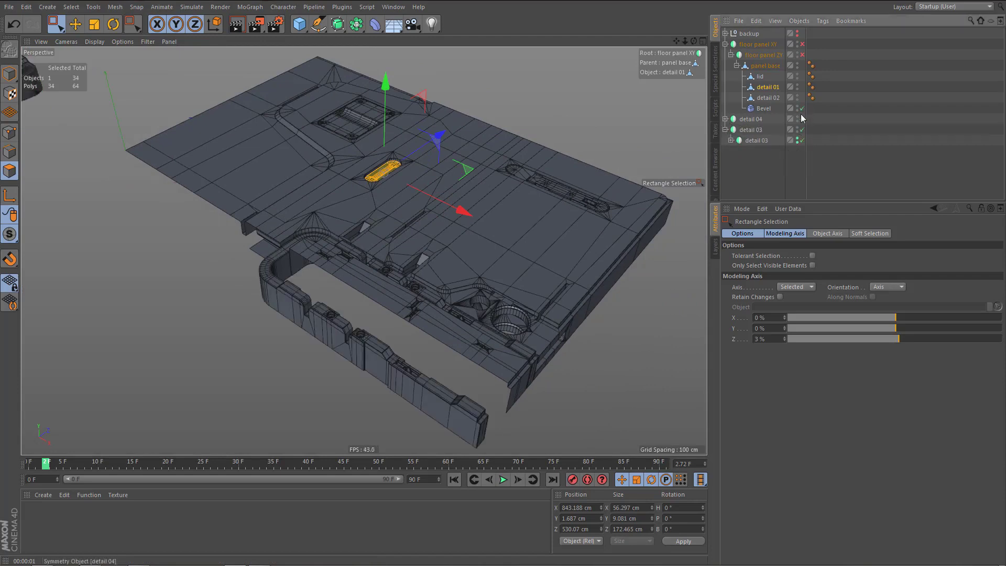
pyautogui.click(765, 65)
# - Examine the underside of panel base, especially its outer bottom edges and the area around the recesses
pyautogui.keyDown('alt'); pyautogui.moveTo(562, 174); pyautogui.dragTo(464, 165); pyautogui.keyUp('alt')
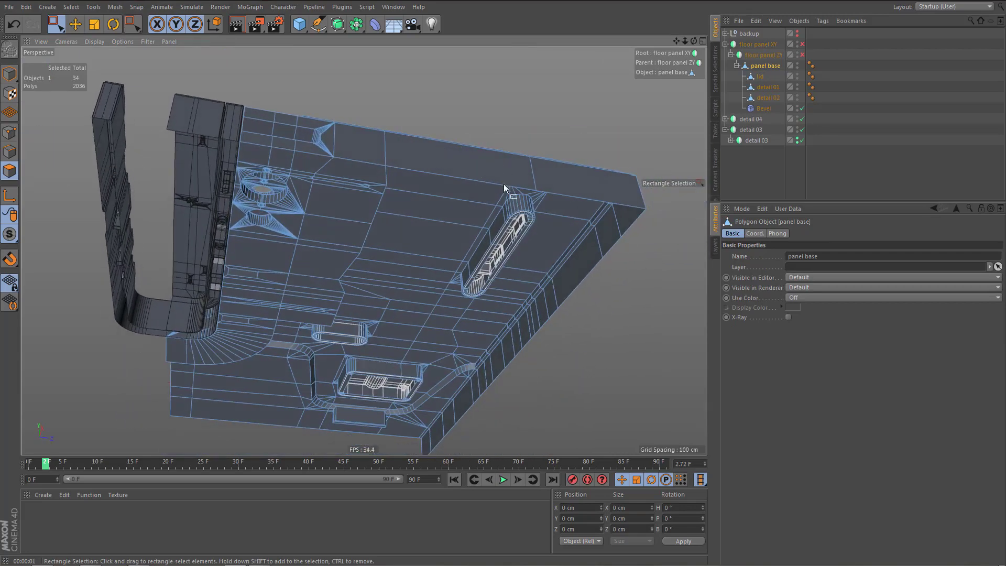
pyautogui.keyDown('alt'); pyautogui.moveTo(565, 197); pyautogui.dragTo(504, 177, button='middle'); pyautogui.keyUp('alt')
pyautogui.moveTo(505, 177)
pyautogui.keyDown('alt'); pyautogui.mouseDown()
pyautogui.moveTo(493, 192)
pyautogui.moveTo(499, 181)
pyautogui.mouseUp(); pyautogui.keyUp('alt')
pyautogui.scroll(5, 367, 153)
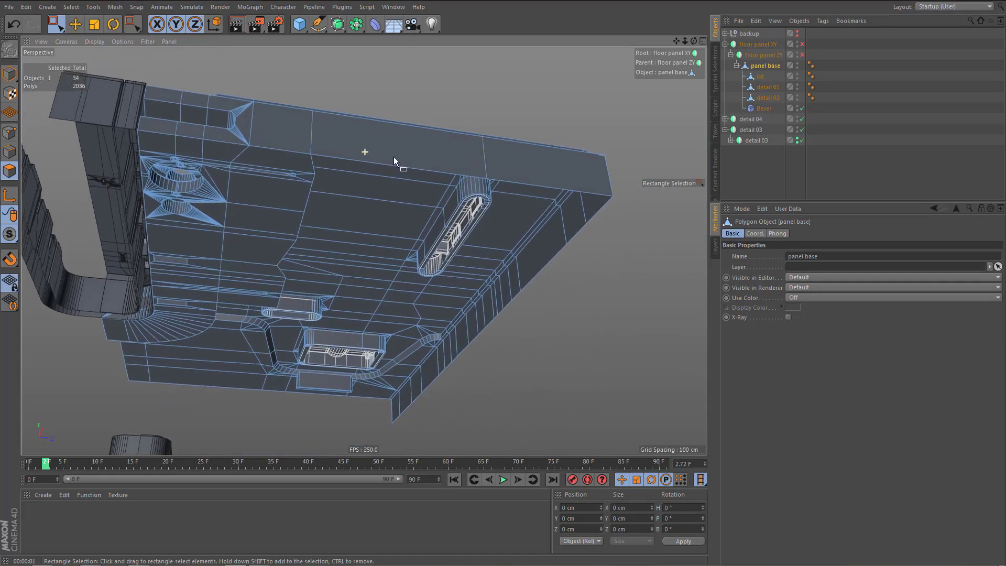
pyautogui.keyDown('alt'); pyautogui.moveTo(387, 154); pyautogui.dragTo(383, 196); pyautogui.keyUp('alt')
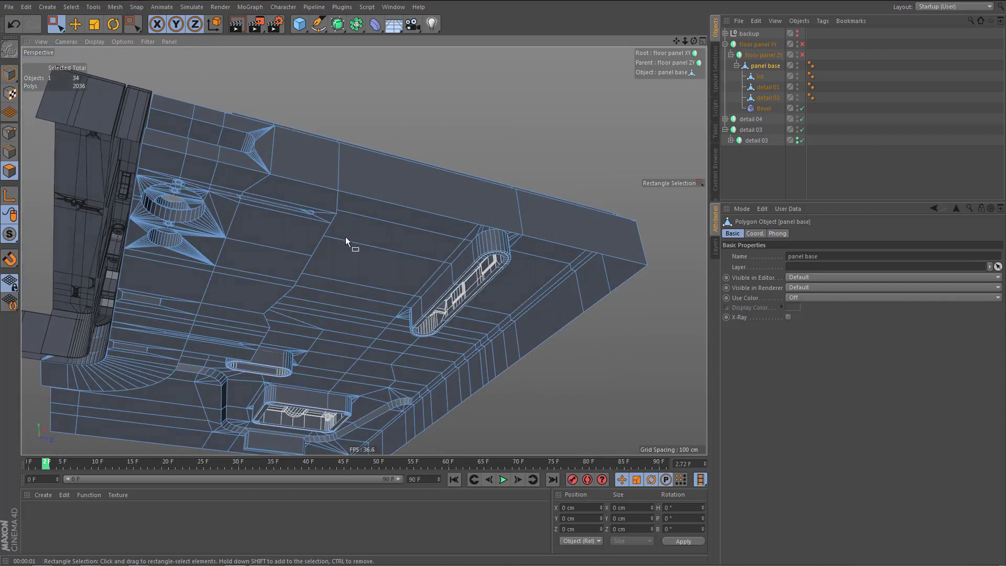
pyautogui.keyDown('alt'); pyautogui.moveTo(349, 238); pyautogui.dragTo(313, 200); pyautogui.keyUp('alt')
pyautogui.scroll(2, 320, 193)
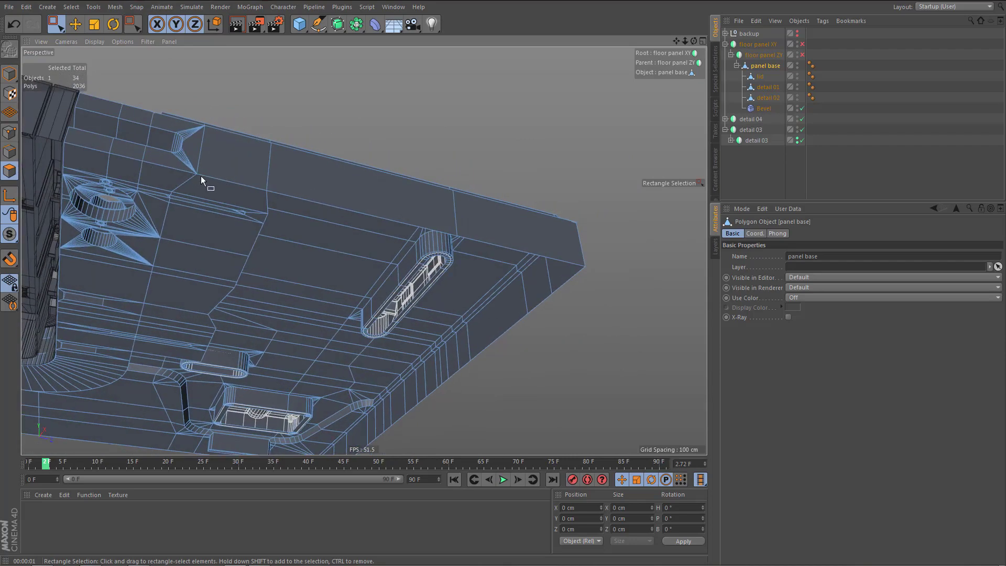
pyautogui.keyDown('alt'); pyautogui.moveTo(258, 182); pyautogui.dragTo(273, 196); pyautogui.keyUp('alt')
pyautogui.keyDown('alt'); pyautogui.moveTo(257, 168); pyautogui.dragTo(253, 173); pyautogui.keyUp('alt')
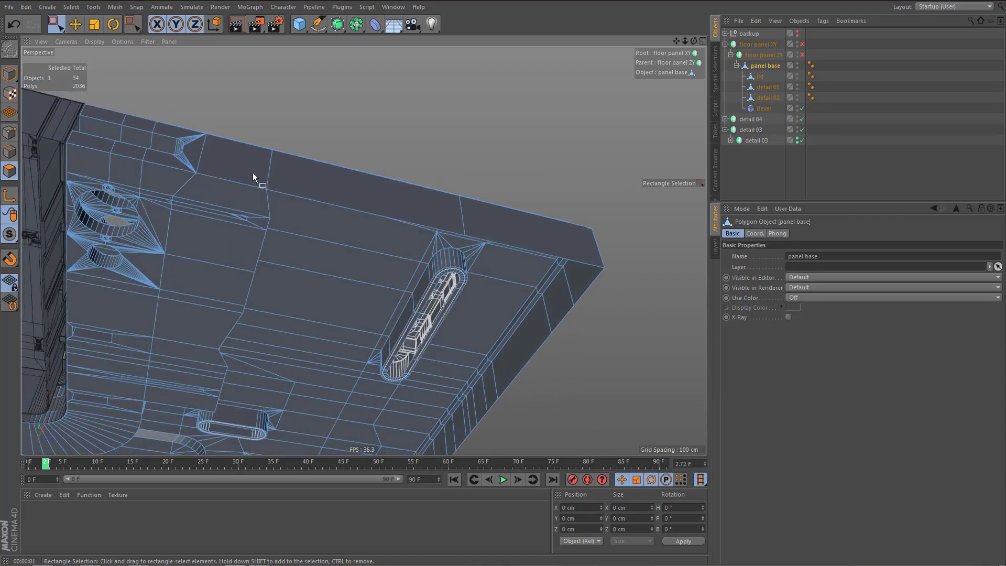
# - Switch to edge mode and select the outer bottom edges of panel base along both adjoining sides
pyautogui.press('Return')
pyautogui.press('e')
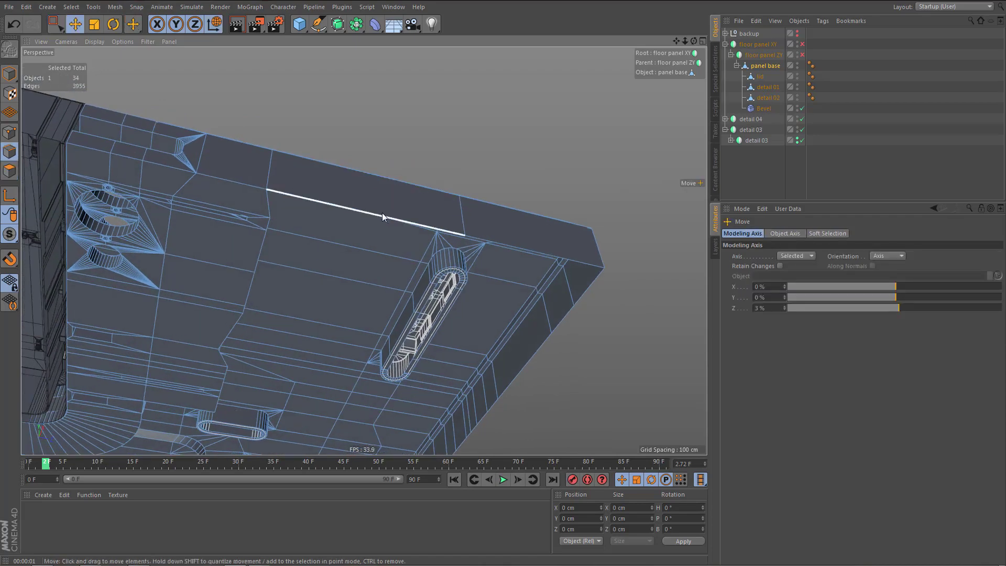
pyautogui.click(382, 213)
pyautogui.keyDown('alt'); pyautogui.moveTo(529, 218); pyautogui.dragTo(432, 229); pyautogui.keyUp('alt')
pyautogui.keyDown('alt'); pyautogui.moveTo(532, 227); pyautogui.dragTo(466, 250); pyautogui.keyUp('alt')
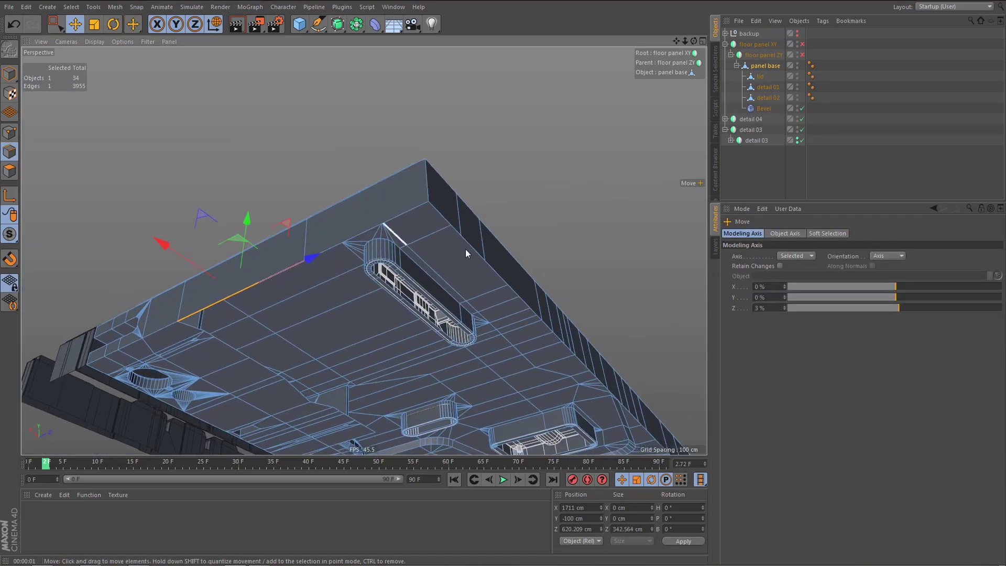
pyautogui.doubleClick(502, 279)
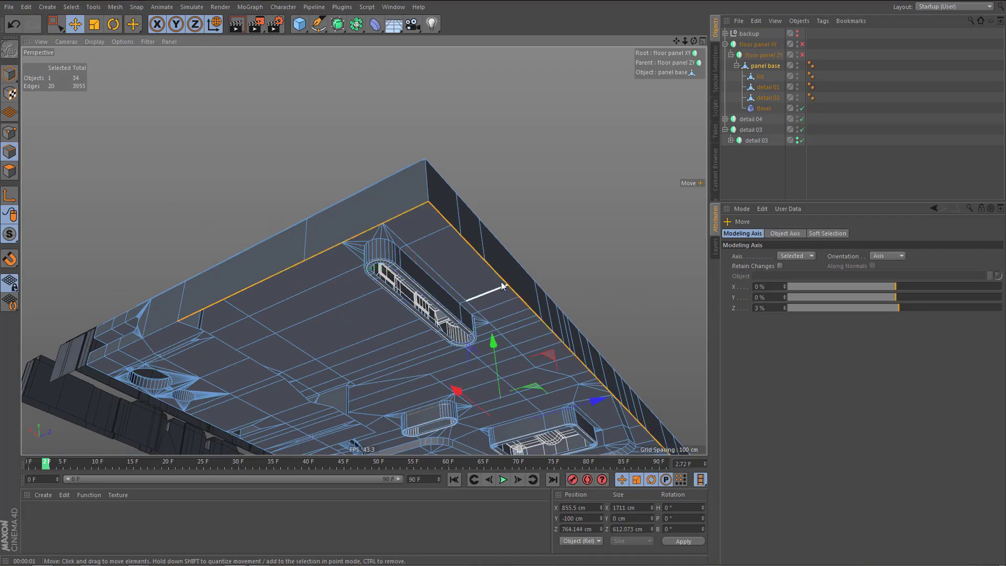
# - Isolate panel base without its child objects using Viewport Solo
pyautogui.keyDown('alt'); pyautogui.moveTo(502, 285); pyautogui.dragTo(384, 177, button='middle'); pyautogui.keyUp('alt')
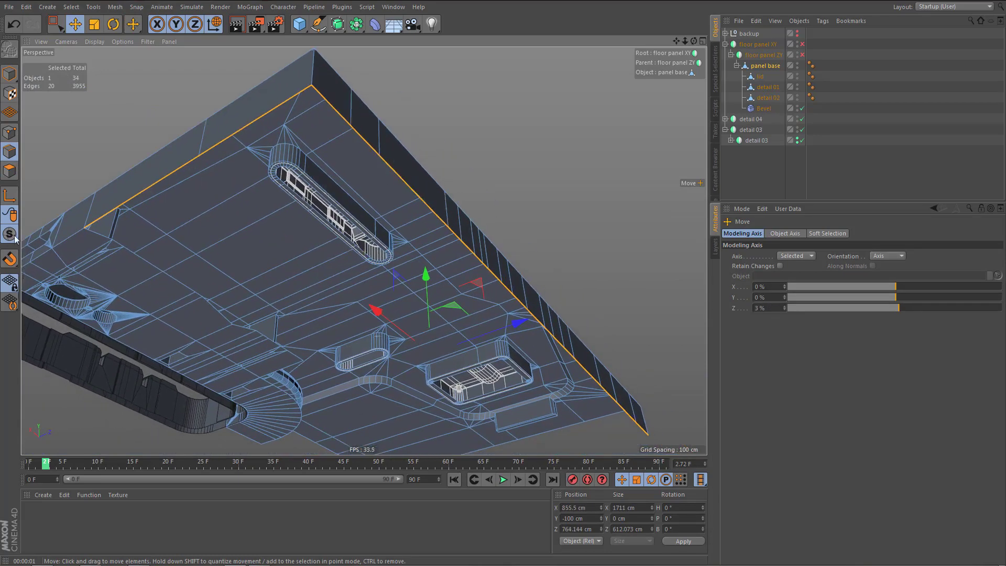
pyautogui.moveTo(8, 238); pyautogui.dragTo(69, 266)
pyautogui.keyDown('alt'); pyautogui.moveTo(361, 200); pyautogui.dragTo(317, 157); pyautogui.keyUp('alt')
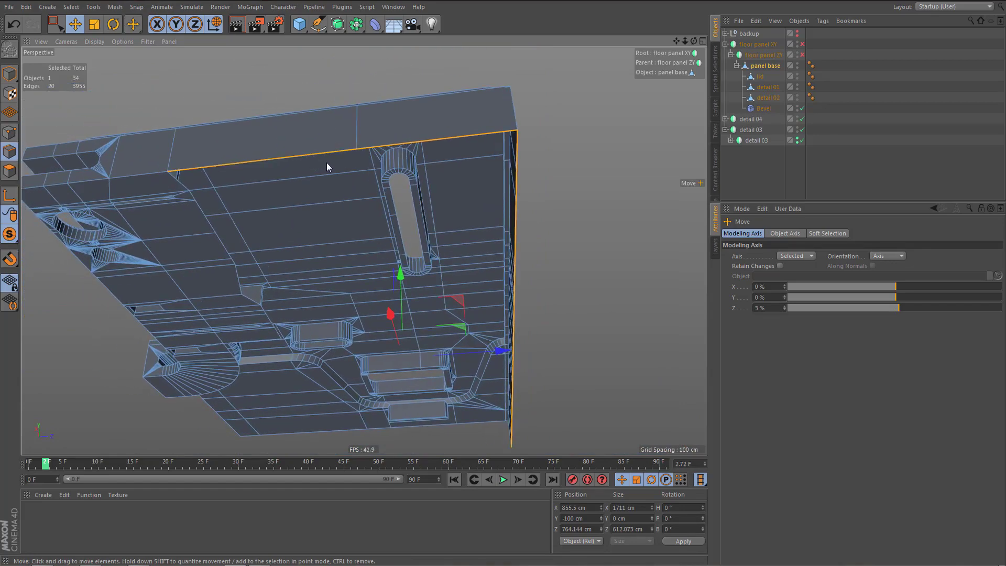
# - Extrude the selected bottom edges of panel base inward across its underside with an offset of -56 cm
pyautogui.press('d')
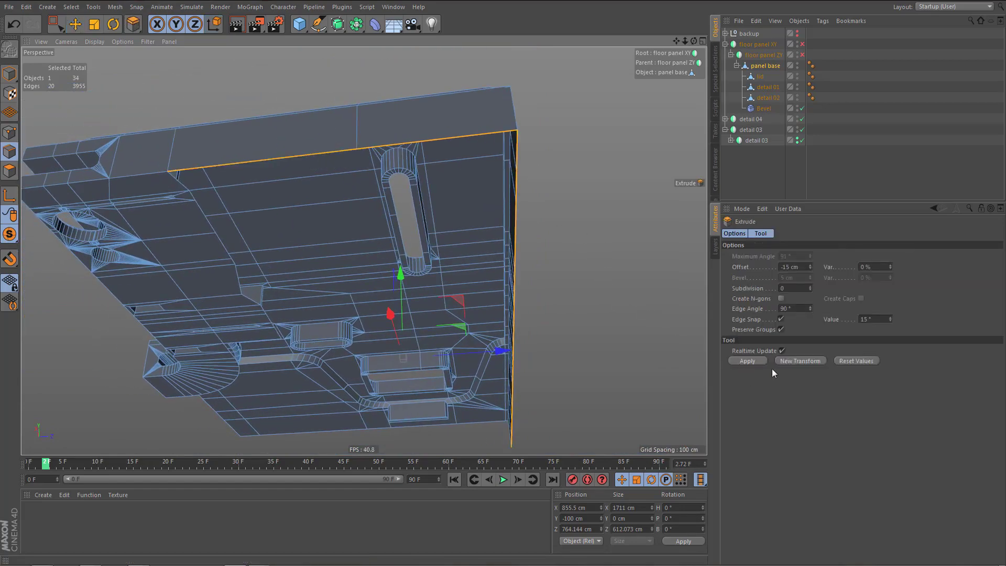
pyautogui.click(756, 360)
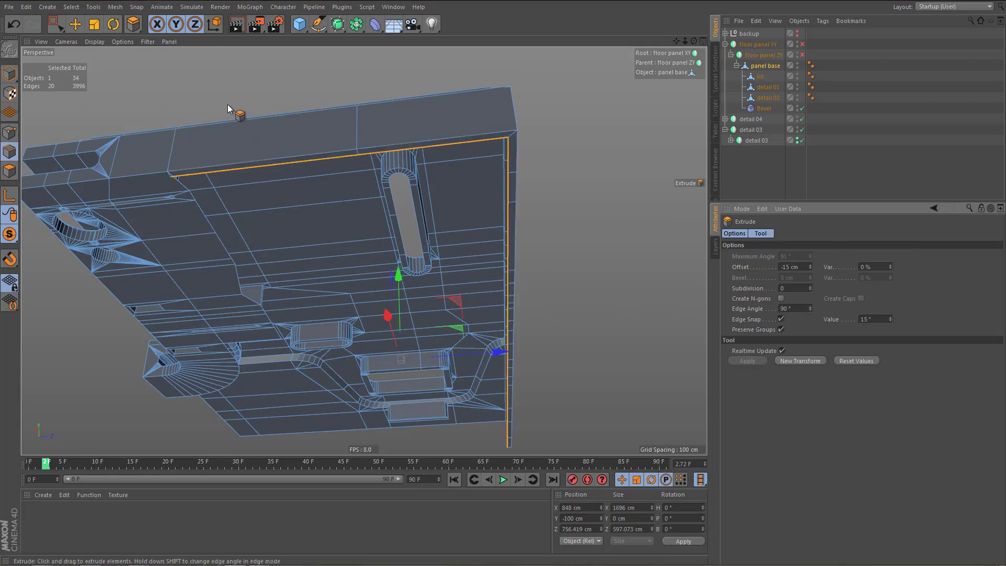
pyautogui.keyDown('alt'); pyautogui.moveTo(259, 200); pyautogui.dragTo(274, 202); pyautogui.keyUp('alt')
pyautogui.keyDown('alt'); pyautogui.moveTo(275, 203); pyautogui.dragTo(359, 196, button='right'); pyautogui.keyUp('alt')
pyautogui.keyDown('alt'); pyautogui.moveTo(357, 197); pyautogui.dragTo(377, 170); pyautogui.keyUp('alt')
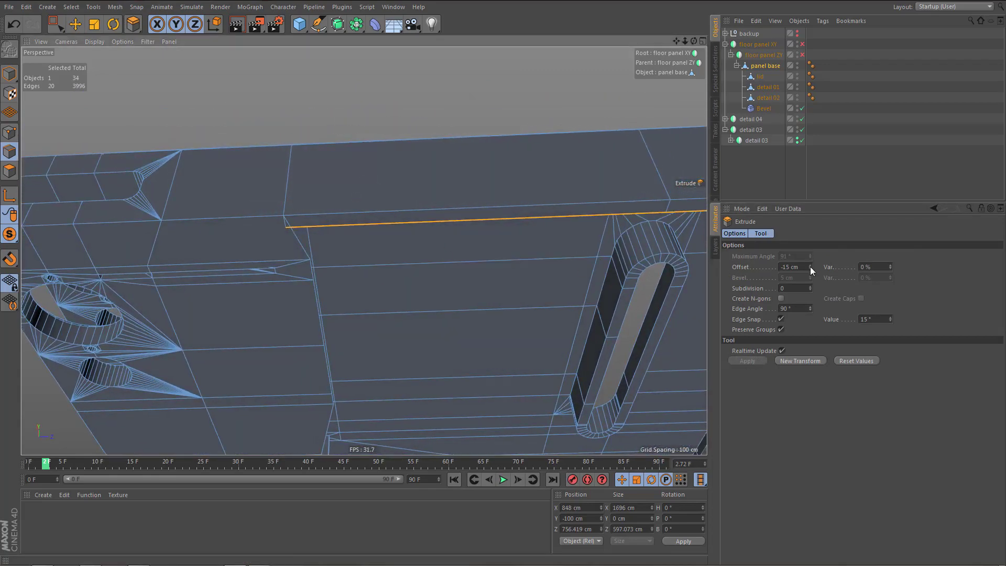
pyautogui.moveTo(810, 267); pyautogui.dragTo(813, 294)
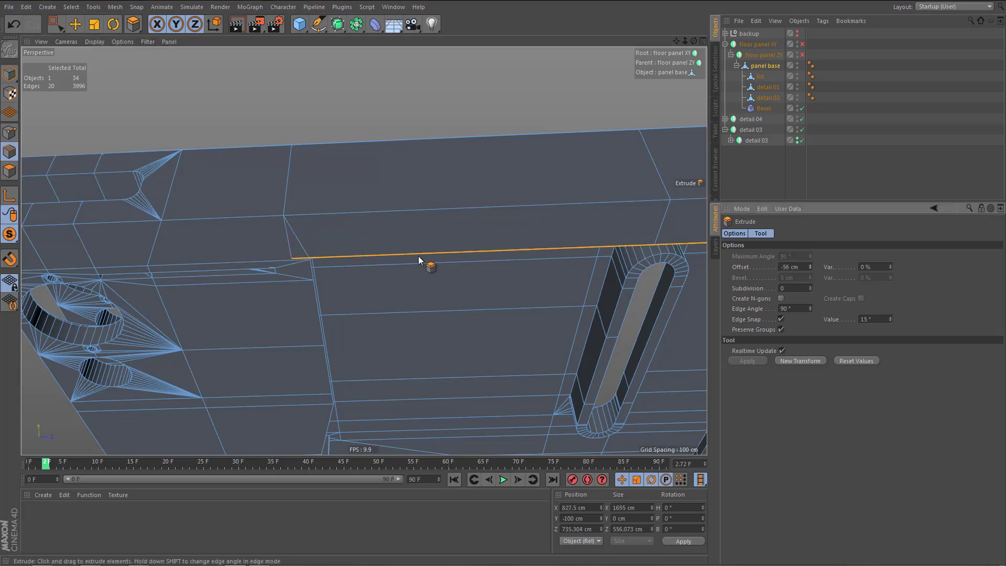
# - Weld the loose end point of the extruded bottom edge onto the adjoining underside corner point with the Polygon Pen, and switch to point mode
pyautogui.scroll(5, 299, 265)
pyautogui.keyDown('alt'); pyautogui.moveTo(370, 201); pyautogui.dragTo(291, 240); pyautogui.keyUp('alt')
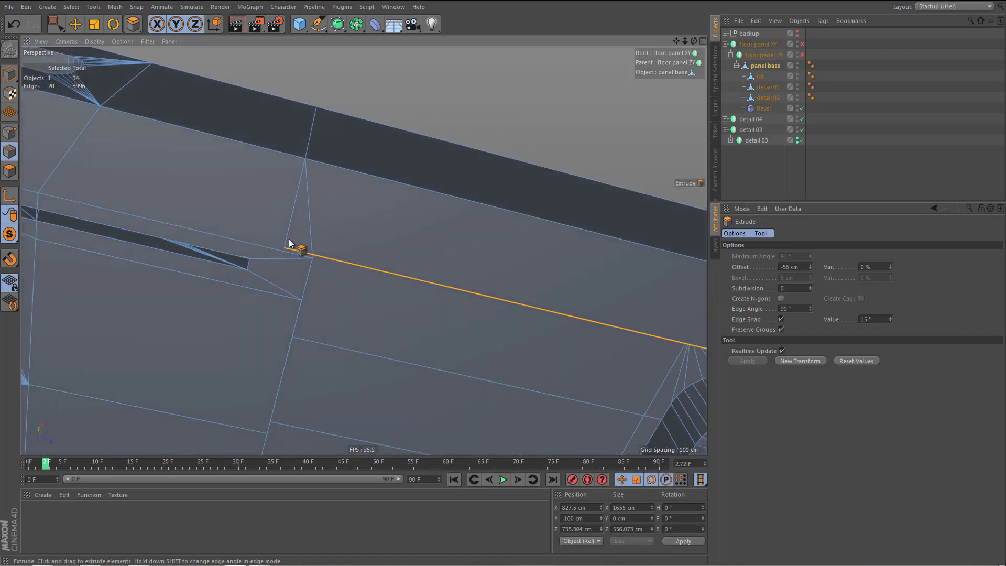
pyautogui.keyDown('alt'); pyautogui.moveTo(277, 236); pyautogui.dragTo(322, 237, button='right'); pyautogui.keyUp('alt')
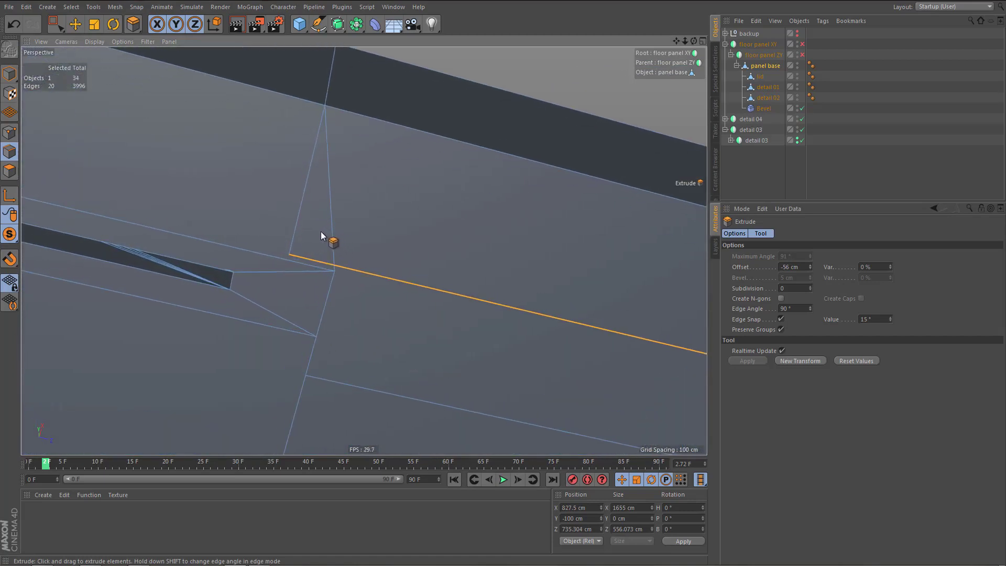
pyautogui.press('m')
pyautogui.press('e')
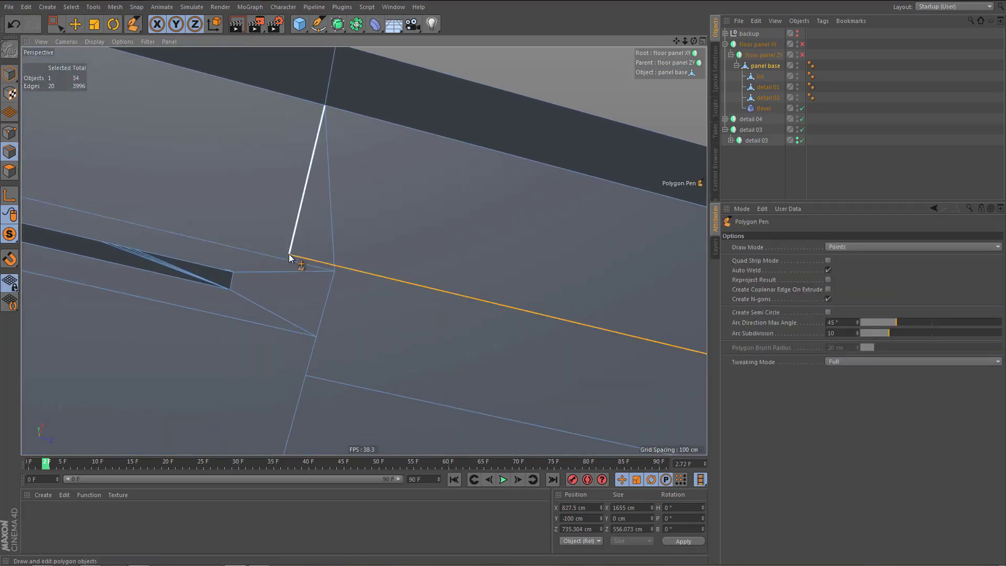
pyautogui.moveTo(293, 259); pyautogui.dragTo(339, 281)
pyautogui.hotkey('ctrl', 'z')
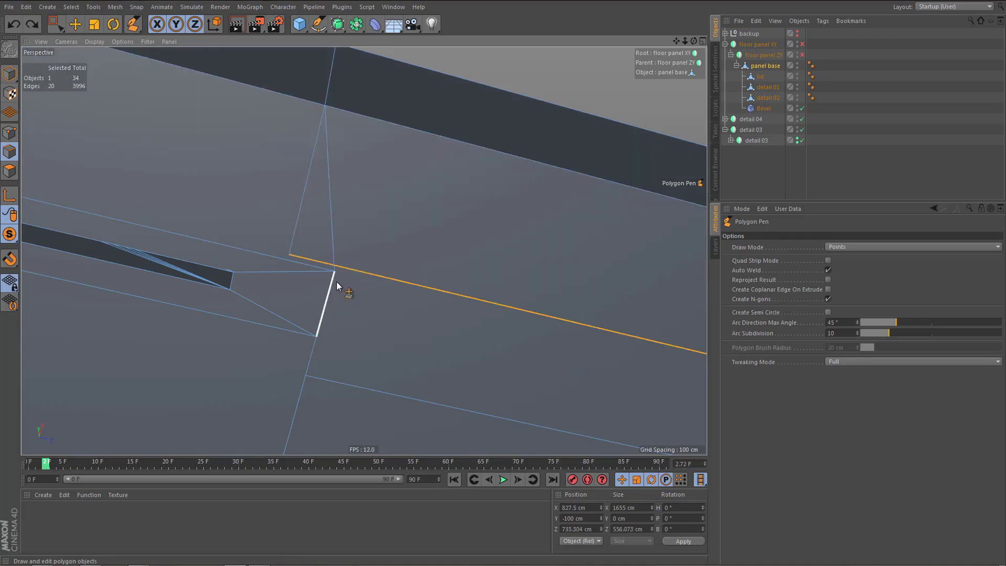
pyautogui.keyDown('alt'); pyautogui.moveTo(313, 277); pyautogui.dragTo(338, 297); pyautogui.keyUp('alt')
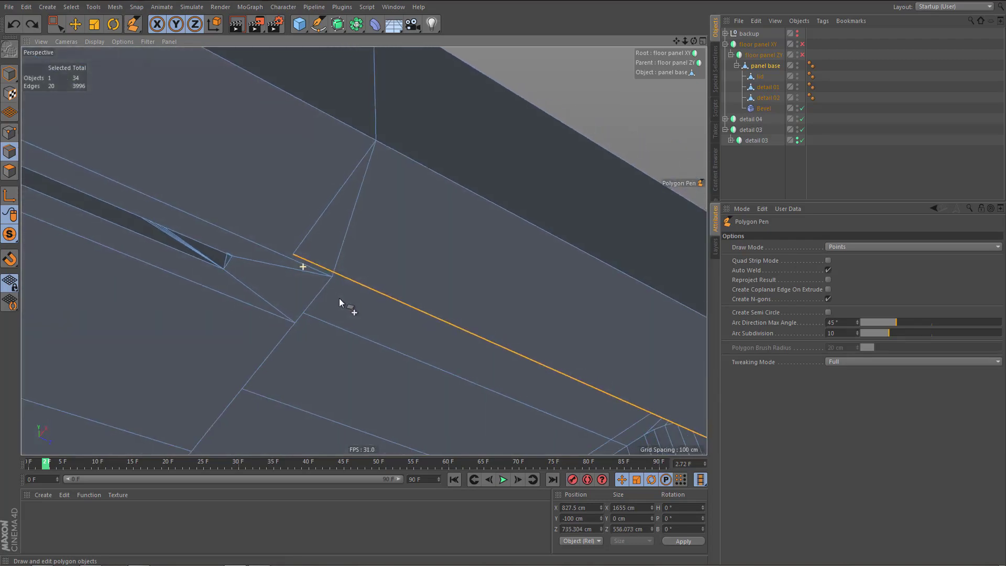
pyautogui.moveTo(297, 256); pyautogui.dragTo(310, 273)
pyautogui.scroll(-4, 319, 268)
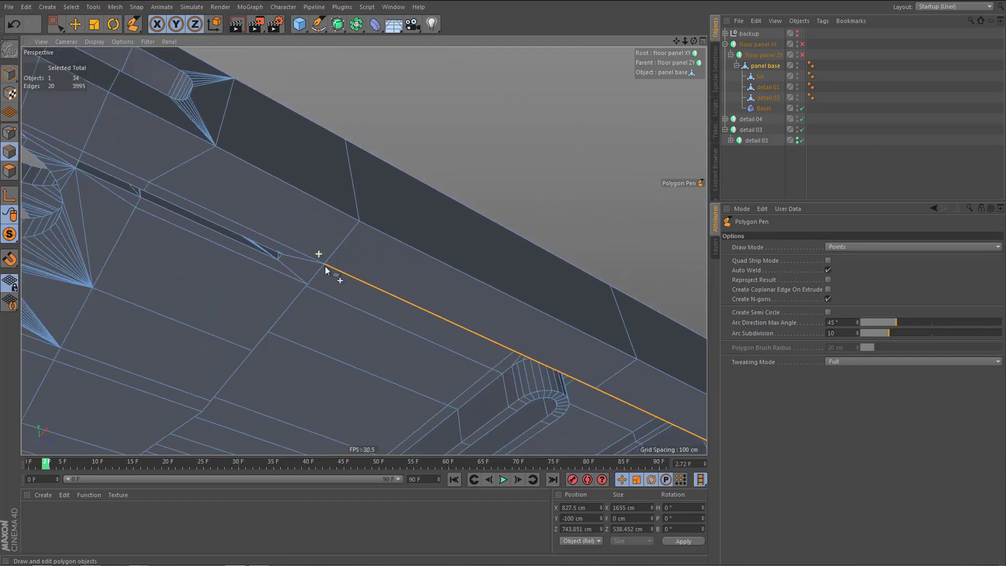
pyautogui.moveTo(338, 227)
pyautogui.keyDown('alt'); pyautogui.mouseDown()
pyautogui.moveTo(343, 296)
pyautogui.moveTo(366, 376)
pyautogui.moveTo(334, 230)
pyautogui.mouseUp(); pyautogui.keyUp('alt')
pyautogui.hotkey('ctrl', 'z')
pyautogui.keyDown('alt'); pyautogui.moveTo(314, 287); pyautogui.dragTo(337, 255); pyautogui.keyUp('alt')
pyautogui.scroll(1, 333, 257)
pyautogui.press('Return')
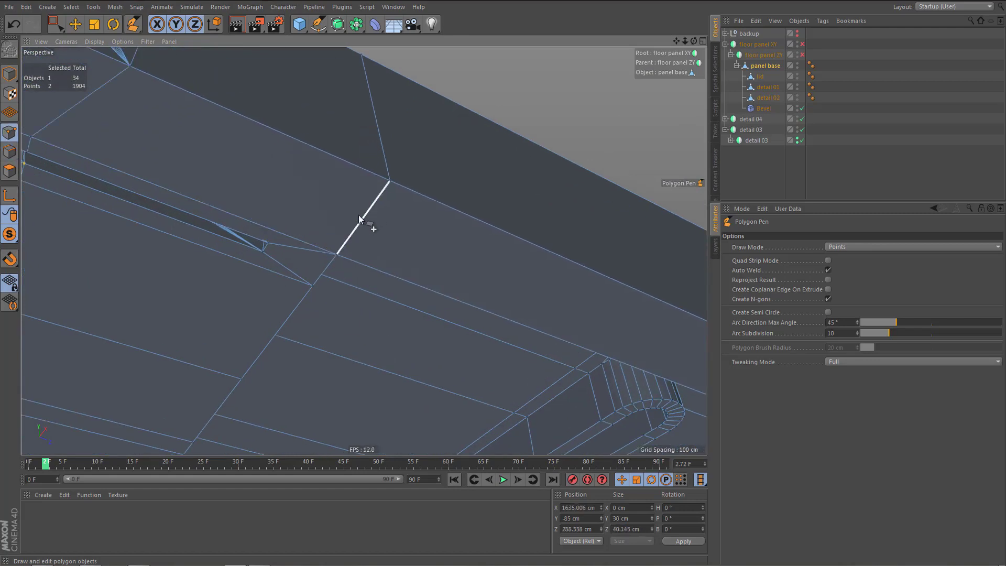
# - Examine the top, outer side and underside of panel base around the welded corner for misaligned points
pyautogui.moveTo(348, 216)
pyautogui.keyDown('alt'); pyautogui.mouseDown()
pyautogui.moveTo(368, 196)
pyautogui.moveTo(377, 138)
pyautogui.moveTo(337, 223)
pyautogui.mouseUp(); pyautogui.keyUp('alt')
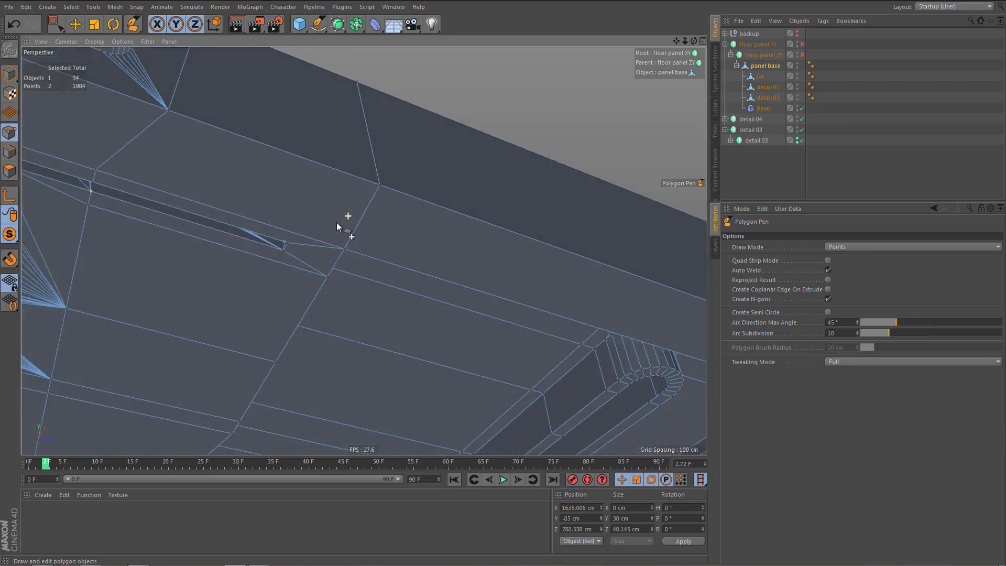
pyautogui.keyDown('alt'); pyautogui.moveTo(299, 220); pyautogui.dragTo(313, 278, button='right'); pyautogui.keyUp('alt')
pyautogui.keyDown('alt'); pyautogui.moveTo(313, 278); pyautogui.dragTo(325, 211, button='middle'); pyautogui.keyUp('alt')
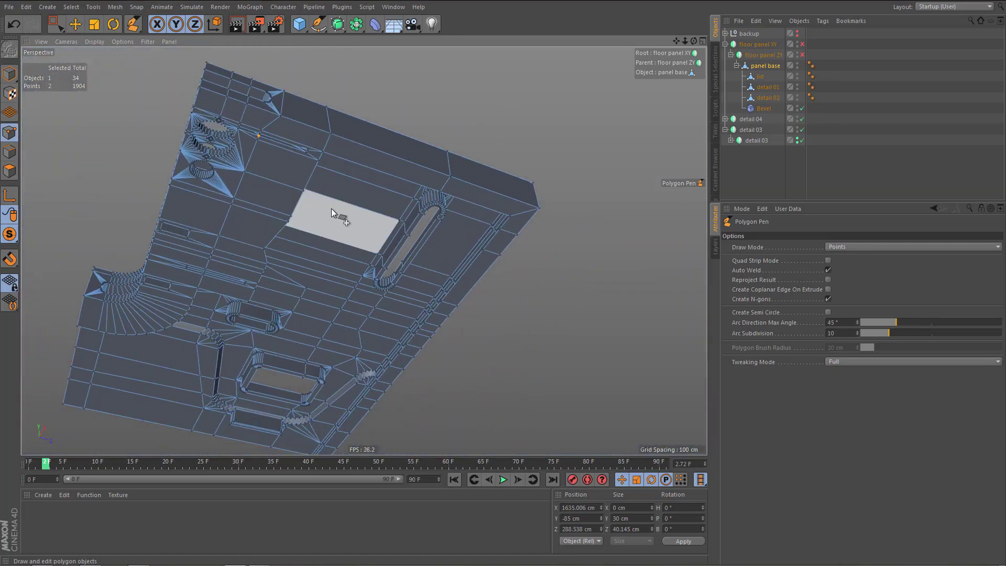
pyautogui.keyDown('alt'); pyautogui.moveTo(331, 213); pyautogui.dragTo(312, 100); pyautogui.keyUp('alt')
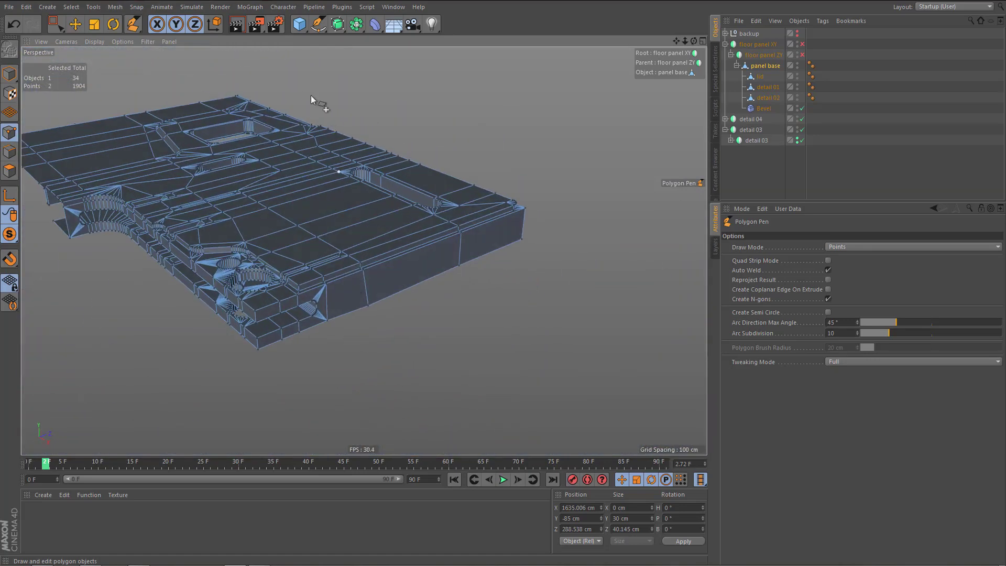
pyautogui.moveTo(340, 29); pyautogui.dragTo(382, 44)
pyautogui.keyDown('alt'); pyautogui.moveTo(344, 215); pyautogui.dragTo(310, 151); pyautogui.keyUp('alt')
pyautogui.hotkey('ctrl', 'z')
pyautogui.keyDown('alt'); pyautogui.moveTo(348, 233); pyautogui.dragTo(338, 305); pyautogui.keyUp('alt')
pyautogui.keyDown('alt'); pyautogui.moveTo(337, 289); pyautogui.dragTo(360, 240, button='middle'); pyautogui.keyUp('alt')
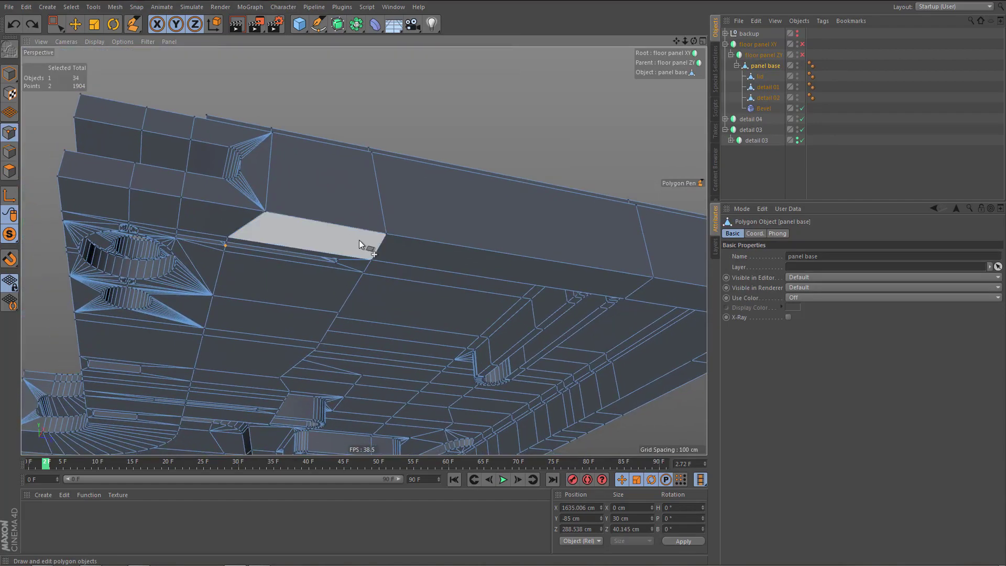
pyautogui.keyDown('alt'); pyautogui.moveTo(360, 240); pyautogui.dragTo(391, 228, button='right'); pyautogui.keyUp('alt')
pyautogui.keyDown('alt'); pyautogui.moveTo(392, 228); pyautogui.dragTo(412, 191); pyautogui.keyUp('alt')
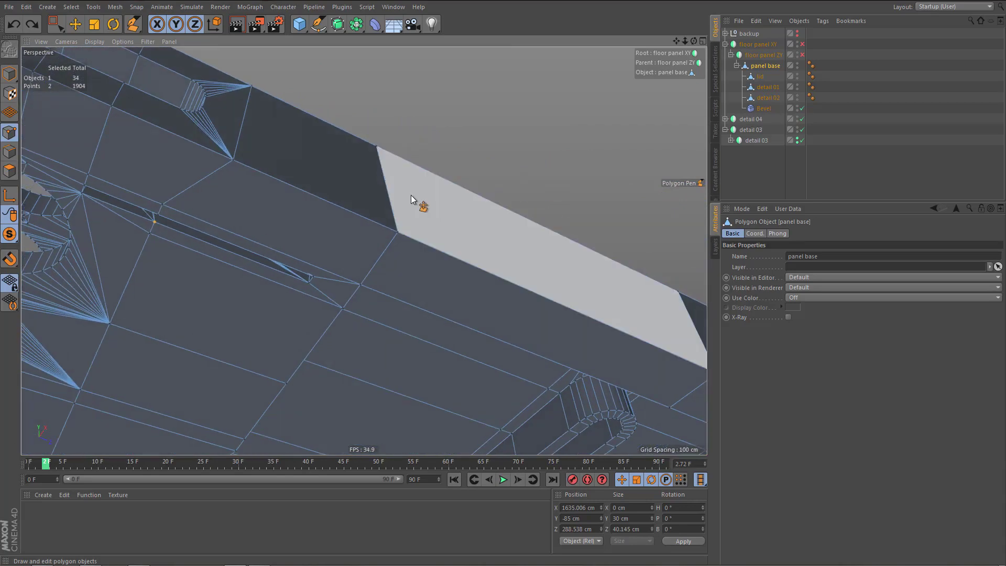
# - Select the bottom point of the vertical edge on the side face and move it about -17 cm along Z
pyautogui.press('space')
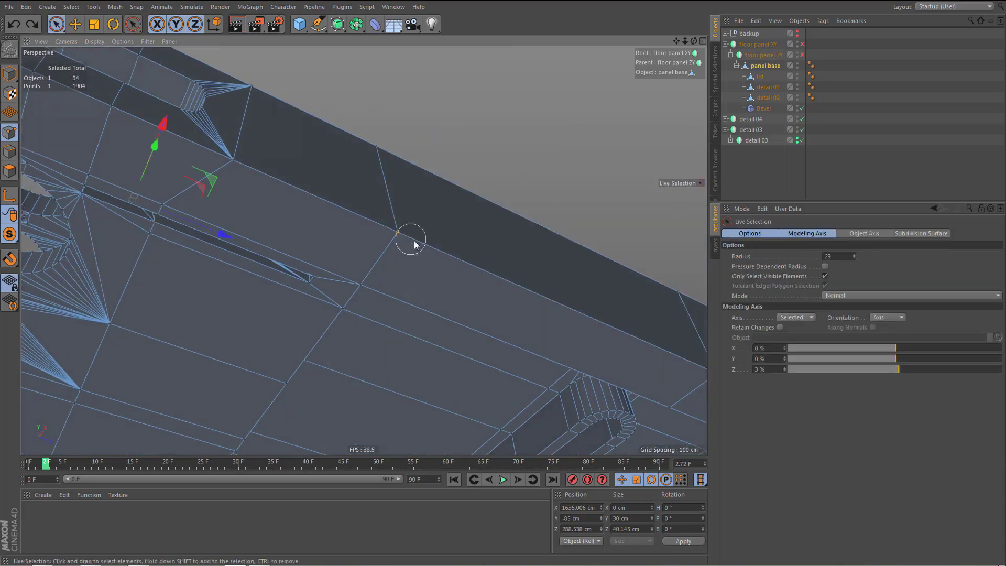
pyautogui.click(411, 240)
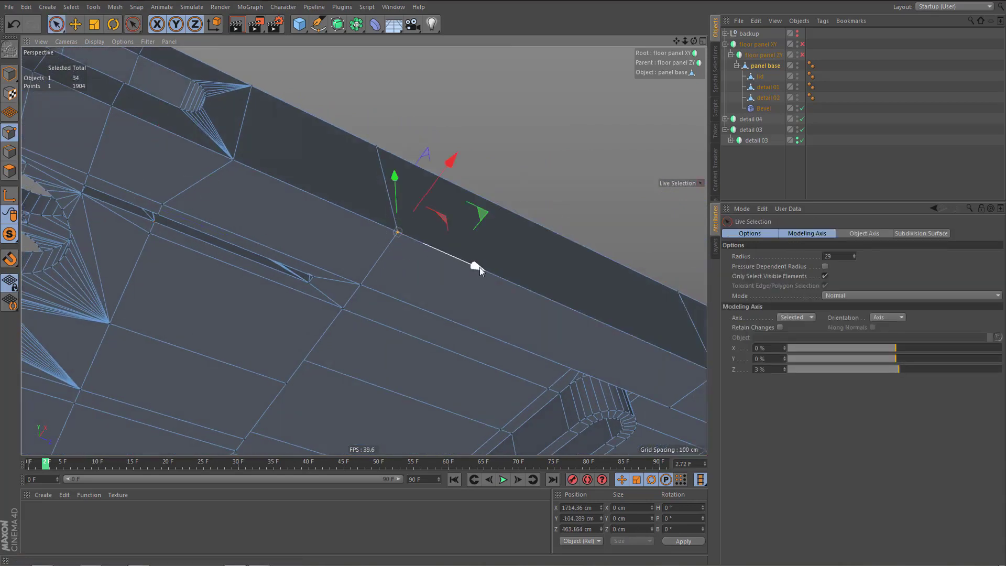
pyautogui.moveTo(480, 268); pyautogui.dragTo(458, 260)
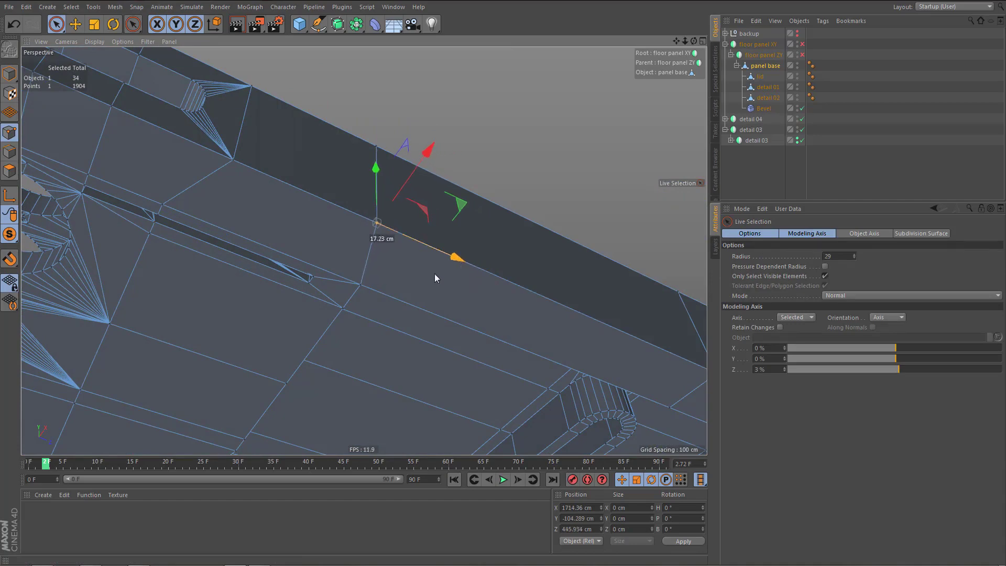
# - Select the row of points running inward across panel base from that side point and scale it flat along Z
pyautogui.keyDown('alt'); pyautogui.moveTo(354, 260); pyautogui.dragTo(336, 218); pyautogui.keyUp('alt')
pyautogui.keyDown('alt'); pyautogui.moveTo(336, 214); pyautogui.dragTo(417, 154, button='middle'); pyautogui.keyUp('alt')
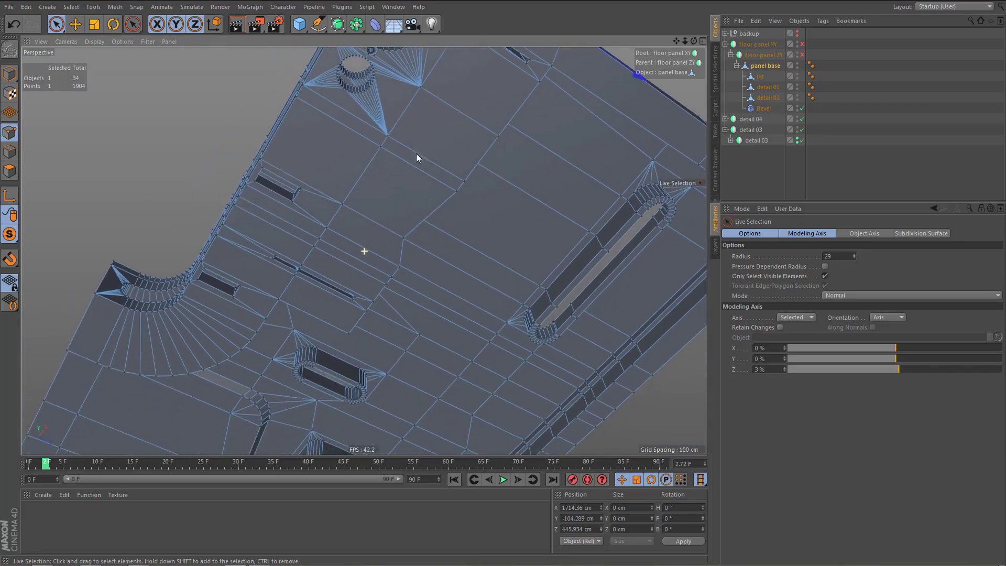
pyautogui.keyDown('alt'); pyautogui.moveTo(382, 204); pyautogui.dragTo(329, 215); pyautogui.keyUp('alt')
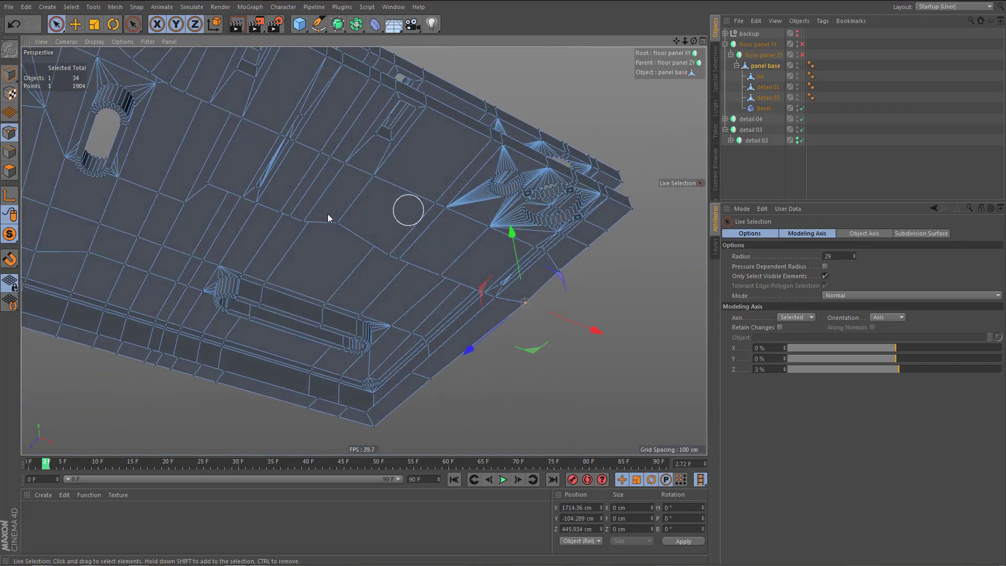
pyautogui.moveTo(207, 198); pyautogui.dragTo(304, 222)
pyautogui.keyDown('alt'); pyautogui.moveTo(339, 236); pyautogui.dragTo(426, 169); pyautogui.keyUp('alt')
pyautogui.keyDown('shift'); pyautogui.click(468, 427); pyautogui.keyUp('shift')
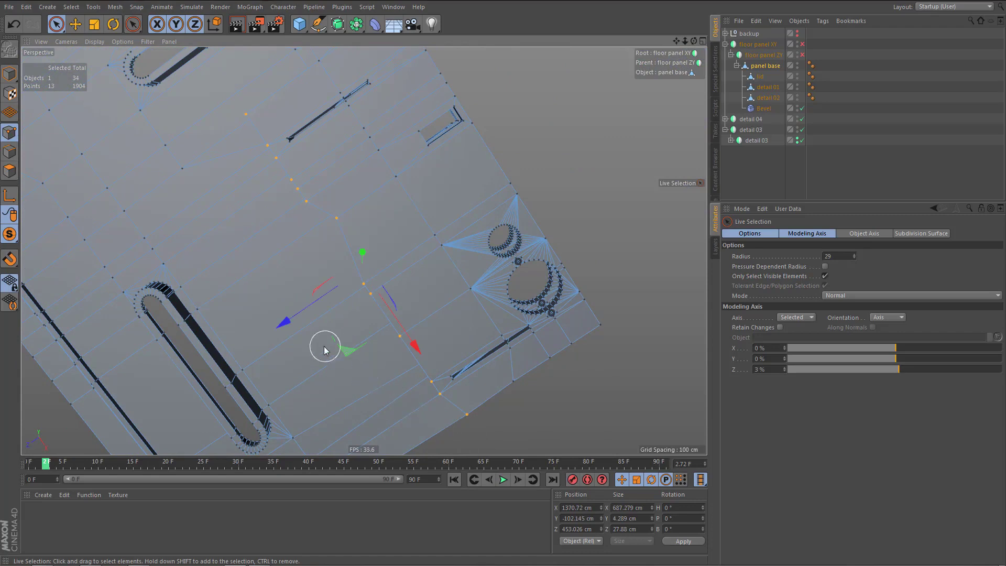
pyautogui.press('t')
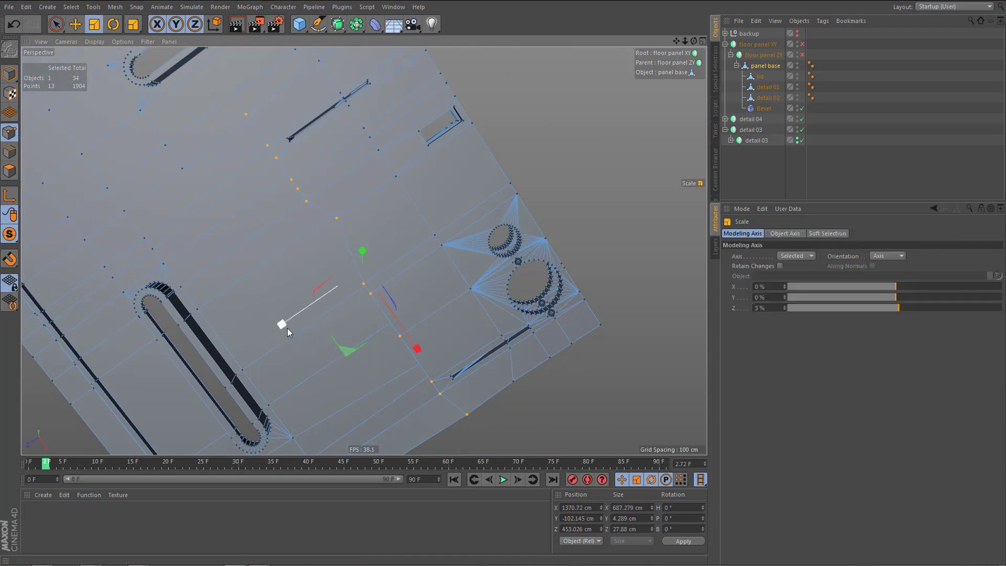
pyautogui.moveTo(288, 328); pyautogui.dragTo(203, 407)
# - Set the X position of the side face's bottom point to 1711 cm to match the neighbouring corner point
pyautogui.keyDown('alt'); pyautogui.moveTo(366, 388); pyautogui.dragTo(442, 282); pyautogui.keyUp('alt')
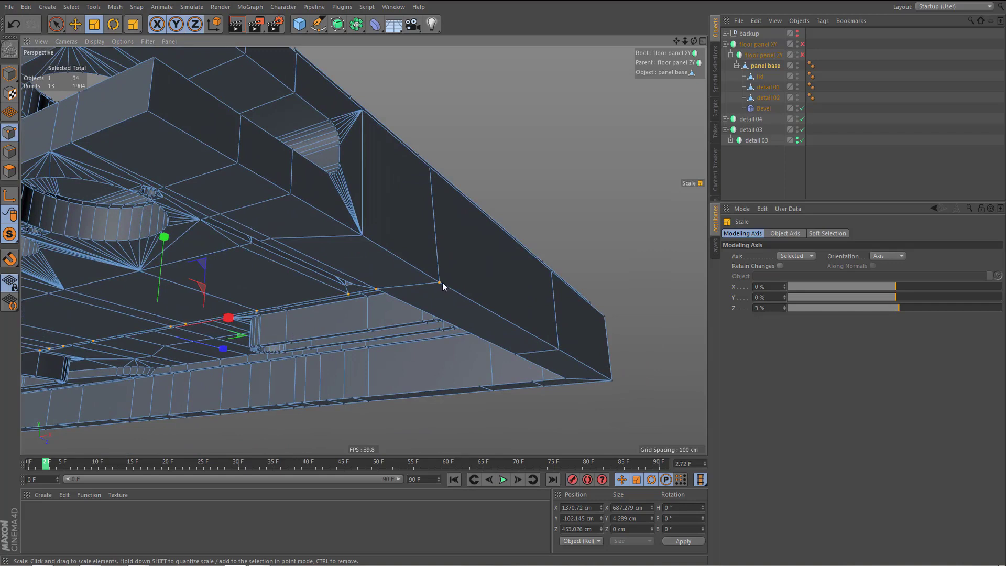
pyautogui.click(362, 236)
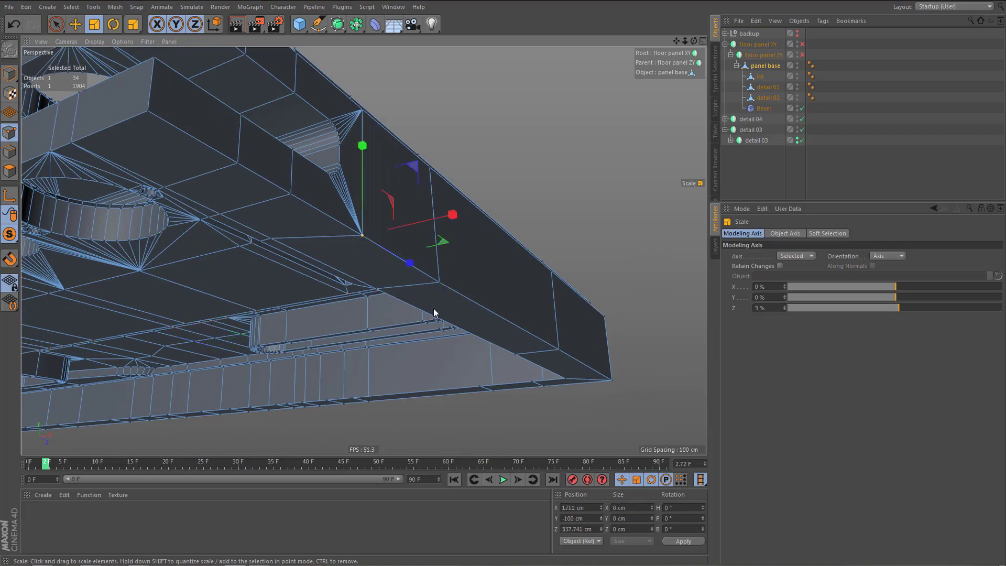
pyautogui.doubleClick(585, 508)
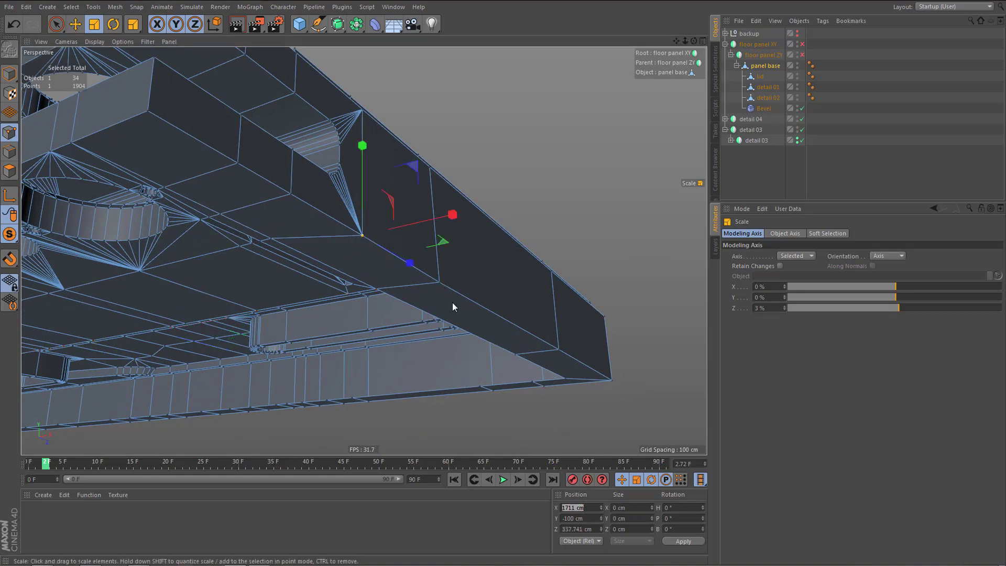
pyautogui.click(440, 283)
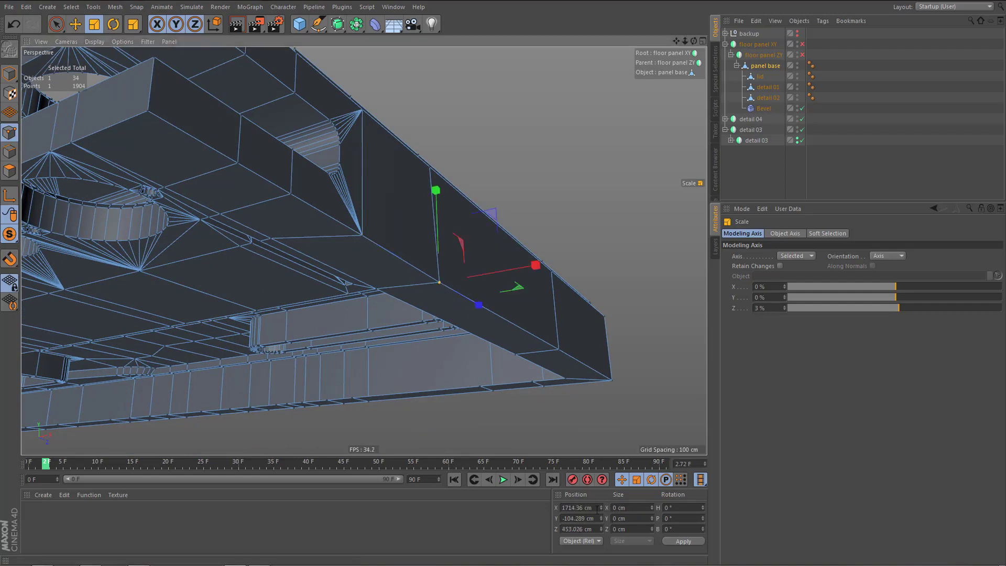
pyautogui.click(596, 508)
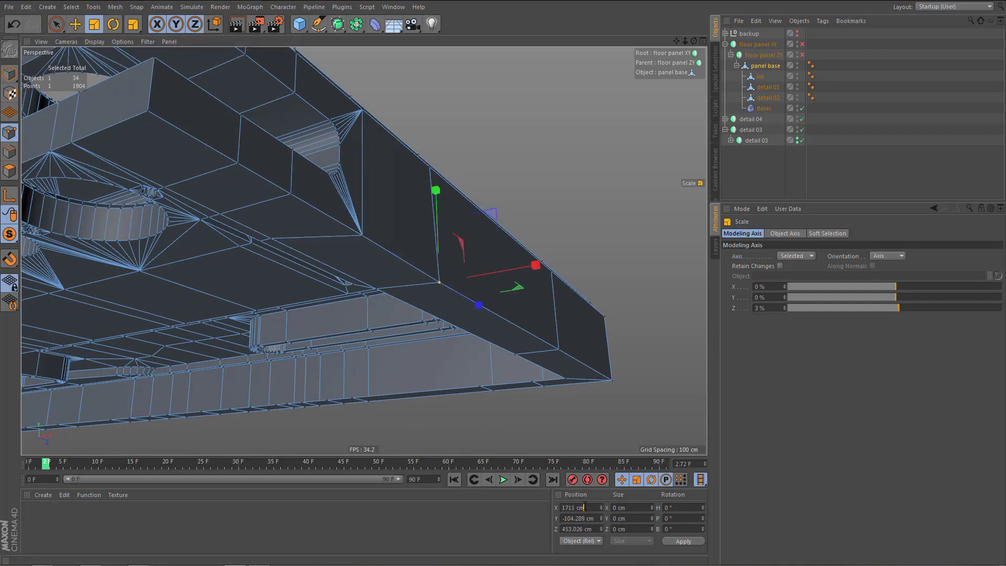
pyautogui.click(682, 542)
# - Check the neighbouring bottom corner points and set the Y position of the side face's bottom point to -100 cm
pyautogui.moveTo(405, 210)
pyautogui.keyDown('alt'); pyautogui.mouseDown()
pyautogui.moveTo(464, 280)
pyautogui.moveTo(393, 218)
pyautogui.moveTo(375, 214)
pyautogui.moveTo(379, 232)
pyautogui.moveTo(353, 174)
pyautogui.moveTo(360, 215)
pyautogui.moveTo(350, 241)
pyautogui.mouseUp(); pyautogui.keyUp('alt')
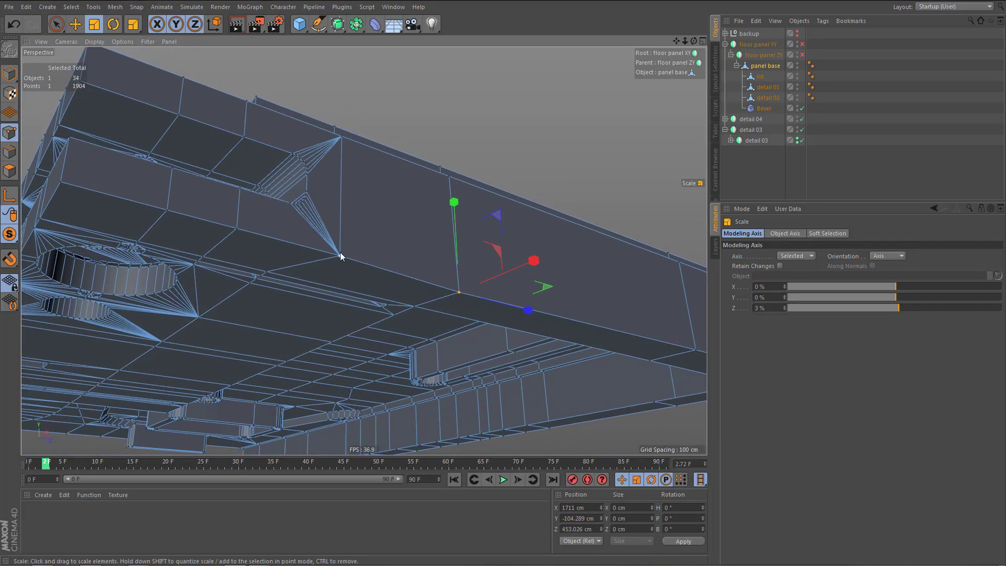
pyautogui.click(341, 256)
pyautogui.keyDown('alt'); pyautogui.moveTo(332, 311); pyautogui.dragTo(343, 310); pyautogui.keyUp('alt')
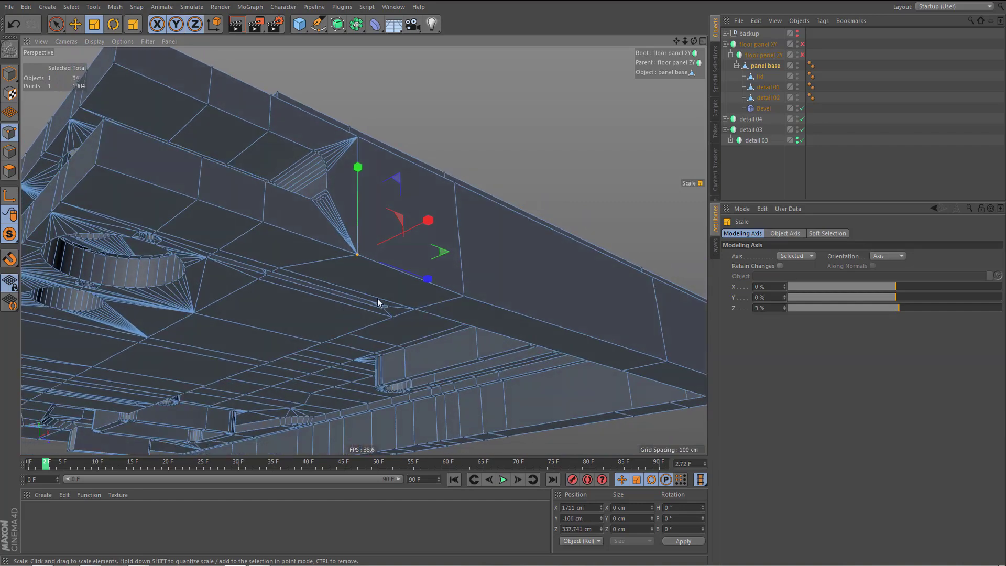
pyautogui.keyDown('alt'); pyautogui.moveTo(390, 301); pyautogui.dragTo(326, 242, button='middle'); pyautogui.keyUp('alt')
pyautogui.keyDown('alt'); pyautogui.moveTo(327, 242); pyautogui.dragTo(352, 196); pyautogui.keyUp('alt')
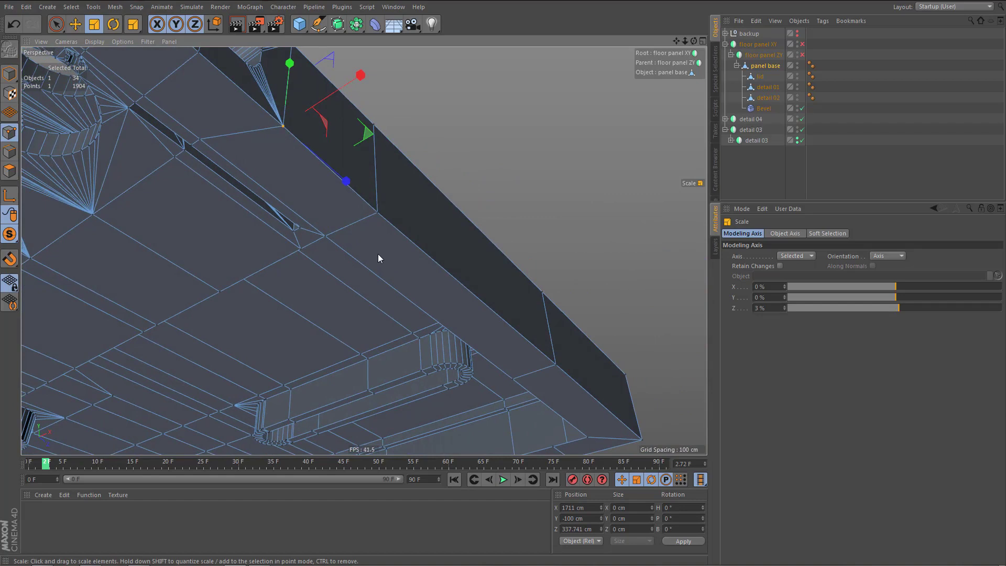
pyautogui.press('9')
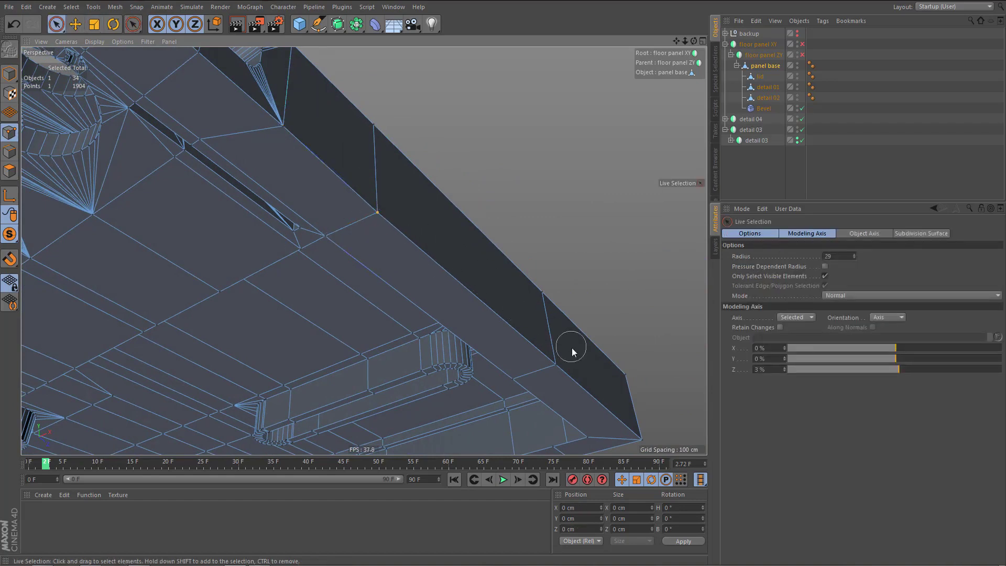
pyautogui.click(555, 367)
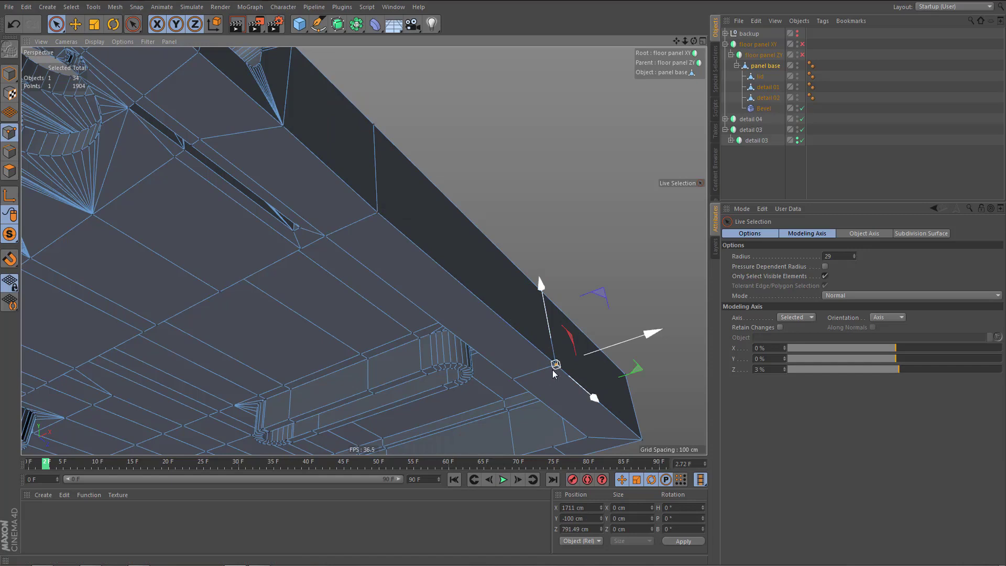
pyautogui.click(390, 218)
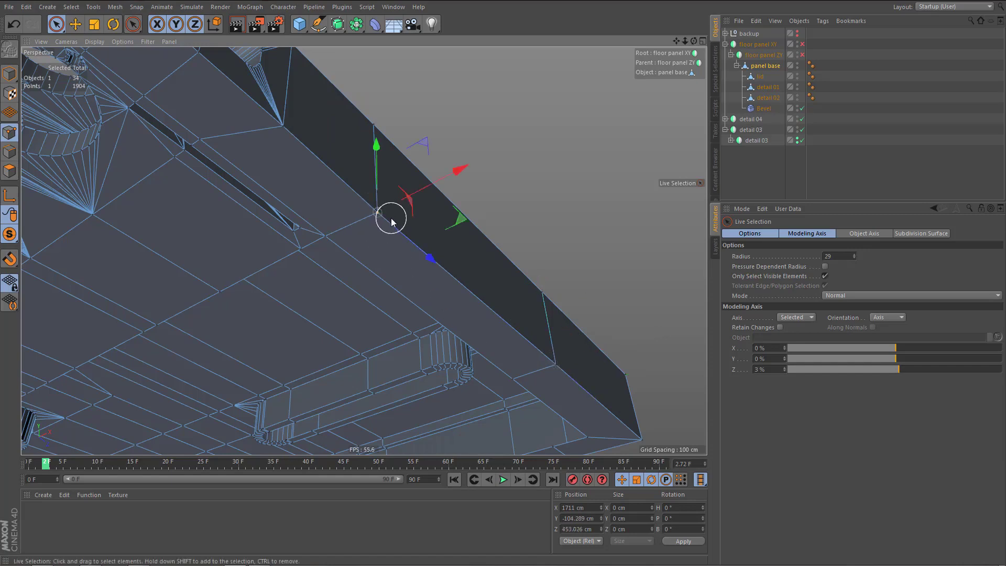
pyautogui.click(572, 518)
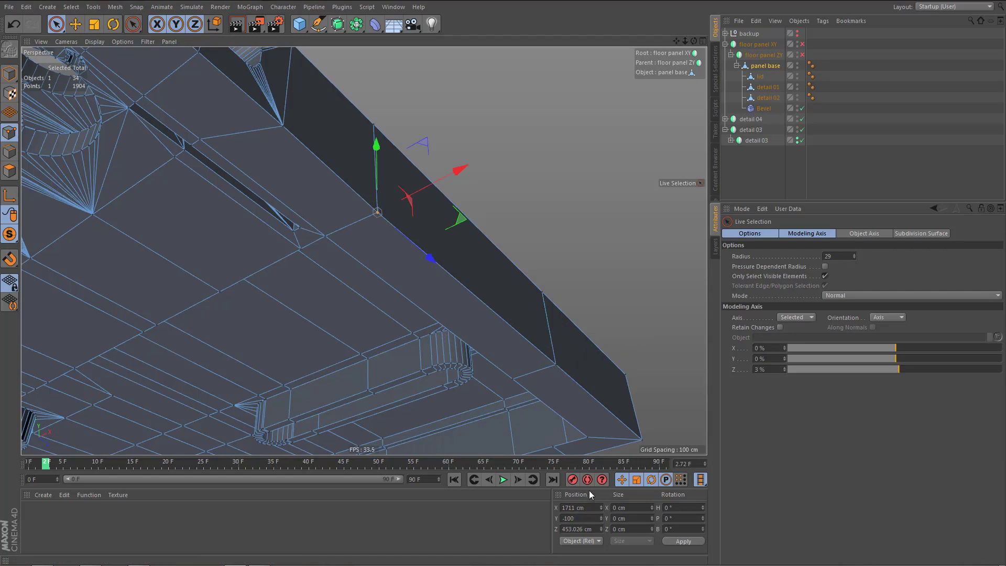
pyautogui.press('Return')
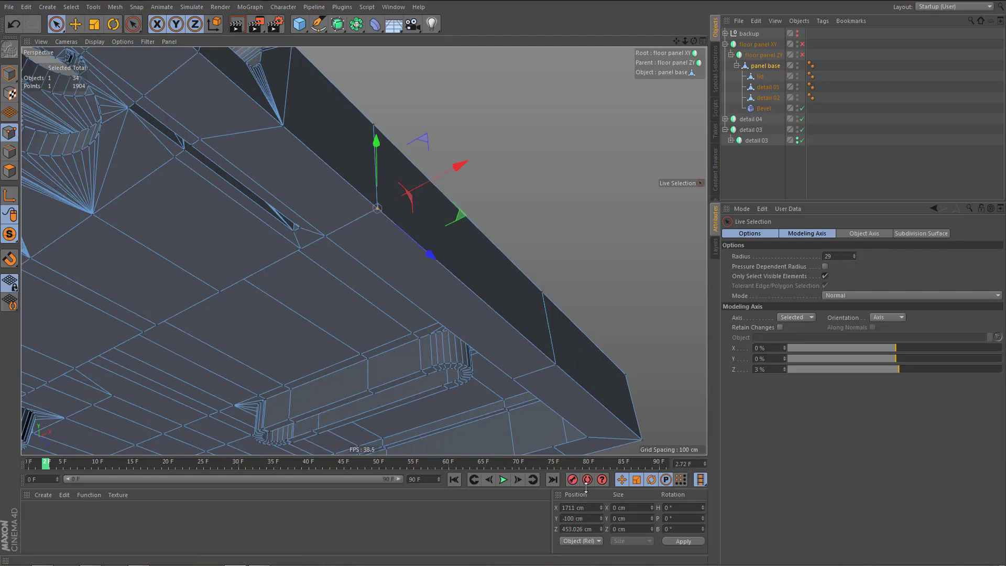
# - Examine the bottom edge alignment of panel base in the front view and from above in perspective
pyautogui.keyDown('alt'); pyautogui.moveTo(480, 290); pyautogui.dragTo(282, 304); pyautogui.keyUp('alt')
pyautogui.middleClick(328, 294)
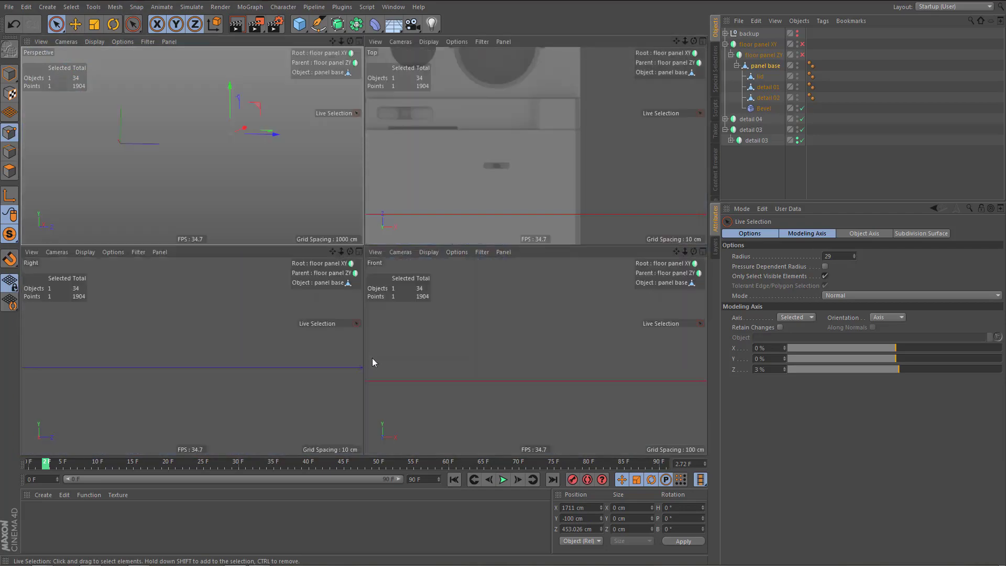
pyautogui.middleClick(477, 354)
pyautogui.keyDown('alt'); pyautogui.moveTo(466, 345); pyautogui.dragTo(401, 259, button='middle'); pyautogui.keyUp('alt')
pyautogui.moveTo(402, 259)
pyautogui.keyDown('alt'); pyautogui.mouseDown(button='right')
pyautogui.moveTo(381, 266)
pyautogui.moveTo(400, 263)
pyautogui.mouseUp(button='right'); pyautogui.keyUp('alt')
pyautogui.middleClick(386, 265)
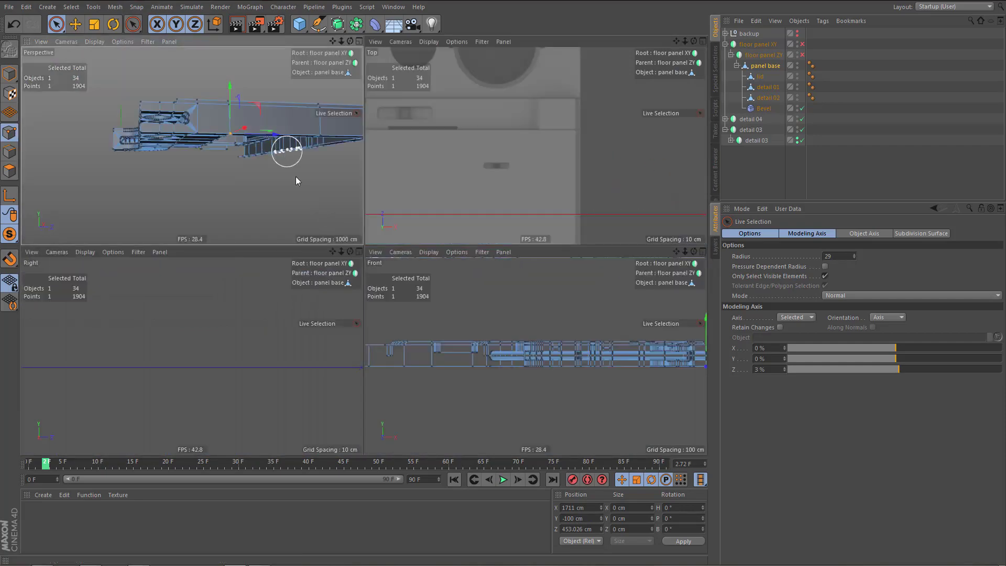
pyautogui.middleClick(294, 173)
pyautogui.scroll(3, 399, 187)
pyautogui.keyDown('alt'); pyautogui.moveTo(451, 289); pyautogui.dragTo(498, 445, button='middle'); pyautogui.keyUp('alt')
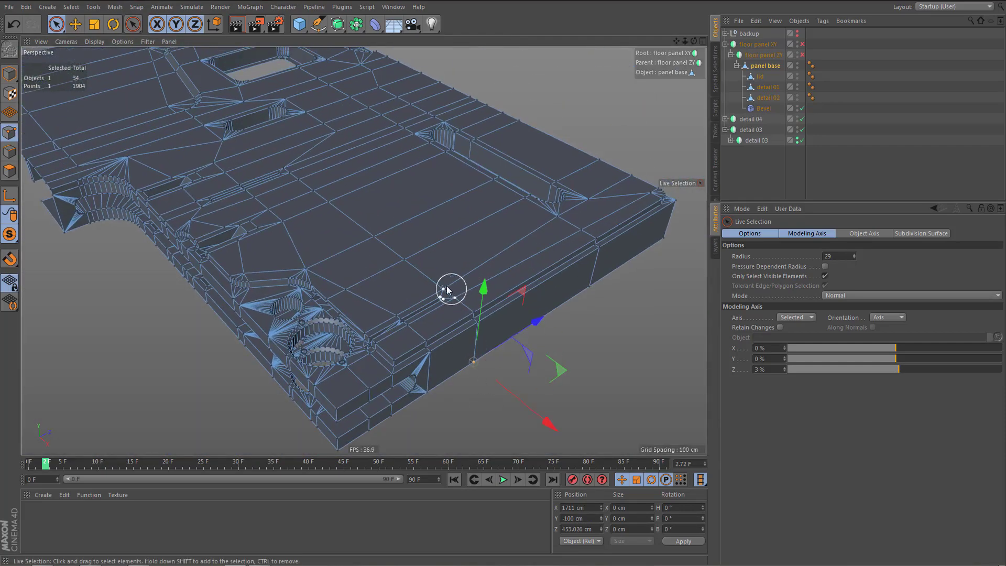
# - Re-enable the floor panel XY and floor panel ZY symmetry objects so panel base is mirrored into the full floor
pyautogui.keyDown('alt'); pyautogui.moveTo(435, 316); pyautogui.dragTo(336, 241, button='right'); pyautogui.keyUp('alt')
pyautogui.keyDown('alt'); pyautogui.moveTo(343, 241); pyautogui.dragTo(379, 254); pyautogui.keyUp('alt')
pyautogui.keyDown('alt'); pyautogui.moveTo(368, 247); pyautogui.dragTo(350, 285, button='right'); pyautogui.keyUp('alt')
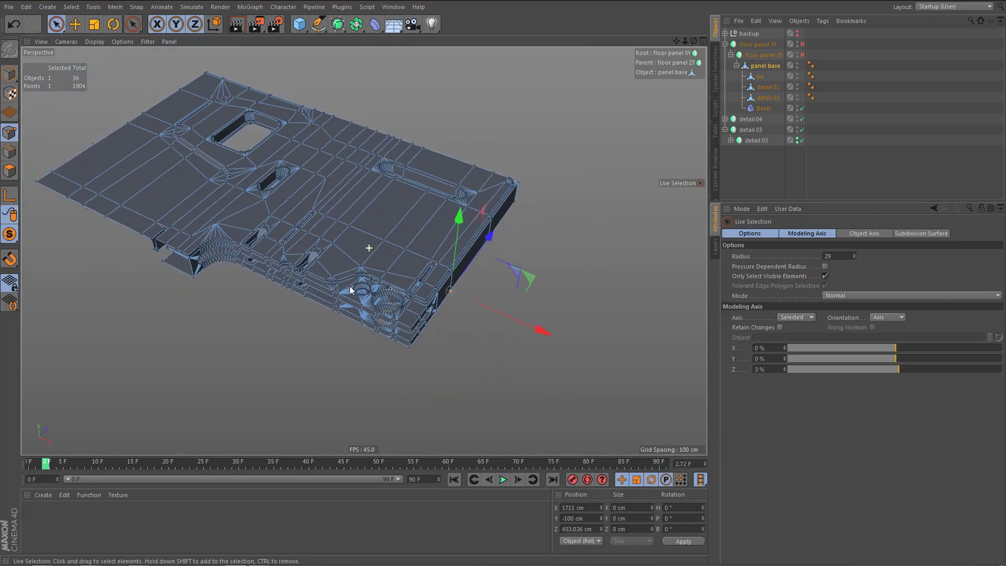
pyautogui.keyDown('alt'); pyautogui.moveTo(364, 252); pyautogui.dragTo(392, 272, button='middle'); pyautogui.keyUp('alt')
pyautogui.keyDown('alt'); pyautogui.moveTo(379, 243); pyautogui.dragTo(358, 296); pyautogui.keyUp('alt')
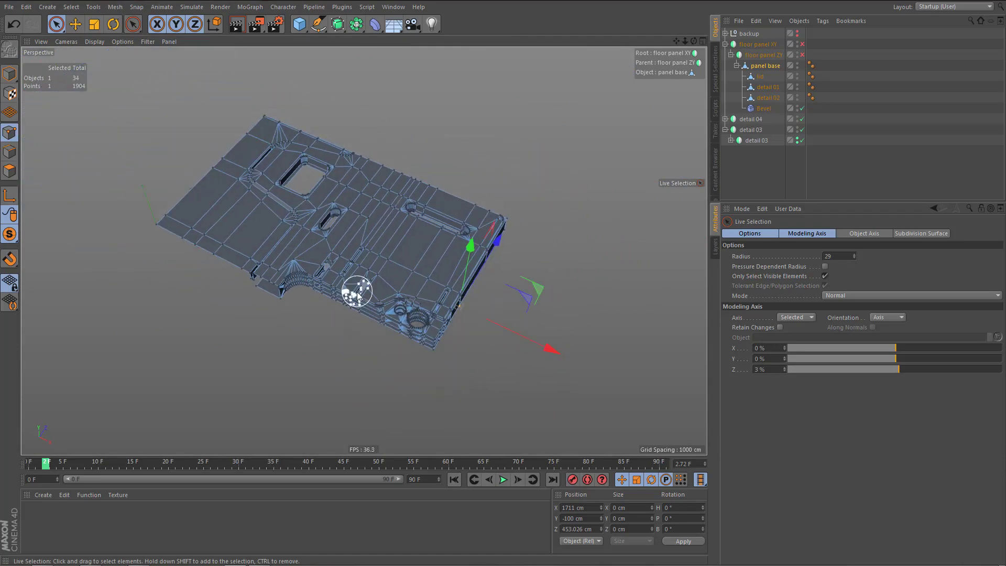
pyautogui.click(802, 45)
pyautogui.click(802, 55)
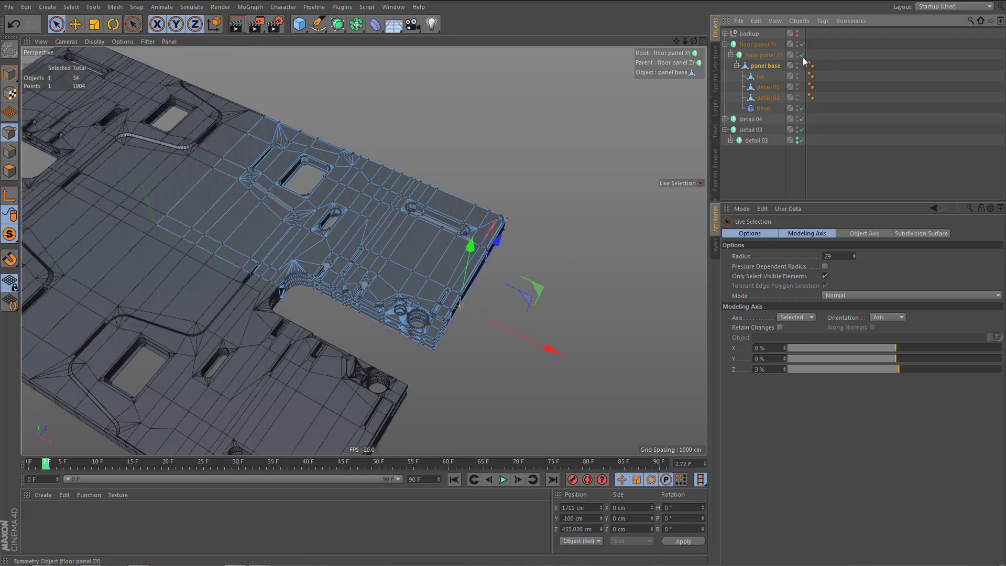
# - Turn viewport solo off and enable the nested detail 04 symmetry object
pyautogui.keyDown('alt'); pyautogui.moveTo(493, 176); pyautogui.dragTo(492, 203, button='right'); pyautogui.keyUp('alt')
pyautogui.click(10, 234)
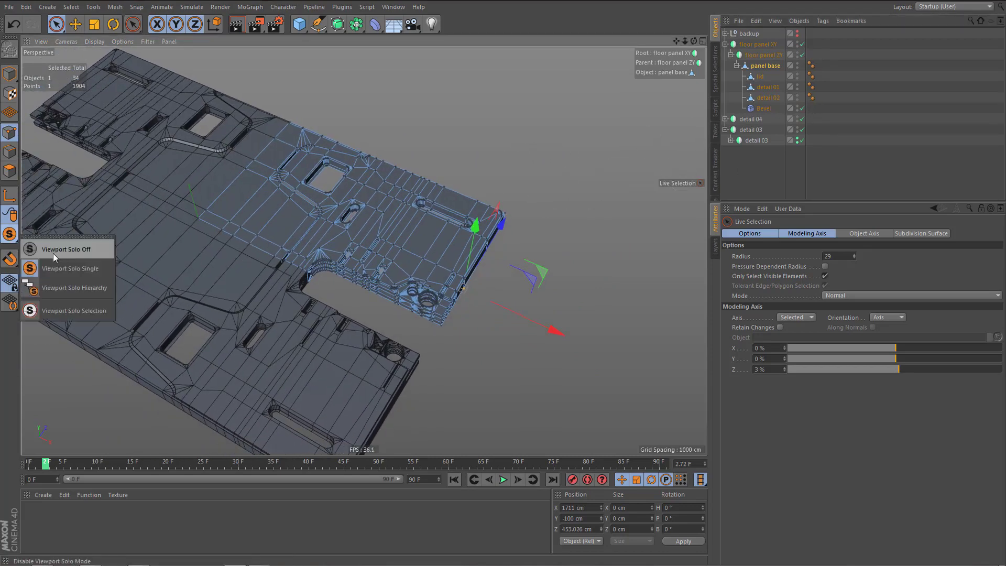
pyautogui.click(64, 253)
pyautogui.keyDown('alt'); pyautogui.moveTo(197, 229); pyautogui.dragTo(299, 161); pyautogui.keyUp('alt')
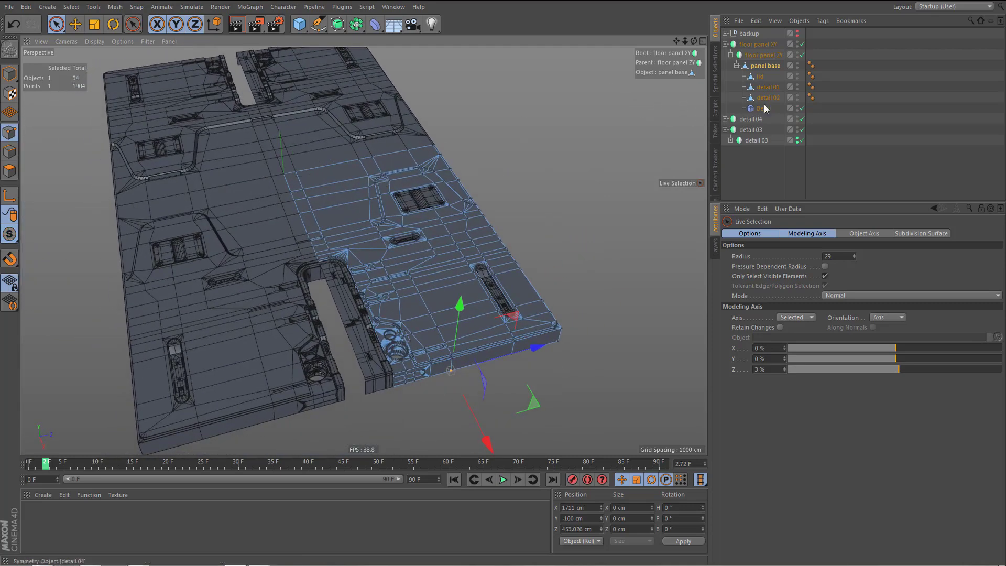
pyautogui.click(726, 120)
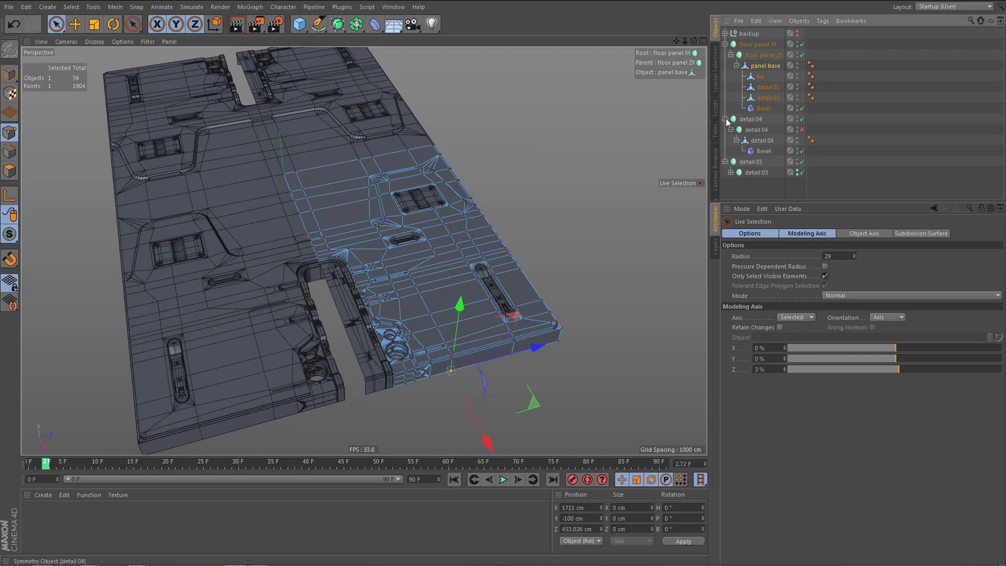
pyautogui.click(803, 127)
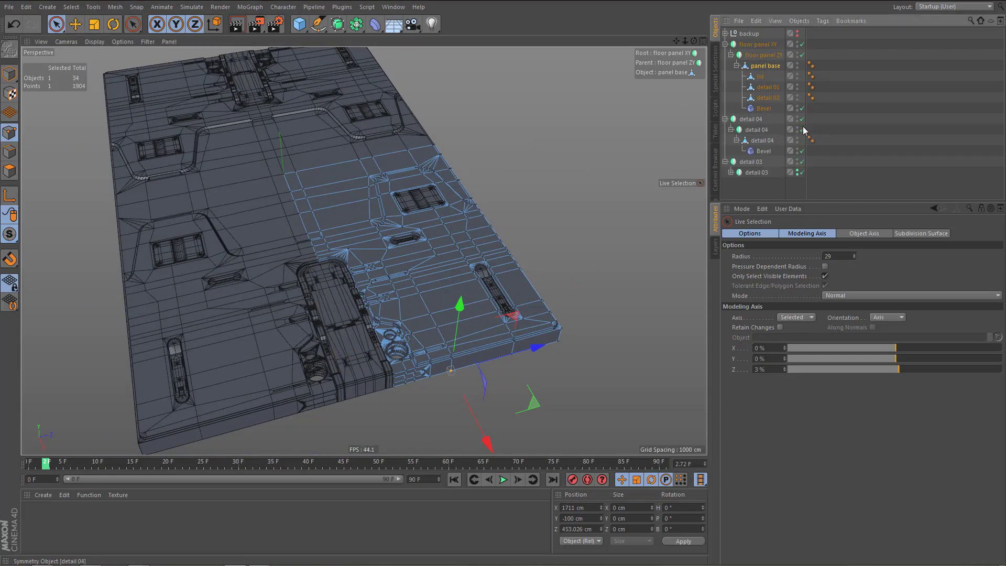
# - Clear the point selection and preview-render the assembled floor panel in the perspective view
pyautogui.keyDown('alt'); pyautogui.moveTo(318, 257); pyautogui.dragTo(370, 236, button='middle'); pyautogui.keyUp('alt')
pyautogui.keyDown('alt'); pyautogui.moveTo(370, 240); pyautogui.dragTo(388, 249); pyautogui.keyUp('alt')
pyautogui.hotkey('ctrl', 'shift', 'a')
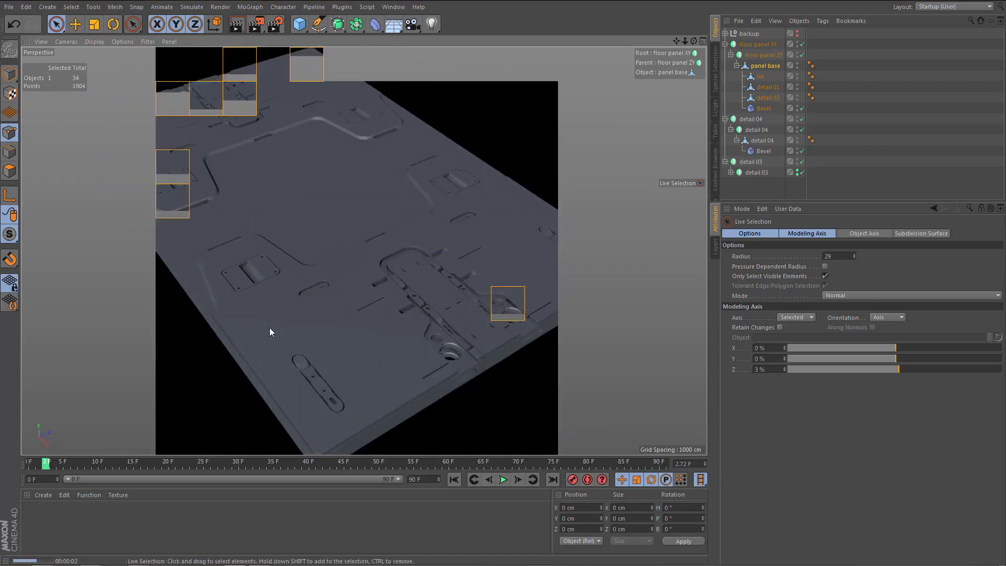
pyautogui.keyDown('alt'); pyautogui.moveTo(370, 246); pyautogui.dragTo(281, 243); pyautogui.keyUp('alt')
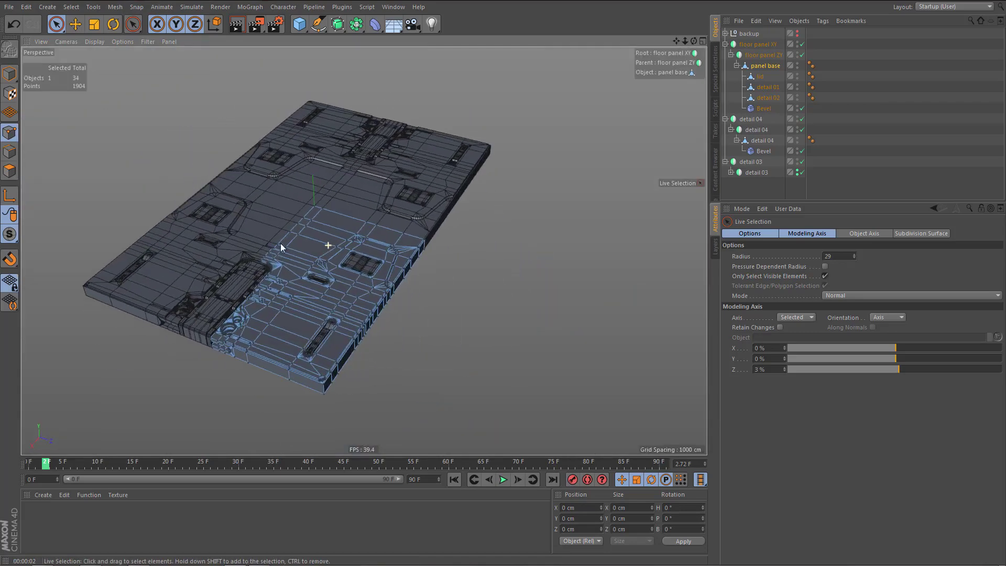
# - Add a Floor object and lower it along Y in the front view to the underside of the panel
pyautogui.click(393, 24)
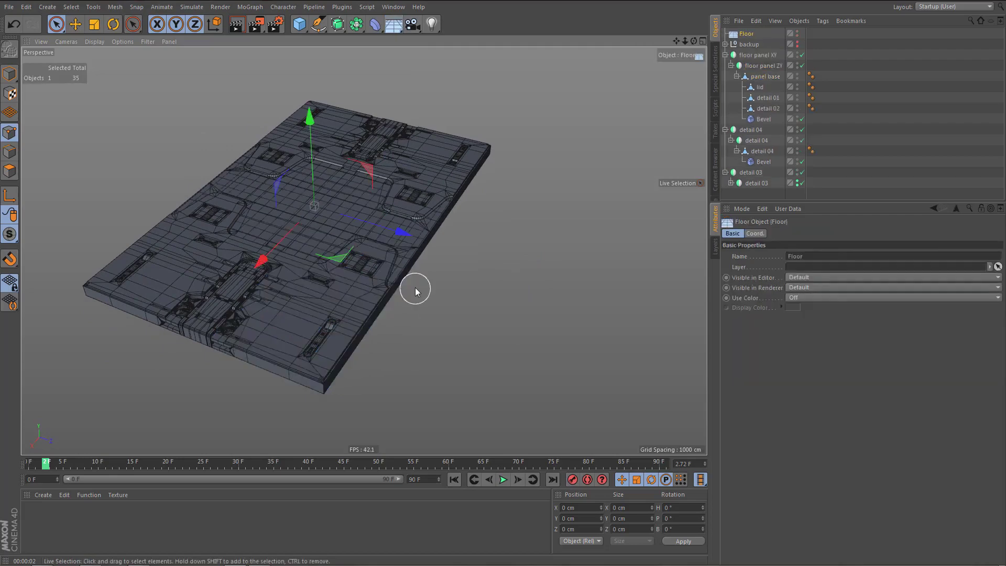
pyautogui.middleClick(414, 284)
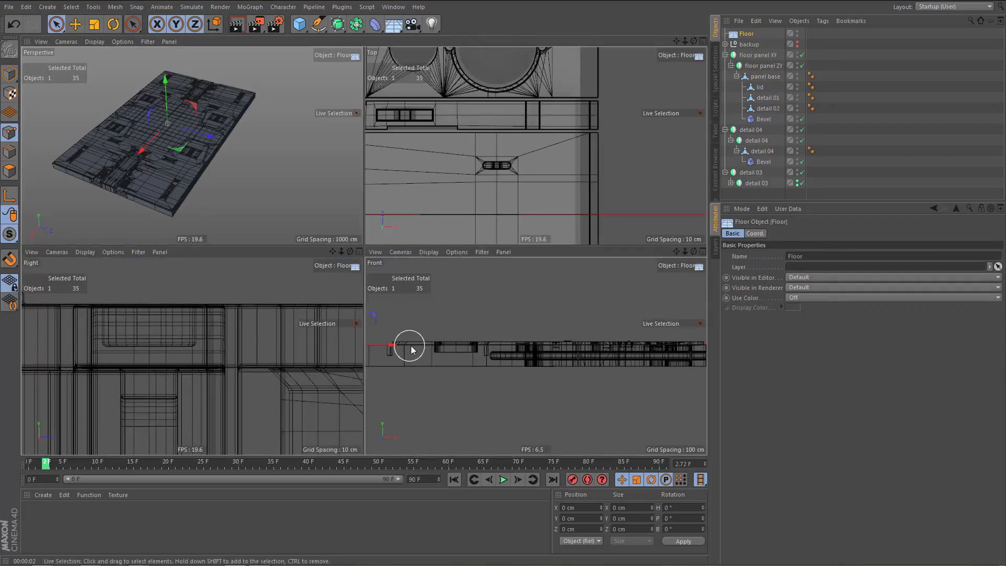
pyautogui.middleClick(410, 350)
pyautogui.keyDown('alt'); pyautogui.moveTo(373, 335); pyautogui.dragTo(482, 340, button='middle'); pyautogui.keyUp('alt')
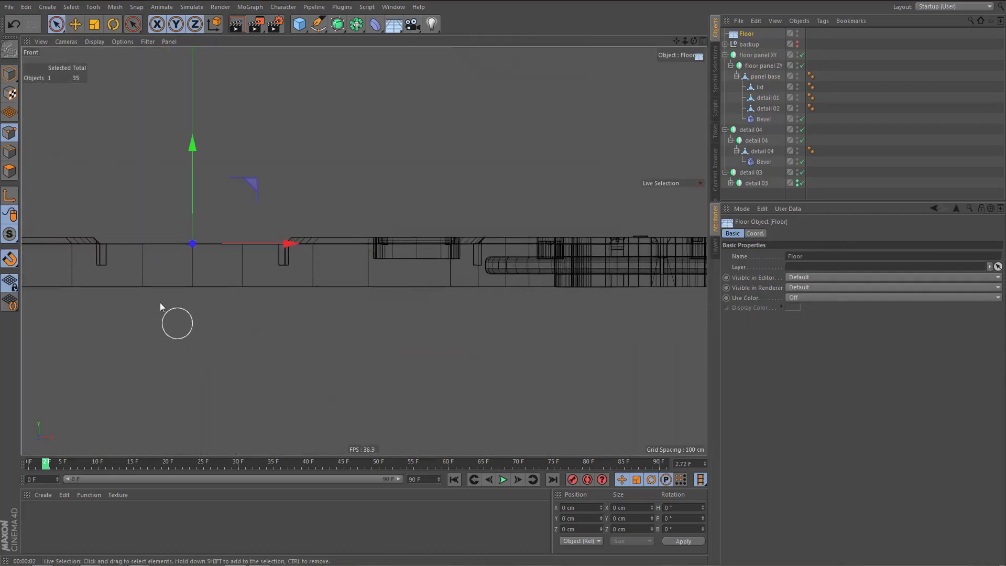
pyautogui.press('e')
pyautogui.moveTo(193, 157); pyautogui.dragTo(190, 187)
pyautogui.middleClick(279, 196)
pyautogui.middleClick(229, 149)
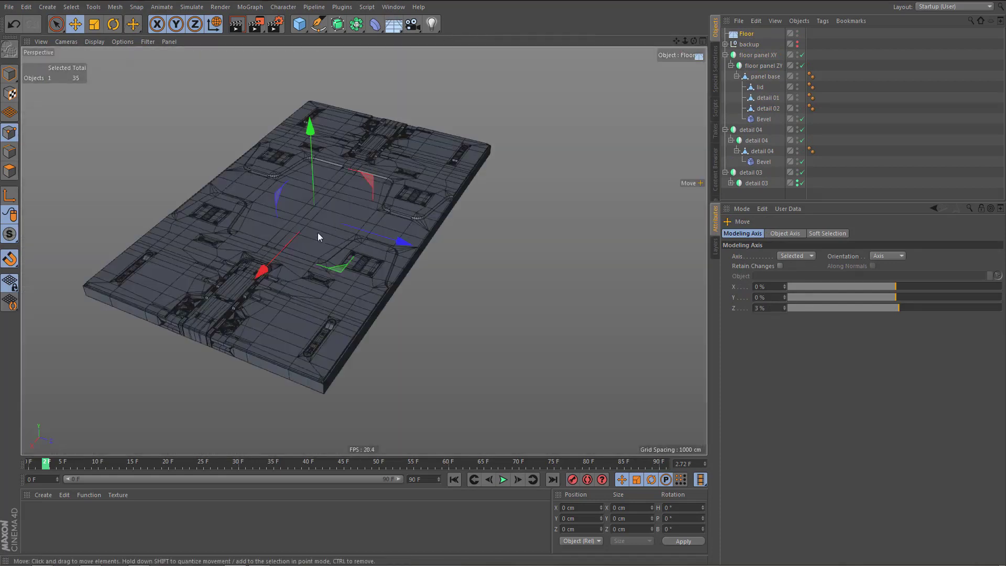
# - Create a new default material and apply it to the Floor object
pyautogui.moveTo(318, 232)
pyautogui.keyDown('alt'); pyautogui.mouseDown()
pyautogui.moveTo(297, 224)
pyautogui.moveTo(331, 234)
pyautogui.mouseUp(); pyautogui.keyUp('alt')
pyautogui.doubleClick(55, 525)
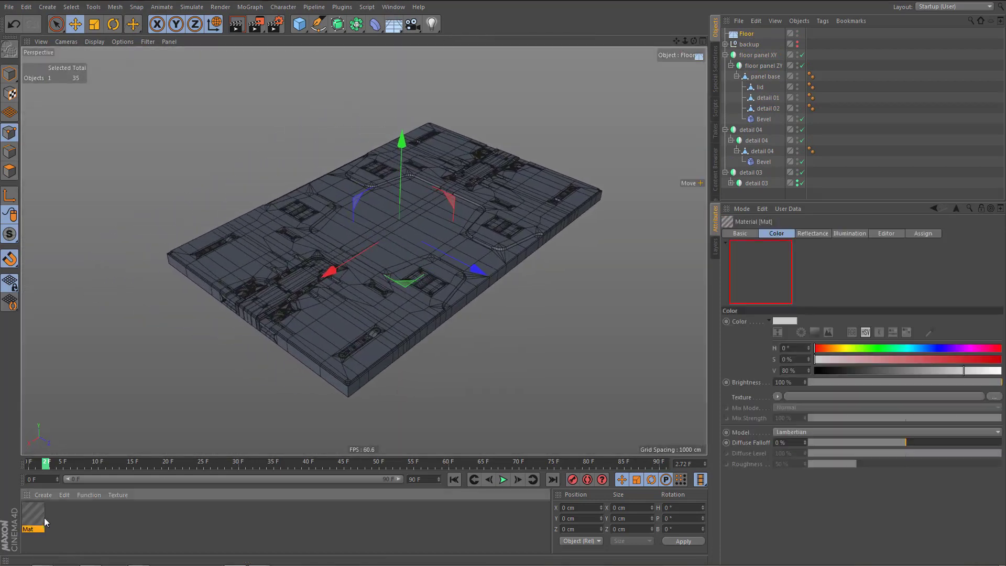
pyautogui.moveTo(44, 518); pyautogui.dragTo(749, 36)
# - Preview-render the floor panel on the Floor object from the current angle and again from a closer perspective angle
pyautogui.hotkey('ctrl', 'r')
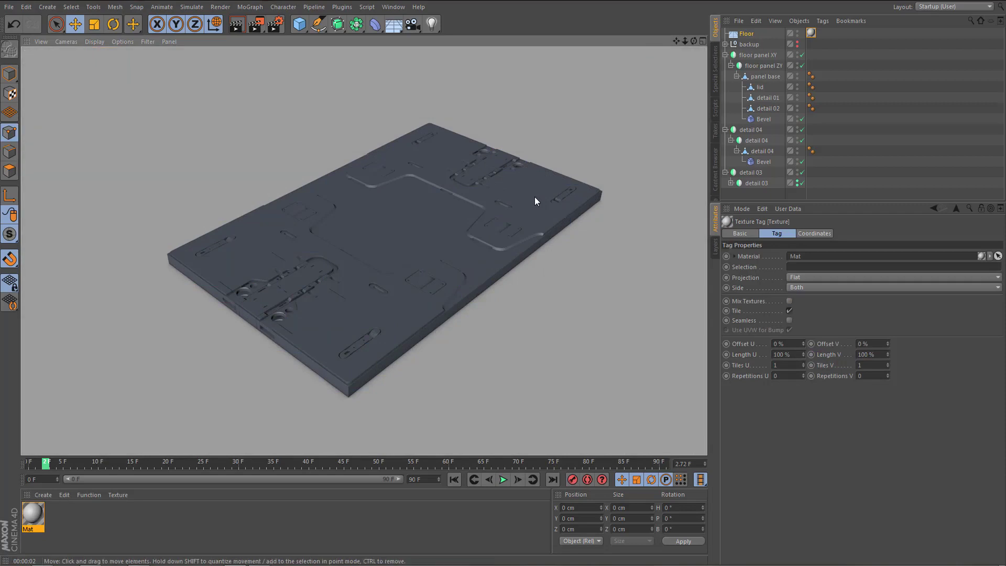
pyautogui.keyDown('alt'); pyautogui.moveTo(461, 212); pyautogui.dragTo(530, 226, button='right'); pyautogui.keyUp('alt')
pyautogui.keyDown('alt'); pyautogui.moveTo(367, 316); pyautogui.dragTo(353, 315); pyautogui.keyUp('alt')
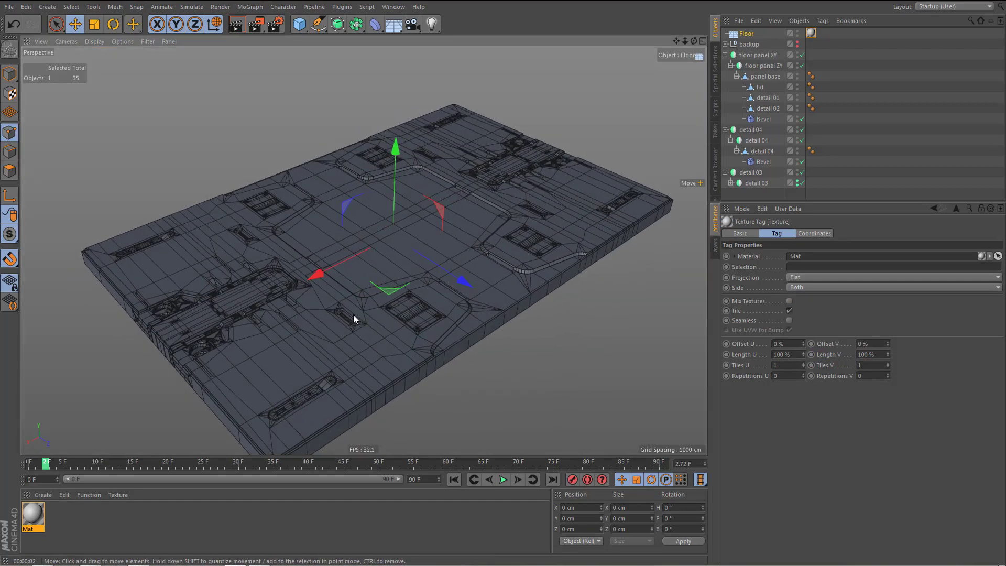
pyautogui.keyDown('alt'); pyautogui.moveTo(353, 315); pyautogui.dragTo(349, 290, button='middle'); pyautogui.keyUp('alt')
pyautogui.keyDown('alt'); pyautogui.moveTo(348, 288); pyautogui.dragTo(364, 307); pyautogui.keyUp('alt')
pyautogui.hotkey('ctrl', 'r')
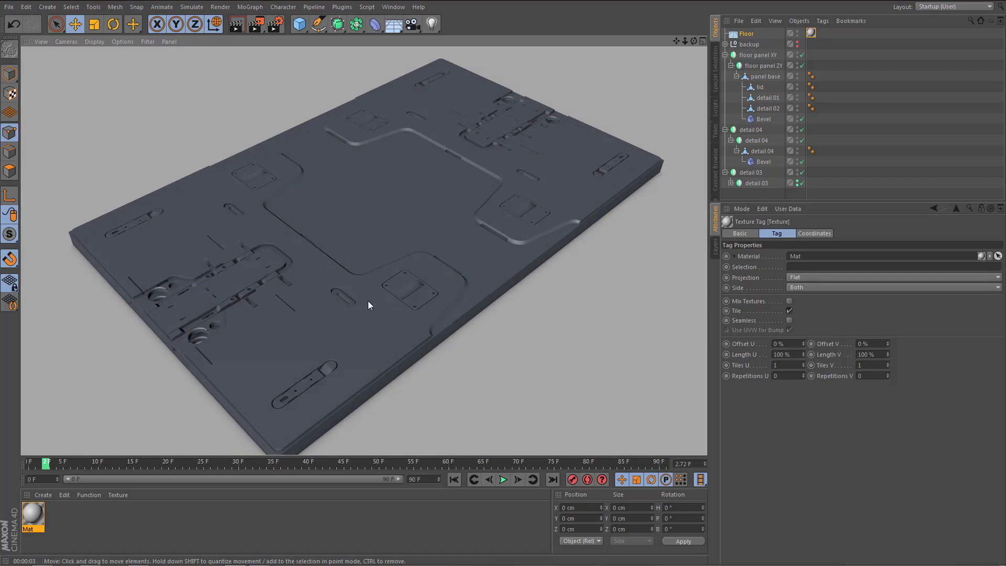
# - Enable the Cel Renderer effect in the render settings and render the perspective view with it
pyautogui.hotkey('ctrl', 'b')
pyautogui.click(41, 119)
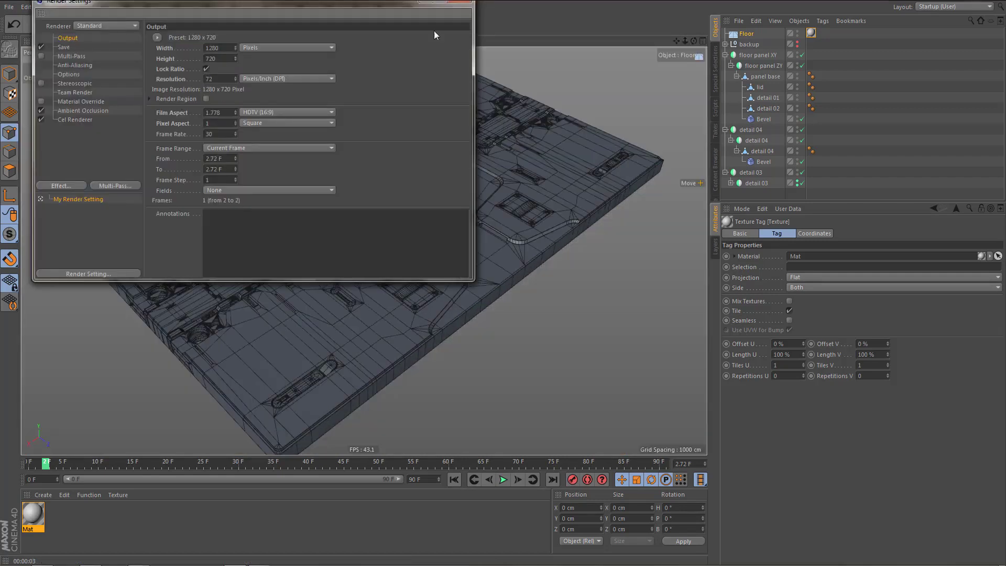
pyautogui.click(460, 2)
pyautogui.hotkey('ctrl', 'r')
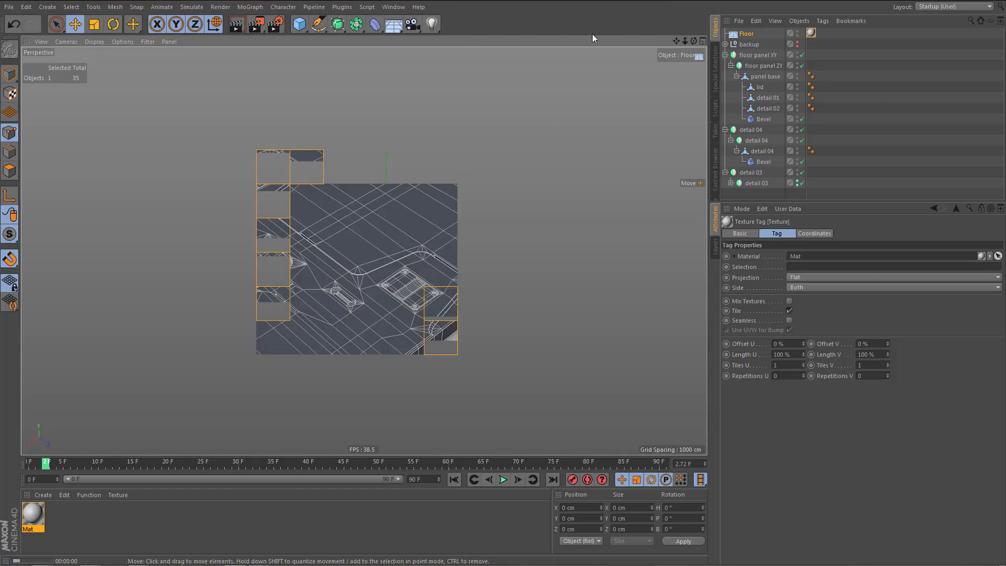